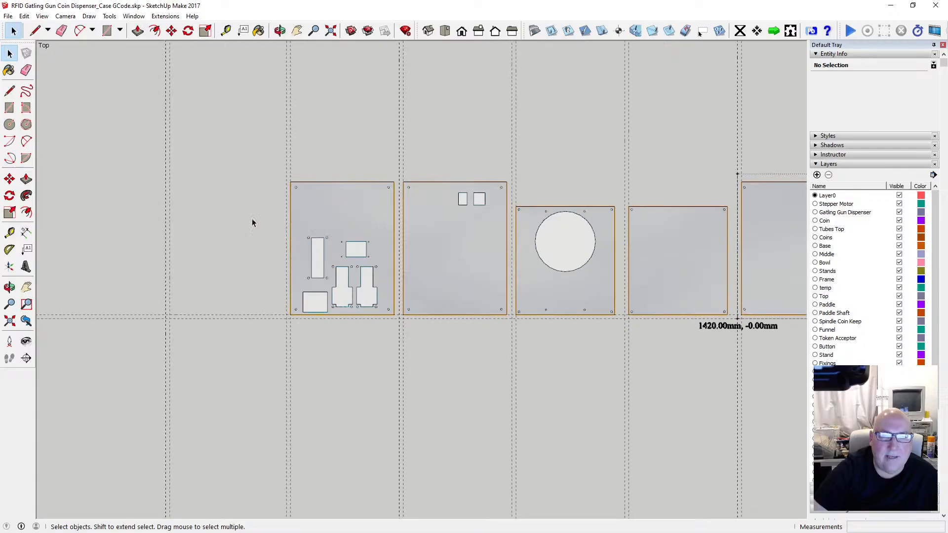
Step: View the full row of flat case panels in the top view
{"action": "scroll", "coordinate": [395, 241], "scroll_direction": "down", "scroll_amount": 2}
{"action": "scroll", "coordinate": [394, 241], "scroll_direction": "up", "scroll_amount": 2}
{"action": "scroll", "coordinate": [349, 244], "scroll_direction": "down", "scroll_amount": 1}
{"action": "scroll", "coordinate": [349, 244], "scroll_direction": "down", "scroll_amount": 1}
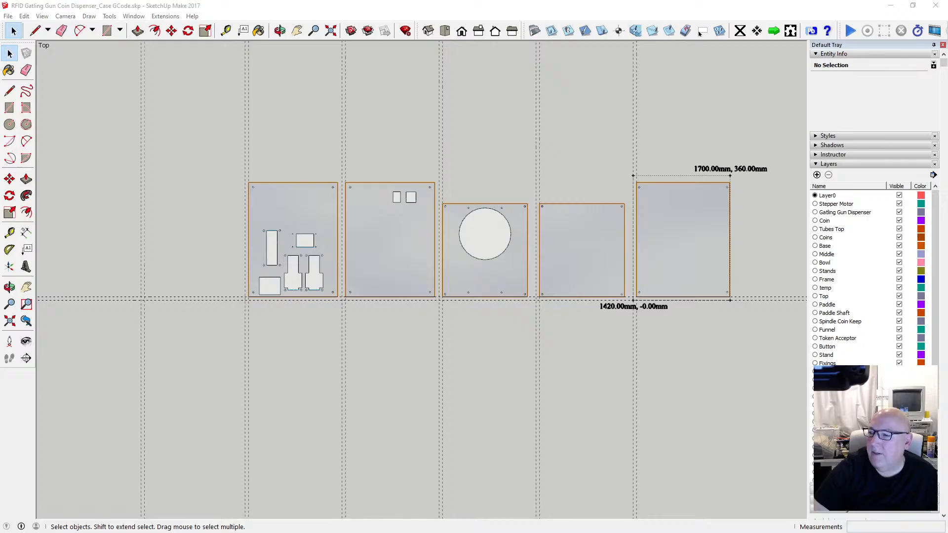
Step: Switch to the RFID Gatling Gun Coin Dispenser.skp model and examine the assembled case and its internal components from several sides
{"action": "key", "text": "alt+Tab"}
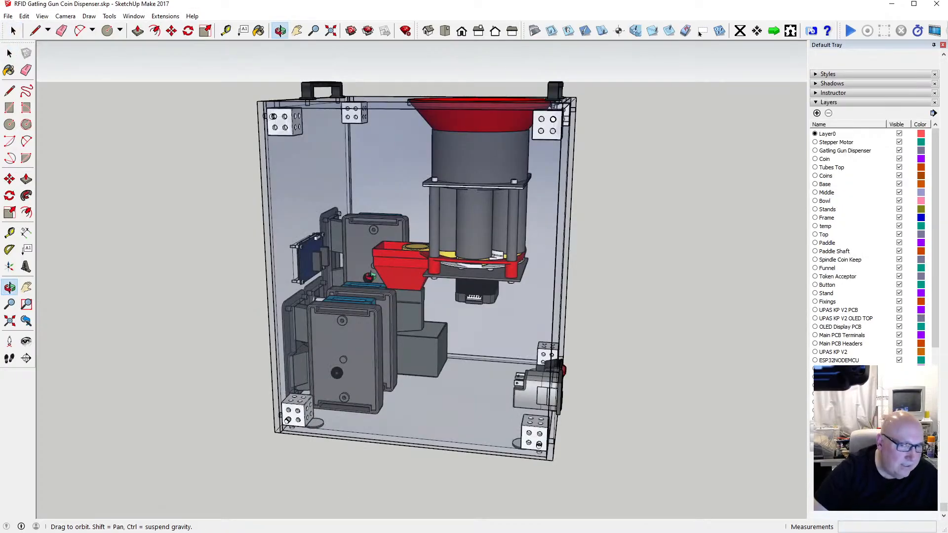
{"action": "left_click_drag", "start_coordinate": [369, 277], "coordinate": [409, 284]}
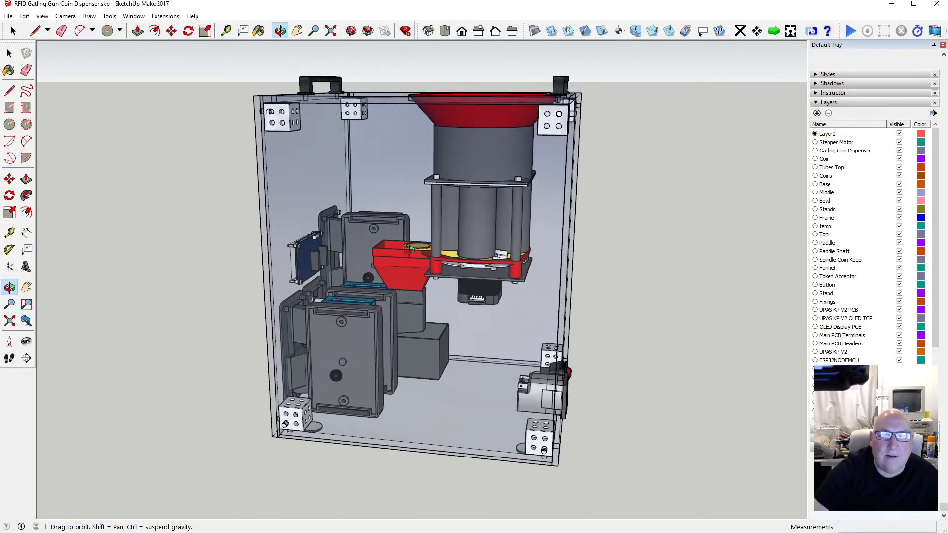
{"action": "left_click_drag", "start_coordinate": [474, 232], "coordinate": [361, 362]}
{"action": "scroll", "coordinate": [494, 266], "scroll_direction": "up", "scroll_amount": 3}
{"action": "scroll", "coordinate": [456, 309], "scroll_direction": "down", "scroll_amount": 5}
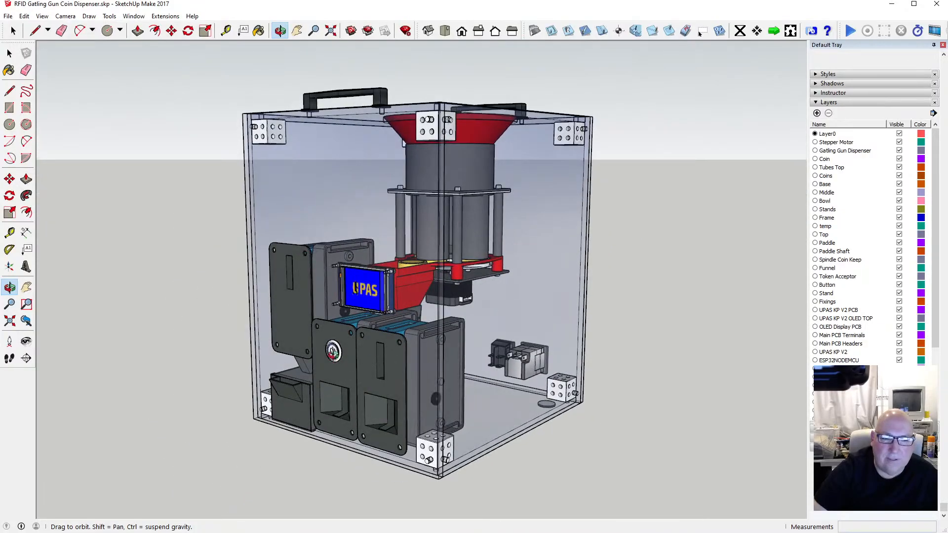
{"action": "left_click_drag", "start_coordinate": [466, 307], "coordinate": [79, 360]}
{"action": "scroll", "coordinate": [296, 333], "scroll_direction": "up", "scroll_amount": 2}
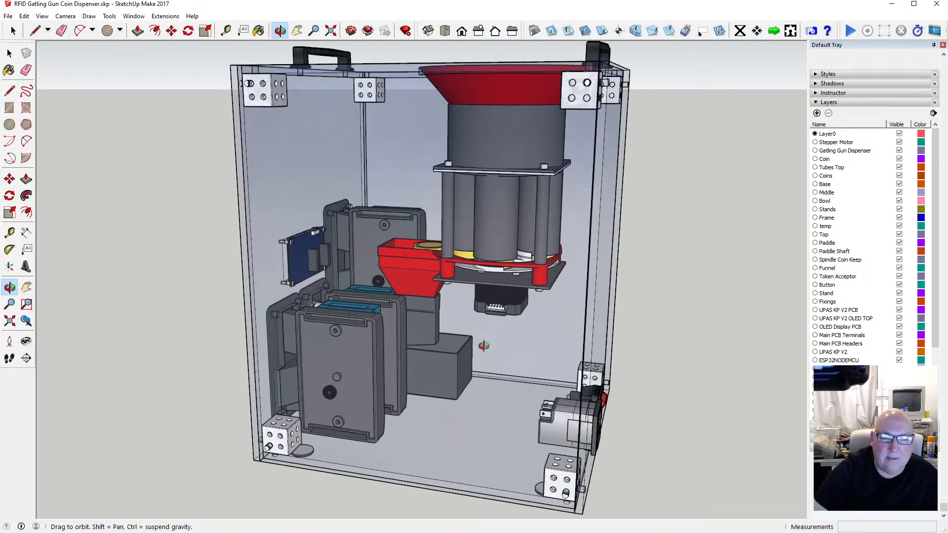
{"action": "left_click_drag", "start_coordinate": [483, 345], "coordinate": [341, 291]}
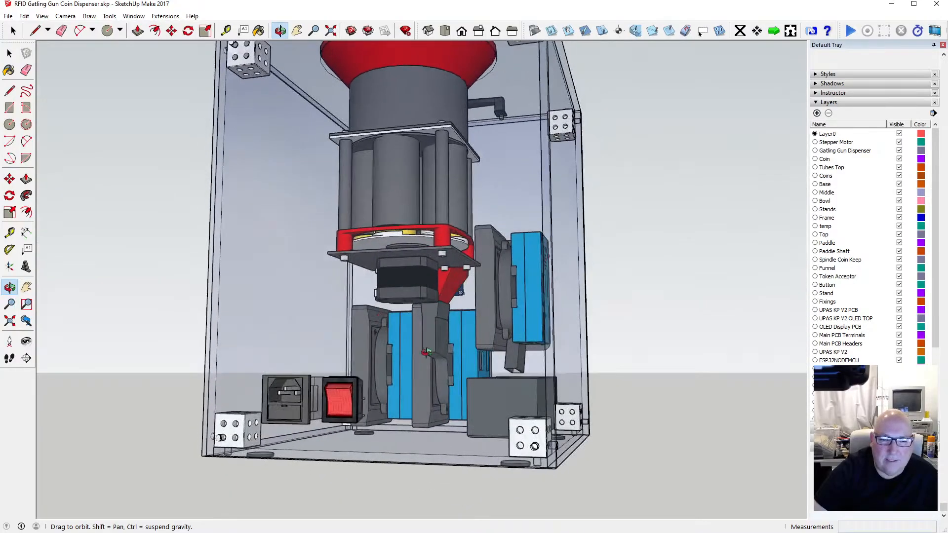
{"action": "scroll", "coordinate": [435, 331], "scroll_direction": "up", "scroll_amount": 4}
{"action": "left_click_drag", "start_coordinate": [435, 331], "coordinate": [541, 352]}
{"action": "scroll", "coordinate": [311, 279], "scroll_direction": "down", "scroll_amount": 6}
{"action": "scroll", "coordinate": [869, 247], "scroll_direction": "down", "scroll_amount": 3}
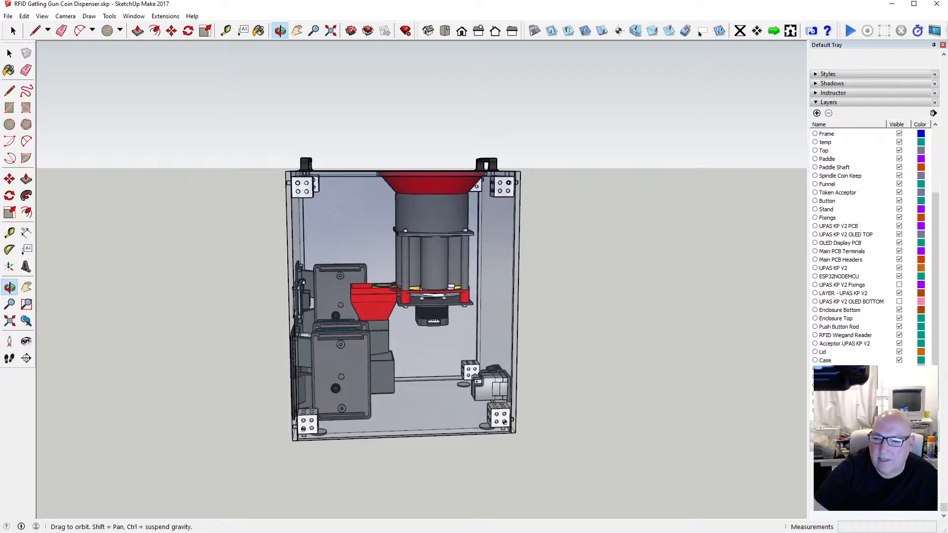
Step: Hide the Case layer and examine the exposed coin dispenser, funnel, token acceptors and corner blocks
{"action": "left_click", "coordinate": [898, 361]}
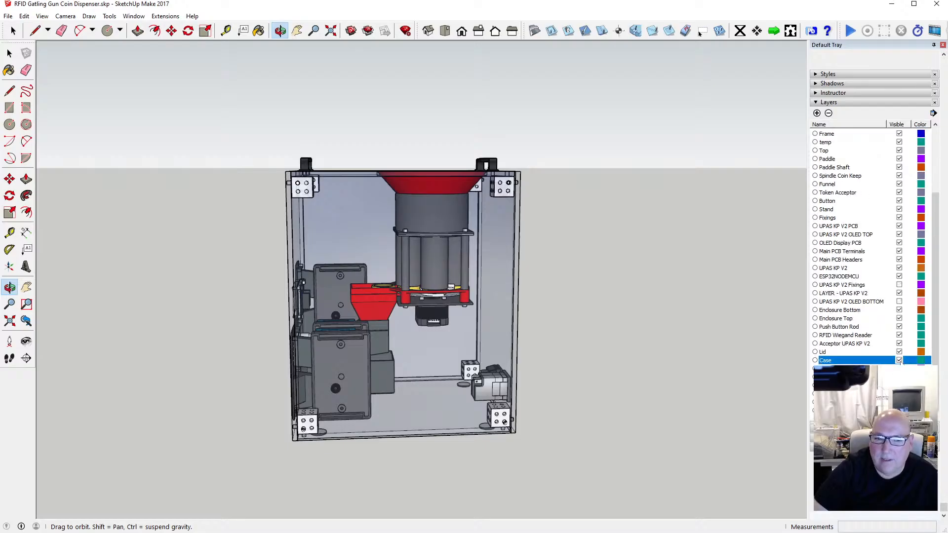
{"action": "scroll", "coordinate": [457, 336], "scroll_direction": "up", "scroll_amount": 3}
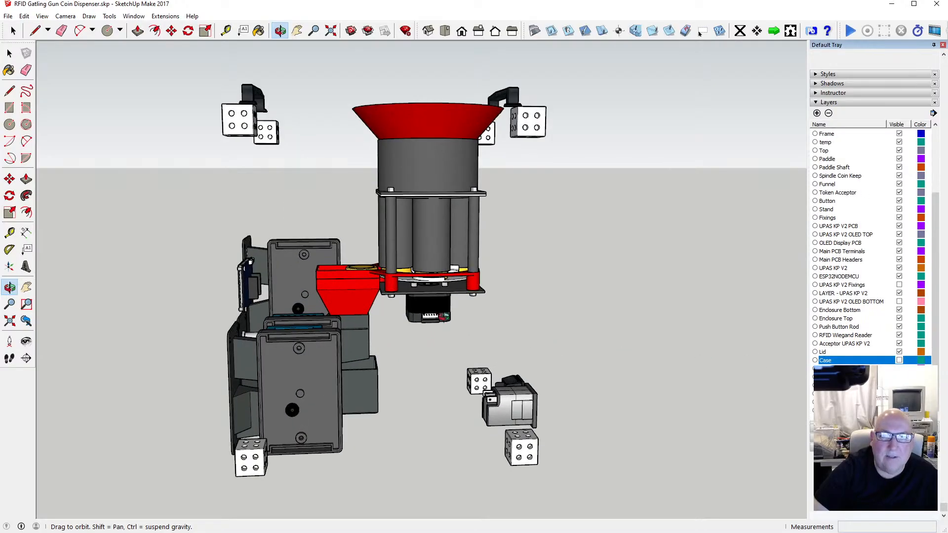
{"action": "middle_click_drag", "start_coordinate": [473, 330], "coordinate": [439, 312]}
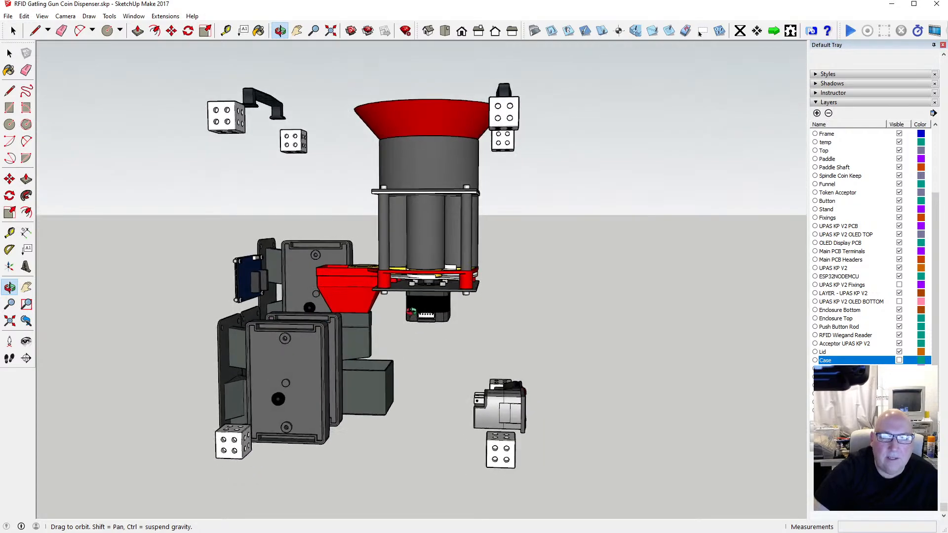
{"action": "scroll", "coordinate": [441, 312], "scroll_direction": "up", "scroll_amount": 2}
{"action": "scroll", "coordinate": [441, 311], "scroll_direction": "up", "scroll_amount": 3}
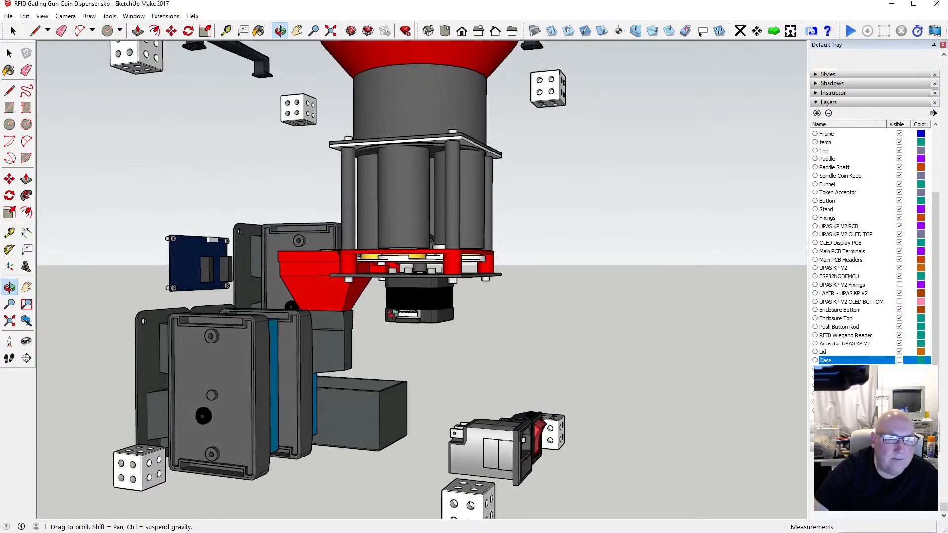
{"action": "scroll", "coordinate": [395, 311], "scroll_direction": "up", "scroll_amount": 2}
{"action": "scroll", "coordinate": [394, 312], "scroll_direction": "down", "scroll_amount": 5}
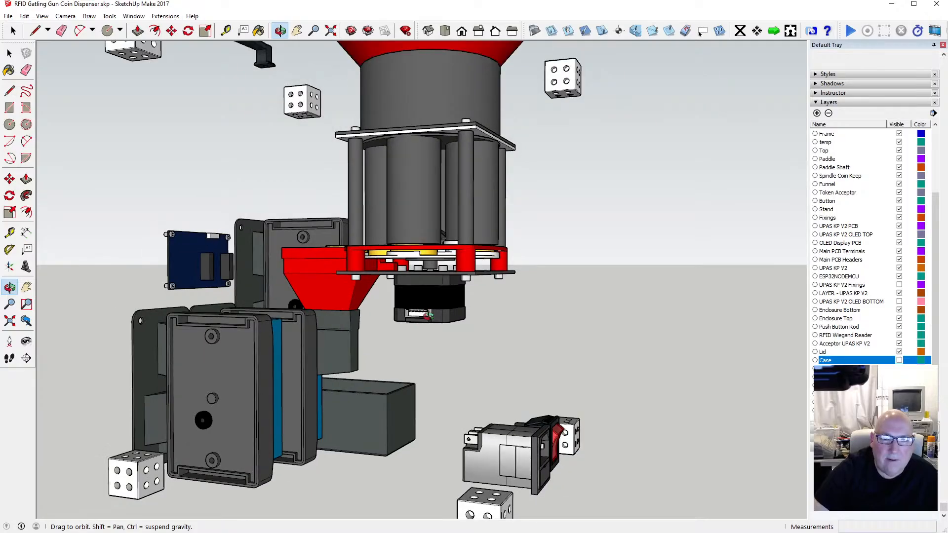
{"action": "middle_click_drag", "start_coordinate": [367, 262], "coordinate": [398, 402]}
{"action": "scroll", "coordinate": [385, 364], "scroll_direction": "up", "scroll_amount": 2}
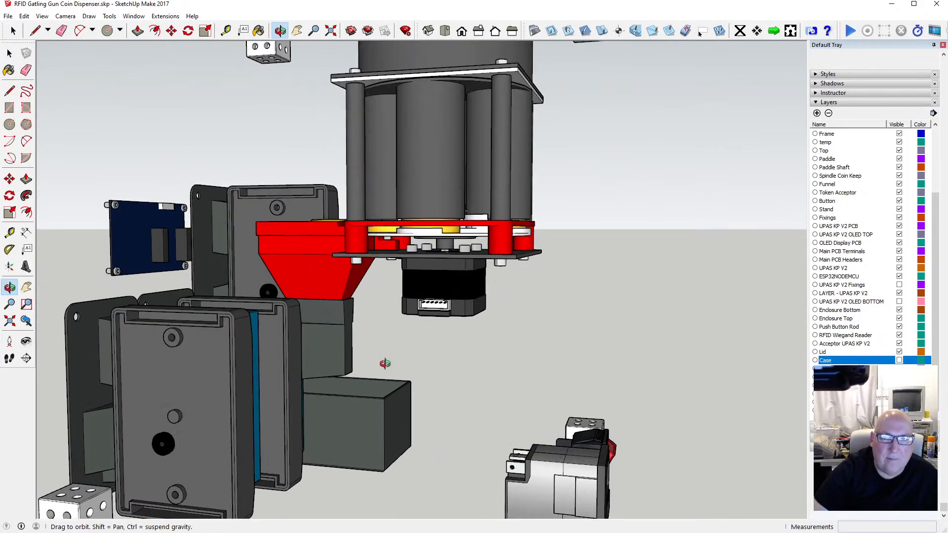
{"action": "left_click_drag", "start_coordinate": [402, 323], "coordinate": [430, 307]}
{"action": "scroll", "coordinate": [354, 424], "scroll_direction": "down", "scroll_amount": 4}
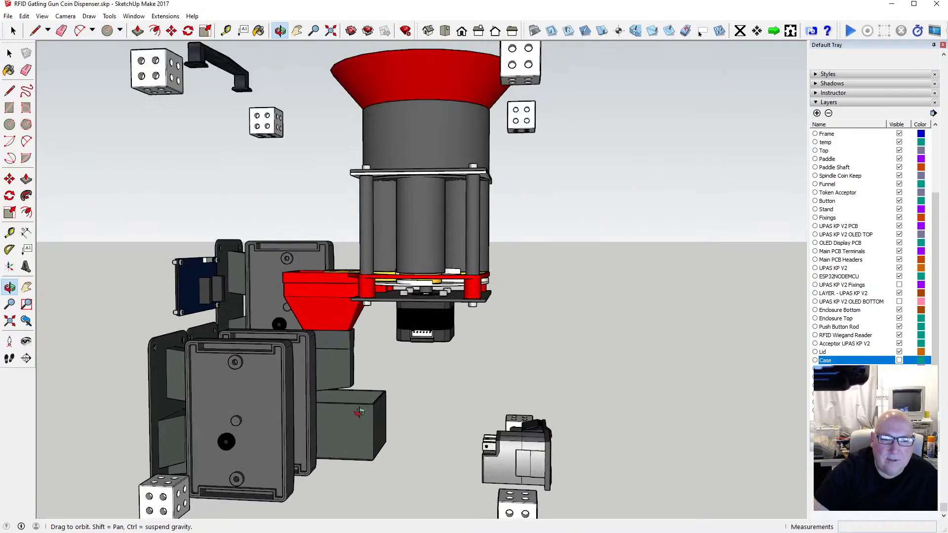
Step: Measure the vertical distance from the dispenser's base plate down to the level of the lower corner block's underside
{"action": "left_click", "coordinate": [226, 30]}
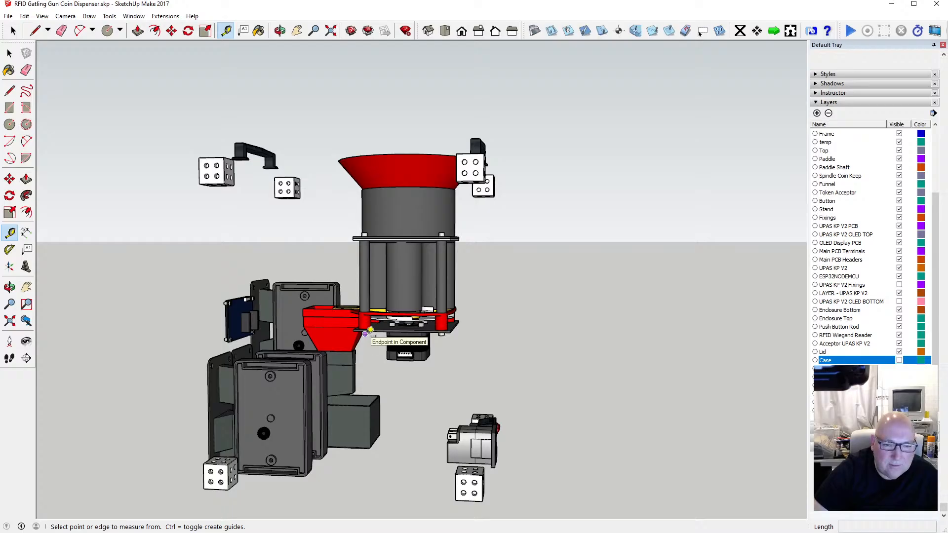
{"action": "left_click", "coordinate": [366, 332]}
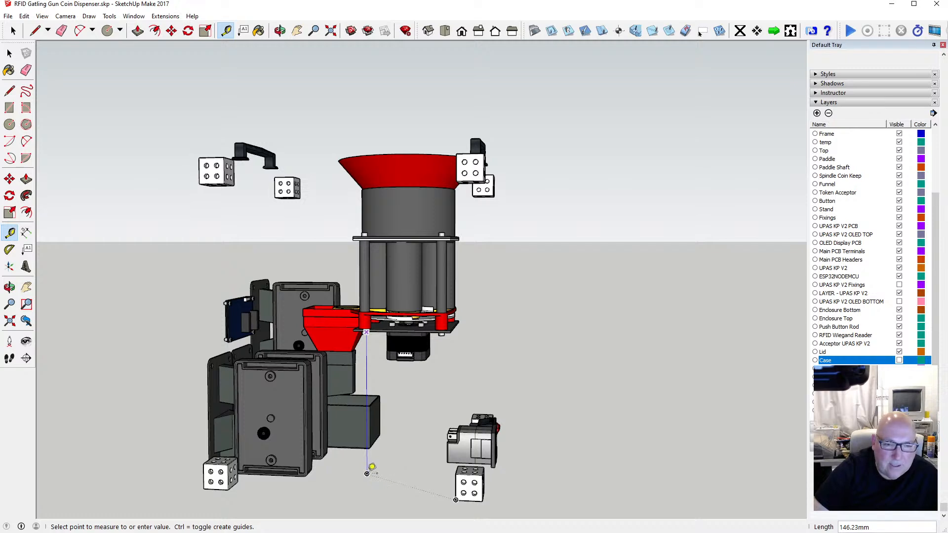
{"action": "left_click", "coordinate": [9, 53]}
Step: Examine the underside of the dispenser's base plate, especially its bolts and corner beside the red funnel
{"action": "scroll", "coordinate": [385, 366], "scroll_direction": "up", "scroll_amount": 2}
{"action": "scroll", "coordinate": [385, 365], "scroll_direction": "up", "scroll_amount": 1}
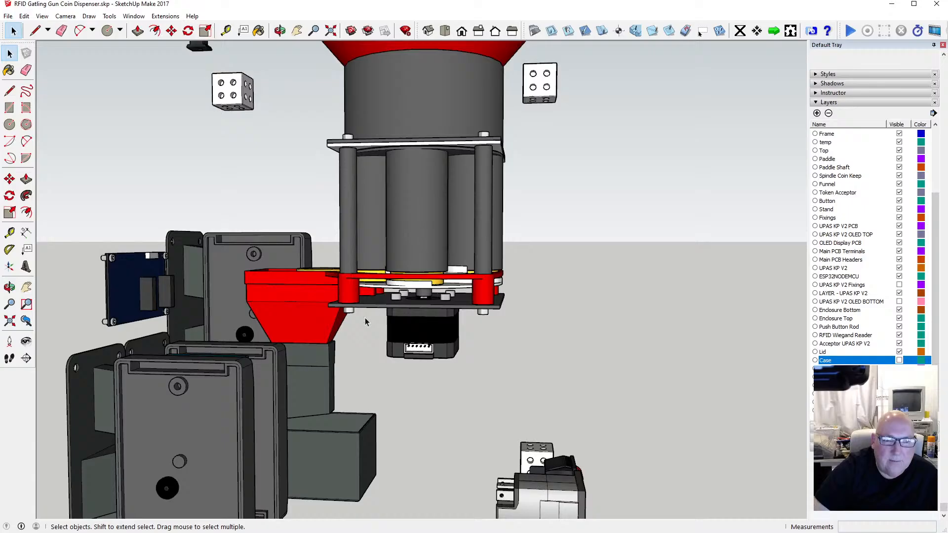
{"action": "left_click", "coordinate": [280, 30]}
{"action": "left_click_drag", "start_coordinate": [306, 188], "coordinate": [345, 282]}
{"action": "scroll", "coordinate": [346, 282], "scroll_direction": "up", "scroll_amount": 4}
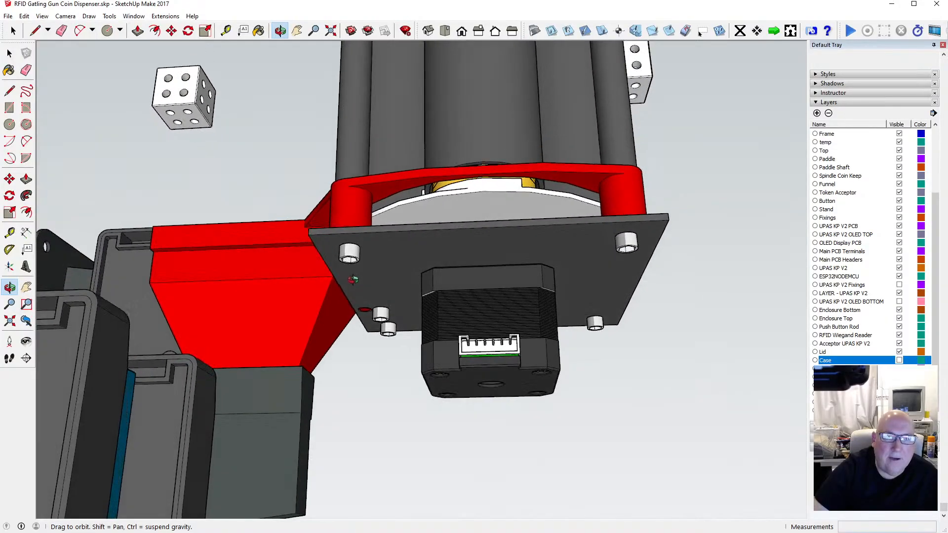
{"action": "scroll", "coordinate": [347, 266], "scroll_direction": "up", "scroll_amount": 3}
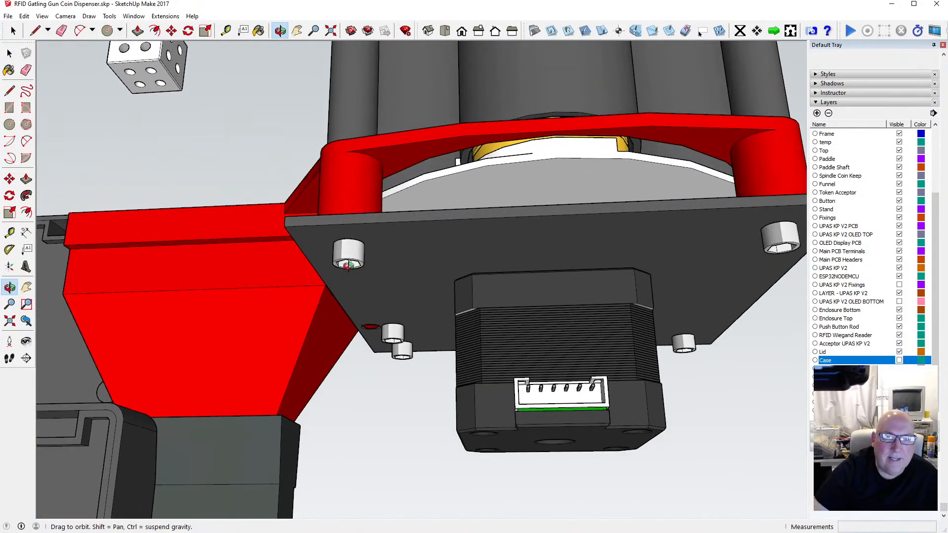
{"action": "scroll", "coordinate": [357, 241], "scroll_direction": "down", "scroll_amount": 6}
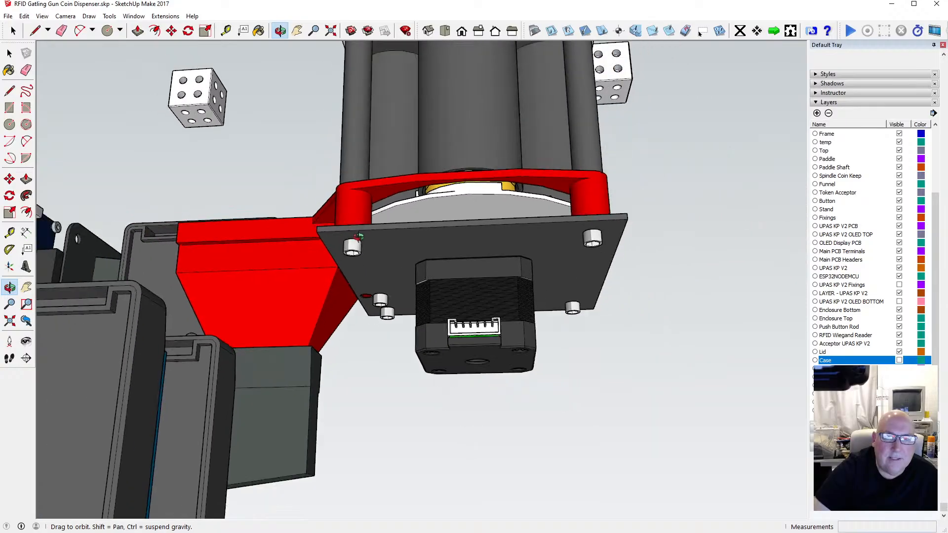
{"action": "left_click_drag", "start_coordinate": [365, 244], "coordinate": [374, 288]}
{"action": "scroll", "coordinate": [374, 287], "scroll_direction": "up", "scroll_amount": 5}
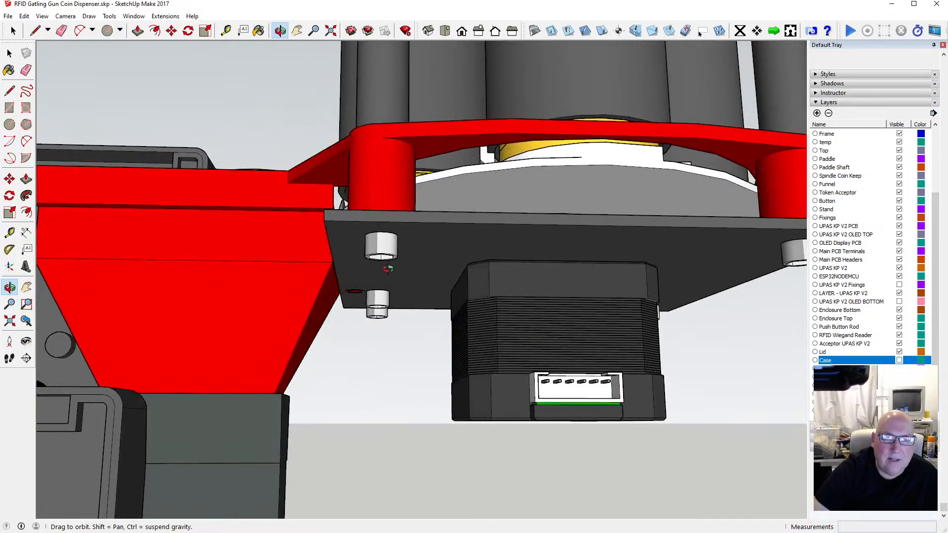
{"action": "left_click_drag", "start_coordinate": [383, 268], "coordinate": [367, 212]}
{"action": "scroll", "coordinate": [365, 210], "scroll_direction": "up", "scroll_amount": 2}
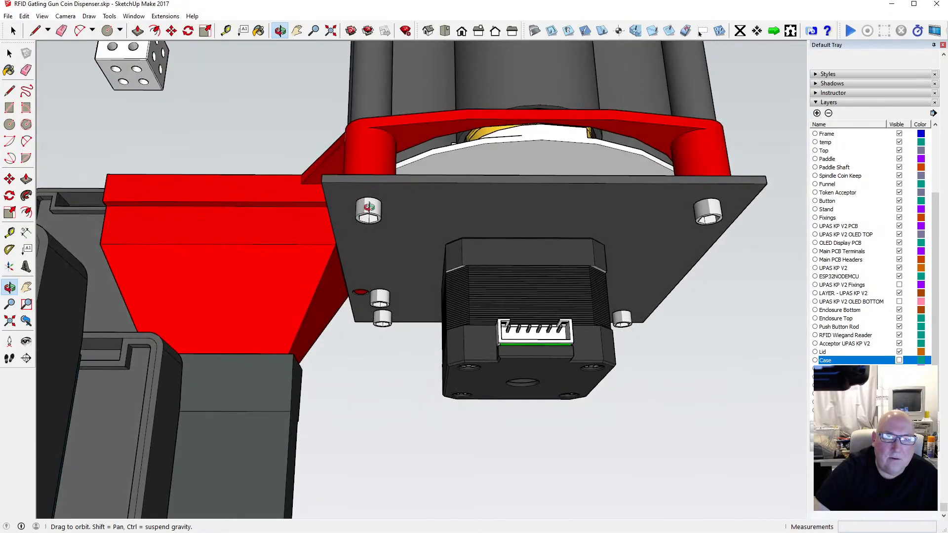
{"action": "scroll", "coordinate": [369, 208], "scroll_direction": "up", "scroll_amount": 3}
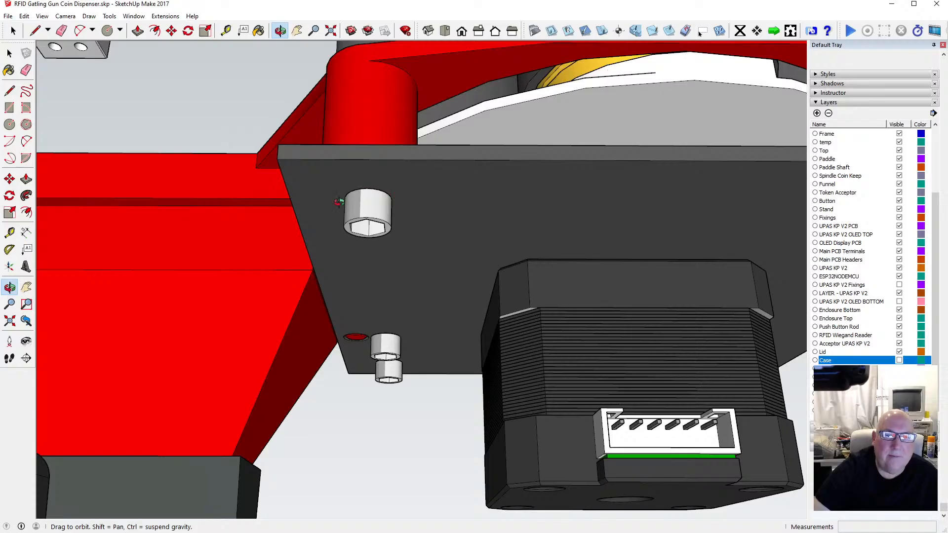
{"action": "left_click_drag", "start_coordinate": [368, 171], "coordinate": [363, 258]}
{"action": "scroll", "coordinate": [370, 278], "scroll_direction": "down", "scroll_amount": 2}
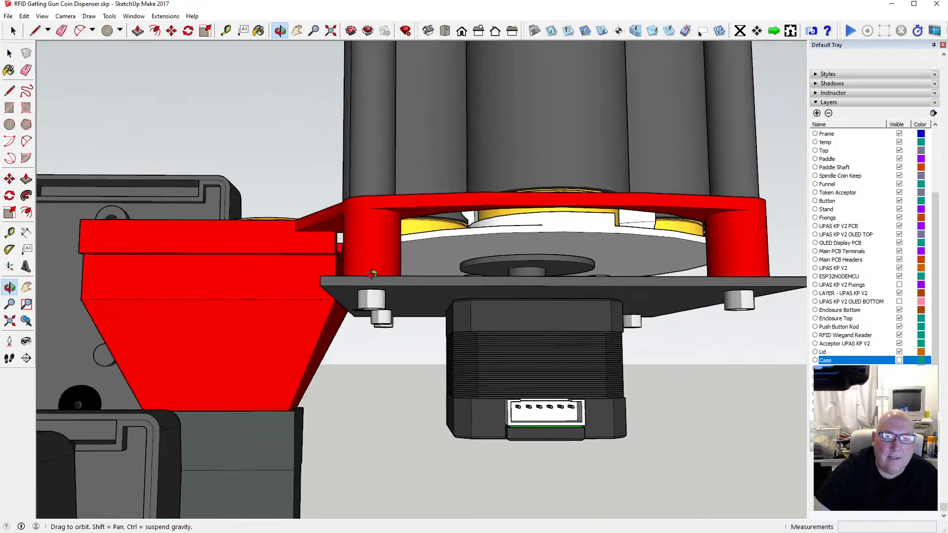
{"action": "scroll", "coordinate": [372, 273], "scroll_direction": "down", "scroll_amount": 5}
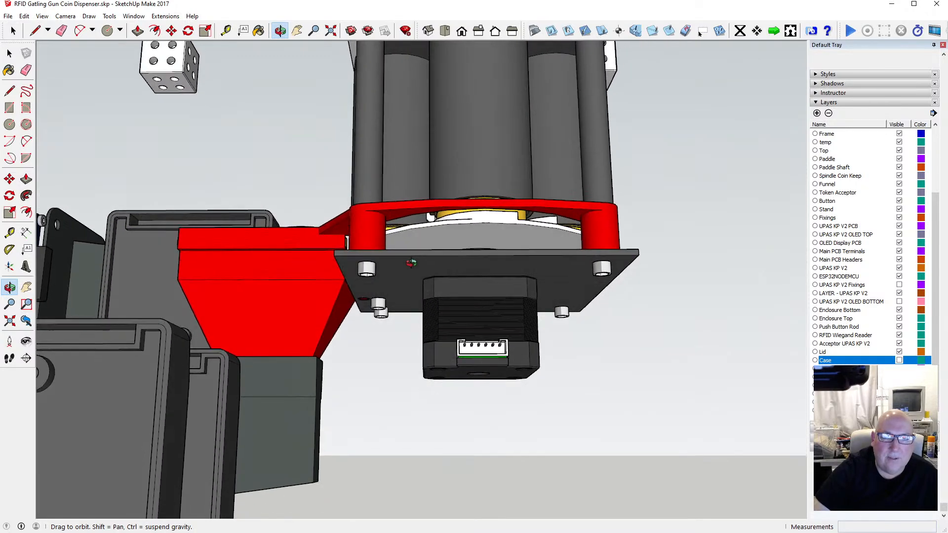
Step: Examine the stepper motor and the open space beneath the dispenser's base plate from several angles
{"action": "left_click_drag", "start_coordinate": [404, 278], "coordinate": [362, 354]}
{"action": "scroll", "coordinate": [375, 335], "scroll_direction": "down", "scroll_amount": 3}
{"action": "scroll", "coordinate": [390, 312], "scroll_direction": "up", "scroll_amount": 5}
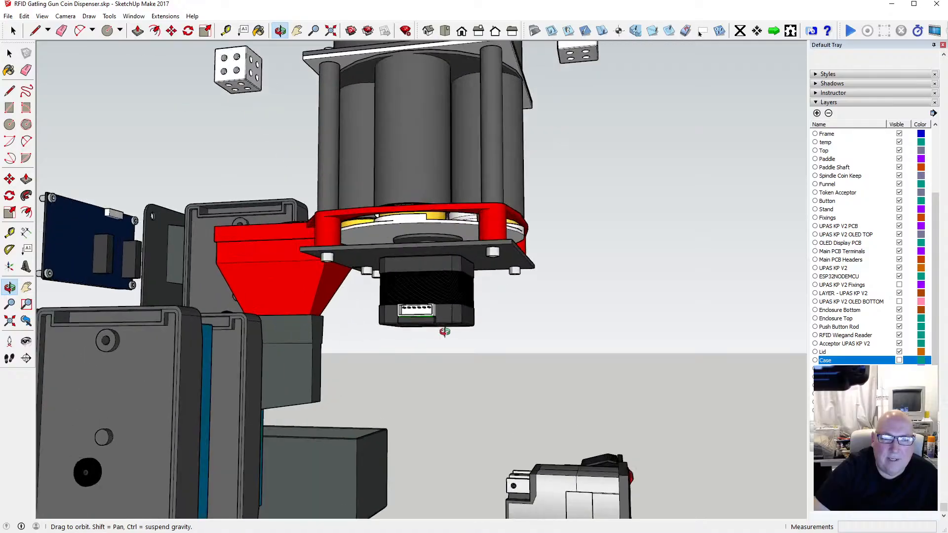
{"action": "scroll", "coordinate": [390, 312], "scroll_direction": "down", "scroll_amount": 3}
{"action": "scroll", "coordinate": [382, 291], "scroll_direction": "up", "scroll_amount": 4}
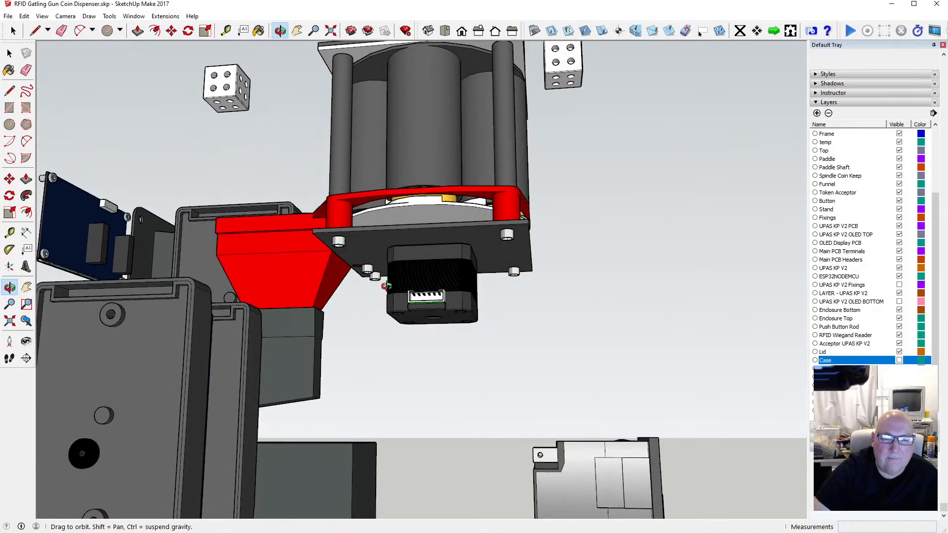
{"action": "scroll", "coordinate": [386, 286], "scroll_direction": "down", "scroll_amount": 3}
{"action": "left_click_drag", "start_coordinate": [390, 296], "coordinate": [434, 339]}
{"action": "scroll", "coordinate": [425, 331], "scroll_direction": "up", "scroll_amount": 3}
{"action": "scroll", "coordinate": [416, 323], "scroll_direction": "up", "scroll_amount": 3}
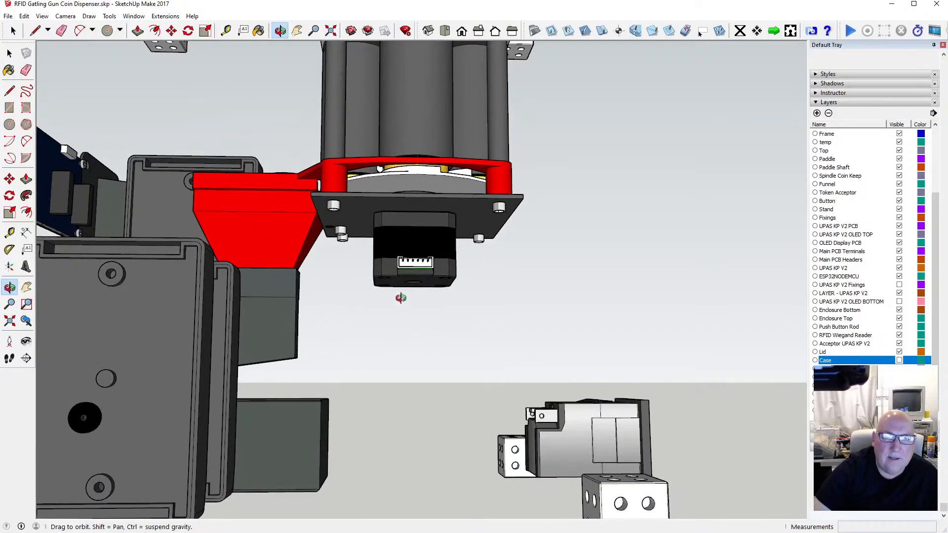
{"action": "left_click_drag", "start_coordinate": [400, 296], "coordinate": [380, 357]}
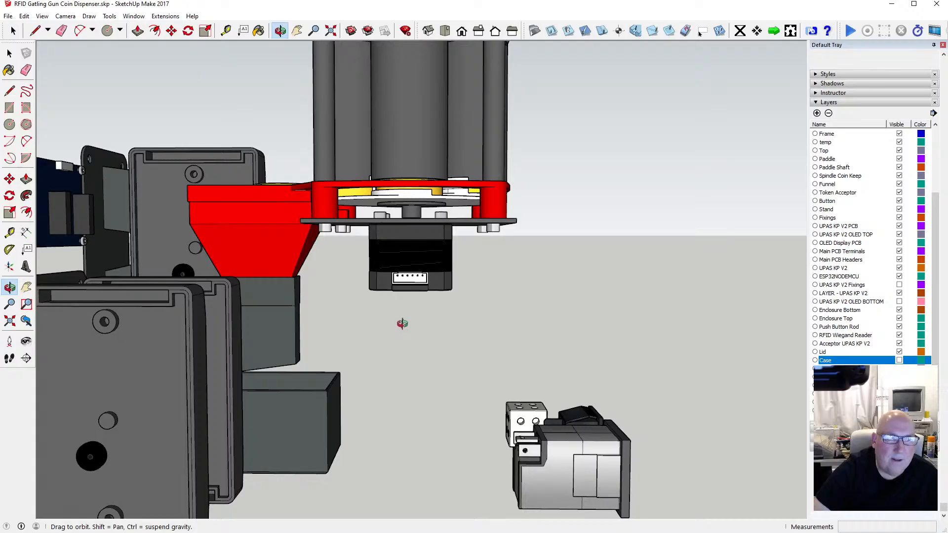
{"action": "left_click_drag", "start_coordinate": [402, 323], "coordinate": [424, 321]}
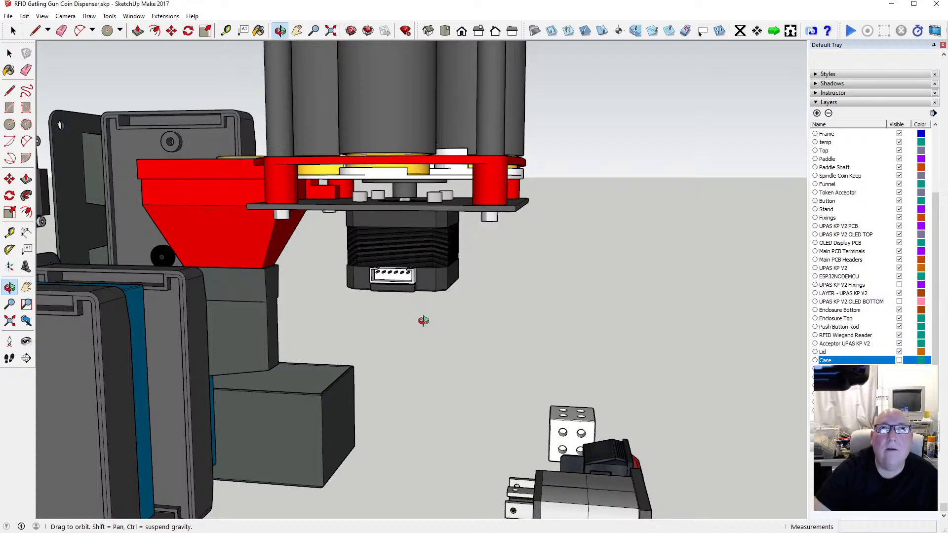
{"action": "scroll", "coordinate": [404, 307], "scroll_direction": "up", "scroll_amount": 1}
{"action": "left_click_drag", "start_coordinate": [402, 307], "coordinate": [423, 323]}
{"action": "scroll", "coordinate": [430, 299], "scroll_direction": "down", "scroll_amount": 4}
Step: Show the Case layer again and examine how the dispenser sits within the enclosure walls
{"action": "left_click", "coordinate": [898, 360]}
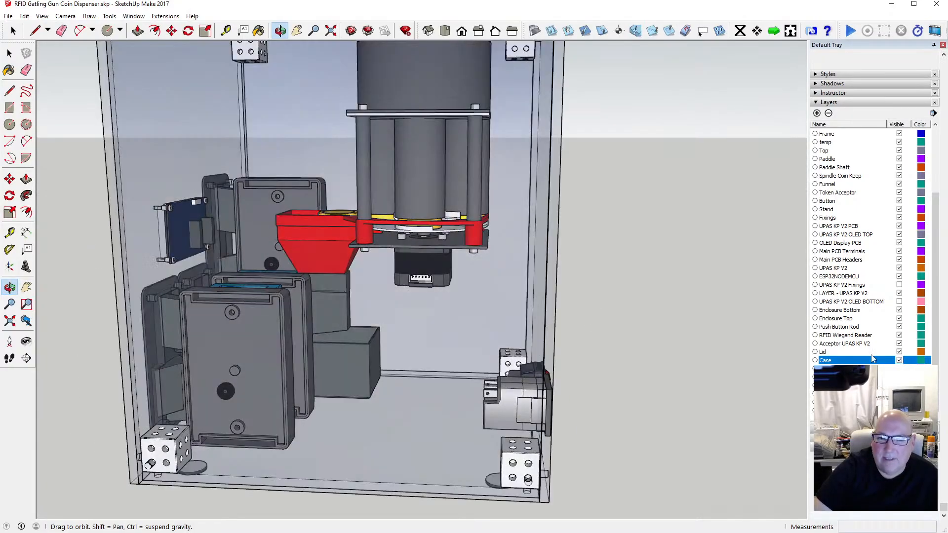
{"action": "left_click_drag", "start_coordinate": [440, 246], "coordinate": [408, 239]}
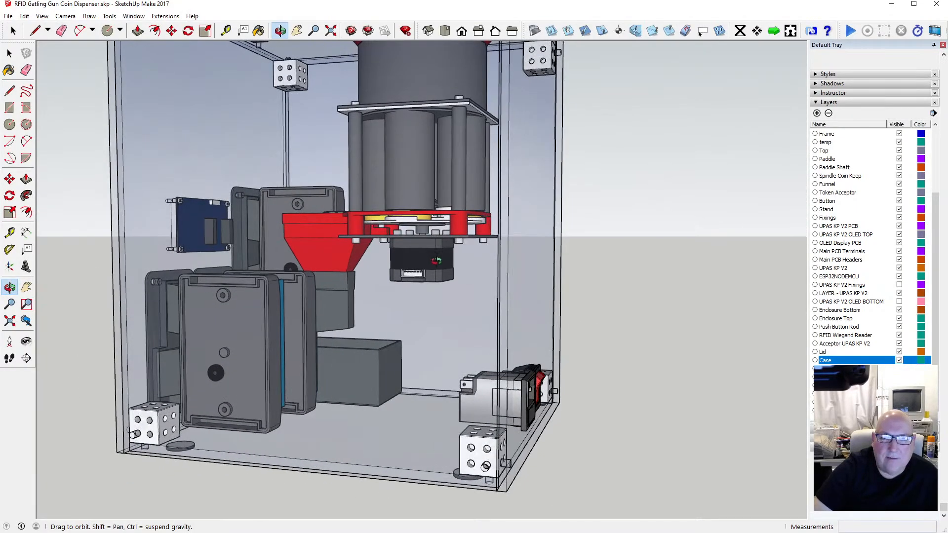
{"action": "scroll", "coordinate": [437, 260], "scroll_direction": "up", "scroll_amount": 5}
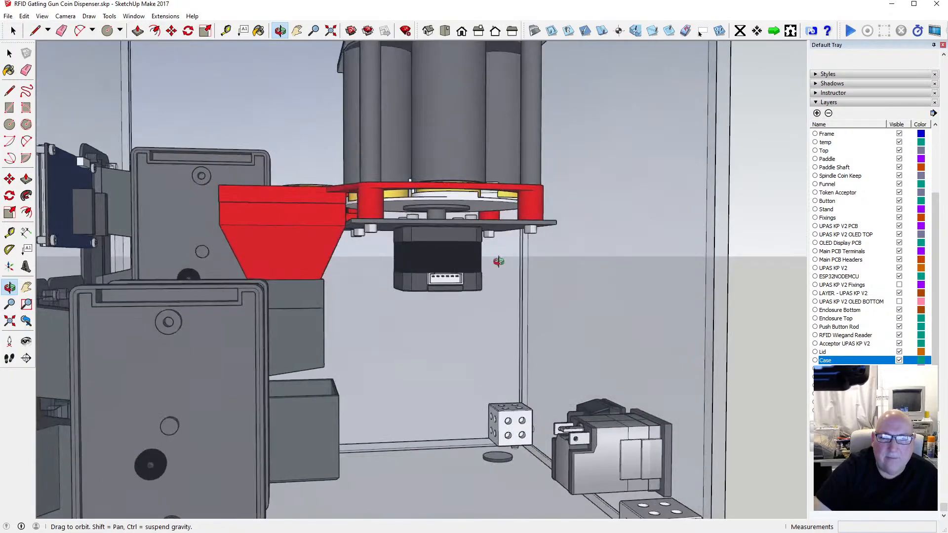
{"action": "left_click_drag", "start_coordinate": [499, 262], "coordinate": [513, 264]}
{"action": "scroll", "coordinate": [593, 268], "scroll_direction": "down", "scroll_amount": 5}
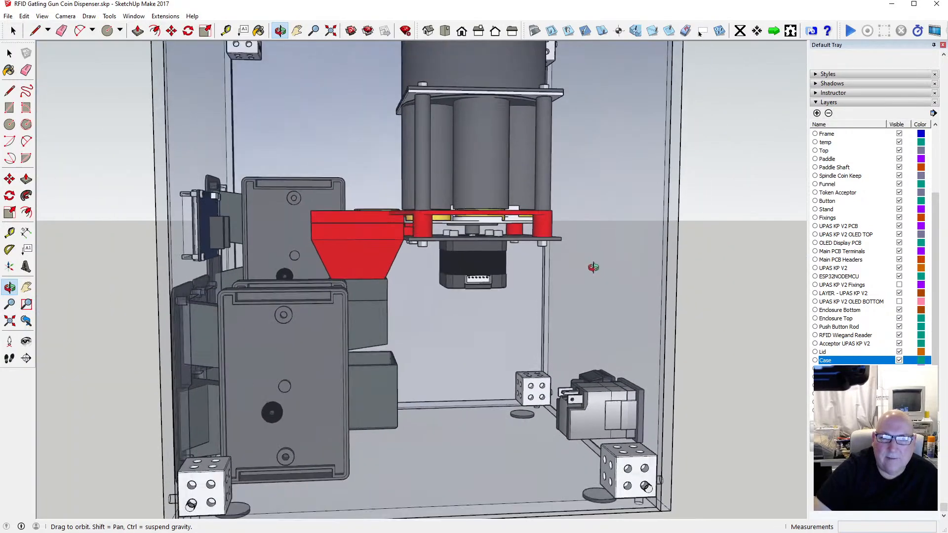
{"action": "left_click_drag", "start_coordinate": [549, 266], "coordinate": [480, 269]}
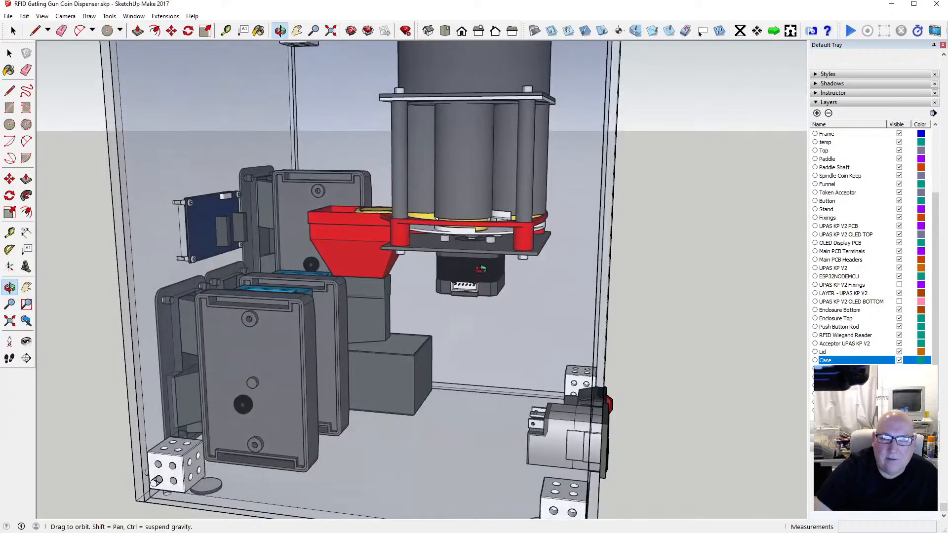
Step: Examine the base plate, stepper motor and the space between the dispenser and the case walls from several angles
{"action": "scroll", "coordinate": [539, 274], "scroll_direction": "up", "scroll_amount": 5}
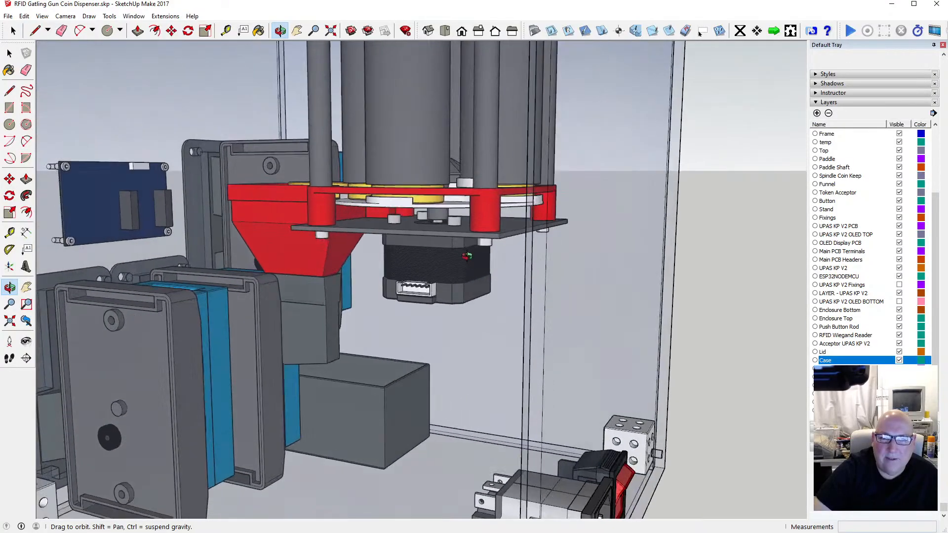
{"action": "left_click_drag", "start_coordinate": [541, 269], "coordinate": [624, 244]}
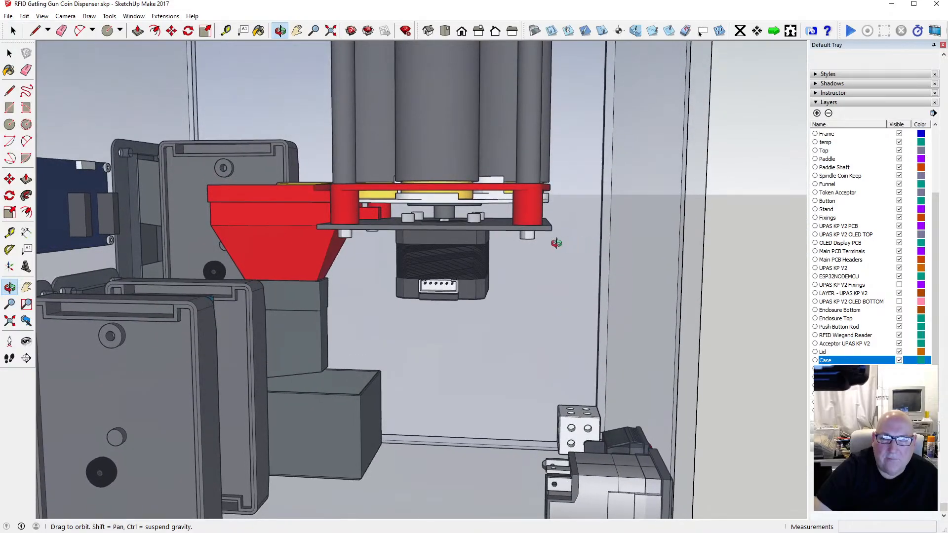
{"action": "scroll", "coordinate": [384, 236], "scroll_direction": "up", "scroll_amount": 5}
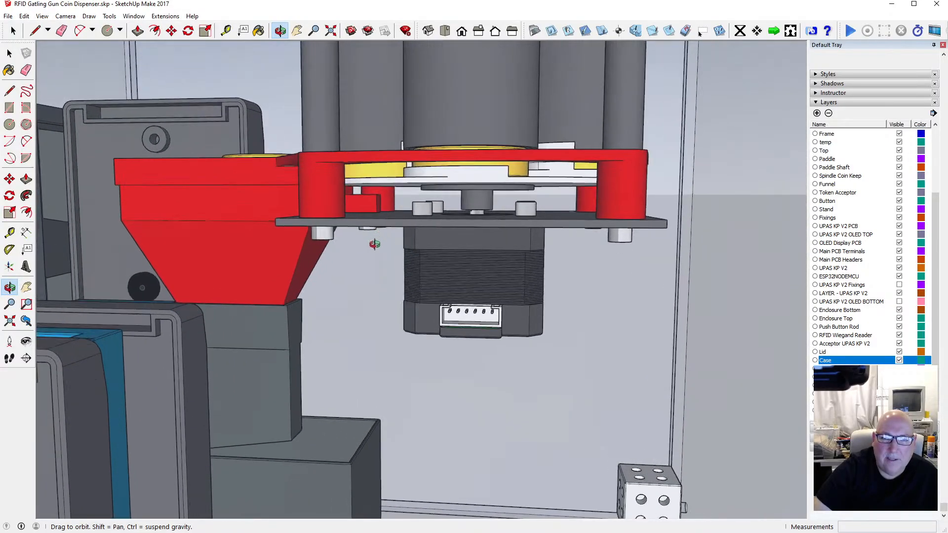
{"action": "left_click_drag", "start_coordinate": [416, 227], "coordinate": [420, 227]}
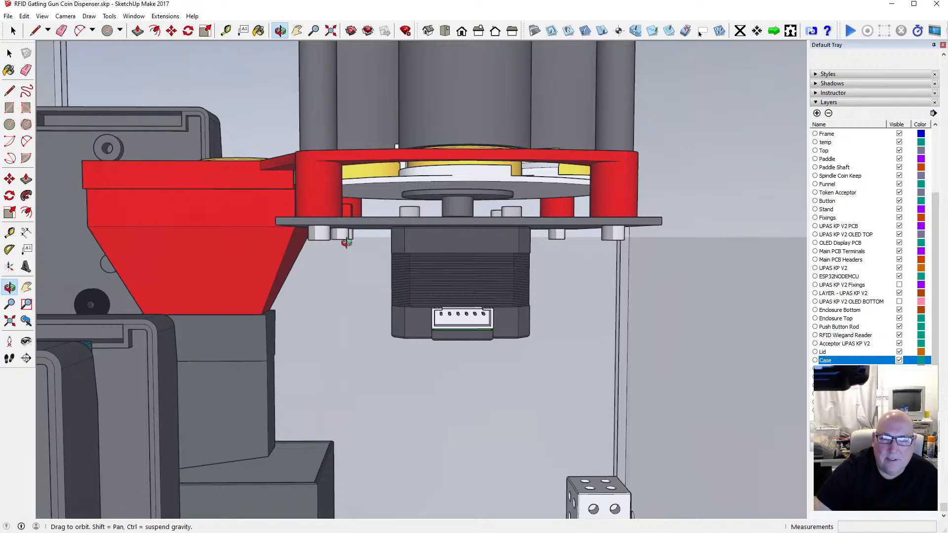
{"action": "left_click_drag", "start_coordinate": [346, 242], "coordinate": [301, 239]}
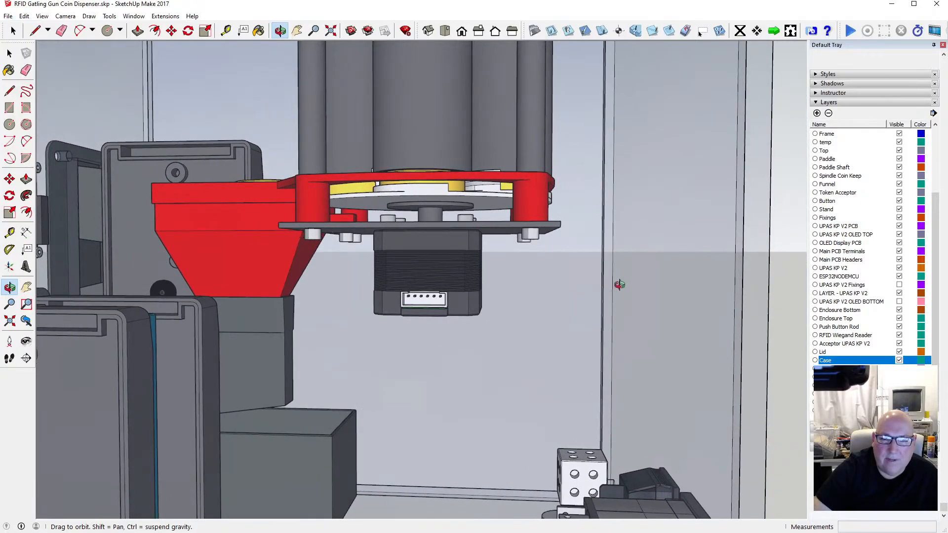
{"action": "left_click_drag", "start_coordinate": [619, 285], "coordinate": [675, 317]}
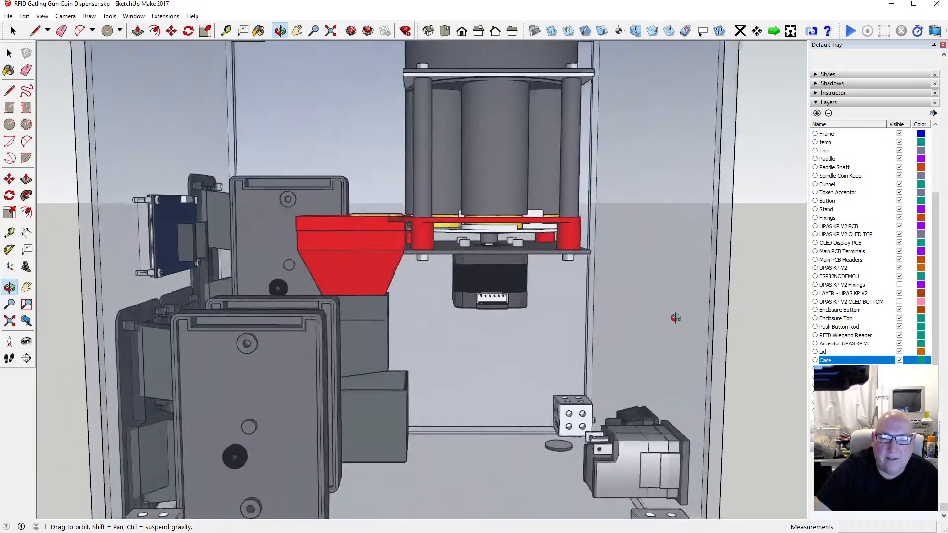
{"action": "scroll", "coordinate": [547, 311], "scroll_direction": "down", "scroll_amount": 6}
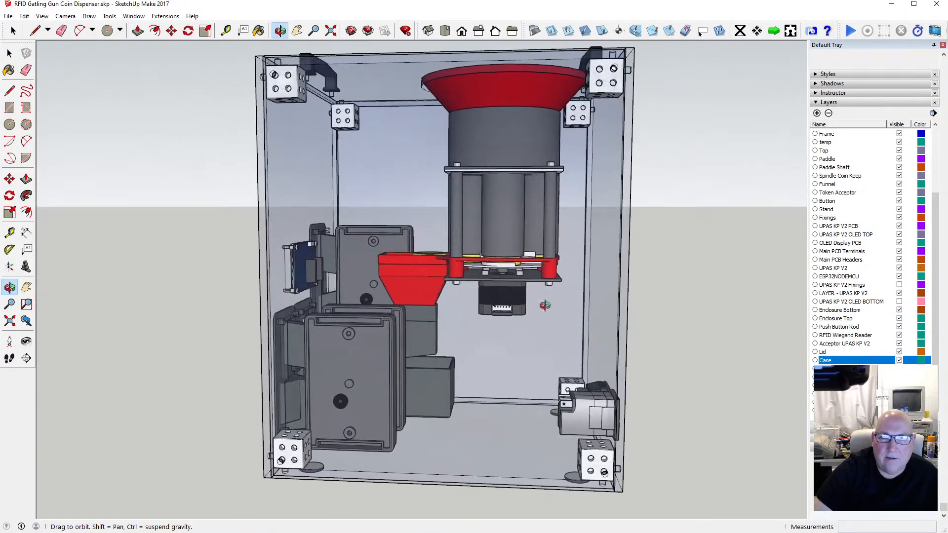
{"action": "scroll", "coordinate": [502, 292], "scroll_direction": "up", "scroll_amount": 5}
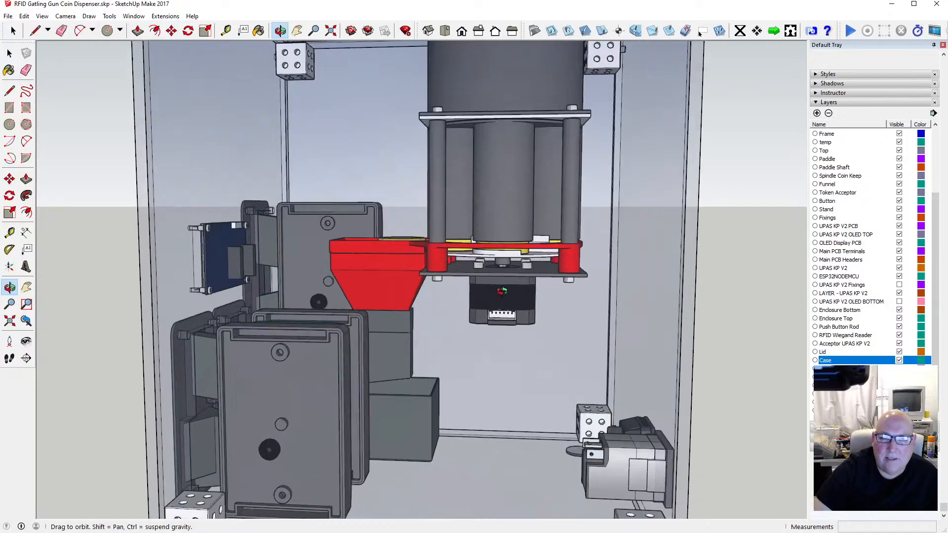
{"action": "left_click_drag", "start_coordinate": [453, 254], "coordinate": [425, 285]}
{"action": "scroll", "coordinate": [685, 300], "scroll_direction": "up", "scroll_amount": 2}
{"action": "scroll", "coordinate": [685, 300], "scroll_direction": "up", "scroll_amount": 3}
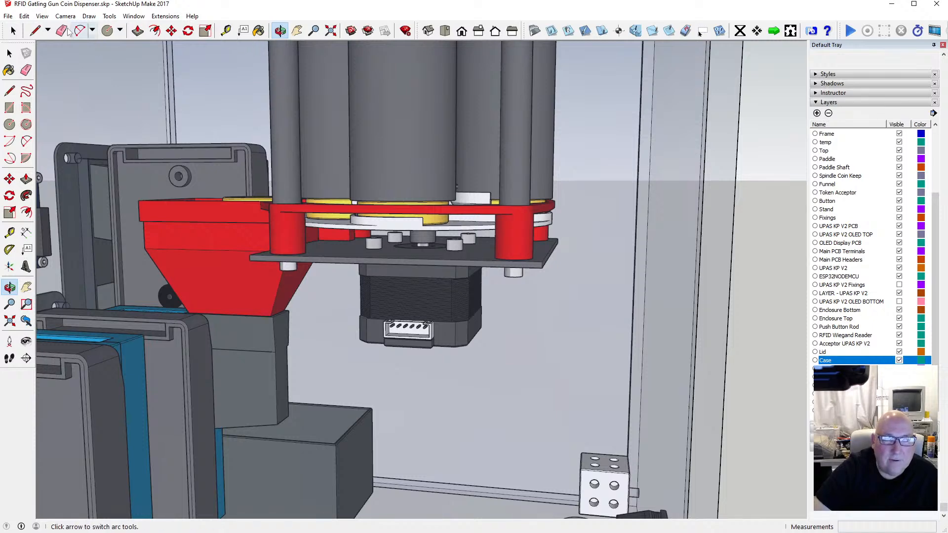
Step: Turn on the X-ray face style and take a tape measurement starting at the base plate's outer corner
{"action": "left_click", "coordinate": [42, 16]}
{"action": "mouse_move", "coordinate": [81, 147]}
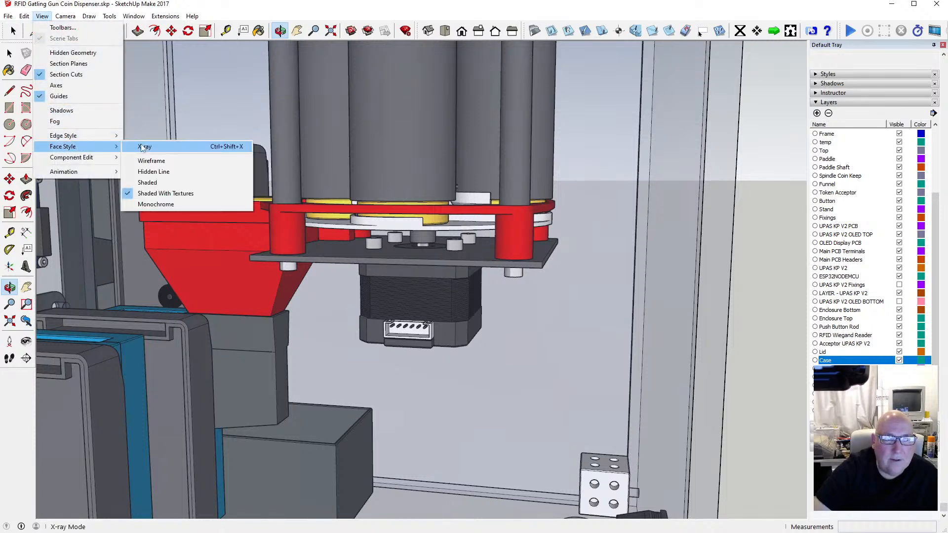
{"action": "left_click", "coordinate": [148, 147]}
{"action": "key", "text": "t"}
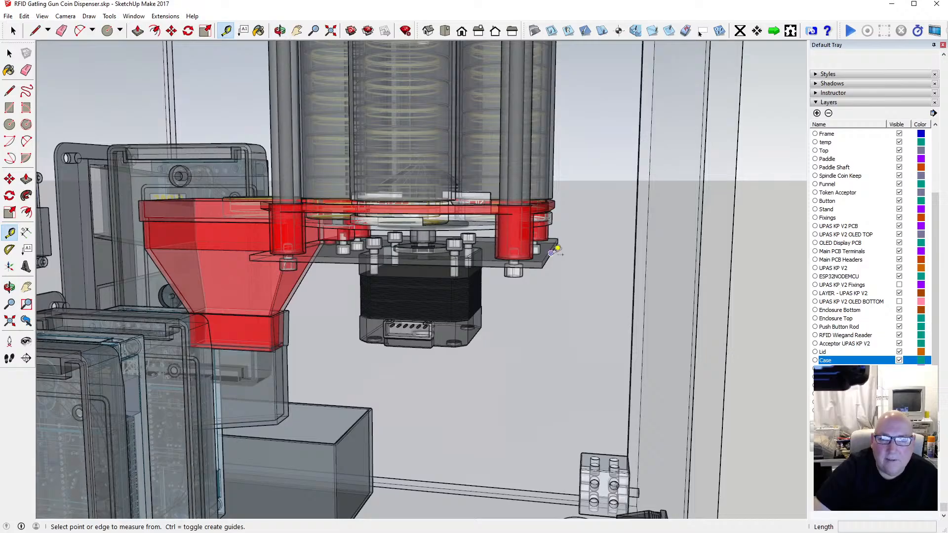
{"action": "left_click", "coordinate": [554, 245]}
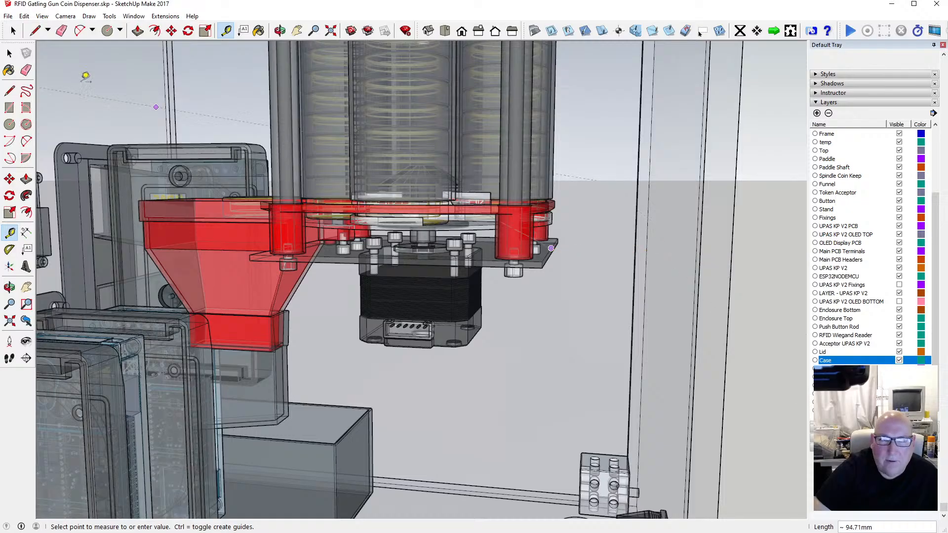
{"action": "left_click", "coordinate": [10, 53]}
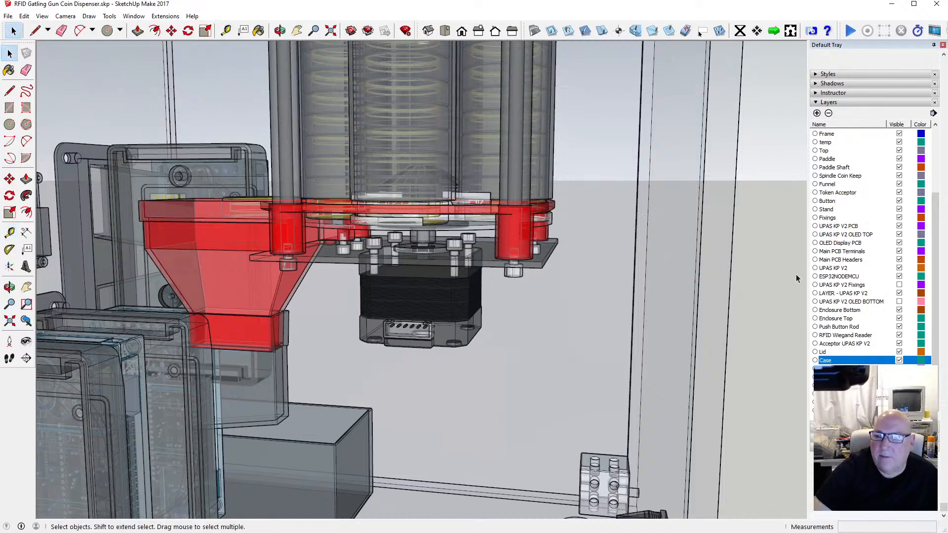
Step: Turn off the X-ray face style and hide the Case layer
{"action": "left_click", "coordinate": [43, 17]}
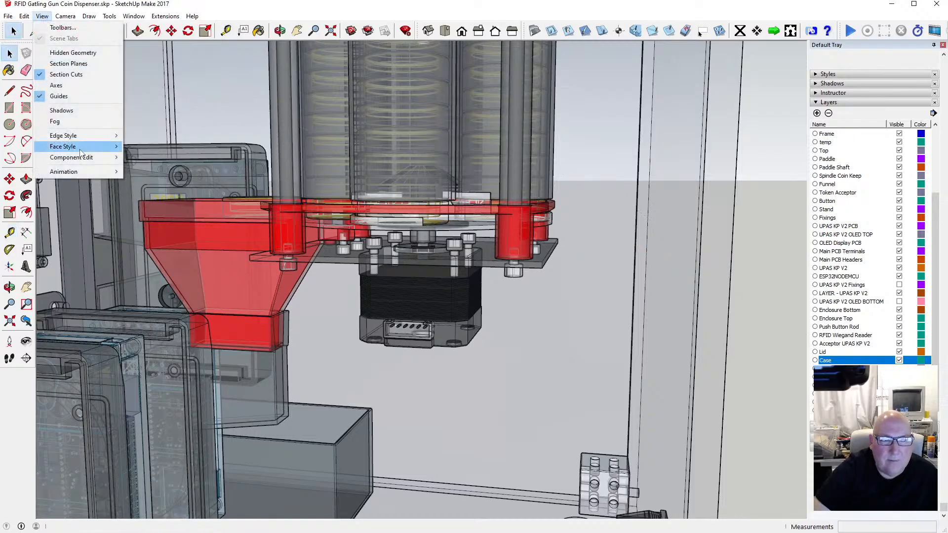
{"action": "mouse_move", "coordinate": [81, 146]}
{"action": "left_click", "coordinate": [140, 148]}
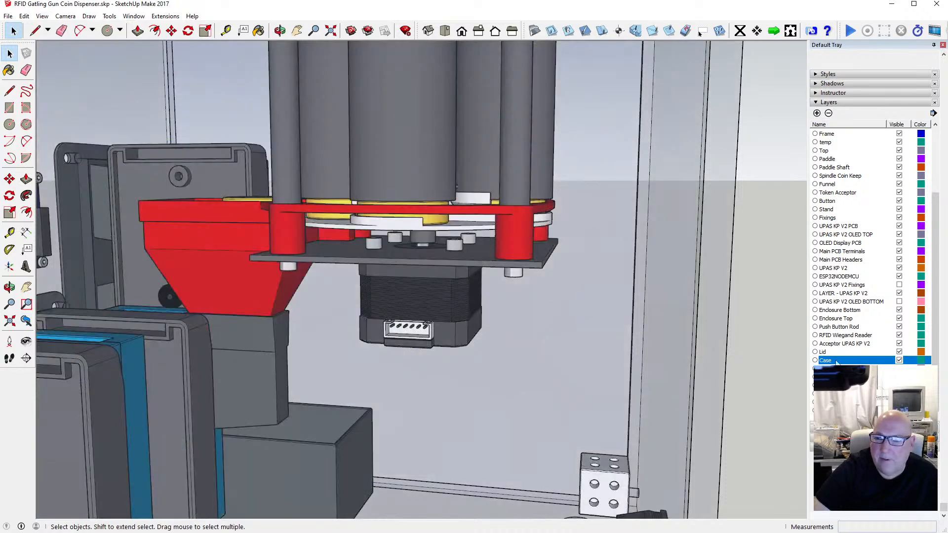
{"action": "left_click", "coordinate": [899, 361]}
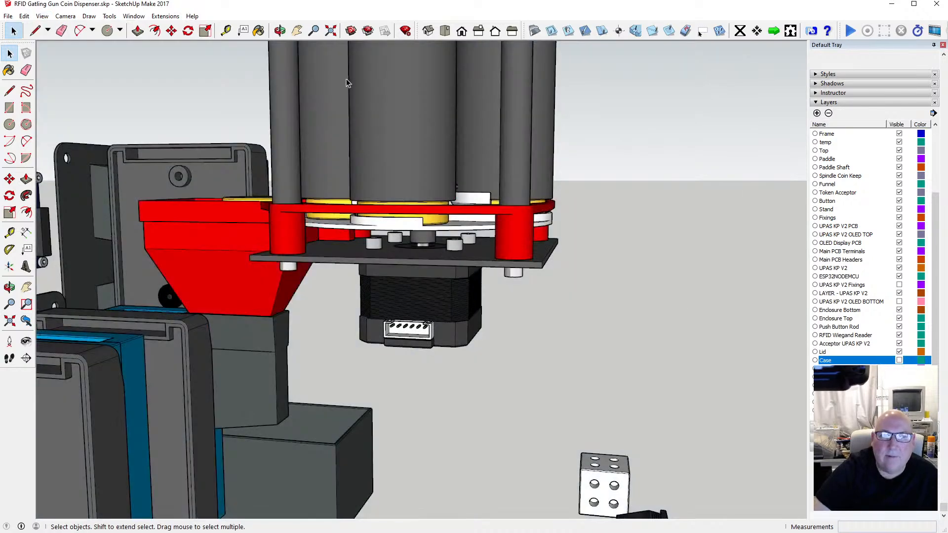
Step: Examine the base plate and stepper motor from below and from the side with the case hidden
{"action": "middle_click_drag", "start_coordinate": [425, 212], "coordinate": [446, 230]}
{"action": "scroll", "coordinate": [447, 242], "scroll_direction": "down", "scroll_amount": 3}
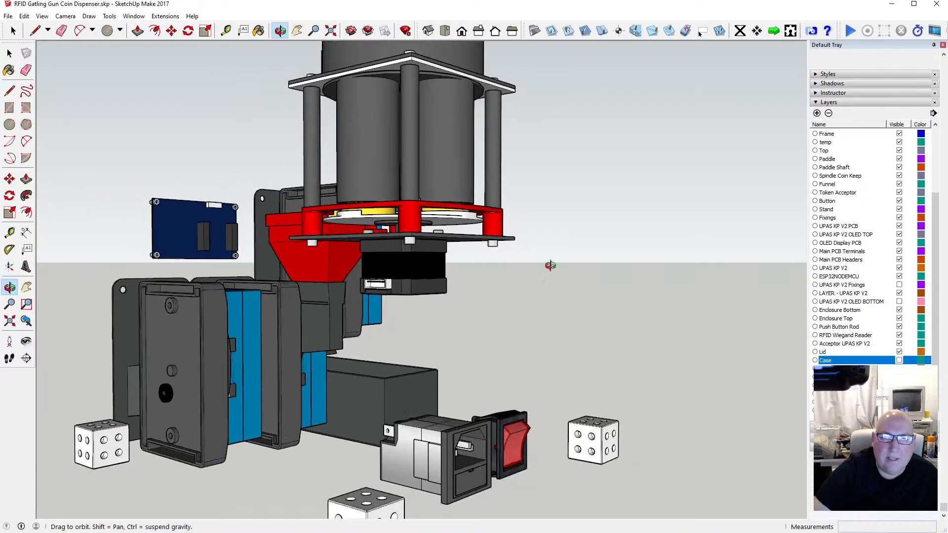
{"action": "left_click_drag", "start_coordinate": [551, 265], "coordinate": [520, 228]}
{"action": "scroll", "coordinate": [419, 244], "scroll_direction": "up", "scroll_amount": 5}
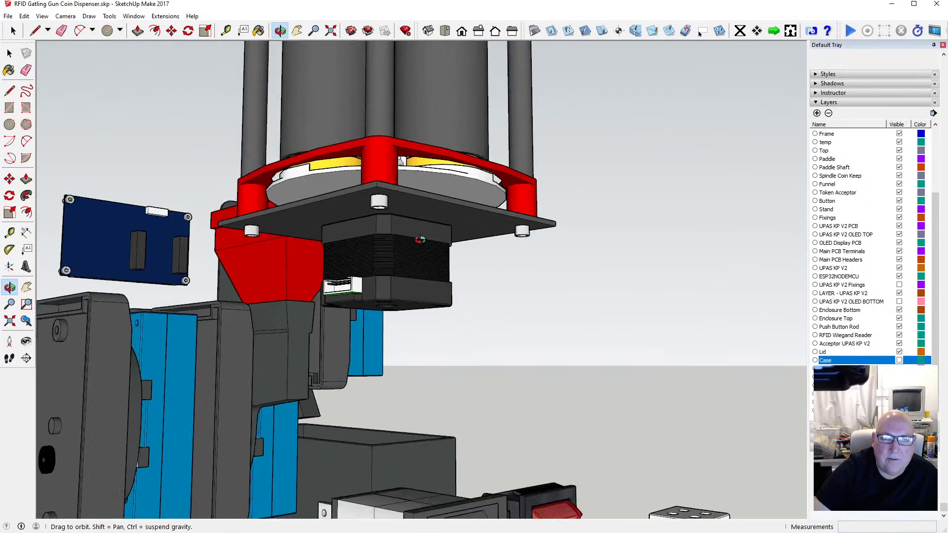
{"action": "left_click_drag", "start_coordinate": [386, 275], "coordinate": [414, 265]}
{"action": "left_click", "coordinate": [9, 53]}
{"action": "left_click", "coordinate": [10, 55]}
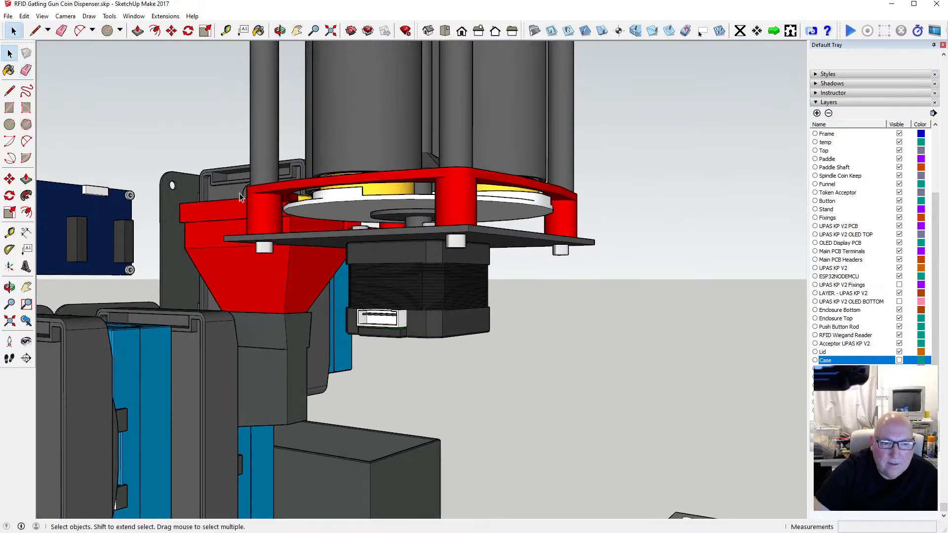
Step: Copy the base plate from inside the dispenser component and paste it in place outside that component
{"action": "left_click", "coordinate": [344, 241]}
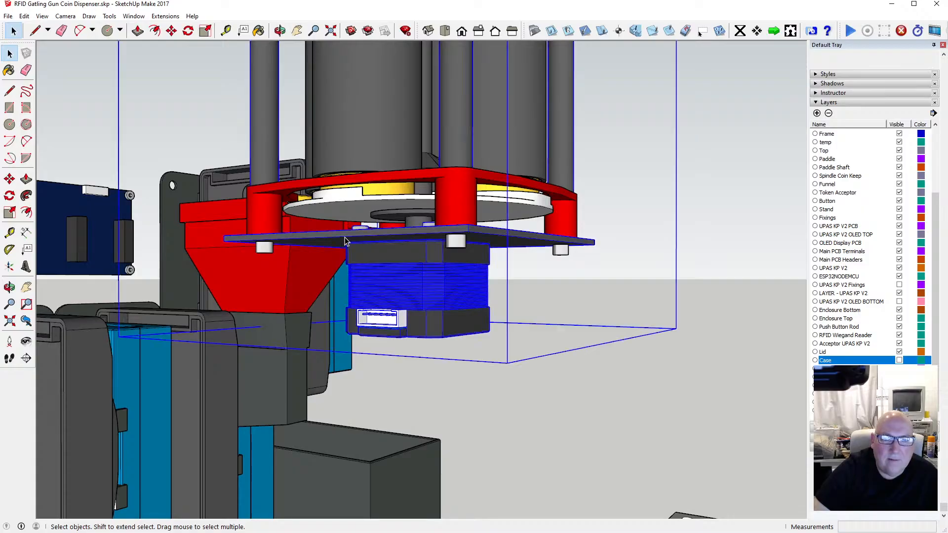
{"action": "double_click", "coordinate": [336, 239]}
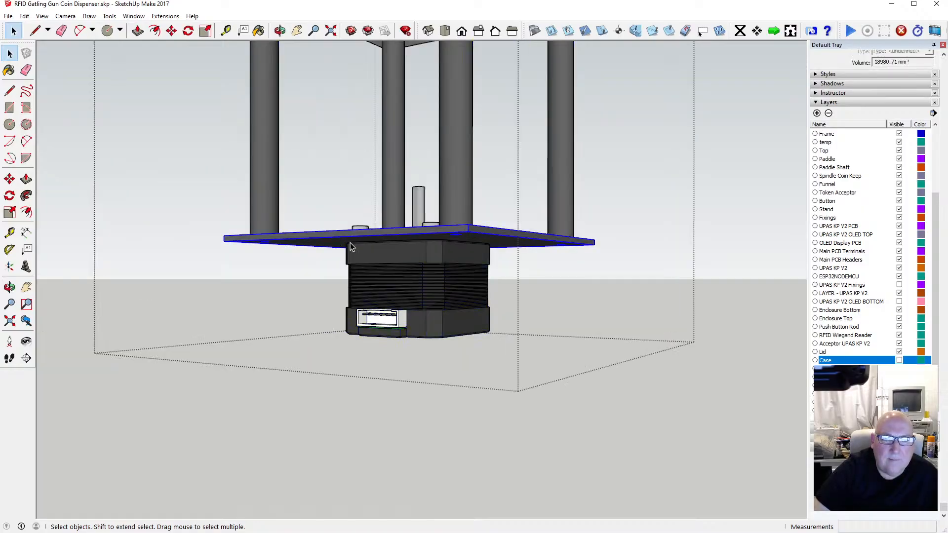
{"action": "left_click", "coordinate": [25, 17]}
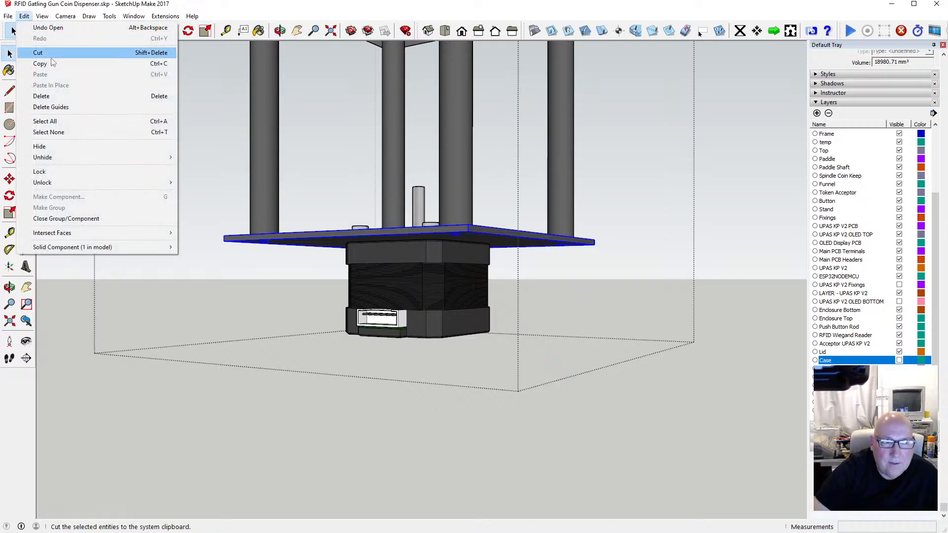
{"action": "left_click", "coordinate": [51, 64]}
{"action": "left_click", "coordinate": [51, 97]}
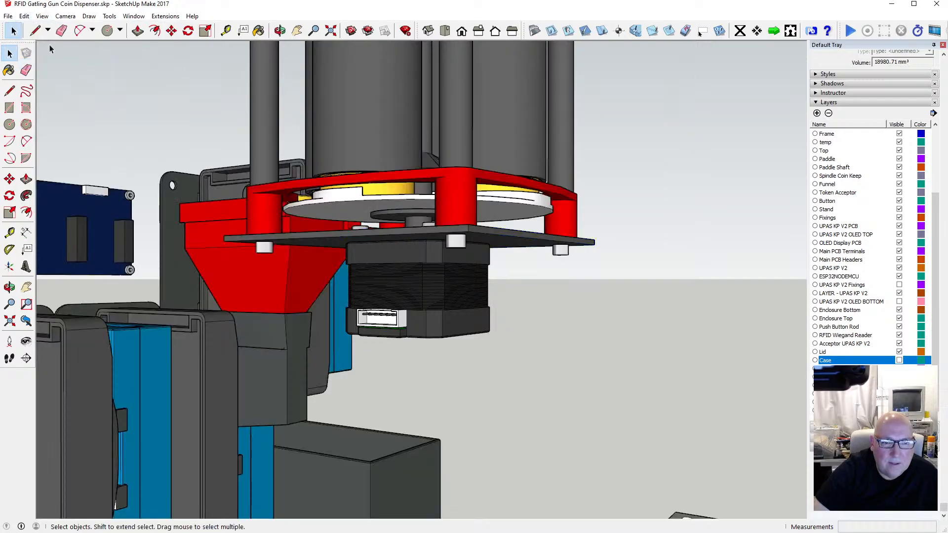
{"action": "left_click", "coordinate": [25, 16]}
{"action": "left_click", "coordinate": [69, 86]}
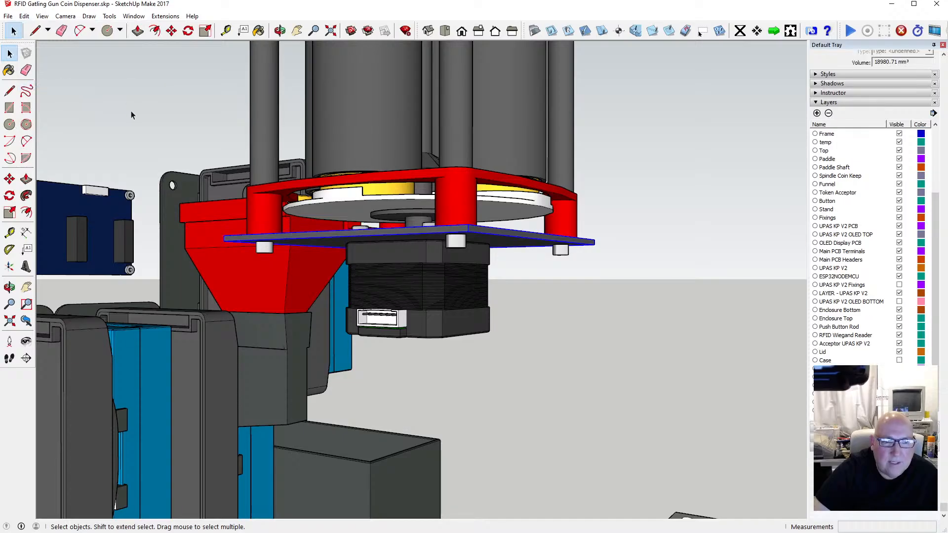
Step: Measure the base plate's thickness at its front edge
{"action": "left_click", "coordinate": [172, 31]}
{"action": "scroll", "coordinate": [368, 245], "scroll_direction": "up", "scroll_amount": 3}
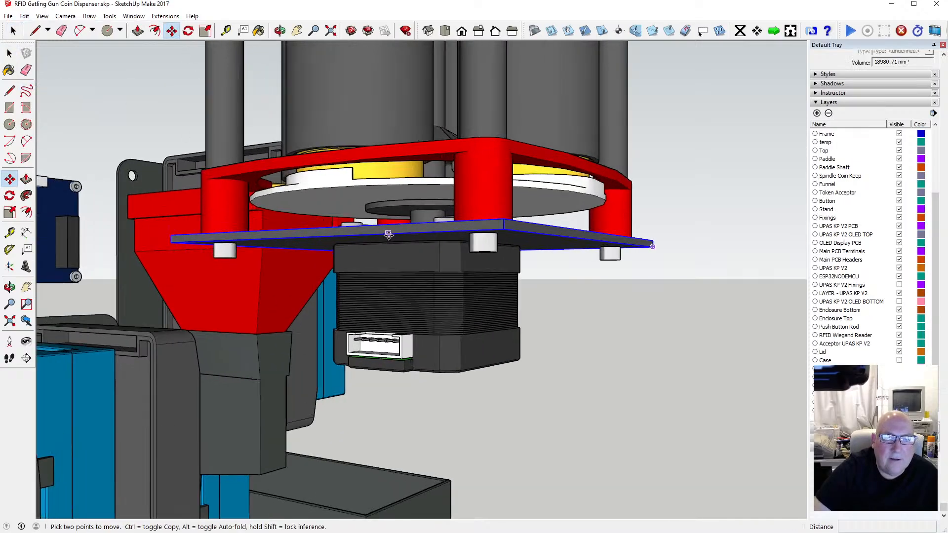
{"action": "key", "text": "t"}
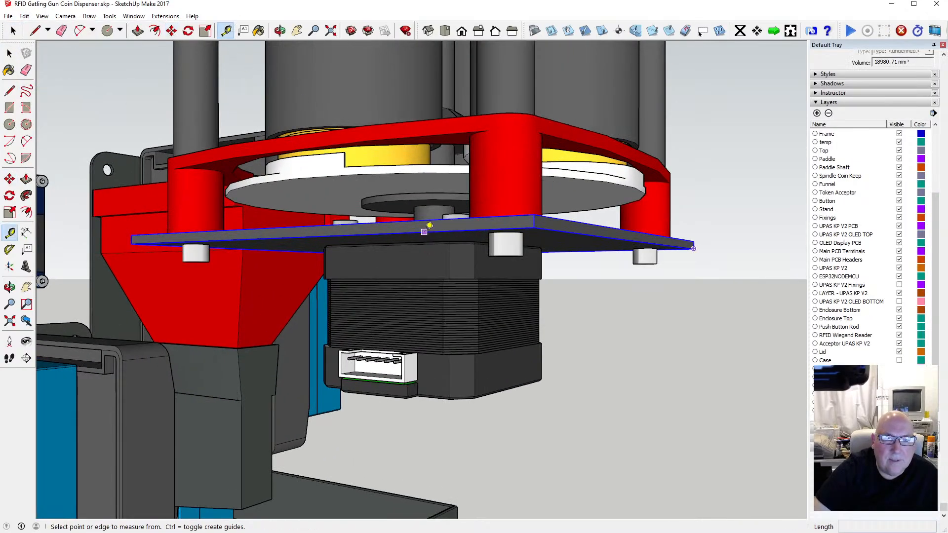
{"action": "left_click", "coordinate": [424, 231]}
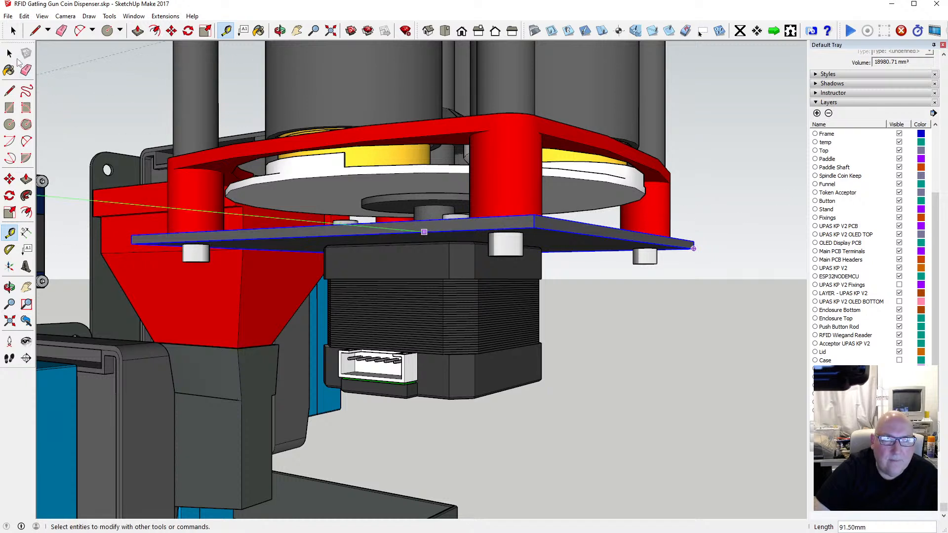
{"action": "left_click", "coordinate": [9, 53]}
Step: Move the copied plate 2 mm straight down so that it sits directly beneath the original base plate
{"action": "left_click", "coordinate": [172, 31]}
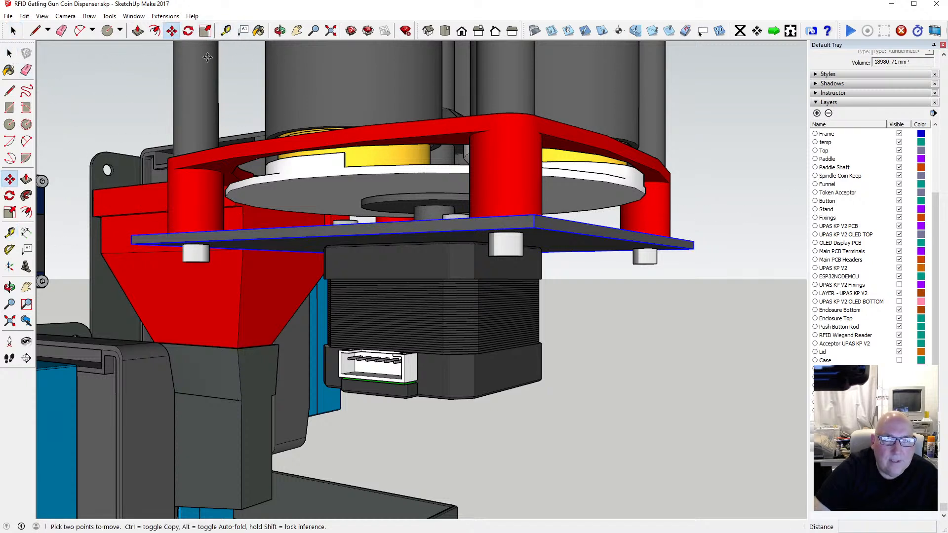
{"action": "left_click", "coordinate": [535, 214]}
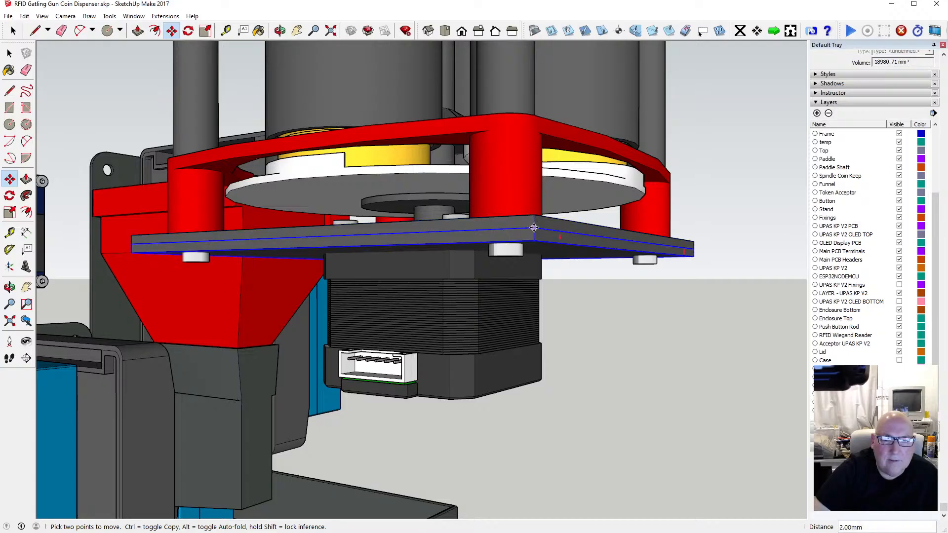
{"action": "type", "text": "2"}
{"action": "key", "text": "Return"}
Step: Open the copied plate beneath the dispenser for editing
{"action": "left_click", "coordinate": [280, 31]}
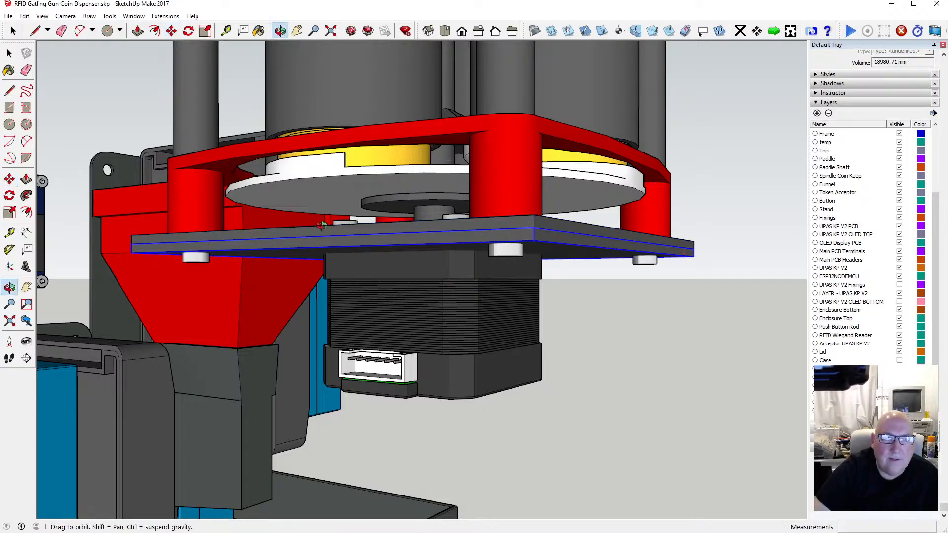
{"action": "scroll", "coordinate": [401, 192], "scroll_direction": "down", "scroll_amount": 3}
{"action": "left_click_drag", "start_coordinate": [401, 192], "coordinate": [222, 110]}
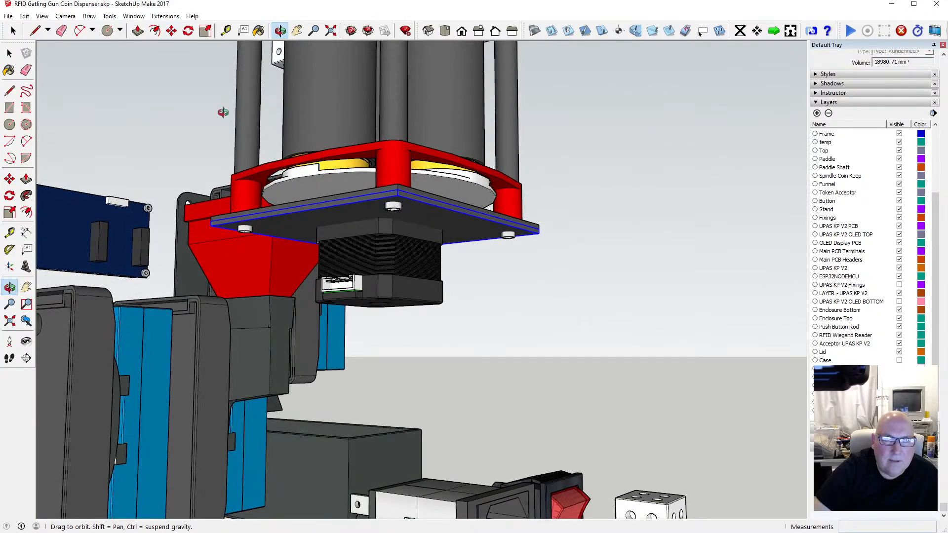
{"action": "key", "text": "space"}
{"action": "double_click", "coordinate": [355, 203]}
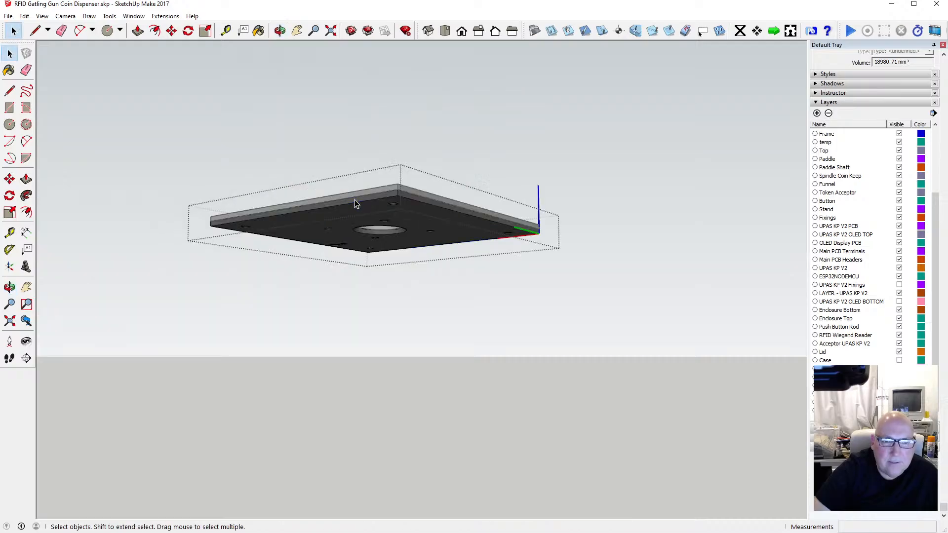
{"action": "key", "text": "p"}
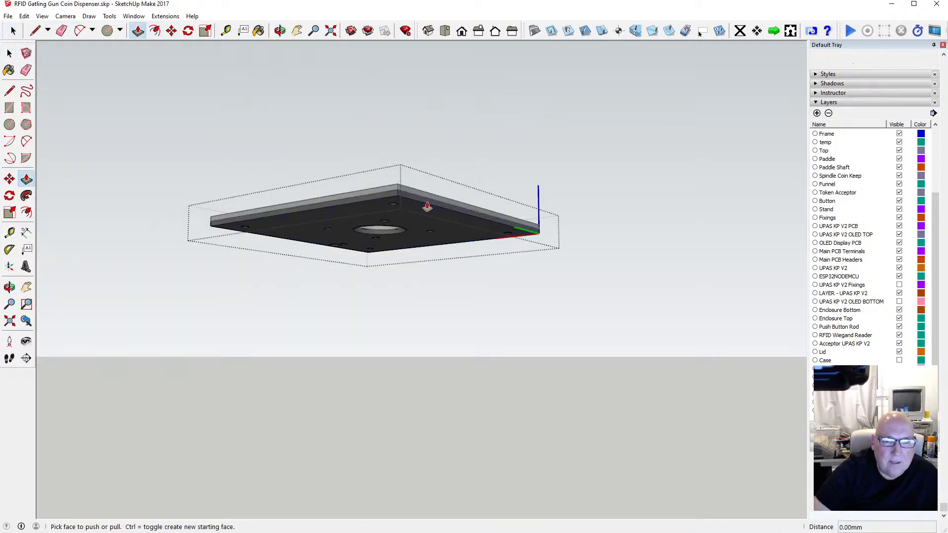
{"action": "left_click", "coordinate": [427, 207]}
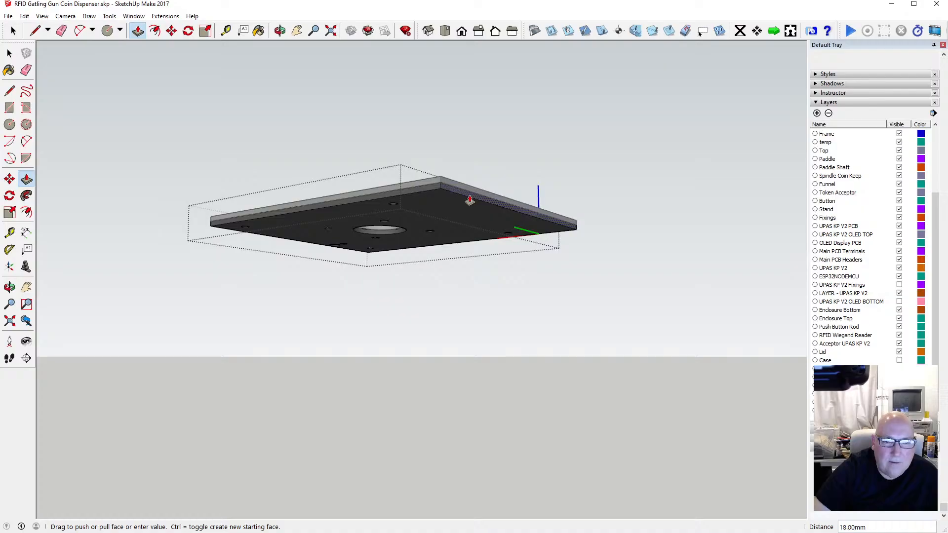
{"action": "key", "text": "Escape"}
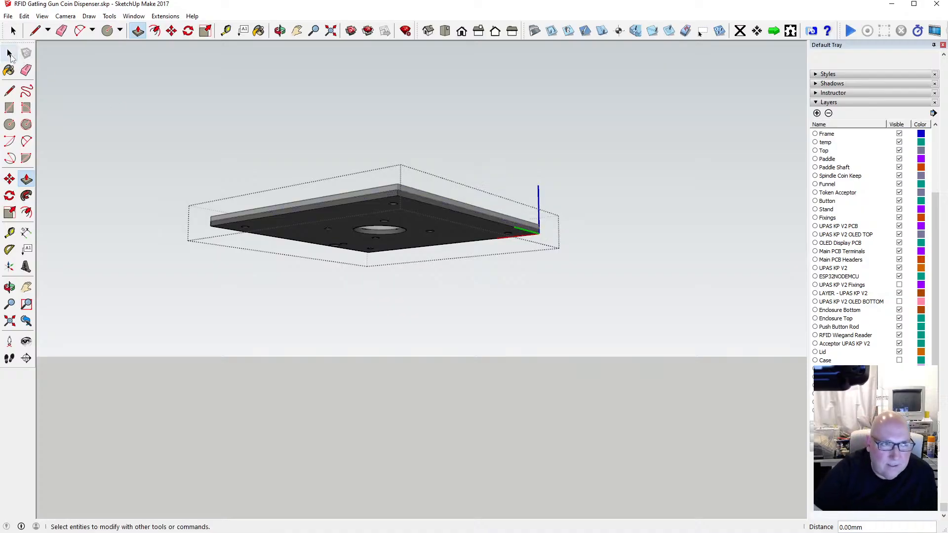
Step: Finish editing the copied plate and make it unique from the original base plate
{"action": "key", "text": "space"}
{"action": "left_click", "coordinate": [171, 157]}
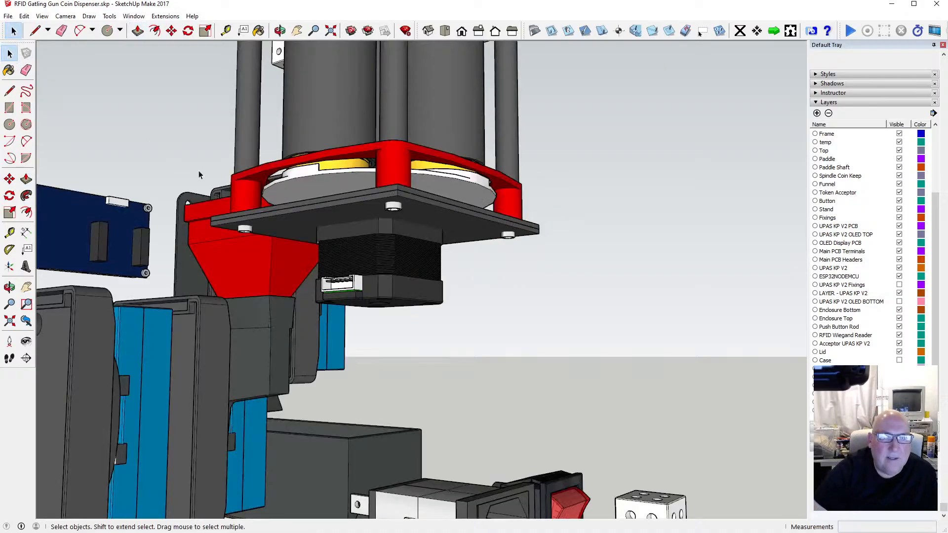
{"action": "right_click", "coordinate": [395, 198]}
{"action": "left_click", "coordinate": [432, 261]}
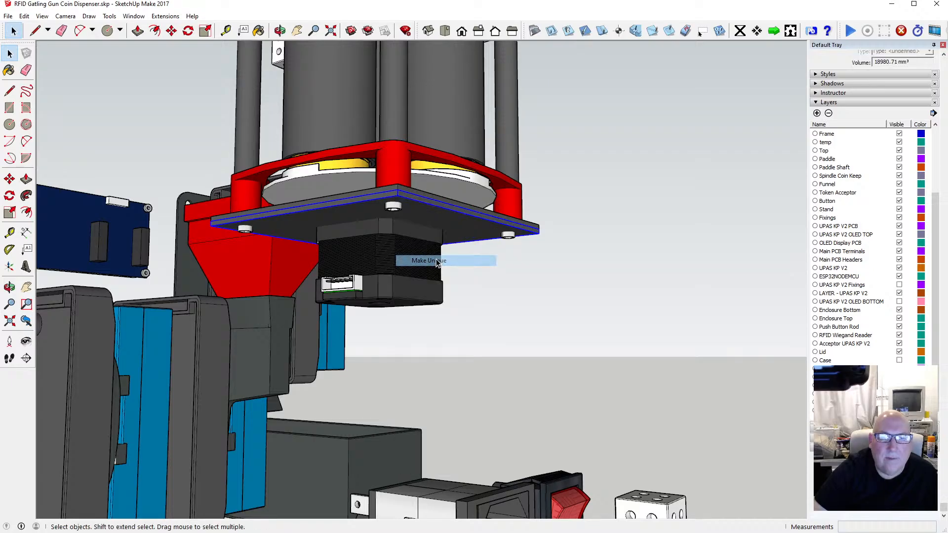
Step: Extend the copied plate by 51 mm outward from its side edge, away from the red funnel, using Push/Pull
{"action": "double_click", "coordinate": [413, 198]}
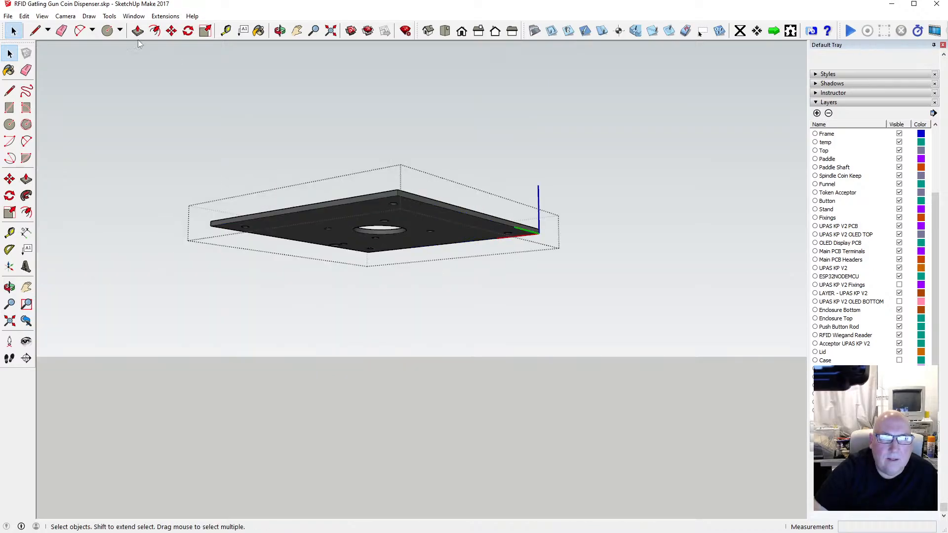
{"action": "key", "text": "p"}
{"action": "left_click_drag", "start_coordinate": [421, 206], "coordinate": [455, 202]}
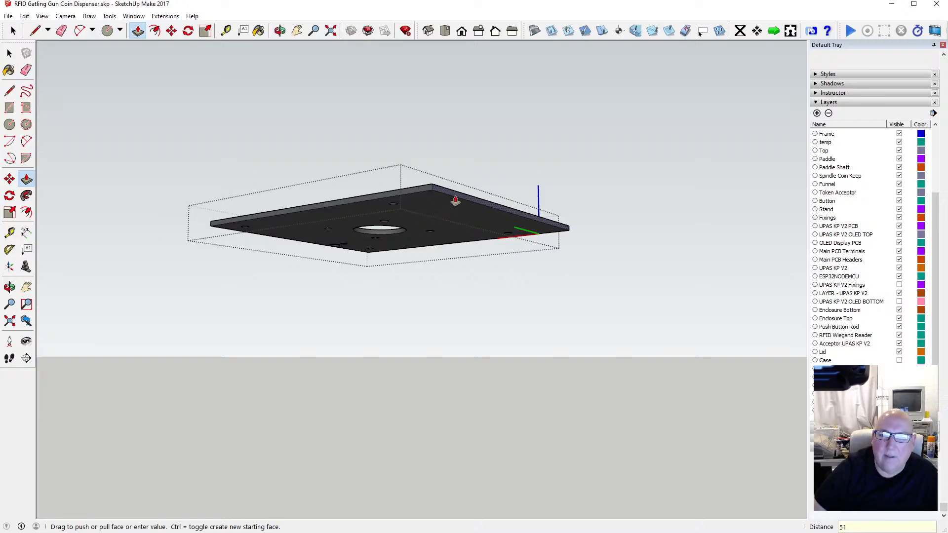
{"action": "key", "text": "Return"}
{"action": "key", "text": "space"}
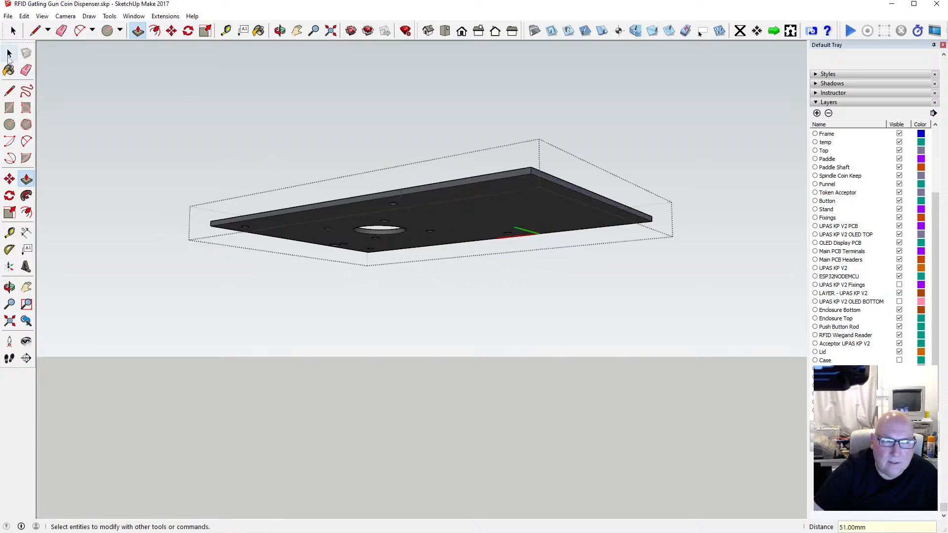
{"action": "left_click", "coordinate": [178, 114]}
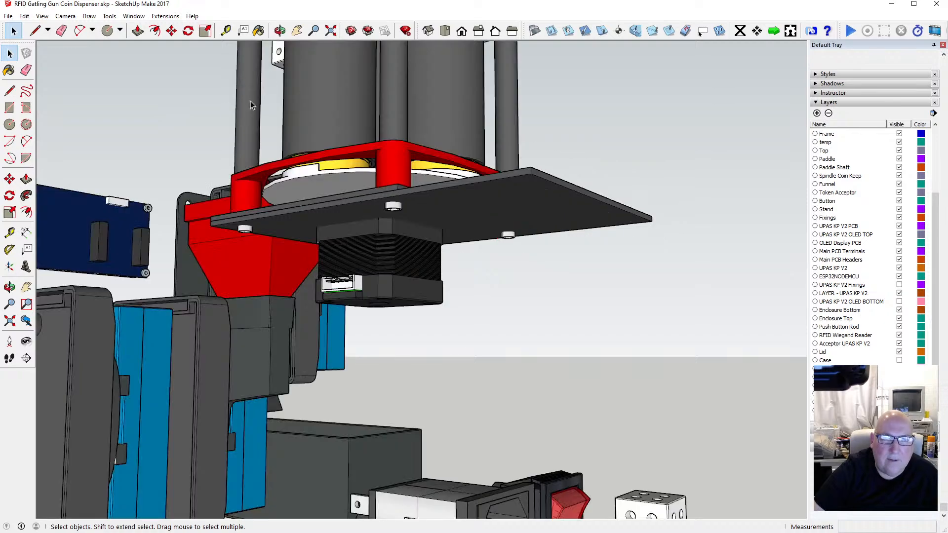
Step: Show the Case layer and measure how far the extended plate overhangs the case wall
{"action": "left_click", "coordinate": [280, 31]}
{"action": "left_click_drag", "start_coordinate": [294, 168], "coordinate": [538, 266]}
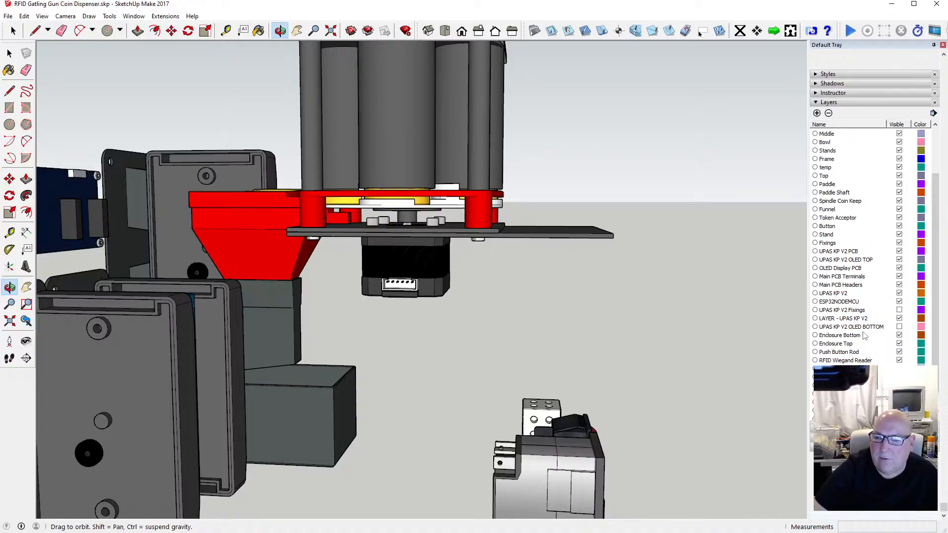
{"action": "left_click", "coordinate": [899, 360]}
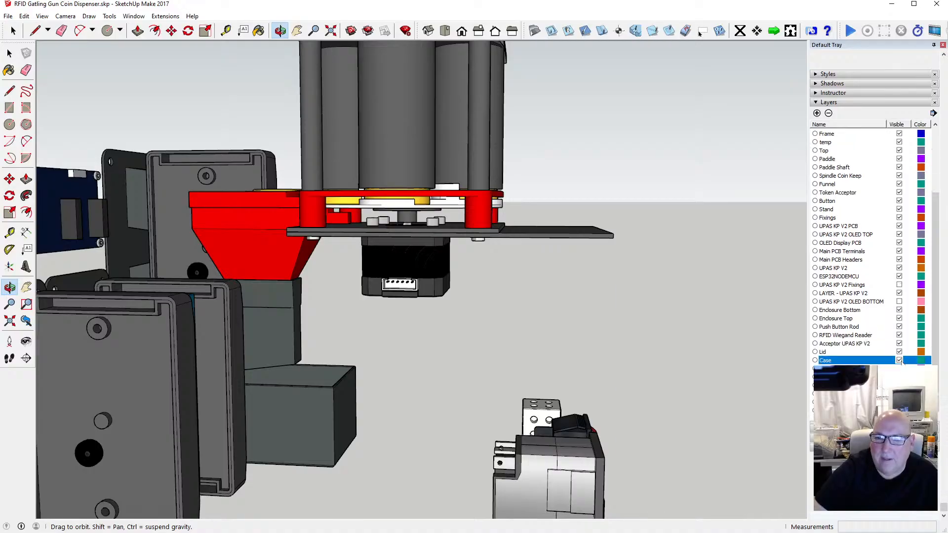
{"action": "left_click_drag", "start_coordinate": [618, 237], "coordinate": [615, 259]}
{"action": "scroll", "coordinate": [576, 261], "scroll_direction": "up", "scroll_amount": 5}
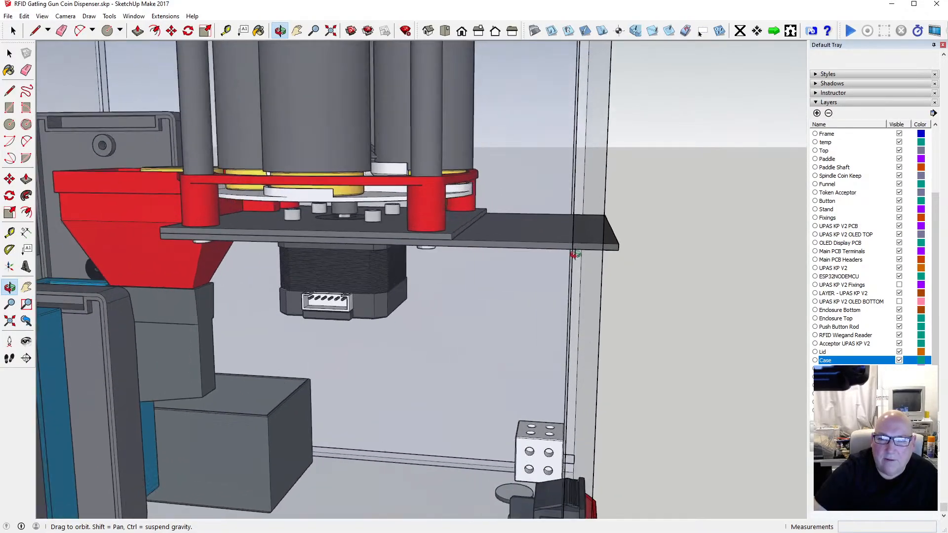
{"action": "left_click_drag", "start_coordinate": [535, 275], "coordinate": [537, 262]}
{"action": "left_click", "coordinate": [225, 31]}
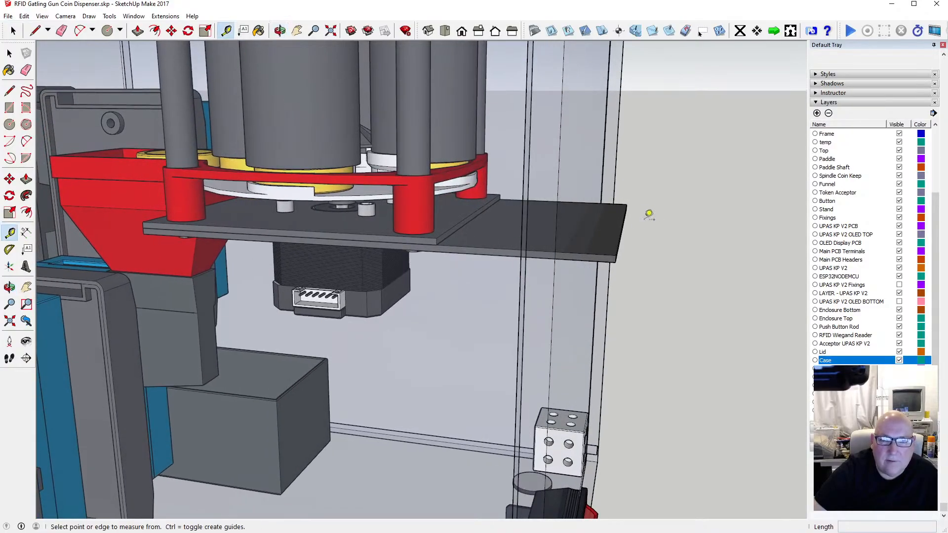
{"action": "left_click", "coordinate": [623, 226]}
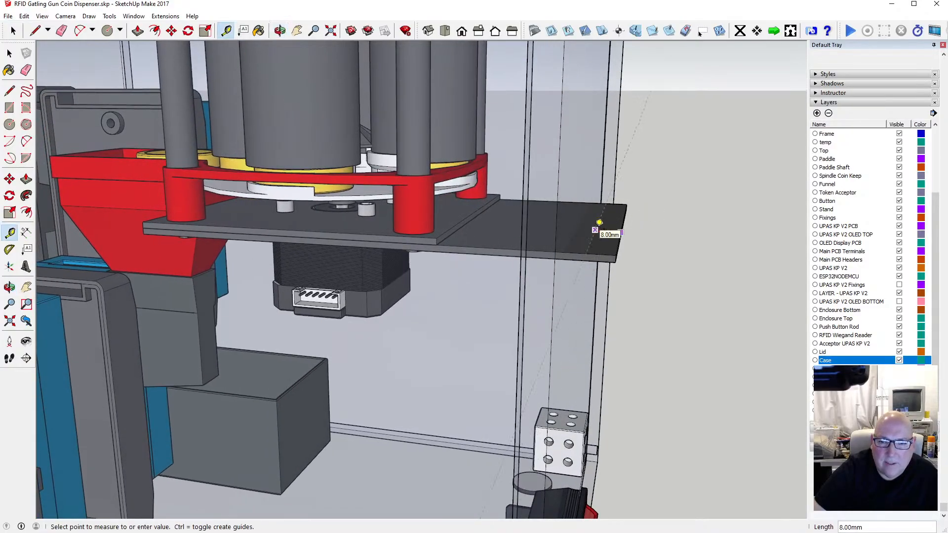
{"action": "left_click", "coordinate": [10, 53]}
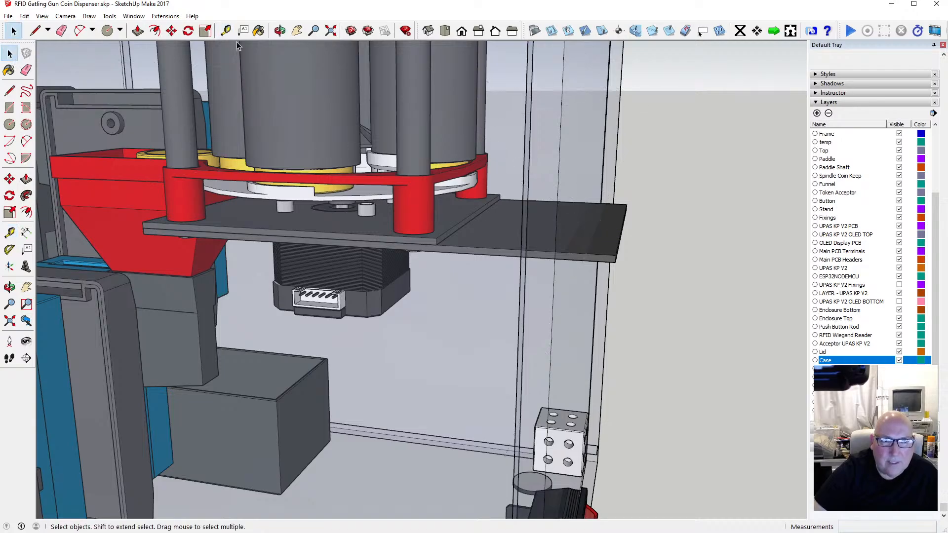
Step: Hide the Case layer and push the copied plate's extended edge face back inward by 14 mm
{"action": "left_click", "coordinate": [280, 31]}
{"action": "left_click_drag", "start_coordinate": [451, 189], "coordinate": [148, 117]}
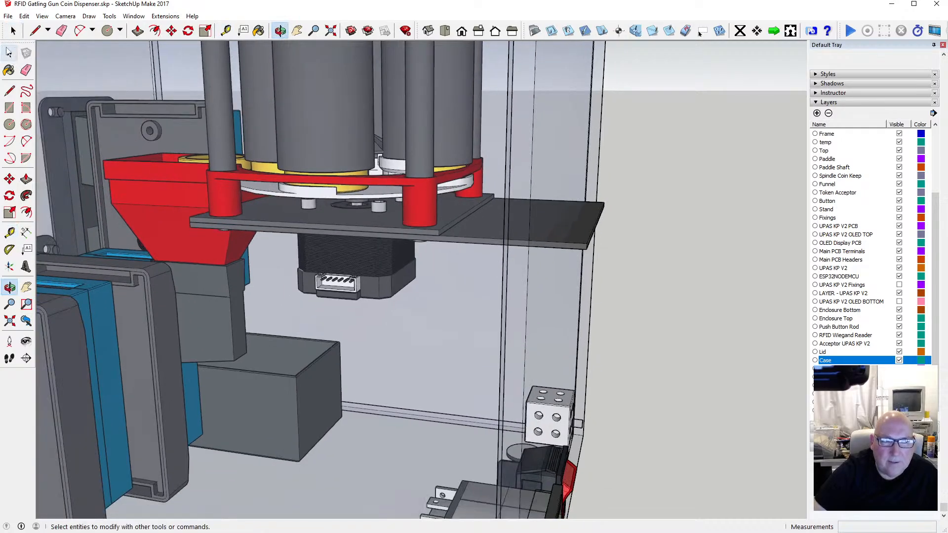
{"action": "left_click", "coordinate": [9, 51]}
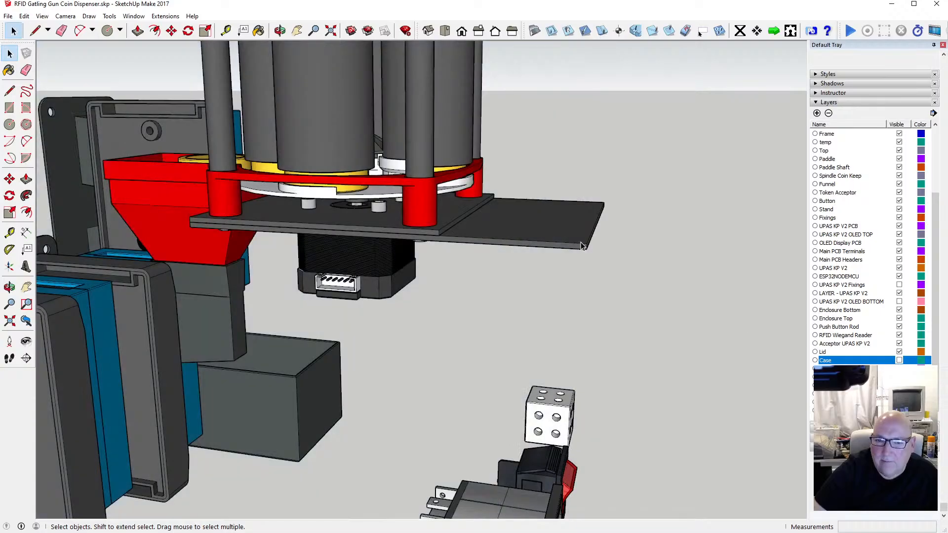
{"action": "double_click", "coordinate": [575, 239]}
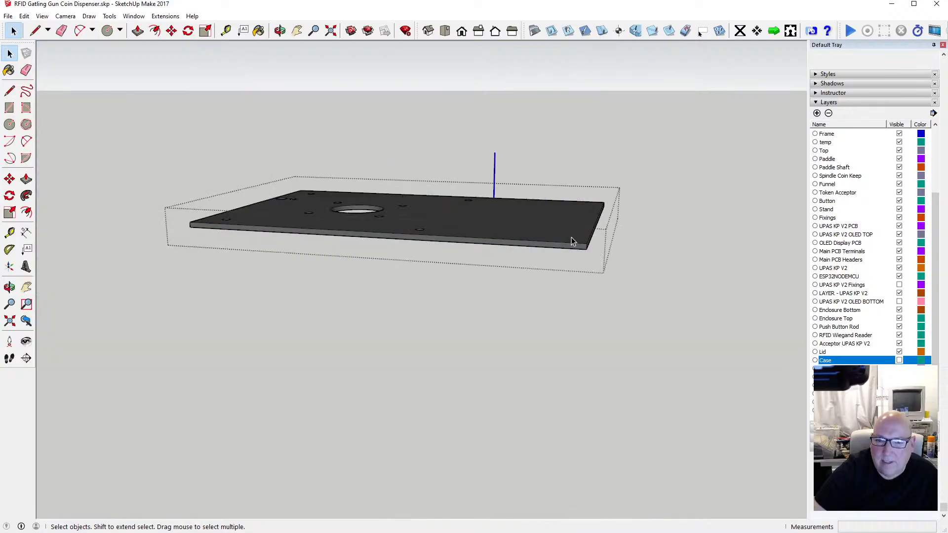
{"action": "left_click", "coordinate": [280, 31]}
{"action": "left_click_drag", "start_coordinate": [492, 157], "coordinate": [454, 146]}
{"action": "key", "text": "p"}
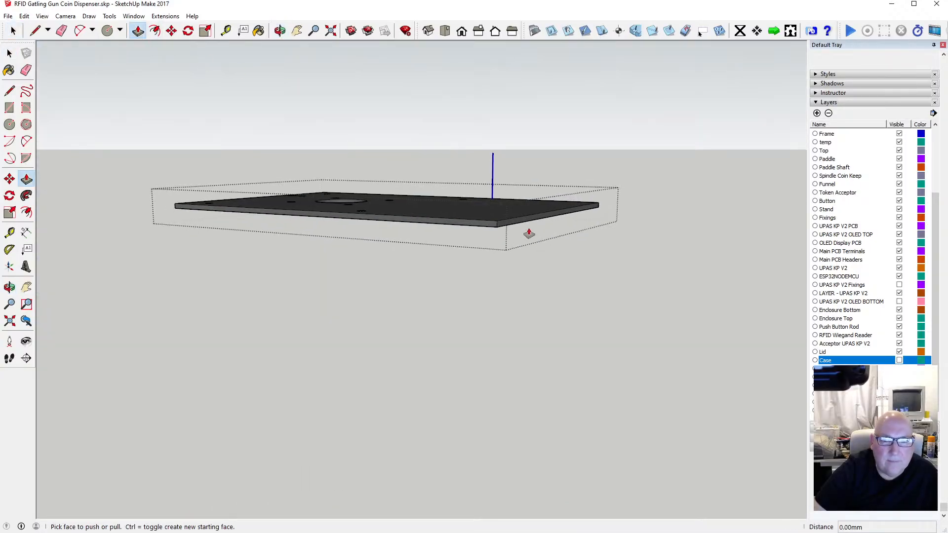
{"action": "left_click", "coordinate": [522, 224]}
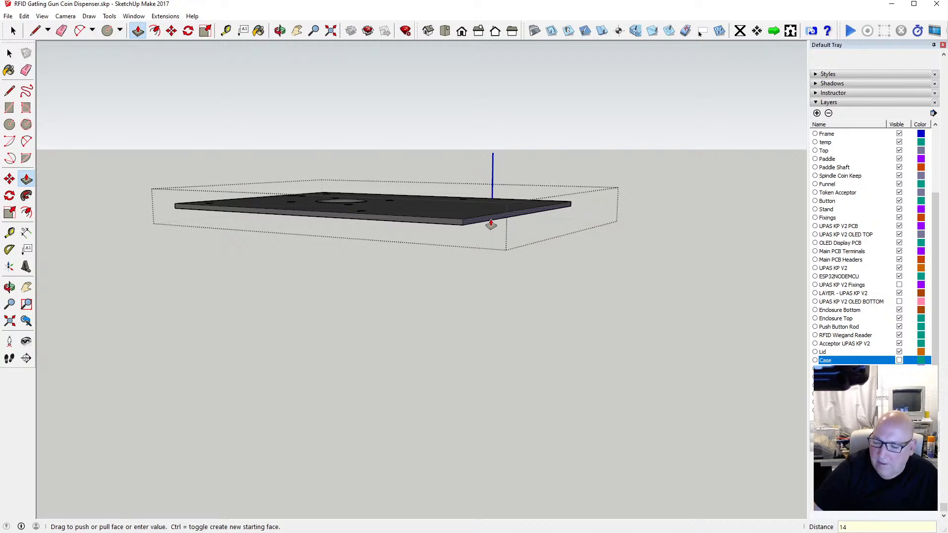
{"action": "type", "text": "14"}
{"action": "key", "text": "Return"}
{"action": "key", "text": "space"}
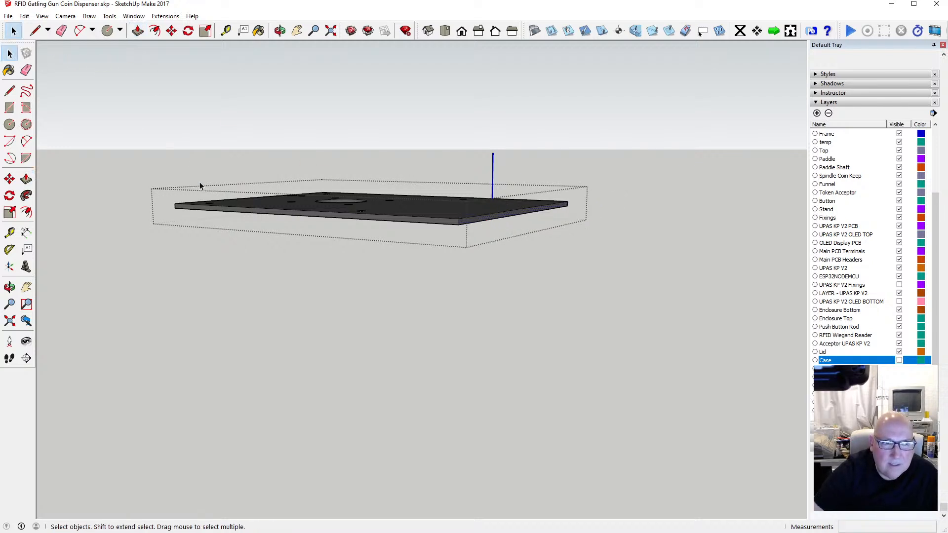
{"action": "left_click", "coordinate": [285, 279]}
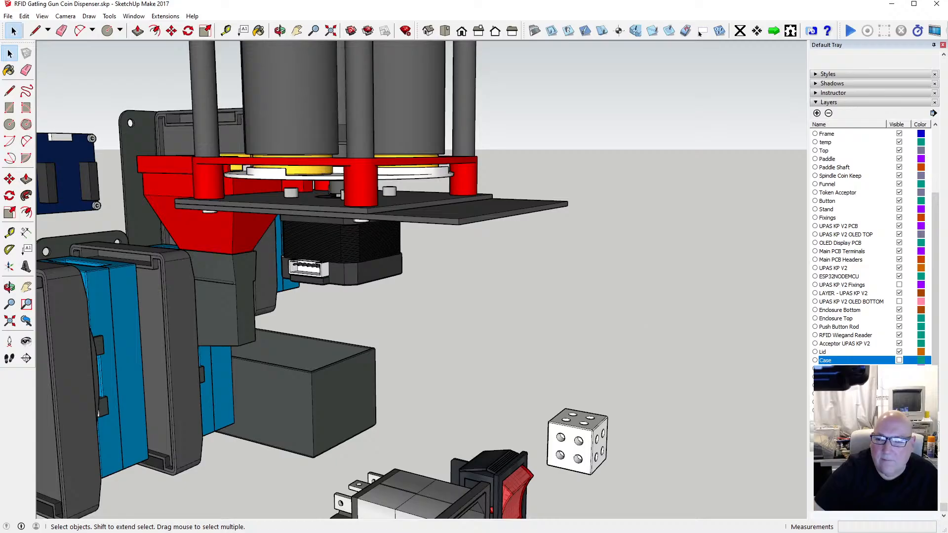
Step: Show the Case layer and examine the shortened plate's fit against the case walls from below
{"action": "left_click", "coordinate": [899, 360]}
{"action": "left_click", "coordinate": [280, 30]}
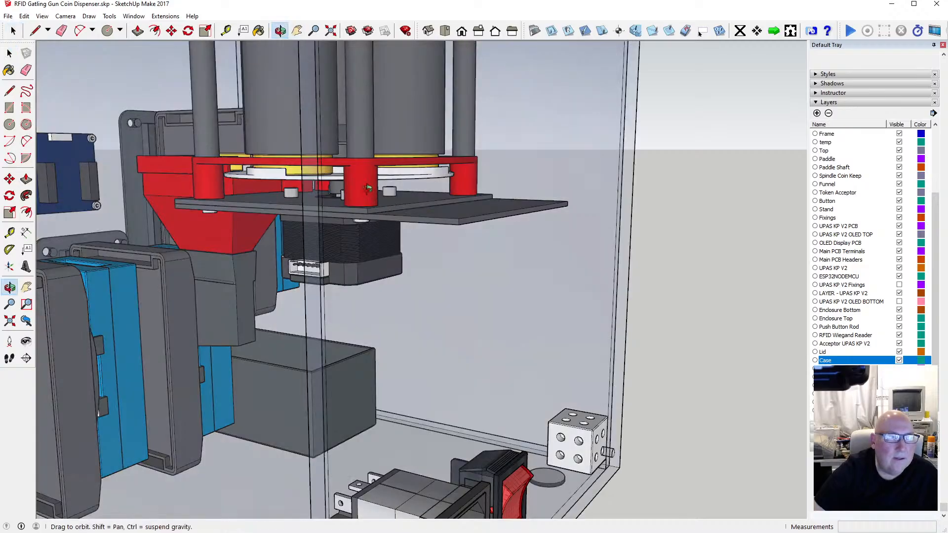
{"action": "left_click_drag", "start_coordinate": [267, 178], "coordinate": [468, 175]}
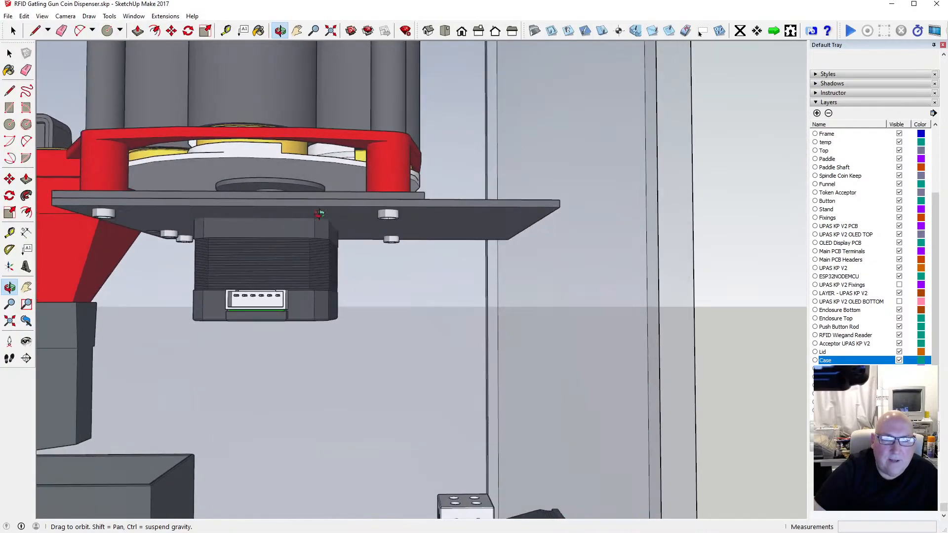
{"action": "left_click_drag", "start_coordinate": [166, 212], "coordinate": [287, 153]}
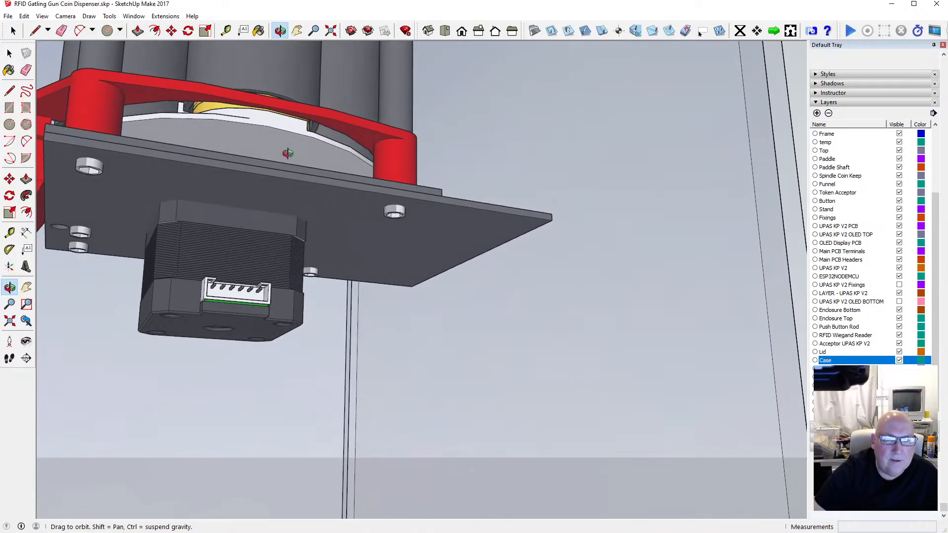
{"action": "left_click_drag", "start_coordinate": [311, 210], "coordinate": [281, 218]}
{"action": "left_click", "coordinate": [10, 53]}
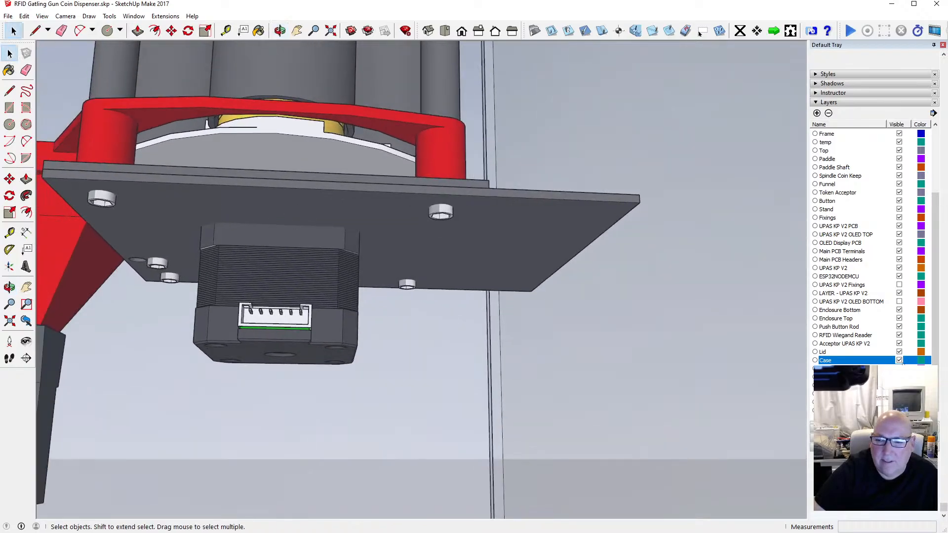
Step: Hide the Case layer, open the copied plate for editing, and add guides 20 mm inside both of its long edges
{"action": "left_click", "coordinate": [899, 361]}
{"action": "double_click", "coordinate": [515, 230]}
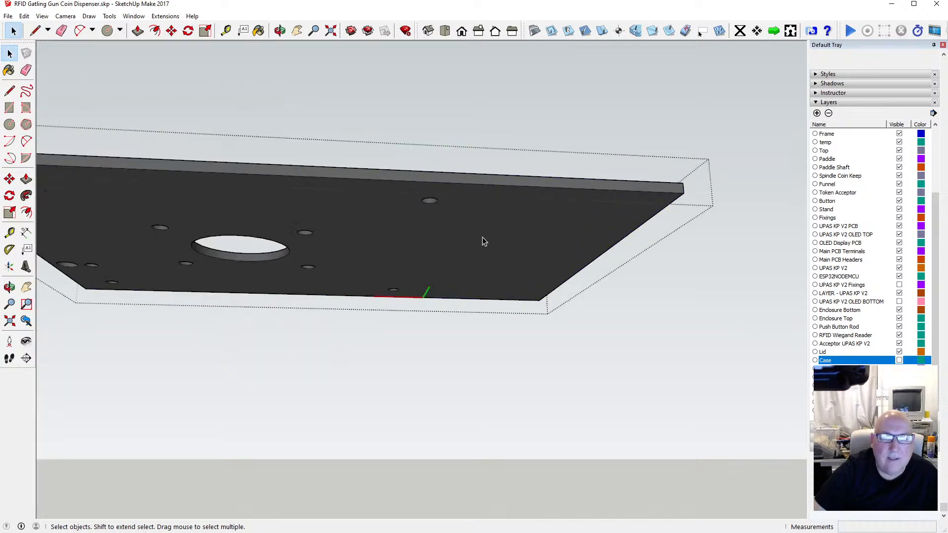
{"action": "left_click", "coordinate": [280, 31]}
{"action": "left_click_drag", "start_coordinate": [340, 70], "coordinate": [347, 215]}
{"action": "scroll", "coordinate": [347, 216], "scroll_direction": "down", "scroll_amount": 3}
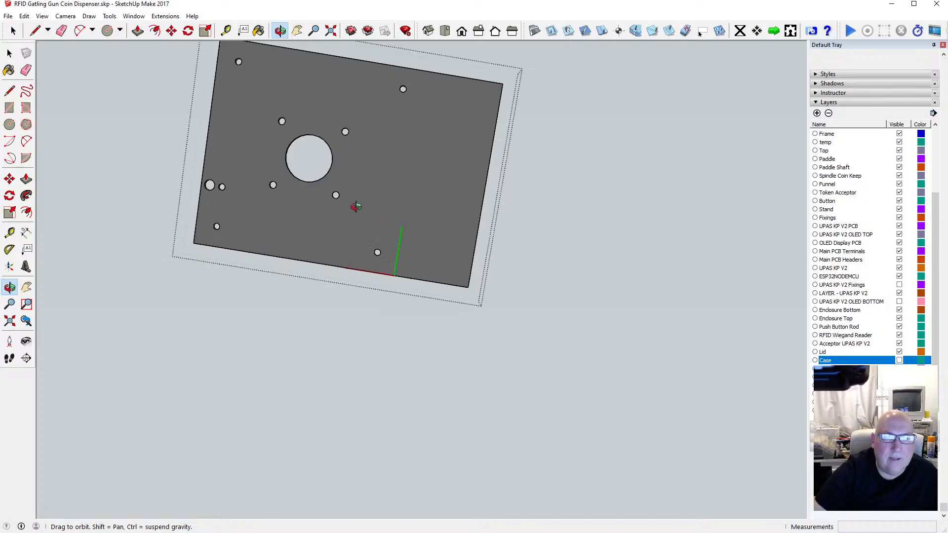
{"action": "scroll", "coordinate": [356, 205], "scroll_direction": "up", "scroll_amount": 1}
{"action": "scroll", "coordinate": [329, 228], "scroll_direction": "down", "scroll_amount": 1}
{"action": "key", "text": "t"}
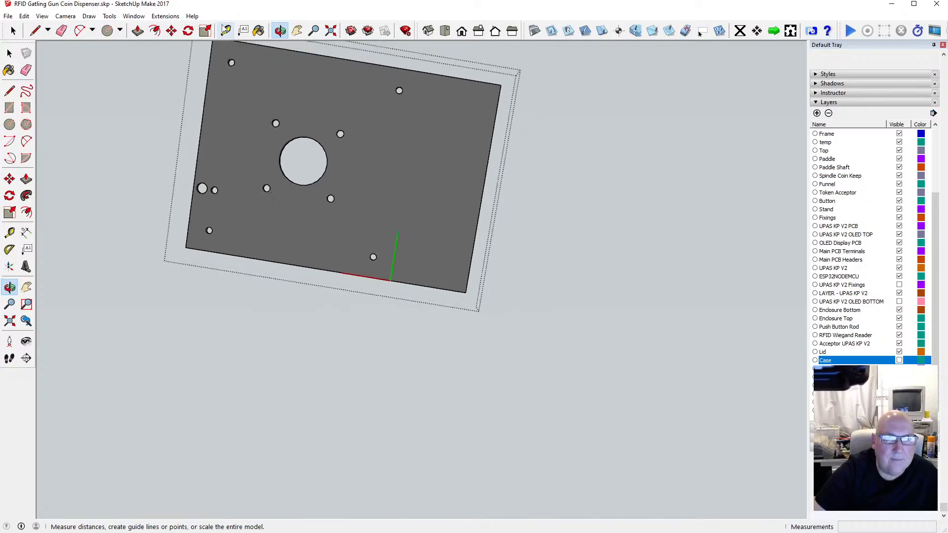
{"action": "left_click", "coordinate": [275, 259]}
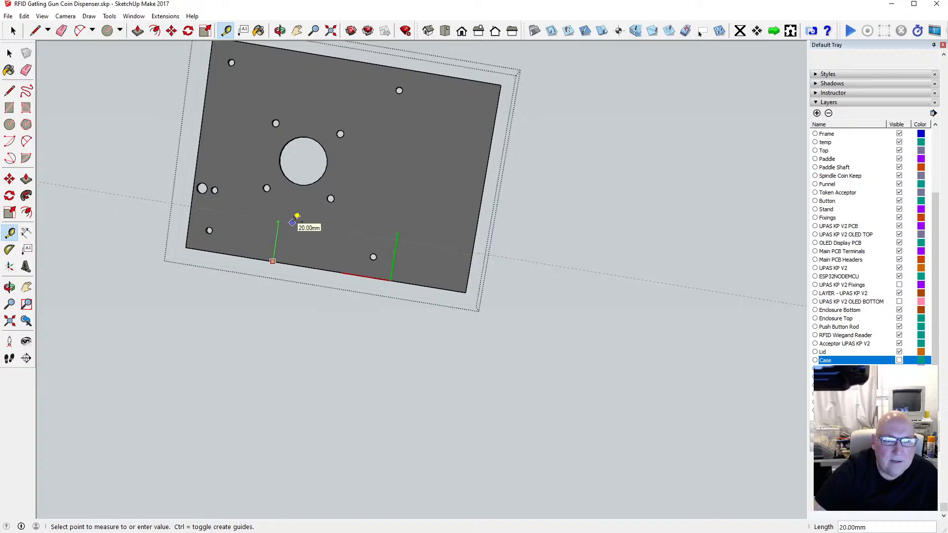
{"action": "left_click", "coordinate": [297, 216]}
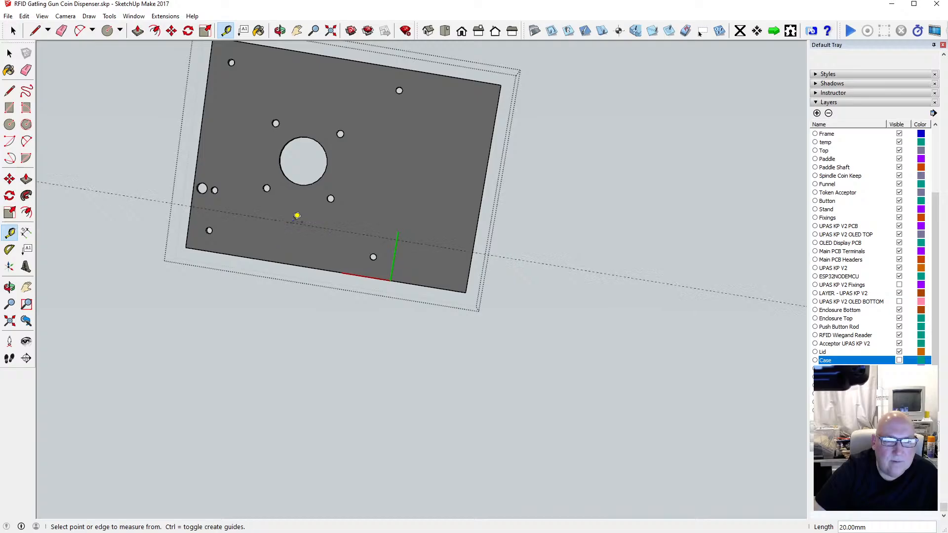
{"action": "left_click", "coordinate": [308, 45]}
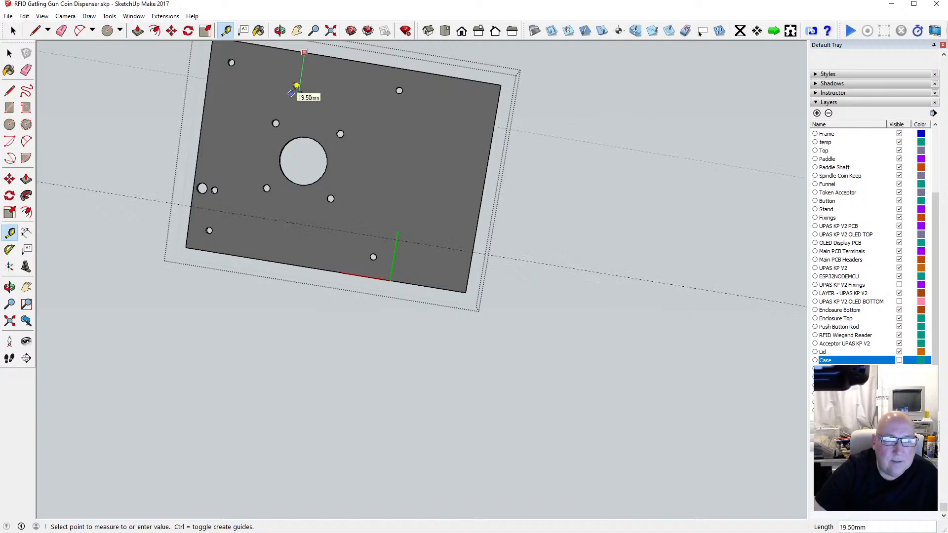
{"action": "left_click", "coordinate": [296, 86]}
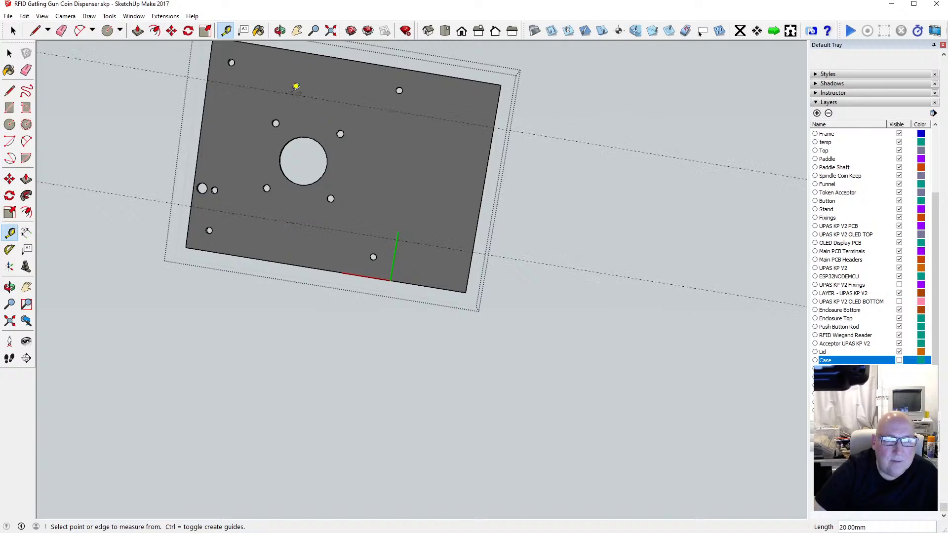
Step: Delete the large central hole, its four surrounding holes and the pair of holes near the short edge from the copied plate
{"action": "key", "text": "space"}
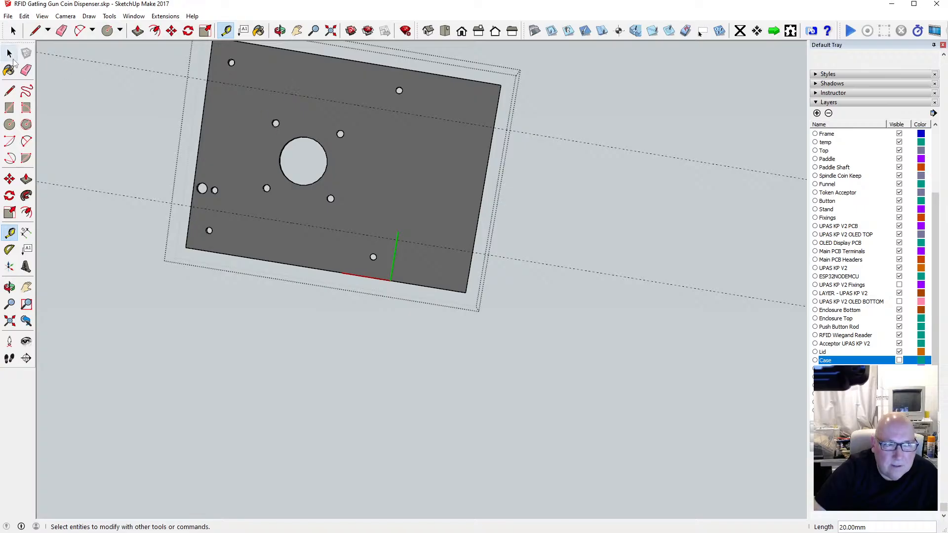
{"action": "left_click_drag", "start_coordinate": [237, 93], "coordinate": [356, 222]}
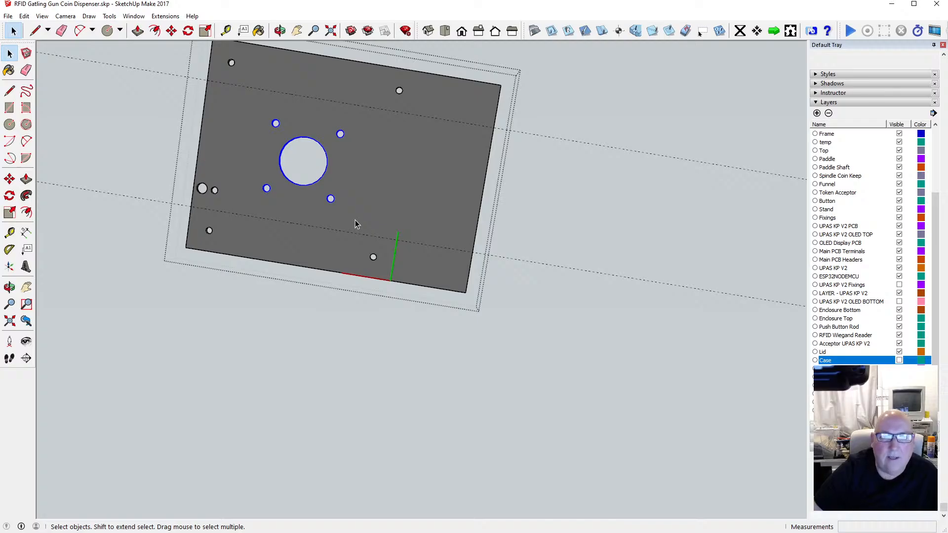
{"action": "key", "text": "Delete"}
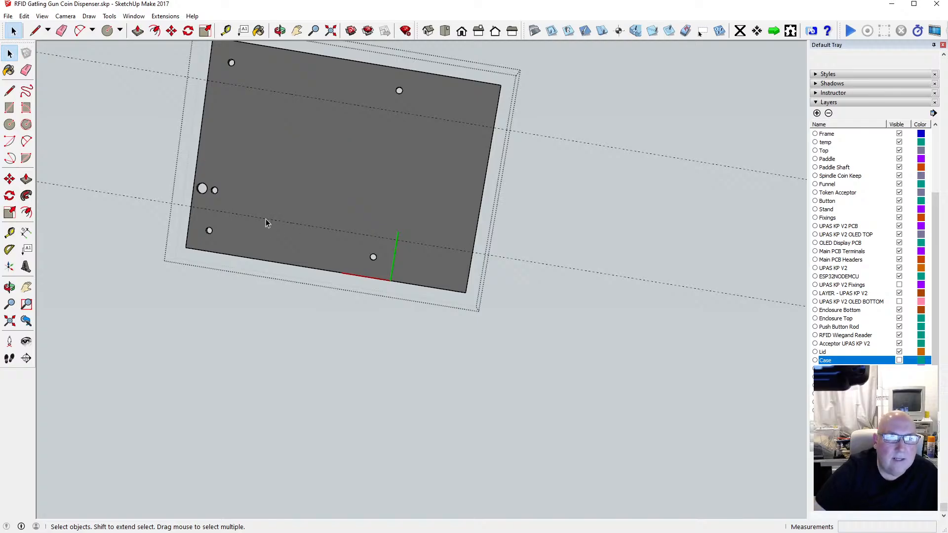
{"action": "left_click_drag", "start_coordinate": [191, 177], "coordinate": [239, 212]}
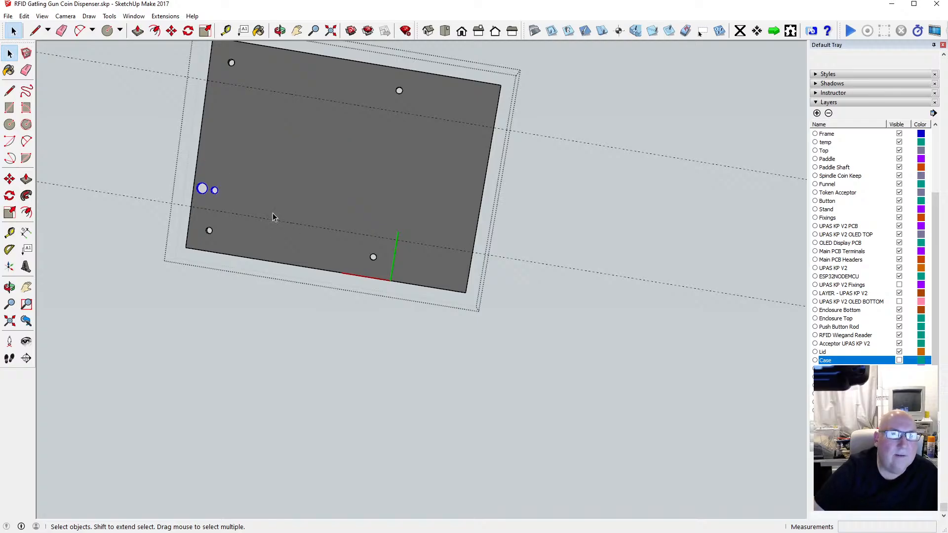
{"action": "key", "text": "Delete"}
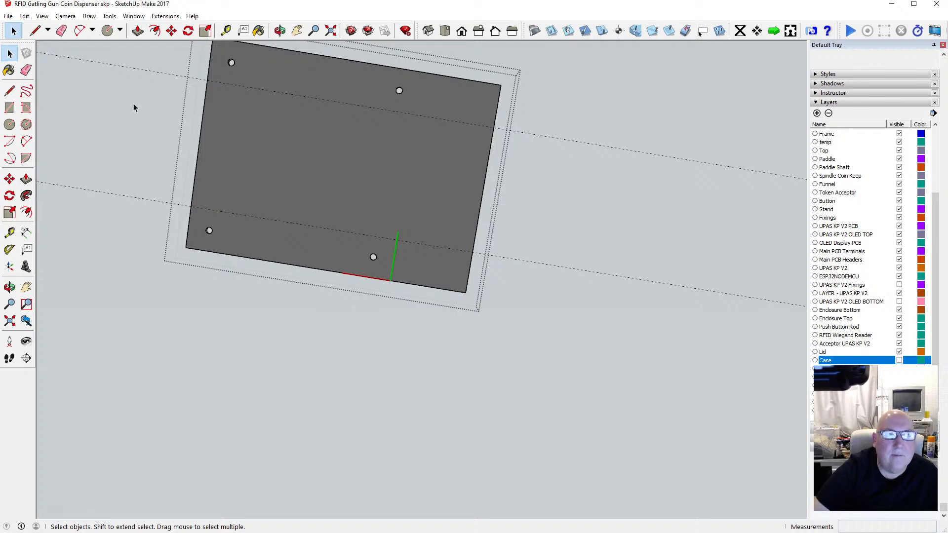
Step: Measure the hole spacing from the copied plate's short edge and the plate's width between its long edges
{"action": "left_click", "coordinate": [11, 91]}
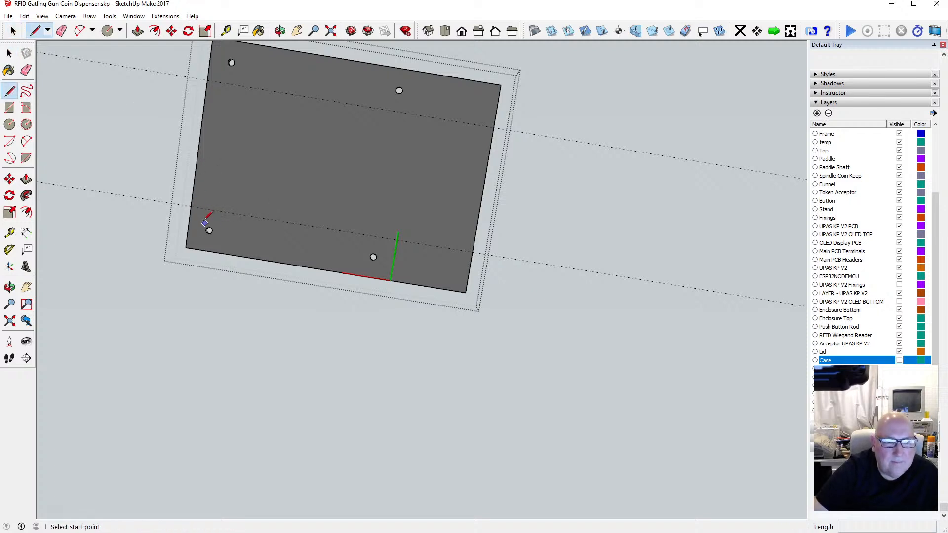
{"action": "key", "text": "t"}
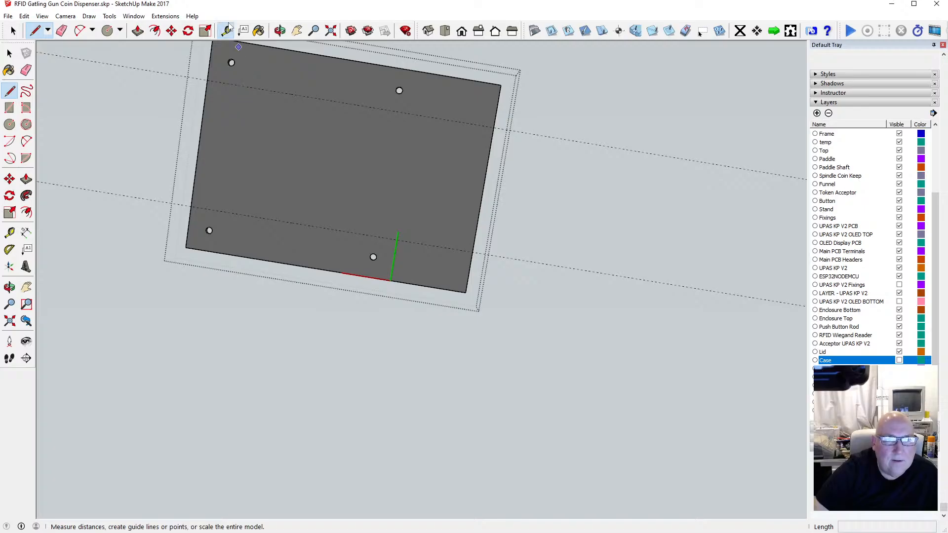
{"action": "left_click", "coordinate": [204, 105]}
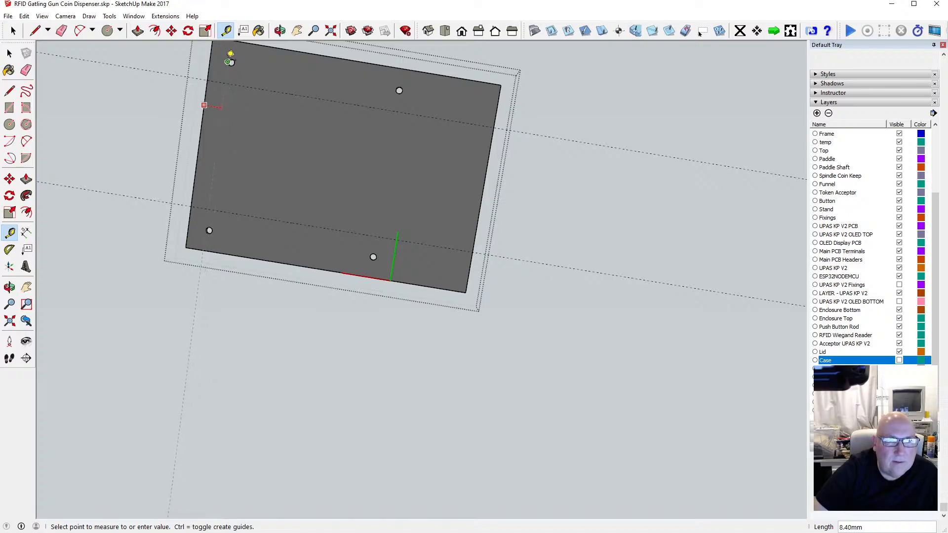
{"action": "scroll", "coordinate": [227, 62], "scroll_direction": "up", "scroll_amount": 5}
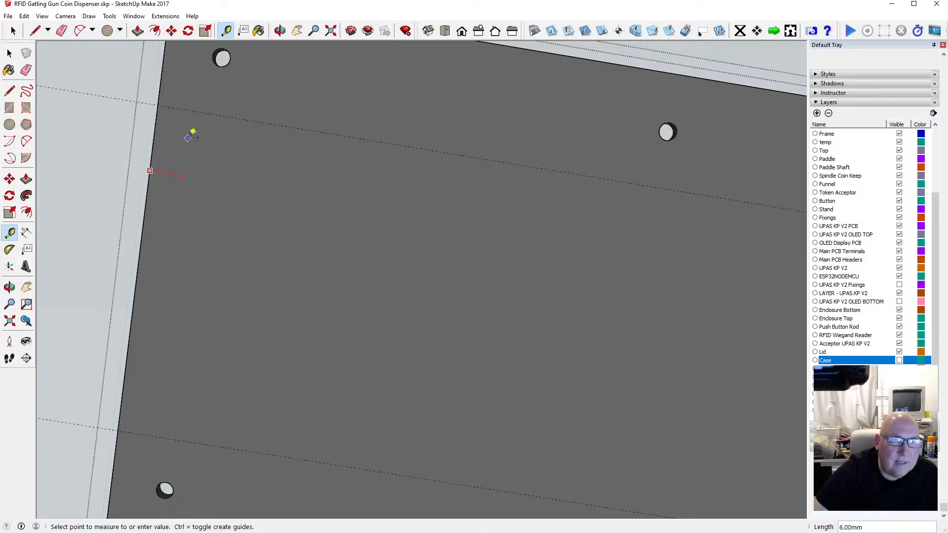
{"action": "scroll", "coordinate": [222, 60], "scroll_direction": "down", "scroll_amount": 4}
{"action": "left_click", "coordinate": [200, 101]}
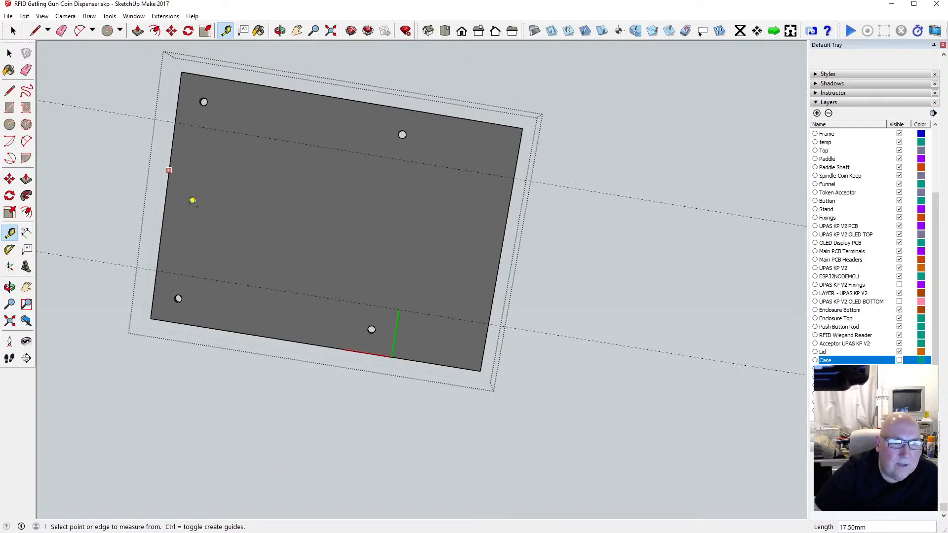
{"action": "left_click", "coordinate": [231, 329]}
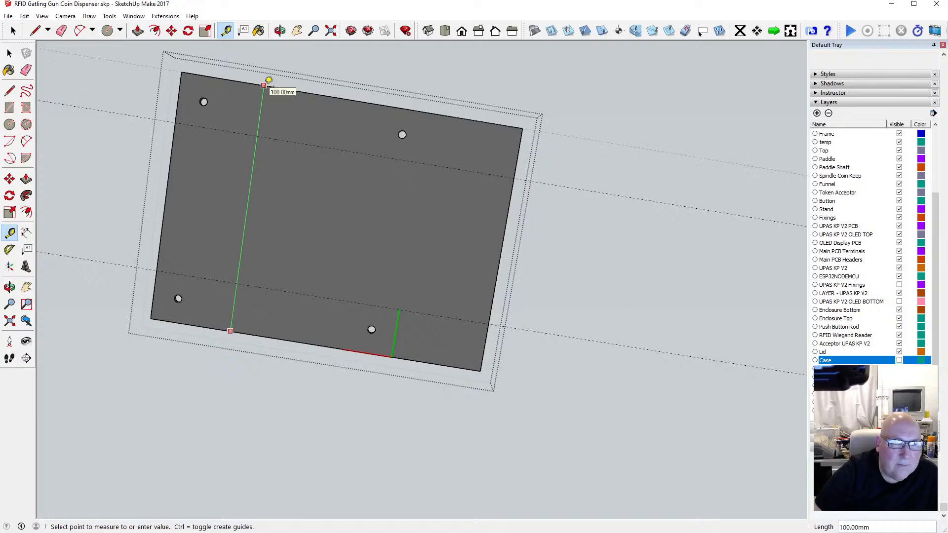
{"action": "key", "text": "space"}
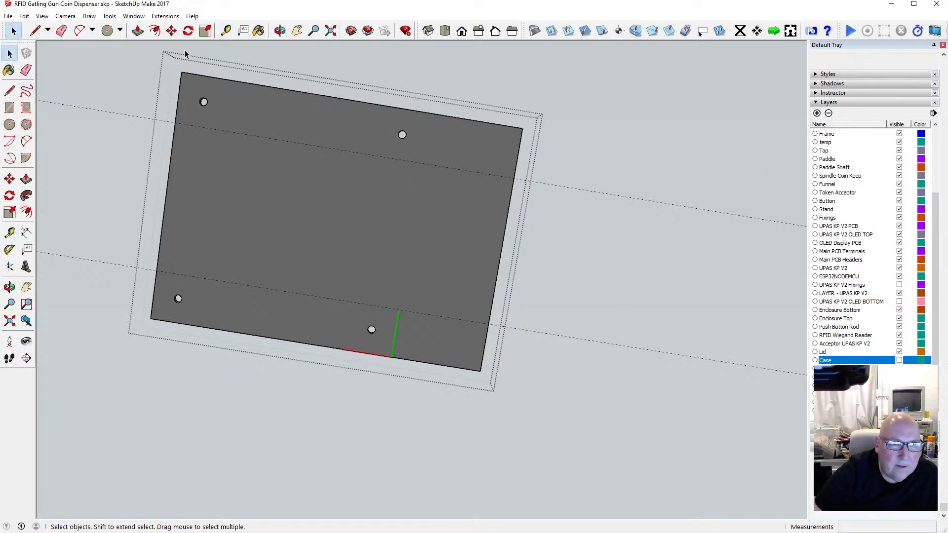
Step: Add a guide 100 mm in from the copied plate's short edge and another guide 20 mm back toward that edge
{"action": "left_click", "coordinate": [226, 30]}
{"action": "left_click", "coordinate": [174, 154]}
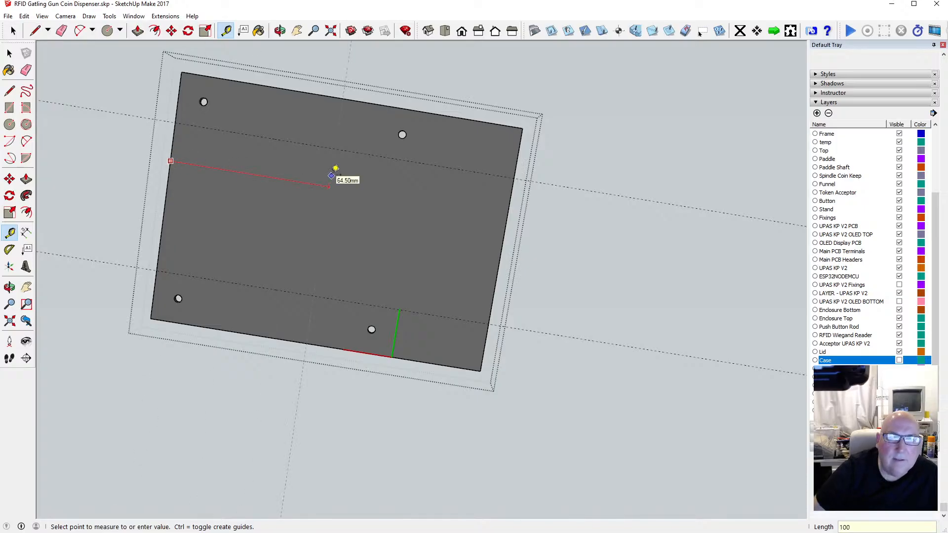
{"action": "key", "text": "Return"}
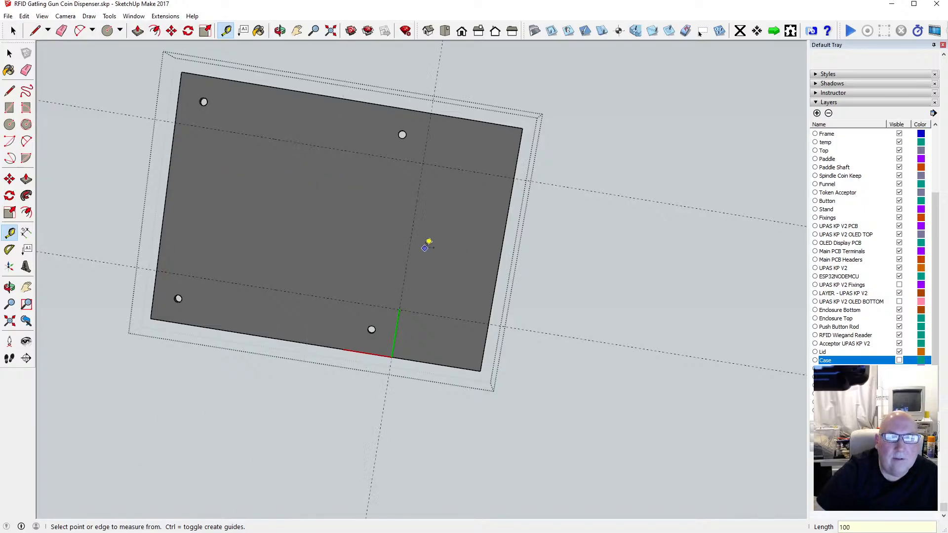
{"action": "left_click", "coordinate": [409, 245]}
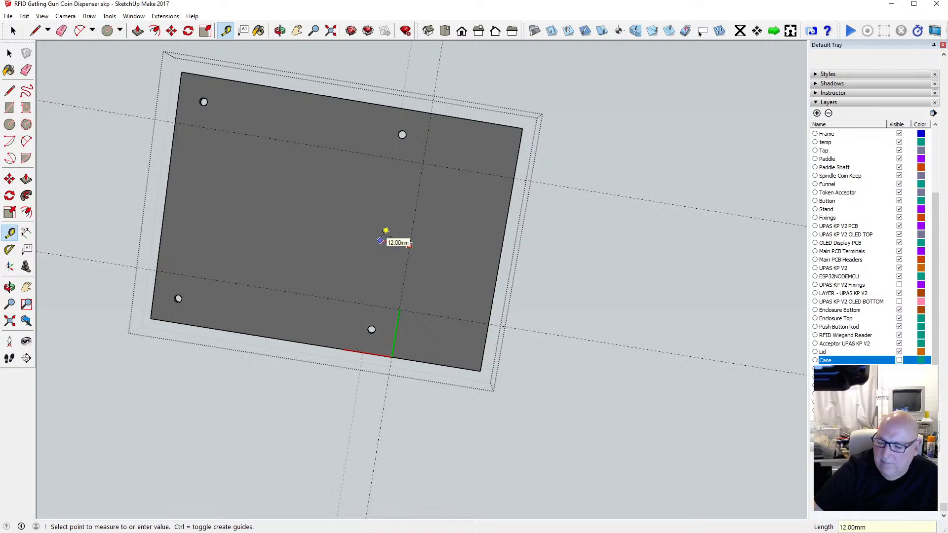
{"action": "type", "text": "20"}
{"action": "key", "text": "Return"}
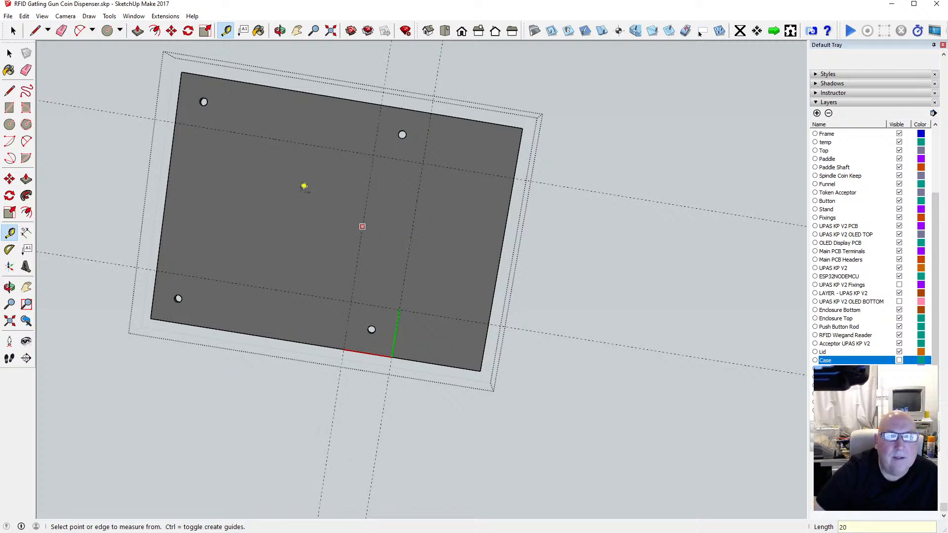
{"action": "key", "text": "space"}
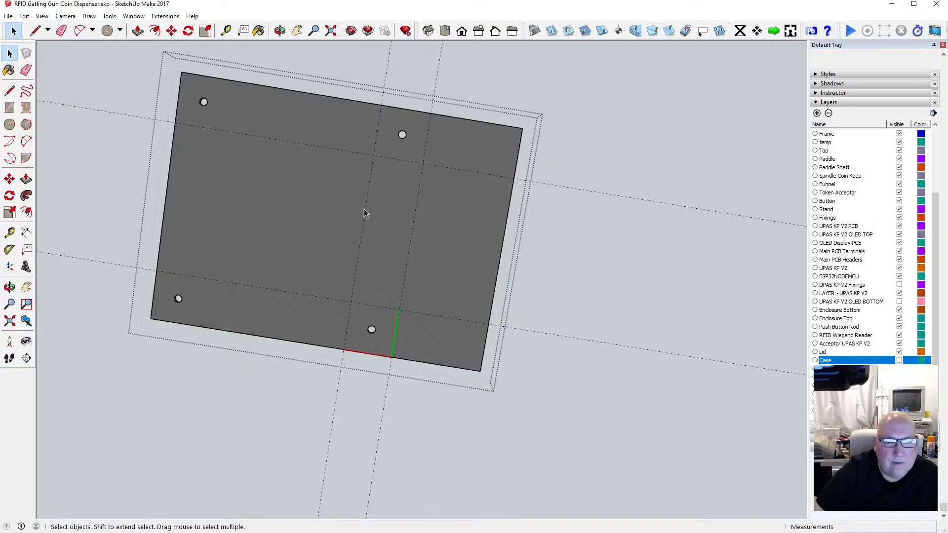
Step: Outline an 80 mm deep rectangular notch from the short edge with three lines along the guides inside the long edges and the nearer cross guide
{"action": "left_click", "coordinate": [9, 90]}
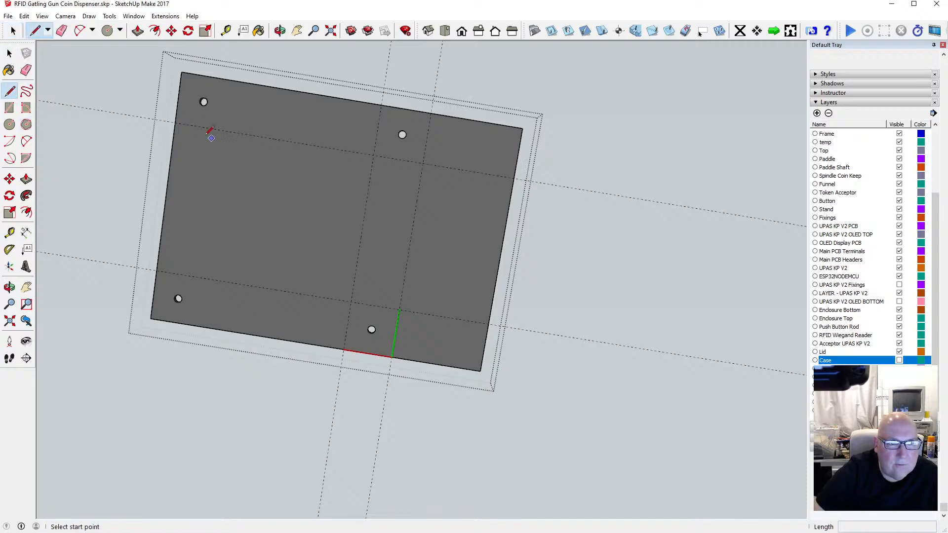
{"action": "left_click", "coordinate": [175, 122]}
{"action": "left_click", "coordinate": [373, 155]}
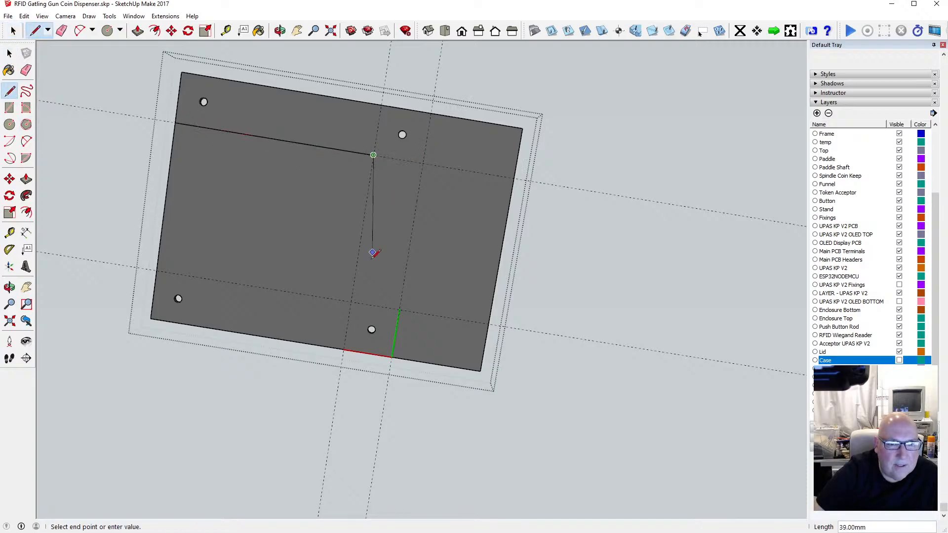
{"action": "left_click", "coordinate": [351, 302]}
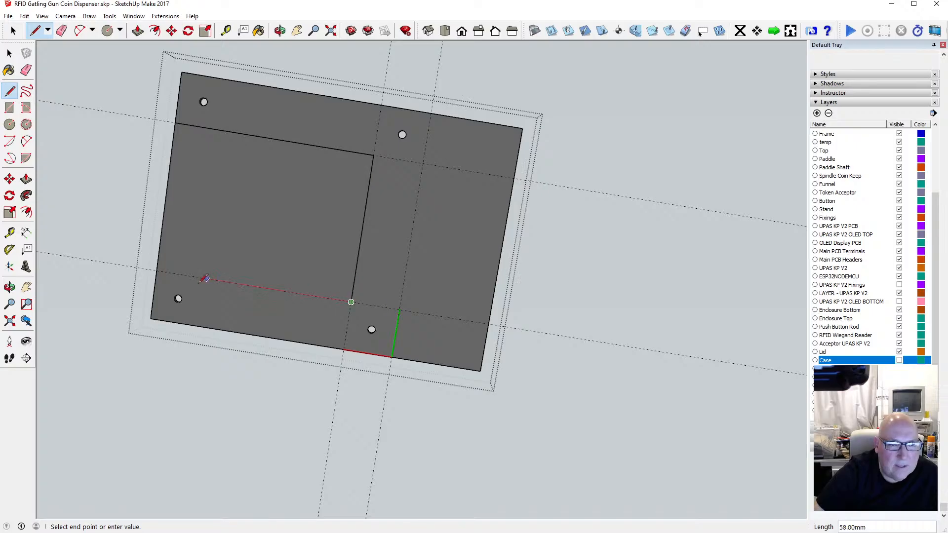
{"action": "left_click", "coordinate": [157, 270]}
Step: Push the outlined rectangle 2 mm through the copied plate to cut the open notch
{"action": "key", "text": "p"}
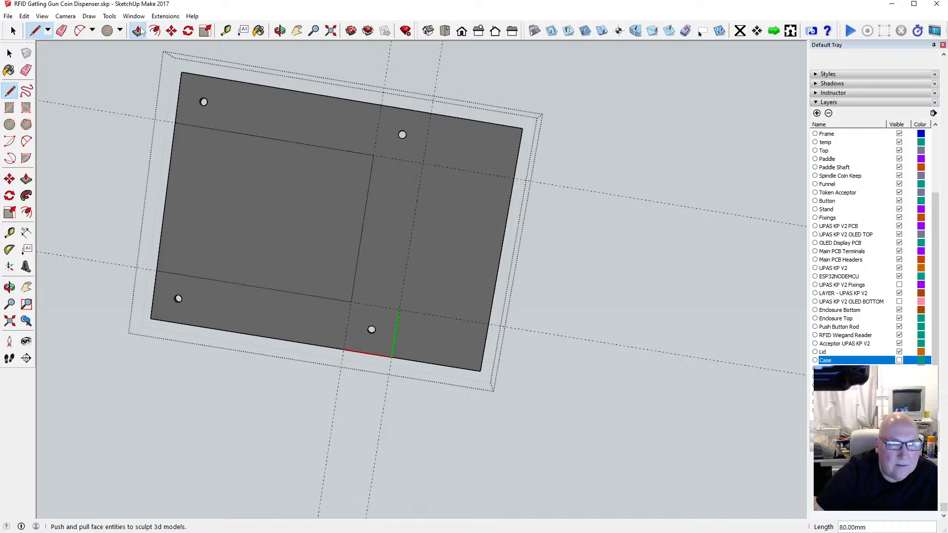
{"action": "left_click", "coordinate": [200, 207]}
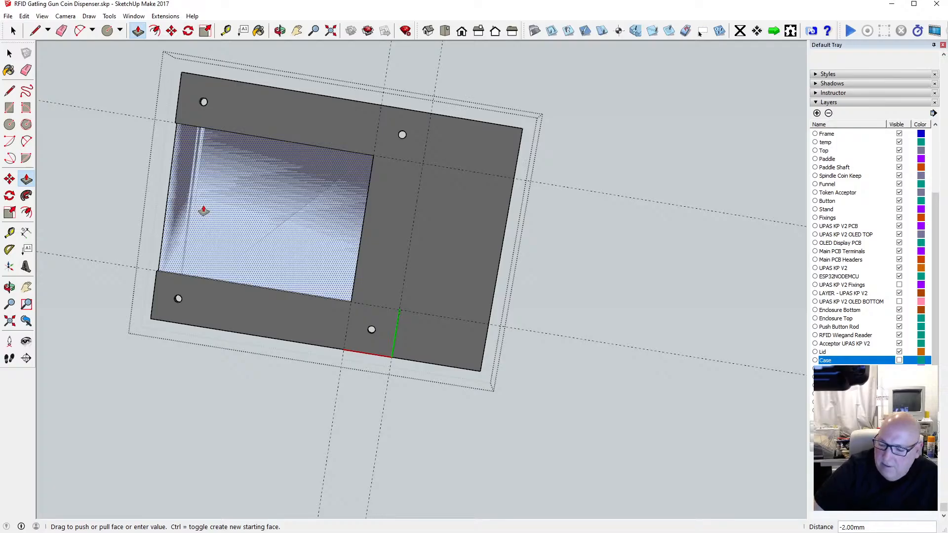
{"action": "type", "text": "2"}
{"action": "key", "text": "Return"}
{"action": "key", "text": "space"}
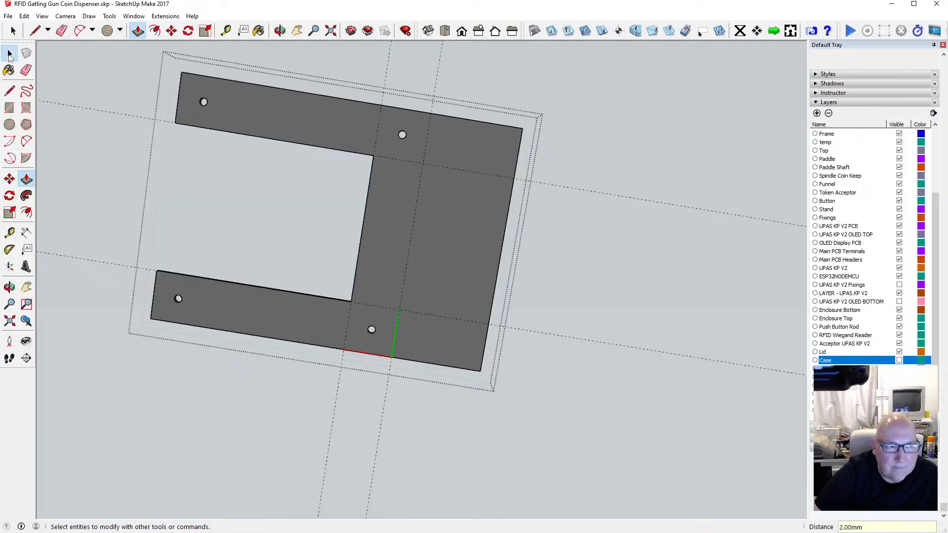
Step: Delete the four construction guides from the copied plate and leave its editing mode
{"action": "left_click", "coordinate": [123, 115]}
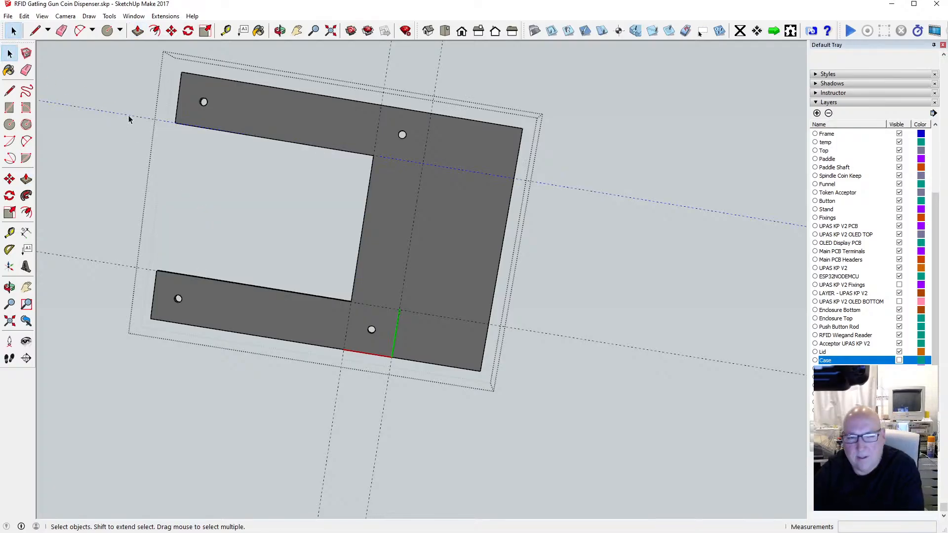
{"action": "key", "text": "Delete"}
{"action": "left_click", "coordinate": [386, 64]}
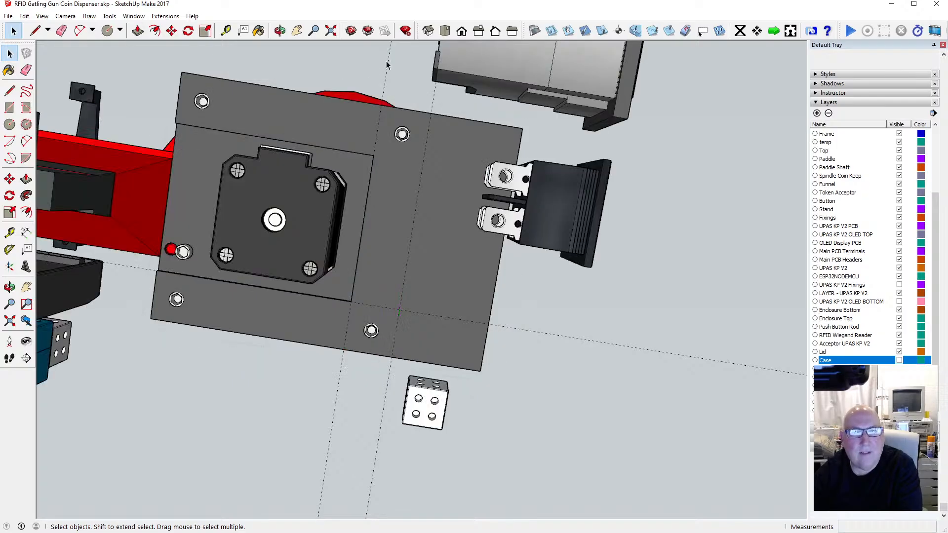
{"action": "double_click", "coordinate": [363, 123]}
{"action": "left_click", "coordinate": [381, 89]}
{"action": "double_click", "coordinate": [367, 127]}
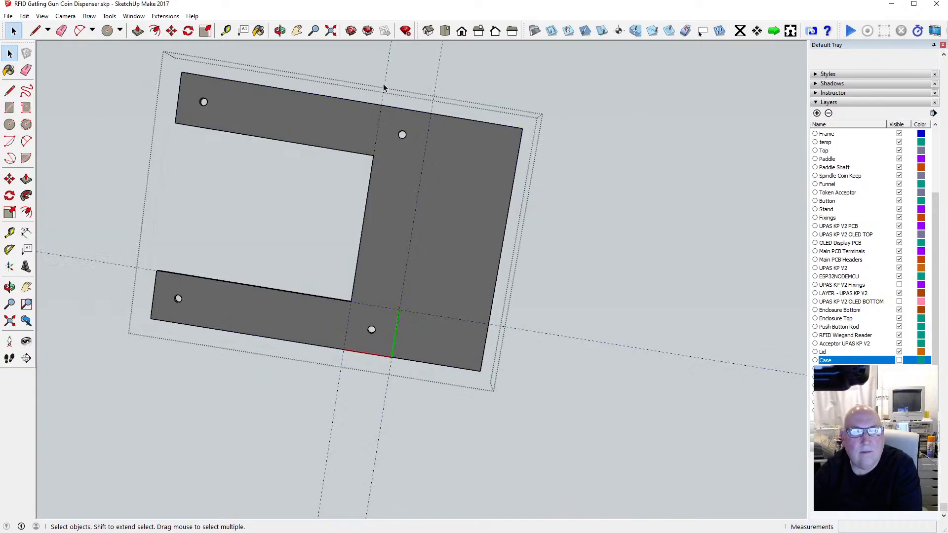
{"action": "double_click", "coordinate": [354, 134]}
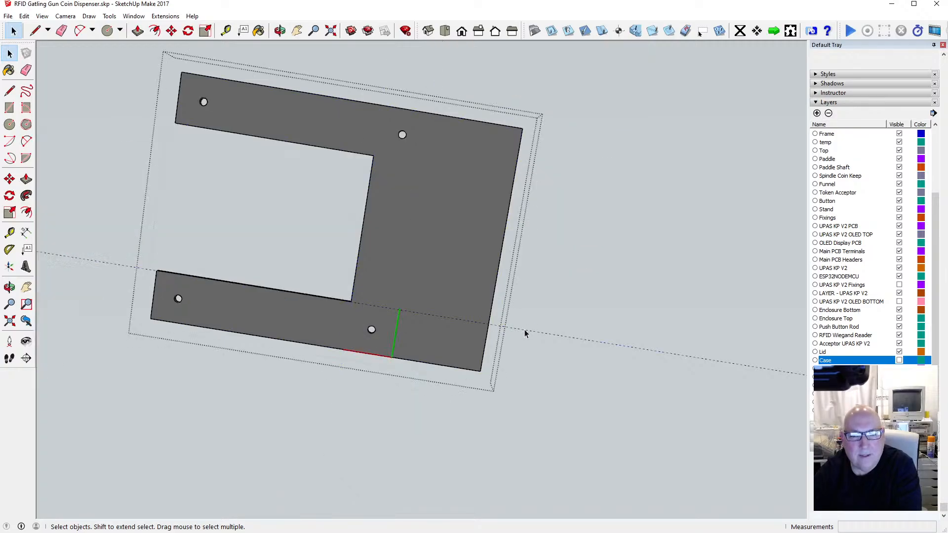
{"action": "left_click", "coordinate": [531, 319]}
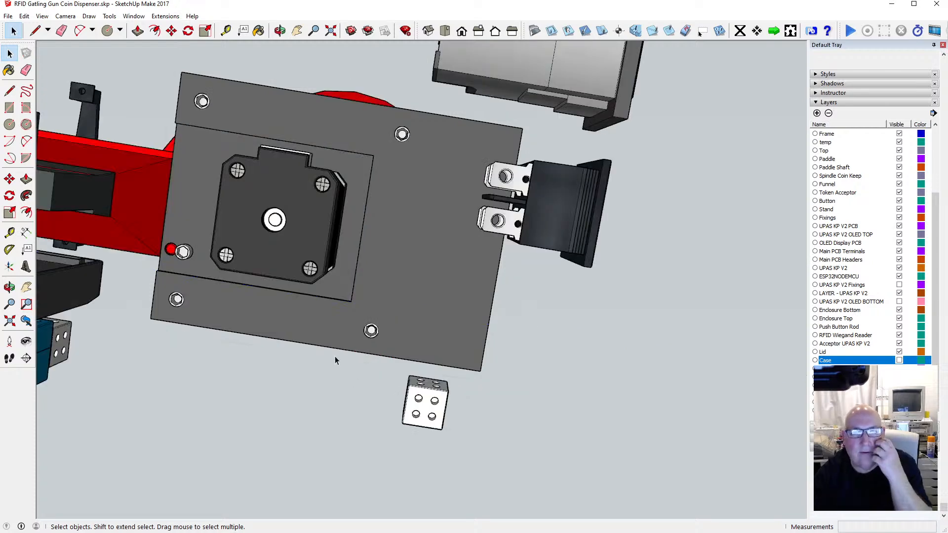
Step: Examine the notched plate around the motor from the side and below, and open it for editing
{"action": "left_click", "coordinate": [280, 30]}
{"action": "left_click_drag", "start_coordinate": [345, 246], "coordinate": [328, 394]}
{"action": "scroll", "coordinate": [328, 393], "scroll_direction": "up", "scroll_amount": 6}
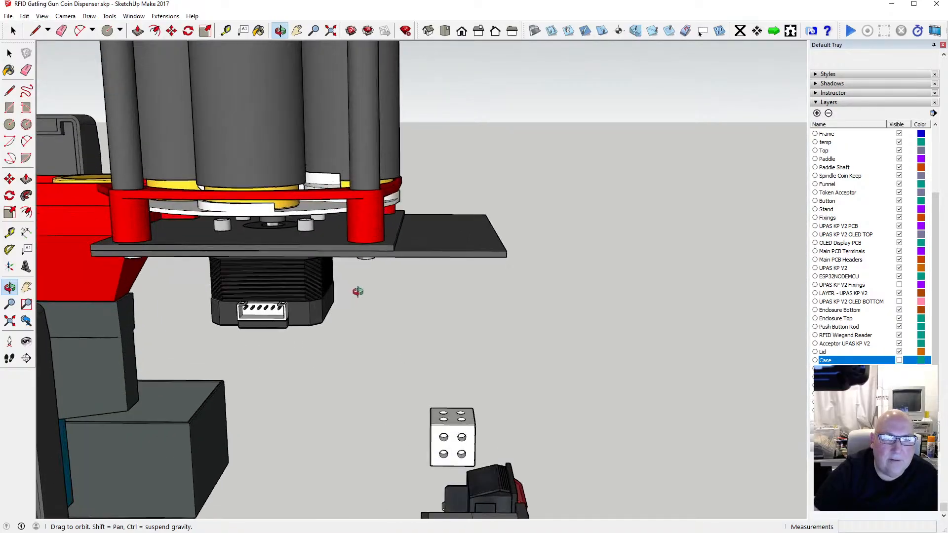
{"action": "left_click_drag", "start_coordinate": [353, 291], "coordinate": [329, 175]}
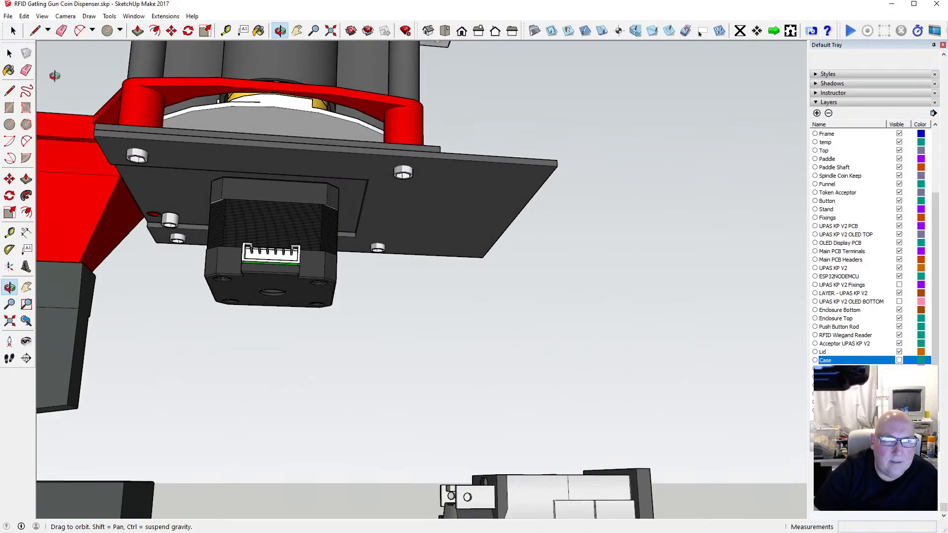
{"action": "key", "text": "space"}
{"action": "left_click", "coordinate": [443, 189]}
{"action": "key", "text": "Return"}
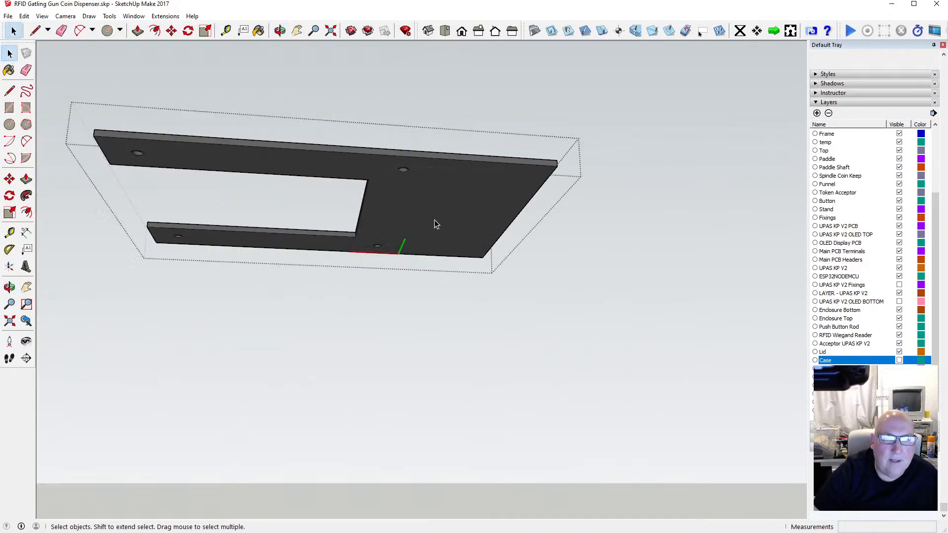
Step: Thicken the notched plate by pulling its broad upper face out by 3 mm
{"action": "left_click", "coordinate": [280, 31]}
{"action": "left_click_drag", "start_coordinate": [383, 256], "coordinate": [315, 185]}
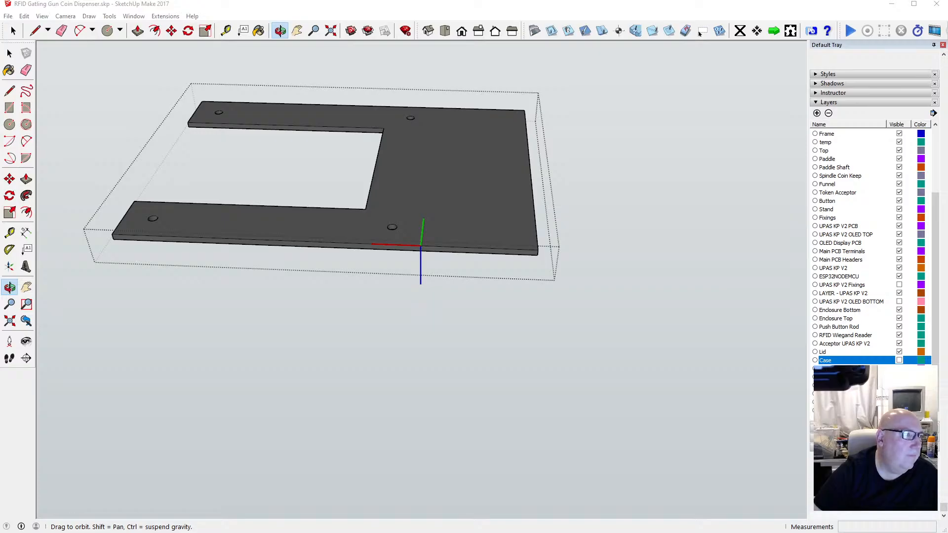
{"action": "scroll", "coordinate": [271, 249], "scroll_direction": "down", "scroll_amount": 2}
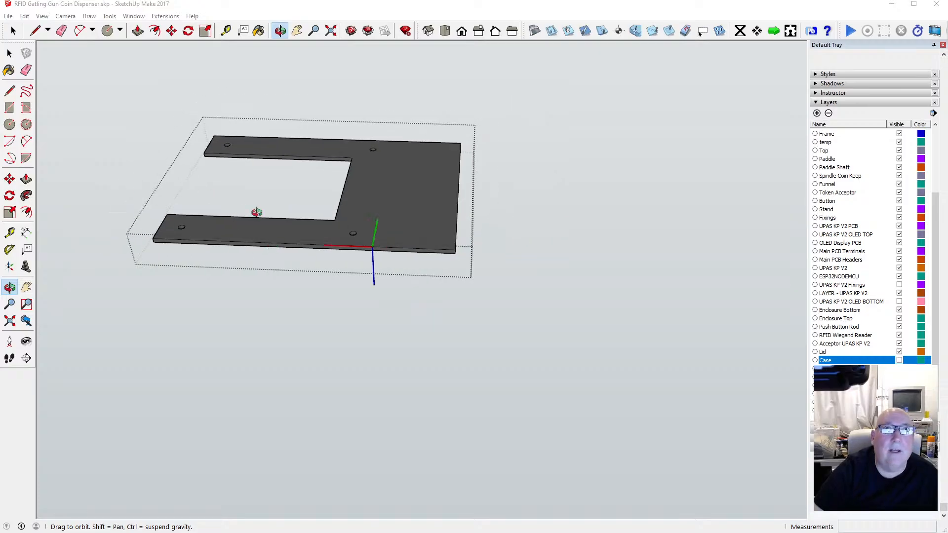
{"action": "scroll", "coordinate": [355, 205], "scroll_direction": "up", "scroll_amount": 5}
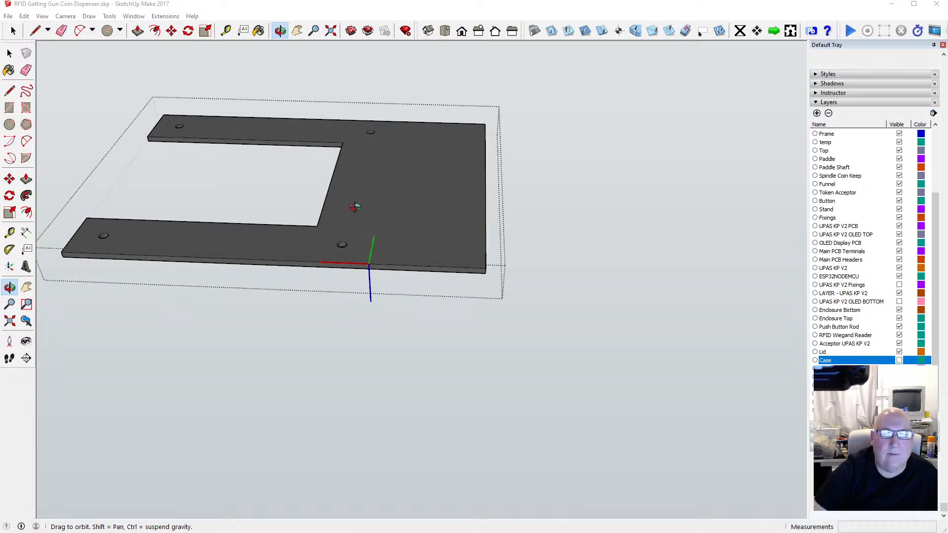
{"action": "left_click_drag", "start_coordinate": [202, 222], "coordinate": [381, 197]}
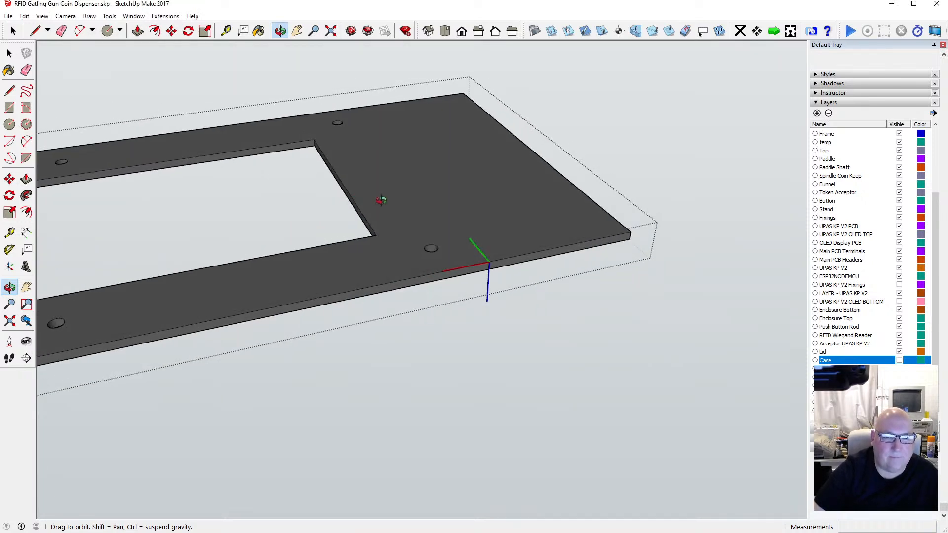
{"action": "scroll", "coordinate": [400, 217], "scroll_direction": "down", "scroll_amount": 3}
{"action": "scroll", "coordinate": [411, 228], "scroll_direction": "up", "scroll_amount": 4}
{"action": "left_click_drag", "start_coordinate": [411, 228], "coordinate": [367, 210]}
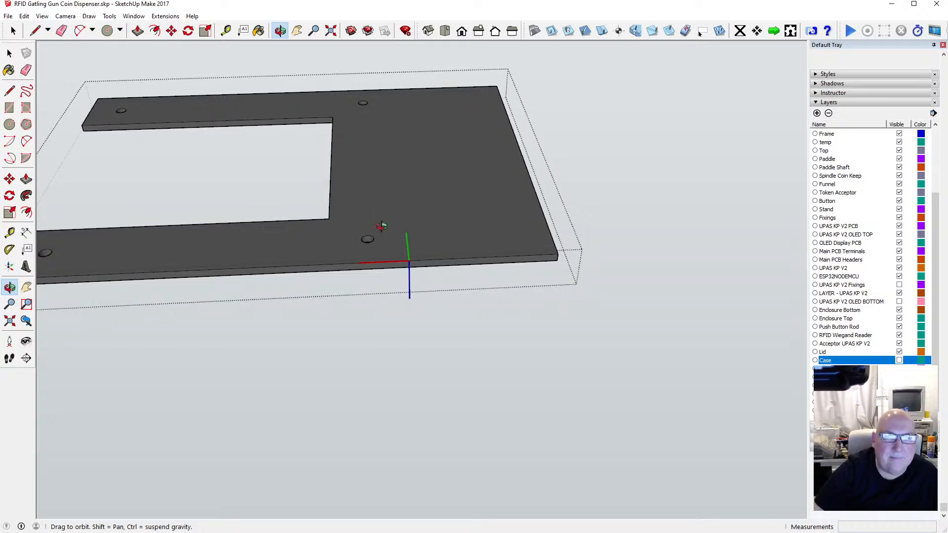
{"action": "left_click", "coordinate": [138, 31]}
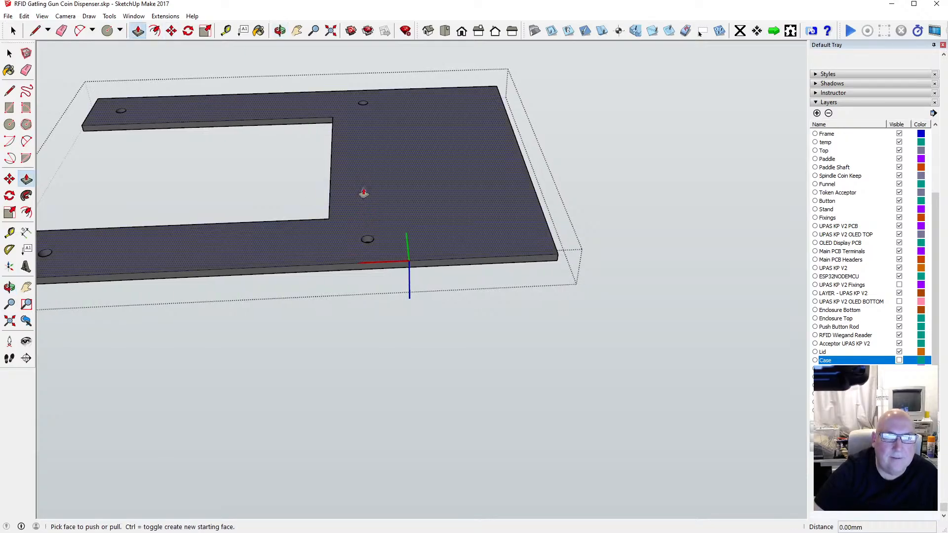
{"action": "left_click", "coordinate": [460, 211]}
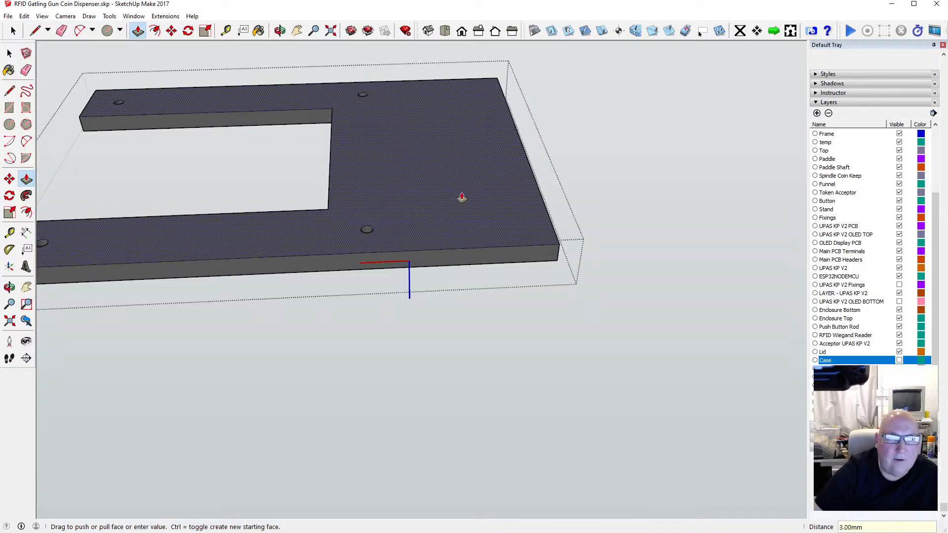
{"action": "left_click", "coordinate": [280, 32]}
{"action": "scroll", "coordinate": [469, 208], "scroll_direction": "down", "scroll_amount": 3}
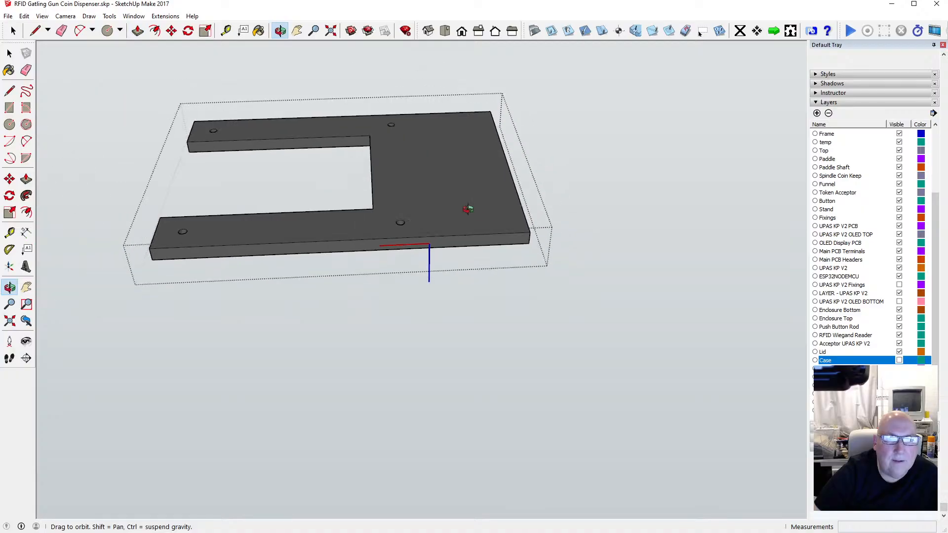
{"action": "scroll", "coordinate": [381, 226], "scroll_direction": "up", "scroll_amount": 8}
{"action": "scroll", "coordinate": [391, 259], "scroll_direction": "up", "scroll_amount": 6}
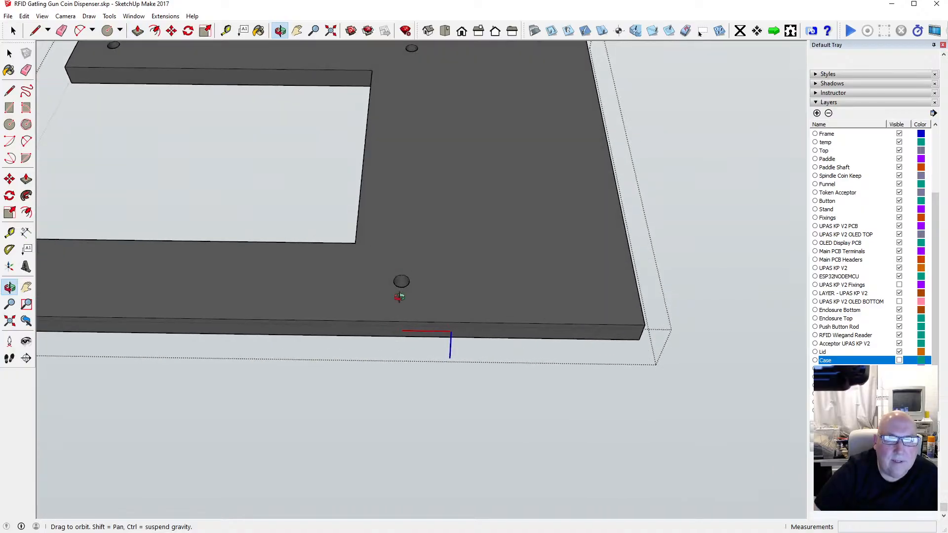
{"action": "scroll", "coordinate": [402, 303], "scroll_direction": "up", "scroll_amount": 3}
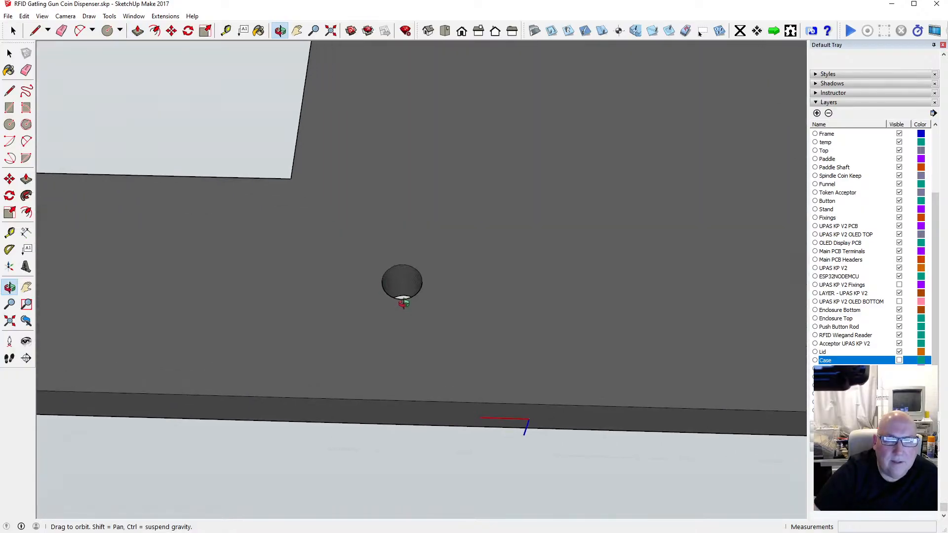
{"action": "left_click", "coordinate": [156, 33]}
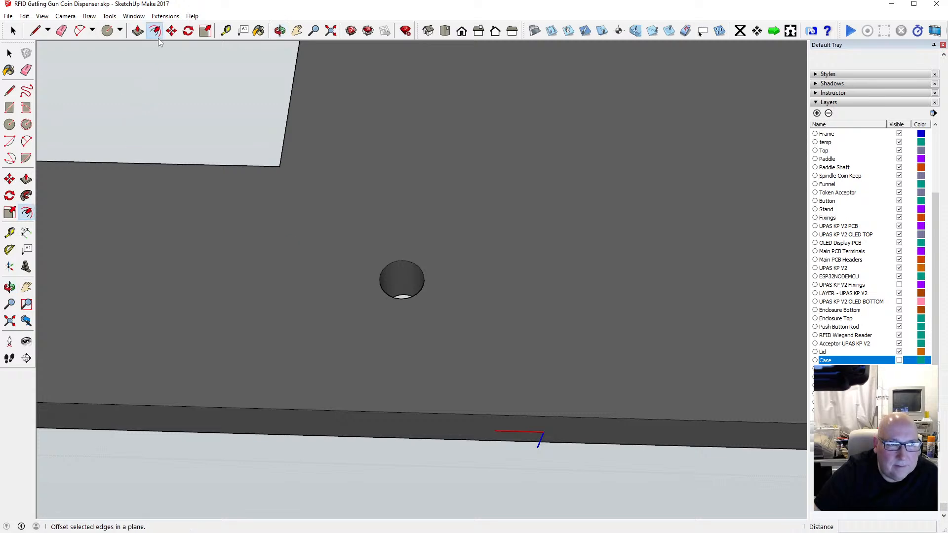
{"action": "left_click", "coordinate": [380, 281]}
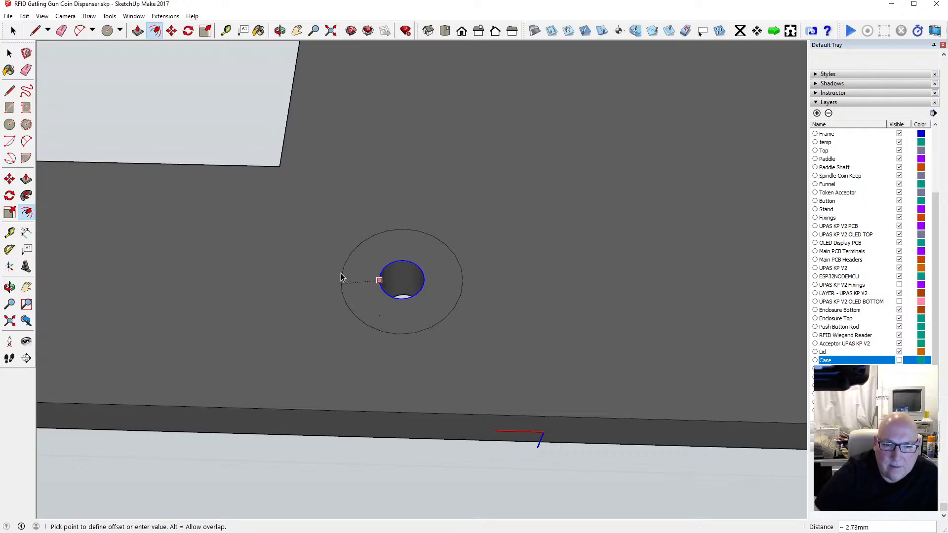
{"action": "key", "text": "Escape"}
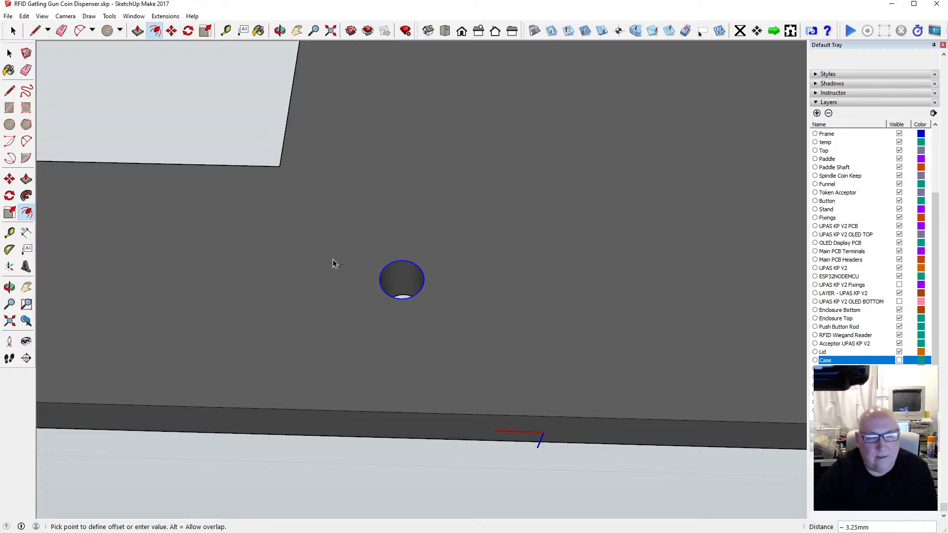
Step: Measure the diameter of the near screw hole beside the notch's closed end
{"action": "left_click", "coordinate": [226, 31]}
{"action": "left_click", "coordinate": [379, 280]}
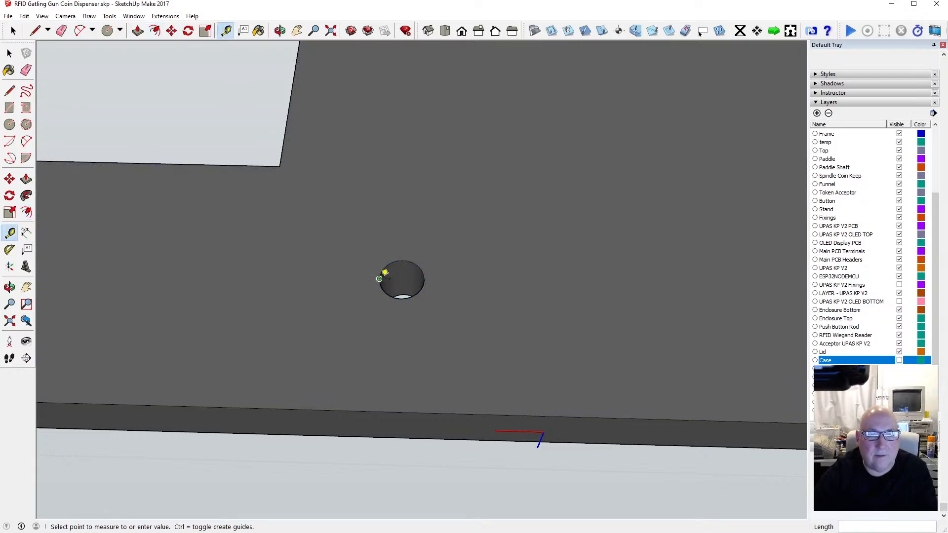
{"action": "left_click", "coordinate": [430, 271]}
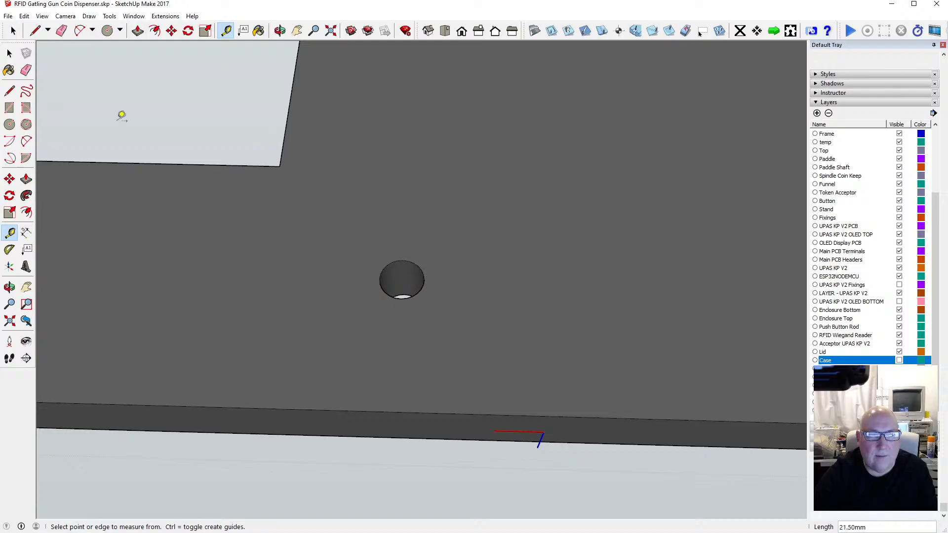
Step: Offset the rim of the near hole at the notch's closed end outward by 3 mm and recess the ring 3 mm
{"action": "left_click", "coordinate": [155, 31]}
{"action": "left_click", "coordinate": [379, 281]}
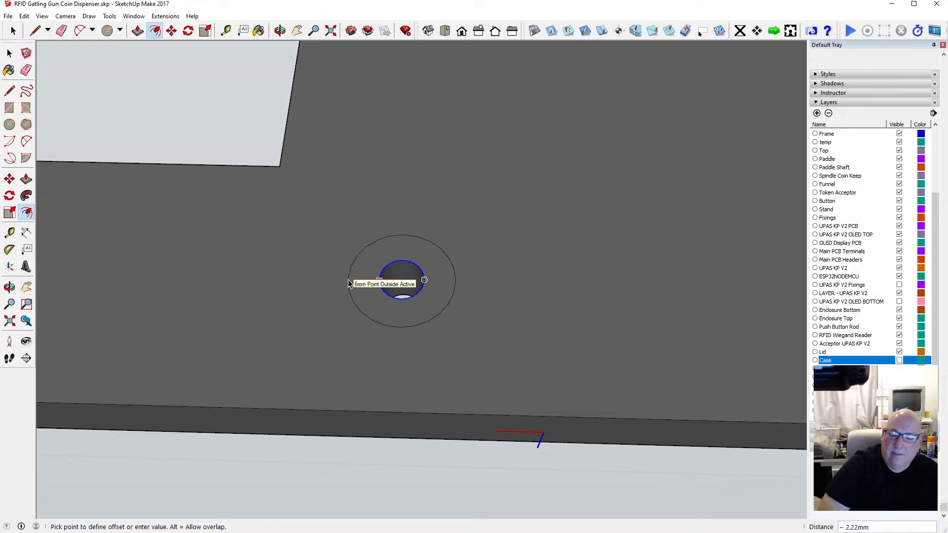
{"action": "type", "text": "3"}
{"action": "key", "text": "Return"}
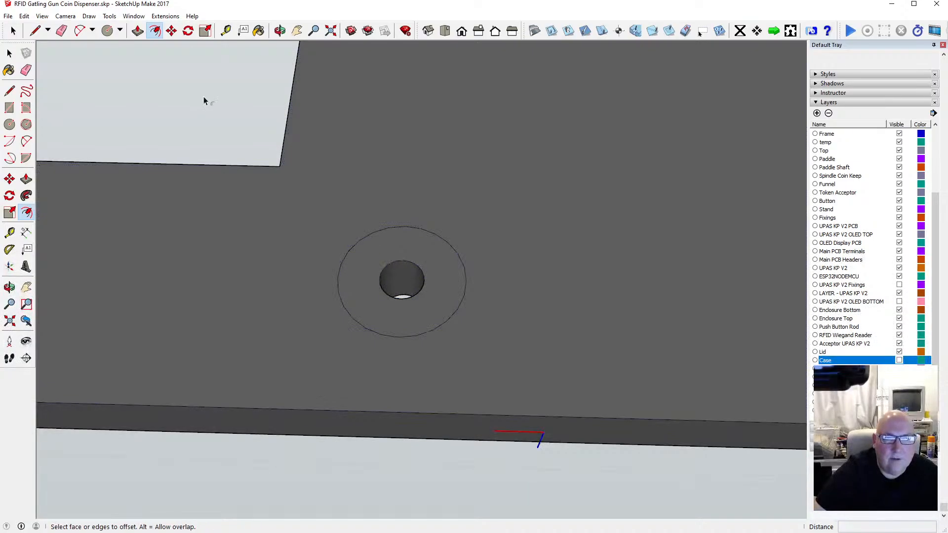
{"action": "left_click", "coordinate": [138, 31]}
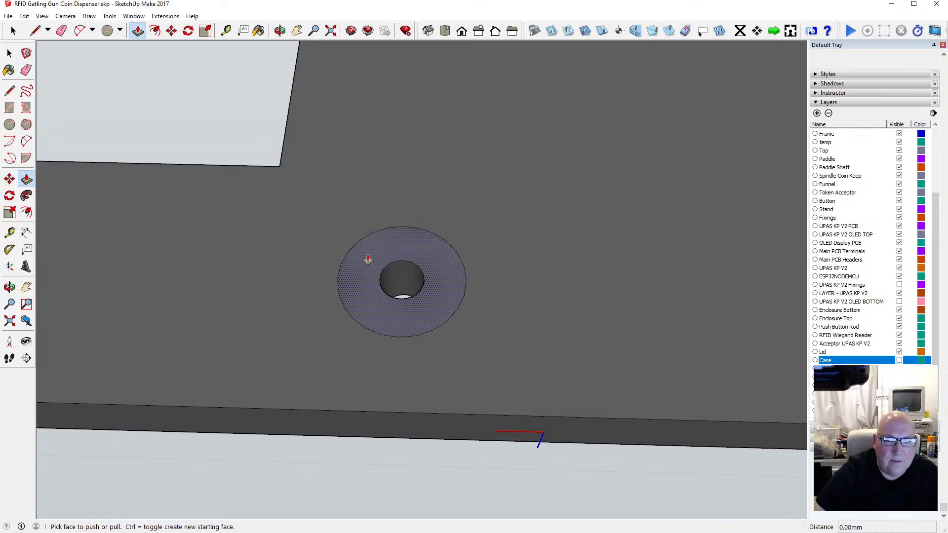
{"action": "left_click", "coordinate": [368, 258]}
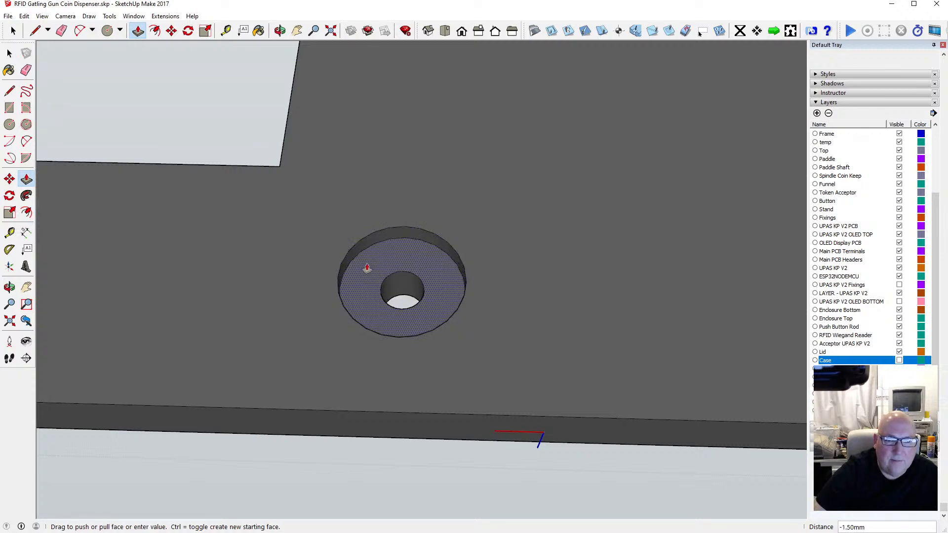
{"action": "key", "text": "Return"}
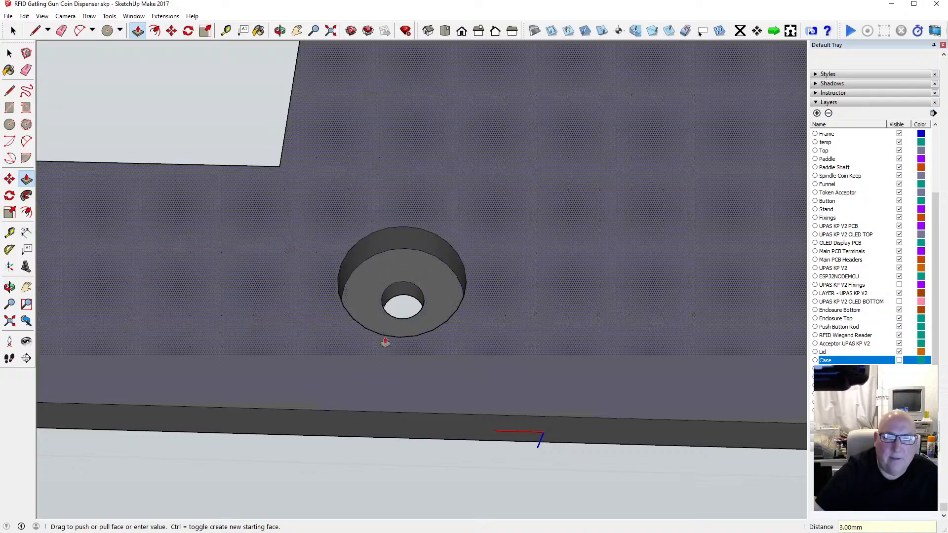
Step: Counterbore the far hole at the notch's closed end with a 3 mm outward rim offset, pushed 3 mm into the plate
{"action": "scroll", "coordinate": [380, 345], "scroll_direction": "down", "scroll_amount": 5}
{"action": "scroll", "coordinate": [383, 346], "scroll_direction": "down", "scroll_amount": 5}
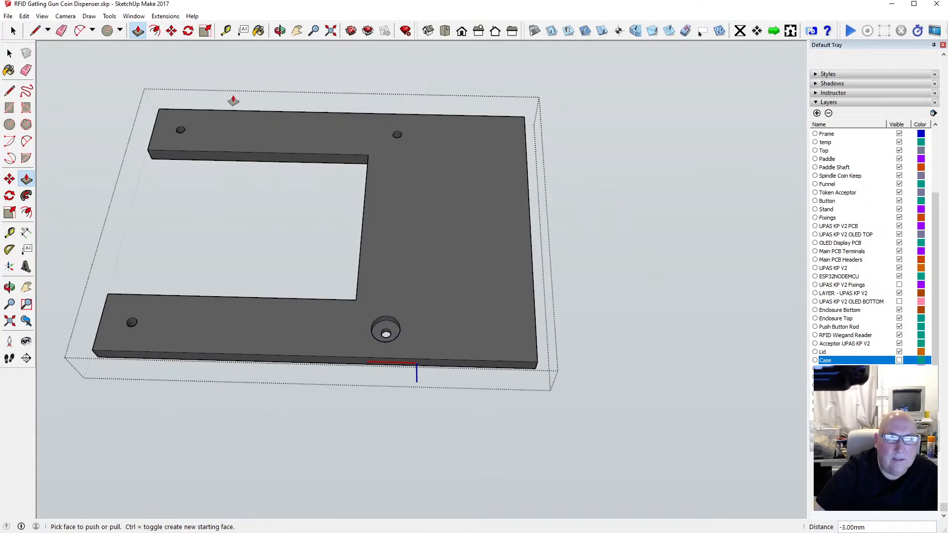
{"action": "left_click", "coordinate": [227, 31]}
{"action": "left_click", "coordinate": [155, 30]}
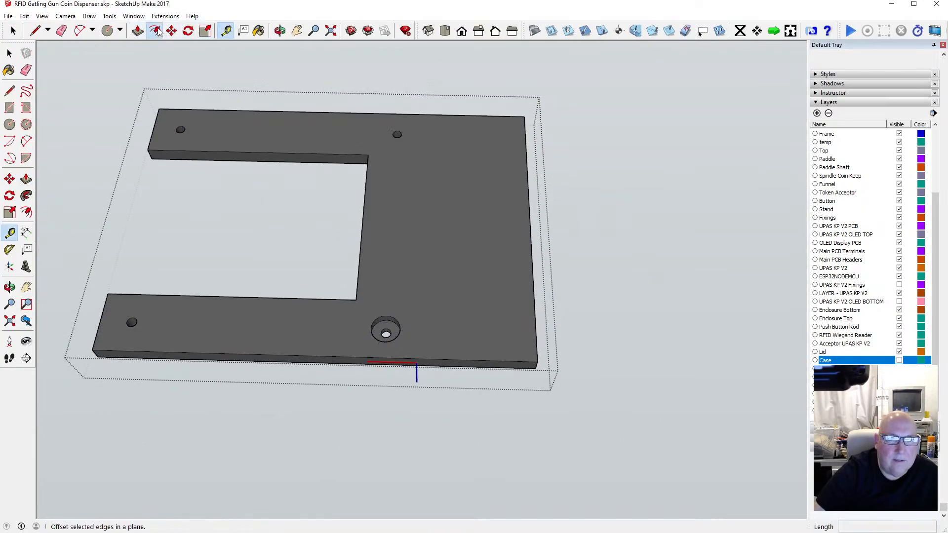
{"action": "scroll", "coordinate": [387, 136], "scroll_direction": "up", "scroll_amount": 4}
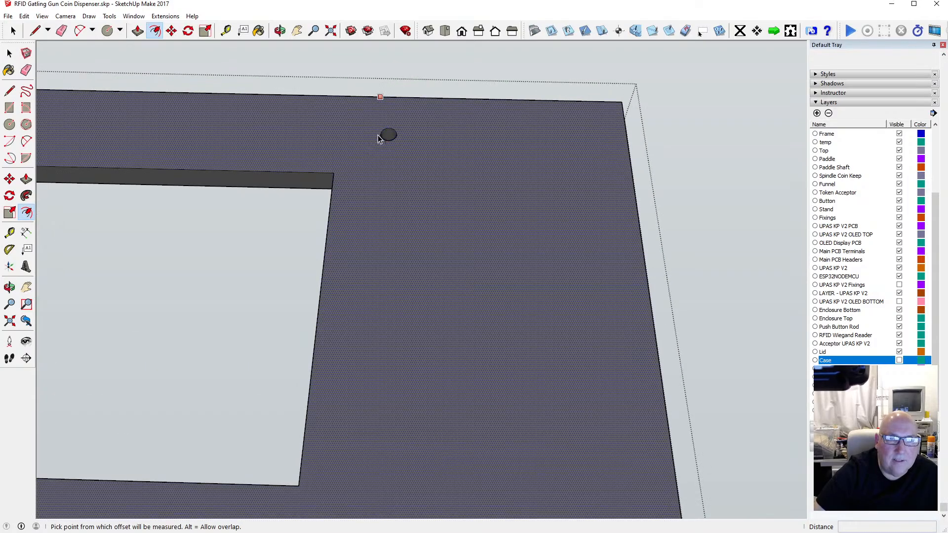
{"action": "left_click", "coordinate": [380, 135]}
{"action": "type", "text": "3"}
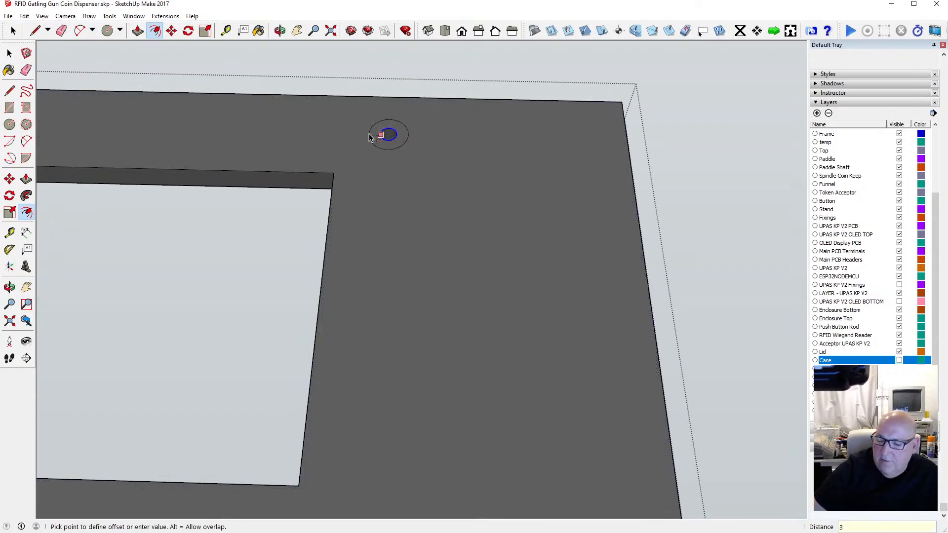
{"action": "key", "text": "Return"}
{"action": "left_click", "coordinate": [138, 31]}
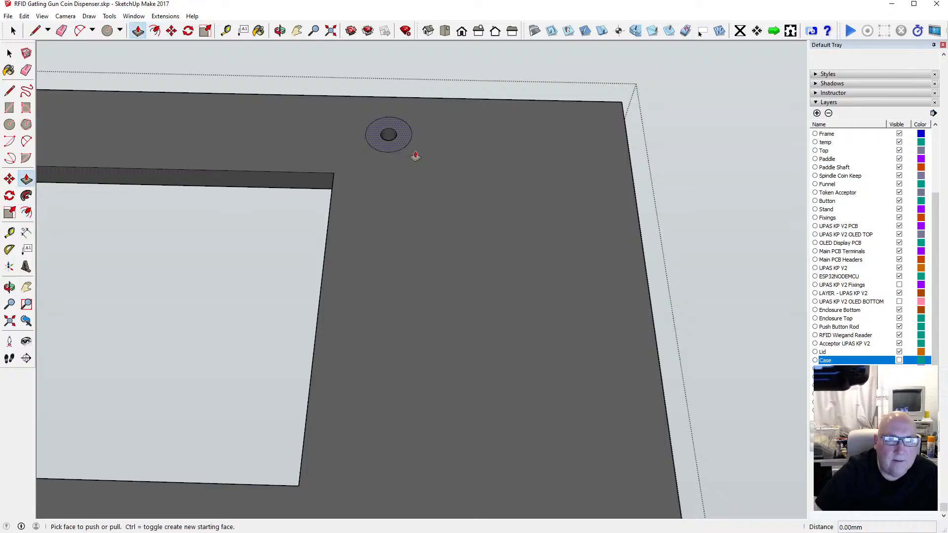
{"action": "left_click", "coordinate": [379, 130]}
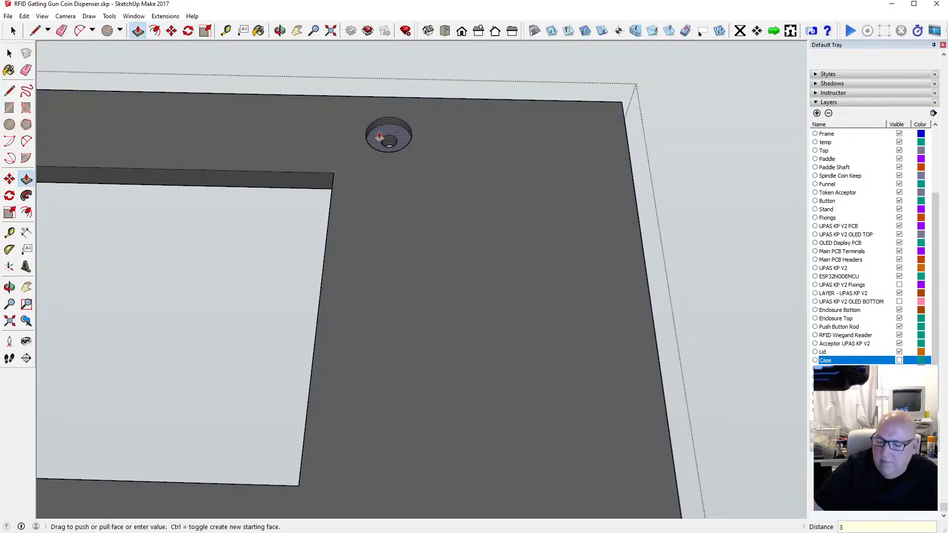
{"action": "key", "text": "Return"}
Step: Counterbore the hole at the free end of the far arm with a 3 mm outward rim offset and a 3 mm deep recess
{"action": "scroll", "coordinate": [533, 314], "scroll_direction": "down", "scroll_amount": 3}
{"action": "scroll", "coordinate": [229, 207], "scroll_direction": "up", "scroll_amount": 2}
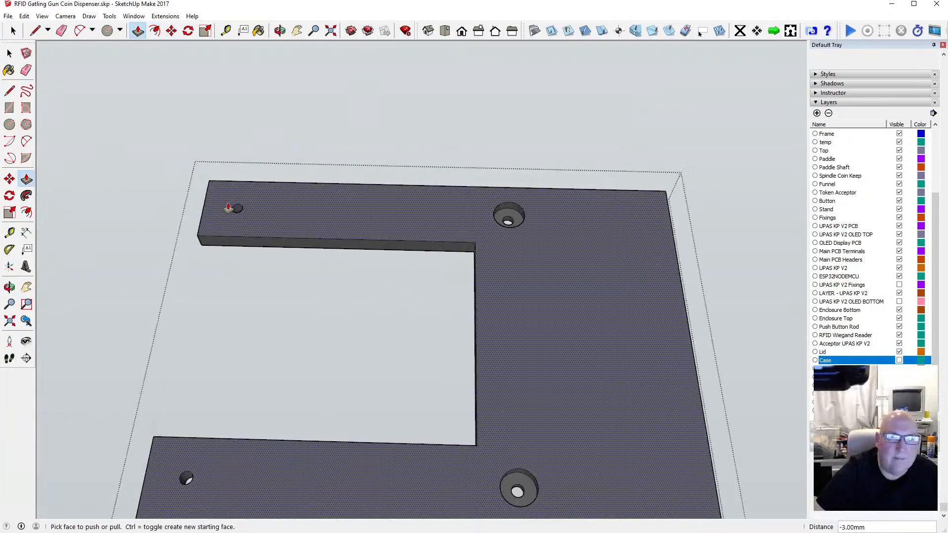
{"action": "scroll", "coordinate": [228, 207], "scroll_direction": "up", "scroll_amount": 2}
{"action": "left_click", "coordinate": [154, 30]}
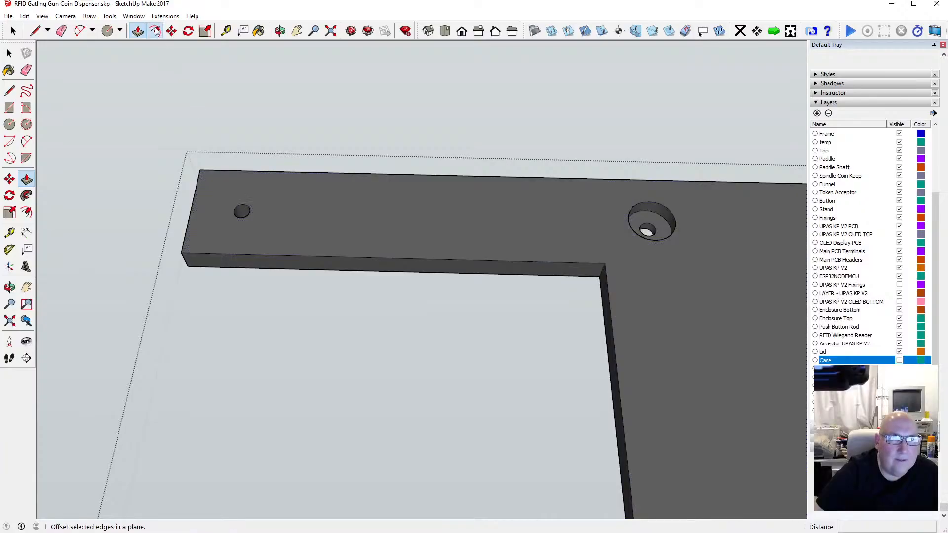
{"action": "left_click", "coordinate": [235, 217]}
{"action": "left_click", "coordinate": [233, 211]}
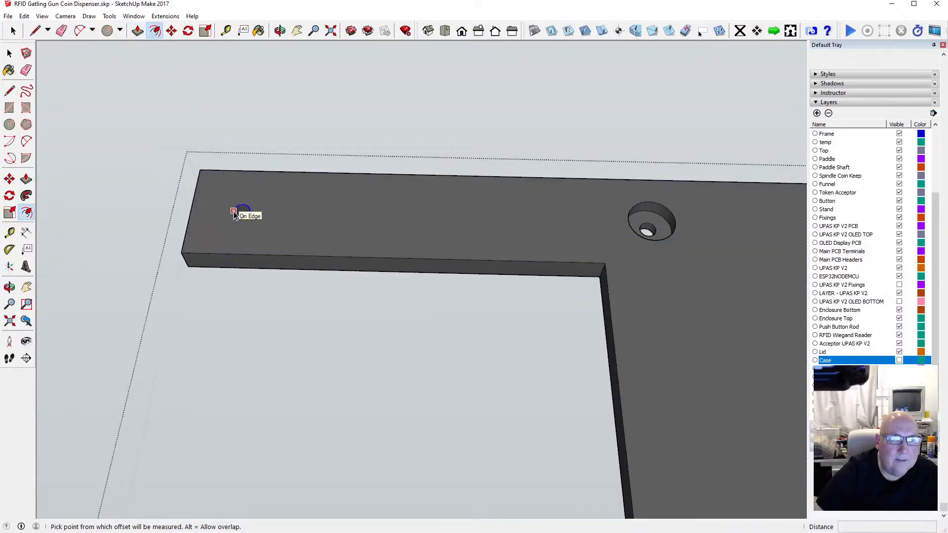
{"action": "left_click", "coordinate": [233, 212]}
{"action": "type", "text": "3"}
{"action": "key", "text": "Return"}
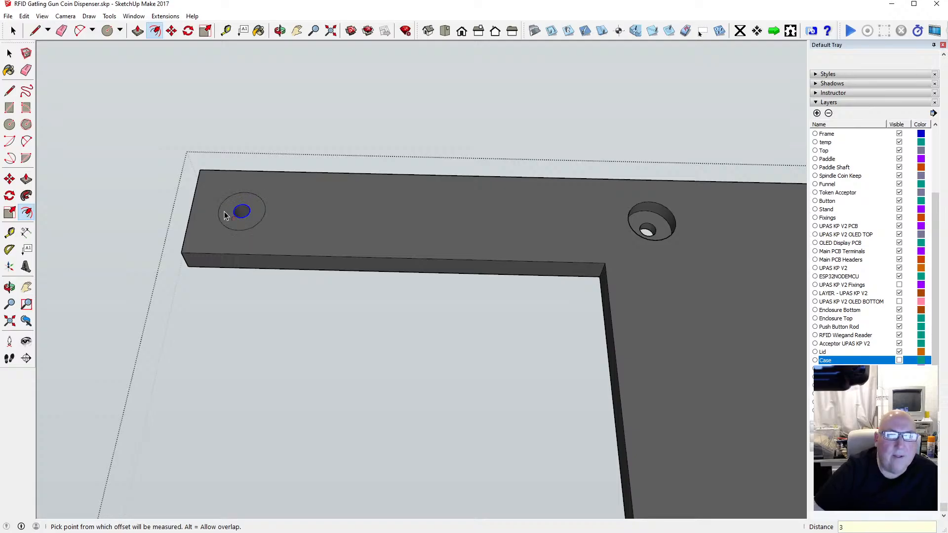
{"action": "left_click", "coordinate": [138, 31]}
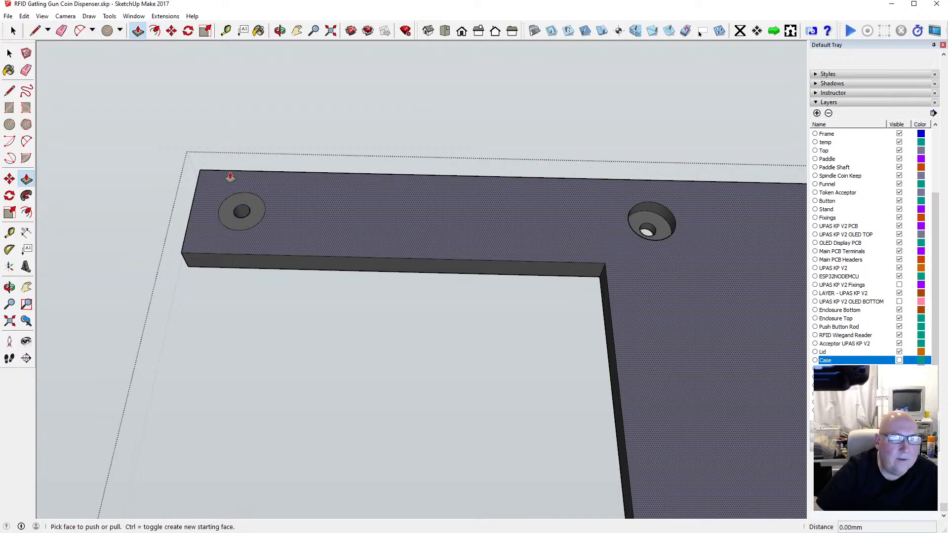
{"action": "left_click", "coordinate": [231, 215]}
{"action": "type", "text": "3"}
{"action": "key", "text": "Return"}
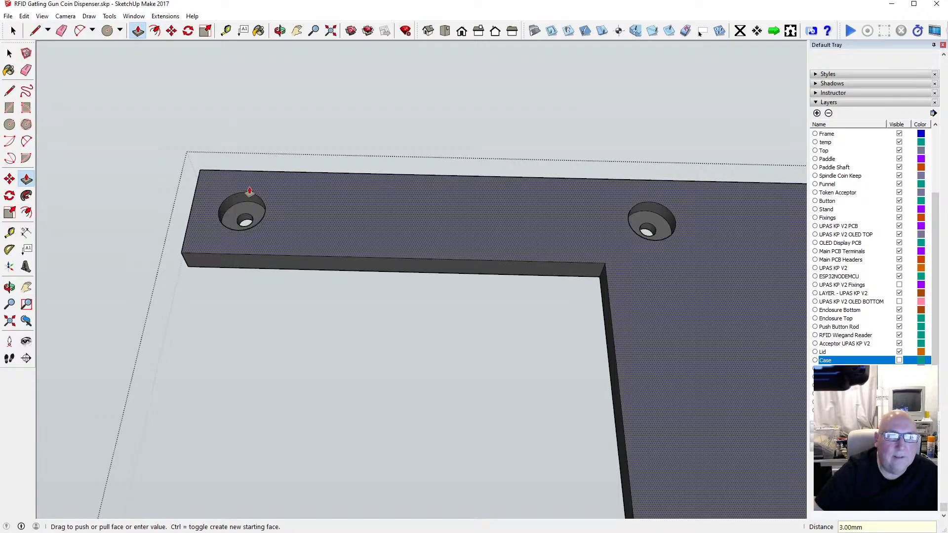
Step: Offset the hole rim at the near arm's free end outward by 3 mm and push the resulting ring 3 mm down
{"action": "scroll", "coordinate": [250, 118], "scroll_direction": "down", "scroll_amount": 5}
{"action": "scroll", "coordinate": [212, 395], "scroll_direction": "up", "scroll_amount": 4}
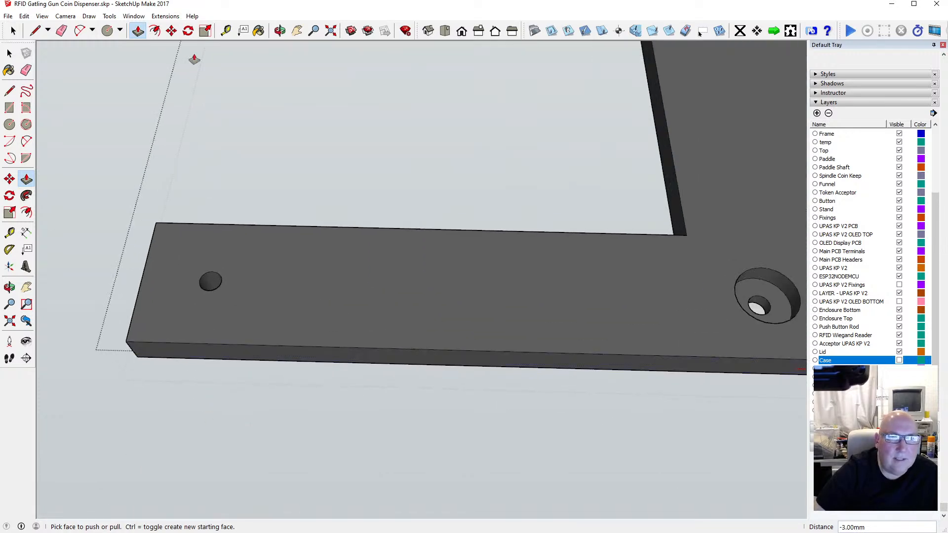
{"action": "left_click", "coordinate": [155, 31]}
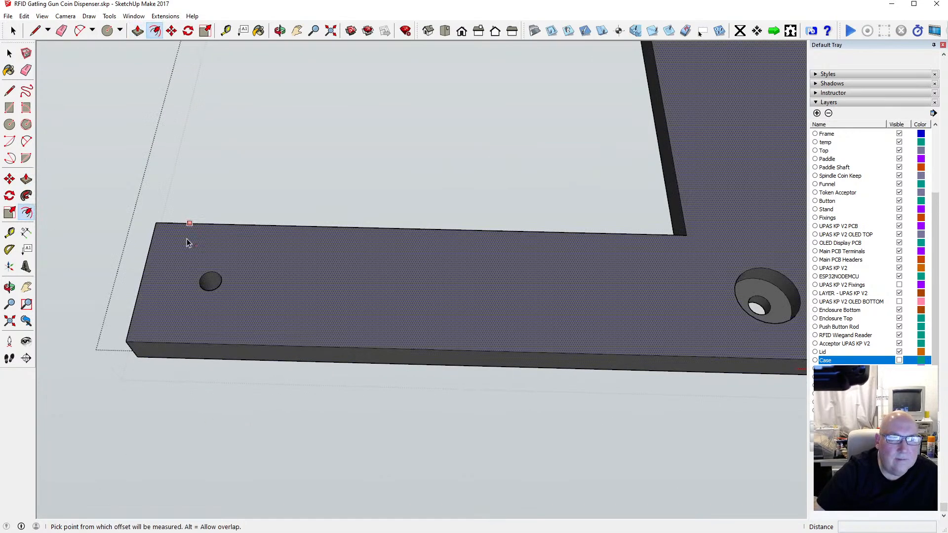
{"action": "left_click", "coordinate": [200, 283]}
{"action": "type", "text": "3"}
{"action": "key", "text": "Return"}
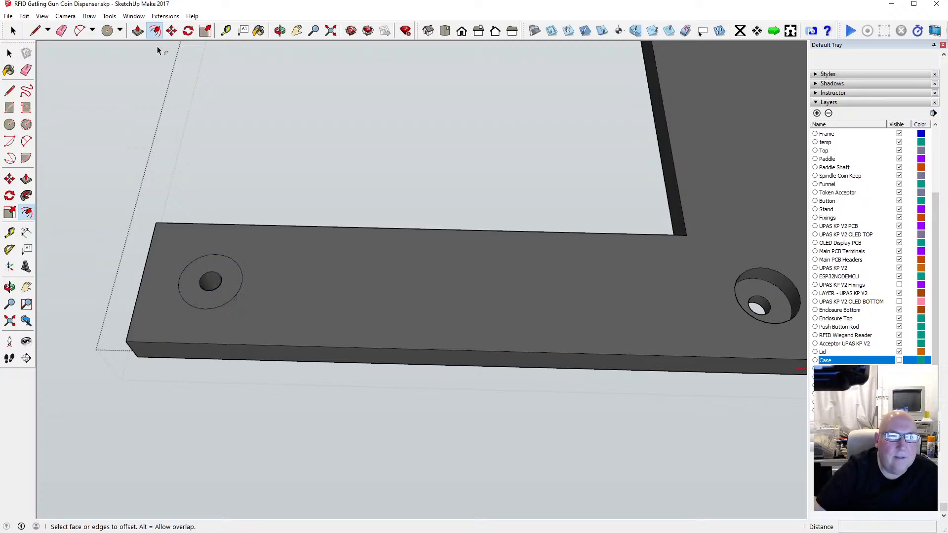
{"action": "left_click", "coordinate": [138, 30]}
{"action": "left_click", "coordinate": [213, 262]}
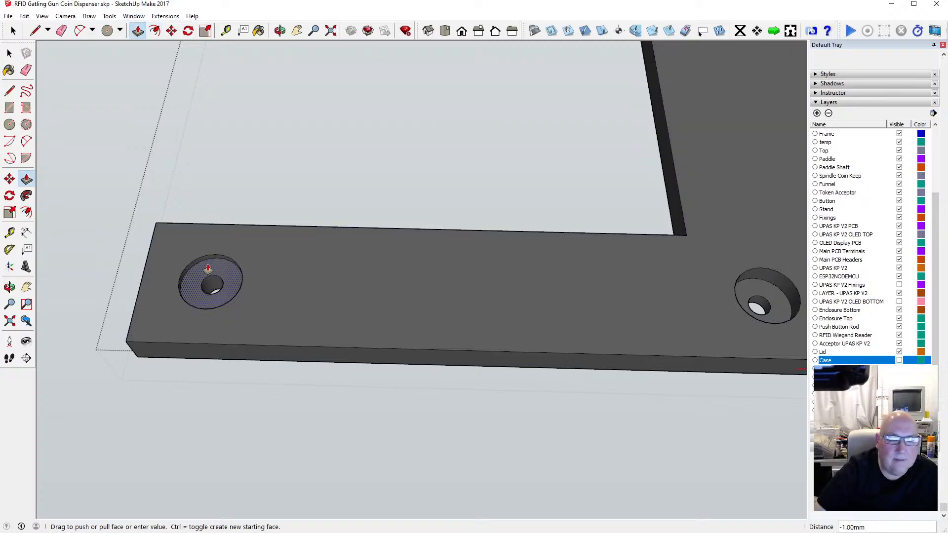
{"action": "left_click", "coordinate": [208, 268]}
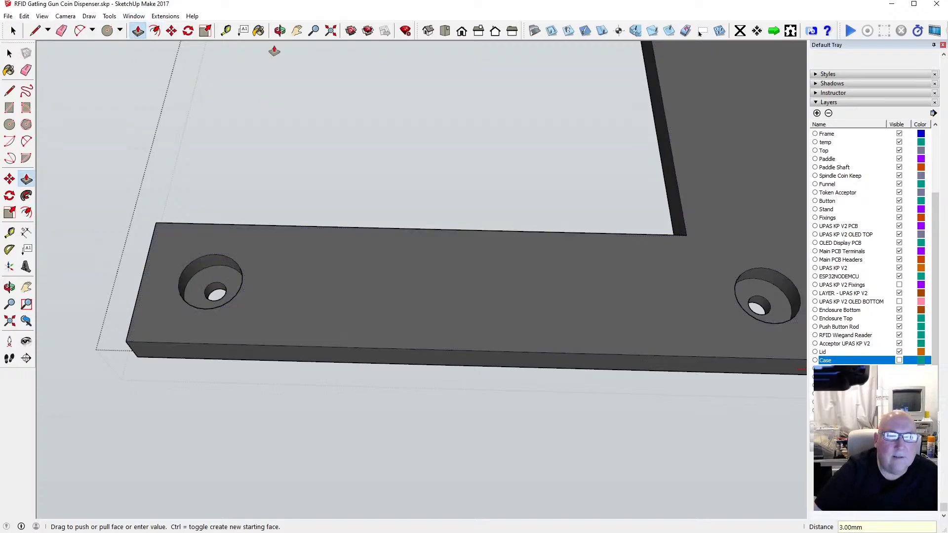
Step: Place a guide line 20 mm from the notch's closed edge, running across the solid part of the plate
{"action": "left_click", "coordinate": [280, 31]}
{"action": "scroll", "coordinate": [172, 301], "scroll_direction": "down", "scroll_amount": 6}
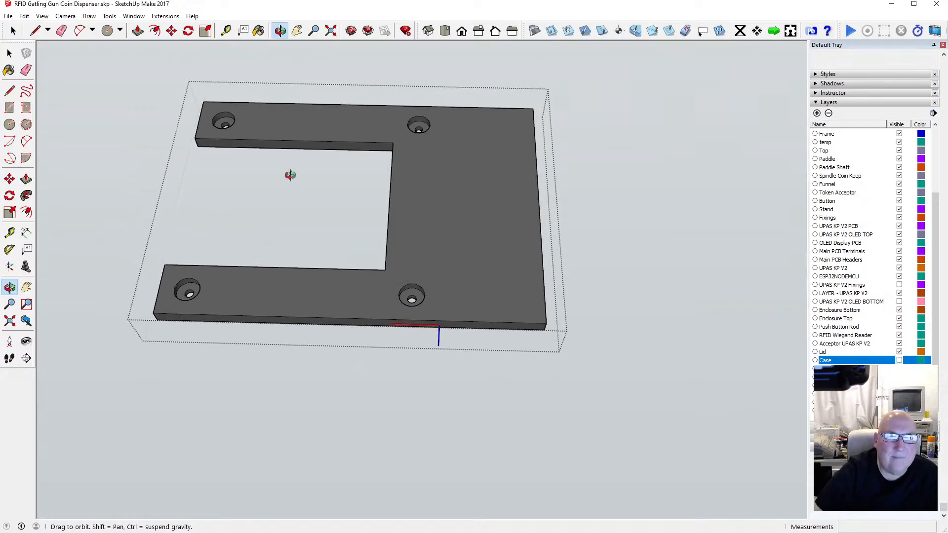
{"action": "mouse_move", "coordinate": [290, 175]}
{"action": "left_mouse_down"}
{"action": "mouse_move", "coordinate": [268, 281]}
{"action": "mouse_move", "coordinate": [271, 201]}
{"action": "mouse_move", "coordinate": [284, 181]}
{"action": "left_mouse_up"}
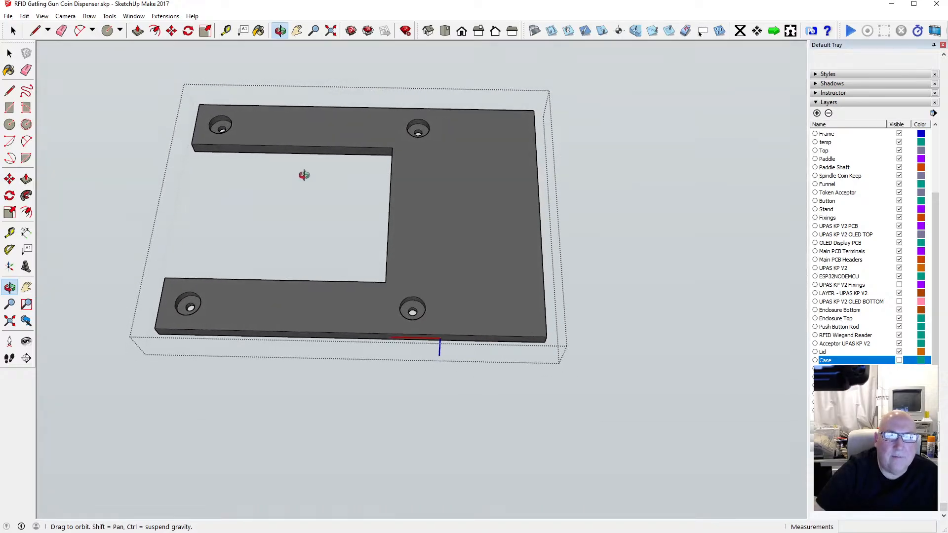
{"action": "left_click_drag", "start_coordinate": [435, 302], "coordinate": [439, 192]}
{"action": "left_click_drag", "start_coordinate": [415, 237], "coordinate": [403, 199]}
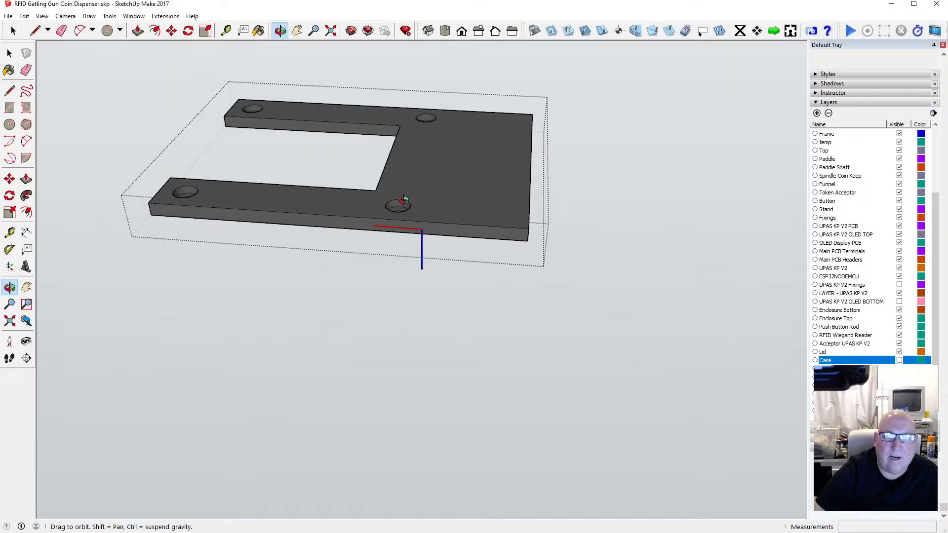
{"action": "scroll", "coordinate": [403, 199], "scroll_direction": "down", "scroll_amount": 2}
{"action": "scroll", "coordinate": [465, 202], "scroll_direction": "up", "scroll_amount": 6}
{"action": "left_click_drag", "start_coordinate": [465, 202], "coordinate": [410, 216]}
{"action": "scroll", "coordinate": [438, 212], "scroll_direction": "down", "scroll_amount": 3}
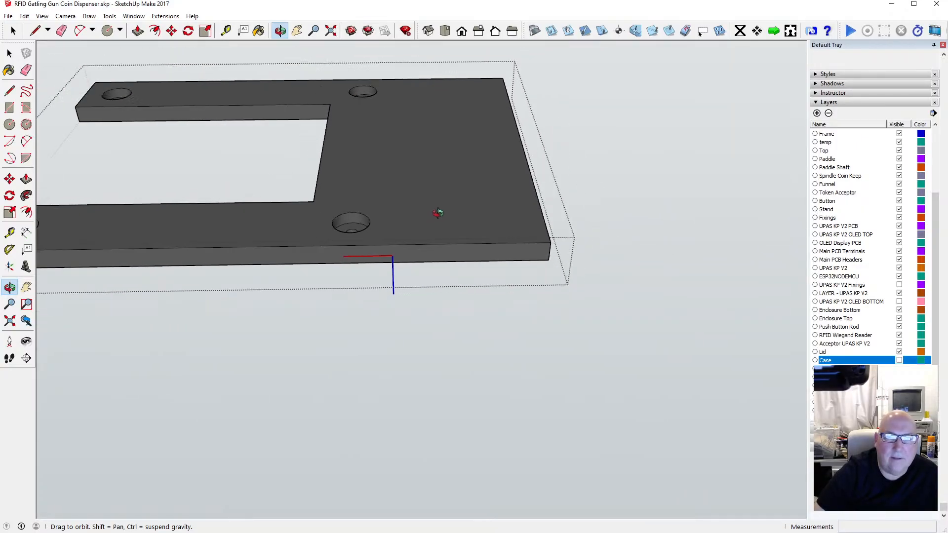
{"action": "left_click", "coordinate": [226, 33]}
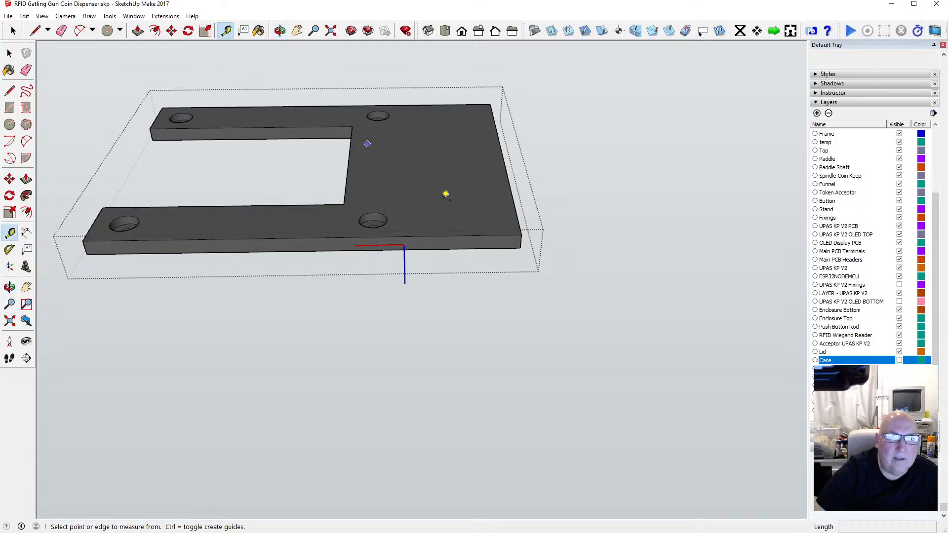
{"action": "left_click", "coordinate": [348, 168]}
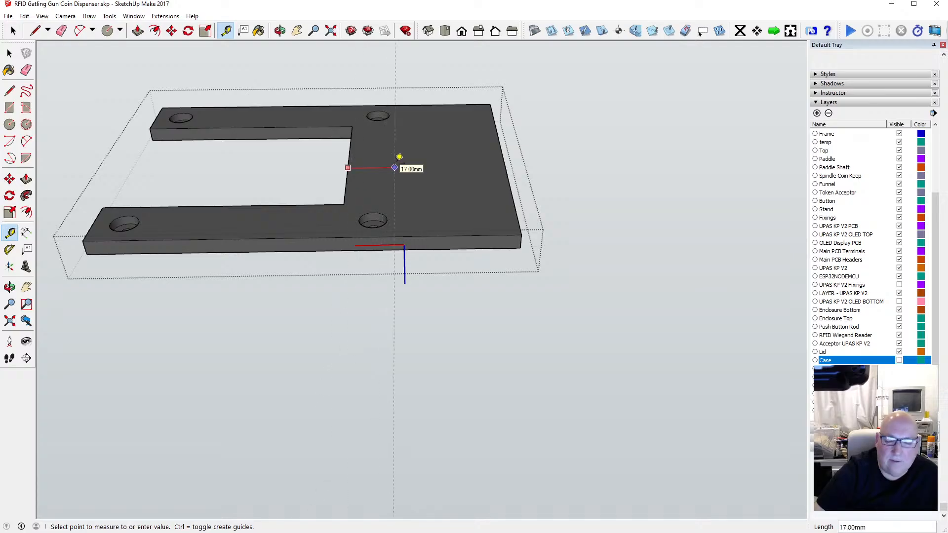
{"action": "type", "text": "20"}
{"action": "key", "text": "Return"}
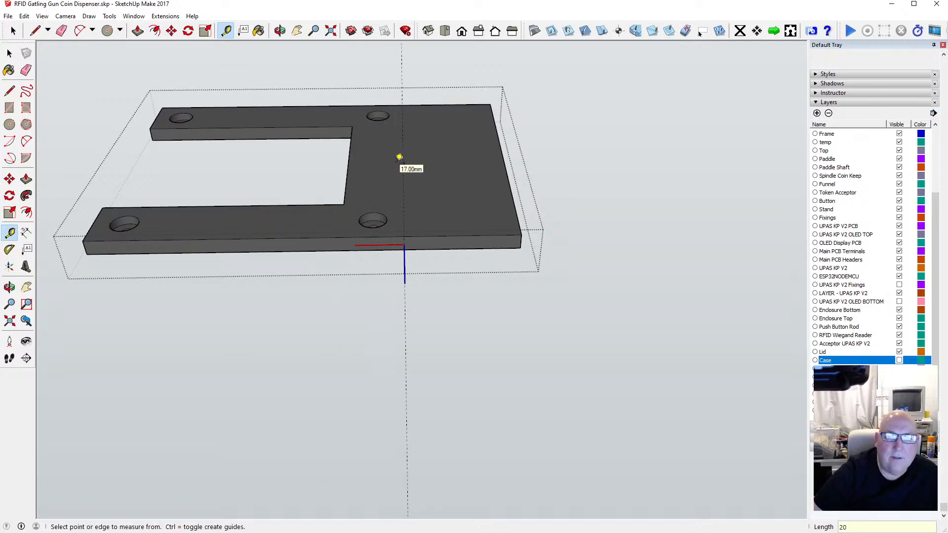
Step: Place a guide line 5 mm inward from the plate's solid end edge
{"action": "left_click", "coordinate": [280, 32]}
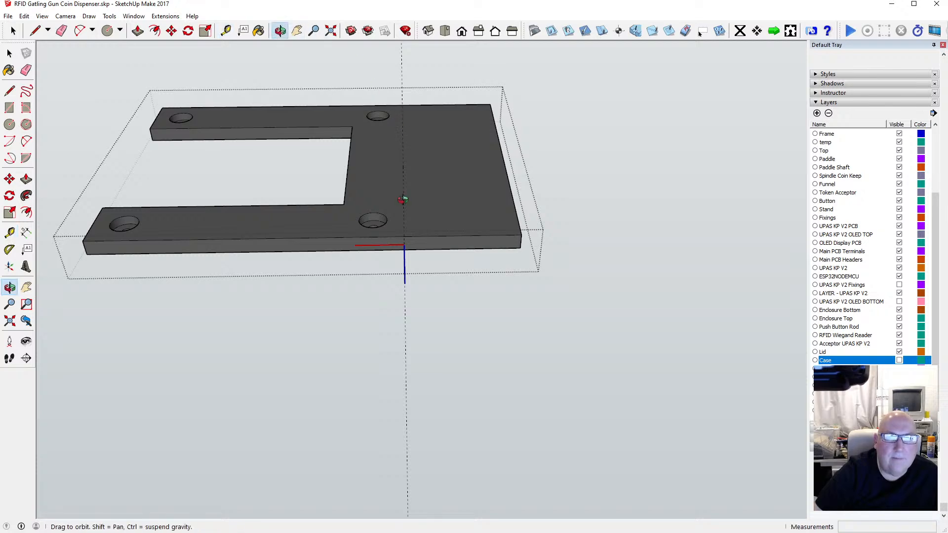
{"action": "scroll", "coordinate": [394, 227], "scroll_direction": "down", "scroll_amount": 1}
{"action": "scroll", "coordinate": [395, 225], "scroll_direction": "up", "scroll_amount": 2}
{"action": "left_click_drag", "start_coordinate": [361, 224], "coordinate": [291, 236]}
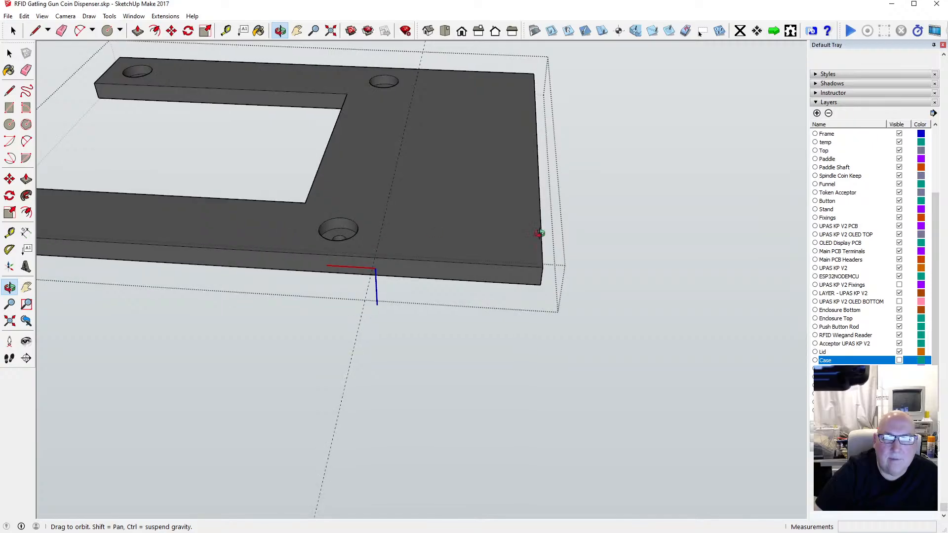
{"action": "key", "text": "t"}
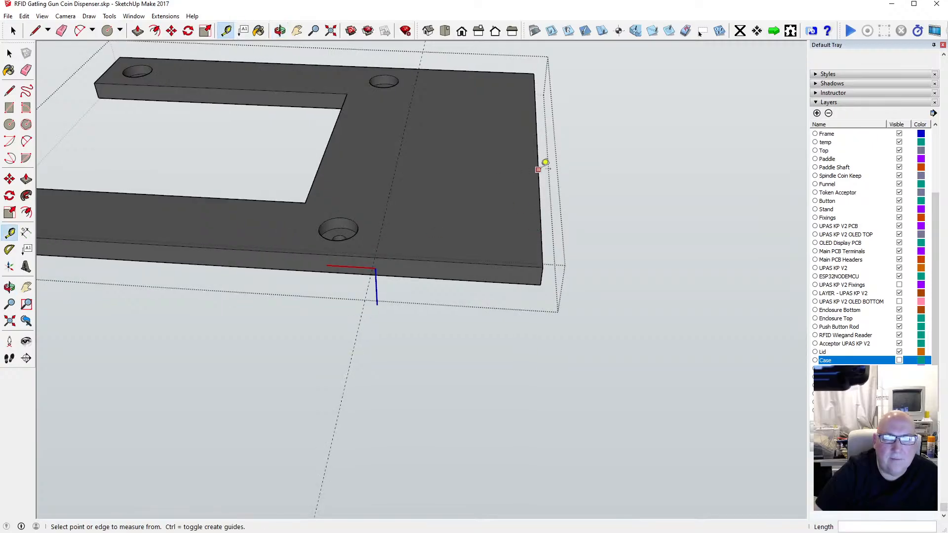
{"action": "left_click", "coordinate": [538, 161]}
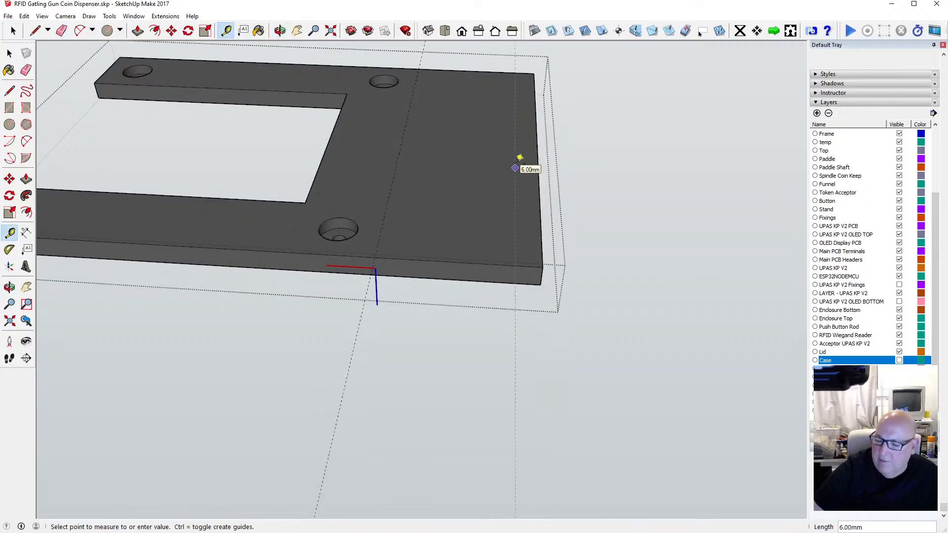
{"action": "left_click", "coordinate": [520, 158]}
{"action": "type", "text": "5"}
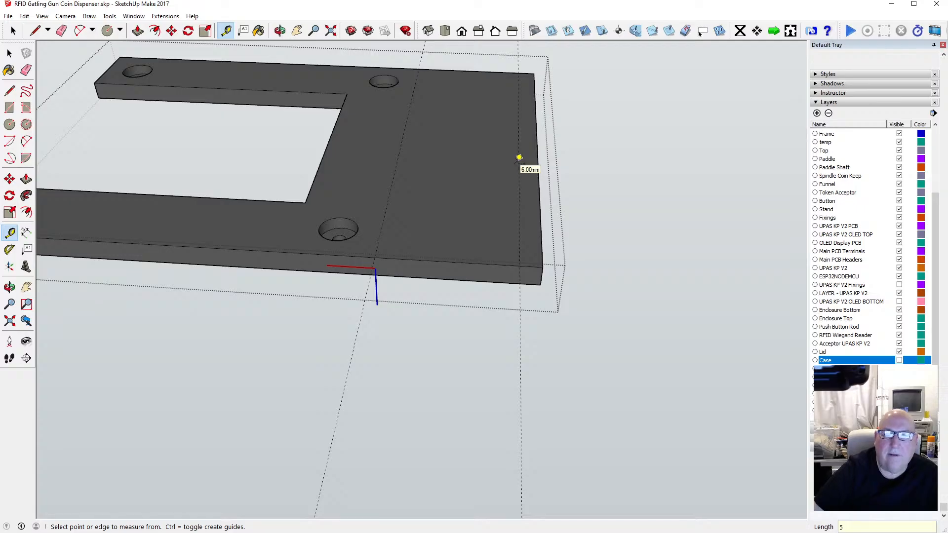
Step: Draw a 100 mm line across the plate along the 5 mm guide to split off a strip at the solid end
{"action": "left_click", "coordinate": [9, 90]}
{"action": "left_click", "coordinate": [519, 267]}
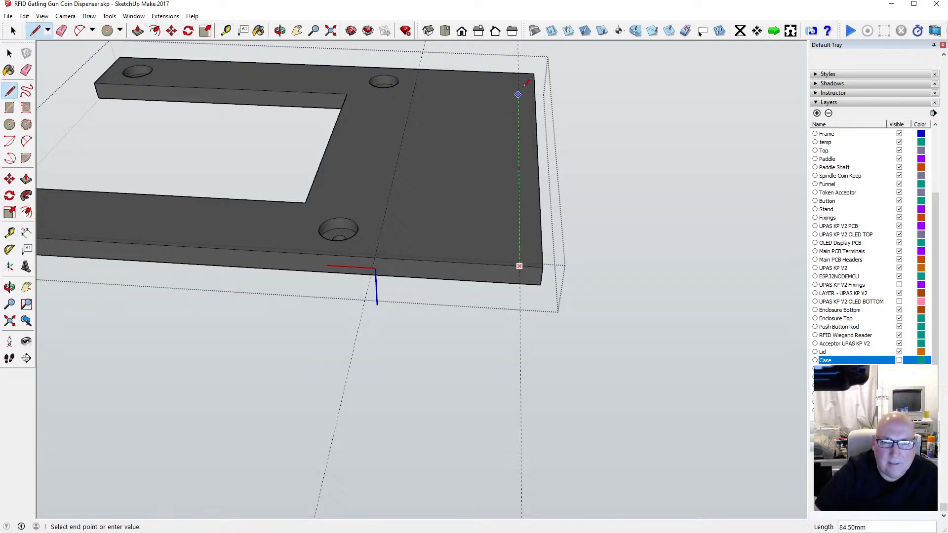
{"action": "left_click", "coordinate": [518, 87]}
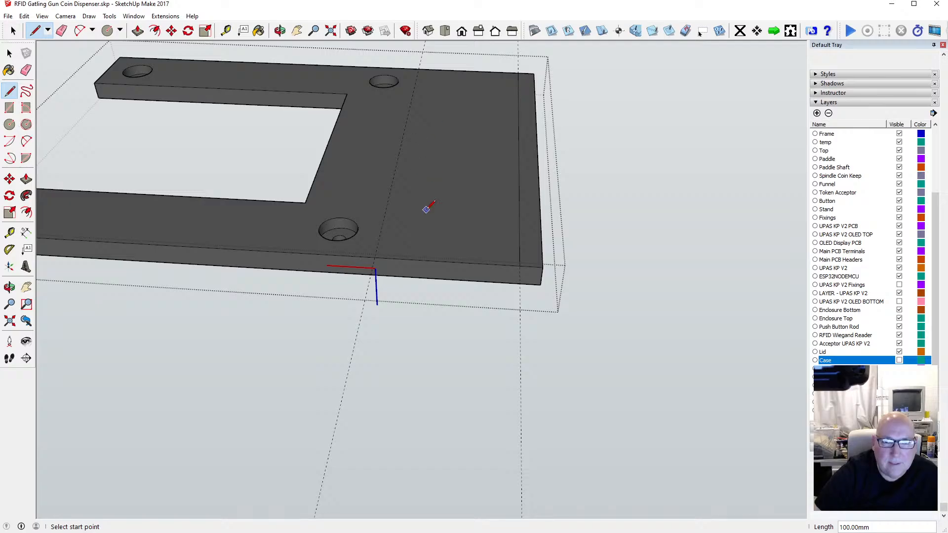
{"action": "scroll", "coordinate": [426, 210], "scroll_direction": "down", "scroll_amount": 1}
{"action": "key", "text": "space"}
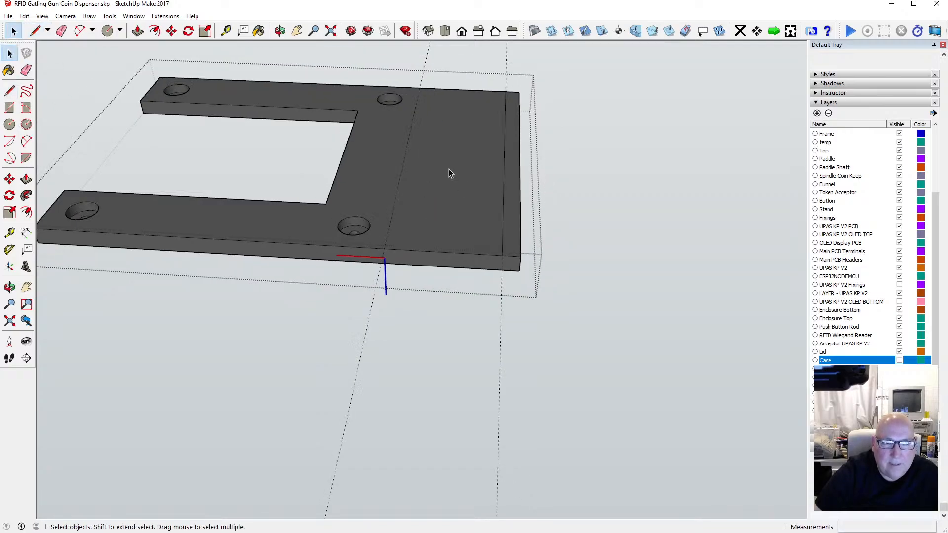
Step: Pull the narrow strip at the plate's solid end up 20 mm to form an upright wall
{"action": "left_click", "coordinate": [138, 31]}
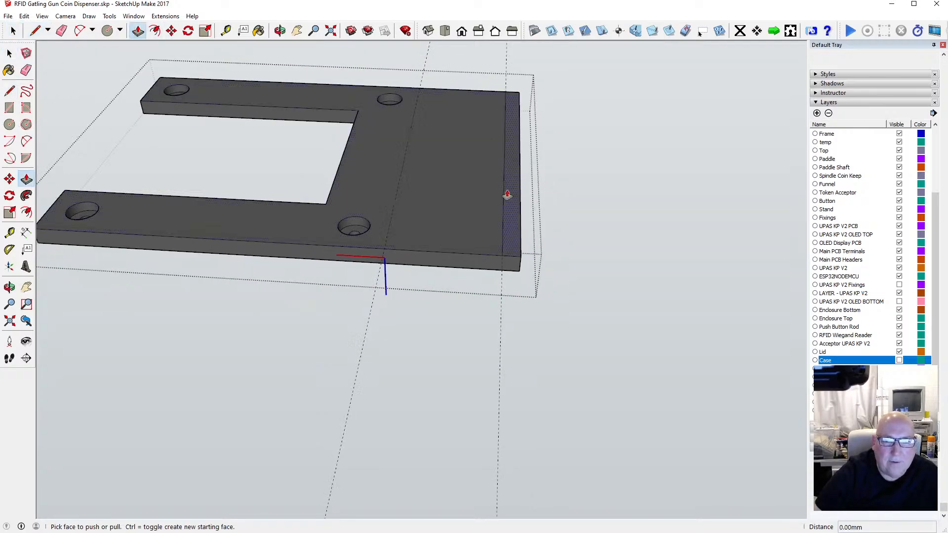
{"action": "left_click_drag", "start_coordinate": [508, 194], "coordinate": [508, 169]}
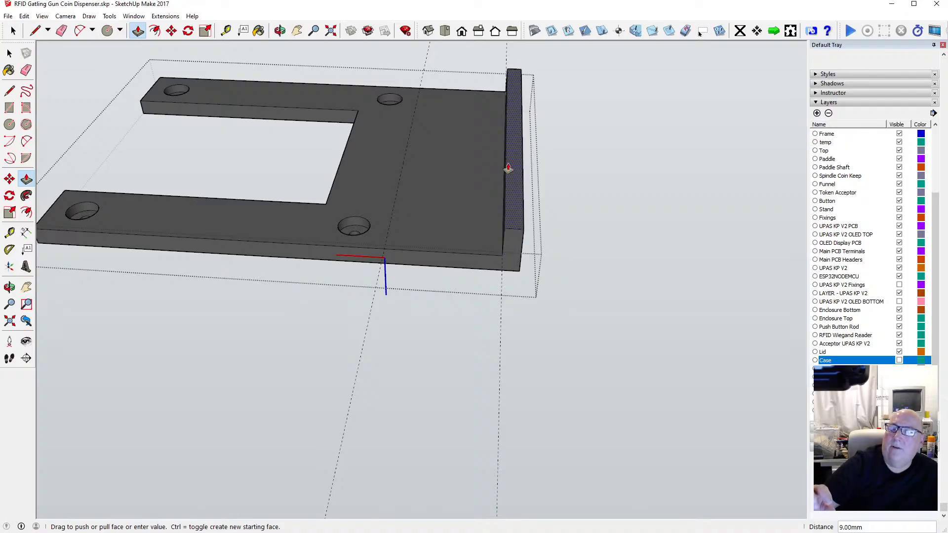
{"action": "type", "text": "20"}
{"action": "key", "text": "Return"}
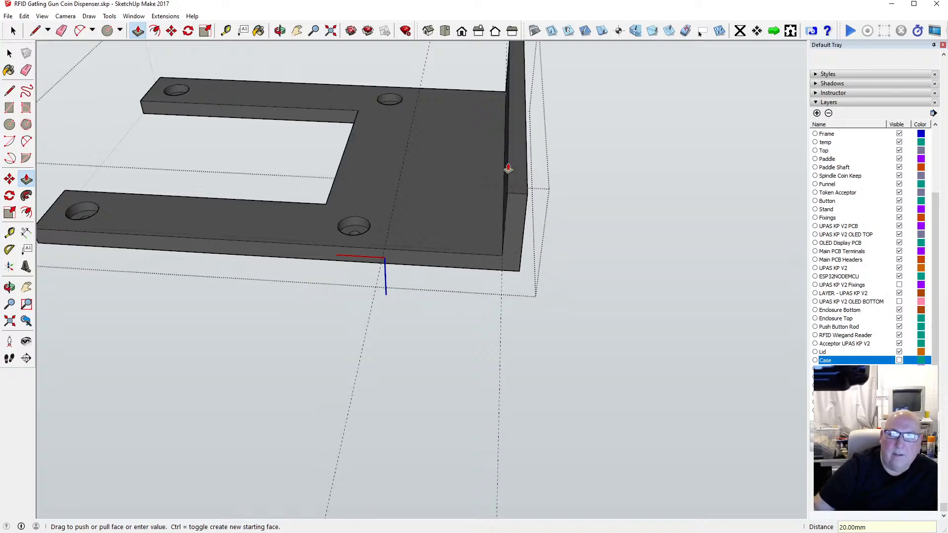
Step: Add a guide line across the walled plate, 20 mm from the notch's closed edge towards the wall
{"action": "left_click", "coordinate": [280, 31]}
{"action": "left_click_drag", "start_coordinate": [304, 59], "coordinate": [141, 81]}
{"action": "key", "text": "space"}
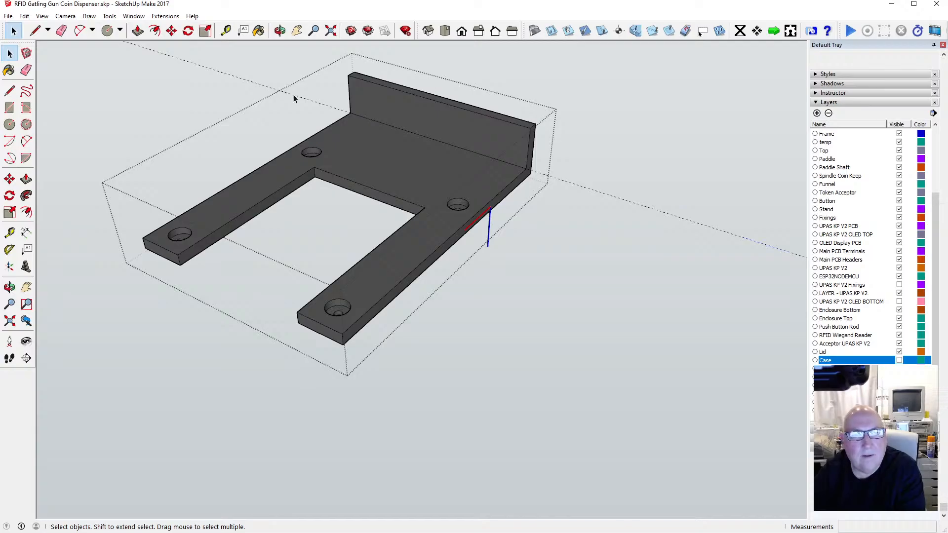
{"action": "key", "text": "o"}
{"action": "left_click_drag", "start_coordinate": [364, 142], "coordinate": [558, 151]}
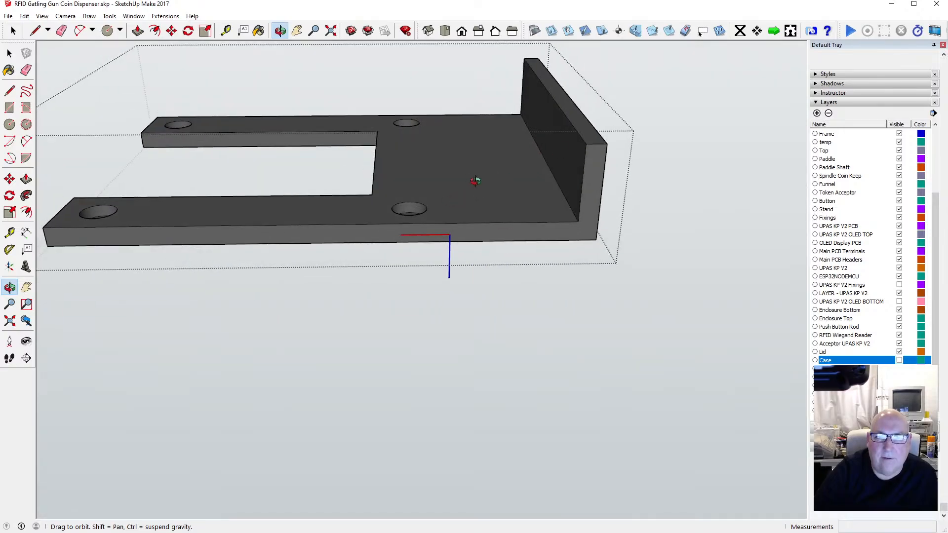
{"action": "left_click_drag", "start_coordinate": [475, 180], "coordinate": [466, 217]}
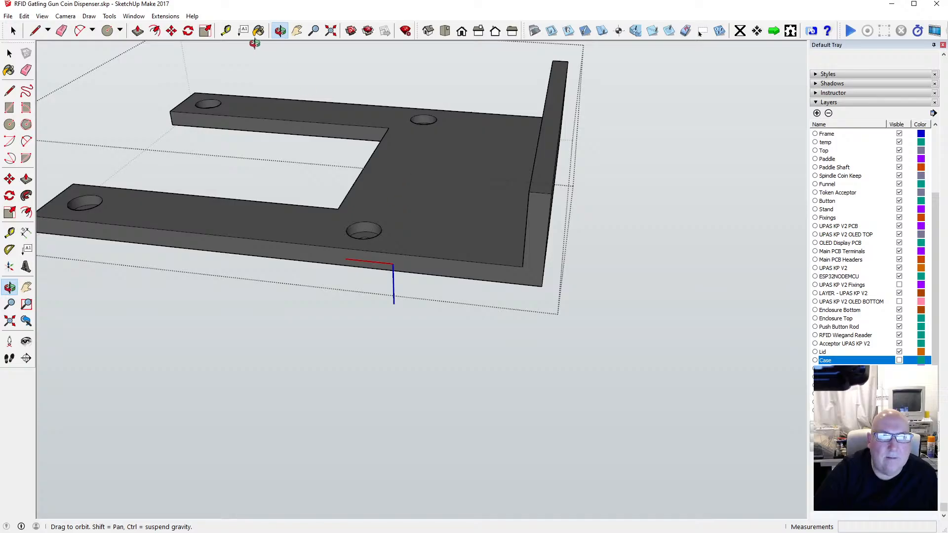
{"action": "key", "text": "t"}
{"action": "left_click", "coordinate": [381, 145]}
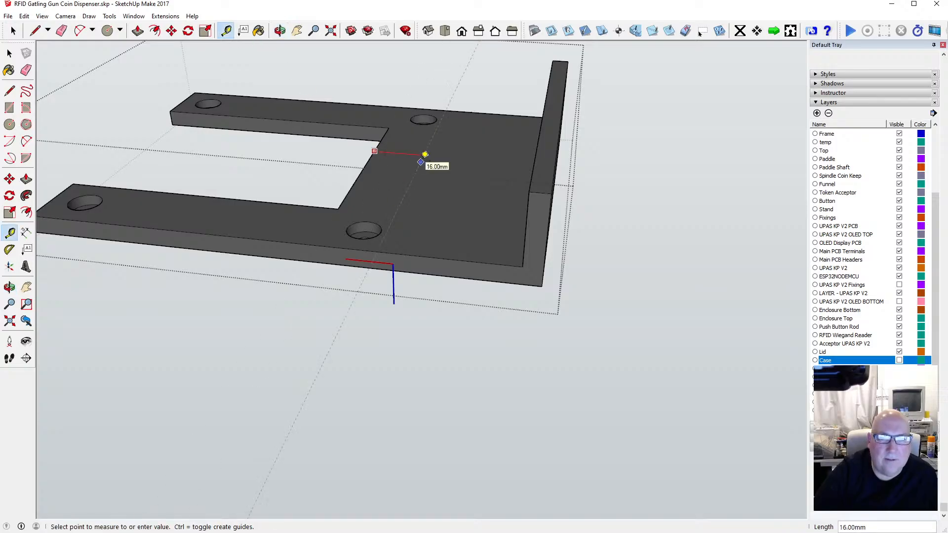
{"action": "left_click", "coordinate": [424, 154]}
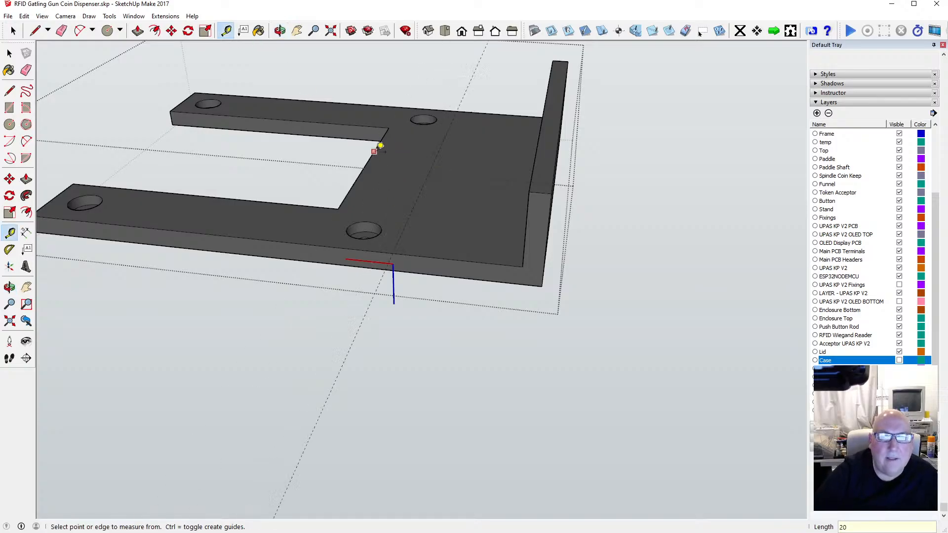
Step: Place guide lines 5 mm inward from both long outer edges of the plate
{"action": "key", "text": "o"}
{"action": "left_click_drag", "start_coordinate": [353, 217], "coordinate": [422, 230]}
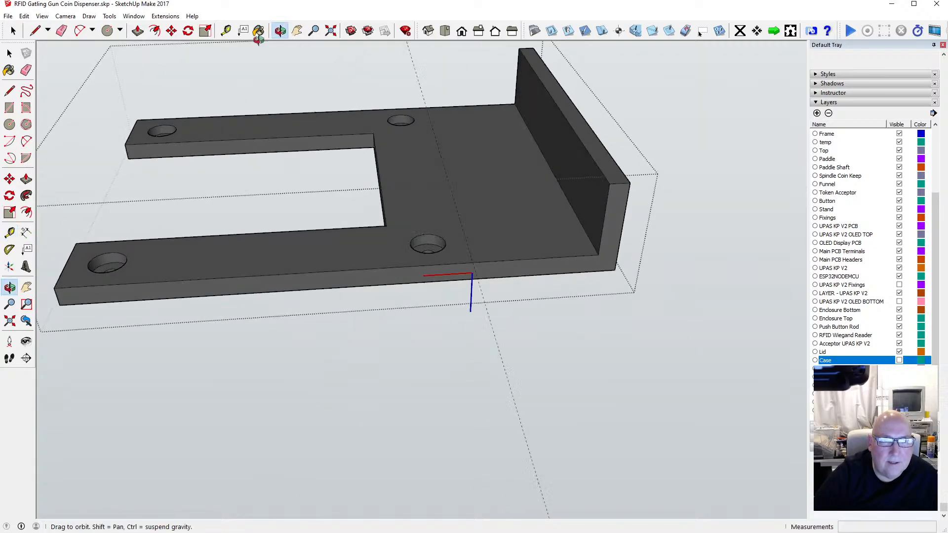
{"action": "left_click", "coordinate": [226, 31]}
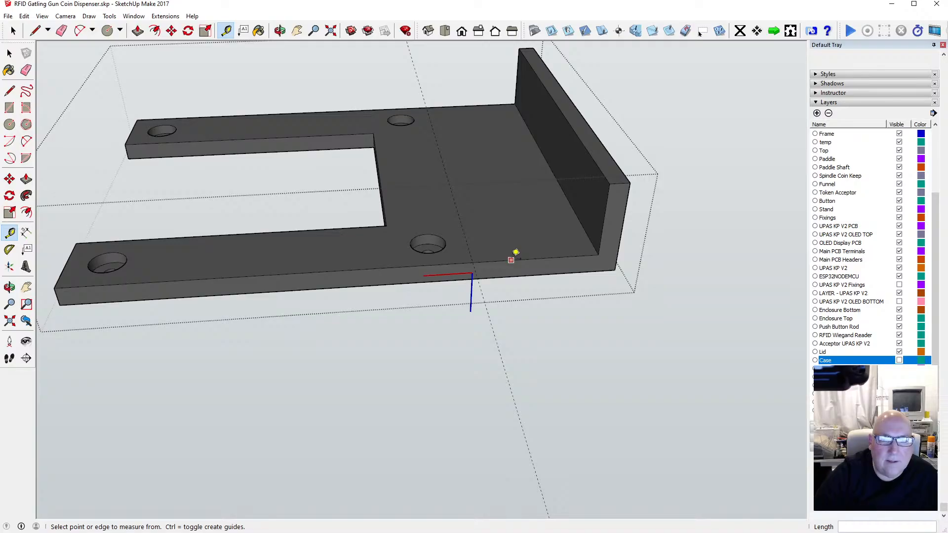
{"action": "left_click", "coordinate": [511, 260]}
{"action": "left_click", "coordinate": [495, 219]}
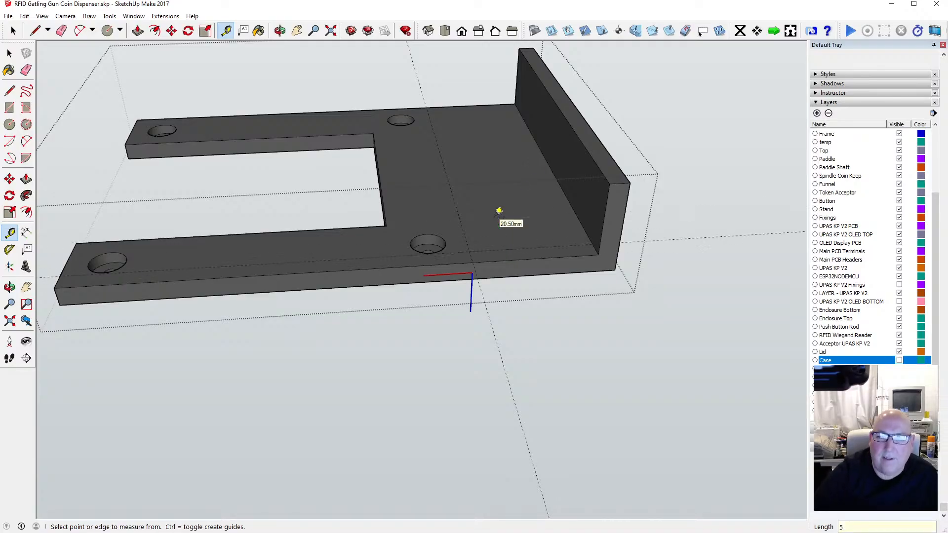
{"action": "left_click", "coordinate": [464, 105]}
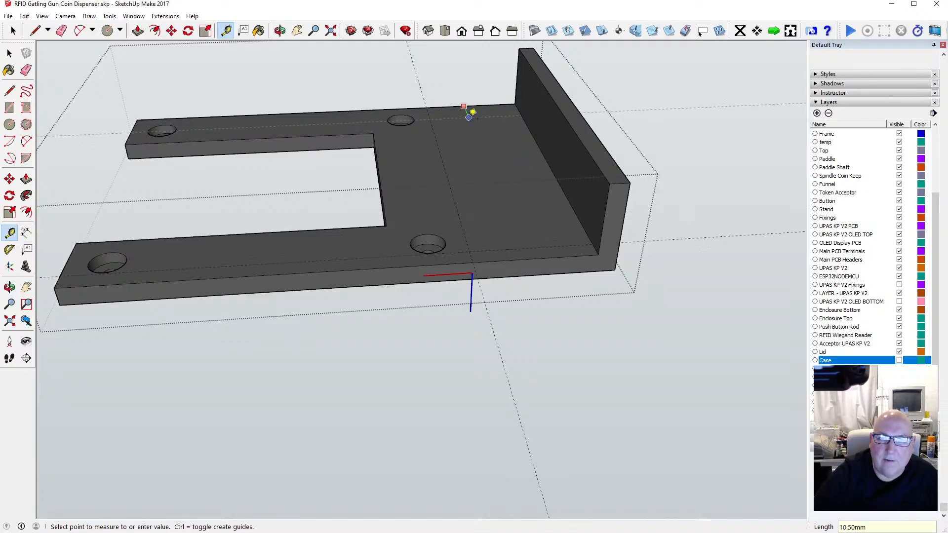
{"action": "left_click", "coordinate": [472, 112]}
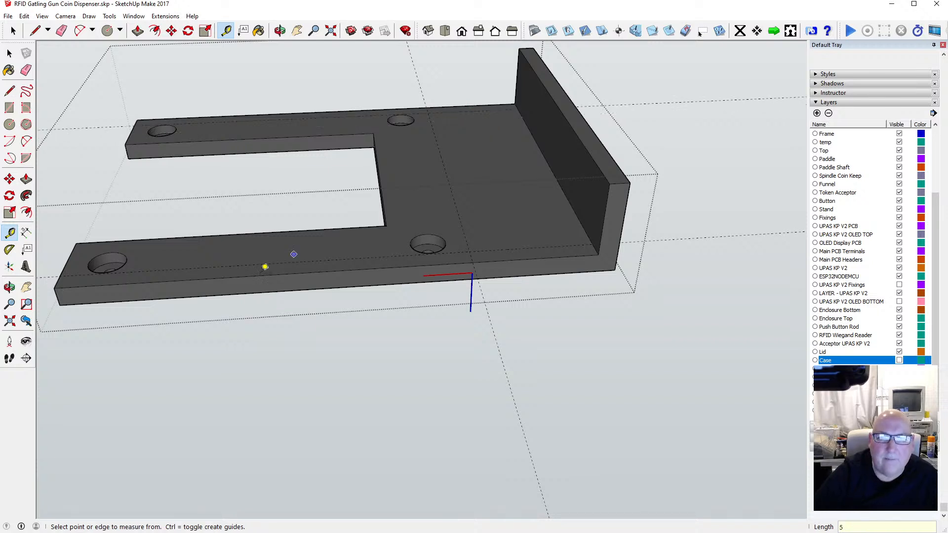
Step: Draw a 32 mm line along each 5 mm side guide, from the 20 mm cross guide to the upright wall
{"action": "left_click", "coordinate": [9, 91]}
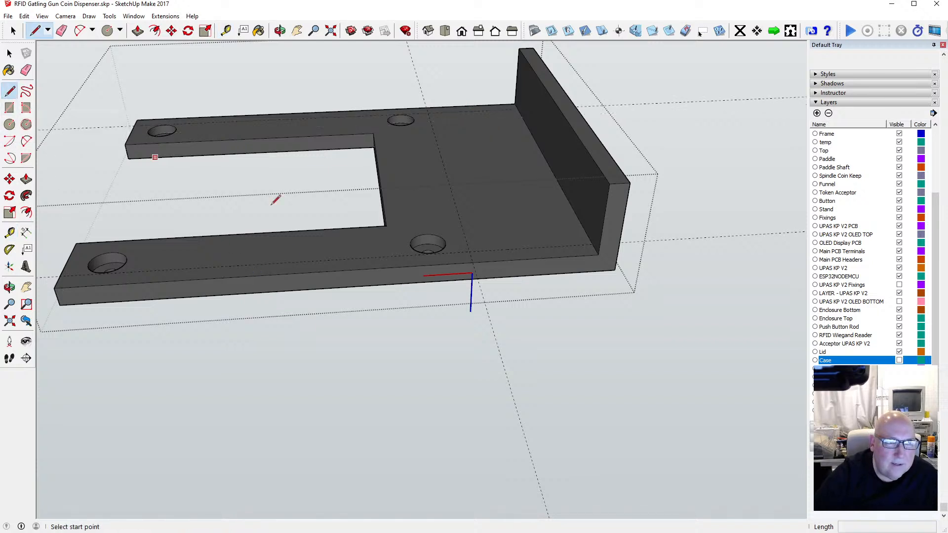
{"action": "left_click", "coordinate": [472, 262]}
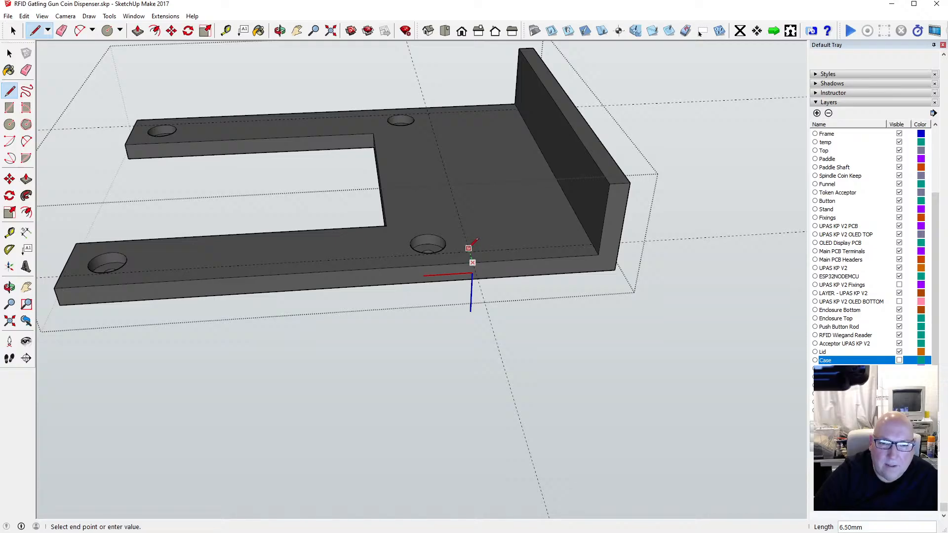
{"action": "left_click", "coordinate": [592, 244]}
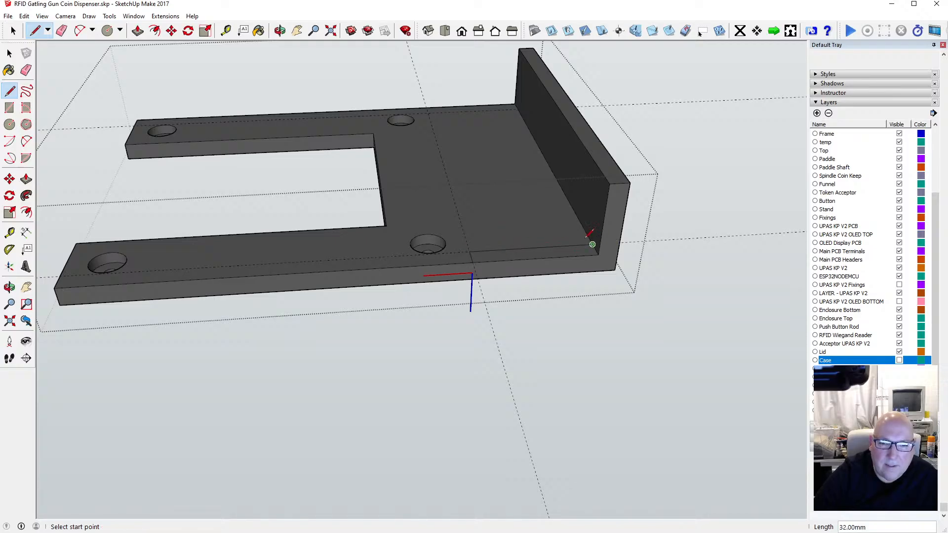
{"action": "left_click", "coordinate": [426, 107]}
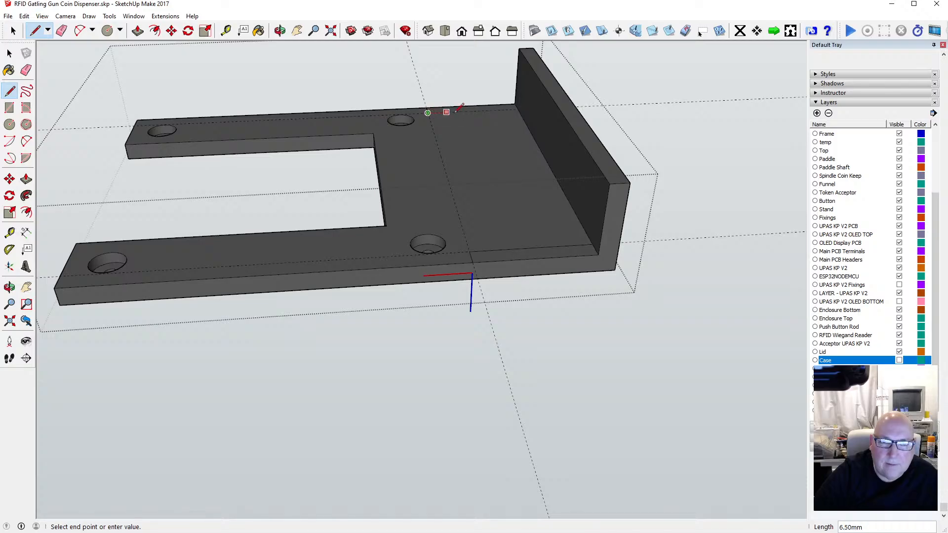
{"action": "left_click", "coordinate": [516, 106]}
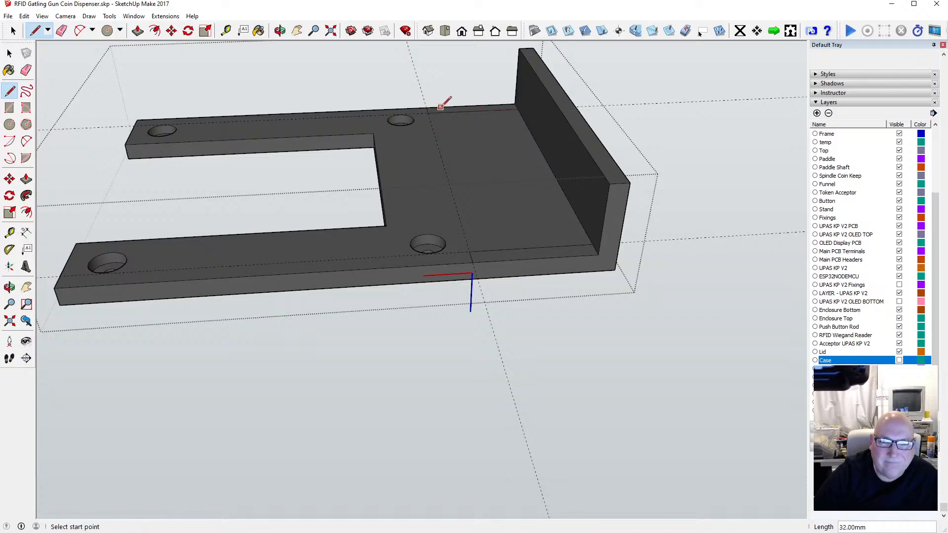
{"action": "left_click", "coordinate": [280, 31]}
{"action": "left_click_drag", "start_coordinate": [284, 79], "coordinate": [386, 234]}
{"action": "scroll", "coordinate": [386, 234], "scroll_direction": "down", "scroll_amount": 2}
{"action": "scroll", "coordinate": [387, 242], "scroll_direction": "up", "scroll_amount": 3}
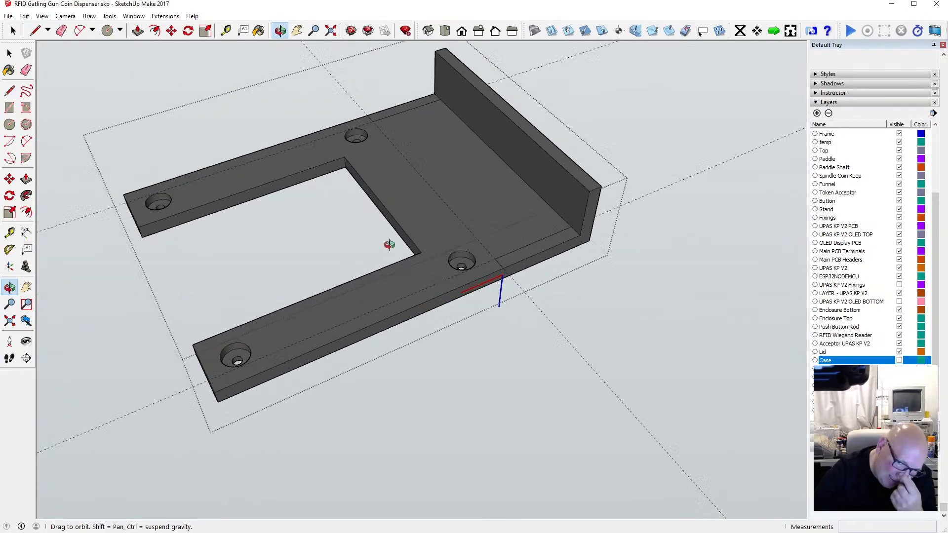
{"action": "left_click_drag", "start_coordinate": [372, 253], "coordinate": [300, 247]}
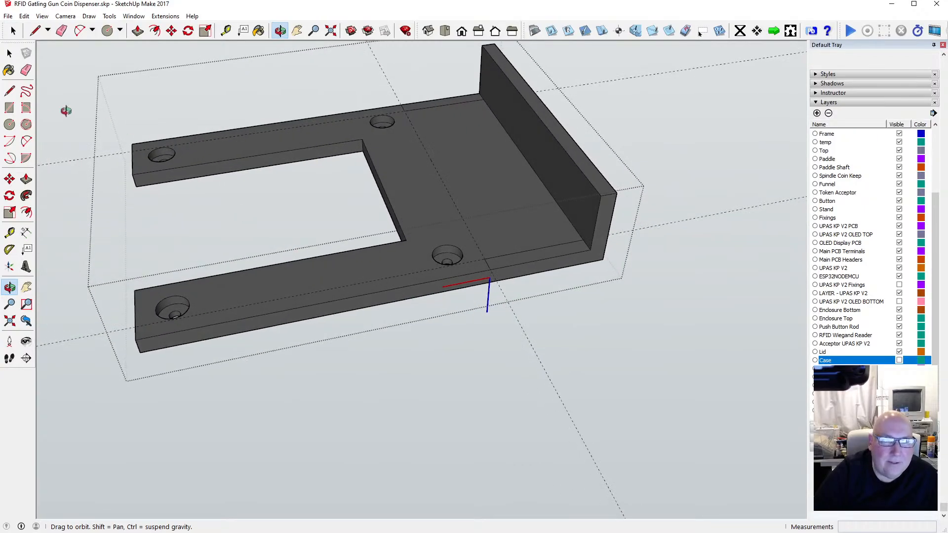
Step: Draw a 5 mm line along the upright wall's foot, from the 5 mm side guide to the plate's outer edge beside the origin axes
{"action": "left_click", "coordinate": [9, 91]}
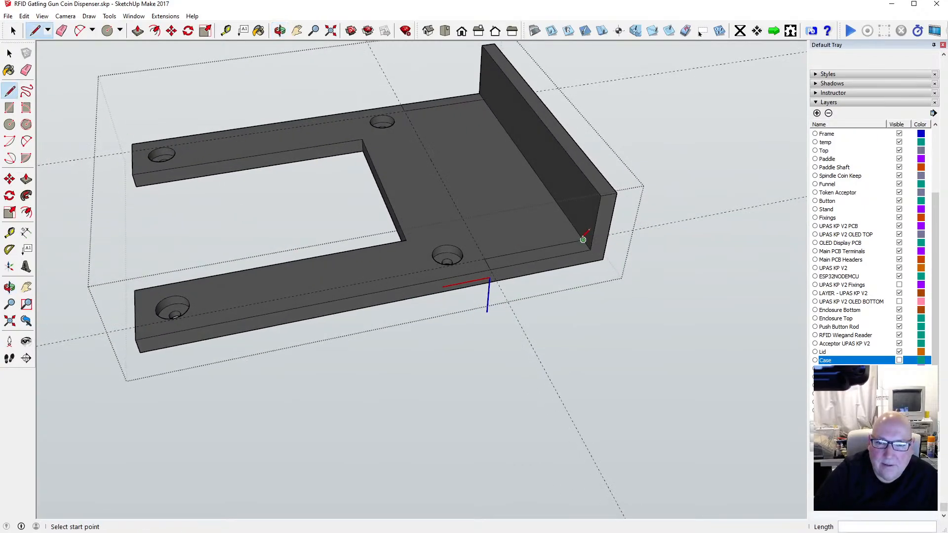
{"action": "left_click", "coordinate": [584, 240]}
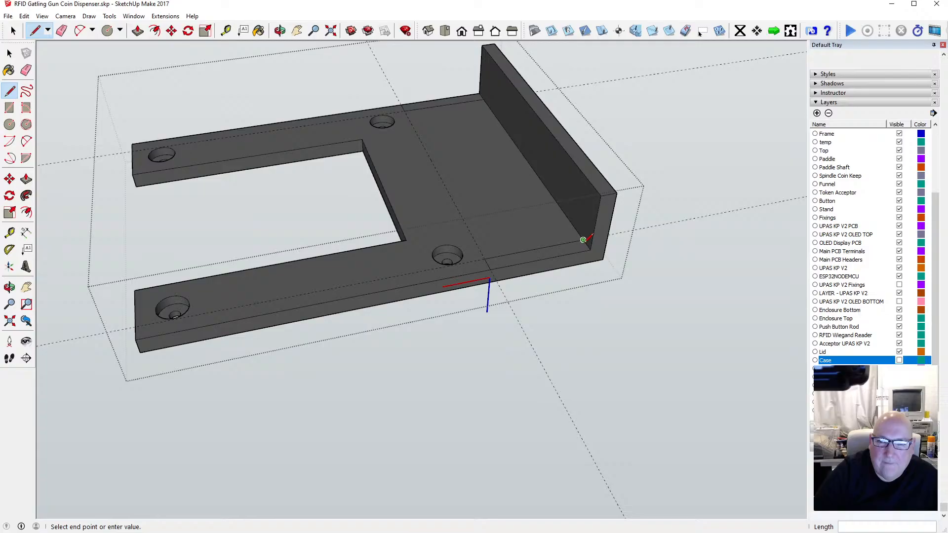
{"action": "left_click", "coordinate": [590, 250]}
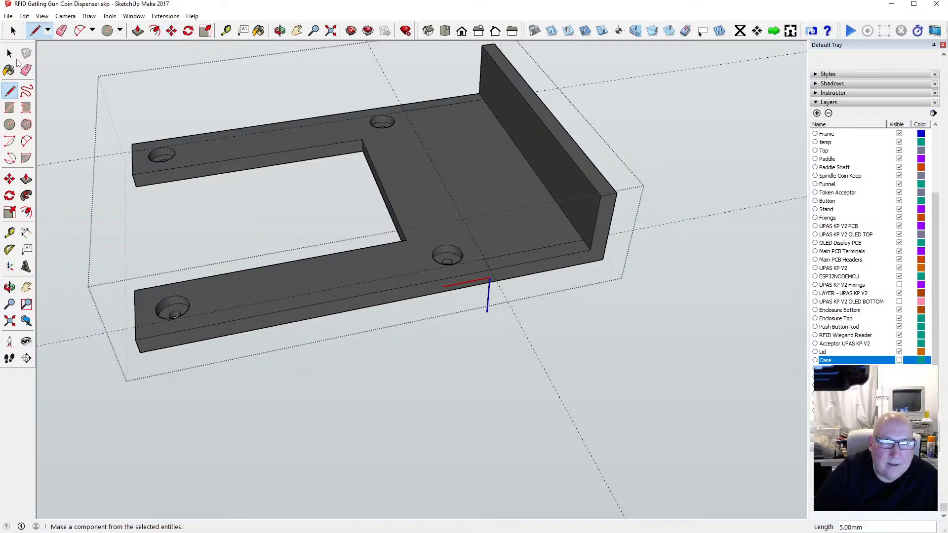
{"action": "key", "text": "space"}
{"action": "left_click", "coordinate": [584, 244]}
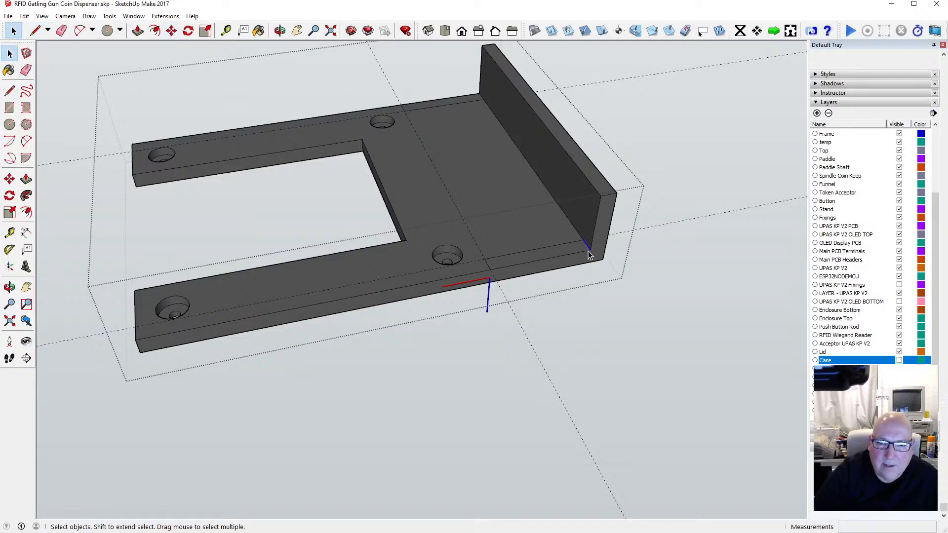
{"action": "left_click", "coordinate": [172, 31]}
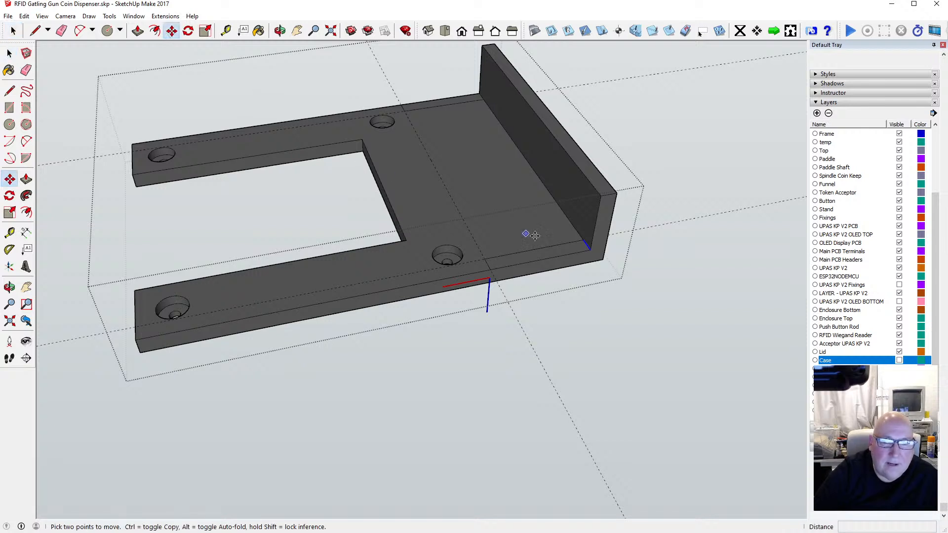
{"action": "left_click", "coordinate": [590, 249]}
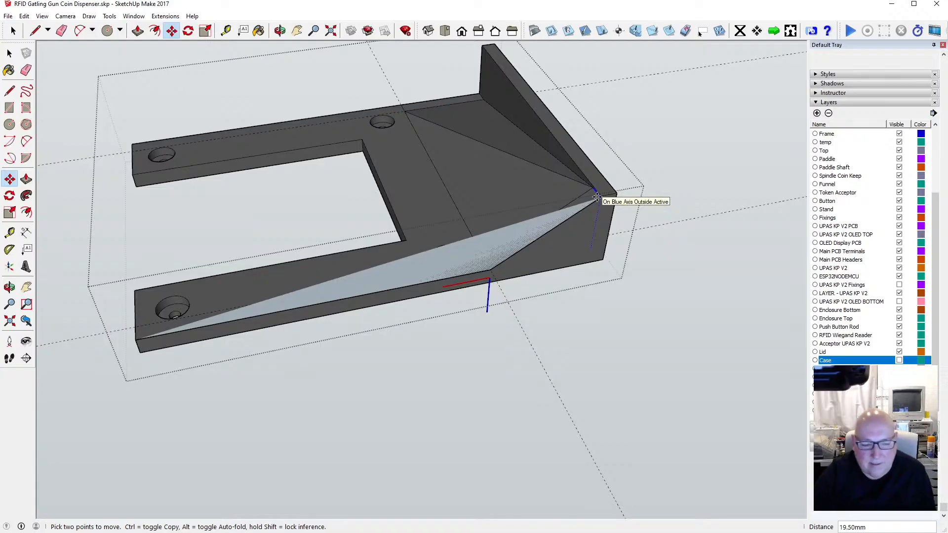
{"action": "key", "text": "Escape"}
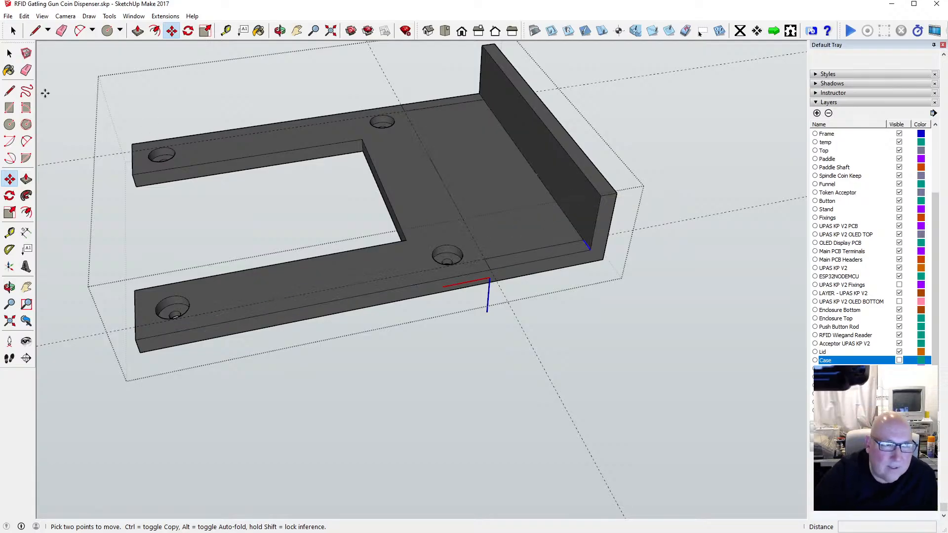
Step: Draw two sloping lines from the cross guide to the wall's top edge, forming a 5 mm wide support on the side beside the origin axes
{"action": "key", "text": "l"}
{"action": "left_click", "coordinate": [484, 258]}
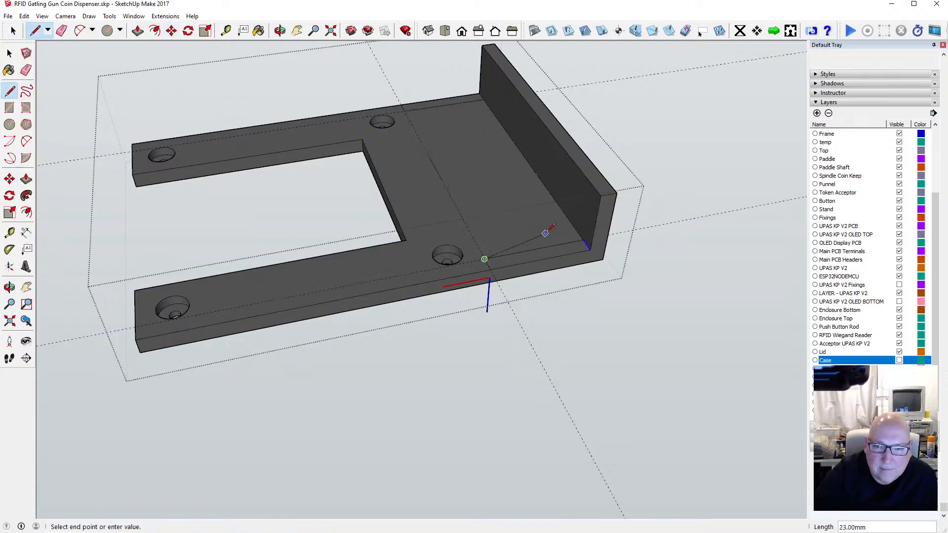
{"action": "left_click", "coordinate": [593, 186]}
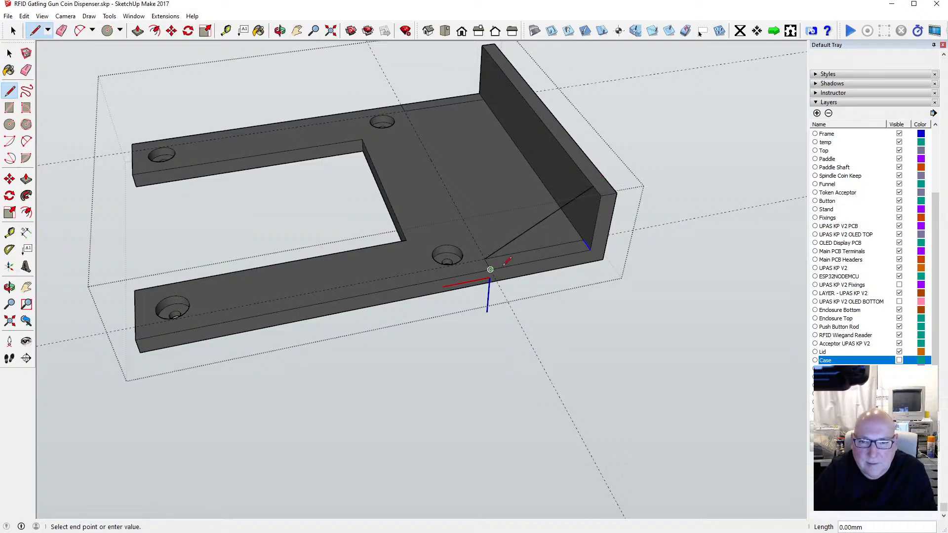
{"action": "left_click", "coordinate": [601, 196]}
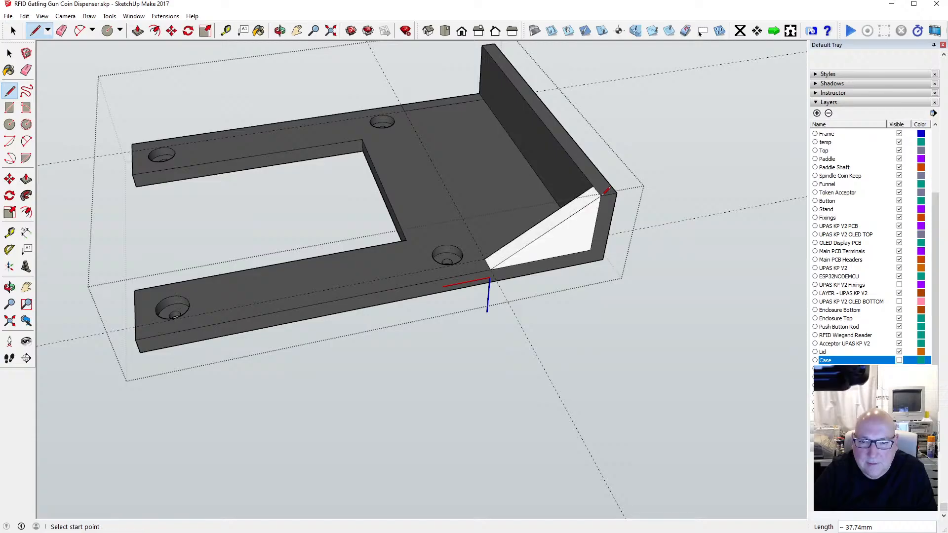
Step: Draw two matching sloping lines from the cross guide to the wall's top edge on the plate's opposite side, forming the second support's slope
{"action": "left_click", "coordinate": [401, 105]}
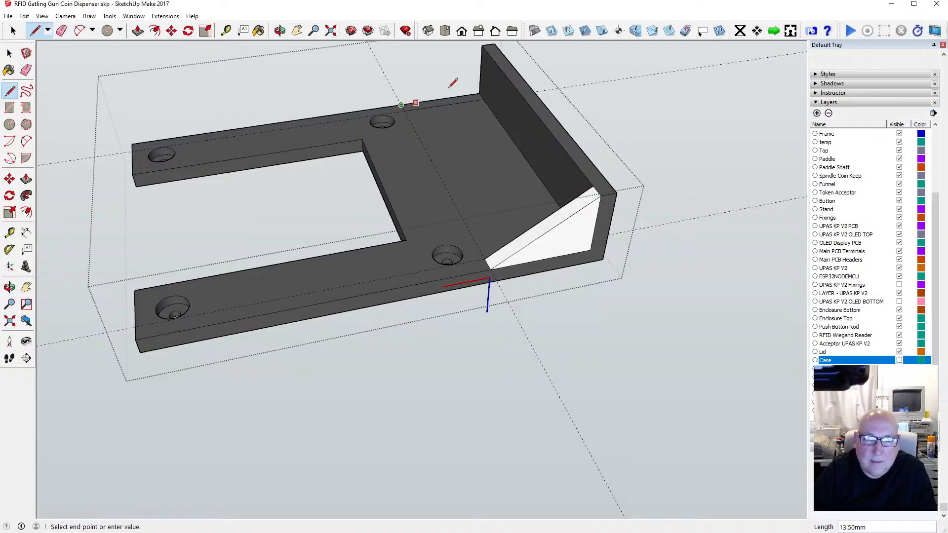
{"action": "left_click", "coordinate": [482, 44]}
{"action": "left_click", "coordinate": [405, 110]}
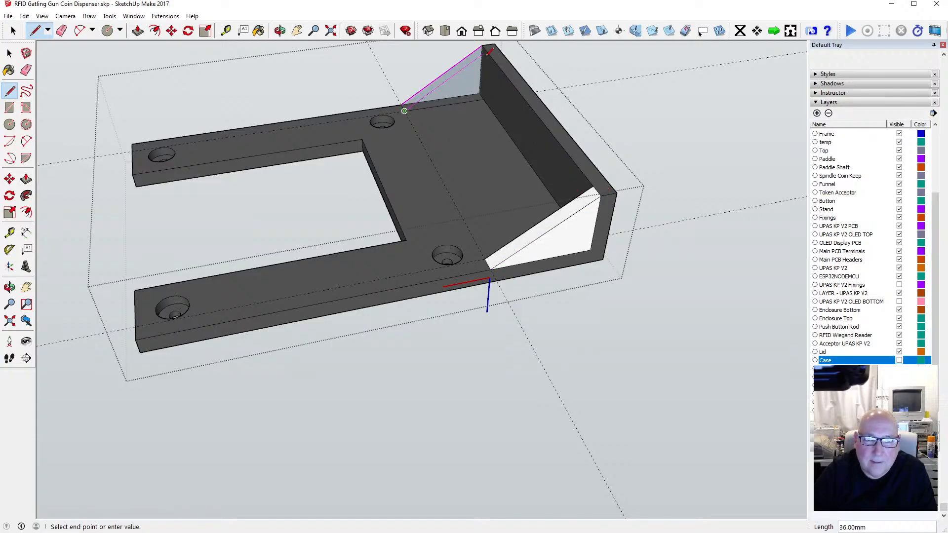
{"action": "scroll", "coordinate": [486, 48], "scroll_direction": "up", "scroll_amount": 3}
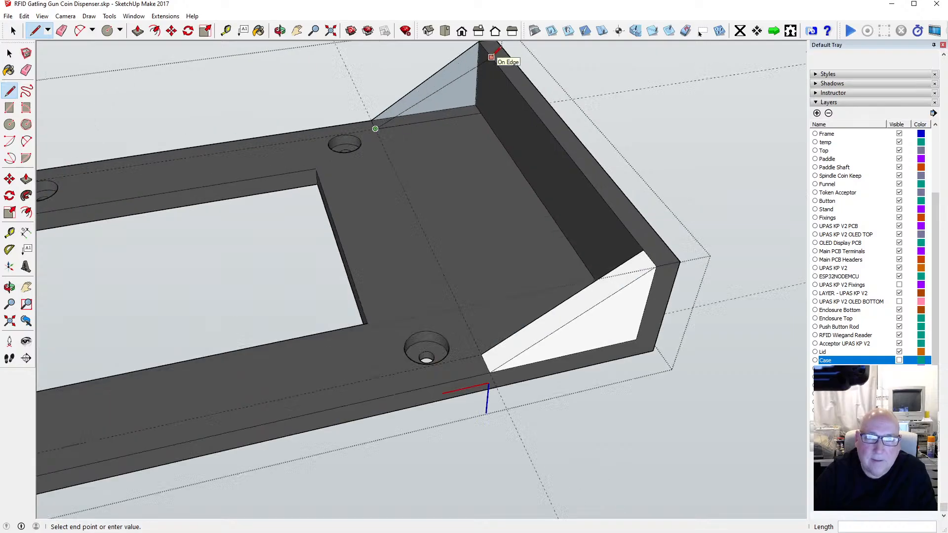
{"action": "scroll", "coordinate": [472, 145], "scroll_direction": "down", "scroll_amount": 3}
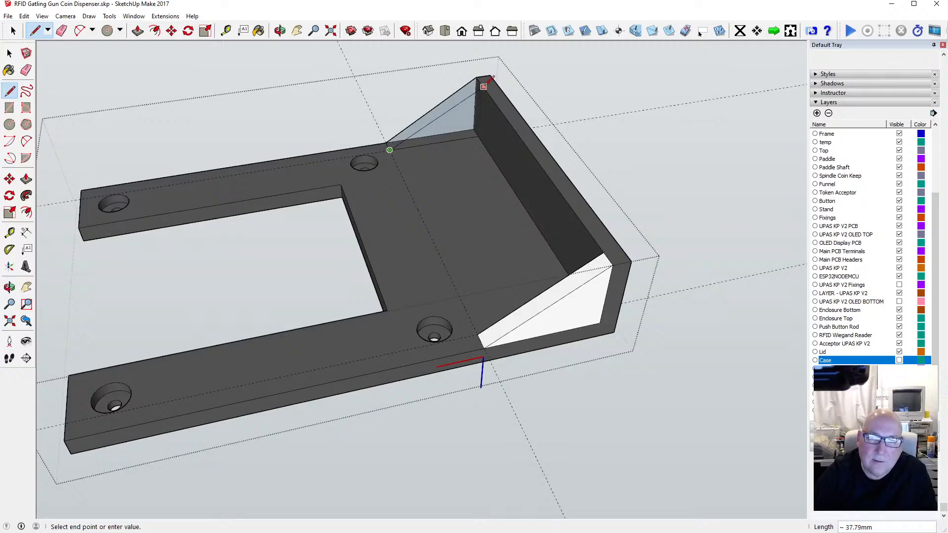
{"action": "scroll", "coordinate": [484, 129], "scroll_direction": "up", "scroll_amount": 3}
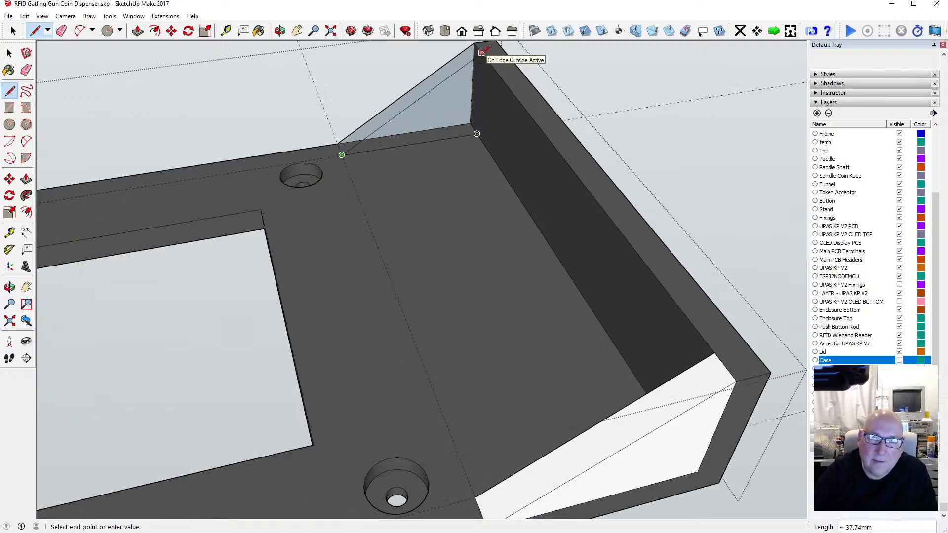
{"action": "left_click", "coordinate": [482, 51]}
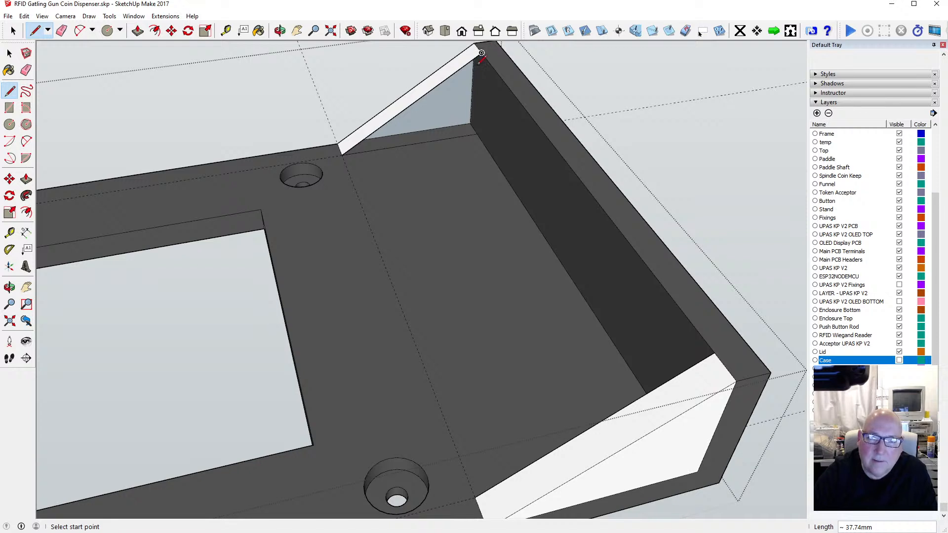
Step: Draw a 20 mm vertical line on the wall at each support's inner corner to close both triangular inner faces
{"action": "left_click", "coordinate": [477, 134]}
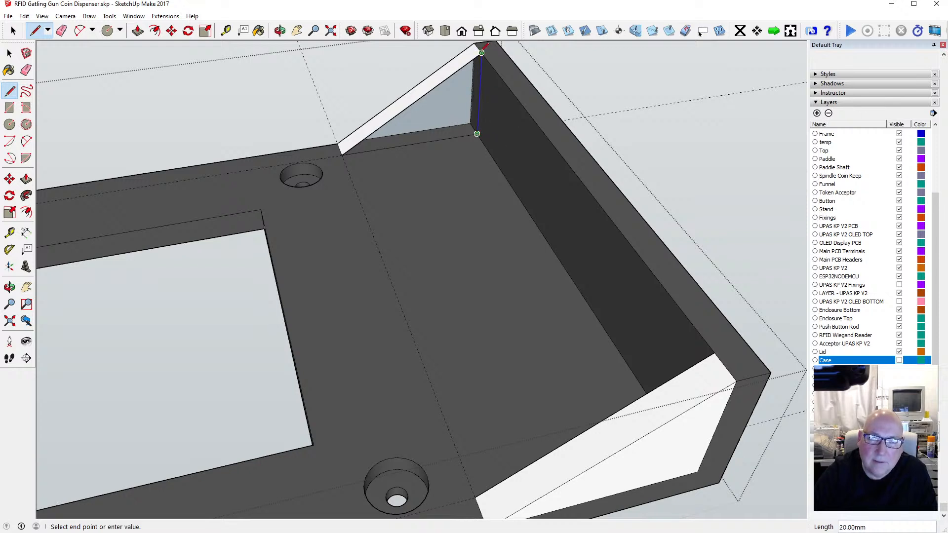
{"action": "left_click", "coordinate": [482, 48]}
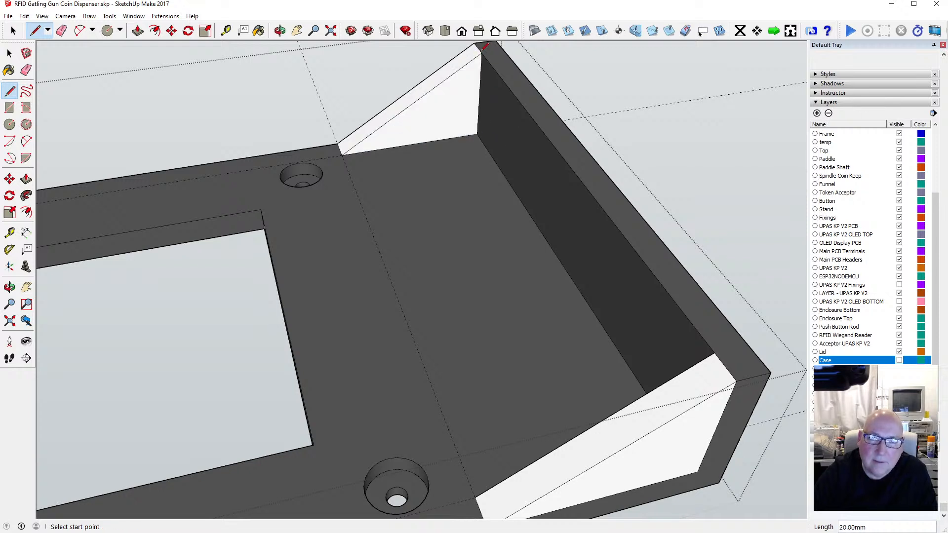
{"action": "left_click", "coordinate": [280, 31]}
{"action": "scroll", "coordinate": [407, 221], "scroll_direction": "down", "scroll_amount": 5}
{"action": "left_click_drag", "start_coordinate": [384, 236], "coordinate": [688, 218]}
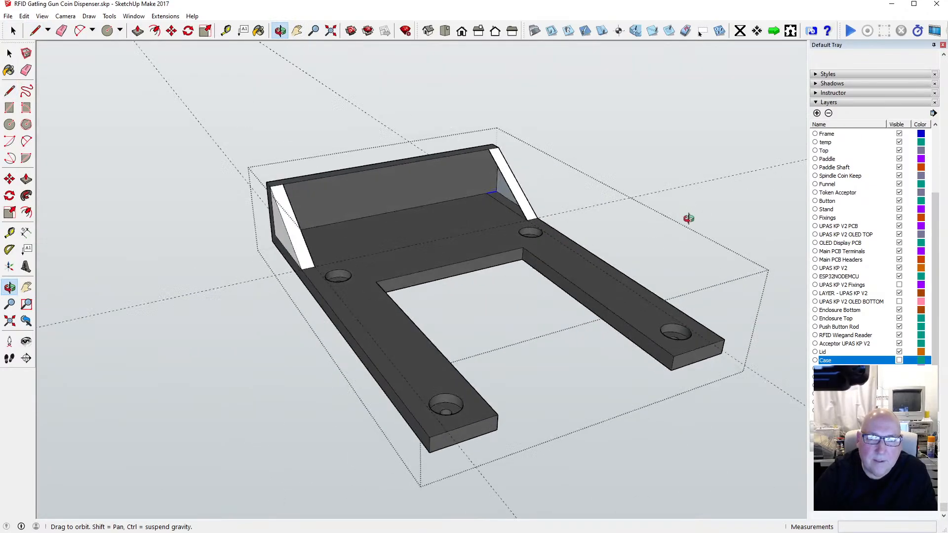
{"action": "left_click", "coordinate": [10, 90]}
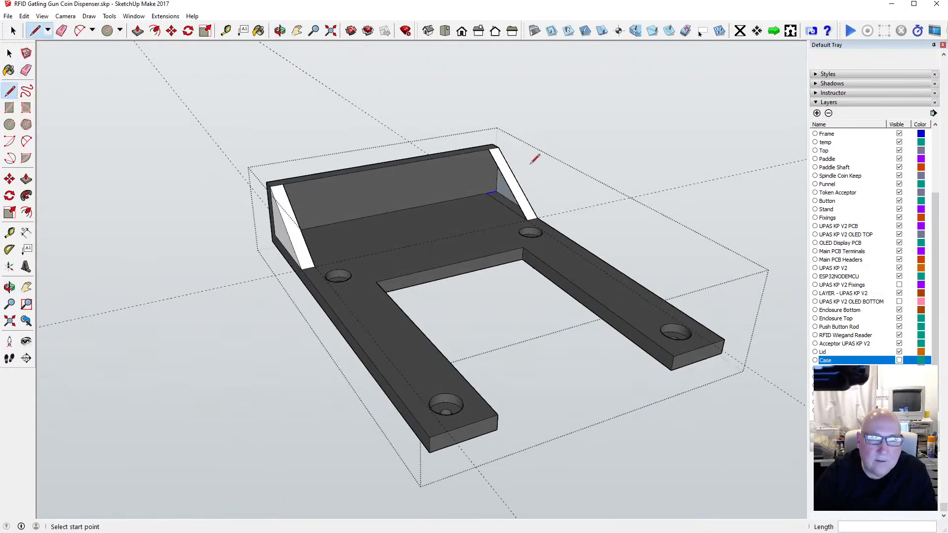
{"action": "left_click", "coordinate": [488, 149]}
{"action": "key", "text": "Escape"}
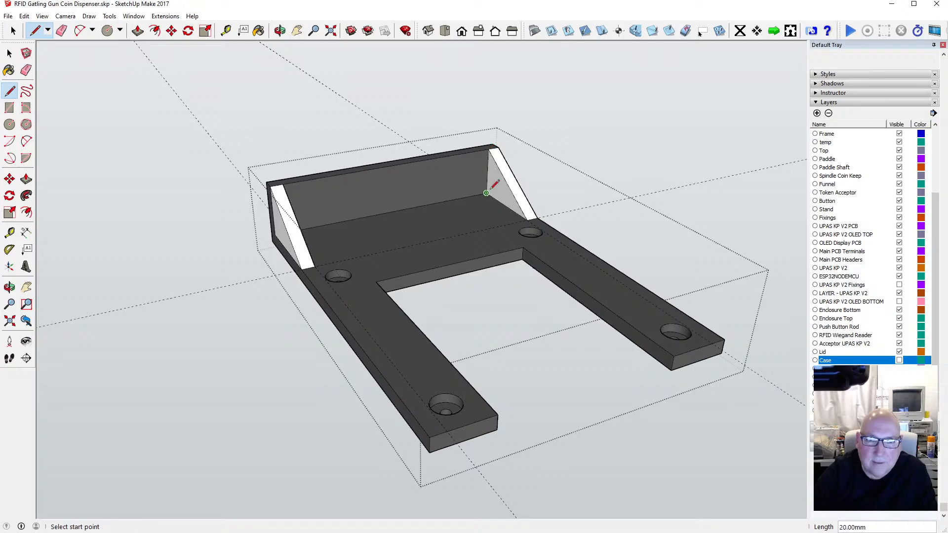
Step: Delete the vertical and horizontal dividing edges on the outer face of the support opposite the origin axes
{"action": "left_click", "coordinate": [280, 31]}
{"action": "left_click_drag", "start_coordinate": [385, 195], "coordinate": [70, 73]}
{"action": "key", "text": "space"}
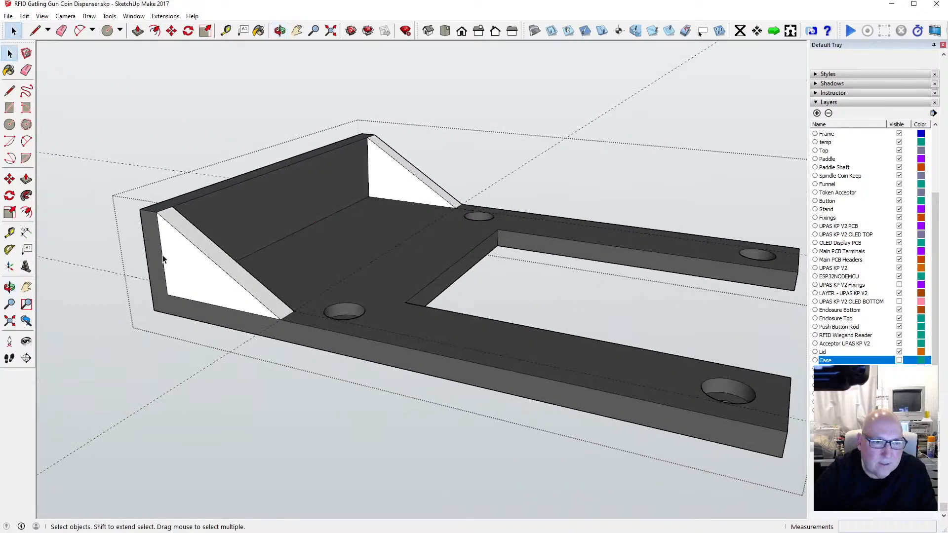
{"action": "key", "text": "Delete"}
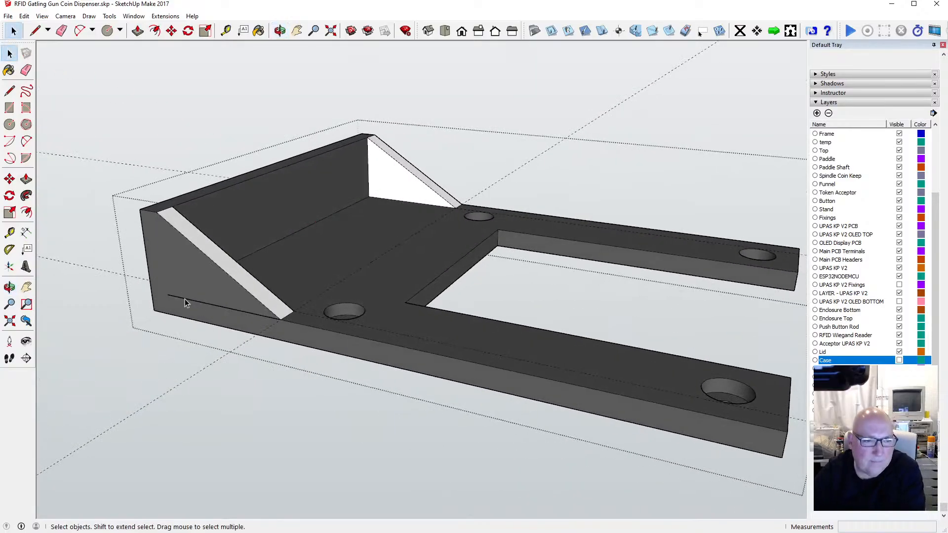
{"action": "left_click", "coordinate": [185, 299]}
{"action": "key", "text": "Delete"}
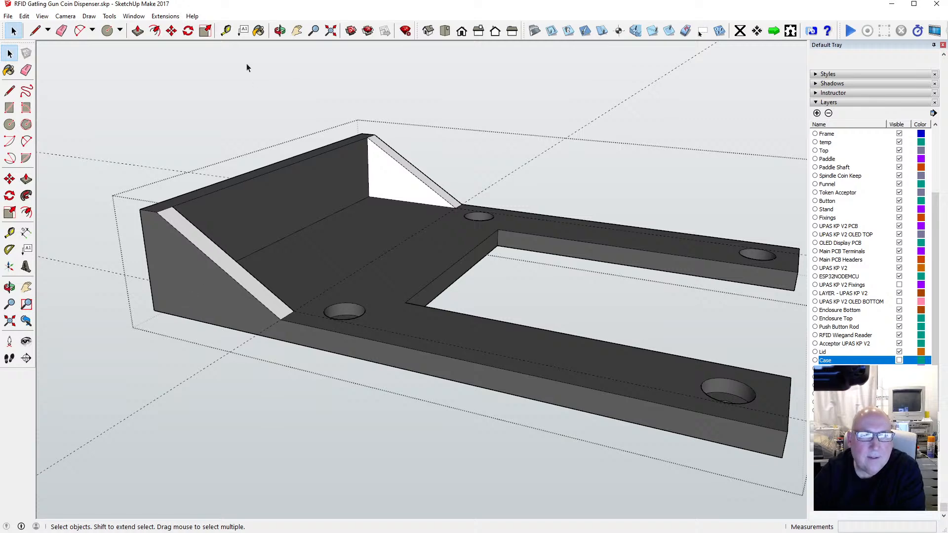
Step: Delete the dividing edges on the outer face of the support beside the origin axes, and remove the construction guide lines
{"action": "left_click", "coordinate": [280, 31]}
{"action": "left_click_drag", "start_coordinate": [419, 158], "coordinate": [276, 201]}
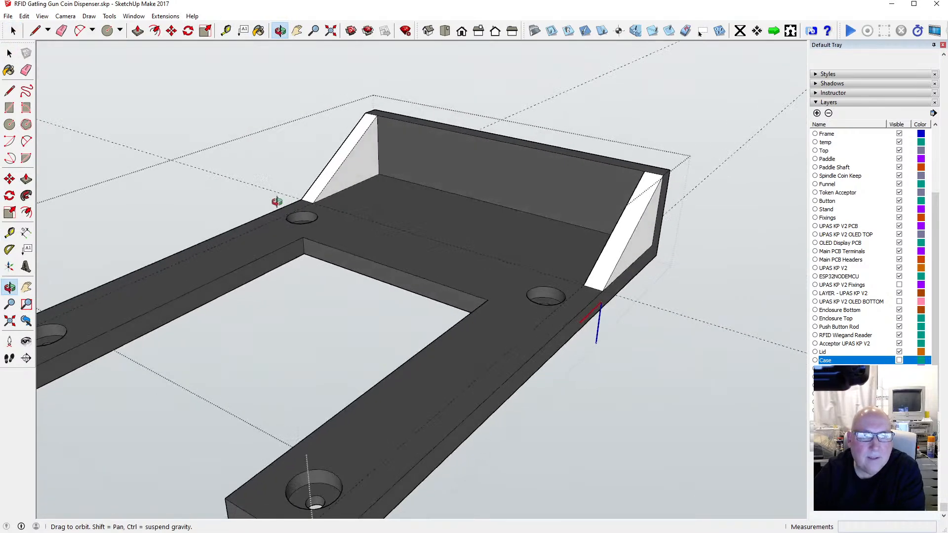
{"action": "left_click", "coordinate": [10, 53]}
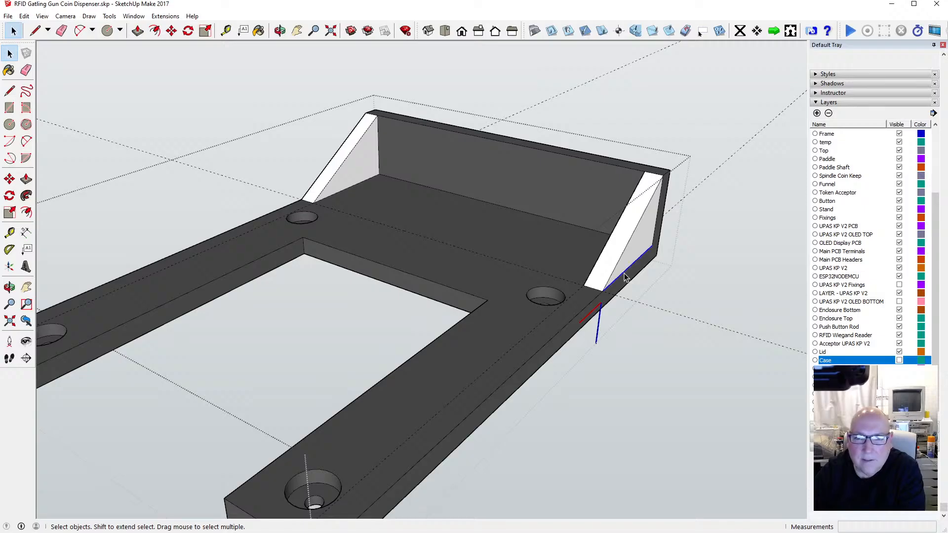
{"action": "key", "text": "Delete"}
{"action": "left_click", "coordinate": [655, 233]}
{"action": "key", "text": "Delete"}
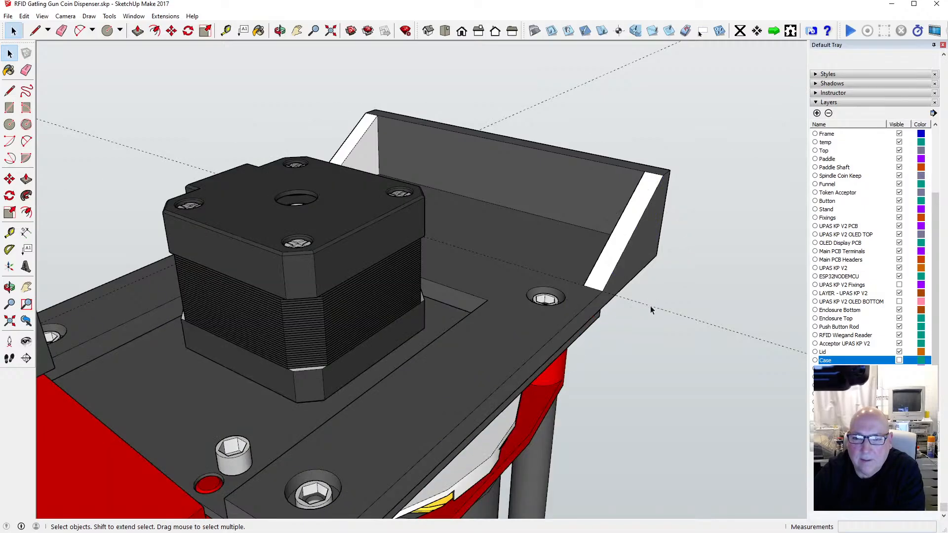
{"action": "left_click", "coordinate": [615, 298]}
{"action": "key", "text": "Delete"}
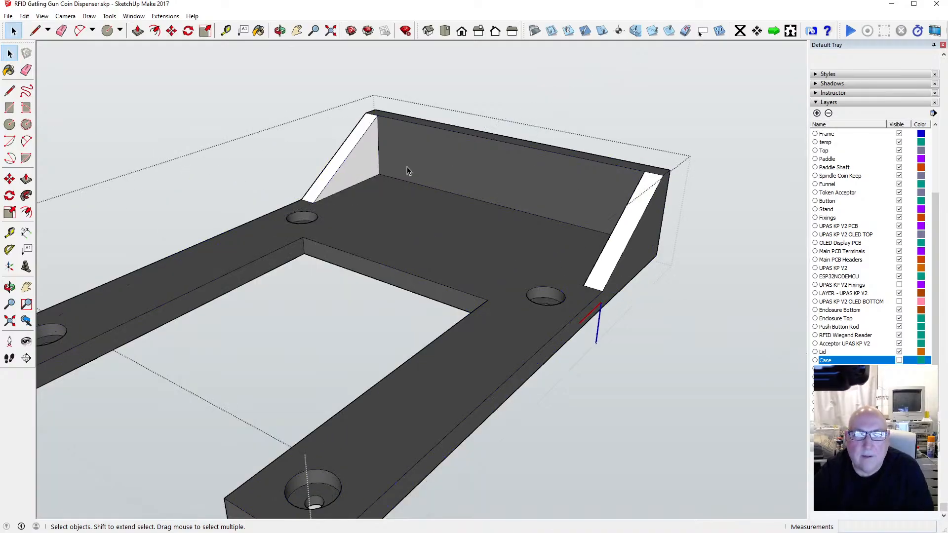
Step: Paint the white sloped faces of both supports and the exposed triangular inner face with a dark greenish grey material
{"action": "left_click", "coordinate": [259, 31]}
{"action": "scroll", "coordinate": [864, 340], "scroll_direction": "up", "scroll_amount": 2}
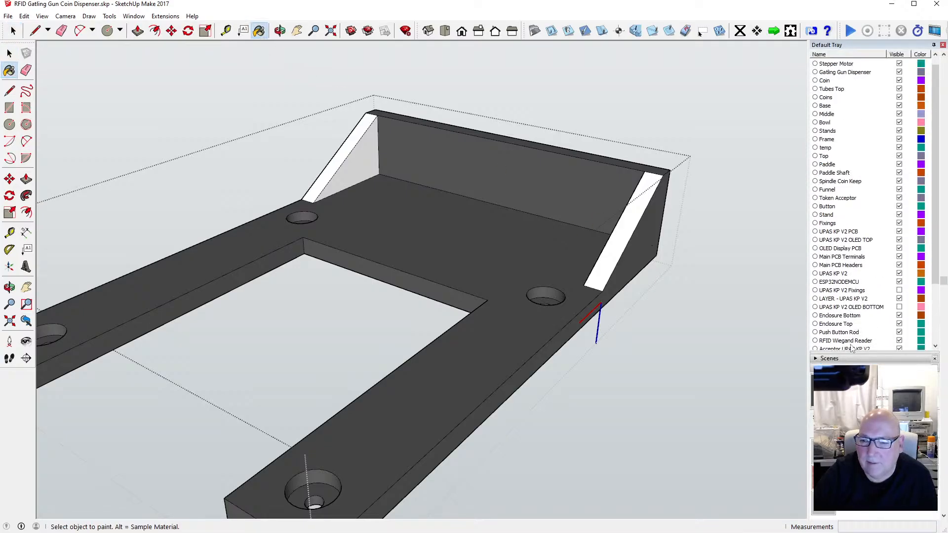
{"action": "left_click", "coordinate": [621, 231]}
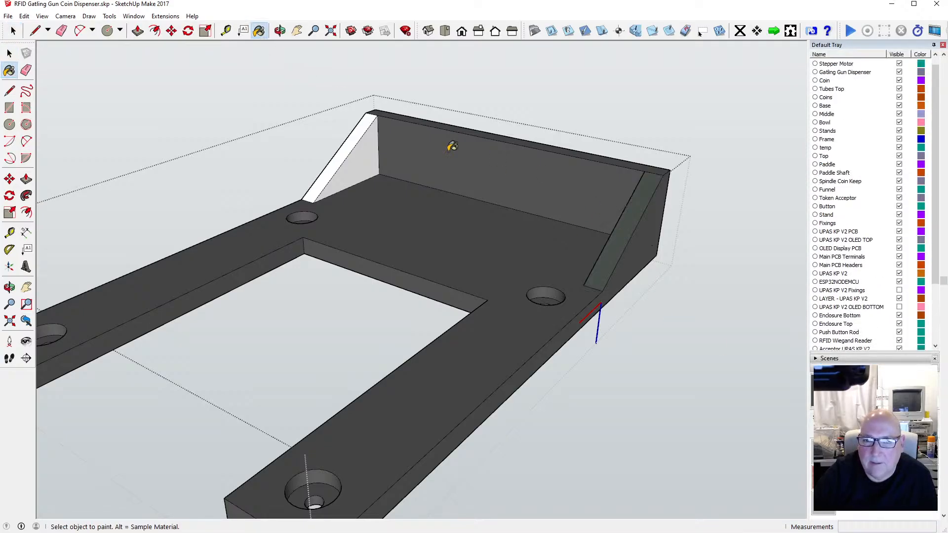
{"action": "left_click", "coordinate": [367, 141]}
{"action": "left_click", "coordinate": [358, 132]}
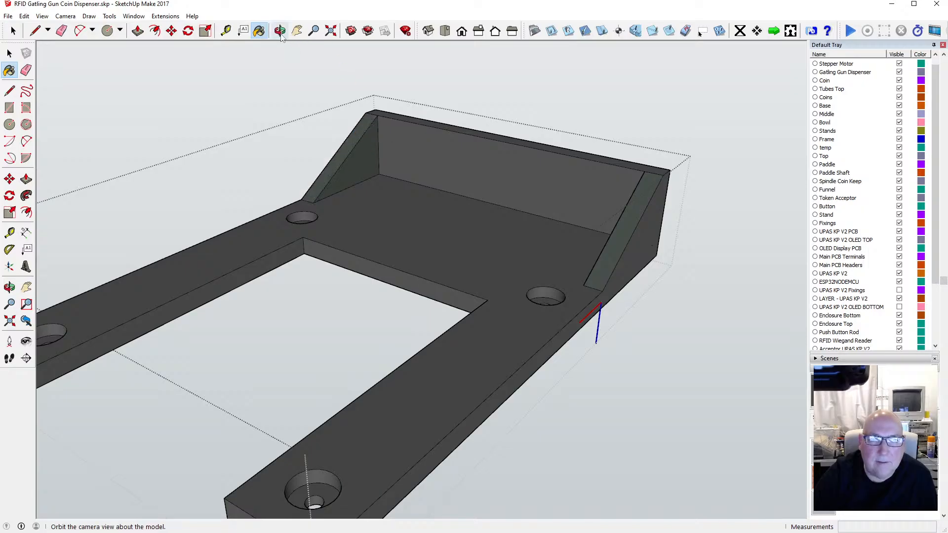
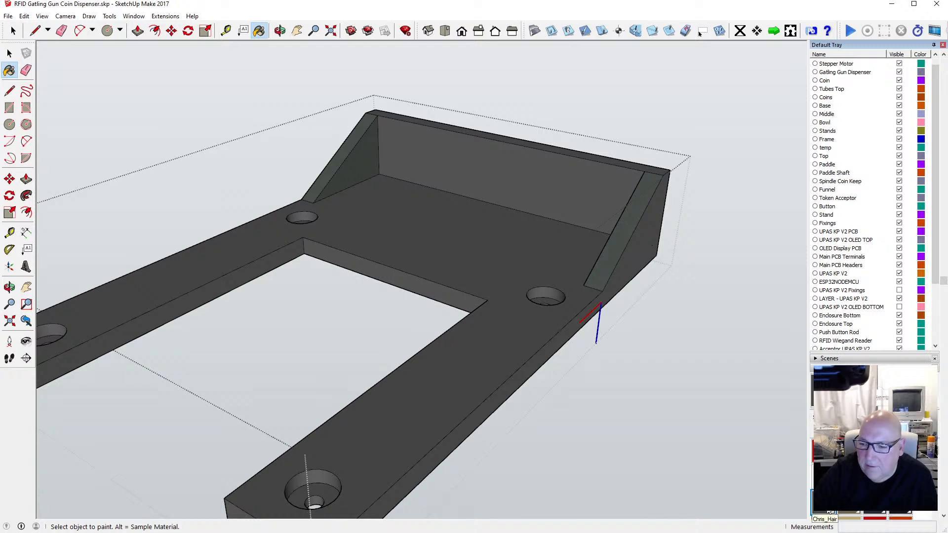
Step: Try brownish grey and greenish grey materials on a support's sloped face and the plate's top face, undoing the top-face paint
{"action": "scroll", "coordinate": [835, 512], "scroll_direction": "down", "scroll_amount": 2}
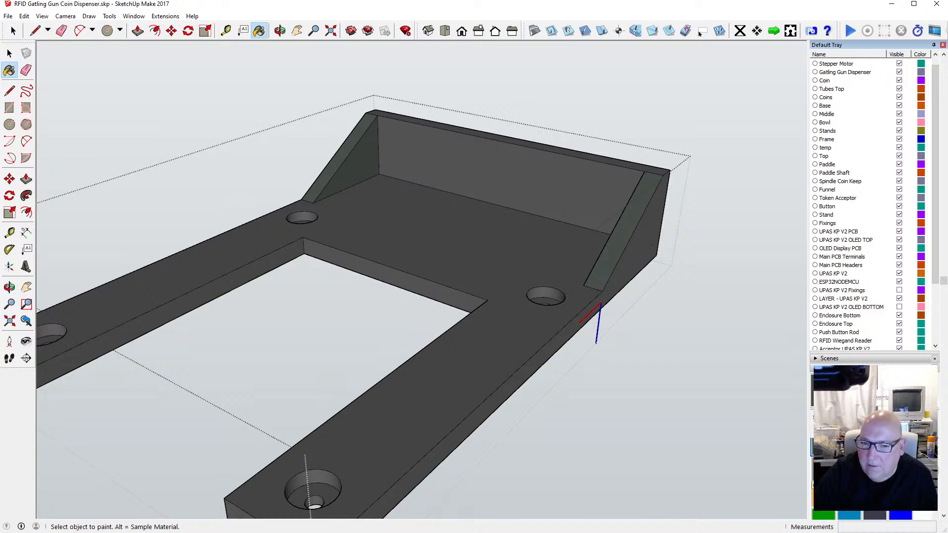
{"action": "left_click", "coordinate": [609, 254]}
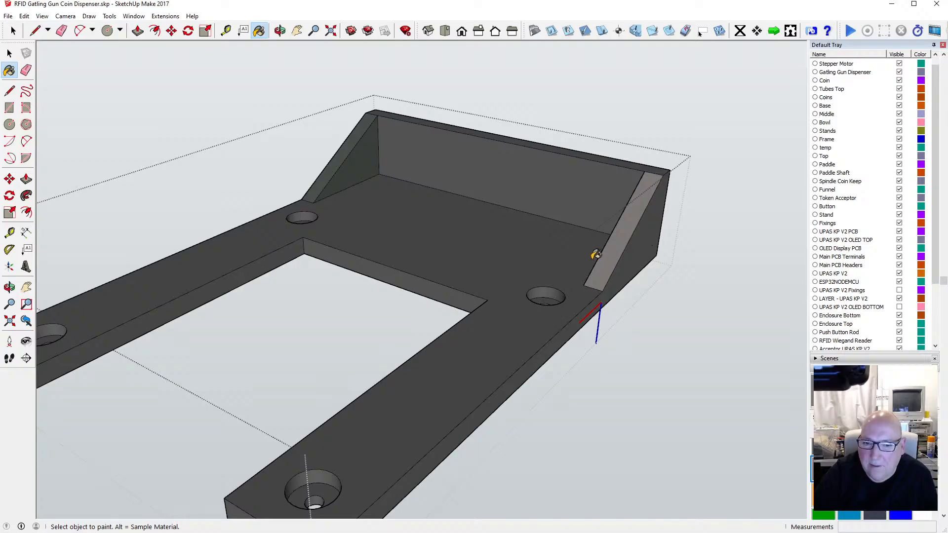
{"action": "left_click", "coordinate": [580, 254]}
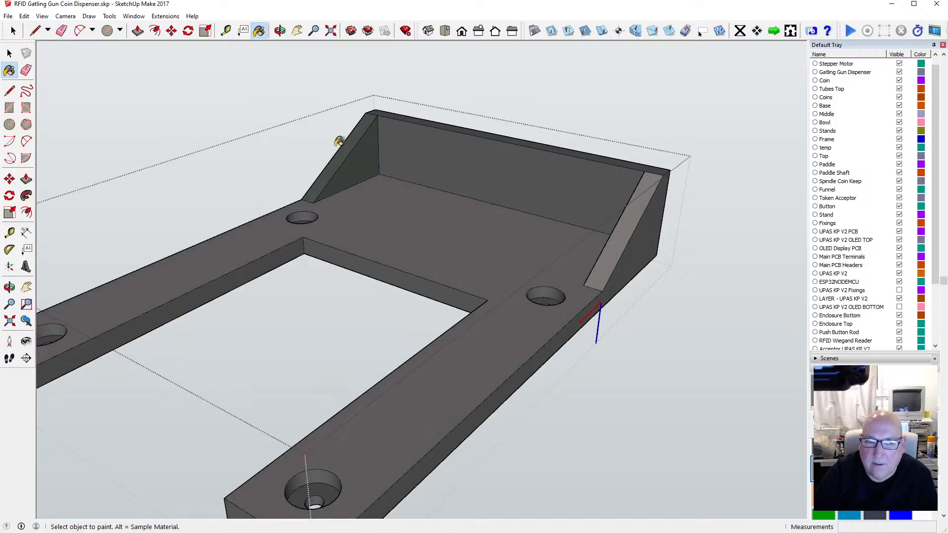
{"action": "left_click", "coordinate": [23, 16]}
{"action": "left_click", "coordinate": [46, 25]}
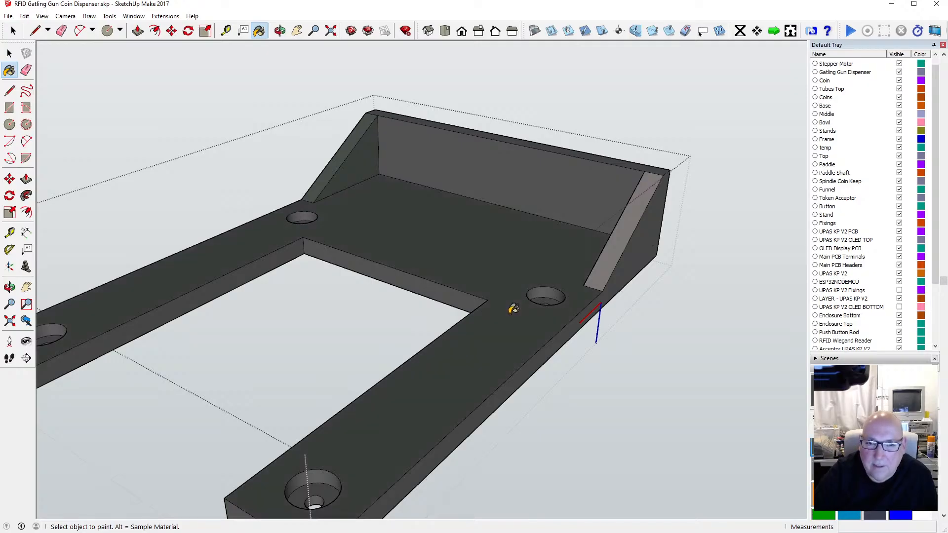
{"action": "left_click", "coordinate": [24, 15]}
{"action": "left_click", "coordinate": [37, 29]}
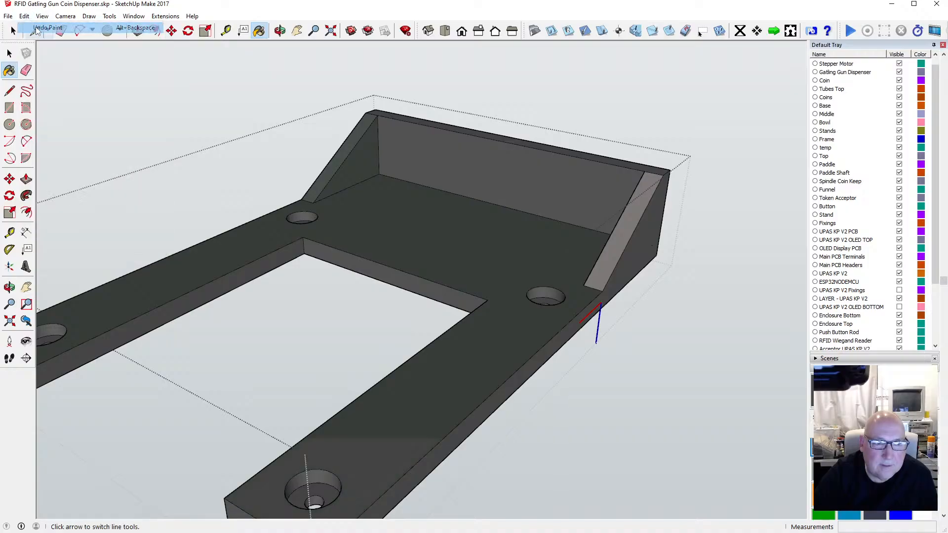
Step: Try the Chris_Pants material on the plate's top face and undo that paint
{"action": "scroll", "coordinate": [868, 422], "scroll_direction": "up", "scroll_amount": 2}
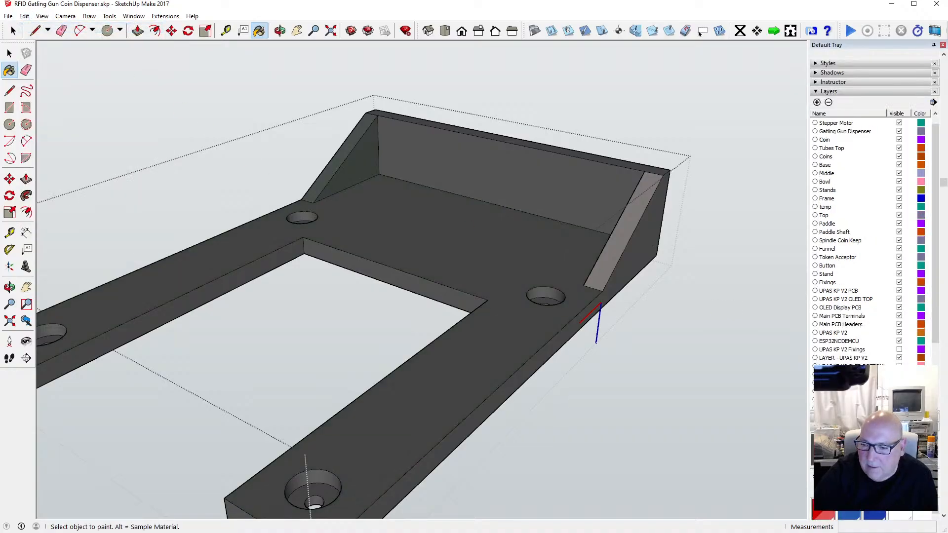
{"action": "scroll", "coordinate": [823, 245], "scroll_direction": "down", "scroll_amount": 8}
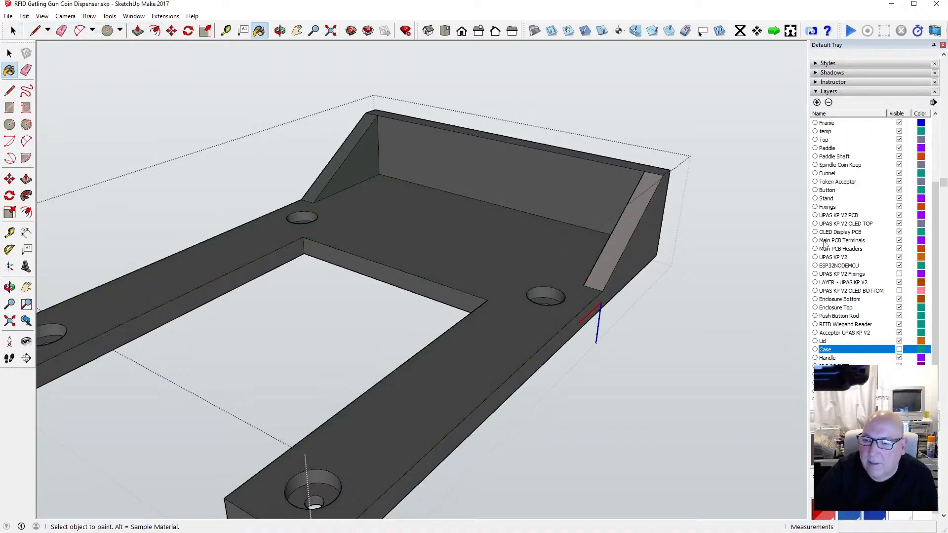
{"action": "scroll", "coordinate": [865, 345], "scroll_direction": "down", "scroll_amount": 2}
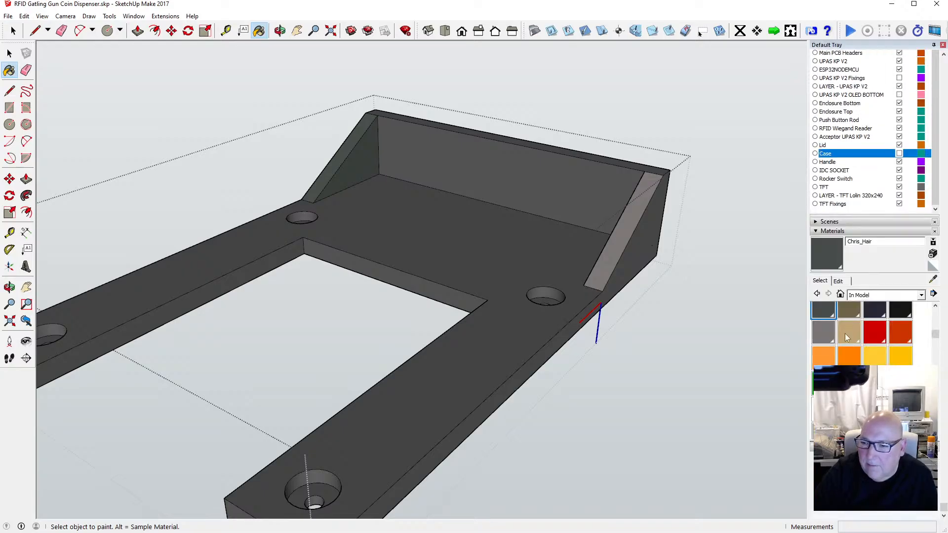
{"action": "scroll", "coordinate": [845, 334], "scroll_direction": "up", "scroll_amount": 2}
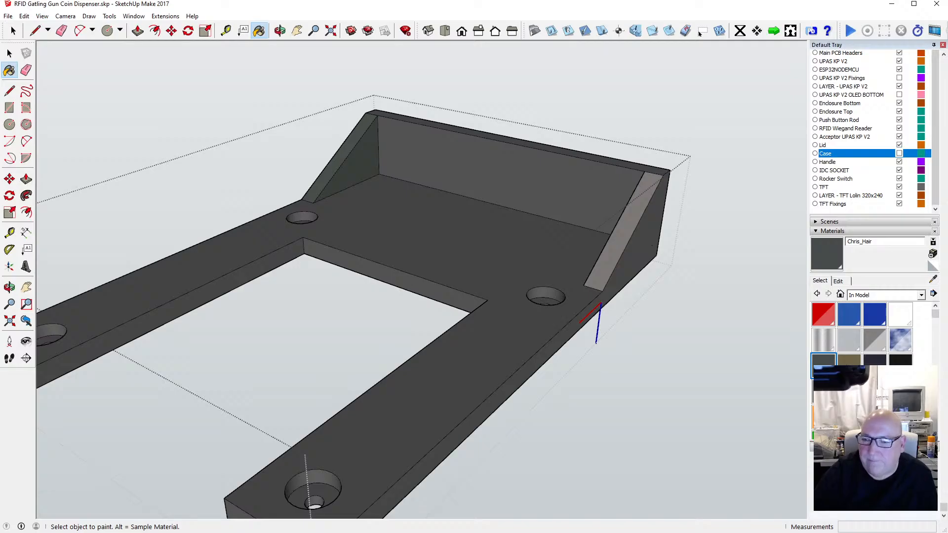
{"action": "left_click", "coordinate": [849, 360]}
{"action": "left_click", "coordinate": [556, 254]}
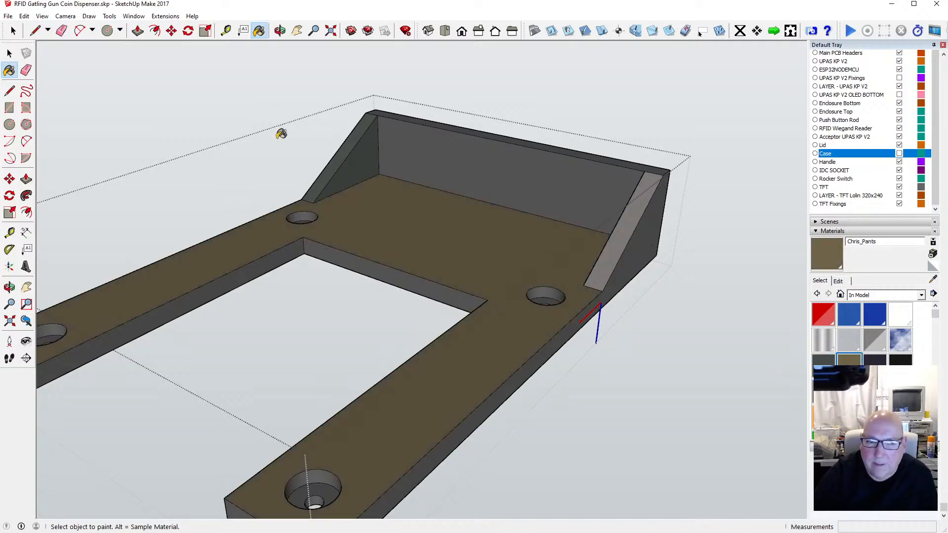
{"action": "left_click", "coordinate": [24, 16]}
{"action": "left_click", "coordinate": [37, 25]}
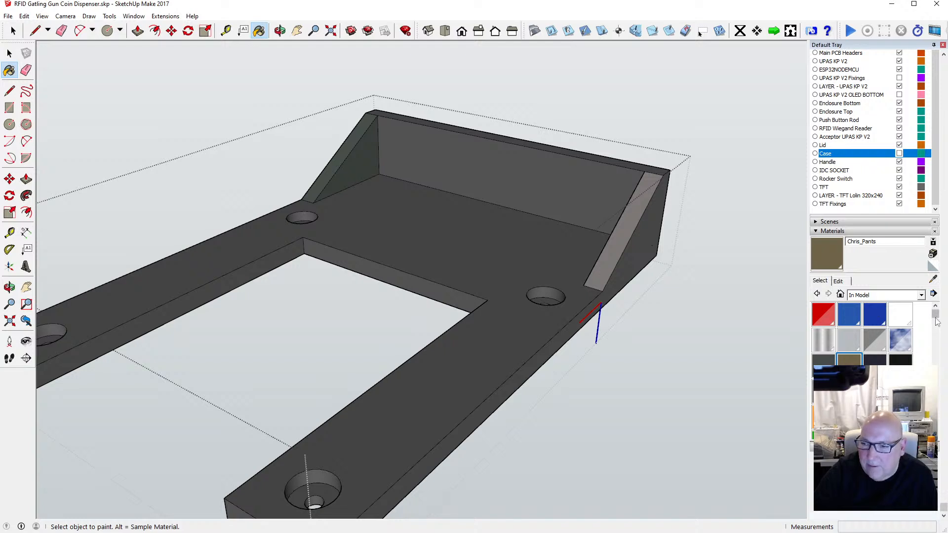
Step: Paint the sloped faces and inner triangular faces of both supports with the Color M06 material
{"action": "left_click_drag", "start_coordinate": [936, 318], "coordinate": [936, 365]}
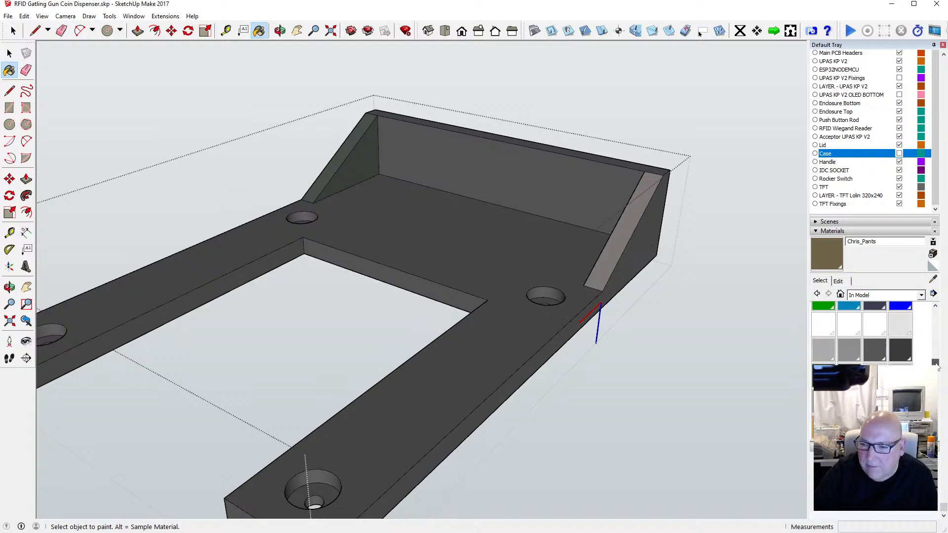
{"action": "left_click", "coordinate": [875, 347]}
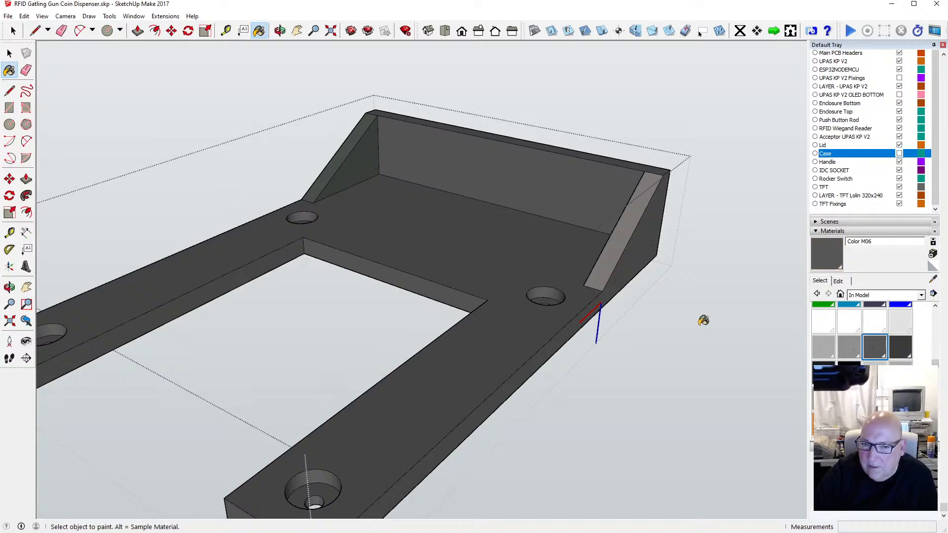
{"action": "left_click", "coordinate": [607, 269]}
{"action": "left_click", "coordinate": [361, 149]}
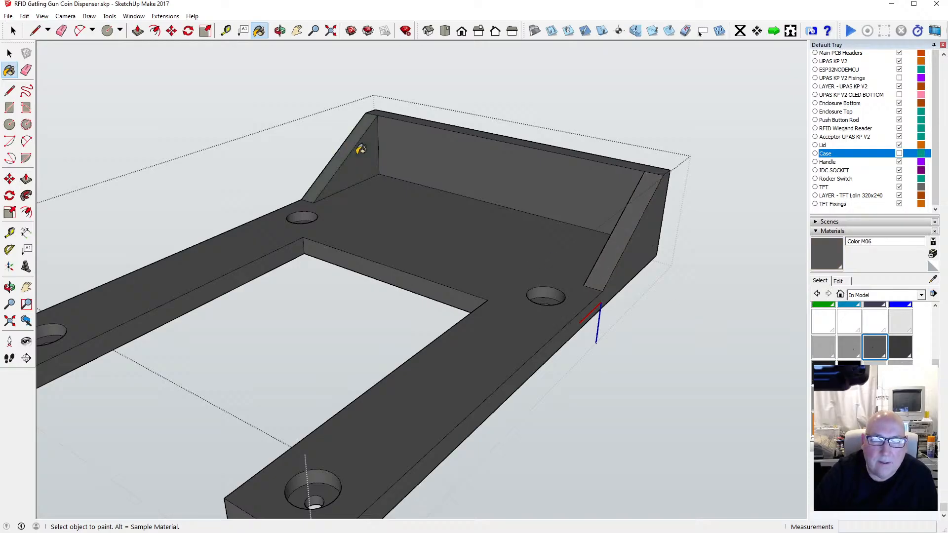
{"action": "middle_click_drag", "start_coordinate": [340, 104], "coordinate": [582, 185]}
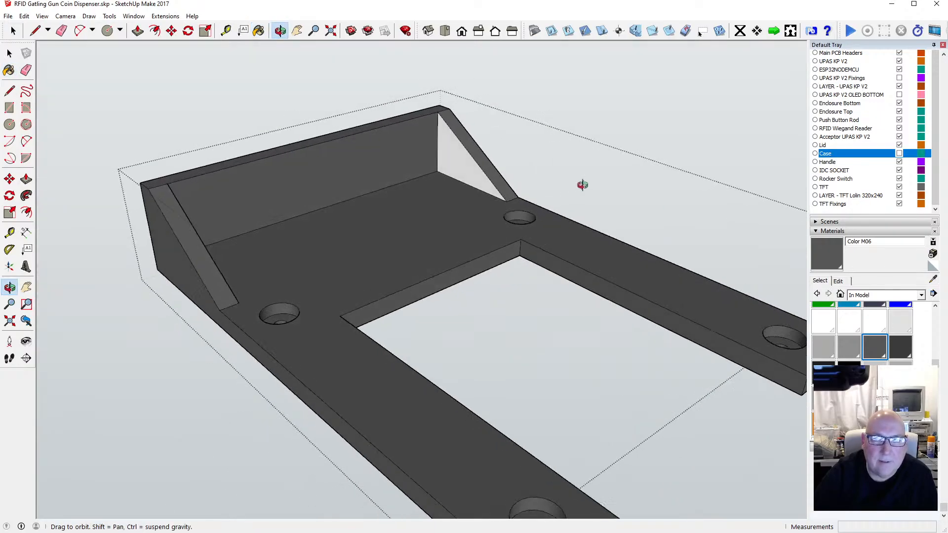
{"action": "left_click", "coordinate": [259, 30]}
{"action": "left_click", "coordinate": [455, 140]}
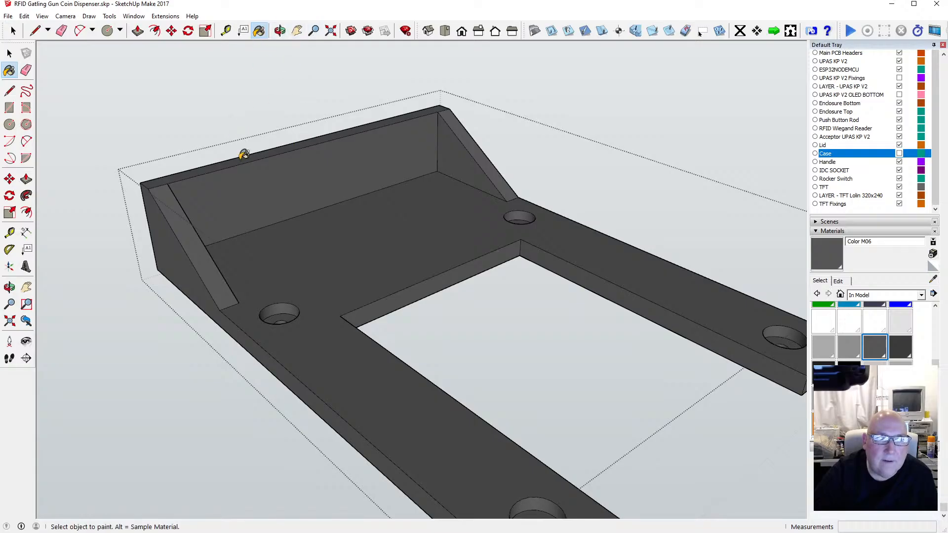
Step: Apply Soften/Smooth Edges to the whole support plate and clear the selection
{"action": "key", "text": "space"}
{"action": "scroll", "coordinate": [256, 208], "scroll_direction": "down", "scroll_amount": 3}
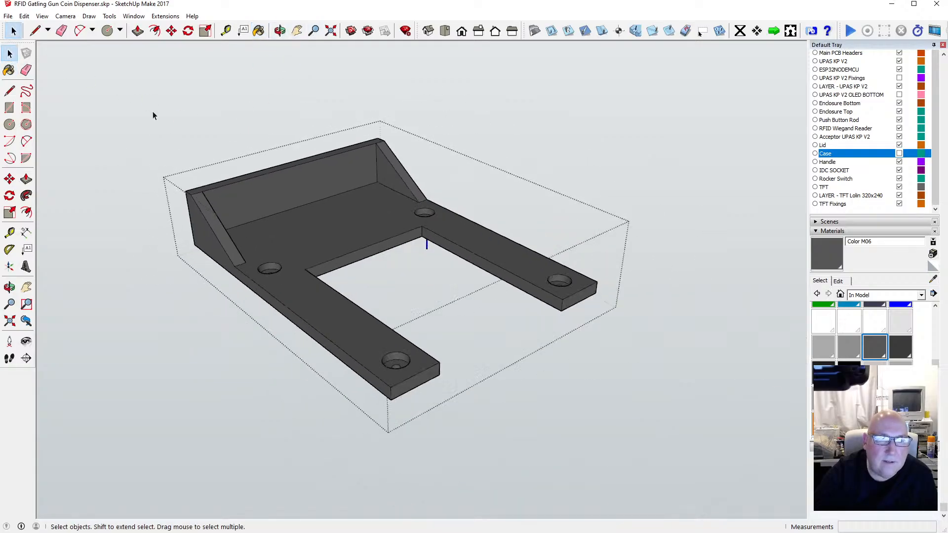
{"action": "left_click_drag", "start_coordinate": [152, 116], "coordinate": [634, 428]}
{"action": "right_click", "coordinate": [347, 330]}
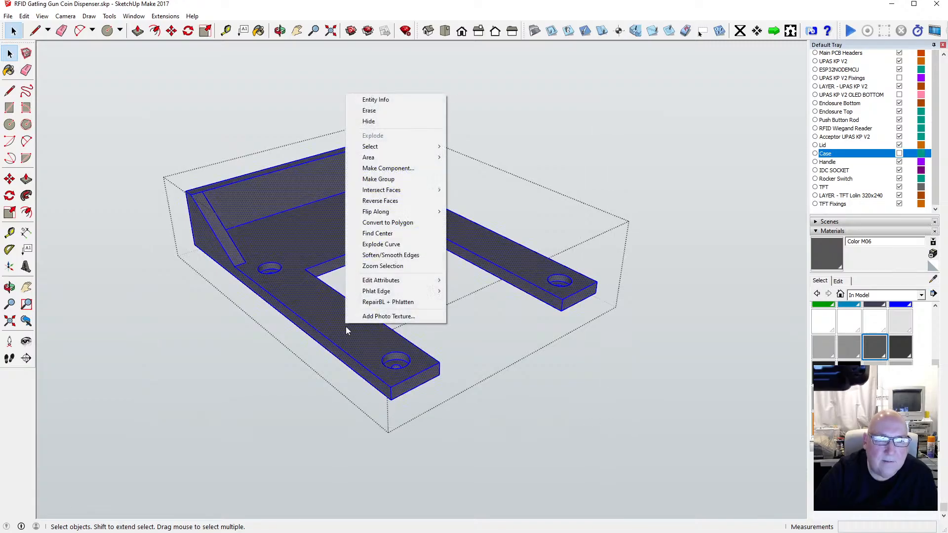
{"action": "left_click", "coordinate": [378, 265]}
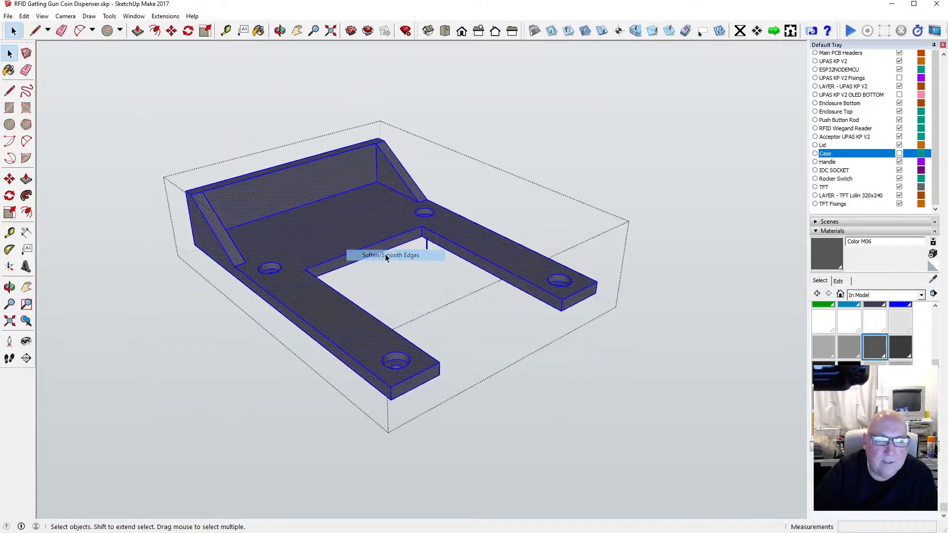
{"action": "left_click", "coordinate": [424, 171]}
Step: Examine the support plate's holes, end wall and triangular supports from several angles
{"action": "left_click", "coordinate": [280, 30]}
{"action": "left_click_drag", "start_coordinate": [349, 110], "coordinate": [74, 169]}
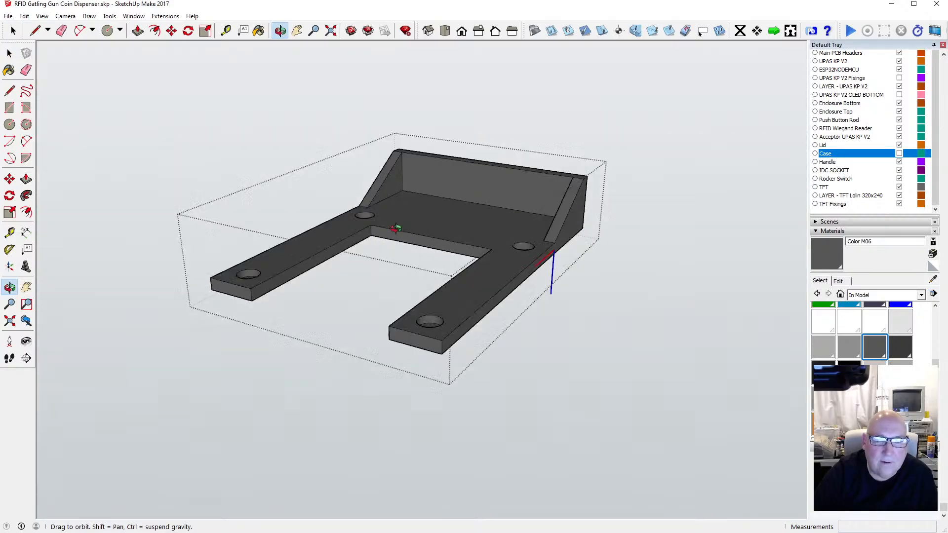
{"action": "left_click_drag", "start_coordinate": [396, 228], "coordinate": [447, 267]}
{"action": "scroll", "coordinate": [398, 226], "scroll_direction": "down", "scroll_amount": 2}
{"action": "scroll", "coordinate": [355, 159], "scroll_direction": "up", "scroll_amount": 5}
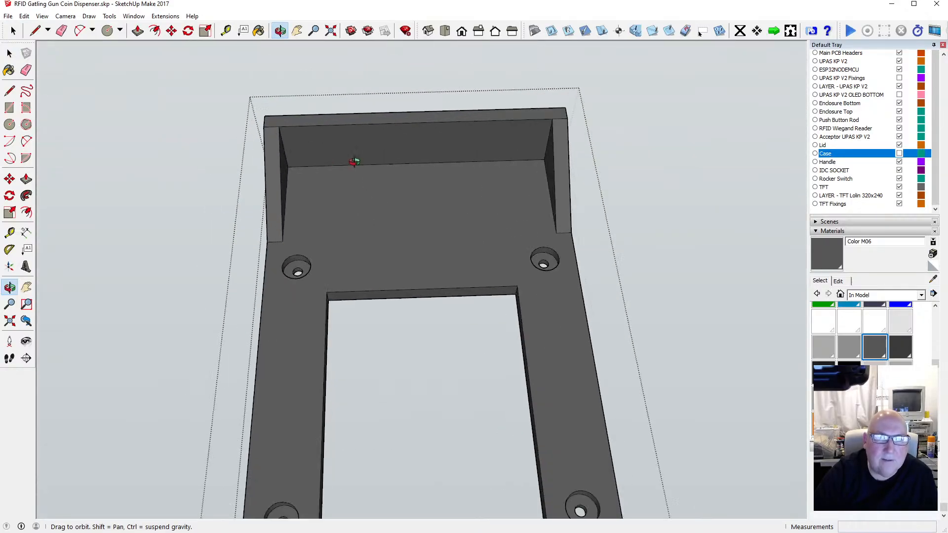
{"action": "left_click_drag", "start_coordinate": [356, 159], "coordinate": [336, 148]}
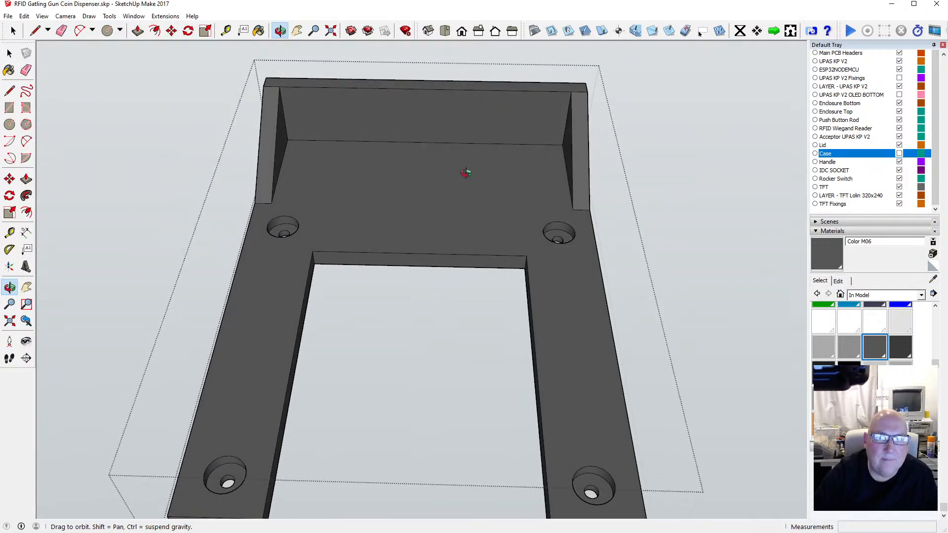
{"action": "left_click_drag", "start_coordinate": [469, 169], "coordinate": [393, 212]}
{"action": "scroll", "coordinate": [438, 175], "scroll_direction": "down", "scroll_amount": 2}
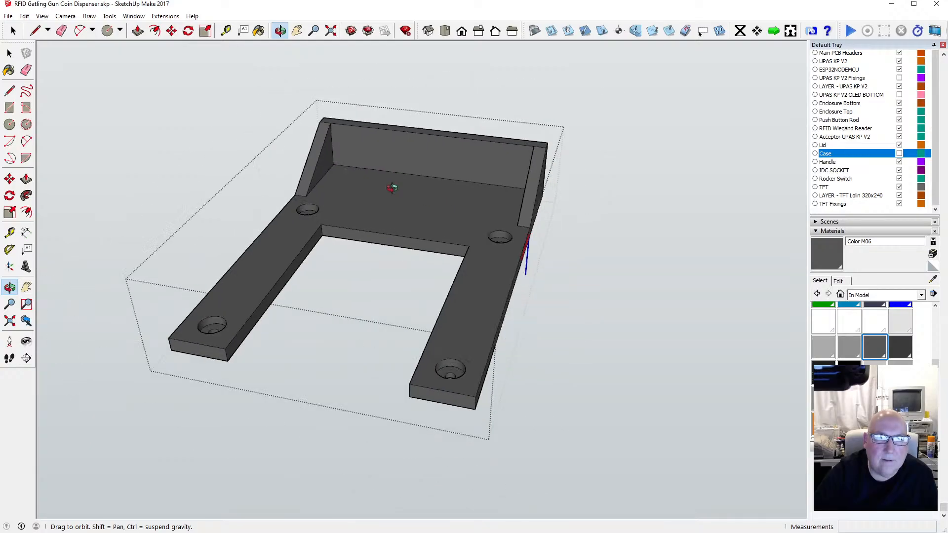
Step: Place two vertical guides on the end wall's inner face, each 10 mm in from the adjacent triangular support
{"action": "scroll", "coordinate": [356, 148], "scroll_direction": "up", "scroll_amount": 5}
{"action": "key", "text": "t"}
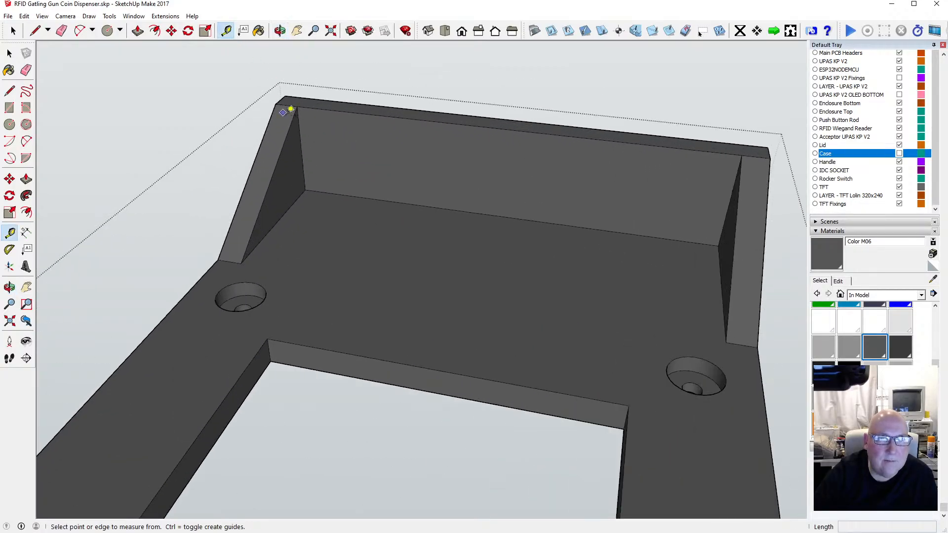
{"action": "left_click", "coordinate": [299, 130]}
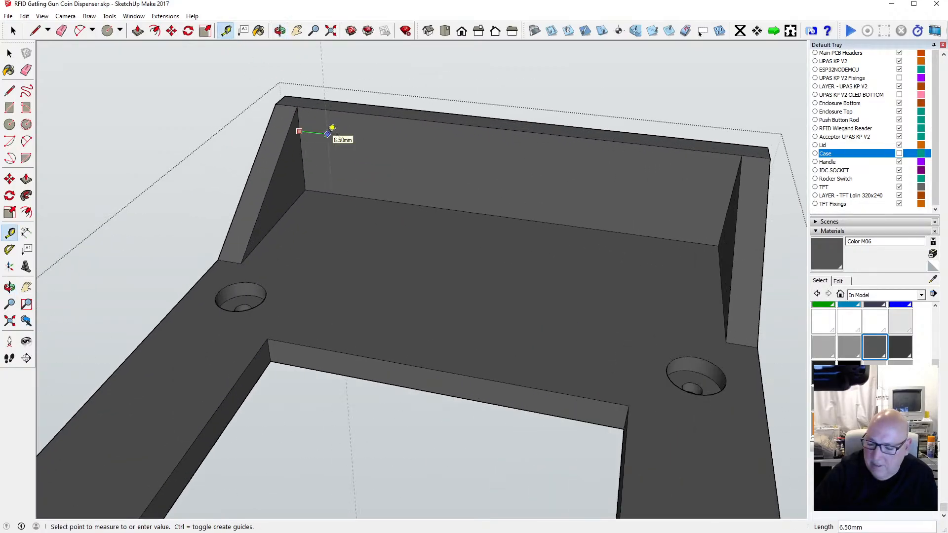
{"action": "left_click", "coordinate": [333, 129]}
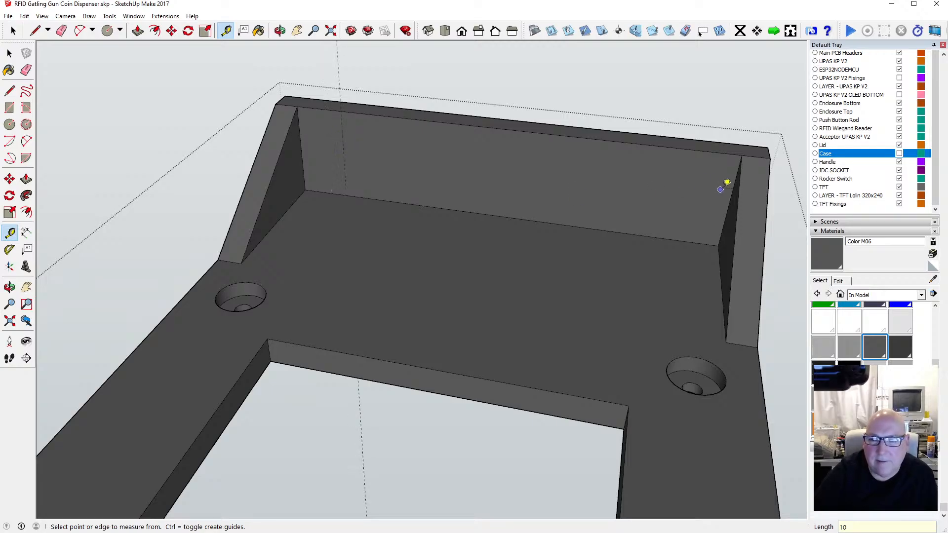
{"action": "left_click", "coordinate": [732, 192]}
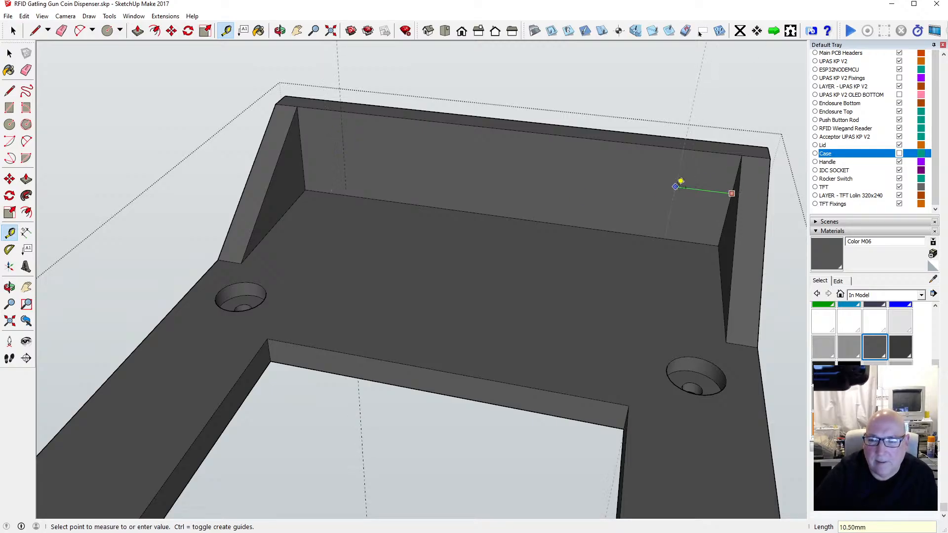
{"action": "type", "text": "10"}
{"action": "key", "text": "Return"}
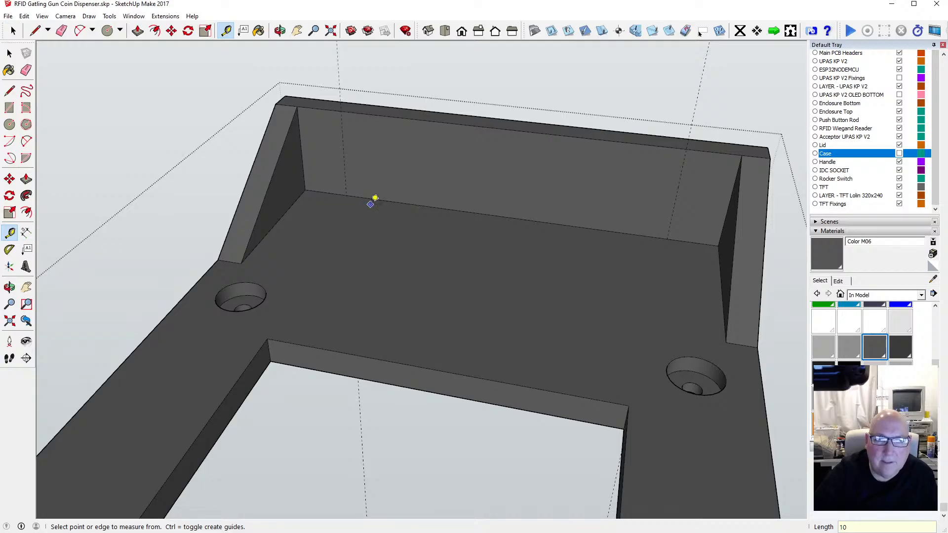
Step: Place a horizontal guide on the end wall's inner face 10 mm below its upper edge
{"action": "left_click", "coordinate": [377, 192]}
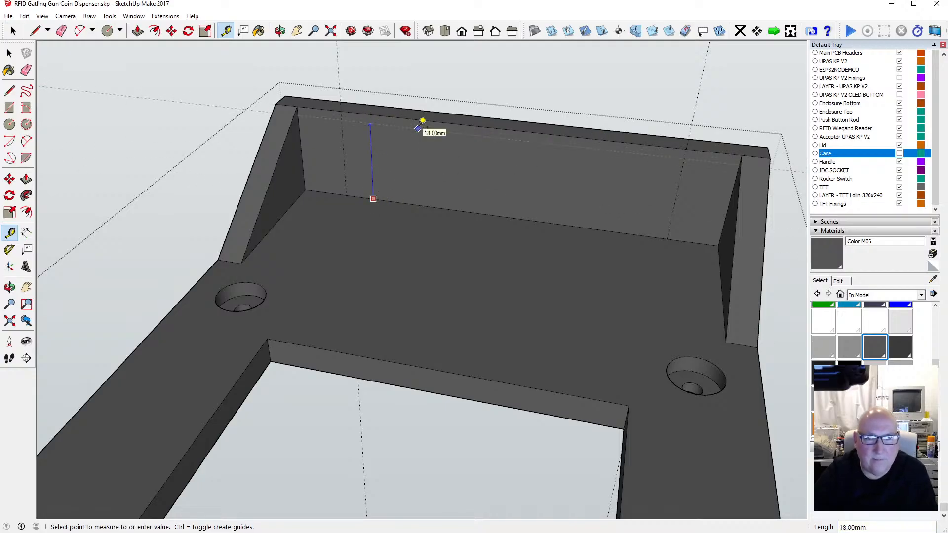
{"action": "left_click", "coordinate": [413, 114]}
{"action": "left_click", "coordinate": [415, 113]}
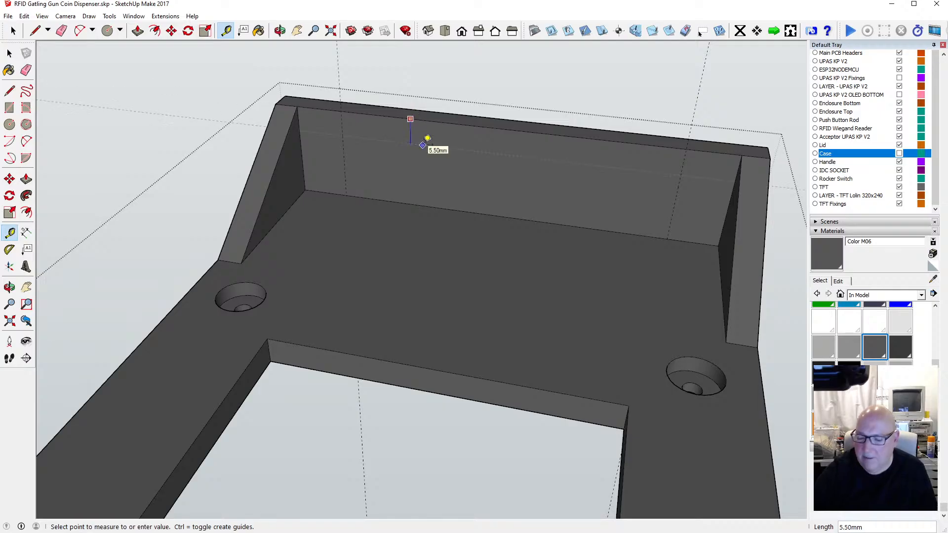
{"action": "type", "text": "10"}
{"action": "key", "text": "Return"}
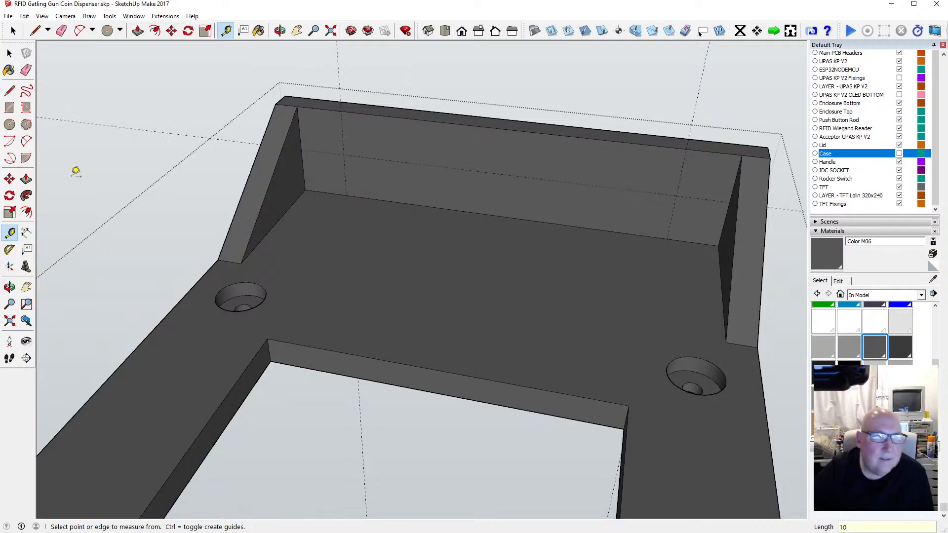
{"action": "left_click", "coordinate": [10, 124]}
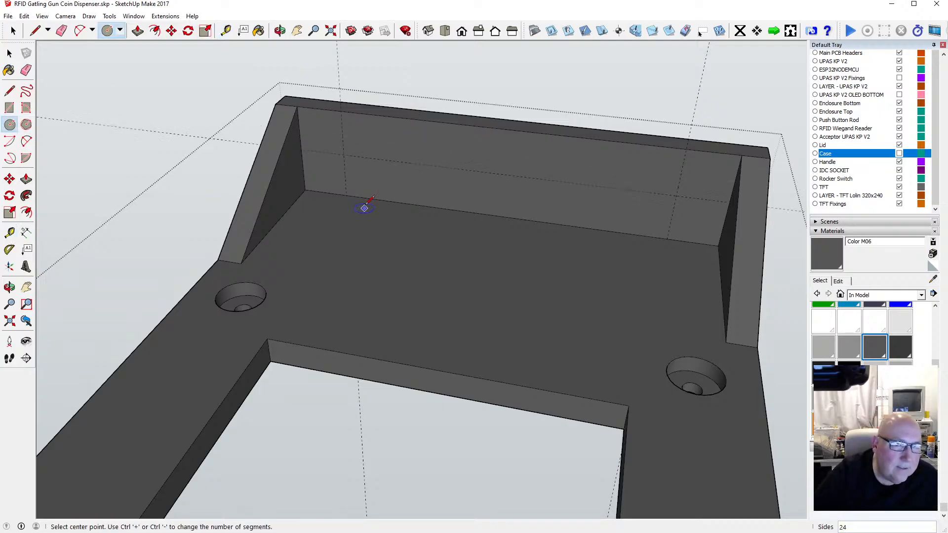
{"action": "left_click", "coordinate": [345, 154]}
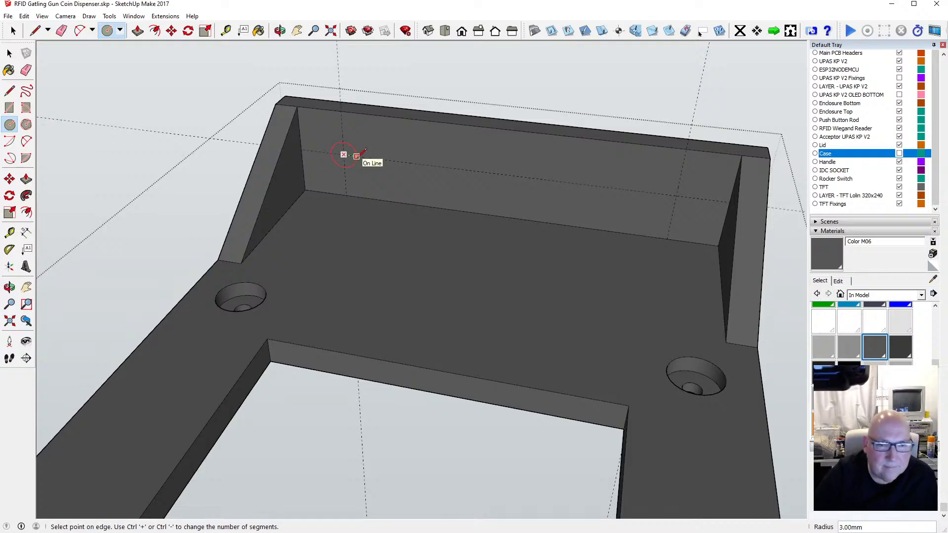
{"action": "left_click", "coordinate": [356, 156]}
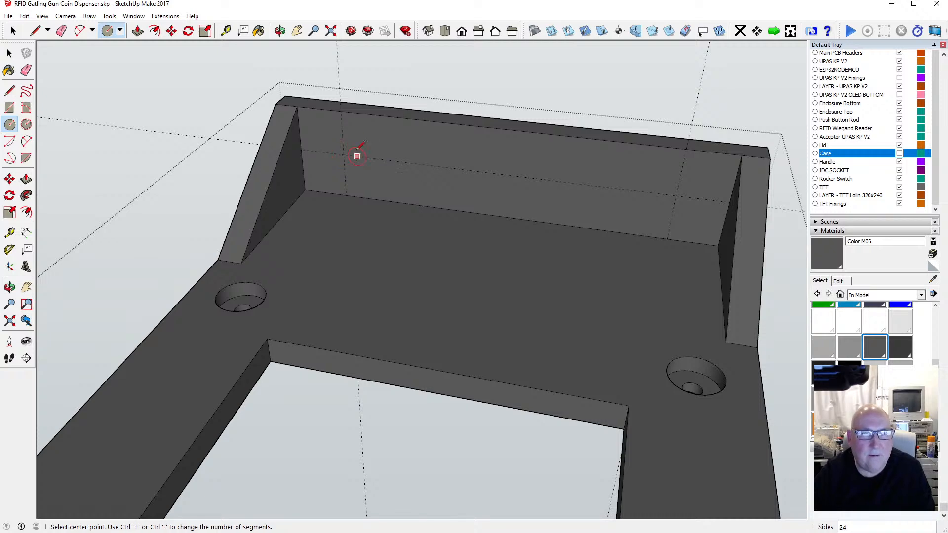
Step: Measure the diameter of the small through hole inside the counterbored hole beside the triangular support
{"action": "left_click", "coordinate": [280, 31]}
{"action": "scroll", "coordinate": [247, 326], "scroll_direction": "up", "scroll_amount": 8}
{"action": "scroll", "coordinate": [247, 327], "scroll_direction": "up", "scroll_amount": 1}
{"action": "key", "text": "t"}
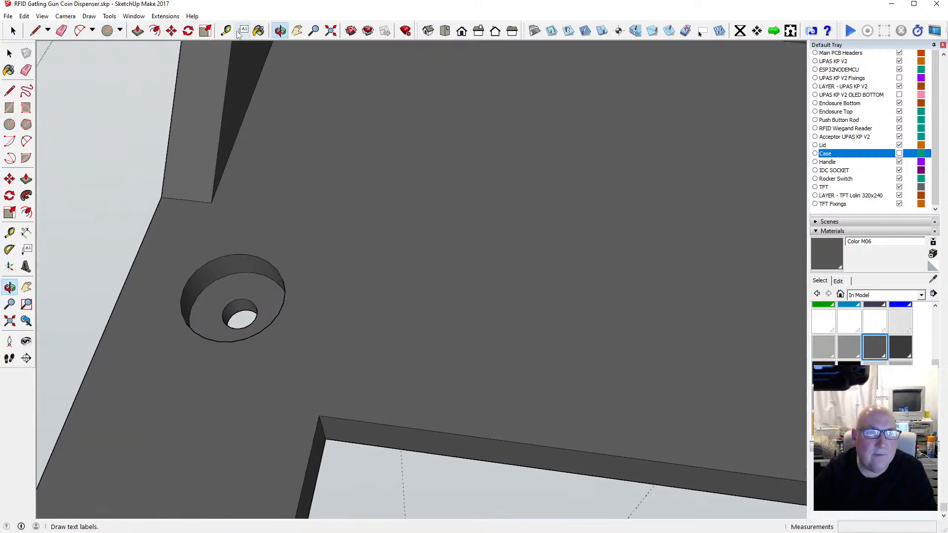
{"action": "left_click", "coordinate": [226, 304]}
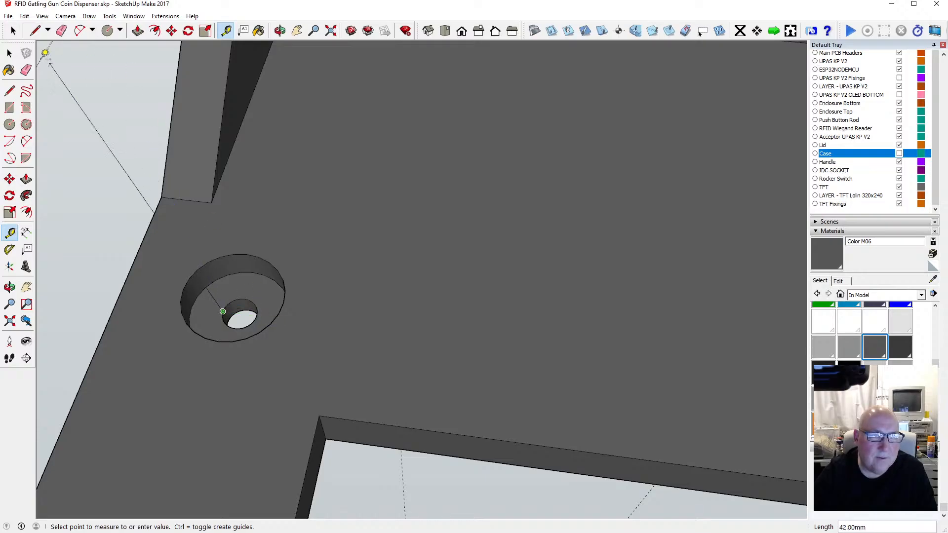
{"action": "key", "text": "space"}
{"action": "scroll", "coordinate": [250, 303], "scroll_direction": "down", "scroll_amount": 4}
{"action": "scroll", "coordinate": [241, 318], "scroll_direction": "down", "scroll_amount": 1}
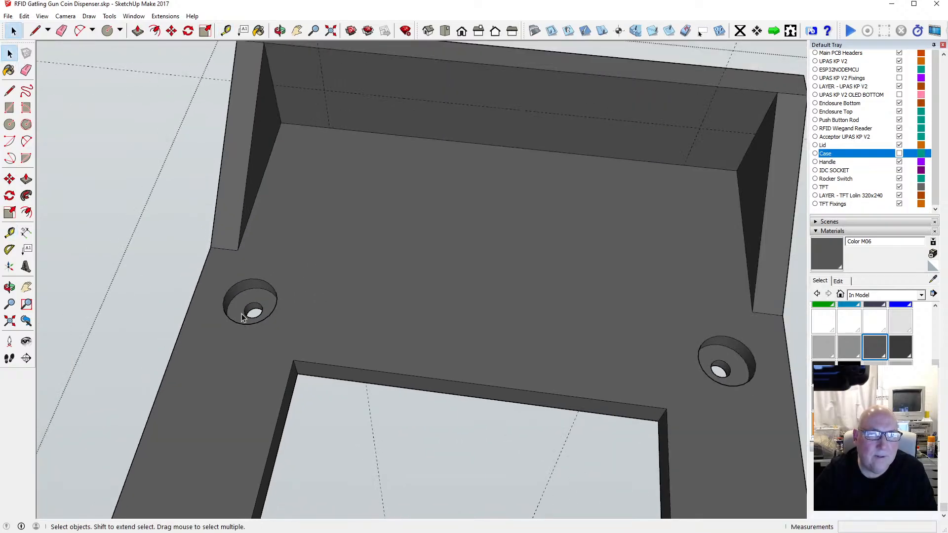
Step: Draw a circle of 1.6 mm radius at each of the two guide intersections on the end wall's inner face
{"action": "left_click", "coordinate": [10, 124]}
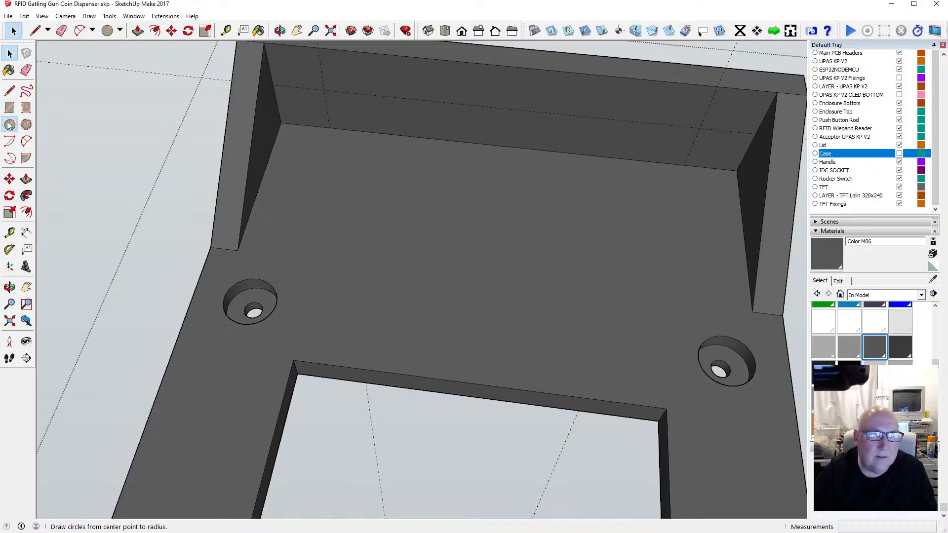
{"action": "left_click", "coordinate": [324, 91]}
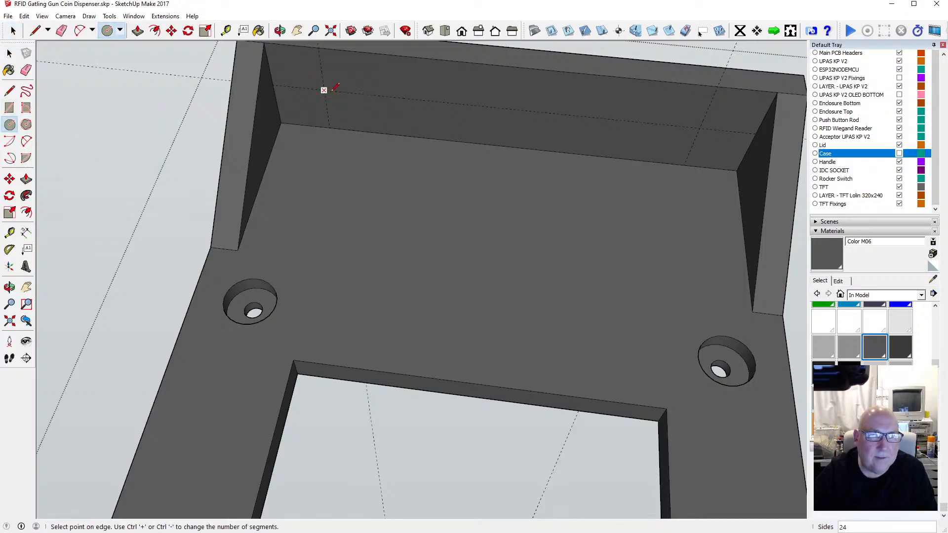
{"action": "type", "text": "1.6"}
{"action": "key", "text": "Return"}
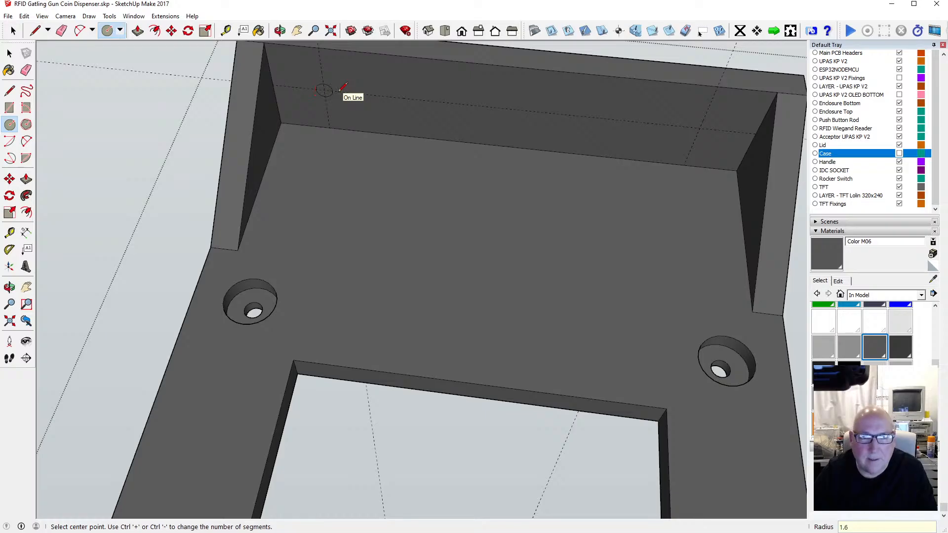
{"action": "left_click", "coordinate": [699, 127]}
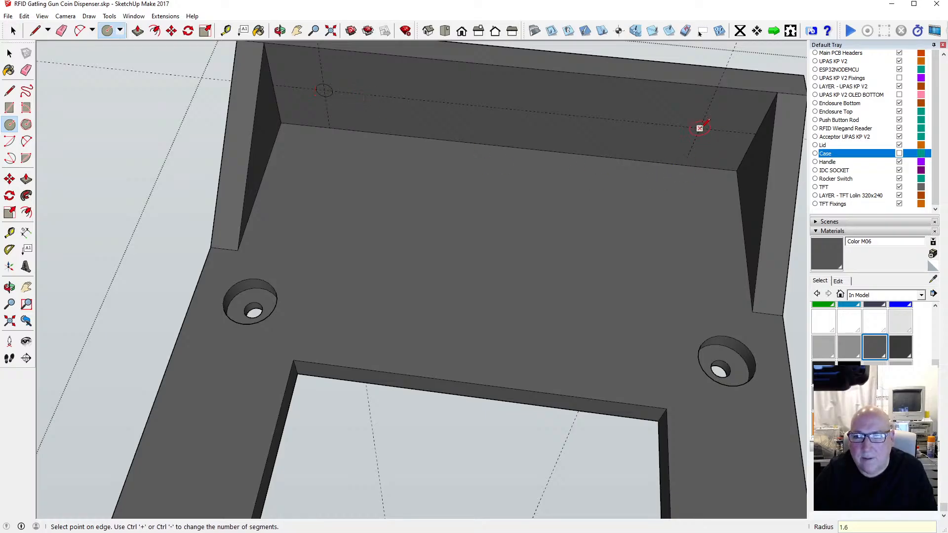
{"action": "type", "text": "1.6"}
{"action": "key", "text": "Return"}
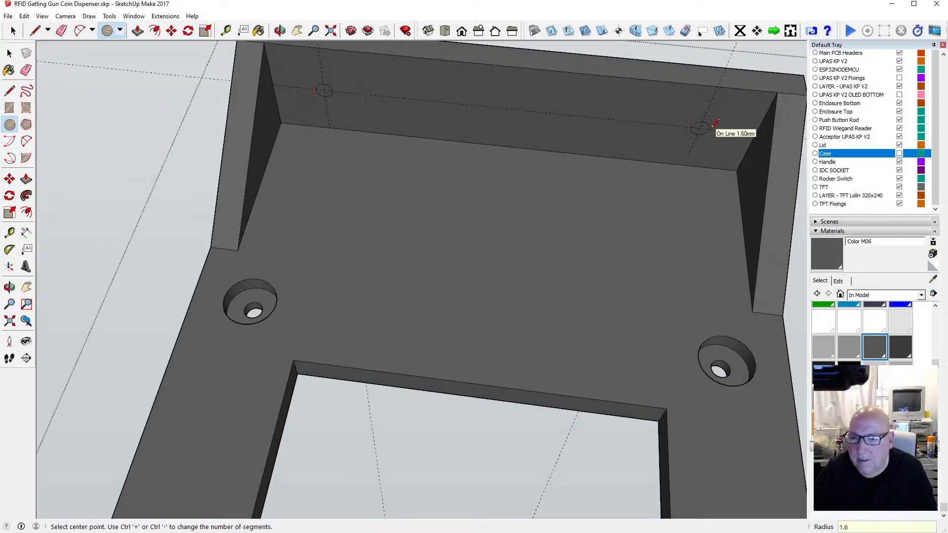
Step: Measure the counterbore diameter of the two plate holes nearest the end wall
{"action": "key", "text": "t"}
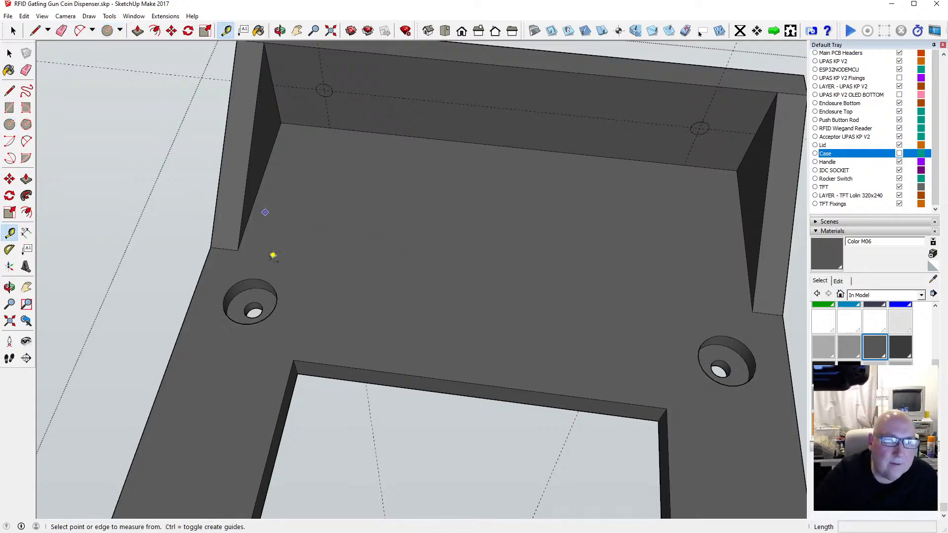
{"action": "left_click", "coordinate": [224, 298]}
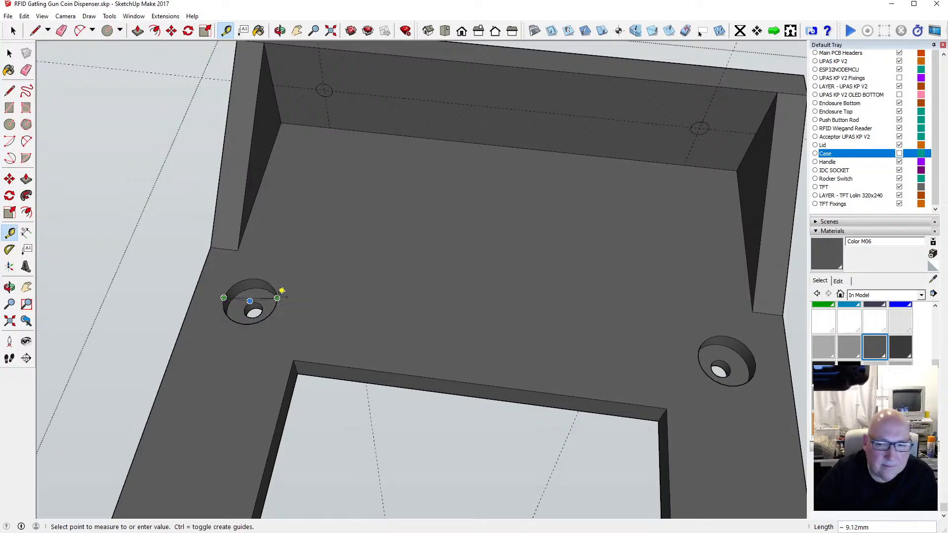
{"action": "left_click", "coordinate": [727, 373]}
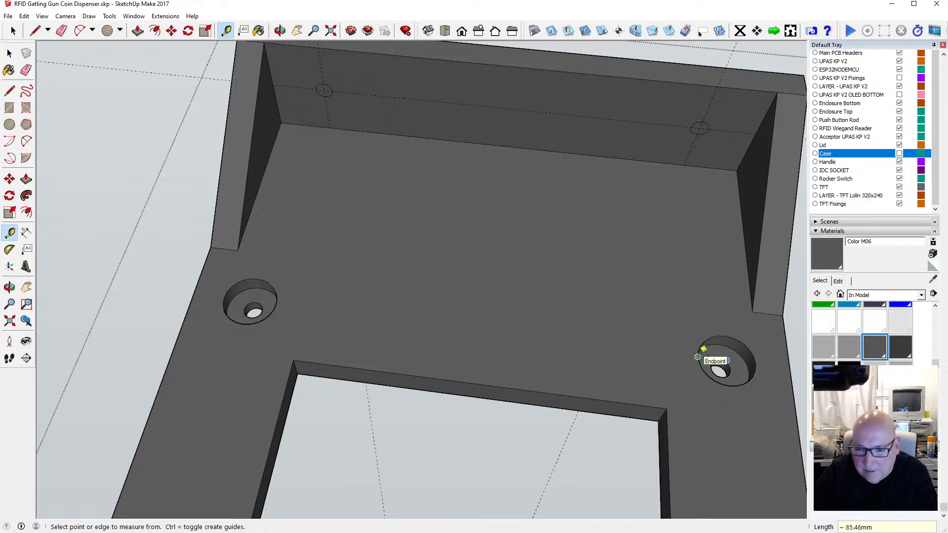
{"action": "left_click", "coordinate": [697, 356]}
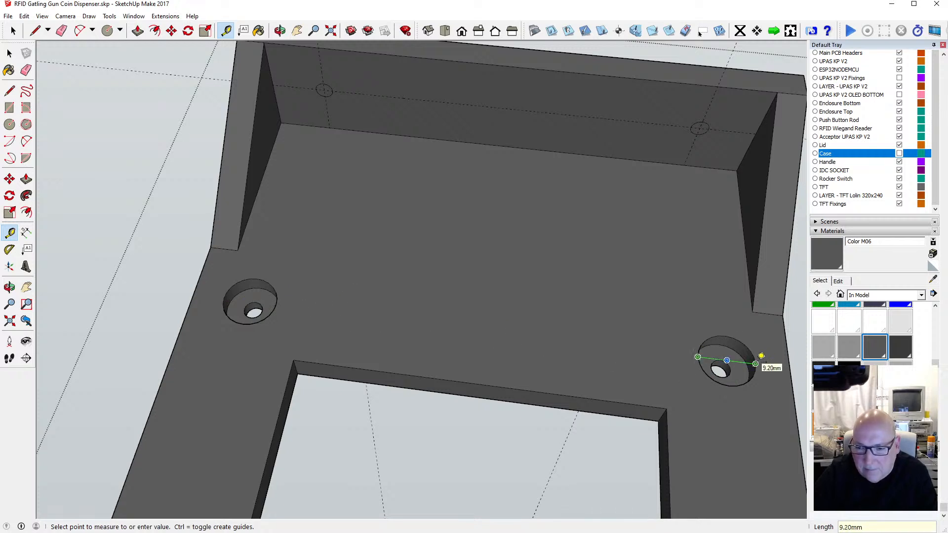
{"action": "left_click", "coordinate": [759, 356]}
{"action": "key", "text": "space"}
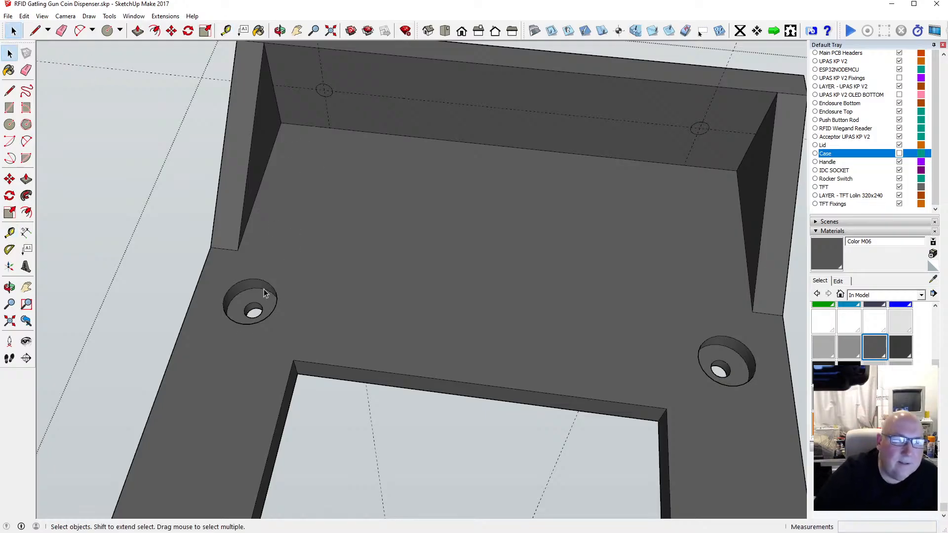
Step: Measure the distance from the through hole's edge to the counterbore's edge on one plate hole
{"action": "scroll", "coordinate": [263, 256], "scroll_direction": "up", "scroll_amount": 4}
{"action": "left_click", "coordinate": [226, 34]}
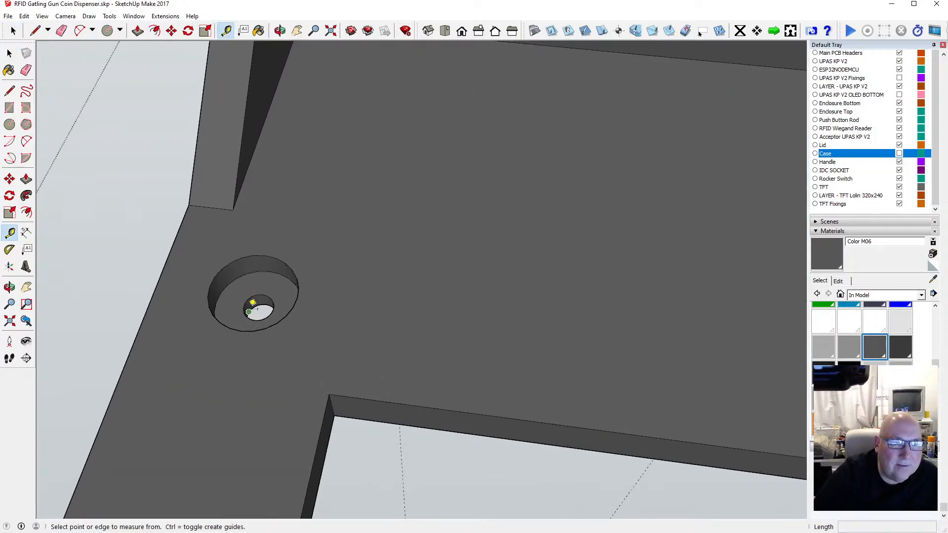
{"action": "left_click", "coordinate": [243, 305]}
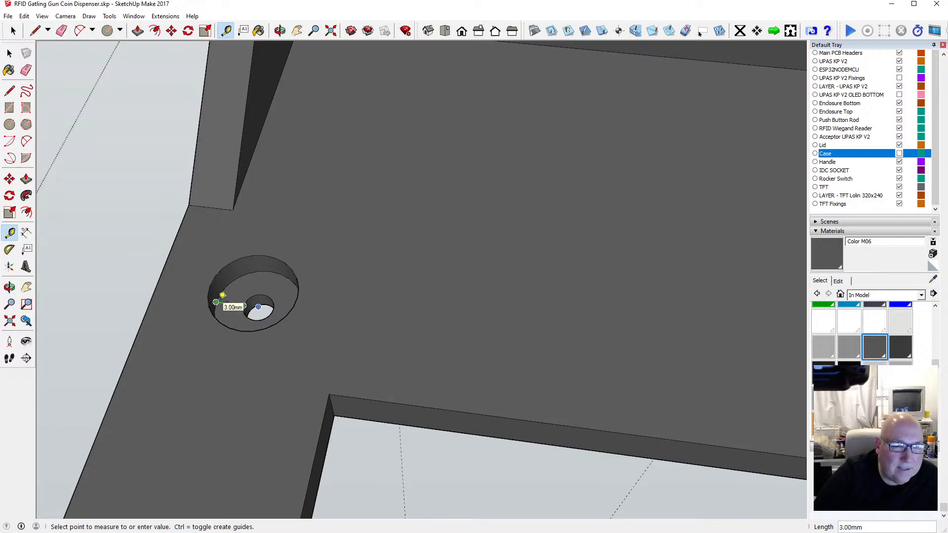
{"action": "key", "text": "space"}
{"action": "scroll", "coordinate": [253, 365], "scroll_direction": "down", "scroll_amount": 4}
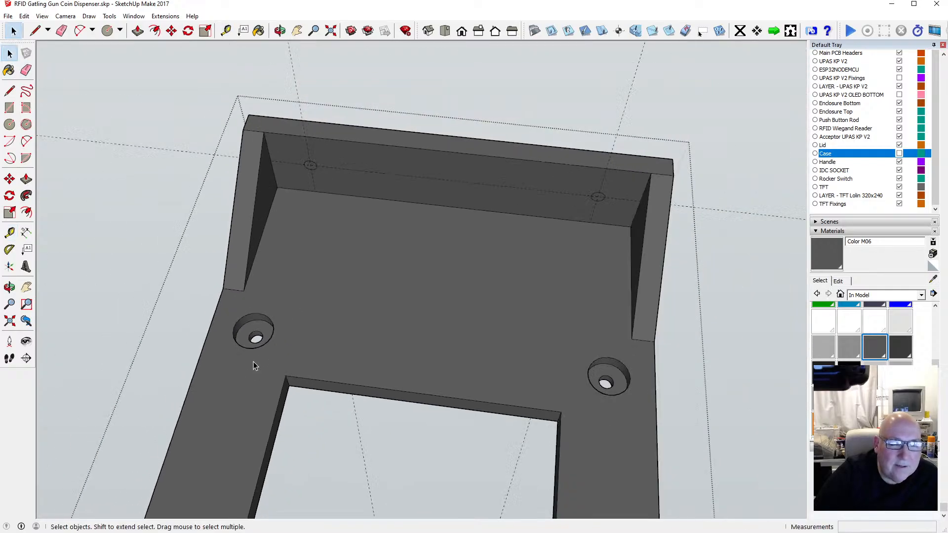
Step: Offset both end-wall circles outward by 3 mm for counterbores
{"action": "scroll", "coordinate": [309, 224], "scroll_direction": "up", "scroll_amount": 6}
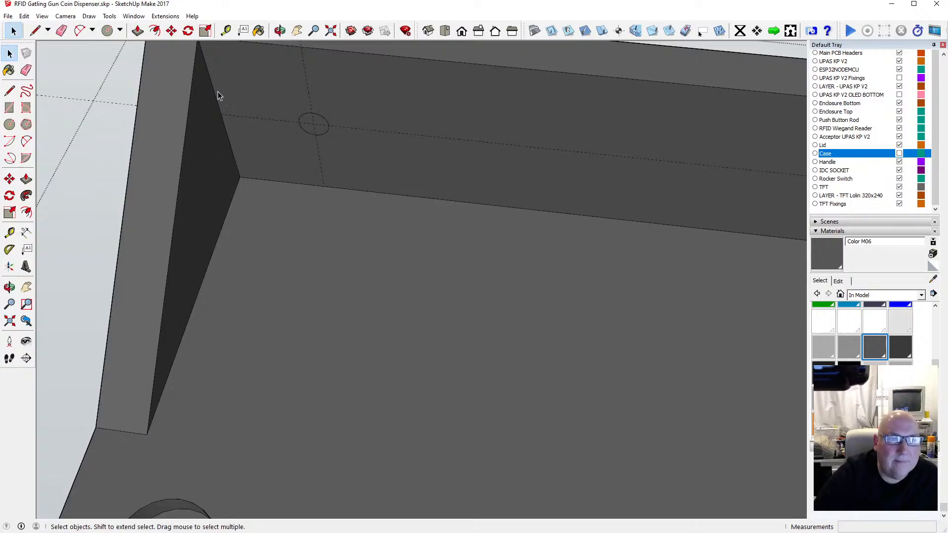
{"action": "key", "text": "f"}
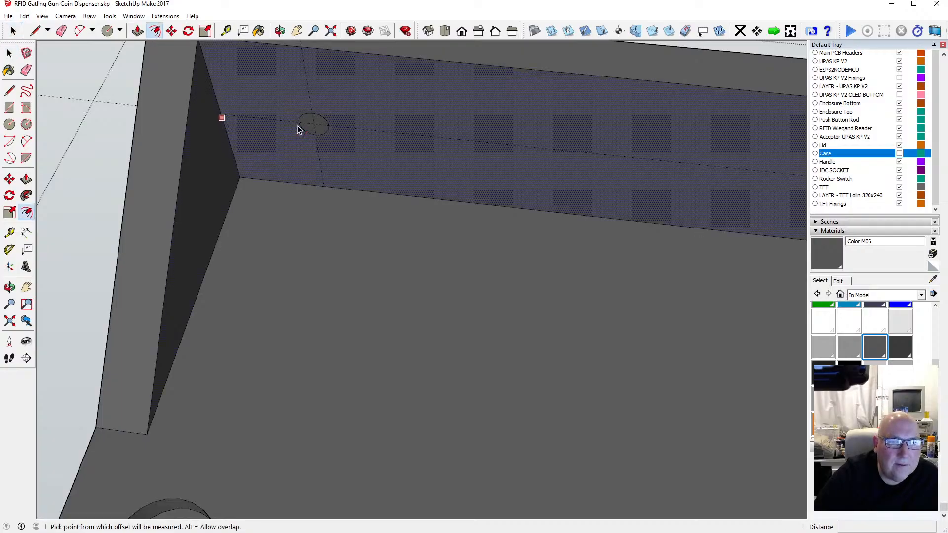
{"action": "scroll", "coordinate": [296, 127], "scroll_direction": "up", "scroll_amount": 2}
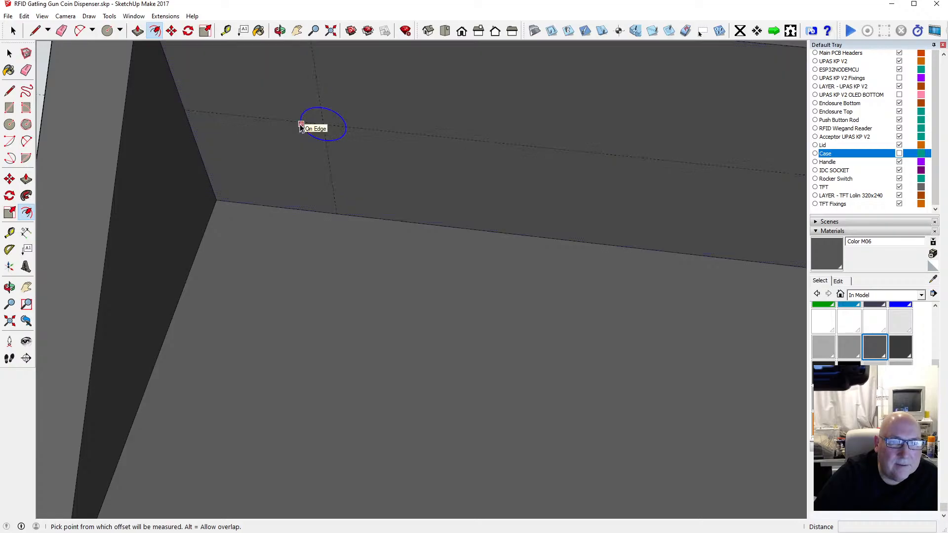
{"action": "left_click", "coordinate": [301, 124]}
{"action": "left_click", "coordinate": [267, 124]}
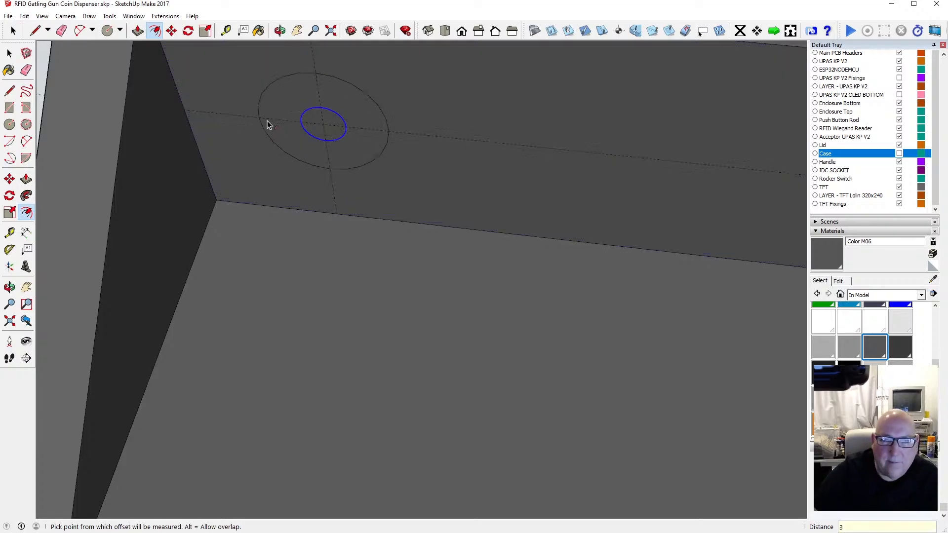
{"action": "scroll", "coordinate": [229, 174], "scroll_direction": "down", "scroll_amount": 4}
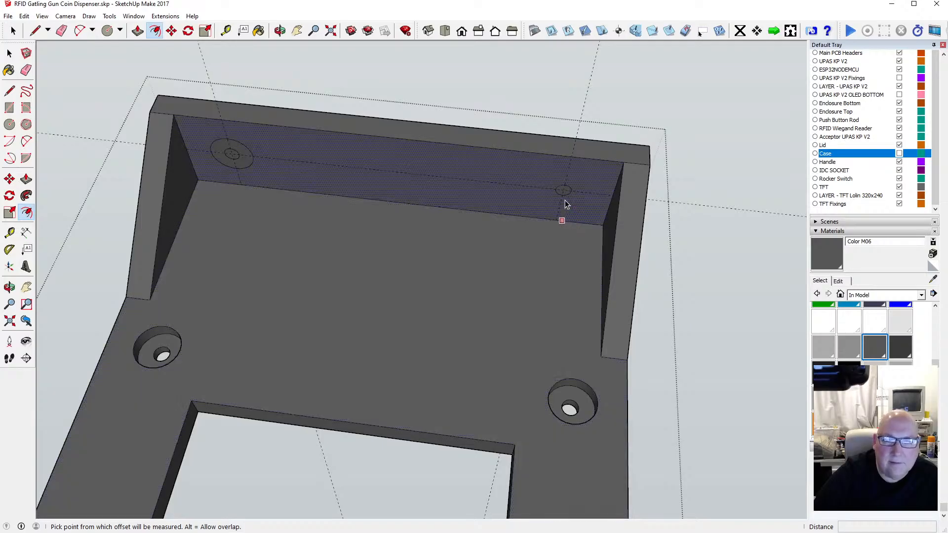
{"action": "left_click", "coordinate": [556, 193]}
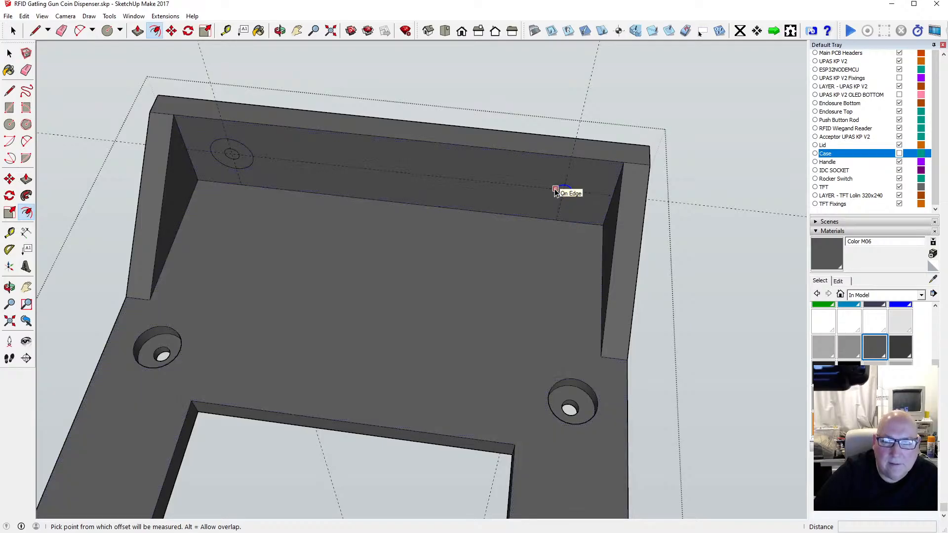
{"action": "left_click", "coordinate": [556, 193]}
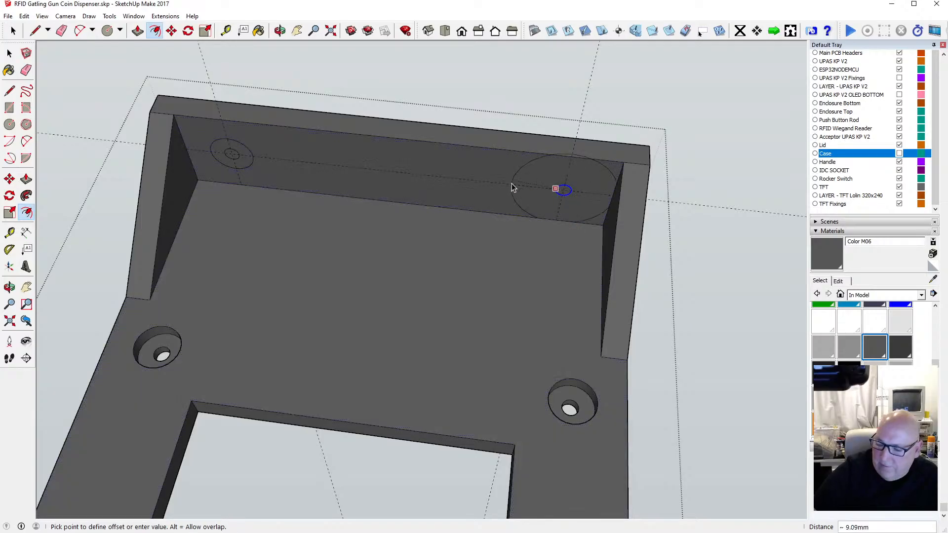
{"action": "type", "text": "3"}
{"action": "key", "text": "Return"}
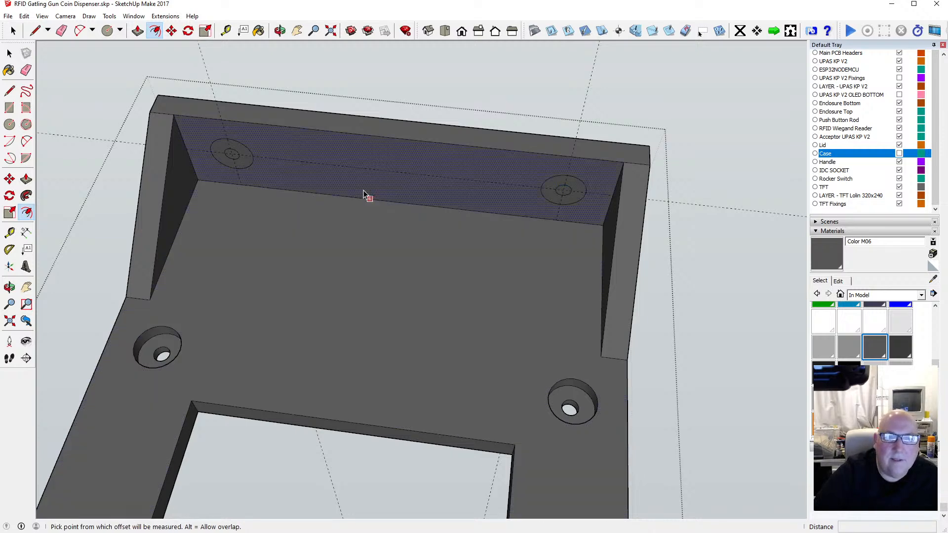
Step: Inspect the offset circles from several angles and undo both offsets on the end wall
{"action": "left_click", "coordinate": [280, 31]}
{"action": "left_click_drag", "start_coordinate": [322, 280], "coordinate": [295, 240]}
{"action": "left_click_drag", "start_coordinate": [400, 220], "coordinate": [500, 182]}
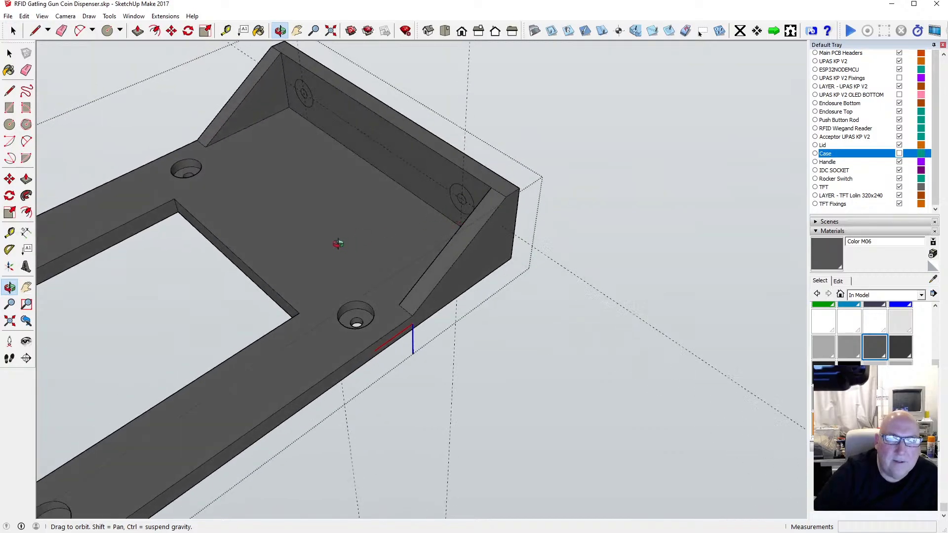
{"action": "left_click_drag", "start_coordinate": [338, 244], "coordinate": [486, 238]}
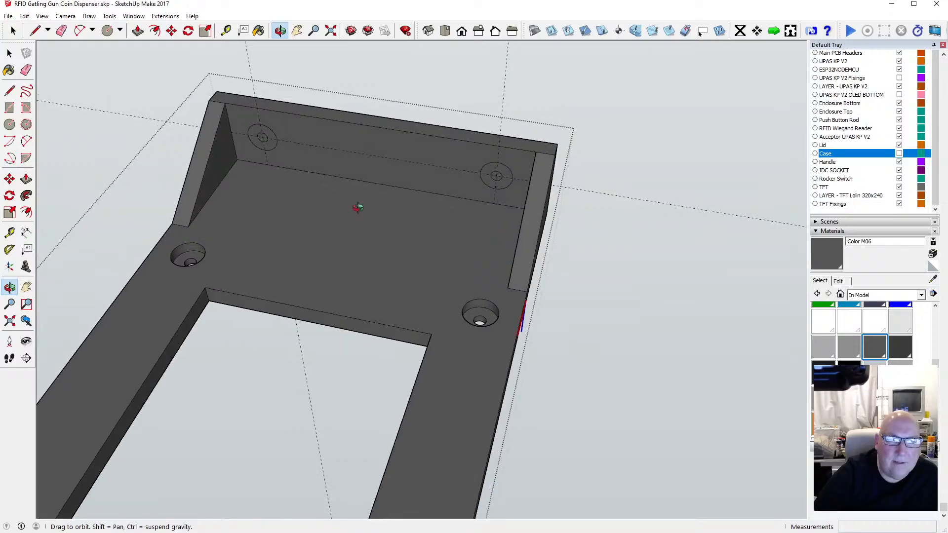
{"action": "key", "text": "space"}
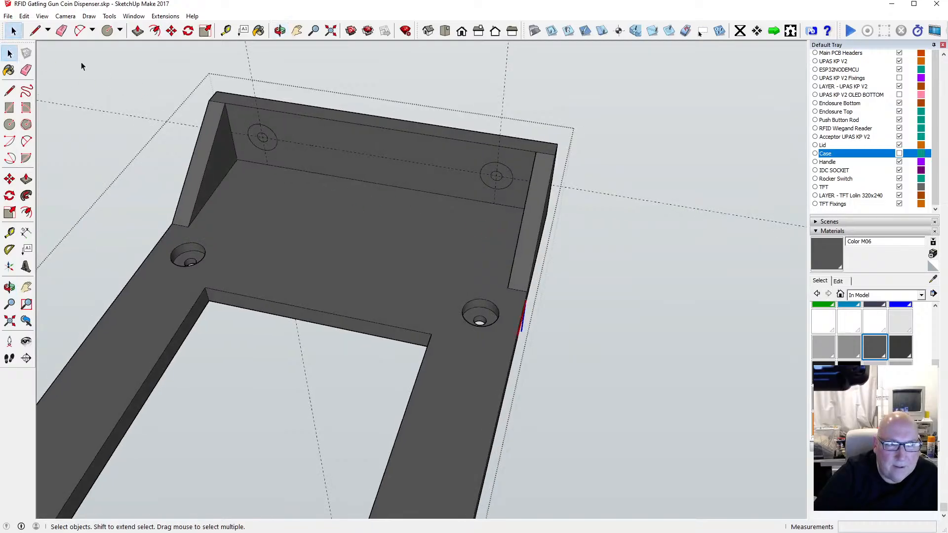
{"action": "left_click", "coordinate": [25, 16]}
{"action": "left_click", "coordinate": [45, 27]}
{"action": "left_click", "coordinate": [24, 16]}
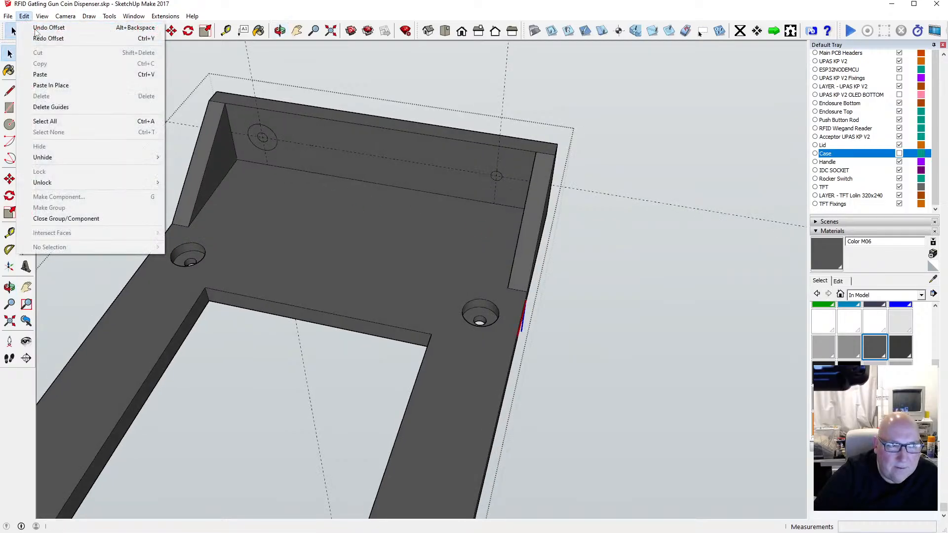
{"action": "left_click", "coordinate": [45, 38]}
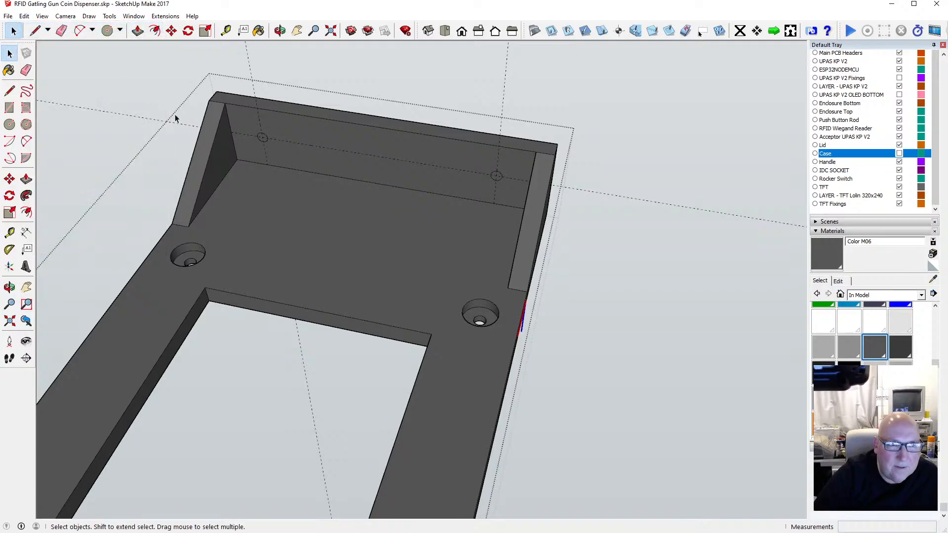
Step: Push/Pull both small circles 5 mm into the end wall to cut the mounting holes
{"action": "left_click", "coordinate": [137, 31]}
{"action": "double_click", "coordinate": [260, 145]}
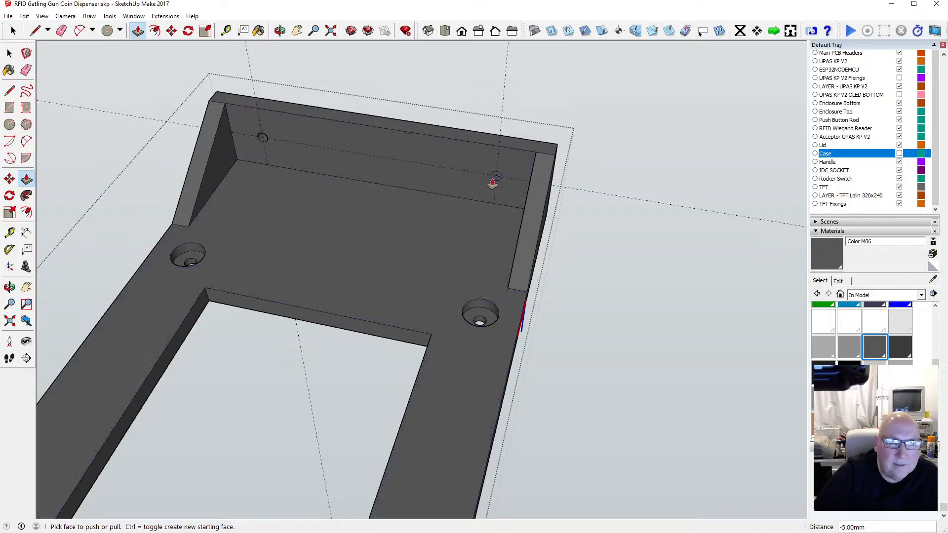
{"action": "double_click", "coordinate": [494, 178]}
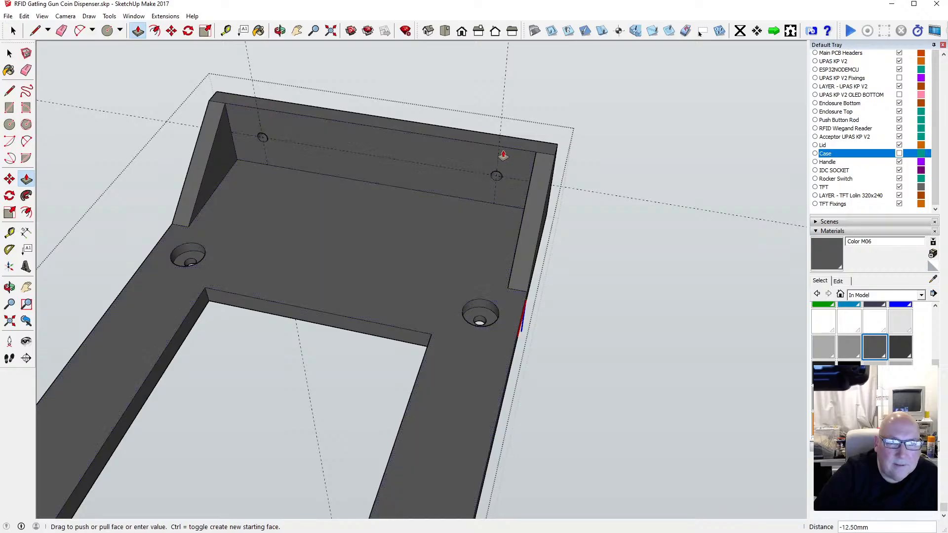
{"action": "left_click", "coordinate": [279, 30]}
{"action": "left_click_drag", "start_coordinate": [449, 186], "coordinate": [171, 129]}
{"action": "key", "text": "space"}
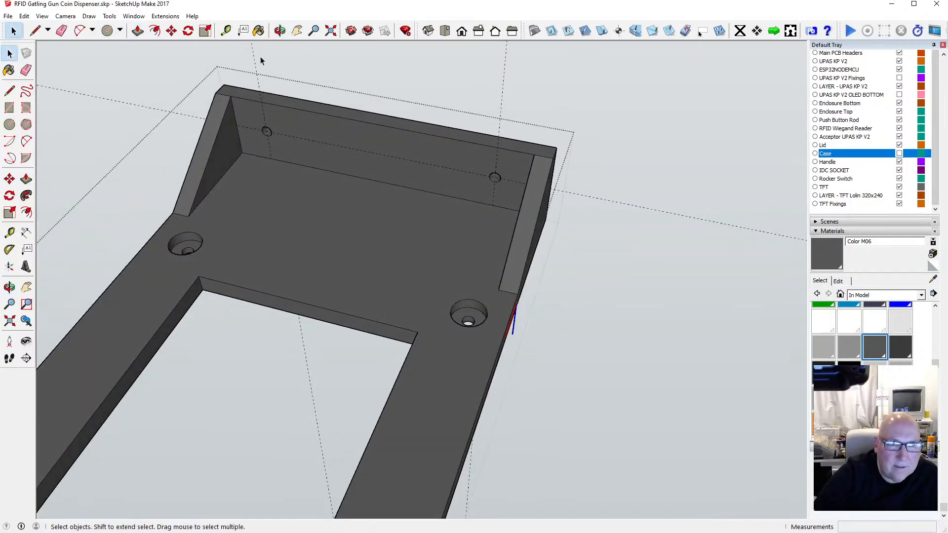
Step: Zoom to the extents of the whole coin dispenser assembly
{"action": "scroll", "coordinate": [251, 59], "scroll_direction": "up", "scroll_amount": 5}
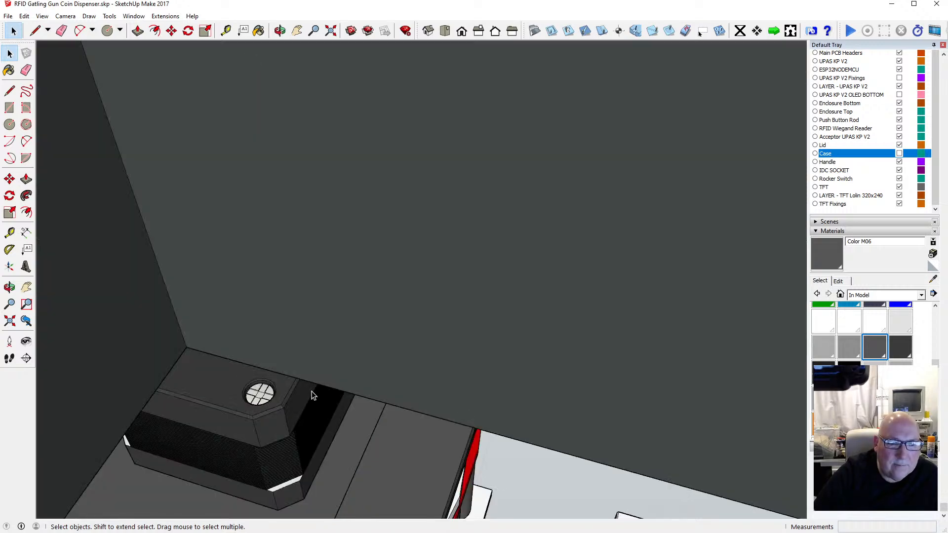
{"action": "scroll", "coordinate": [288, 356], "scroll_direction": "up", "scroll_amount": 3}
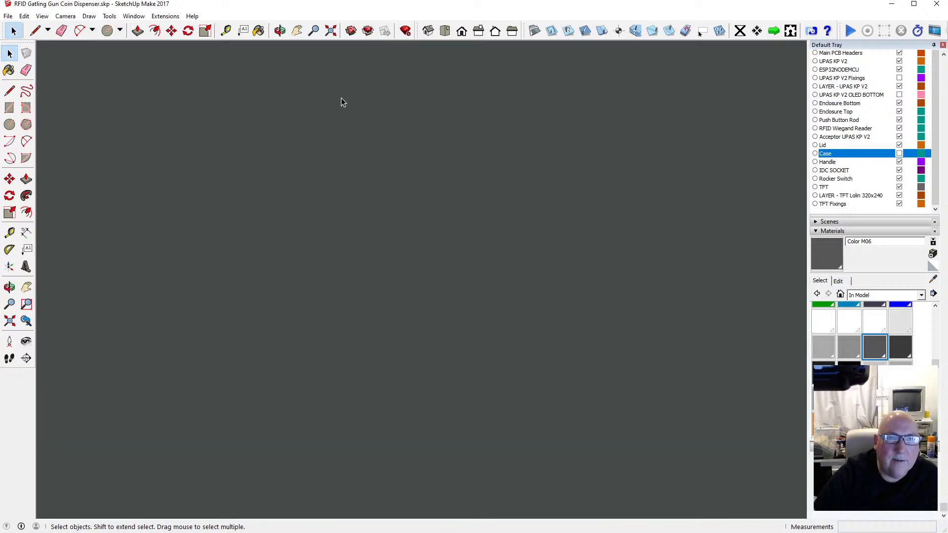
{"action": "key", "text": "shift+z"}
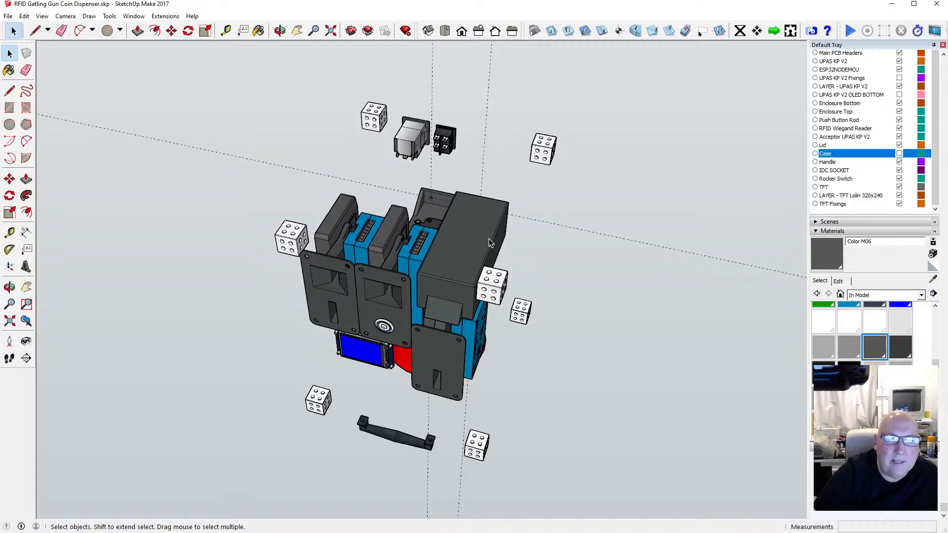
Step: Inspect the support plate within the assembly and in isolation, checking its top, underside, holes and triangular side supports
{"action": "left_click", "coordinate": [280, 31]}
{"action": "left_click_drag", "start_coordinate": [208, 163], "coordinate": [107, 165]}
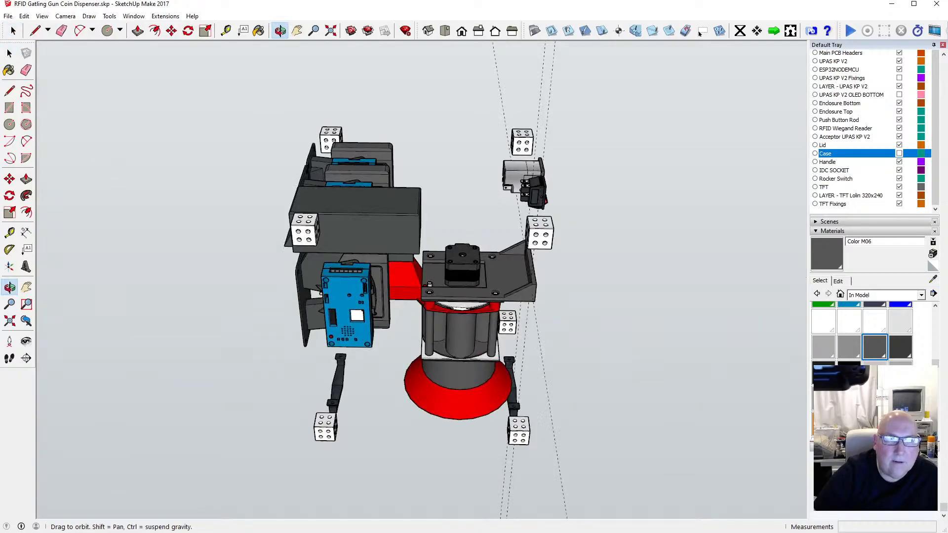
{"action": "key", "text": "space"}
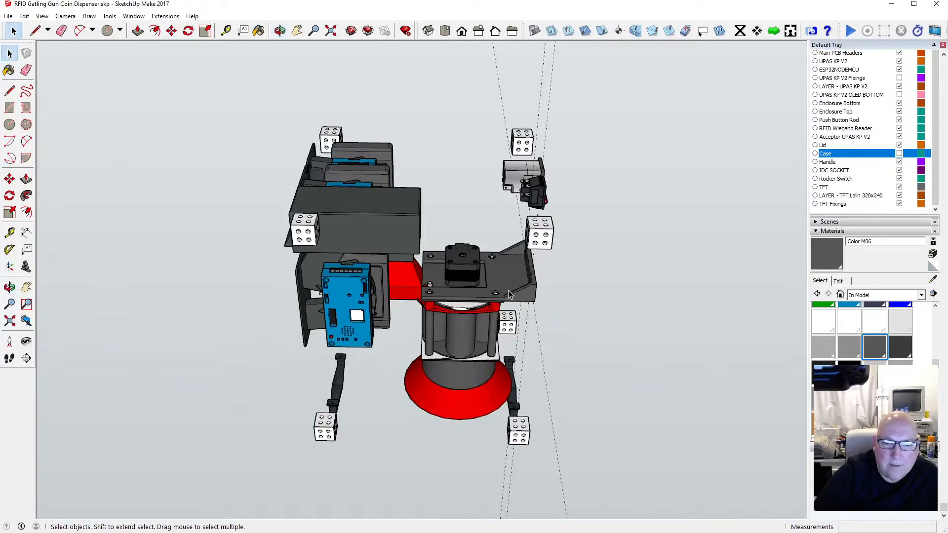
{"action": "double_click", "coordinate": [509, 295]}
{"action": "scroll", "coordinate": [510, 261], "scroll_direction": "up", "scroll_amount": 3}
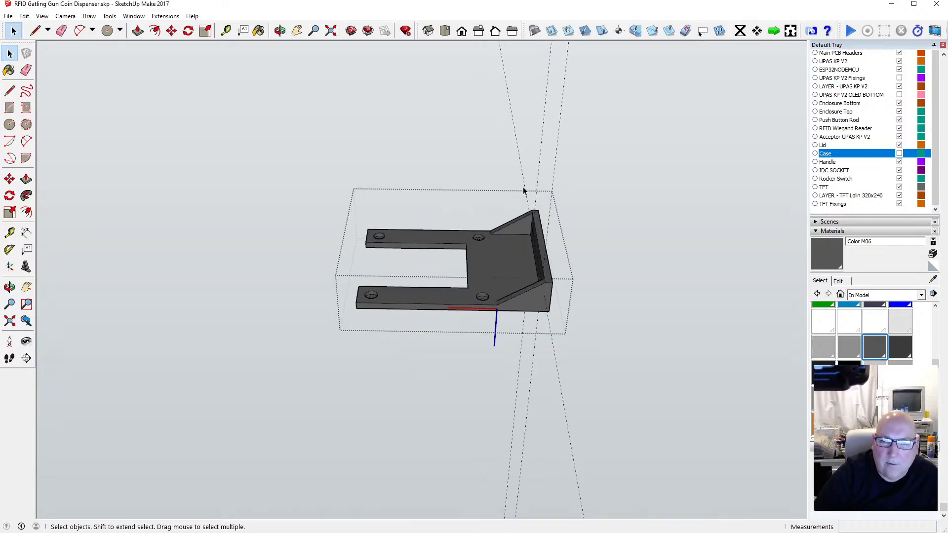
{"action": "key", "text": "Escape"}
{"action": "double_click", "coordinate": [531, 247]}
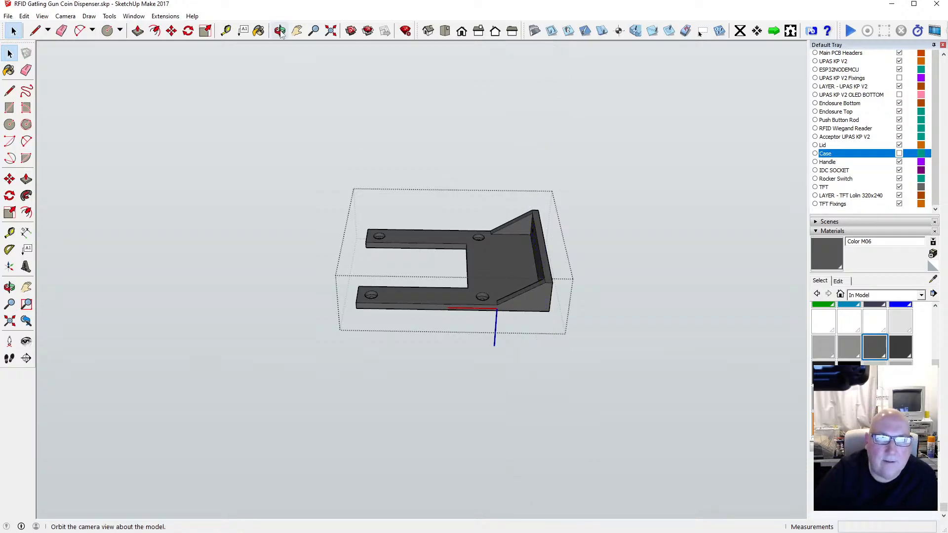
{"action": "key", "text": "o"}
{"action": "left_click_drag", "start_coordinate": [398, 263], "coordinate": [378, 258]}
{"action": "scroll", "coordinate": [423, 306], "scroll_direction": "up", "scroll_amount": 3}
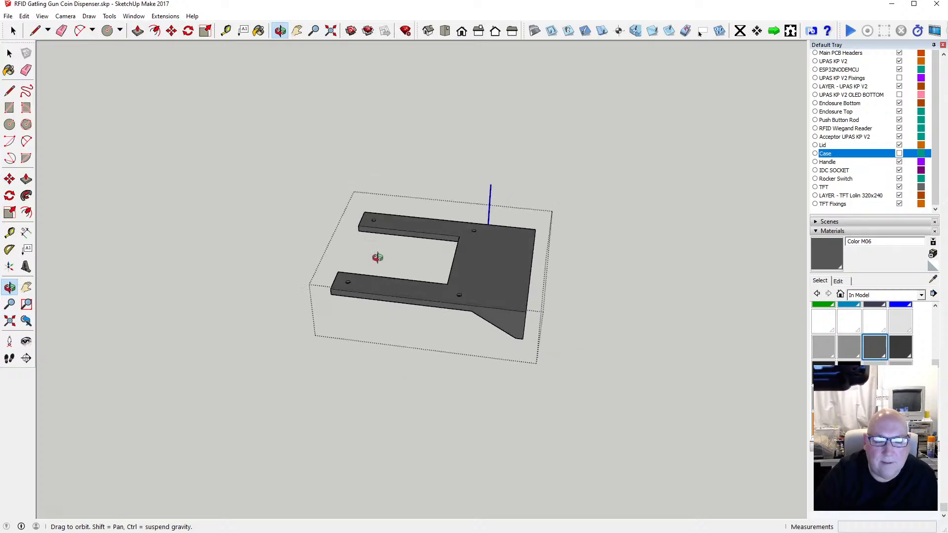
{"action": "key", "text": "space"}
{"action": "left_click", "coordinate": [306, 279]}
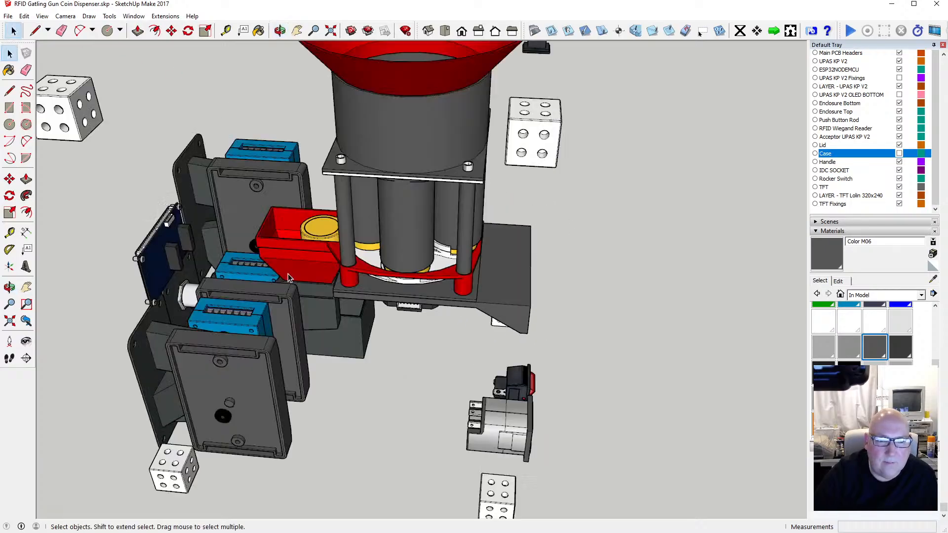
Step: Examine from several angles how the support plate carries the motor and coin tubes beside the red funnel
{"action": "left_click", "coordinate": [279, 31]}
{"action": "scroll", "coordinate": [411, 324], "scroll_direction": "down", "scroll_amount": 2}
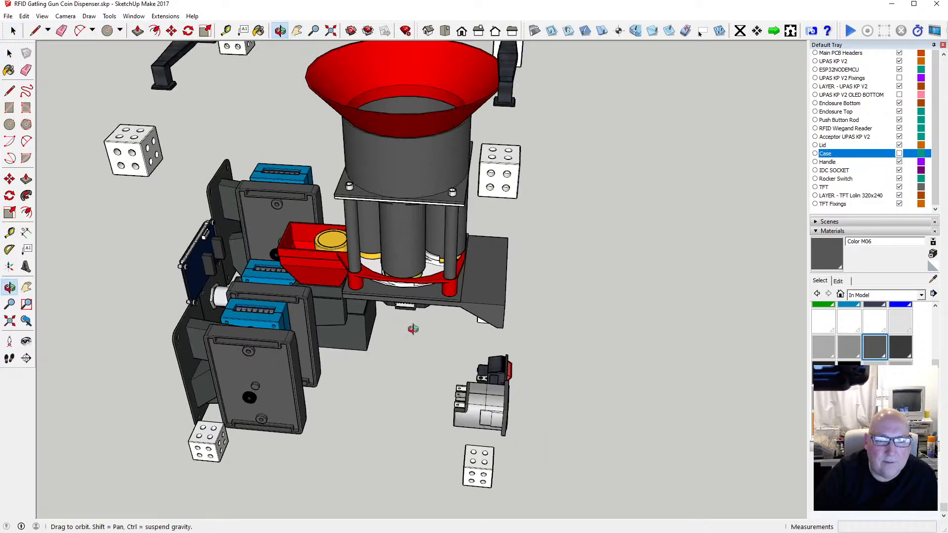
{"action": "left_click_drag", "start_coordinate": [413, 328], "coordinate": [437, 363]}
{"action": "left_click_drag", "start_coordinate": [409, 282], "coordinate": [403, 341]}
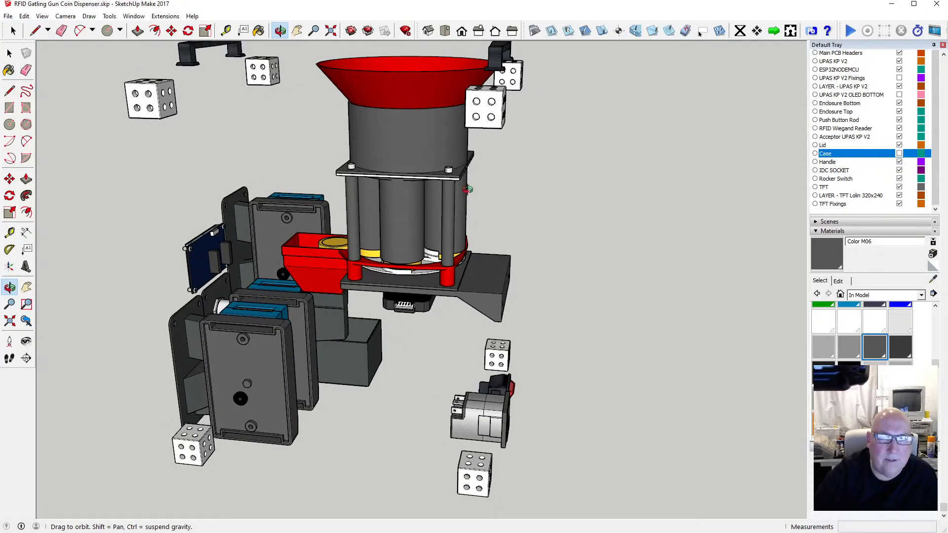
{"action": "scroll", "coordinate": [467, 189], "scroll_direction": "down", "scroll_amount": 2}
{"action": "scroll", "coordinate": [467, 189], "scroll_direction": "up", "scroll_amount": 5}
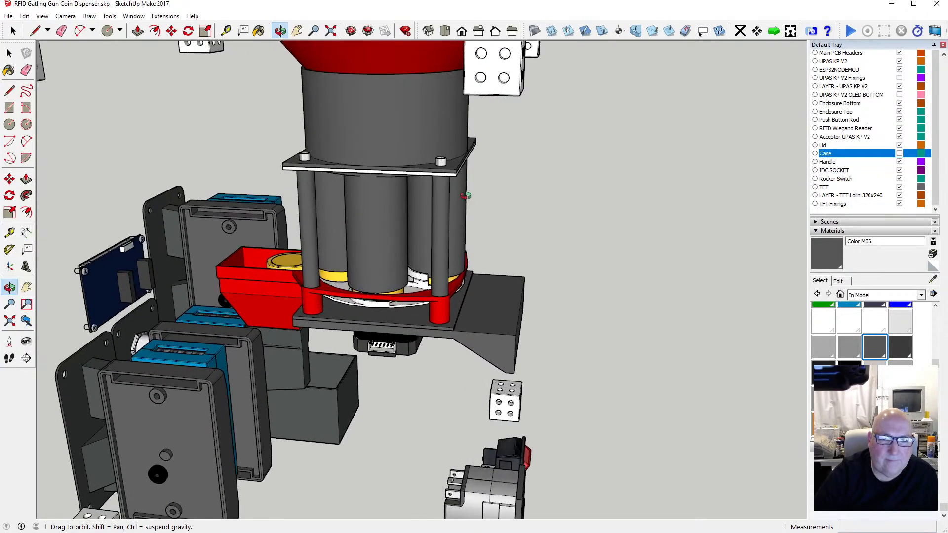
{"action": "left_click_drag", "start_coordinate": [496, 197], "coordinate": [349, 301]}
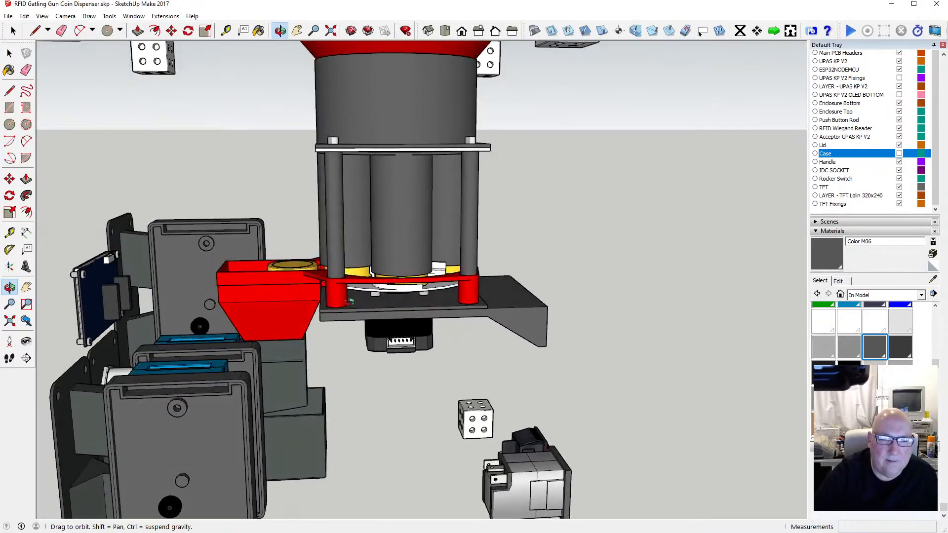
{"action": "left_click_drag", "start_coordinate": [403, 332], "coordinate": [349, 301]}
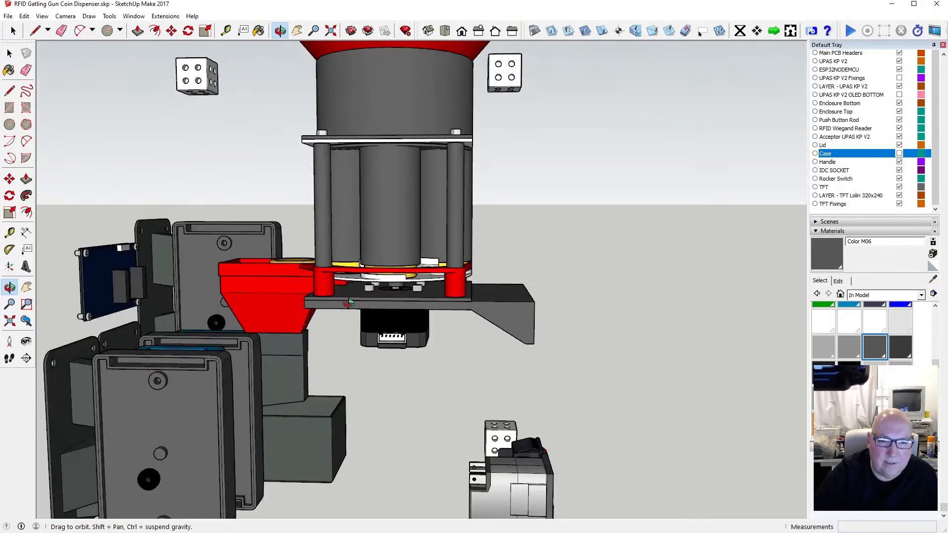
{"action": "left_click_drag", "start_coordinate": [455, 312], "coordinate": [385, 387]}
{"action": "scroll", "coordinate": [381, 375], "scroll_direction": "down", "scroll_amount": 3}
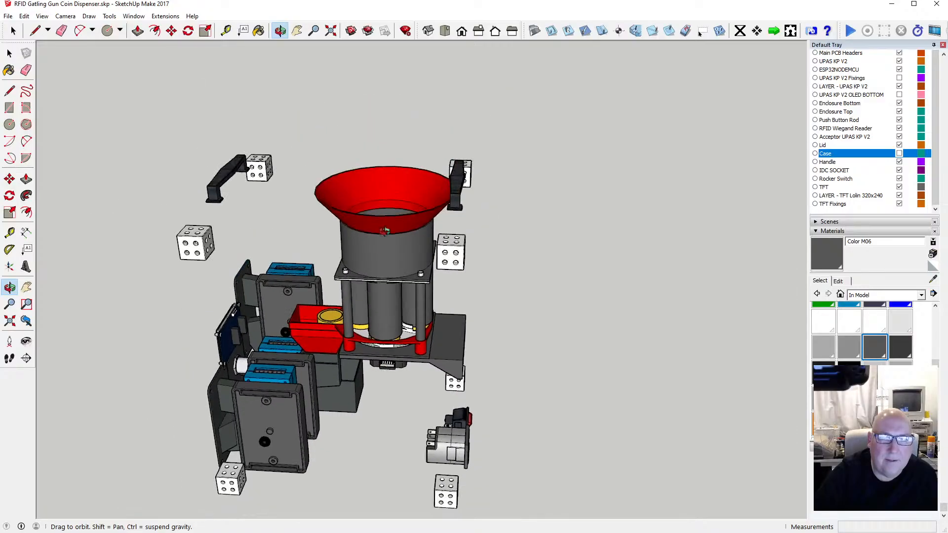
Step: Examine the red hopper bowl, coin tubes and stands above the support plate from different heights and angles
{"action": "scroll", "coordinate": [384, 261], "scroll_direction": "up", "scroll_amount": 3}
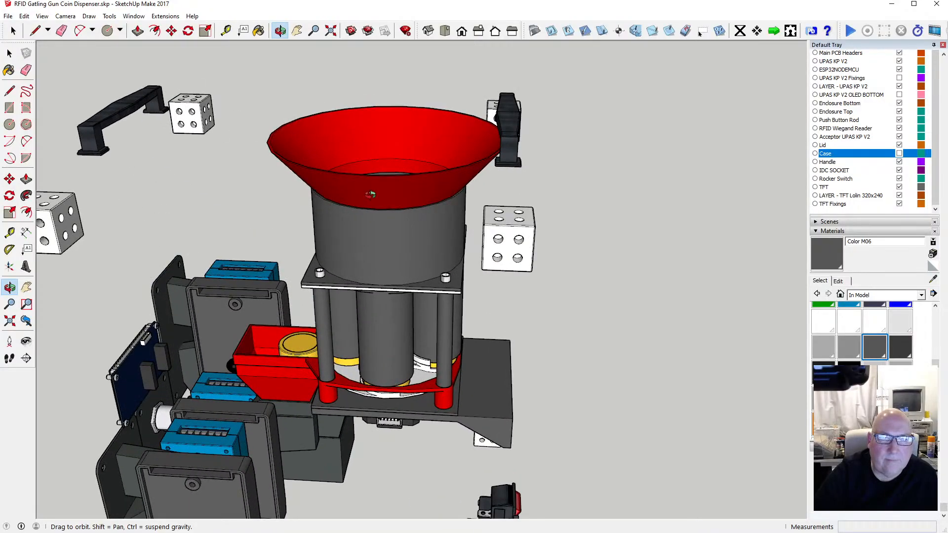
{"action": "left_click_drag", "start_coordinate": [369, 197], "coordinate": [321, 151]}
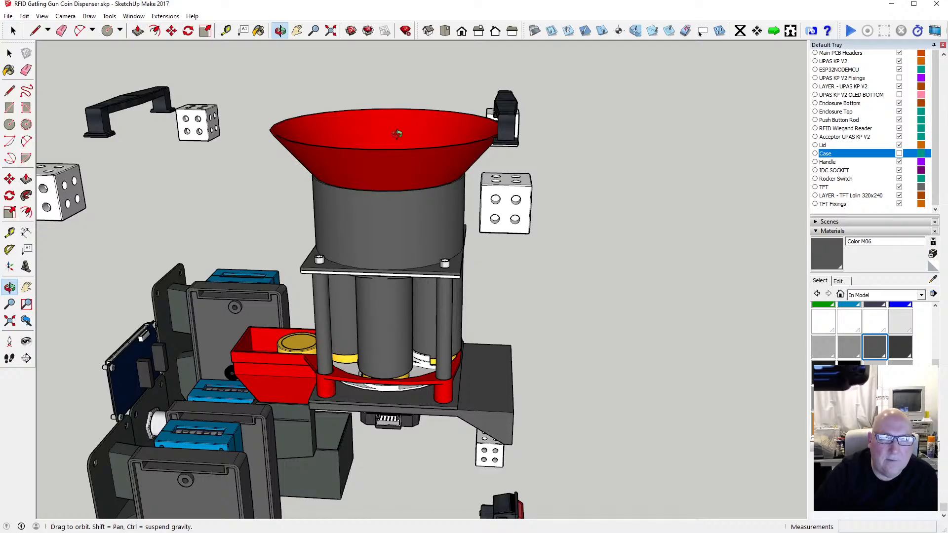
{"action": "left_click_drag", "start_coordinate": [372, 134], "coordinate": [326, 131]}
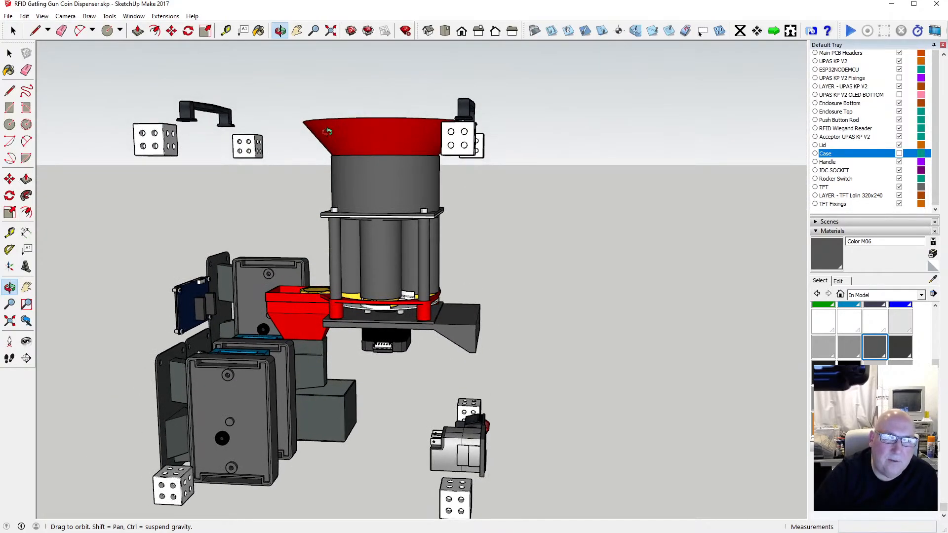
{"action": "scroll", "coordinate": [374, 161], "scroll_direction": "down", "scroll_amount": 1}
{"action": "scroll", "coordinate": [375, 158], "scroll_direction": "up", "scroll_amount": 3}
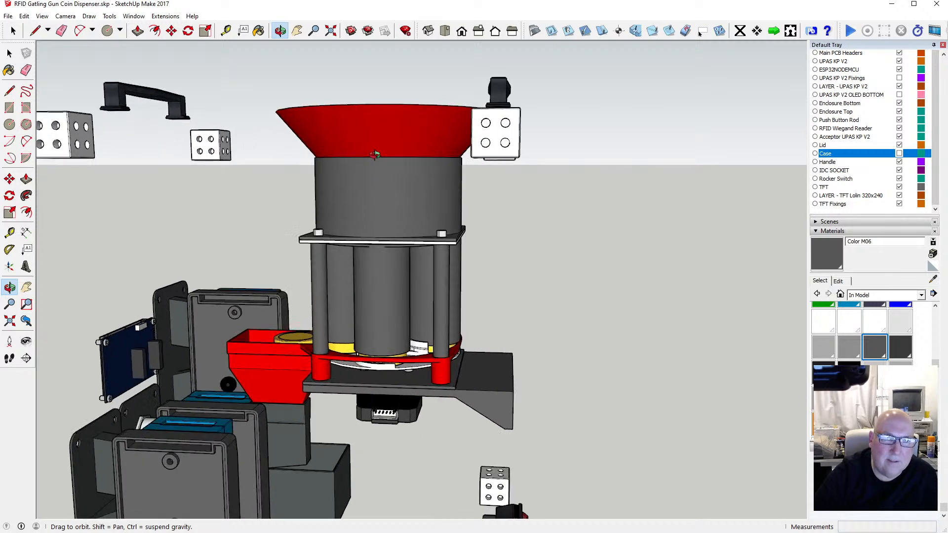
{"action": "scroll", "coordinate": [380, 184], "scroll_direction": "down", "scroll_amount": 1}
{"action": "left_click_drag", "start_coordinate": [383, 185], "coordinate": [397, 214]}
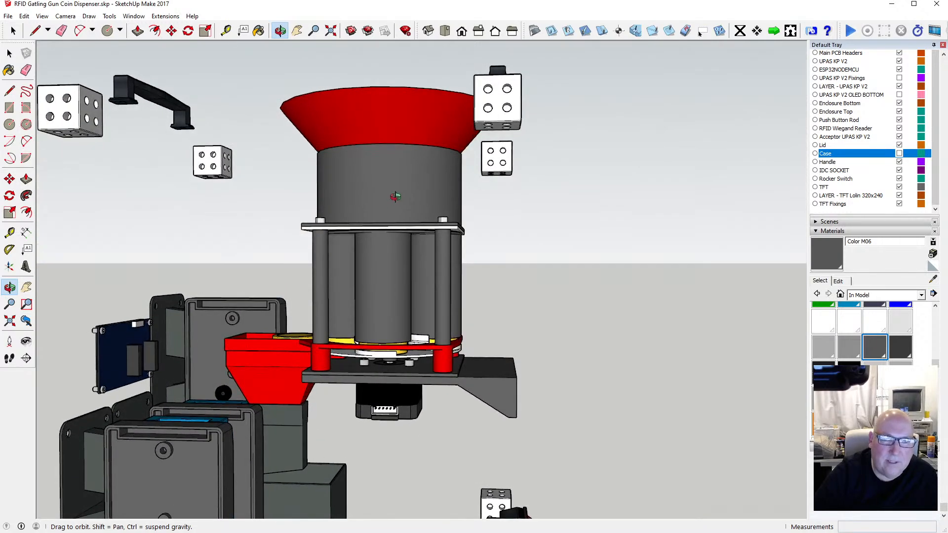
{"action": "scroll", "coordinate": [394, 188], "scroll_direction": "down", "scroll_amount": 2}
{"action": "left_click_drag", "start_coordinate": [393, 175], "coordinate": [360, 167]}
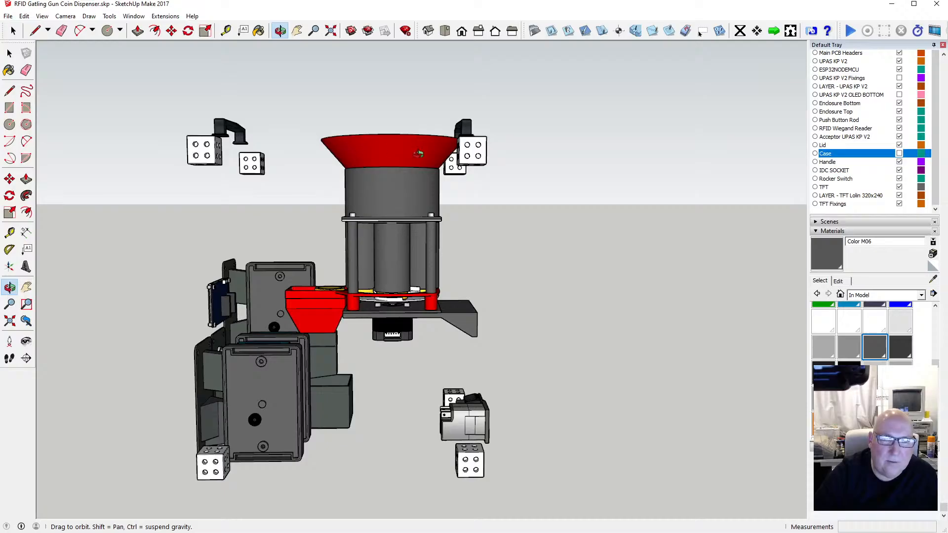
{"action": "left_click_drag", "start_coordinate": [399, 218], "coordinate": [436, 263]}
{"action": "scroll", "coordinate": [420, 289], "scroll_direction": "up", "scroll_amount": 3}
{"action": "scroll", "coordinate": [420, 289], "scroll_direction": "up", "scroll_amount": 2}
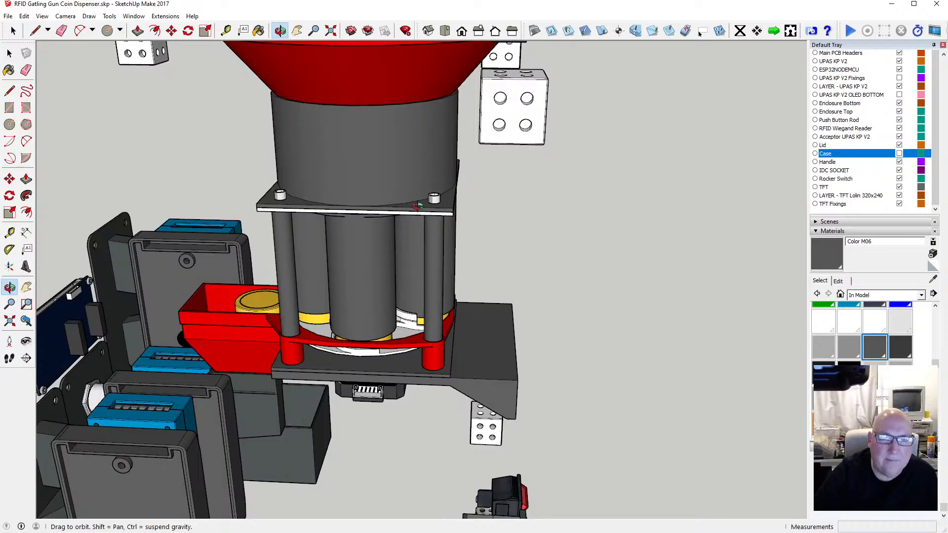
Step: Copy both mounting-hole circles from the outer face of the support plate's end wall and leave the plate's editing context
{"action": "left_click_drag", "start_coordinate": [417, 205], "coordinate": [358, 335]}
{"action": "left_click_drag", "start_coordinate": [277, 274], "coordinate": [252, 158]}
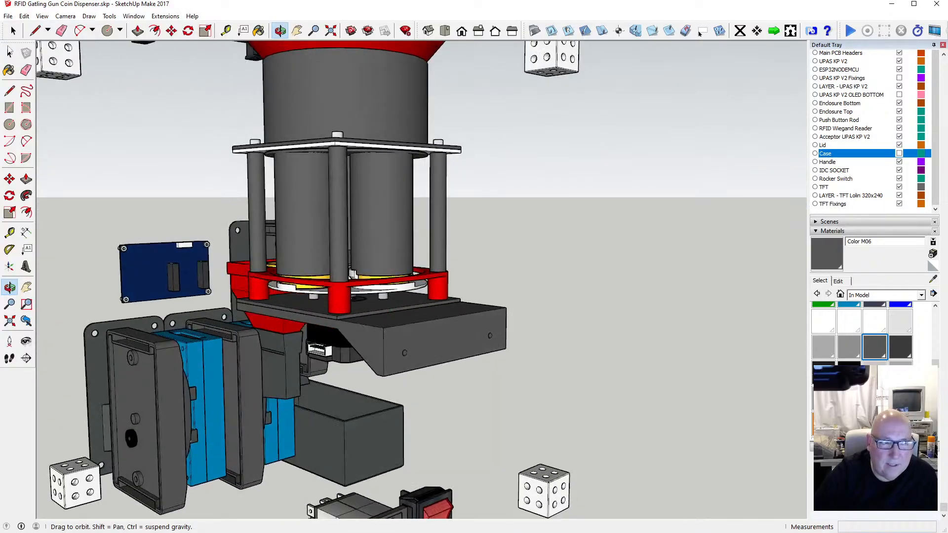
{"action": "key", "text": "space"}
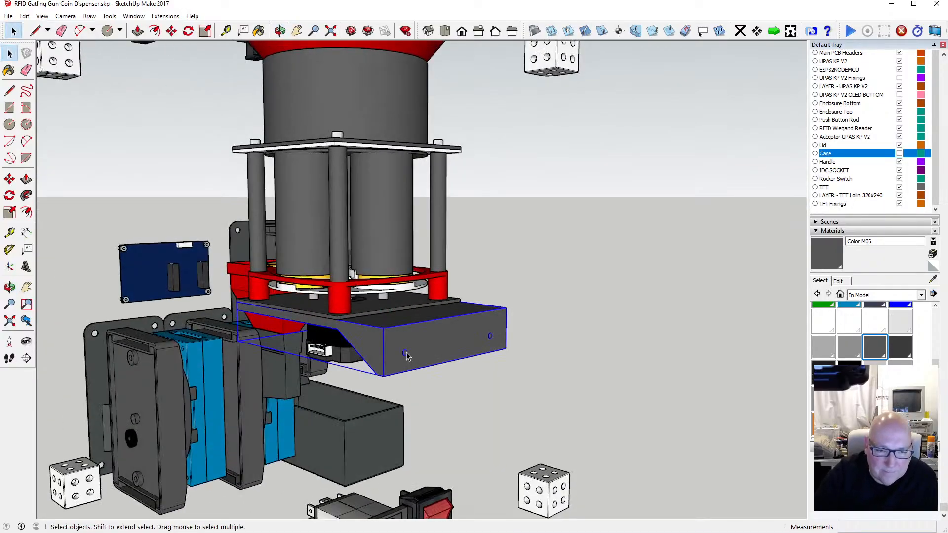
{"action": "double_click", "coordinate": [406, 354]}
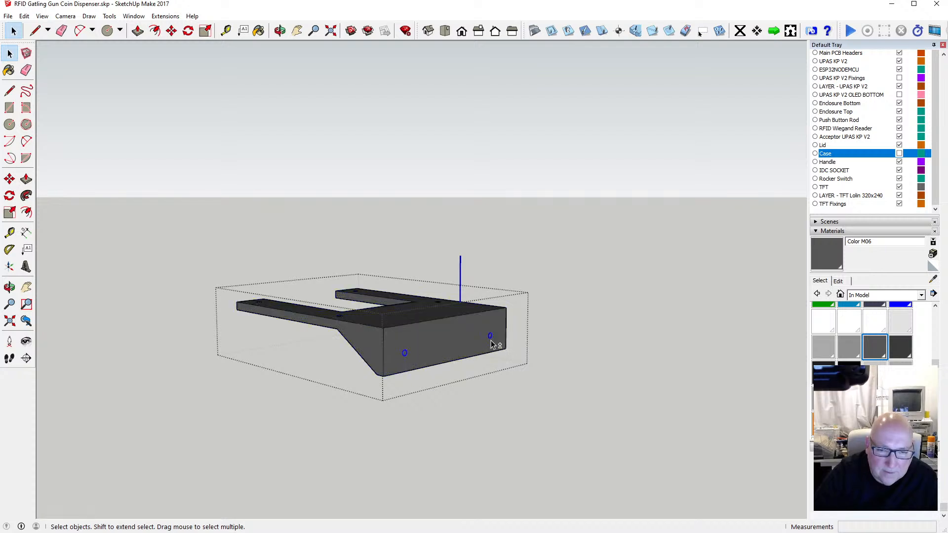
{"action": "scroll", "coordinate": [491, 348], "scroll_direction": "up", "scroll_amount": 3}
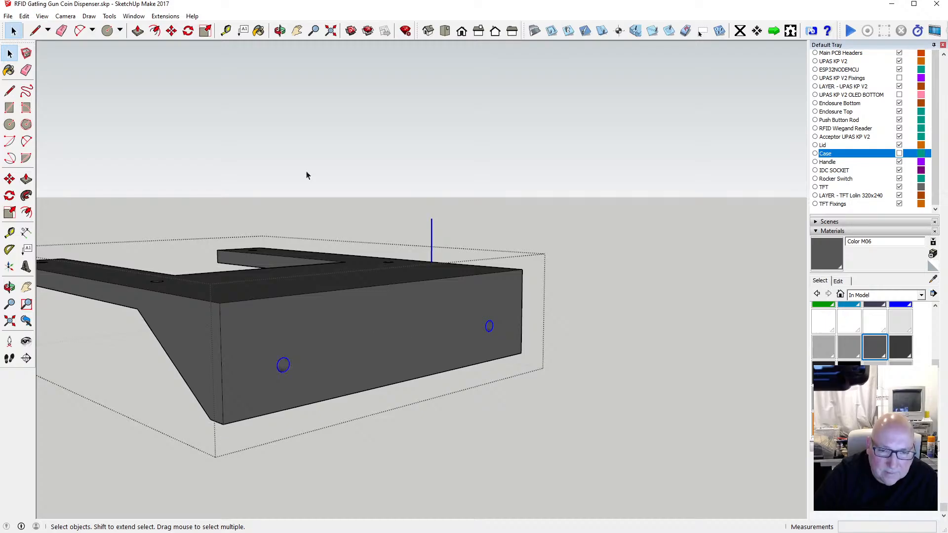
{"action": "left_click", "coordinate": [25, 15]}
{"action": "left_click", "coordinate": [74, 63]}
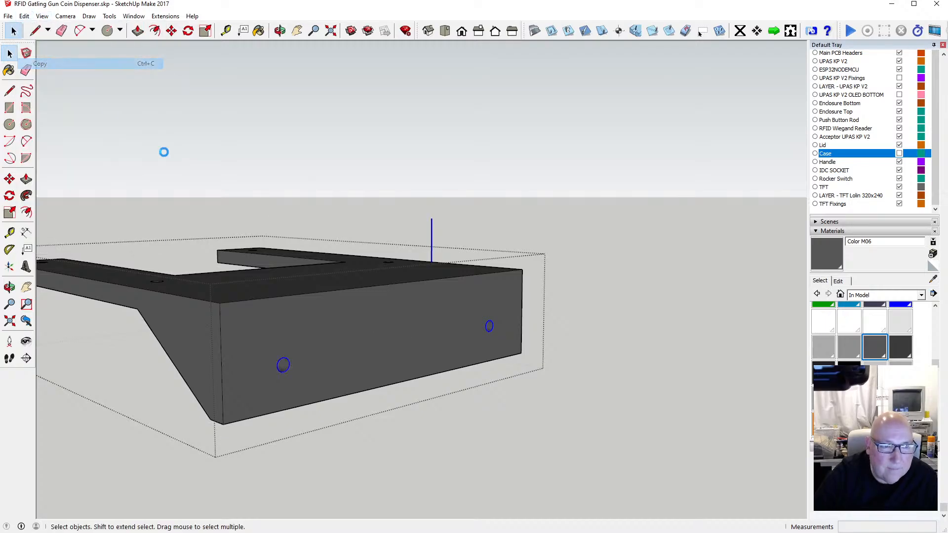
{"action": "scroll", "coordinate": [278, 220], "scroll_direction": "down", "scroll_amount": 3}
{"action": "left_click", "coordinate": [361, 217]}
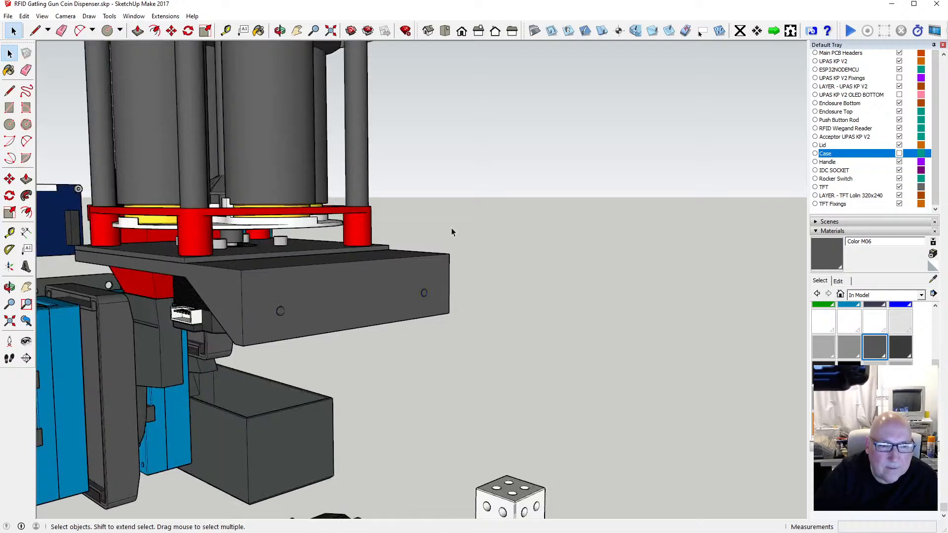
Step: Make the Case layer visible and paste the two copied hole circles in place
{"action": "scroll", "coordinate": [454, 226], "scroll_direction": "down", "scroll_amount": 5}
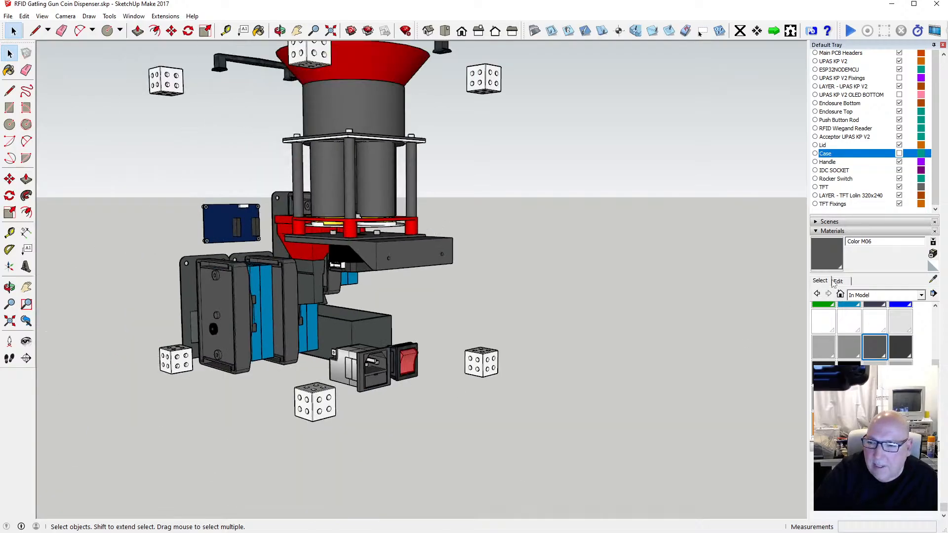
{"action": "left_click", "coordinate": [825, 232]}
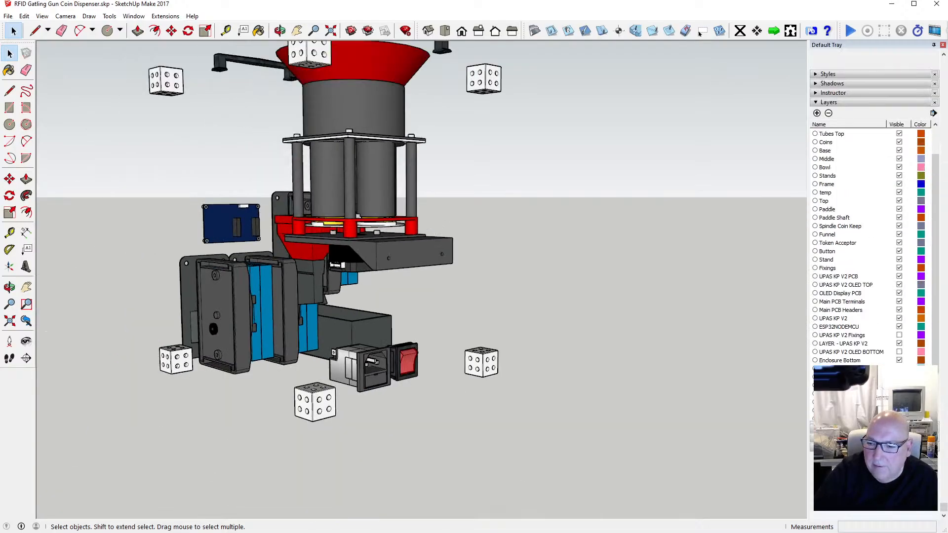
{"action": "left_click", "coordinate": [899, 360]}
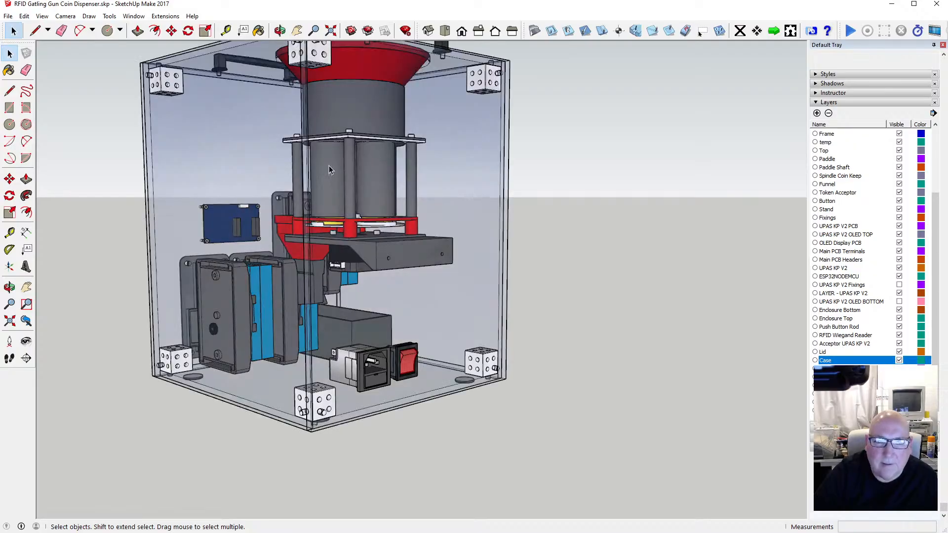
{"action": "left_click", "coordinate": [24, 16]}
{"action": "left_click", "coordinate": [56, 86]}
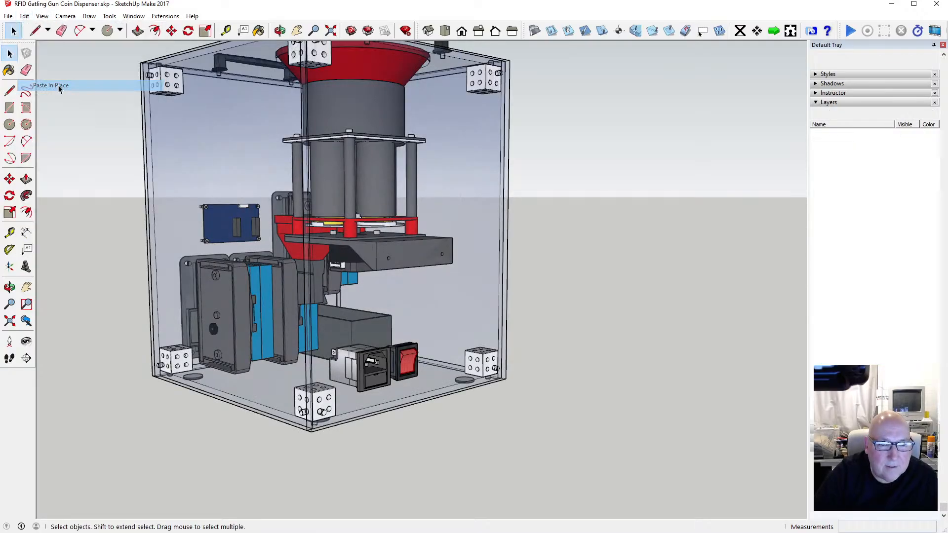
Step: Move the two pasted hole circles from the support plate's end wall
{"action": "key", "text": "m"}
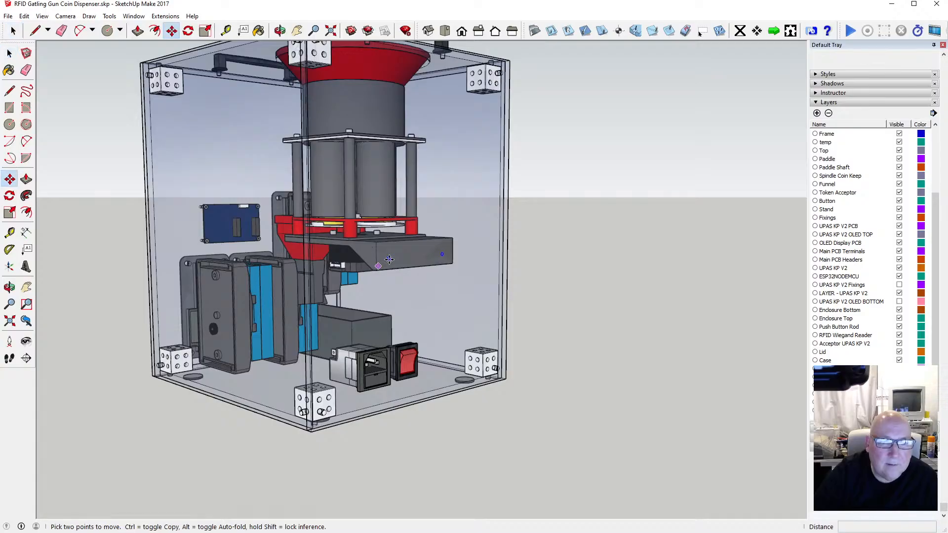
Step: Move the two screw-hole circles 44 mm outward from the hopper bracket along the red axis, and 38 mm back toward the bracket
{"action": "left_click", "coordinate": [390, 259]}
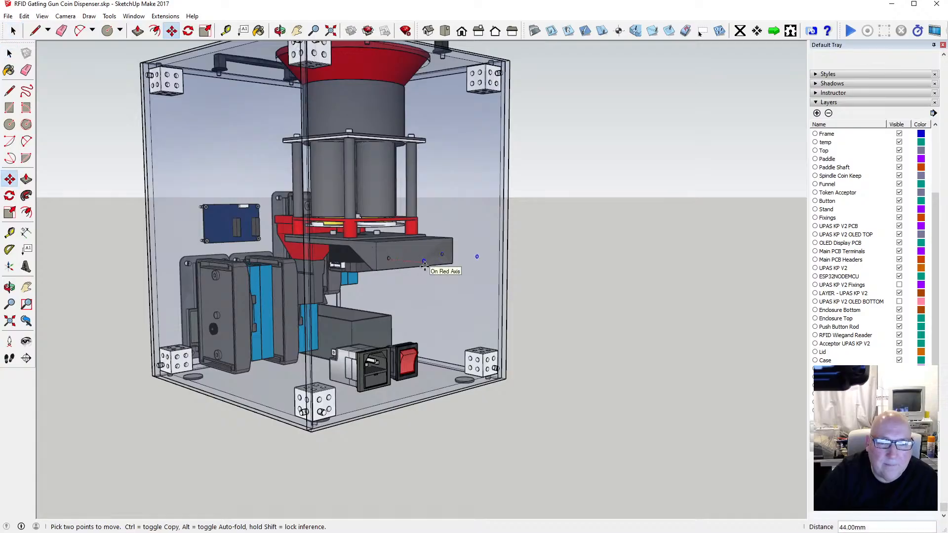
{"action": "left_click", "coordinate": [425, 267]}
{"action": "key", "text": "o"}
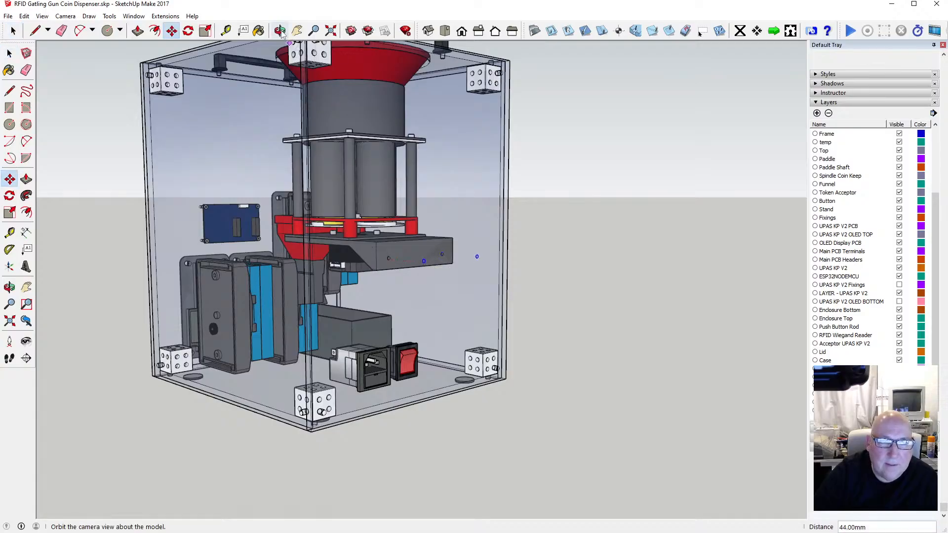
{"action": "left_click_drag", "start_coordinate": [247, 190], "coordinate": [171, 74]}
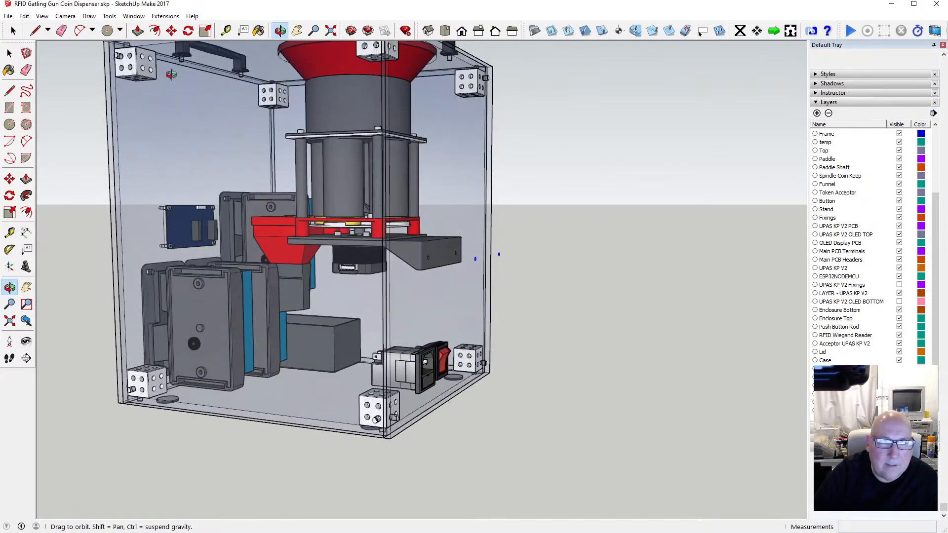
{"action": "left_click", "coordinate": [172, 31]}
{"action": "scroll", "coordinate": [421, 257], "scroll_direction": "up", "scroll_amount": 4}
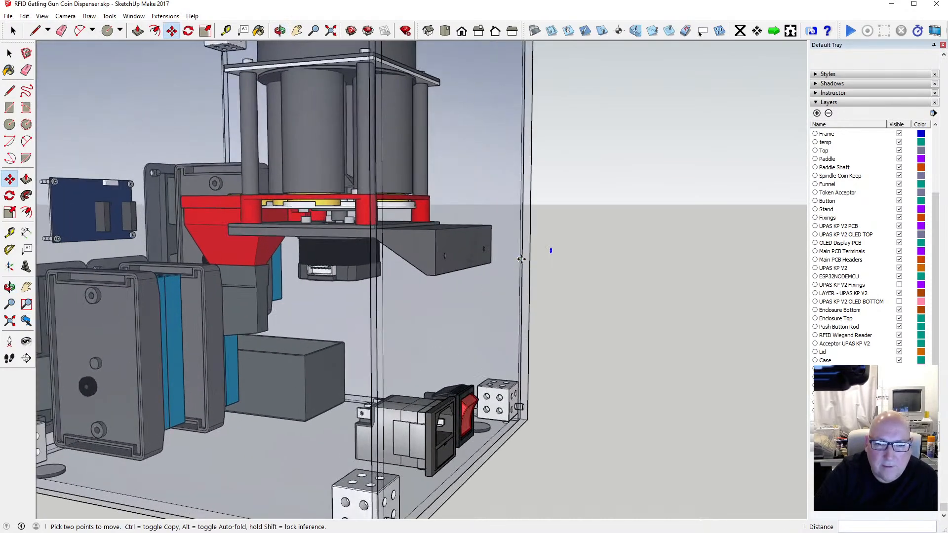
{"action": "left_click", "coordinate": [522, 259]}
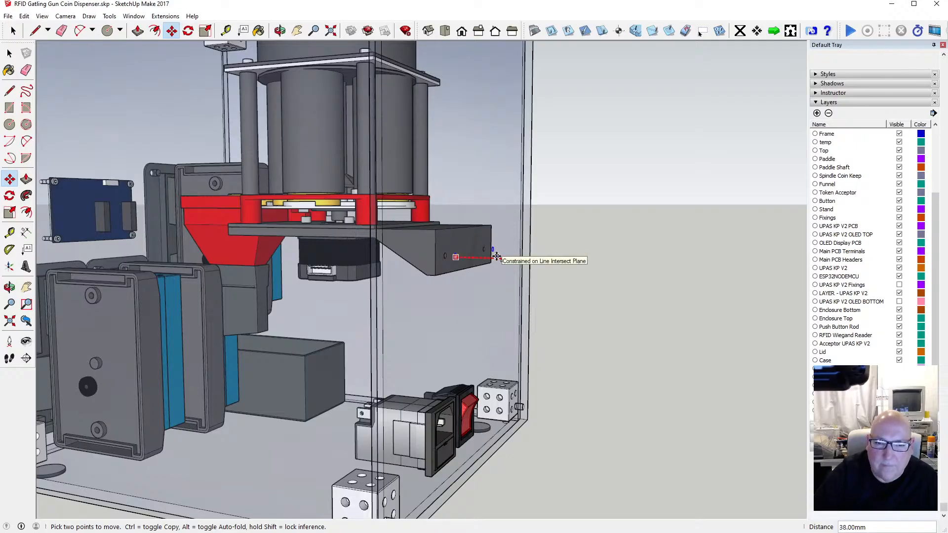
{"action": "left_click", "coordinate": [496, 256]}
Step: Cut the two screw-hole circles in front of the hopper bracket to the clipboard
{"action": "left_click", "coordinate": [281, 32]}
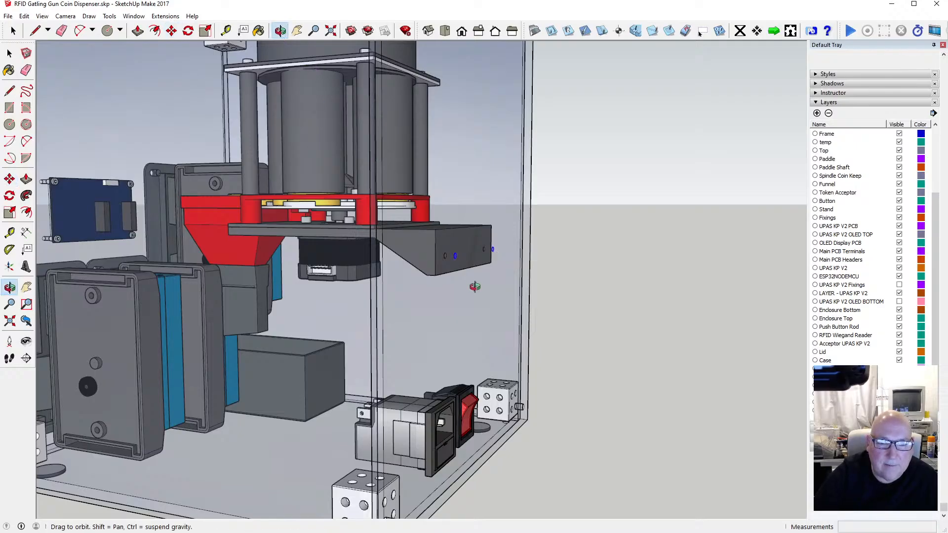
{"action": "scroll", "coordinate": [475, 284], "scroll_direction": "up", "scroll_amount": 3}
{"action": "left_click_drag", "start_coordinate": [476, 280], "coordinate": [301, 235]}
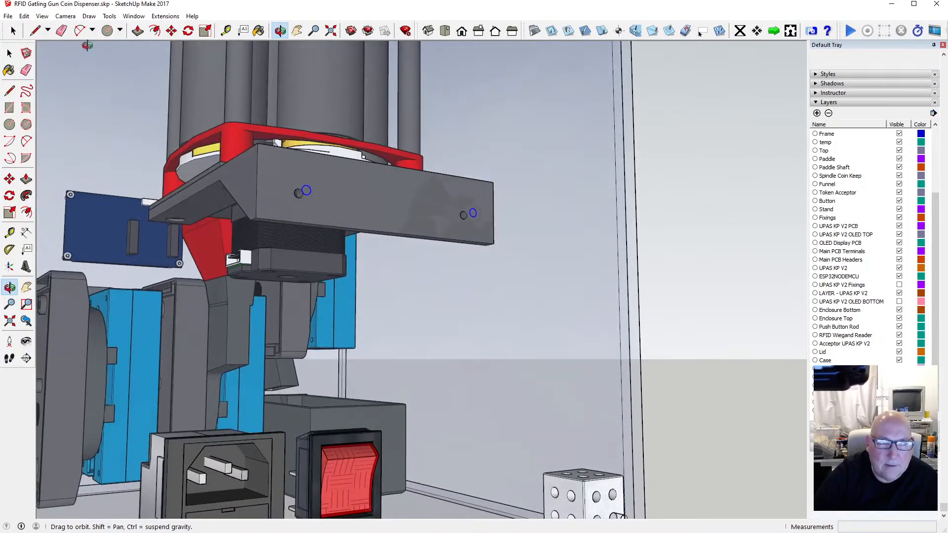
{"action": "left_click", "coordinate": [24, 17]}
{"action": "left_click", "coordinate": [35, 53]}
{"action": "left_click", "coordinate": [9, 53]}
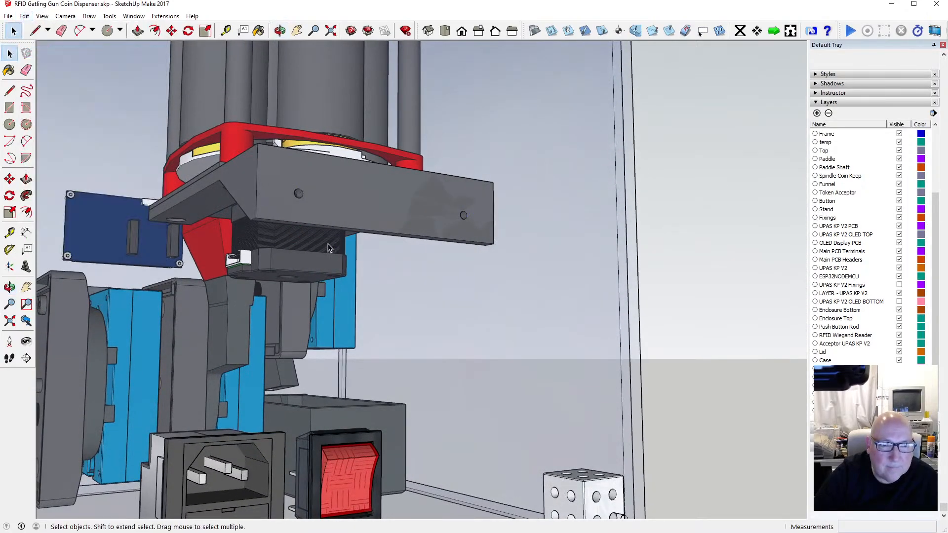
Step: Open the case's rear panel for editing and paste the two circles in place on it
{"action": "double_click", "coordinate": [438, 278]}
{"action": "scroll", "coordinate": [431, 251], "scroll_direction": "down", "scroll_amount": 5}
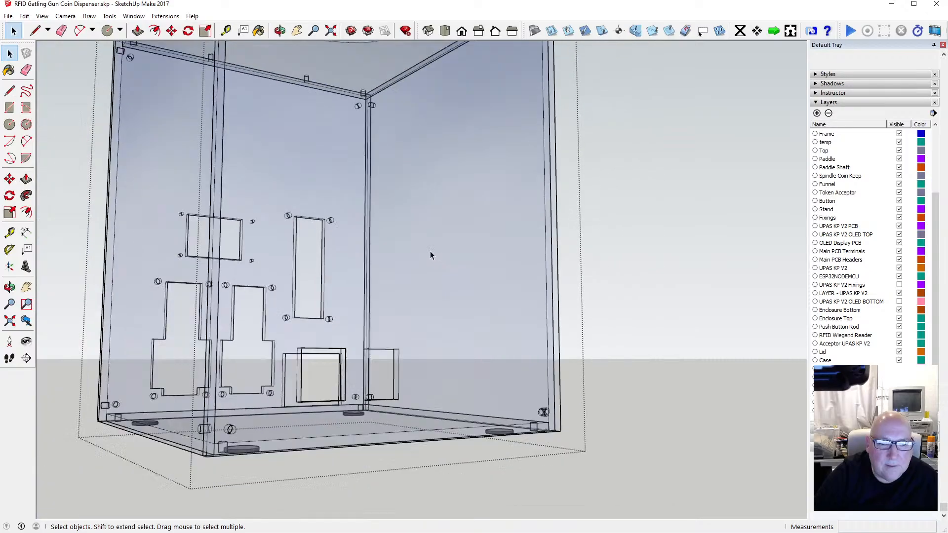
{"action": "double_click", "coordinate": [434, 253]}
{"action": "left_click", "coordinate": [434, 254]}
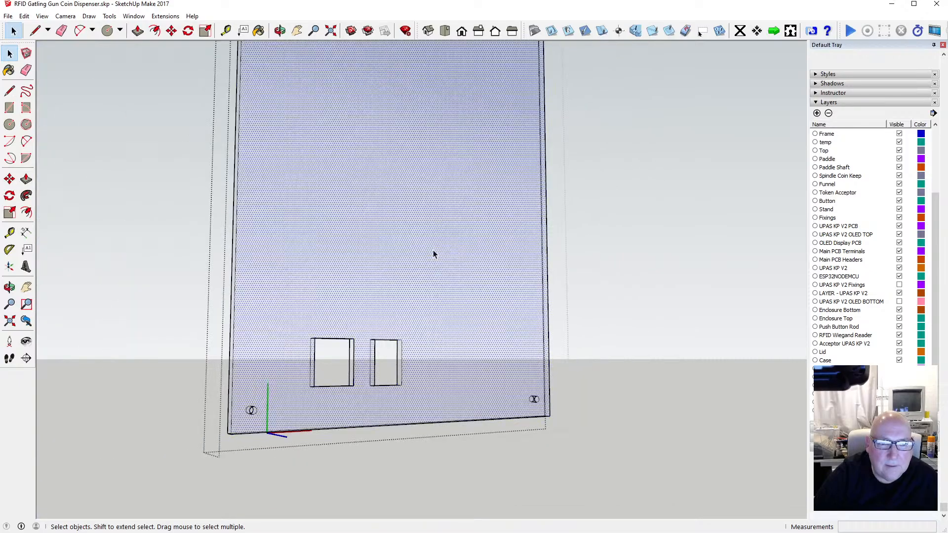
{"action": "left_click", "coordinate": [24, 17]}
{"action": "left_click", "coordinate": [44, 78]}
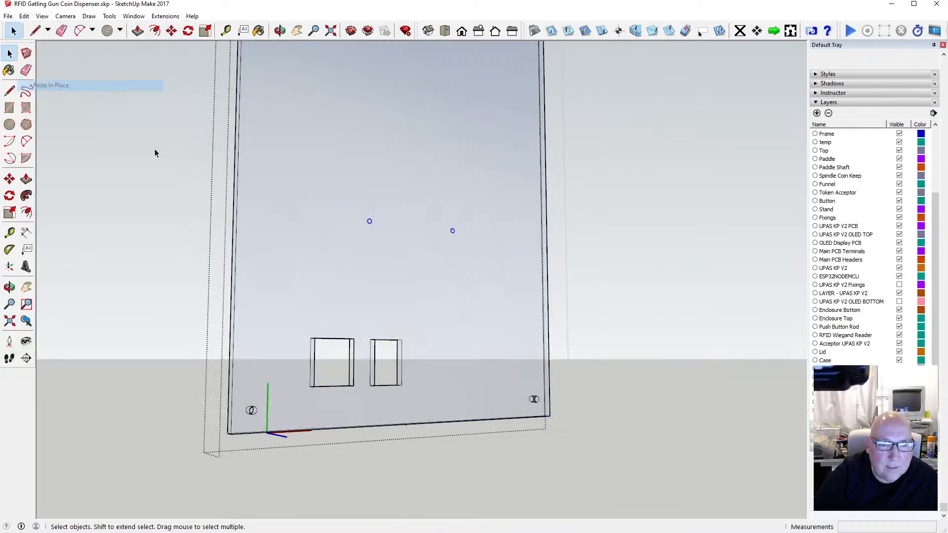
Step: Push both circles 6 mm through the rear panel with Push/Pull to make the bracket's screw holes
{"action": "scroll", "coordinate": [363, 221], "scroll_direction": "up", "scroll_amount": 4}
{"action": "scroll", "coordinate": [364, 220], "scroll_direction": "up", "scroll_amount": 2}
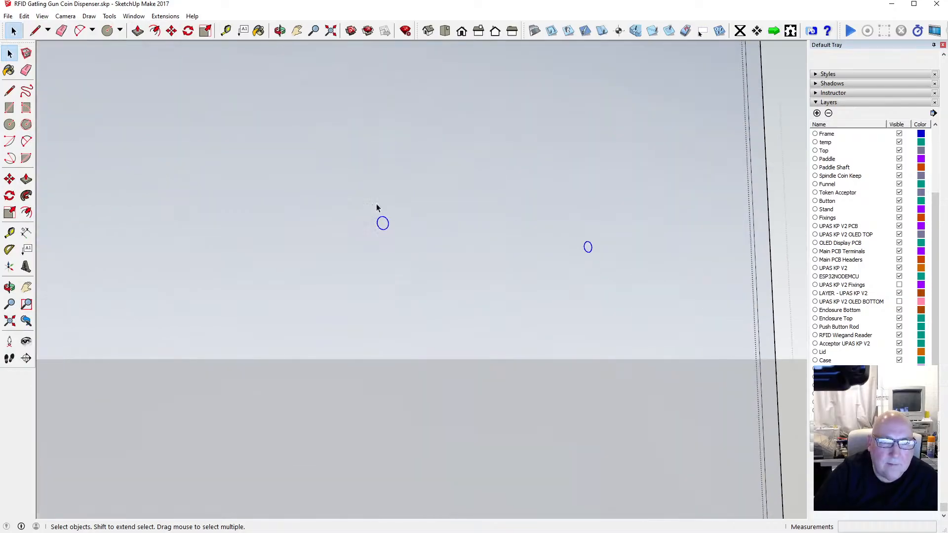
{"action": "key", "text": "p"}
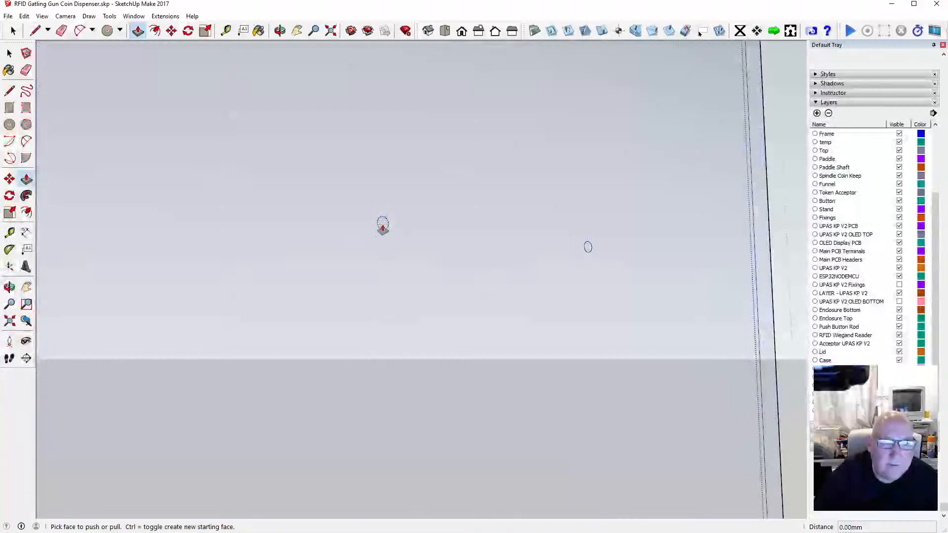
{"action": "left_click", "coordinate": [383, 224]}
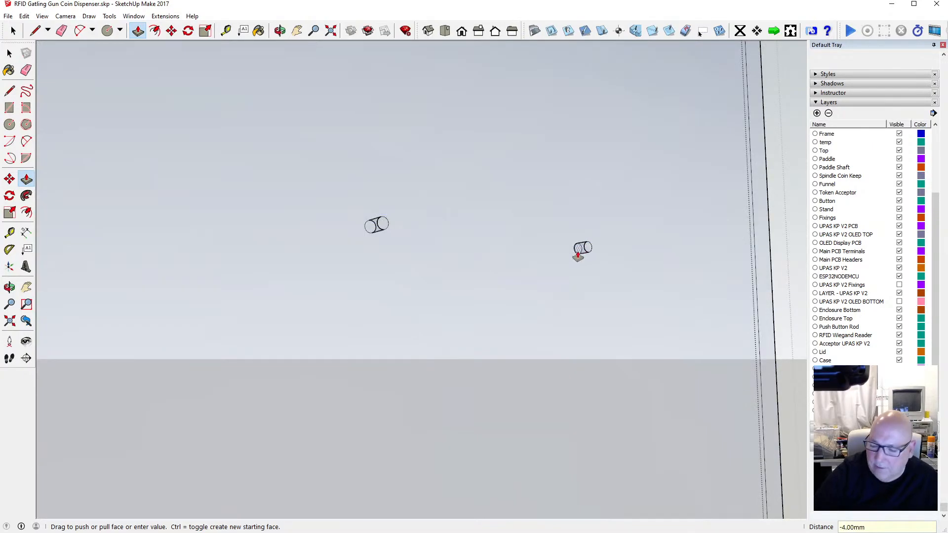
{"action": "left_click", "coordinate": [578, 255]}
{"action": "scroll", "coordinate": [552, 238], "scroll_direction": "down", "scroll_amount": 5}
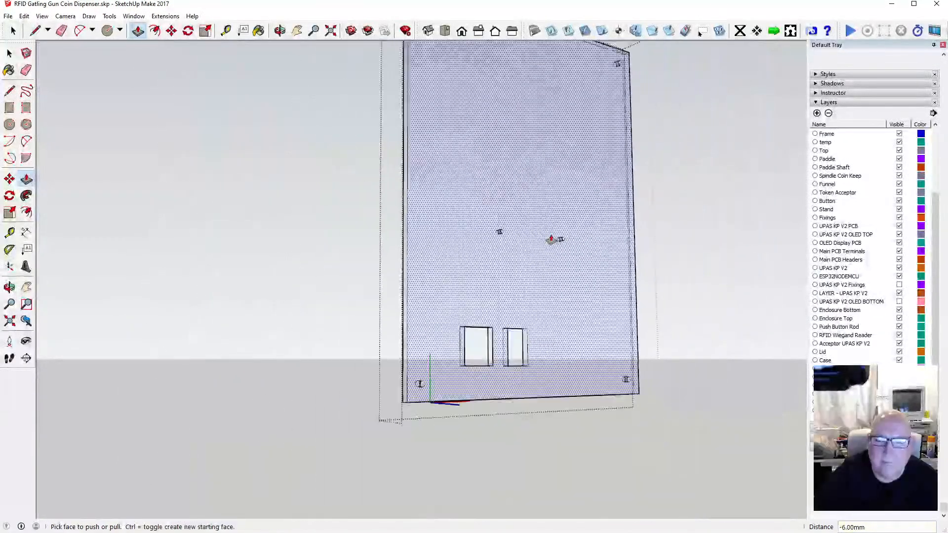
Step: Examine the two new screw holes in the rear panel from both close up and edge-on
{"action": "left_click", "coordinate": [14, 53]}
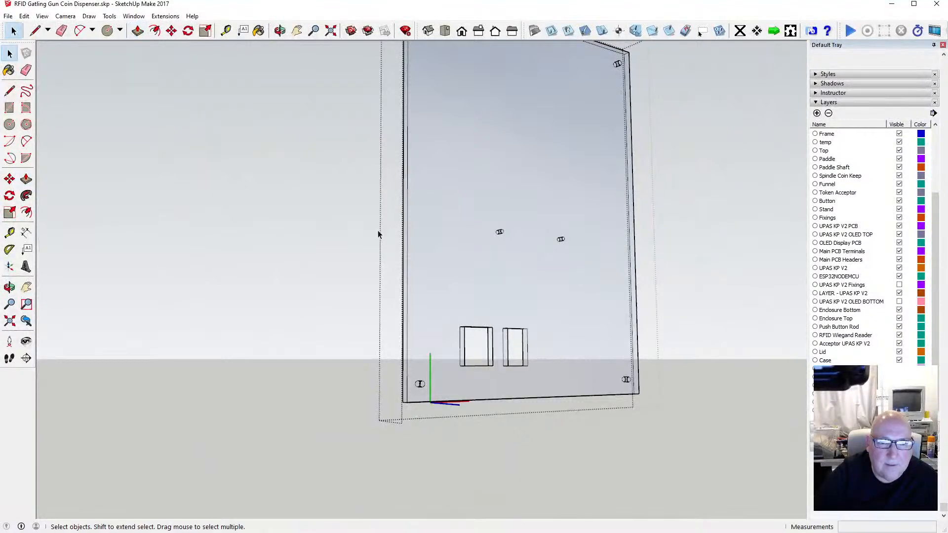
{"action": "left_click", "coordinate": [280, 31]}
{"action": "left_click_drag", "start_coordinate": [445, 242], "coordinate": [316, 277]}
{"action": "scroll", "coordinate": [315, 277], "scroll_direction": "up", "scroll_amount": 2}
{"action": "scroll", "coordinate": [383, 255], "scroll_direction": "up", "scroll_amount": 5}
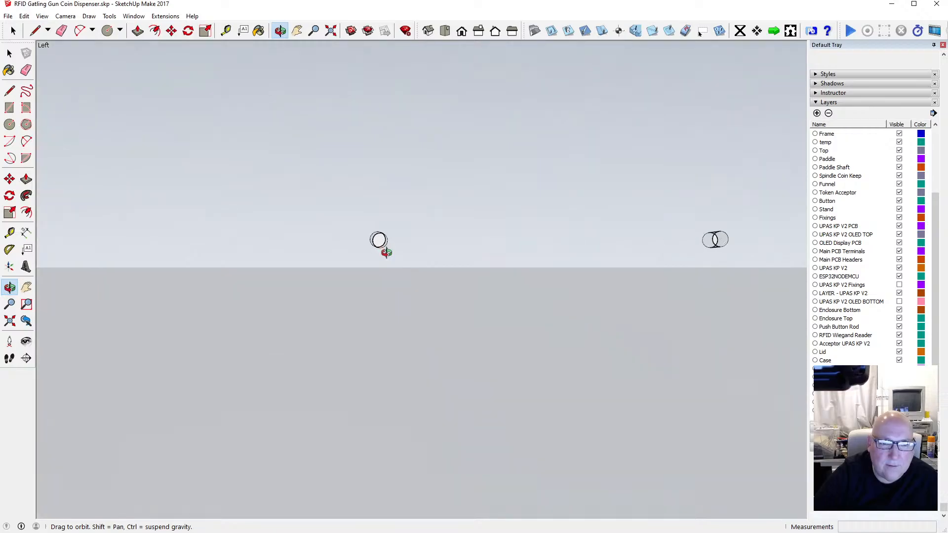
{"action": "left_click_drag", "start_coordinate": [386, 253], "coordinate": [550, 292]}
{"action": "scroll", "coordinate": [357, 260], "scroll_direction": "down", "scroll_amount": 5}
{"action": "scroll", "coordinate": [304, 257], "scroll_direction": "down", "scroll_amount": 3}
{"action": "left_click", "coordinate": [9, 53]}
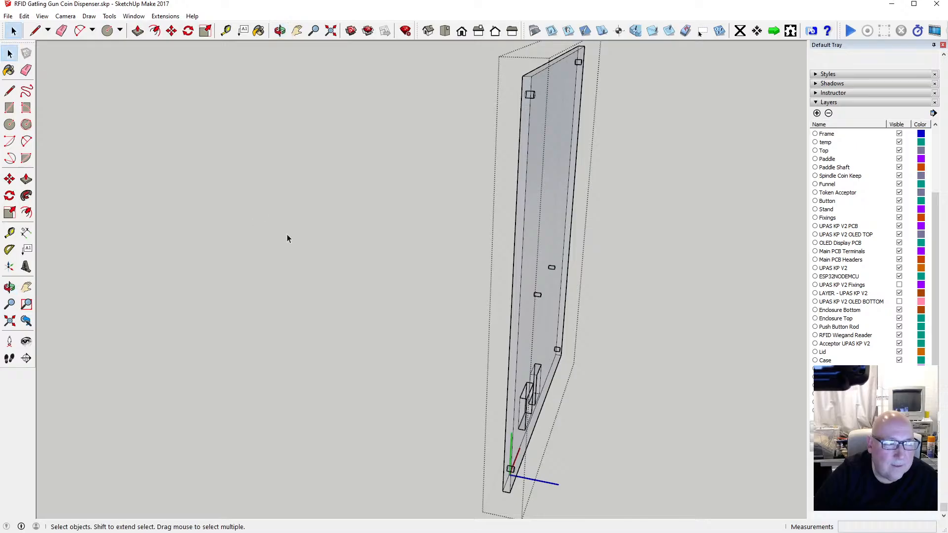
Step: Finish editing the rear panel and return to the complete dispenser model
{"action": "left_click", "coordinate": [287, 237]}
{"action": "scroll", "coordinate": [302, 270], "scroll_direction": "down", "scroll_amount": 3}
{"action": "left_click", "coordinate": [542, 267]}
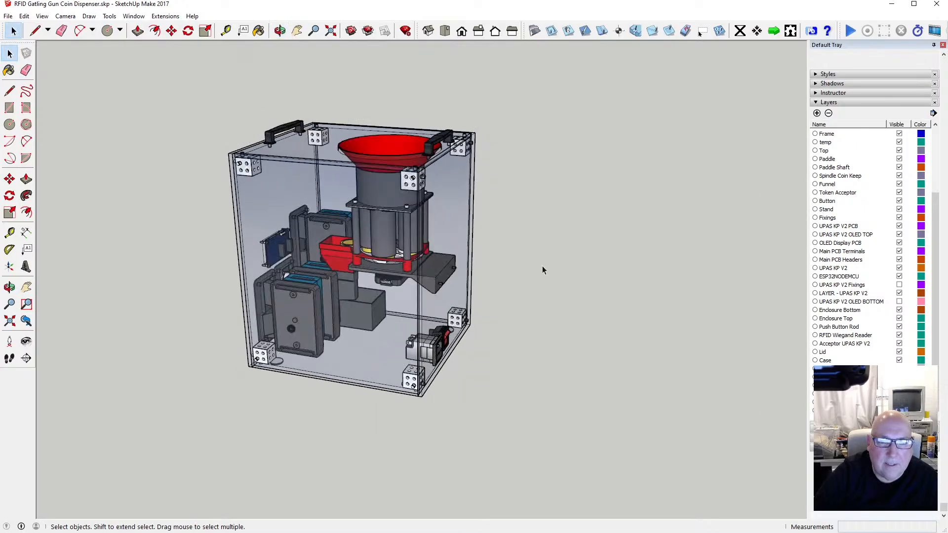
Step: Examine how the coin hopper and its bracket sit against the rear panel and the other parts inside the case
{"action": "scroll", "coordinate": [524, 293], "scroll_direction": "up", "scroll_amount": 3}
{"action": "scroll", "coordinate": [524, 293], "scroll_direction": "down", "scroll_amount": 3}
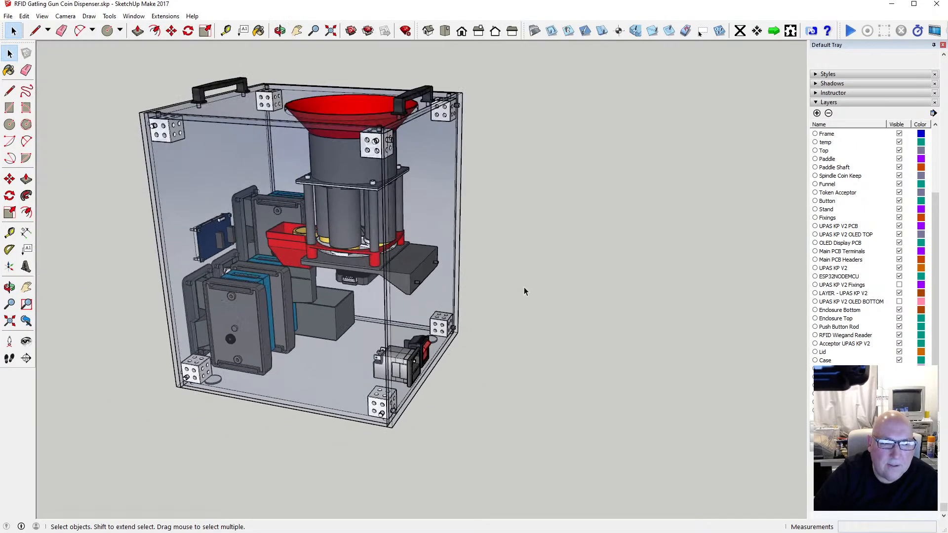
{"action": "left_click", "coordinate": [279, 30]}
{"action": "scroll", "coordinate": [403, 242], "scroll_direction": "up", "scroll_amount": 5}
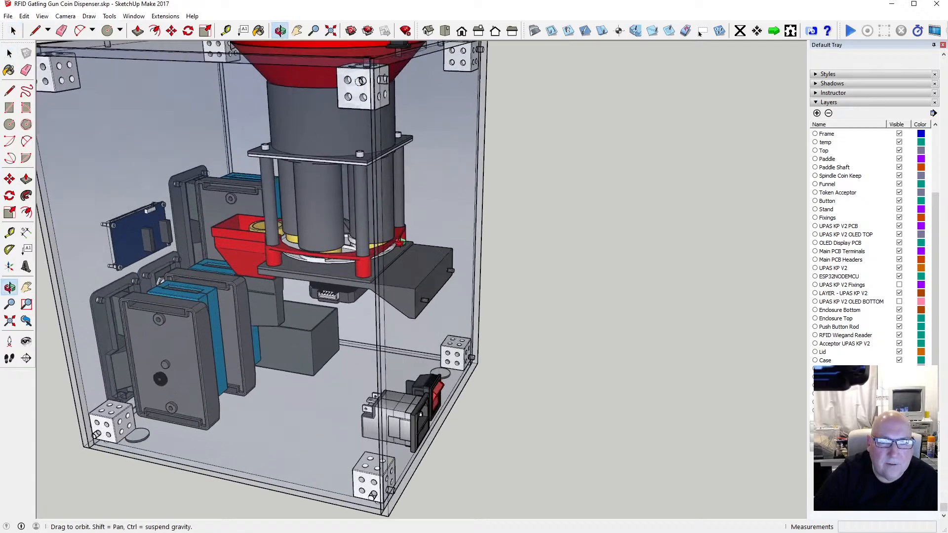
{"action": "mouse_move", "coordinate": [402, 242]}
{"action": "left_mouse_down"}
{"action": "mouse_move", "coordinate": [504, 165]}
{"action": "mouse_move", "coordinate": [128, 200]}
{"action": "mouse_move", "coordinate": [612, 180]}
{"action": "mouse_move", "coordinate": [510, 228]}
{"action": "mouse_move", "coordinate": [545, 217]}
{"action": "mouse_move", "coordinate": [461, 218]}
{"action": "mouse_move", "coordinate": [409, 275]}
{"action": "mouse_move", "coordinate": [402, 285]}
{"action": "mouse_move", "coordinate": [415, 296]}
{"action": "mouse_move", "coordinate": [393, 256]}
{"action": "left_mouse_up"}
{"action": "scroll", "coordinate": [427, 261], "scroll_direction": "down", "scroll_amount": 3}
{"action": "scroll", "coordinate": [427, 261], "scroll_direction": "down", "scroll_amount": 2}
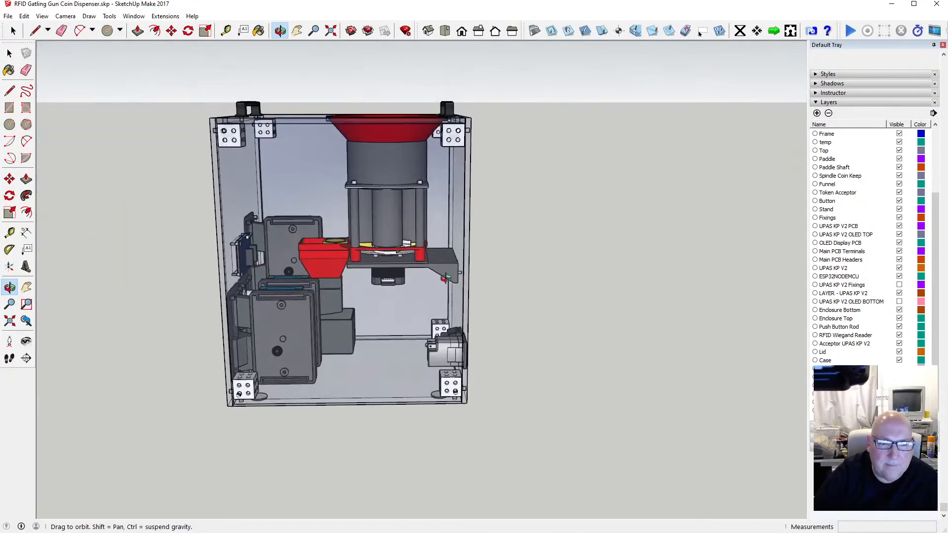
{"action": "scroll", "coordinate": [393, 257], "scroll_direction": "up", "scroll_amount": 2}
{"action": "scroll", "coordinate": [393, 257], "scroll_direction": "up", "scroll_amount": 2}
{"action": "left_click_drag", "start_coordinate": [343, 211], "coordinate": [452, 265]}
{"action": "mouse_move", "coordinate": [398, 279]}
{"action": "left_mouse_down"}
{"action": "mouse_move", "coordinate": [568, 277]}
{"action": "mouse_move", "coordinate": [586, 287]}
{"action": "mouse_move", "coordinate": [550, 275]}
{"action": "mouse_move", "coordinate": [463, 288]}
{"action": "mouse_move", "coordinate": [648, 253]}
{"action": "mouse_move", "coordinate": [503, 281]}
{"action": "mouse_move", "coordinate": [441, 306]}
{"action": "mouse_move", "coordinate": [206, 327]}
{"action": "mouse_move", "coordinate": [217, 306]}
{"action": "mouse_move", "coordinate": [218, 327]}
{"action": "mouse_move", "coordinate": [435, 326]}
{"action": "mouse_move", "coordinate": [385, 341]}
{"action": "mouse_move", "coordinate": [394, 339]}
{"action": "mouse_move", "coordinate": [379, 269]}
{"action": "mouse_move", "coordinate": [352, 316]}
{"action": "mouse_move", "coordinate": [342, 323]}
{"action": "mouse_move", "coordinate": [334, 315]}
{"action": "mouse_move", "coordinate": [387, 338]}
{"action": "mouse_move", "coordinate": [378, 352]}
{"action": "mouse_move", "coordinate": [365, 265]}
{"action": "mouse_move", "coordinate": [381, 303]}
{"action": "left_mouse_up"}
{"action": "scroll", "coordinate": [463, 288], "scroll_direction": "down", "scroll_amount": 2}
{"action": "scroll", "coordinate": [463, 288], "scroll_direction": "down", "scroll_amount": 1}
Step: Examine the space between the enclosures behind the button and token acceptor plates, below the display
{"action": "scroll", "coordinate": [394, 339], "scroll_direction": "up", "scroll_amount": 5}
{"action": "scroll", "coordinate": [373, 357], "scroll_direction": "up", "scroll_amount": 5}
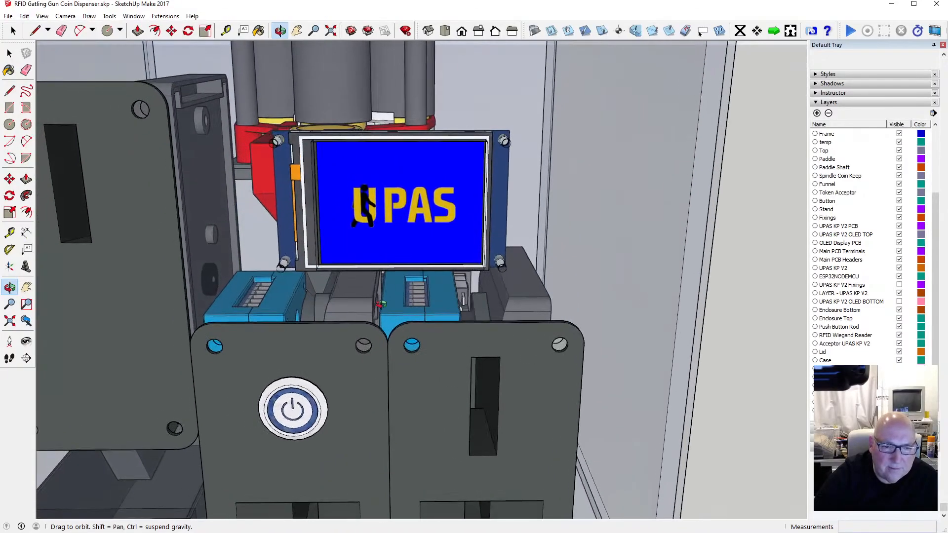
{"action": "scroll", "coordinate": [381, 308], "scroll_direction": "up", "scroll_amount": 10}
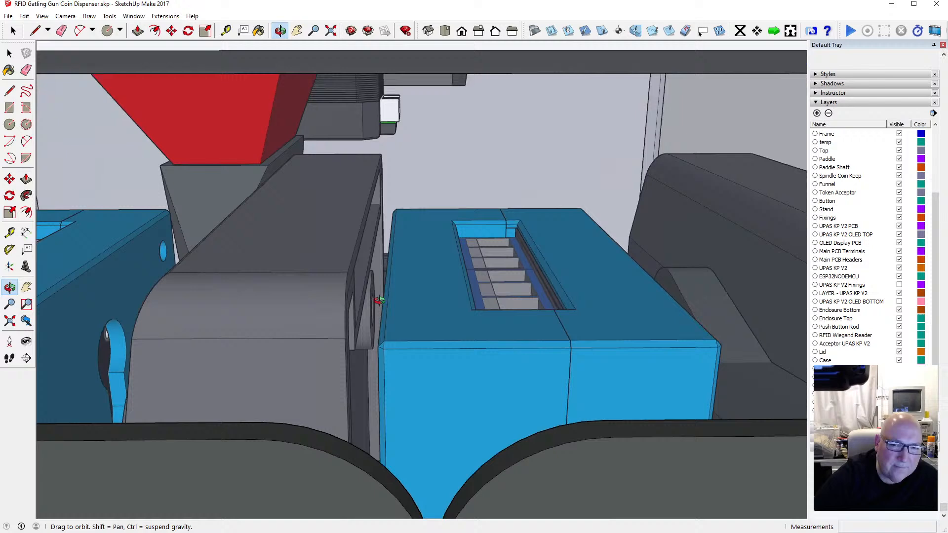
{"action": "left_click_drag", "start_coordinate": [379, 300], "coordinate": [364, 311]}
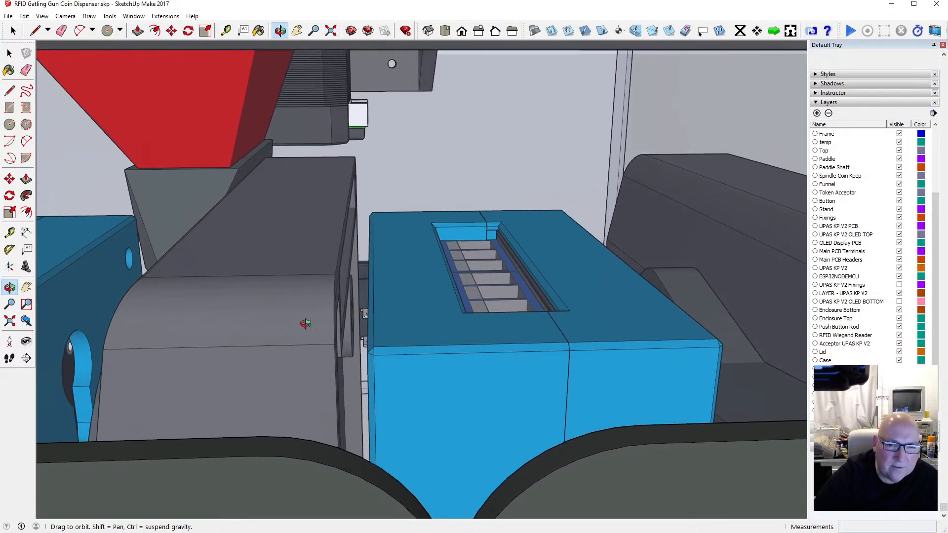
{"action": "scroll", "coordinate": [305, 323], "scroll_direction": "down", "scroll_amount": 10}
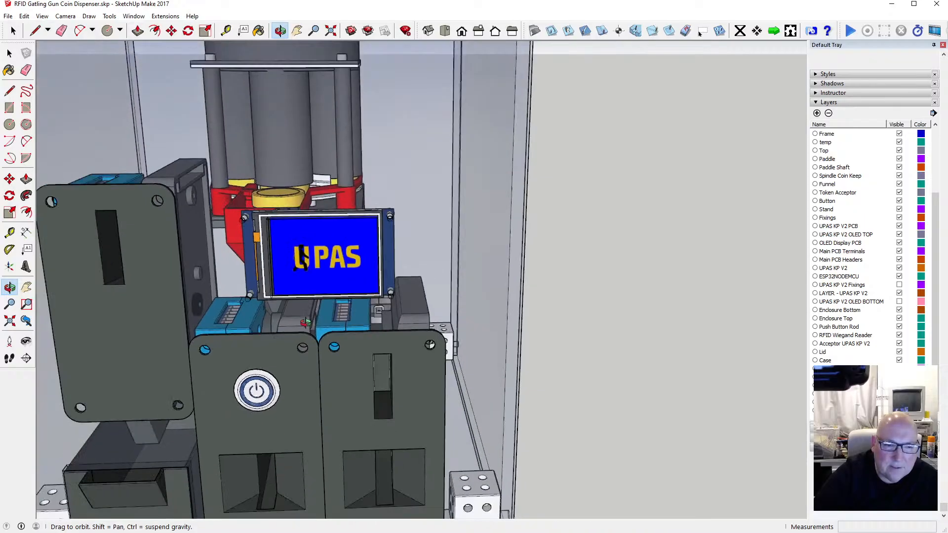
{"action": "scroll", "coordinate": [305, 323], "scroll_direction": "down", "scroll_amount": 4}
{"action": "scroll", "coordinate": [342, 376], "scroll_direction": "up", "scroll_amount": 3}
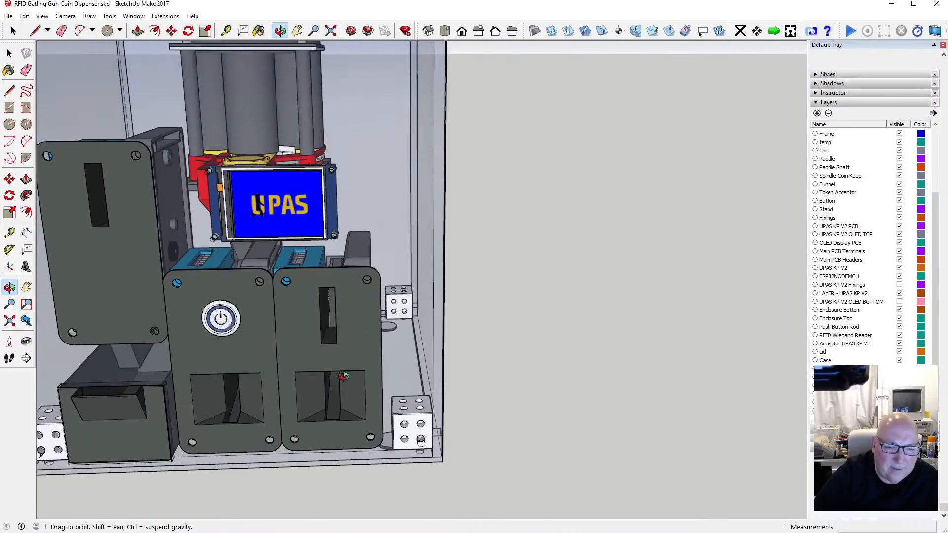
Step: Examine the front layout of the display, button and acceptor modules, including the coin tray beneath the tall module
{"action": "left_click_drag", "start_coordinate": [342, 376], "coordinate": [390, 367]}
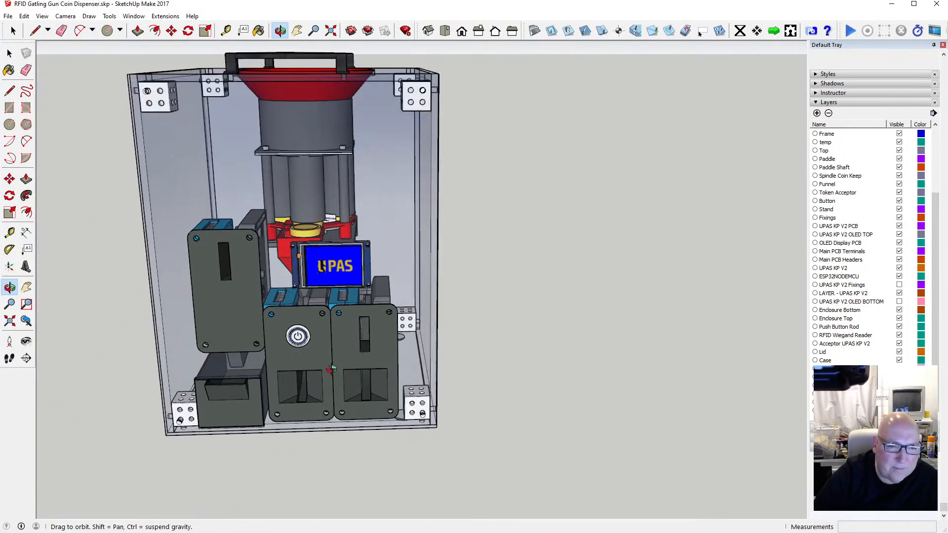
{"action": "scroll", "coordinate": [330, 369], "scroll_direction": "up", "scroll_amount": 2}
{"action": "left_click_drag", "start_coordinate": [310, 176], "coordinate": [303, 204]}
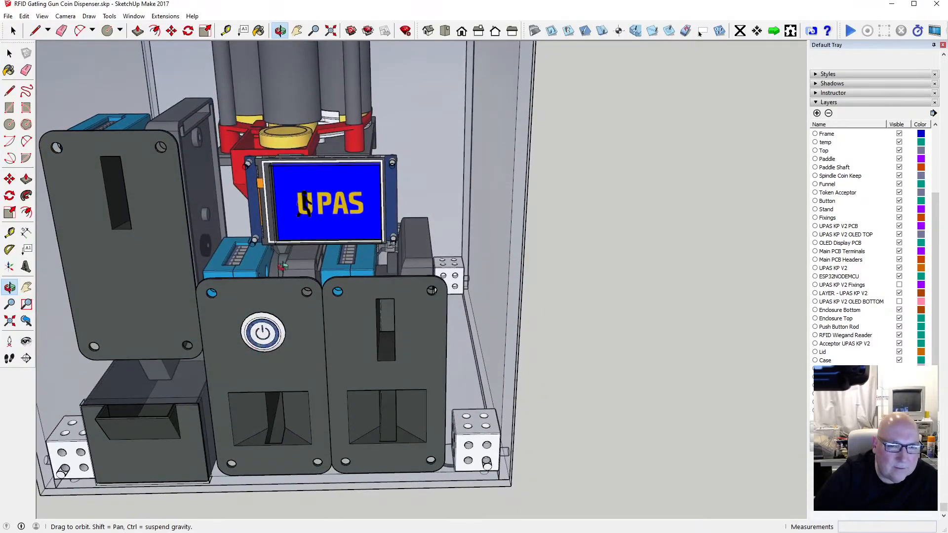
{"action": "left_click_drag", "start_coordinate": [295, 286], "coordinate": [267, 261]}
{"action": "scroll", "coordinate": [235, 344], "scroll_direction": "up", "scroll_amount": 2}
{"action": "scroll", "coordinate": [235, 344], "scroll_direction": "up", "scroll_amount": 3}
{"action": "scroll", "coordinate": [224, 316], "scroll_direction": "down", "scroll_amount": 5}
{"action": "scroll", "coordinate": [316, 212], "scroll_direction": "down", "scroll_amount": 2}
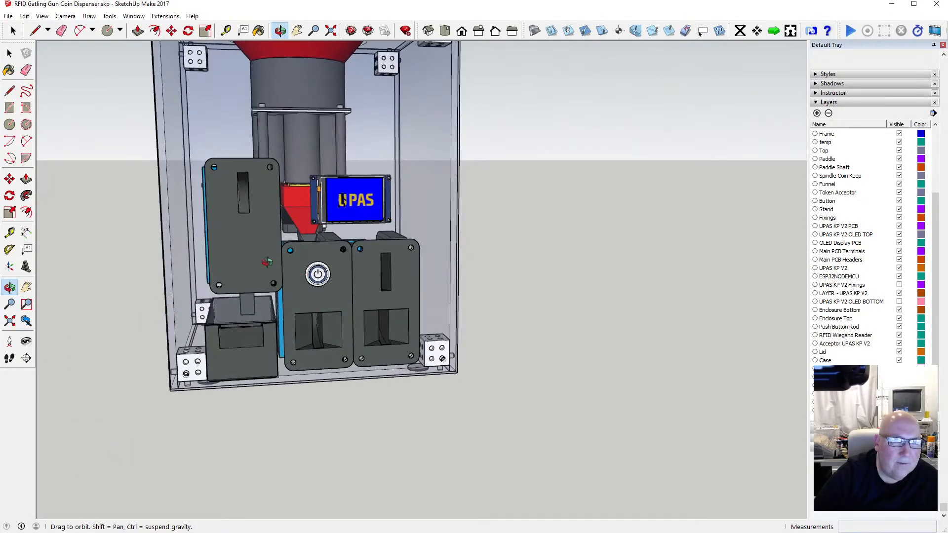
{"action": "scroll", "coordinate": [264, 343], "scroll_direction": "up", "scroll_amount": 4}
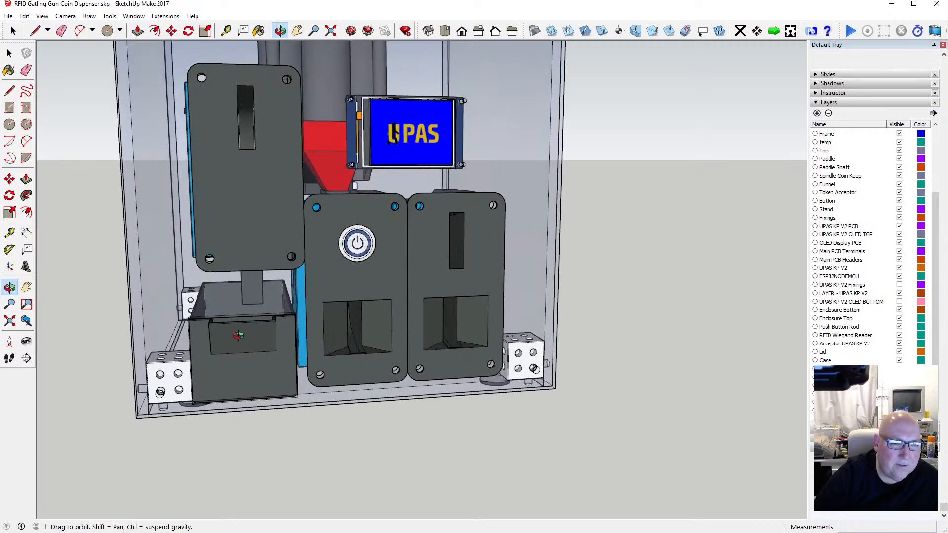
{"action": "left_click_drag", "start_coordinate": [224, 291], "coordinate": [247, 296]}
{"action": "scroll", "coordinate": [253, 296], "scroll_direction": "up", "scroll_amount": 2}
{"action": "scroll", "coordinate": [253, 297], "scroll_direction": "up", "scroll_amount": 3}
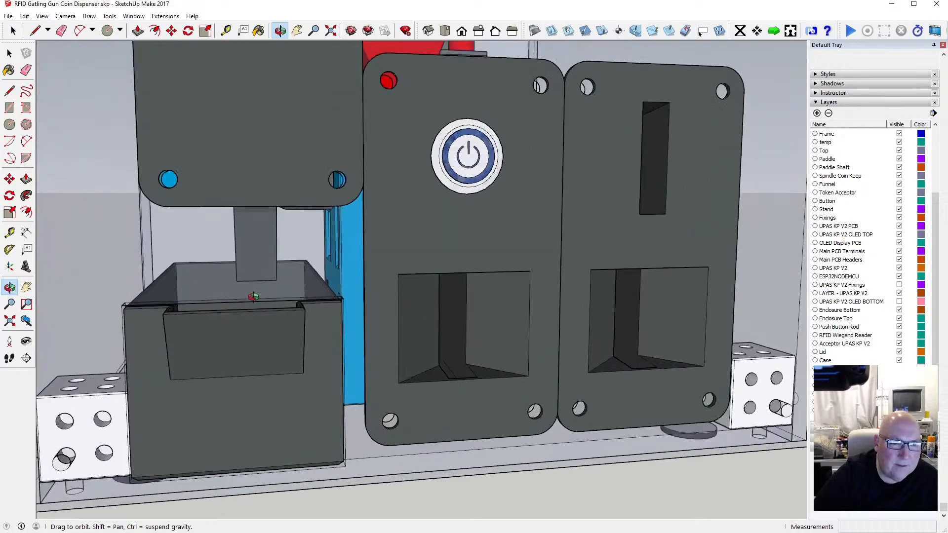
{"action": "scroll", "coordinate": [253, 297], "scroll_direction": "down", "scroll_amount": 6}
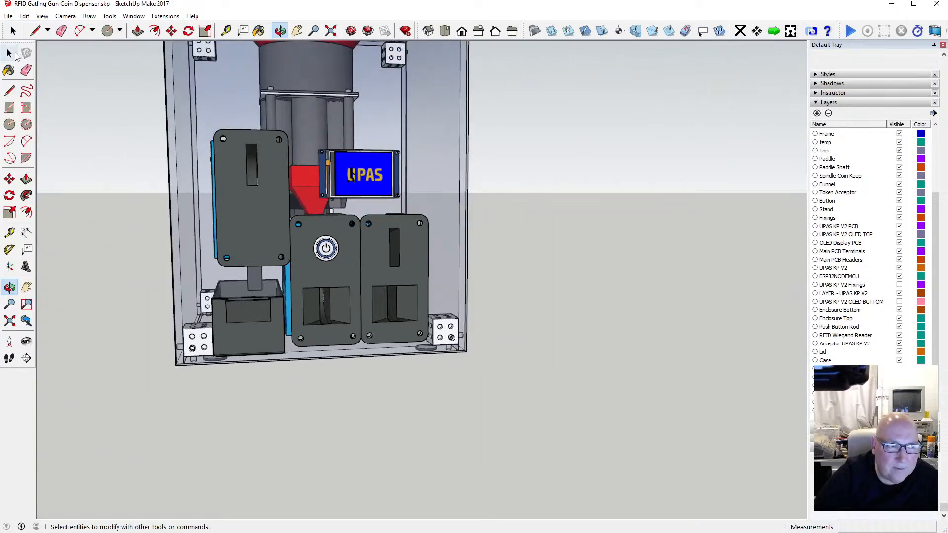
Step: Measure the horizontal distance from the case's side edge to the midpoint of the coin tray's front recess
{"action": "left_click", "coordinate": [226, 31]}
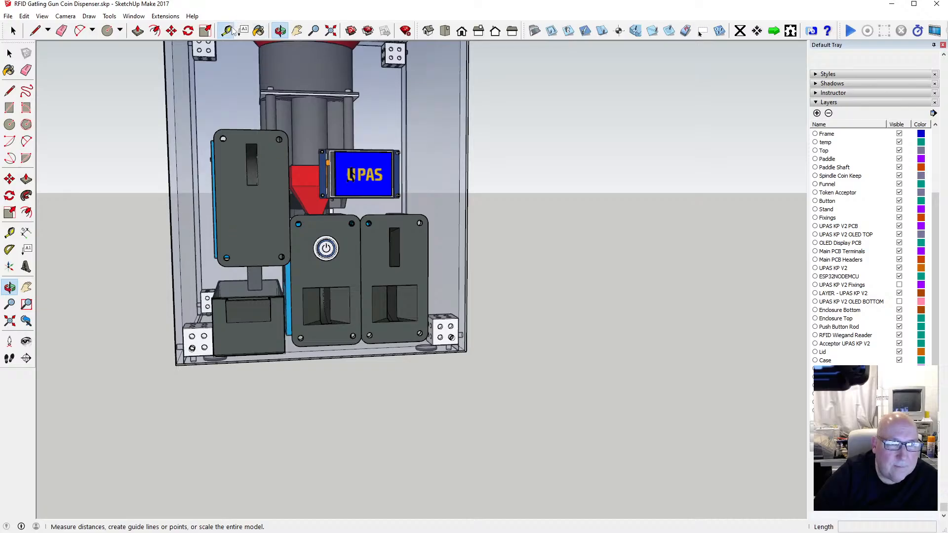
{"action": "scroll", "coordinate": [251, 296], "scroll_direction": "up", "scroll_amount": 5}
{"action": "scroll", "coordinate": [252, 296], "scroll_direction": "up", "scroll_amount": 2}
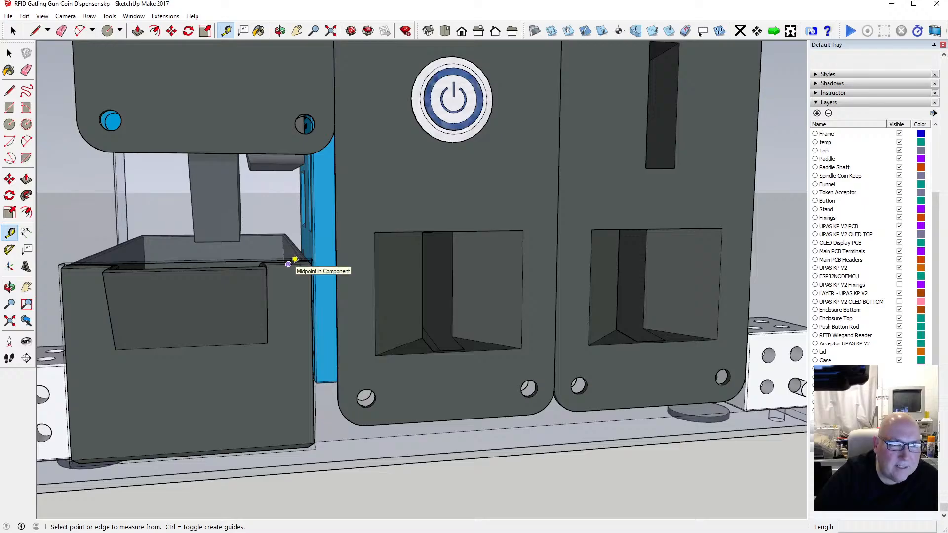
{"action": "scroll", "coordinate": [288, 264], "scroll_direction": "down", "scroll_amount": 5}
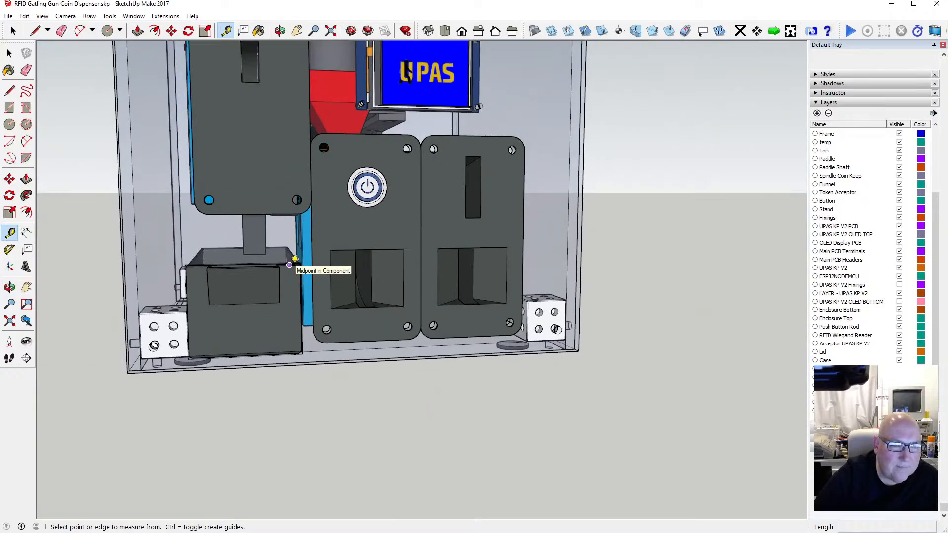
{"action": "scroll", "coordinate": [289, 265], "scroll_direction": "down", "scroll_amount": 2}
{"action": "scroll", "coordinate": [179, 292], "scroll_direction": "up", "scroll_amount": 6}
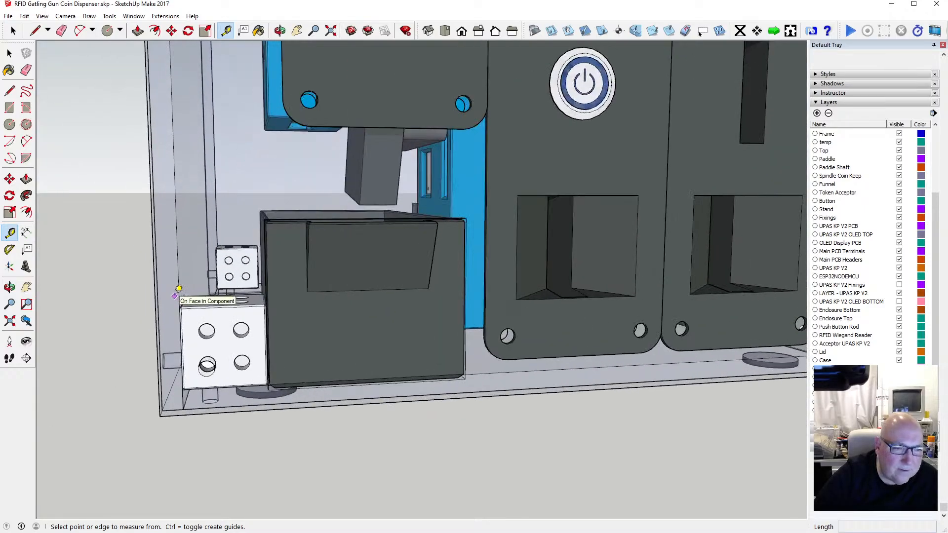
{"action": "left_click", "coordinate": [157, 274]}
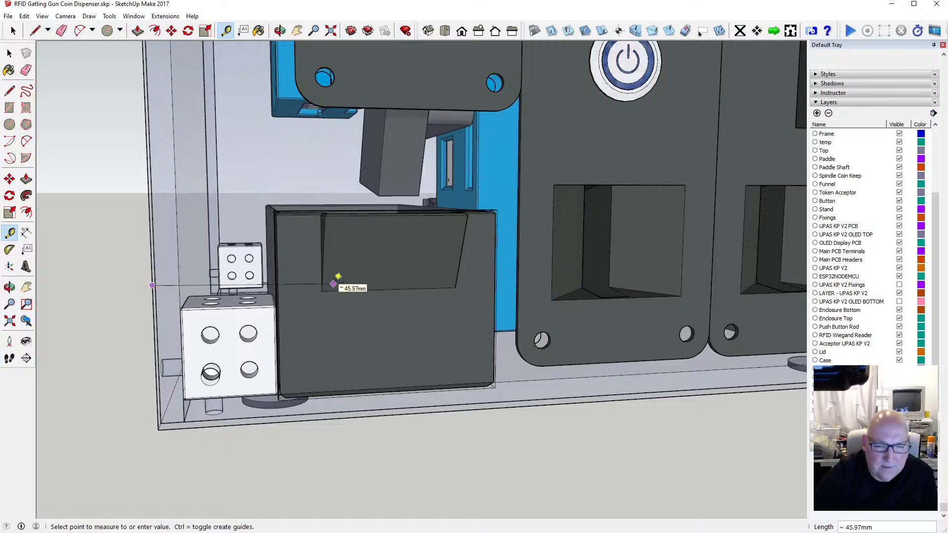
{"action": "left_click", "coordinate": [333, 284]}
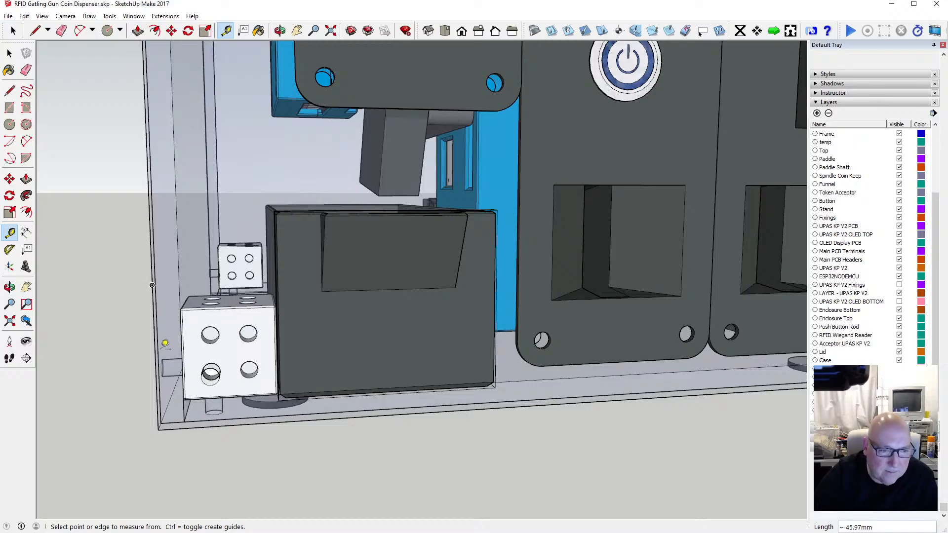
{"action": "left_click", "coordinate": [161, 342]}
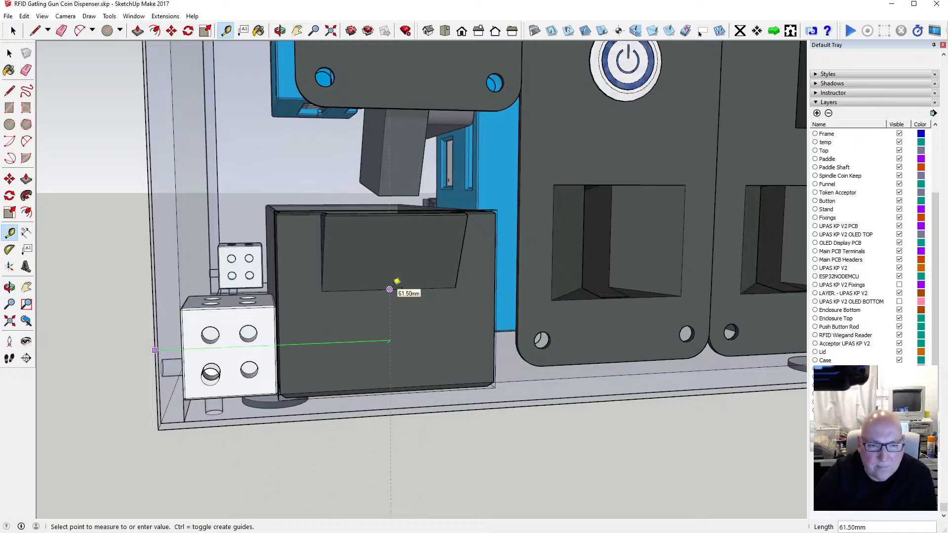
{"action": "left_click", "coordinate": [397, 281]}
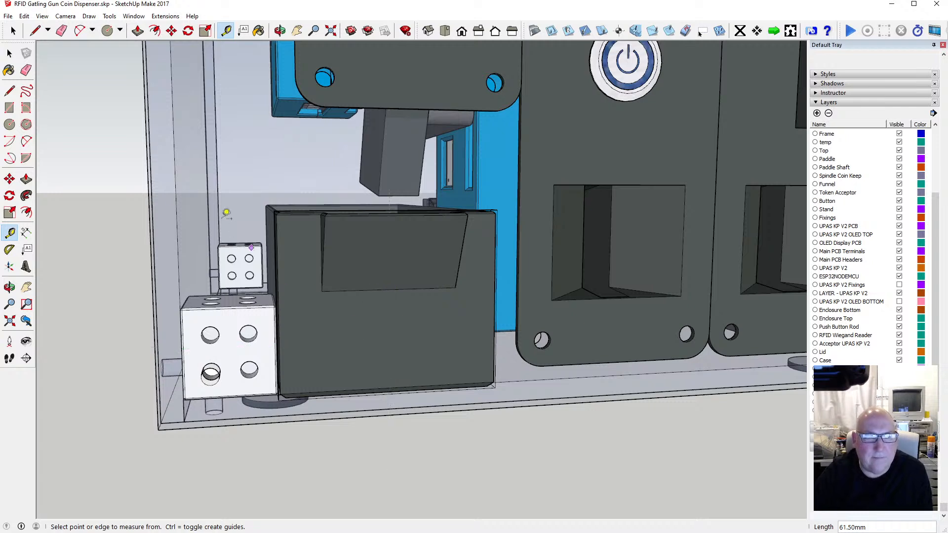
Step: Check the coin chute and the tall module against the coin tray's centreline, measuring from the case's side edge
{"action": "left_click", "coordinate": [149, 184]}
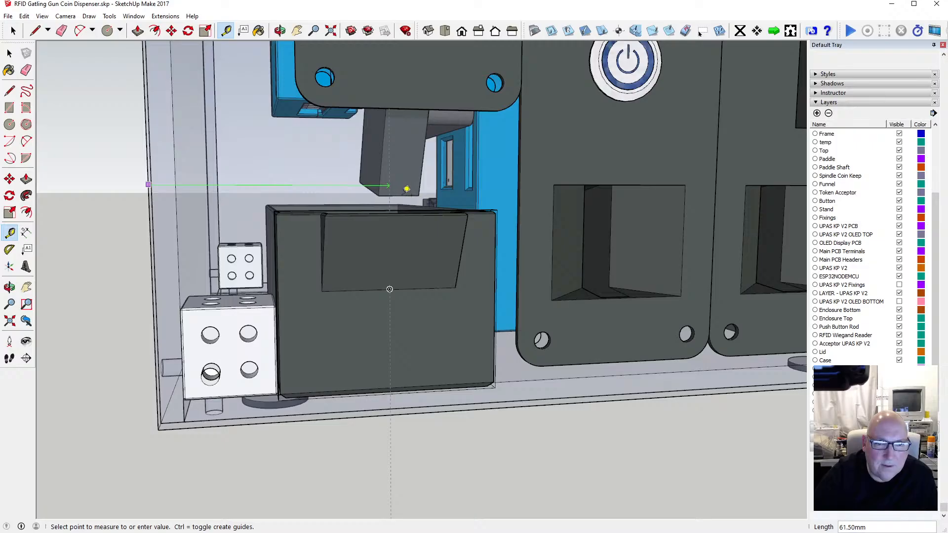
{"action": "scroll", "coordinate": [390, 289], "scroll_direction": "up", "scroll_amount": 1}
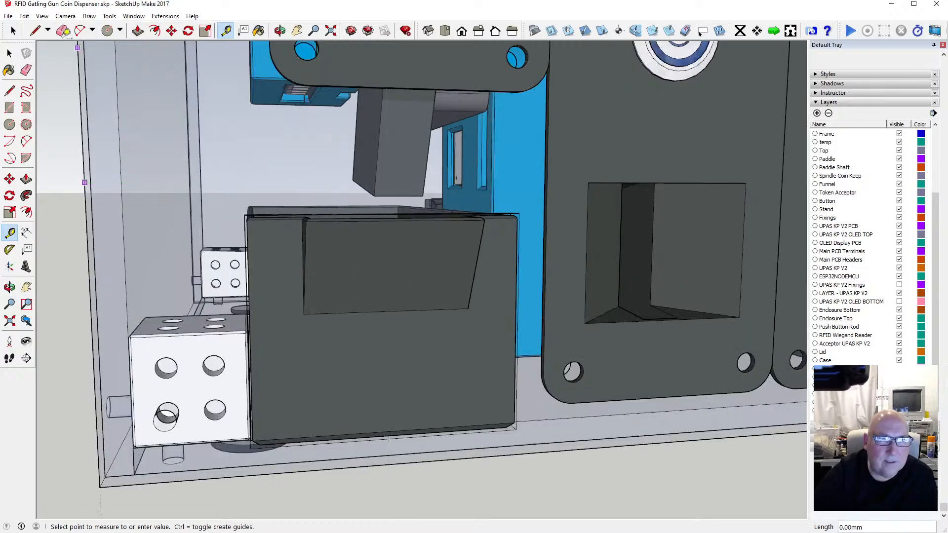
{"action": "left_click", "coordinate": [42, 16]}
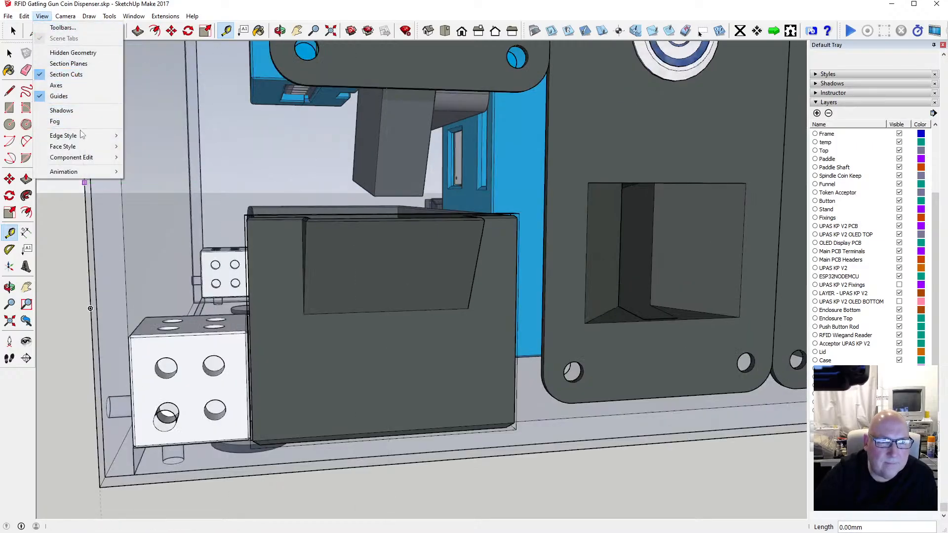
{"action": "key", "text": "Escape"}
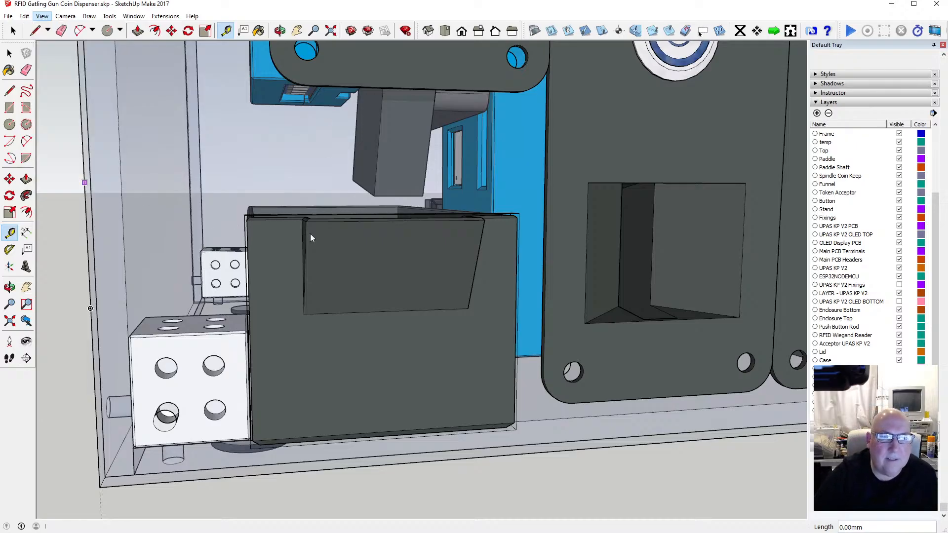
{"action": "left_click", "coordinate": [331, 30]}
{"action": "scroll", "coordinate": [293, 274], "scroll_direction": "up", "scroll_amount": 3}
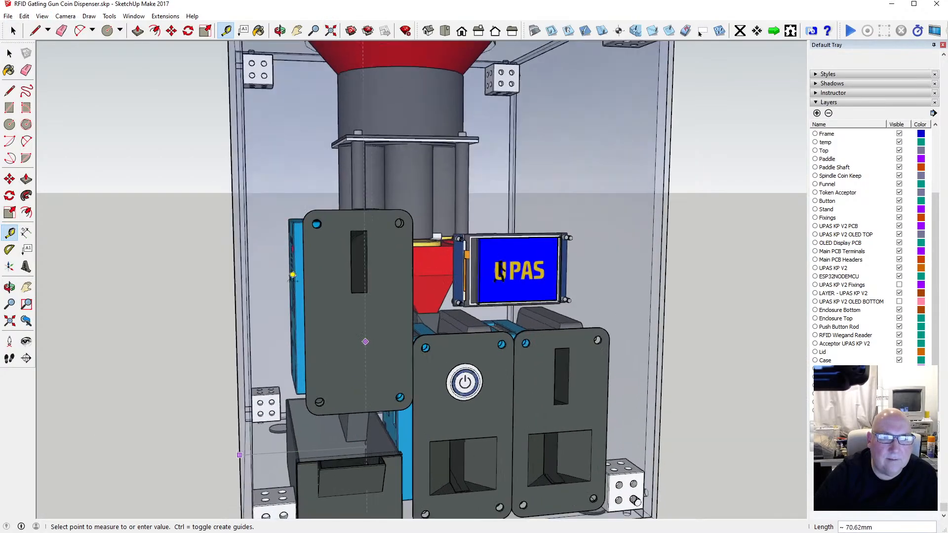
{"action": "left_click", "coordinate": [9, 52]}
Step: Measure the clearance from the tall front plate's side edge to the adjacent side of the case
{"action": "scroll", "coordinate": [335, 327], "scroll_direction": "down", "scroll_amount": 3}
{"action": "scroll", "coordinate": [334, 328], "scroll_direction": "up", "scroll_amount": 5}
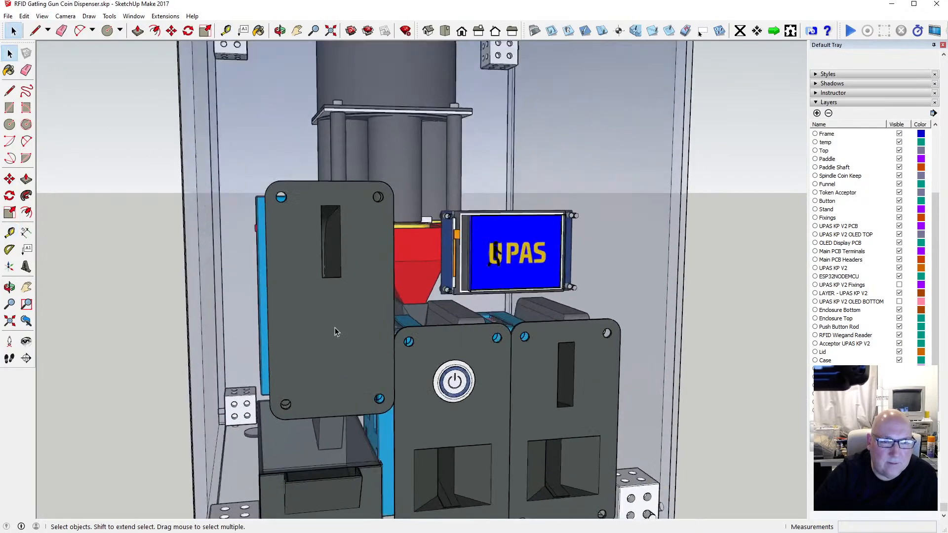
{"action": "scroll", "coordinate": [335, 327], "scroll_direction": "up", "scroll_amount": 1}
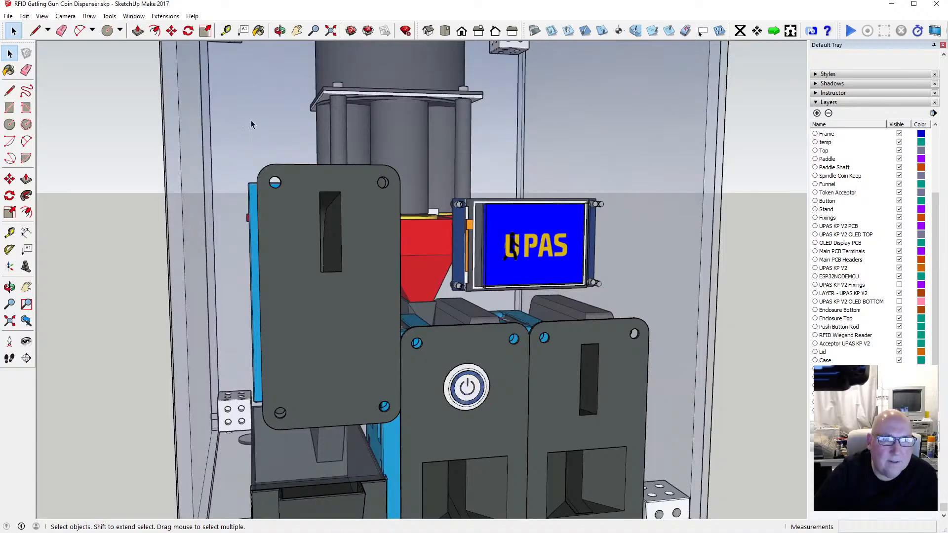
{"action": "middle_click_drag", "start_coordinate": [251, 124], "coordinate": [336, 129]}
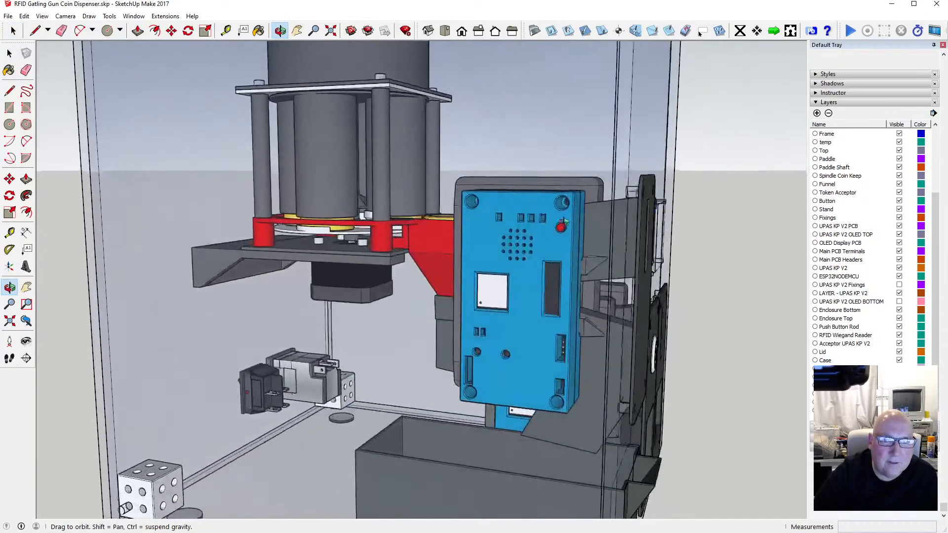
{"action": "middle_click_drag", "start_coordinate": [563, 225], "coordinate": [339, 202]}
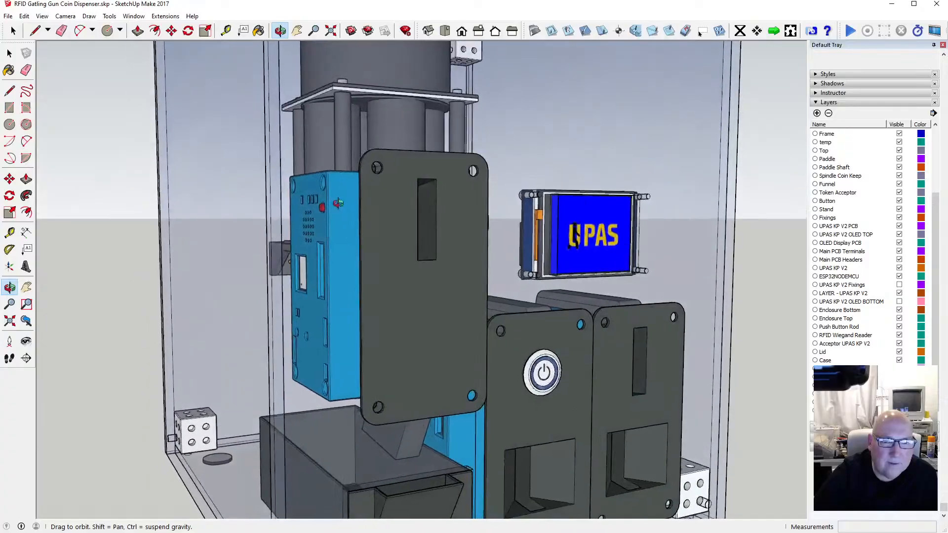
{"action": "left_click_drag", "start_coordinate": [338, 203], "coordinate": [334, 203]}
{"action": "left_click", "coordinate": [226, 31]}
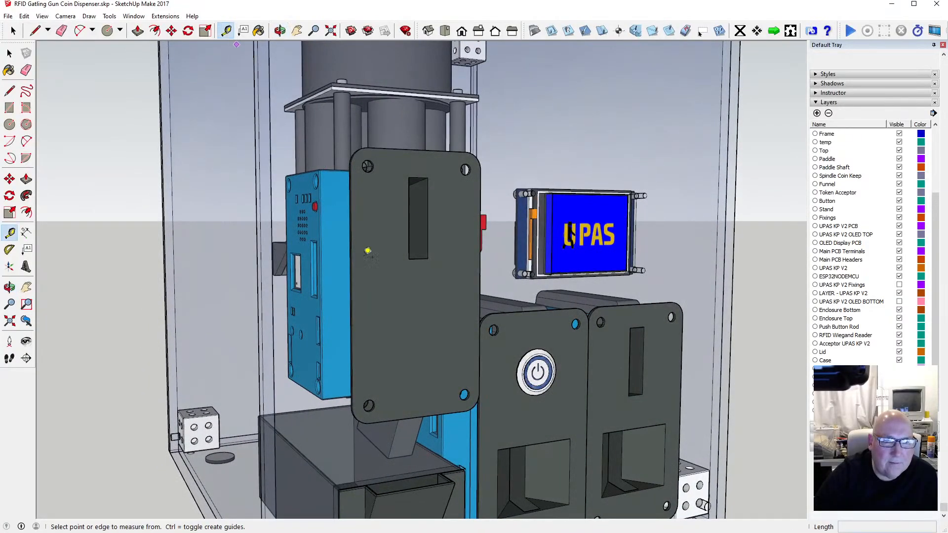
{"action": "scroll", "coordinate": [368, 251], "scroll_direction": "up", "scroll_amount": 4}
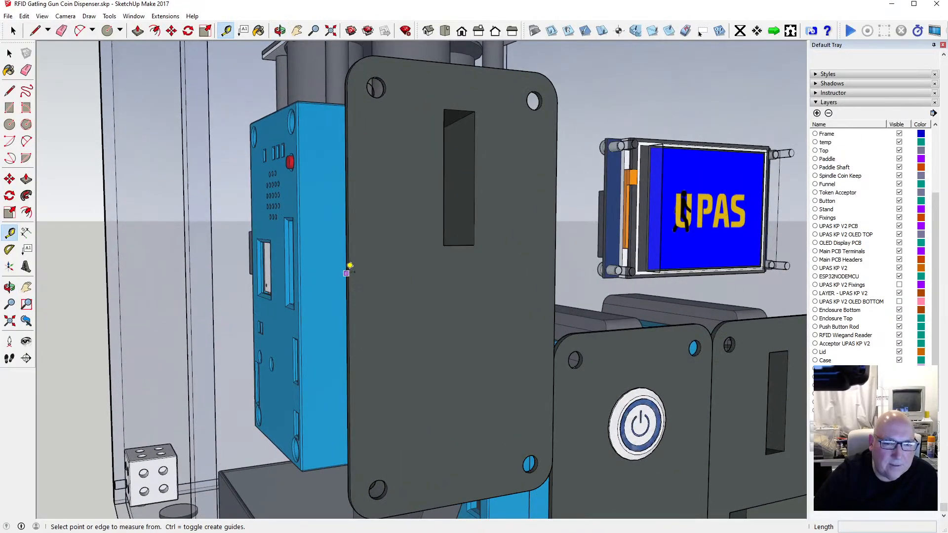
{"action": "left_click", "coordinate": [347, 272]}
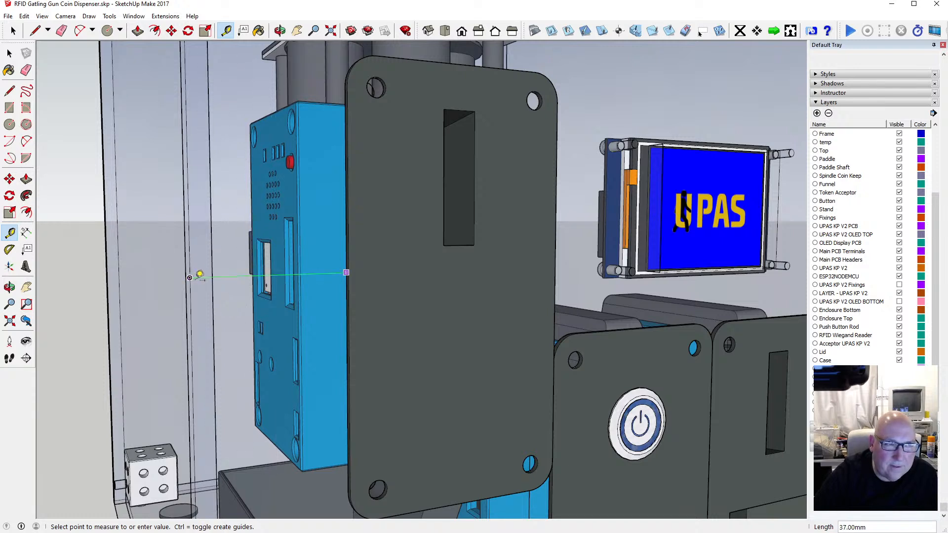
{"action": "key", "text": "space"}
{"action": "key", "text": "t"}
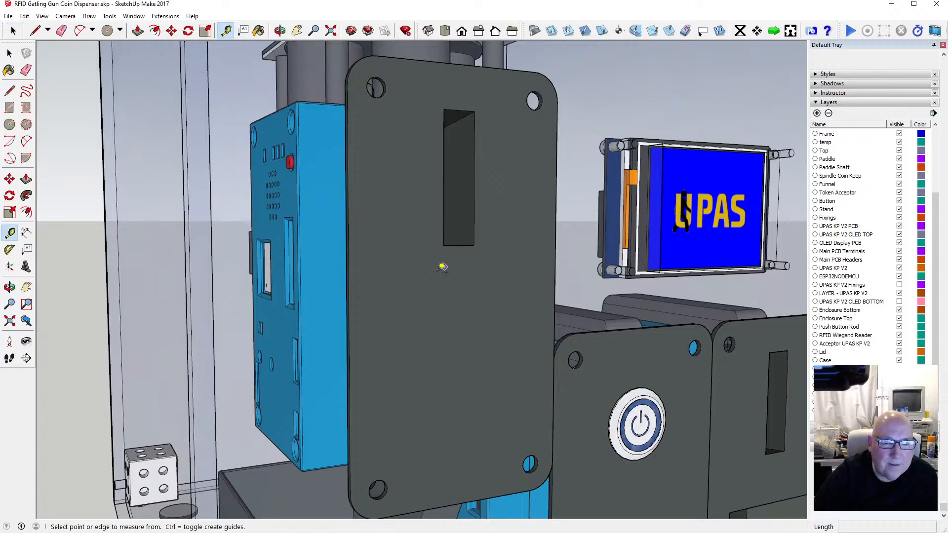
{"action": "left_click", "coordinate": [349, 277]}
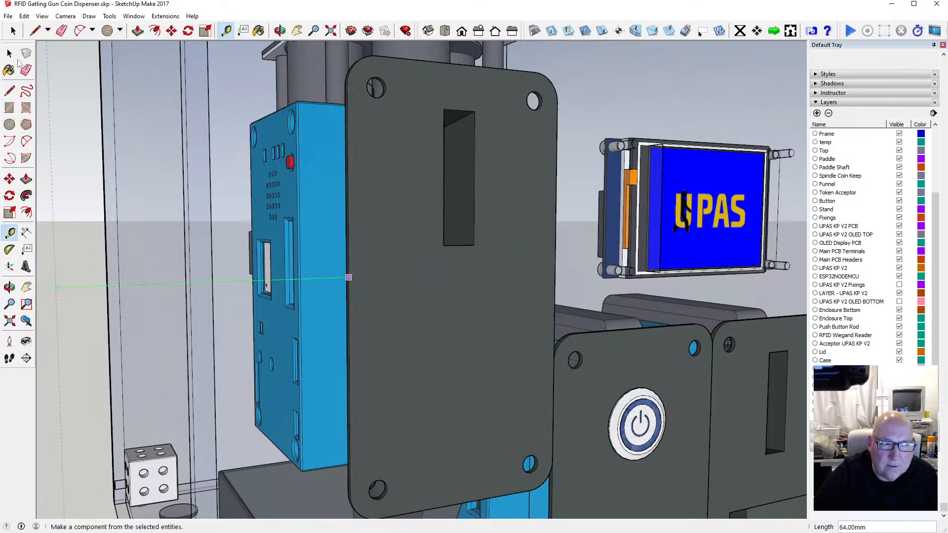
{"action": "key", "text": "space"}
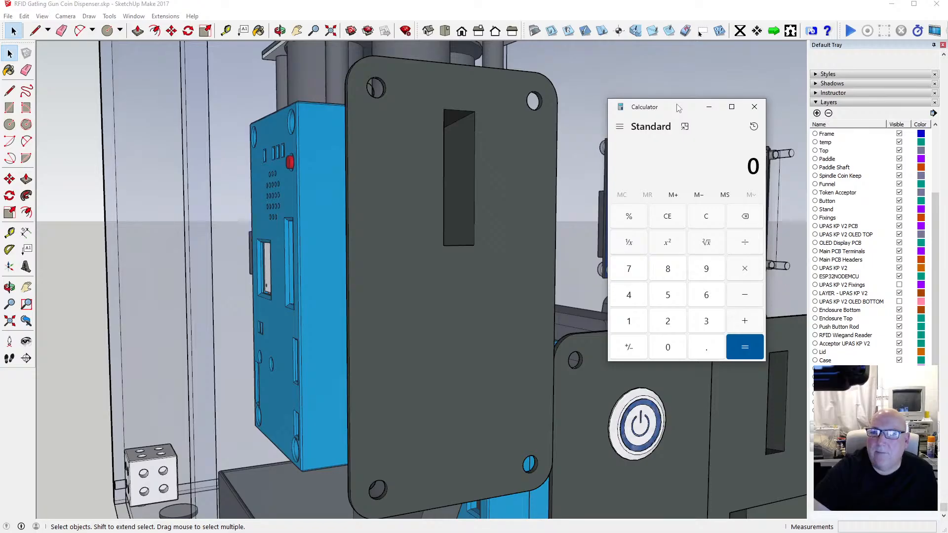
Step: Reposition the calculator slightly and measure the width of the tall module's front plate
{"action": "left_click_drag", "start_coordinate": [678, 105], "coordinate": [678, 101]}
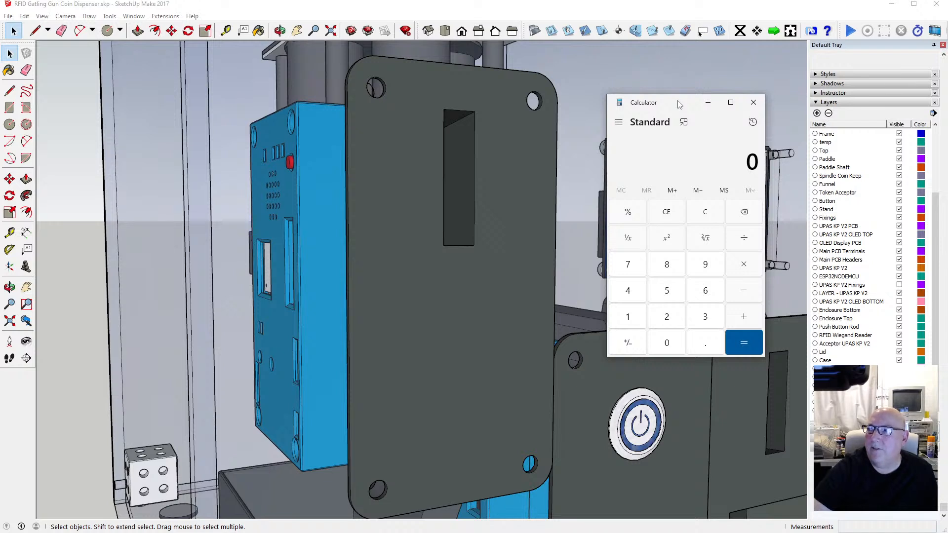
{"action": "left_click_drag", "start_coordinate": [677, 102], "coordinate": [677, 101]}
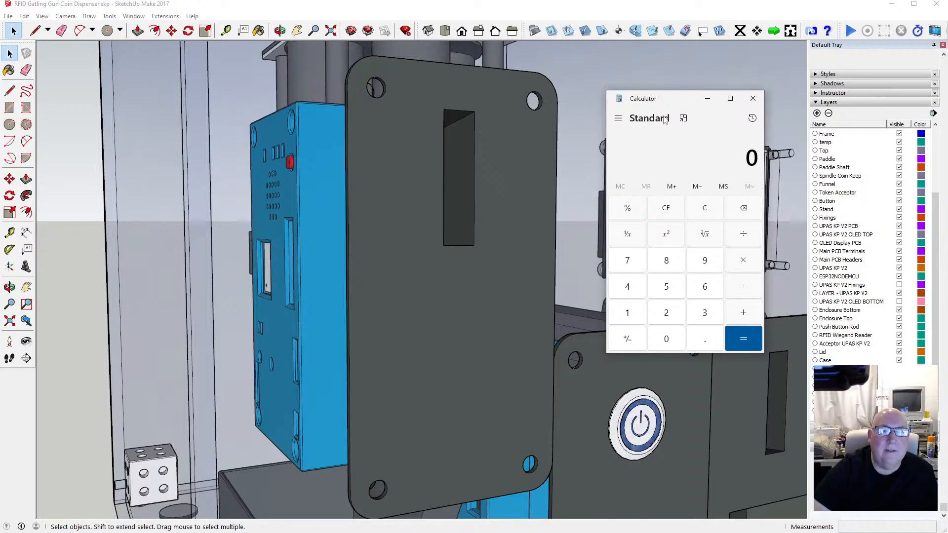
{"action": "left_click", "coordinate": [226, 30]}
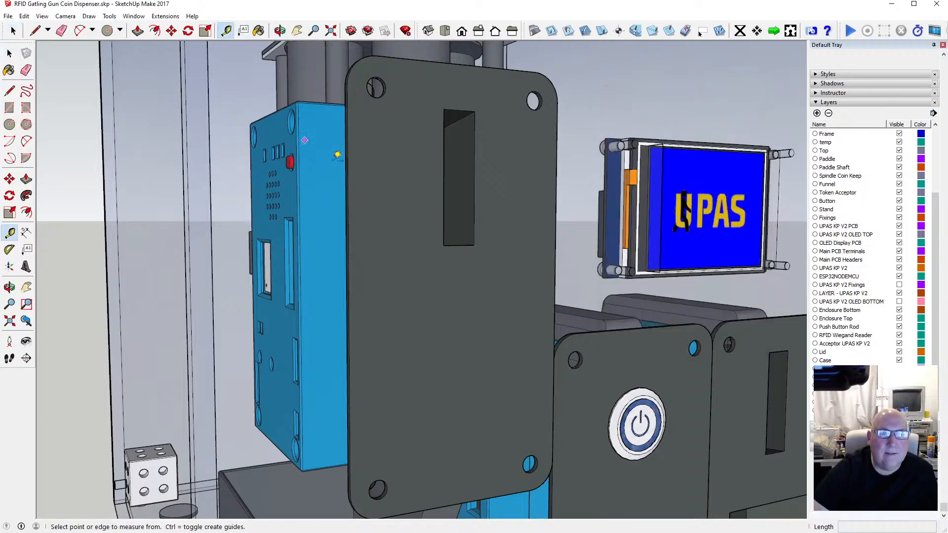
{"action": "left_click", "coordinate": [348, 264]}
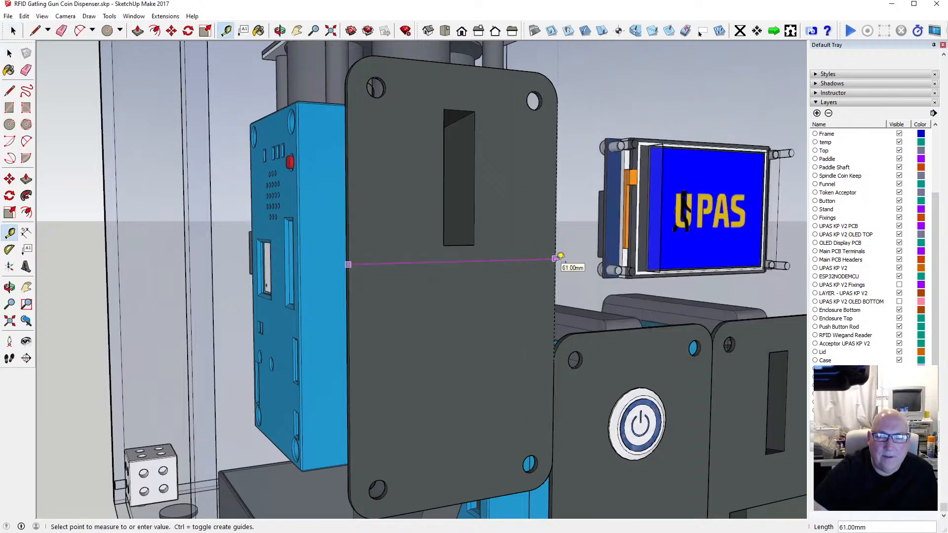
{"action": "left_click", "coordinate": [9, 52]}
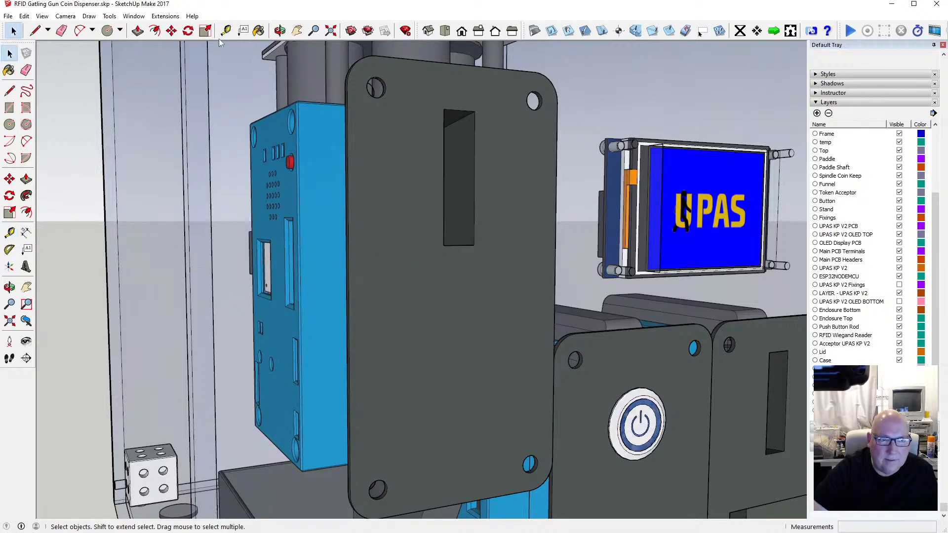
Step: Measure the gap between the tall plate's side edge and the case's inner side edge again
{"action": "left_click", "coordinate": [225, 30]}
{"action": "left_click", "coordinate": [346, 262]}
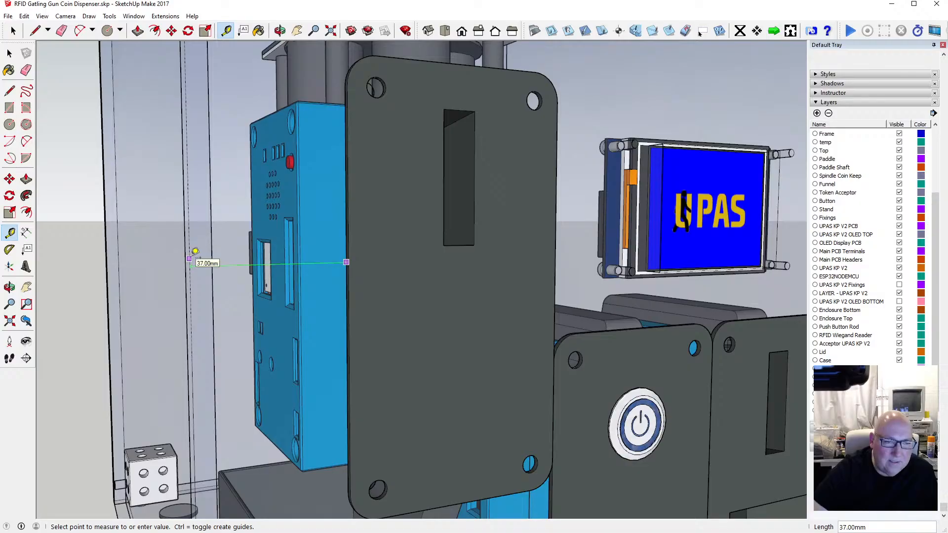
{"action": "key", "text": "space"}
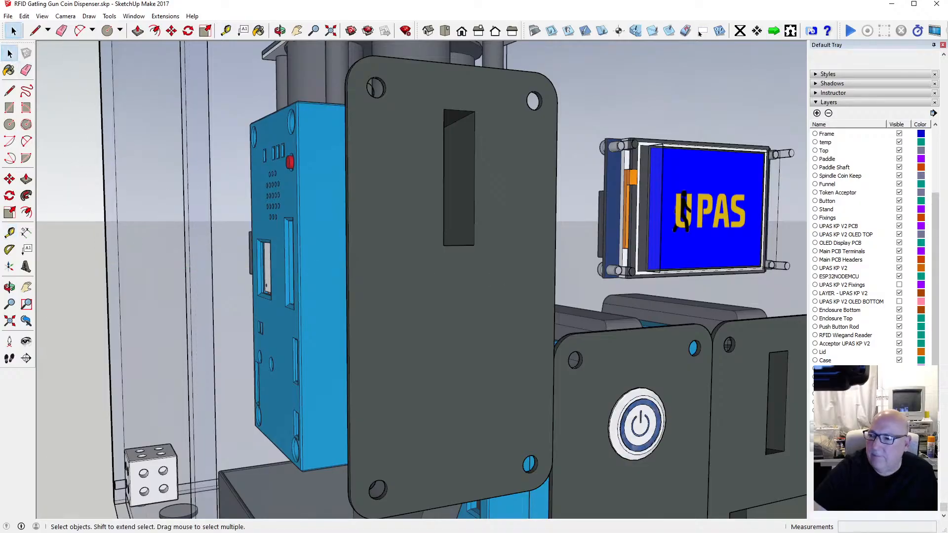
Step: Switch to Calculator and add the plate width of 61 and the side gap of 37
{"action": "key", "text": "alt+Tab"}
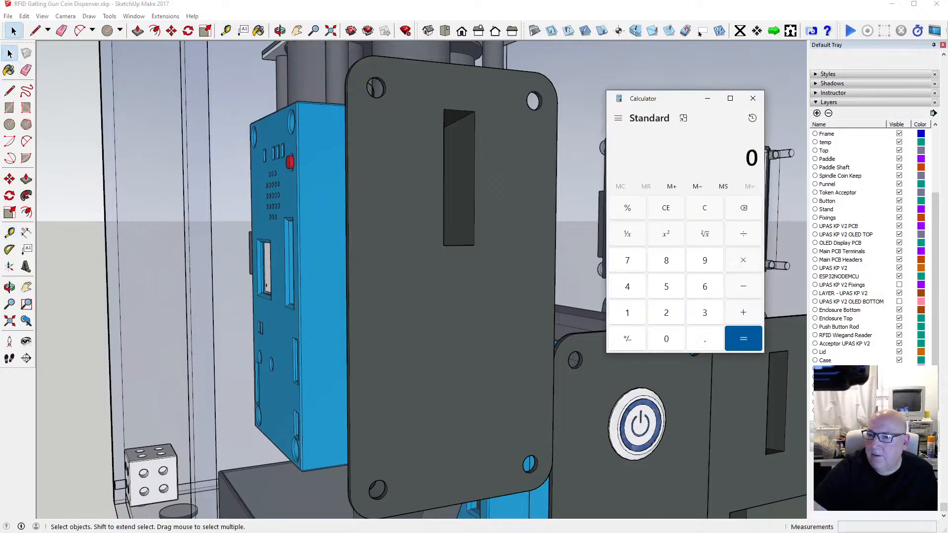
{"action": "type", "text": "61"}
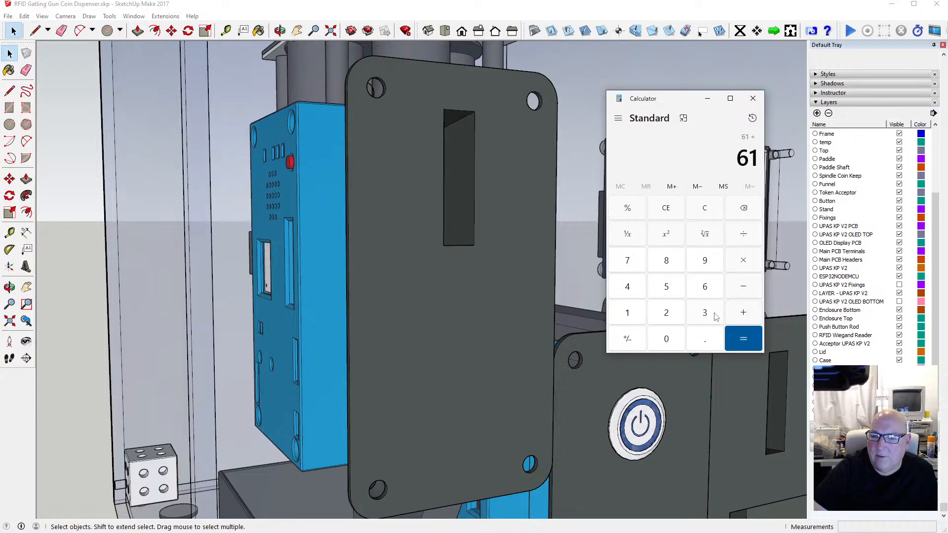
{"action": "left_click", "coordinate": [716, 317]}
{"action": "left_click", "coordinate": [641, 270]}
{"action": "left_click", "coordinate": [742, 339]}
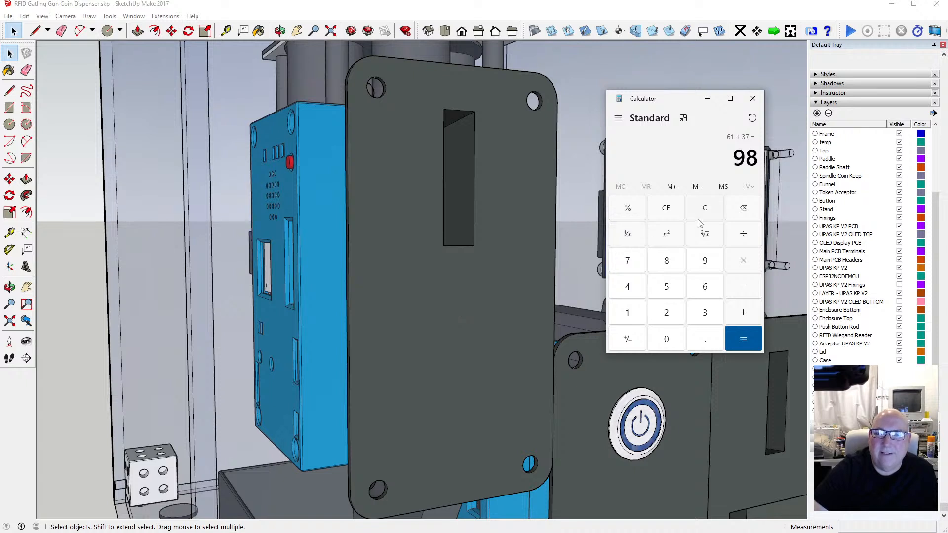
Step: Clear the calculator and divide the plate width of 61 by 2
{"action": "left_click", "coordinate": [677, 213]}
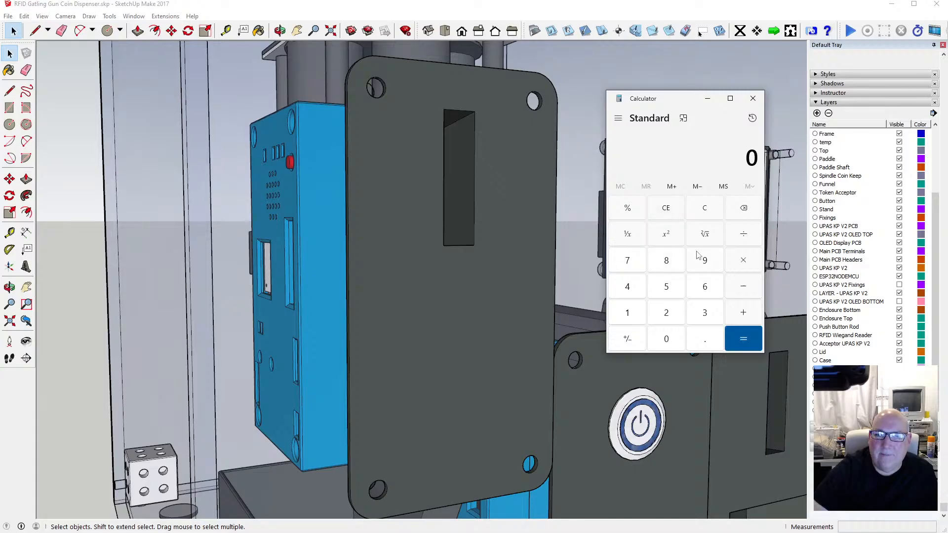
{"action": "left_click", "coordinate": [706, 289]}
{"action": "left_click", "coordinate": [627, 313]}
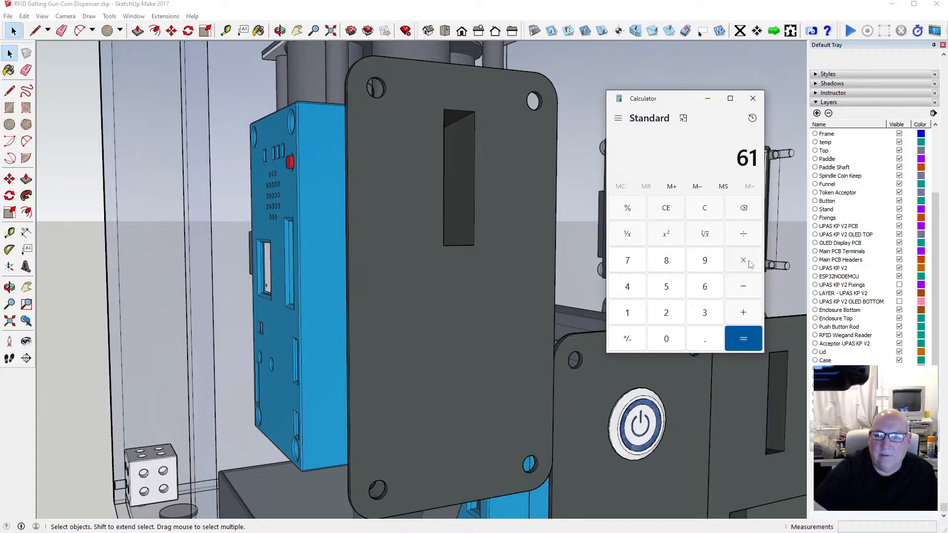
{"action": "left_click", "coordinate": [666, 313]}
{"action": "left_click", "coordinate": [743, 338]}
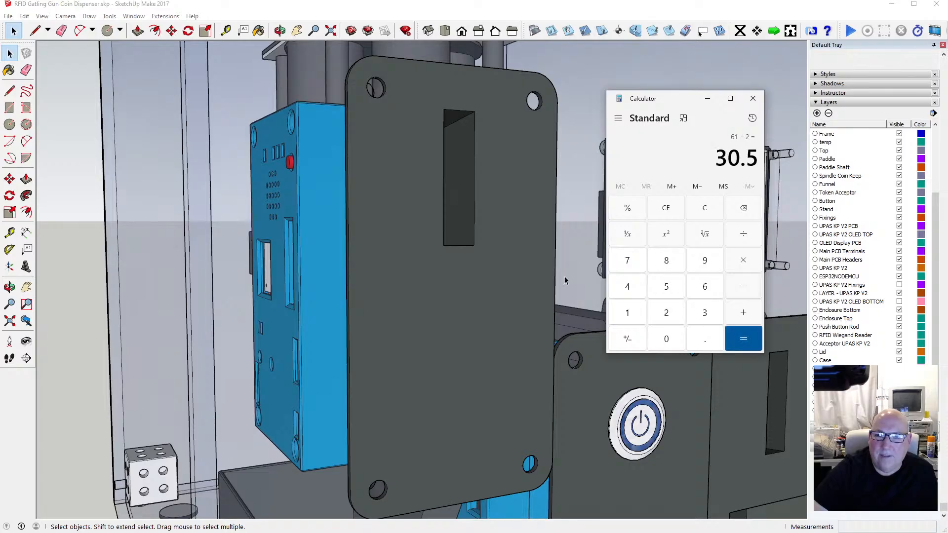
Step: Return to the SketchUp model and examine how the tall plate lines up with the front modules and the tray
{"action": "scroll", "coordinate": [538, 260], "scroll_direction": "down", "scroll_amount": 2}
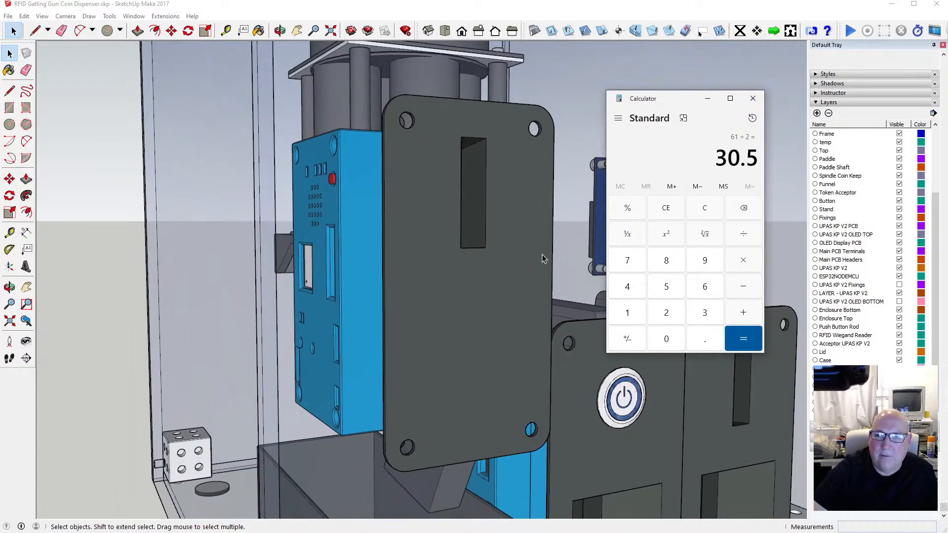
{"action": "scroll", "coordinate": [541, 254], "scroll_direction": "down", "scroll_amount": 3}
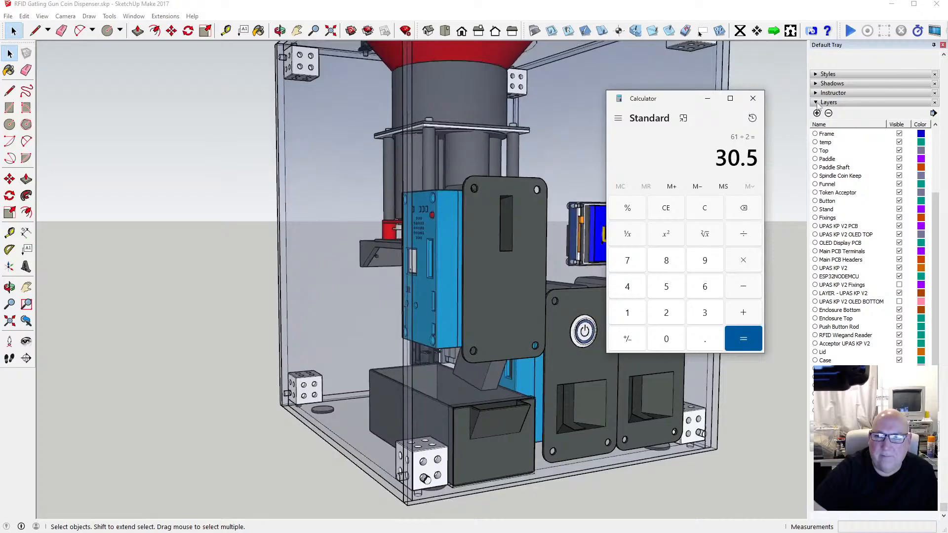
{"action": "left_click", "coordinate": [512, 9]}
{"action": "scroll", "coordinate": [531, 323], "scroll_direction": "up", "scroll_amount": 3}
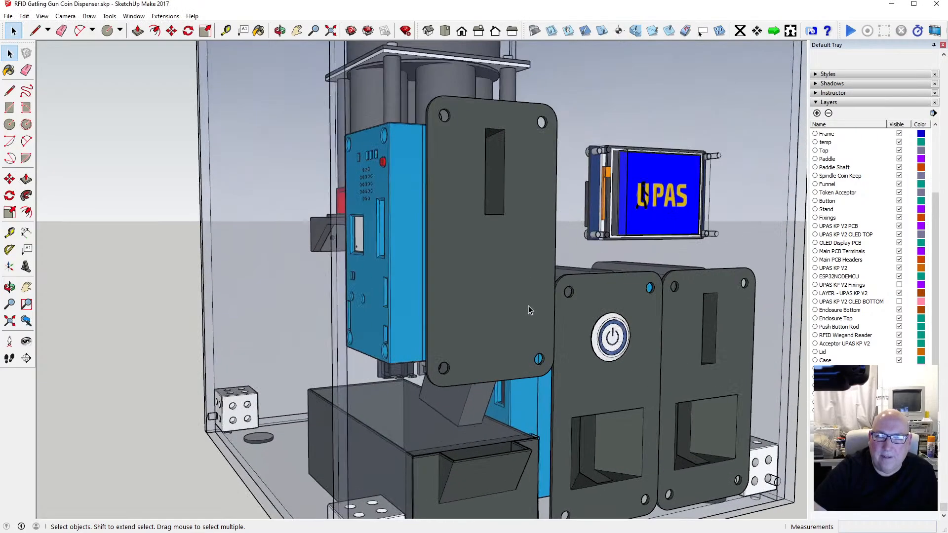
{"action": "left_click", "coordinate": [284, 30]}
{"action": "left_click_drag", "start_coordinate": [466, 324], "coordinate": [354, 322]}
{"action": "scroll", "coordinate": [391, 307], "scroll_direction": "up", "scroll_amount": 1}
{"action": "scroll", "coordinate": [390, 307], "scroll_direction": "down", "scroll_amount": 3}
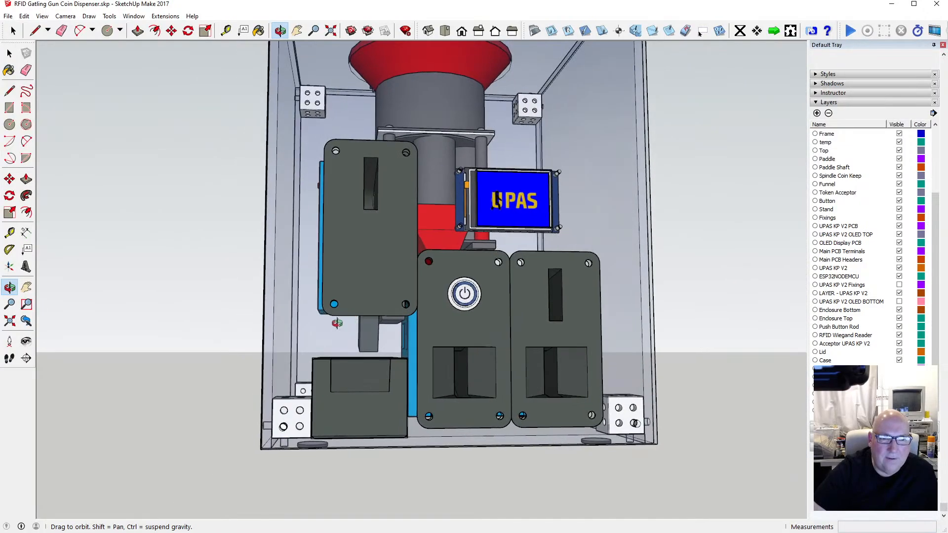
{"action": "scroll", "coordinate": [336, 320], "scroll_direction": "up", "scroll_amount": 3}
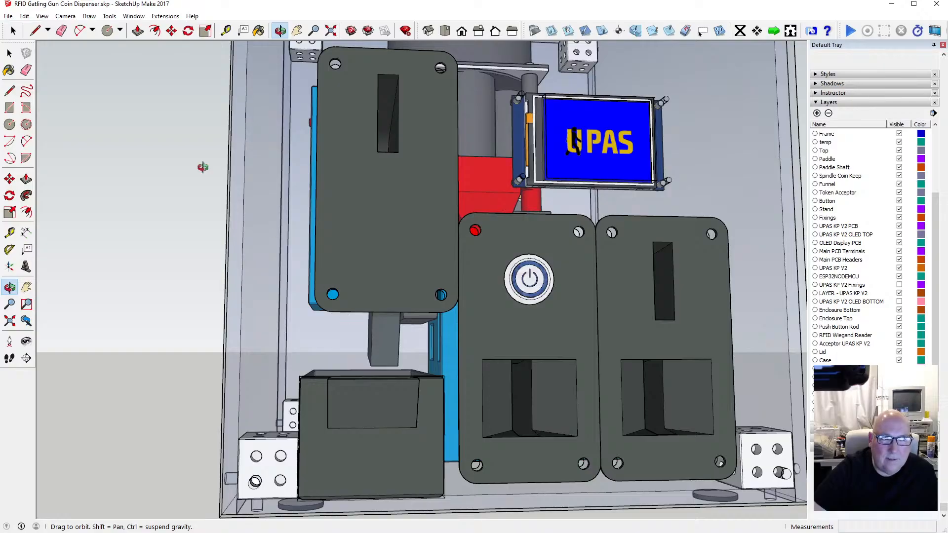
Step: Move the tall front plate module 6 mm sideways toward the case side, aligning it with the tray below
{"action": "left_click", "coordinate": [10, 52]}
{"action": "left_click", "coordinate": [358, 253]}
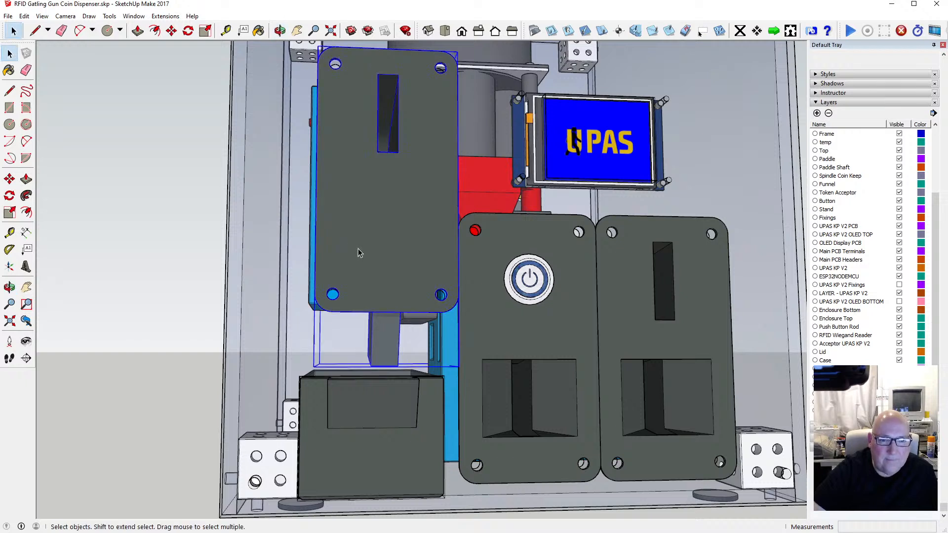
{"action": "left_click", "coordinate": [171, 31]}
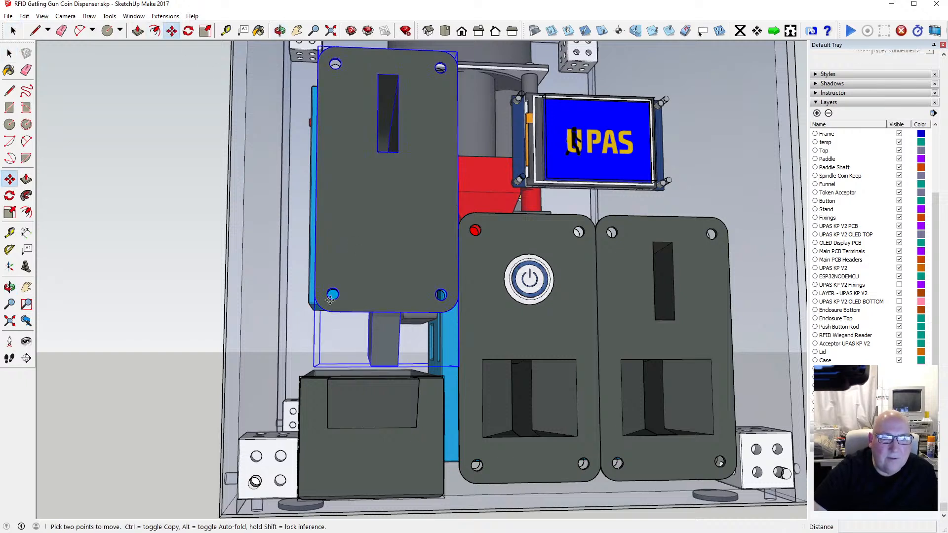
{"action": "left_click", "coordinate": [388, 311]}
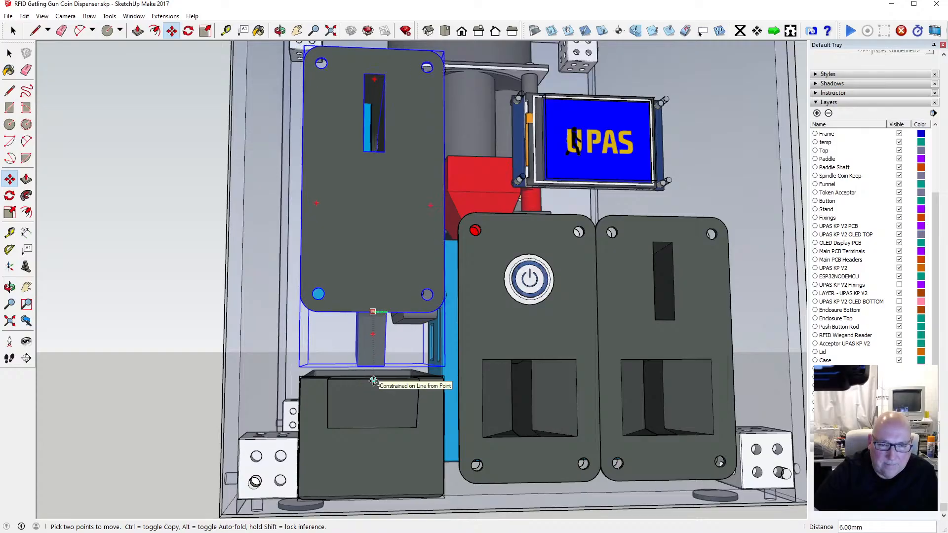
{"action": "left_click", "coordinate": [373, 381]}
Step: Use the Tape Measure at the tall plate's upper mounting hole nearest the case side to check its position
{"action": "left_click", "coordinate": [280, 31]}
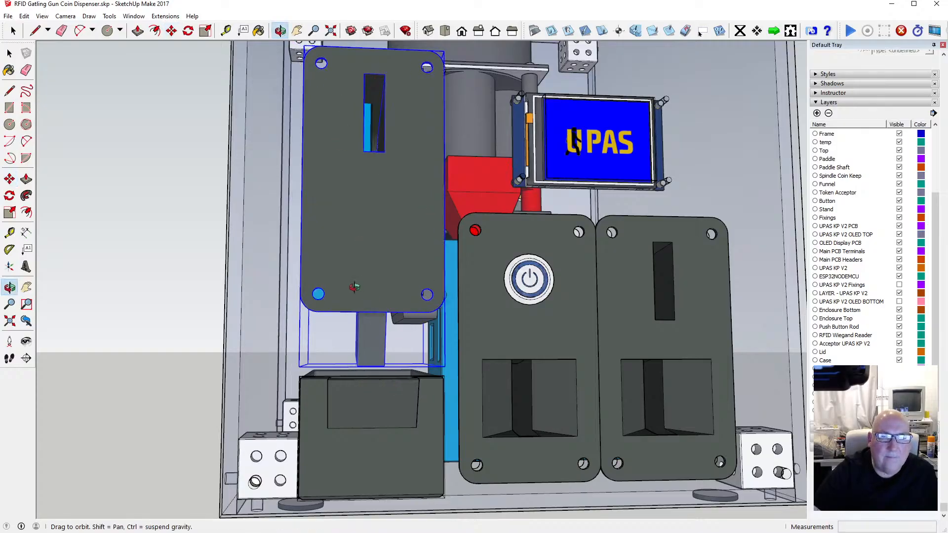
{"action": "left_click_drag", "start_coordinate": [354, 287], "coordinate": [406, 278]}
{"action": "scroll", "coordinate": [369, 324], "scroll_direction": "down", "scroll_amount": 3}
{"action": "scroll", "coordinate": [406, 278], "scroll_direction": "up", "scroll_amount": 4}
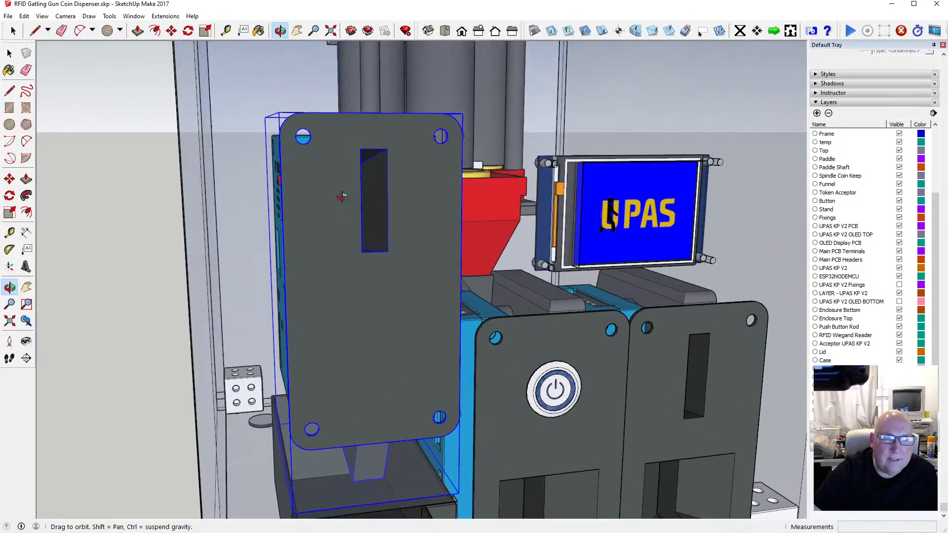
{"action": "scroll", "coordinate": [326, 203], "scroll_direction": "up", "scroll_amount": 2}
{"action": "left_click_drag", "start_coordinate": [323, 201], "coordinate": [381, 212]}
{"action": "scroll", "coordinate": [370, 171], "scroll_direction": "up", "scroll_amount": 4}
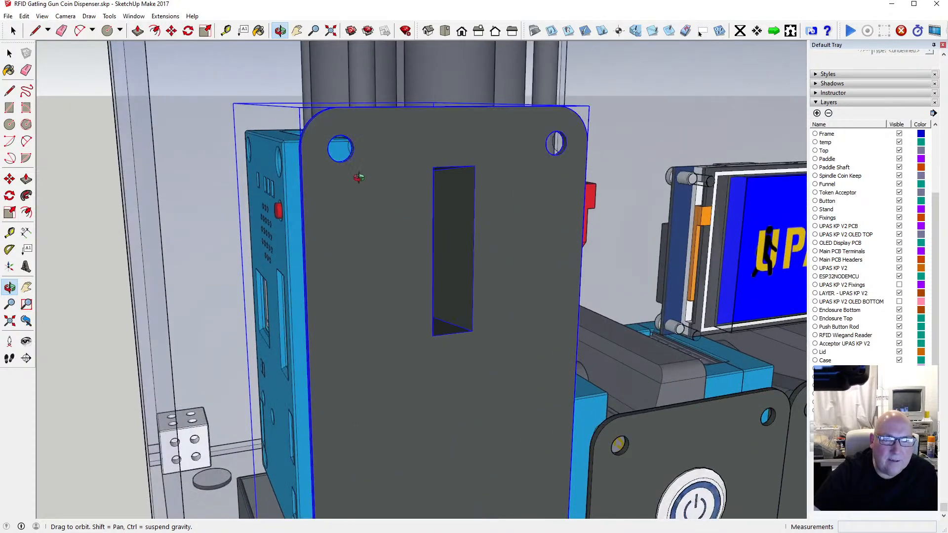
{"action": "left_click", "coordinate": [225, 32]}
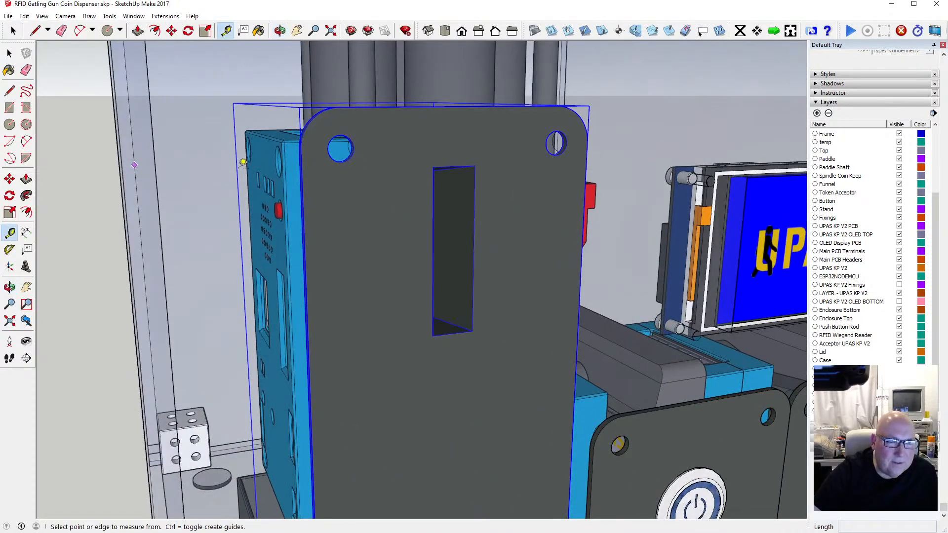
{"action": "scroll", "coordinate": [349, 133], "scroll_direction": "up", "scroll_amount": 3}
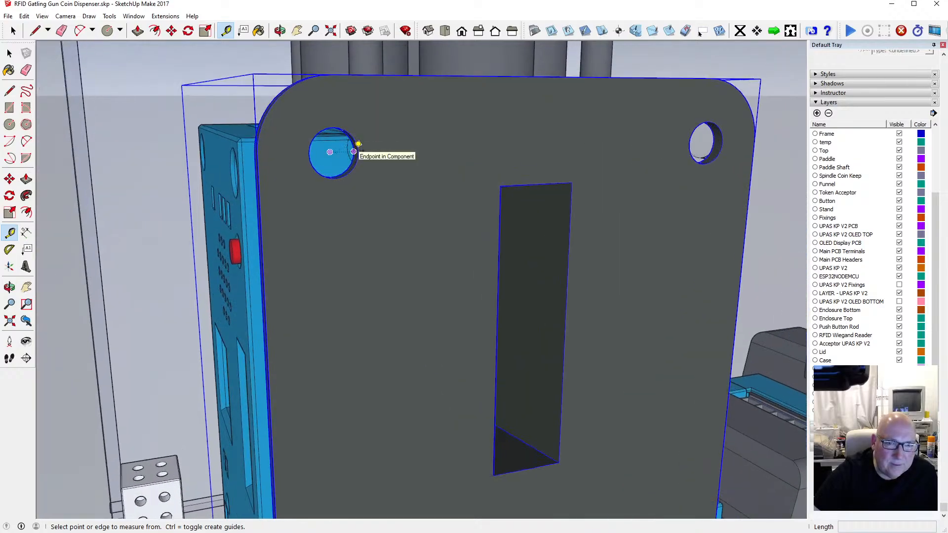
{"action": "left_click", "coordinate": [354, 151]}
{"action": "scroll", "coordinate": [350, 159], "scroll_direction": "down", "scroll_amount": 3}
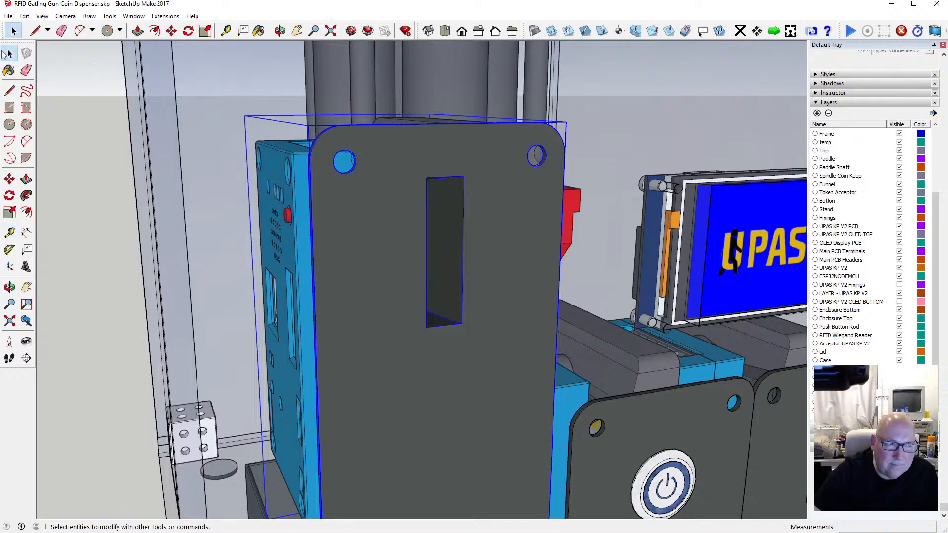
Step: Open the case for editing and create a vertical guide 38.5 mm from the front panel's side edge
{"action": "left_click", "coordinate": [9, 53]}
{"action": "double_click", "coordinate": [223, 140]}
{"action": "scroll", "coordinate": [273, 175], "scroll_direction": "down", "scroll_amount": 4}
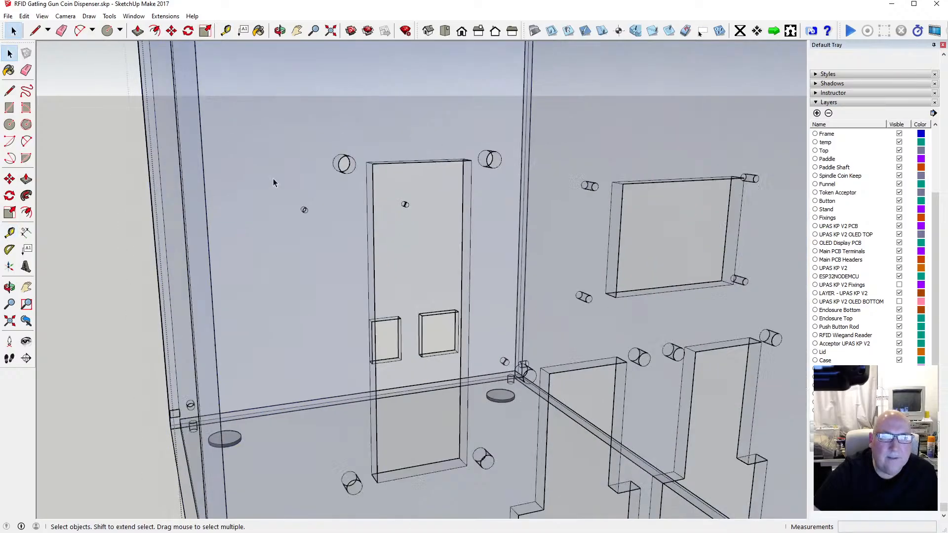
{"action": "scroll", "coordinate": [330, 186], "scroll_direction": "up", "scroll_amount": 3}
{"action": "scroll", "coordinate": [319, 178], "scroll_direction": "up", "scroll_amount": 1}
{"action": "scroll", "coordinate": [325, 170], "scroll_direction": "down", "scroll_amount": 5}
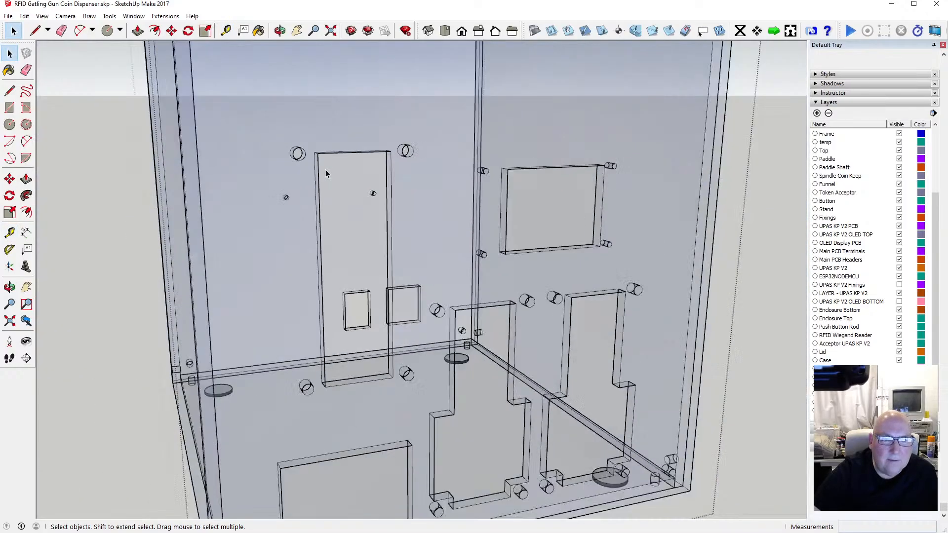
{"action": "left_click", "coordinate": [225, 31]}
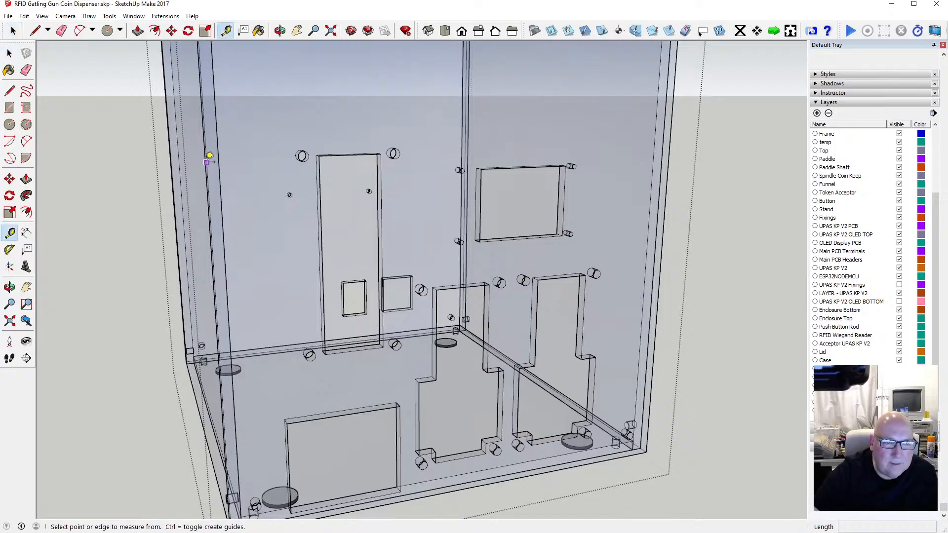
{"action": "left_click", "coordinate": [206, 161]}
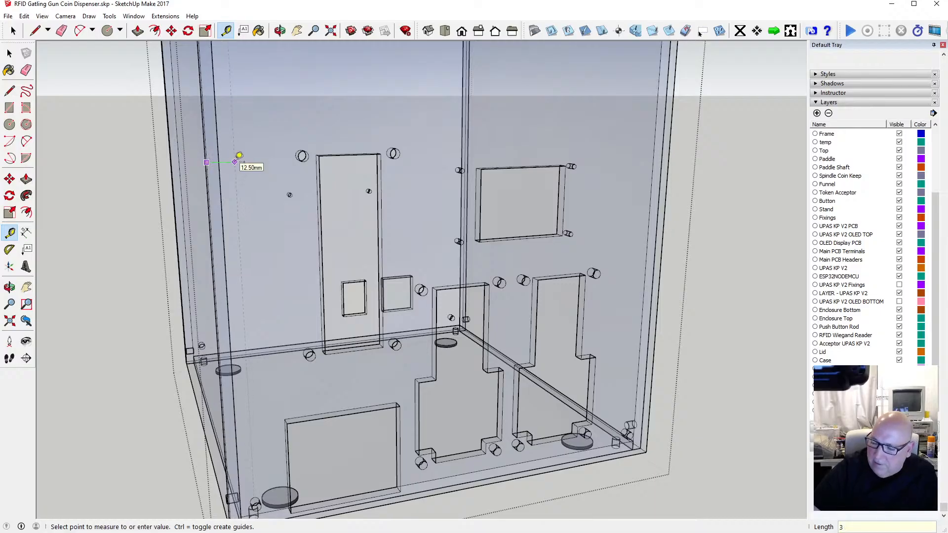
{"action": "type", "text": "38.5"}
{"action": "key", "text": "Return"}
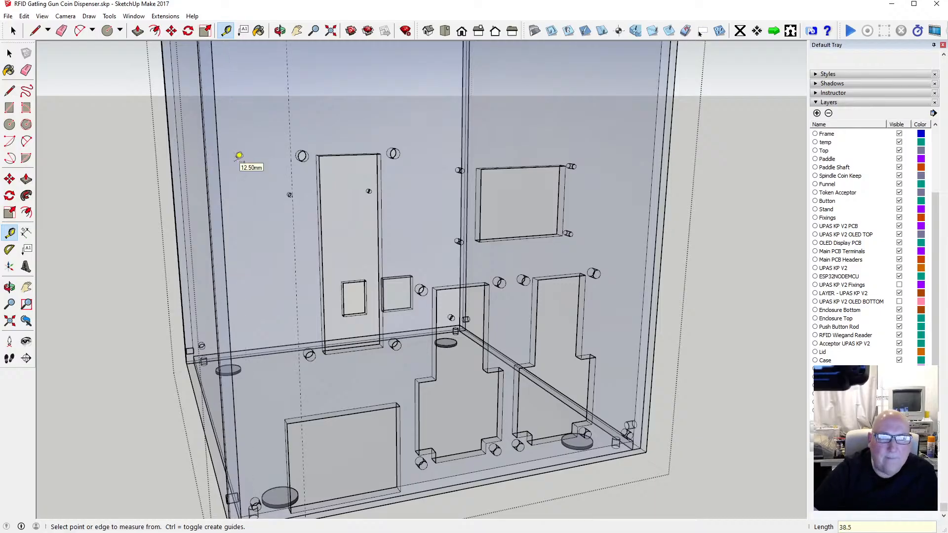
Step: Measure the distance from the centre of the tall cutout's upper mounting hole to the new guide
{"action": "scroll", "coordinate": [333, 173], "scroll_direction": "up", "scroll_amount": 5}
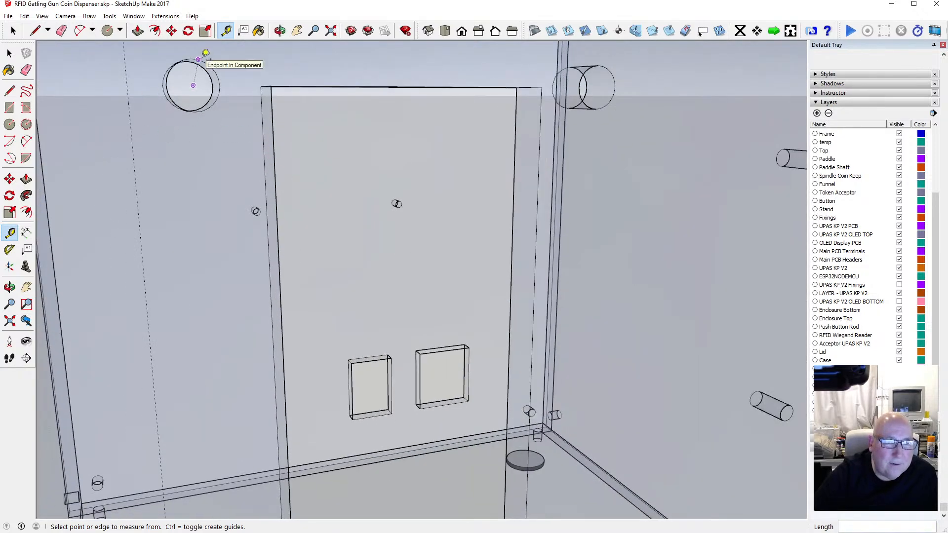
{"action": "left_click", "coordinate": [193, 86]}
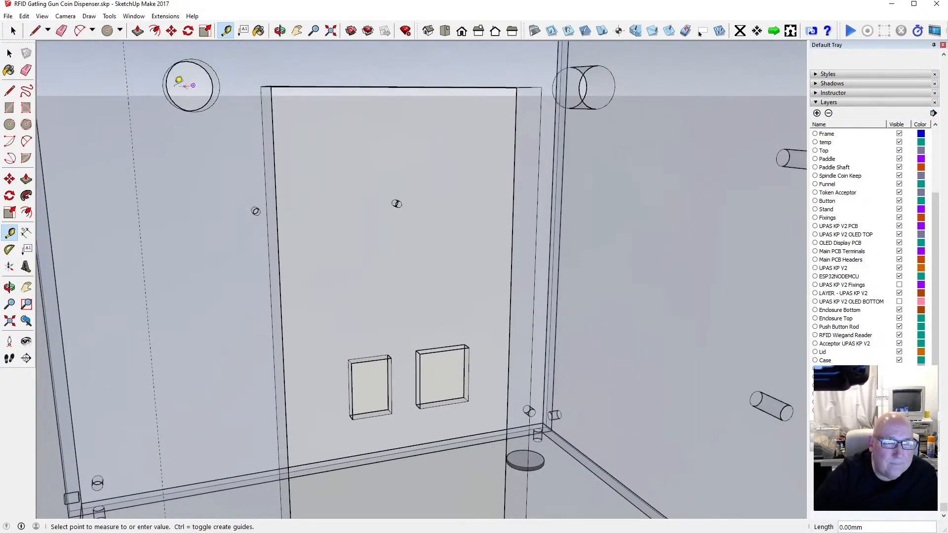
{"action": "left_click", "coordinate": [127, 86]}
{"action": "key", "text": "space"}
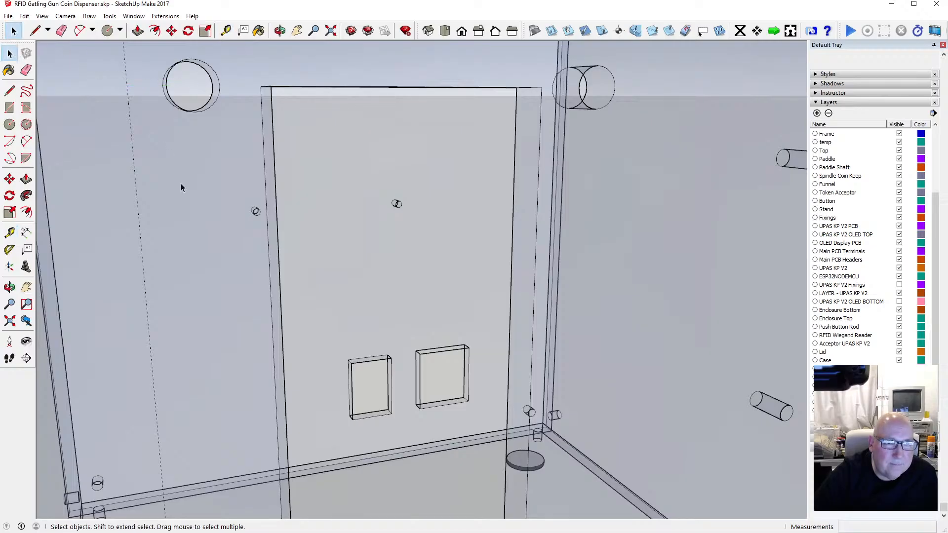
Step: Open the front panel and move the tall rectangular cutout with its four mounting holes 6 mm toward the side edge
{"action": "scroll", "coordinate": [187, 175], "scroll_direction": "down", "scroll_amount": 4}
{"action": "scroll", "coordinate": [189, 174], "scroll_direction": "down", "scroll_amount": 1}
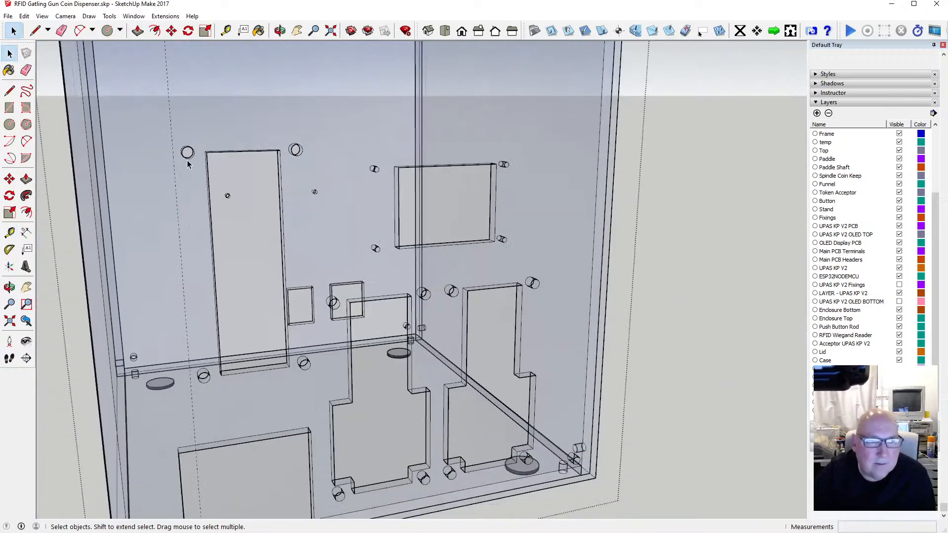
{"action": "double_click", "coordinate": [179, 121]}
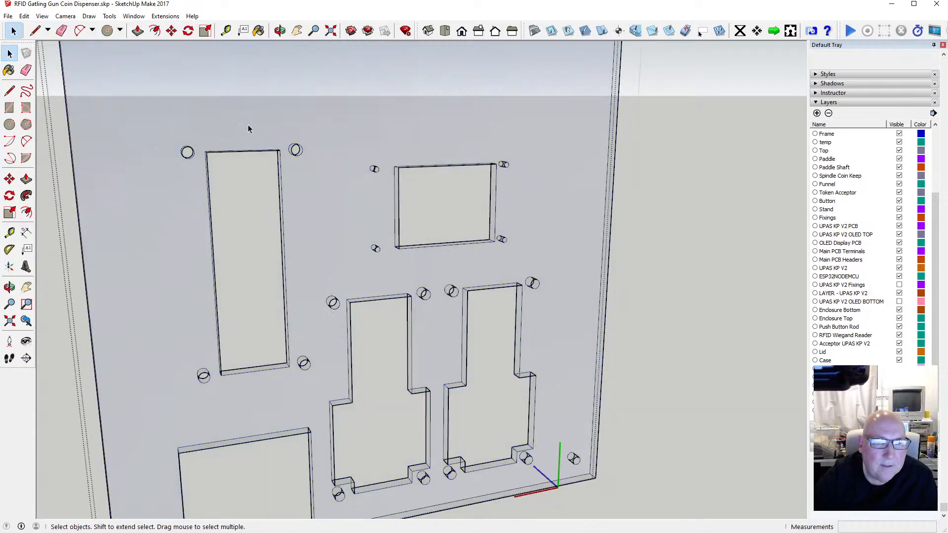
{"action": "left_click", "coordinate": [280, 31]}
{"action": "left_click_drag", "start_coordinate": [368, 247], "coordinate": [327, 196]}
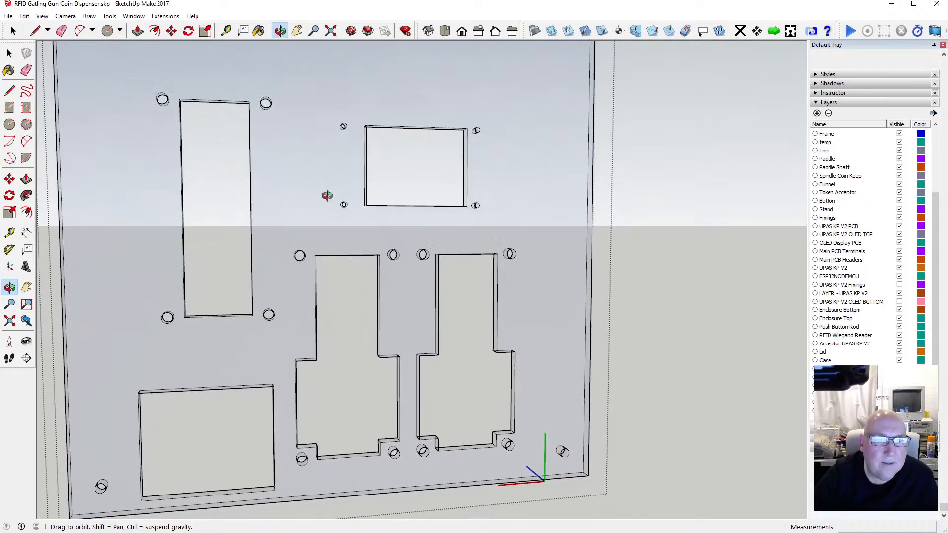
{"action": "left_click", "coordinate": [9, 54]}
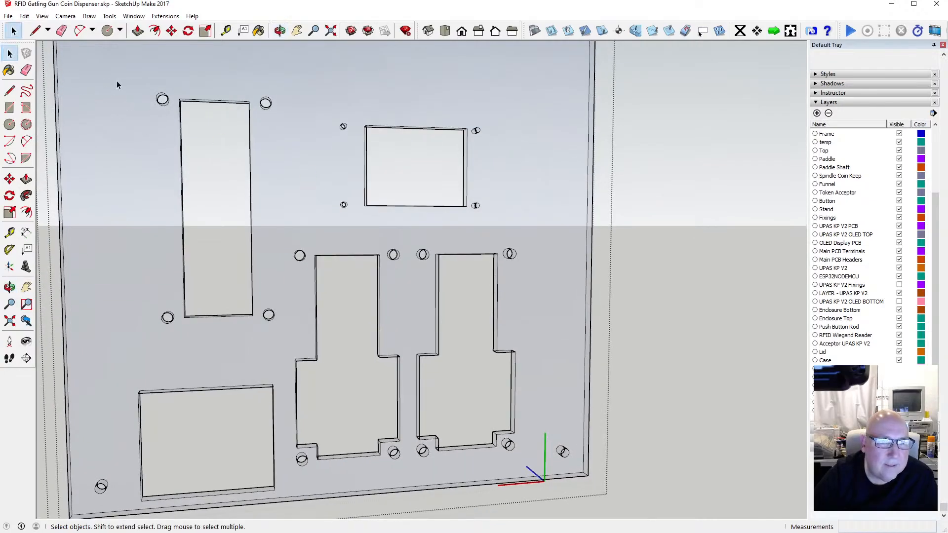
{"action": "left_click_drag", "start_coordinate": [116, 81], "coordinate": [285, 334]}
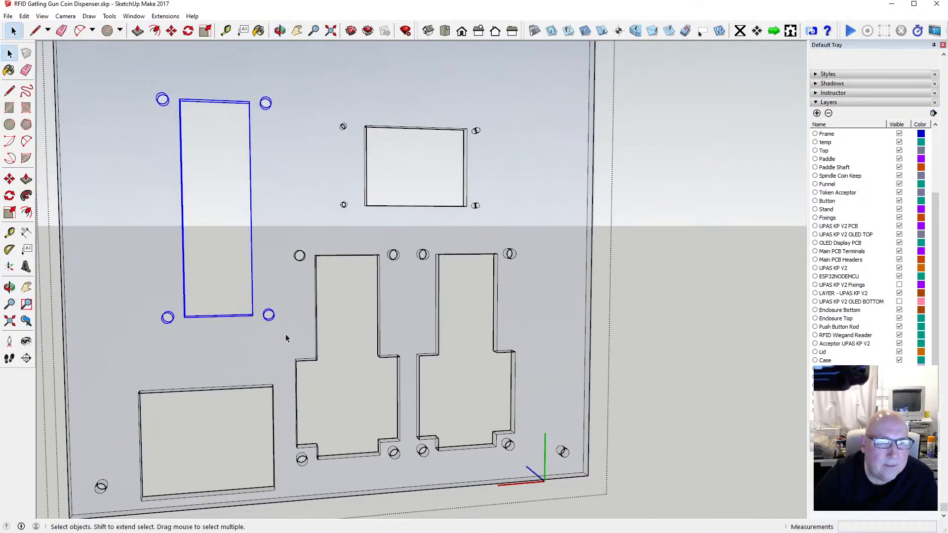
{"action": "left_click", "coordinate": [172, 31]}
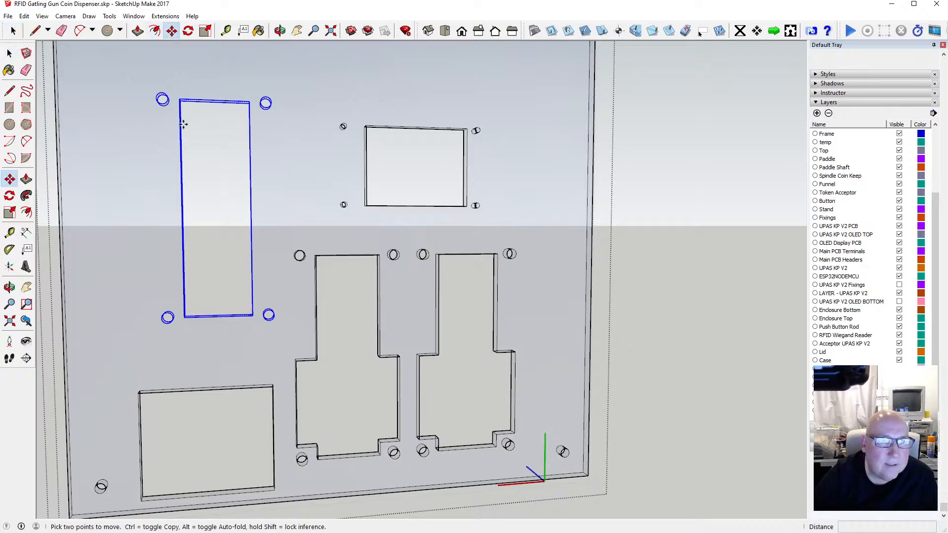
{"action": "left_click", "coordinate": [180, 123]}
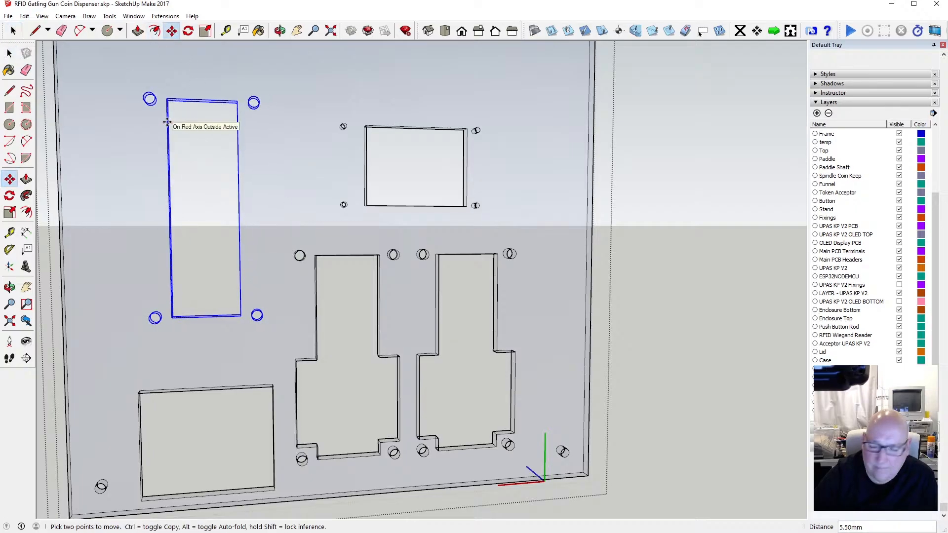
{"action": "key", "text": "Return"}
{"action": "key", "text": "space"}
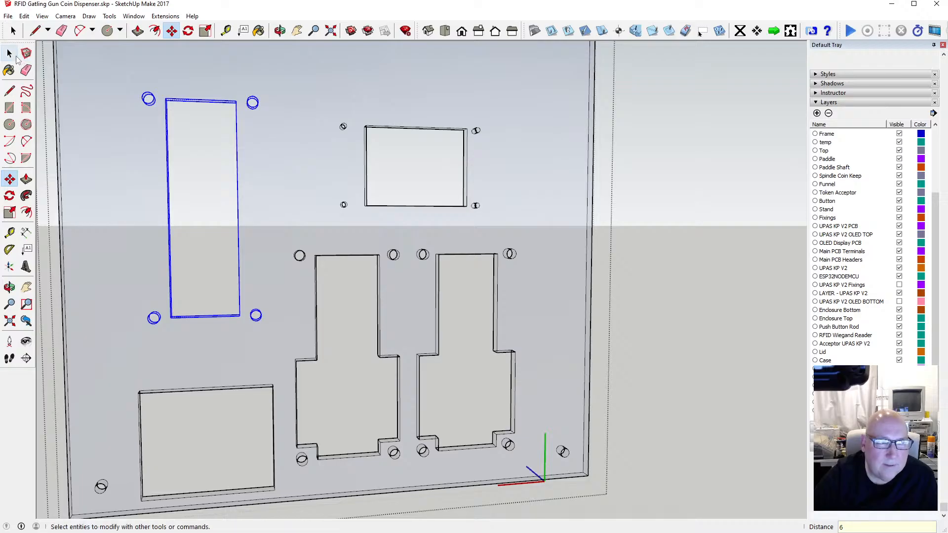
Step: Deselect the moved cutout and holes, and finish editing the front panel and the case
{"action": "scroll", "coordinate": [247, 216], "scroll_direction": "down", "scroll_amount": 2}
{"action": "key", "text": "ctrl+t"}
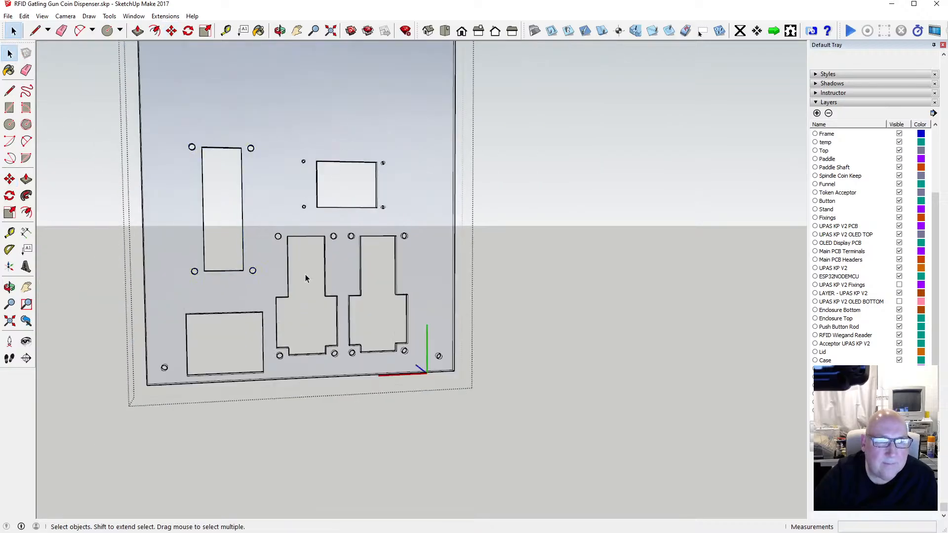
{"action": "left_click", "coordinate": [90, 163]}
{"action": "left_click", "coordinate": [87, 166]}
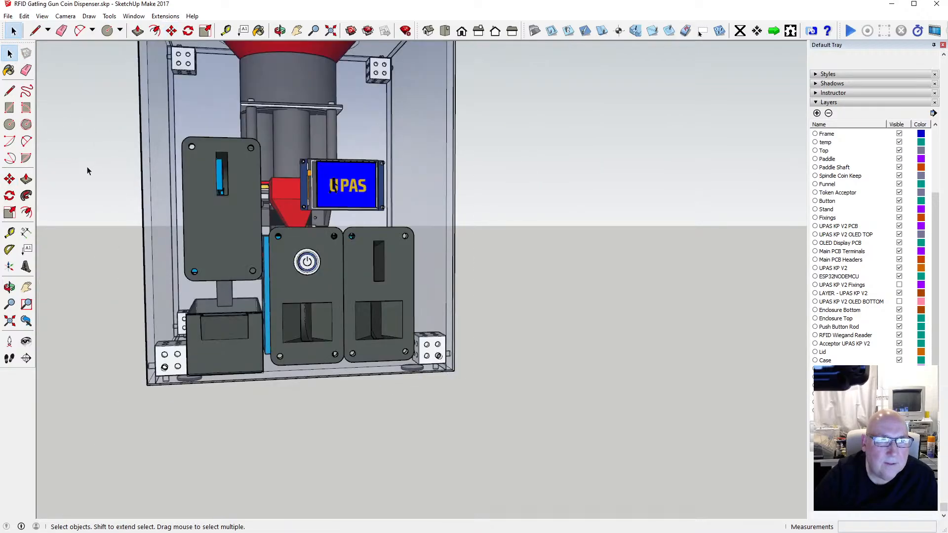
Step: Hide the Case layer to expose the components behind the front panel
{"action": "middle_click_drag", "start_coordinate": [300, 63], "coordinate": [196, 352]}
{"action": "left_click_drag", "start_coordinate": [304, 338], "coordinate": [334, 285]}
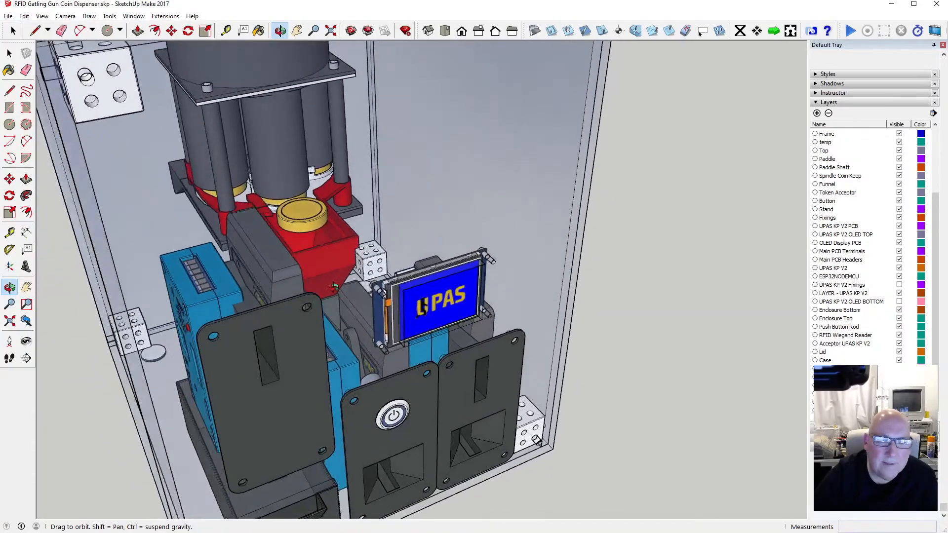
{"action": "left_click", "coordinate": [899, 360]}
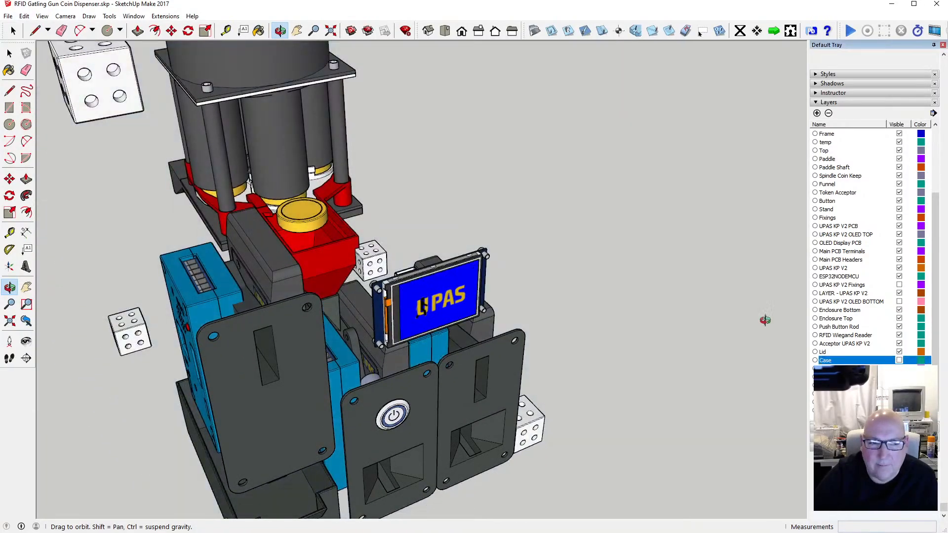
Step: Move the blue acceptor unit behind the tall upper faceplate 6 mm toward the case's outer side, and deselect it
{"action": "left_click", "coordinate": [9, 53]}
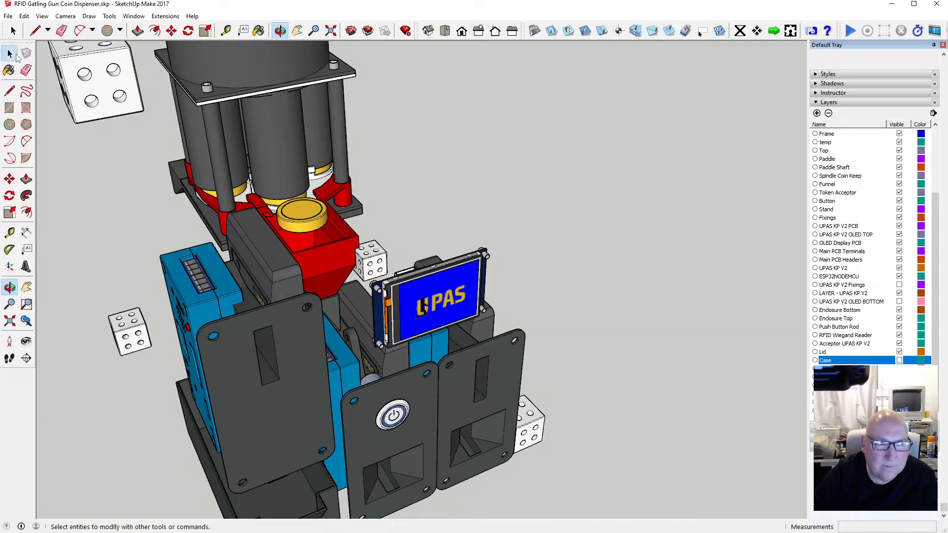
{"action": "left_click", "coordinate": [213, 267]}
{"action": "key", "text": "m"}
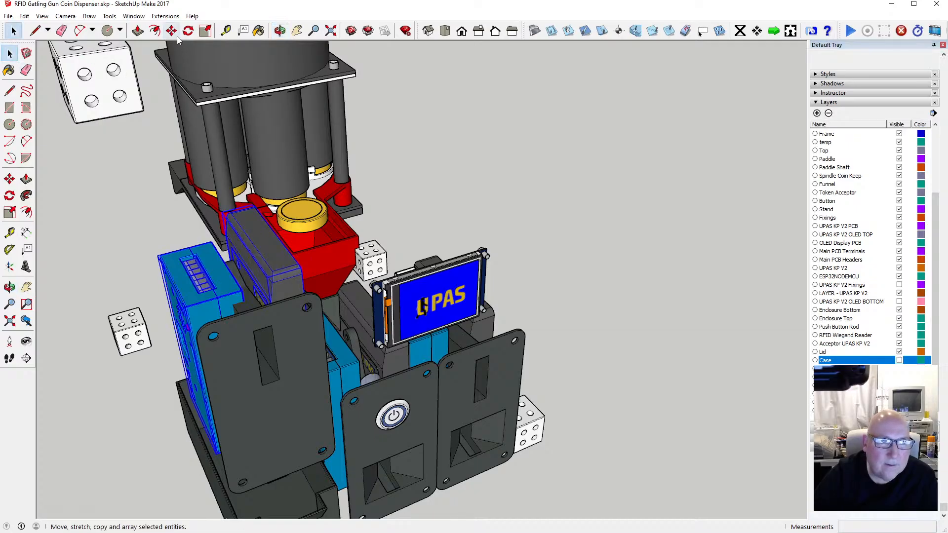
{"action": "left_click", "coordinate": [184, 302]}
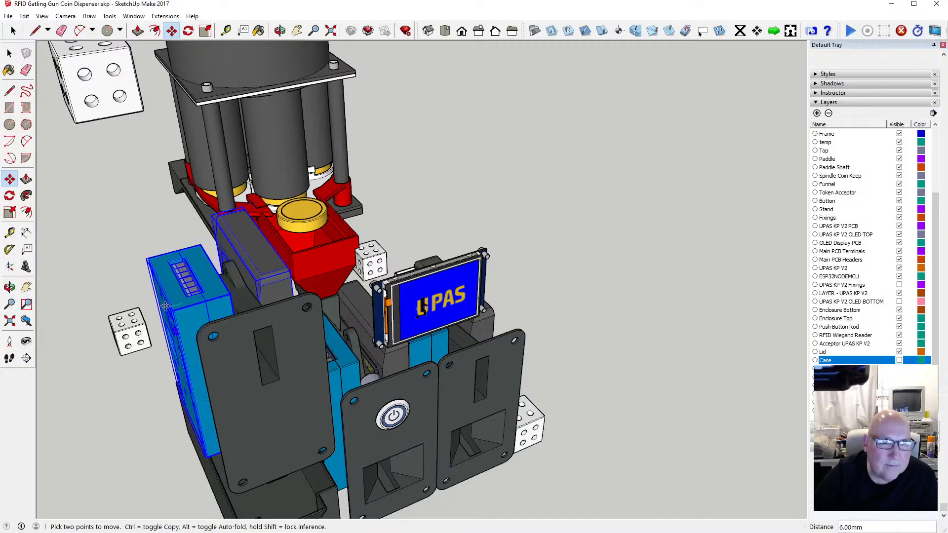
{"action": "left_click", "coordinate": [165, 307]}
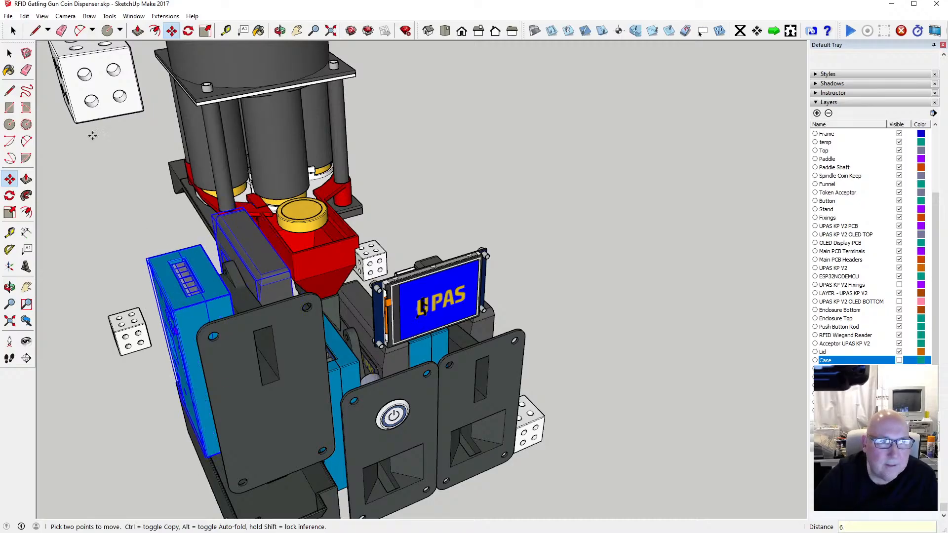
{"action": "key", "text": "space"}
{"action": "left_click", "coordinate": [170, 215]}
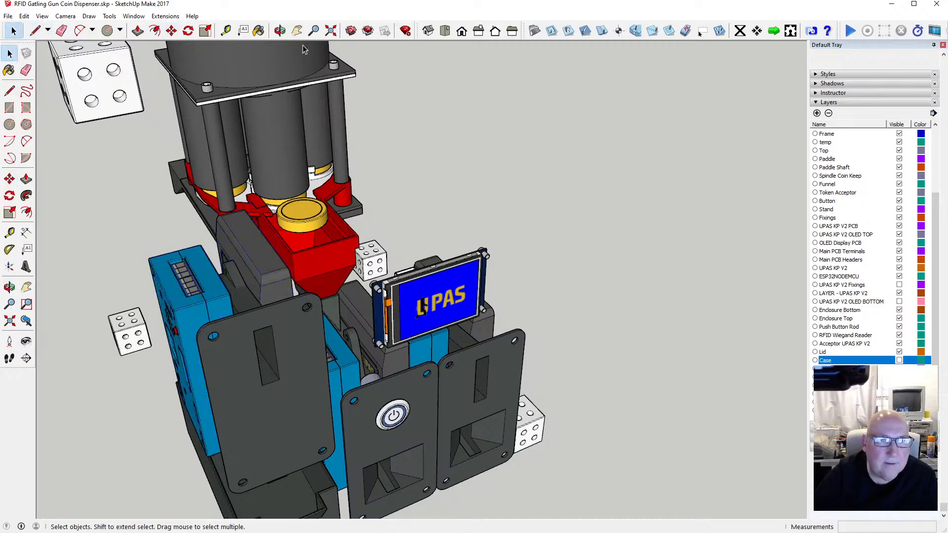
Step: Examine the clearance between the tall upper faceplate, the power-button faceplate and the components behind them
{"action": "key", "text": "o"}
{"action": "left_click_drag", "start_coordinate": [402, 222], "coordinate": [306, 134]}
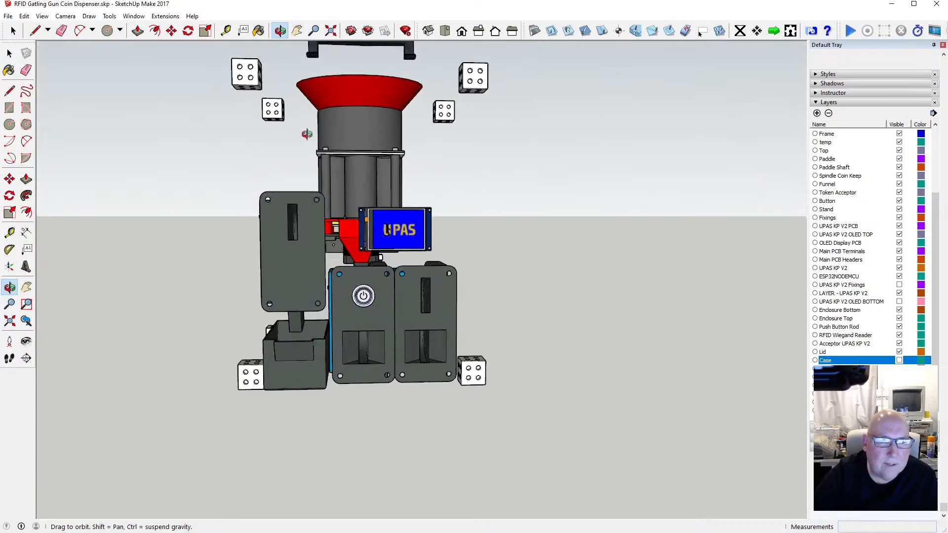
{"action": "middle_click_drag", "start_coordinate": [306, 134], "coordinate": [340, 202]}
{"action": "scroll", "coordinate": [326, 223], "scroll_direction": "up", "scroll_amount": 4}
{"action": "mouse_move", "coordinate": [267, 237]}
{"action": "middle_mouse_down"}
{"action": "mouse_move", "coordinate": [226, 313]}
{"action": "mouse_move", "coordinate": [293, 310]}
{"action": "mouse_move", "coordinate": [323, 337]}
{"action": "middle_mouse_up"}
{"action": "scroll", "coordinate": [322, 337], "scroll_direction": "up", "scroll_amount": 5}
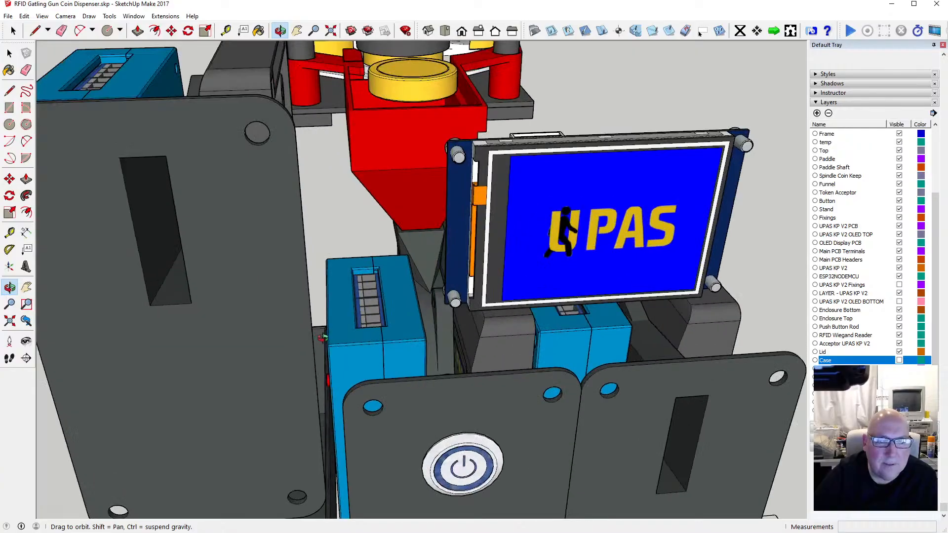
{"action": "scroll", "coordinate": [322, 338], "scroll_direction": "down", "scroll_amount": 6}
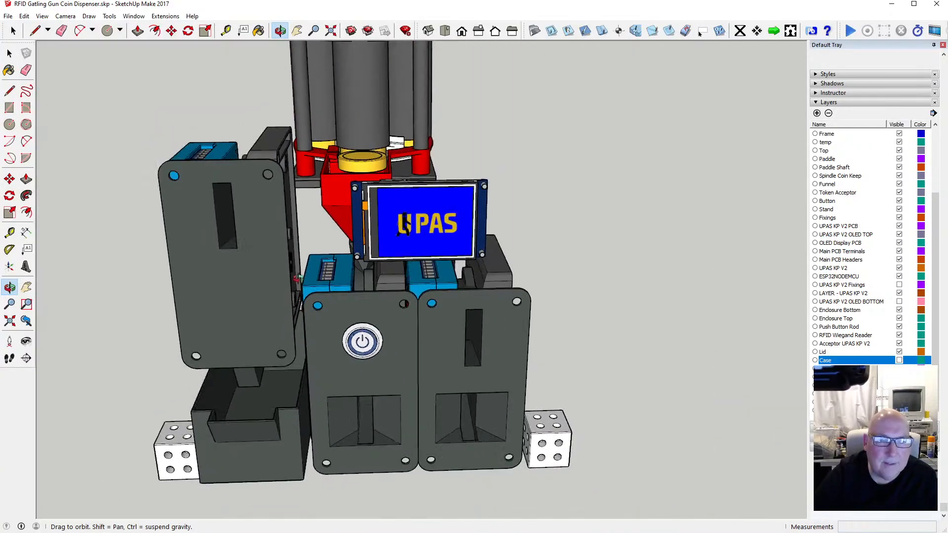
{"action": "scroll", "coordinate": [297, 279], "scroll_direction": "down", "scroll_amount": 2}
{"action": "mouse_move", "coordinate": [295, 278]}
{"action": "left_mouse_down"}
{"action": "mouse_move", "coordinate": [273, 198]}
{"action": "mouse_move", "coordinate": [289, 192]}
{"action": "left_mouse_up"}
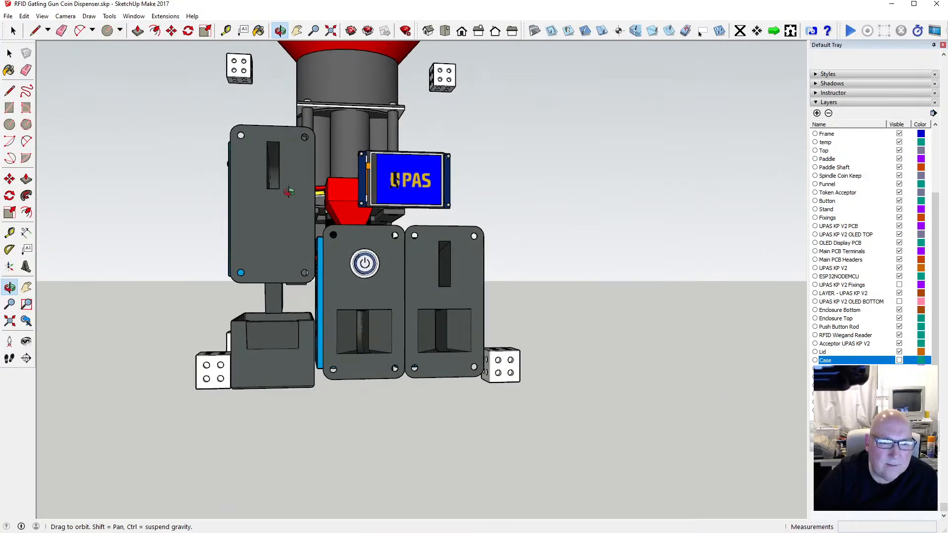
{"action": "scroll", "coordinate": [355, 335], "scroll_direction": "up", "scroll_amount": 4}
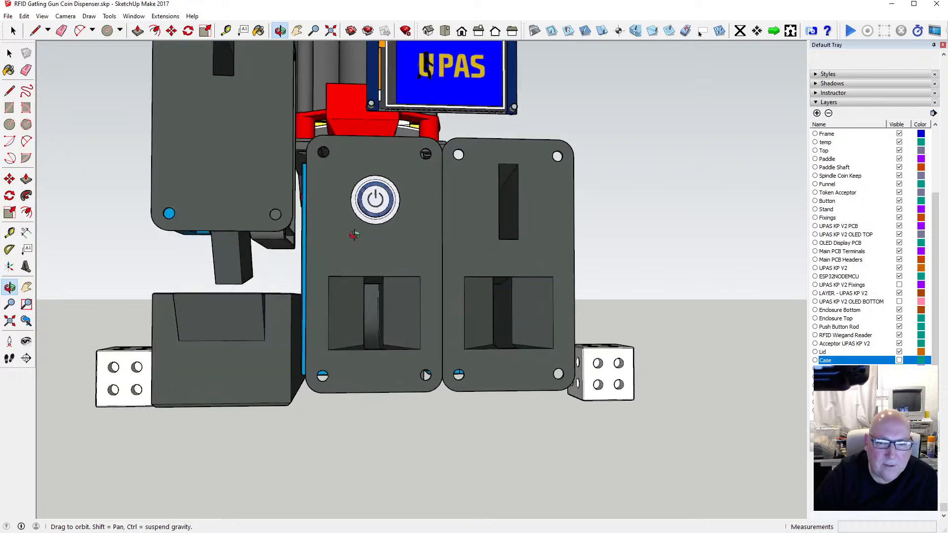
{"action": "left_click_drag", "start_coordinate": [354, 235], "coordinate": [307, 260]}
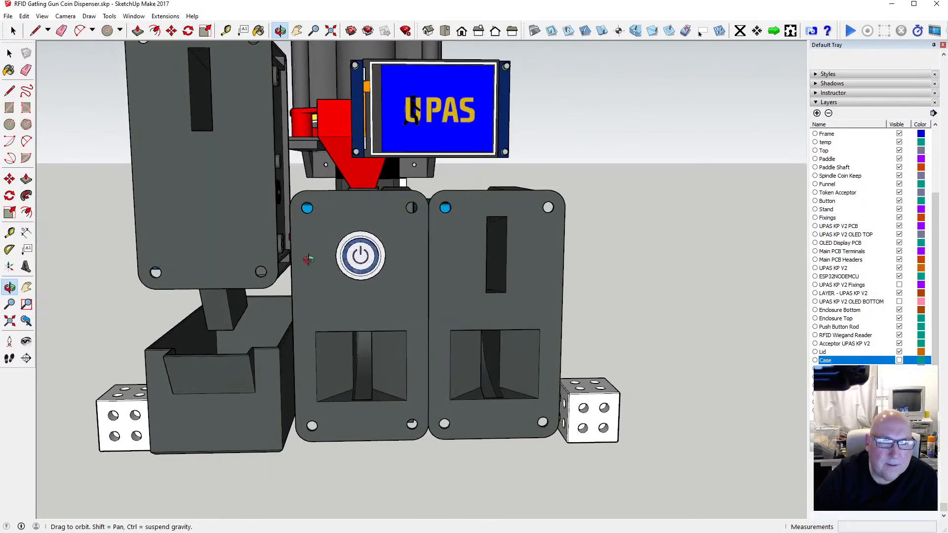
Step: Measure the gap between the tall upper faceplate's edge and the power-button faceplate
{"action": "scroll", "coordinate": [281, 235], "scroll_direction": "up", "scroll_amount": 2}
{"action": "left_click", "coordinate": [225, 31]}
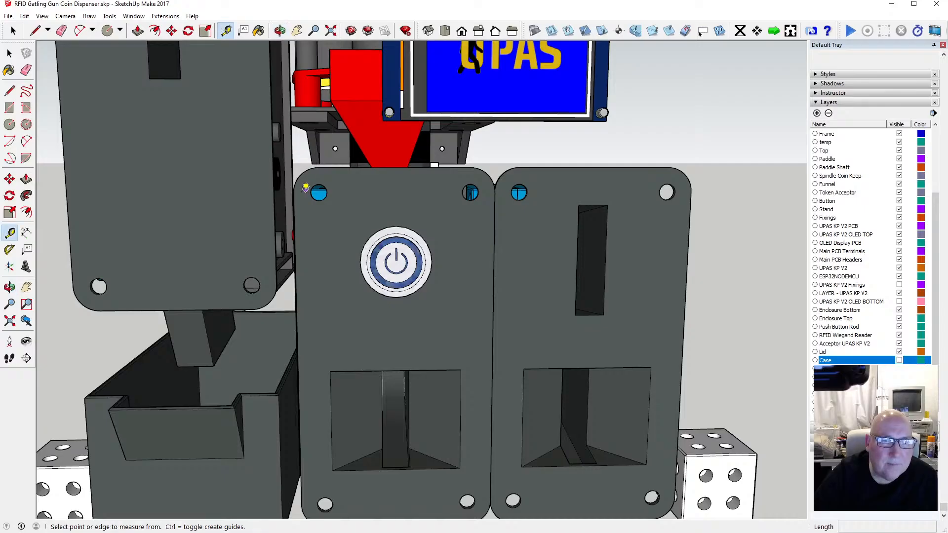
{"action": "left_click", "coordinate": [274, 219]}
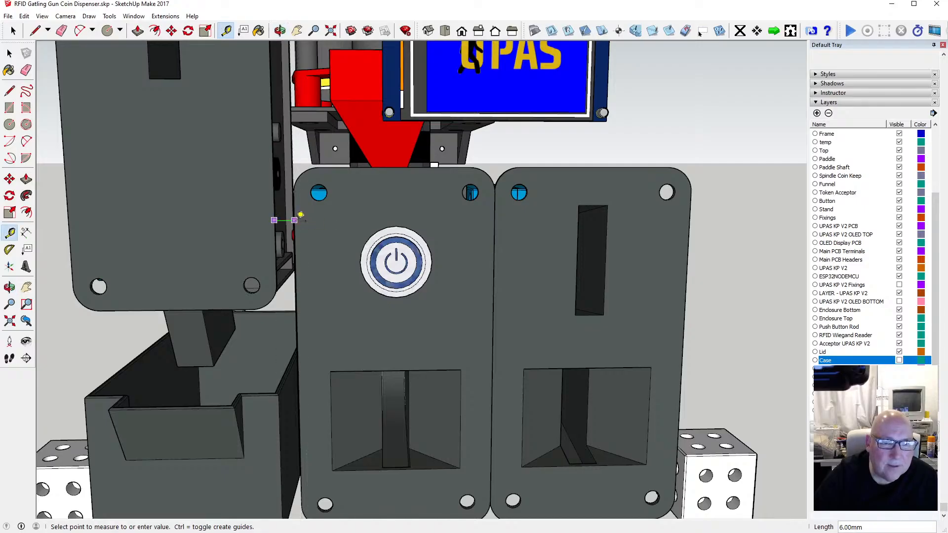
{"action": "left_click", "coordinate": [9, 53]}
Step: Move the lower slotted faceplate 6 mm away from the power-button faceplate
{"action": "scroll", "coordinate": [223, 163], "scroll_direction": "down", "scroll_amount": 1}
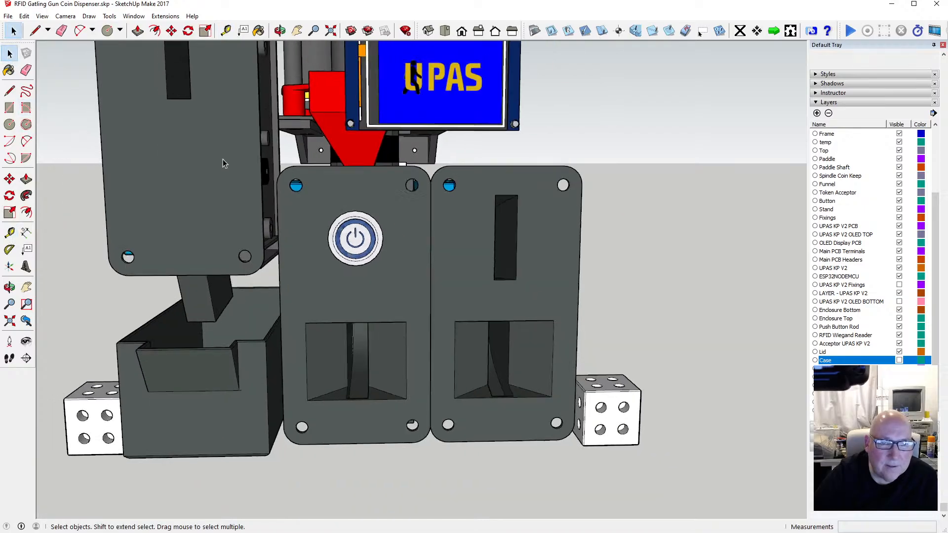
{"action": "scroll", "coordinate": [223, 163], "scroll_direction": "down", "scroll_amount": 2}
{"action": "scroll", "coordinate": [481, 269], "scroll_direction": "up", "scroll_amount": 4}
{"action": "scroll", "coordinate": [400, 257], "scroll_direction": "down", "scroll_amount": 1}
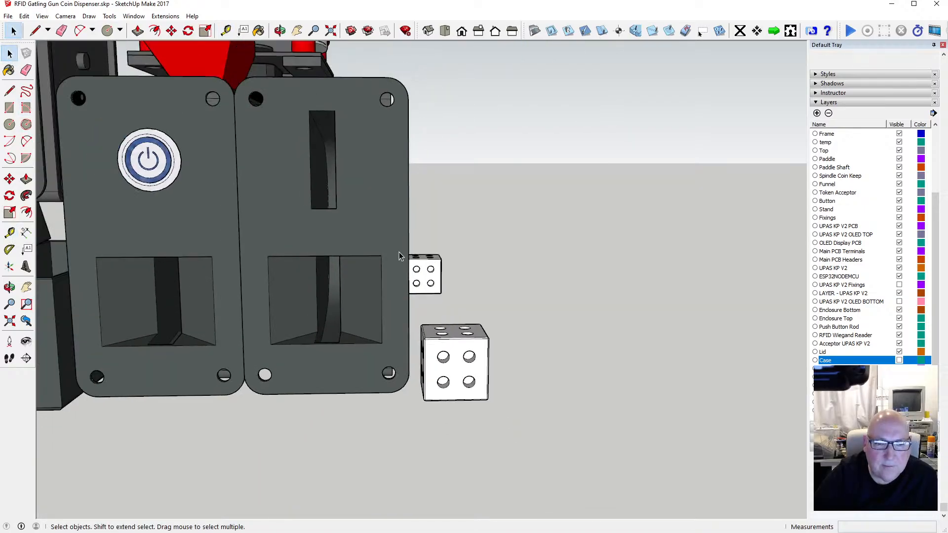
{"action": "scroll", "coordinate": [399, 202], "scroll_direction": "down", "scroll_amount": 1}
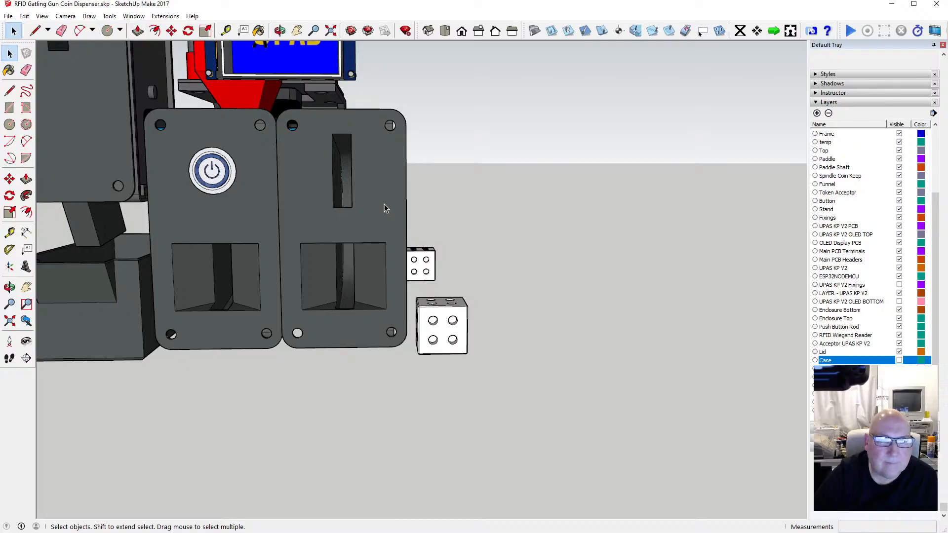
{"action": "left_click", "coordinate": [385, 208]}
{"action": "key", "text": "m"}
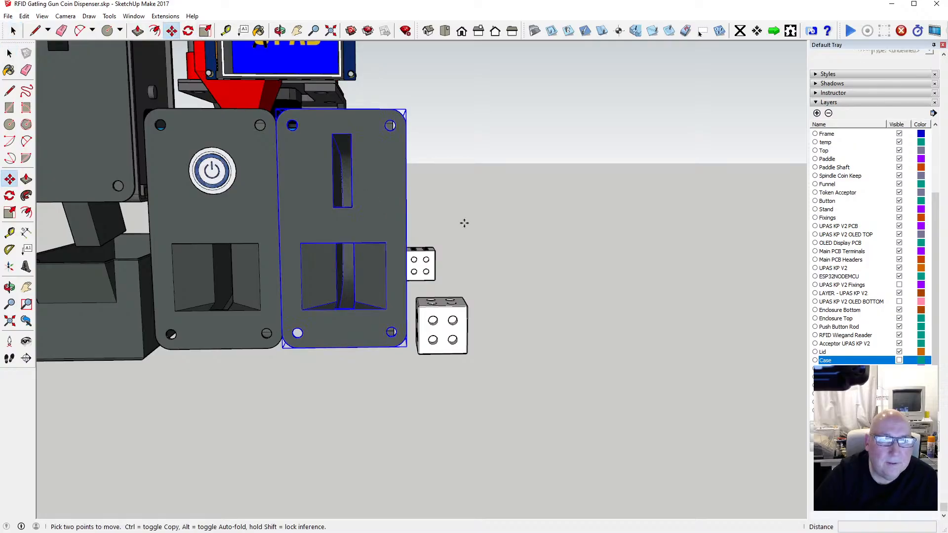
{"action": "left_click", "coordinate": [405, 180]}
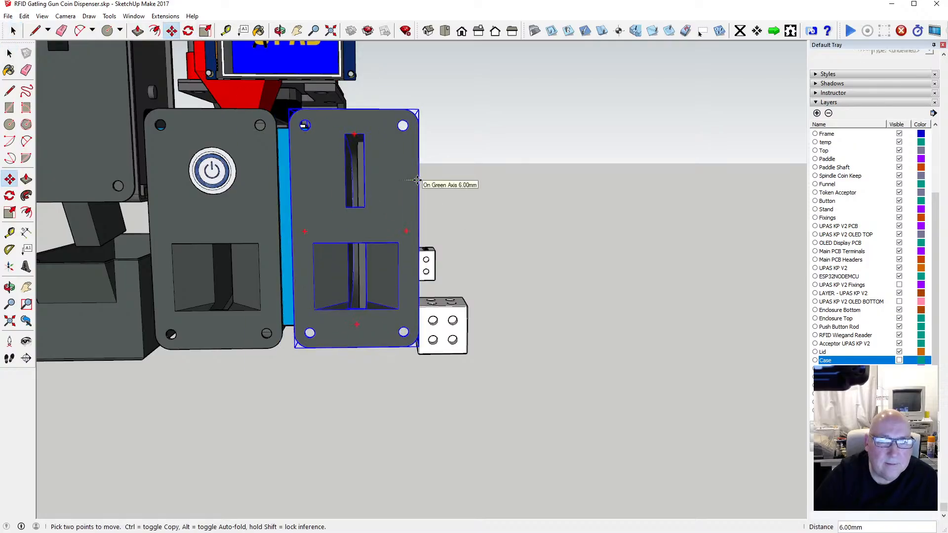
{"action": "left_click", "coordinate": [417, 180]}
Step: Check the moved slotted faceplate against its acceptor body from the side, and show the Case layer again
{"action": "left_click", "coordinate": [280, 31]}
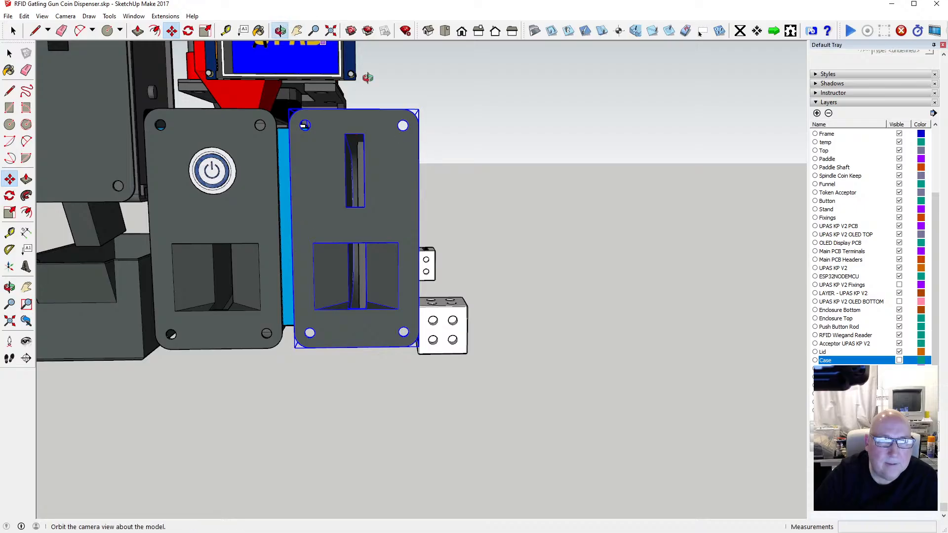
{"action": "left_click_drag", "start_coordinate": [368, 76], "coordinate": [132, 228]}
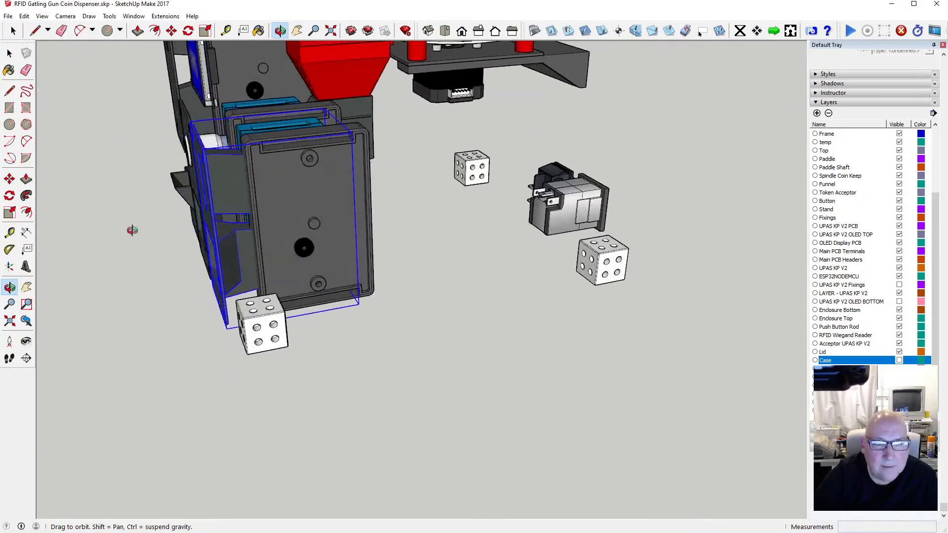
{"action": "scroll", "coordinate": [380, 202], "scroll_direction": "up", "scroll_amount": 3}
{"action": "mouse_move", "coordinate": [380, 203]}
{"action": "left_mouse_down"}
{"action": "mouse_move", "coordinate": [429, 172]}
{"action": "mouse_move", "coordinate": [421, 188]}
{"action": "mouse_move", "coordinate": [300, 141]}
{"action": "mouse_move", "coordinate": [385, 218]}
{"action": "left_mouse_up"}
{"action": "scroll", "coordinate": [421, 188], "scroll_direction": "down", "scroll_amount": 2}
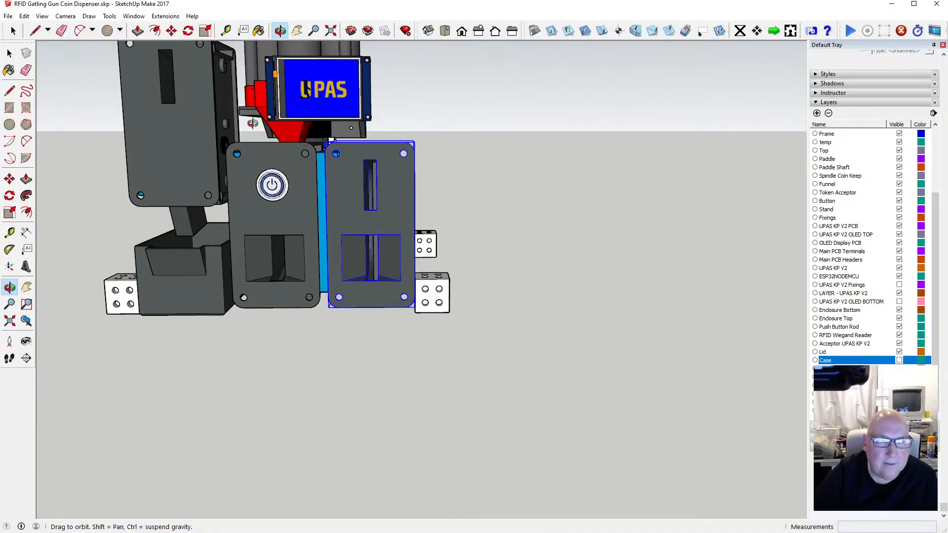
{"action": "left_click", "coordinate": [11, 53]}
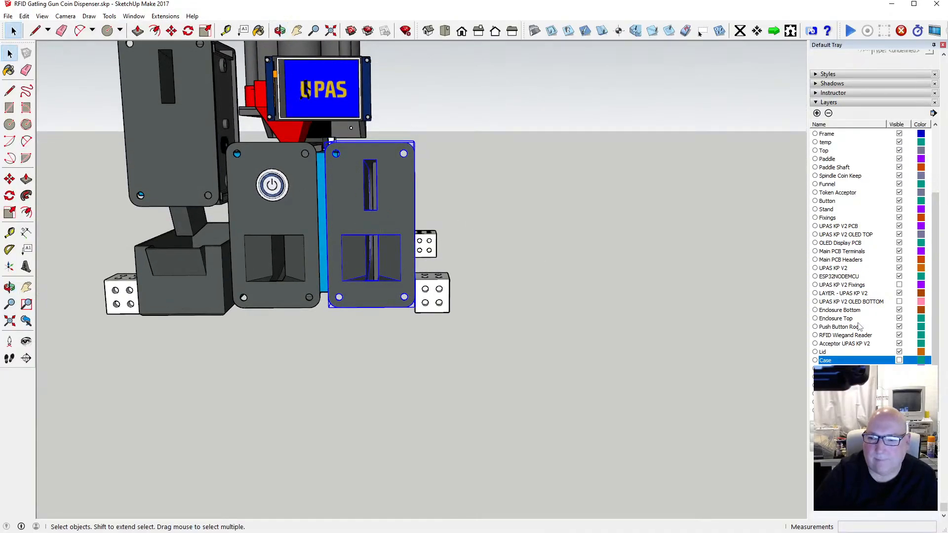
{"action": "left_click", "coordinate": [899, 360]}
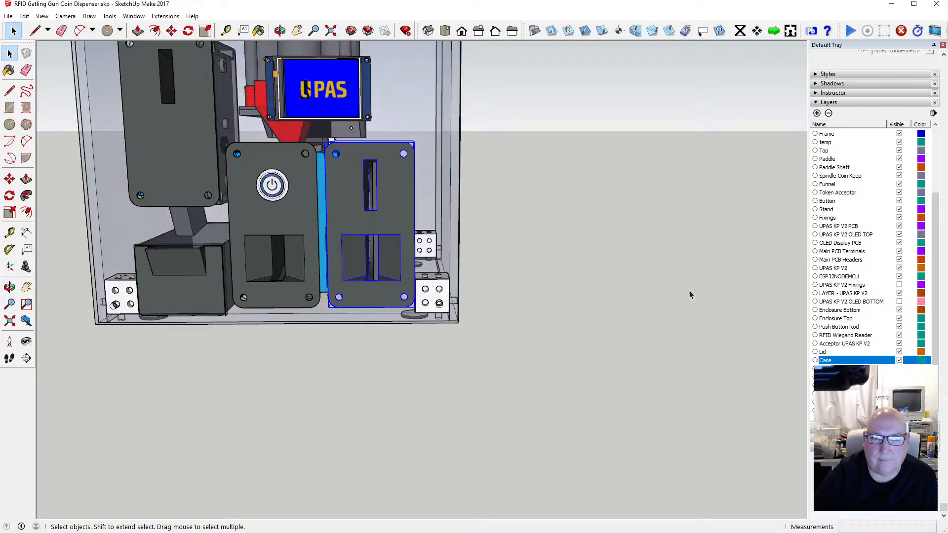
Step: Open the case's front panel for editing and move the slotted faceplate's stepped cutout with its four mounting holes 6 mm toward the side edge
{"action": "double_click", "coordinate": [395, 109]}
{"action": "double_click", "coordinate": [397, 117]}
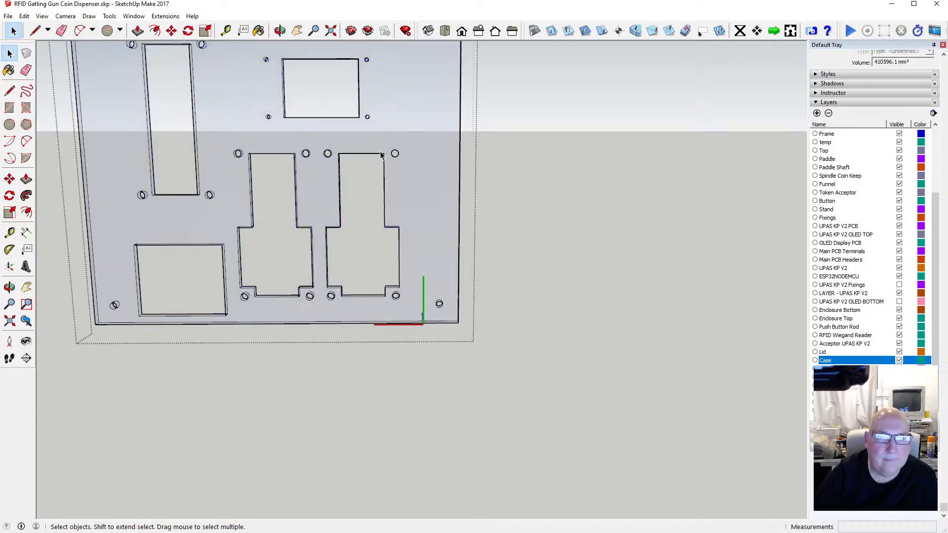
{"action": "left_click_drag", "start_coordinate": [319, 146], "coordinate": [407, 307]}
{"action": "left_click", "coordinate": [171, 31]}
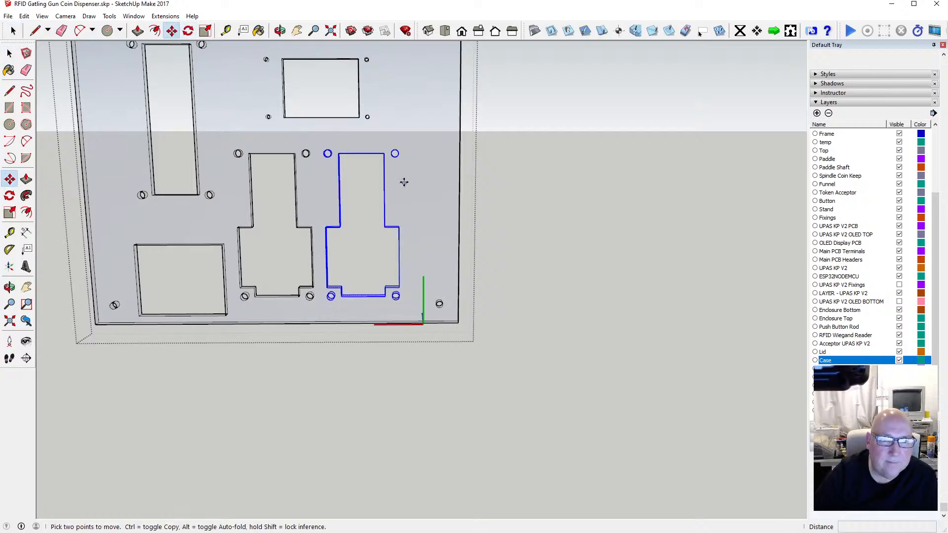
{"action": "left_click", "coordinate": [386, 177]}
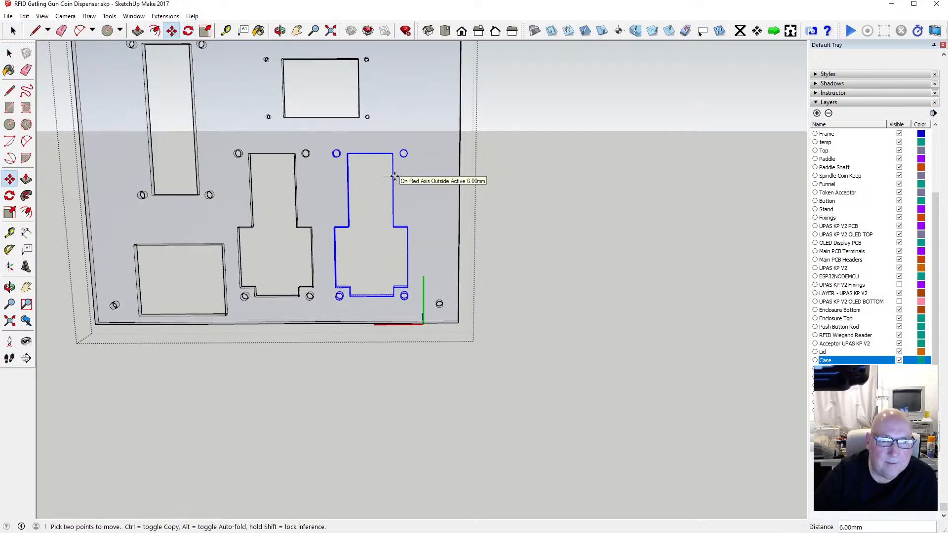
{"action": "left_click", "coordinate": [394, 177]}
Step: Deselect the stepped cutout and its holes, and finish editing the front panel and the case
{"action": "key", "text": "space"}
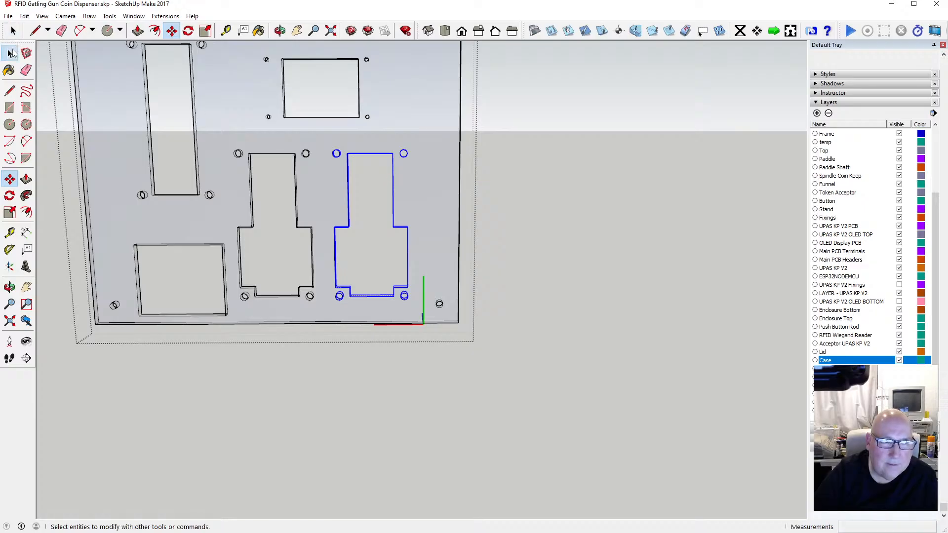
{"action": "left_click", "coordinate": [275, 189]}
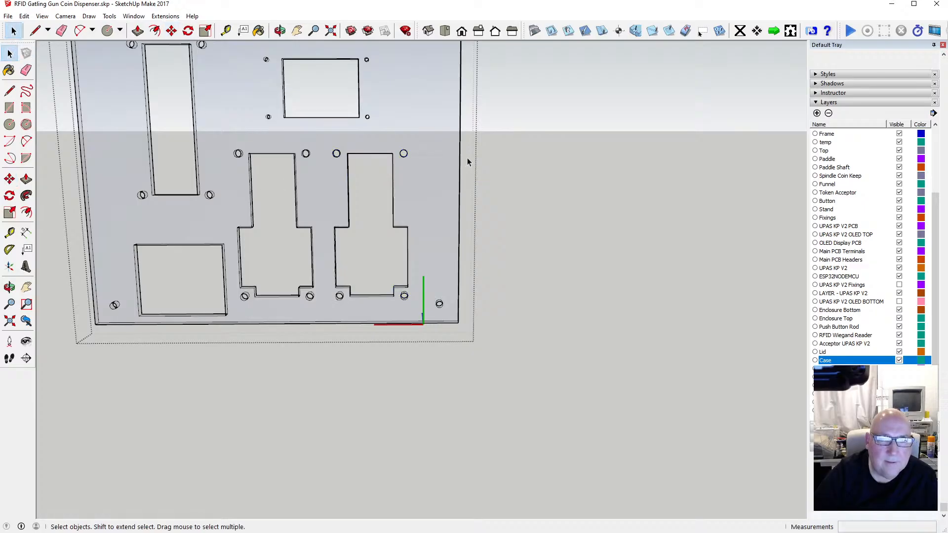
{"action": "left_click", "coordinate": [505, 165]}
{"action": "left_click", "coordinate": [522, 215]}
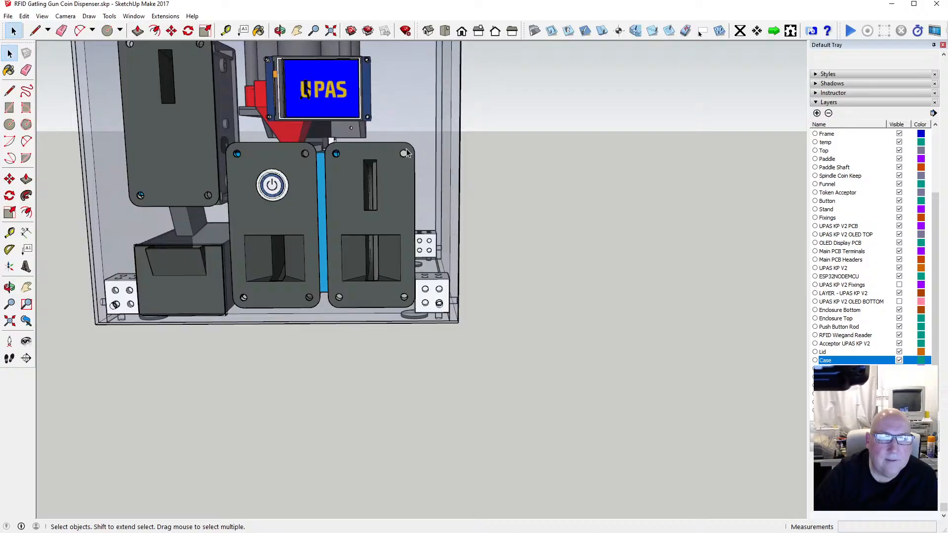
Step: Examine how the separated lower faceplates and their mounting holes line up with the case front
{"action": "middle_click_drag", "start_coordinate": [313, 89], "coordinate": [406, 185]}
{"action": "scroll", "coordinate": [406, 185], "scroll_direction": "up", "scroll_amount": 6}
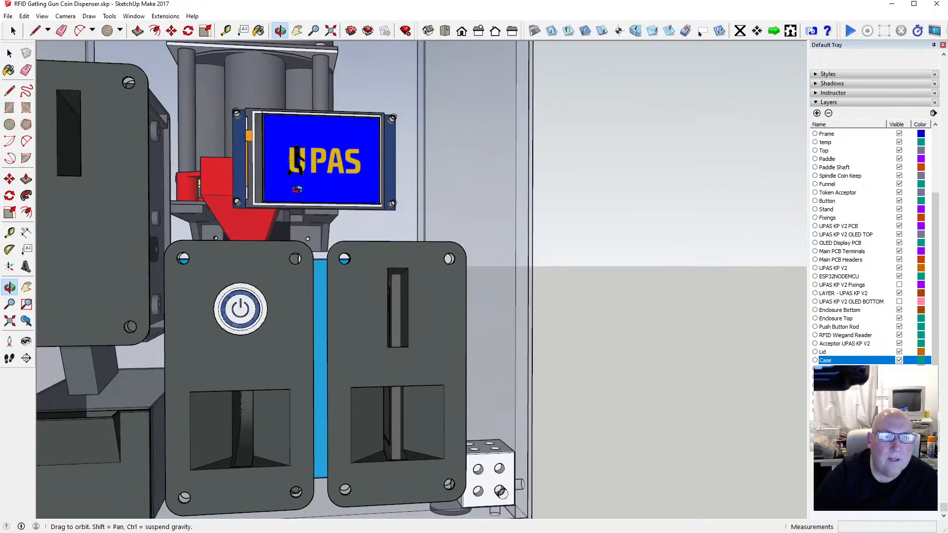
{"action": "middle_click_drag", "start_coordinate": [297, 189], "coordinate": [282, 211]}
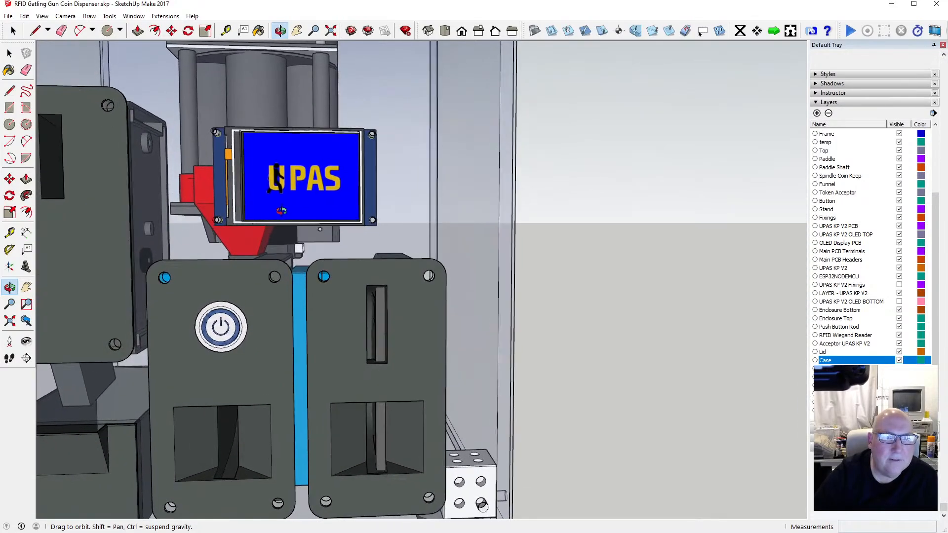
{"action": "scroll", "coordinate": [282, 210], "scroll_direction": "down", "scroll_amount": 4}
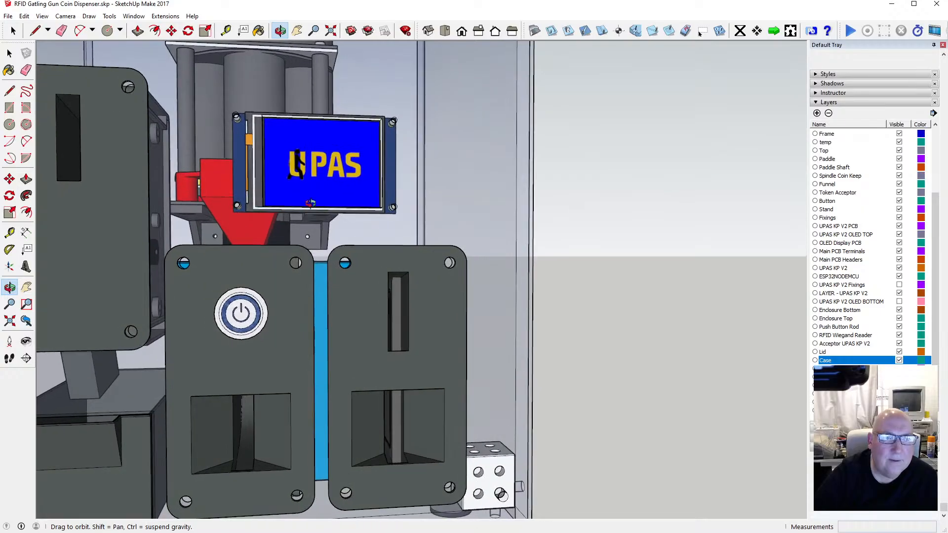
{"action": "scroll", "coordinate": [314, 200], "scroll_direction": "down", "scroll_amount": 3}
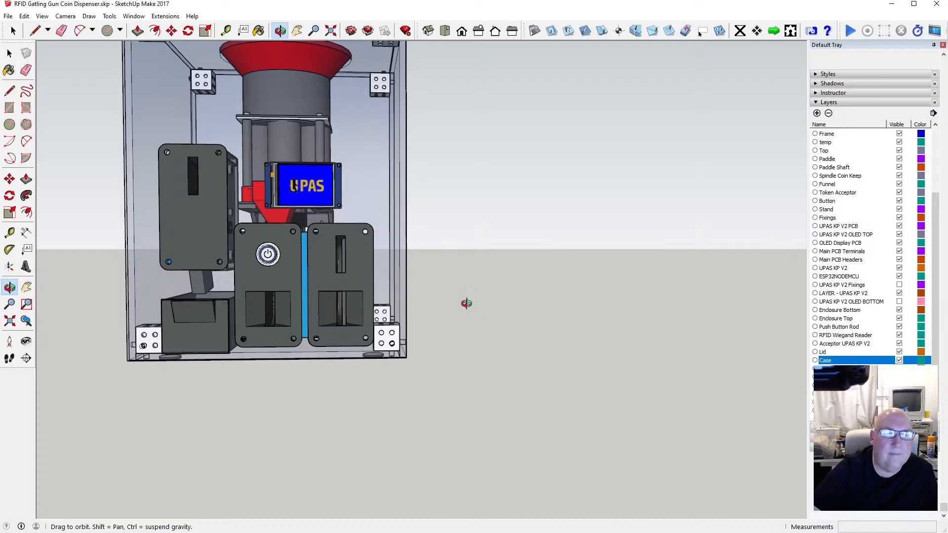
Step: Hide the Case layer to expose the acceptor bodies behind the lower faceplates
{"action": "scroll", "coordinate": [480, 324], "scroll_direction": "down", "scroll_amount": 1}
{"action": "scroll", "coordinate": [359, 304], "scroll_direction": "up", "scroll_amount": 3}
{"action": "left_click_drag", "start_coordinate": [285, 284], "coordinate": [303, 374]}
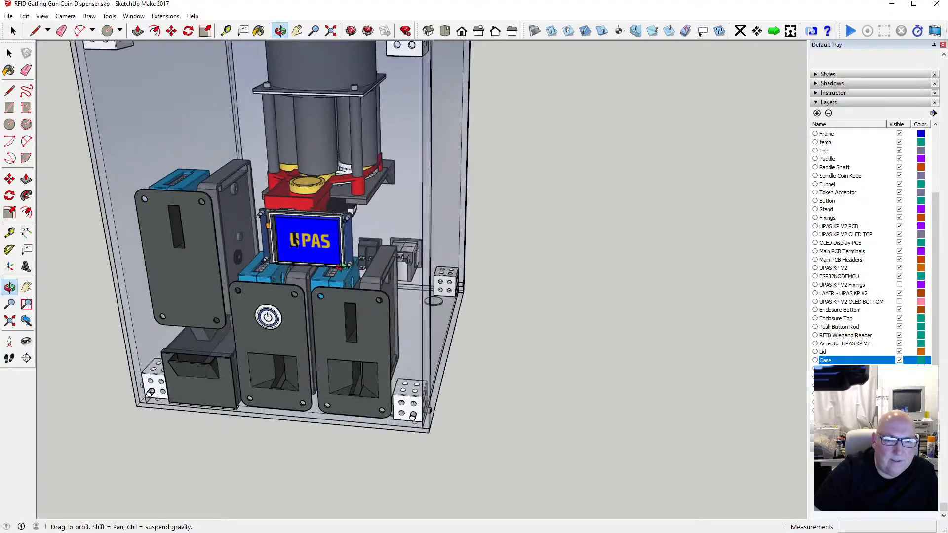
{"action": "left_click", "coordinate": [898, 361]}
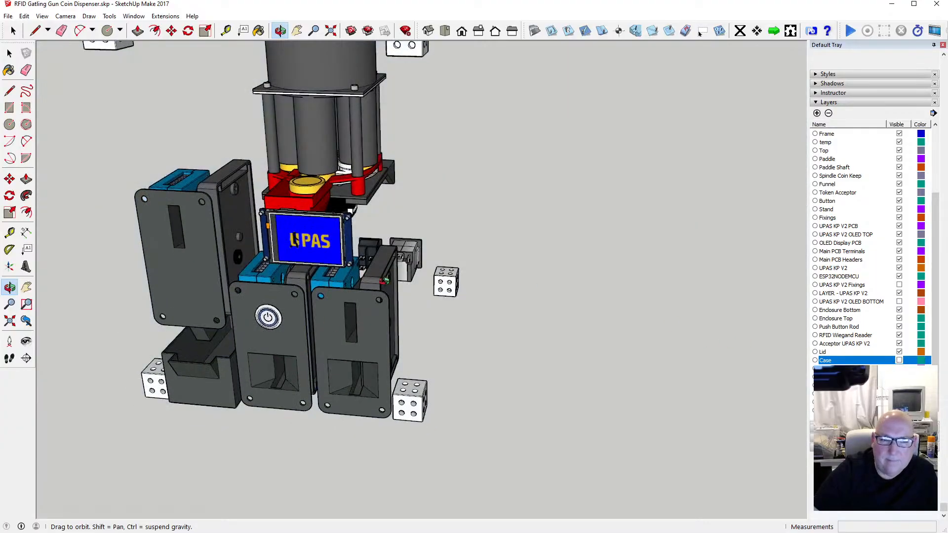
{"action": "scroll", "coordinate": [384, 280], "scroll_direction": "up", "scroll_amount": 3}
Step: Move the acceptor body behind the slotted lower faceplate 6 mm along the green axis toward the outer corner bracket, and deselect it
{"action": "key", "text": "space"}
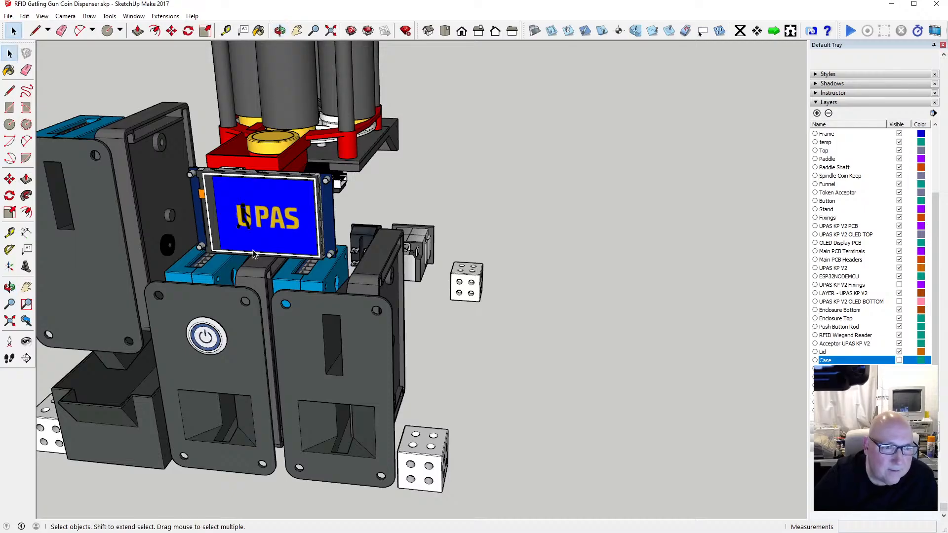
{"action": "left_click", "coordinate": [261, 279]}
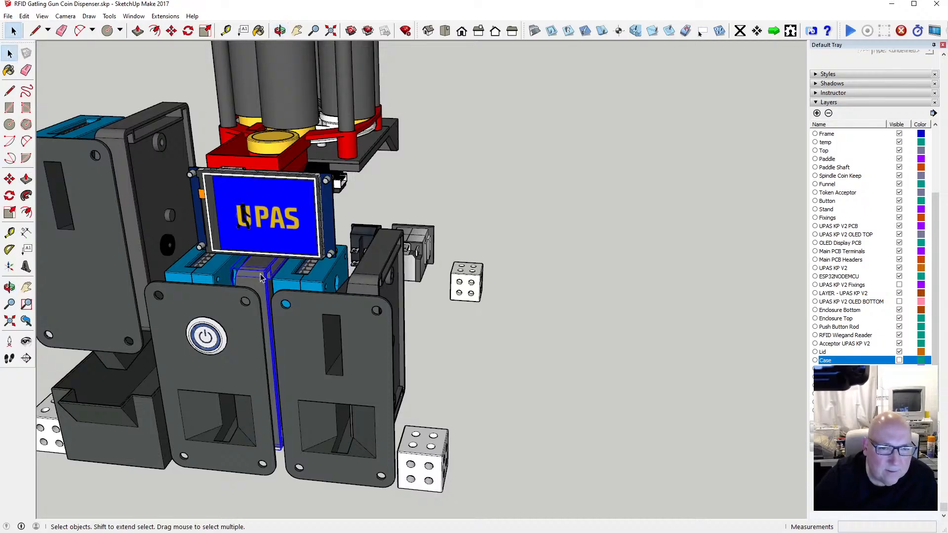
{"action": "left_click", "coordinate": [369, 279], "text": "shift"}
{"action": "left_click", "coordinate": [171, 30]}
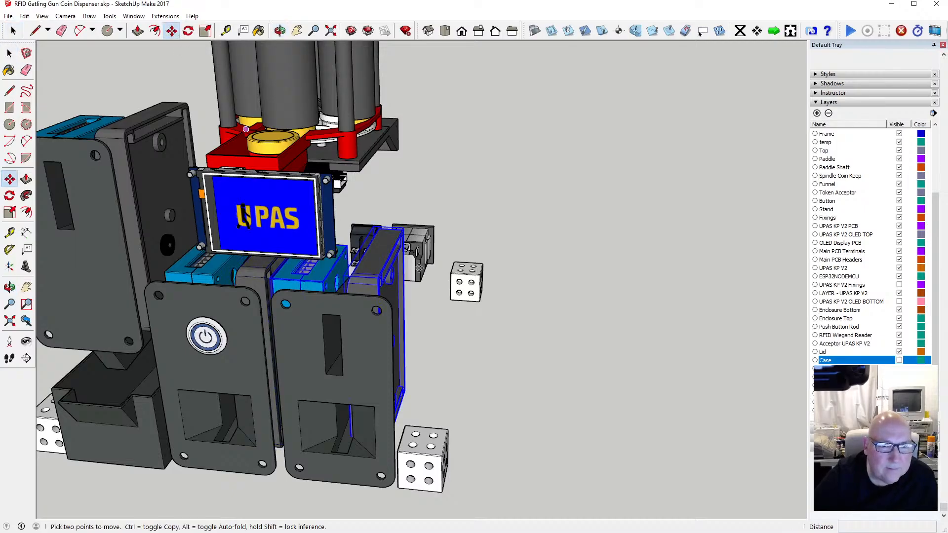
{"action": "left_click", "coordinate": [390, 253]}
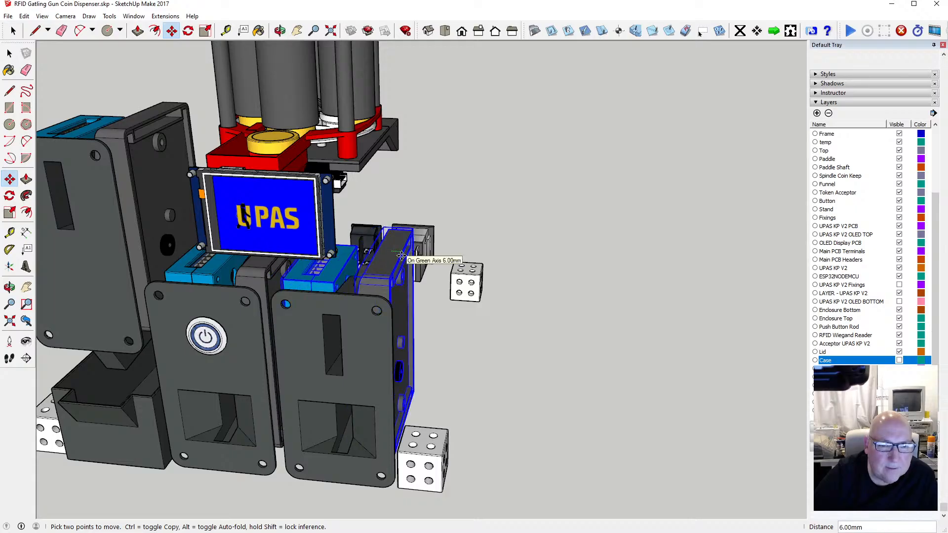
{"action": "left_click", "coordinate": [401, 255]}
{"action": "key", "text": "space"}
{"action": "left_click", "coordinate": [447, 206]}
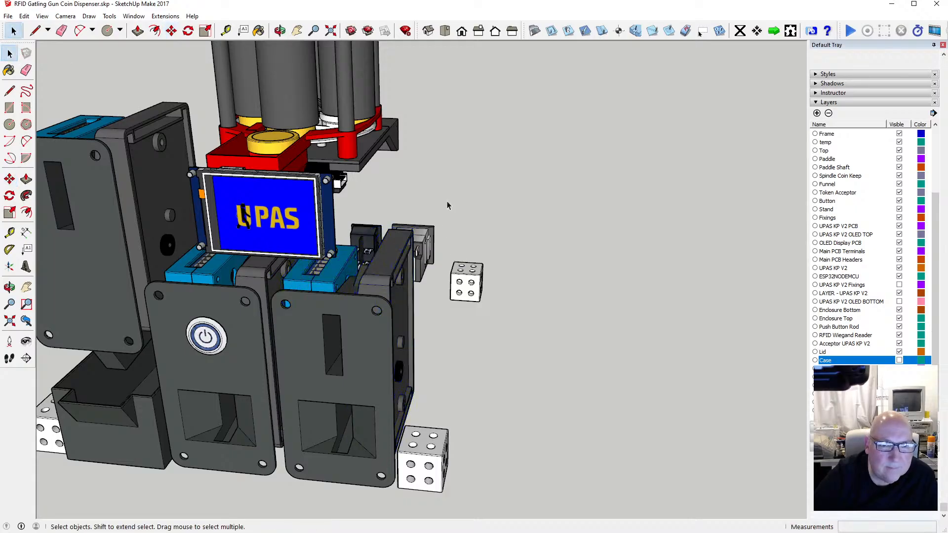
Step: Examine the spacing between the two lower acceptors and the display's position above them from several angles
{"action": "middle_click_drag", "start_coordinate": [274, 47], "coordinate": [344, 301]}
{"action": "scroll", "coordinate": [344, 301], "scroll_direction": "up", "scroll_amount": 6}
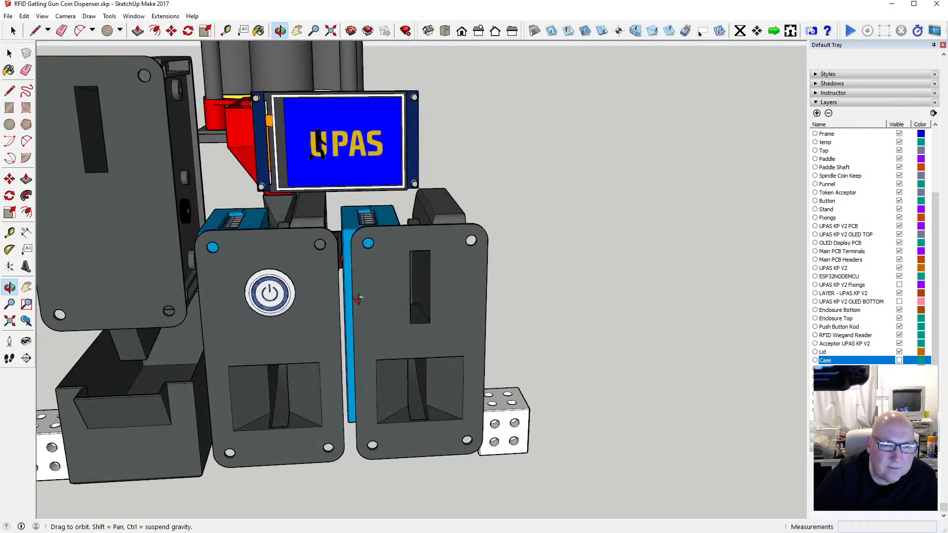
{"action": "scroll", "coordinate": [398, 305], "scroll_direction": "down", "scroll_amount": 8}
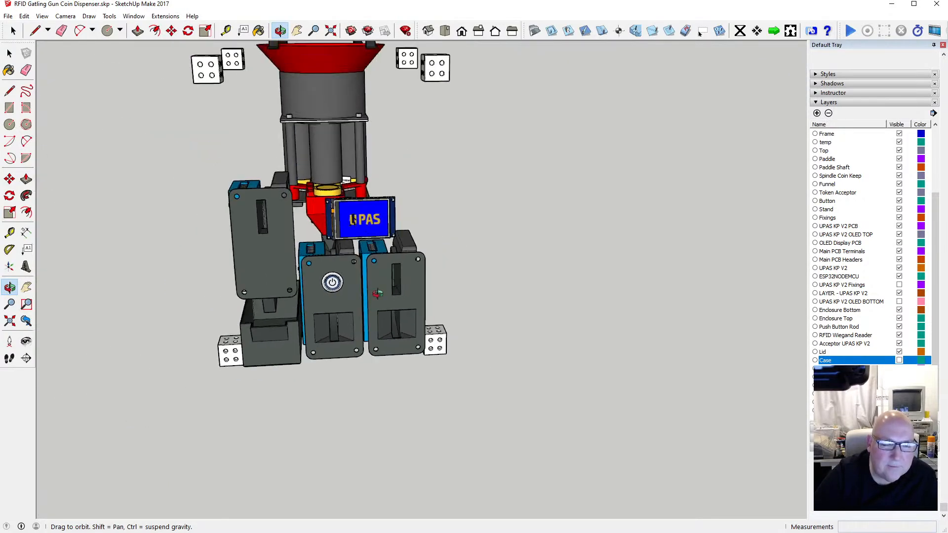
{"action": "middle_click_drag", "start_coordinate": [301, 208], "coordinate": [378, 279]}
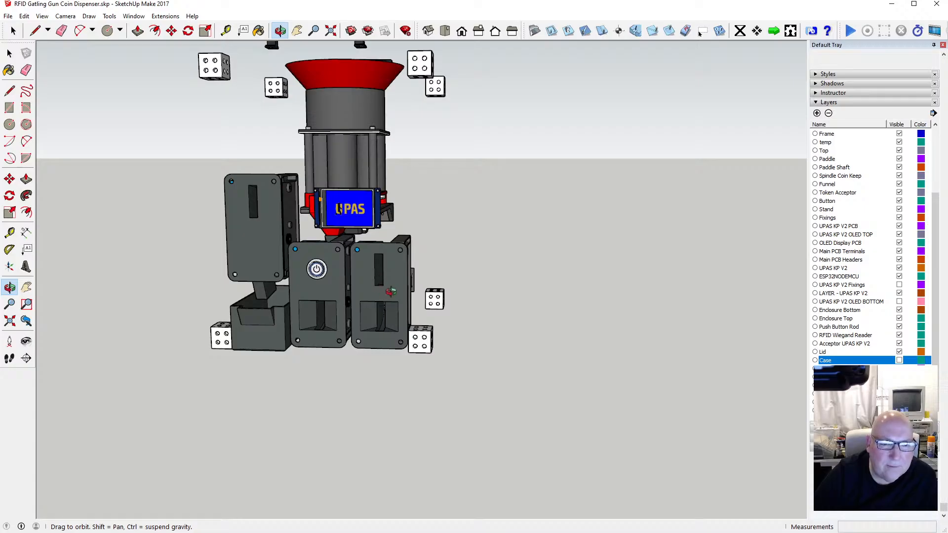
{"action": "scroll", "coordinate": [391, 291], "scroll_direction": "up", "scroll_amount": 3}
{"action": "middle_click_drag", "start_coordinate": [371, 286], "coordinate": [412, 283]}
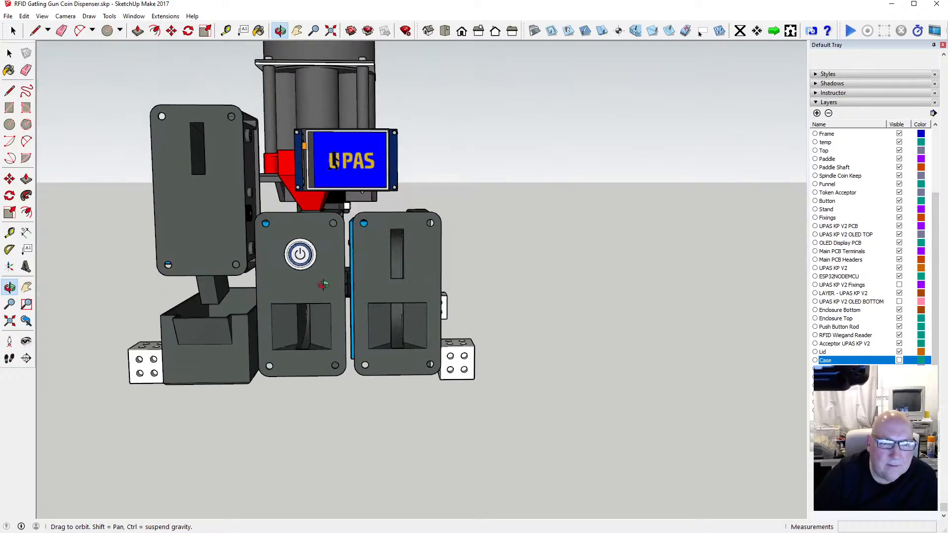
{"action": "scroll", "coordinate": [360, 267], "scroll_direction": "down", "scroll_amount": 3}
{"action": "middle_click_drag", "start_coordinate": [359, 269], "coordinate": [313, 299]}
{"action": "scroll", "coordinate": [347, 188], "scroll_direction": "up", "scroll_amount": 5}
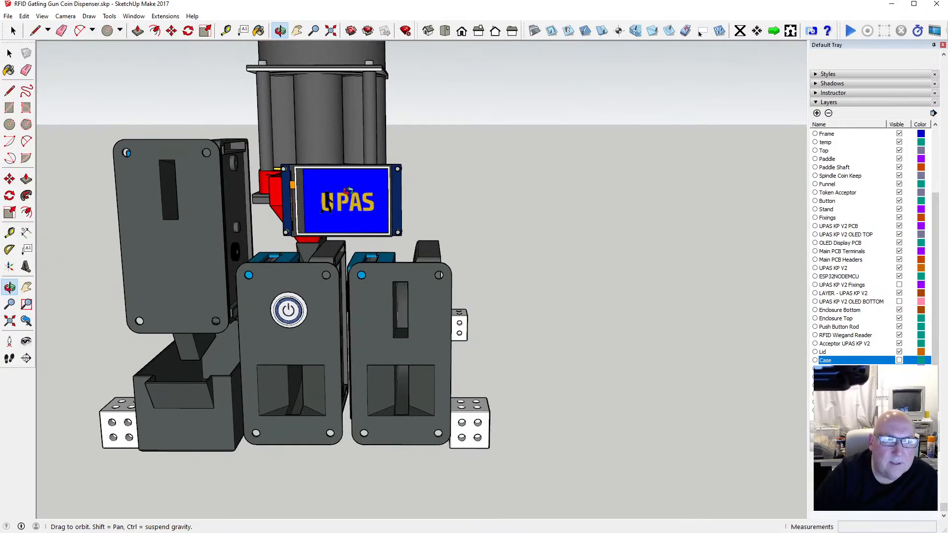
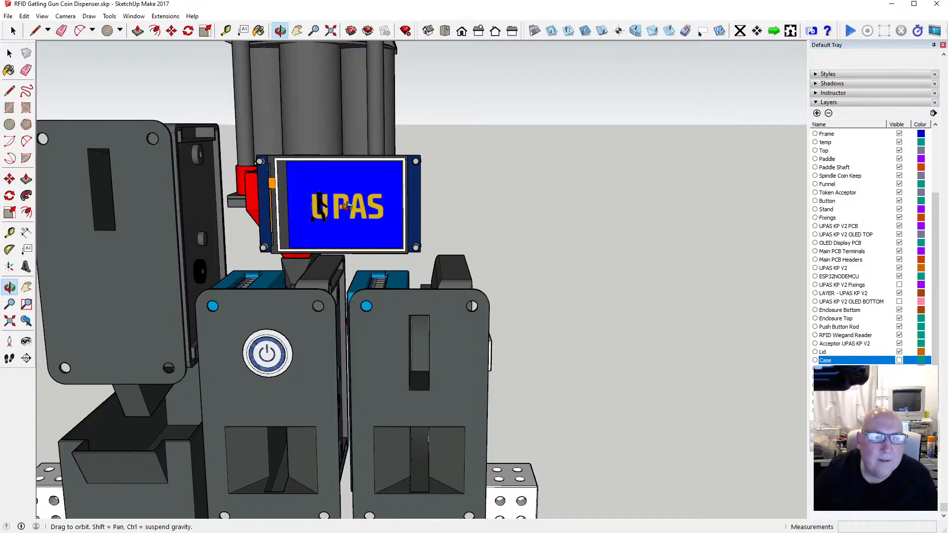
{"action": "scroll", "coordinate": [346, 205], "scroll_direction": "up", "scroll_amount": 3}
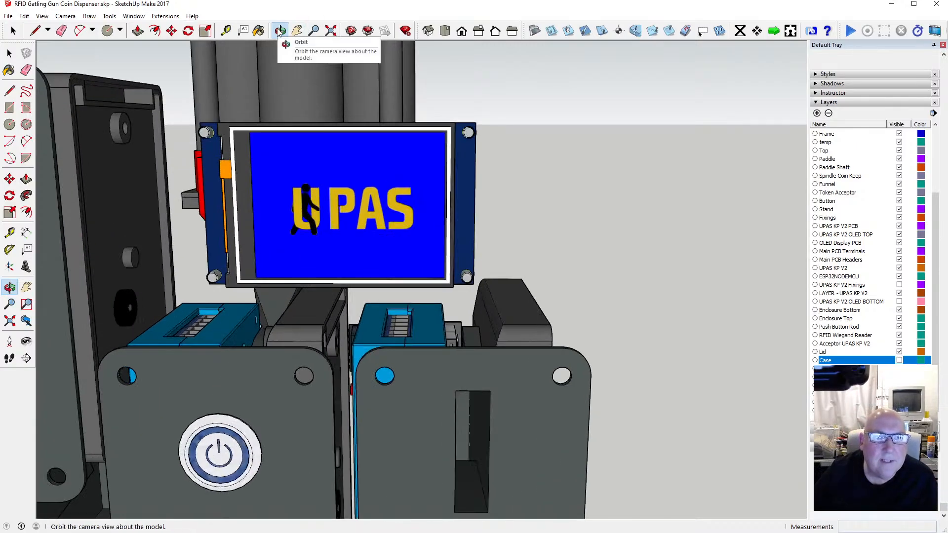
Step: Rotate the UPAS display a quarter turn counterclockwise into portrait orientation
{"action": "left_click", "coordinate": [280, 30]}
{"action": "mouse_move", "coordinate": [382, 185]}
{"action": "left_mouse_down"}
{"action": "mouse_move", "coordinate": [244, 176]}
{"action": "mouse_move", "coordinate": [217, 195]}
{"action": "mouse_move", "coordinate": [374, 191]}
{"action": "mouse_move", "coordinate": [345, 188]}
{"action": "mouse_move", "coordinate": [391, 180]}
{"action": "left_mouse_up"}
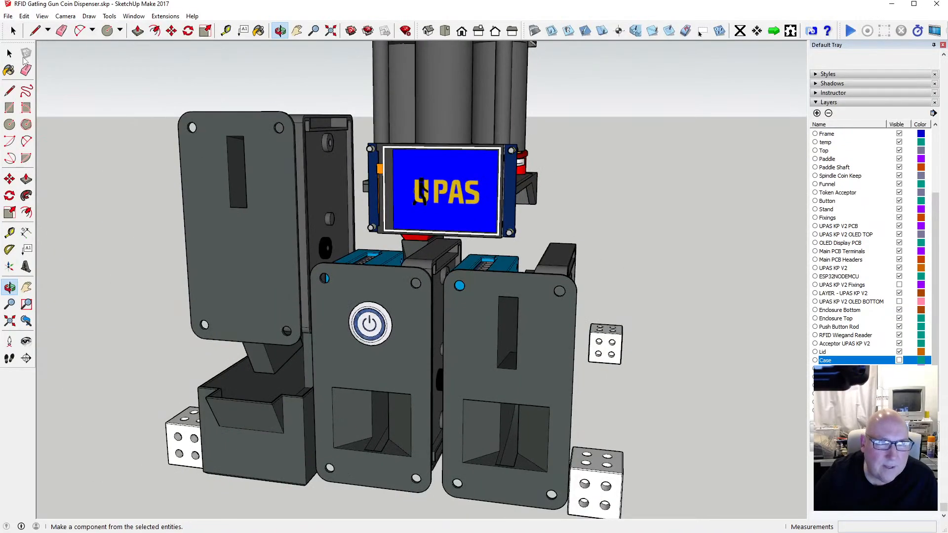
{"action": "left_click", "coordinate": [9, 53]}
{"action": "left_click", "coordinate": [397, 183]}
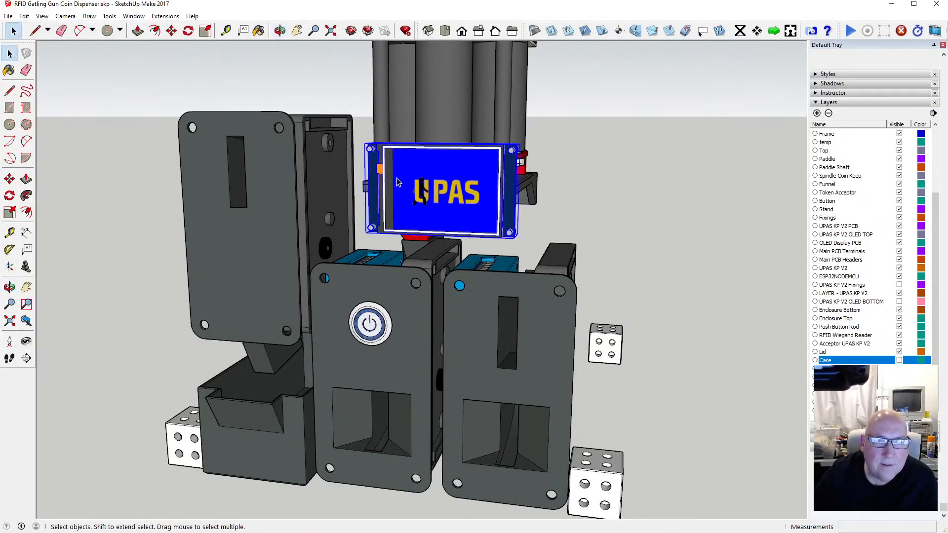
{"action": "left_click", "coordinate": [188, 31]}
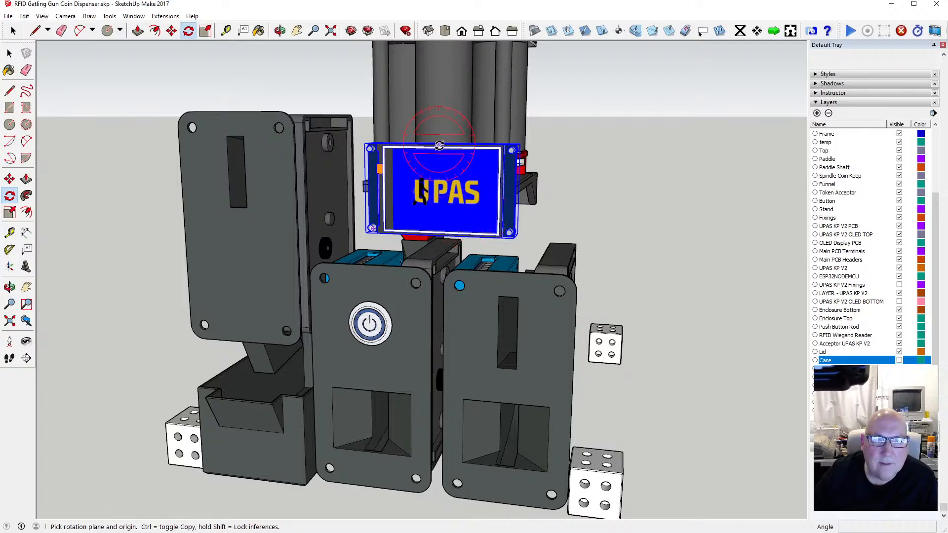
{"action": "left_click_drag", "start_coordinate": [440, 147], "coordinate": [515, 151]}
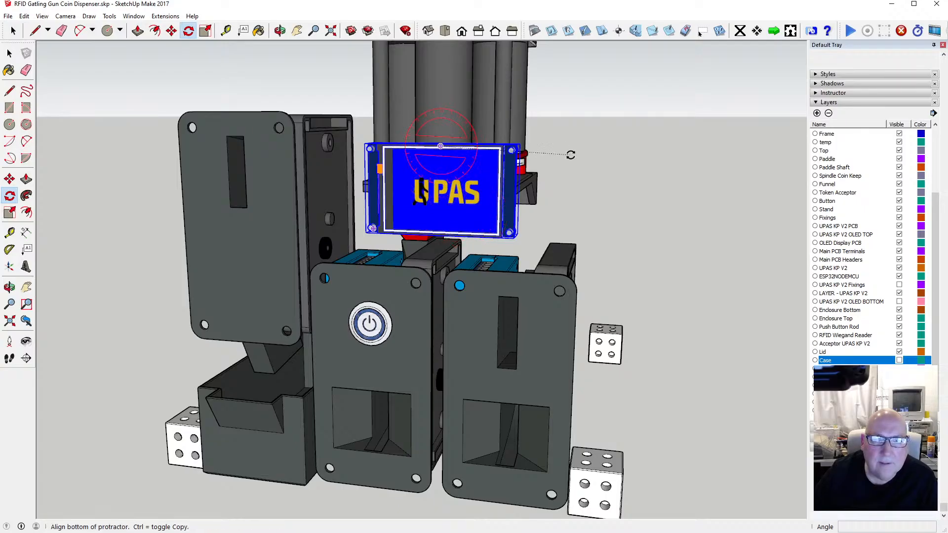
{"action": "left_click", "coordinate": [592, 153]}
{"action": "scroll", "coordinate": [588, 155], "scroll_direction": "down", "scroll_amount": 5}
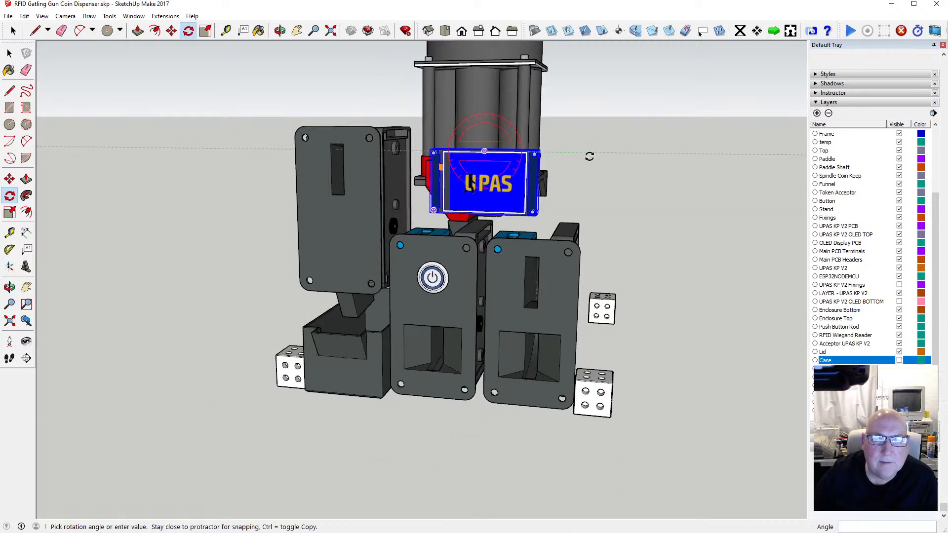
{"action": "scroll", "coordinate": [523, 262], "scroll_direction": "down", "scroll_amount": 5}
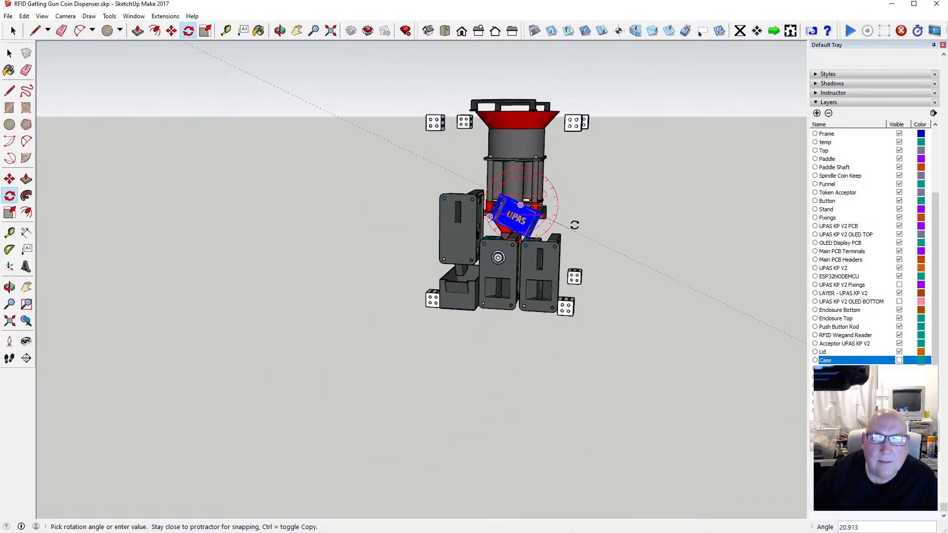
{"action": "left_click", "coordinate": [525, 72]}
{"action": "scroll", "coordinate": [587, 236], "scroll_direction": "up", "scroll_amount": 6}
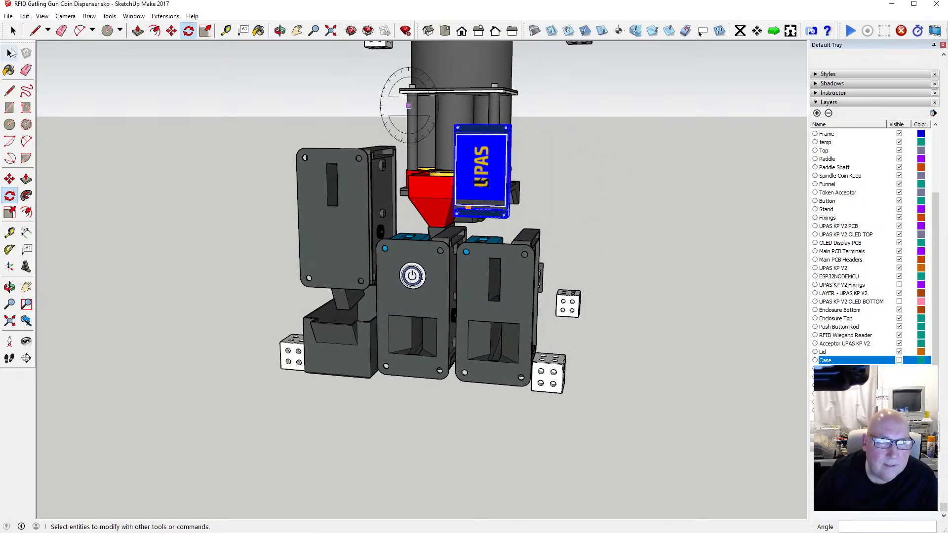
Step: Examine how the portrait display sits relative to the red funnel, the upper acceptor and the lower faceplates
{"action": "left_click", "coordinate": [10, 53]}
{"action": "scroll", "coordinate": [425, 196], "scroll_direction": "up", "scroll_amount": 5}
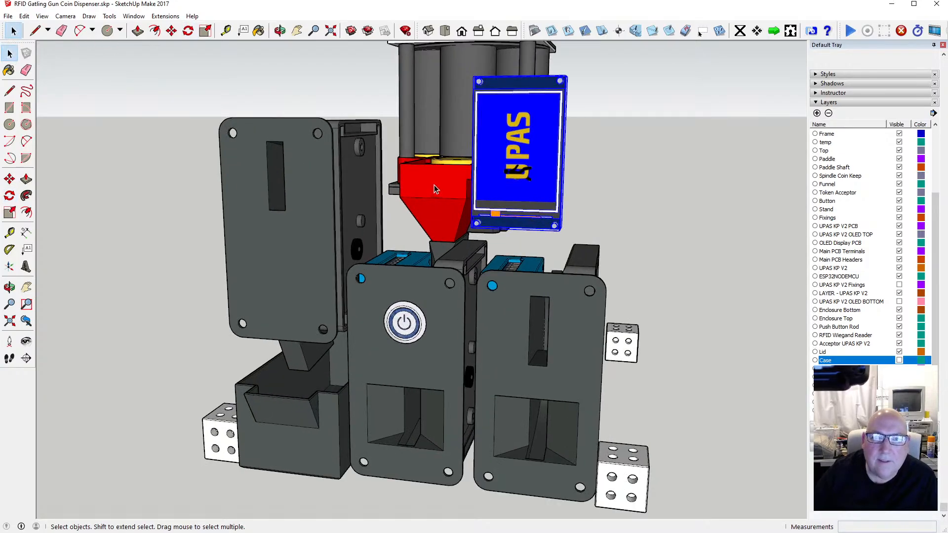
{"action": "scroll", "coordinate": [432, 185], "scroll_direction": "down", "scroll_amount": 4}
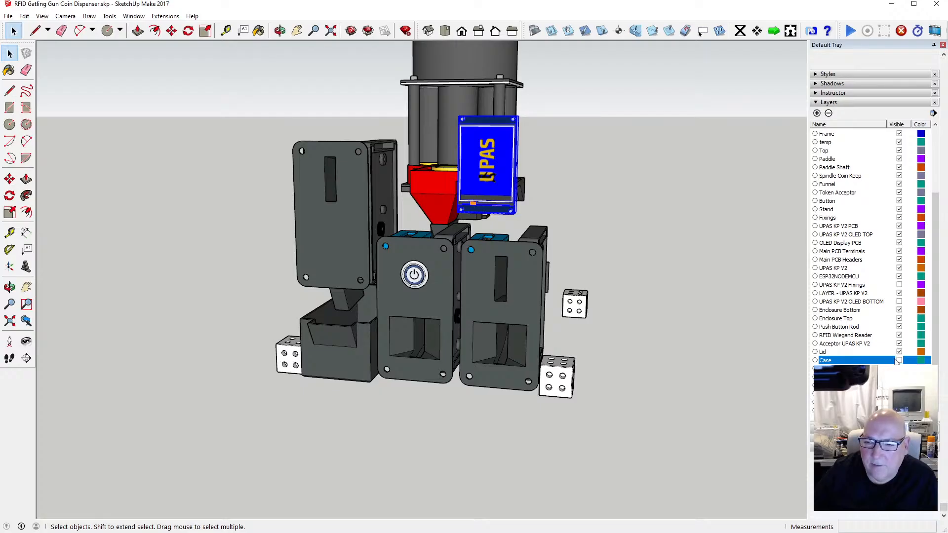
{"action": "scroll", "coordinate": [505, 194], "scroll_direction": "up", "scroll_amount": 4}
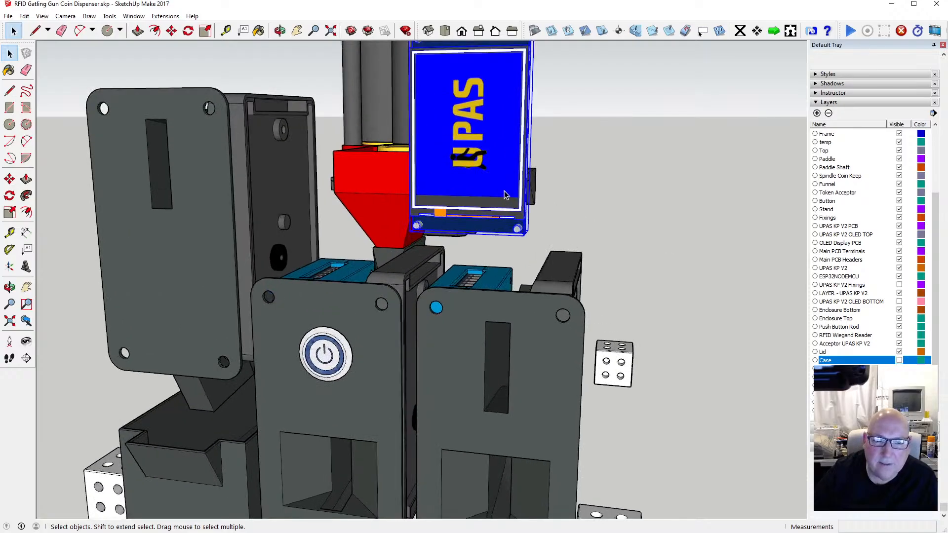
{"action": "scroll", "coordinate": [538, 224], "scroll_direction": "down", "scroll_amount": 3}
{"action": "scroll", "coordinate": [483, 200], "scroll_direction": "up", "scroll_amount": 3}
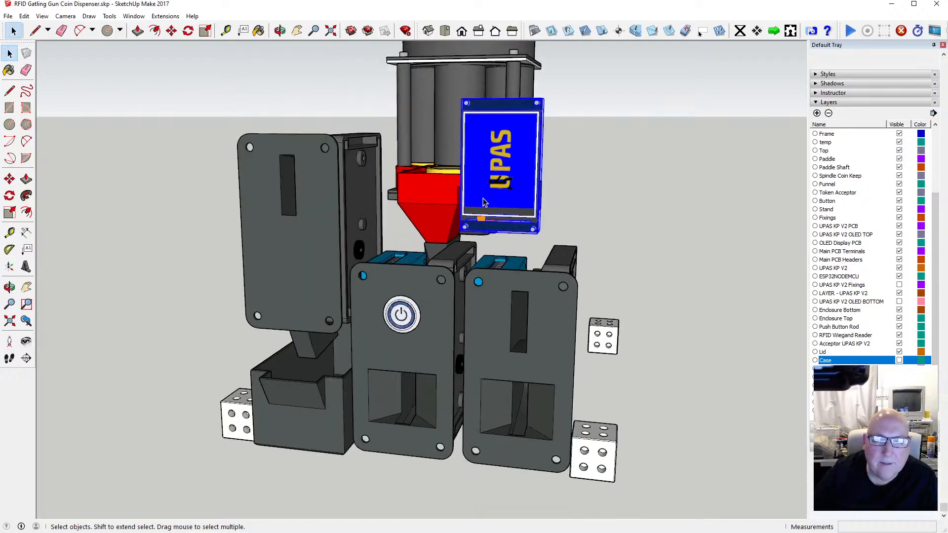
{"action": "middle_click_drag", "start_coordinate": [431, 147], "coordinate": [405, 132]}
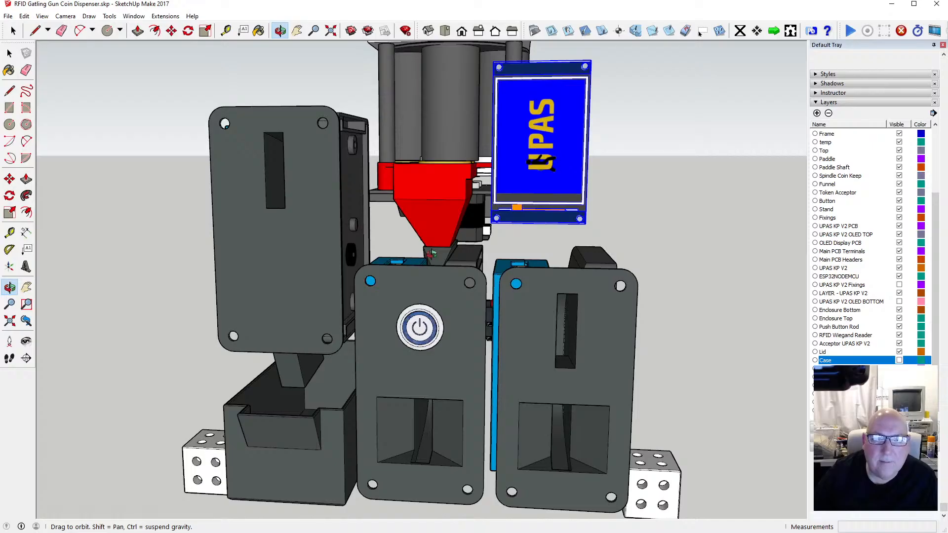
{"action": "left_click_drag", "start_coordinate": [431, 253], "coordinate": [448, 255]}
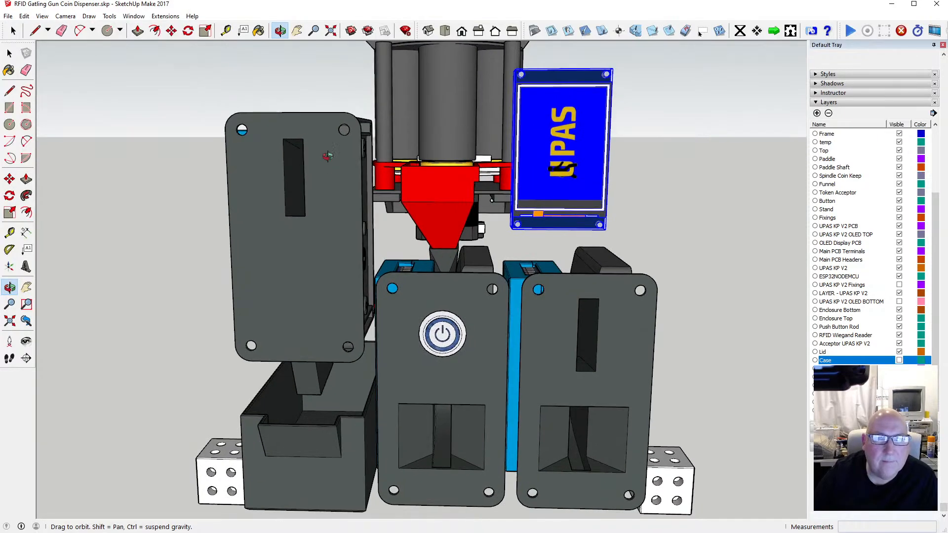
Step: Move the portrait display about 58 mm to sit above the power button faceplate, and raise it 18 mm
{"action": "left_click", "coordinate": [171, 32]}
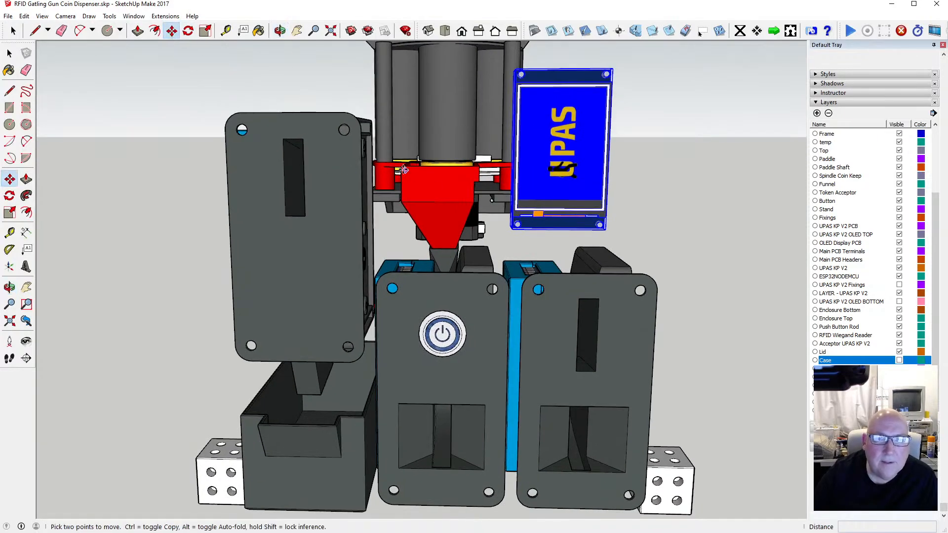
{"action": "left_click", "coordinate": [559, 228]}
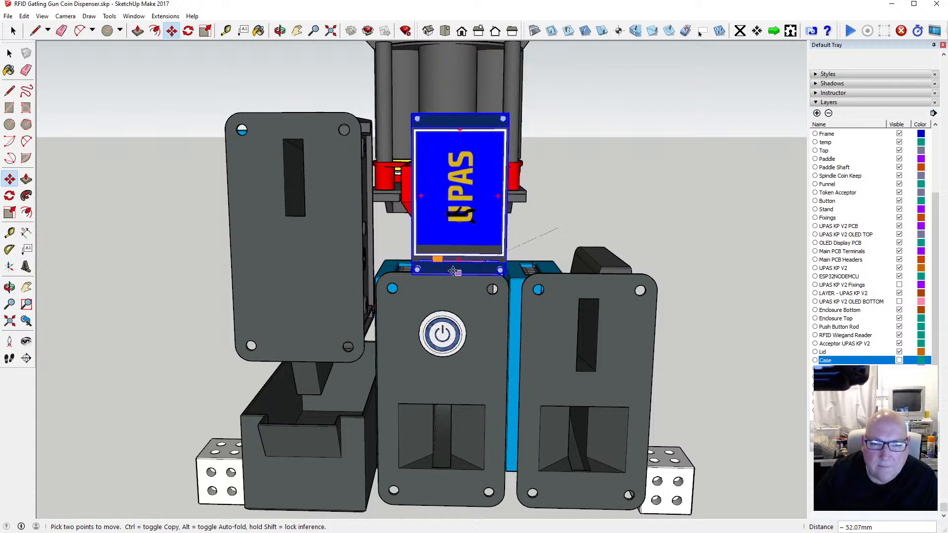
{"action": "left_click", "coordinate": [439, 272]}
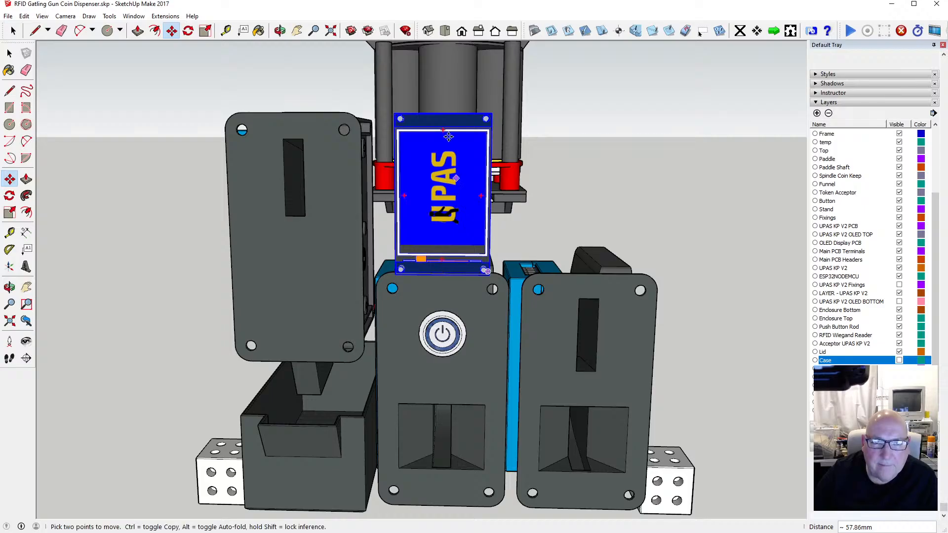
{"action": "left_click", "coordinate": [440, 113]}
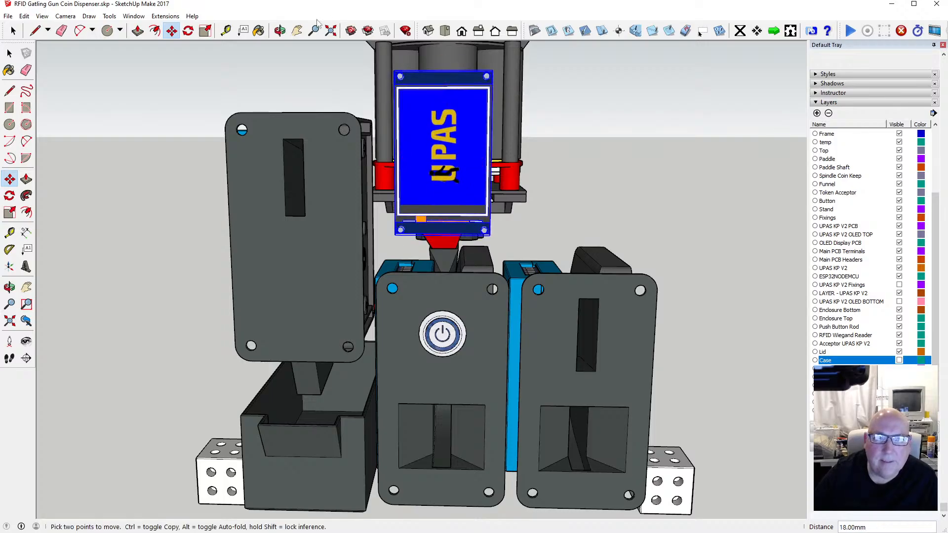
Step: Check the display's depth from the side against the acceptor faceplates and the red funnel
{"action": "left_click", "coordinate": [279, 30]}
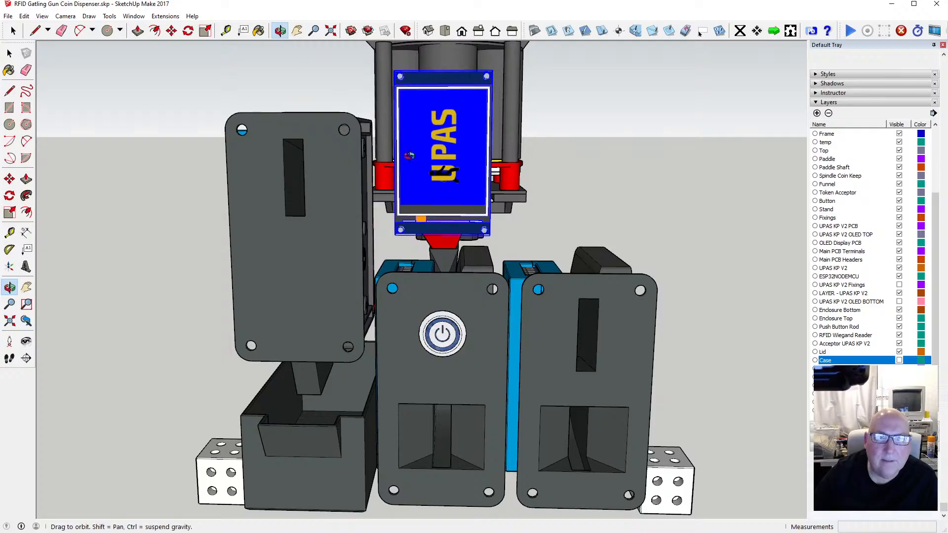
{"action": "left_click_drag", "start_coordinate": [410, 156], "coordinate": [153, 235]}
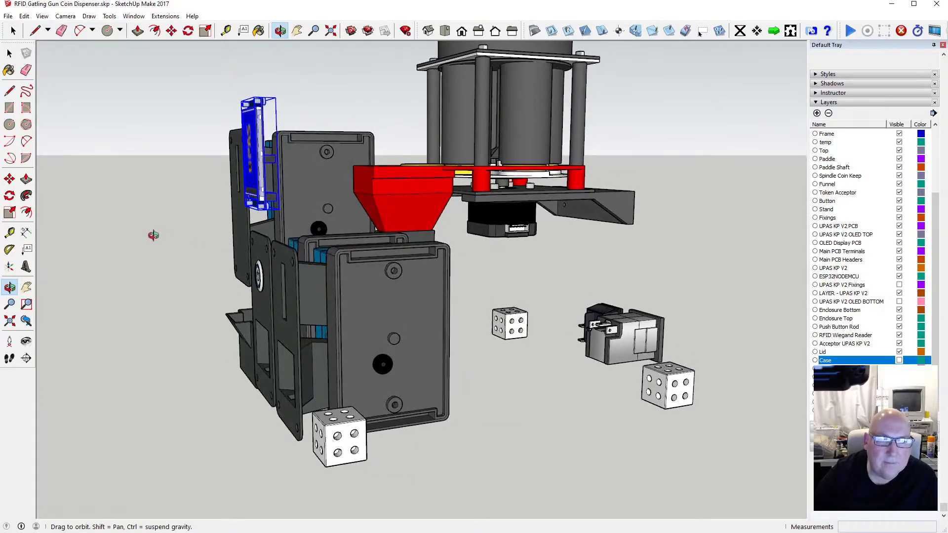
{"action": "scroll", "coordinate": [306, 197], "scroll_direction": "up", "scroll_amount": 5}
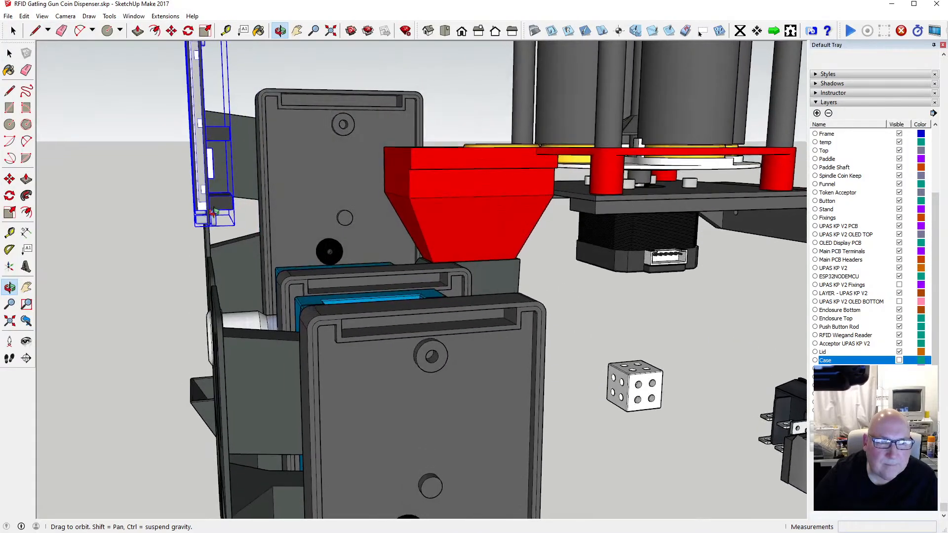
{"action": "left_click_drag", "start_coordinate": [213, 212], "coordinate": [246, 213]}
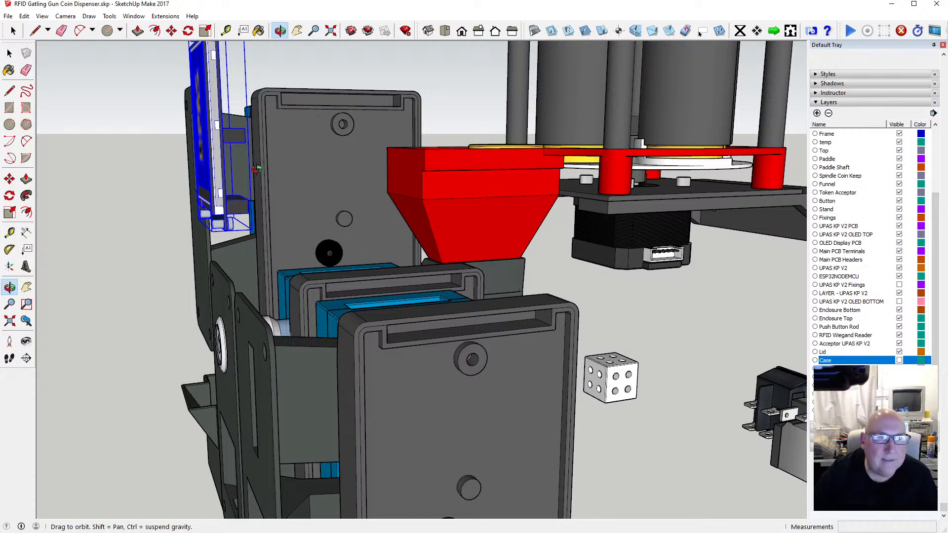
Step: Show the Case layer and check the display's depth against the case front panel from the side
{"action": "left_click_drag", "start_coordinate": [257, 169], "coordinate": [341, 173]}
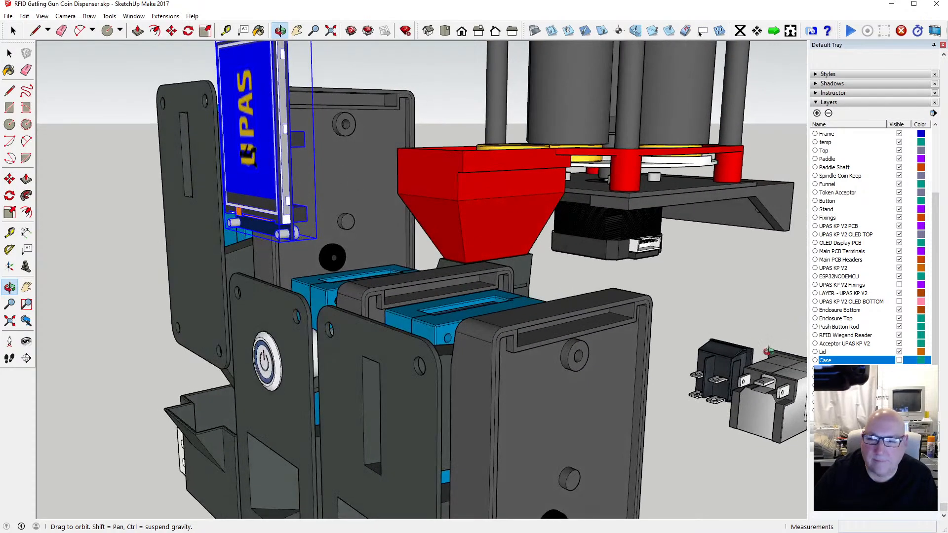
{"action": "left_click", "coordinate": [899, 361]}
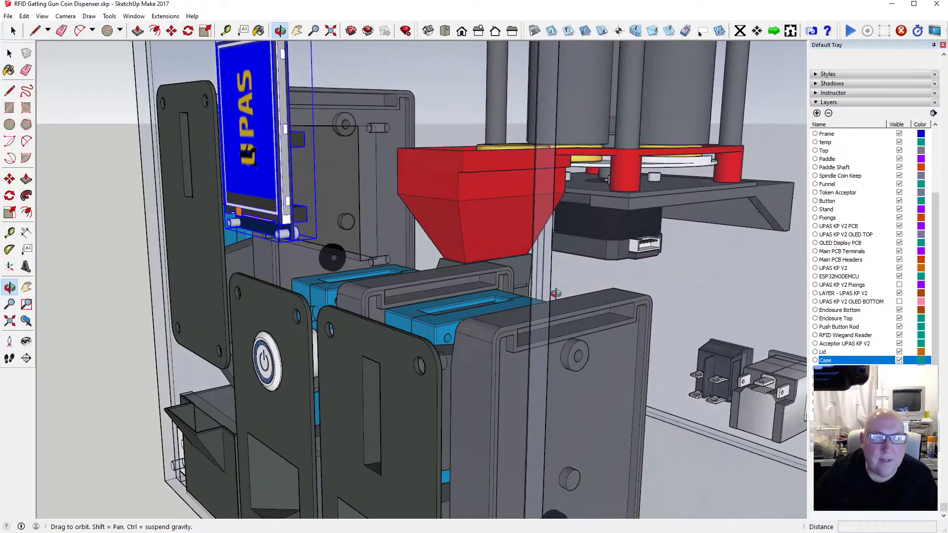
{"action": "left_click_drag", "start_coordinate": [465, 252], "coordinate": [317, 264]}
{"action": "scroll", "coordinate": [222, 191], "scroll_direction": "up", "scroll_amount": 5}
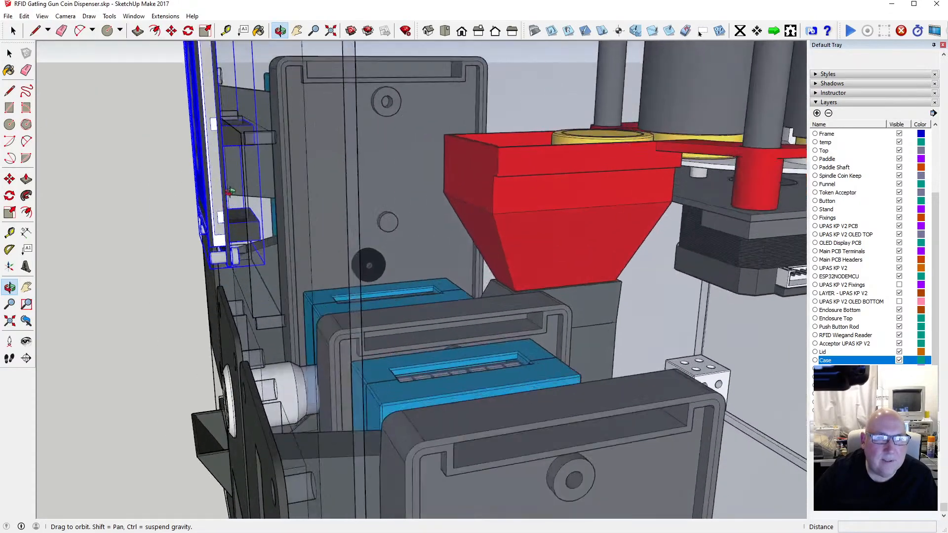
{"action": "scroll", "coordinate": [222, 191], "scroll_direction": "up", "scroll_amount": 2}
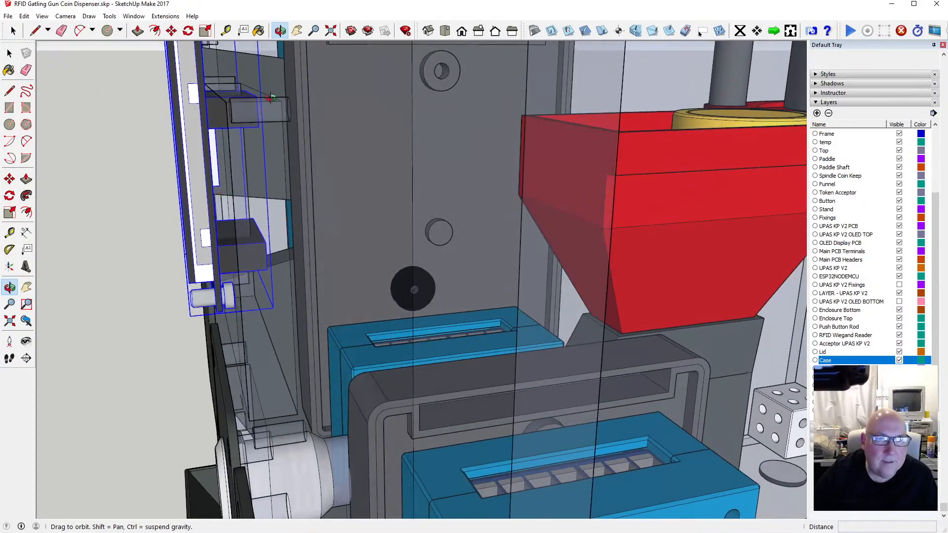
Step: Measure the display's depth from its front face toward the back
{"action": "left_click", "coordinate": [225, 31]}
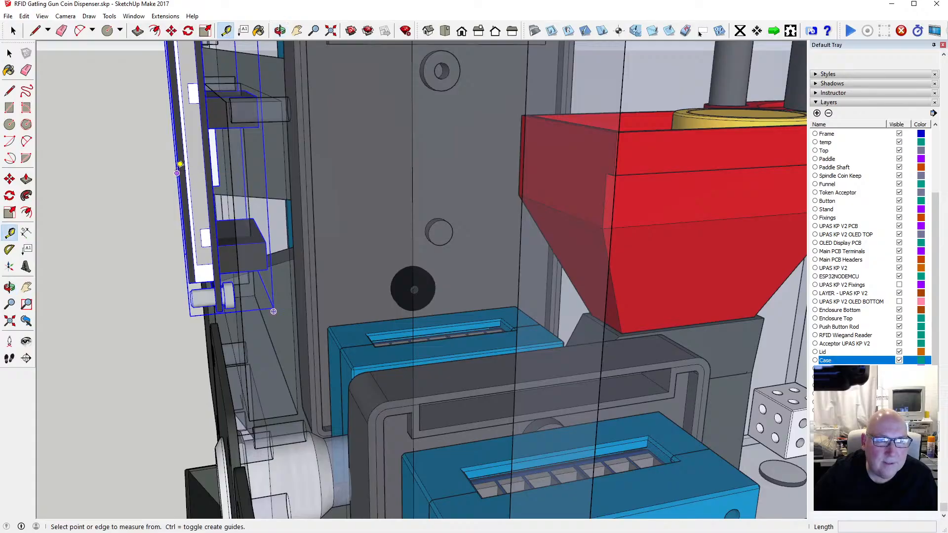
{"action": "left_click", "coordinate": [178, 172]}
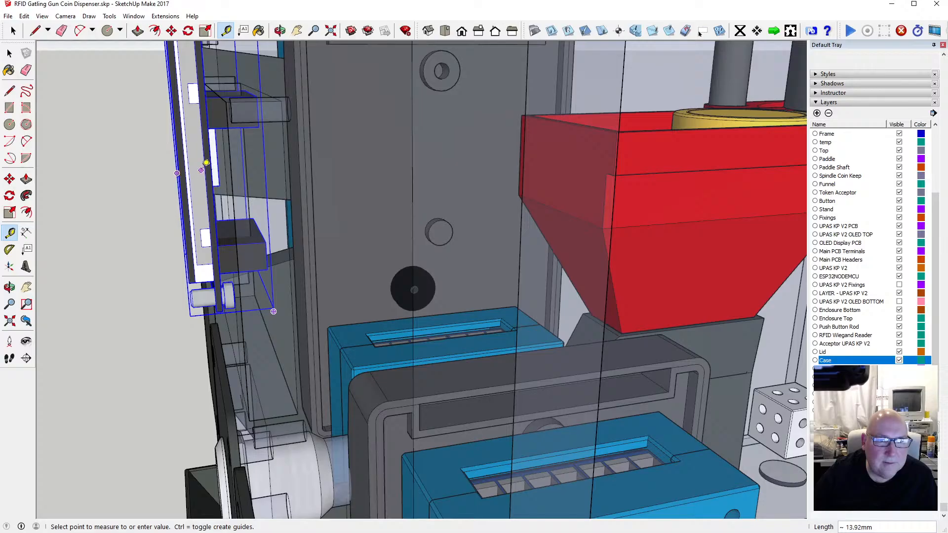
{"action": "left_click", "coordinate": [230, 169]}
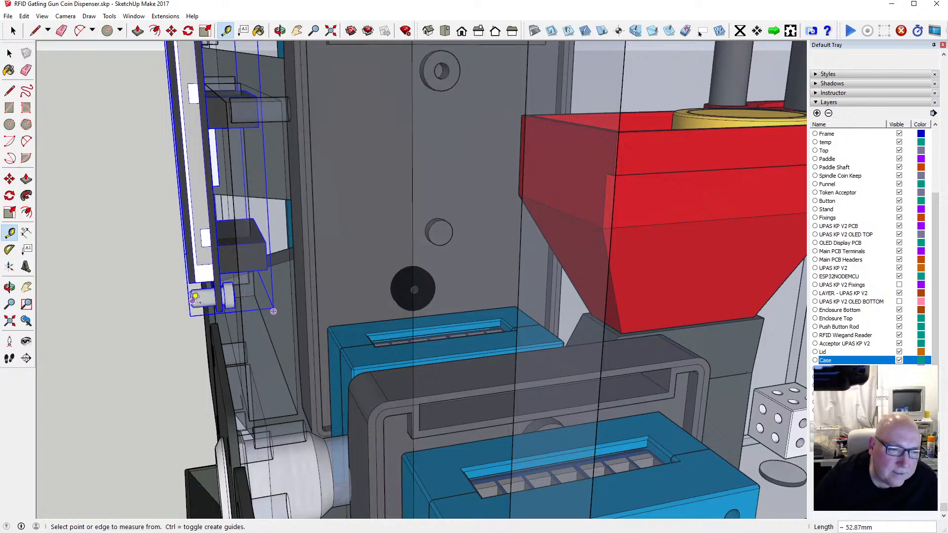
Step: Hide the Case layer and move the display 97 mm back from the faceplates, over the red funnel
{"action": "left_click", "coordinate": [280, 31]}
{"action": "left_click_drag", "start_coordinate": [379, 318], "coordinate": [459, 363]}
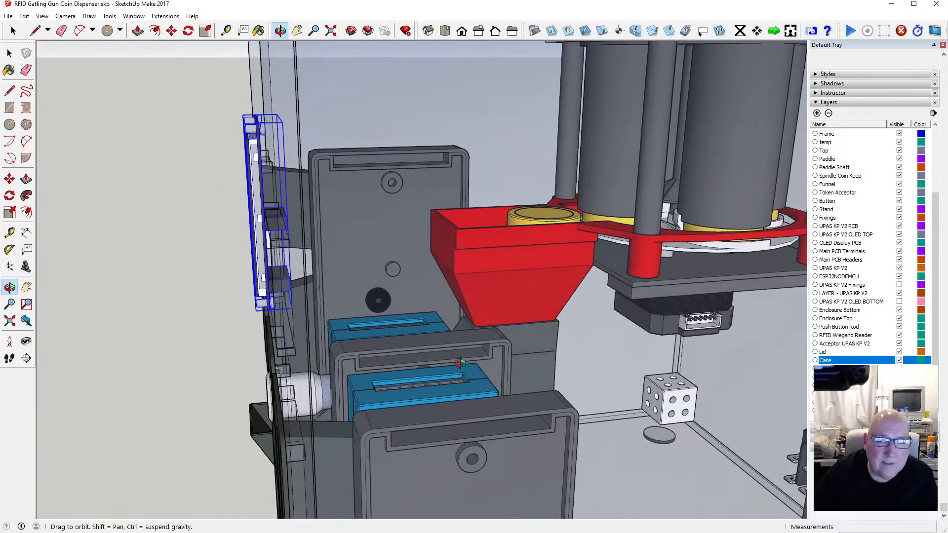
{"action": "left_click", "coordinate": [899, 361]}
{"action": "left_click", "coordinate": [171, 30]}
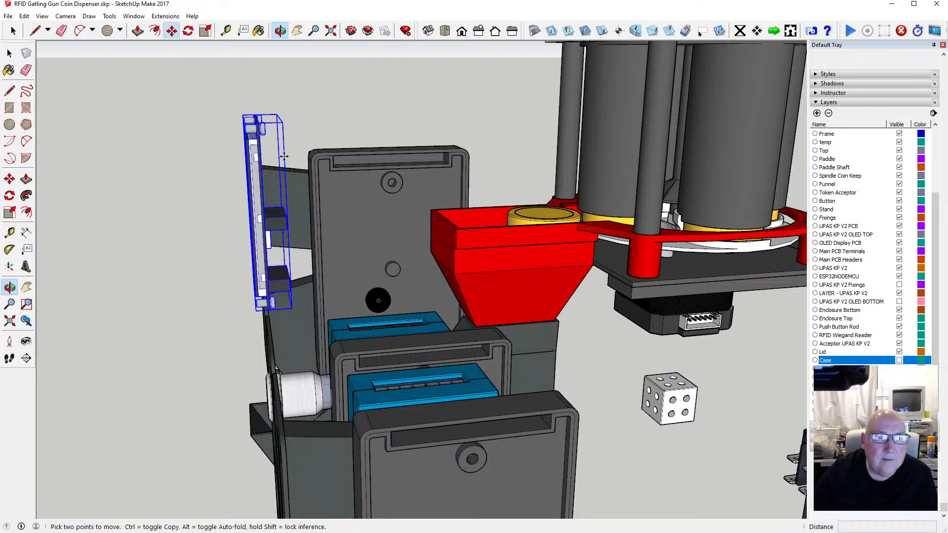
{"action": "left_click", "coordinate": [266, 159]}
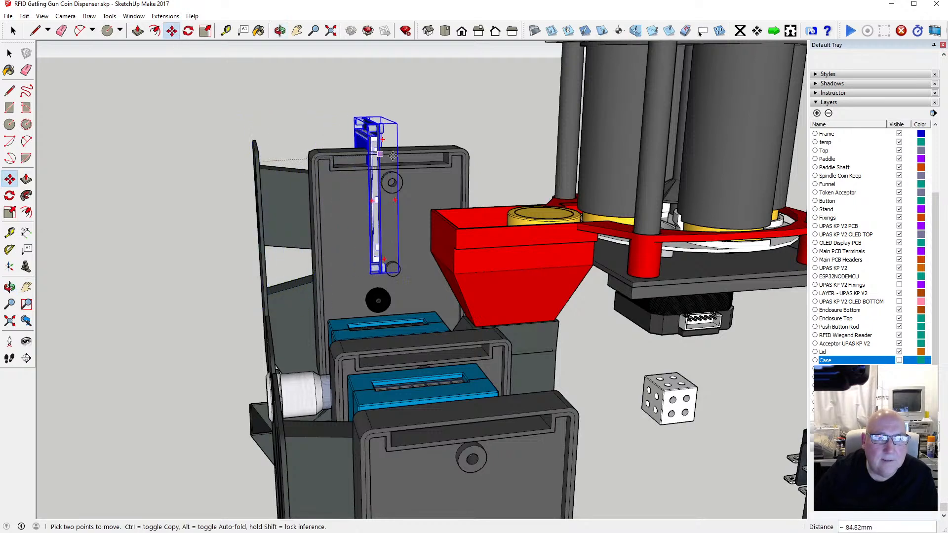
{"action": "left_click", "coordinate": [511, 156]}
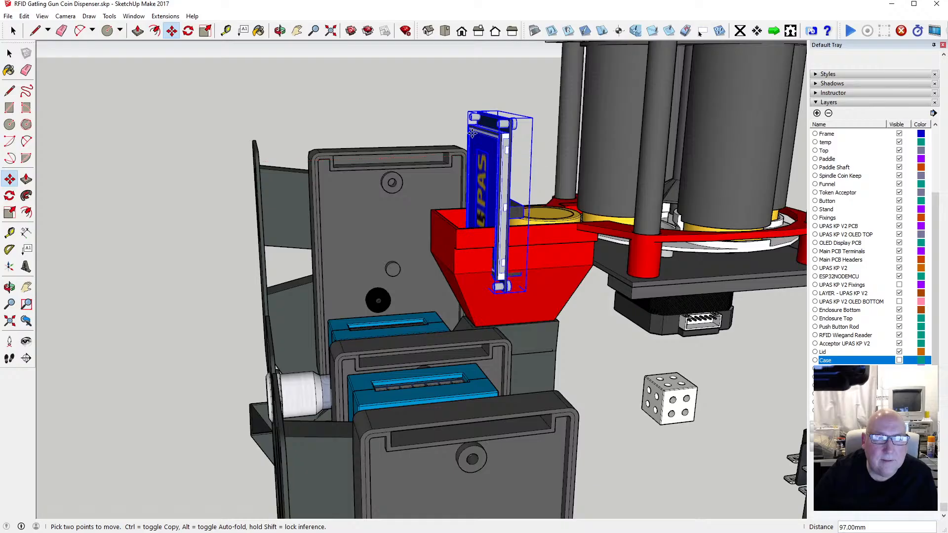
Step: Show the Case layer again and apply the X-ray face style to the model
{"action": "left_click", "coordinate": [280, 30]}
{"action": "left_click_drag", "start_coordinate": [395, 168], "coordinate": [373, 246]}
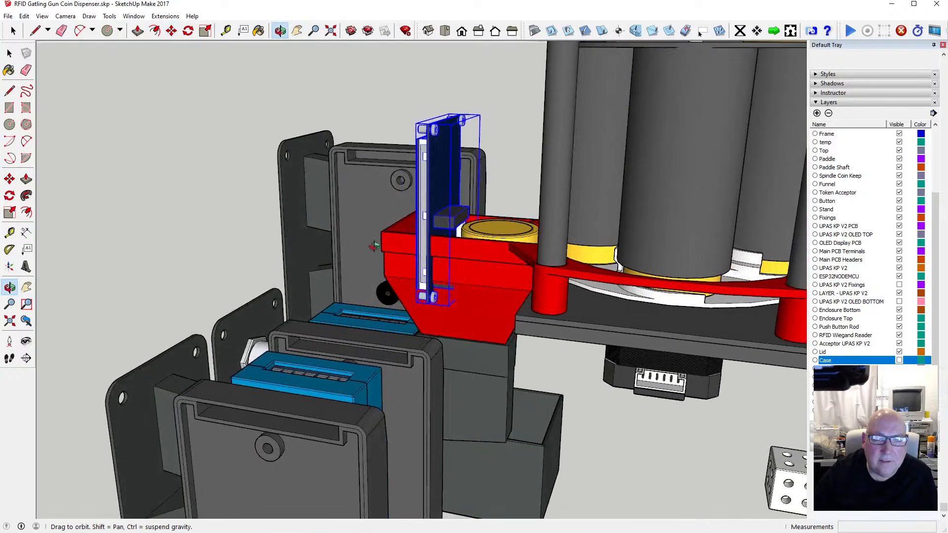
{"action": "left_click", "coordinate": [899, 361]}
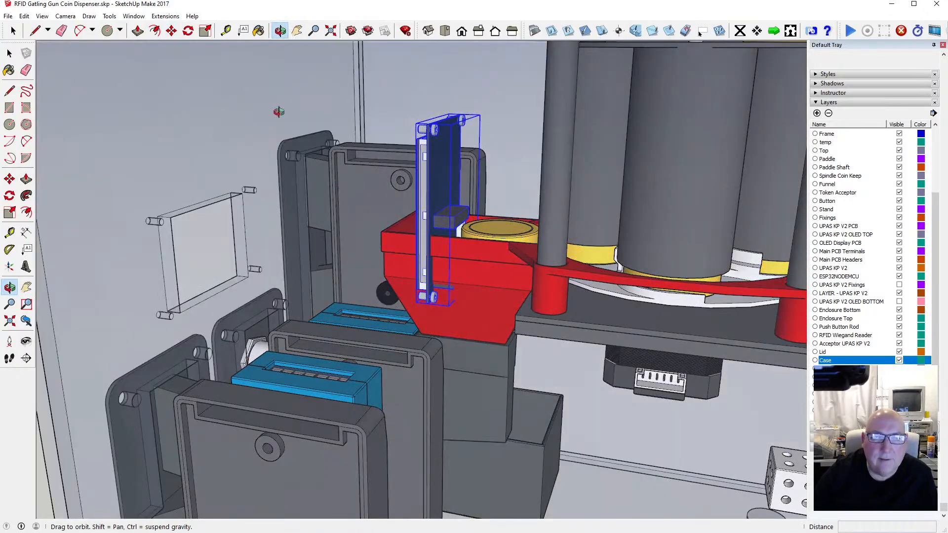
{"action": "scroll", "coordinate": [452, 225], "scroll_direction": "down", "scroll_amount": 4}
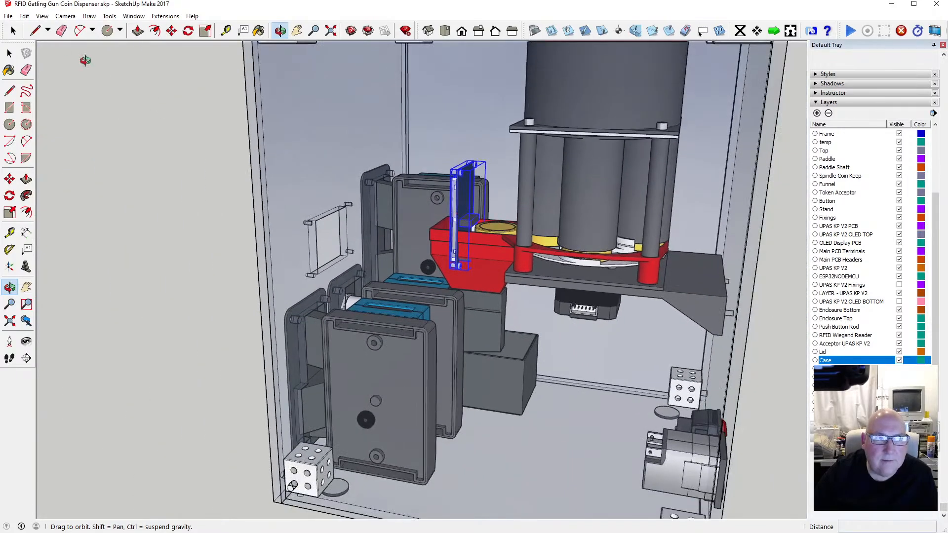
{"action": "left_click", "coordinate": [42, 16]}
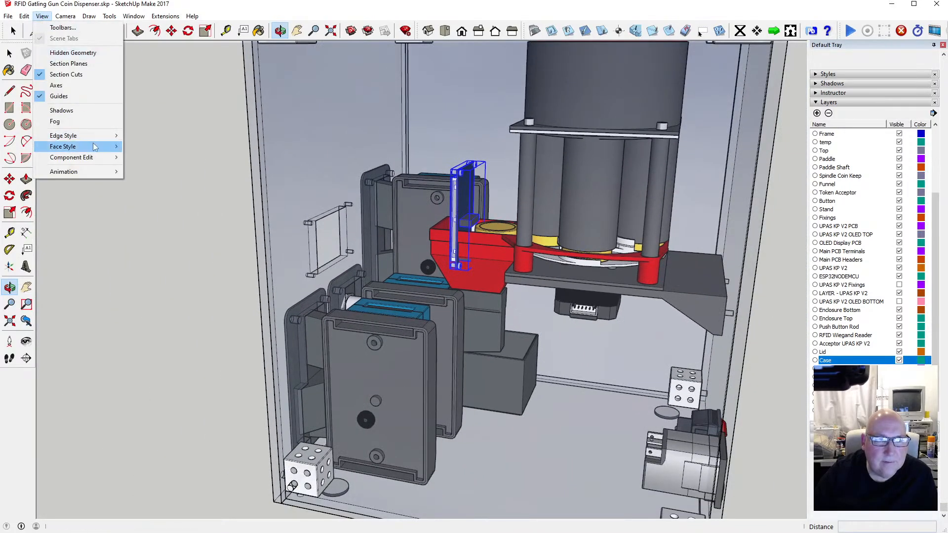
{"action": "mouse_move", "coordinate": [95, 147]}
{"action": "left_click", "coordinate": [143, 146]}
{"action": "scroll", "coordinate": [401, 219], "scroll_direction": "up", "scroll_amount": 3}
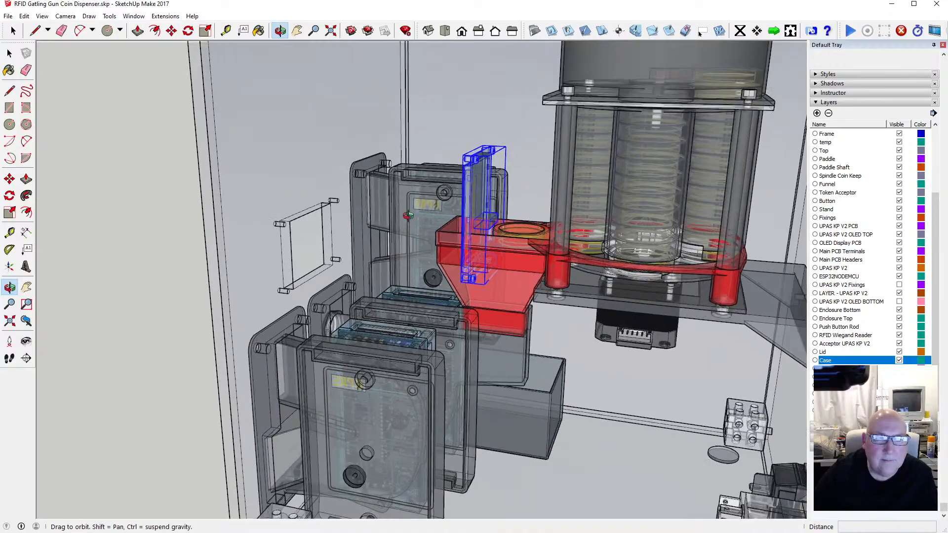
Step: Move the display 85.5 mm forward along the red axis, referencing an endpoint on the upper acceptor's faceplate
{"action": "left_click", "coordinate": [171, 30]}
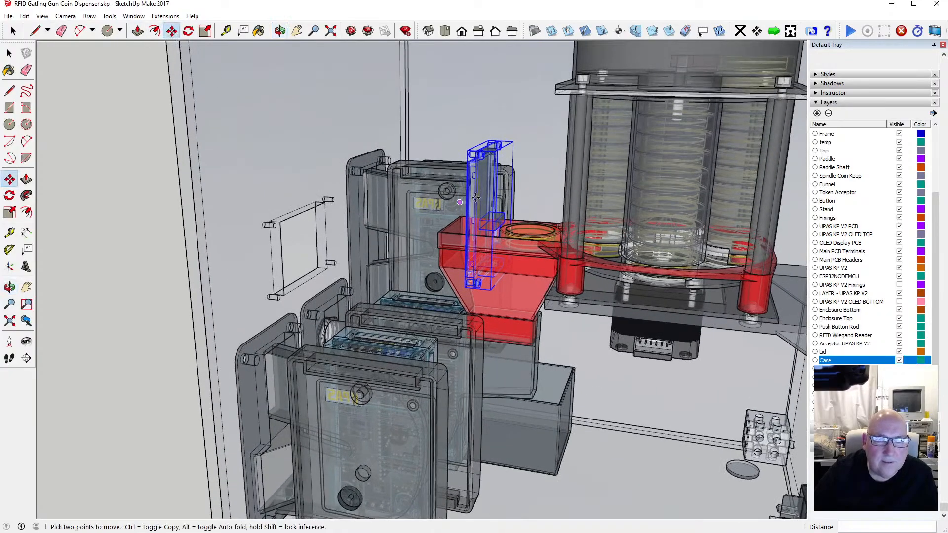
{"action": "left_click", "coordinate": [468, 164]}
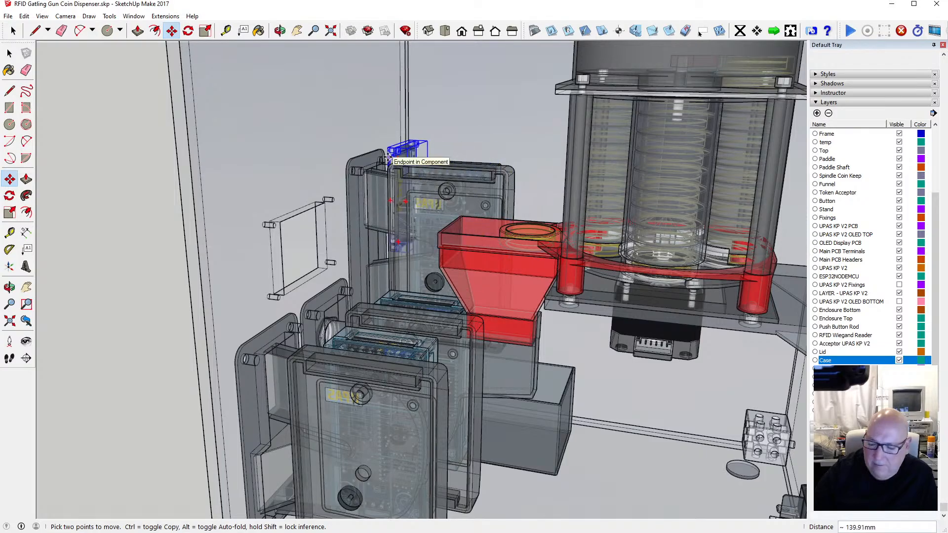
{"action": "key", "text": "Right"}
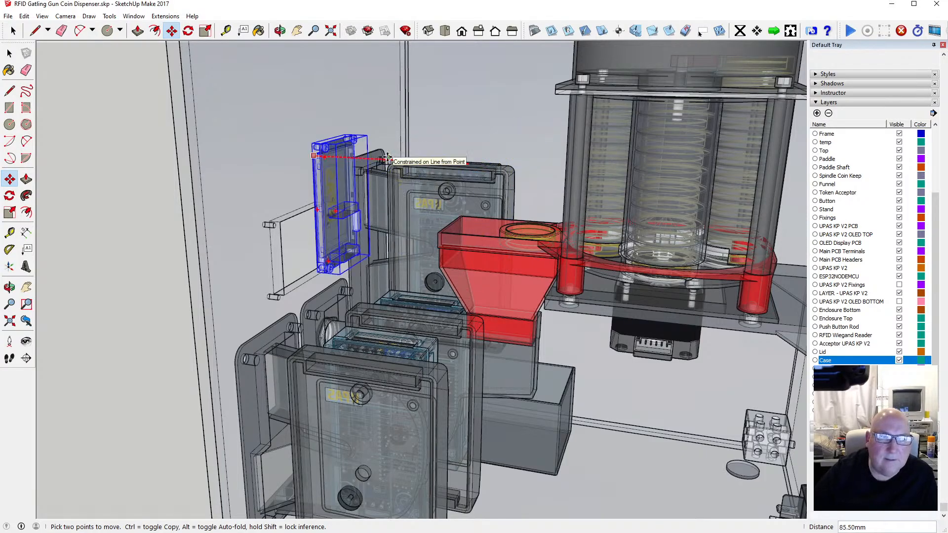
{"action": "left_click", "coordinate": [387, 157]}
Step: Check the display's front alignment with the funnel and power button, measuring upward from the power button faceplate's top edge
{"action": "left_click", "coordinate": [280, 31]}
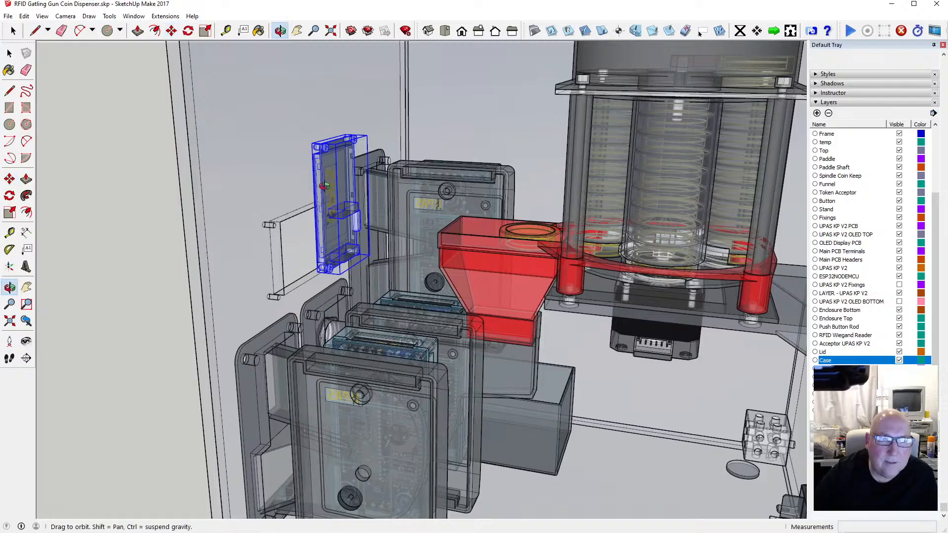
{"action": "left_click_drag", "start_coordinate": [375, 148], "coordinate": [600, 181]}
{"action": "scroll", "coordinate": [475, 245], "scroll_direction": "up", "scroll_amount": 6}
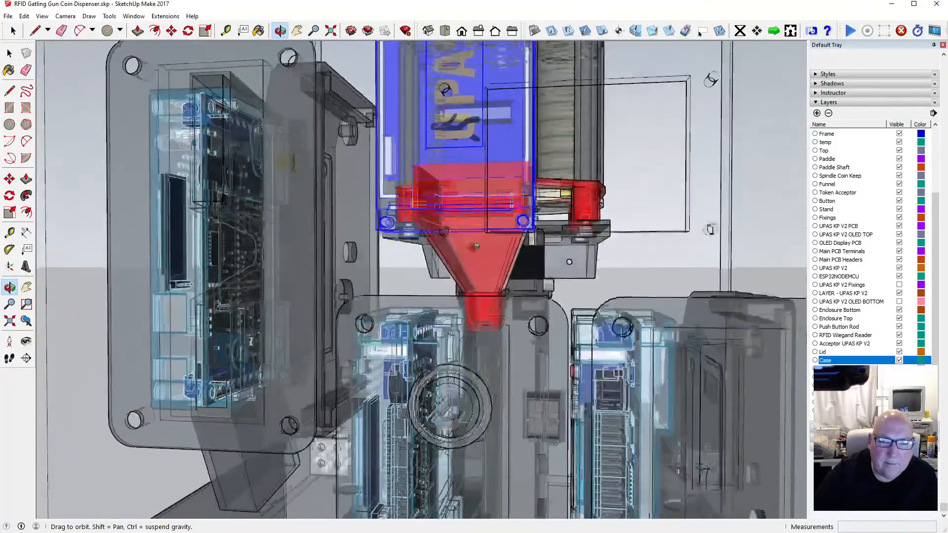
{"action": "mouse_move", "coordinate": [475, 245]}
{"action": "left_mouse_down"}
{"action": "mouse_move", "coordinate": [493, 263]}
{"action": "mouse_move", "coordinate": [486, 252]}
{"action": "left_mouse_up"}
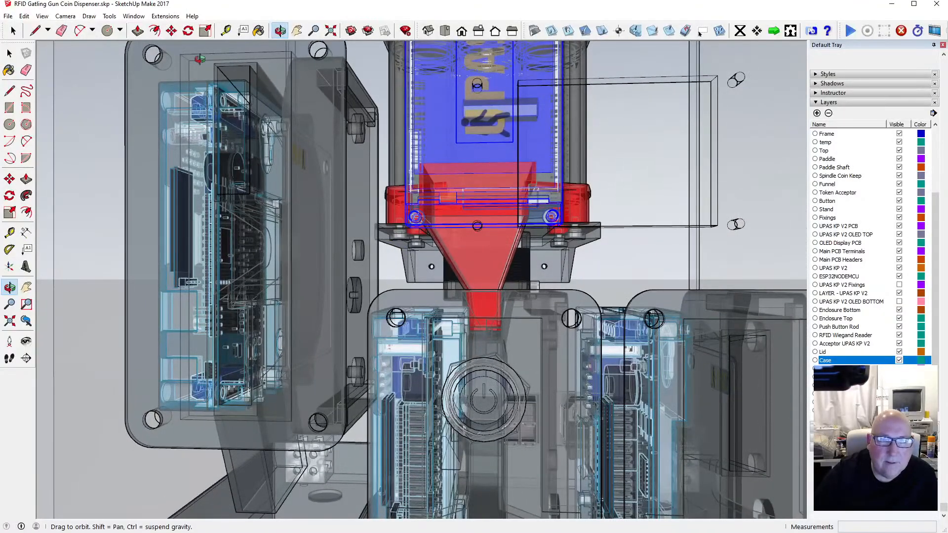
{"action": "key", "text": "t"}
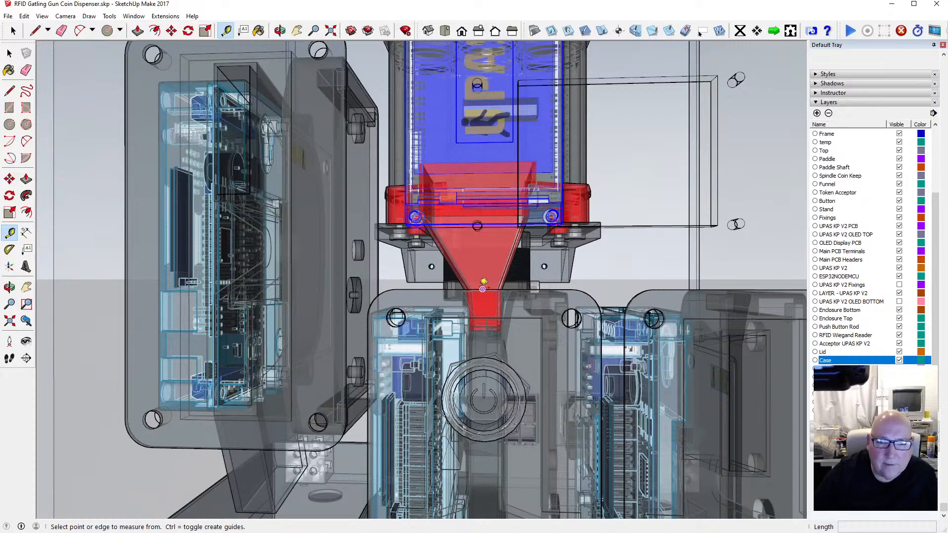
{"action": "left_click", "coordinate": [483, 281]}
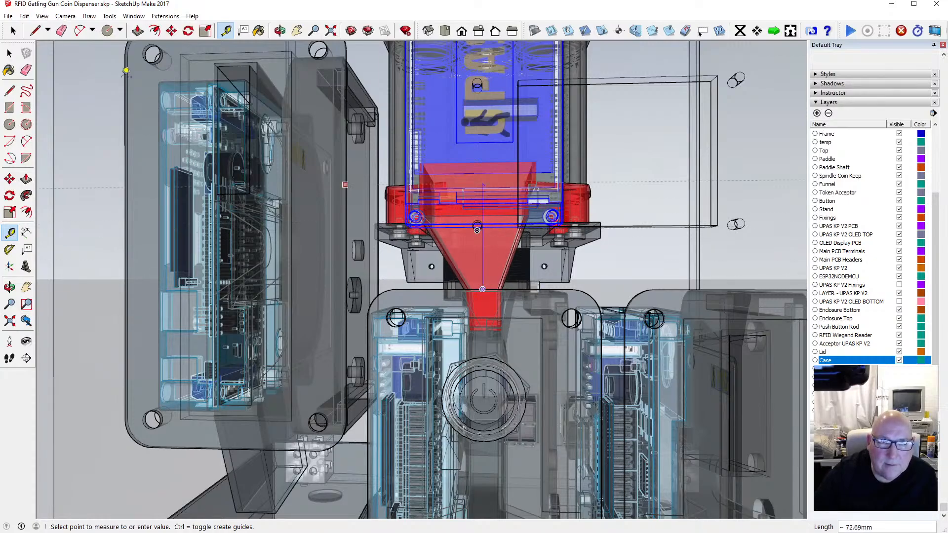
{"action": "key", "text": "space"}
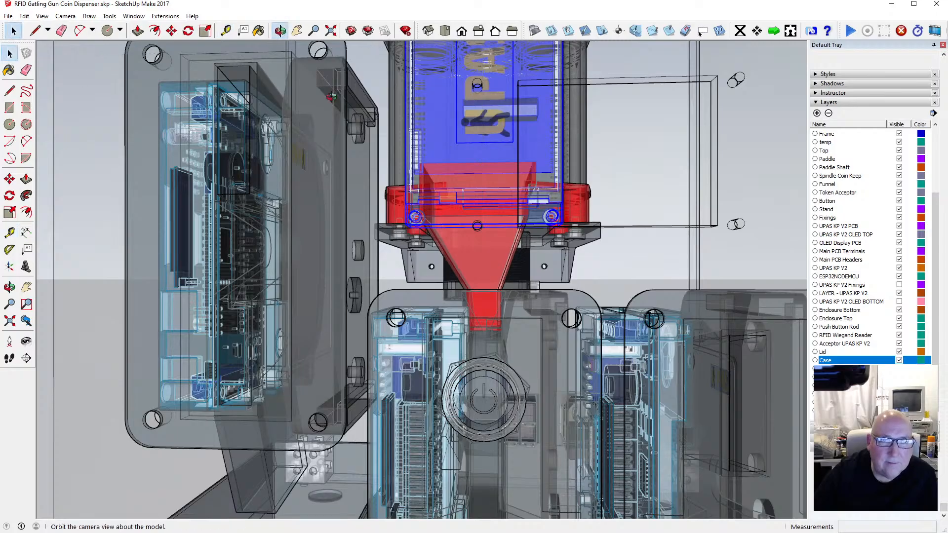
Step: Hide the Case layer and lower the display 16.25 mm to just above the power button faceplate
{"action": "left_click", "coordinate": [279, 31]}
{"action": "left_click_drag", "start_coordinate": [340, 237], "coordinate": [351, 279]}
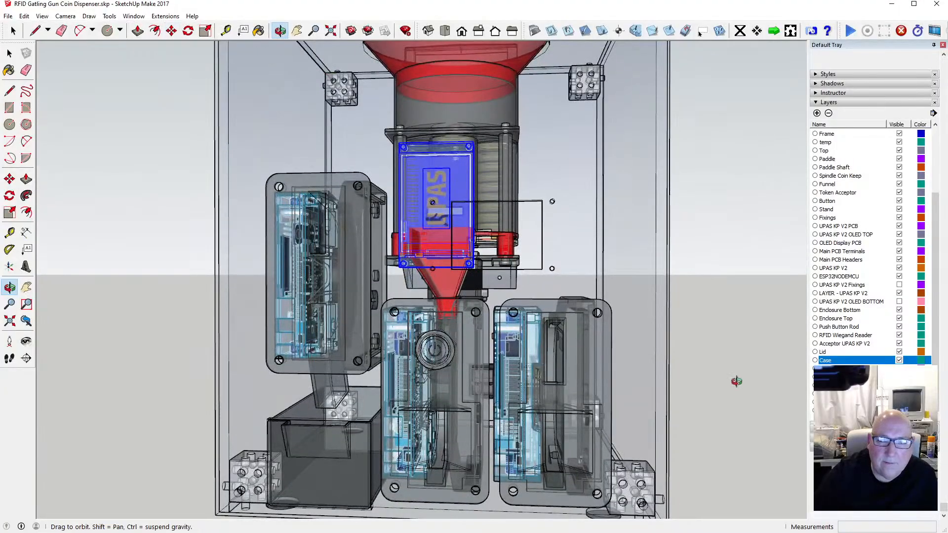
{"action": "left_click", "coordinate": [898, 360]}
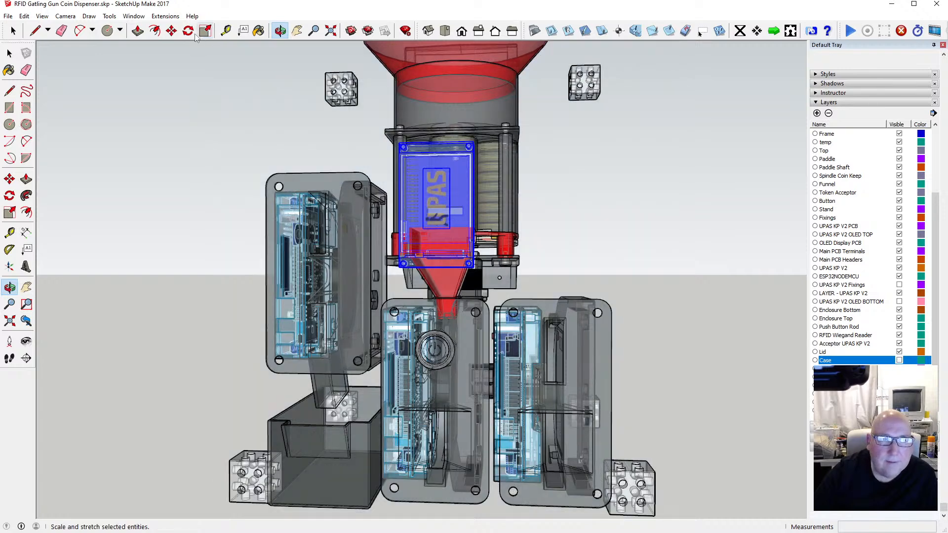
{"action": "key", "text": "m"}
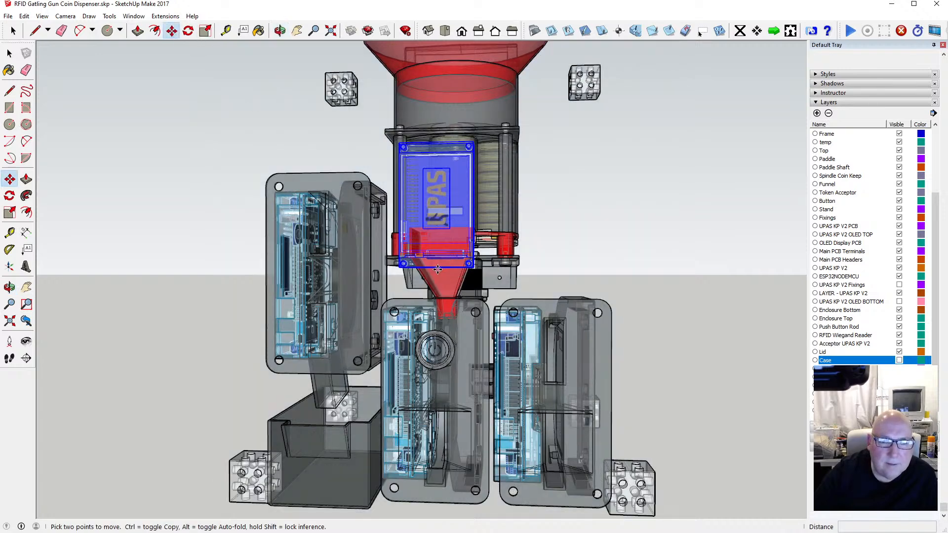
{"action": "left_click", "coordinate": [438, 266]}
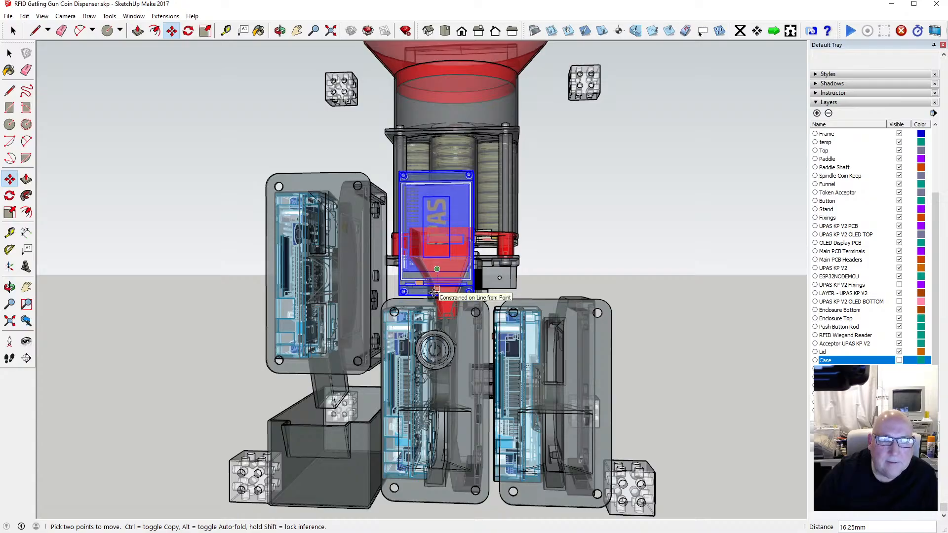
{"action": "left_click", "coordinate": [433, 292]}
Step: Examine the lowered display's position relative to the power button, the funnel and the surrounding faceplates
{"action": "left_click", "coordinate": [280, 31]}
{"action": "left_click_drag", "start_coordinate": [296, 236], "coordinate": [415, 177]}
{"action": "left_click_drag", "start_coordinate": [431, 314], "coordinate": [415, 340]}
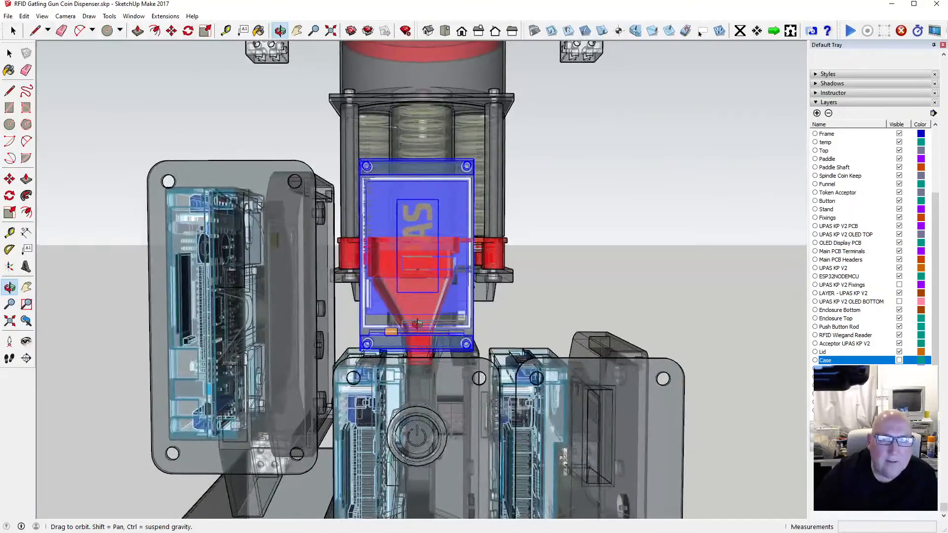
{"action": "scroll", "coordinate": [417, 326], "scroll_direction": "down", "scroll_amount": 5}
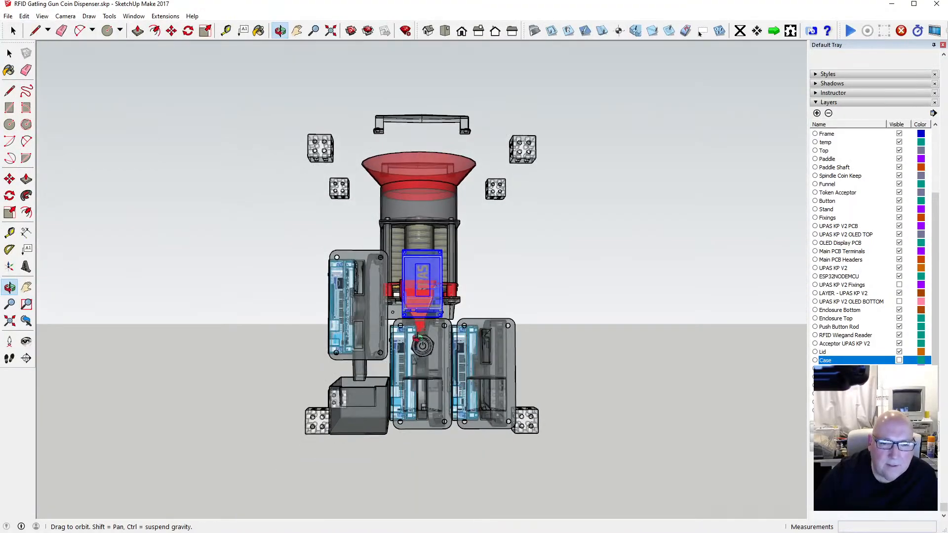
{"action": "scroll", "coordinate": [420, 316], "scroll_direction": "up", "scroll_amount": 3}
Step: Switch the camera to parallel projection and show the display and faceplates in the Right standard view
{"action": "left_click", "coordinate": [65, 15]}
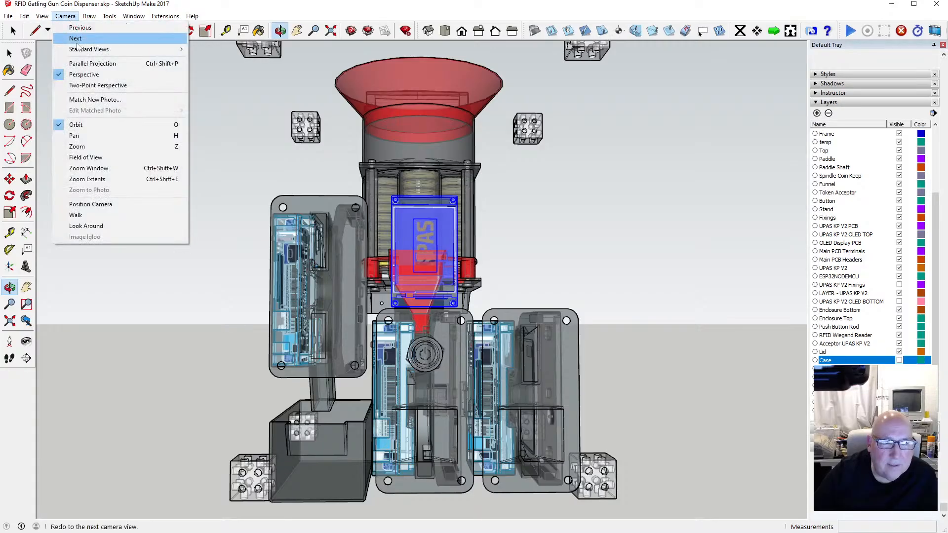
{"action": "left_click", "coordinate": [86, 61]}
{"action": "left_click", "coordinate": [445, 30]}
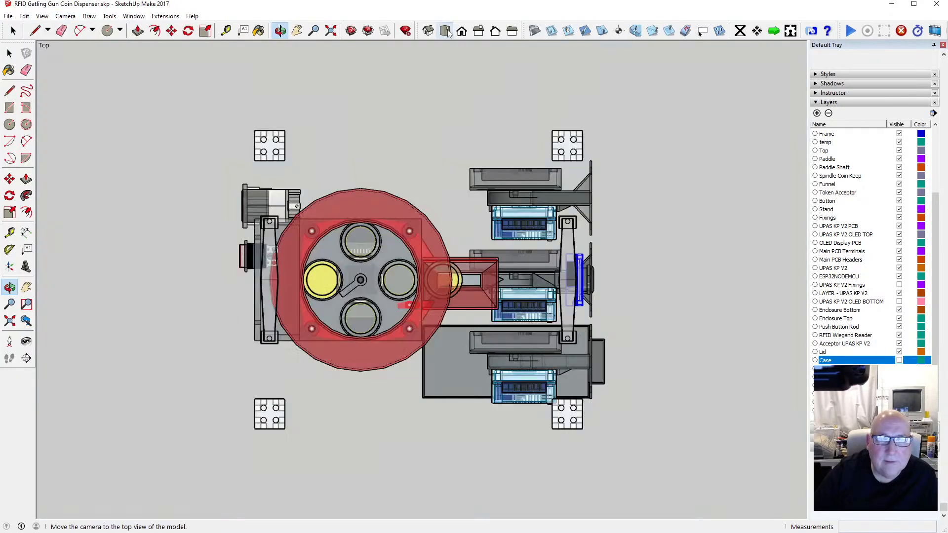
{"action": "left_click", "coordinate": [462, 31]}
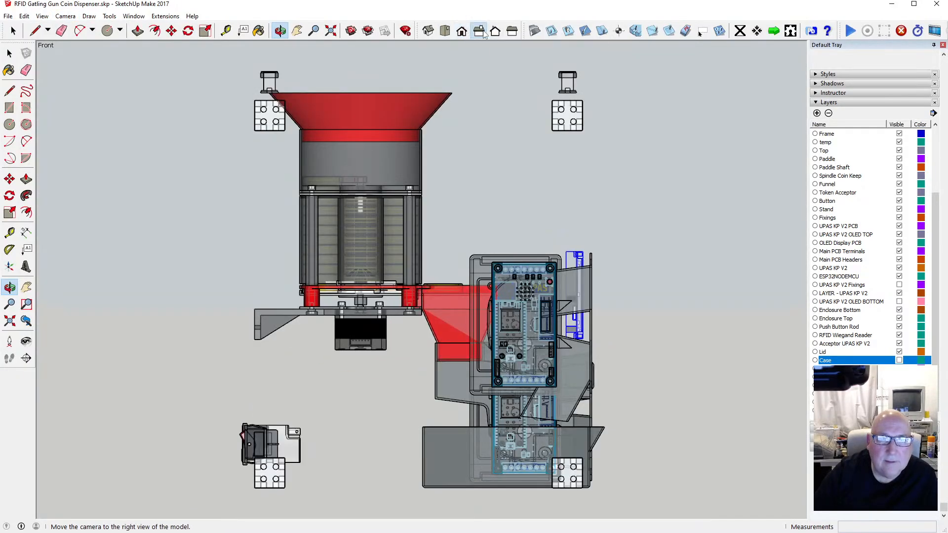
{"action": "left_click", "coordinate": [486, 31]}
{"action": "scroll", "coordinate": [444, 306], "scroll_direction": "up", "scroll_amount": 4}
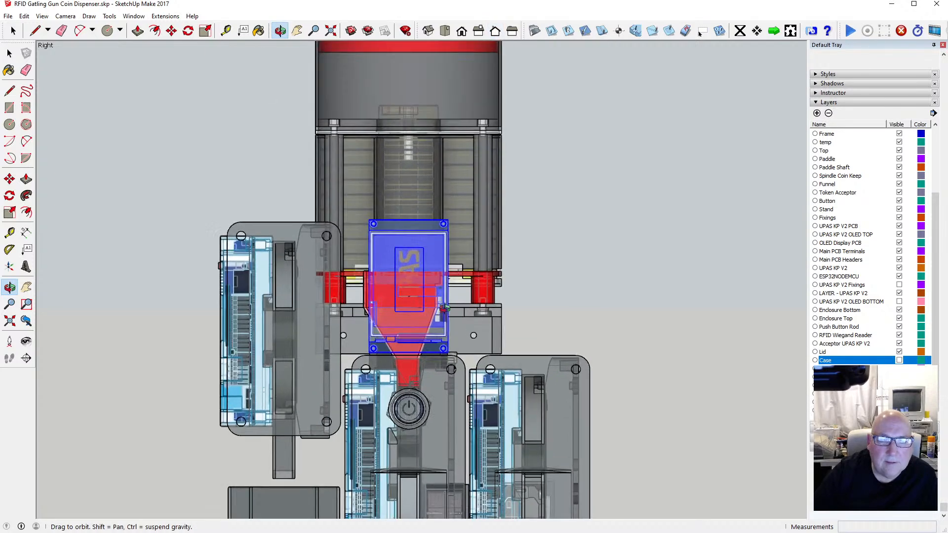
Step: Deselect the display and show the Case layer around the dispenser again
{"action": "scroll", "coordinate": [444, 306], "scroll_direction": "up", "scroll_amount": 3}
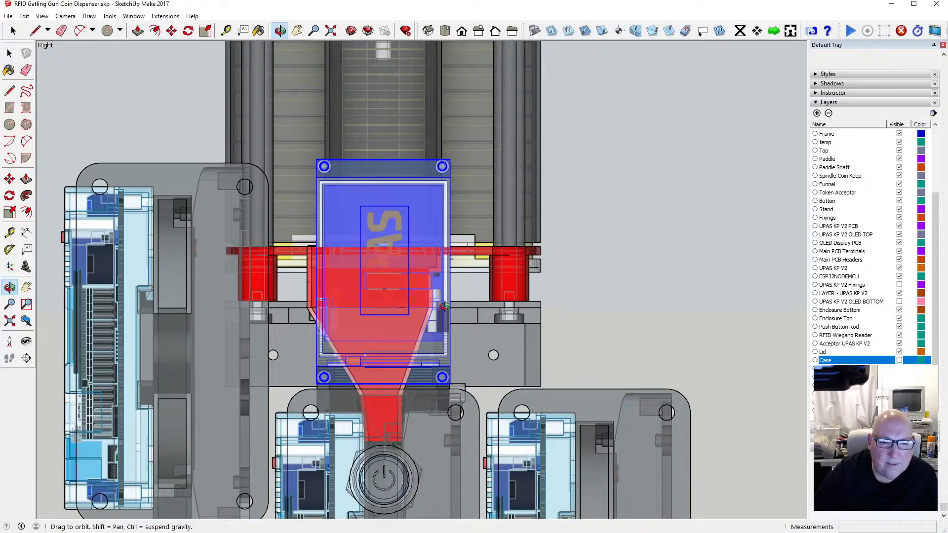
{"action": "scroll", "coordinate": [443, 306], "scroll_direction": "down", "scroll_amount": 6}
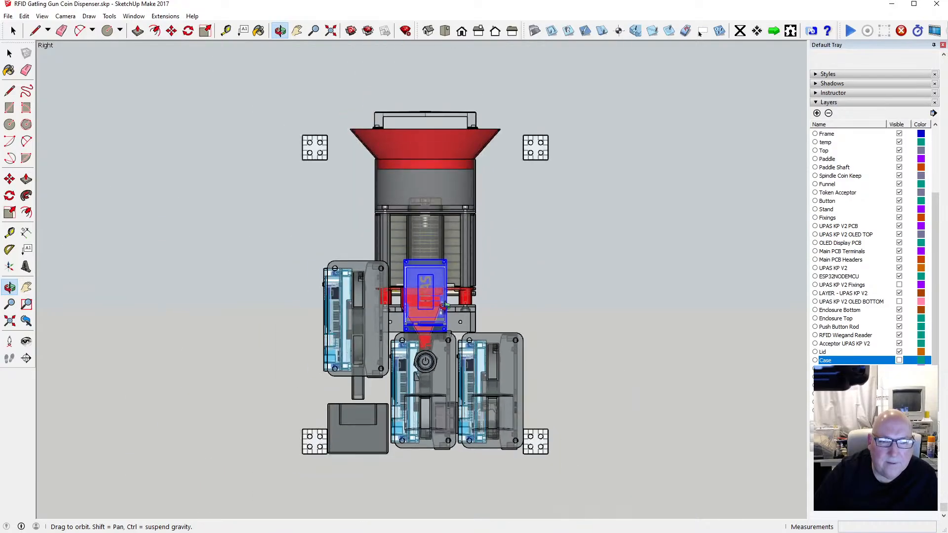
{"action": "key", "text": "space"}
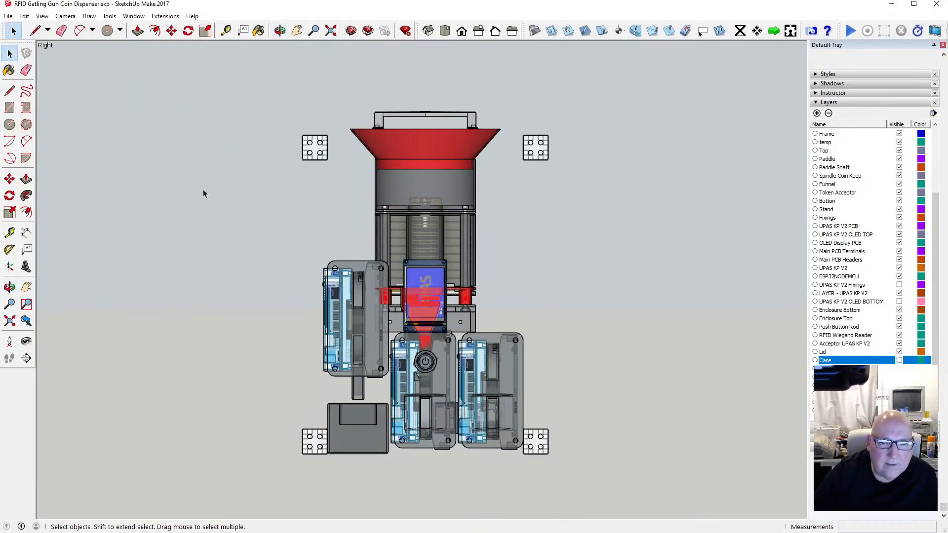
{"action": "left_click", "coordinate": [899, 359]}
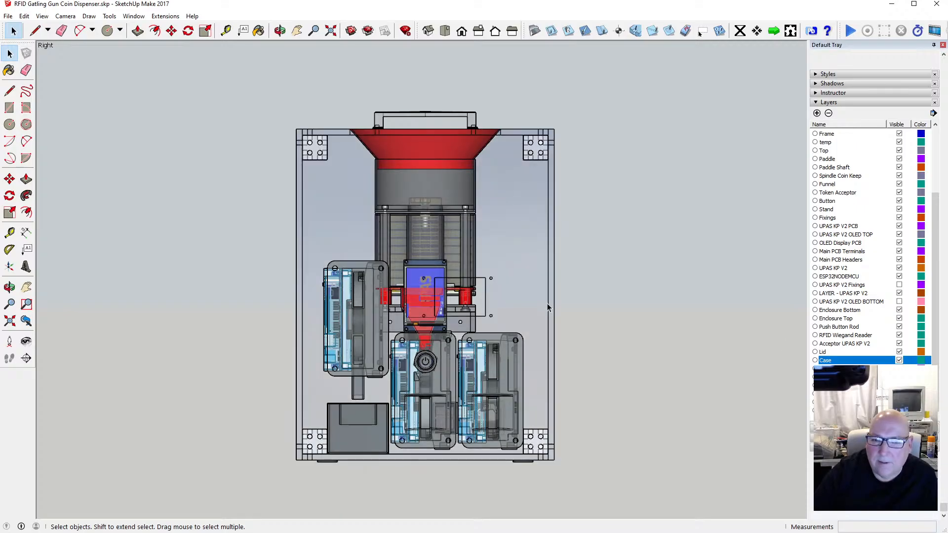
{"action": "scroll", "coordinate": [487, 291], "scroll_direction": "up", "scroll_amount": 5}
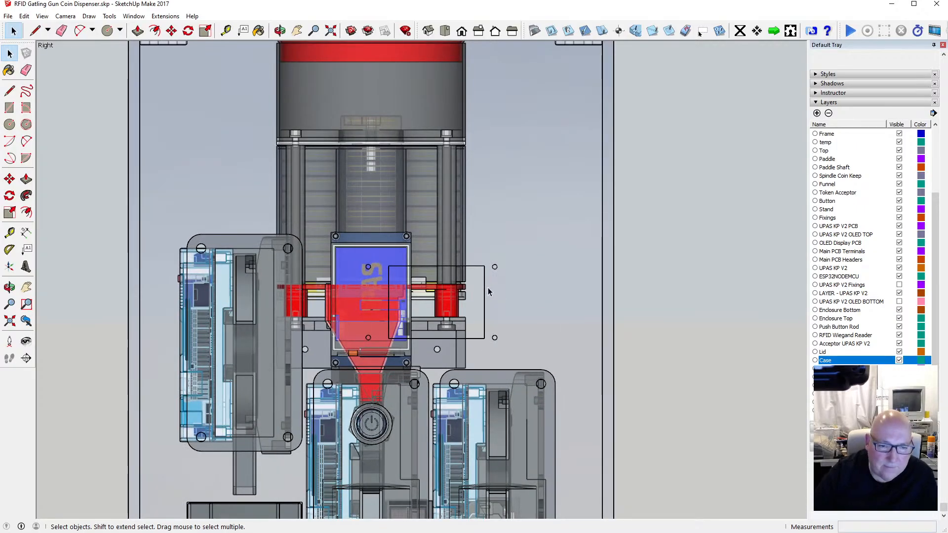
{"action": "double_click", "coordinate": [353, 246]}
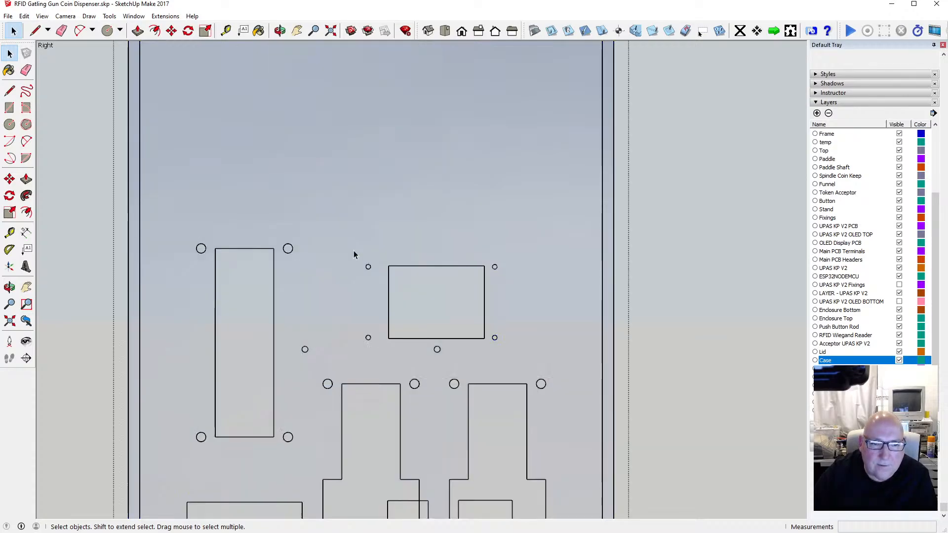
{"action": "left_click_drag", "start_coordinate": [348, 246], "coordinate": [520, 342]}
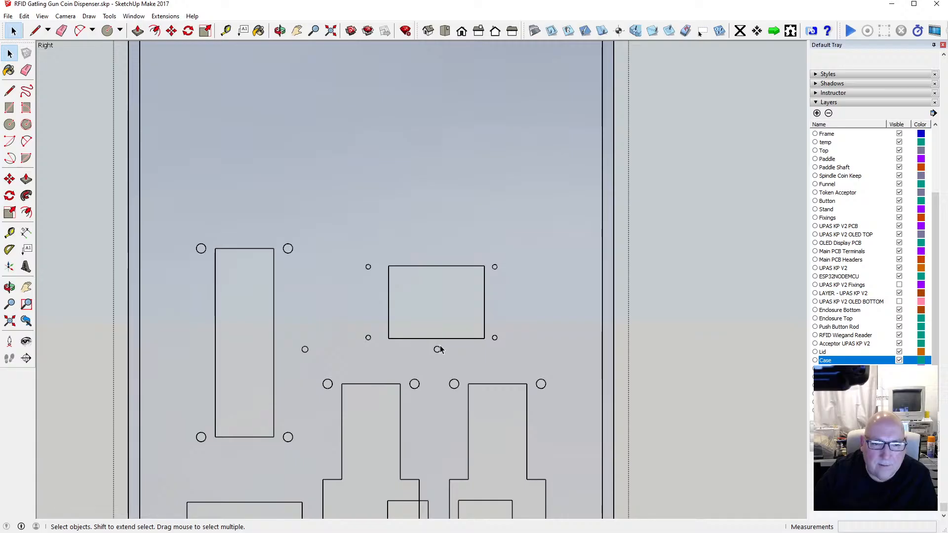
{"action": "scroll", "coordinate": [435, 339], "scroll_direction": "down", "scroll_amount": 3}
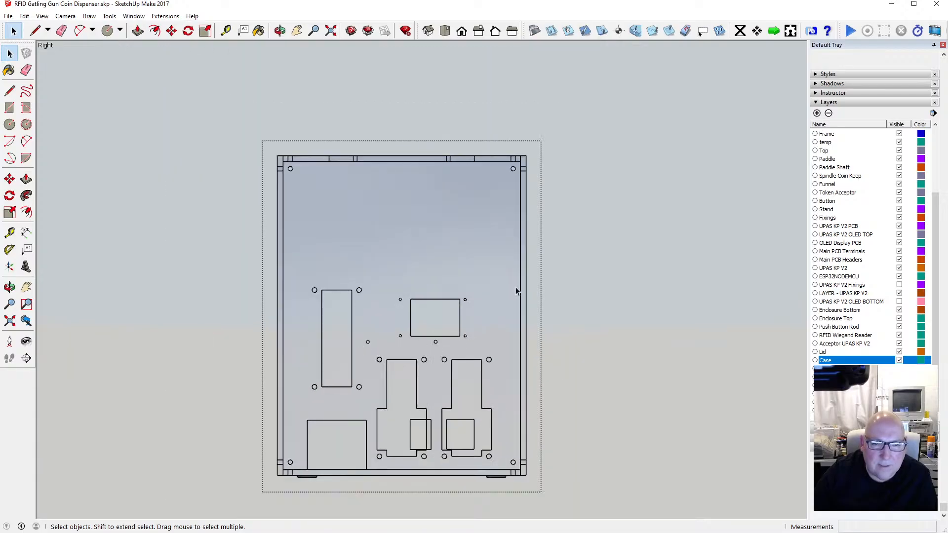
{"action": "left_click", "coordinate": [559, 267]}
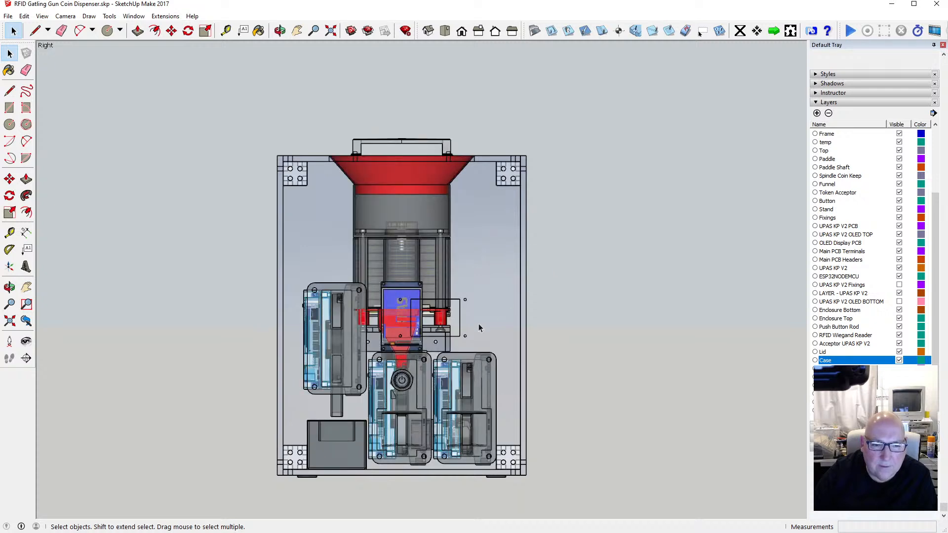
Step: Switch the camera back to perspective and turn off the X-ray face style so the parts appear solid
{"action": "scroll", "coordinate": [430, 344], "scroll_direction": "up", "scroll_amount": 3}
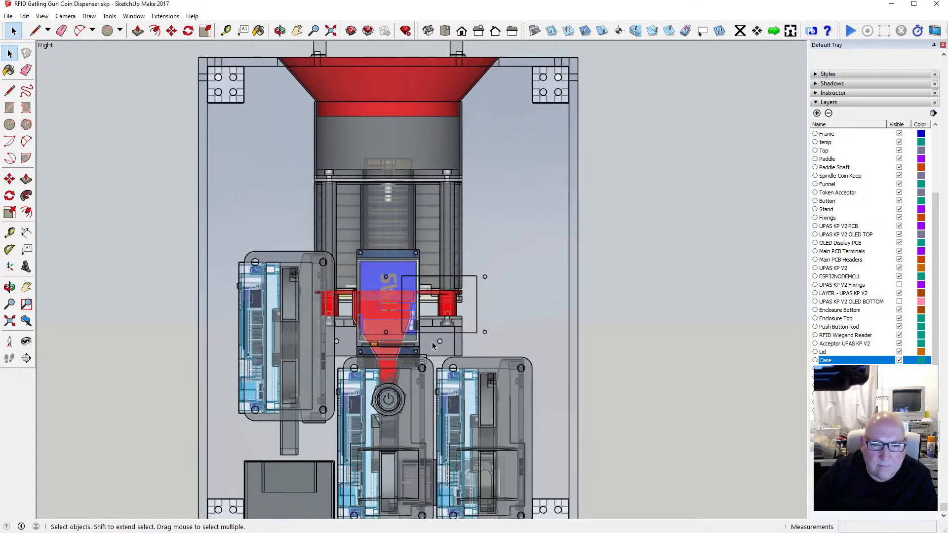
{"action": "scroll", "coordinate": [434, 346], "scroll_direction": "down", "scroll_amount": 2}
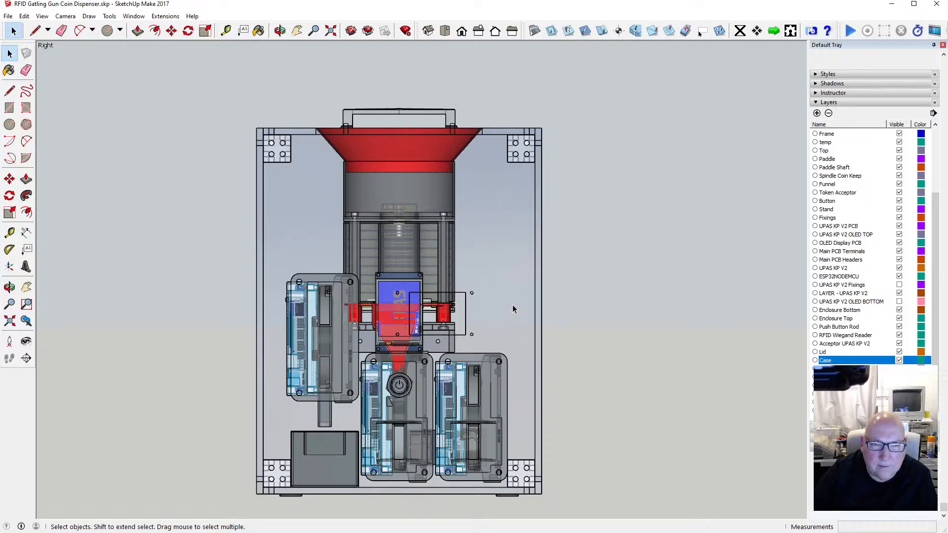
{"action": "left_click", "coordinate": [65, 16]}
{"action": "left_click", "coordinate": [101, 75]}
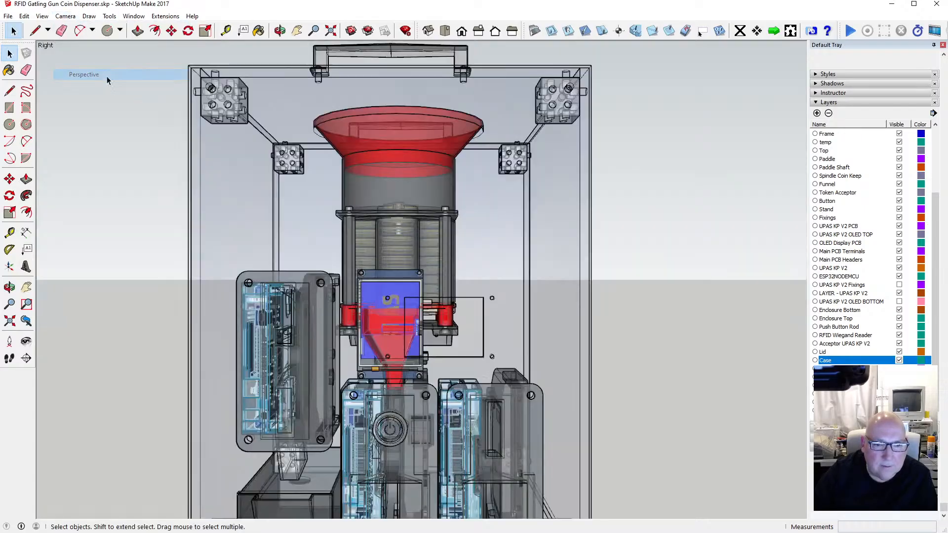
{"action": "left_click", "coordinate": [486, 267]}
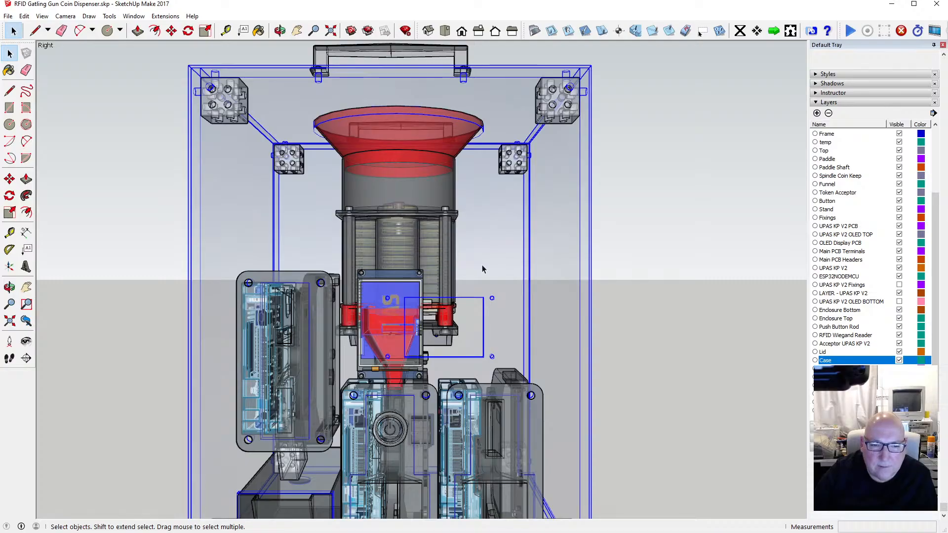
{"action": "left_click", "coordinate": [42, 16]}
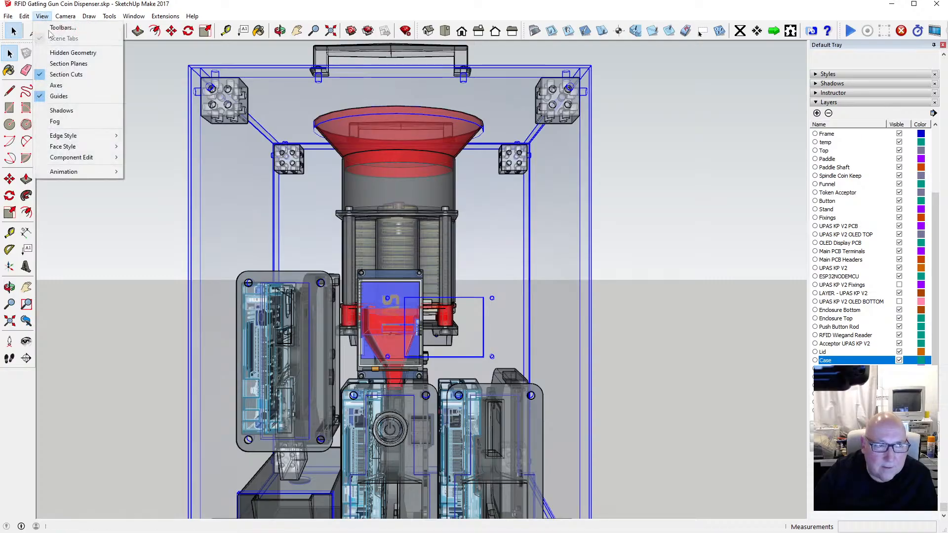
{"action": "mouse_move", "coordinate": [95, 151]}
{"action": "key", "text": "x"}
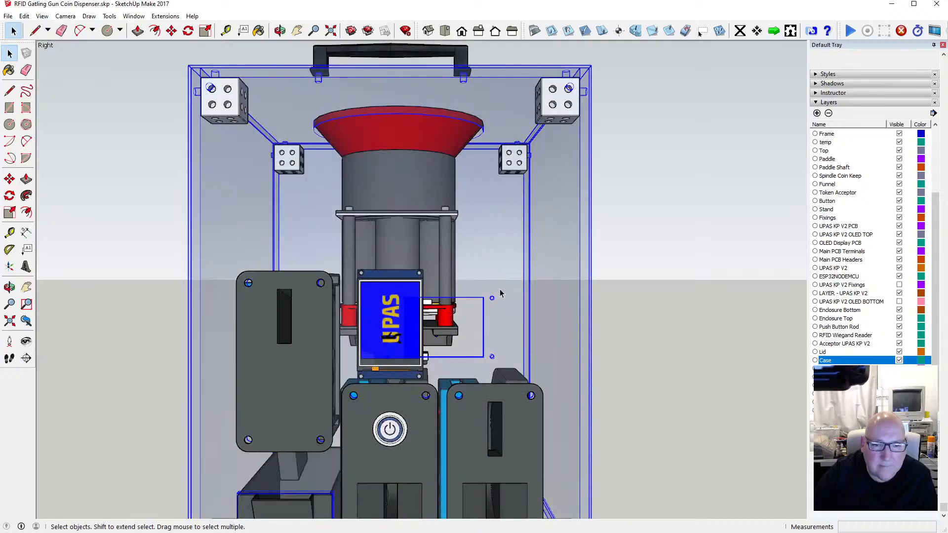
Step: Open the case's front panel for editing and rotate the display cutout with its four mounting holes 90 degrees into portrait
{"action": "double_click", "coordinate": [481, 276]}
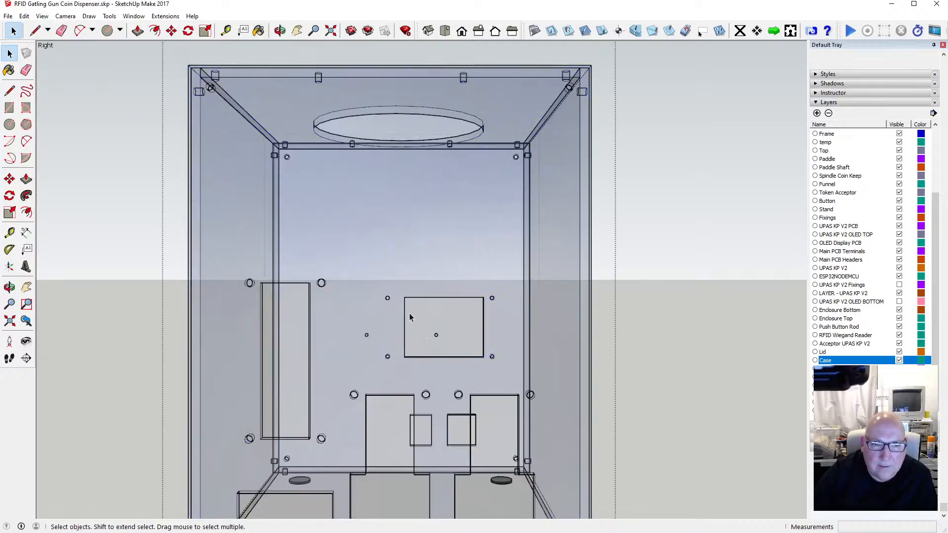
{"action": "double_click", "coordinate": [447, 271]}
{"action": "scroll", "coordinate": [395, 263], "scroll_direction": "down", "scroll_amount": 2}
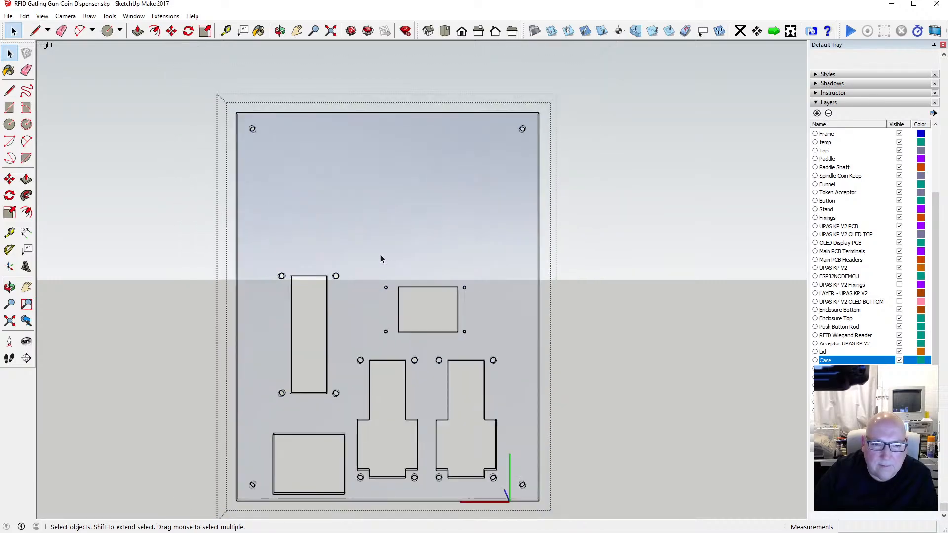
{"action": "left_click_drag", "start_coordinate": [372, 278], "coordinate": [478, 345]}
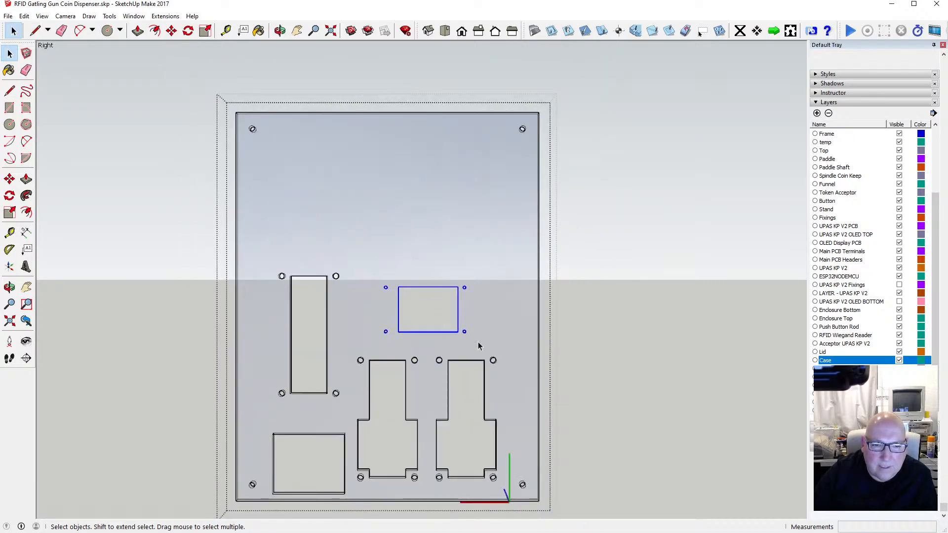
{"action": "left_click", "coordinate": [188, 31]}
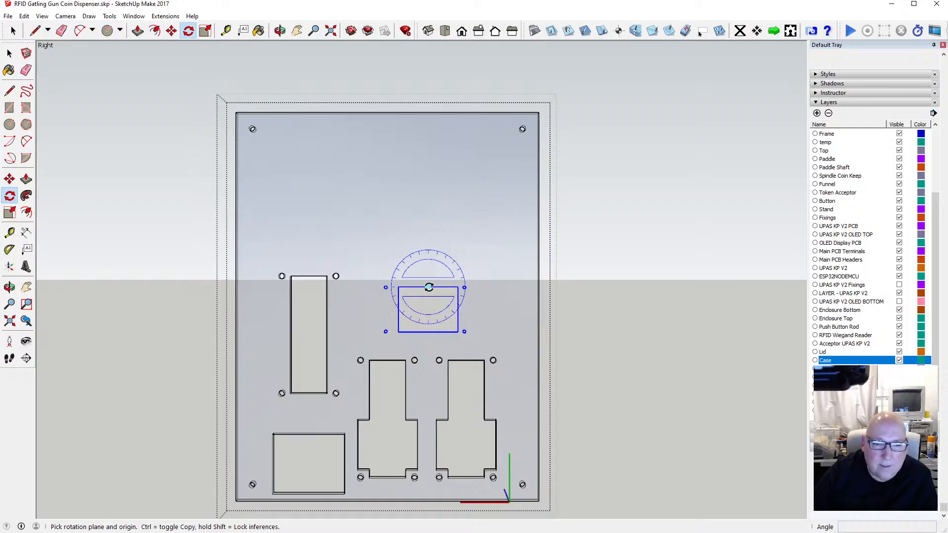
{"action": "left_click", "coordinate": [489, 287]}
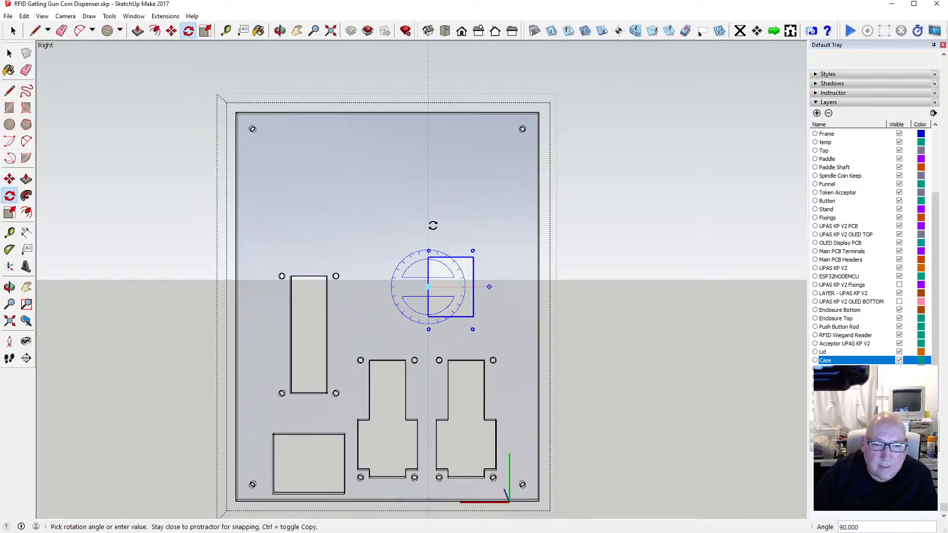
{"action": "left_click", "coordinate": [431, 225]}
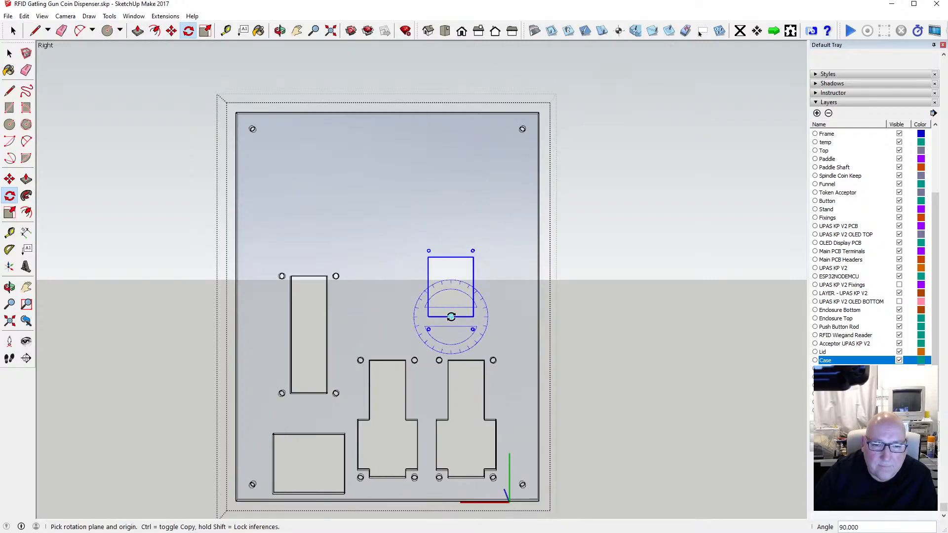
{"action": "left_click", "coordinate": [451, 317]}
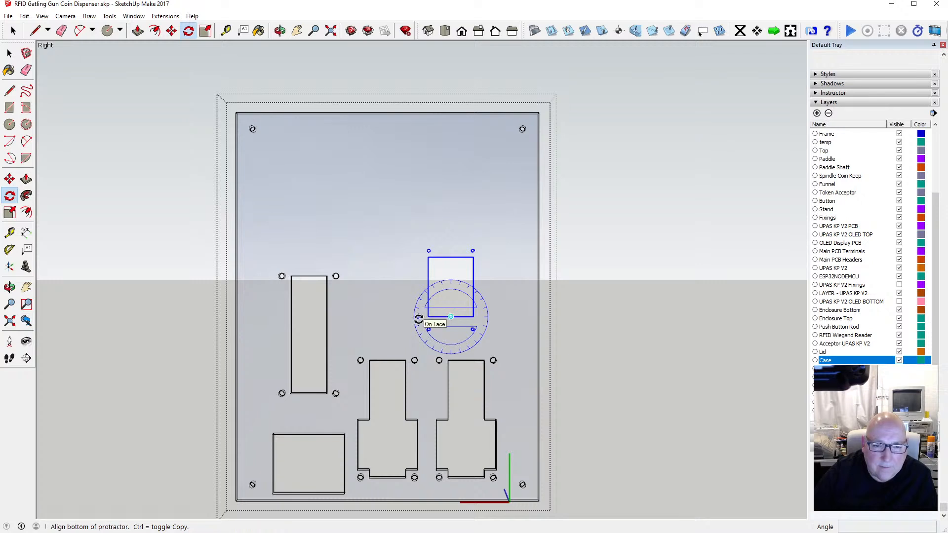
{"action": "key", "text": "Escape"}
Step: Move the portrait cutout and its four holes horizontally along the red axis until centred above the middle faceplate cutout
{"action": "left_click", "coordinate": [173, 33]}
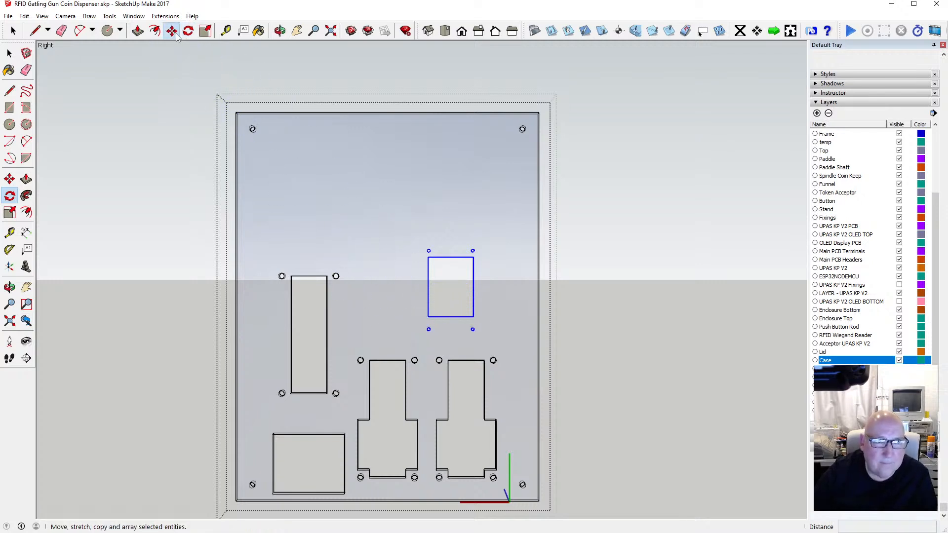
{"action": "left_click", "coordinate": [173, 33]}
{"action": "scroll", "coordinate": [453, 353], "scroll_direction": "up", "scroll_amount": 3}
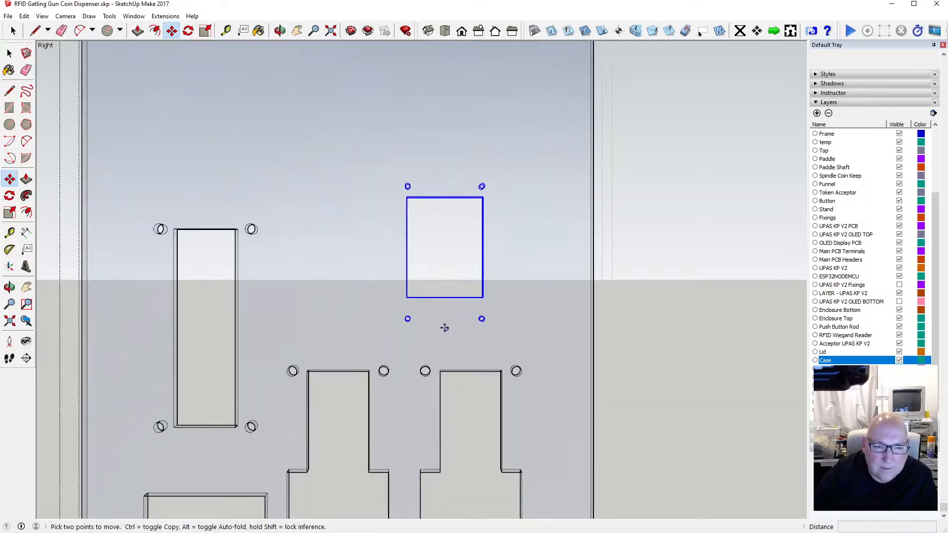
{"action": "left_click", "coordinate": [446, 297]}
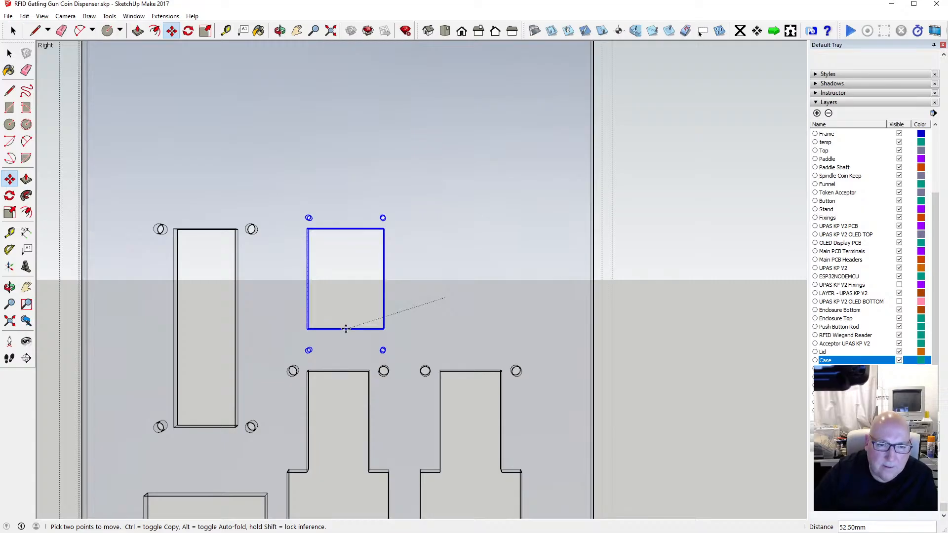
{"action": "key", "text": "Escape"}
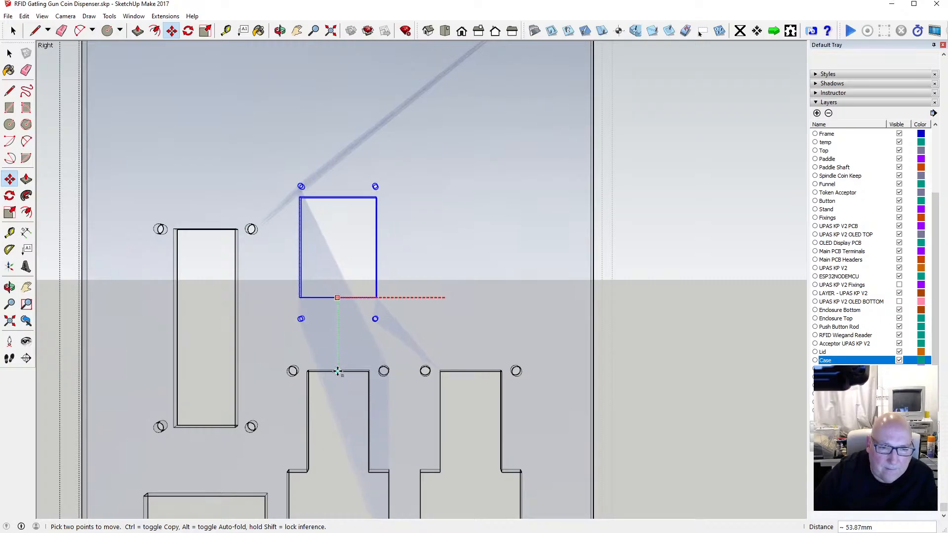
{"action": "left_click", "coordinate": [337, 370]}
{"action": "left_click", "coordinate": [10, 54]}
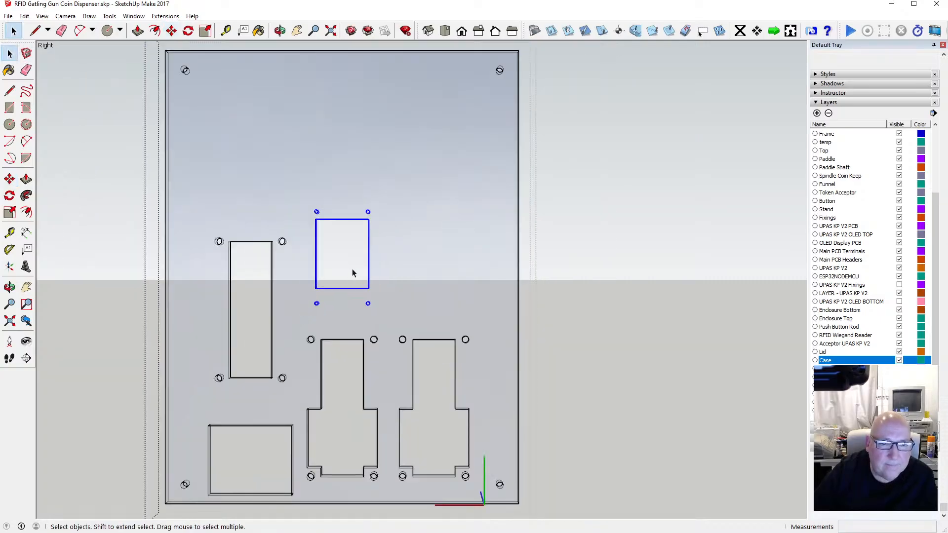
{"action": "scroll", "coordinate": [345, 264], "scroll_direction": "down", "scroll_amount": 3}
{"action": "left_click", "coordinate": [404, 349]}
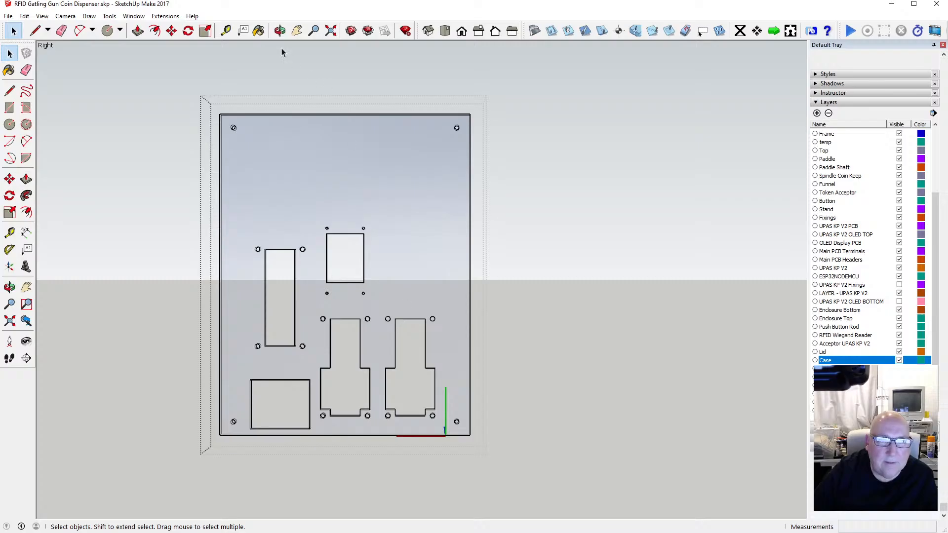
Step: Close the front panel for editing and examine how the moved cutout and its holes line up with the portrait display
{"action": "left_click", "coordinate": [279, 31]}
{"action": "mouse_move", "coordinate": [412, 268]}
{"action": "left_mouse_down"}
{"action": "mouse_move", "coordinate": [357, 230]}
{"action": "mouse_move", "coordinate": [440, 247]}
{"action": "mouse_move", "coordinate": [455, 263]}
{"action": "mouse_move", "coordinate": [432, 268]}
{"action": "left_mouse_up"}
{"action": "scroll", "coordinate": [359, 298], "scroll_direction": "up", "scroll_amount": 5}
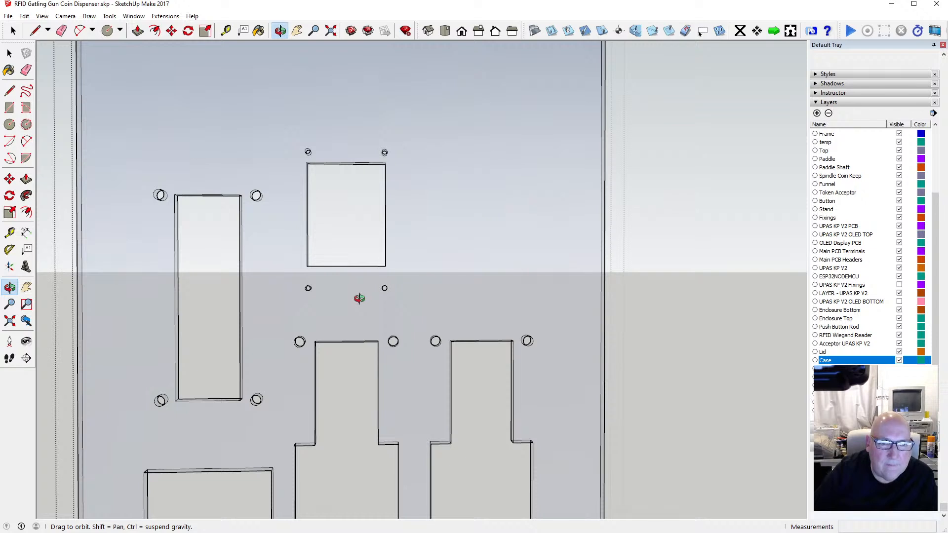
{"action": "scroll", "coordinate": [359, 298], "scroll_direction": "down", "scroll_amount": 6}
{"action": "key", "text": "space"}
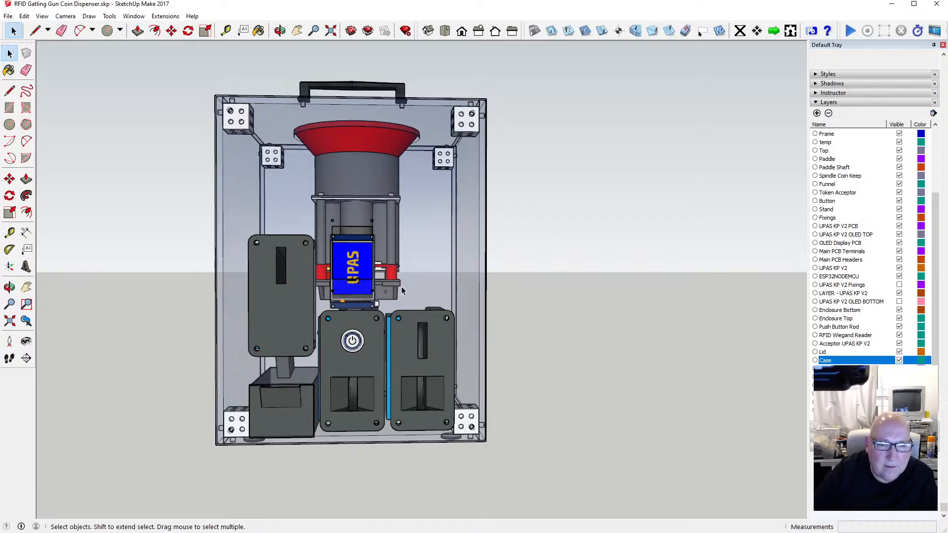
{"action": "scroll", "coordinate": [401, 286], "scroll_direction": "up", "scroll_amount": 4}
{"action": "scroll", "coordinate": [374, 286], "scroll_direction": "up", "scroll_amount": 2}
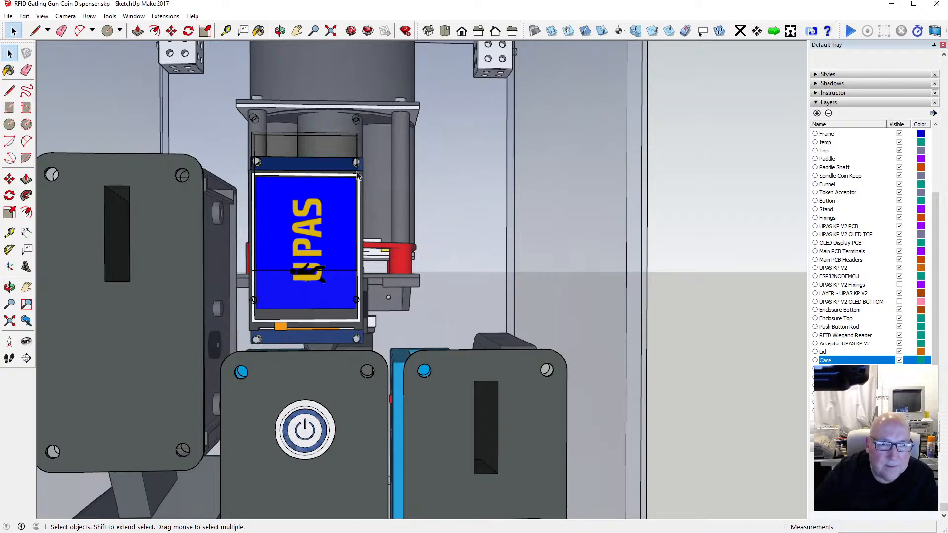
{"action": "key", "text": "o"}
{"action": "mouse_move", "coordinate": [524, 255]}
{"action": "left_mouse_down"}
{"action": "mouse_move", "coordinate": [251, 264]}
{"action": "mouse_move", "coordinate": [125, 253]}
{"action": "mouse_move", "coordinate": [537, 256]}
{"action": "left_mouse_up"}
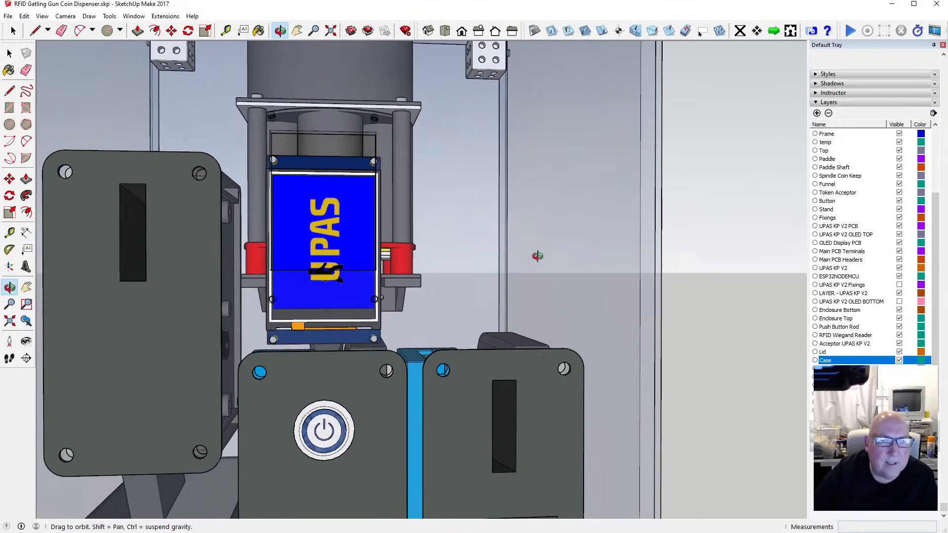
{"action": "scroll", "coordinate": [382, 221], "scroll_direction": "down", "scroll_amount": 3}
{"action": "scroll", "coordinate": [384, 216], "scroll_direction": "up", "scroll_amount": 2}
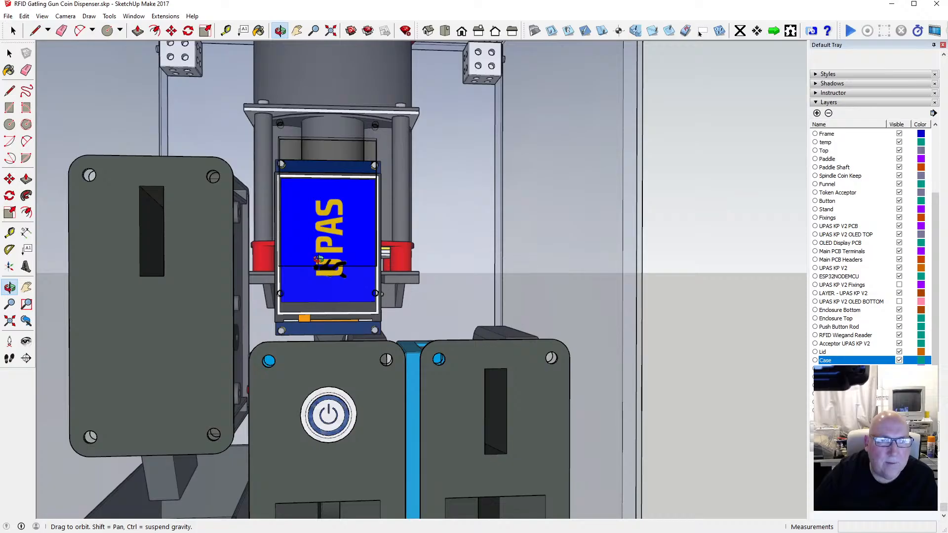
Step: Move the portrait display about 7 mm upwards so it sits closer to its cutout in the case front
{"action": "key", "text": "space"}
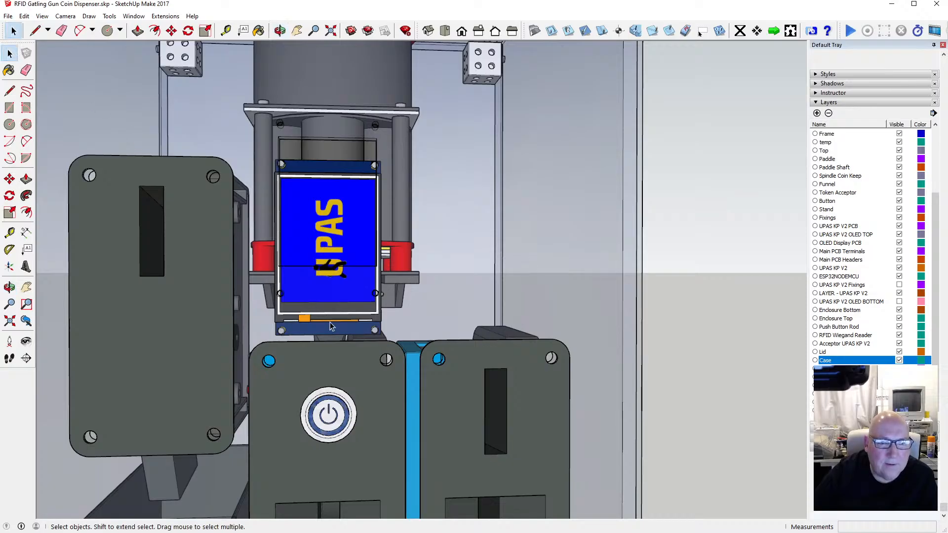
{"action": "left_click", "coordinate": [325, 167]}
{"action": "key", "text": "m"}
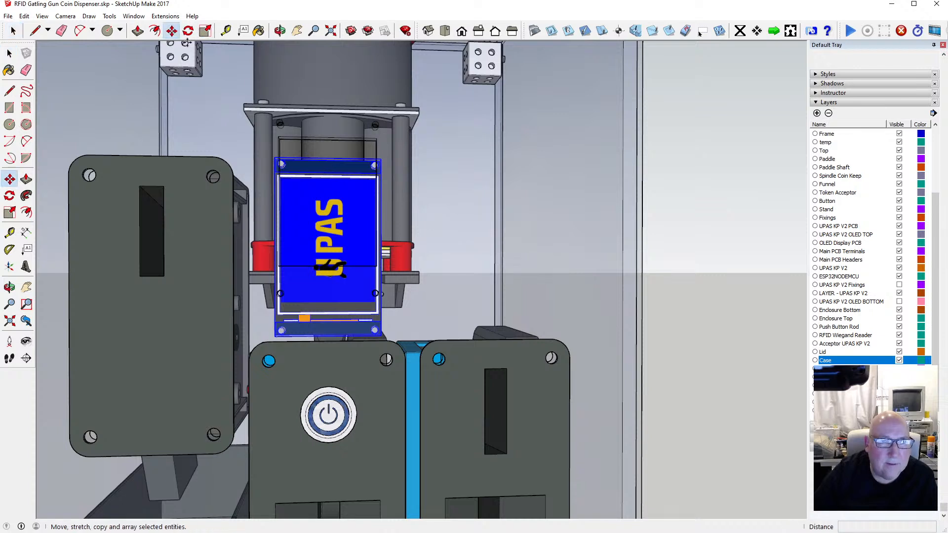
{"action": "left_click", "coordinate": [323, 177]}
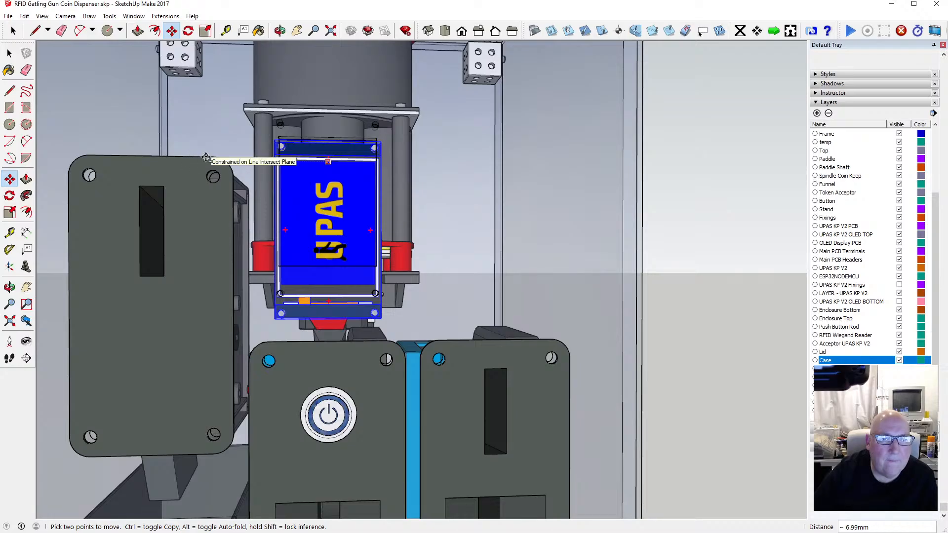
{"action": "left_click", "coordinate": [10, 53]}
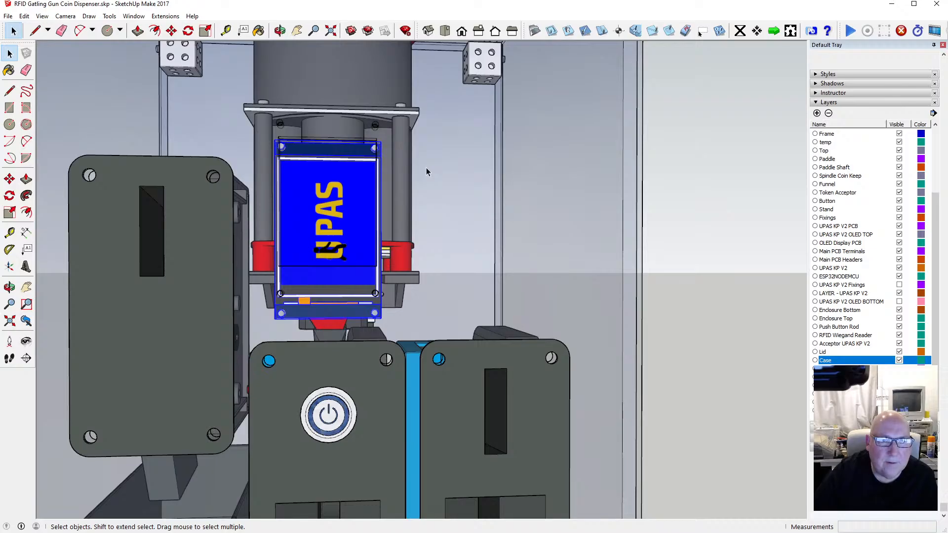
Step: Turn on the X-ray face style and open the case for editing
{"action": "left_click", "coordinate": [42, 16]}
{"action": "mouse_move", "coordinate": [101, 146]}
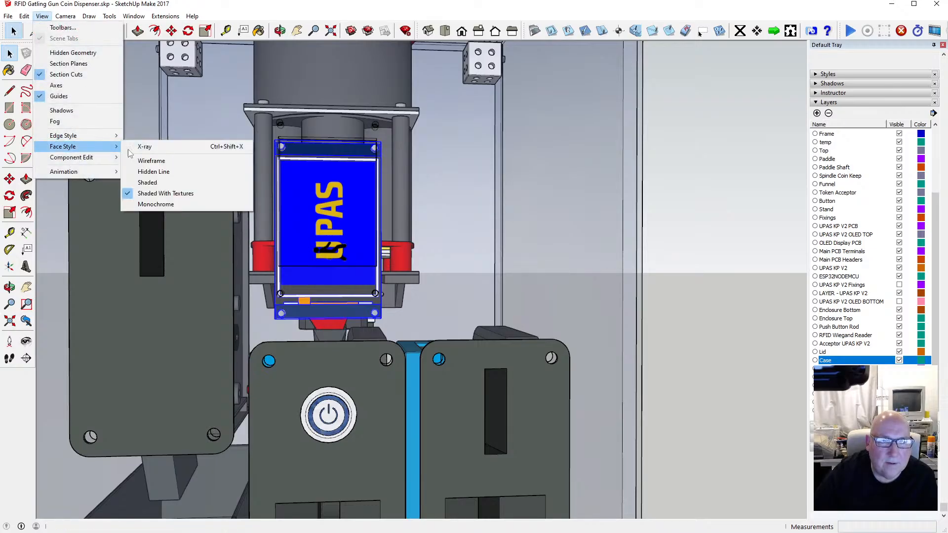
{"action": "left_click", "coordinate": [144, 147]}
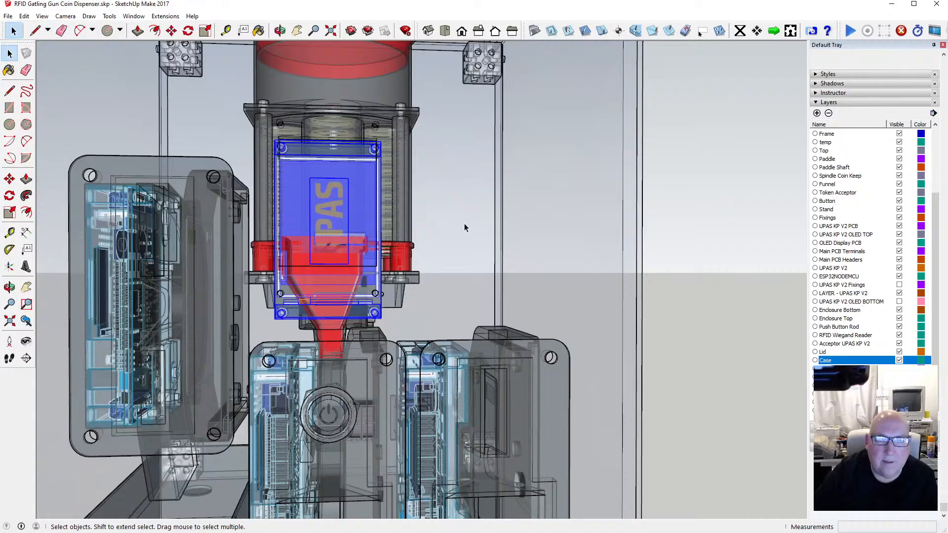
{"action": "left_click", "coordinate": [464, 225]}
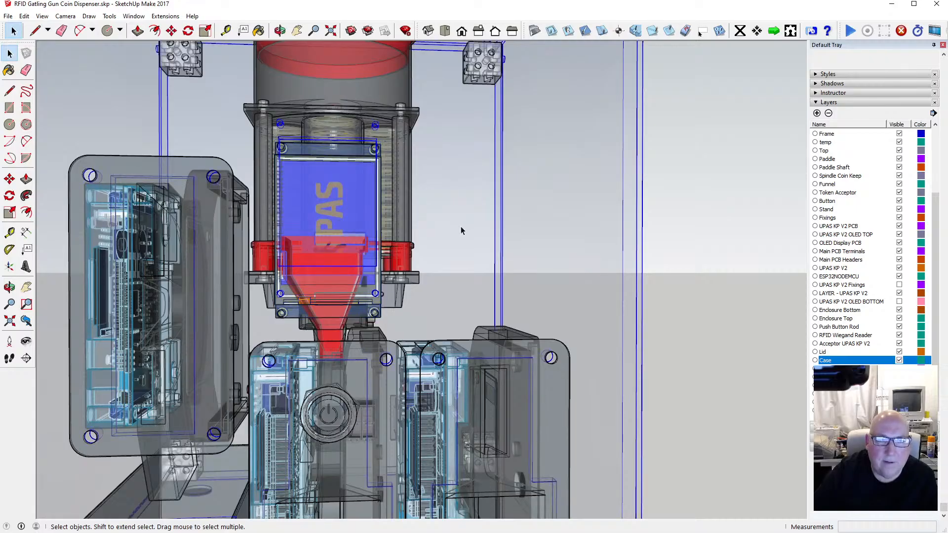
{"action": "double_click", "coordinate": [462, 230]}
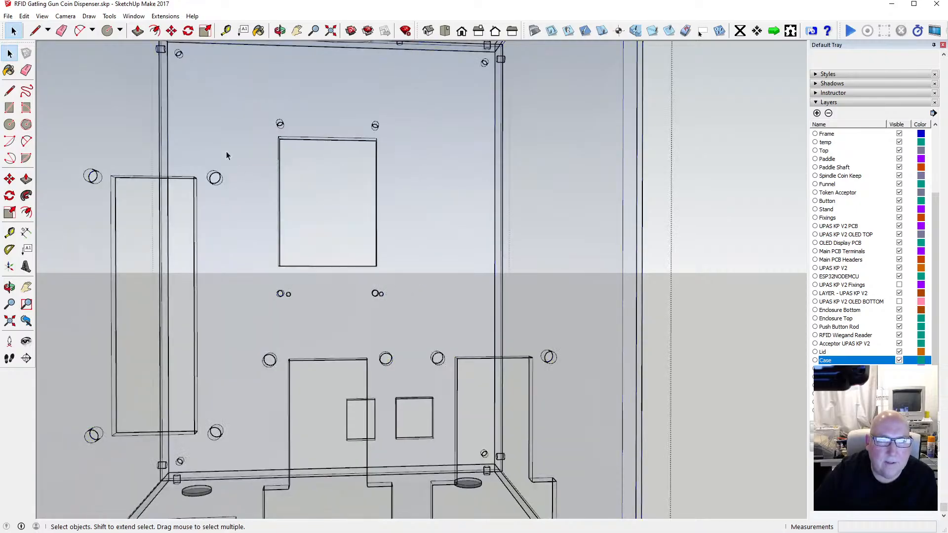
Step: Show the rest of the model during component editing and turn off the X-ray face style
{"action": "left_click", "coordinate": [42, 16]}
{"action": "mouse_move", "coordinate": [74, 157]}
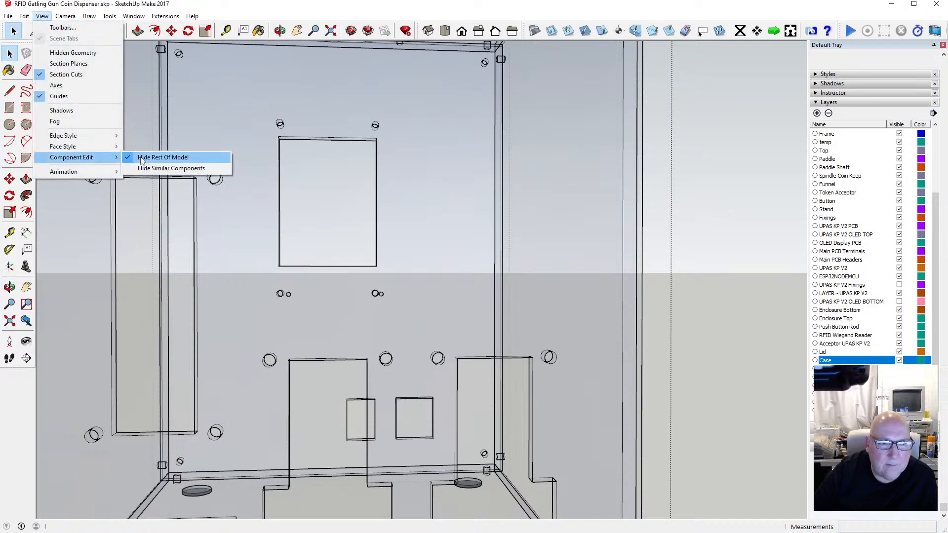
{"action": "left_click", "coordinate": [143, 157]}
{"action": "scroll", "coordinate": [390, 220], "scroll_direction": "down", "scroll_amount": 3}
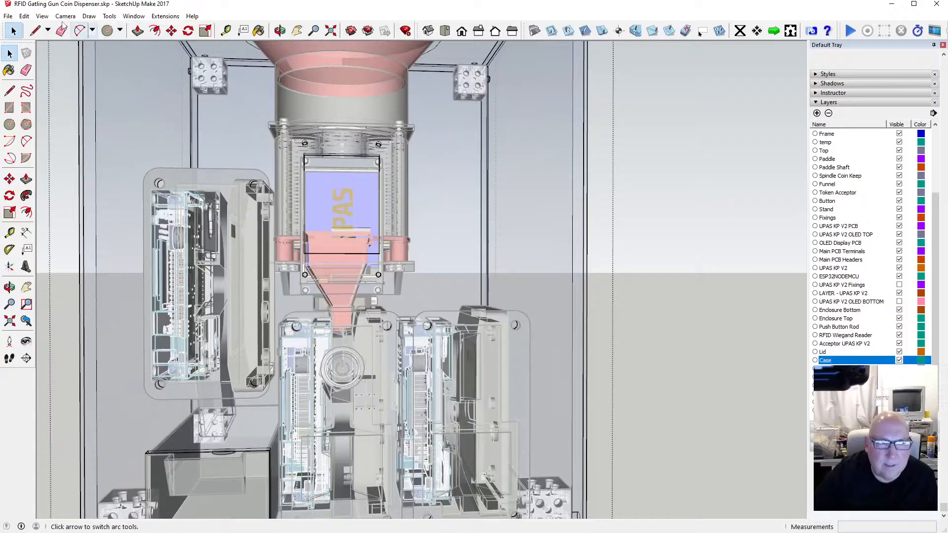
{"action": "left_click", "coordinate": [42, 16]}
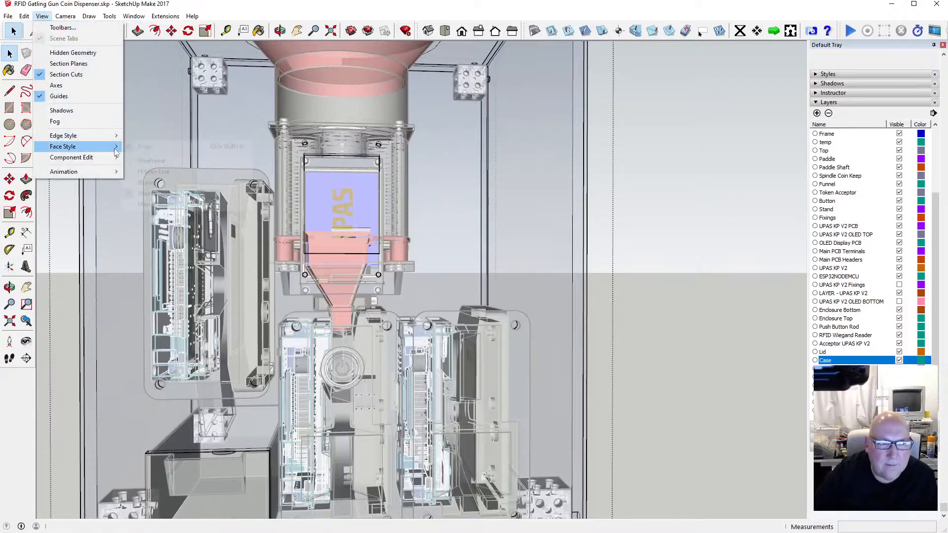
{"action": "left_click", "coordinate": [139, 147]}
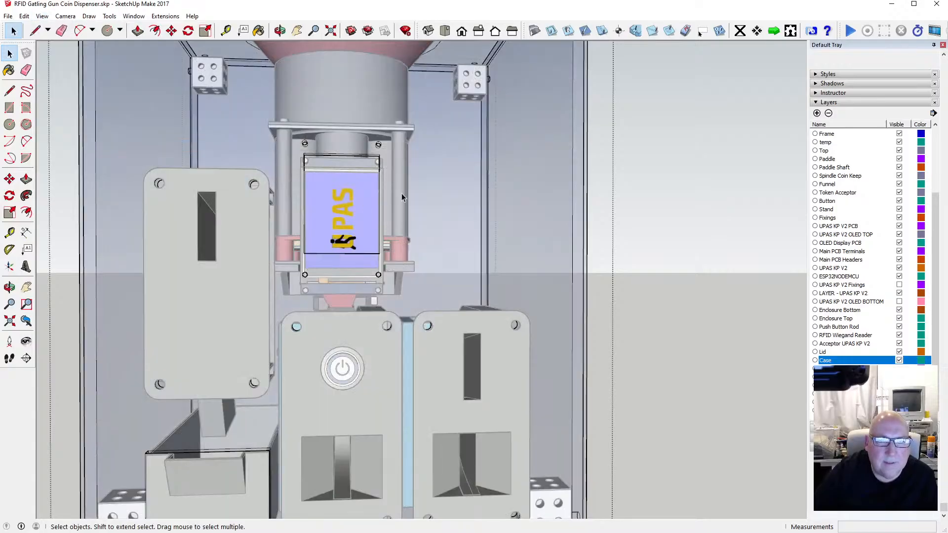
Step: Select the display cutout with its four mounting holes in the front panel and move them down 8.25 mm along the green axis
{"action": "left_click", "coordinate": [421, 188]}
{"action": "left_click", "coordinate": [429, 191]}
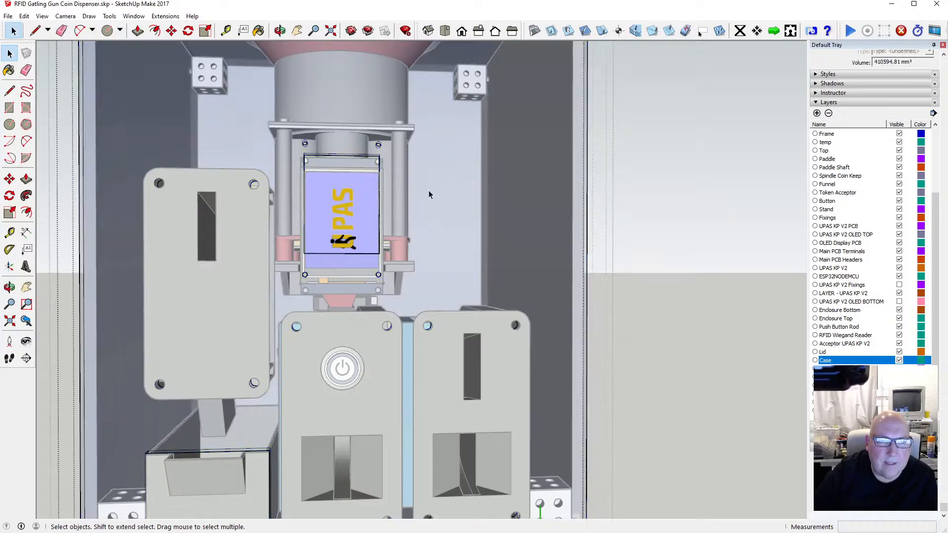
{"action": "left_click", "coordinate": [409, 288]}
{"action": "scroll", "coordinate": [334, 292], "scroll_direction": "up", "scroll_amount": 2}
{"action": "scroll", "coordinate": [333, 289], "scroll_direction": "up", "scroll_amount": 6}
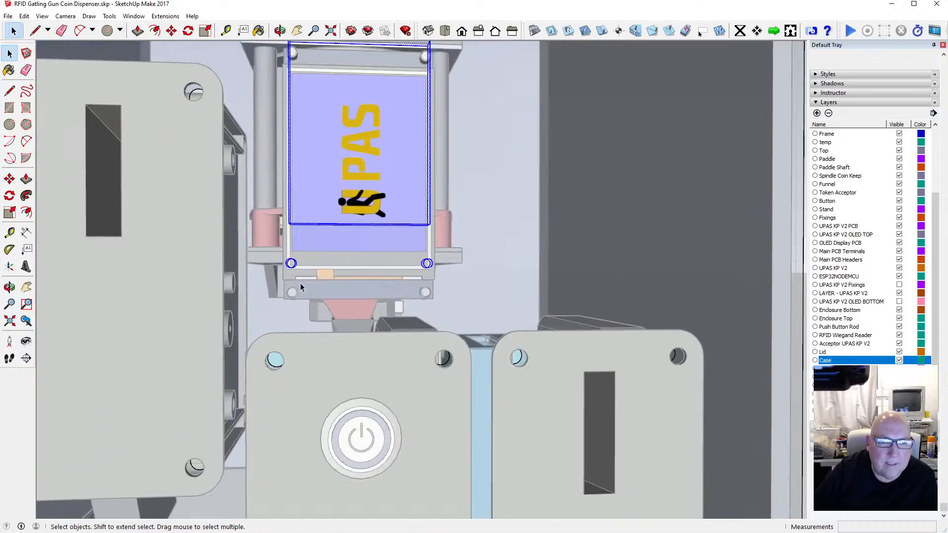
{"action": "scroll", "coordinate": [298, 276], "scroll_direction": "up", "scroll_amount": 2}
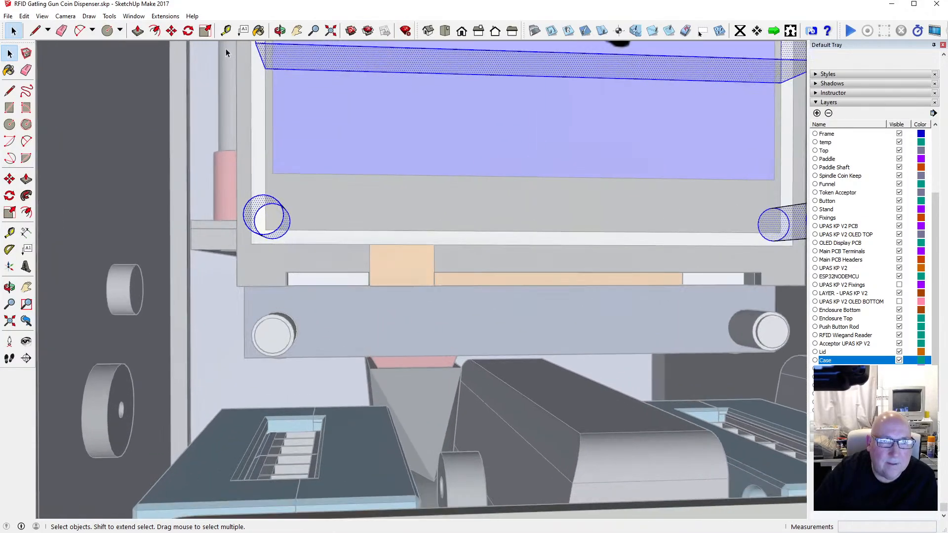
{"action": "left_click", "coordinate": [171, 30]}
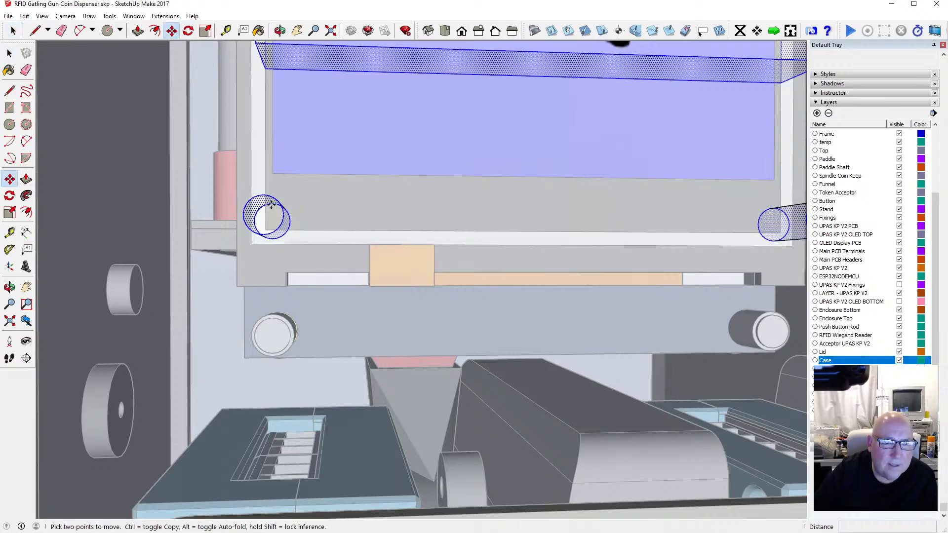
{"action": "left_click", "coordinate": [271, 204]}
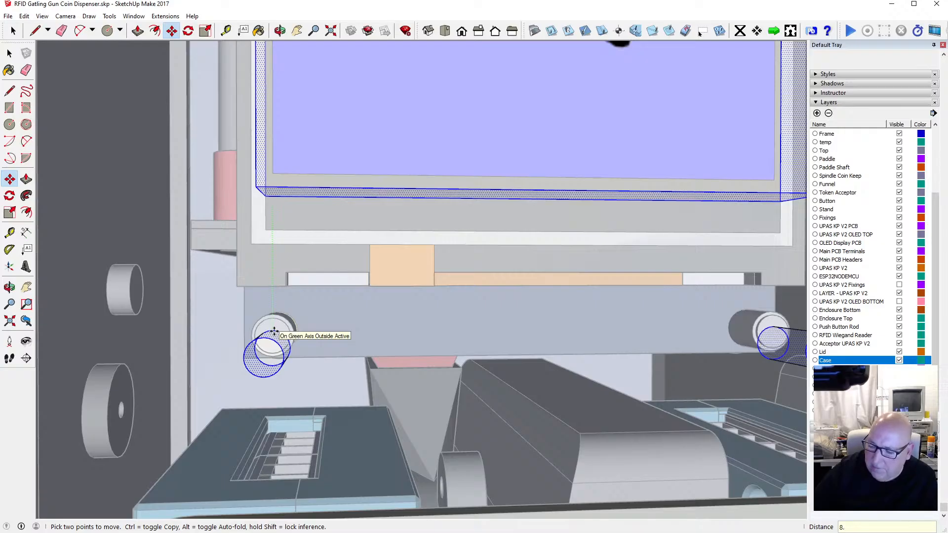
{"action": "type", "text": "25"}
{"action": "key", "text": "Return"}
Step: Switch the camera to parallel projection and inspect the cutout's upper mounting holes against those of the display
{"action": "key", "text": "o"}
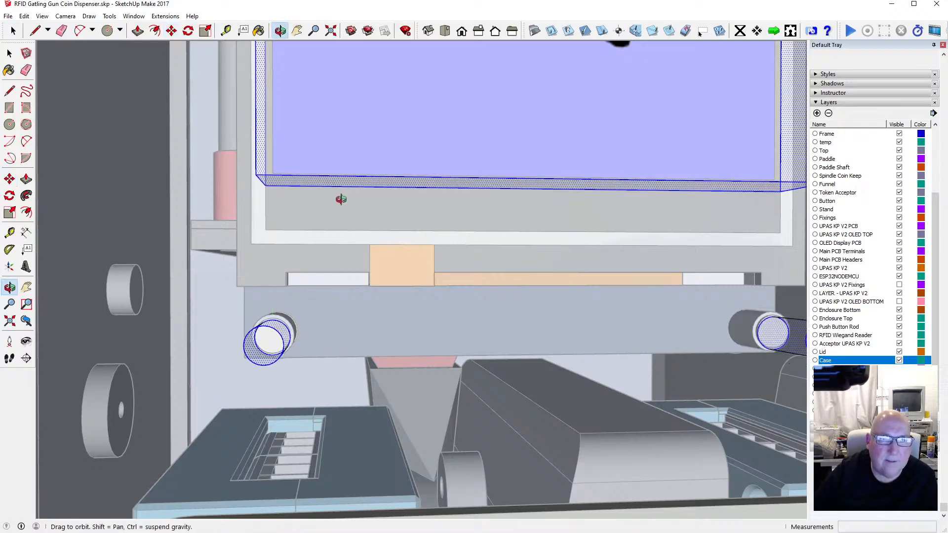
{"action": "left_click_drag", "start_coordinate": [334, 195], "coordinate": [282, 157]}
{"action": "scroll", "coordinate": [281, 157], "scroll_direction": "up", "scroll_amount": 5}
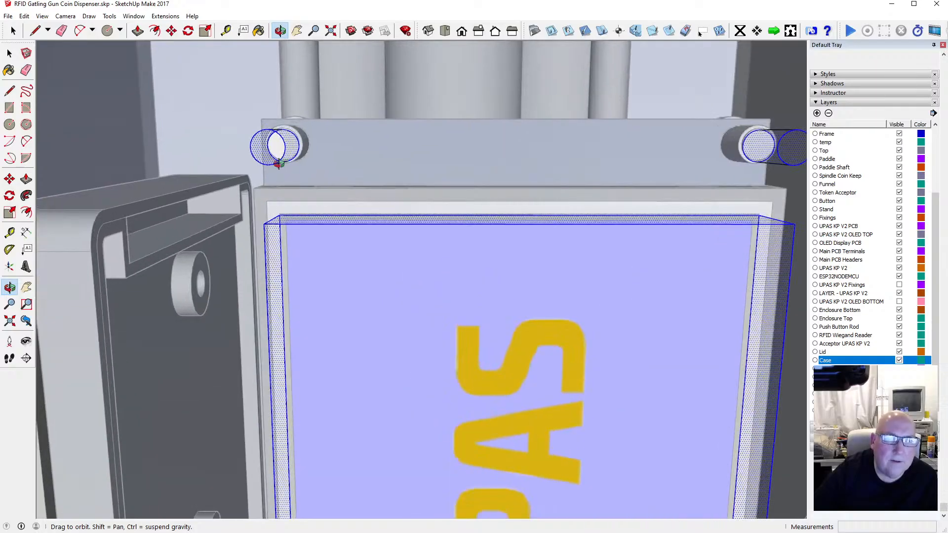
{"action": "left_click", "coordinate": [66, 17]}
{"action": "left_click", "coordinate": [90, 64]}
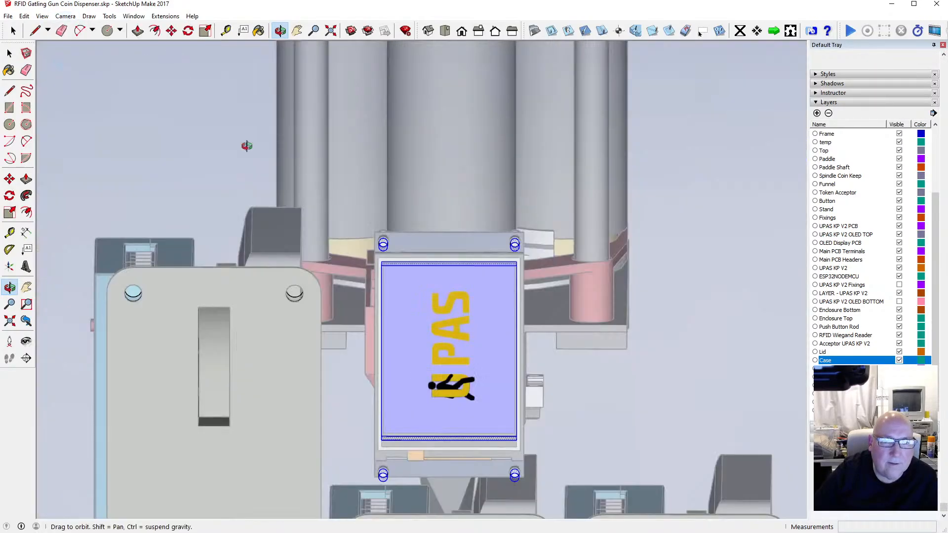
{"action": "scroll", "coordinate": [408, 251], "scroll_direction": "up", "scroll_amount": 8}
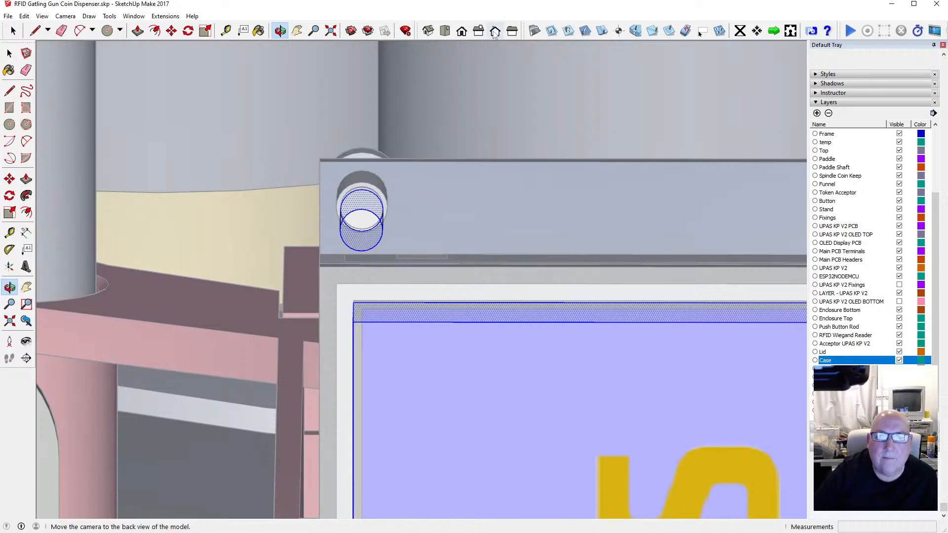
Step: Show the model in the standard right view and inspect the alignment of the display's upper-left mounting hole up close
{"action": "left_click", "coordinate": [494, 32]}
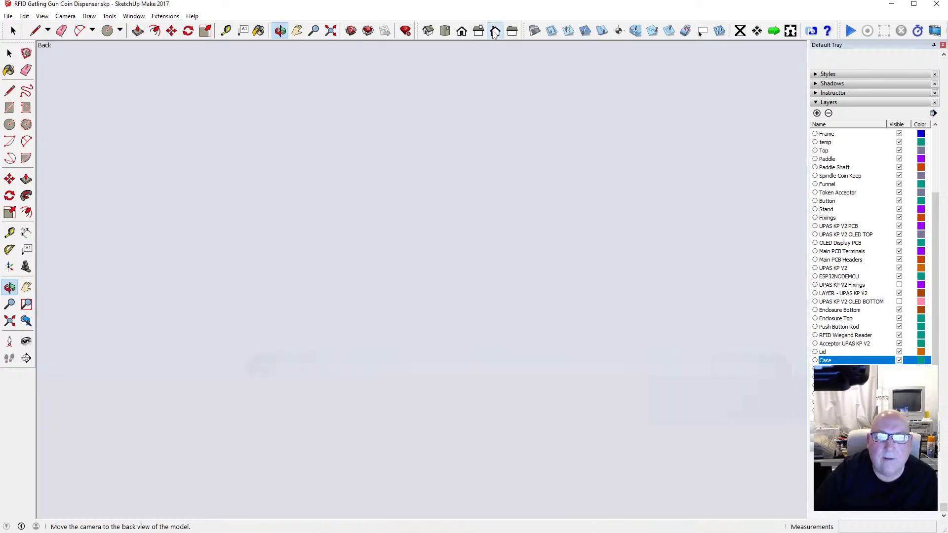
{"action": "left_click", "coordinate": [512, 31]}
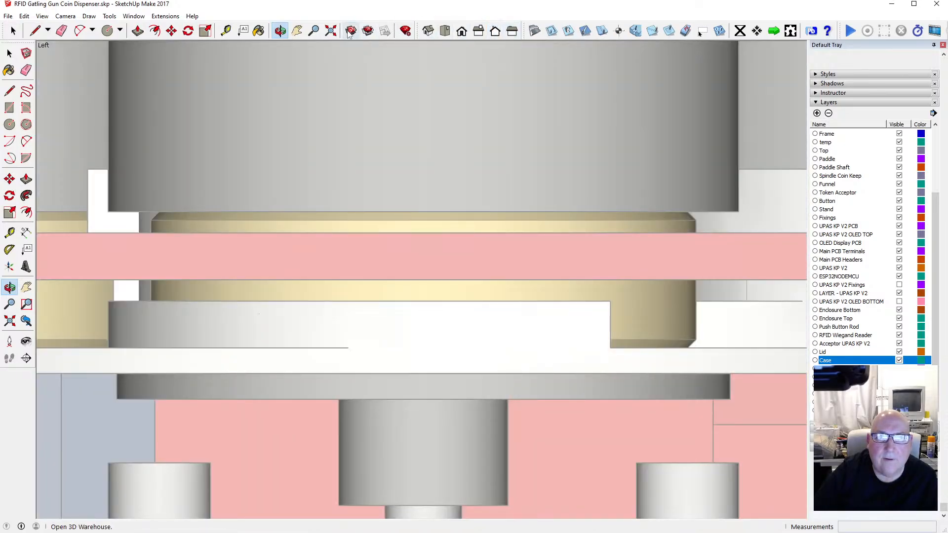
{"action": "left_click", "coordinate": [331, 30]}
{"action": "left_click", "coordinate": [477, 32]}
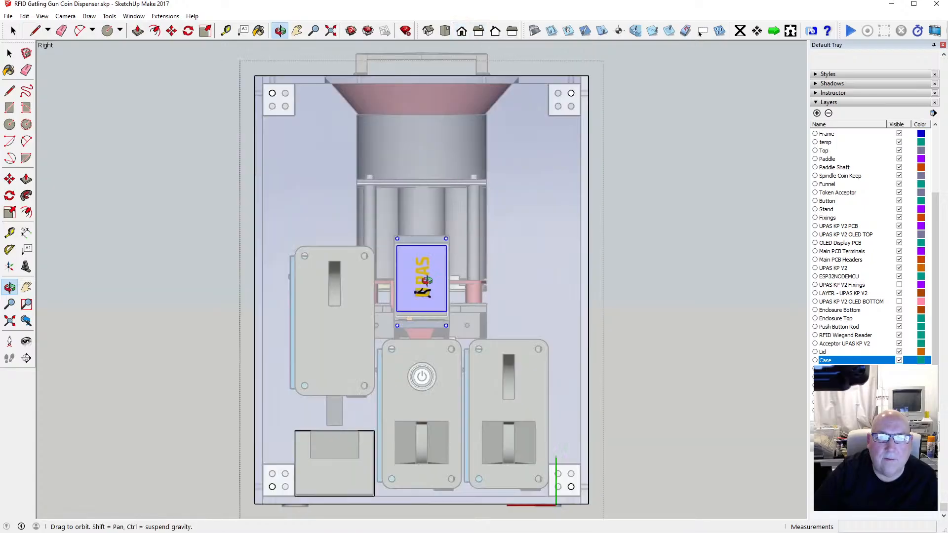
{"action": "scroll", "coordinate": [397, 239], "scroll_direction": "up", "scroll_amount": 10}
{"action": "scroll", "coordinate": [378, 207], "scroll_direction": "up", "scroll_amount": 12}
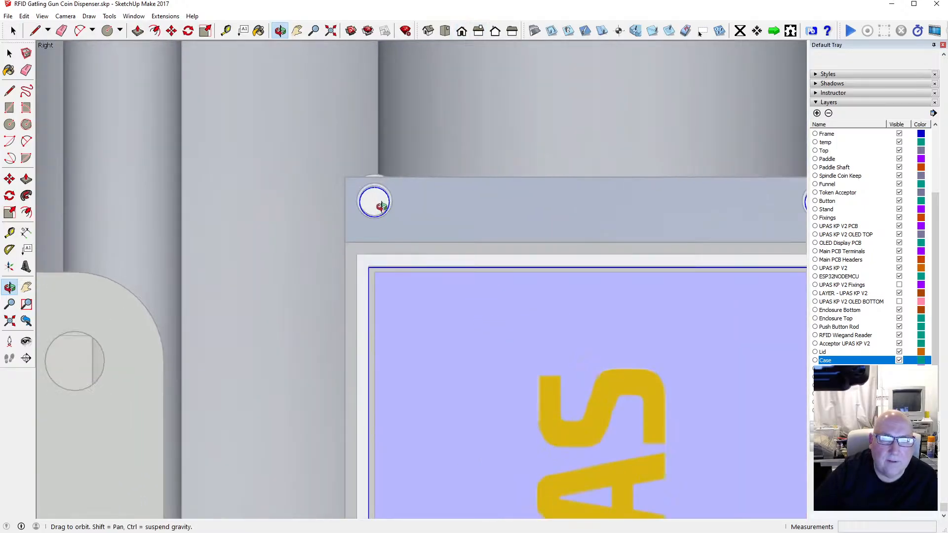
{"action": "scroll", "coordinate": [382, 207], "scroll_direction": "up", "scroll_amount": 3}
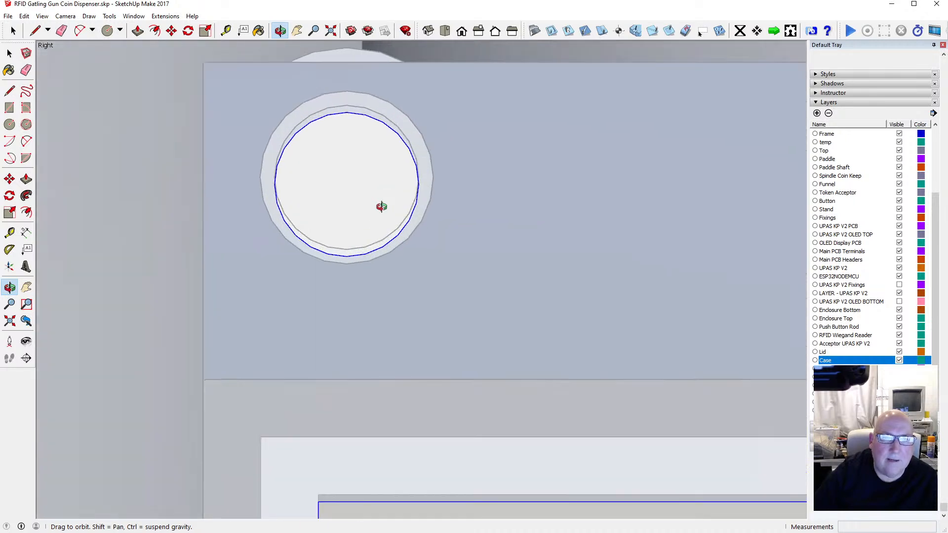
Step: Fine-tune the selected cutout and holes along the green axis, 0.25 mm up and 0.125 mm back down, to make the holes concentric with the display's
{"action": "left_click", "coordinate": [171, 30]}
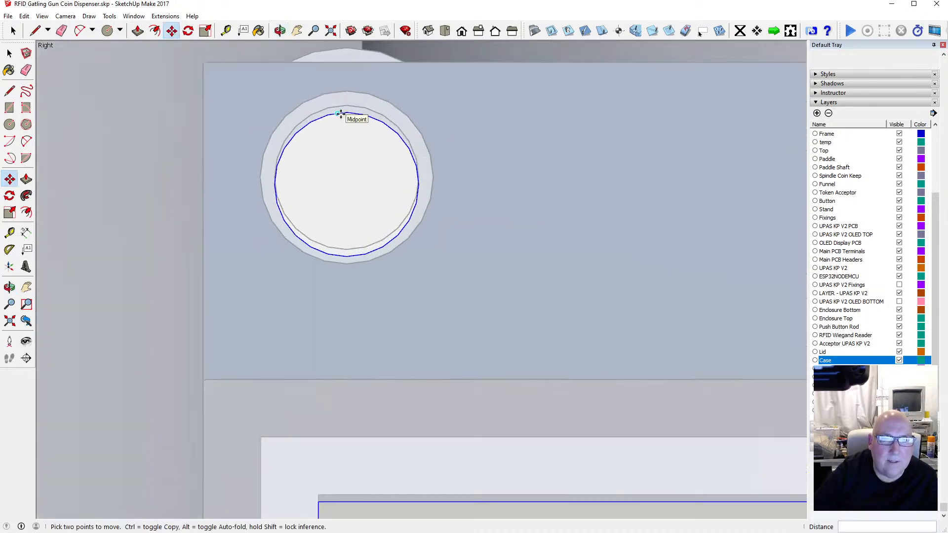
{"action": "left_click", "coordinate": [346, 185]}
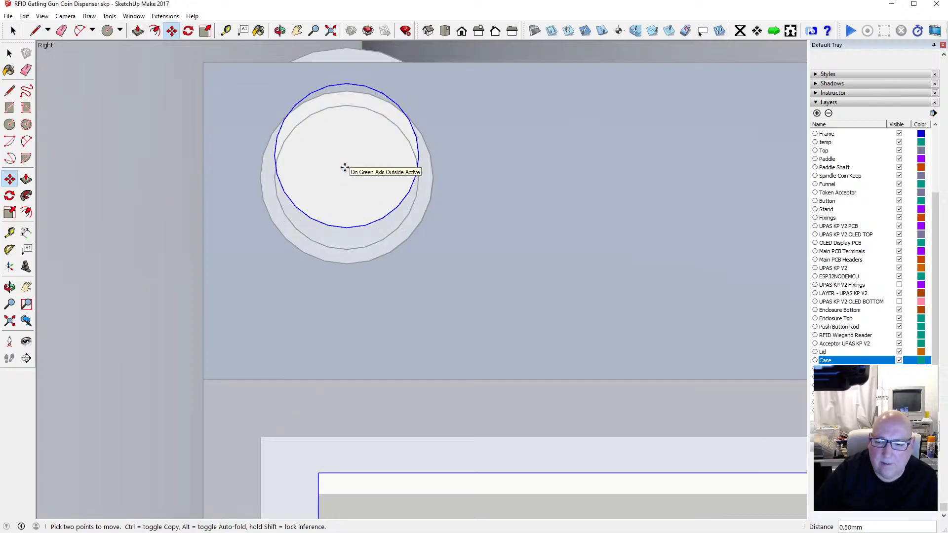
{"action": "key", "text": "Return"}
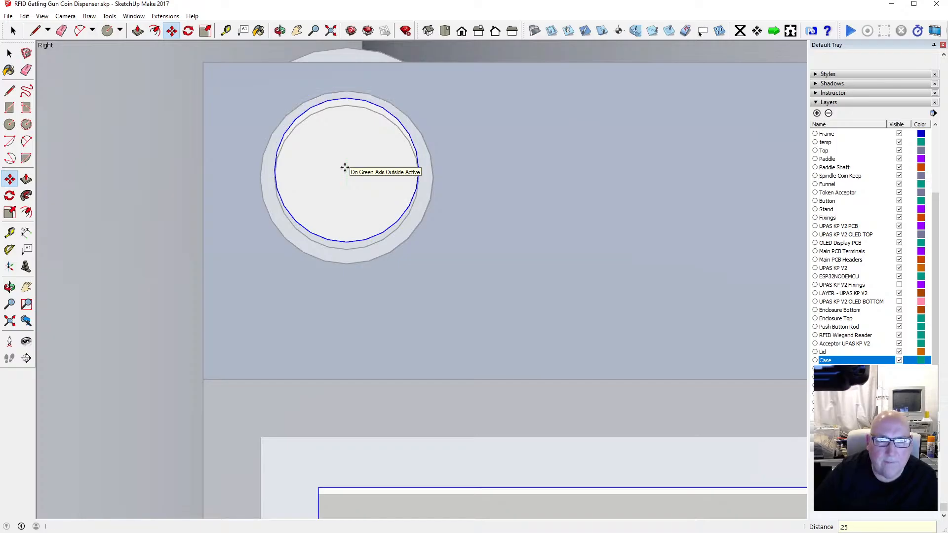
{"action": "left_click", "coordinate": [348, 243]}
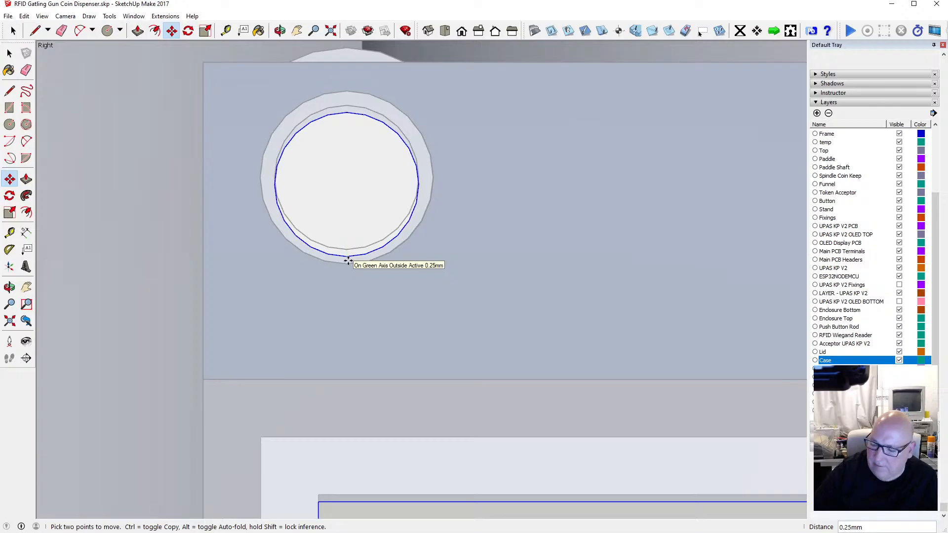
{"action": "type", "text": ".125"}
{"action": "key", "text": "Return"}
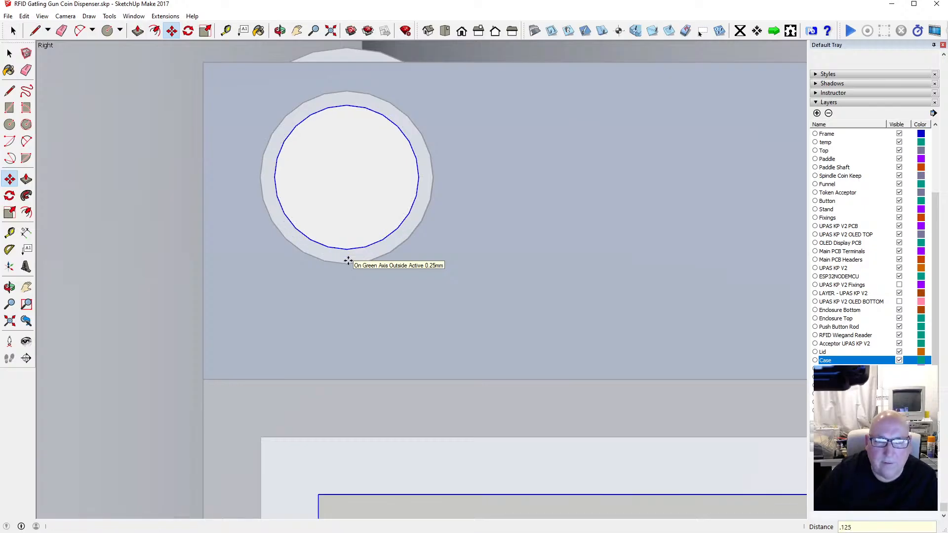
Step: Examine how the cutout and all four mounting holes line up with the display above the power button faceplate
{"action": "scroll", "coordinate": [338, 222], "scroll_direction": "down", "scroll_amount": 2}
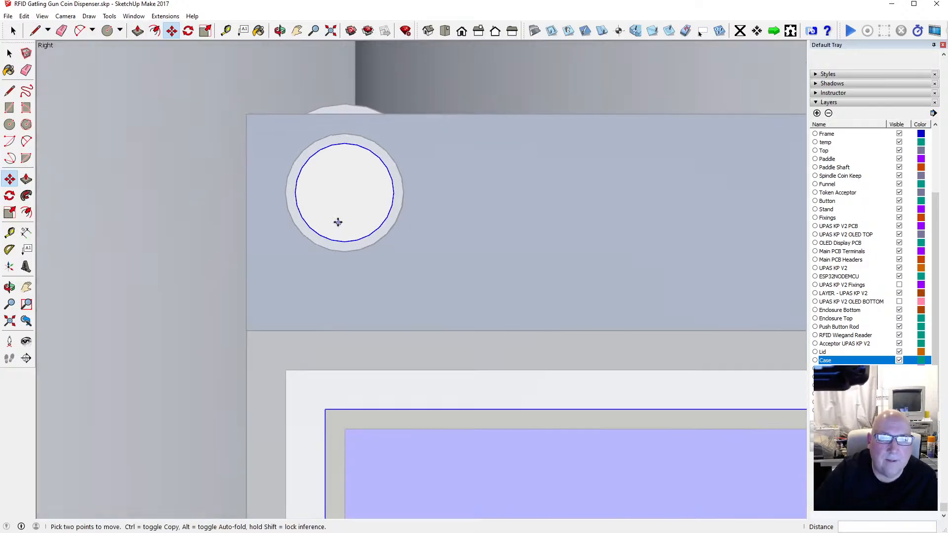
{"action": "scroll", "coordinate": [338, 222], "scroll_direction": "down", "scroll_amount": 8}
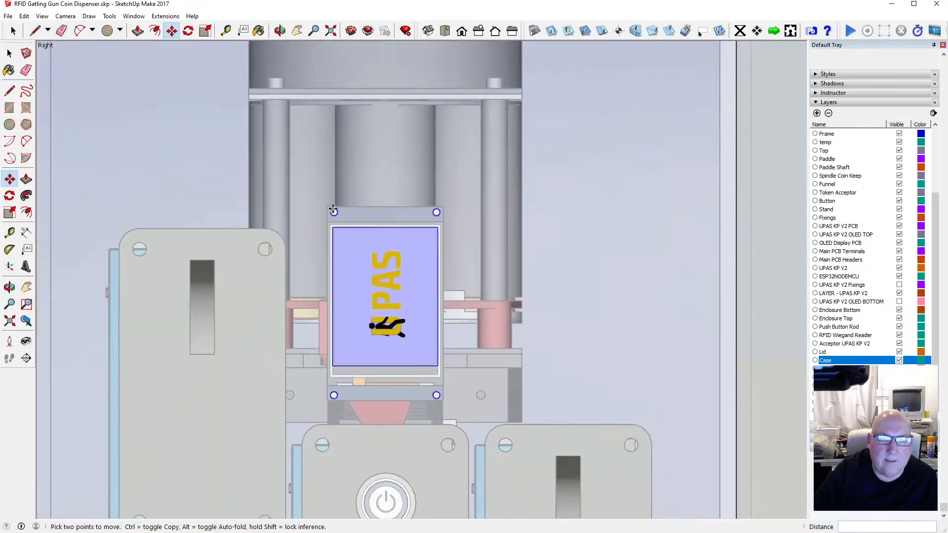
{"action": "scroll", "coordinate": [334, 210], "scroll_direction": "down", "scroll_amount": 1}
{"action": "scroll", "coordinate": [345, 339], "scroll_direction": "up", "scroll_amount": 3}
{"action": "scroll", "coordinate": [345, 338], "scroll_direction": "down", "scroll_amount": 2}
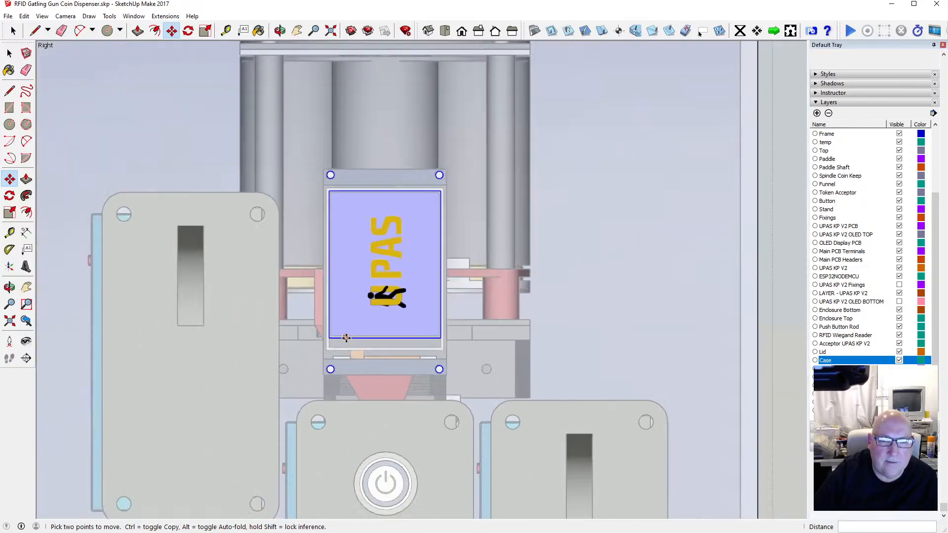
{"action": "left_click", "coordinate": [9, 53]}
{"action": "scroll", "coordinate": [263, 140], "scroll_direction": "down", "scroll_amount": 5}
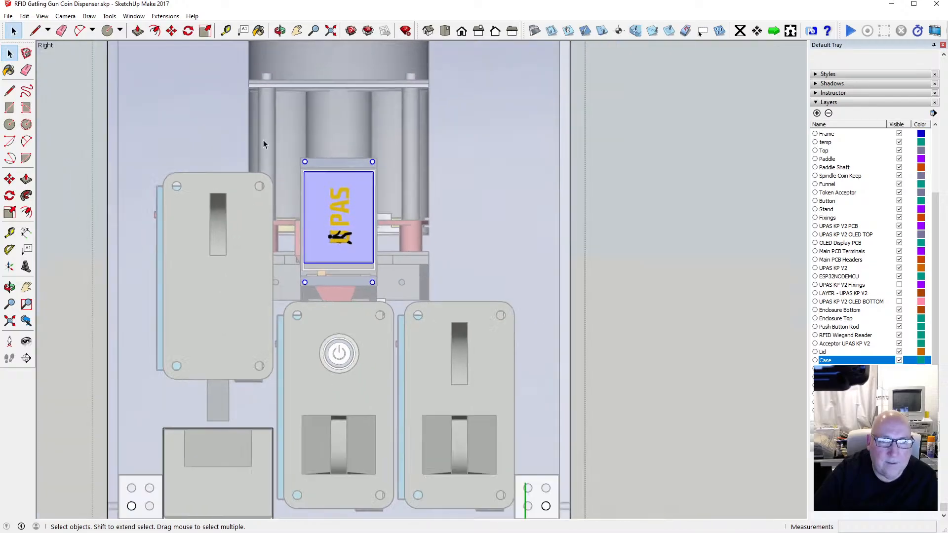
Step: Finish editing the case front, switch the camera back to perspective and save the model
{"action": "left_click", "coordinate": [89, 118]}
{"action": "left_click", "coordinate": [91, 113]}
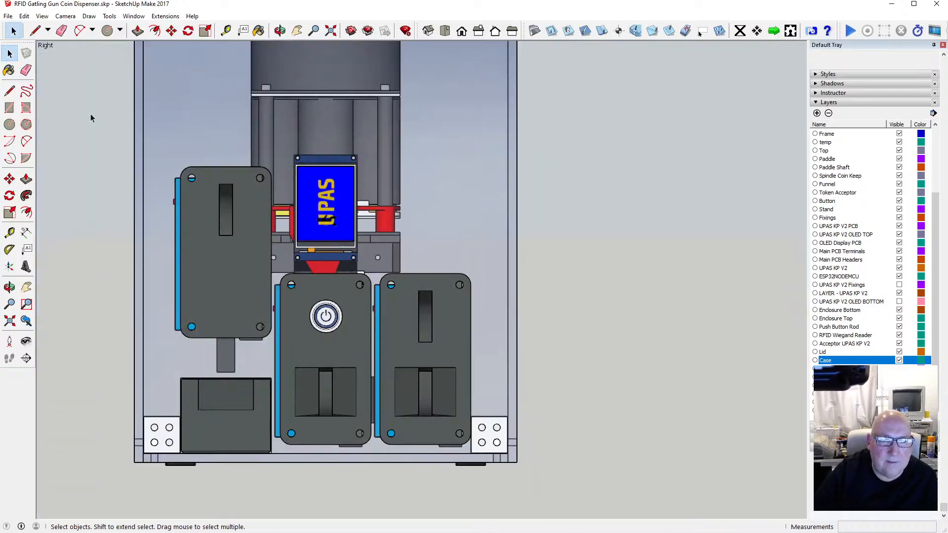
{"action": "left_click", "coordinate": [65, 16]}
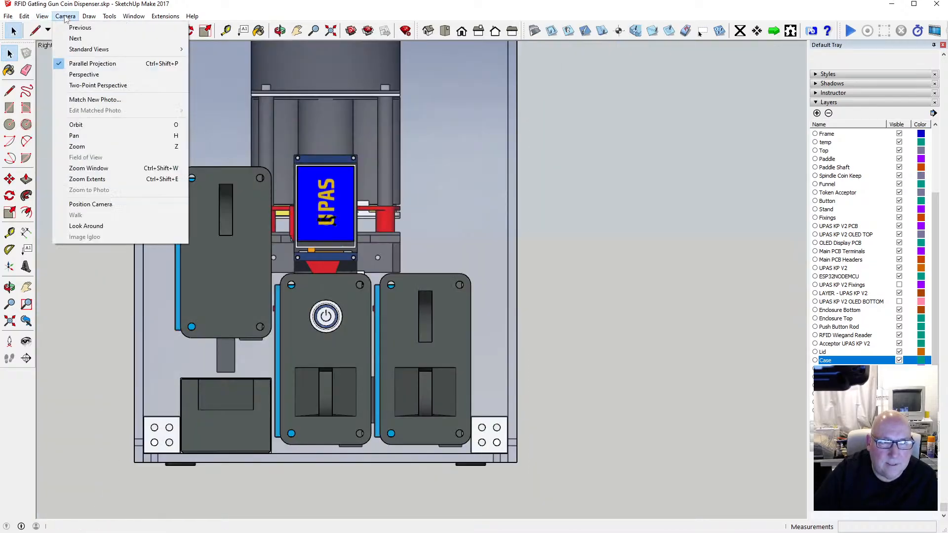
{"action": "left_click", "coordinate": [83, 74]}
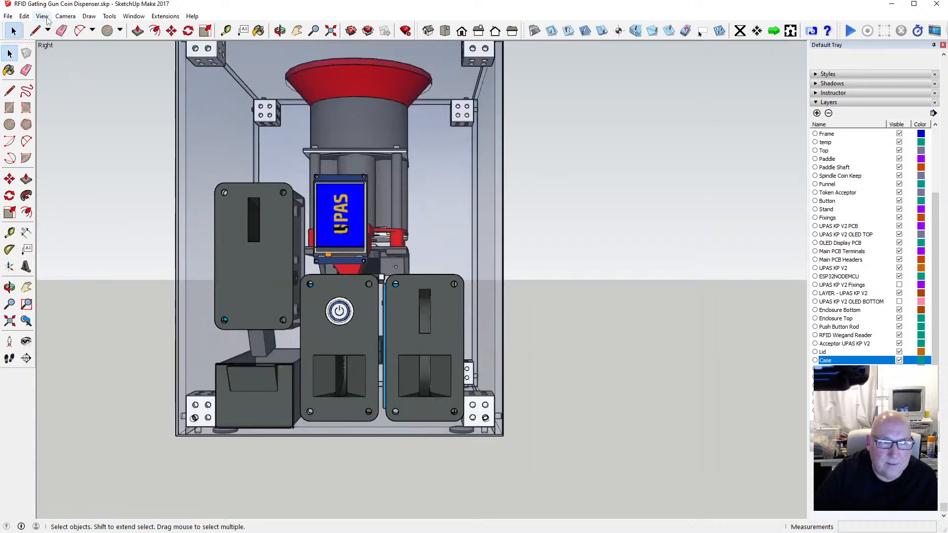
{"action": "left_click", "coordinate": [8, 16]}
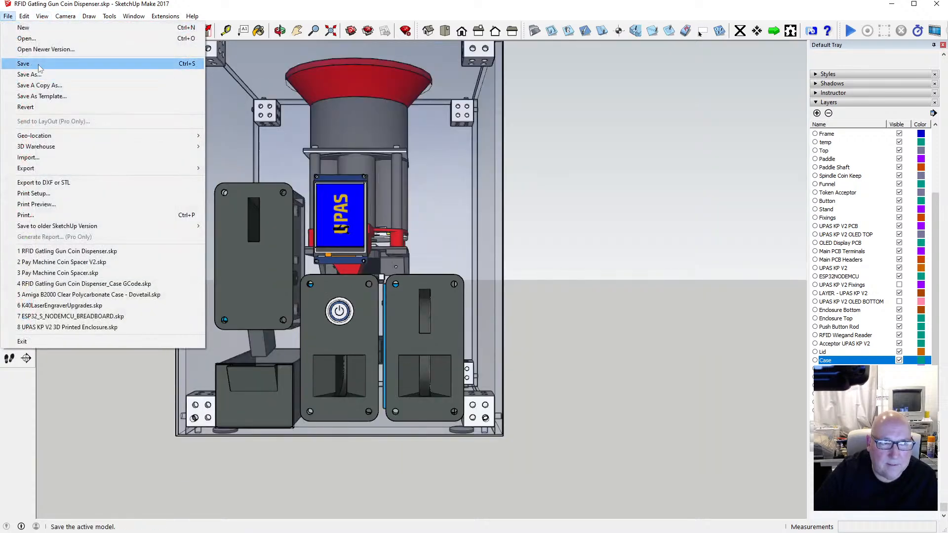
{"action": "left_click", "coordinate": [19, 64]}
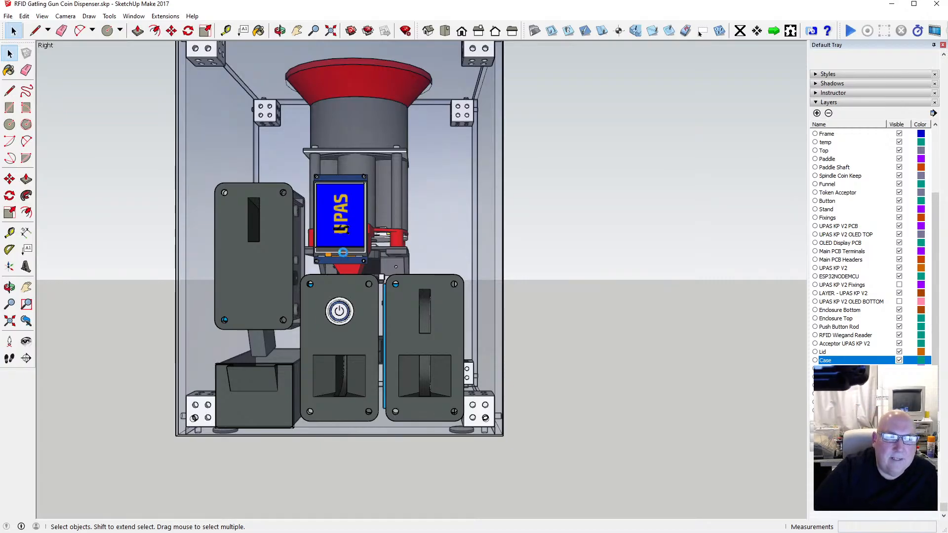
Step: Examine the display's position above the power button faceplate from several angles
{"action": "scroll", "coordinate": [341, 249], "scroll_direction": "up", "scroll_amount": 1}
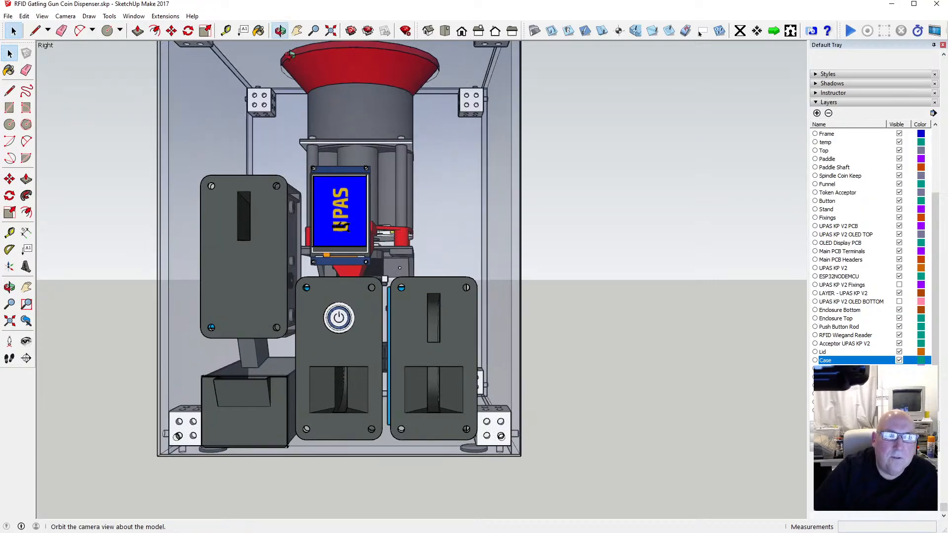
{"action": "left_click", "coordinate": [280, 30]}
{"action": "scroll", "coordinate": [348, 232], "scroll_direction": "down", "scroll_amount": 2}
{"action": "scroll", "coordinate": [348, 232], "scroll_direction": "up", "scroll_amount": 5}
{"action": "left_click_drag", "start_coordinate": [349, 232], "coordinate": [364, 234]}
{"action": "scroll", "coordinate": [363, 234], "scroll_direction": "down", "scroll_amount": 1}
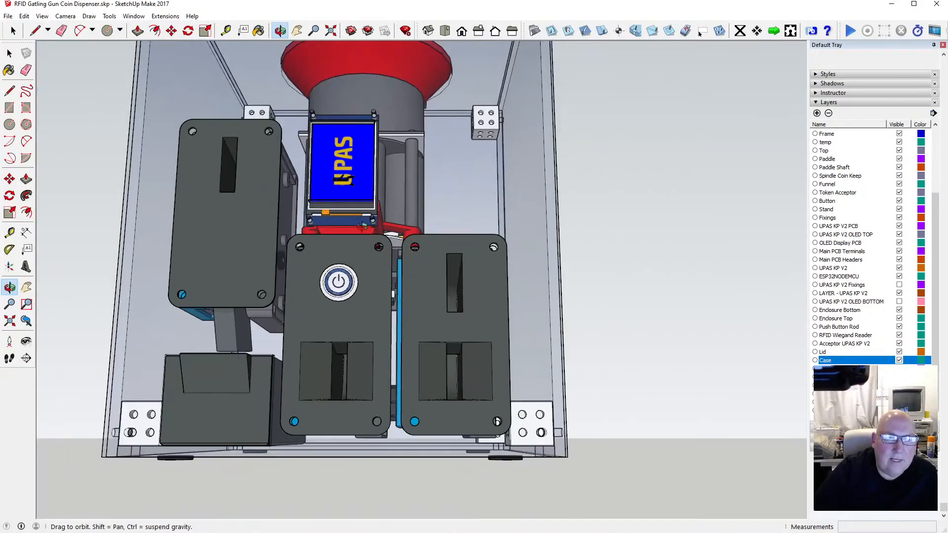
{"action": "scroll", "coordinate": [347, 179], "scroll_direction": "up", "scroll_amount": 2}
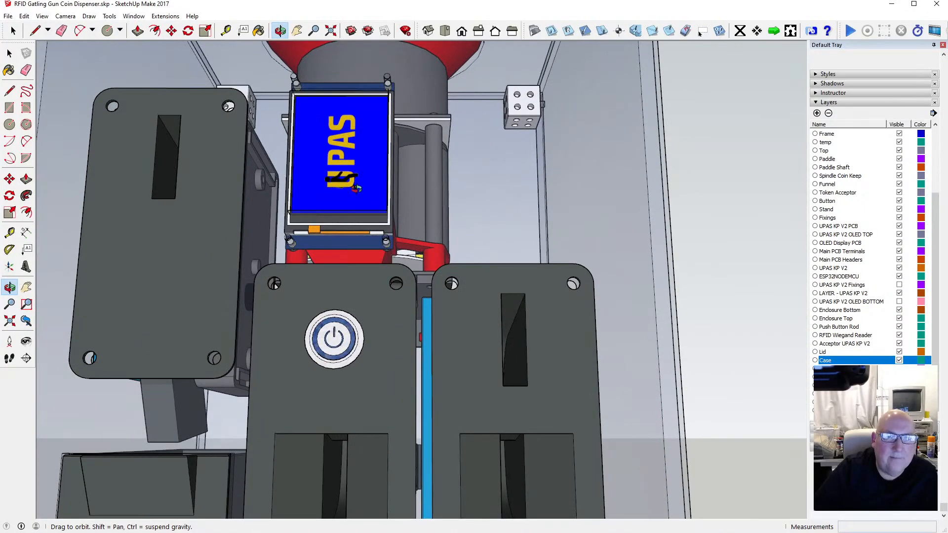
{"action": "left_click_drag", "start_coordinate": [356, 187], "coordinate": [337, 199]}
{"action": "key", "text": "space"}
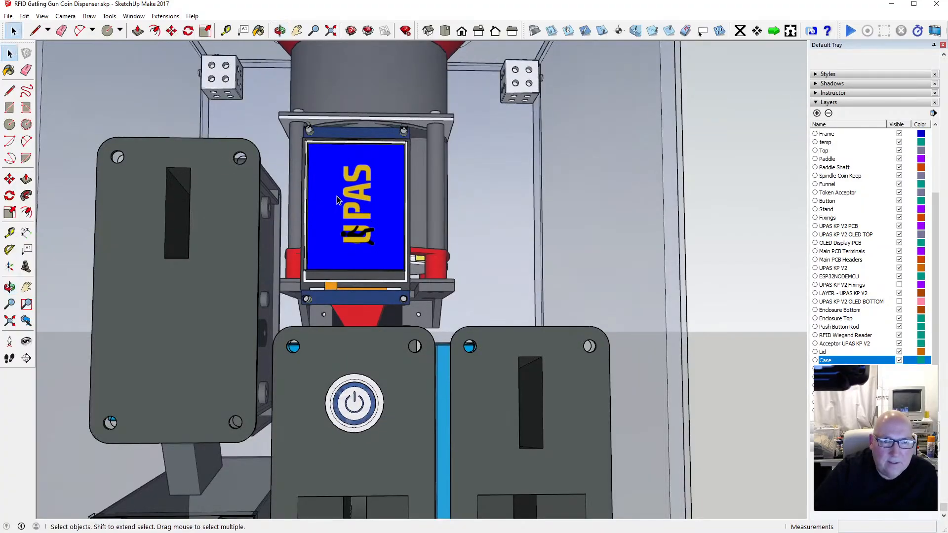
Step: Open the display component, inspect its screen and lower mounting holes up close, and close it again
{"action": "double_click", "coordinate": [351, 194]}
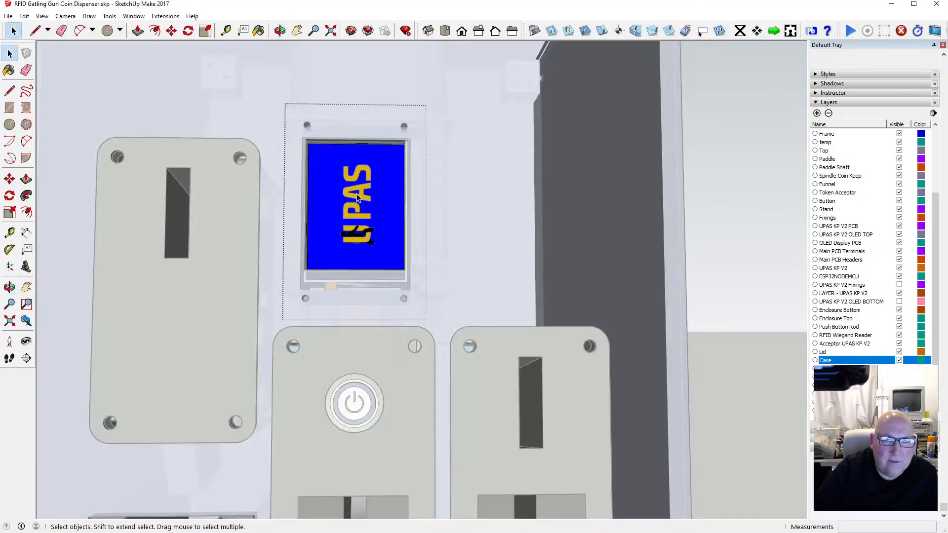
{"action": "left_click", "coordinate": [352, 194]}
{"action": "key", "text": "Escape"}
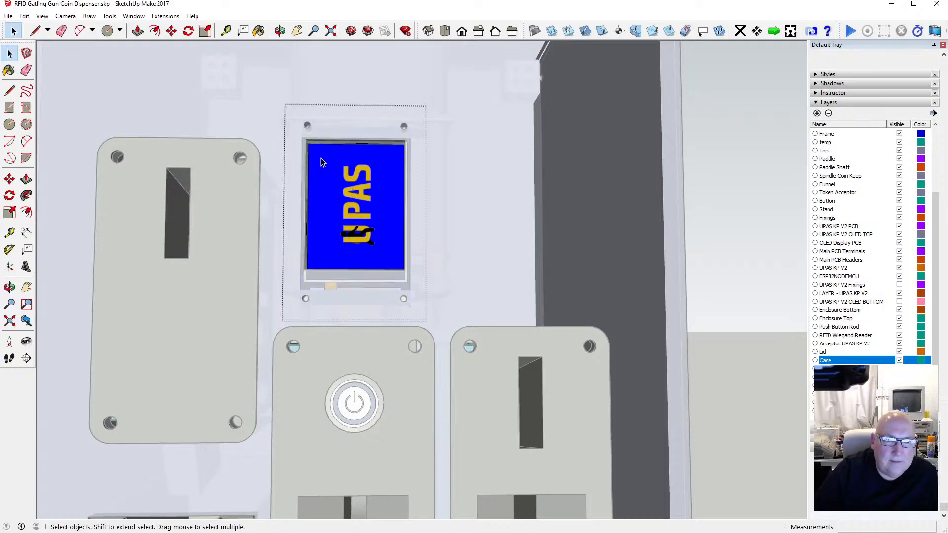
{"action": "scroll", "coordinate": [354, 197], "scroll_direction": "down", "scroll_amount": 3}
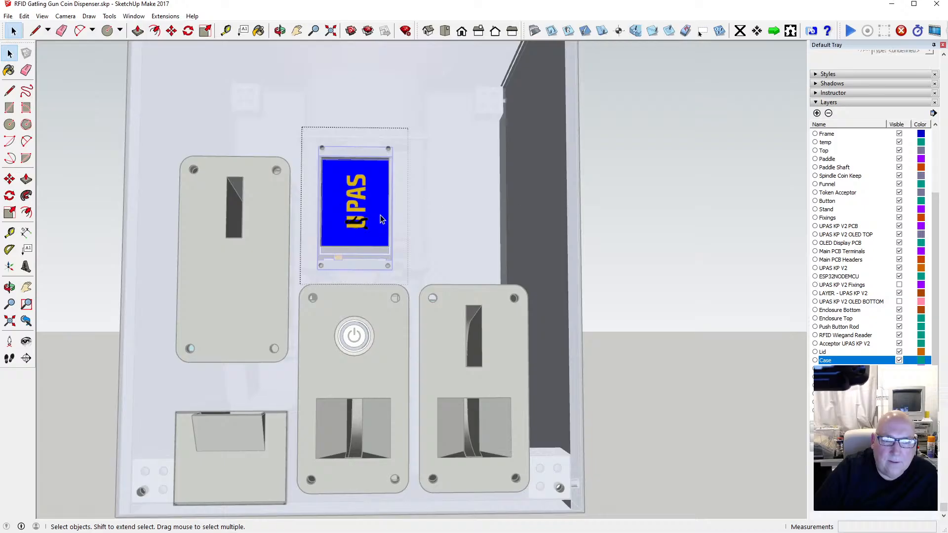
{"action": "scroll", "coordinate": [356, 207], "scroll_direction": "up", "scroll_amount": 3}
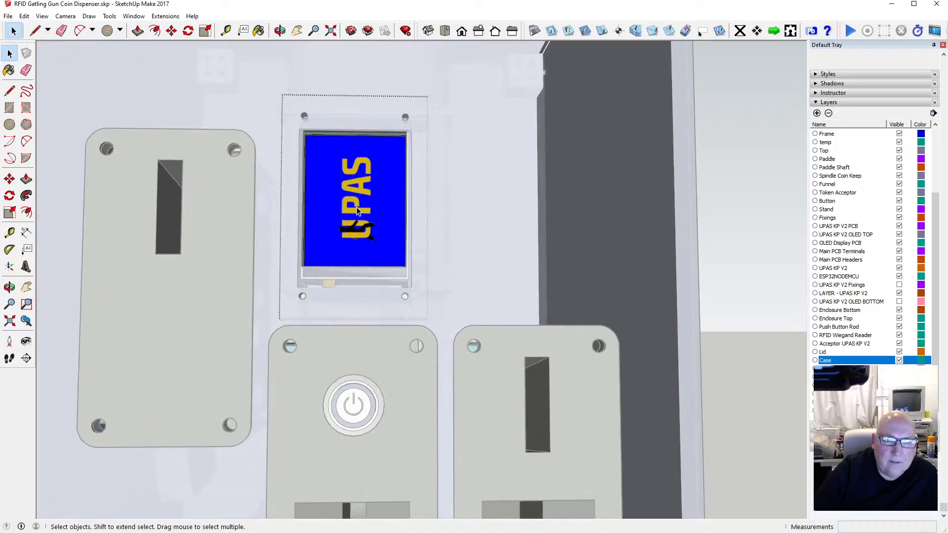
{"action": "scroll", "coordinate": [357, 207], "scroll_direction": "up", "scroll_amount": 3}
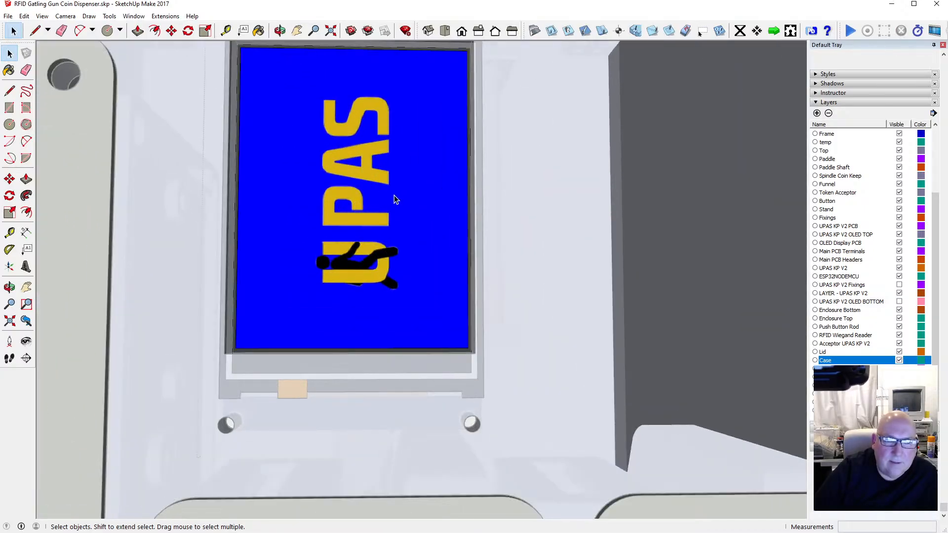
{"action": "scroll", "coordinate": [380, 204], "scroll_direction": "down", "scroll_amount": 8}
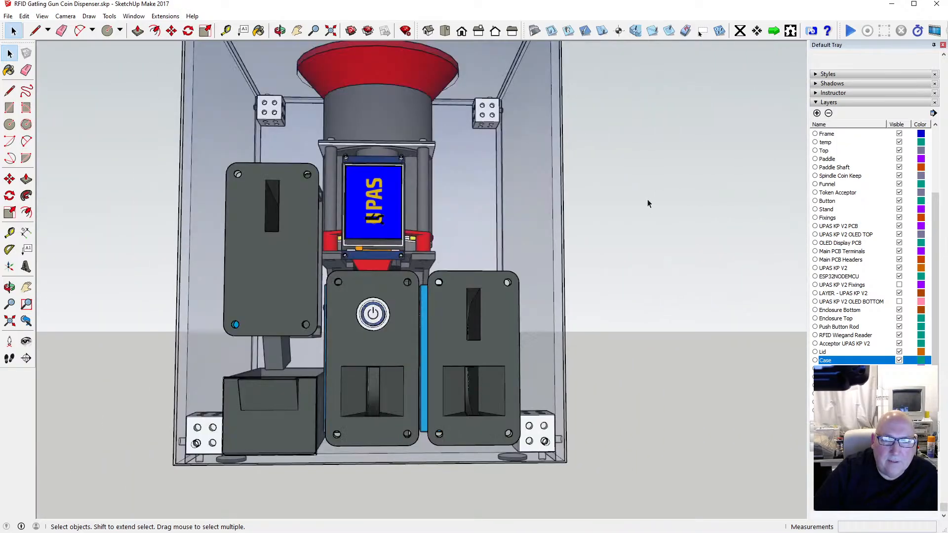
Step: Examine how the display sits between the faceplates and in front of the hopper from both sides
{"action": "left_click", "coordinate": [282, 33]}
{"action": "left_click_drag", "start_coordinate": [417, 194], "coordinate": [379, 377]}
{"action": "scroll", "coordinate": [273, 217], "scroll_direction": "up", "scroll_amount": 4}
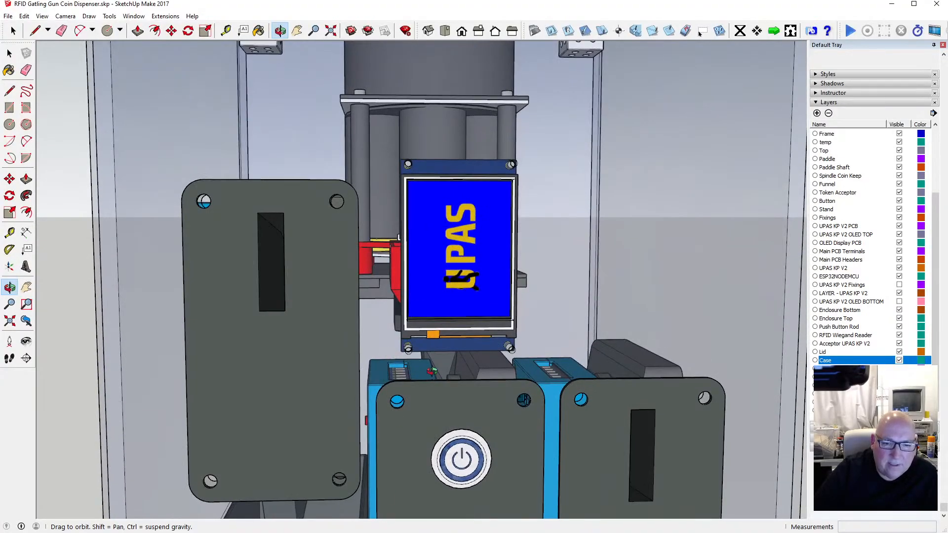
{"action": "left_click_drag", "start_coordinate": [462, 279], "coordinate": [398, 274]}
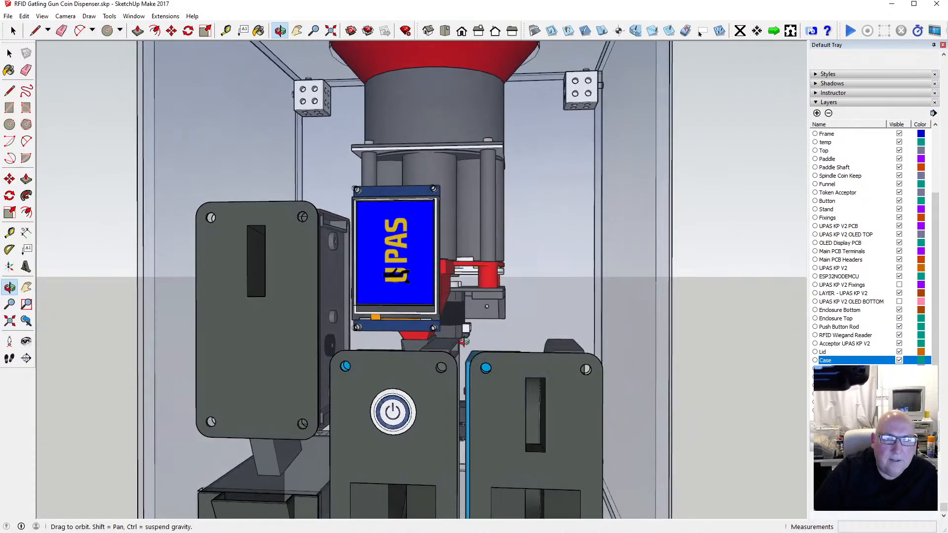
{"action": "left_click_drag", "start_coordinate": [464, 341], "coordinate": [490, 349]}
{"action": "scroll", "coordinate": [401, 298], "scroll_direction": "up", "scroll_amount": 5}
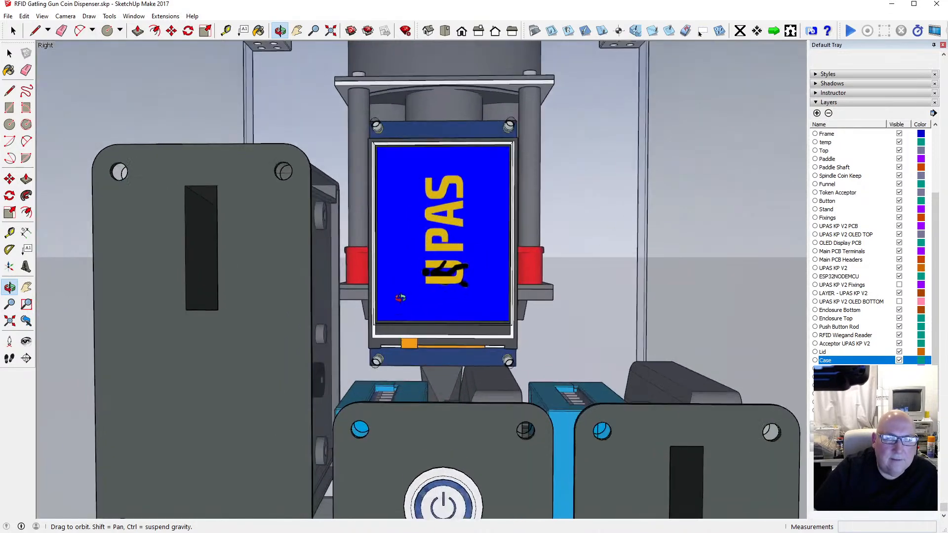
{"action": "left_click_drag", "start_coordinate": [401, 298], "coordinate": [423, 256]}
{"action": "scroll", "coordinate": [397, 274], "scroll_direction": "down", "scroll_amount": 6}
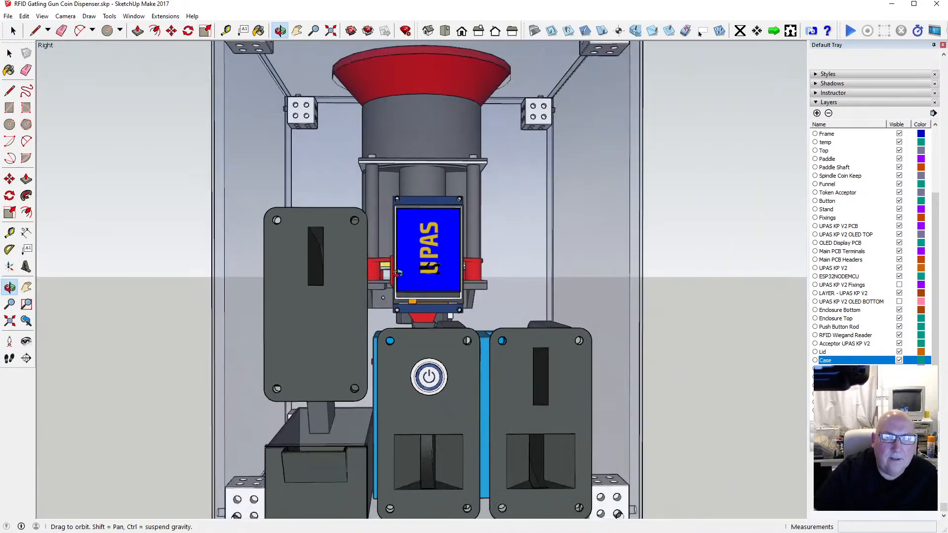
{"action": "left_click_drag", "start_coordinate": [391, 268], "coordinate": [465, 384]}
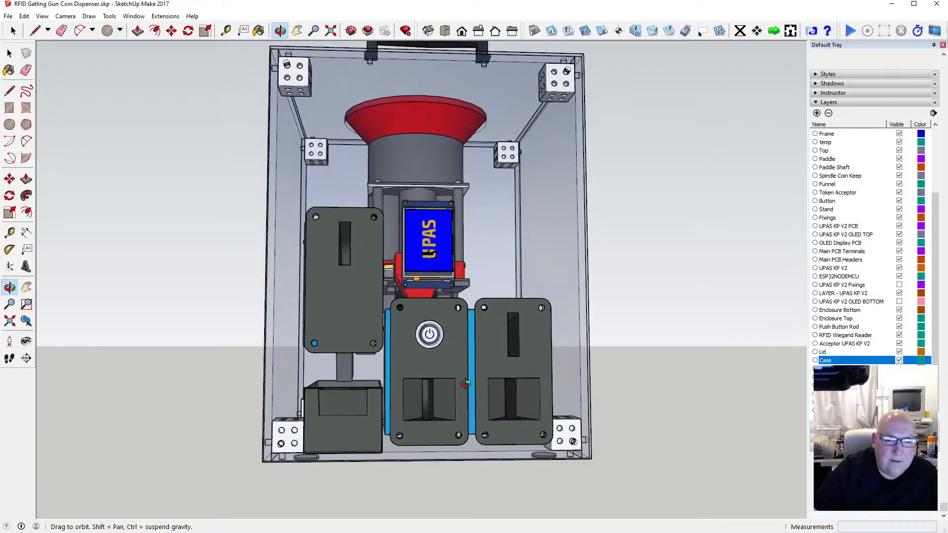
Step: Examine the coin tray below the upper acceptor's chute from the side, rear and front of the case
{"action": "scroll", "coordinate": [444, 395], "scroll_direction": "up", "scroll_amount": 5}
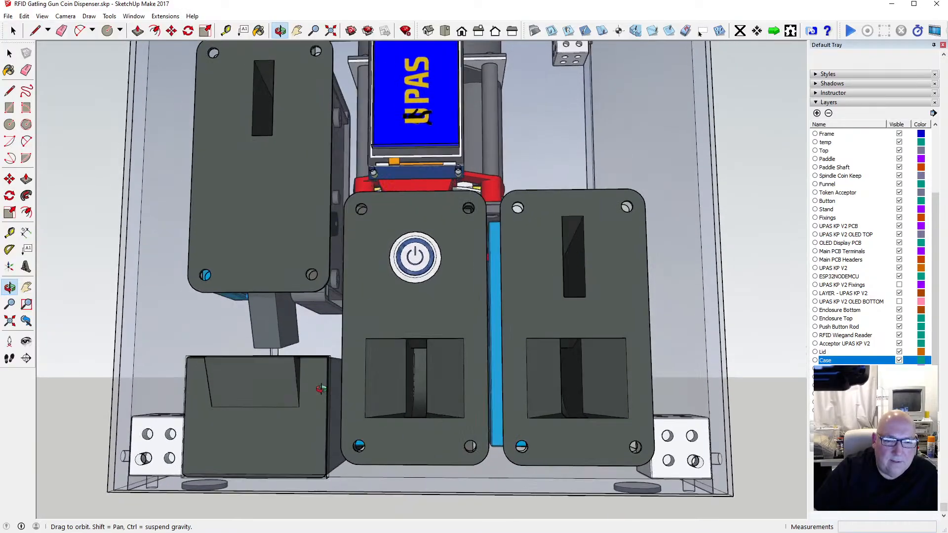
{"action": "left_click_drag", "start_coordinate": [322, 389], "coordinate": [517, 422]}
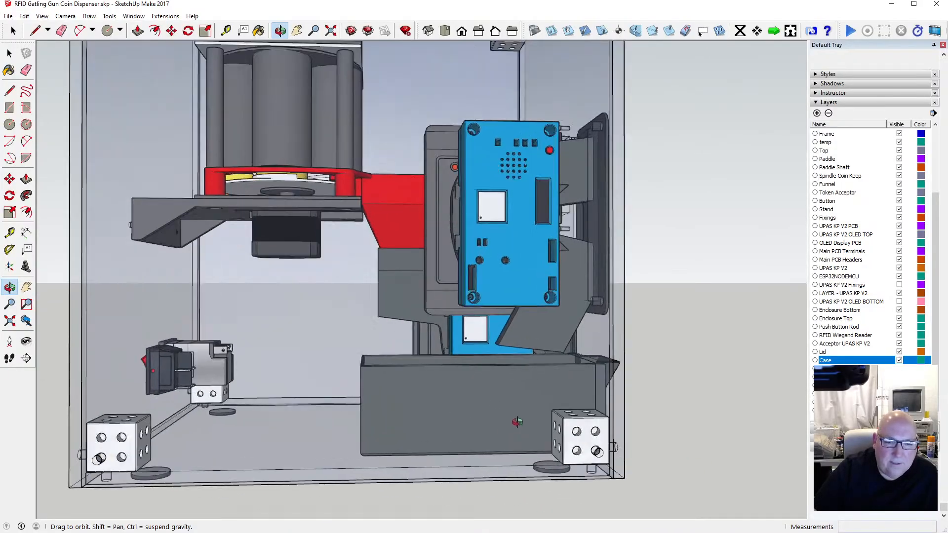
{"action": "scroll", "coordinate": [517, 422], "scroll_direction": "up", "scroll_amount": 2}
{"action": "scroll", "coordinate": [378, 396], "scroll_direction": "down", "scroll_amount": 3}
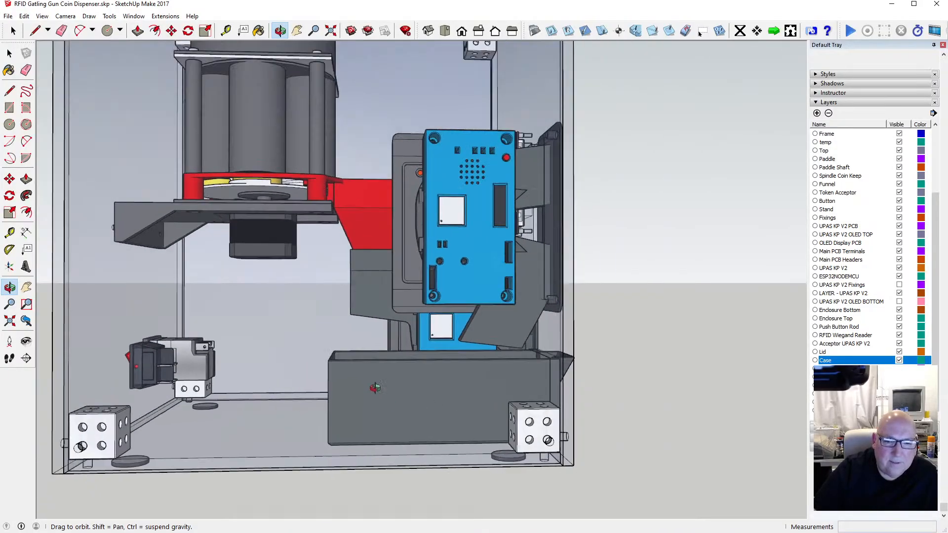
{"action": "left_click_drag", "start_coordinate": [378, 396], "coordinate": [540, 445]}
{"action": "scroll", "coordinate": [420, 420], "scroll_direction": "up", "scroll_amount": 4}
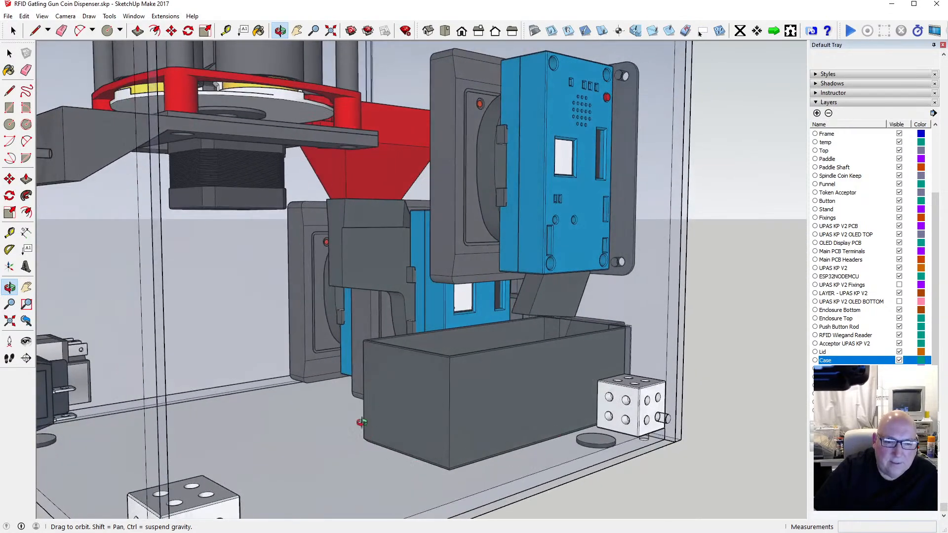
{"action": "left_click_drag", "start_coordinate": [361, 422], "coordinate": [518, 435]}
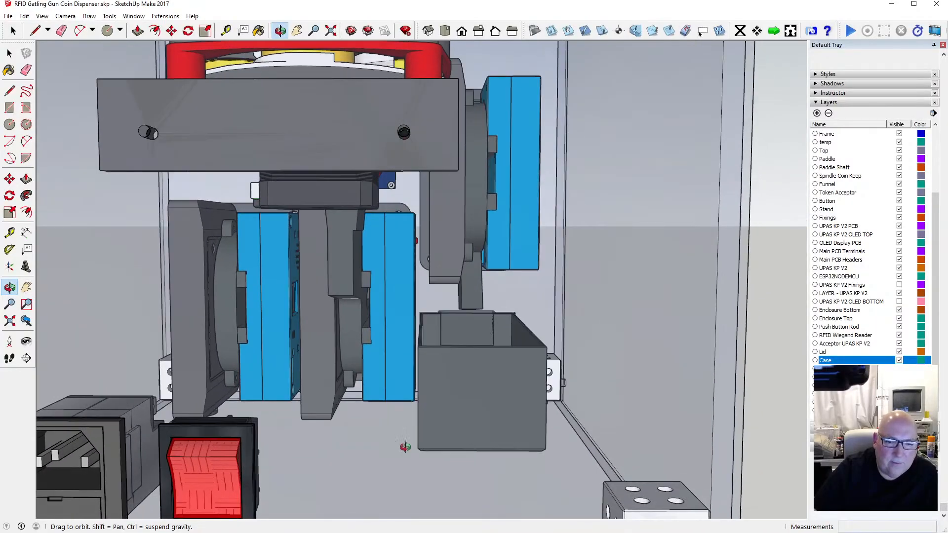
{"action": "left_click_drag", "start_coordinate": [404, 447], "coordinate": [575, 407]}
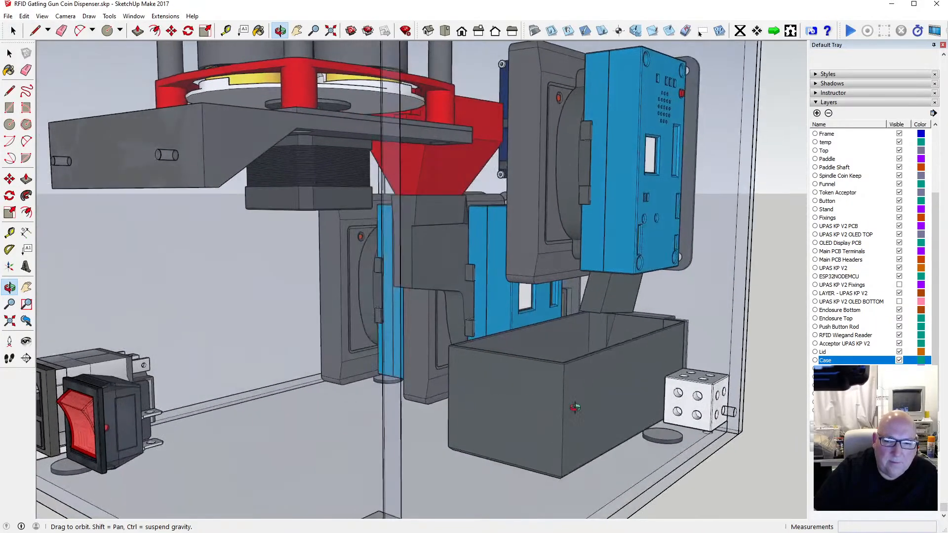
{"action": "scroll", "coordinate": [575, 407], "scroll_direction": "down", "scroll_amount": 10}
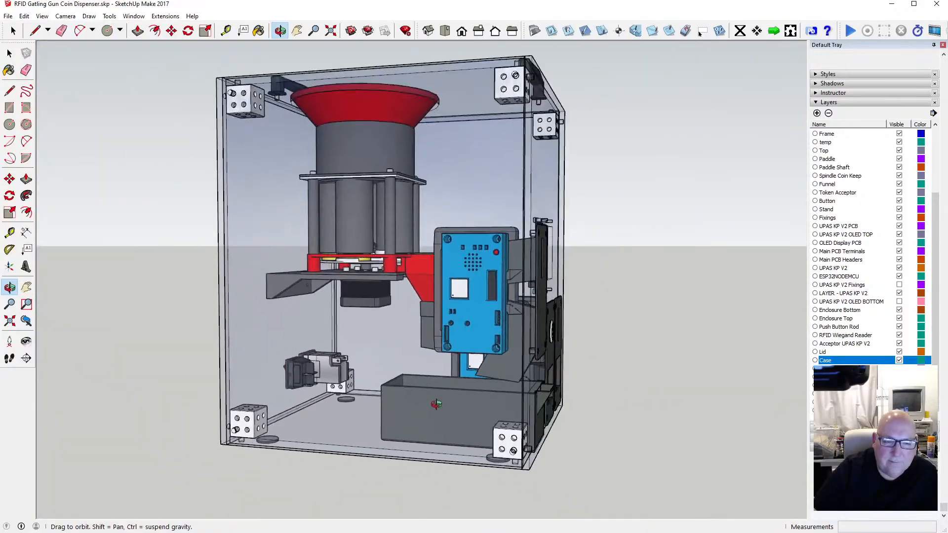
{"action": "left_click_drag", "start_coordinate": [436, 403], "coordinate": [244, 409]}
{"action": "scroll", "coordinate": [417, 419], "scroll_direction": "up", "scroll_amount": 6}
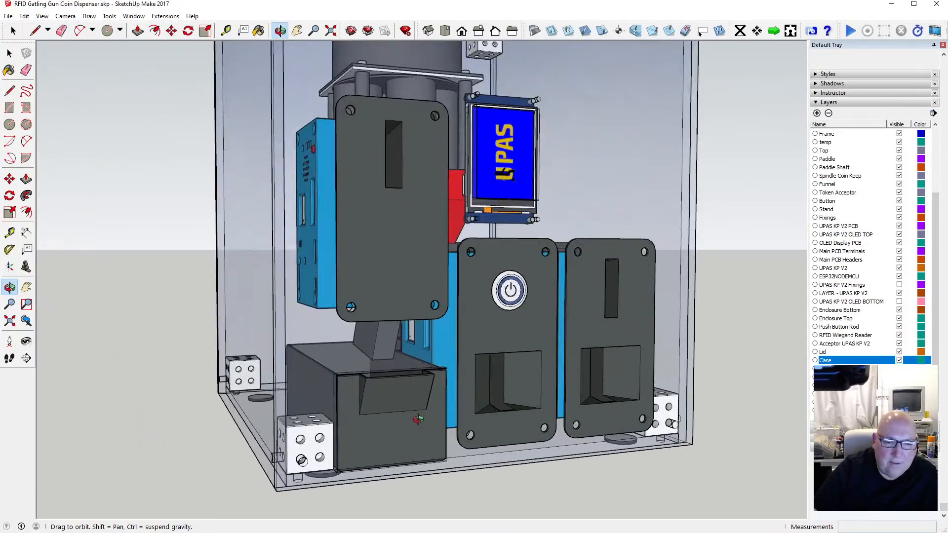
{"action": "left_click_drag", "start_coordinate": [417, 419], "coordinate": [556, 428]}
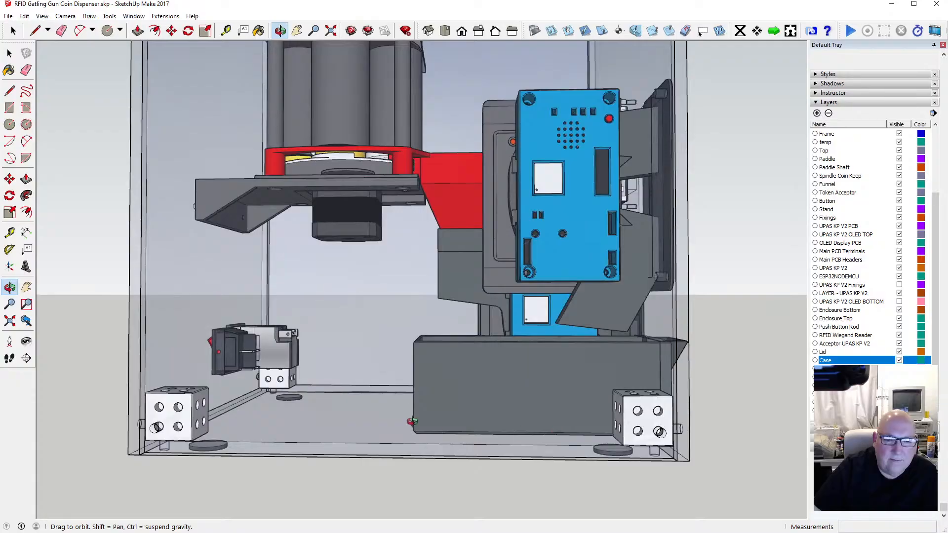
{"action": "left_click_drag", "start_coordinate": [412, 421], "coordinate": [285, 378]}
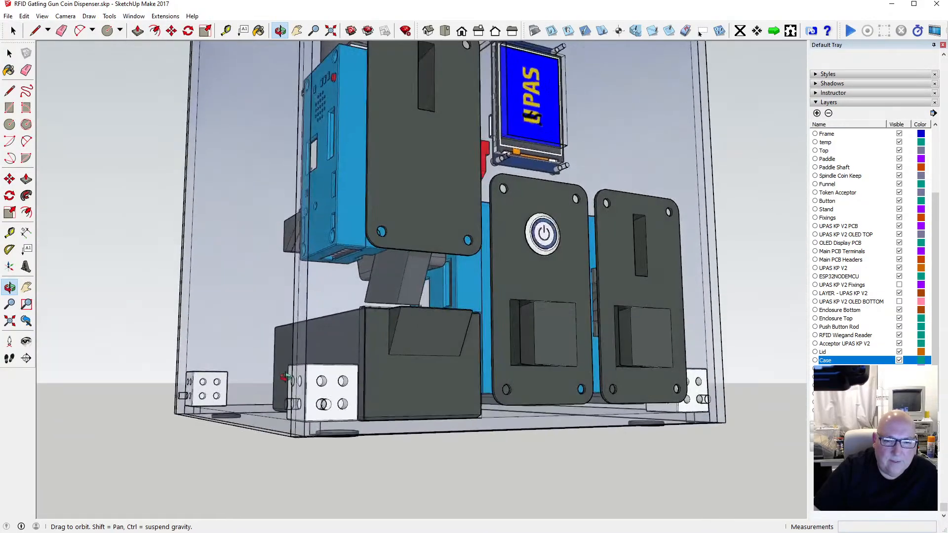
{"action": "scroll", "coordinate": [376, 390], "scroll_direction": "down", "scroll_amount": 5}
{"action": "left_click_drag", "start_coordinate": [376, 390], "coordinate": [380, 410]}
{"action": "scroll", "coordinate": [420, 391], "scroll_direction": "up", "scroll_amount": 5}
{"action": "scroll", "coordinate": [383, 404], "scroll_direction": "down", "scroll_amount": 3}
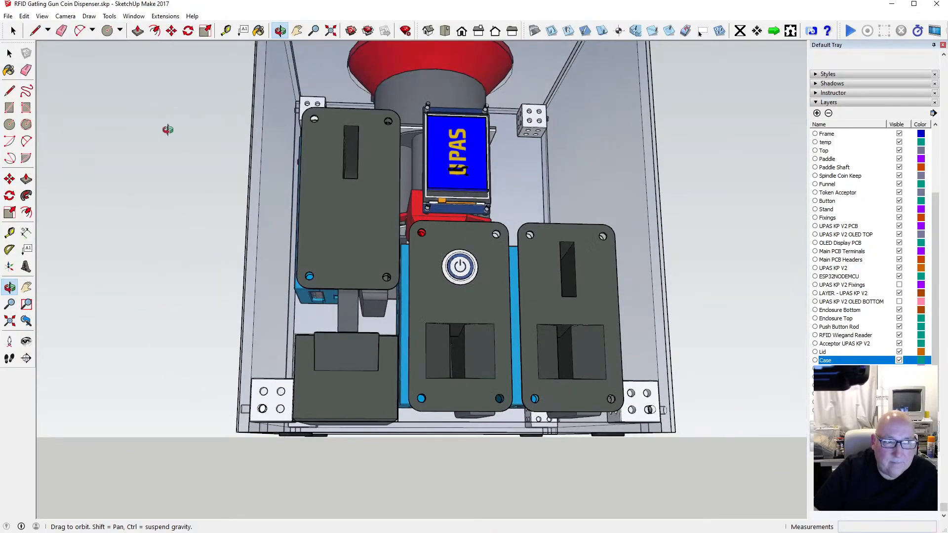
Step: Open the coin tray for editing and hide the rest of the model
{"action": "key", "text": "space"}
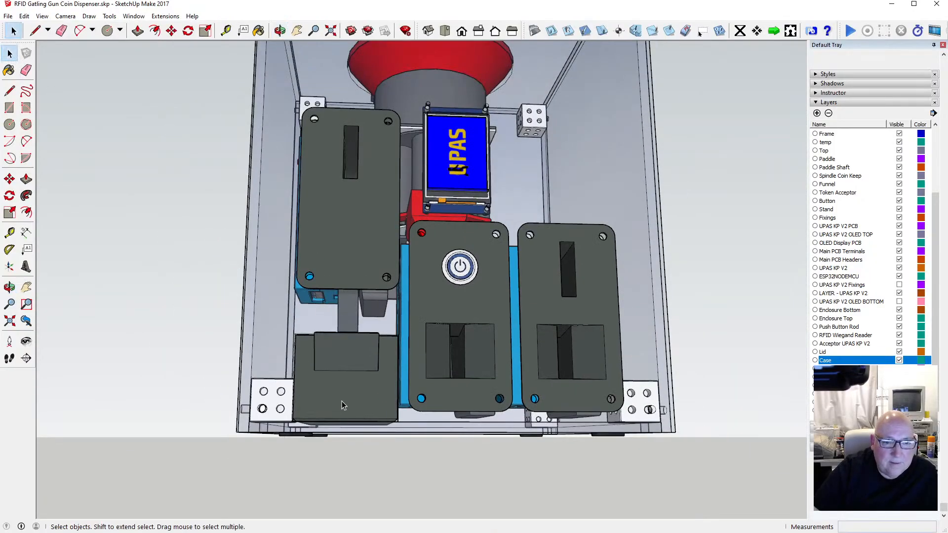
{"action": "double_click", "coordinate": [342, 404]}
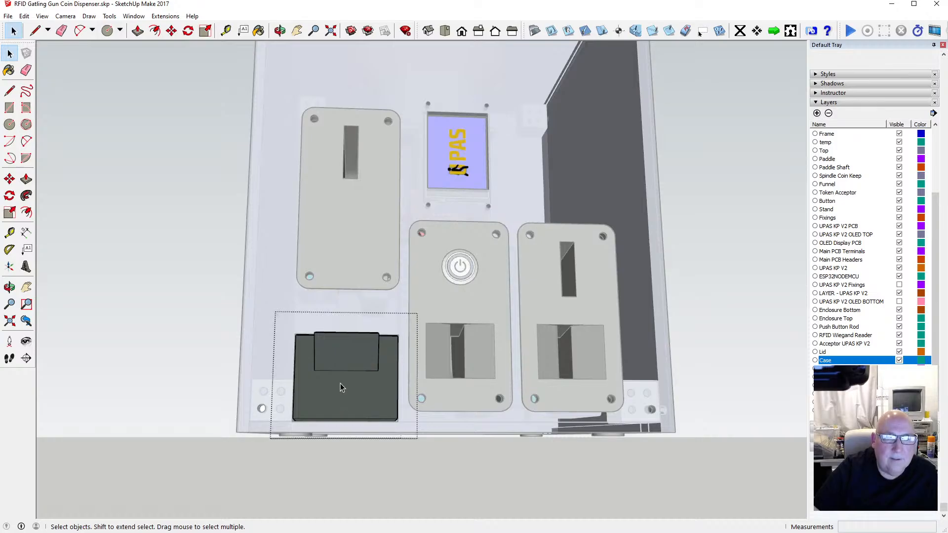
{"action": "left_click", "coordinate": [42, 16]}
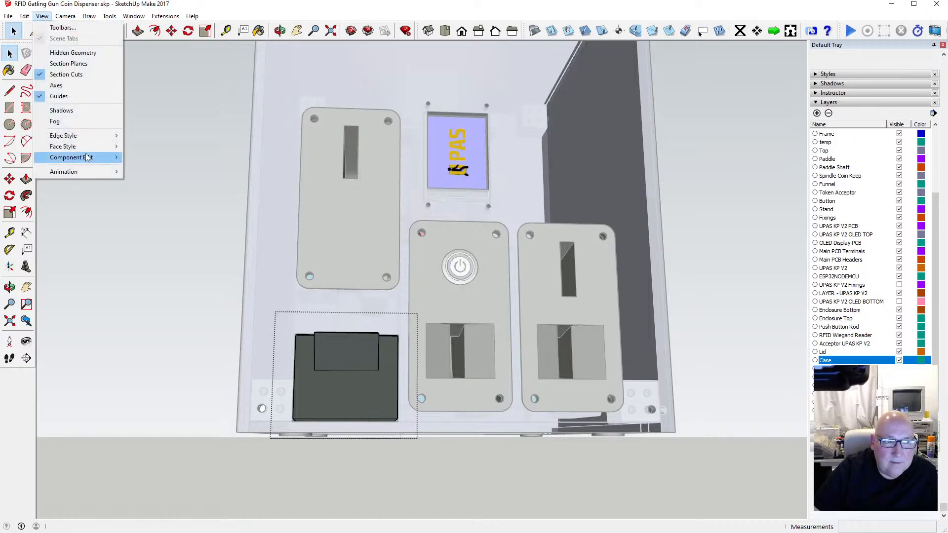
{"action": "mouse_move", "coordinate": [108, 155]}
{"action": "left_click", "coordinate": [162, 157]}
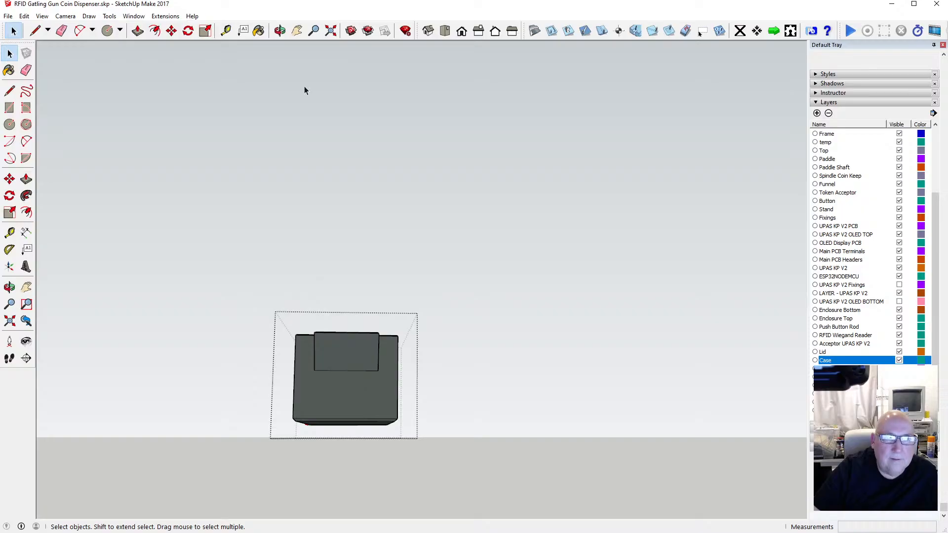
Step: Select the four outer edges of the coin tray's bottom face and copy them
{"action": "key", "text": "o"}
{"action": "left_click_drag", "start_coordinate": [363, 273], "coordinate": [361, 189]}
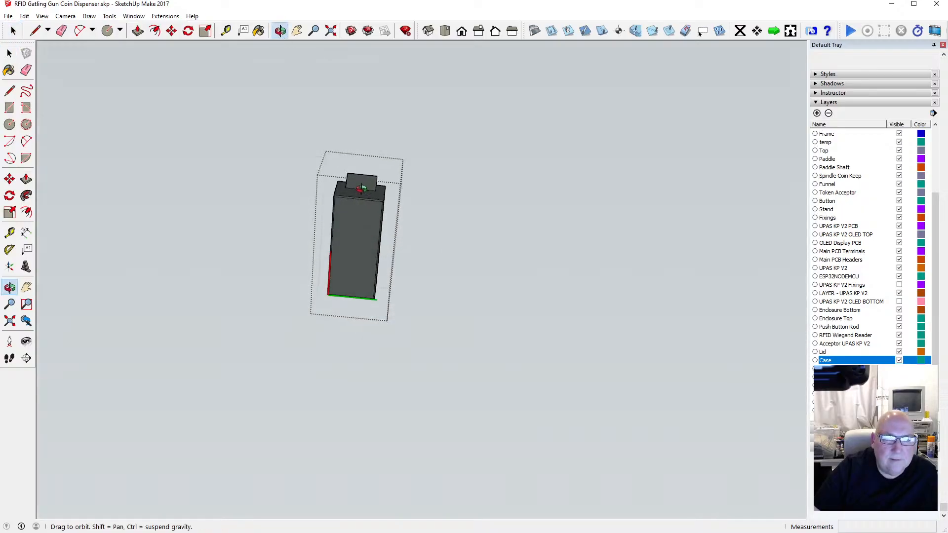
{"action": "scroll", "coordinate": [362, 198], "scroll_direction": "up", "scroll_amount": 5}
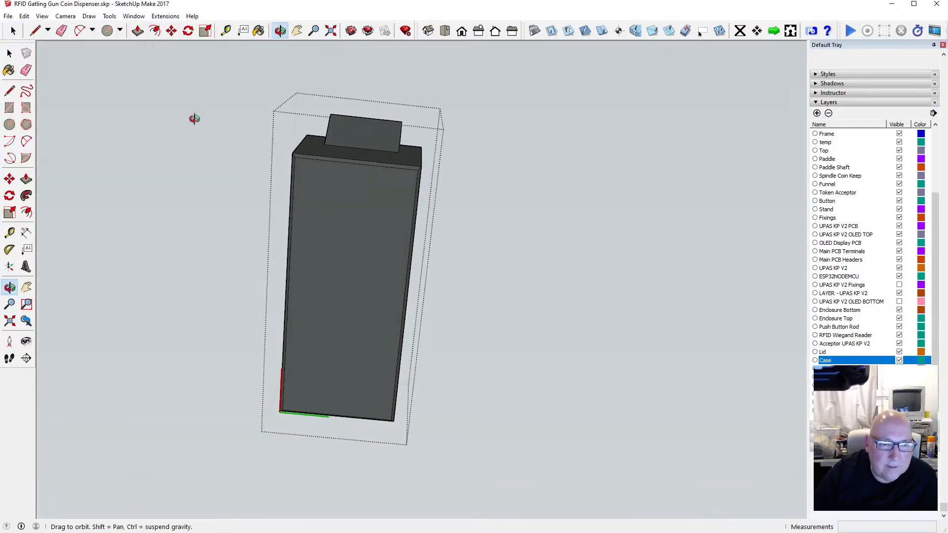
{"action": "key", "text": "space"}
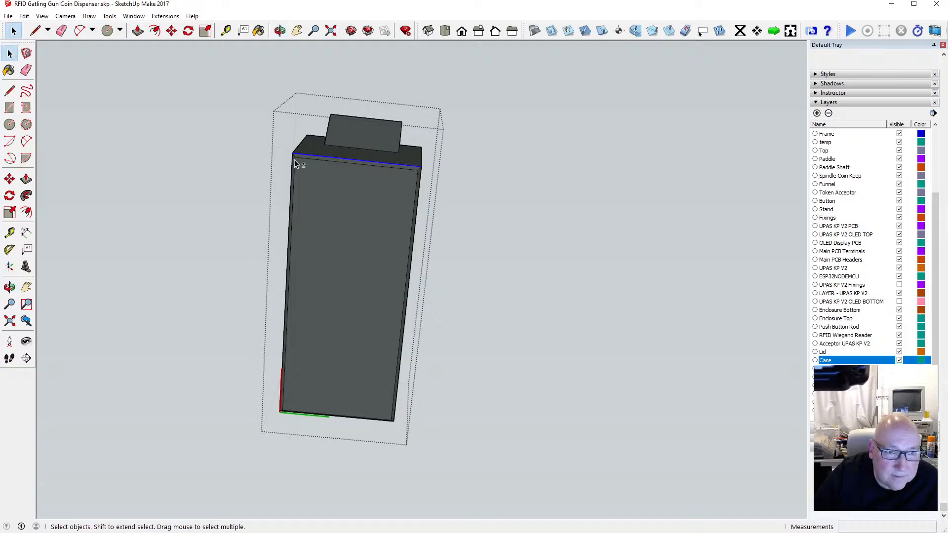
{"action": "left_click", "coordinate": [419, 191], "text": "shift"}
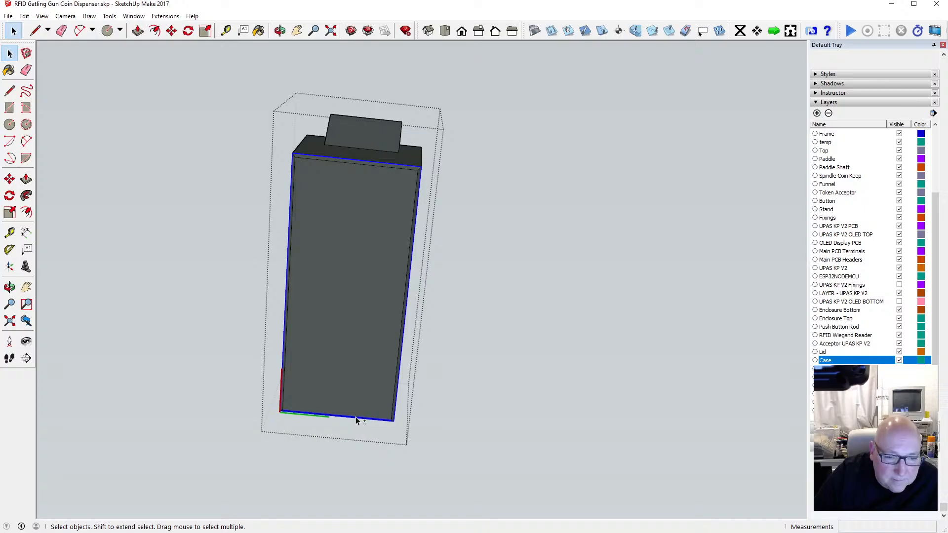
{"action": "left_click", "coordinate": [24, 16]}
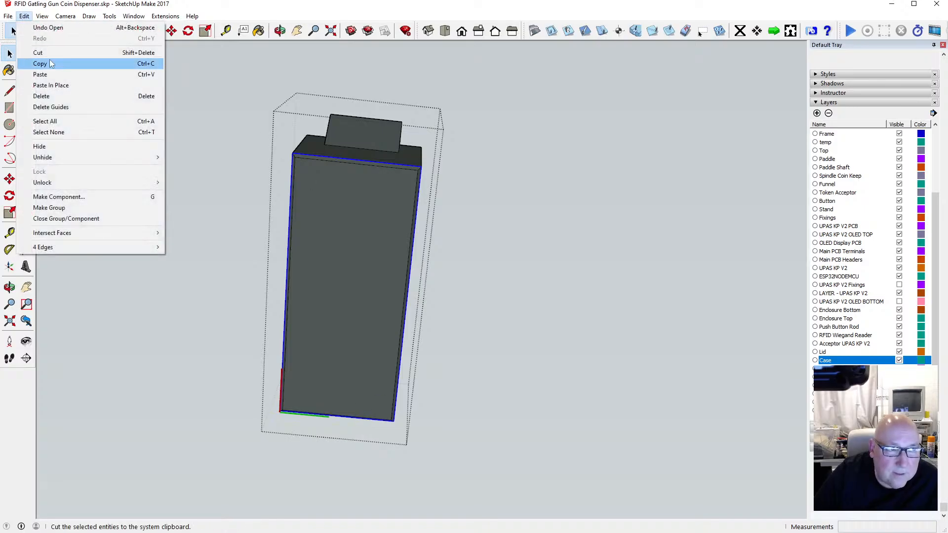
{"action": "left_click", "coordinate": [35, 61]}
Step: Close the coin tray component and paste the copied bottom outline in place outside it
{"action": "left_click", "coordinate": [196, 163]}
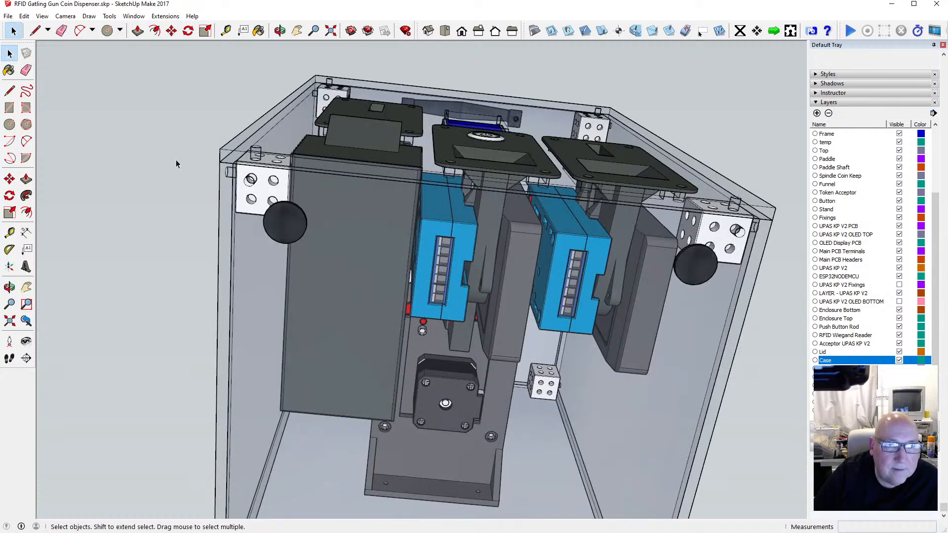
{"action": "left_click", "coordinate": [23, 16]}
{"action": "left_click", "coordinate": [55, 85]}
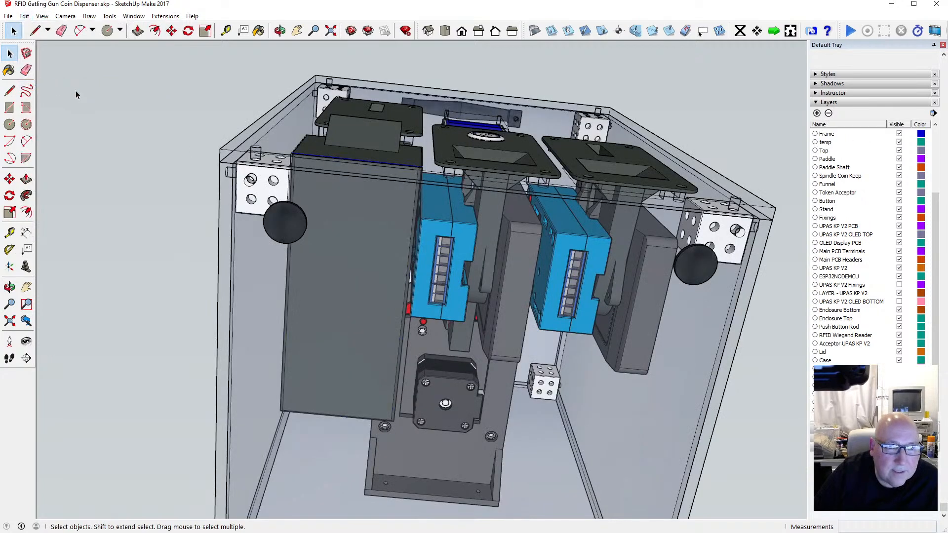
Step: Move the pasted outline straight down by 1.75 mm from the coin tray's bottom edge
{"action": "left_click", "coordinate": [280, 30]}
{"action": "scroll", "coordinate": [326, 110], "scroll_direction": "down", "scroll_amount": 5}
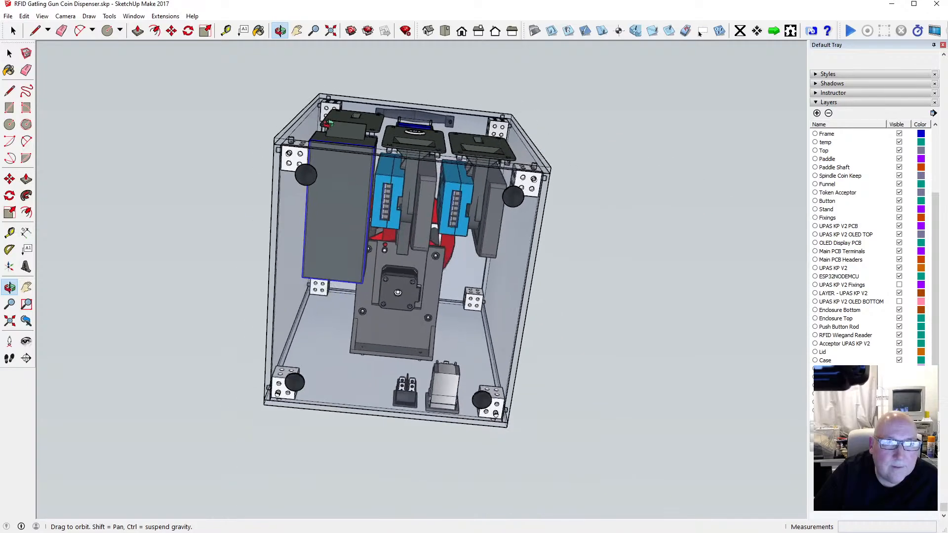
{"action": "left_click_drag", "start_coordinate": [325, 110], "coordinate": [324, 347]}
{"action": "scroll", "coordinate": [324, 346], "scroll_direction": "up", "scroll_amount": 6}
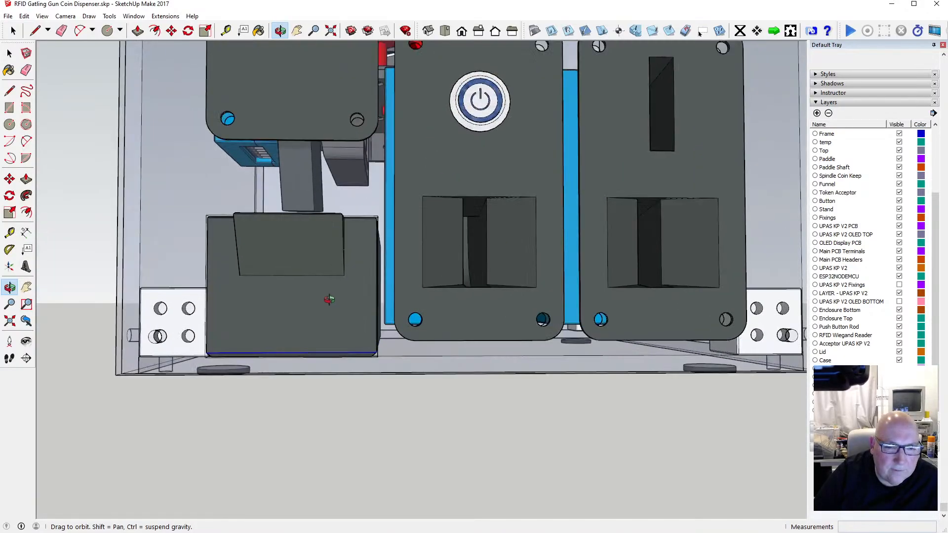
{"action": "left_click_drag", "start_coordinate": [307, 298], "coordinate": [307, 295]}
{"action": "scroll", "coordinate": [331, 349], "scroll_direction": "up", "scroll_amount": 3}
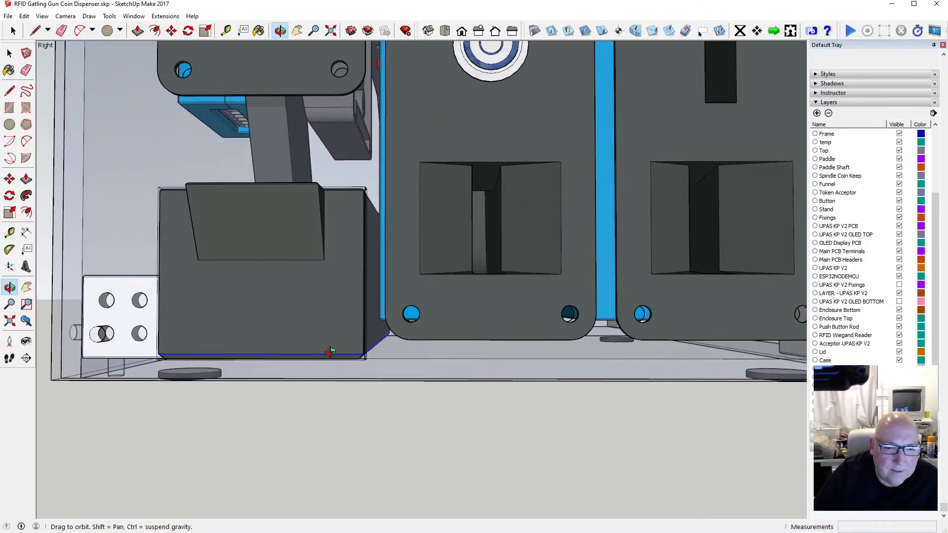
{"action": "key", "text": "m"}
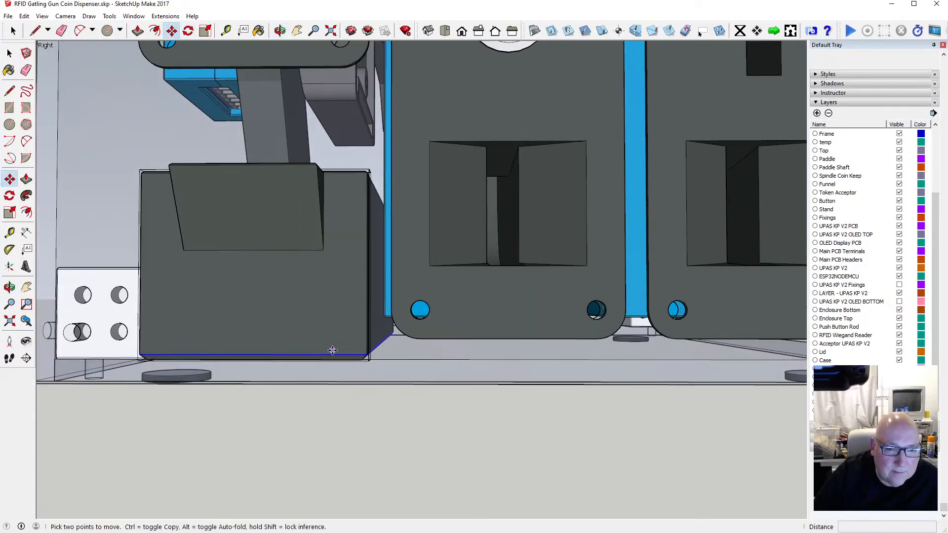
{"action": "left_click", "coordinate": [330, 355]}
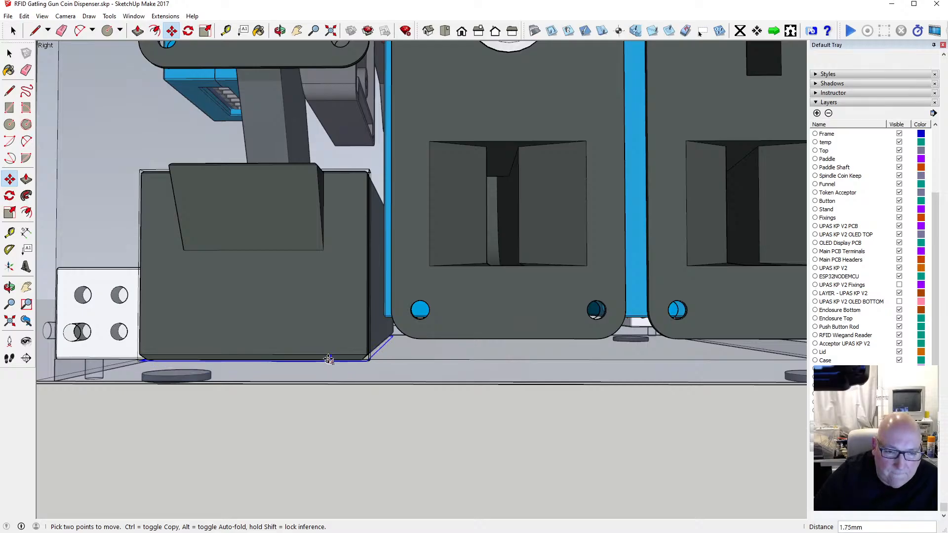
{"action": "left_click", "coordinate": [329, 361]}
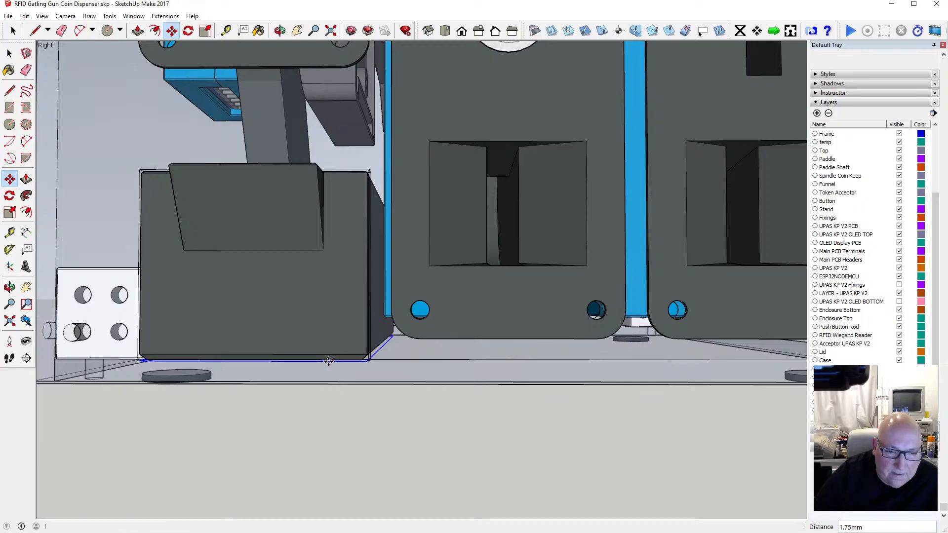
{"action": "left_click", "coordinate": [280, 31]}
{"action": "left_click_drag", "start_coordinate": [345, 281], "coordinate": [434, 341]}
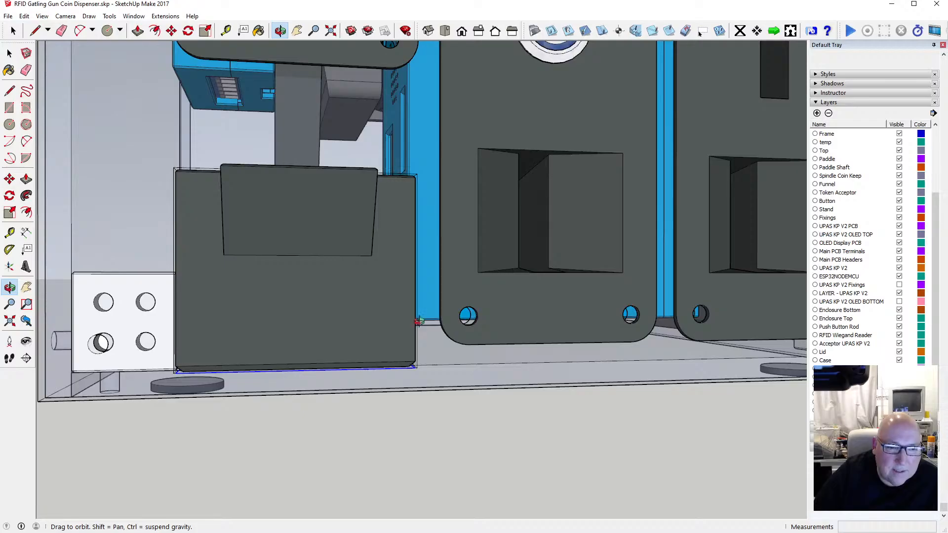
{"action": "left_click", "coordinate": [25, 16]}
{"action": "left_click", "coordinate": [19, 53]}
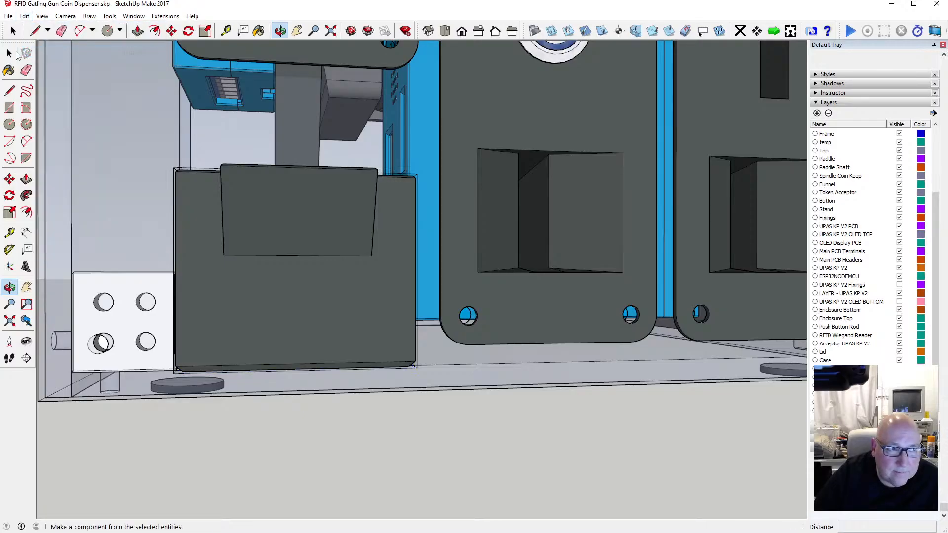
{"action": "left_click", "coordinate": [15, 54]}
{"action": "scroll", "coordinate": [311, 284], "scroll_direction": "down", "scroll_amount": 5}
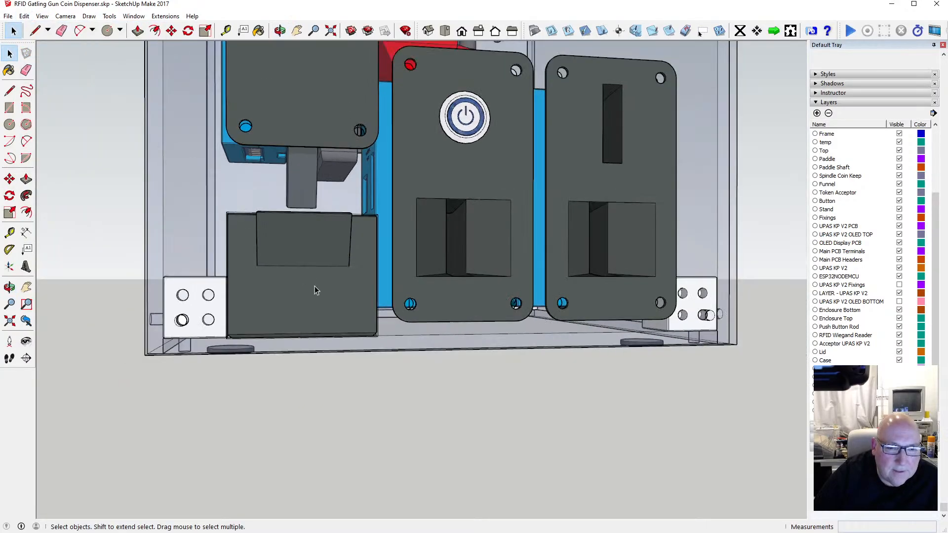
{"action": "left_click", "coordinate": [24, 16]}
{"action": "left_click", "coordinate": [34, 28]}
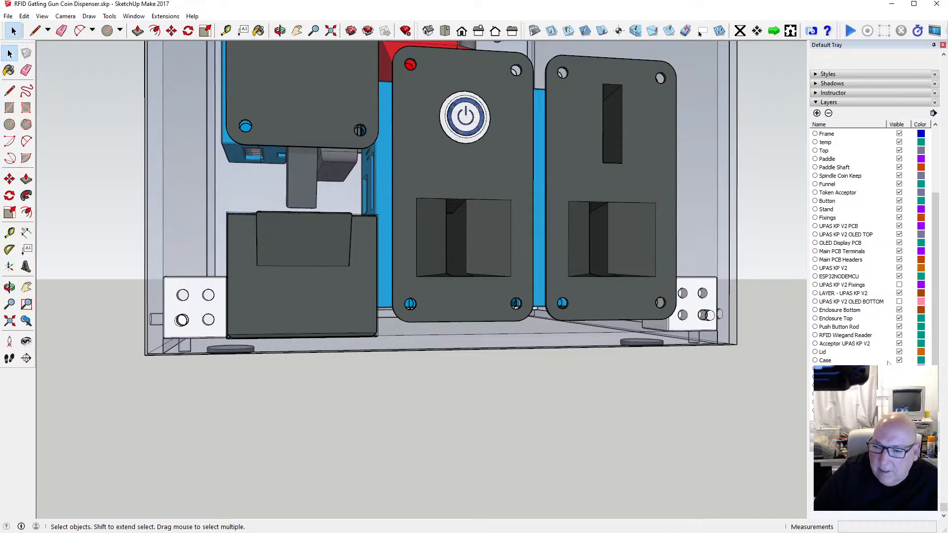
Step: Hide the Case layer to expose the outline beneath the coin tray
{"action": "scroll", "coordinate": [869, 246], "scroll_direction": "up", "scroll_amount": 4}
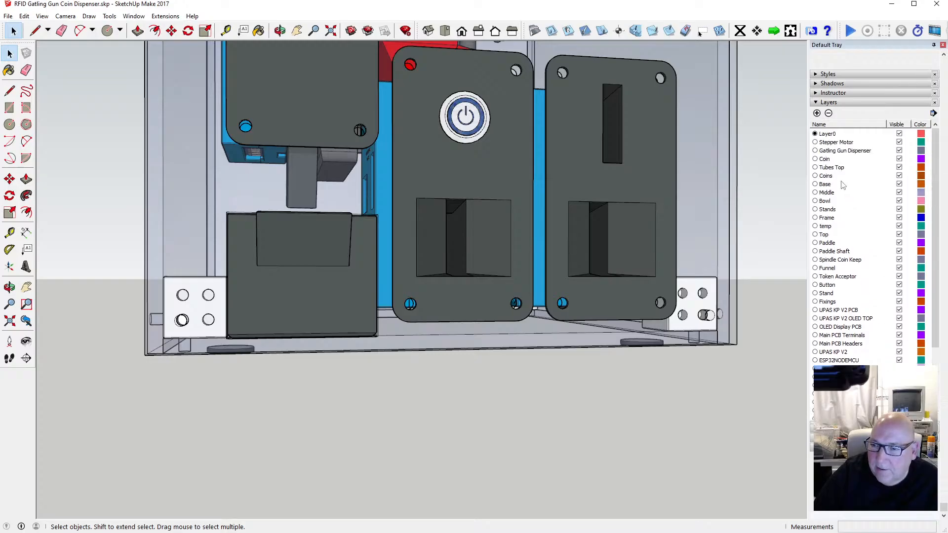
{"action": "scroll", "coordinate": [872, 337], "scroll_direction": "down", "scroll_amount": 3}
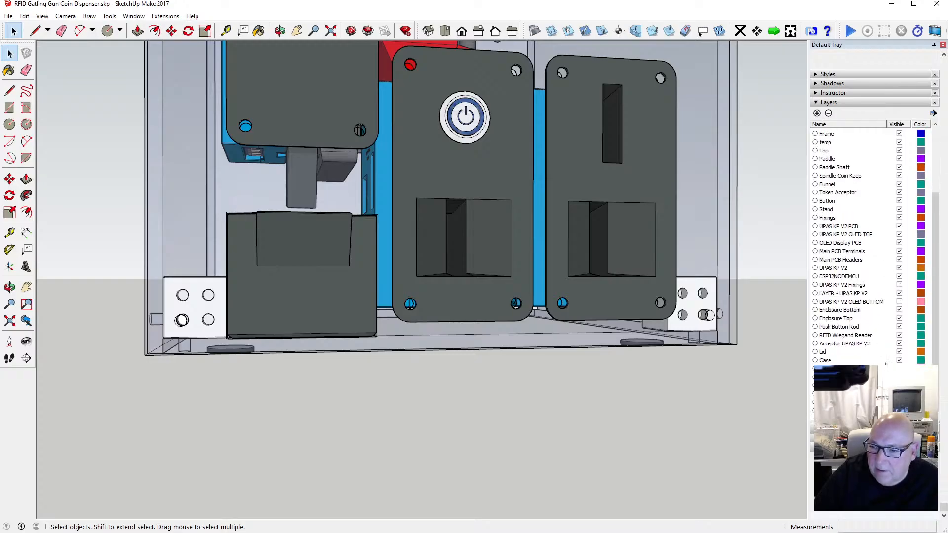
{"action": "left_click", "coordinate": [899, 361]}
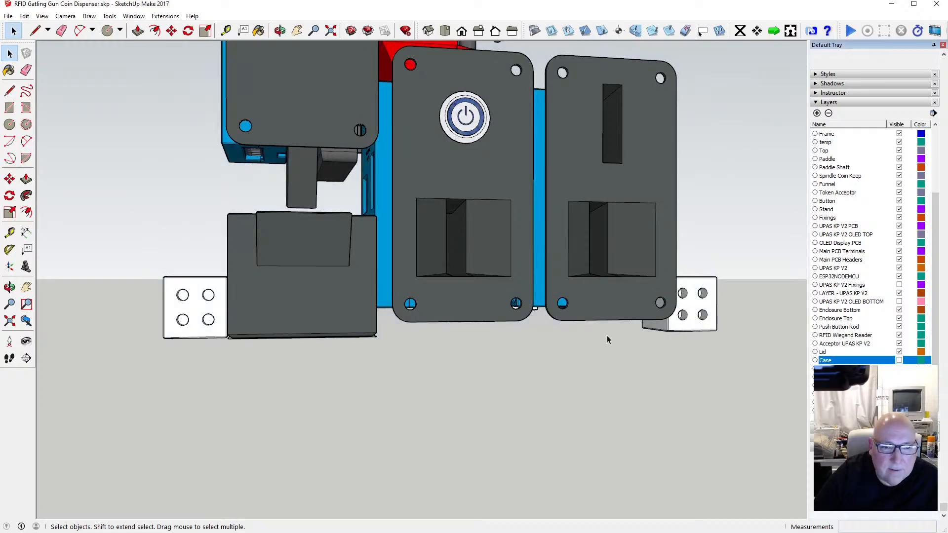
Step: Select the edges of the outline beneath the coin tray and start offsetting them outward
{"action": "left_click", "coordinate": [279, 31]}
{"action": "left_click_drag", "start_coordinate": [213, 70], "coordinate": [515, 196]}
{"action": "left_click_drag", "start_coordinate": [416, 288], "coordinate": [425, 365]}
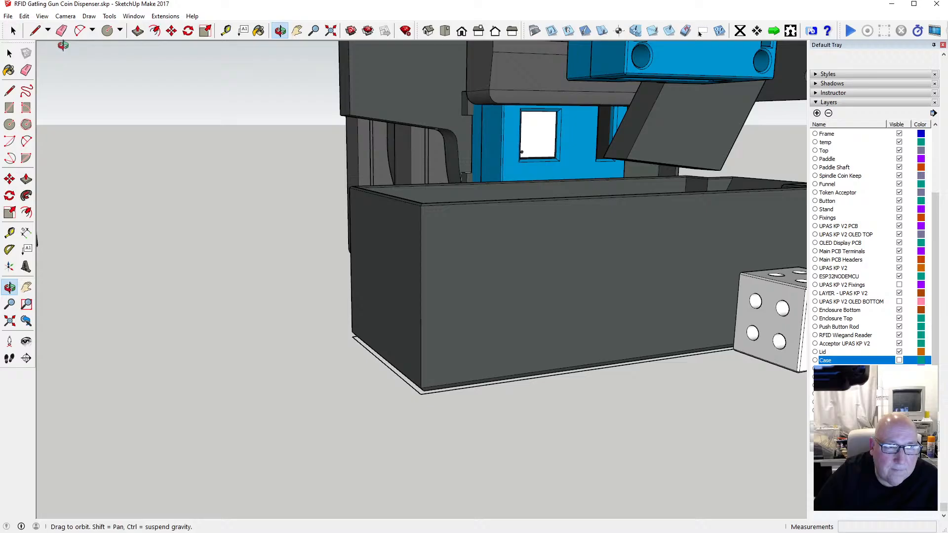
{"action": "left_click", "coordinate": [10, 52]}
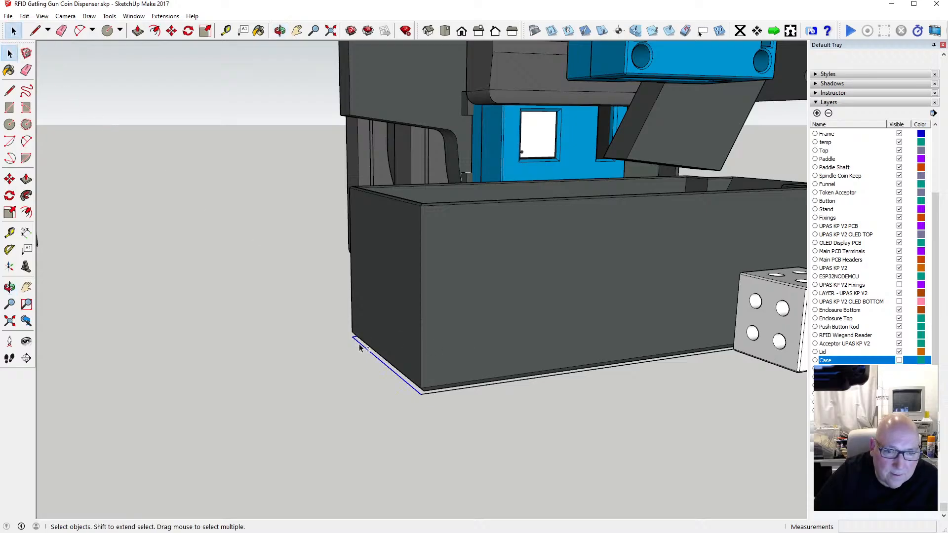
{"action": "left_click", "coordinate": [280, 32]}
{"action": "left_click_drag", "start_coordinate": [715, 328], "coordinate": [436, 320]}
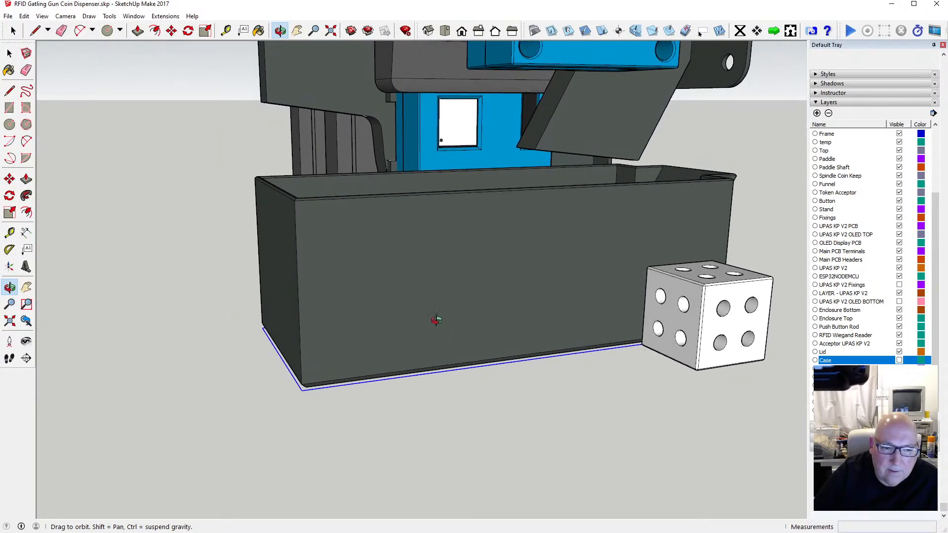
{"action": "left_click", "coordinate": [154, 31]}
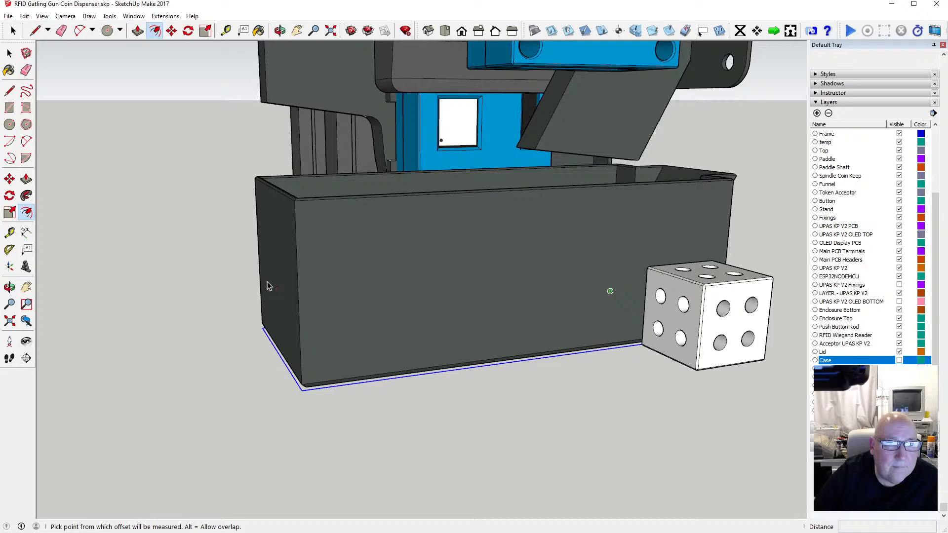
{"action": "left_click", "coordinate": [319, 390]}
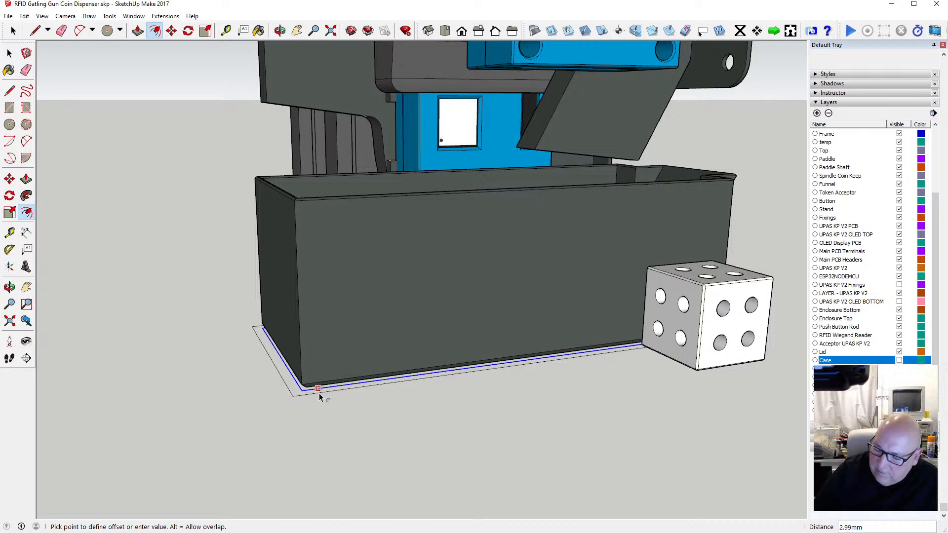
Step: Offset the outline around the bin's base outward by 0.5 mm and delete the original outline
{"action": "type", "text": ".5"}
{"action": "key", "text": "Return"}
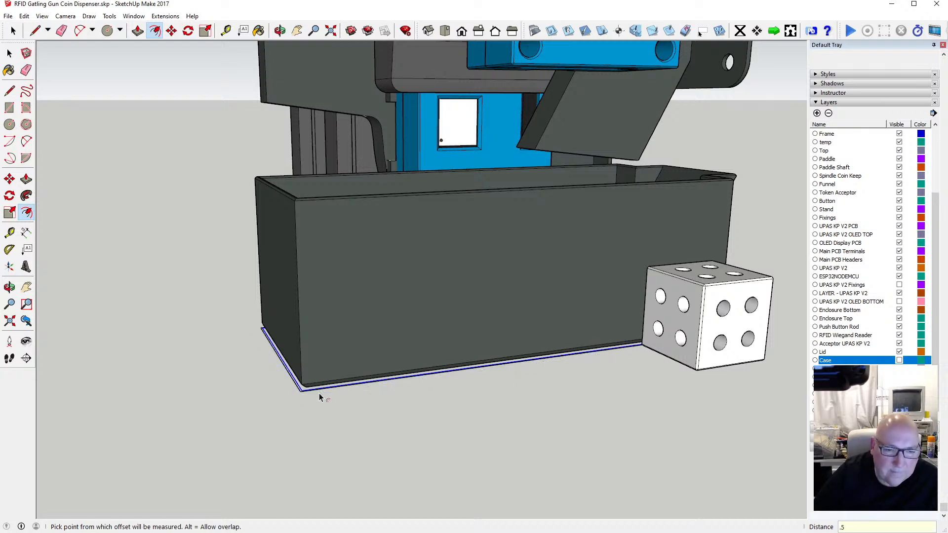
{"action": "key", "text": "Delete"}
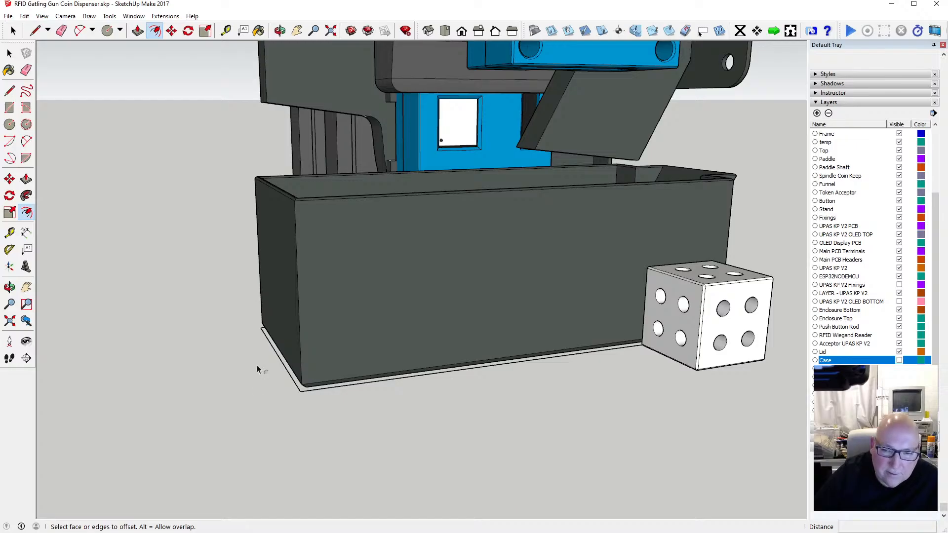
Step: Offset the remaining outline around the bin's base outward by 10 mm
{"action": "scroll", "coordinate": [316, 397], "scroll_direction": "up", "scroll_amount": 3}
{"action": "scroll", "coordinate": [313, 396], "scroll_direction": "down", "scroll_amount": 2}
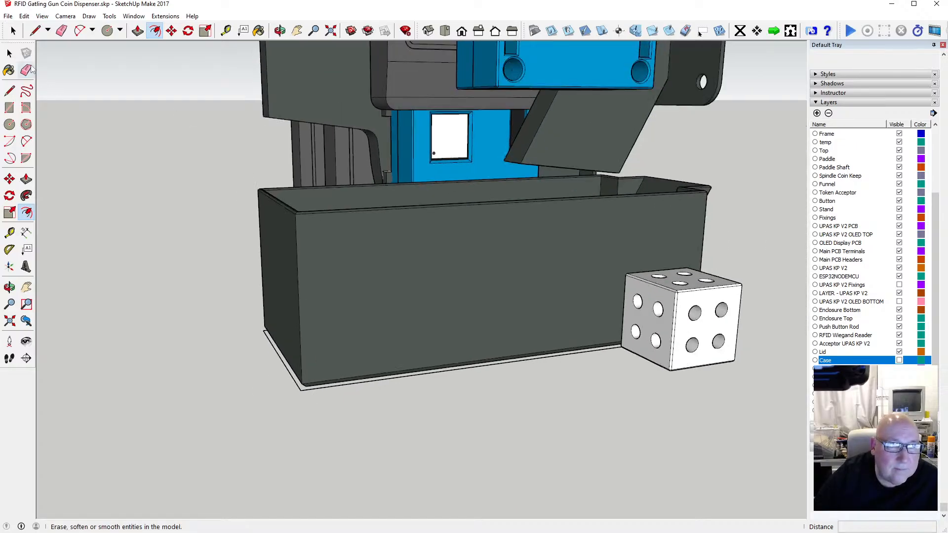
{"action": "left_click", "coordinate": [10, 54]}
{"action": "left_click", "coordinate": [267, 332]}
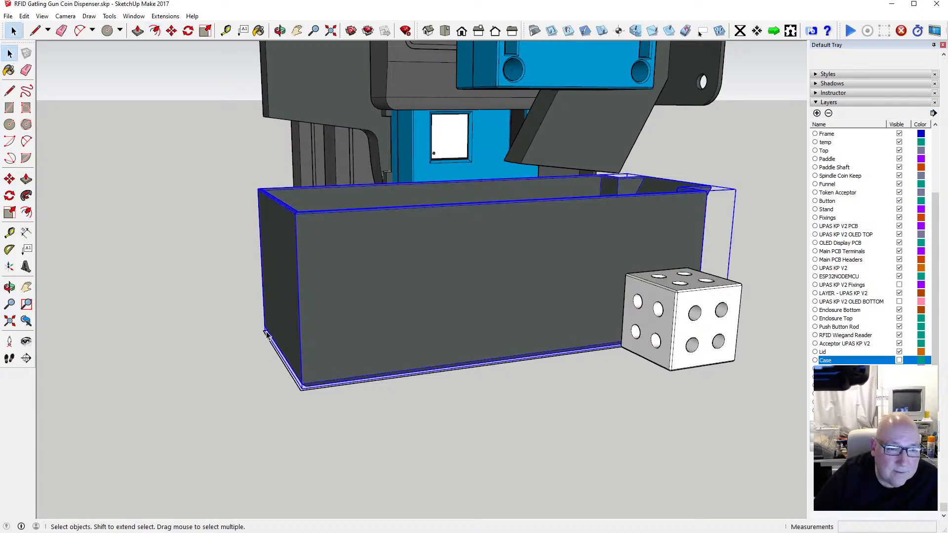
{"action": "double_click", "coordinate": [265, 333]}
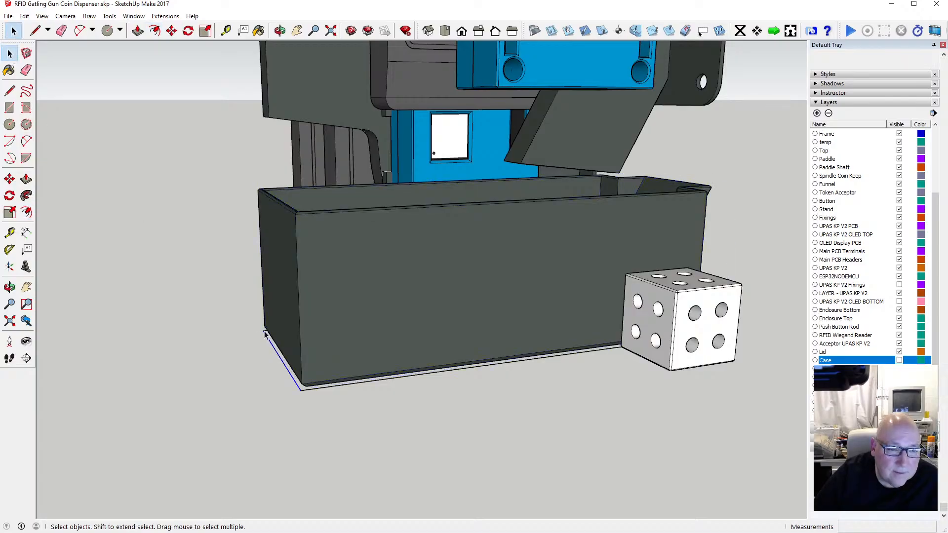
{"action": "left_click", "coordinate": [265, 334]}
{"action": "scroll", "coordinate": [266, 329], "scroll_direction": "up", "scroll_amount": 3}
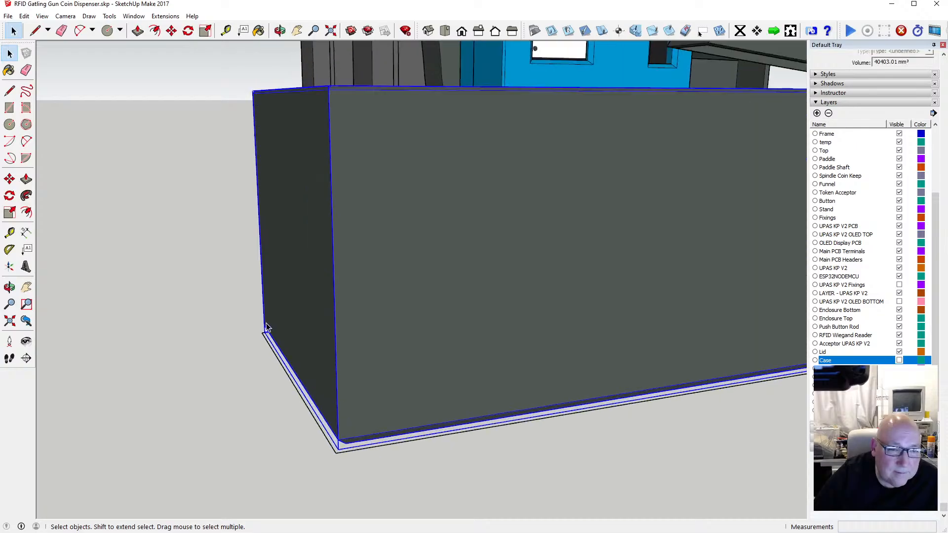
{"action": "left_click", "coordinate": [262, 335]}
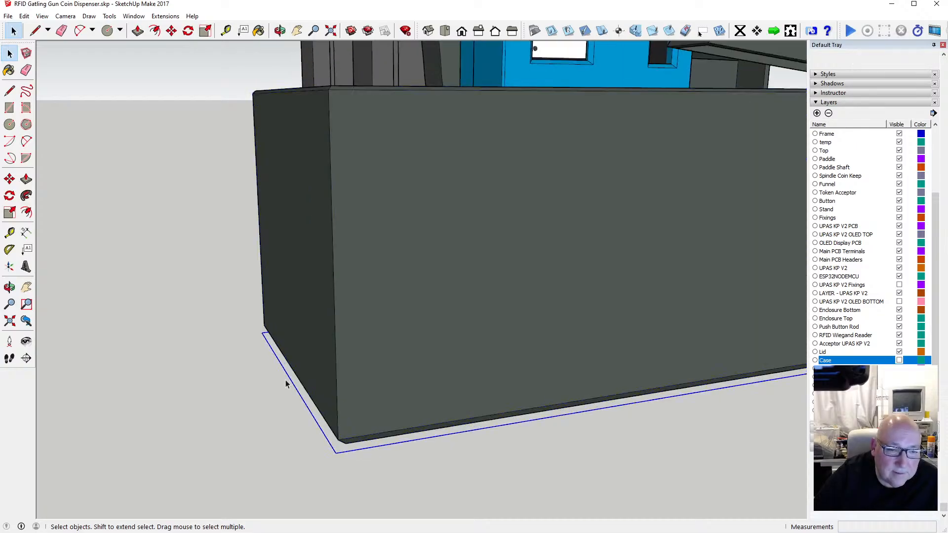
{"action": "scroll", "coordinate": [297, 381], "scroll_direction": "down", "scroll_amount": 2}
{"action": "left_click", "coordinate": [155, 31]}
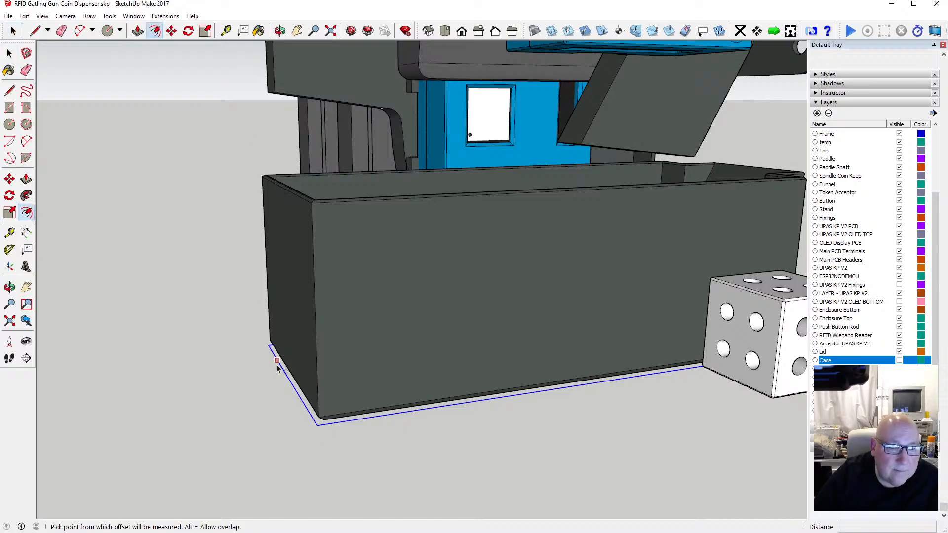
{"action": "left_click", "coordinate": [280, 377]}
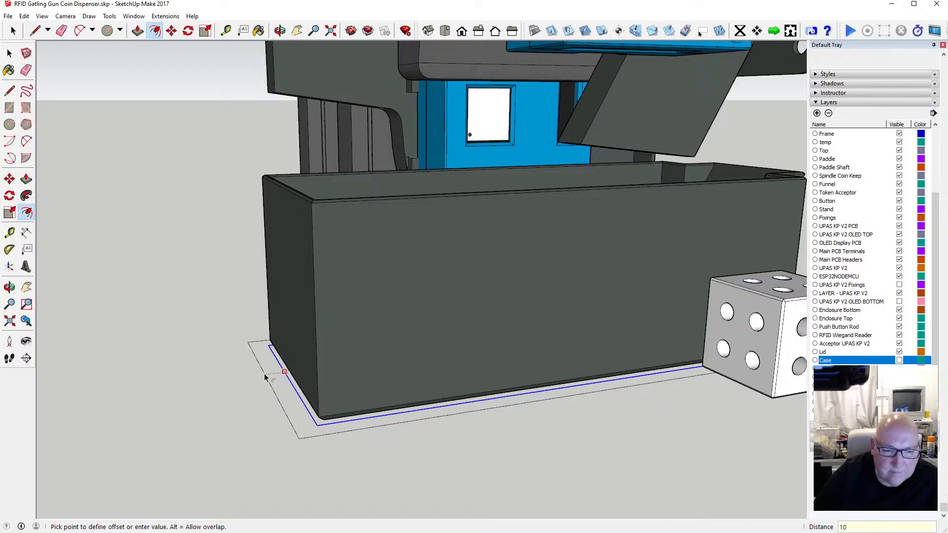
{"action": "key", "text": "Return"}
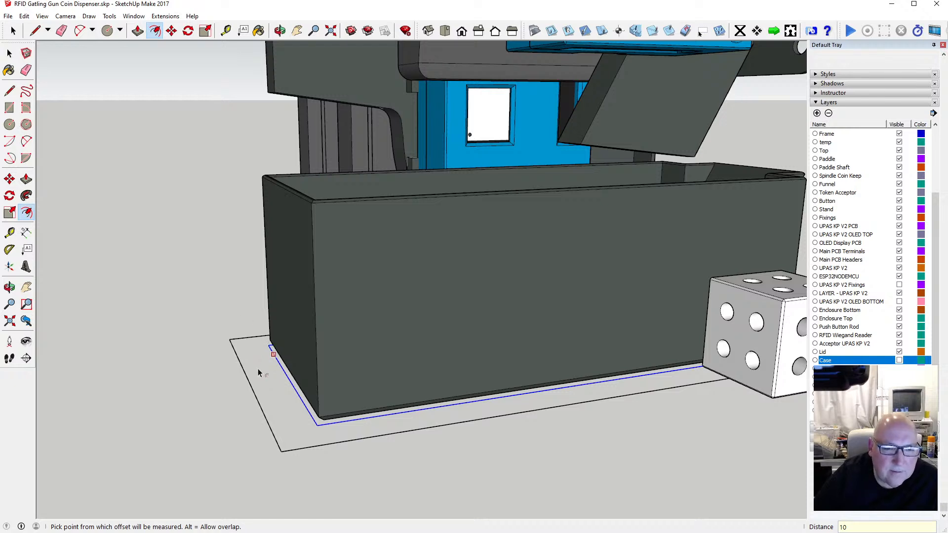
{"action": "left_click", "coordinate": [8, 70]}
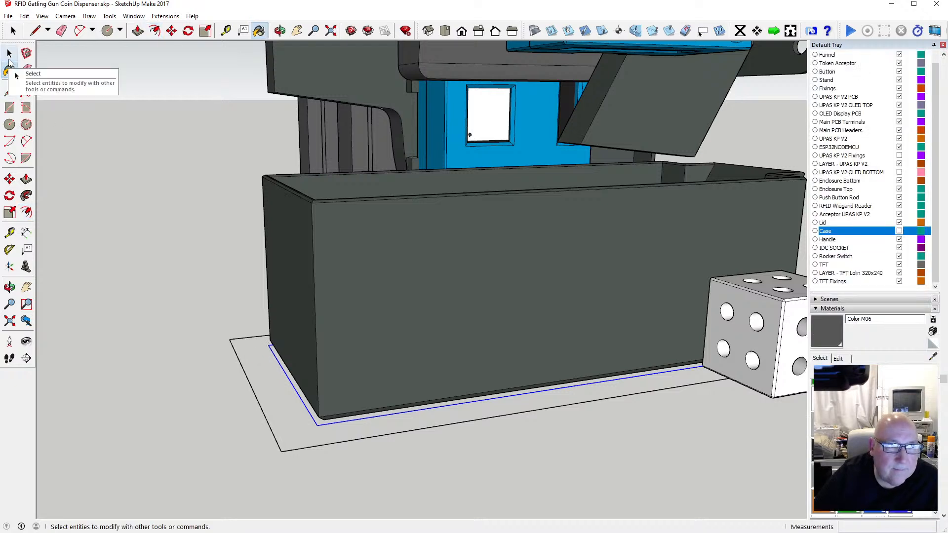
{"action": "left_click", "coordinate": [819, 309]}
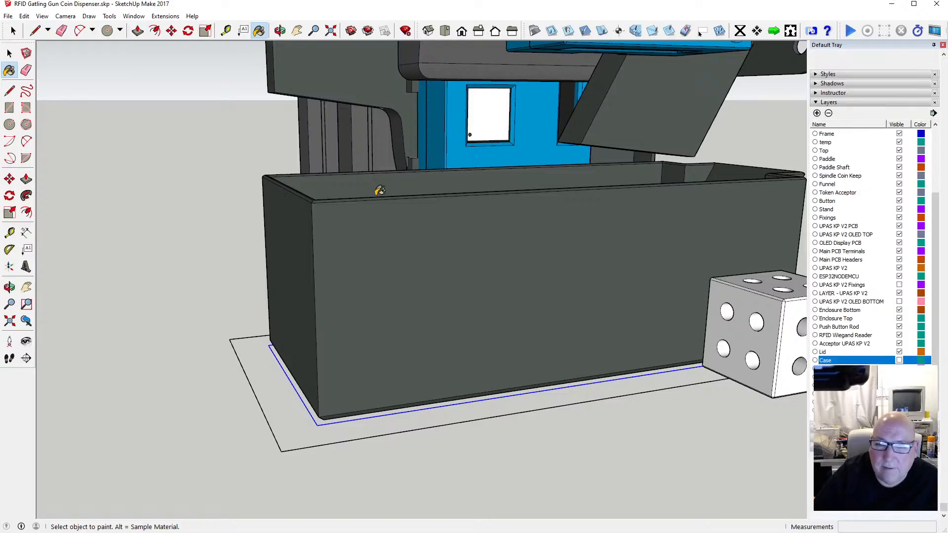
{"action": "left_click", "coordinate": [10, 53]}
{"action": "left_click", "coordinate": [11, 53]}
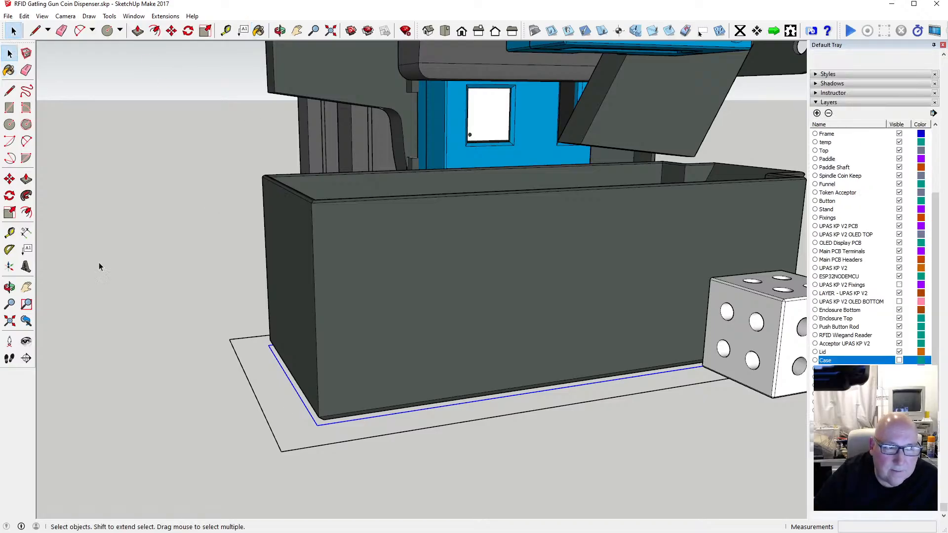
Step: Place a guide line across both base outlines, parallel to the lower edge of the dice-shaped foot and a few millimetres from it
{"action": "left_click", "coordinate": [280, 31]}
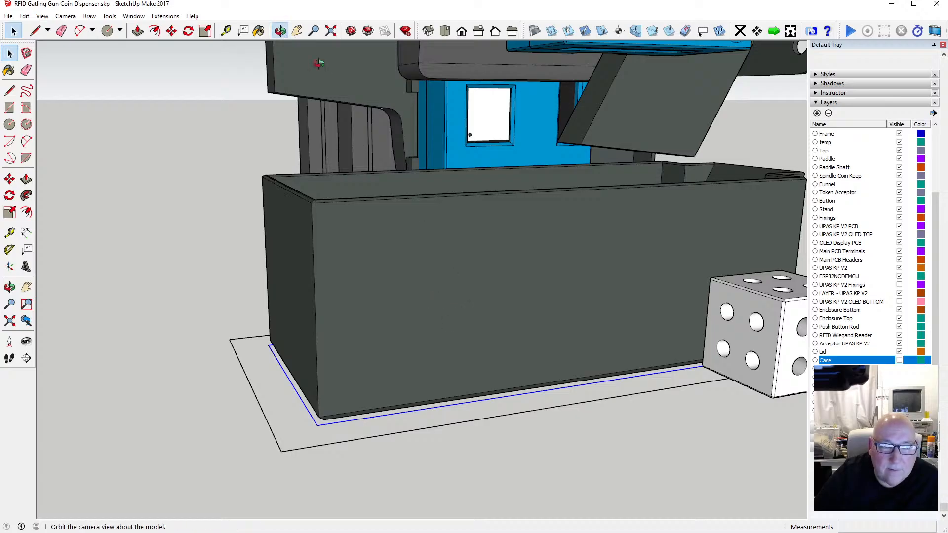
{"action": "scroll", "coordinate": [703, 391], "scroll_direction": "up", "scroll_amount": 2}
{"action": "left_click_drag", "start_coordinate": [707, 374], "coordinate": [673, 395]}
{"action": "scroll", "coordinate": [677, 398], "scroll_direction": "up", "scroll_amount": 3}
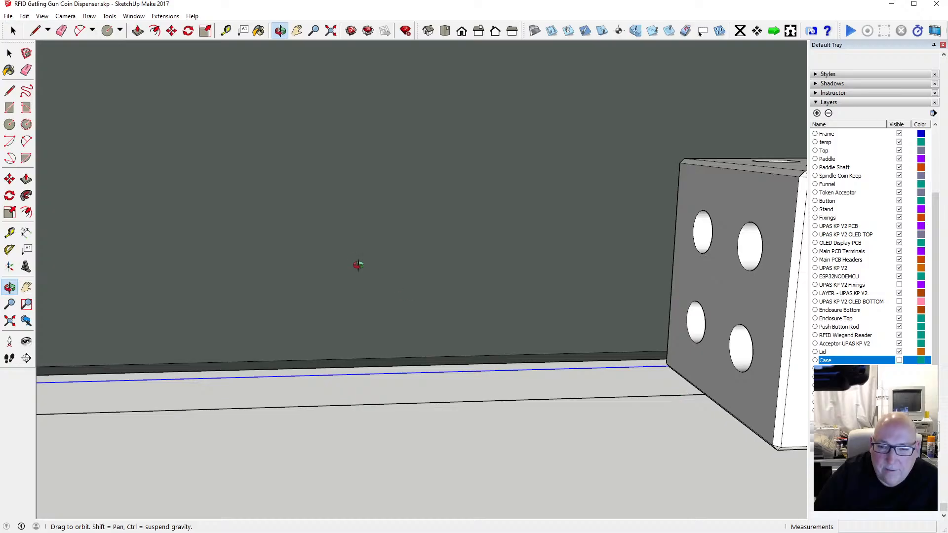
{"action": "left_click", "coordinate": [226, 31]}
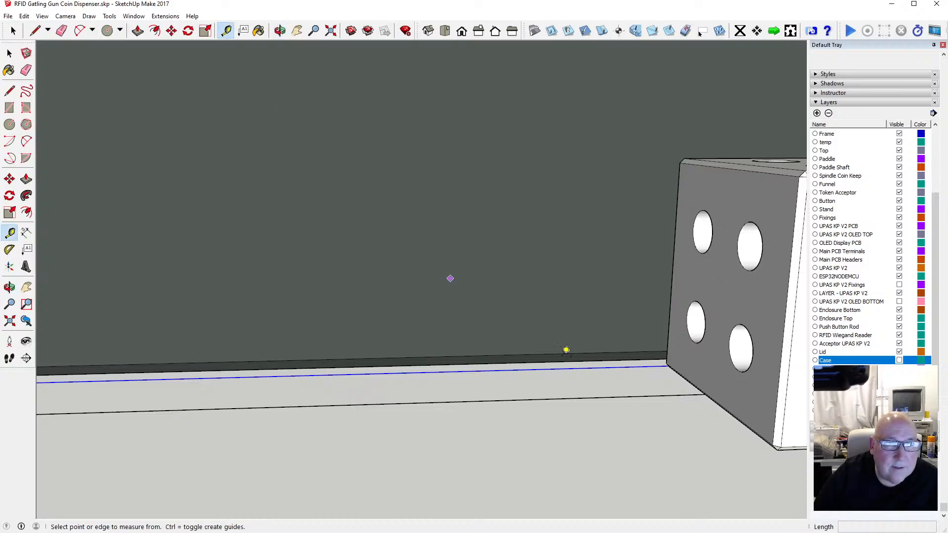
{"action": "left_click", "coordinate": [690, 377]}
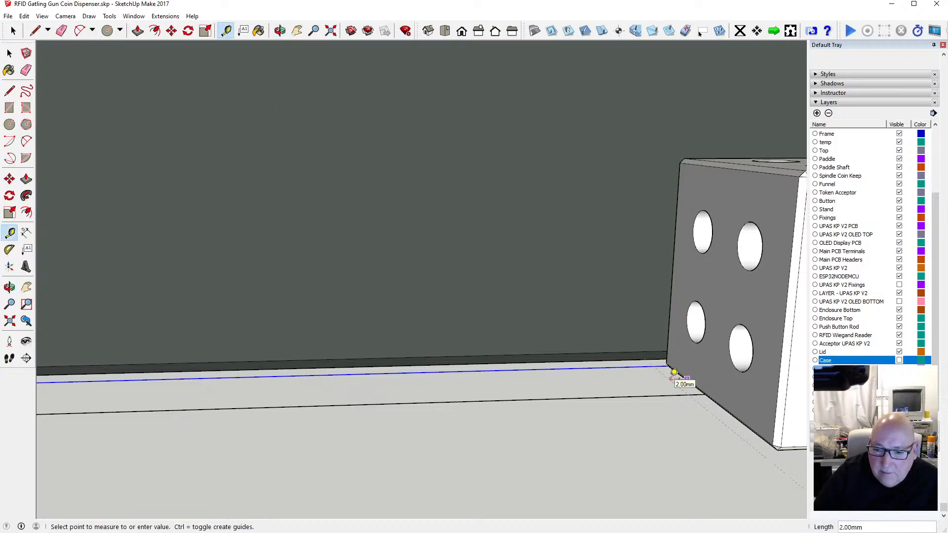
{"action": "left_click", "coordinate": [672, 374]}
{"action": "scroll", "coordinate": [696, 388], "scroll_direction": "up", "scroll_amount": 5}
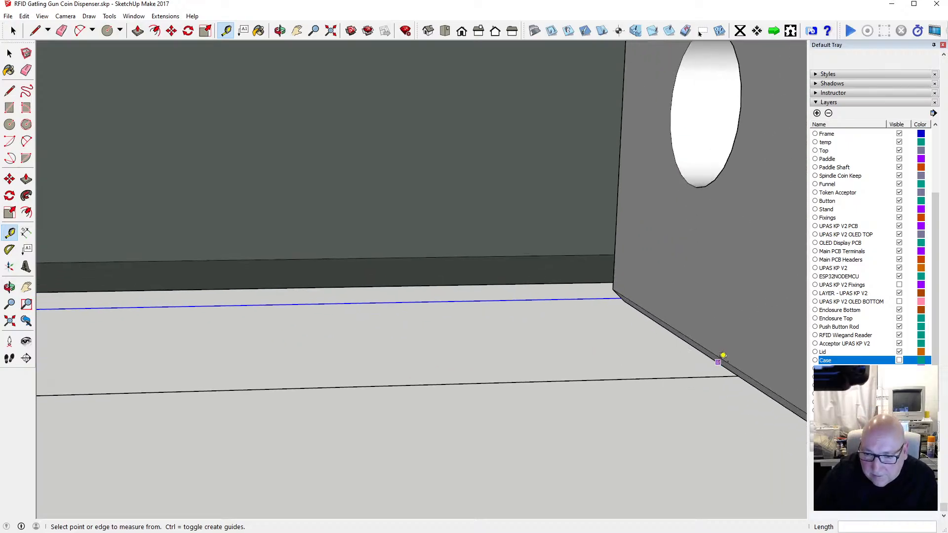
{"action": "left_click", "coordinate": [722, 355]}
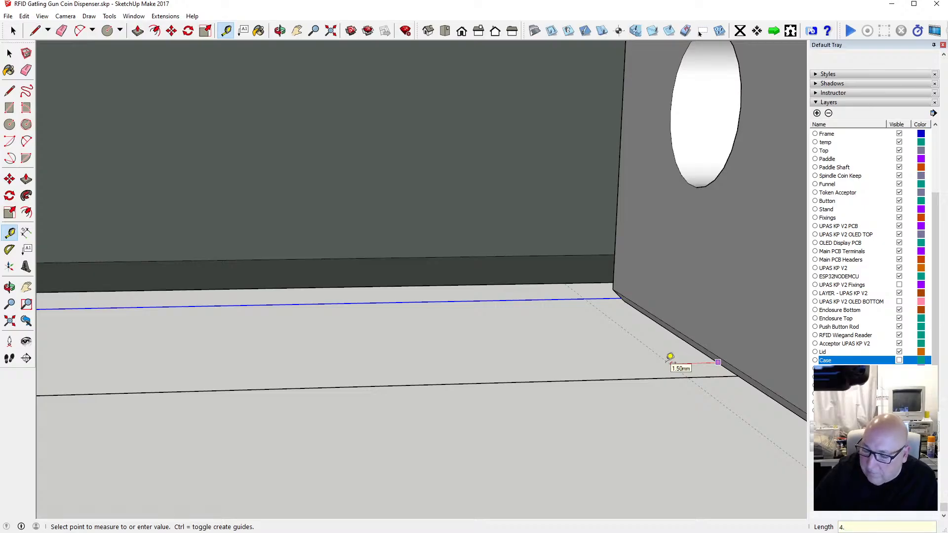
{"action": "key", "text": "Return"}
Step: Draw a 10 mm line along the guide, joining the inner outline to the outer outline beside the dice-shaped foot
{"action": "scroll", "coordinate": [471, 326], "scroll_direction": "down", "scroll_amount": 5}
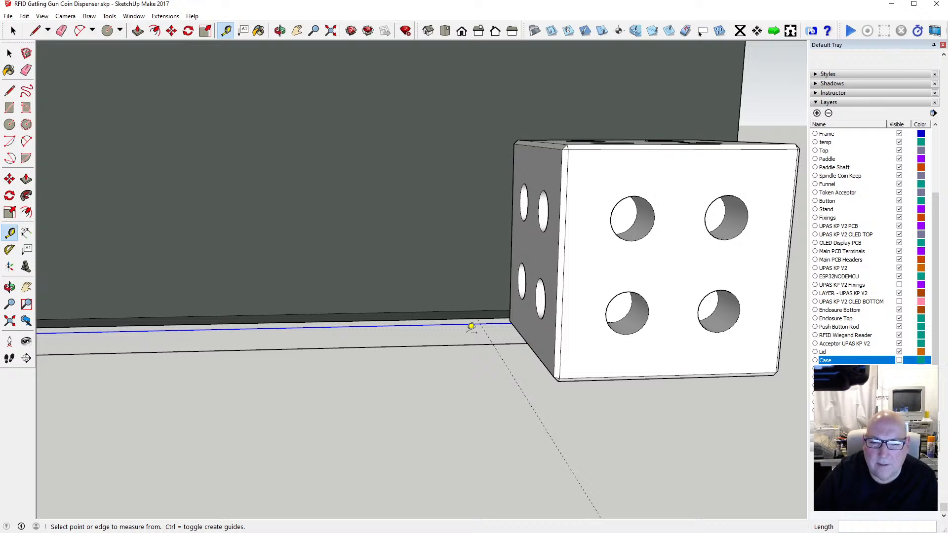
{"action": "scroll", "coordinate": [473, 335], "scroll_direction": "up", "scroll_amount": 5}
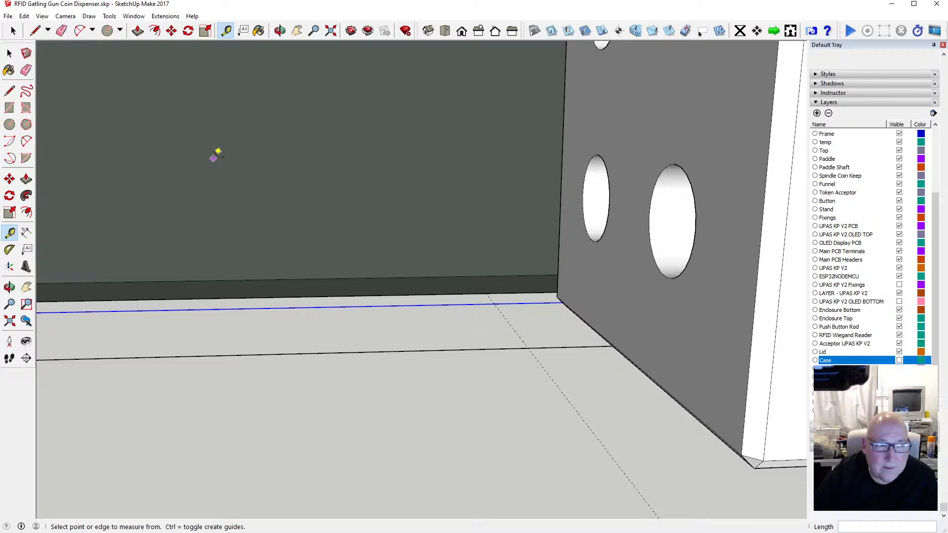
{"action": "left_click", "coordinate": [9, 53]}
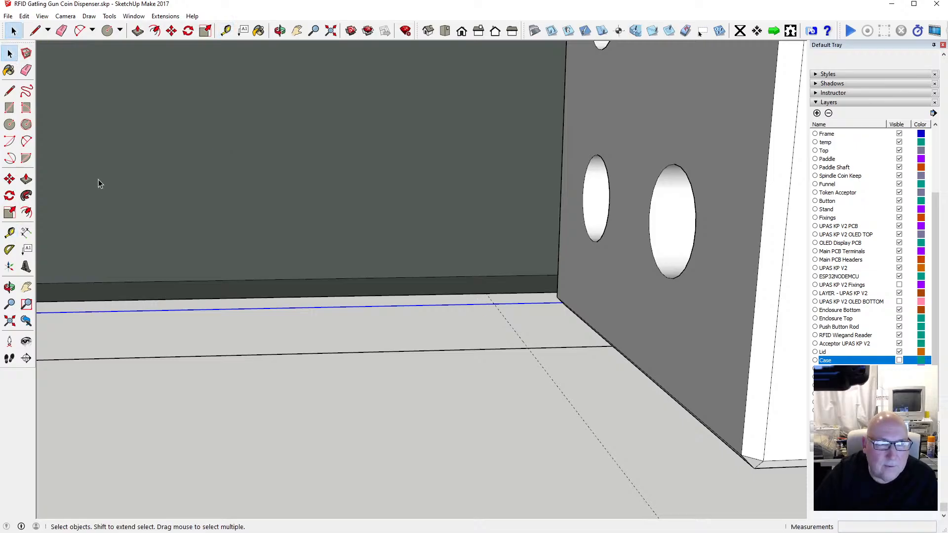
{"action": "left_click", "coordinate": [9, 91]}
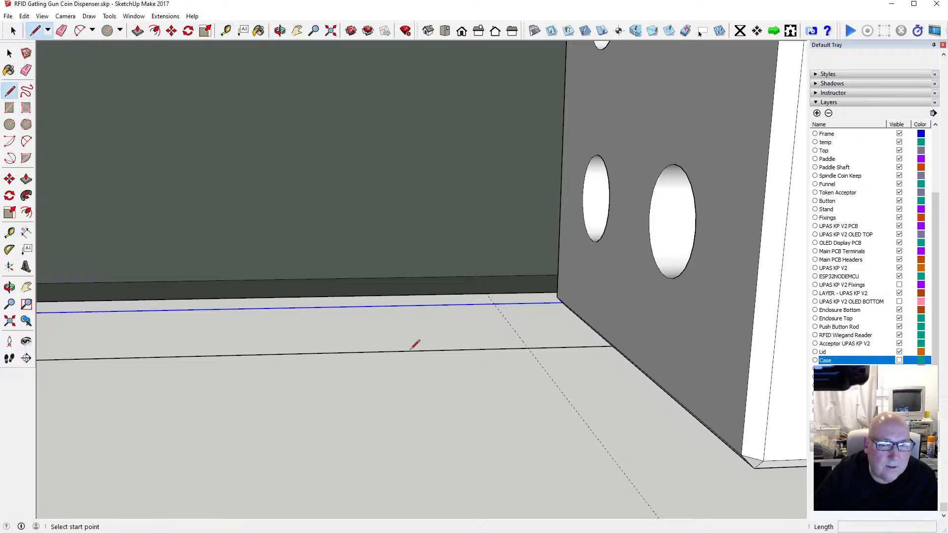
{"action": "left_click", "coordinate": [493, 303]}
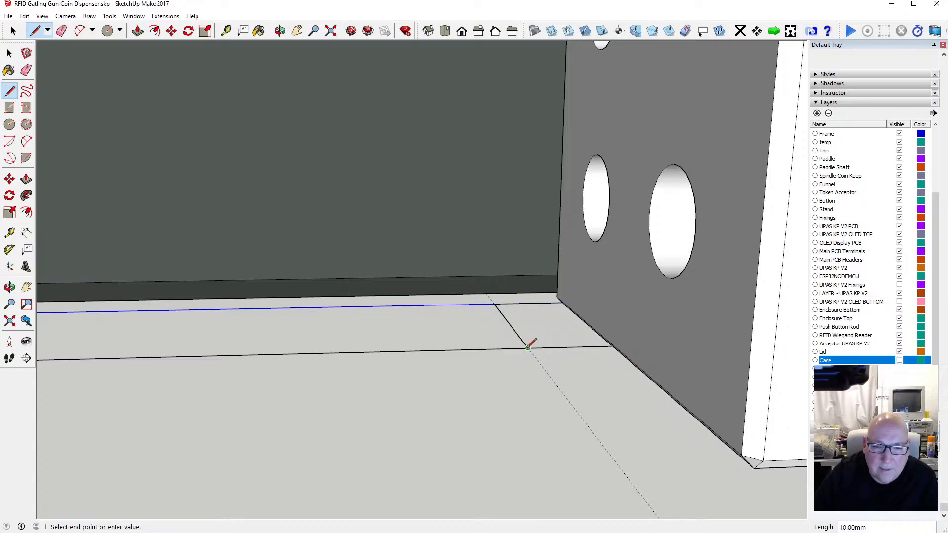
Step: Delete the outline segments that extend past the new closing line toward the dice-shaped foot
{"action": "left_click", "coordinate": [9, 53]}
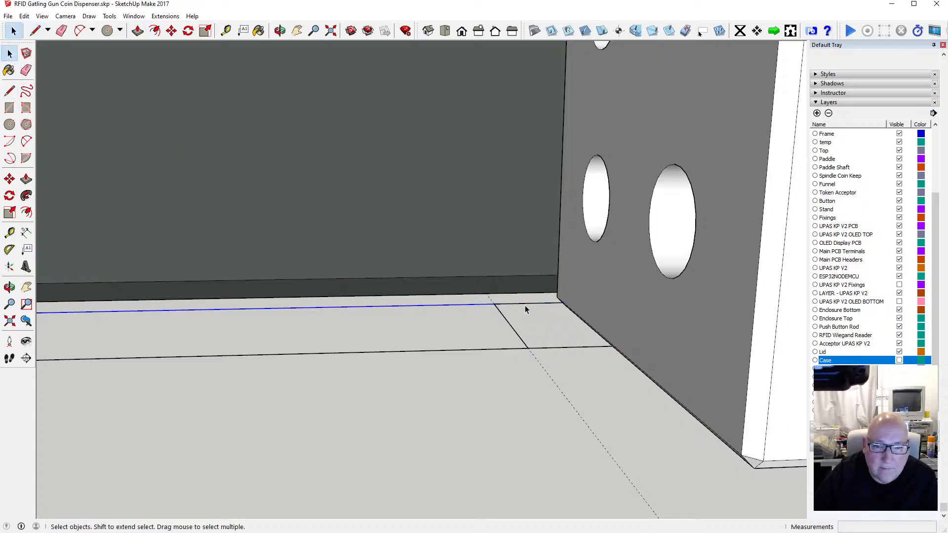
{"action": "left_click", "coordinate": [567, 352]}
{"action": "key", "text": "Delete"}
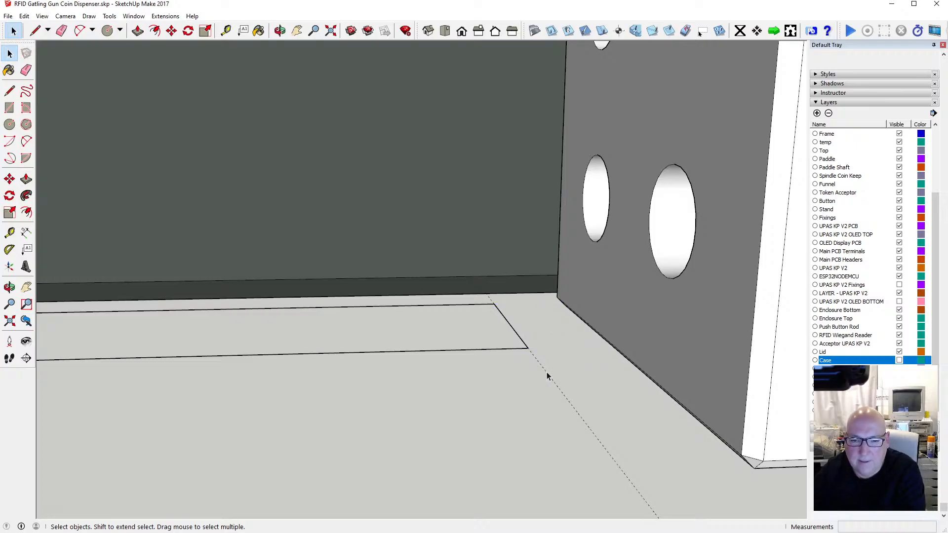
Step: Delete the leftover outline edge running along the base of the bin's front end
{"action": "scroll", "coordinate": [571, 370], "scroll_direction": "down", "scroll_amount": 8}
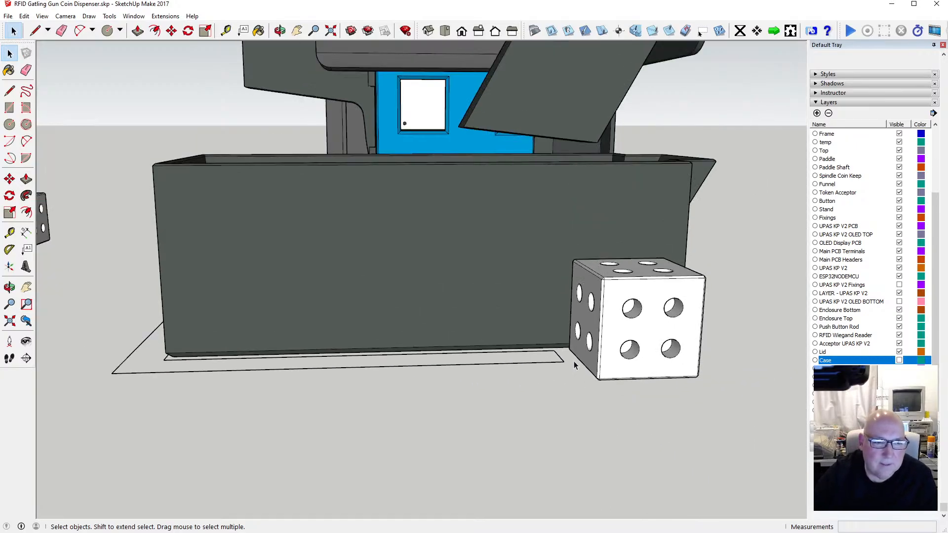
{"action": "key", "text": "o"}
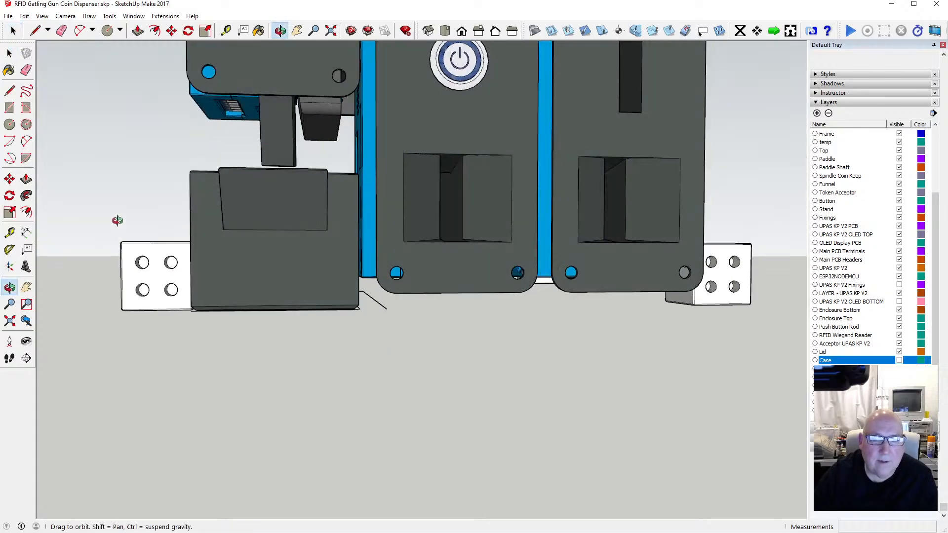
{"action": "scroll", "coordinate": [341, 316], "scroll_direction": "up", "scroll_amount": 8}
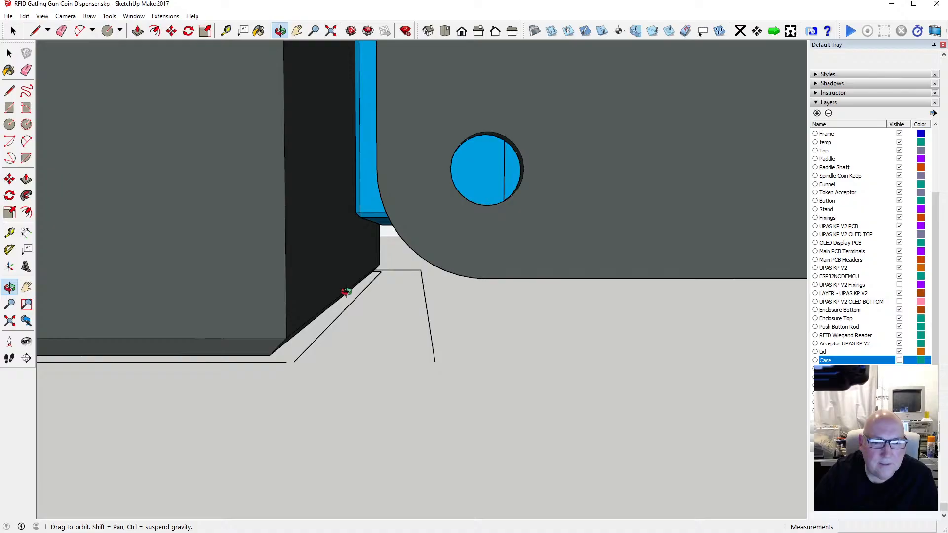
{"action": "key", "text": "space"}
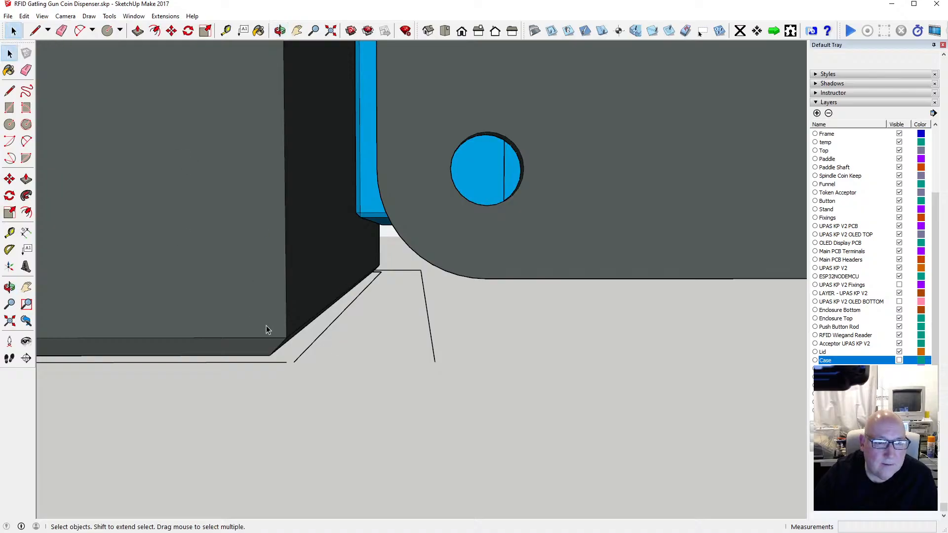
{"action": "left_click", "coordinate": [273, 363]}
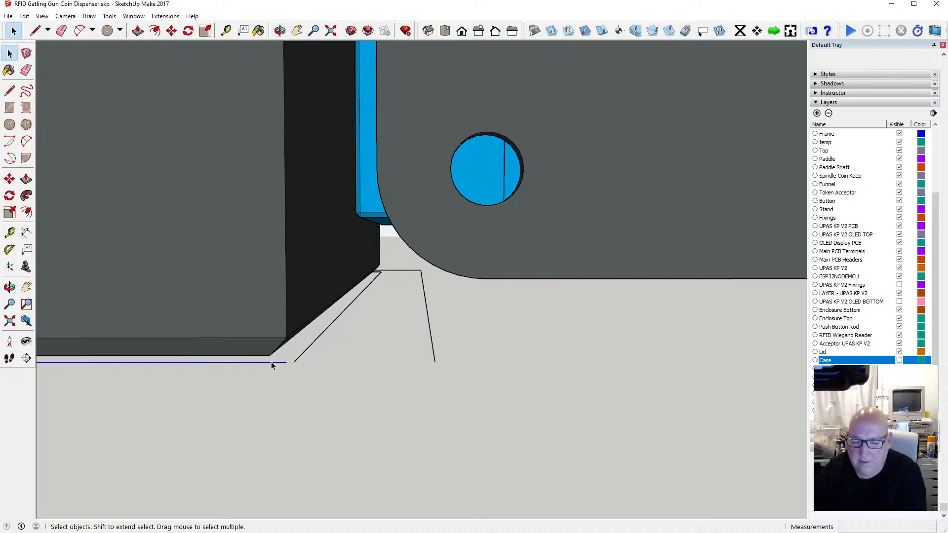
{"action": "key", "text": "Delete"}
Step: Draw a 10 mm line between the open ends of the inner and outer outlines to close the strip into a face
{"action": "key", "text": "l"}
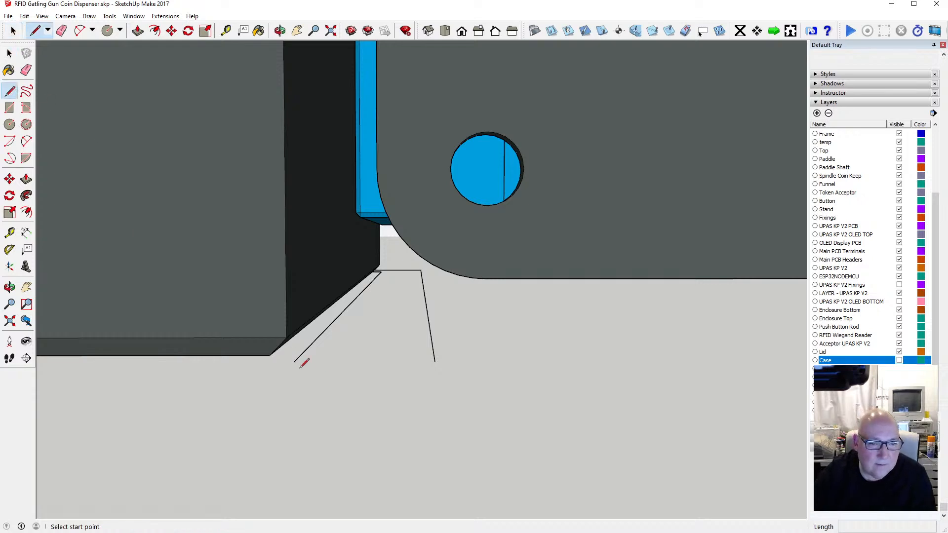
{"action": "left_click", "coordinate": [293, 362]}
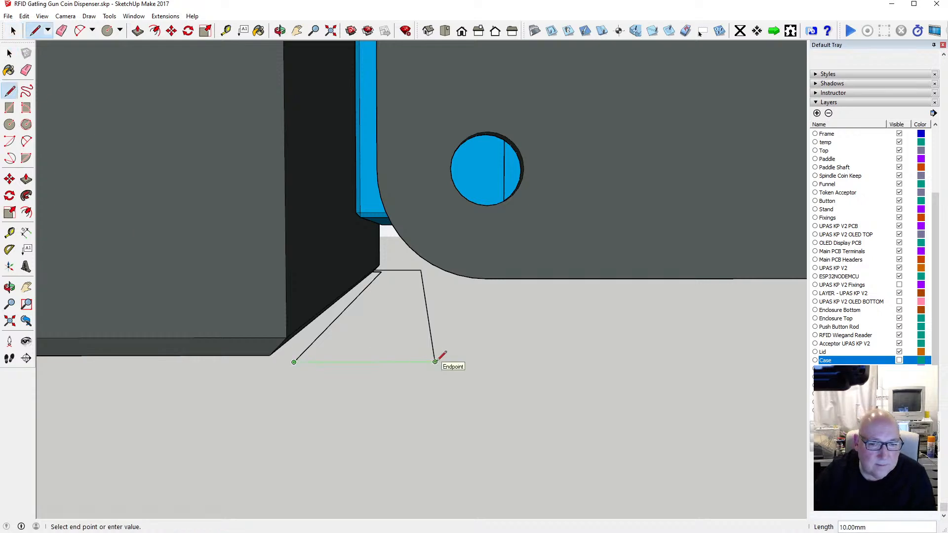
{"action": "left_click", "coordinate": [435, 361]}
Step: Extrude the strip's face upward by 5 mm around the coin bin's base with Push/Pull
{"action": "left_click", "coordinate": [280, 31]}
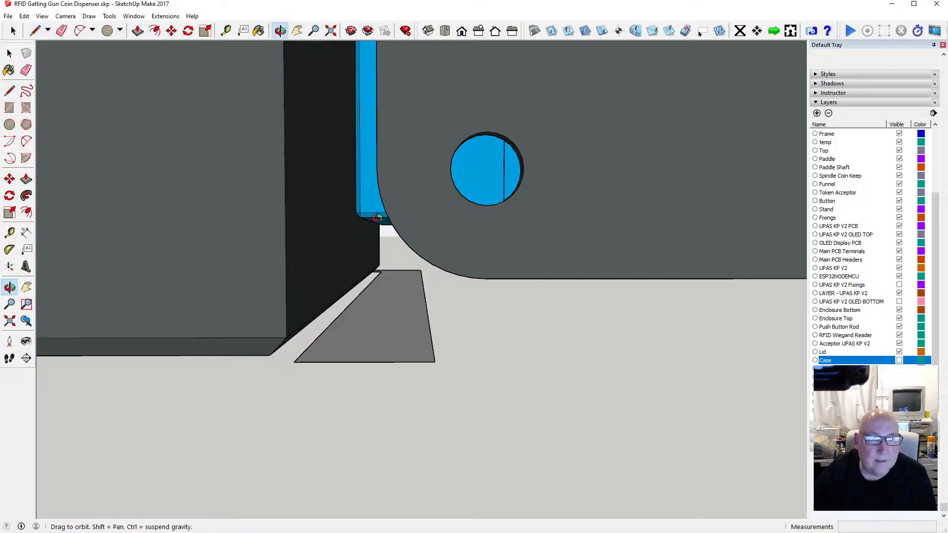
{"action": "left_click_drag", "start_coordinate": [296, 163], "coordinate": [296, 325]}
{"action": "key", "text": "p"}
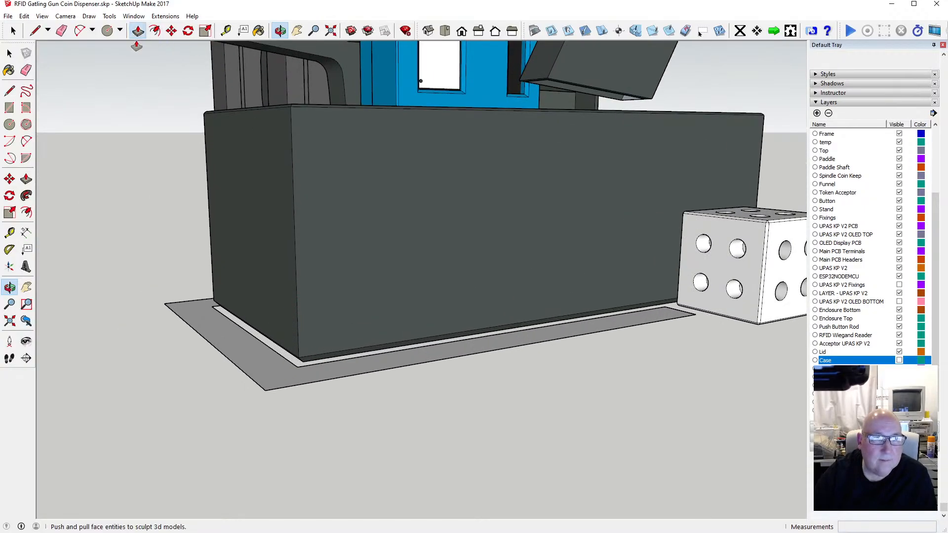
{"action": "left_click_drag", "start_coordinate": [225, 344], "coordinate": [224, 336]}
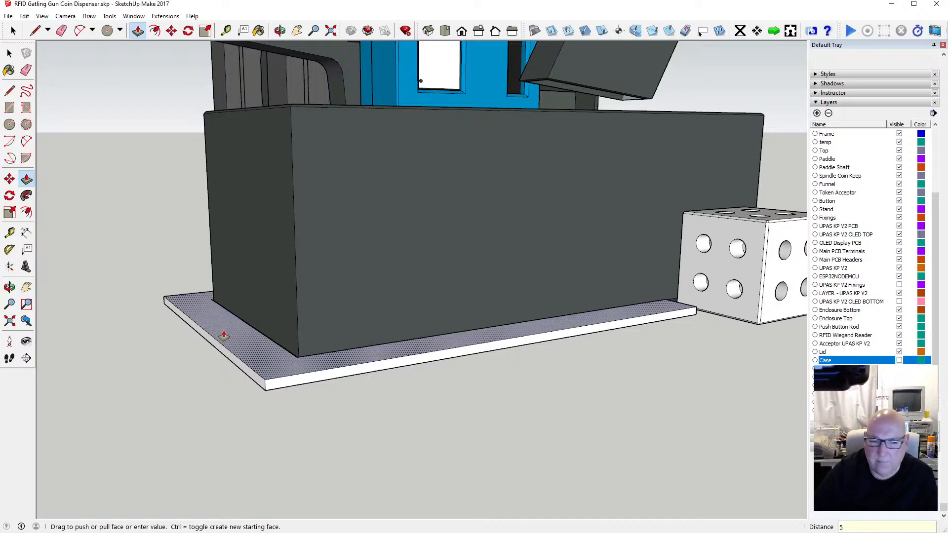
{"action": "key", "text": "Return"}
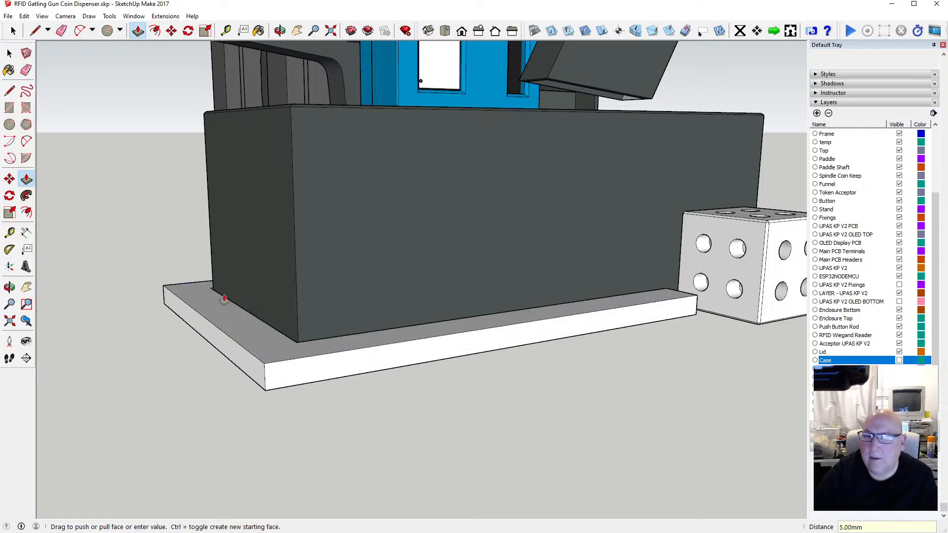
Step: Paint the strip's top and outer side faces with the dark grey Color M06 material
{"action": "left_click", "coordinate": [280, 31]}
{"action": "left_click_drag", "start_coordinate": [272, 237], "coordinate": [269, 248]}
{"action": "scroll", "coordinate": [269, 248], "scroll_direction": "down", "scroll_amount": 5}
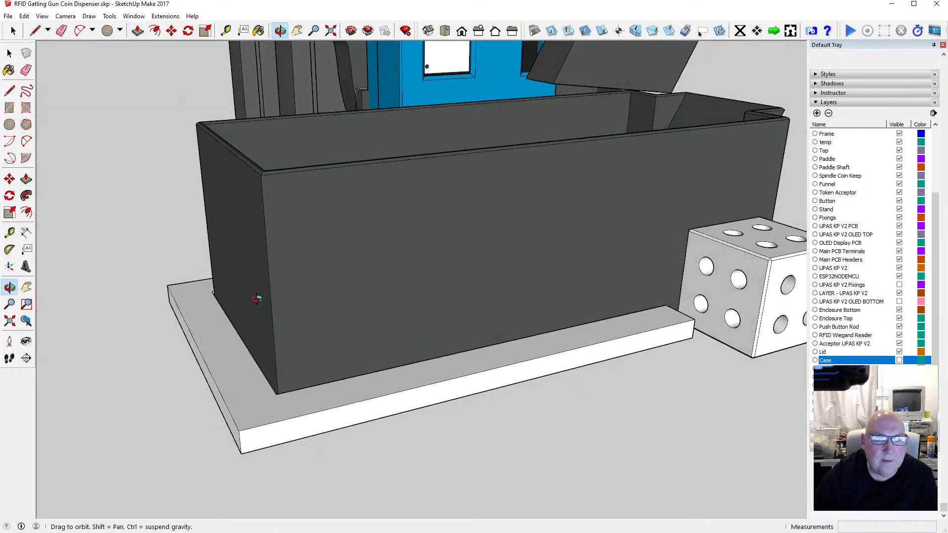
{"action": "scroll", "coordinate": [218, 289], "scroll_direction": "up", "scroll_amount": 3}
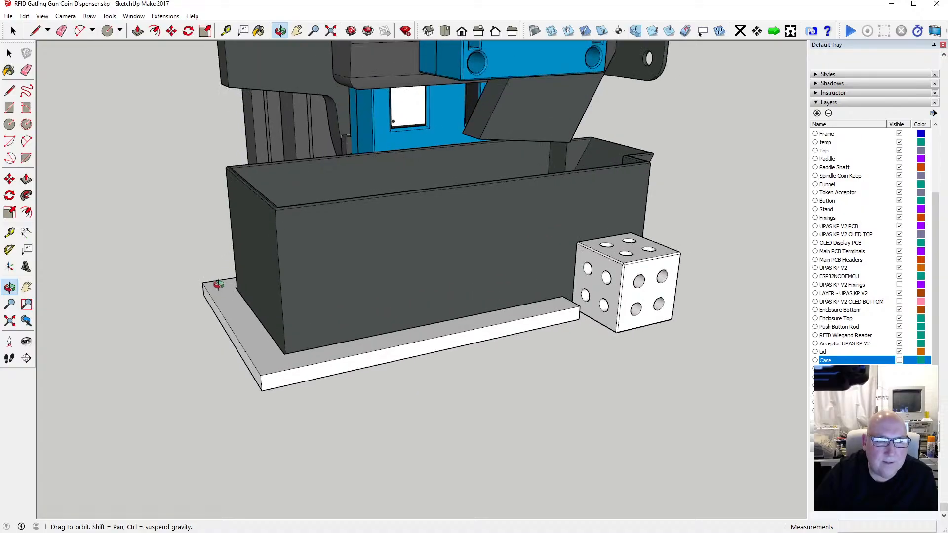
{"action": "left_click", "coordinate": [8, 52]}
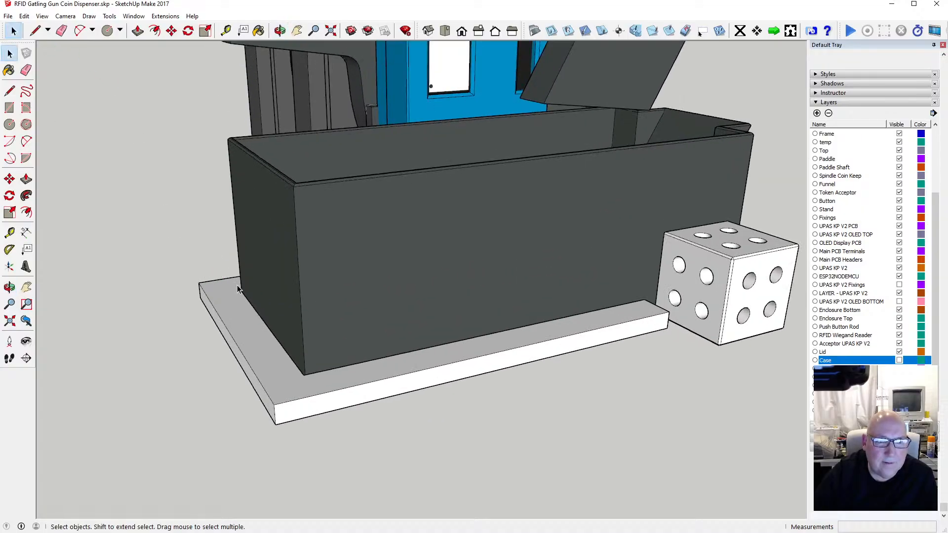
{"action": "left_click", "coordinate": [229, 306]}
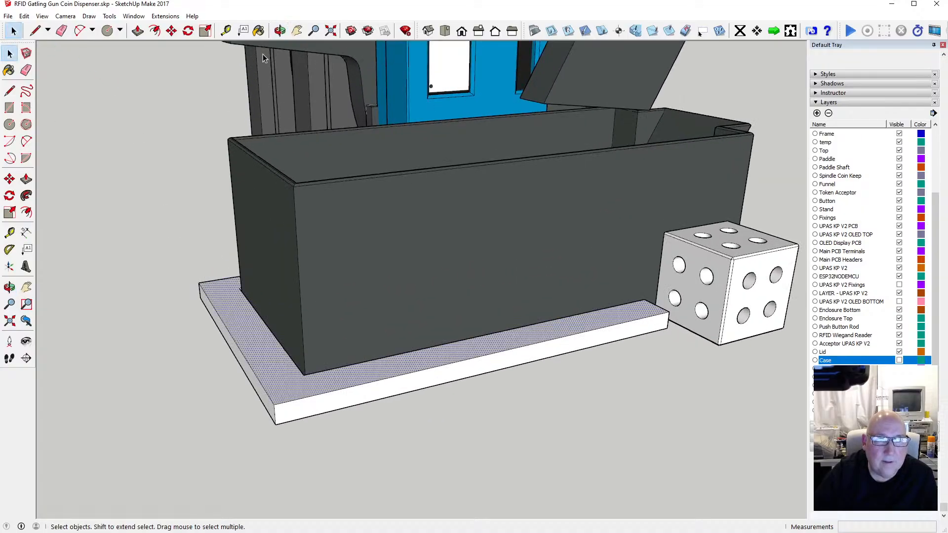
{"action": "left_click", "coordinate": [258, 30]}
{"action": "left_click", "coordinate": [296, 383]}
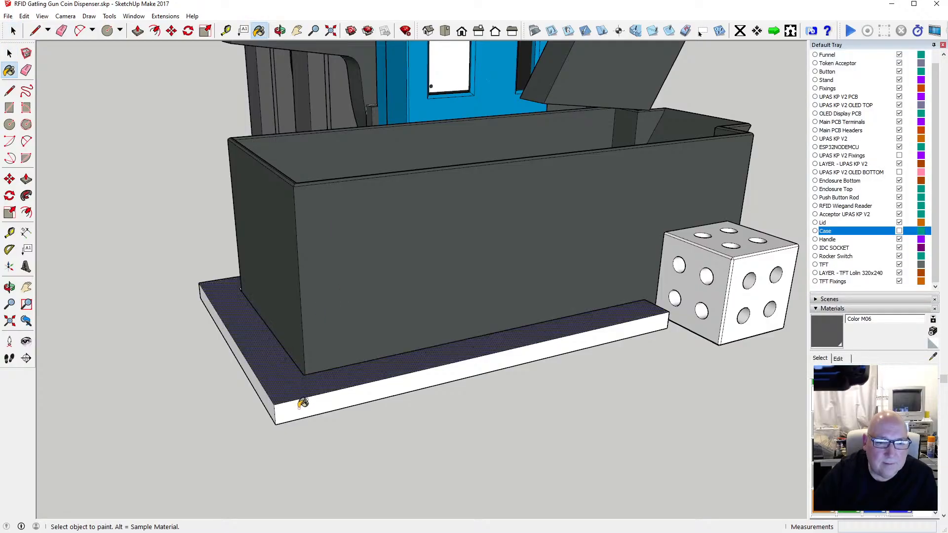
{"action": "left_click", "coordinate": [302, 403]}
{"action": "left_click", "coordinate": [270, 393]}
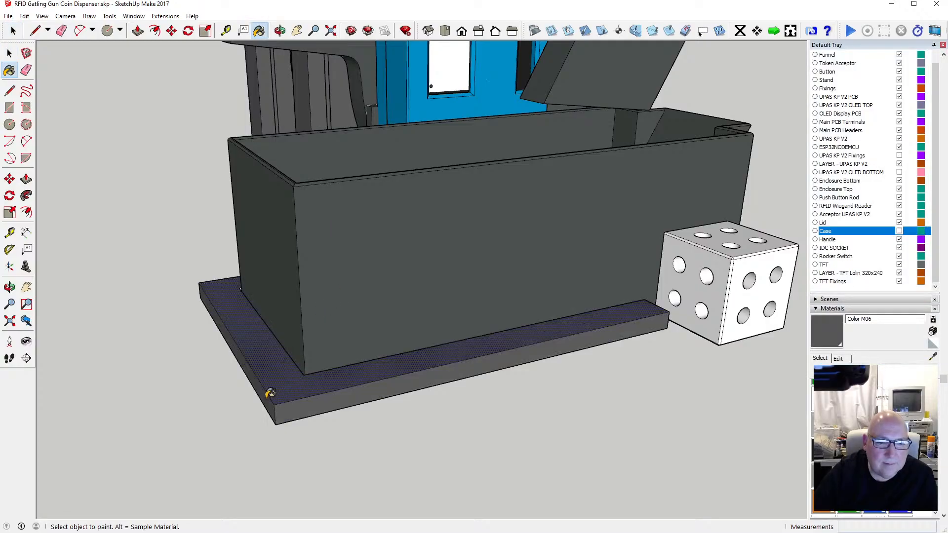
Step: Paint the strip's underside and its end face beside the dice-shaped foot with Color M06
{"action": "left_click", "coordinate": [280, 31]}
{"action": "left_click_drag", "start_coordinate": [439, 336], "coordinate": [397, 184]}
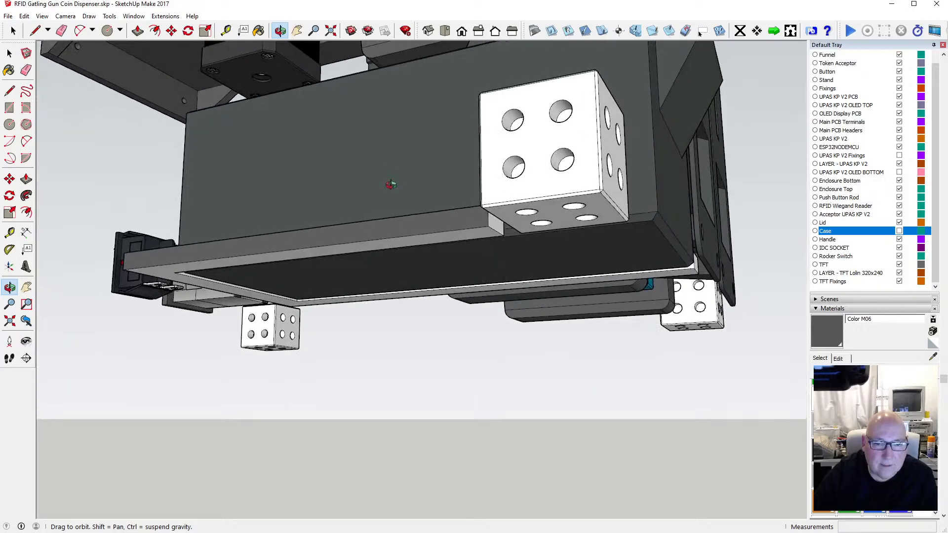
{"action": "left_click", "coordinate": [258, 31]}
{"action": "left_click", "coordinate": [456, 234]}
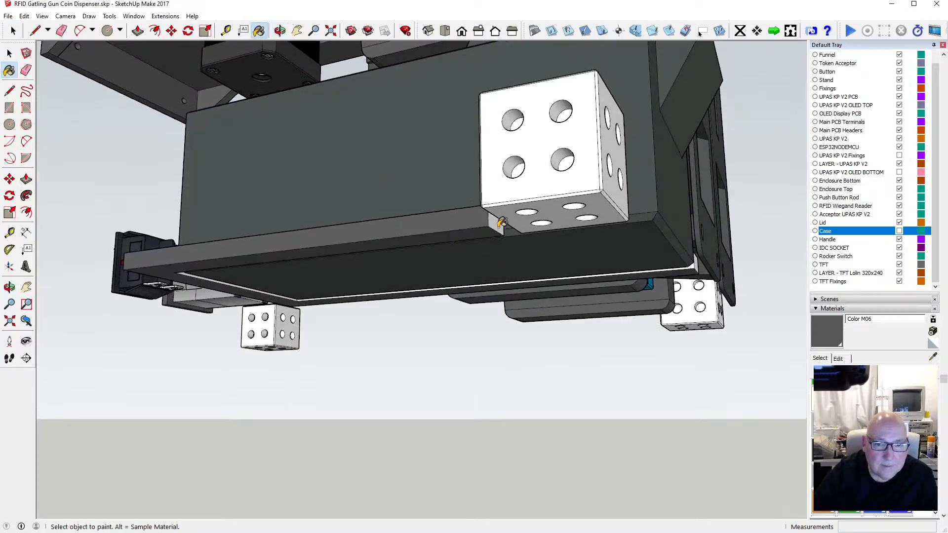
{"action": "left_click", "coordinate": [498, 220]}
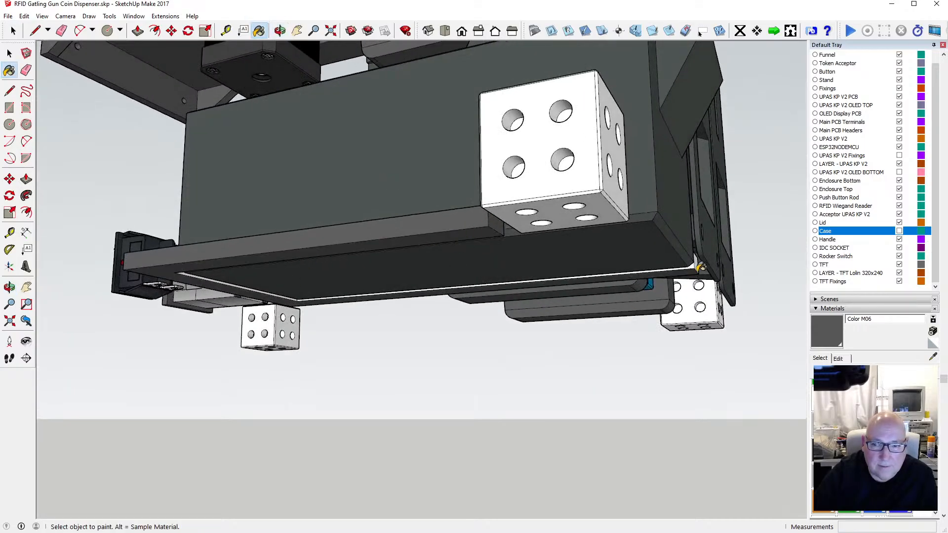
Step: Paint the strip's remaining white inner side faces, seen from underneath, with Color M06
{"action": "scroll", "coordinate": [697, 259], "scroll_direction": "up", "scroll_amount": 5}
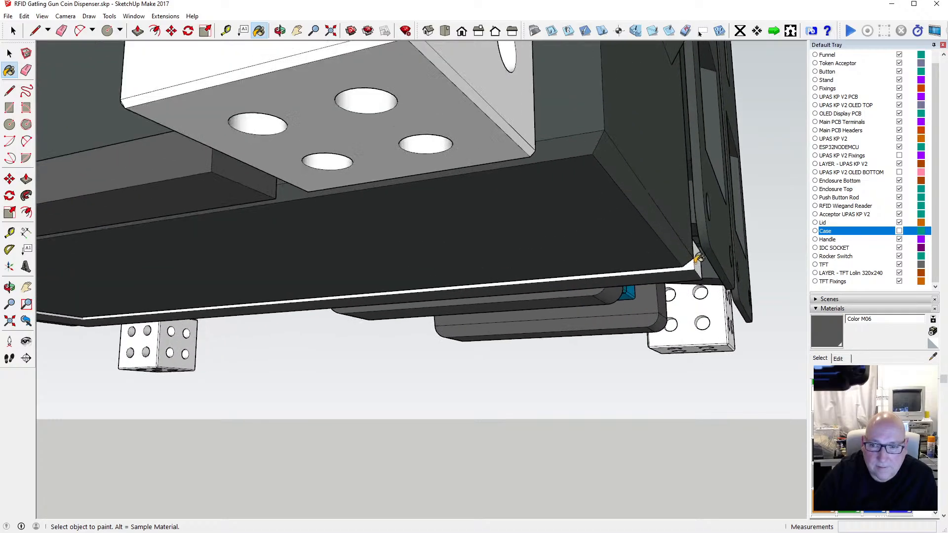
{"action": "left_click", "coordinate": [690, 267]}
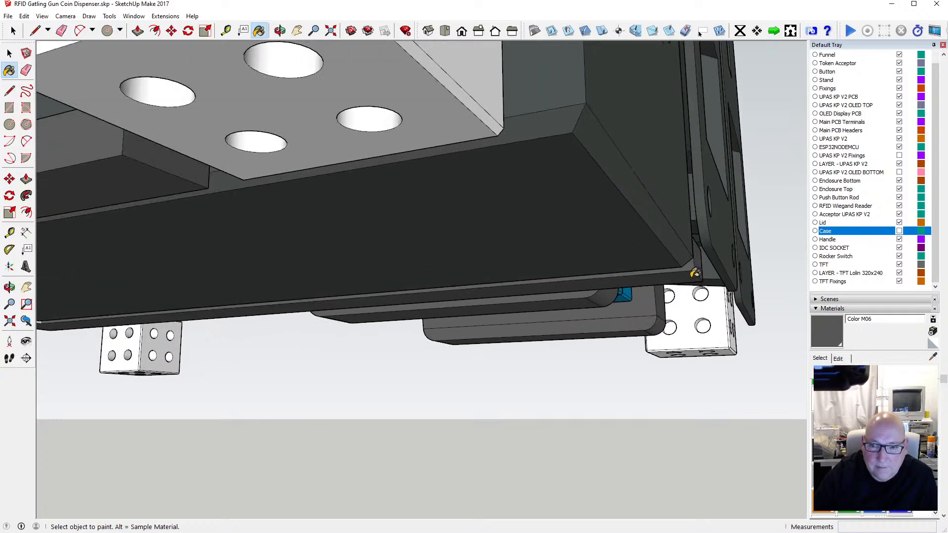
{"action": "scroll", "coordinate": [691, 266], "scroll_direction": "down", "scroll_amount": 3}
{"action": "scroll", "coordinate": [164, 295], "scroll_direction": "up", "scroll_amount": 4}
{"action": "scroll", "coordinate": [164, 295], "scroll_direction": "up", "scroll_amount": 1}
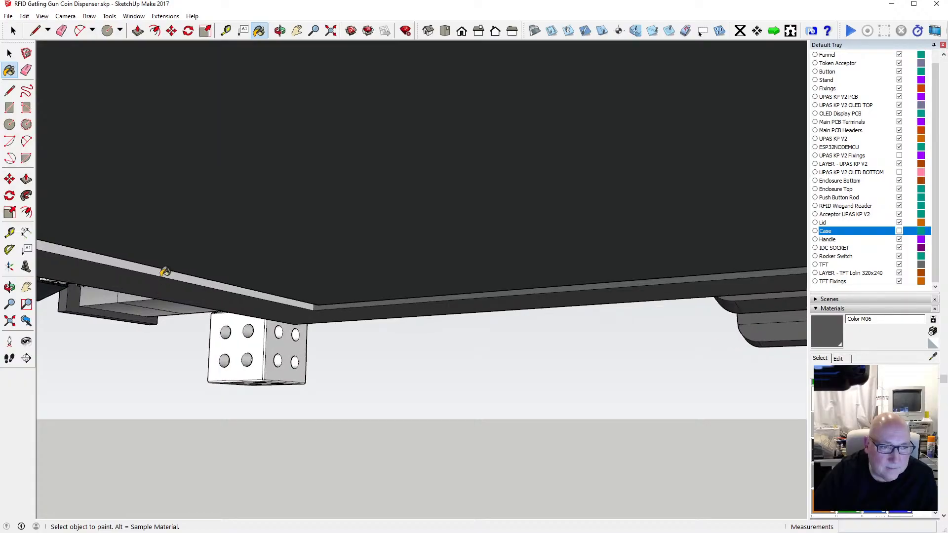
{"action": "left_click", "coordinate": [164, 269]}
{"action": "mouse_move", "coordinate": [289, 64]}
{"action": "middle_mouse_down"}
{"action": "mouse_move", "coordinate": [434, 255]}
{"action": "mouse_move", "coordinate": [197, 156]}
{"action": "mouse_move", "coordinate": [425, 277]}
{"action": "mouse_move", "coordinate": [245, 254]}
{"action": "mouse_move", "coordinate": [164, 330]}
{"action": "mouse_move", "coordinate": [211, 180]}
{"action": "middle_mouse_up"}
{"action": "key", "text": "t"}
{"action": "key", "text": "b"}
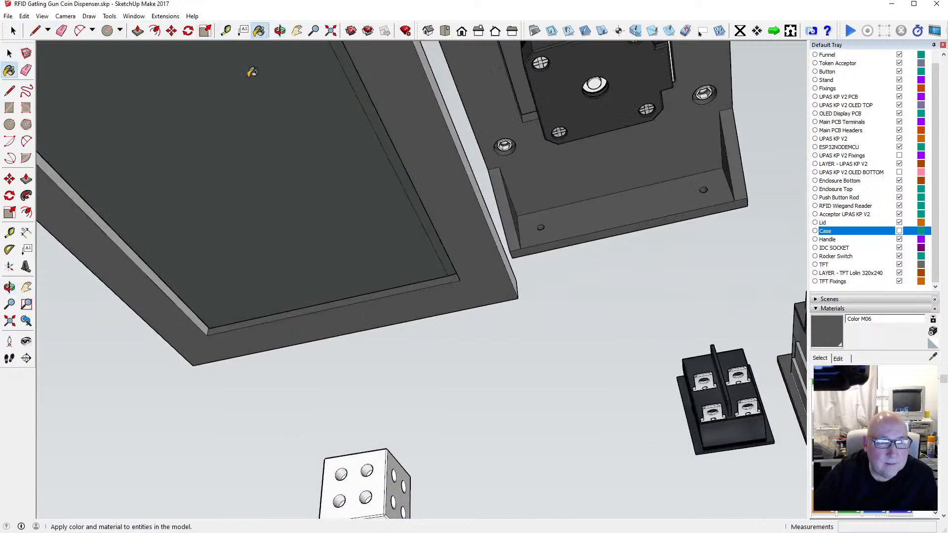
{"action": "left_click", "coordinate": [161, 280]}
{"action": "key", "text": "space"}
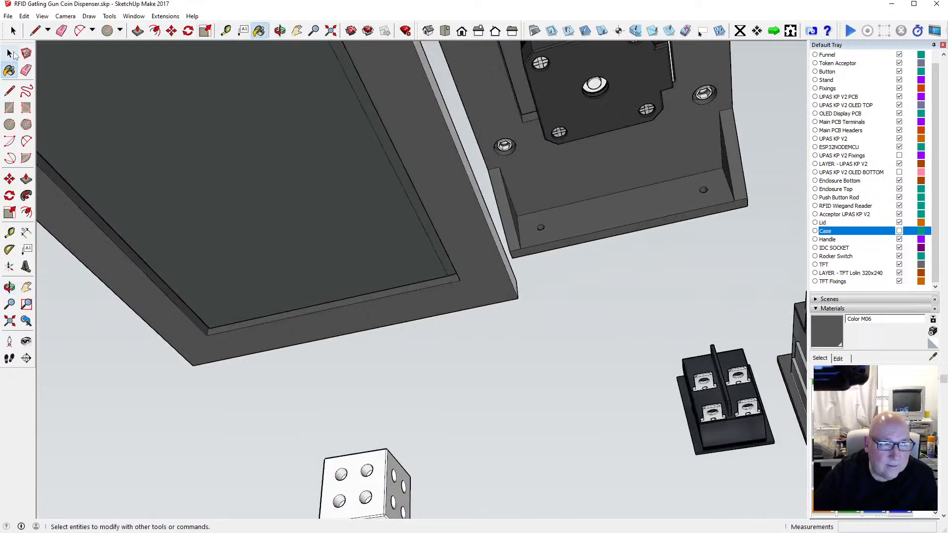
Step: Place two crossing guides 5 mm in from the outer edges at the strip's corner nearest the dispenser body
{"action": "scroll", "coordinate": [316, 279], "scroll_direction": "down", "scroll_amount": 3}
{"action": "key", "text": "o"}
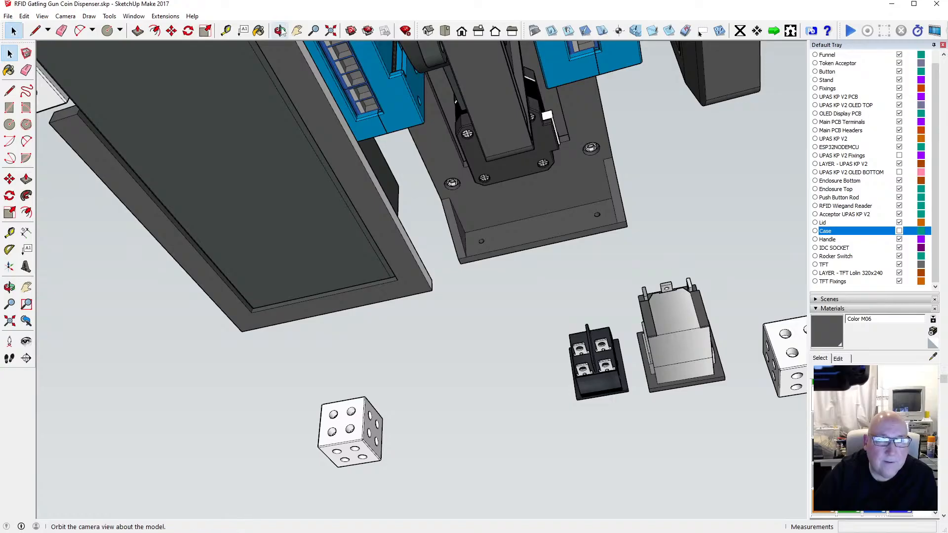
{"action": "left_click_drag", "start_coordinate": [330, 84], "coordinate": [479, 373]}
{"action": "scroll", "coordinate": [478, 374], "scroll_direction": "up", "scroll_amount": 8}
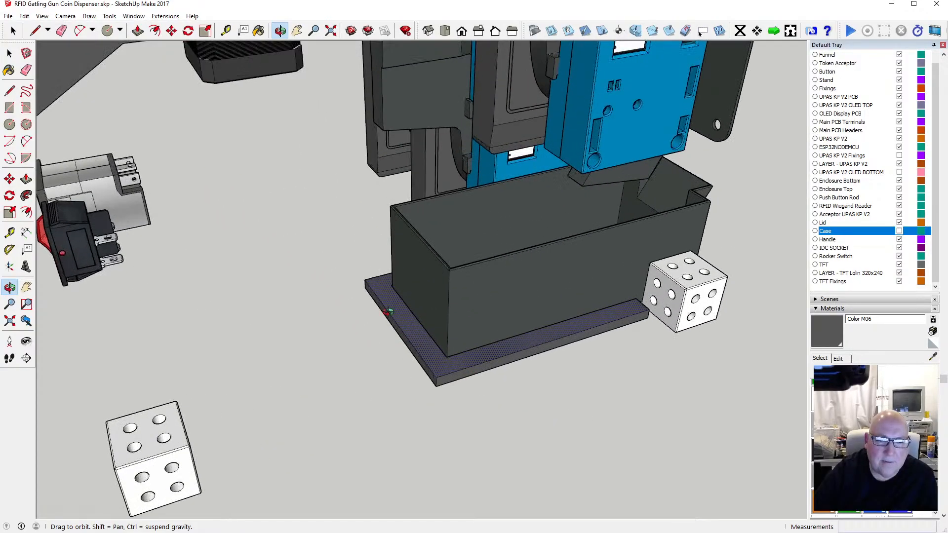
{"action": "scroll", "coordinate": [395, 293], "scroll_direction": "up", "scroll_amount": 3}
{"action": "left_click_drag", "start_coordinate": [383, 287], "coordinate": [521, 305]}
{"action": "left_click_drag", "start_coordinate": [523, 310], "coordinate": [514, 308]}
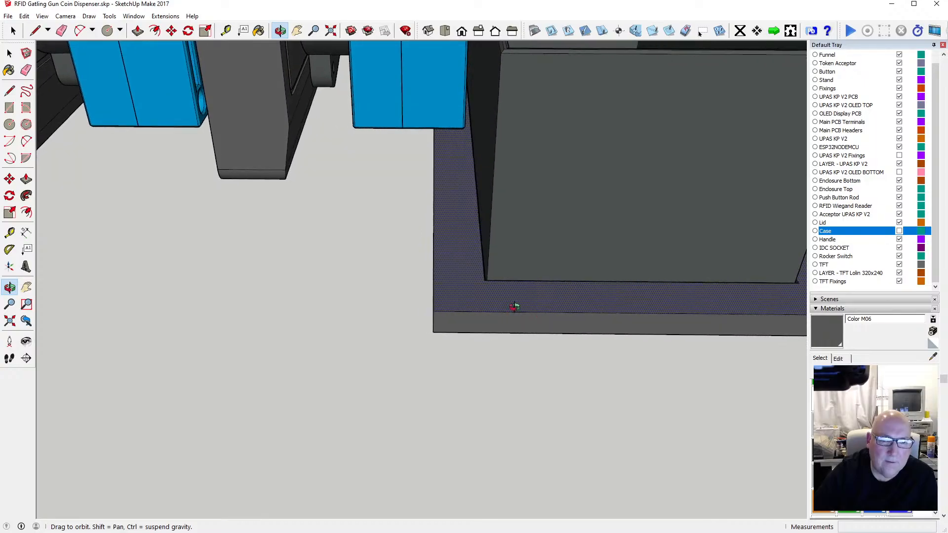
{"action": "left_click", "coordinate": [225, 30]}
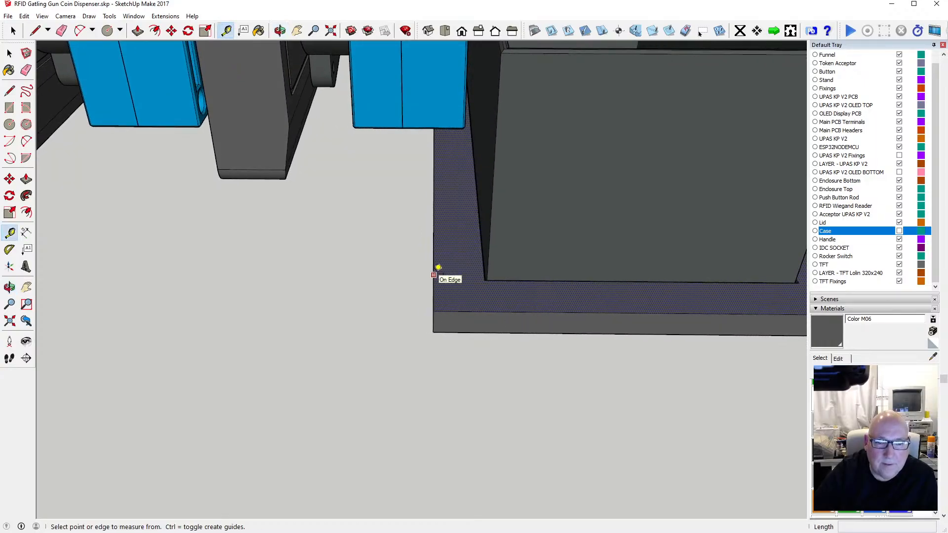
{"action": "left_click", "coordinate": [434, 274]}
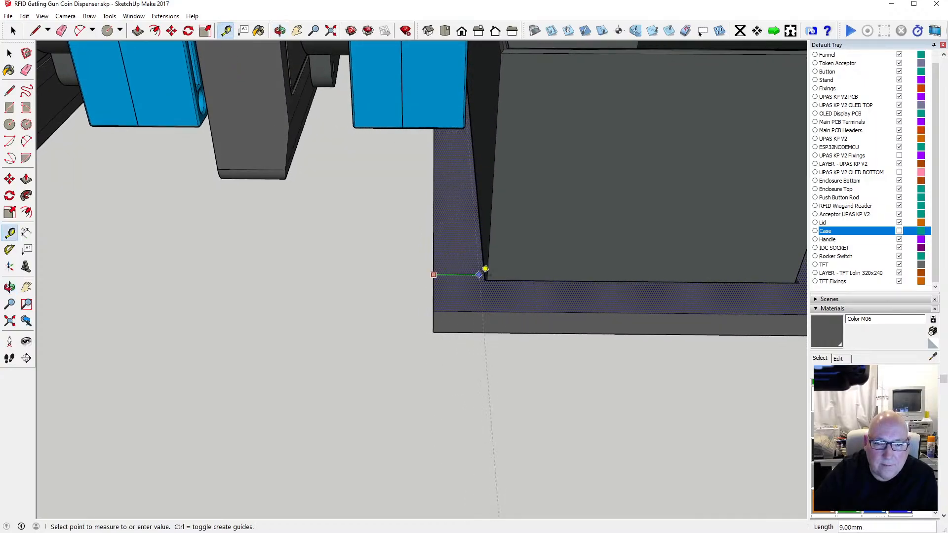
{"action": "left_click", "coordinate": [488, 270]}
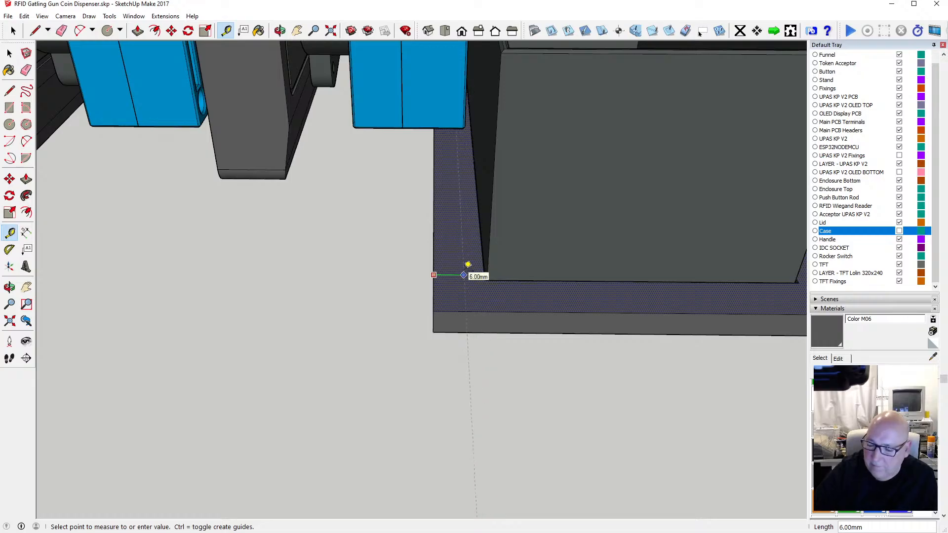
{"action": "type", "text": "5"}
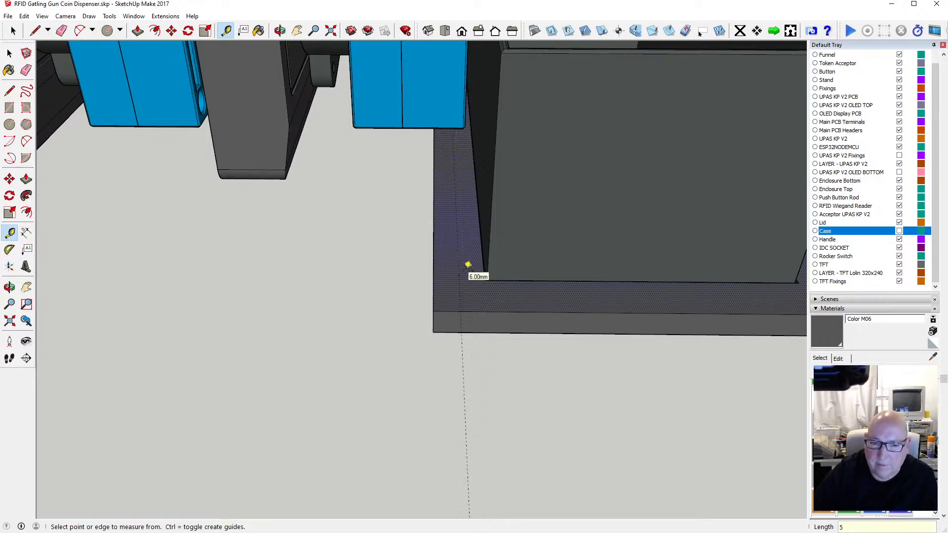
{"action": "left_click", "coordinate": [478, 308]}
{"action": "type", "text": "5"}
{"action": "key", "text": "Return"}
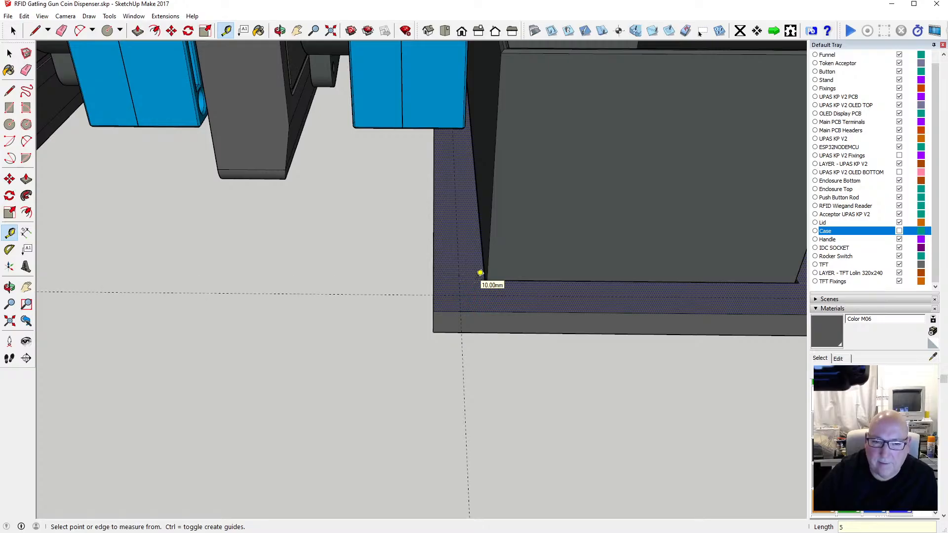
Step: Draw a circle with a 1.6 mm radius centred on the intersection of the two guides
{"action": "left_click", "coordinate": [10, 124]}
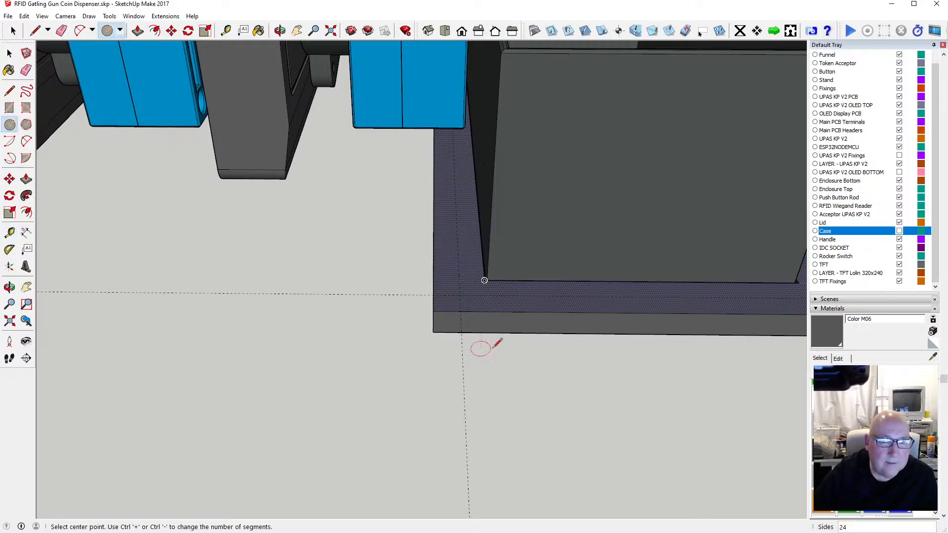
{"action": "left_click", "coordinate": [460, 294]}
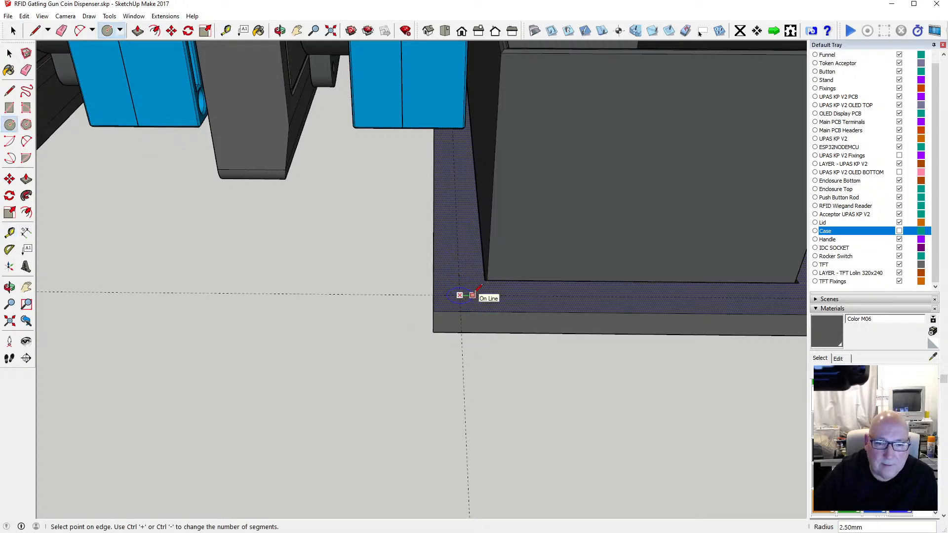
{"action": "type", "text": "1.6"}
{"action": "key", "text": "Return"}
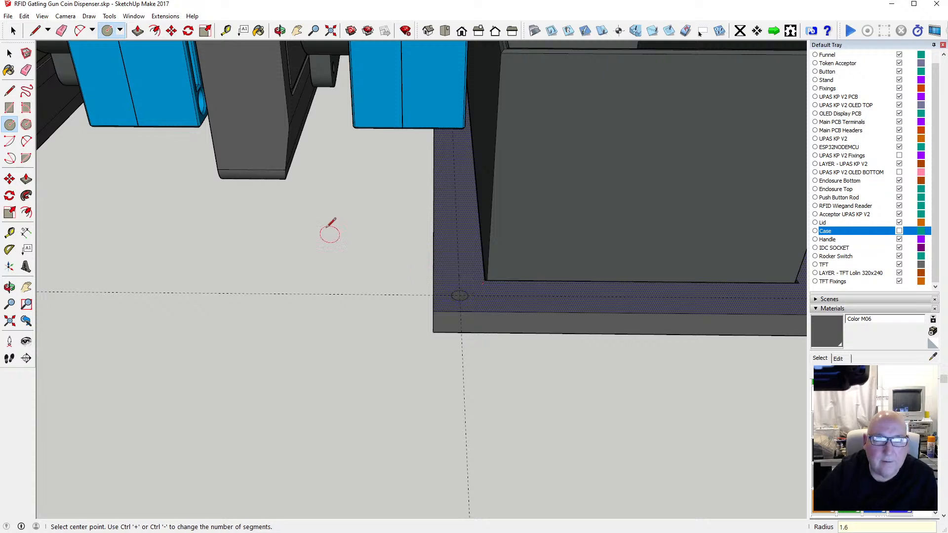
Step: Push the circle 5 mm down through the strip to cut a screw hole
{"action": "left_click", "coordinate": [139, 31]}
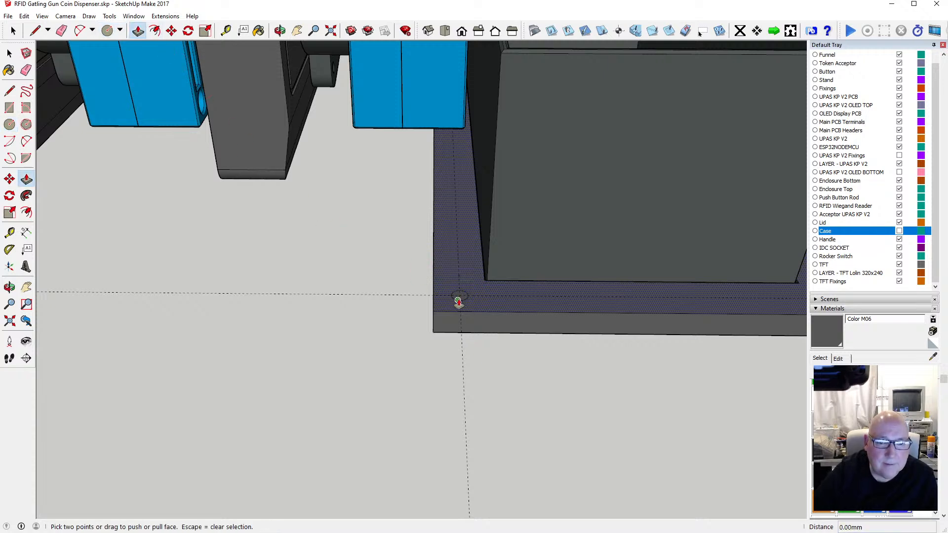
{"action": "left_click", "coordinate": [12, 53]}
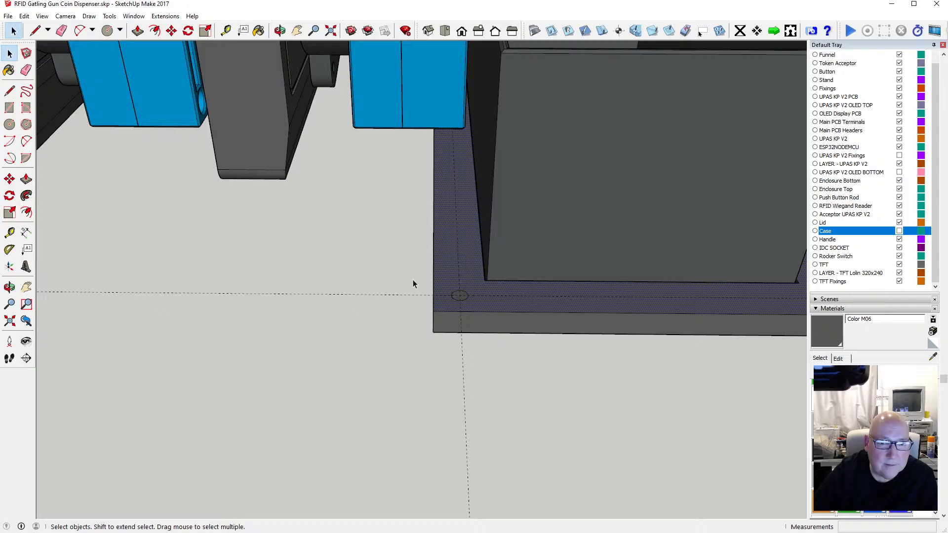
{"action": "left_click", "coordinate": [138, 31]}
{"action": "left_click", "coordinate": [458, 299]}
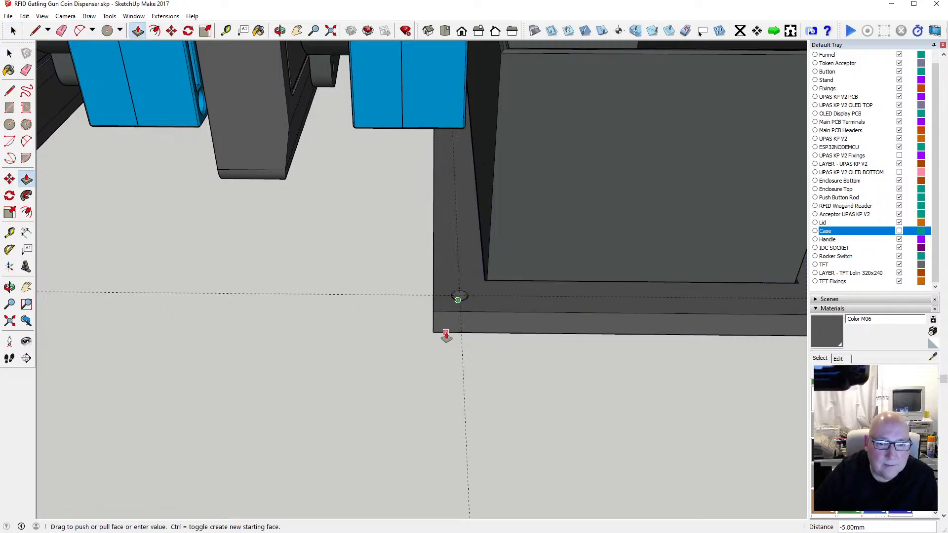
{"action": "left_click", "coordinate": [446, 336]}
Step: Place guides 5 mm in from the strip's long outer edge and 5 mm in from its end beside the white die
{"action": "key", "text": "o"}
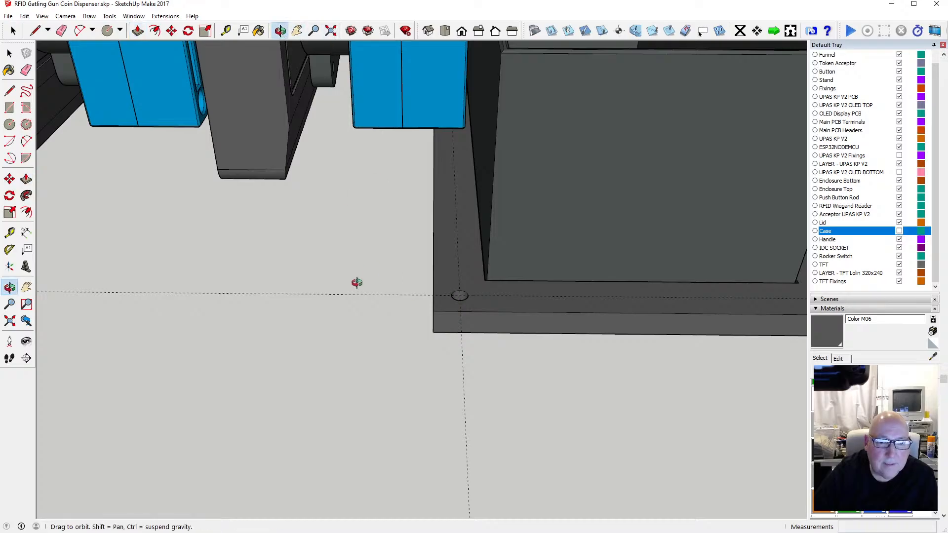
{"action": "left_click_drag", "start_coordinate": [355, 282], "coordinate": [400, 286]}
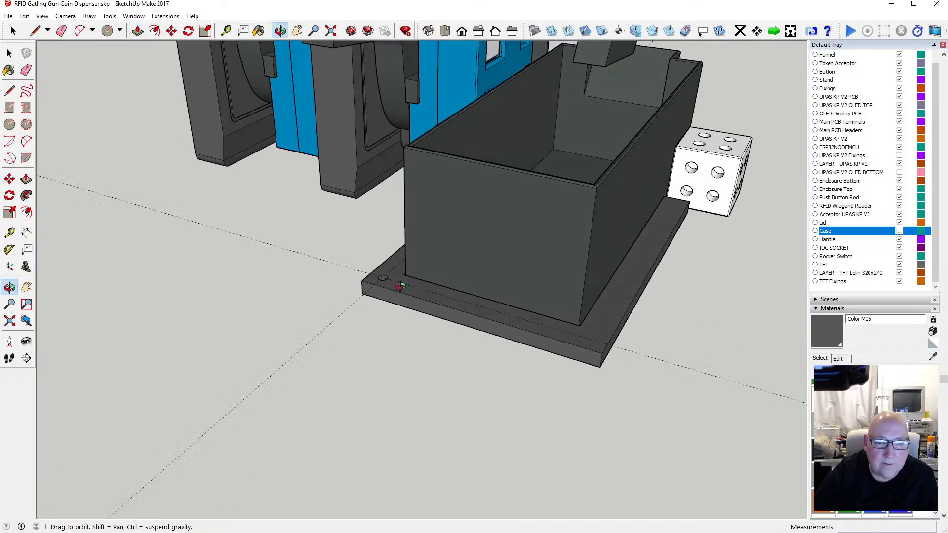
{"action": "left_click", "coordinate": [226, 31]}
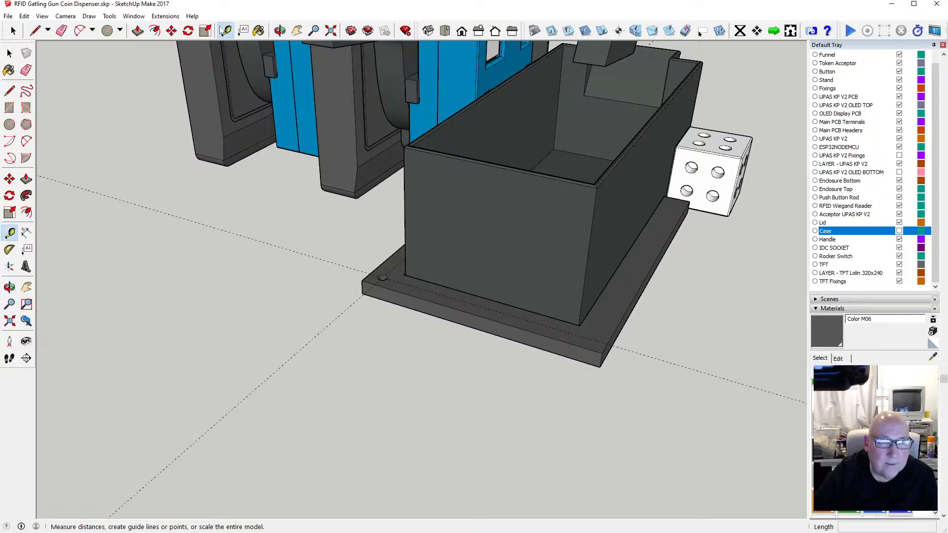
{"action": "left_click", "coordinate": [613, 327]}
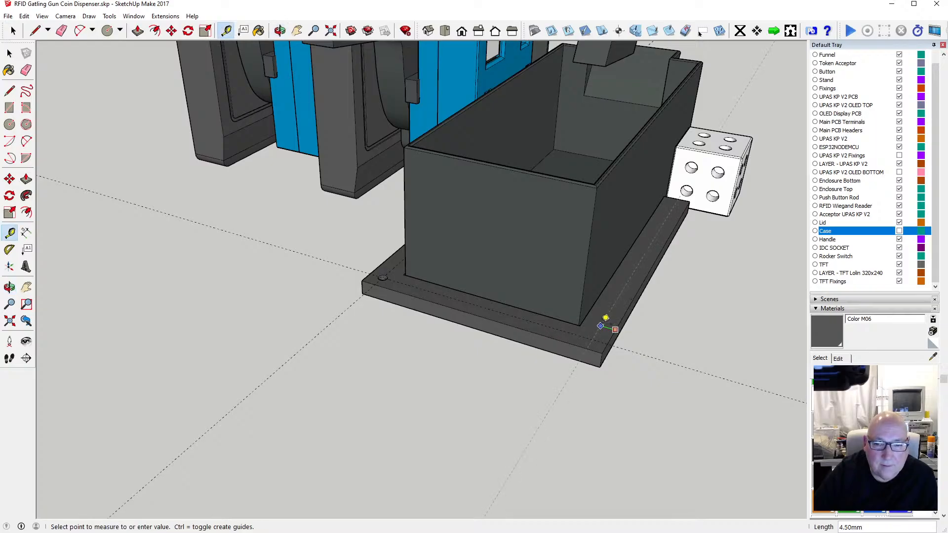
{"action": "left_click", "coordinate": [599, 316]}
{"action": "type", "text": "5"}
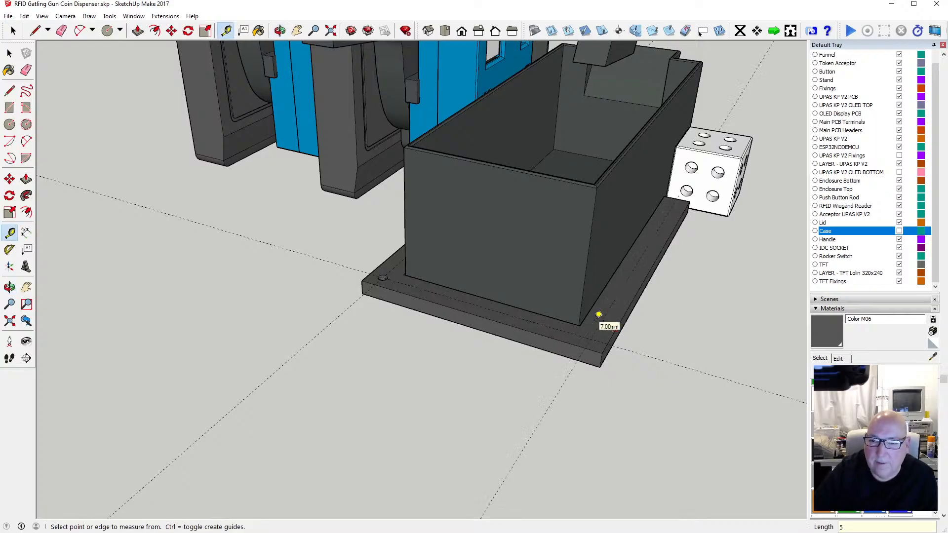
{"action": "scroll", "coordinate": [674, 190], "scroll_direction": "up", "scroll_amount": 5}
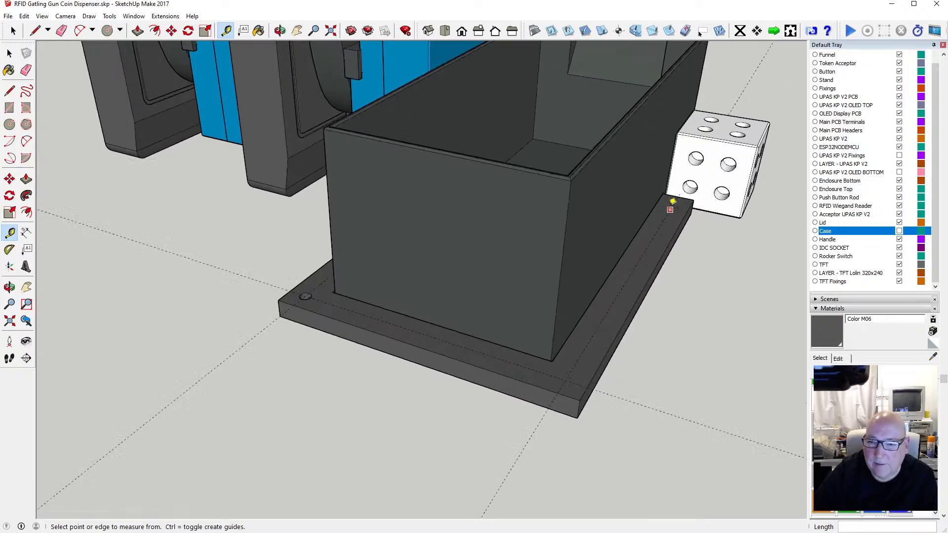
{"action": "left_click", "coordinate": [670, 191]}
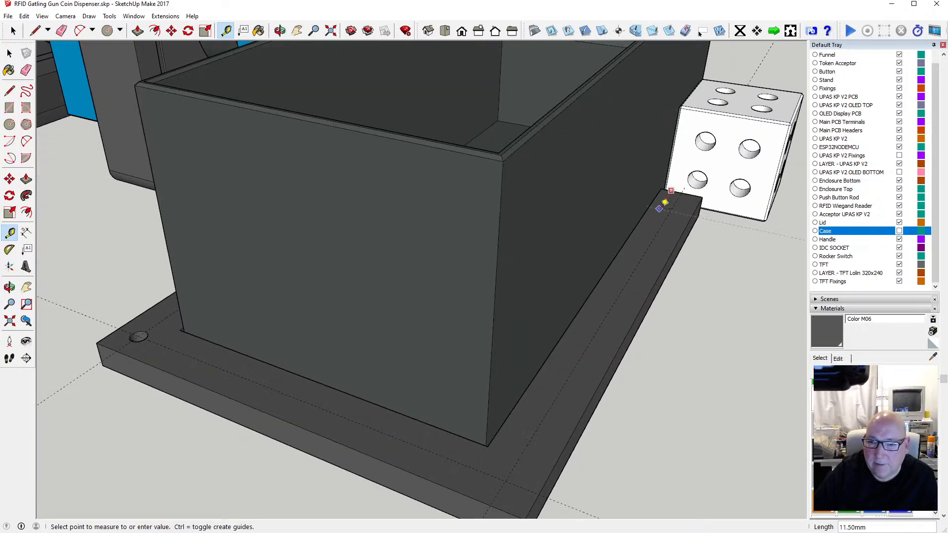
{"action": "key", "text": "Return"}
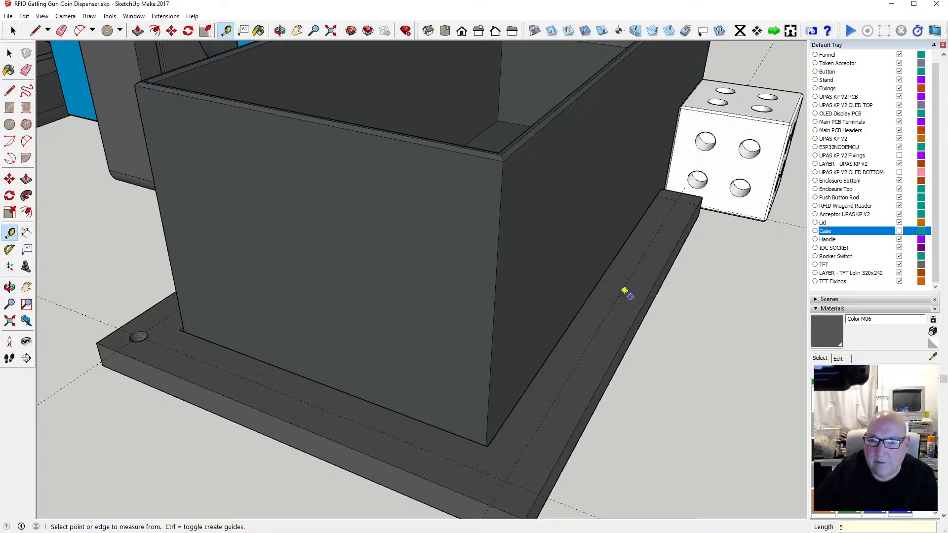
Step: Paint the strip's white outer side face next to the dispenser body with Color M06
{"action": "scroll", "coordinate": [492, 235], "scroll_direction": "down", "scroll_amount": 3}
{"action": "left_click", "coordinate": [280, 30]}
{"action": "left_click_drag", "start_coordinate": [277, 218], "coordinate": [337, 247]}
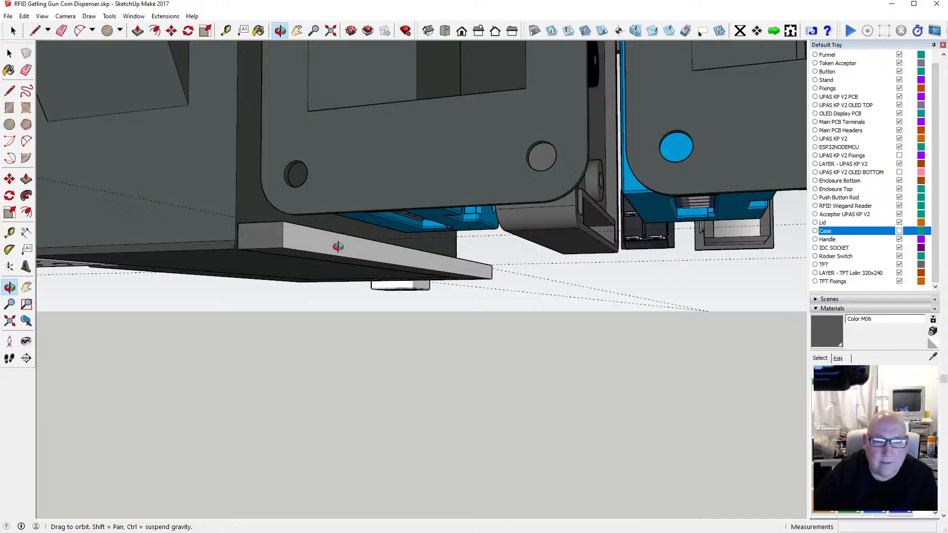
{"action": "left_click", "coordinate": [258, 31]}
{"action": "left_click", "coordinate": [301, 229]}
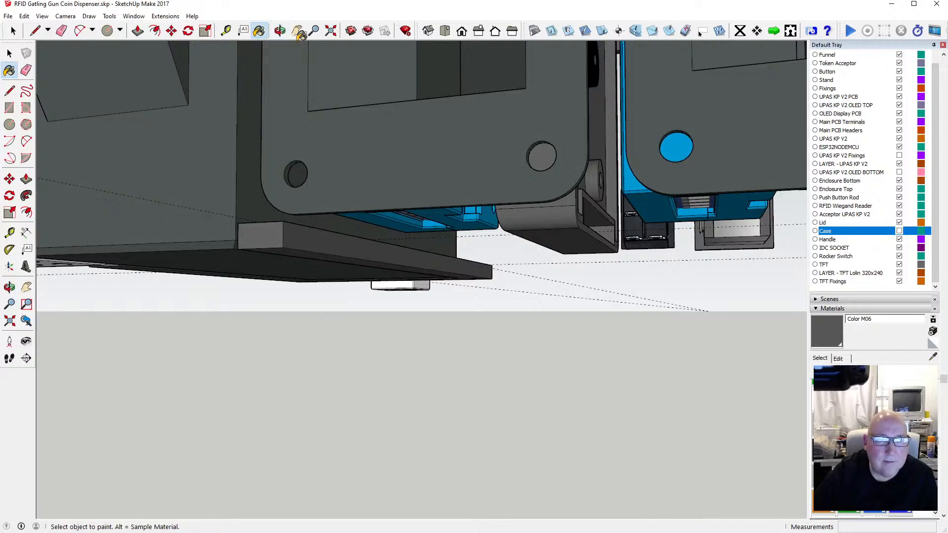
Step: Place a guide 5 mm in from the strip's other end, beside the dispenser's rounded leg
{"action": "left_click", "coordinate": [280, 30]}
{"action": "mouse_move", "coordinate": [284, 158]}
{"action": "left_mouse_down"}
{"action": "mouse_move", "coordinate": [288, 201]}
{"action": "mouse_move", "coordinate": [323, 231]}
{"action": "mouse_move", "coordinate": [306, 181]}
{"action": "left_mouse_up"}
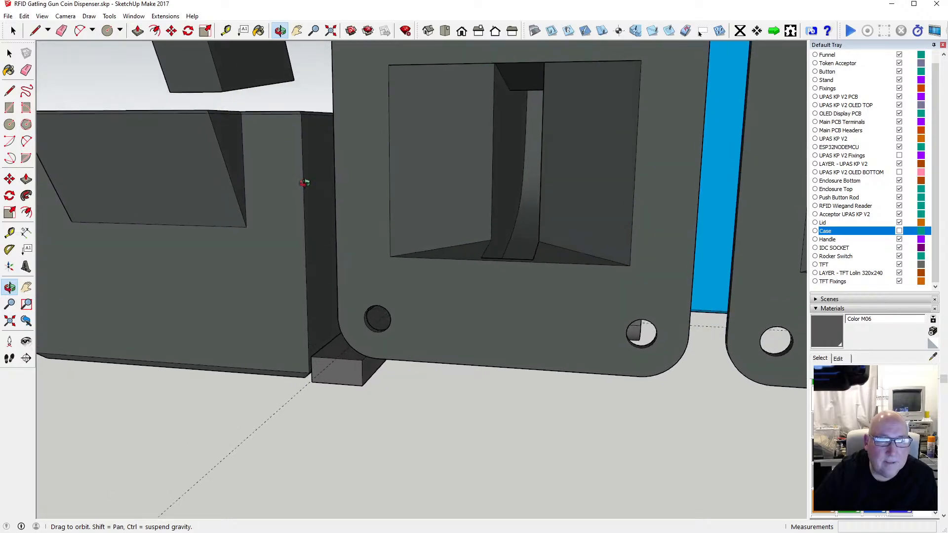
{"action": "key", "text": "t"}
{"action": "left_click", "coordinate": [326, 349]}
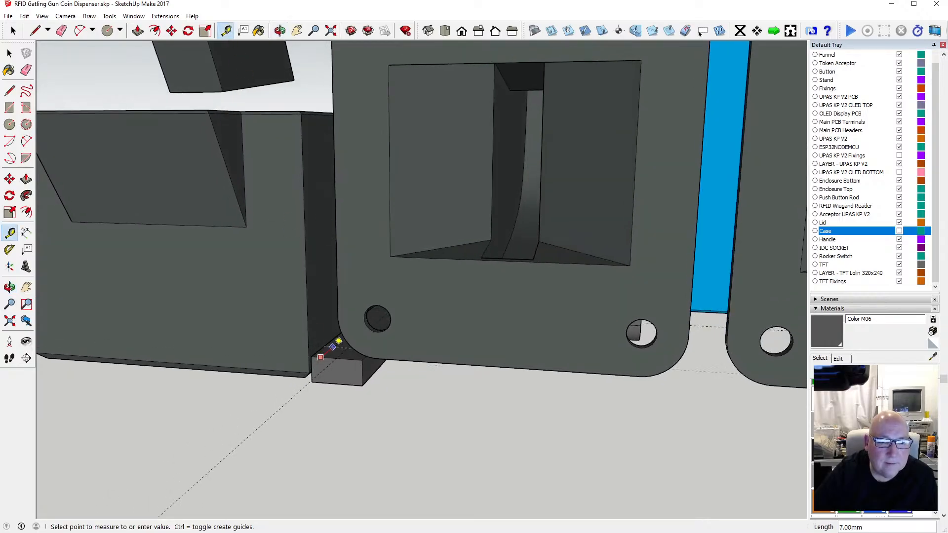
{"action": "key", "text": "Return"}
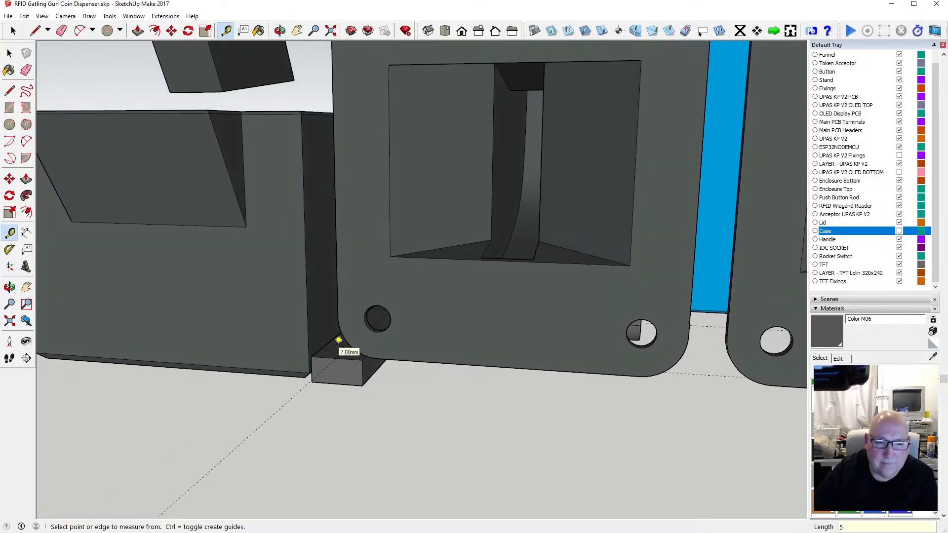
Step: Draw a circle with a 1.6 mm radius at the guide intersection on the strip's end beside the dispenser
{"action": "scroll", "coordinate": [343, 351], "scroll_direction": "up", "scroll_amount": 5}
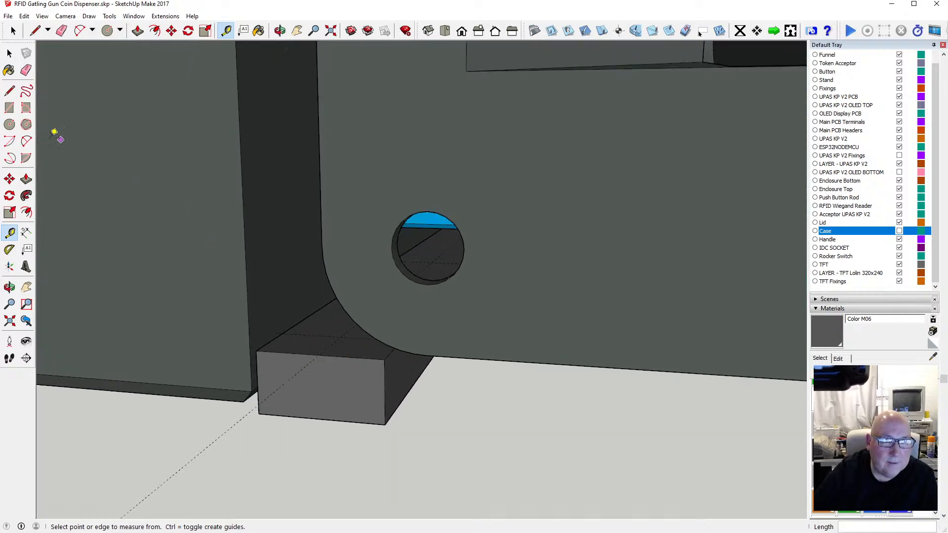
{"action": "left_click", "coordinate": [10, 124]}
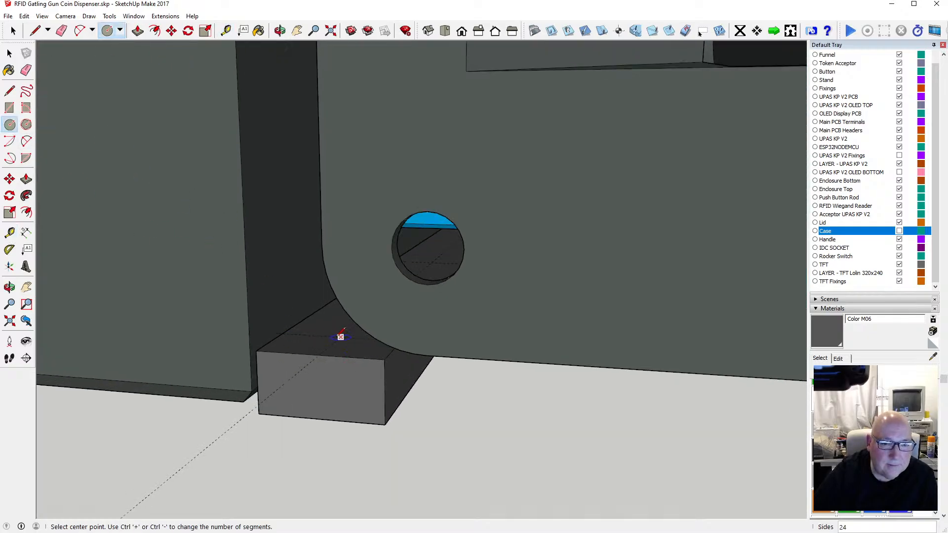
{"action": "left_click", "coordinate": [340, 336]}
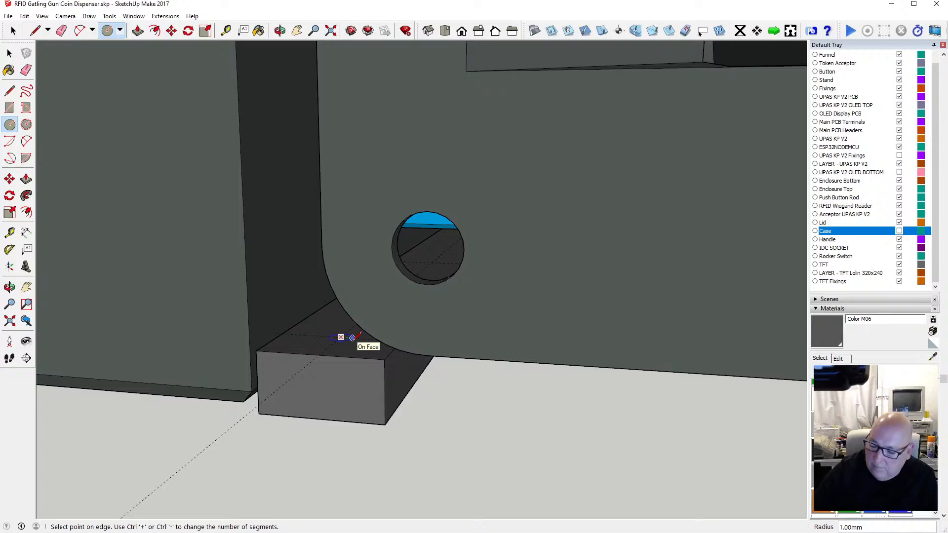
{"action": "type", "text": "1."}
{"action": "key", "text": "Return"}
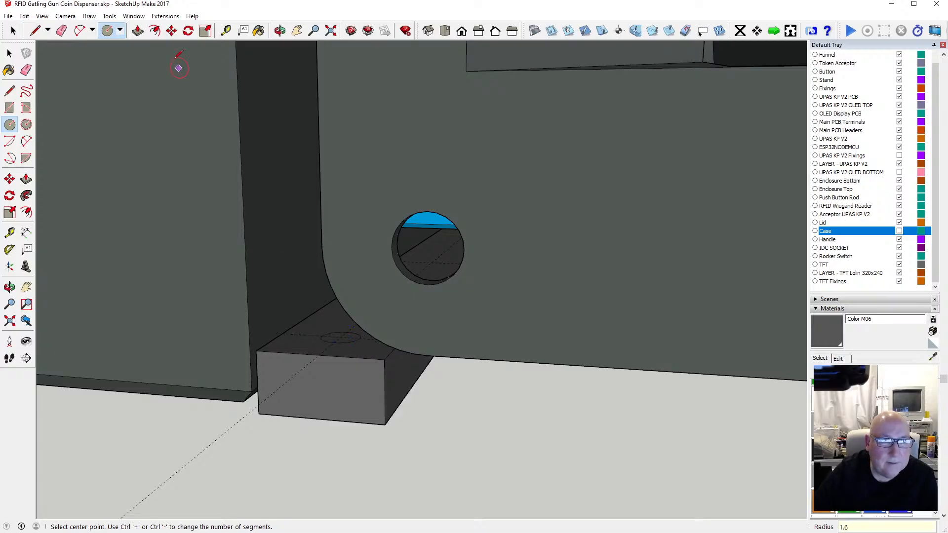
Step: Push the circle 5 mm down to cut a screw hole through the strip's dispenser-side end
{"action": "left_click", "coordinate": [138, 30]}
{"action": "left_click", "coordinate": [341, 343]}
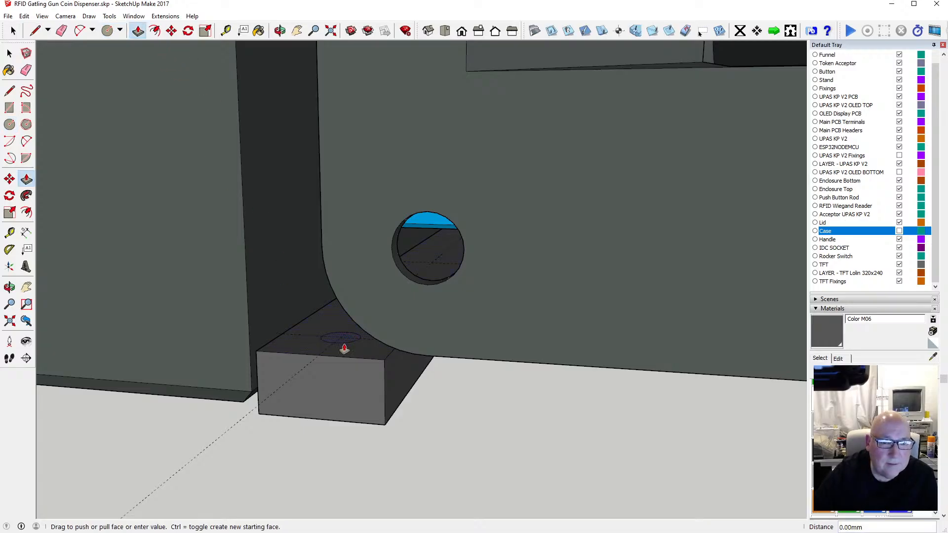
{"action": "left_click", "coordinate": [310, 422]}
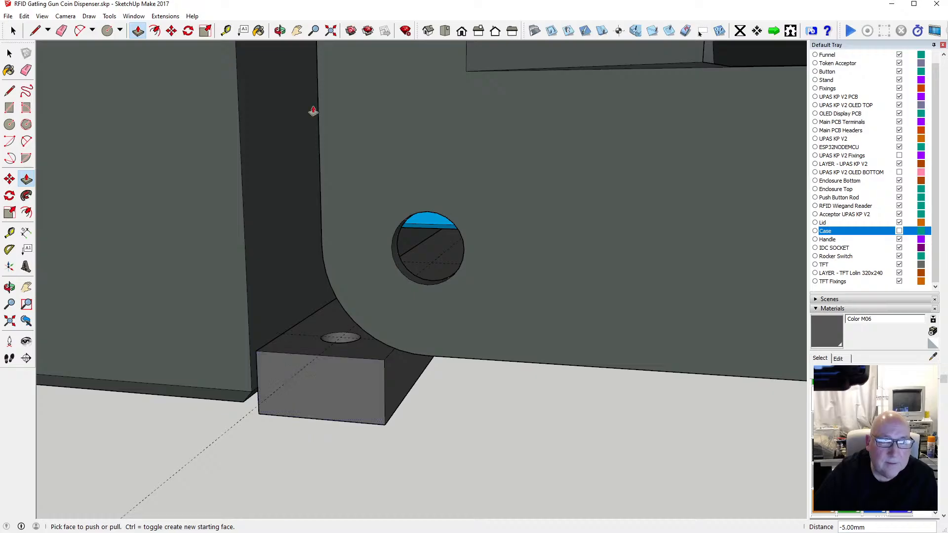
Step: Draw a circle with a 1.6 mm radius at the guide intersection on the strip's end beside the white die
{"action": "left_click", "coordinate": [280, 31]}
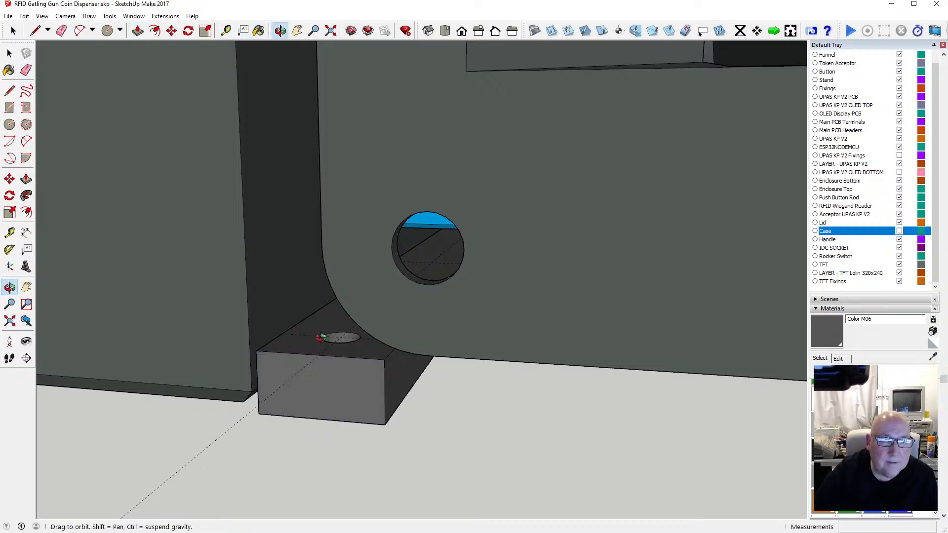
{"action": "scroll", "coordinate": [326, 333], "scroll_direction": "down", "scroll_amount": 4}
{"action": "scroll", "coordinate": [321, 329], "scroll_direction": "down", "scroll_amount": 5}
{"action": "left_click_drag", "start_coordinate": [164, 296], "coordinate": [679, 358]}
{"action": "scroll", "coordinate": [678, 358], "scroll_direction": "up", "scroll_amount": 6}
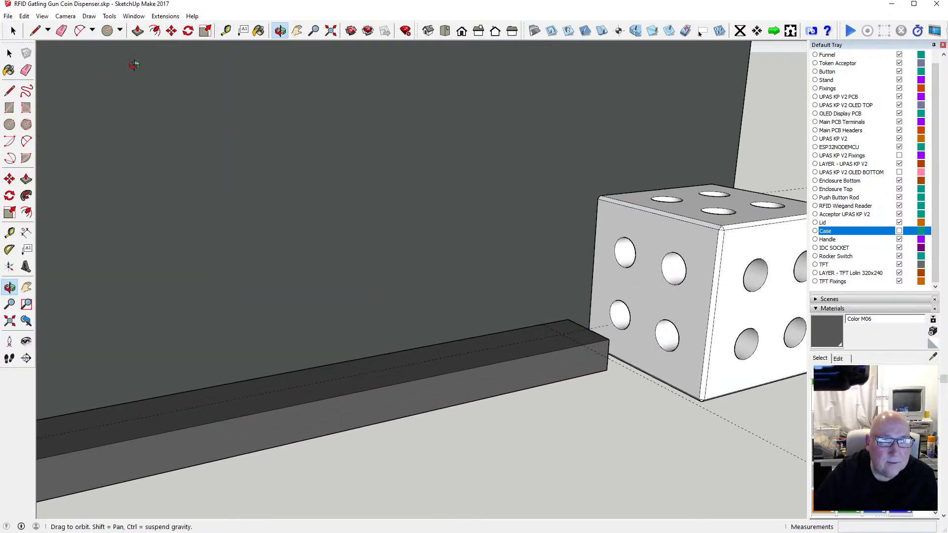
{"action": "left_click", "coordinate": [9, 125]}
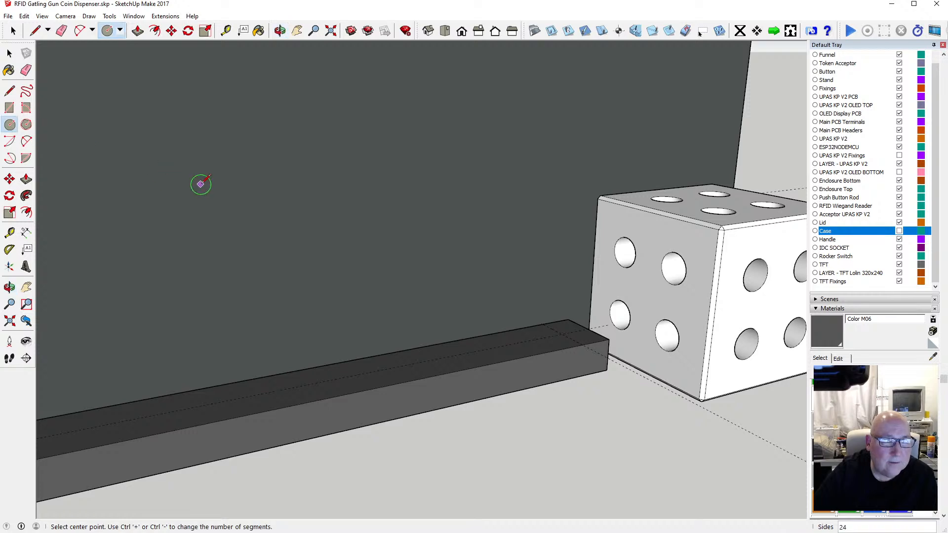
{"action": "left_click", "coordinate": [562, 334]}
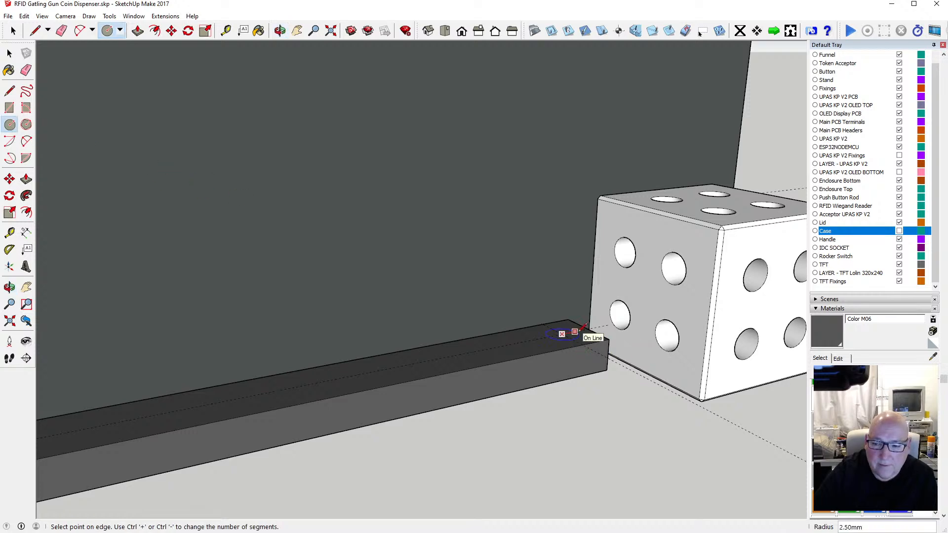
{"action": "type", "text": "1.6"}
{"action": "key", "text": "Return"}
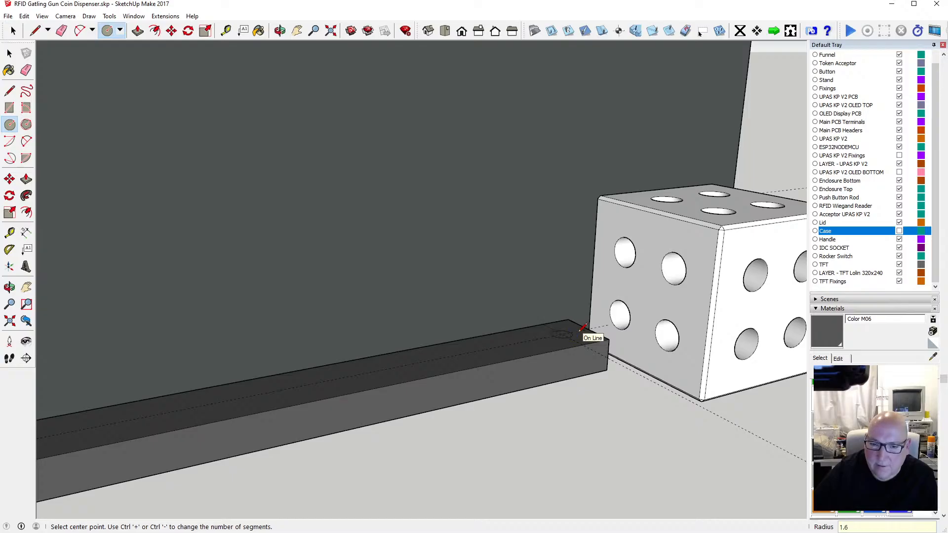
Step: Push the circle down through the strip to cut the screw hole at the end beside the die
{"action": "left_click", "coordinate": [138, 31]}
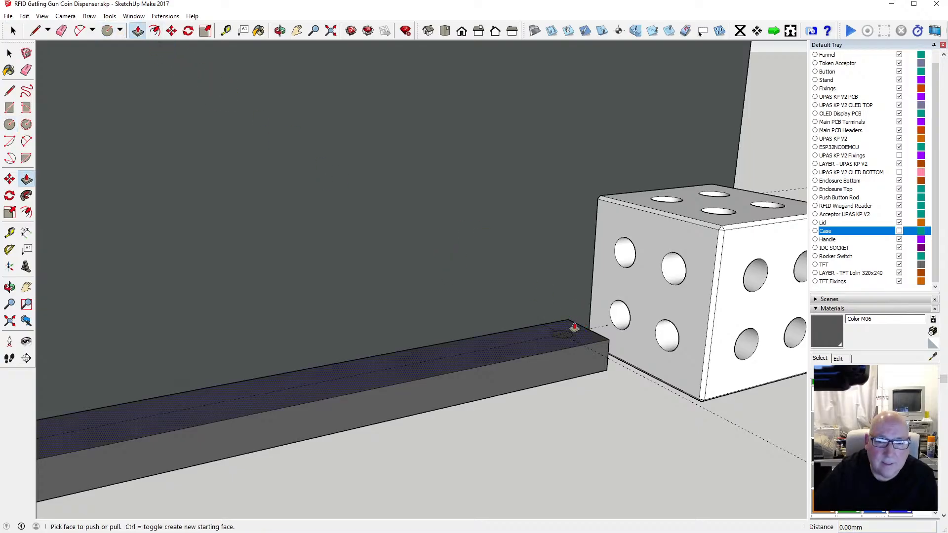
{"action": "left_click", "coordinate": [562, 334]}
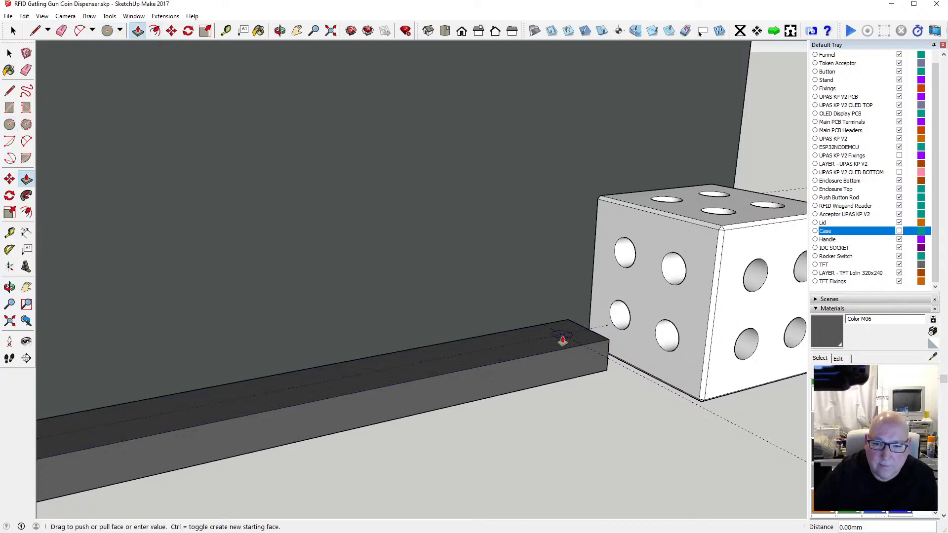
{"action": "left_click", "coordinate": [550, 386]}
Step: Draw a circle with a 1.6 mm radius at the guide intersection on the strip's outer corner, away from the dispenser
{"action": "left_click", "coordinate": [279, 31]}
{"action": "left_click_drag", "start_coordinate": [419, 232], "coordinate": [289, 281]}
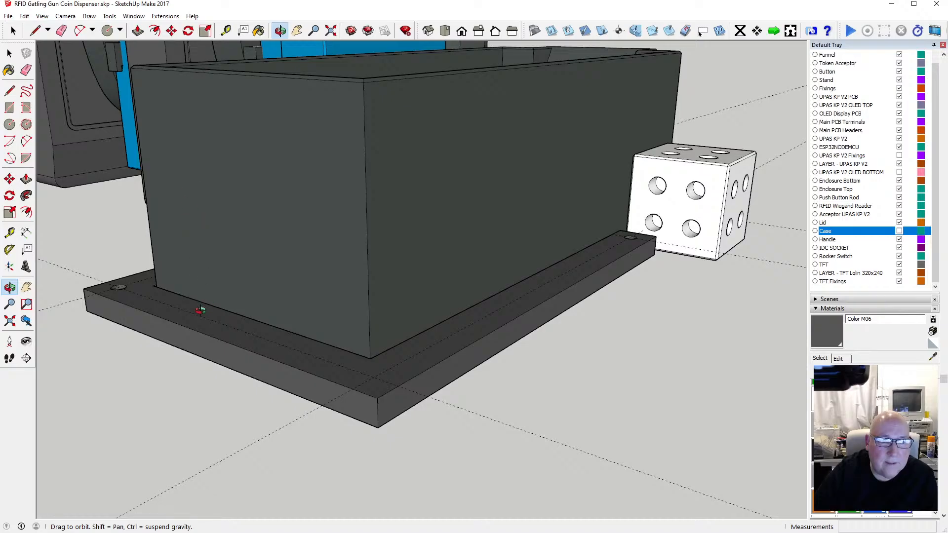
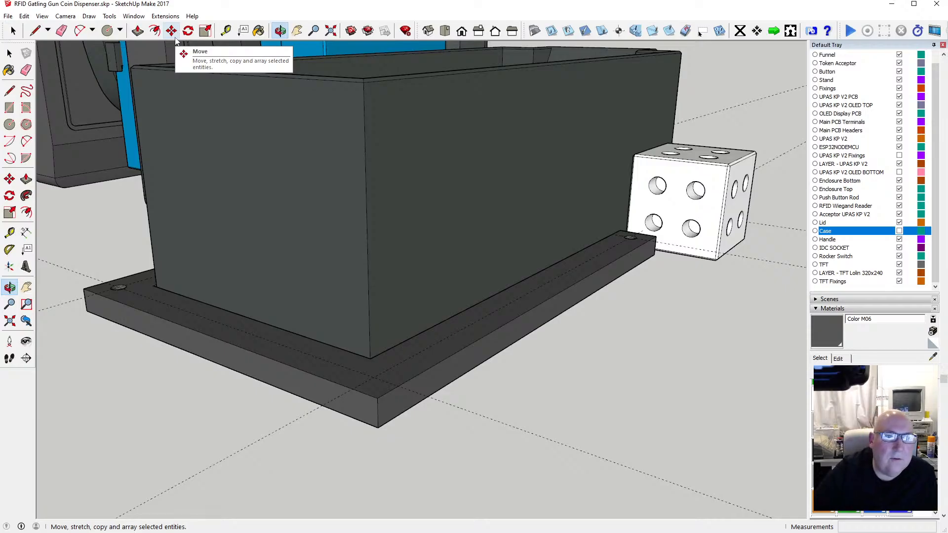
{"action": "left_click", "coordinate": [9, 123]}
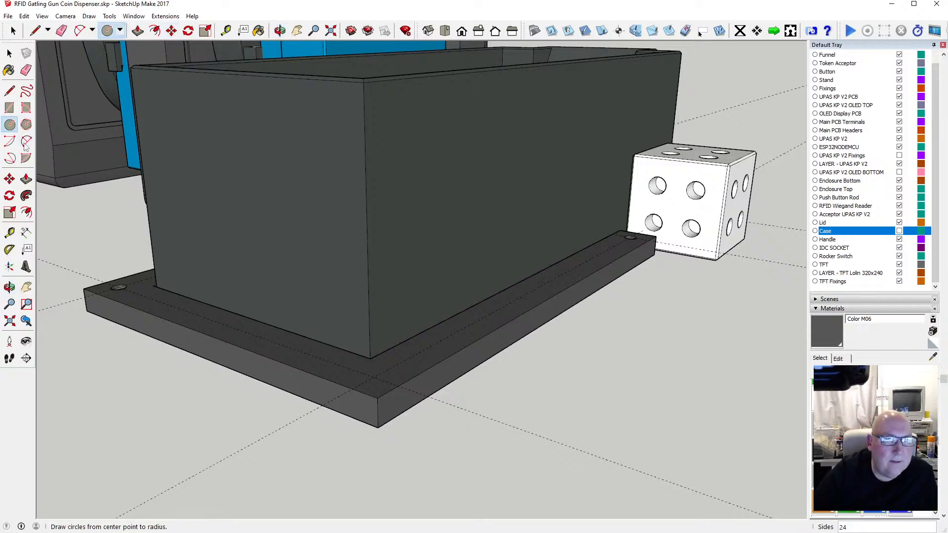
{"action": "left_click", "coordinate": [373, 376]}
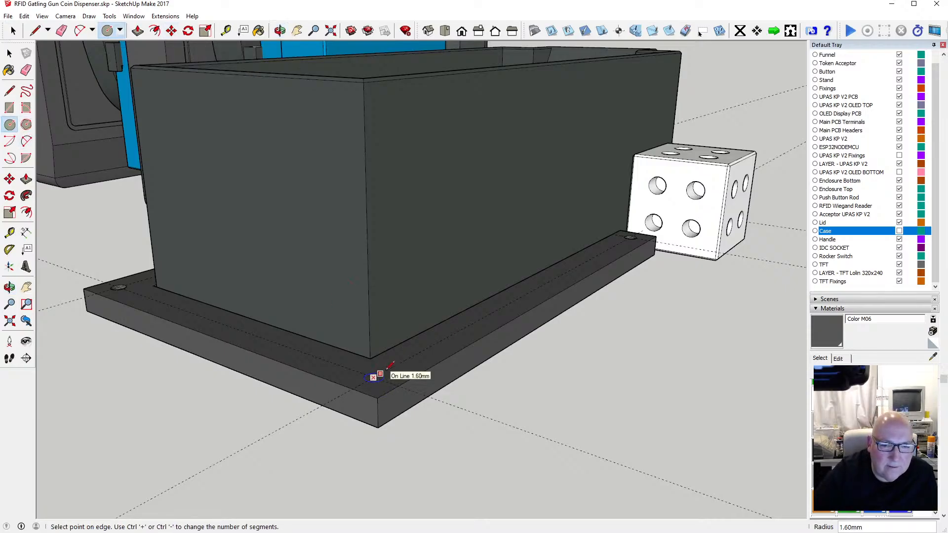
{"action": "left_click", "coordinate": [390, 365]}
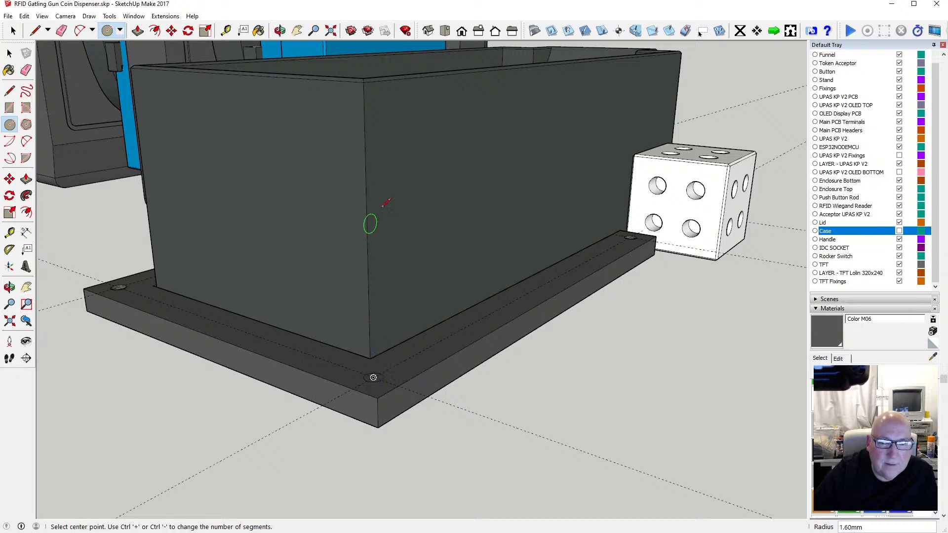
Step: Push the corner circle 5 mm down to cut a screw hole through the strip, and delete the two guides crossing there
{"action": "left_click", "coordinate": [134, 32]}
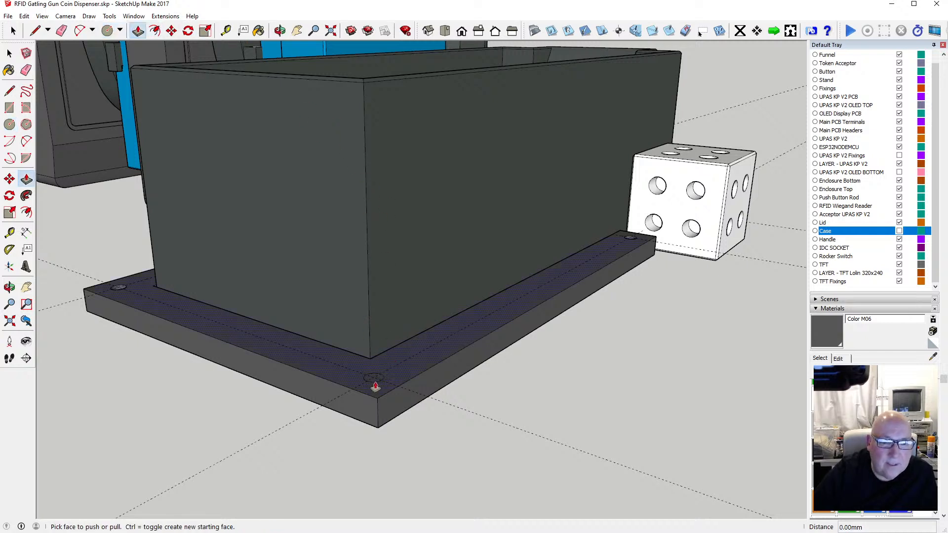
{"action": "left_click_drag", "start_coordinate": [373, 384], "coordinate": [357, 427]}
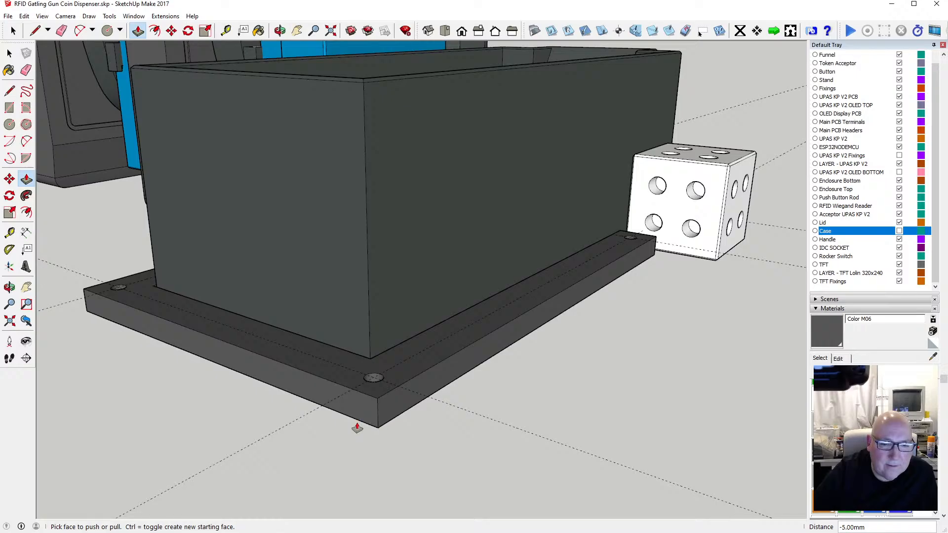
{"action": "key", "text": "space"}
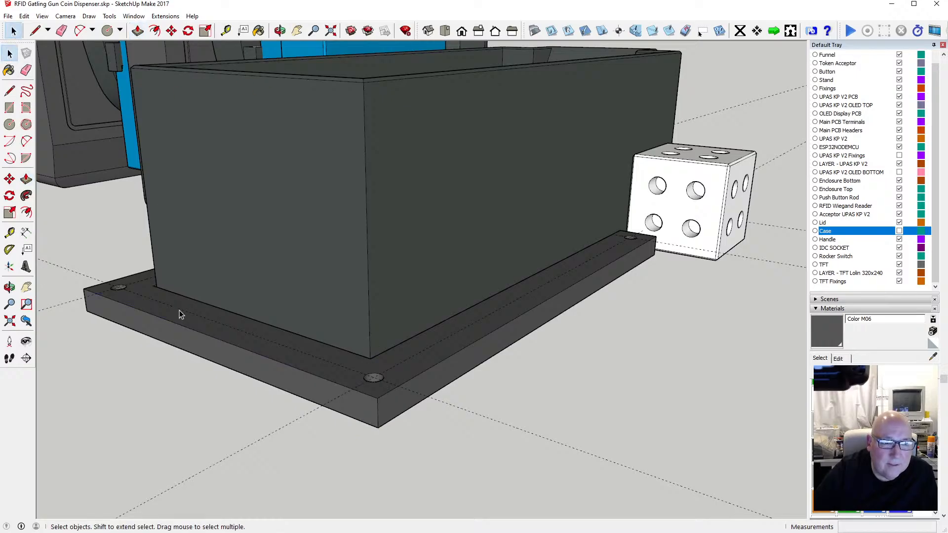
{"action": "key", "text": "Escape"}
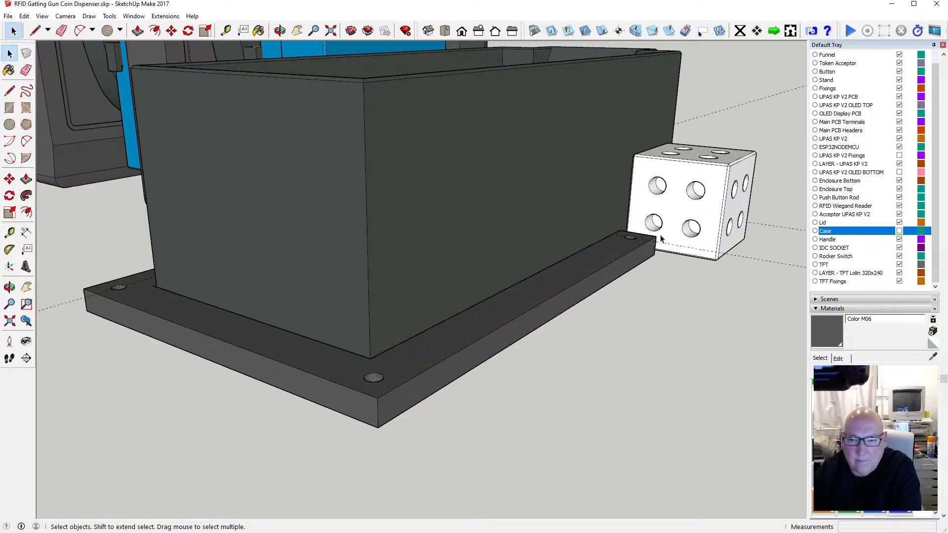
Step: Delete the remaining construction guides running past the strip and the white die
{"action": "key", "text": "Escape"}
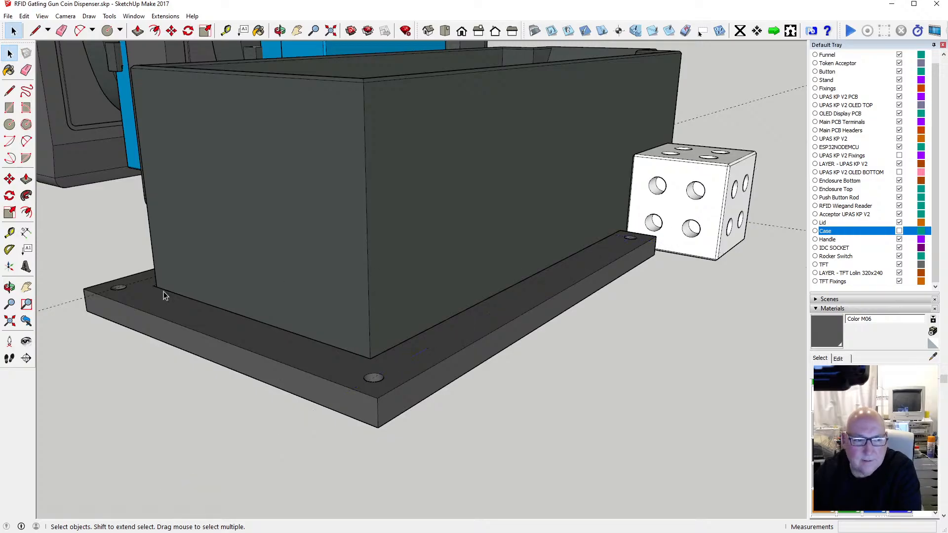
{"action": "key", "text": "o"}
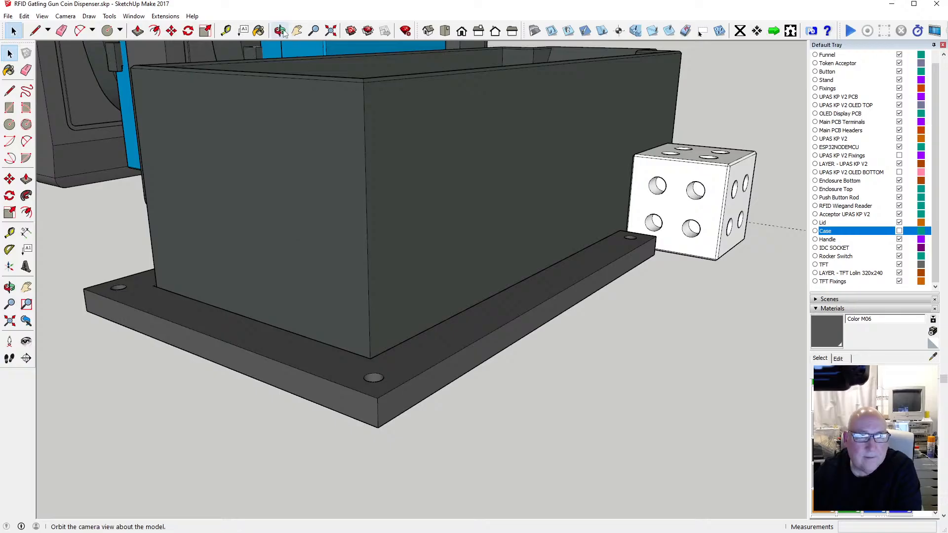
{"action": "left_click_drag", "start_coordinate": [642, 245], "coordinate": [461, 300]}
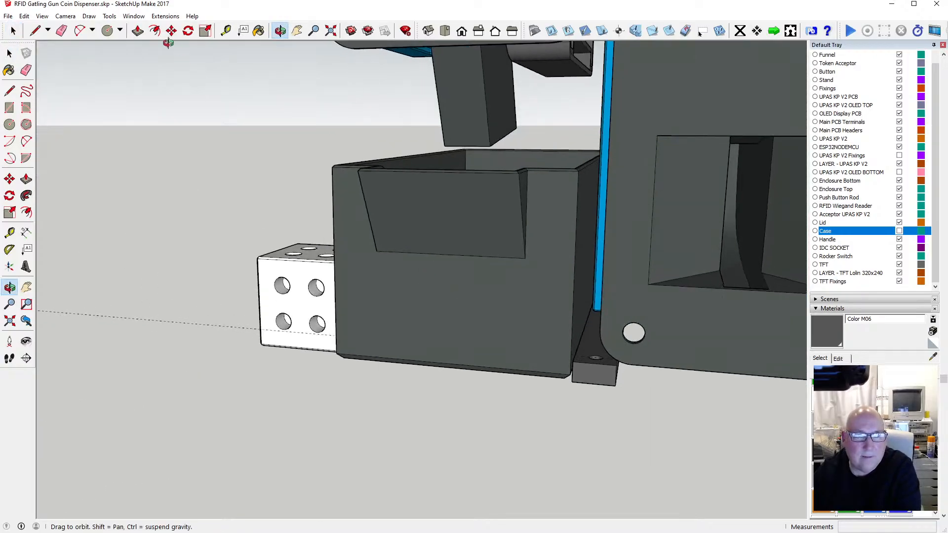
{"action": "key", "text": "space"}
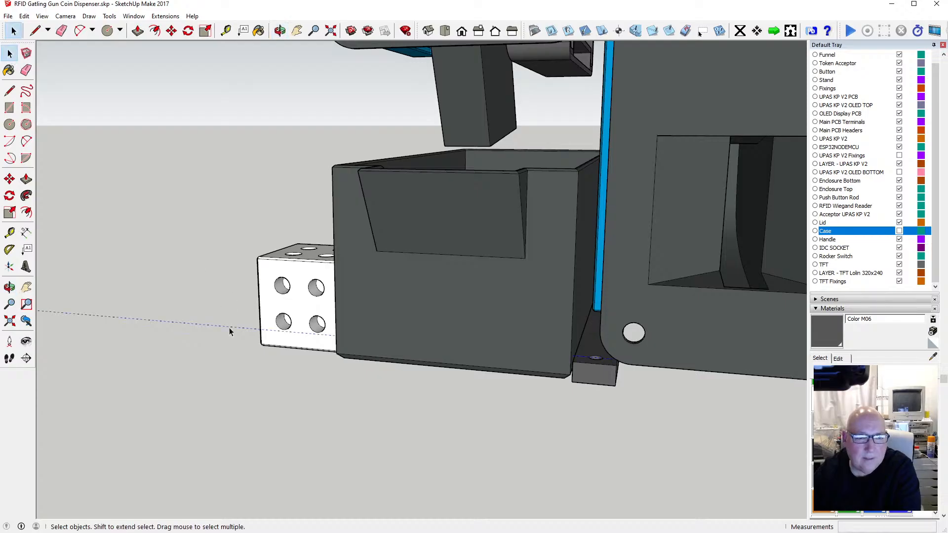
{"action": "middle_click_drag", "start_coordinate": [279, 359], "coordinate": [362, 304]}
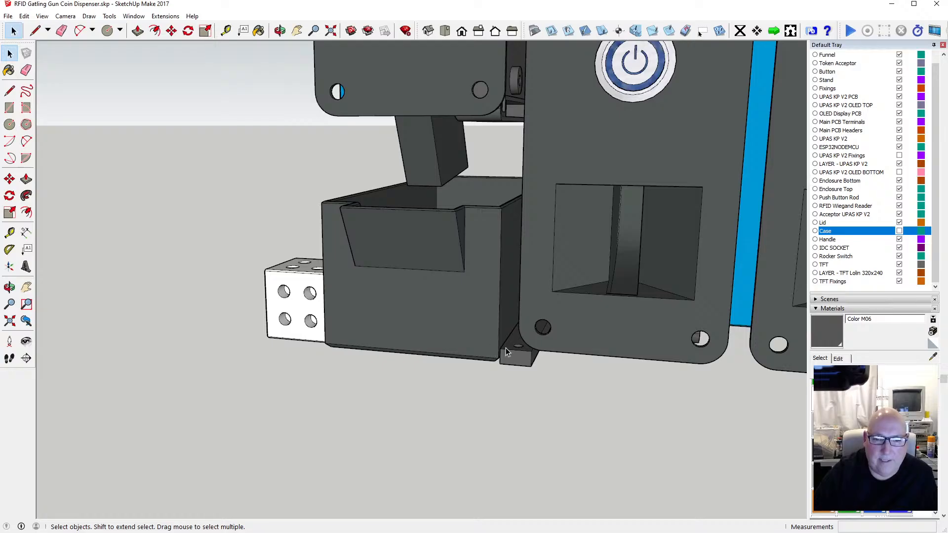
Step: Select the whole strip from below, including its screw holes, and make it a component
{"action": "middle_click_drag", "start_coordinate": [320, 72], "coordinate": [263, 258]}
{"action": "key", "text": "space"}
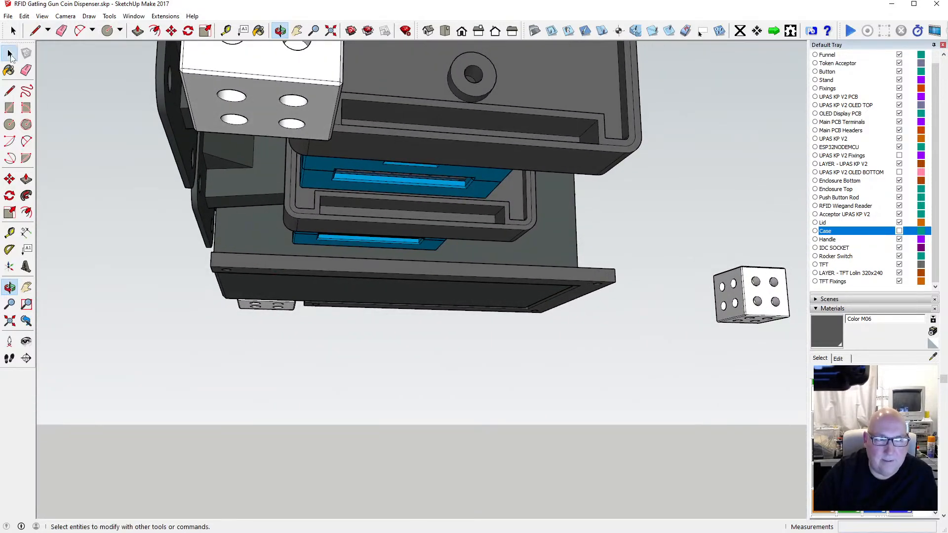
{"action": "left_click_drag", "start_coordinate": [203, 248], "coordinate": [626, 315]}
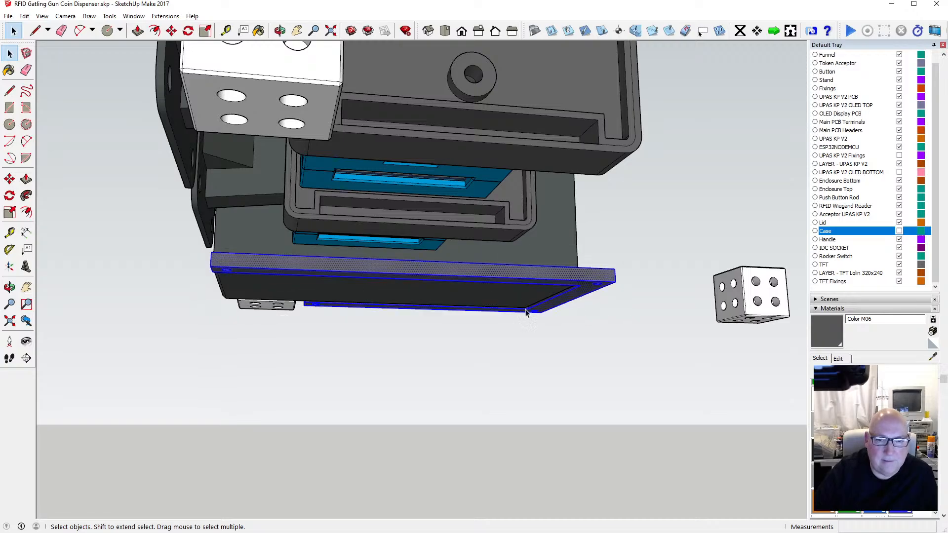
{"action": "scroll", "coordinate": [526, 311], "scroll_direction": "up", "scroll_amount": 1}
{"action": "left_click", "coordinate": [280, 30]}
{"action": "left_click_drag", "start_coordinate": [280, 74], "coordinate": [395, 289]}
{"action": "left_click", "coordinate": [13, 30]}
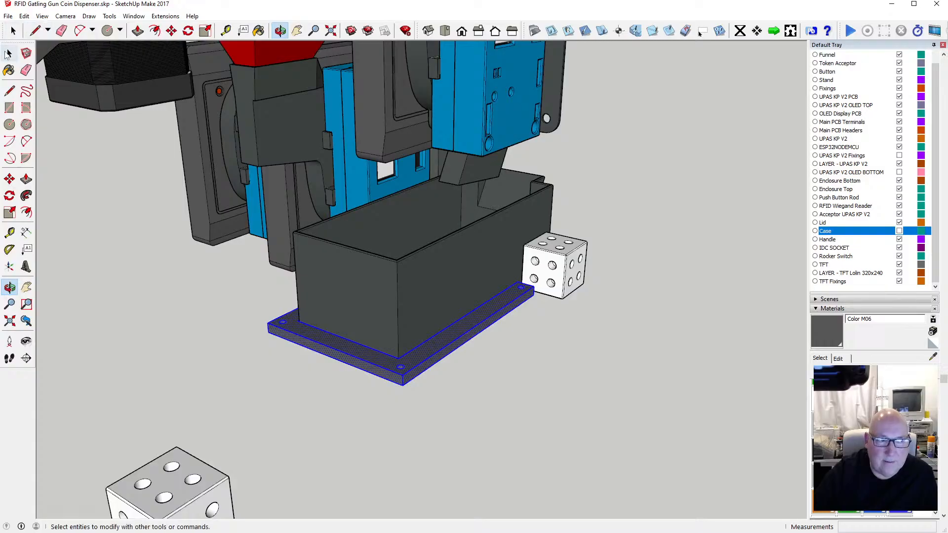
{"action": "right_click", "coordinate": [310, 337]}
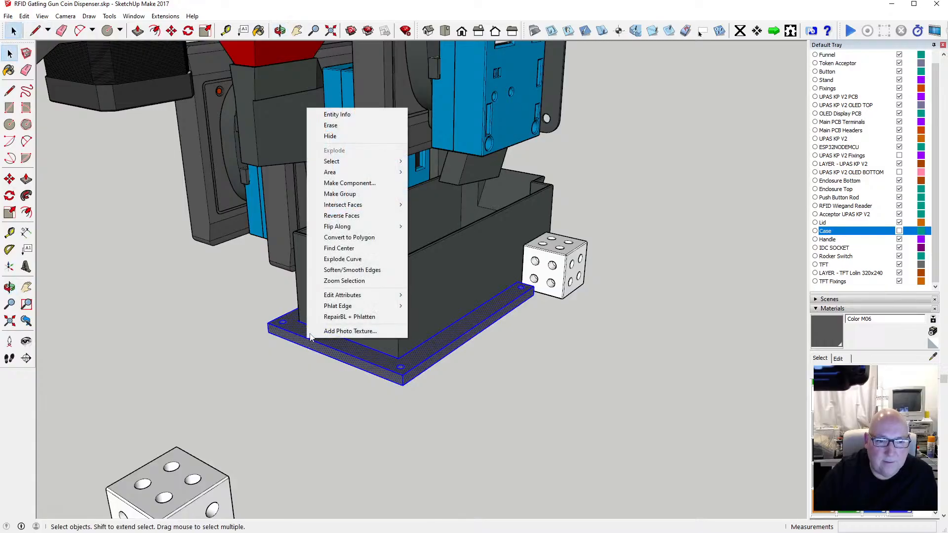
{"action": "left_click", "coordinate": [349, 183]}
{"action": "left_click", "coordinate": [484, 340]}
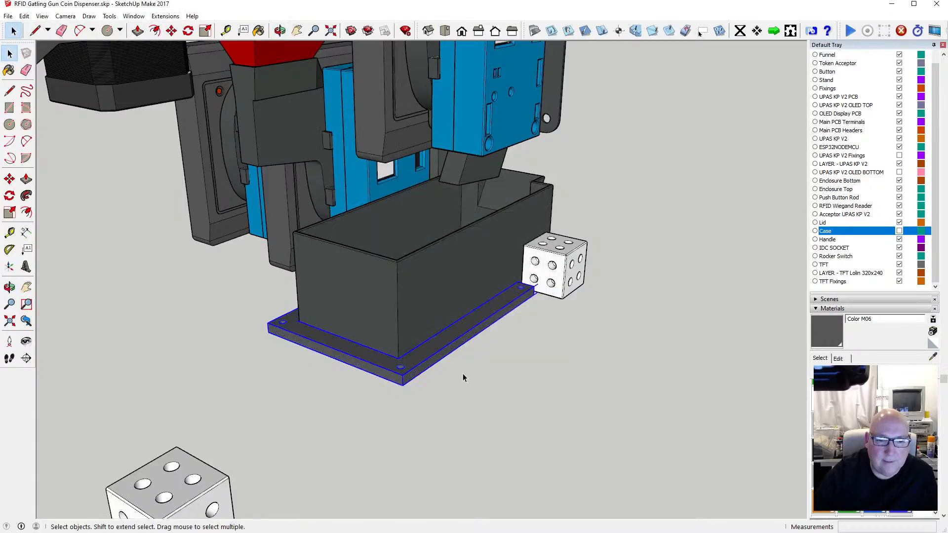
Step: Open the strip component around the coin bin's base for editing
{"action": "scroll", "coordinate": [416, 379], "scroll_direction": "up", "scroll_amount": 5}
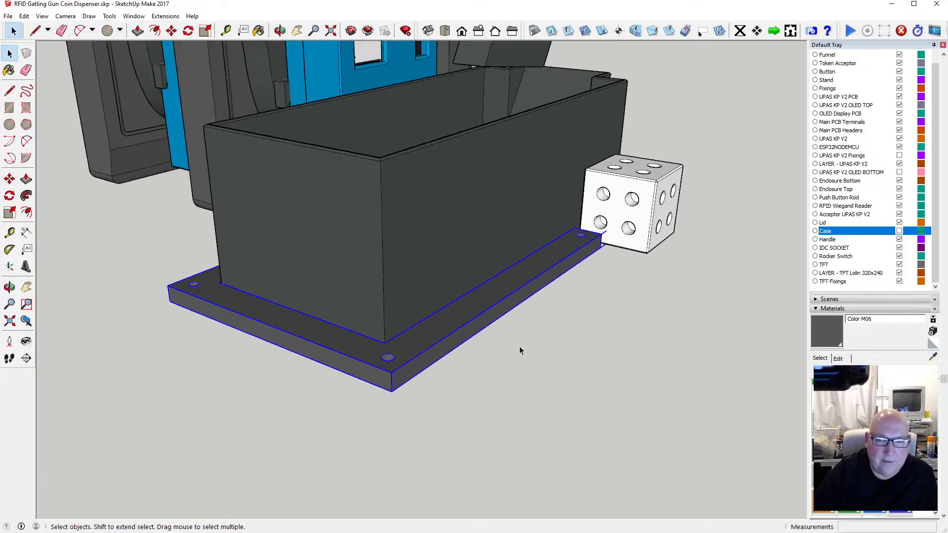
{"action": "scroll", "coordinate": [522, 344], "scroll_direction": "up", "scroll_amount": 1}
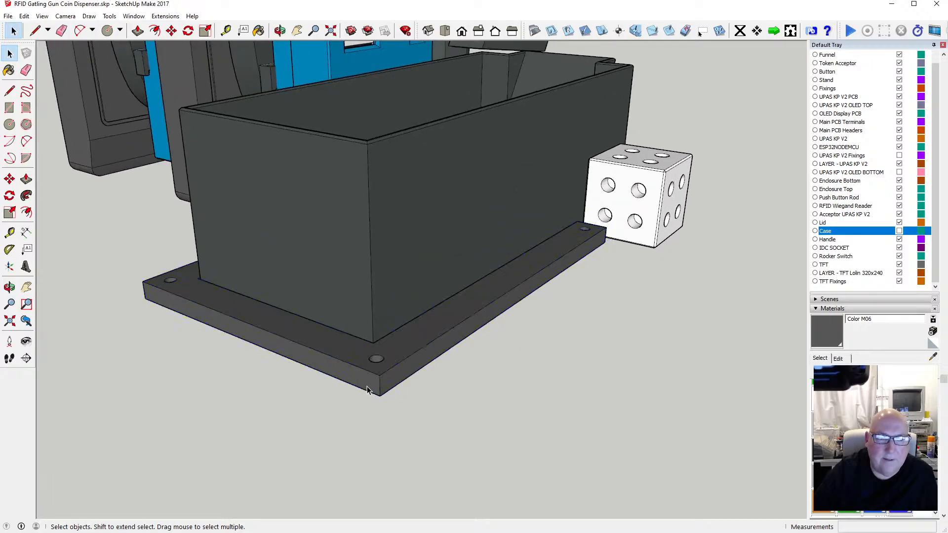
{"action": "scroll", "coordinate": [366, 390], "scroll_direction": "up", "scroll_amount": 3}
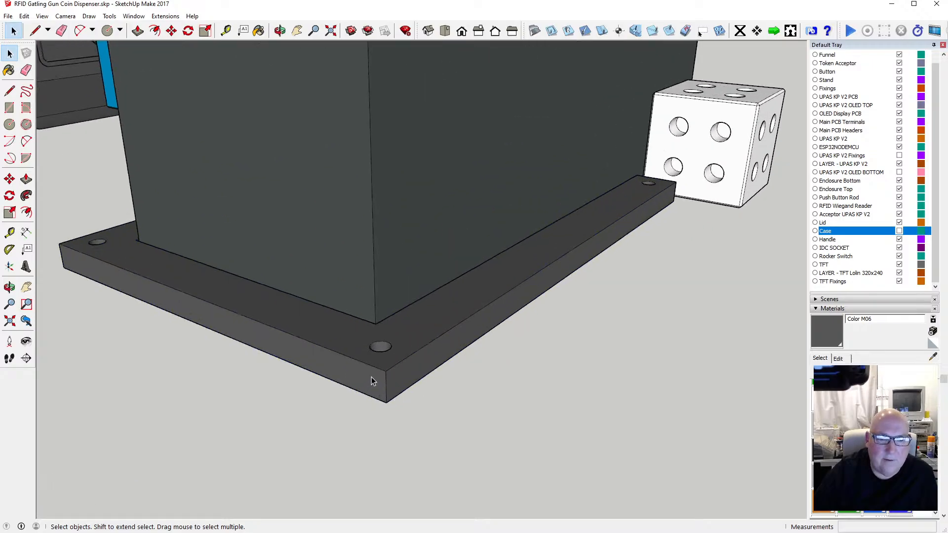
{"action": "left_click", "coordinate": [279, 31]}
{"action": "left_click_drag", "start_coordinate": [375, 212], "coordinate": [341, 259]}
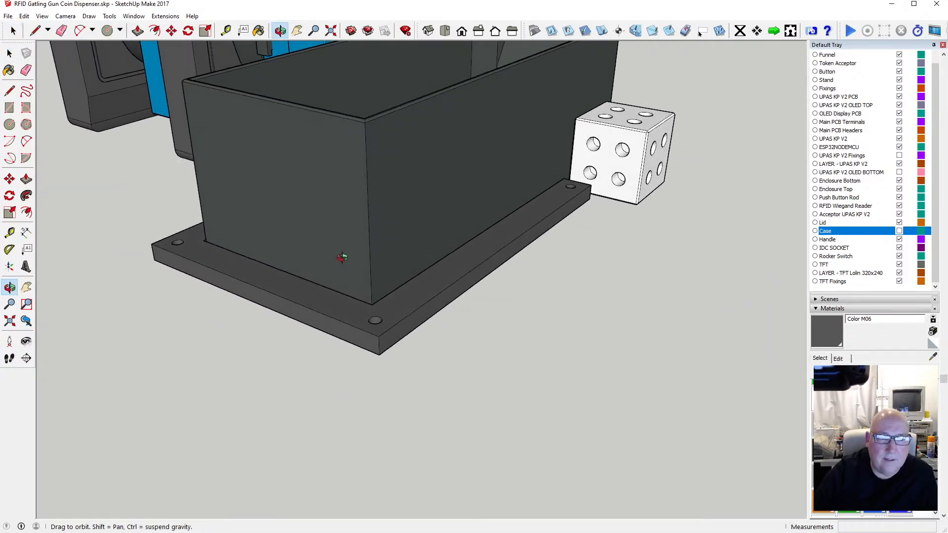
{"action": "key", "text": "space"}
{"action": "double_click", "coordinate": [312, 298]}
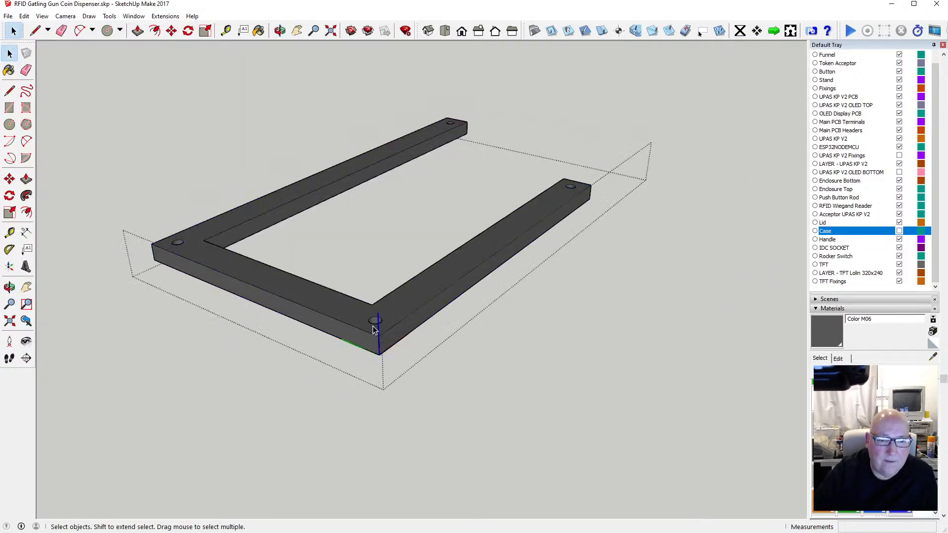
Step: Try a 3 mm outward offset of the outer corner hole's edge and measure the circle's diameter
{"action": "scroll", "coordinate": [375, 319], "scroll_direction": "up", "scroll_amount": 5}
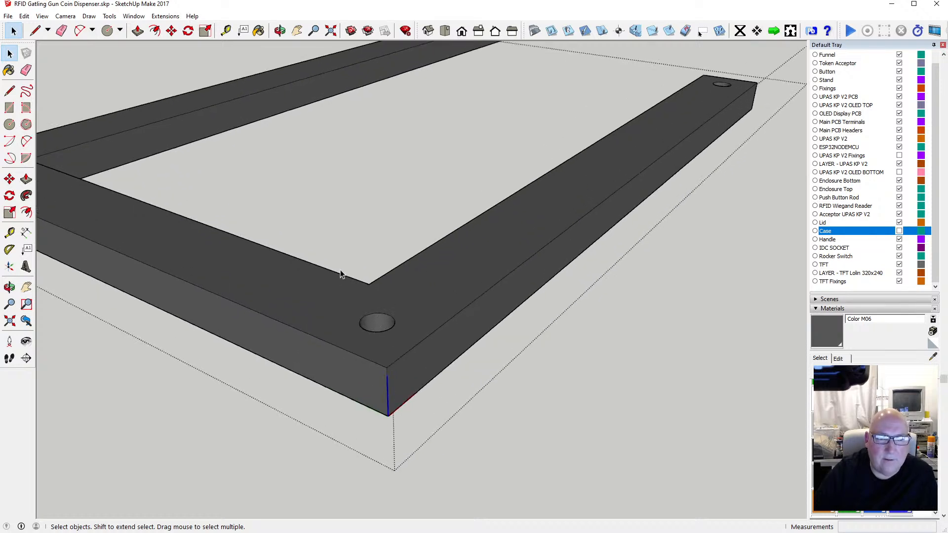
{"action": "left_click", "coordinate": [154, 30]}
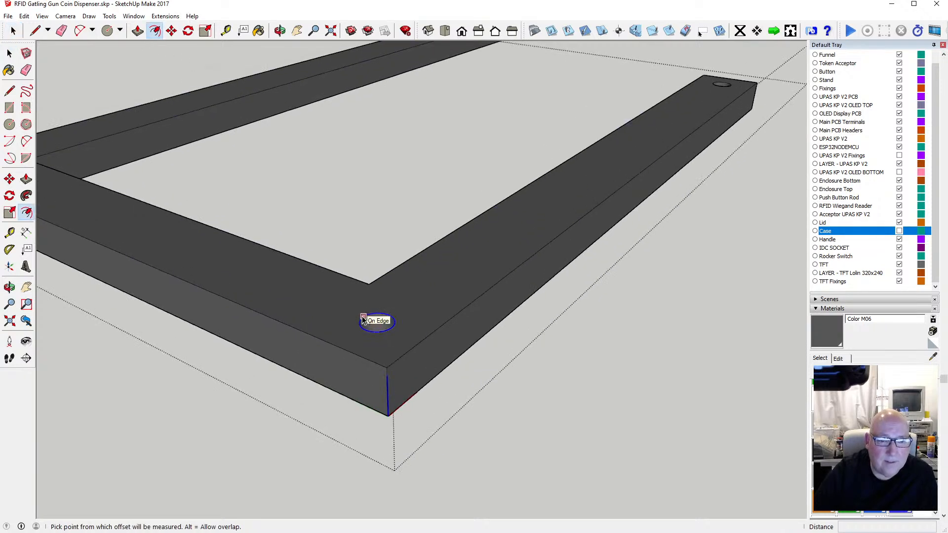
{"action": "left_click", "coordinate": [363, 317]}
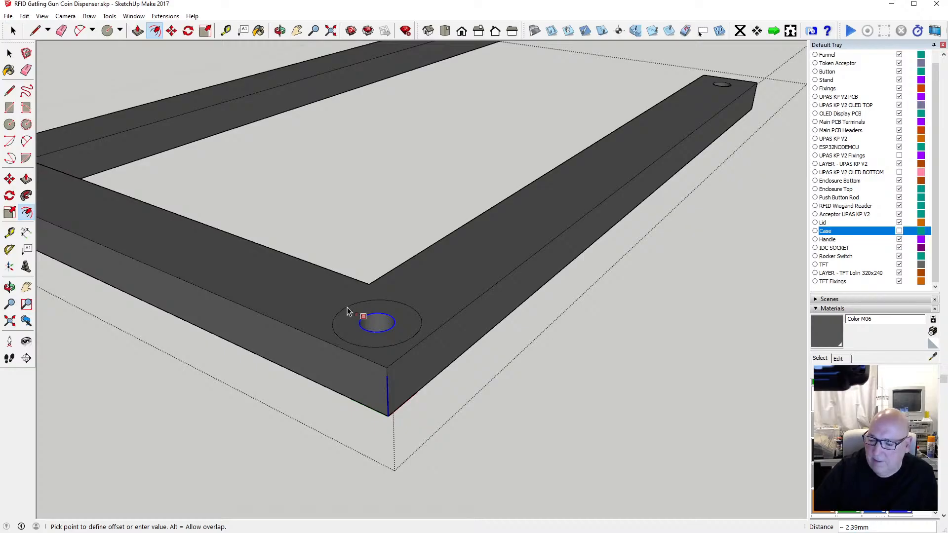
{"action": "type", "text": "3"}
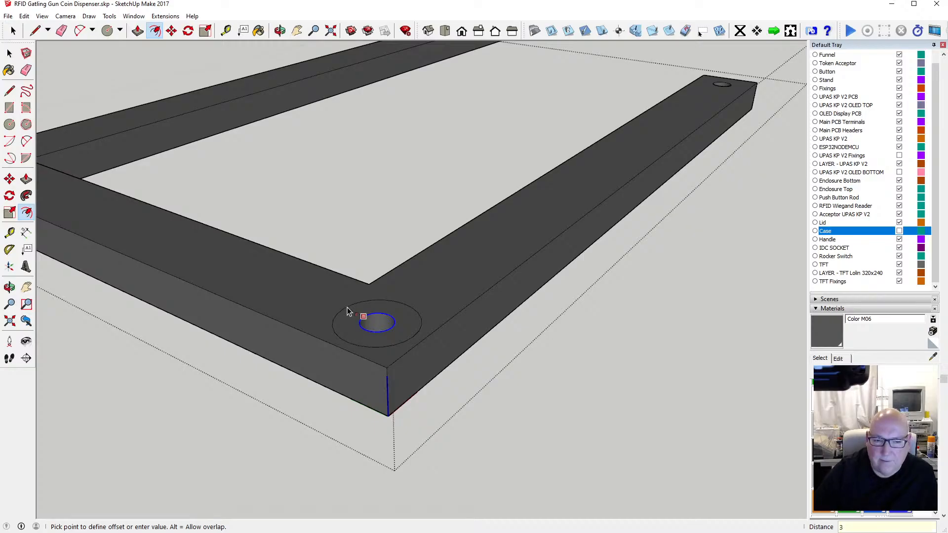
{"action": "key", "text": "Return"}
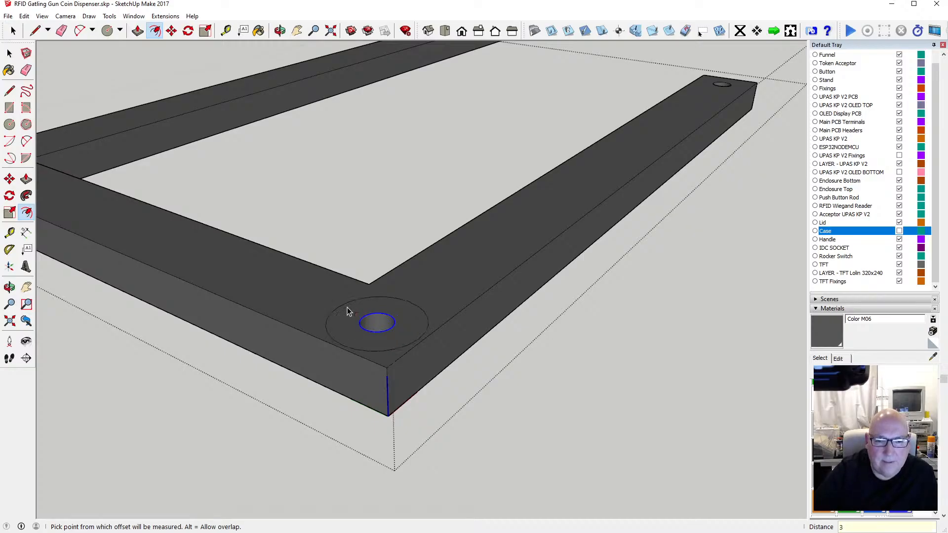
{"action": "left_click", "coordinate": [24, 16]}
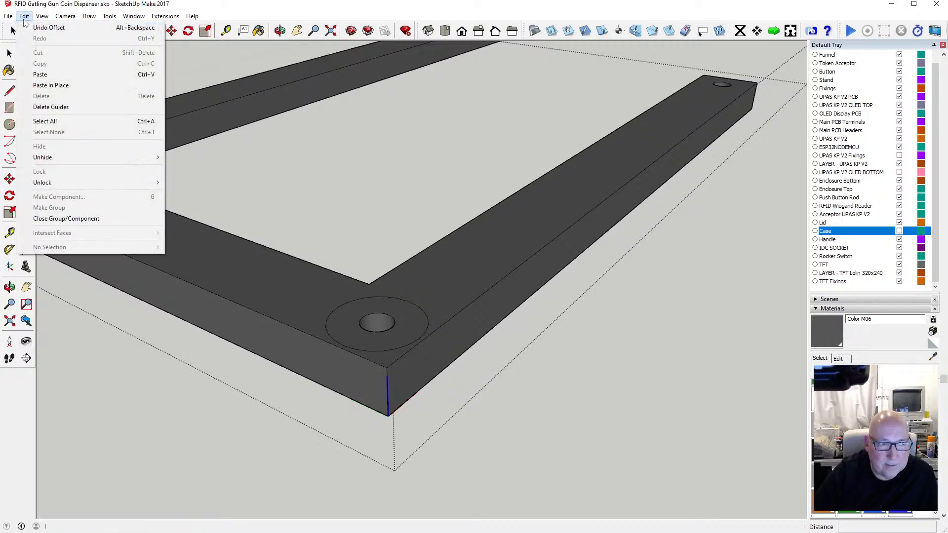
{"action": "left_click", "coordinate": [226, 31]}
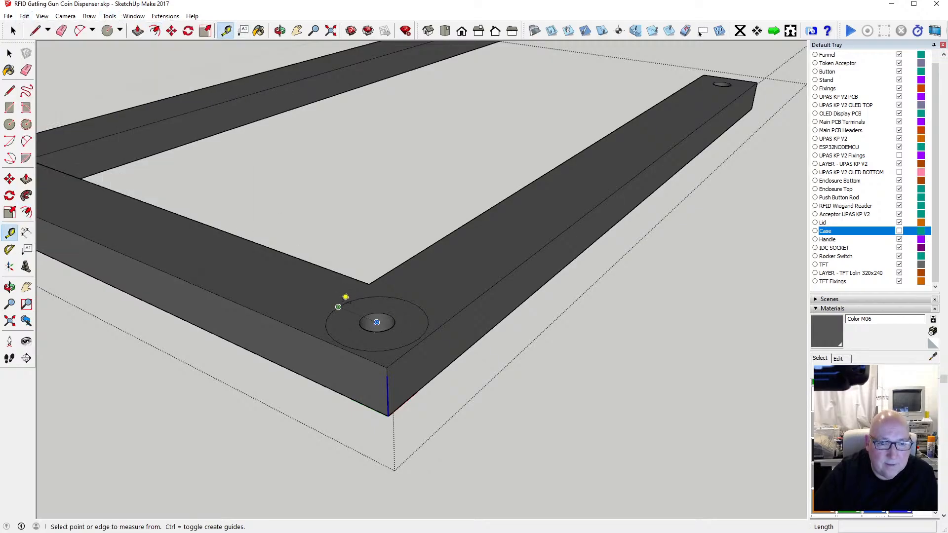
{"action": "left_click", "coordinate": [338, 307]}
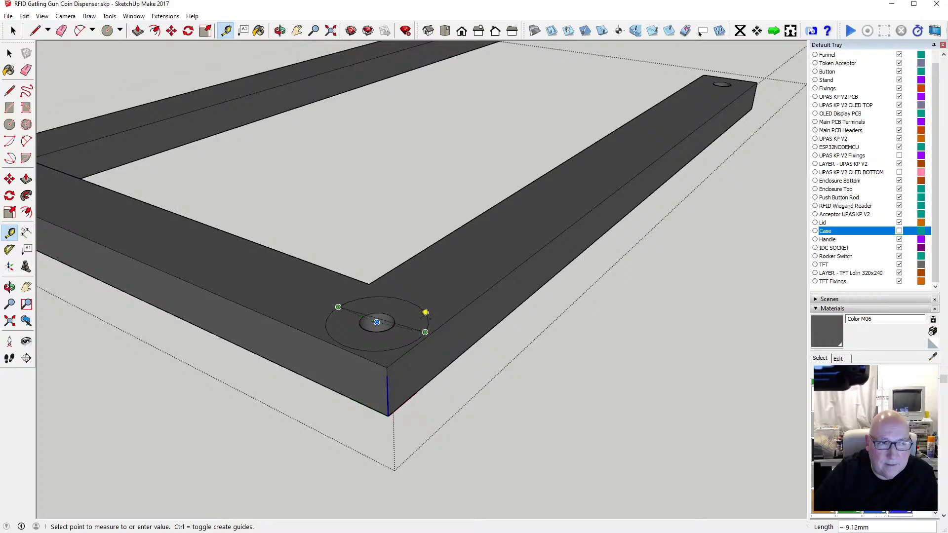
{"action": "left_click", "coordinate": [24, 16]}
{"action": "left_click", "coordinate": [47, 28]}
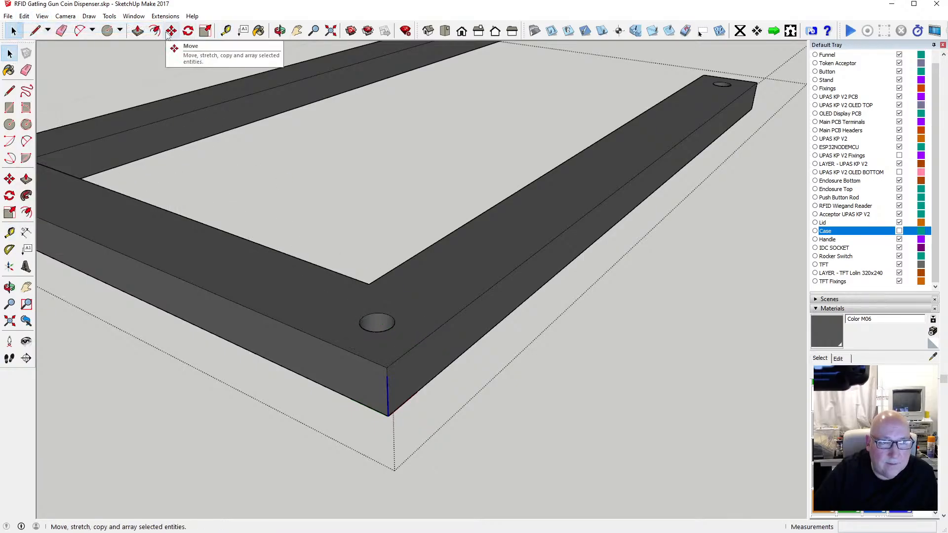
Step: Offset the outer corner hole's edge outward by 2 mm and measure the new circle's diameter
{"action": "key", "text": "f"}
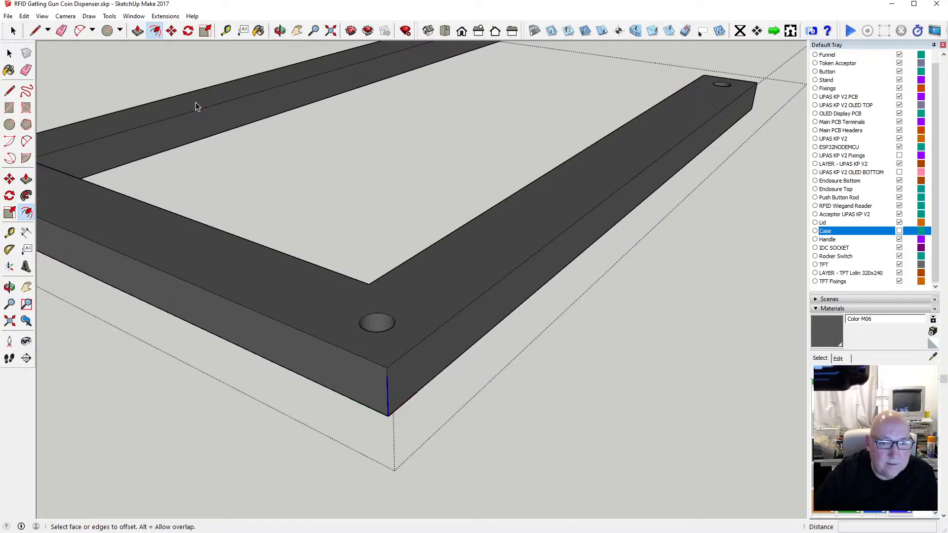
{"action": "left_click", "coordinate": [362, 317]}
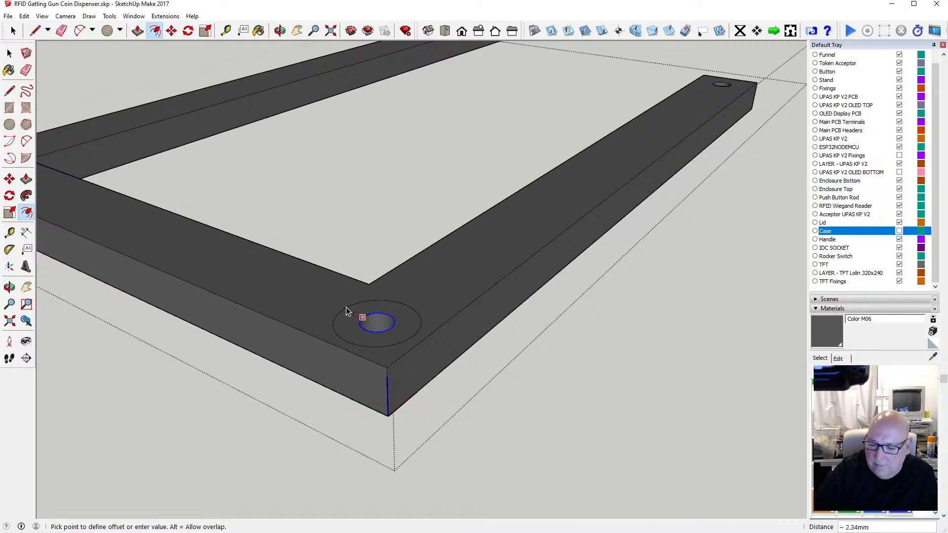
{"action": "left_click", "coordinate": [345, 308]}
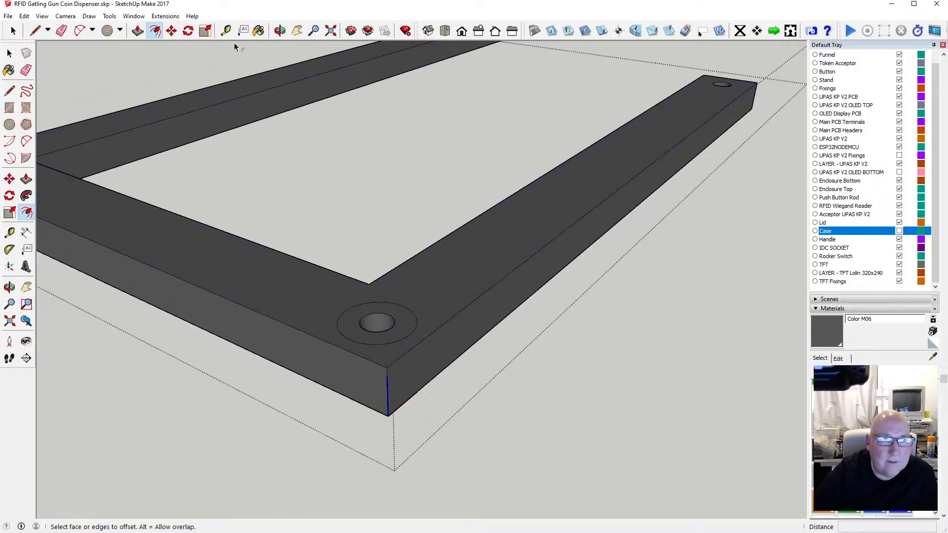
{"action": "key", "text": "t"}
{"action": "left_click", "coordinate": [346, 310]}
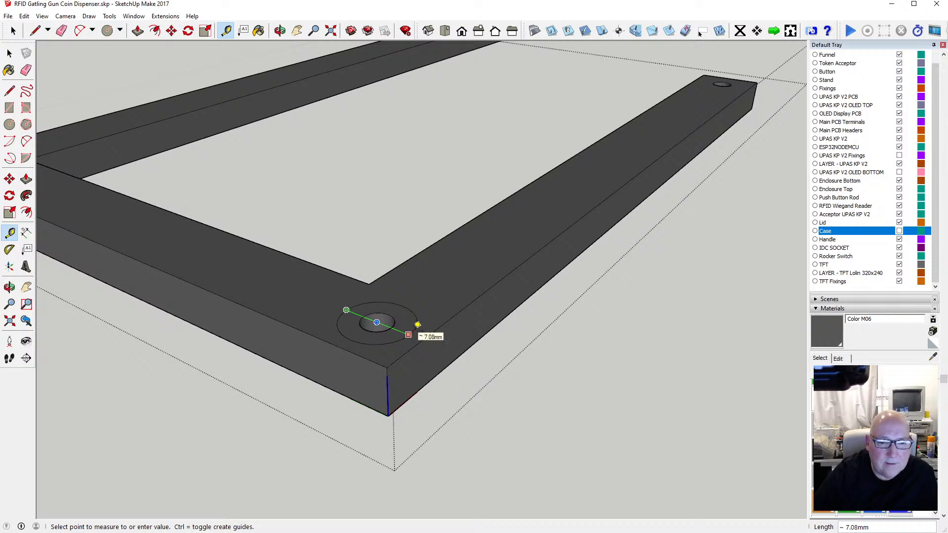
{"action": "key", "text": "space"}
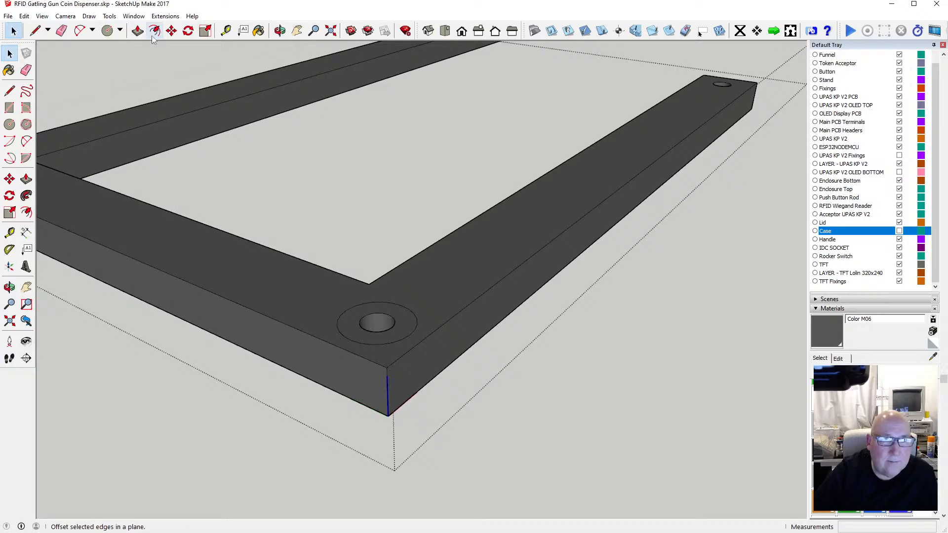
Step: Push the ring around the outer corner hole 3 mm down to form a recess for the screw head
{"action": "left_click", "coordinate": [137, 31]}
{"action": "left_click", "coordinate": [350, 322]}
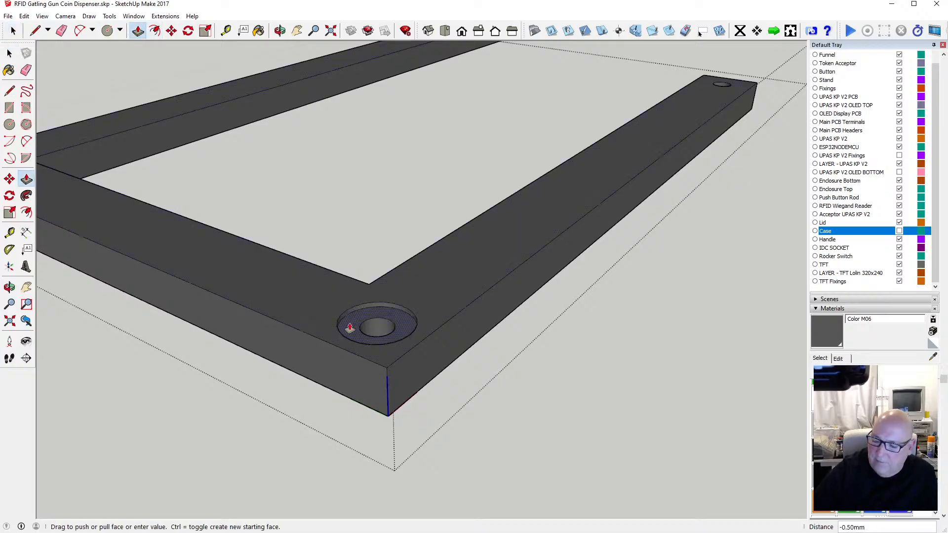
{"action": "type", "text": "3"}
{"action": "key", "text": "Return"}
Step: Offset the edge of the hole at the strip's other corner, on the dispenser side, outward by 2 mm
{"action": "key", "text": "o"}
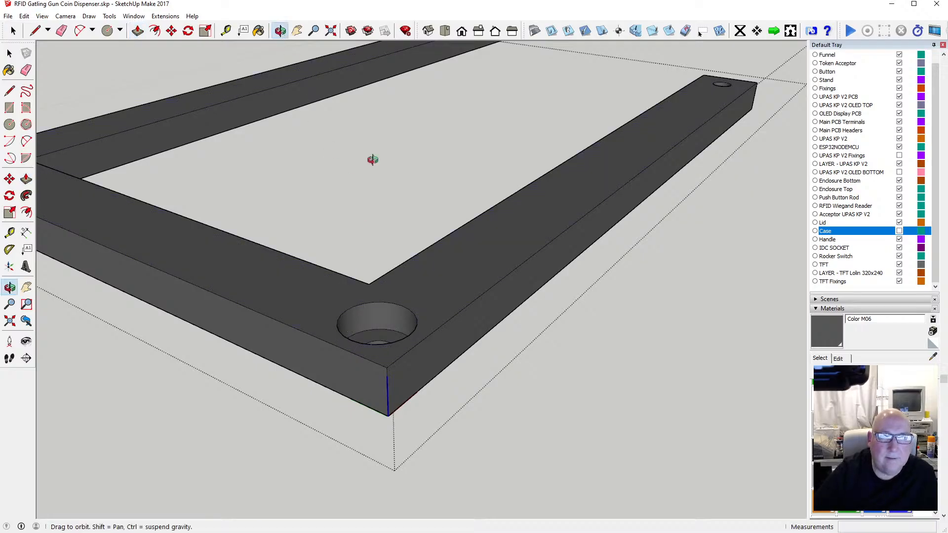
{"action": "left_click_drag", "start_coordinate": [370, 159], "coordinate": [442, 256]}
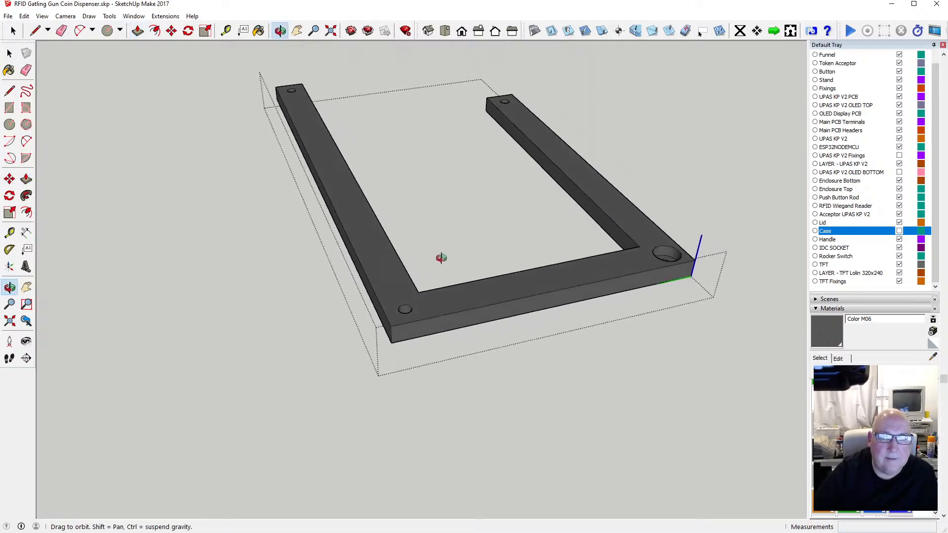
{"action": "scroll", "coordinate": [398, 303], "scroll_direction": "up", "scroll_amount": 6}
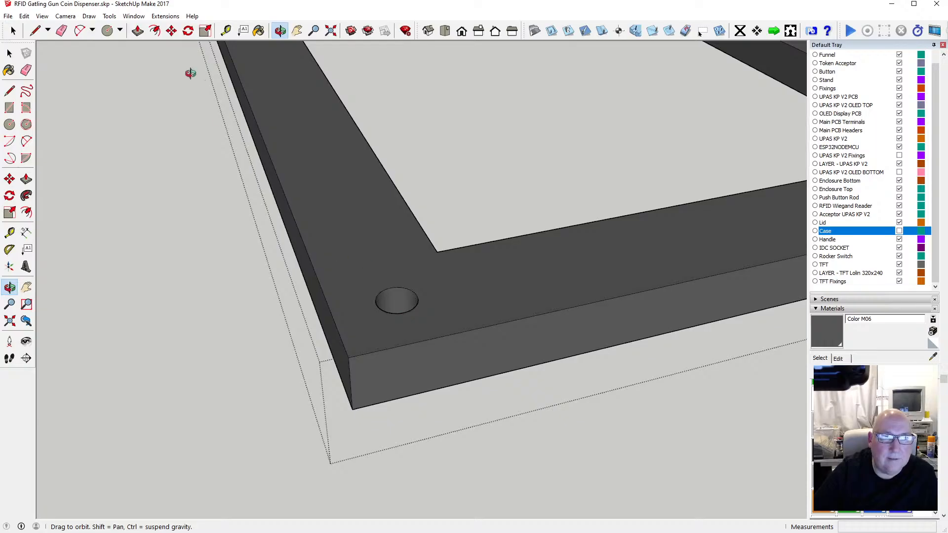
{"action": "key", "text": "f"}
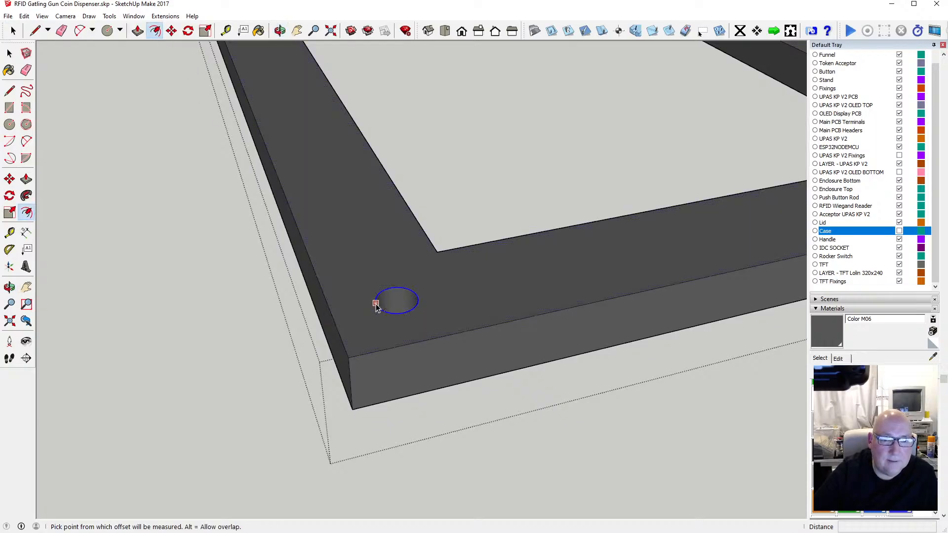
{"action": "left_click", "coordinate": [376, 305]}
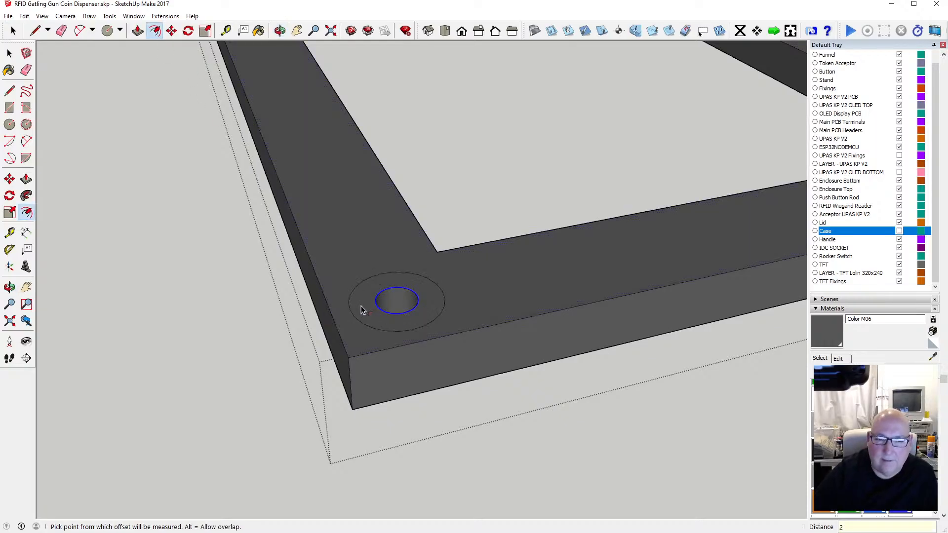
Step: Push the ring around the dispenser-side corner hole 3 mm down to form a recess for the screw head
{"action": "key", "text": "Return"}
{"action": "key", "text": "p"}
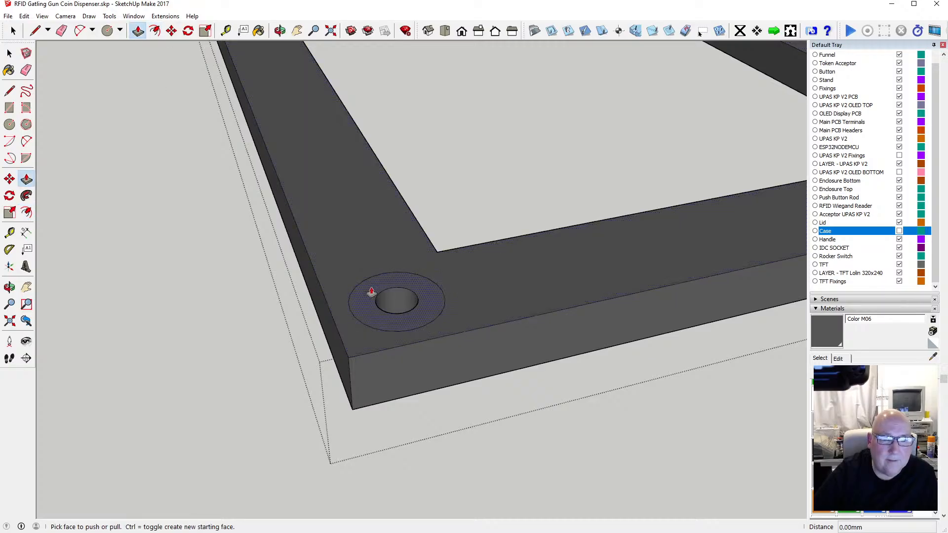
{"action": "left_click", "coordinate": [371, 293]}
{"action": "type", "text": "3"}
{"action": "key", "text": "Return"}
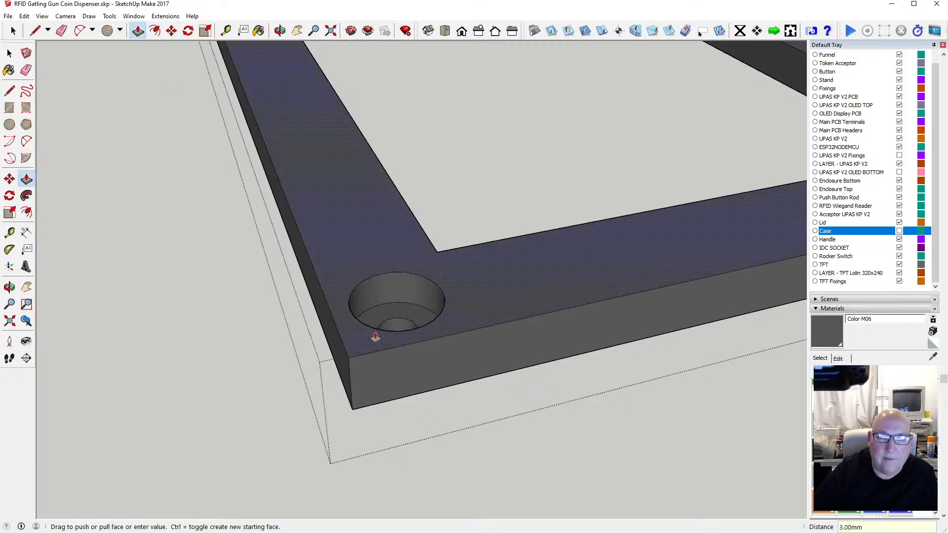
{"action": "scroll", "coordinate": [395, 366], "scroll_direction": "down", "scroll_amount": 6}
{"action": "scroll", "coordinate": [302, 136], "scroll_direction": "up", "scroll_amount": 6}
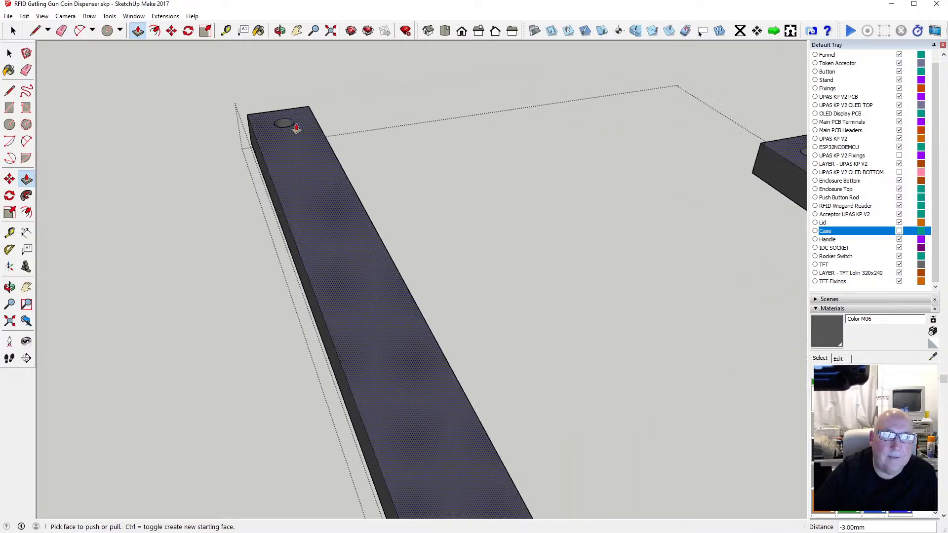
{"action": "scroll", "coordinate": [296, 128], "scroll_direction": "up", "scroll_amount": 4}
{"action": "left_click", "coordinate": [155, 31]}
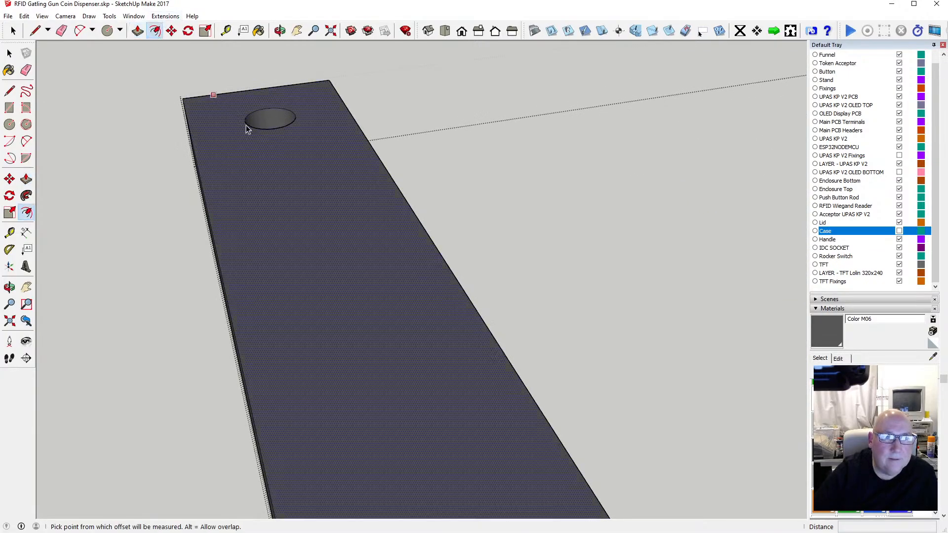
{"action": "left_click_drag", "start_coordinate": [246, 126], "coordinate": [244, 126]}
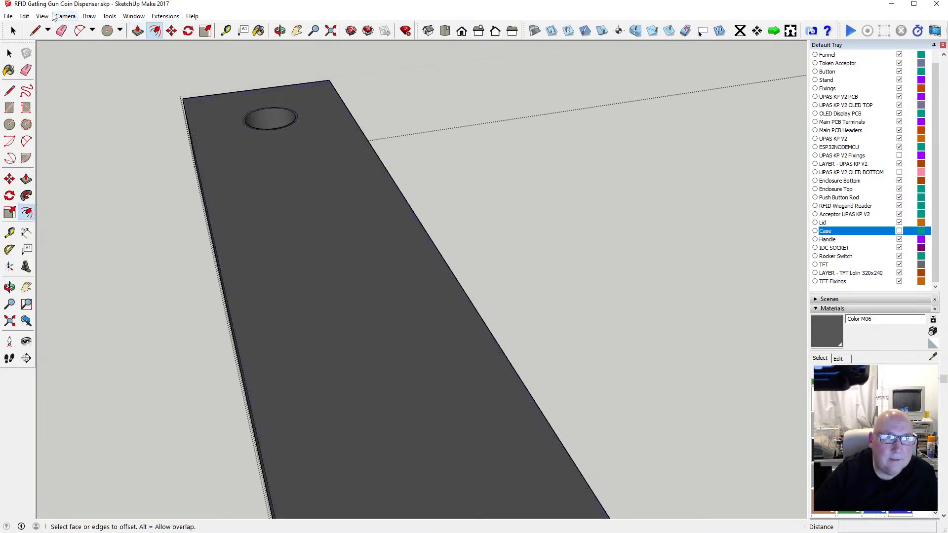
{"action": "left_click", "coordinate": [25, 18]}
{"action": "left_click", "coordinate": [49, 27]}
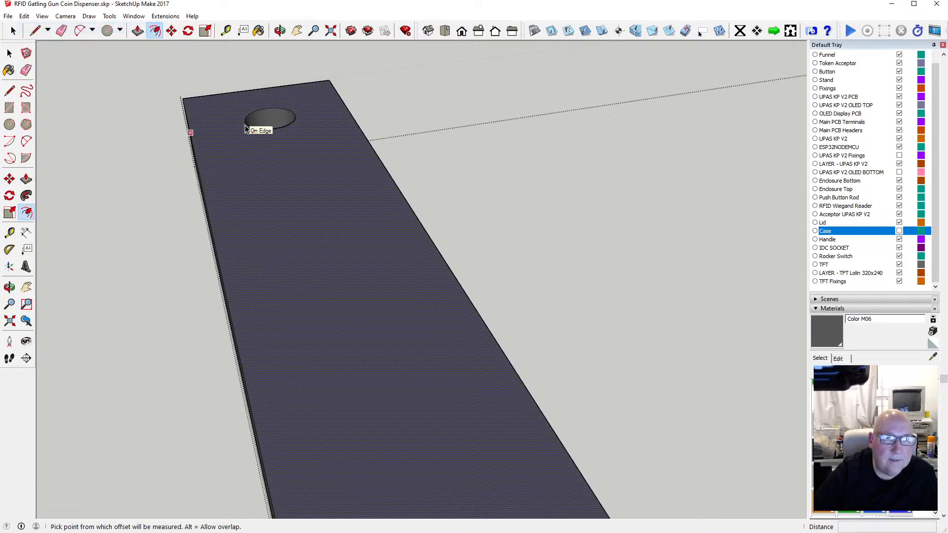
{"action": "left_click_drag", "start_coordinate": [245, 125], "coordinate": [236, 127]}
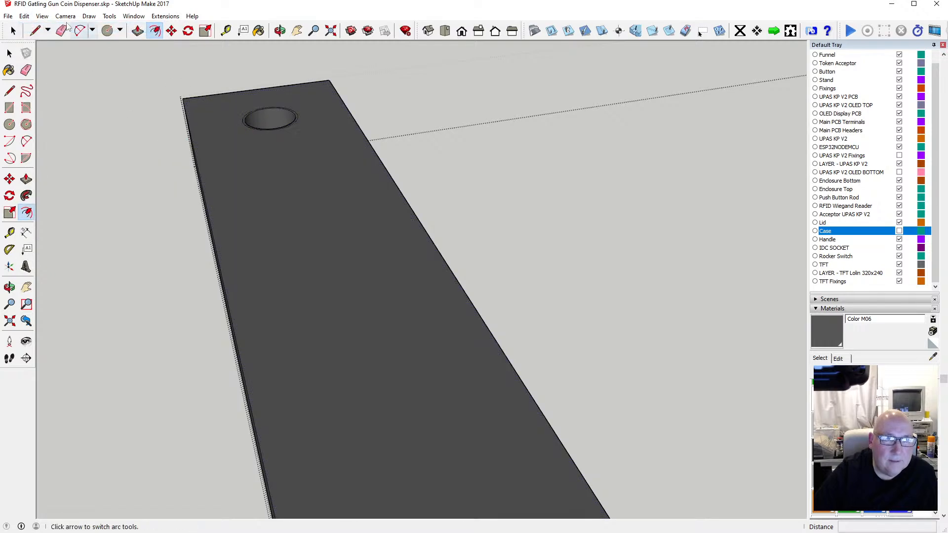
{"action": "left_click", "coordinate": [24, 17]}
{"action": "left_click", "coordinate": [35, 29]}
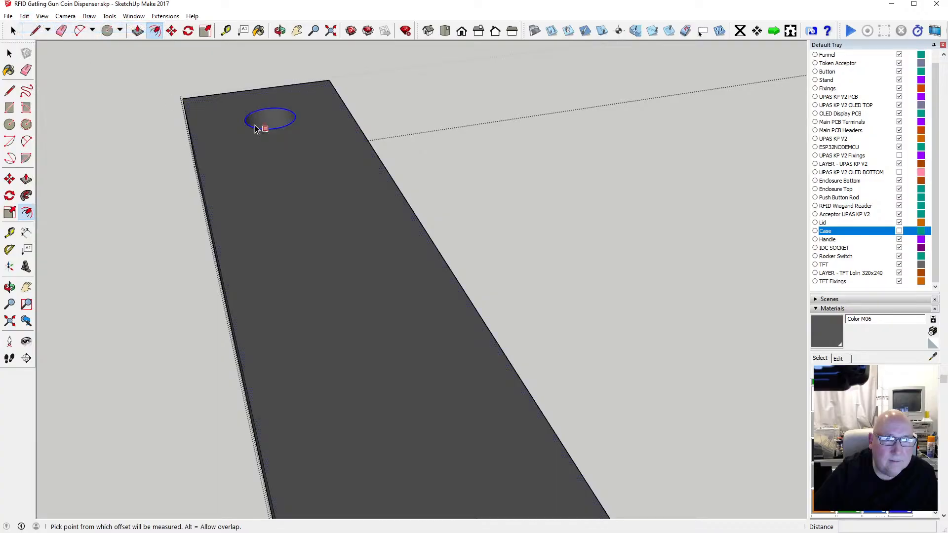
Step: Offset the edge of the hole at the free end of the dispenser-side arm outward by 2 mm and push the ring 3 mm down
{"action": "left_click", "coordinate": [247, 122]}
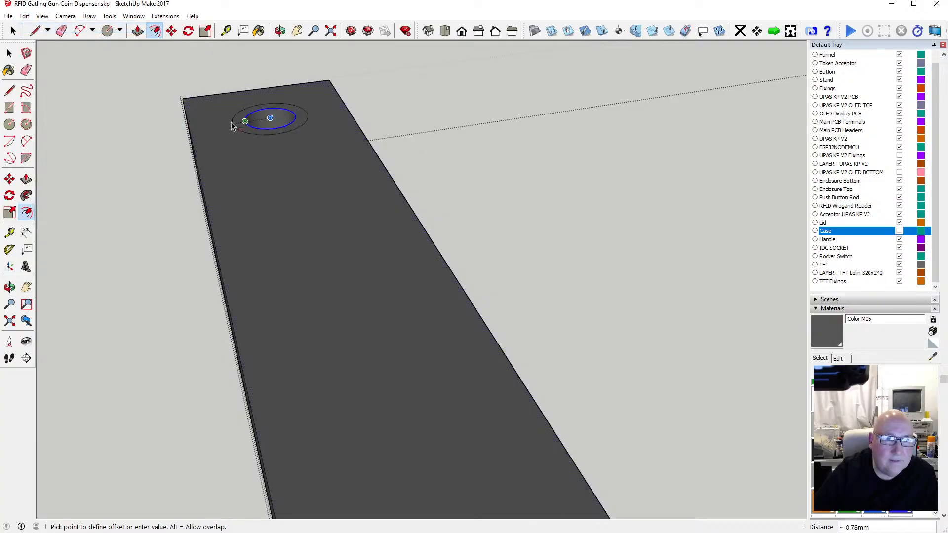
{"action": "type", "text": "2"}
{"action": "key", "text": "Return"}
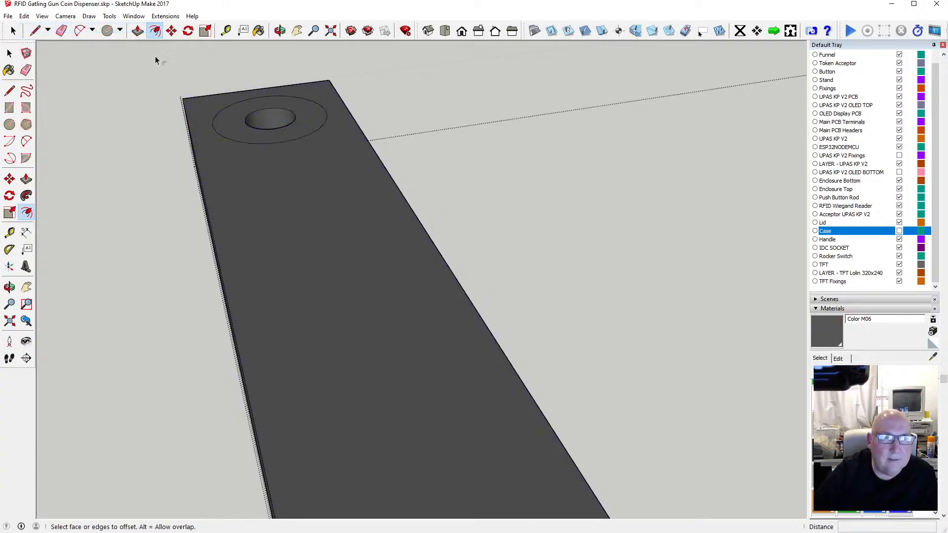
{"action": "left_click", "coordinate": [138, 33]}
{"action": "left_click", "coordinate": [220, 127]}
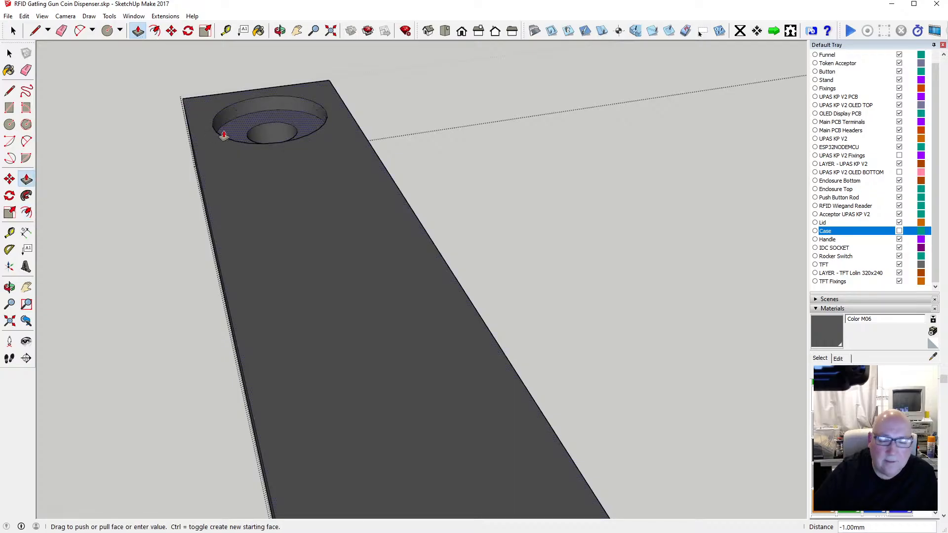
{"action": "type", "text": "3"}
{"action": "key", "text": "Return"}
Step: Offset the edge of the hole at the free end of the outer arm outward by 2 mm and push the ring 3 mm down
{"action": "scroll", "coordinate": [184, 169], "scroll_direction": "down", "scroll_amount": 6}
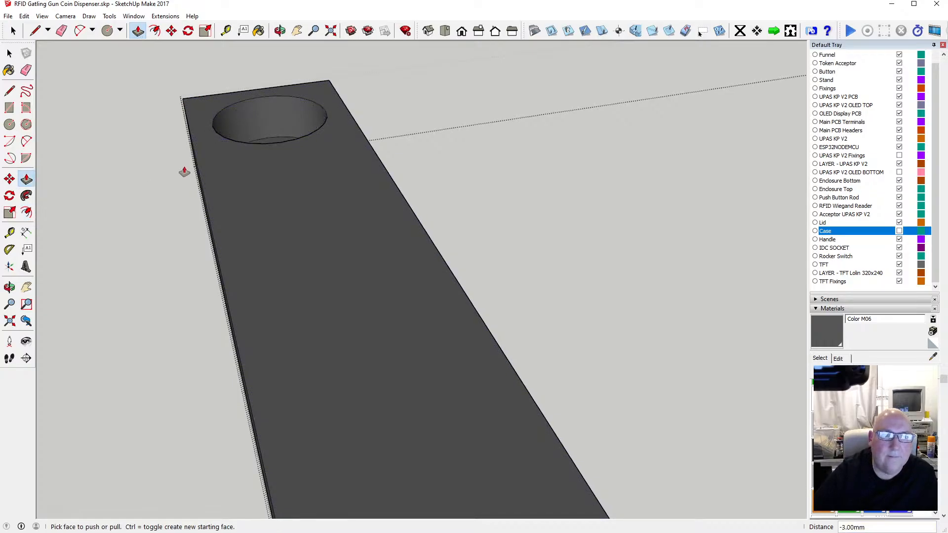
{"action": "middle_click_drag", "start_coordinate": [229, 154], "coordinate": [478, 186]}
{"action": "scroll", "coordinate": [477, 186], "scroll_direction": "up", "scroll_amount": 8}
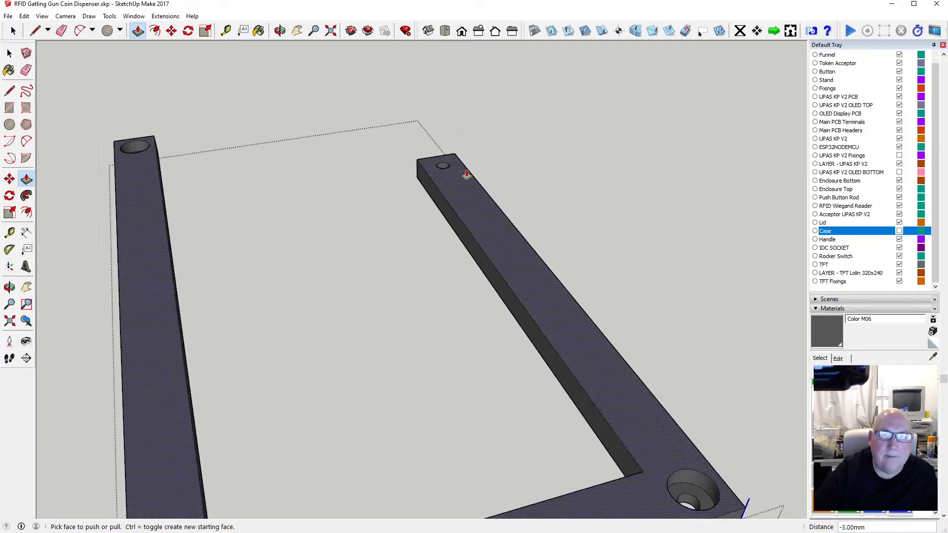
{"action": "left_click", "coordinate": [155, 30]}
{"action": "left_click", "coordinate": [413, 170]}
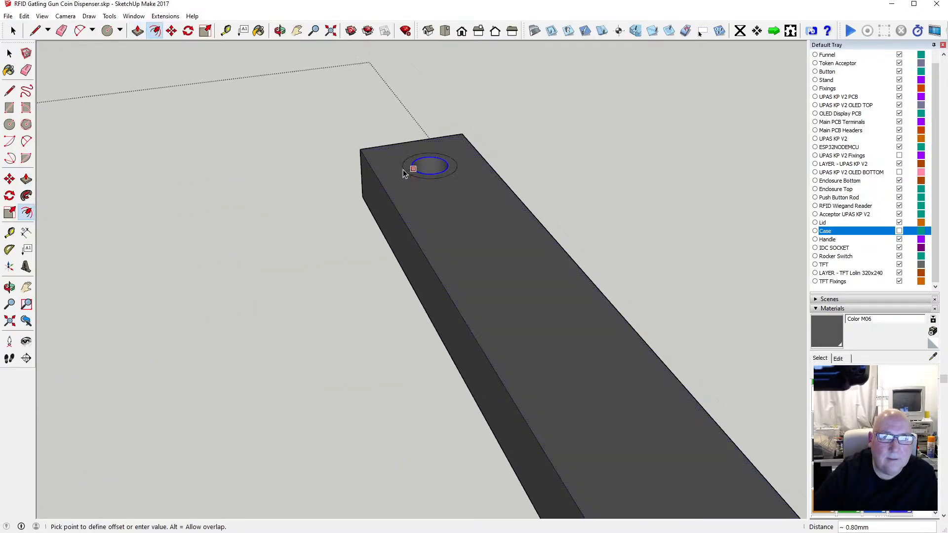
{"action": "left_click", "coordinate": [391, 170]}
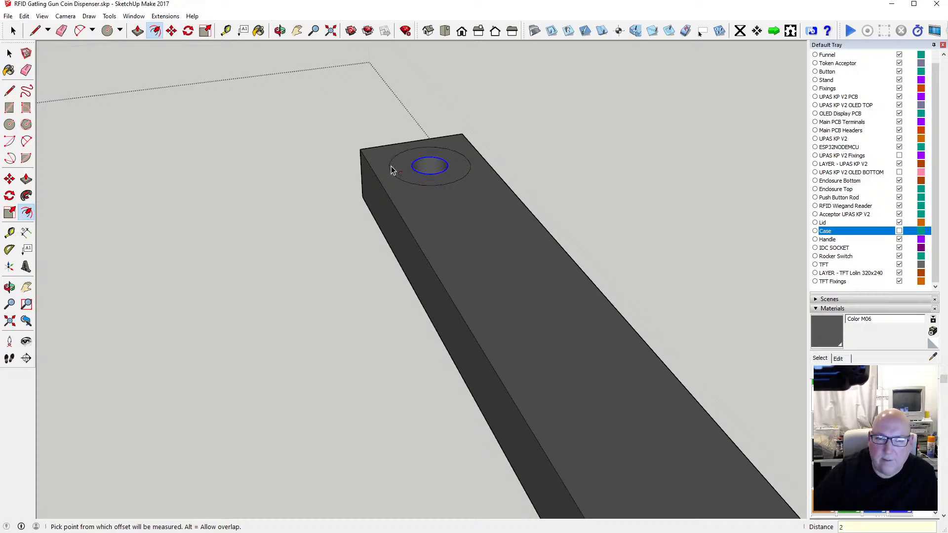
{"action": "key", "text": "p"}
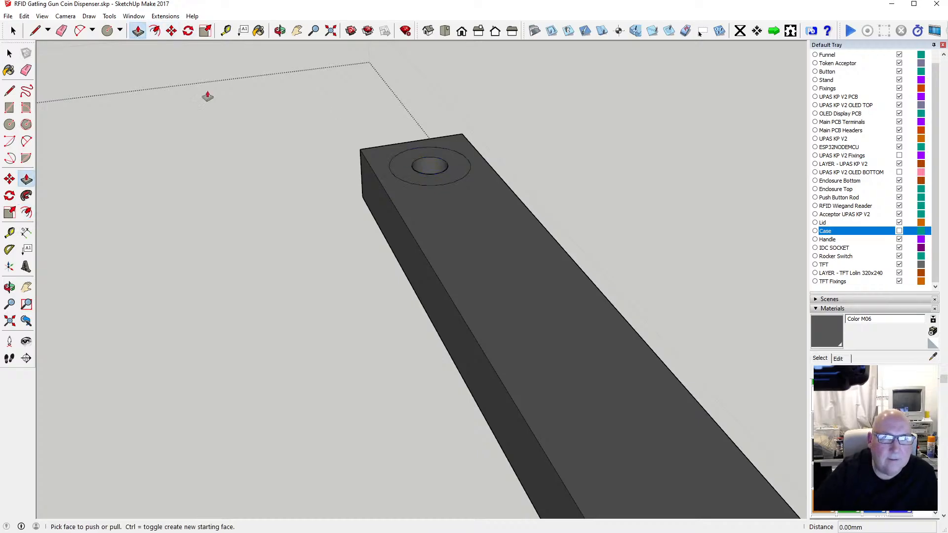
{"action": "left_click", "coordinate": [396, 161]}
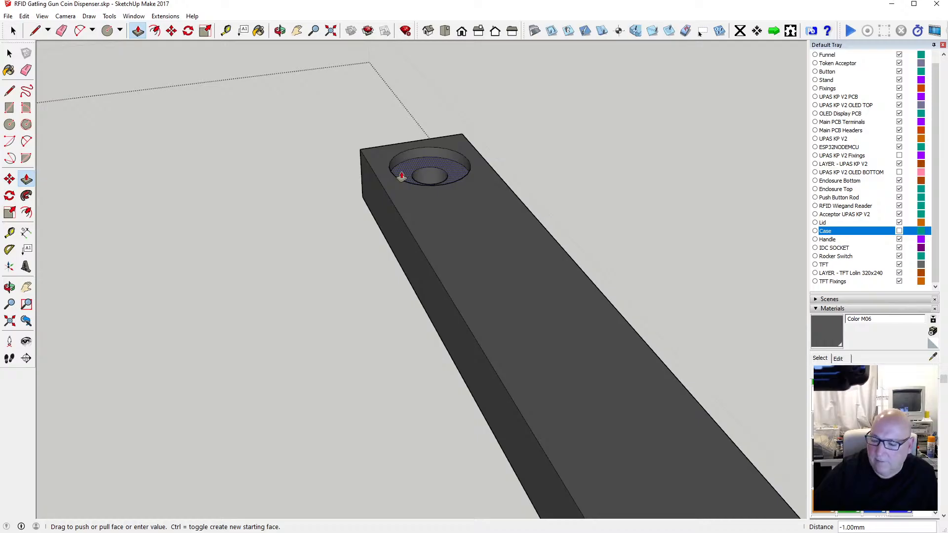
{"action": "key", "text": "Return"}
Step: Select the edges of the four screw holes on the strip's underside and copy them
{"action": "key", "text": "o"}
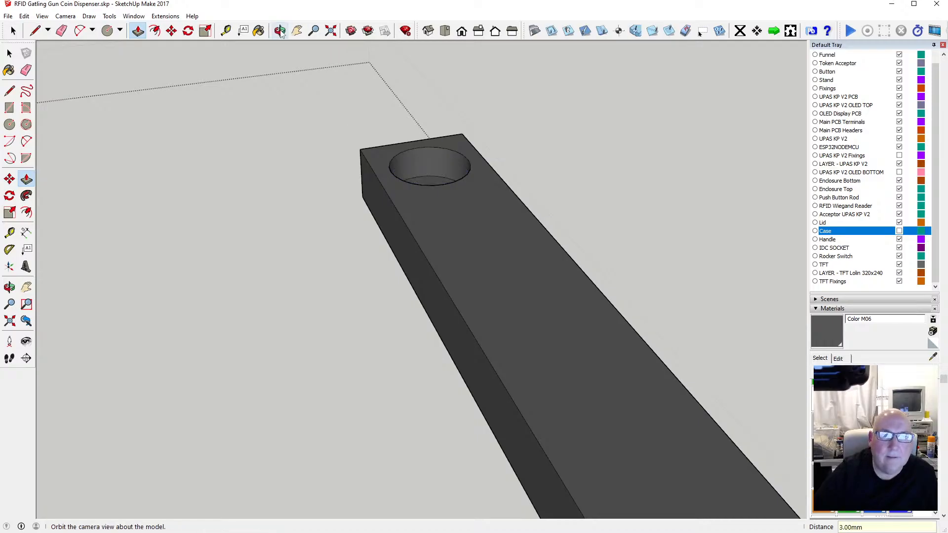
{"action": "scroll", "coordinate": [467, 234], "scroll_direction": "down", "scroll_amount": 6}
{"action": "left_click_drag", "start_coordinate": [467, 231], "coordinate": [398, 219]}
{"action": "left_click_drag", "start_coordinate": [428, 287], "coordinate": [347, 256]}
{"action": "left_click", "coordinate": [15, 56]}
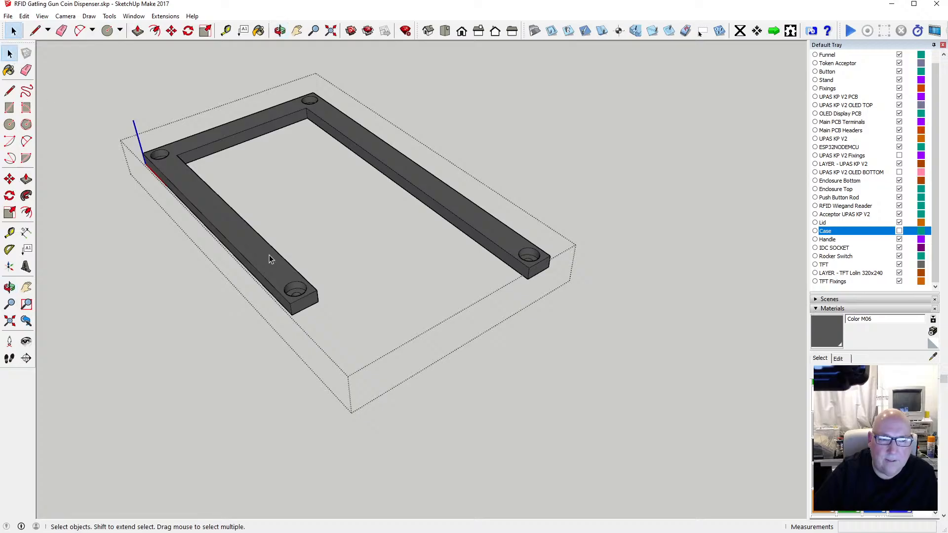
{"action": "scroll", "coordinate": [306, 232], "scroll_direction": "down", "scroll_amount": 1}
{"action": "key", "text": "o"}
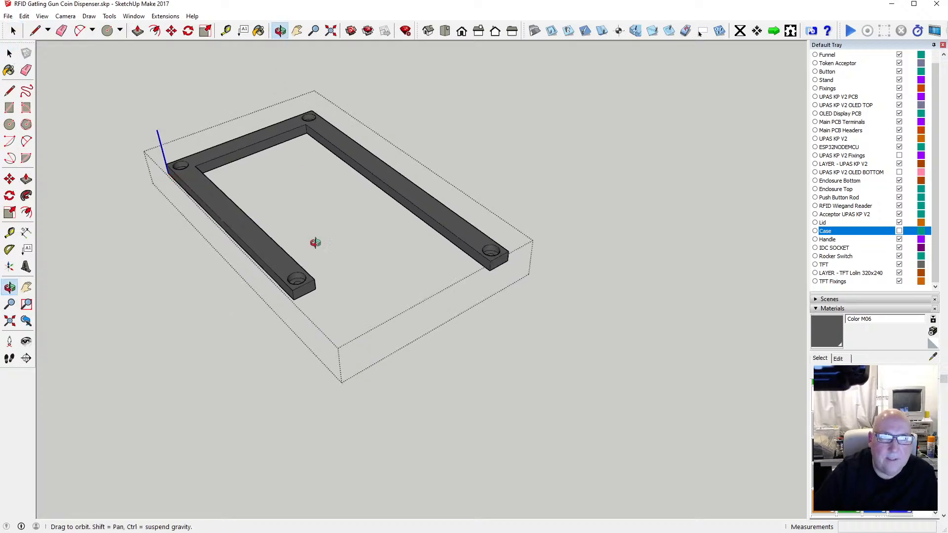
{"action": "left_click_drag", "start_coordinate": [313, 243], "coordinate": [306, 133]}
{"action": "mouse_move", "coordinate": [263, 178]}
{"action": "left_mouse_down"}
{"action": "mouse_move", "coordinate": [239, 197]}
{"action": "mouse_move", "coordinate": [101, 115]}
{"action": "left_mouse_up"}
{"action": "key", "text": "l"}
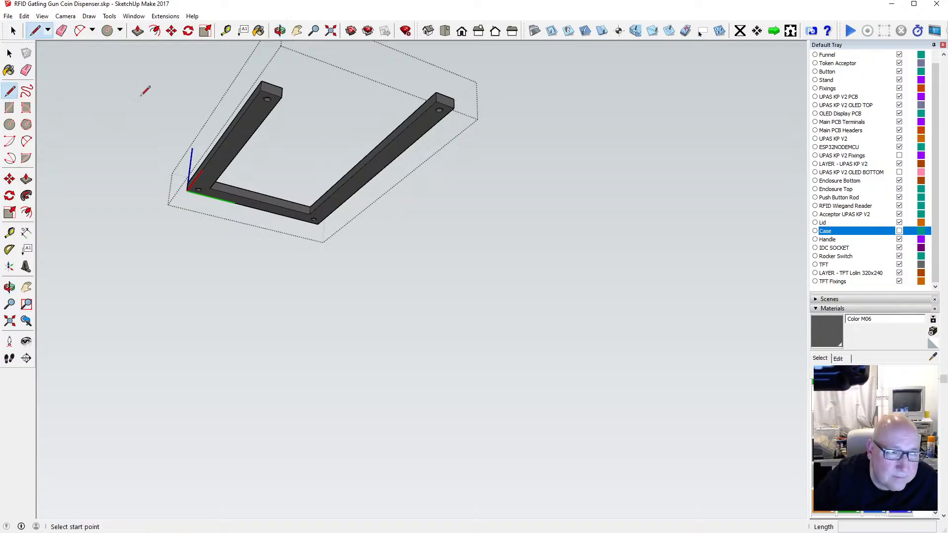
{"action": "key", "text": "space"}
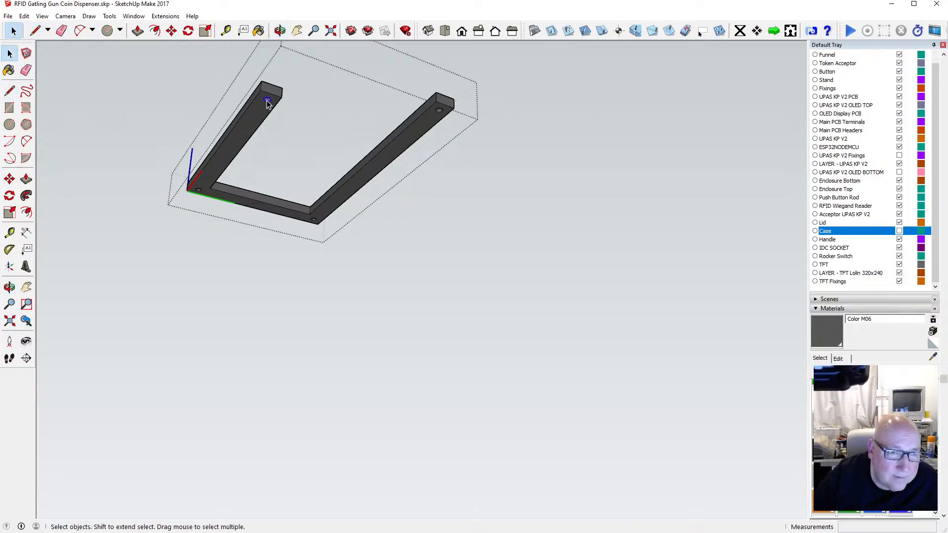
{"action": "left_click", "coordinate": [314, 219], "text": "shift"}
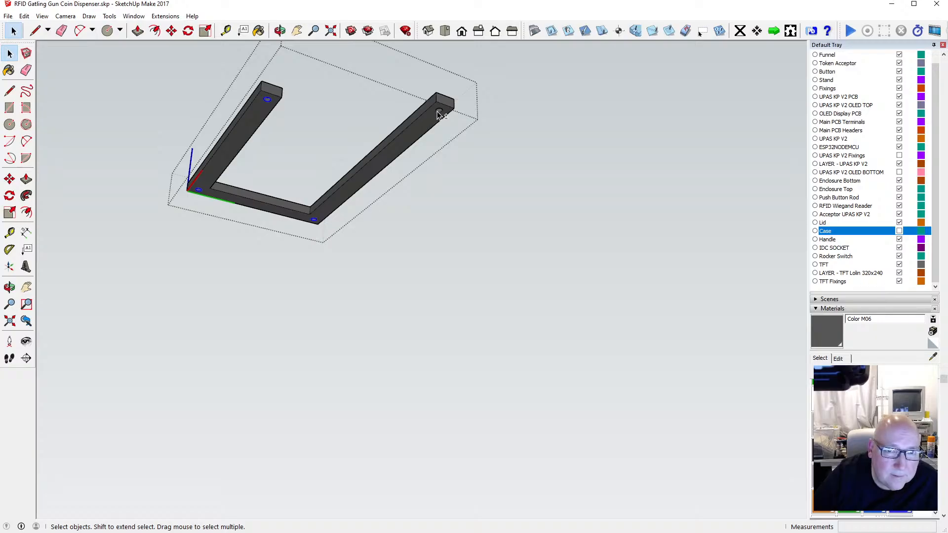
{"action": "left_click", "coordinate": [25, 15]}
{"action": "left_click", "coordinate": [49, 65]}
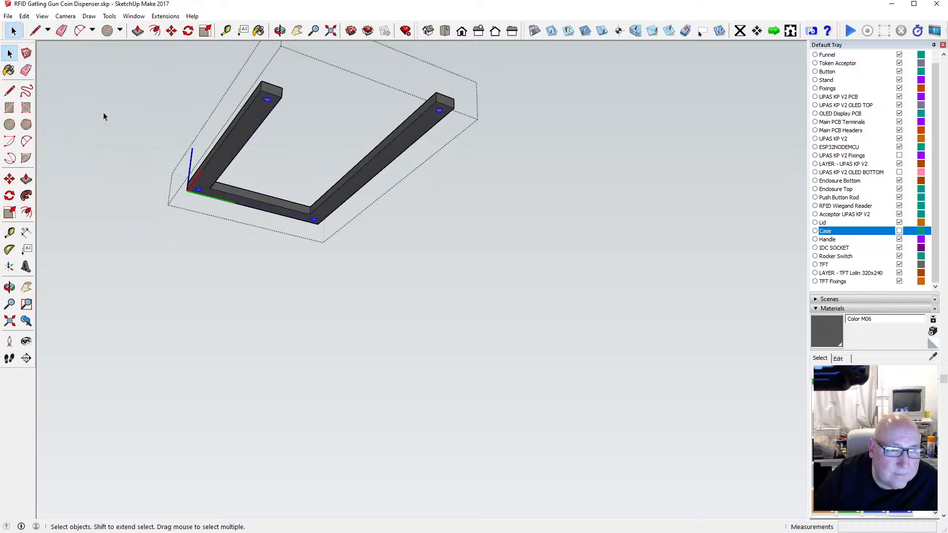
Step: Close the strip component and make the Case layer visible
{"action": "left_click", "coordinate": [102, 114]}
{"action": "left_click", "coordinate": [24, 16]}
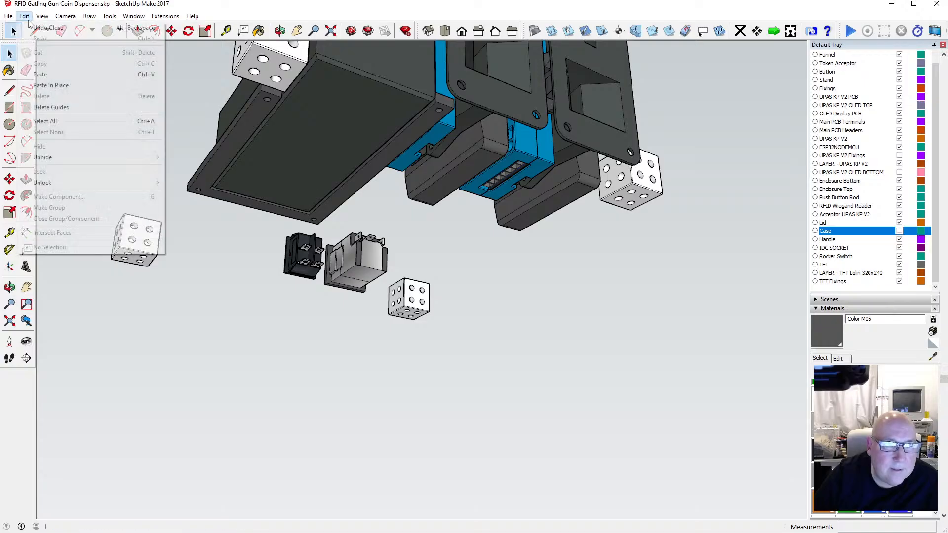
{"action": "left_click", "coordinate": [184, 73]}
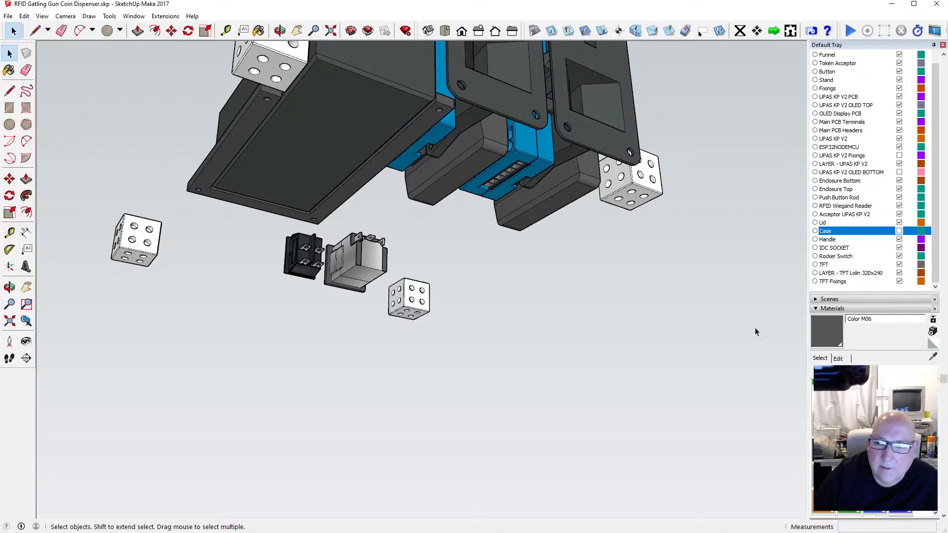
{"action": "left_click", "coordinate": [898, 231]}
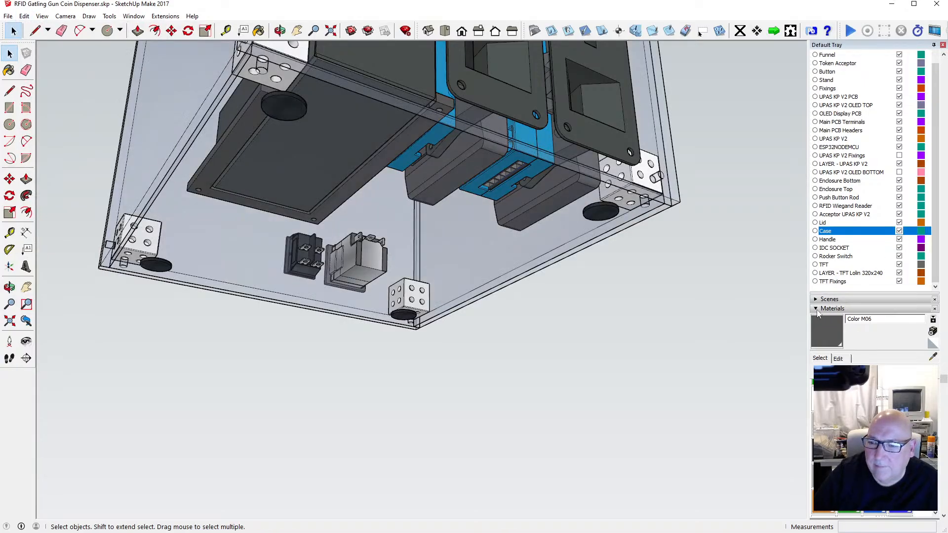
{"action": "left_click", "coordinate": [817, 309]}
Step: Open the case's bottom panel for editing and paste the four copied hole circles in place
{"action": "double_click", "coordinate": [248, 230]}
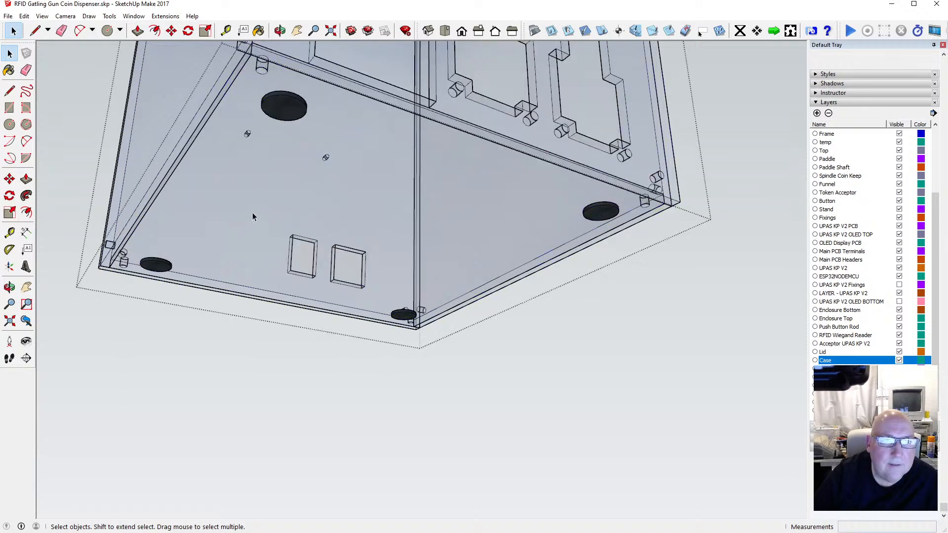
{"action": "double_click", "coordinate": [250, 214]}
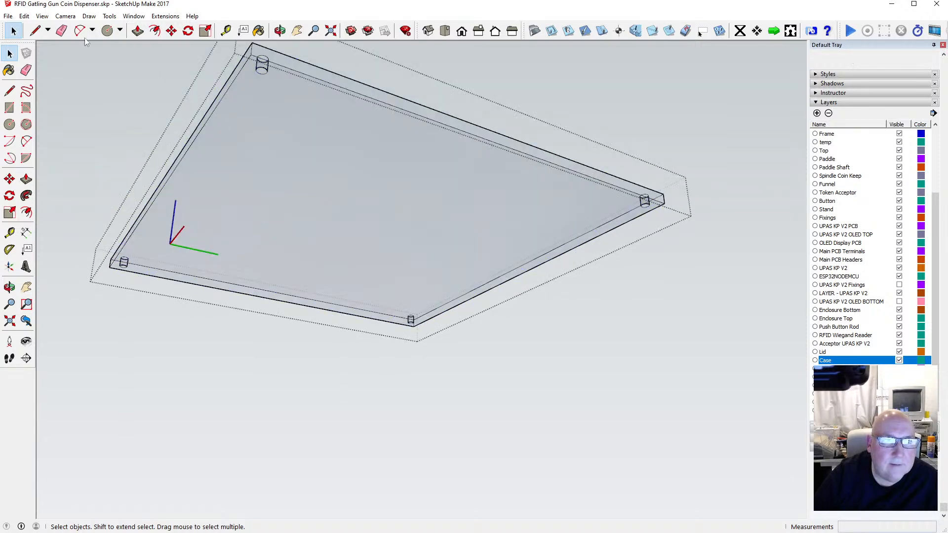
{"action": "left_click", "coordinate": [24, 15]}
{"action": "left_click", "coordinate": [60, 86]}
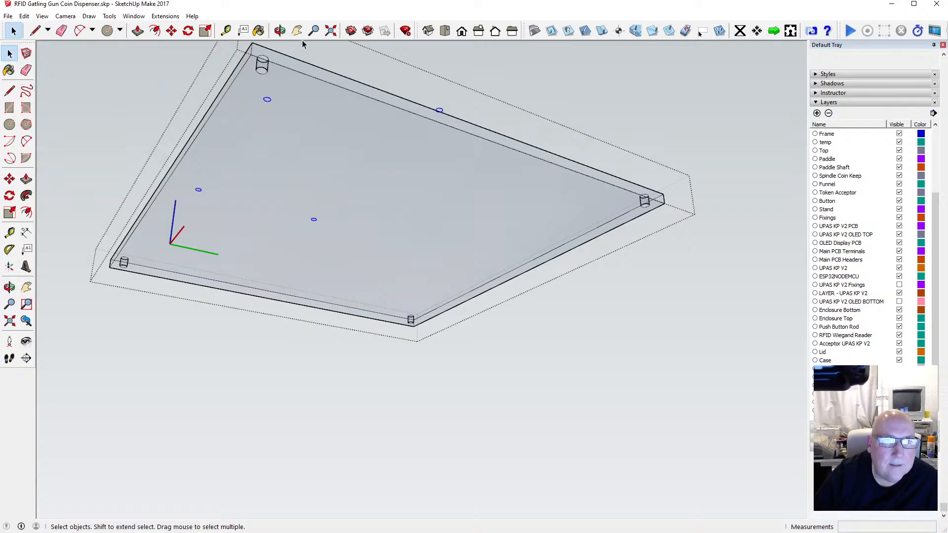
Step: Examine the position of the pasted hole circles relative to the bottom panel's edges
{"action": "left_click", "coordinate": [279, 31]}
{"action": "left_click_drag", "start_coordinate": [320, 80], "coordinate": [226, 267]}
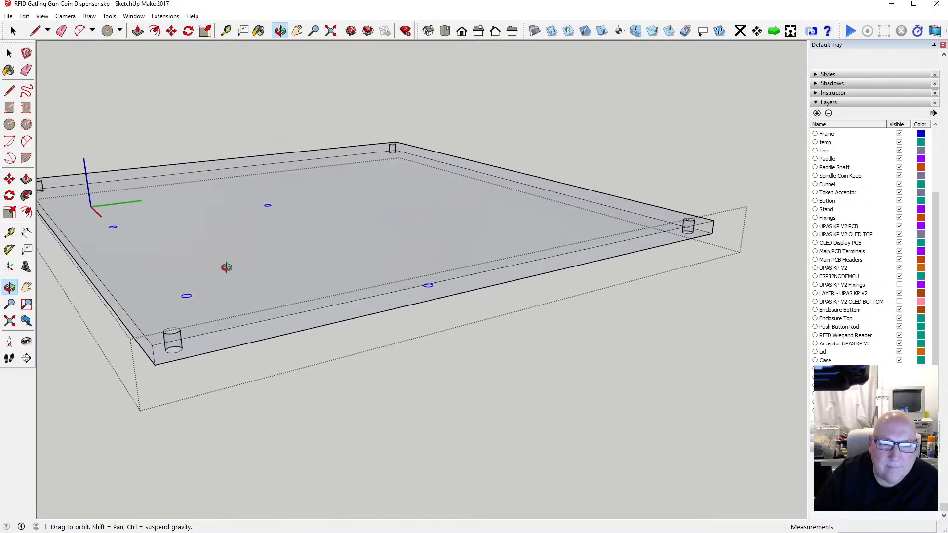
{"action": "key", "text": "space"}
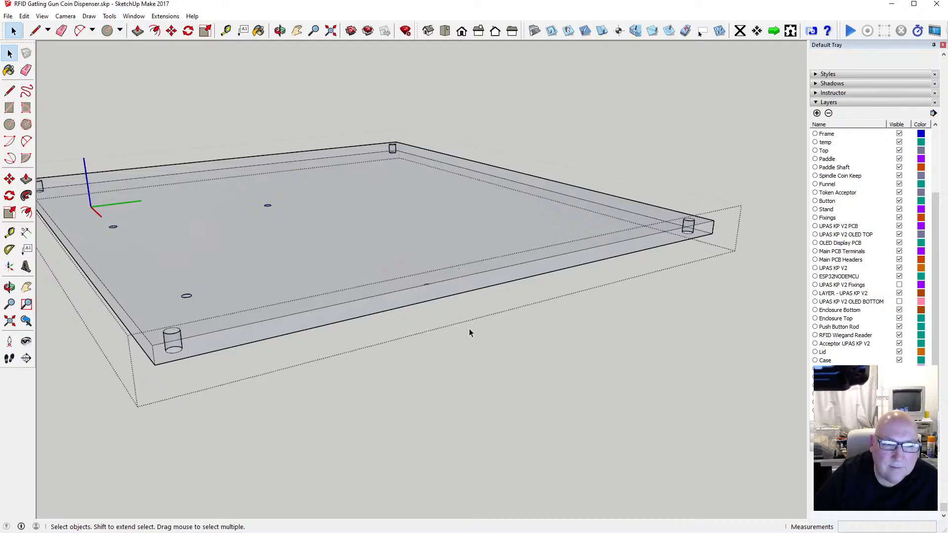
{"action": "scroll", "coordinate": [428, 284], "scroll_direction": "up", "scroll_amount": 3}
{"action": "scroll", "coordinate": [415, 275], "scroll_direction": "up", "scroll_amount": 1}
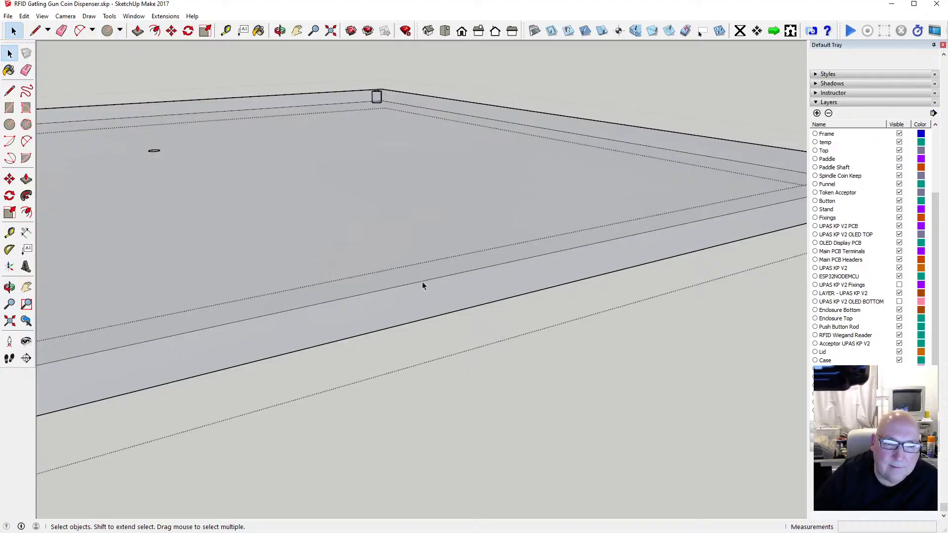
{"action": "scroll", "coordinate": [423, 278], "scroll_direction": "down", "scroll_amount": 5}
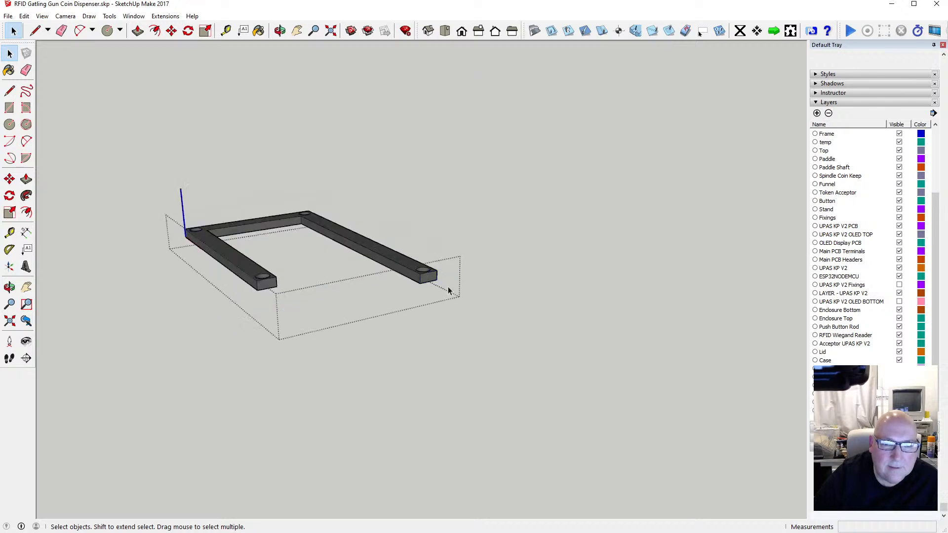
Step: Move the strip's free end with its recessed screw hole 6 mm inward along the red axis and close the component
{"action": "left_click", "coordinate": [280, 31]}
{"action": "scroll", "coordinate": [439, 294], "scroll_direction": "up", "scroll_amount": 3}
{"action": "left_click_drag", "start_coordinate": [440, 282], "coordinate": [342, 285]}
{"action": "scroll", "coordinate": [413, 216], "scroll_direction": "down", "scroll_amount": 3}
{"action": "left_click_drag", "start_coordinate": [413, 216], "coordinate": [328, 353]}
{"action": "scroll", "coordinate": [337, 262], "scroll_direction": "up", "scroll_amount": 6}
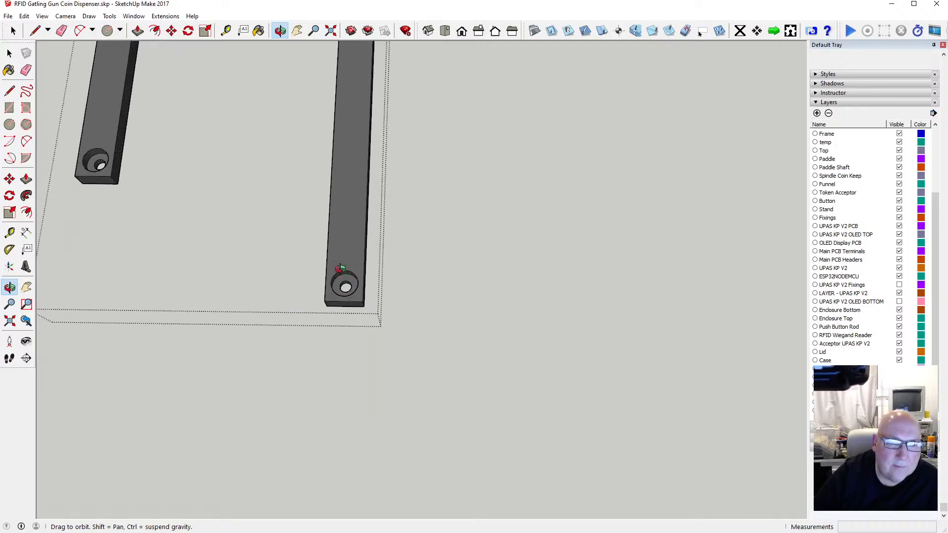
{"action": "key", "text": "space"}
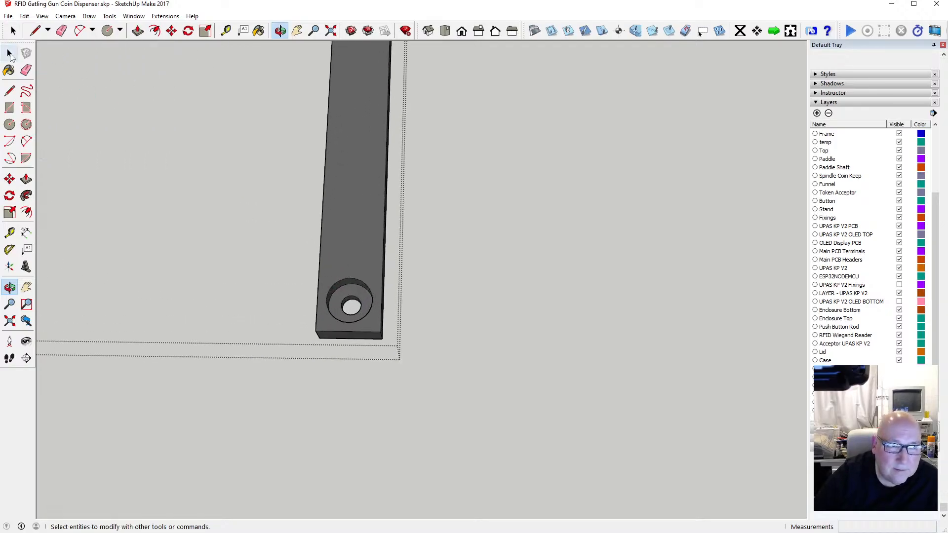
{"action": "key", "text": "o"}
{"action": "key", "text": "space"}
{"action": "left_click_drag", "start_coordinate": [266, 242], "coordinate": [399, 352]}
{"action": "key", "text": "m"}
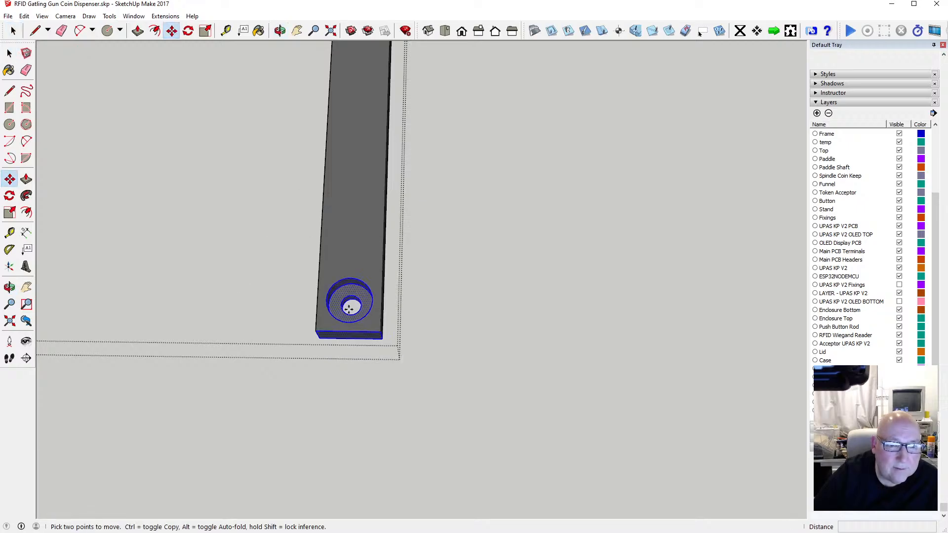
{"action": "left_click", "coordinate": [349, 277]}
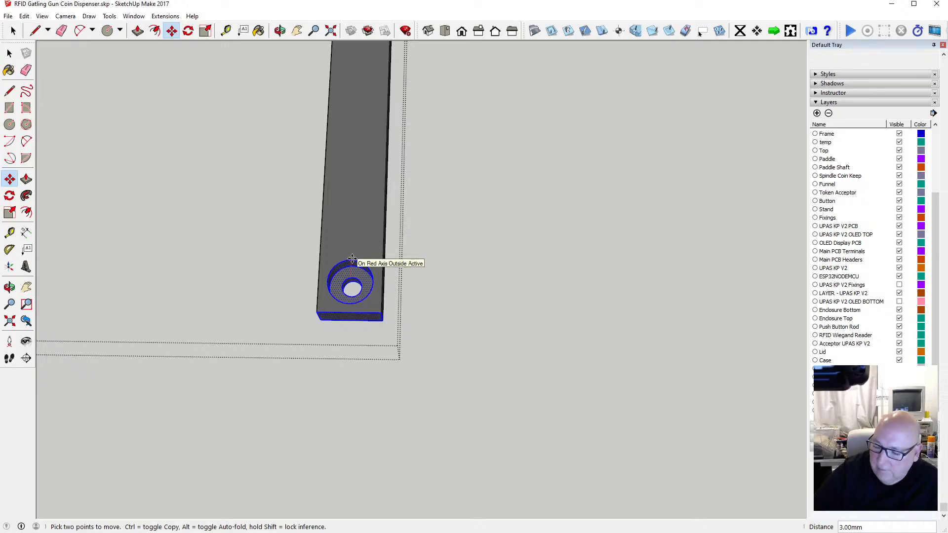
{"action": "type", "text": "6"}
{"action": "key", "text": "Return"}
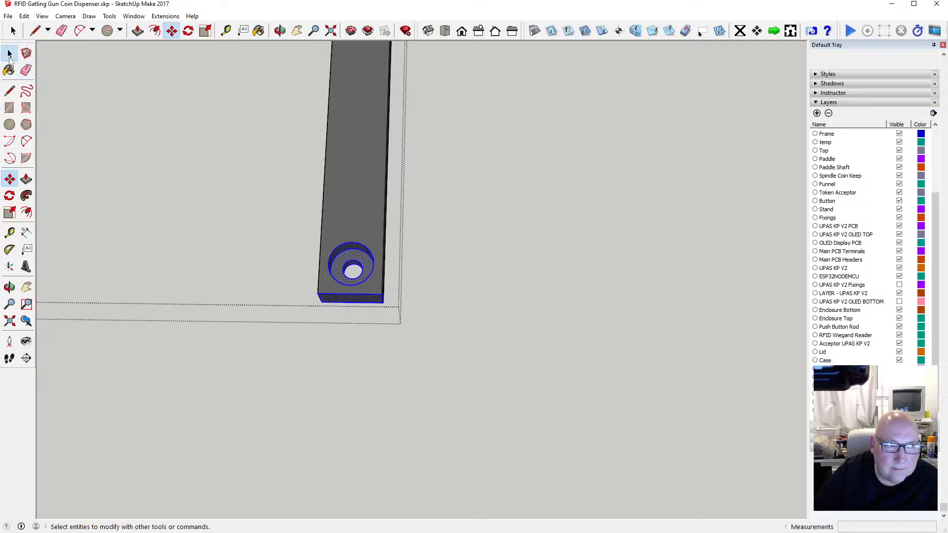
{"action": "key", "text": "space"}
{"action": "left_click", "coordinate": [331, 369]}
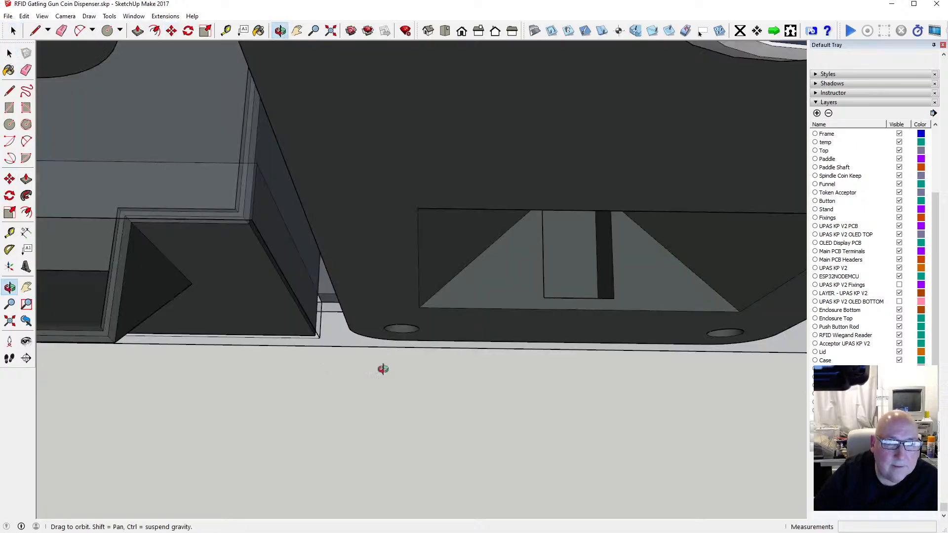
Step: Open the strip component again and copy the moved screw hole's edge from its underside
{"action": "middle_click_drag", "start_coordinate": [381, 364], "coordinate": [382, 216]}
{"action": "key", "text": "space"}
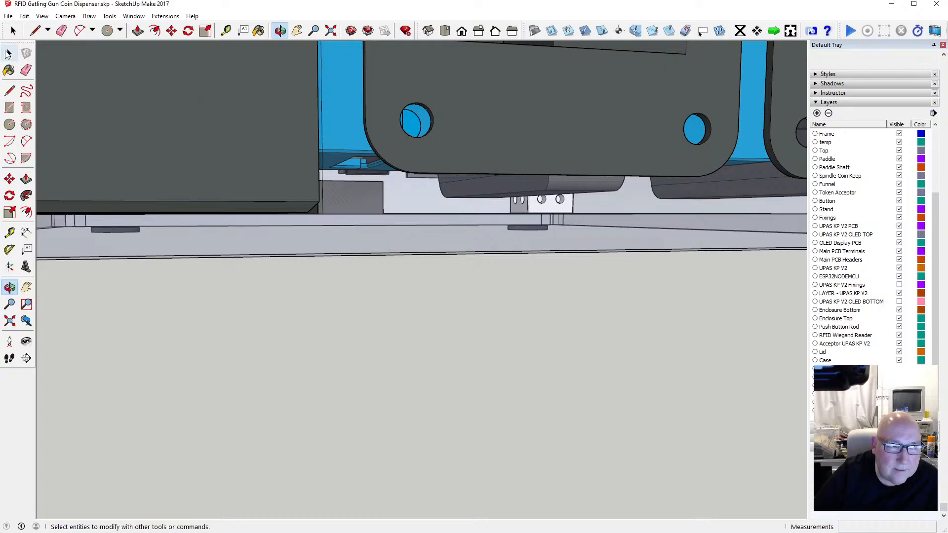
{"action": "double_click", "coordinate": [319, 209]}
{"action": "key", "text": "o"}
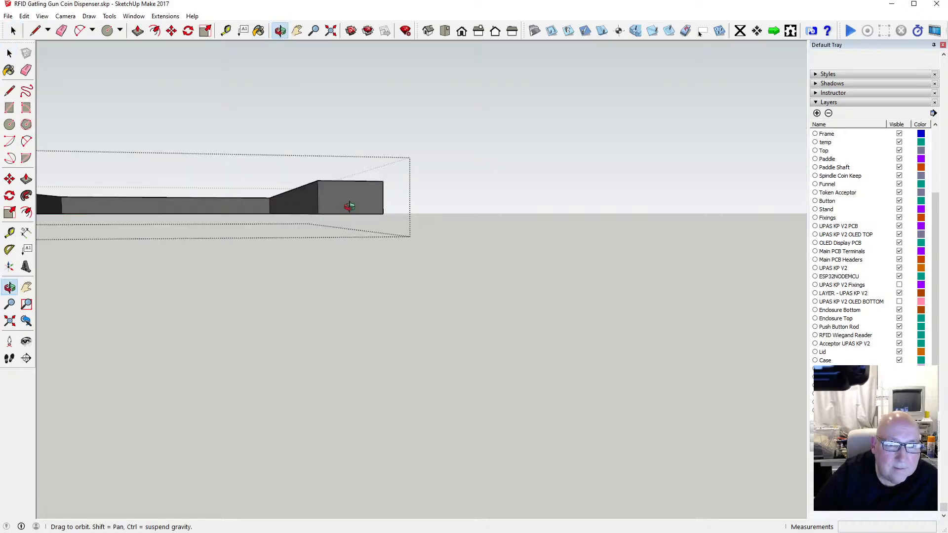
{"action": "left_click_drag", "start_coordinate": [350, 206], "coordinate": [330, 146]}
{"action": "key", "text": "space"}
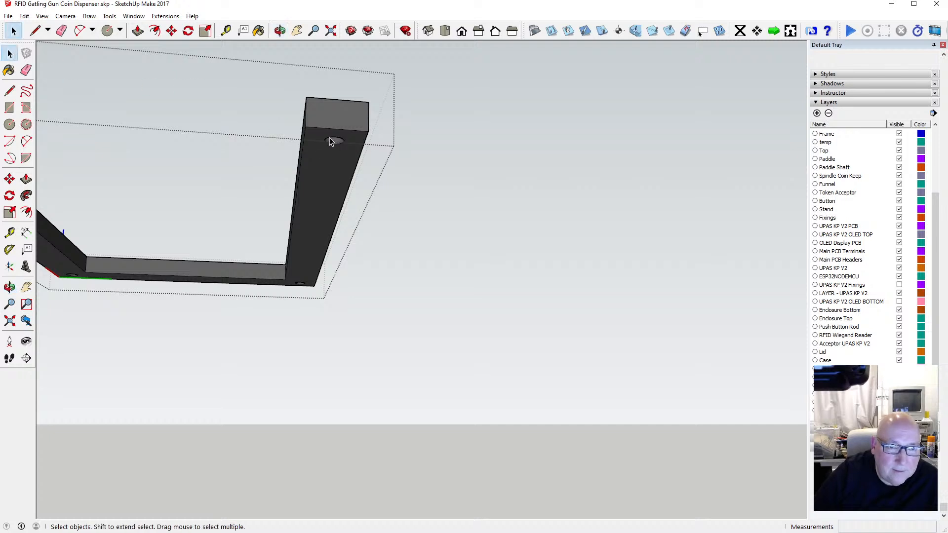
{"action": "left_click", "coordinate": [23, 15]}
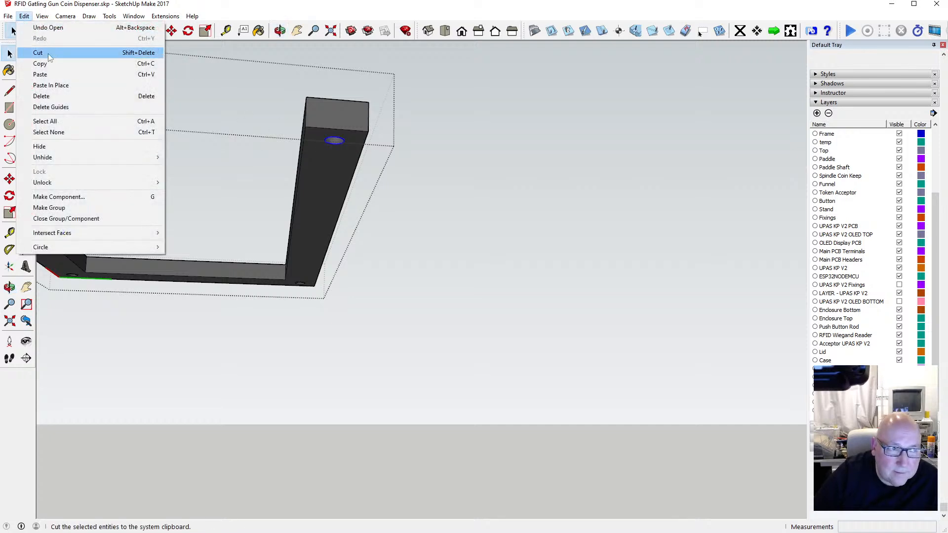
{"action": "left_click", "coordinate": [44, 65]}
Step: Open the case's bottom panel for editing and paste the copied hole circle in place
{"action": "left_click", "coordinate": [413, 207]}
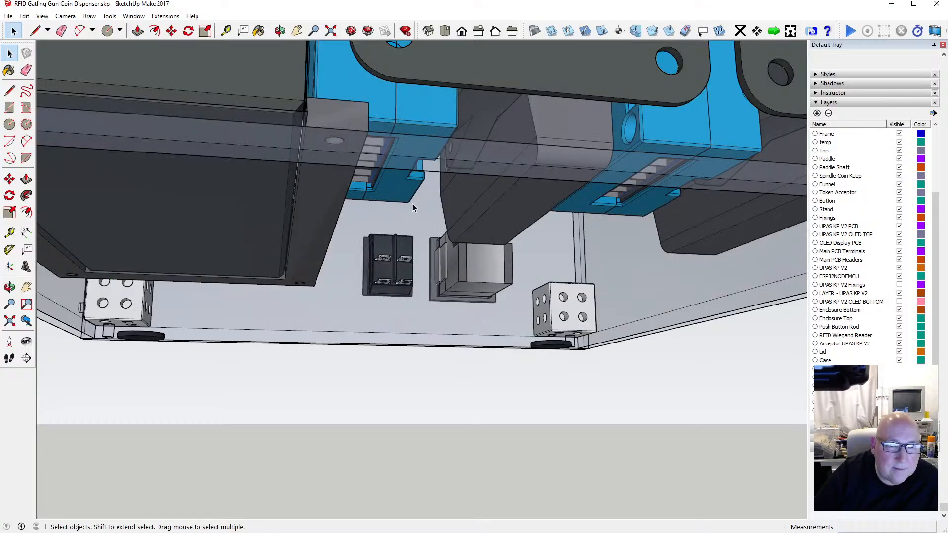
{"action": "double_click", "coordinate": [313, 308]}
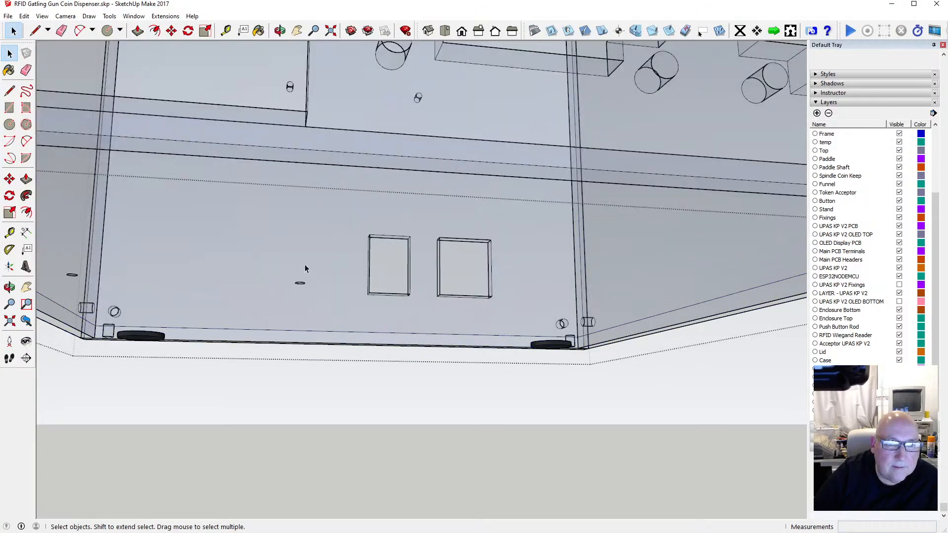
{"action": "double_click", "coordinate": [294, 244]}
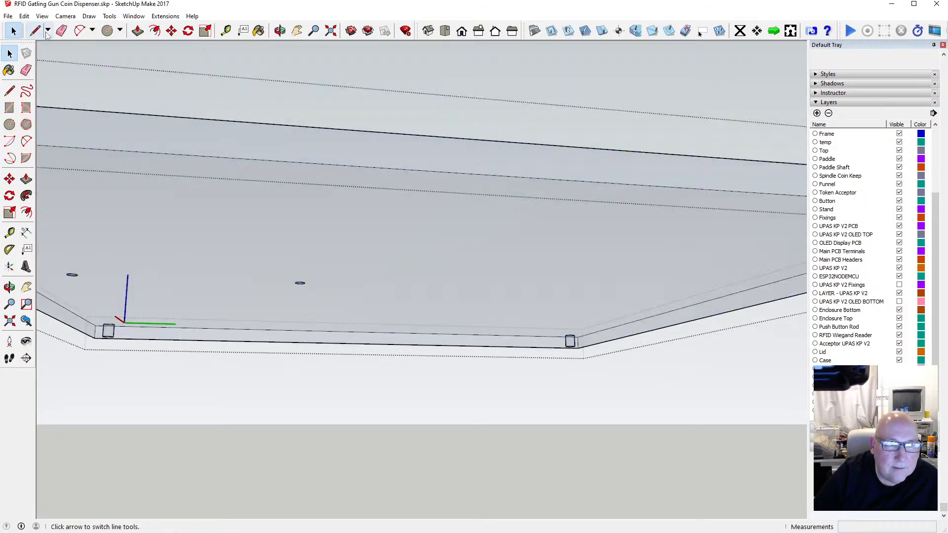
{"action": "left_click", "coordinate": [24, 15]}
{"action": "left_click", "coordinate": [42, 86]}
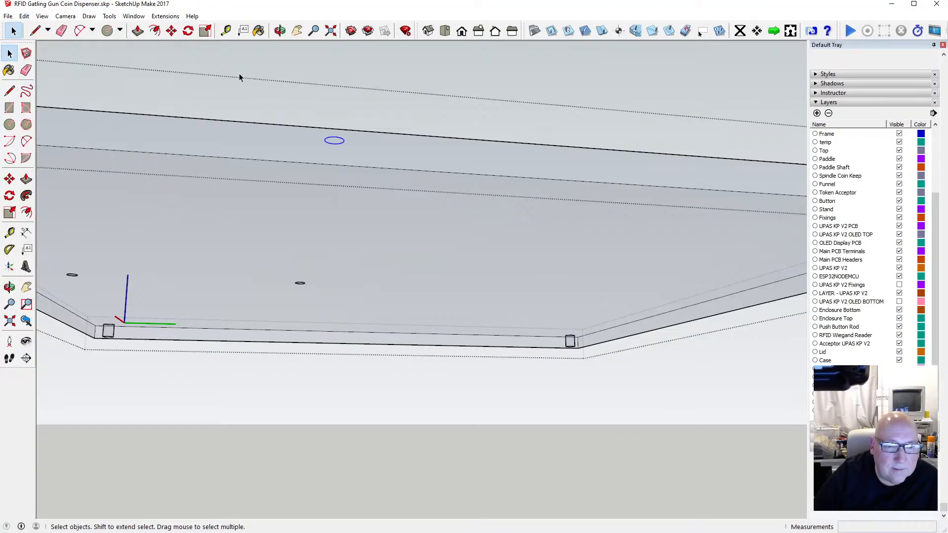
Step: Measure the diameter of one of the screw hole circles on the bottom panel
{"action": "left_click", "coordinate": [280, 31]}
{"action": "left_click_drag", "start_coordinate": [315, 182], "coordinate": [363, 321]}
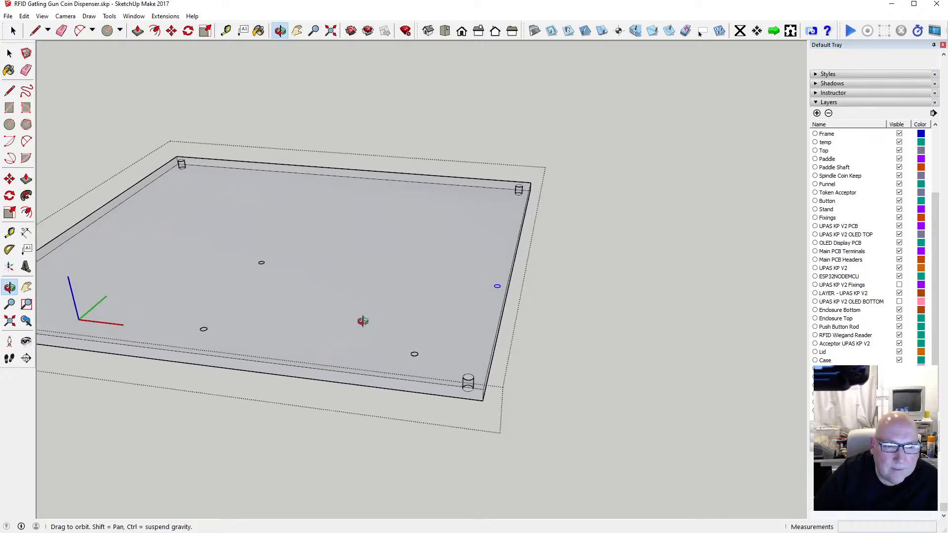
{"action": "scroll", "coordinate": [363, 321], "scroll_direction": "up", "scroll_amount": 3}
{"action": "scroll", "coordinate": [298, 305], "scroll_direction": "down", "scroll_amount": 2}
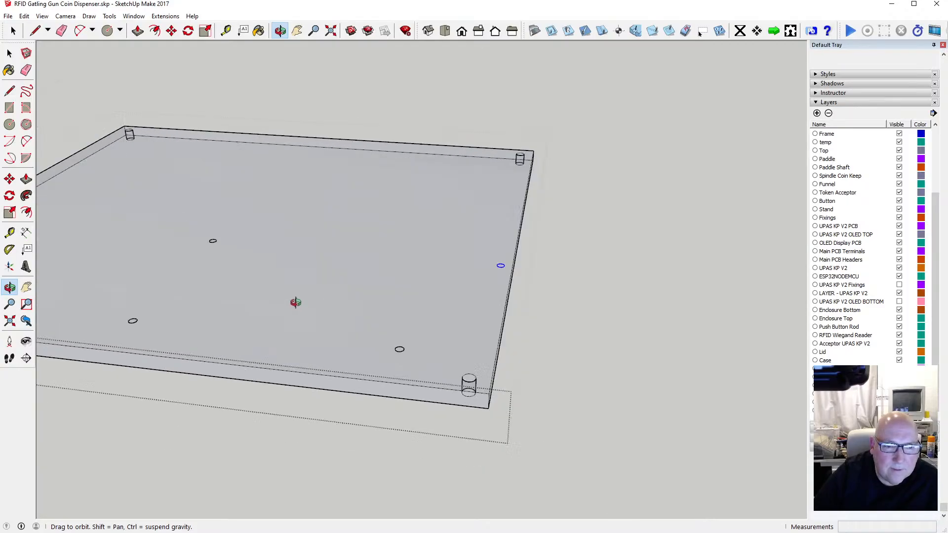
{"action": "scroll", "coordinate": [210, 244], "scroll_direction": "up", "scroll_amount": 5}
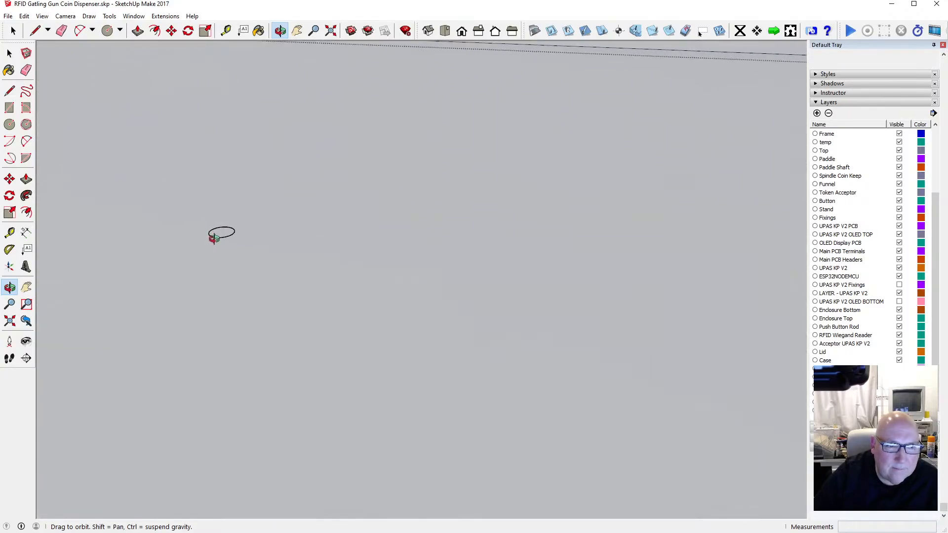
{"action": "scroll", "coordinate": [213, 243], "scroll_direction": "down", "scroll_amount": 1}
{"action": "scroll", "coordinate": [213, 243], "scroll_direction": "down", "scroll_amount": 2}
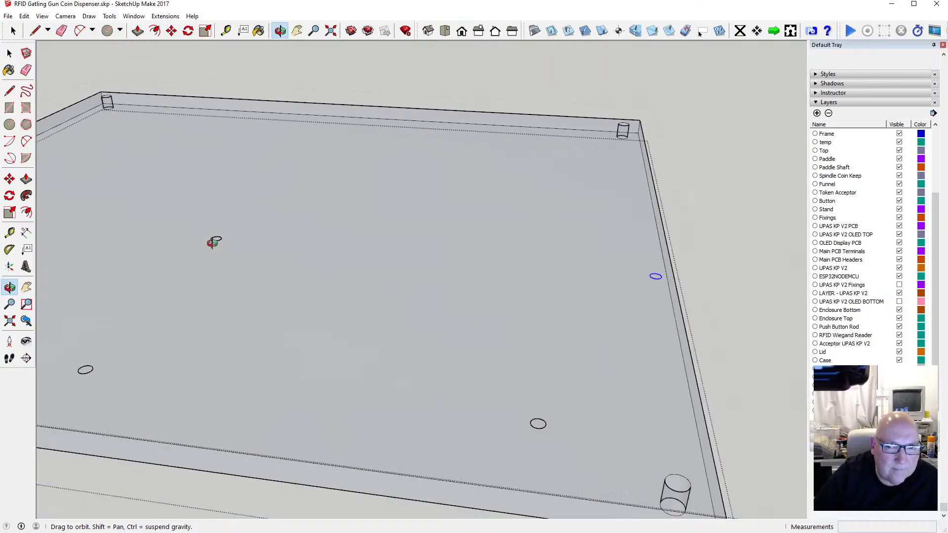
{"action": "scroll", "coordinate": [214, 243], "scroll_direction": "up", "scroll_amount": 6}
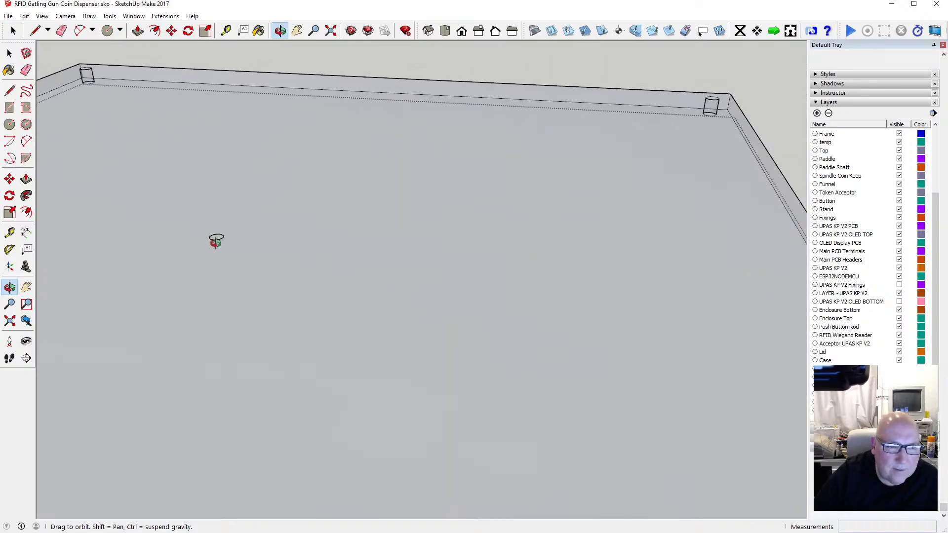
{"action": "scroll", "coordinate": [220, 235], "scroll_direction": "up", "scroll_amount": 2}
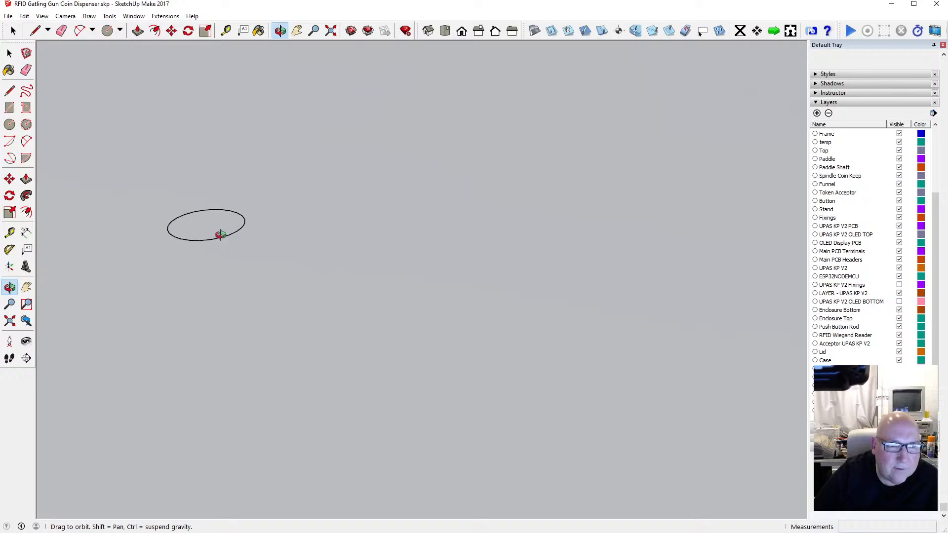
{"action": "left_click", "coordinate": [226, 31]}
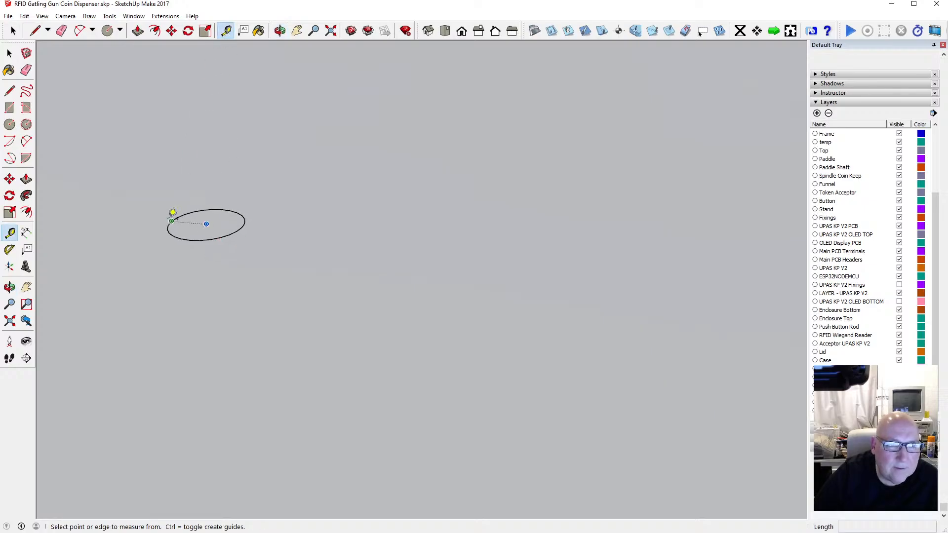
{"action": "left_click", "coordinate": [171, 220]}
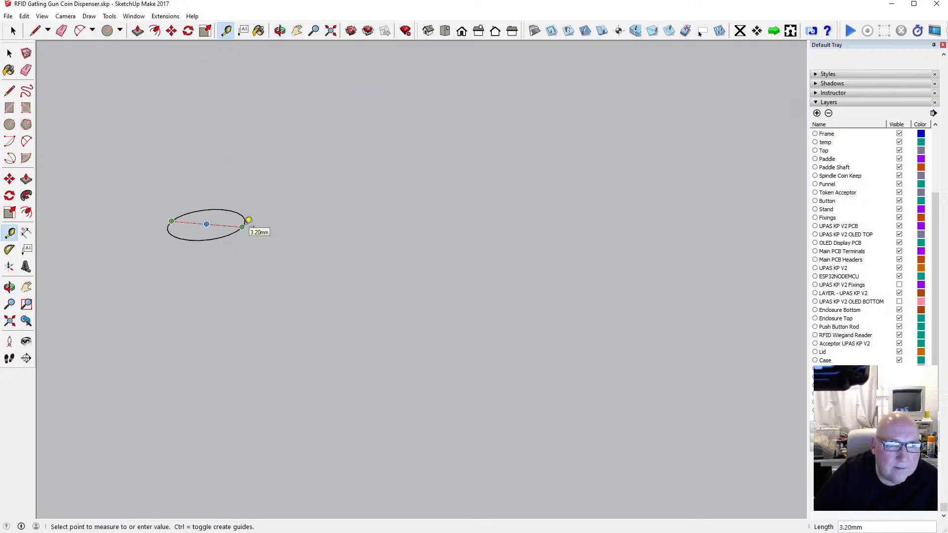
{"action": "left_click", "coordinate": [10, 53]}
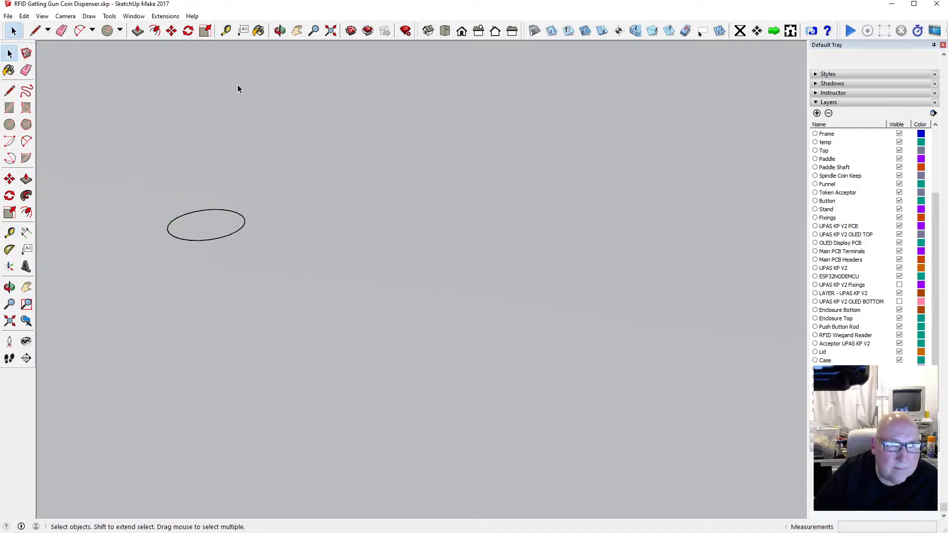
{"action": "left_click", "coordinate": [155, 32]}
{"action": "key", "text": "space"}
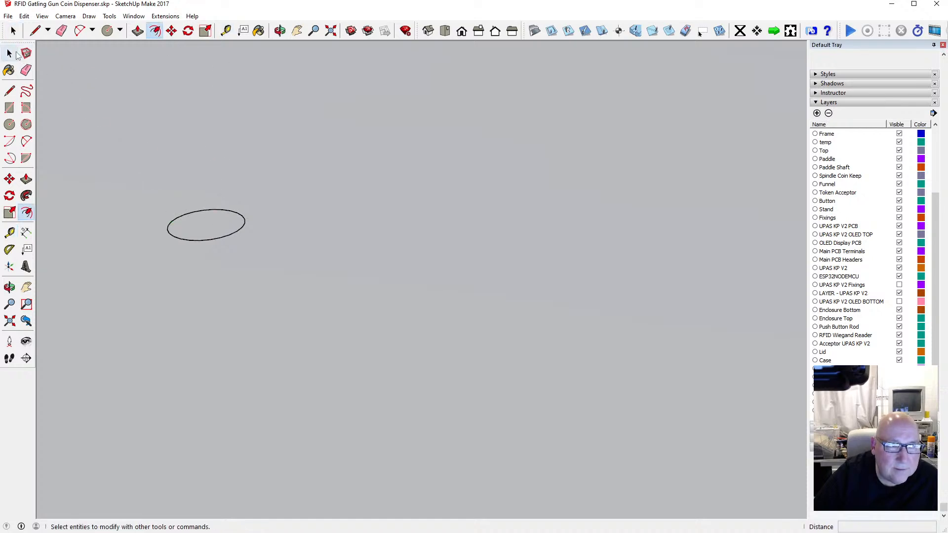
{"action": "left_click", "coordinate": [155, 31]}
{"action": "left_click", "coordinate": [187, 214]}
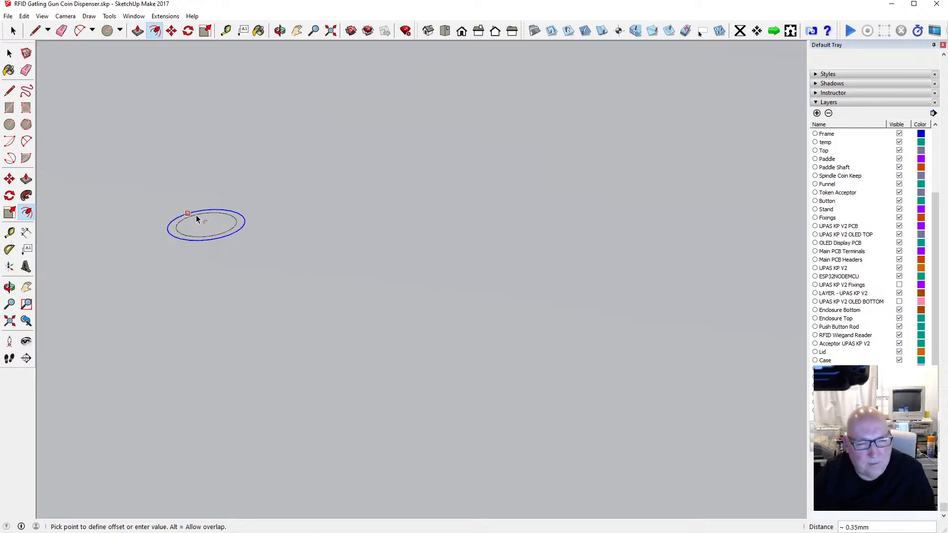
{"action": "key", "text": "Escape"}
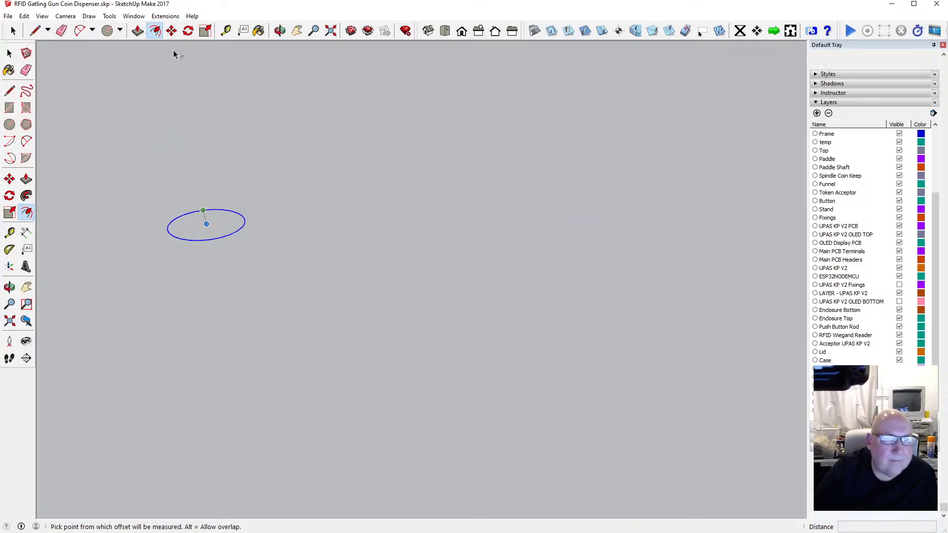
Step: Replace the measured hole circle on the bottom panel with a concentric circle of 2.325 mm radius
{"action": "left_click", "coordinate": [10, 126]}
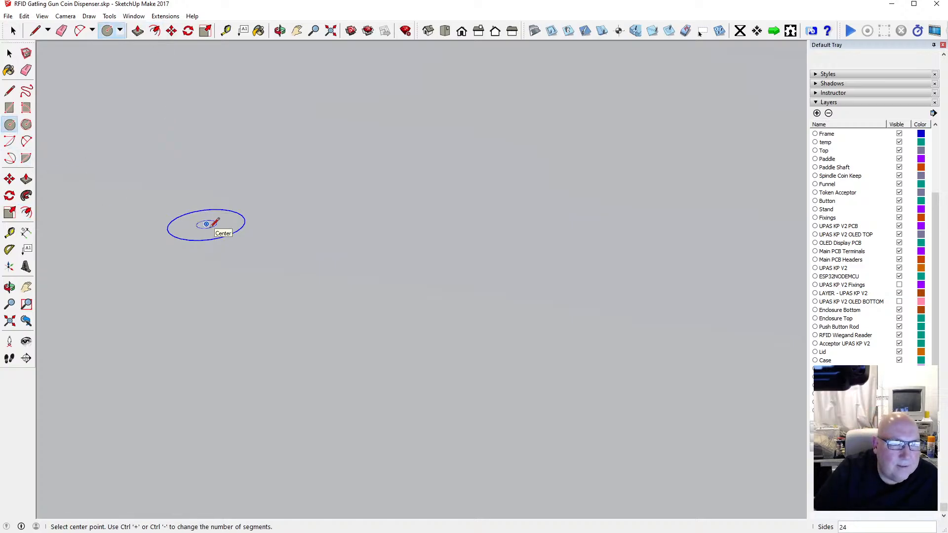
{"action": "left_click", "coordinate": [206, 224]}
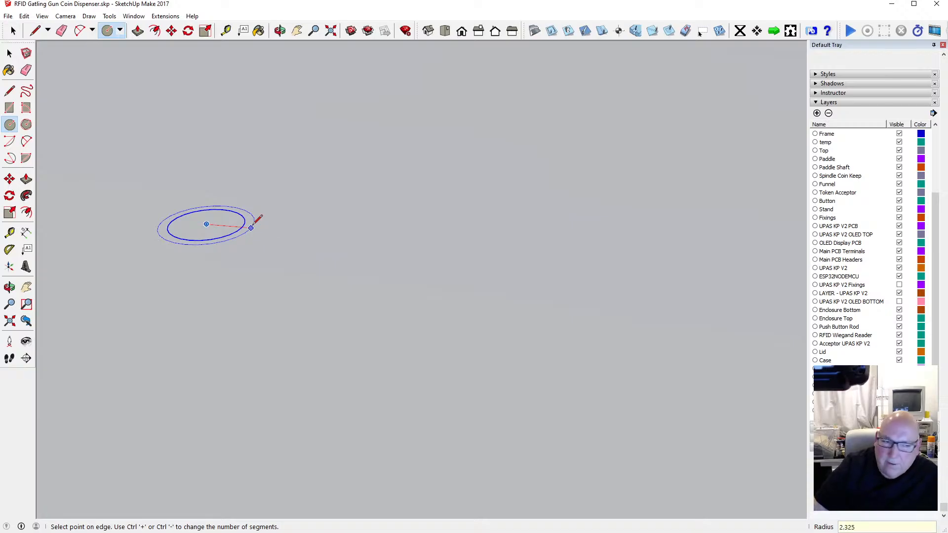
{"action": "left_click", "coordinate": [254, 225]}
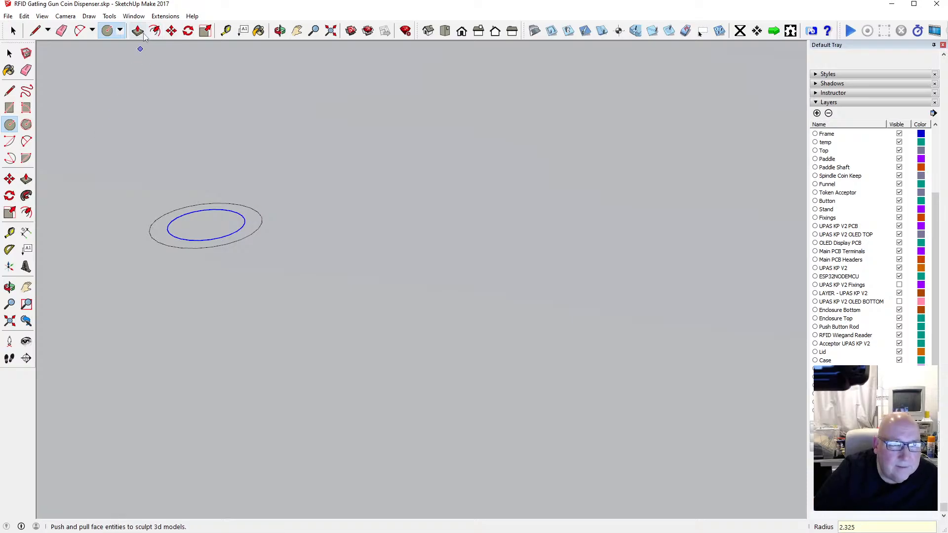
{"action": "left_click", "coordinate": [226, 31]}
{"action": "left_click", "coordinate": [155, 220]}
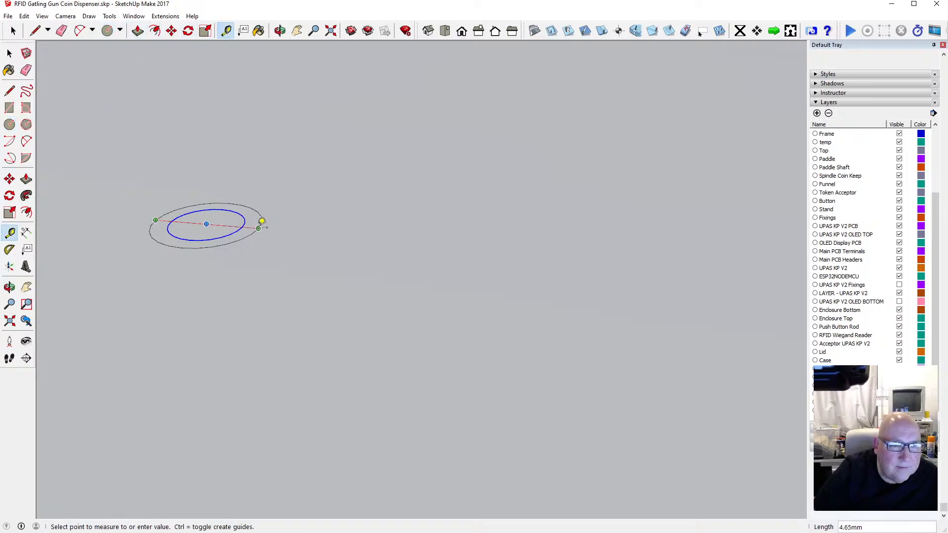
{"action": "left_click", "coordinate": [9, 53]}
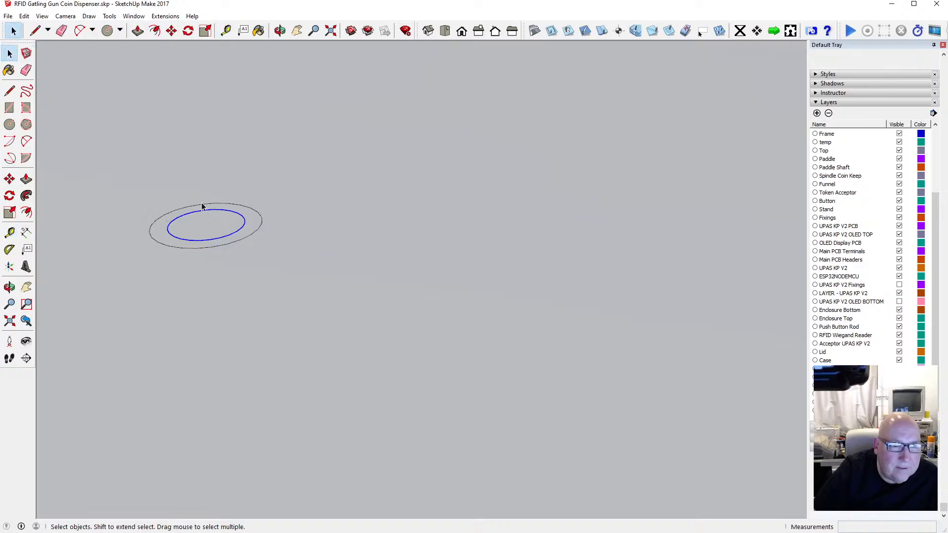
{"action": "key", "text": "Delete"}
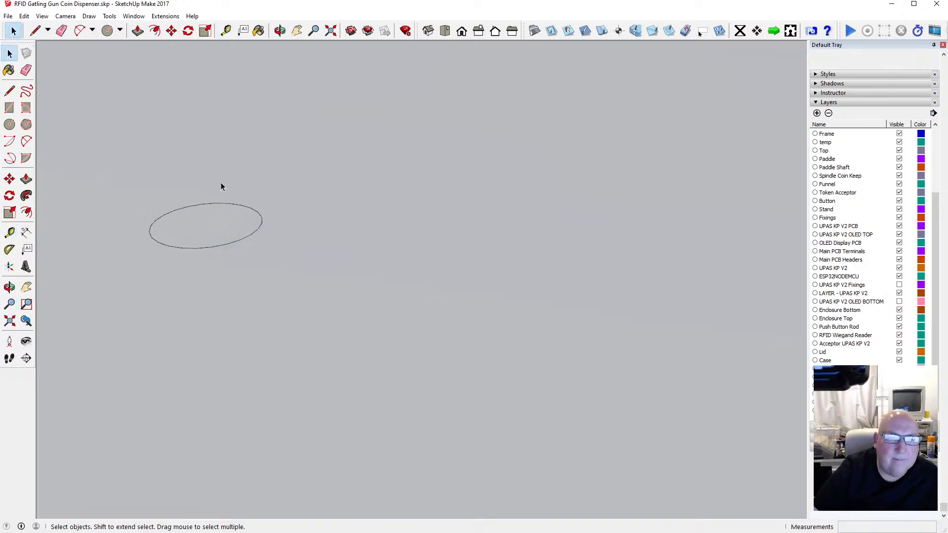
Step: Push the enlarged circle's face 5.25 mm down into the bottom panel
{"action": "scroll", "coordinate": [222, 185], "scroll_direction": "down", "scroll_amount": 2}
{"action": "key", "text": "p"}
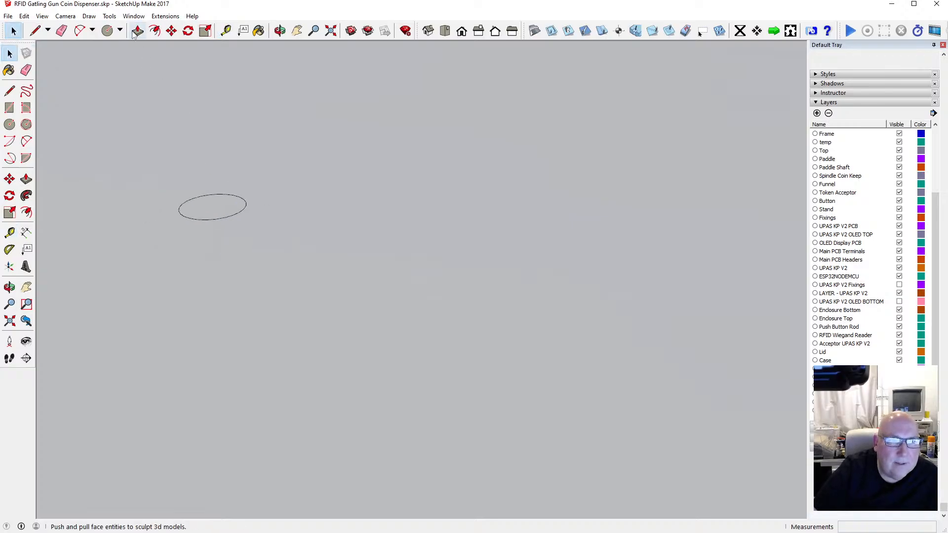
{"action": "left_click_drag", "start_coordinate": [220, 211], "coordinate": [220, 221]}
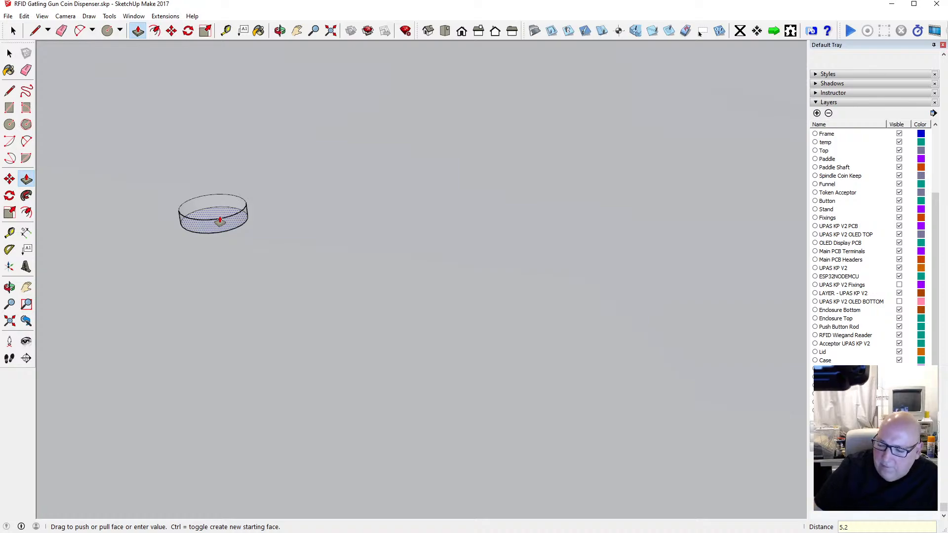
{"action": "key", "text": "Return"}
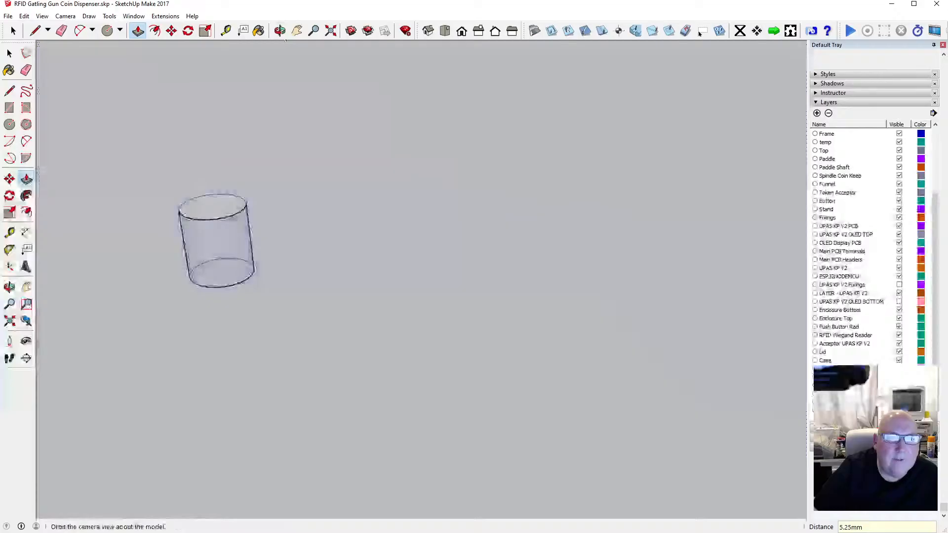
Step: Draw a concentric circle of 2.325 mm radius around the second screw hole circle on the bottom panel
{"action": "middle_click_drag", "start_coordinate": [297, 232], "coordinate": [282, 253]}
{"action": "scroll", "coordinate": [270, 250], "scroll_direction": "down", "scroll_amount": 5}
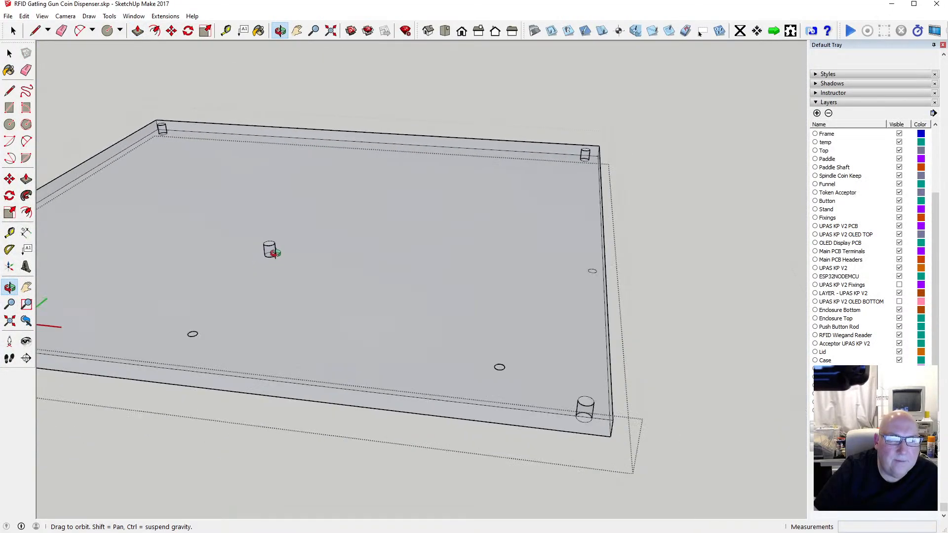
{"action": "scroll", "coordinate": [169, 306], "scroll_direction": "up", "scroll_amount": 8}
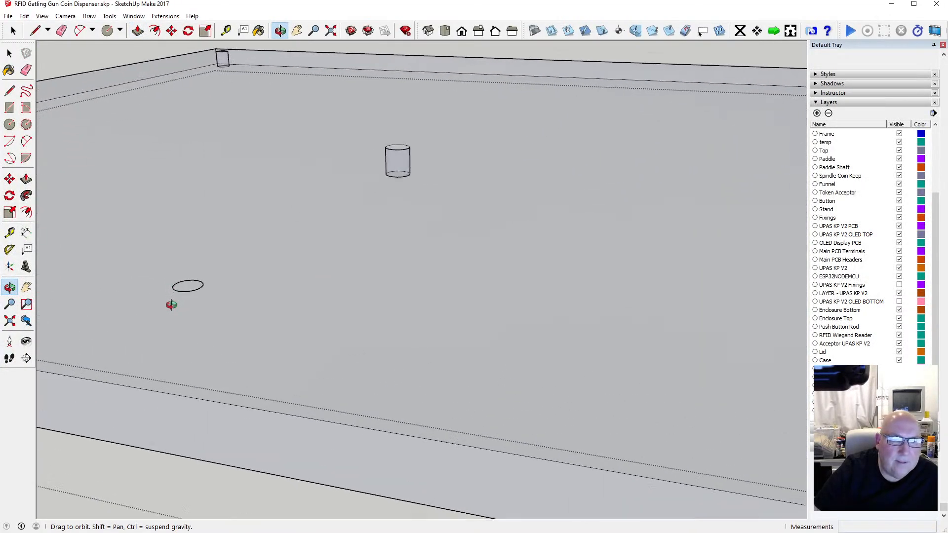
{"action": "left_click", "coordinate": [10, 125]}
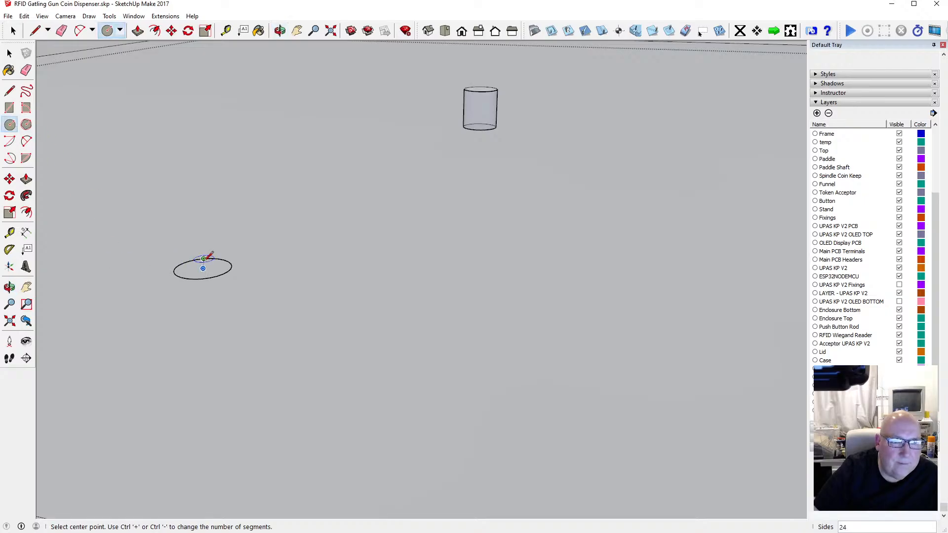
{"action": "left_click", "coordinate": [203, 268]}
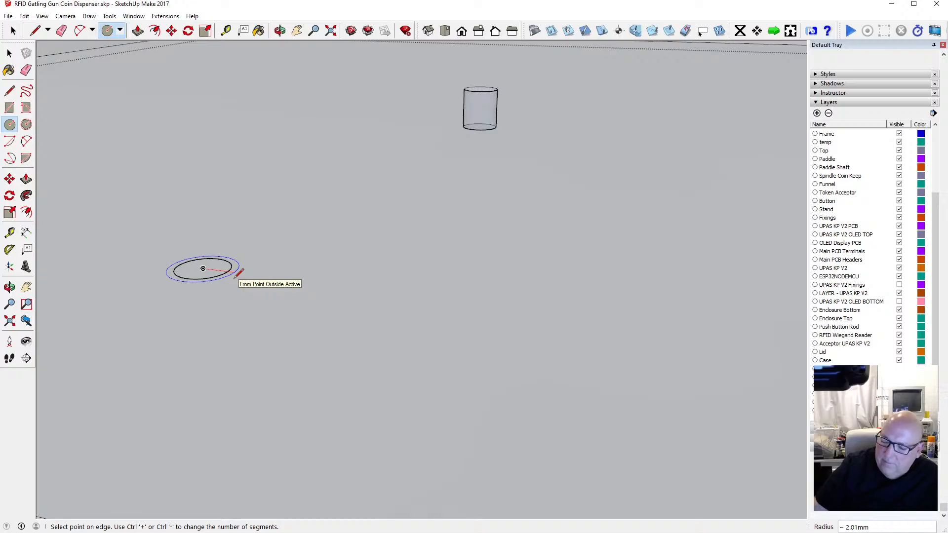
{"action": "type", "text": "2.325"}
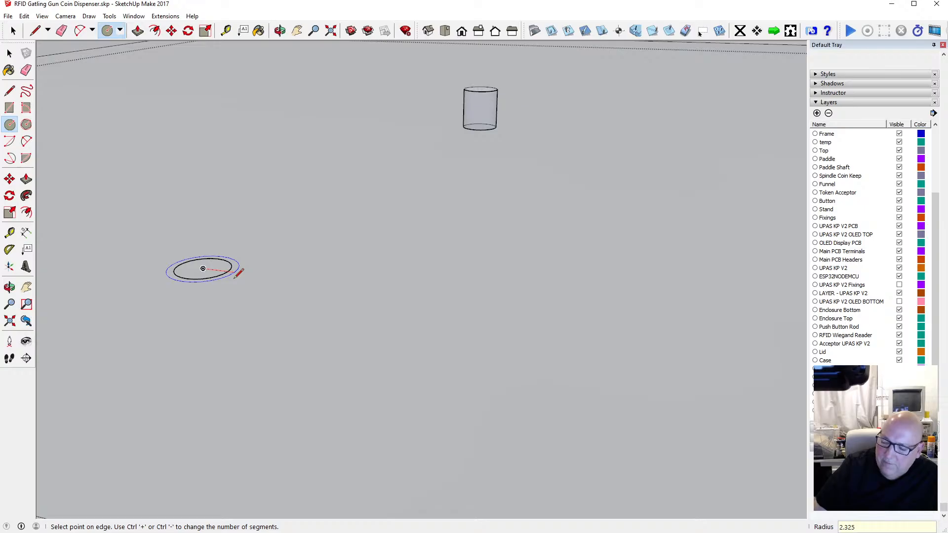
{"action": "key", "text": "Return"}
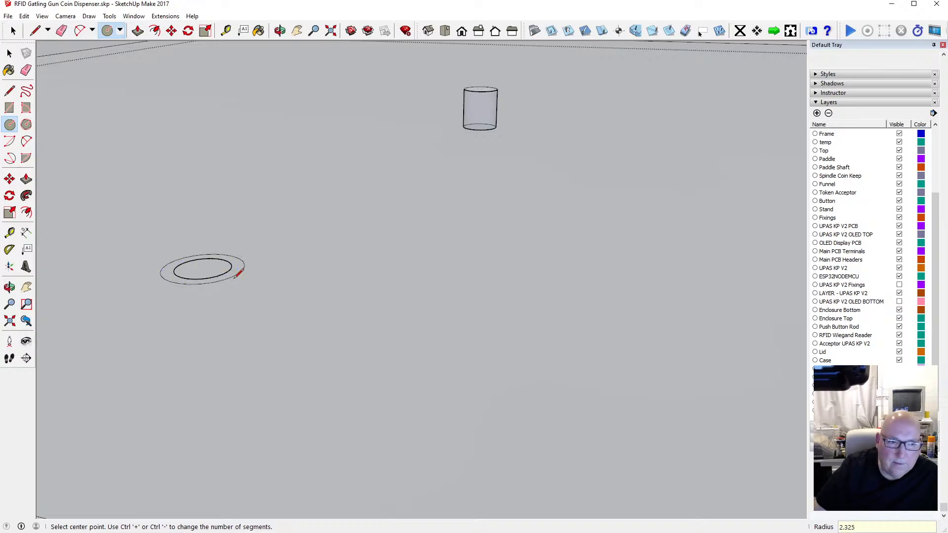
Step: Measure the radius and diameter of the new outer circle at the second screw hole
{"action": "key", "text": "t"}
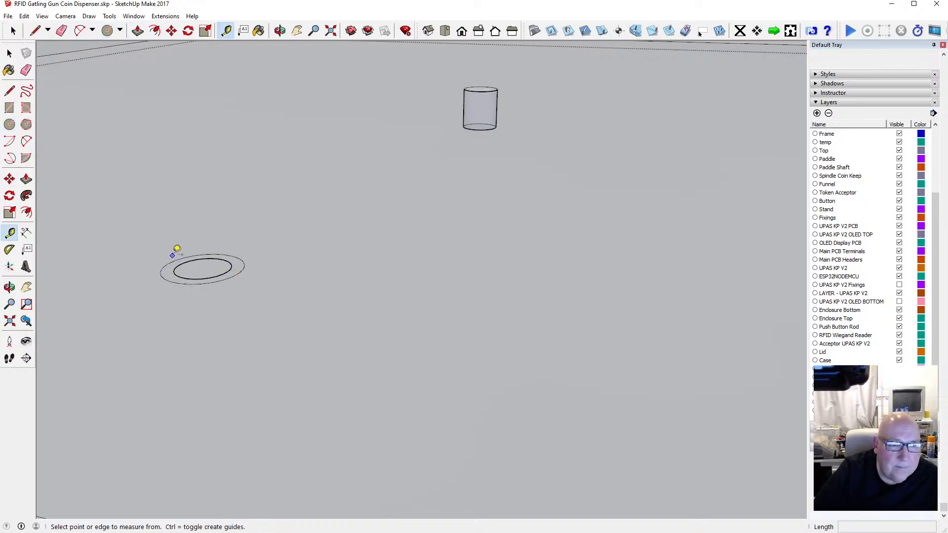
{"action": "left_click", "coordinate": [175, 260]}
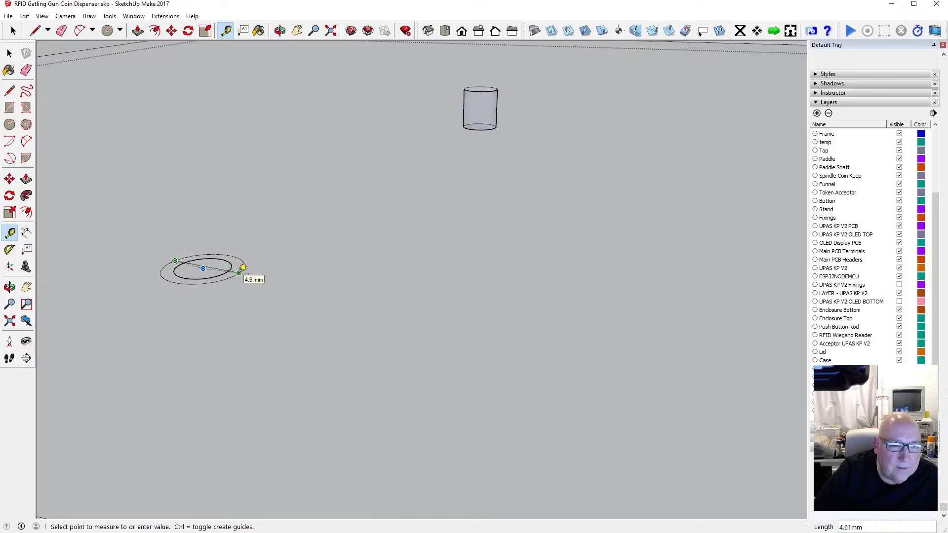
{"action": "left_click", "coordinate": [209, 268]}
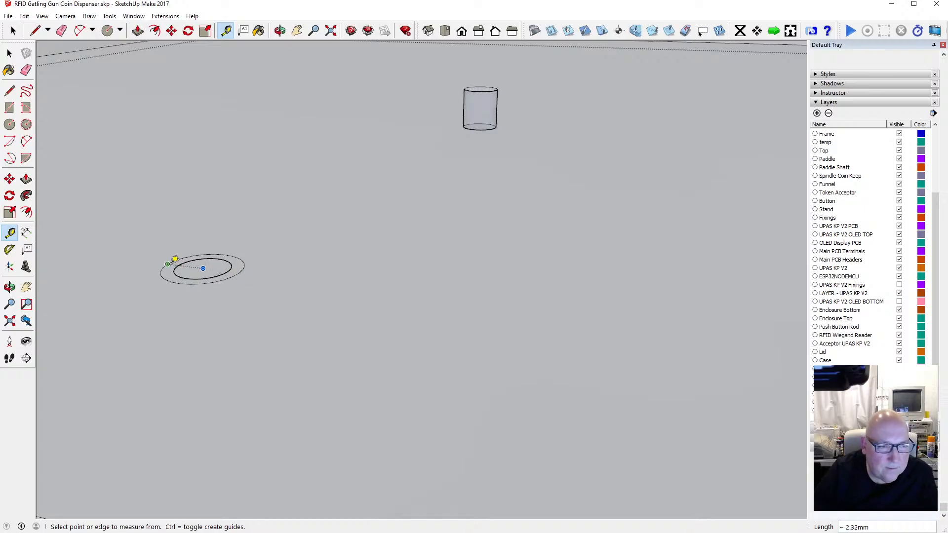
{"action": "left_click", "coordinate": [170, 264]}
{"action": "left_click", "coordinate": [243, 268]}
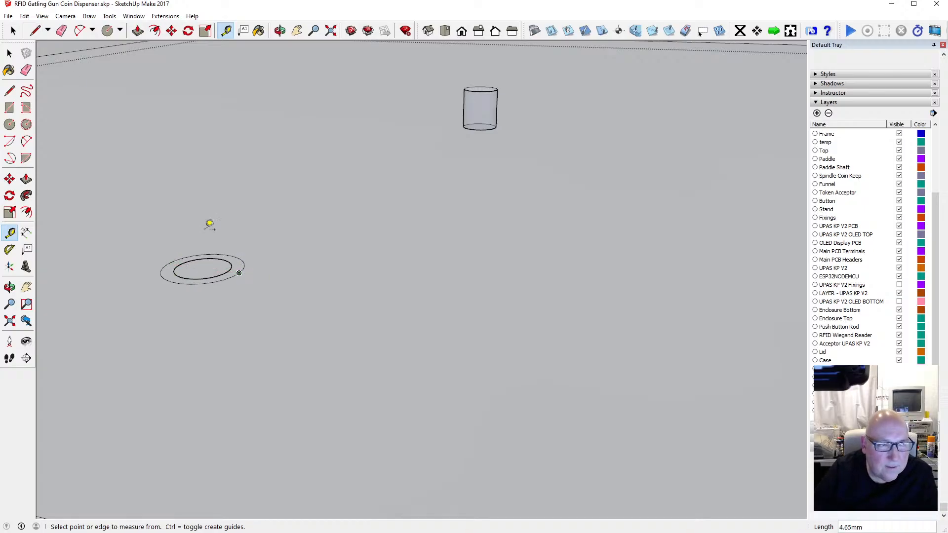
Step: Delete the second hole's inner circle and push the enlarged face 5.25 mm down into the bottom panel
{"action": "left_click", "coordinate": [13, 57]}
{"action": "left_click", "coordinate": [12, 55]}
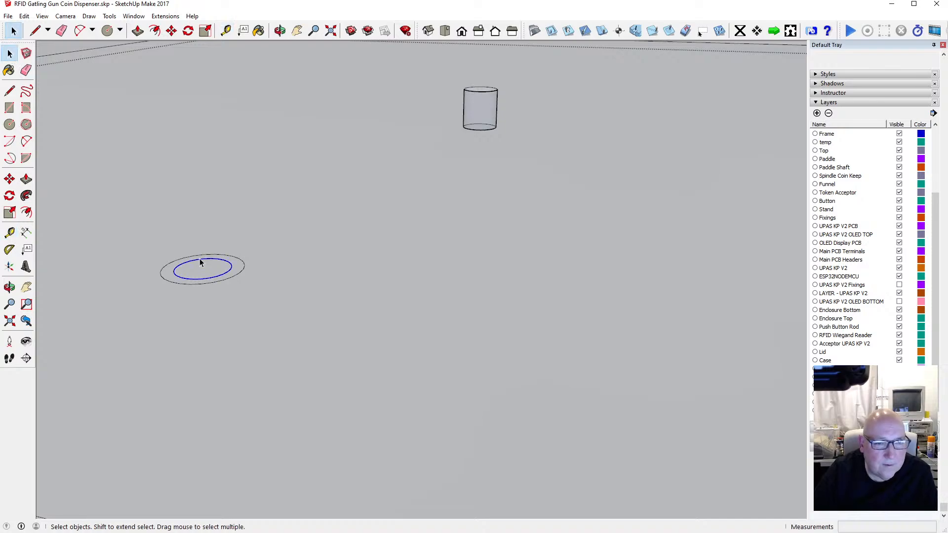
{"action": "left_click", "coordinate": [137, 30]}
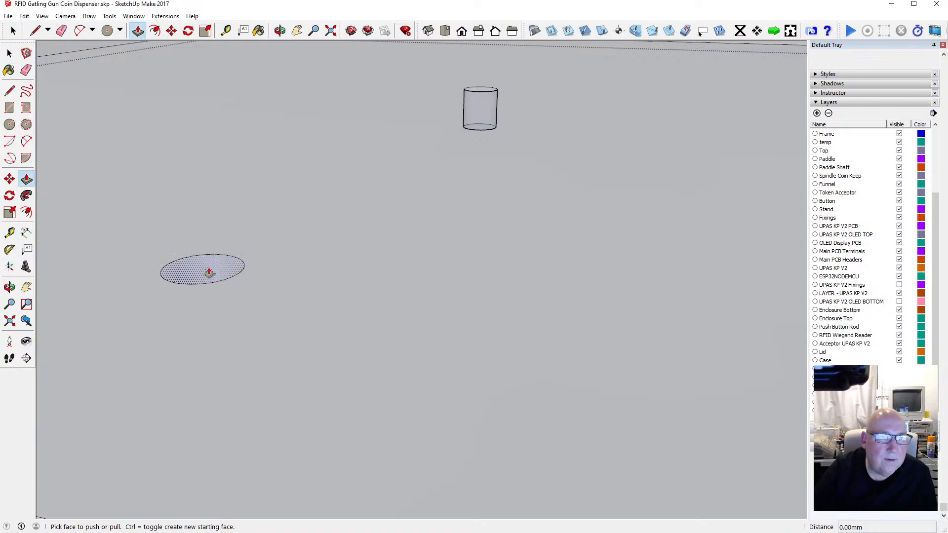
{"action": "left_click", "coordinate": [209, 271]}
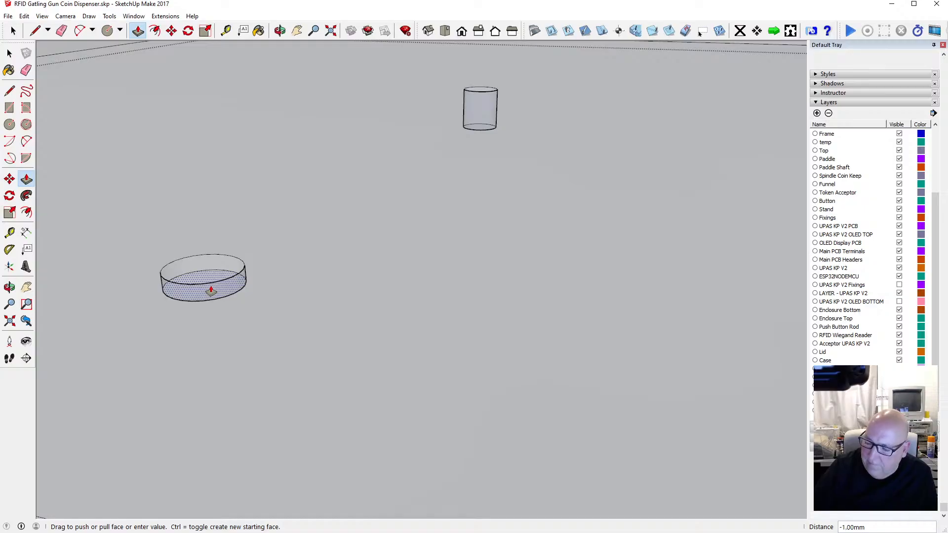
{"action": "key", "text": "Return"}
Step: Replace the third screw hole circle, near the panel's front corner hole, with a concentric circle of 2.325 mm radius
{"action": "scroll", "coordinate": [235, 228], "scroll_direction": "down", "scroll_amount": 5}
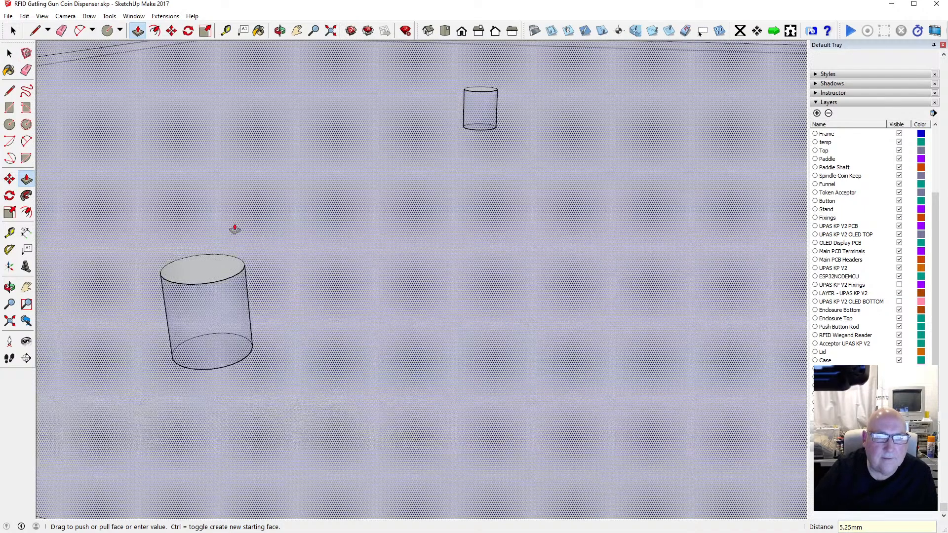
{"action": "scroll", "coordinate": [166, 213], "scroll_direction": "down", "scroll_amount": 1}
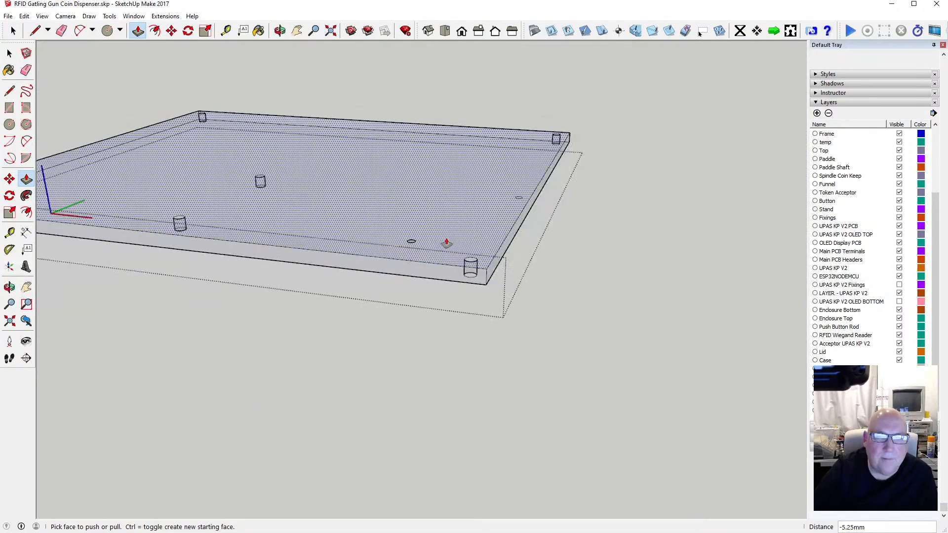
{"action": "scroll", "coordinate": [446, 243], "scroll_direction": "up", "scroll_amount": 6}
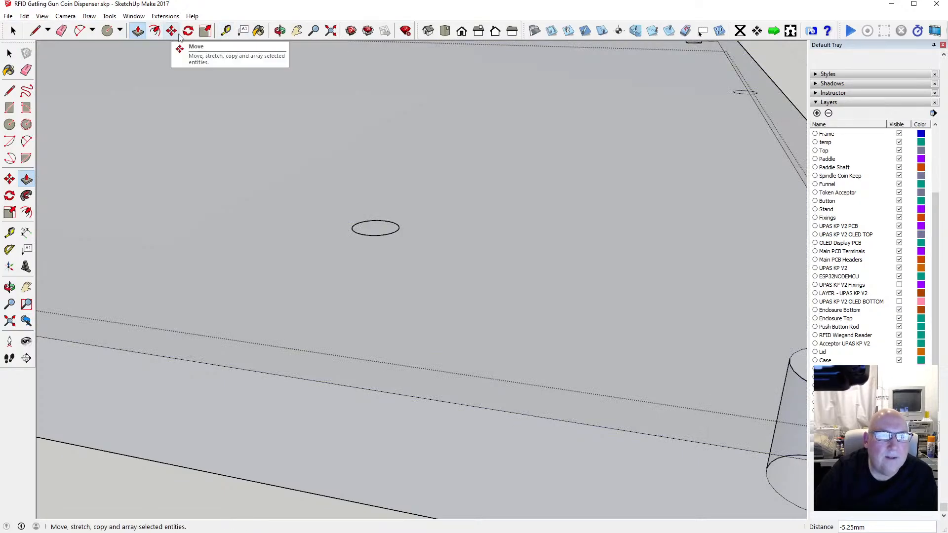
{"action": "key", "text": "c"}
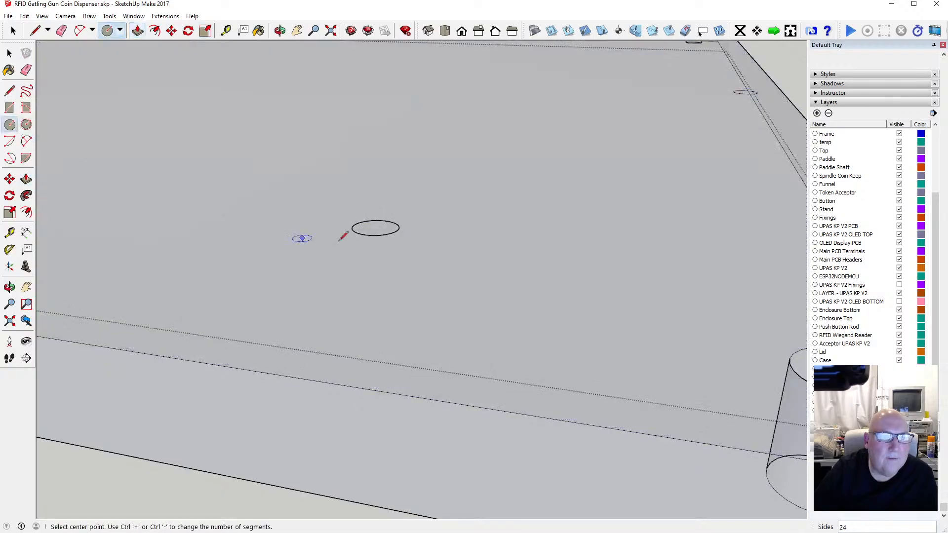
{"action": "left_click", "coordinate": [375, 228]}
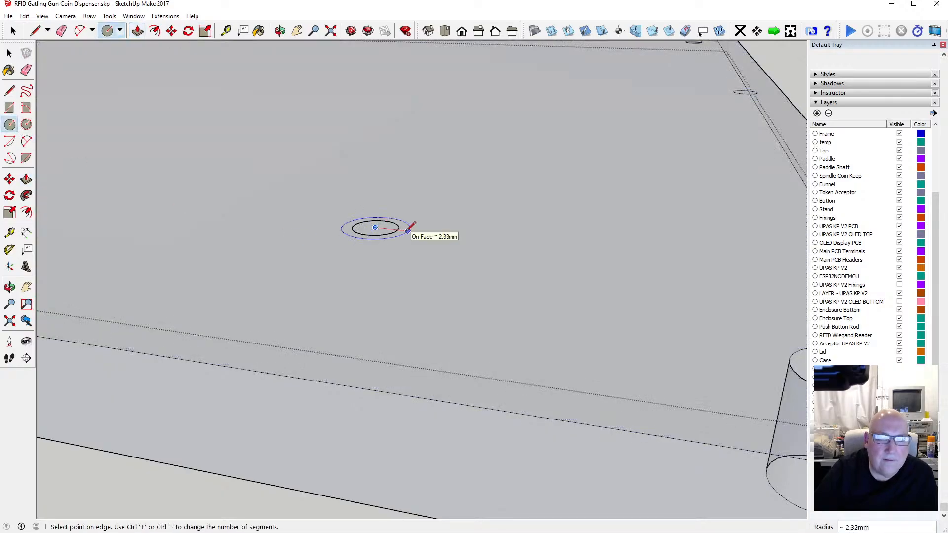
{"action": "left_click", "coordinate": [409, 230]}
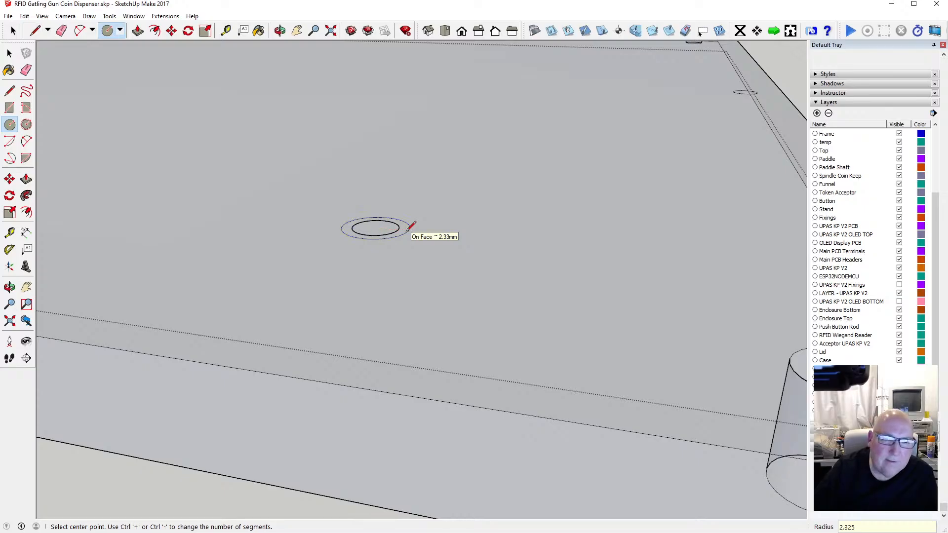
{"action": "left_click", "coordinate": [9, 53]}
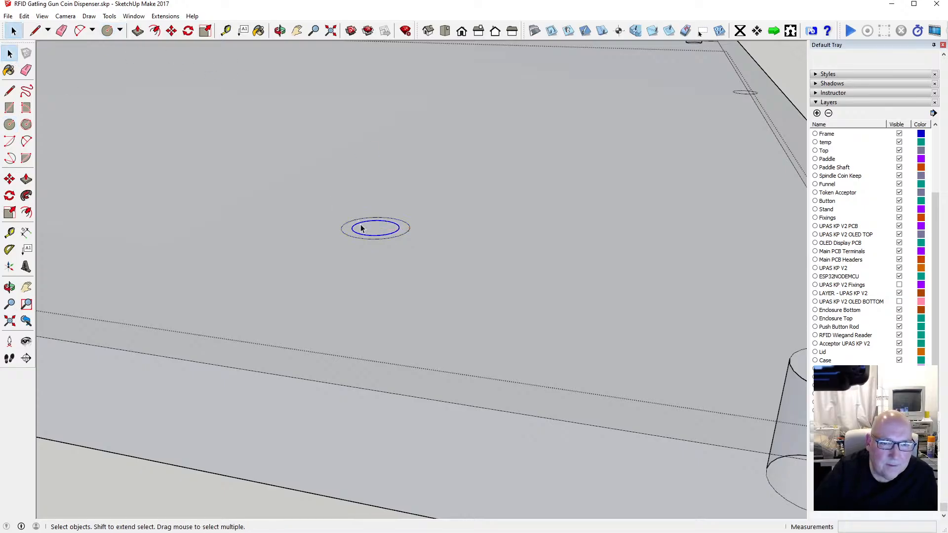
{"action": "left_click", "coordinate": [361, 230]}
{"action": "key", "text": "Delete"}
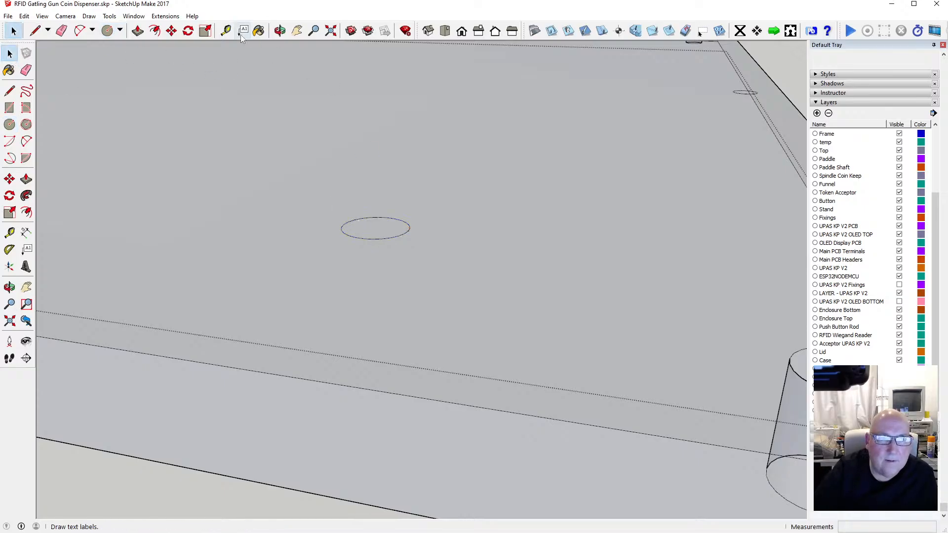
Step: Measure the diameter of the third screw hole's enlarged circle
{"action": "left_click", "coordinate": [226, 30]}
{"action": "left_click", "coordinate": [344, 224]}
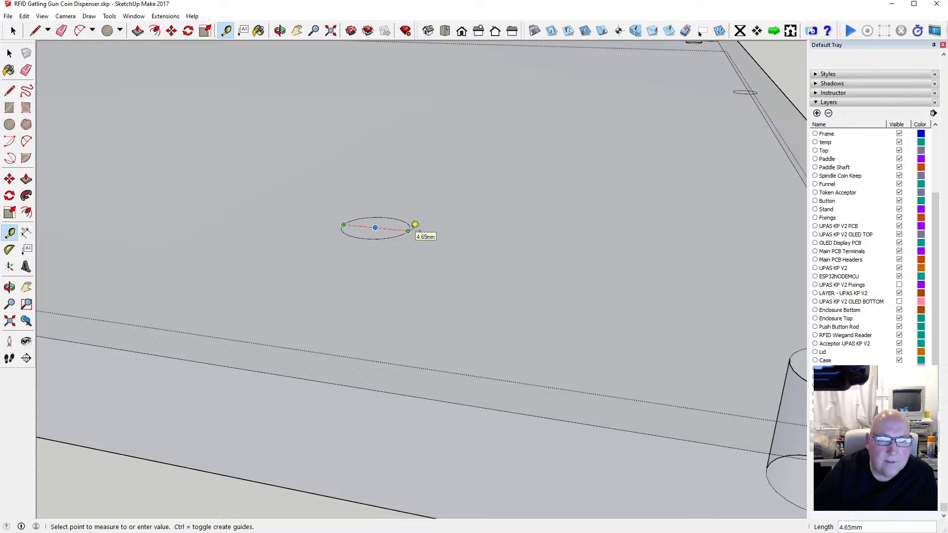
{"action": "key", "text": "space"}
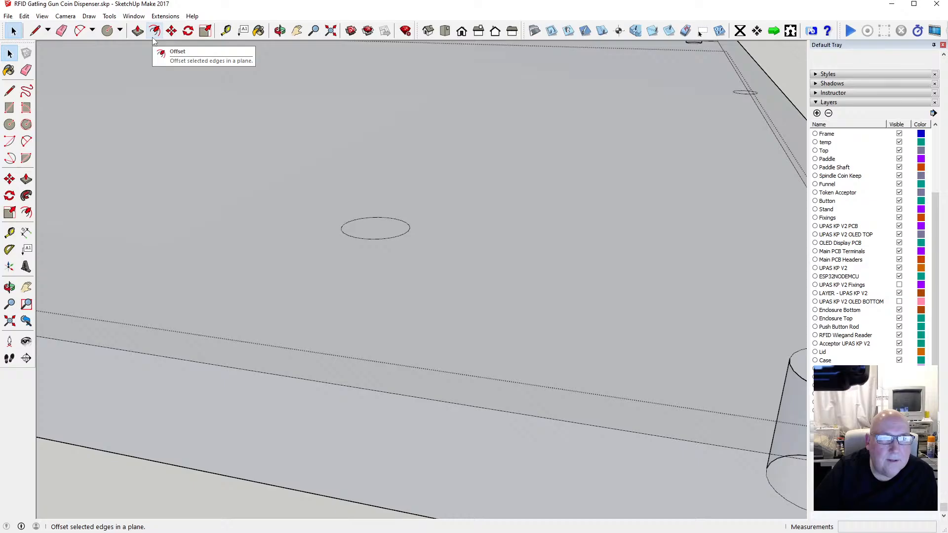
Step: Push the third screw hole's circular face 5.25 mm down into the bottom panel
{"action": "left_click", "coordinate": [137, 31]}
{"action": "left_click", "coordinate": [363, 240]}
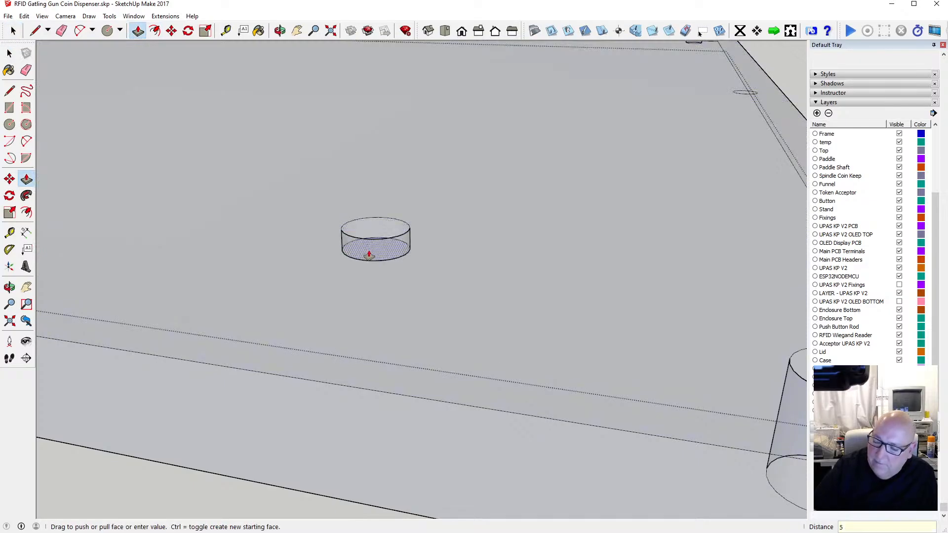
{"action": "type", "text": "5.25"}
{"action": "key", "text": "Return"}
Step: Replace the fourth screw hole circle, near the panel's side edge, with a concentric circle of 2.325 mm radius
{"action": "scroll", "coordinate": [279, 260], "scroll_direction": "down", "scroll_amount": 5}
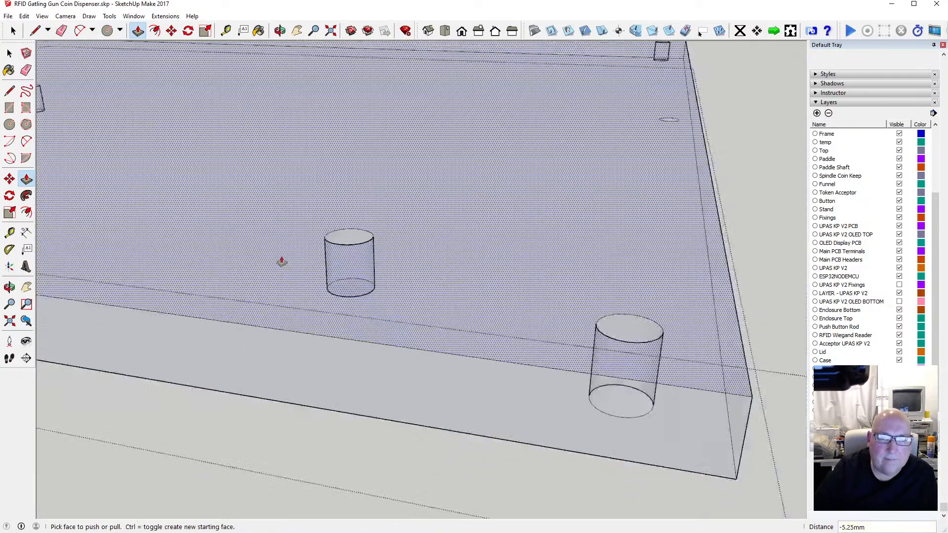
{"action": "scroll", "coordinate": [278, 260], "scroll_direction": "down", "scroll_amount": 2}
{"action": "scroll", "coordinate": [468, 200], "scroll_direction": "up", "scroll_amount": 8}
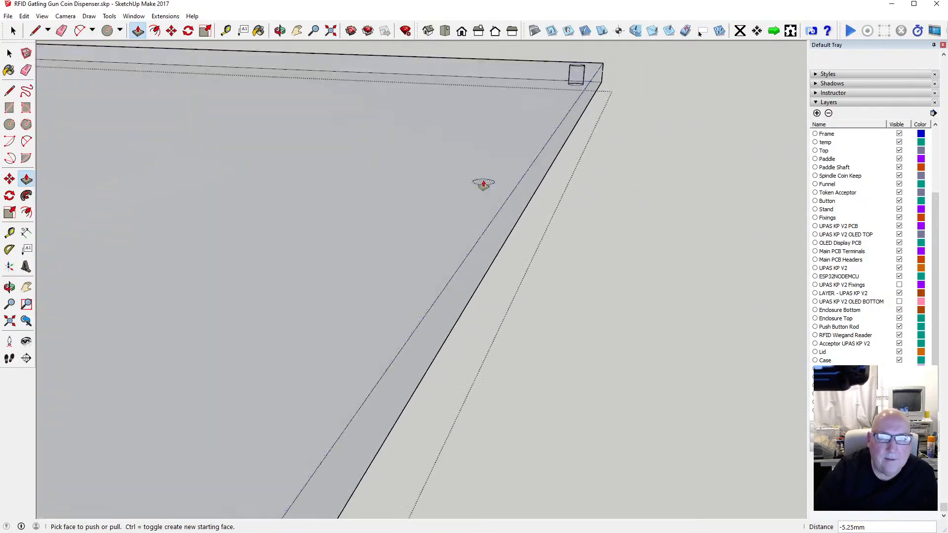
{"action": "scroll", "coordinate": [484, 186], "scroll_direction": "up", "scroll_amount": 4}
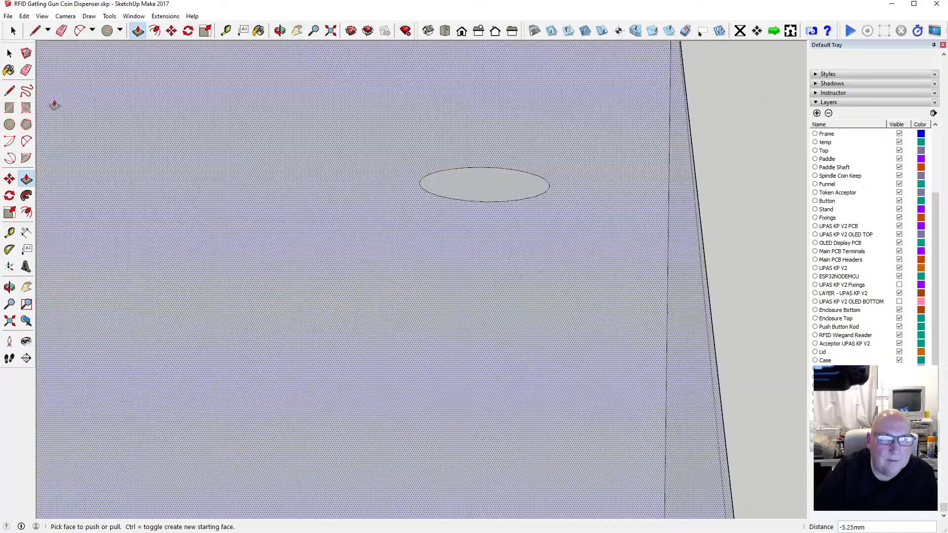
{"action": "left_click", "coordinate": [11, 124]}
{"action": "left_click", "coordinate": [11, 124]}
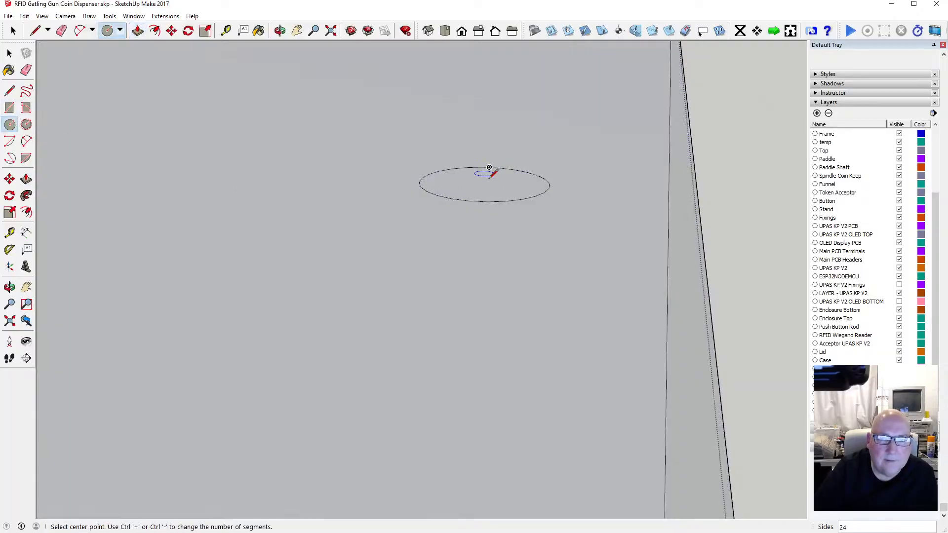
{"action": "left_click", "coordinate": [483, 183]}
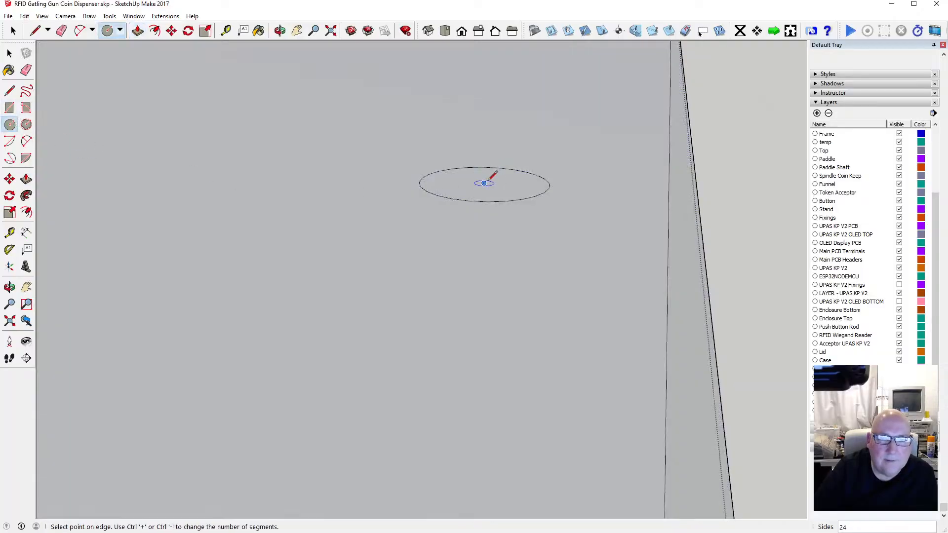
{"action": "left_click", "coordinate": [568, 187]}
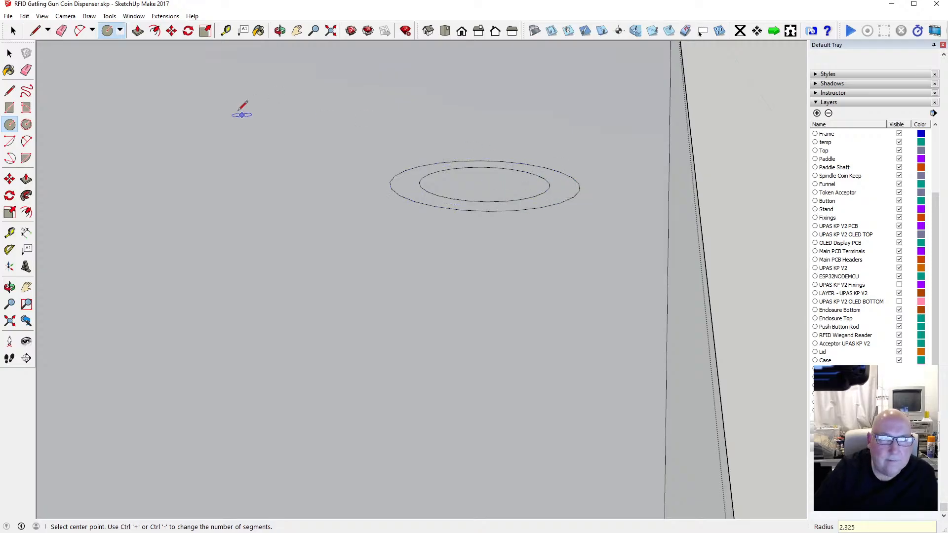
{"action": "key", "text": "space"}
{"action": "left_click", "coordinate": [447, 169]}
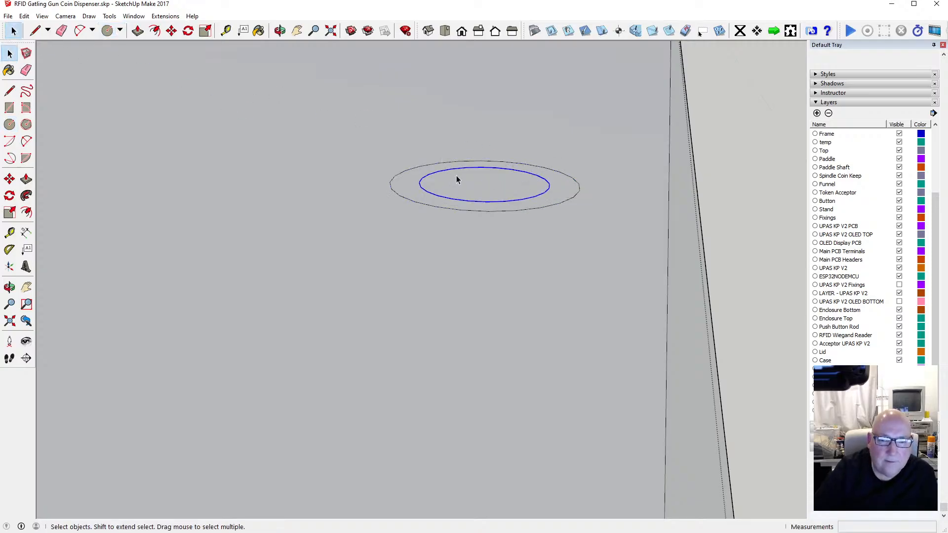
{"action": "key", "text": "Delete"}
Step: Push the fourth screw hole's circular face down into the bottom panel to match the other holes' depth
{"action": "key", "text": "p"}
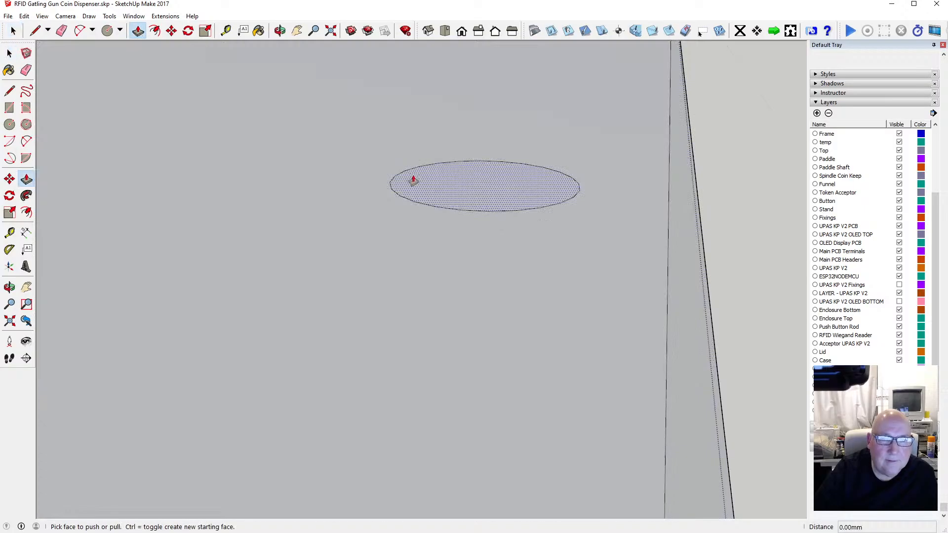
{"action": "left_click", "coordinate": [413, 181]}
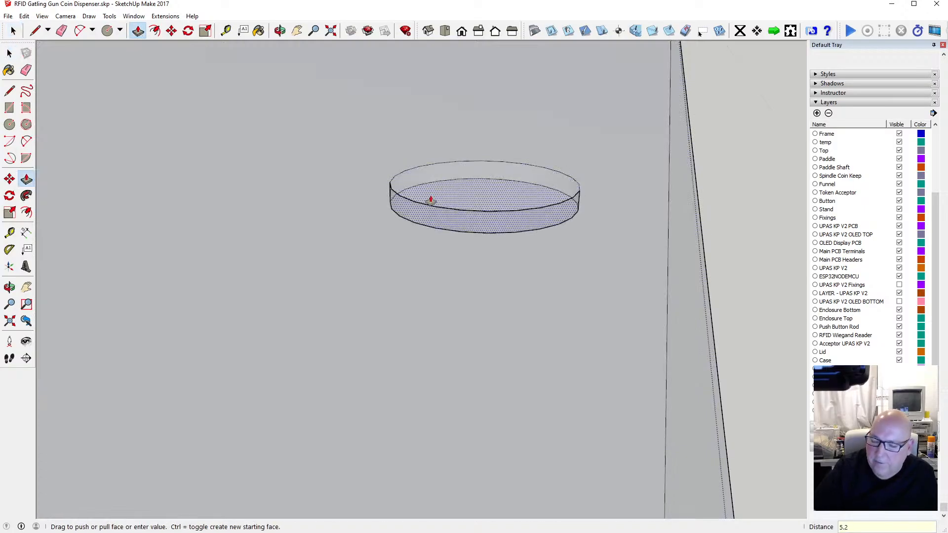
{"action": "type", "text": "5.2"}
{"action": "key", "text": "Return"}
{"action": "key", "text": "space"}
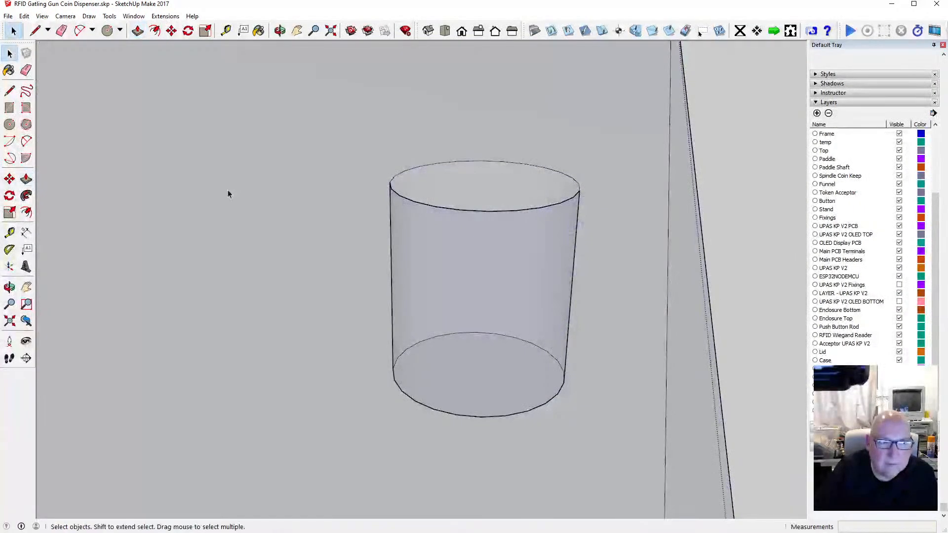
{"action": "scroll", "coordinate": [346, 183], "scroll_direction": "down", "scroll_amount": 10}
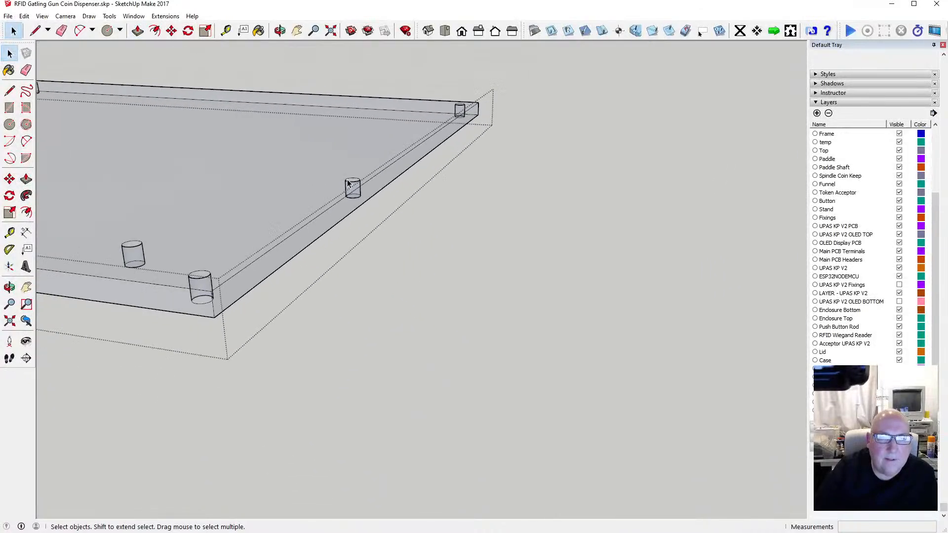
Step: Check the screw holes across the case's bottom panel and leave the editing of the panel and the case
{"action": "scroll", "coordinate": [348, 184], "scroll_direction": "down", "scroll_amount": 6}
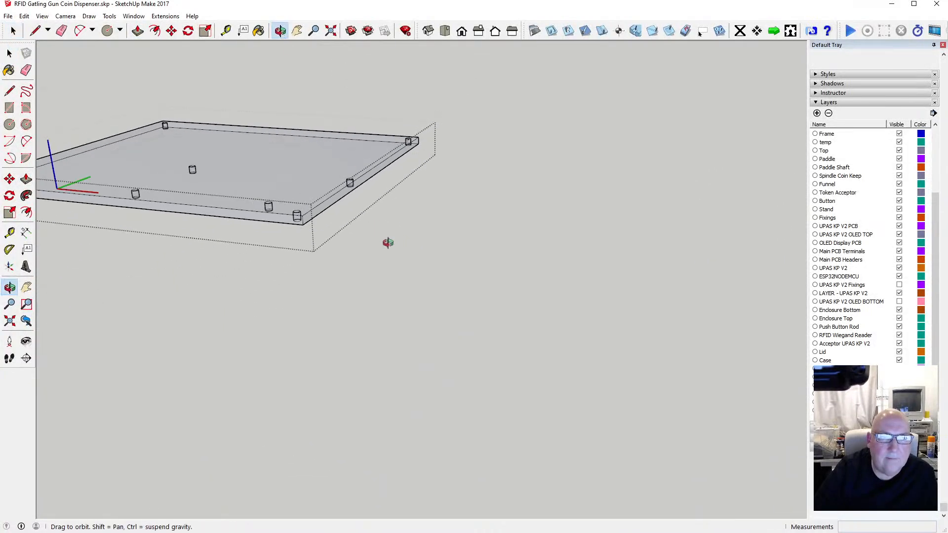
{"action": "middle_click_drag", "start_coordinate": [387, 251], "coordinate": [531, 271]}
{"action": "scroll", "coordinate": [312, 270], "scroll_direction": "up", "scroll_amount": 3}
{"action": "scroll", "coordinate": [312, 269], "scroll_direction": "up", "scroll_amount": 1}
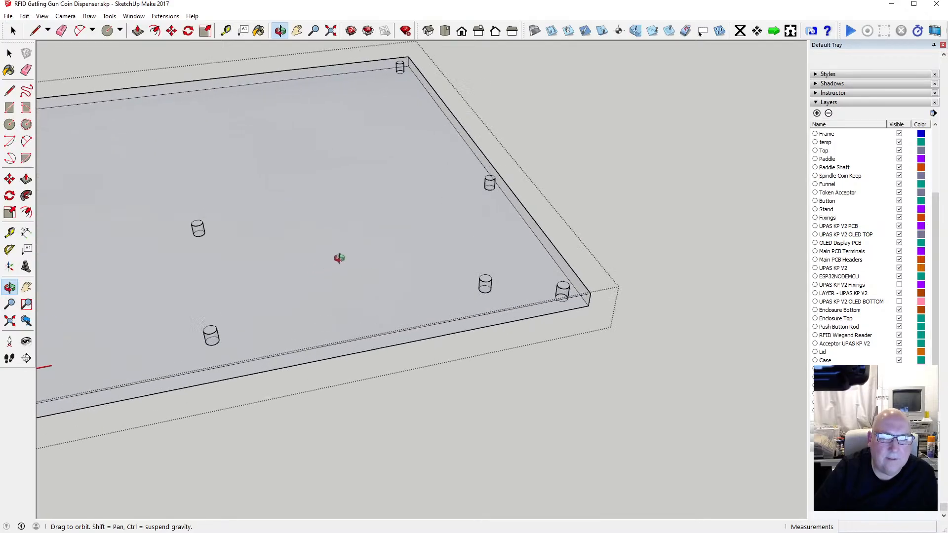
{"action": "middle_click_drag", "start_coordinate": [338, 258], "coordinate": [432, 280]}
{"action": "scroll", "coordinate": [432, 279], "scroll_direction": "down", "scroll_amount": 8}
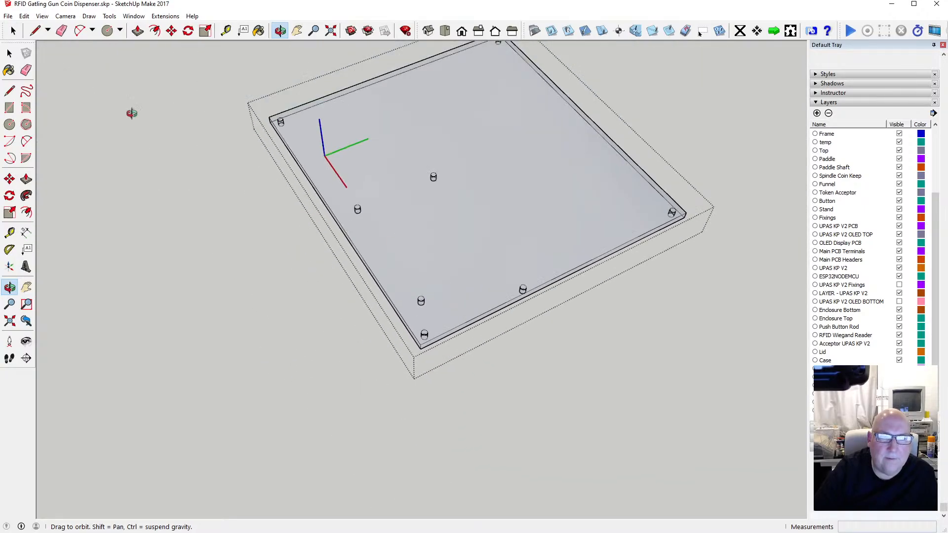
{"action": "left_click", "coordinate": [9, 54]}
{"action": "left_click", "coordinate": [157, 192]}
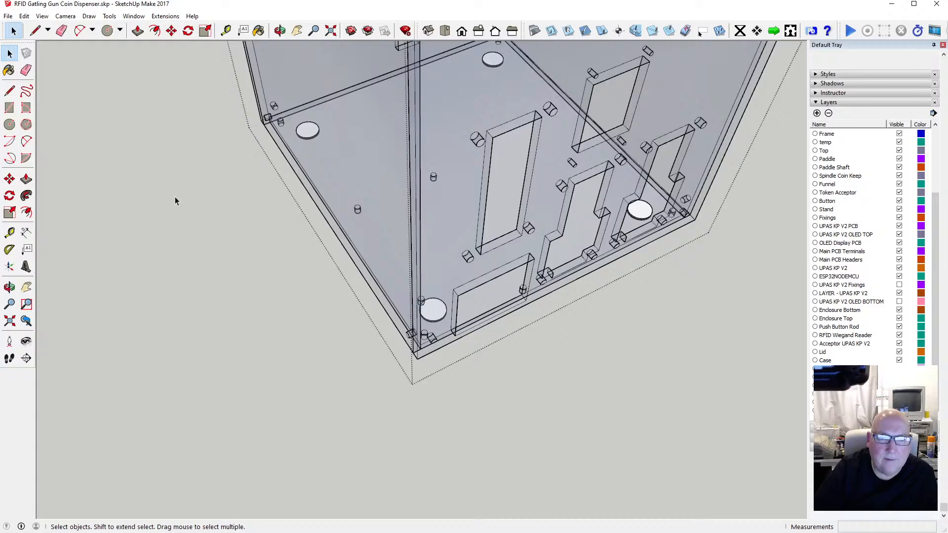
Step: Review the front of the assembled dispenser and the coin bin's fit in the case, and save the model
{"action": "left_click", "coordinate": [279, 30]}
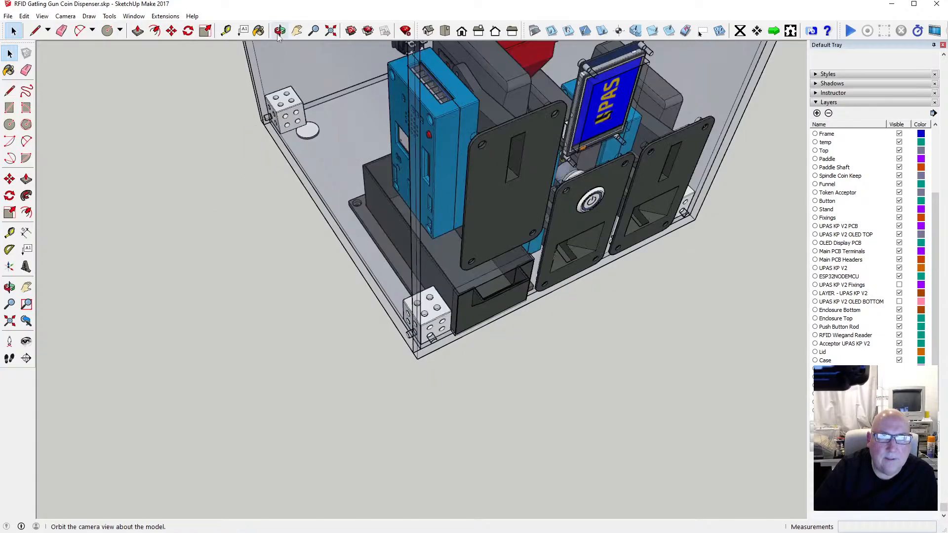
{"action": "left_click_drag", "start_coordinate": [266, 203], "coordinate": [628, 318]}
{"action": "left_click_drag", "start_coordinate": [386, 261], "coordinate": [409, 212]}
{"action": "scroll", "coordinate": [409, 210], "scroll_direction": "up", "scroll_amount": 3}
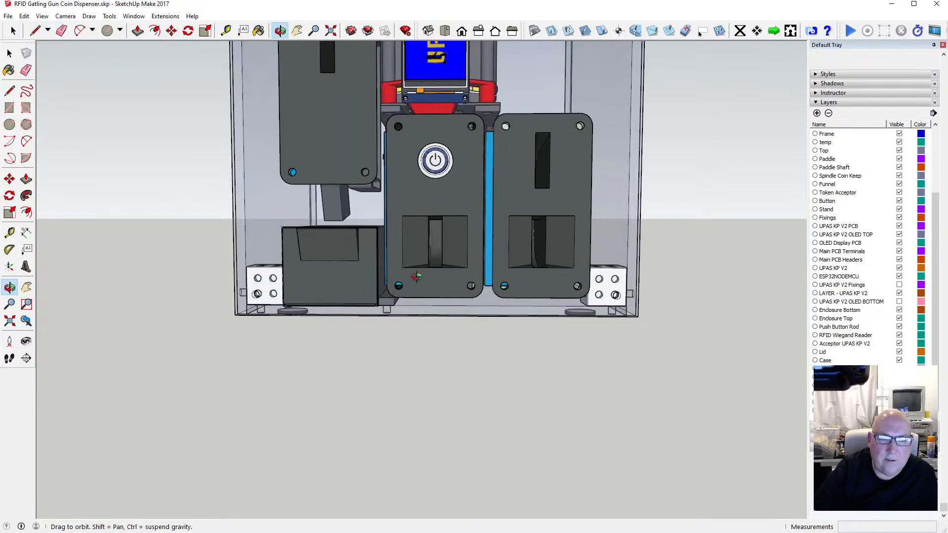
{"action": "key", "text": "F6"}
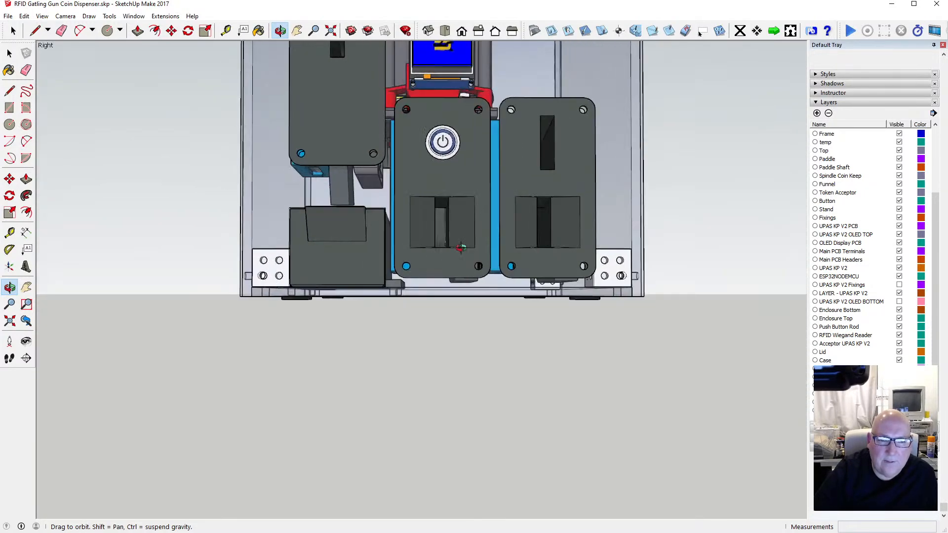
{"action": "mouse_move", "coordinate": [461, 248]}
{"action": "left_mouse_down"}
{"action": "mouse_move", "coordinate": [368, 323]}
{"action": "mouse_move", "coordinate": [331, 288]}
{"action": "mouse_move", "coordinate": [479, 240]}
{"action": "mouse_move", "coordinate": [373, 264]}
{"action": "mouse_move", "coordinate": [311, 296]}
{"action": "mouse_move", "coordinate": [614, 370]}
{"action": "mouse_move", "coordinate": [658, 296]}
{"action": "mouse_move", "coordinate": [606, 234]}
{"action": "mouse_move", "coordinate": [450, 263]}
{"action": "left_mouse_up"}
{"action": "left_click_drag", "start_coordinate": [421, 210], "coordinate": [413, 141]}
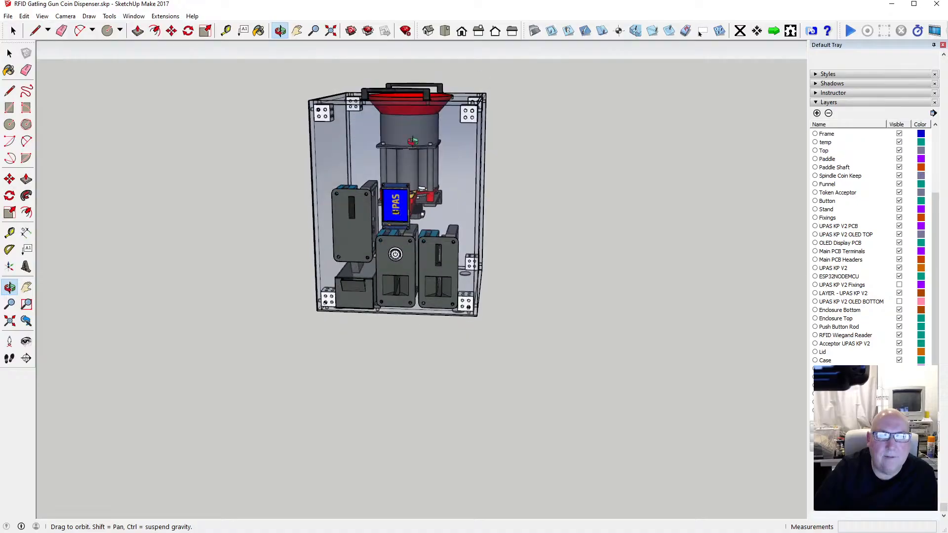
{"action": "scroll", "coordinate": [416, 138], "scroll_direction": "up", "scroll_amount": 4}
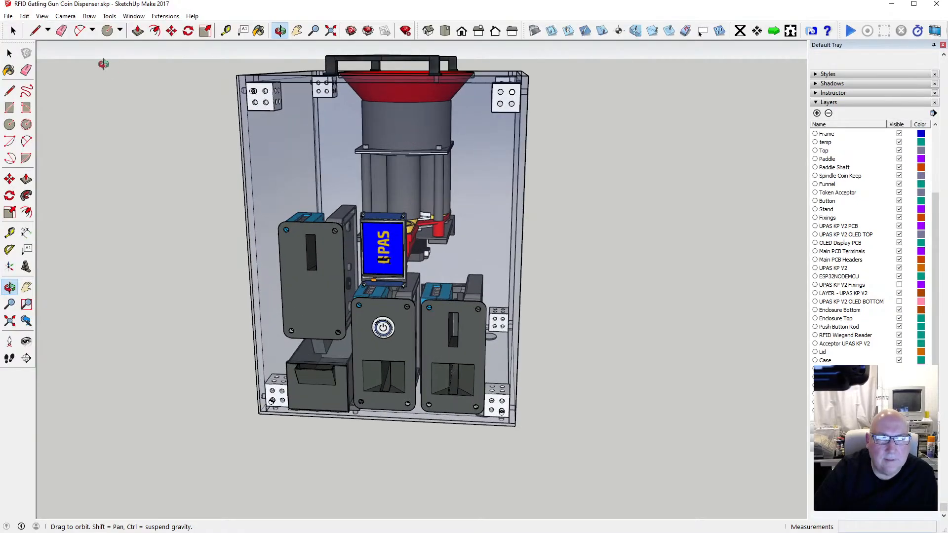
{"action": "left_click", "coordinate": [9, 16]}
{"action": "left_click", "coordinate": [33, 62]}
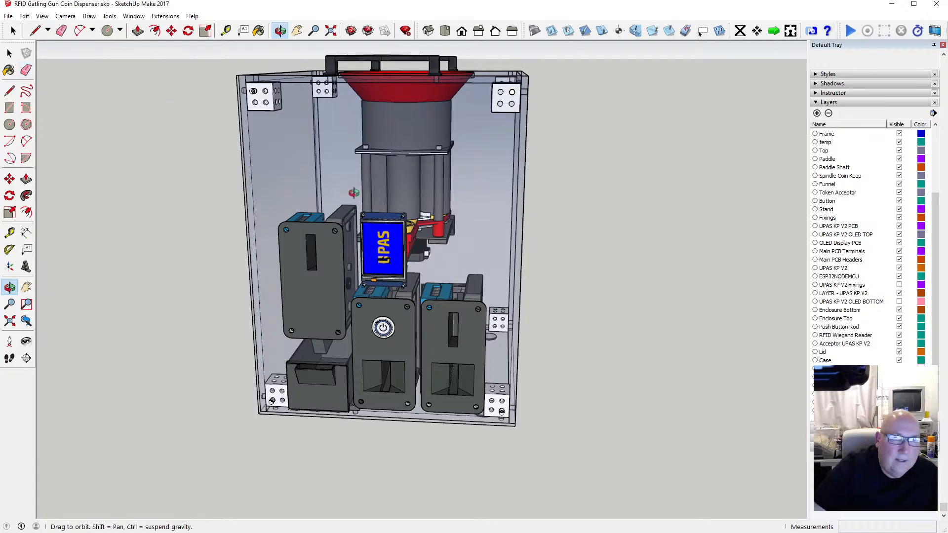
Step: Open the case for editing and select its front panel with the acceptor, display and coin bin cutouts
{"action": "scroll", "coordinate": [418, 236], "scroll_direction": "up", "scroll_amount": 4}
{"action": "left_click_drag", "start_coordinate": [439, 243], "coordinate": [389, 291]}
{"action": "scroll", "coordinate": [379, 270], "scroll_direction": "down", "scroll_amount": 4}
{"action": "left_click", "coordinate": [10, 52]}
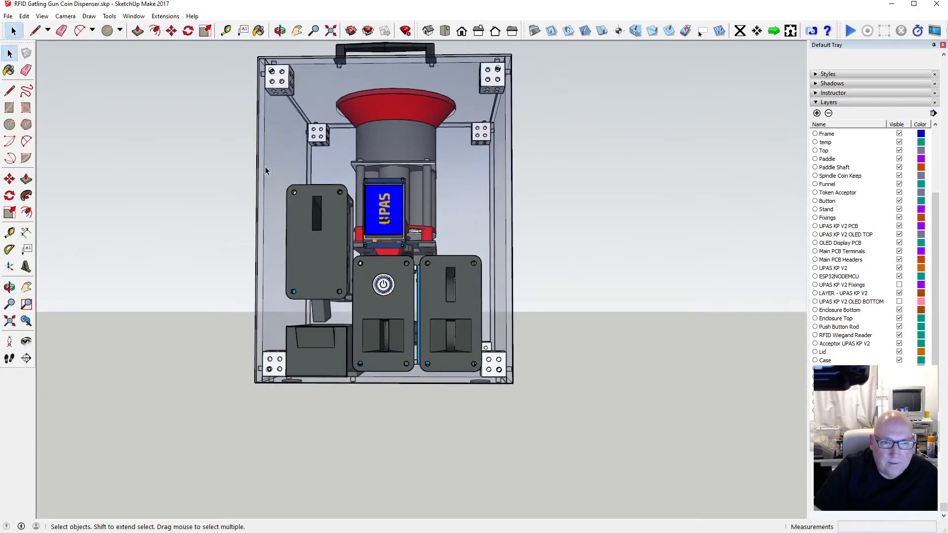
{"action": "double_click", "coordinate": [455, 216]}
{"action": "left_click", "coordinate": [441, 216]}
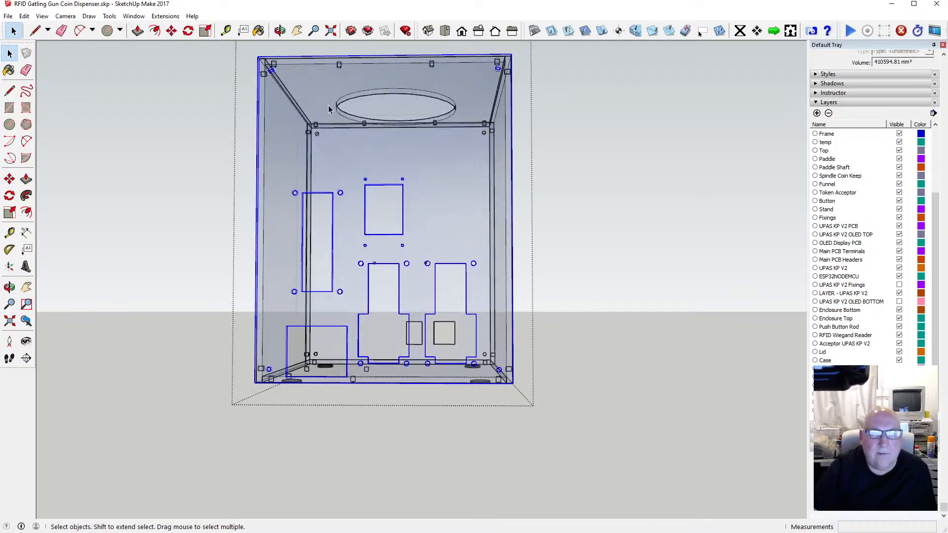
Step: Add the bottom panel and the rear panel with two rectangular cutouts to the selection and copy all three panels
{"action": "left_click", "coordinate": [280, 31]}
{"action": "left_click_drag", "start_coordinate": [454, 190], "coordinate": [309, 137]}
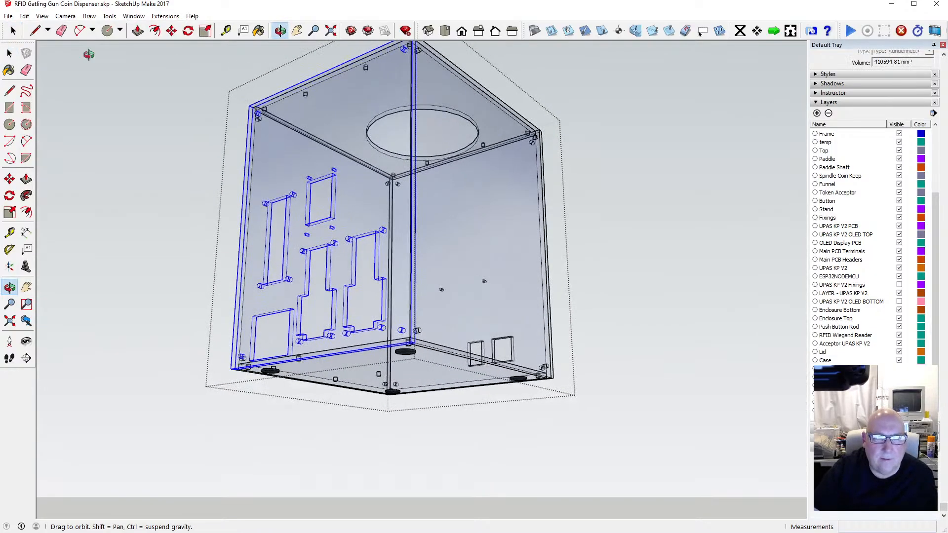
{"action": "left_click", "coordinate": [9, 53]}
{"action": "left_click", "coordinate": [424, 373], "text": "shift"}
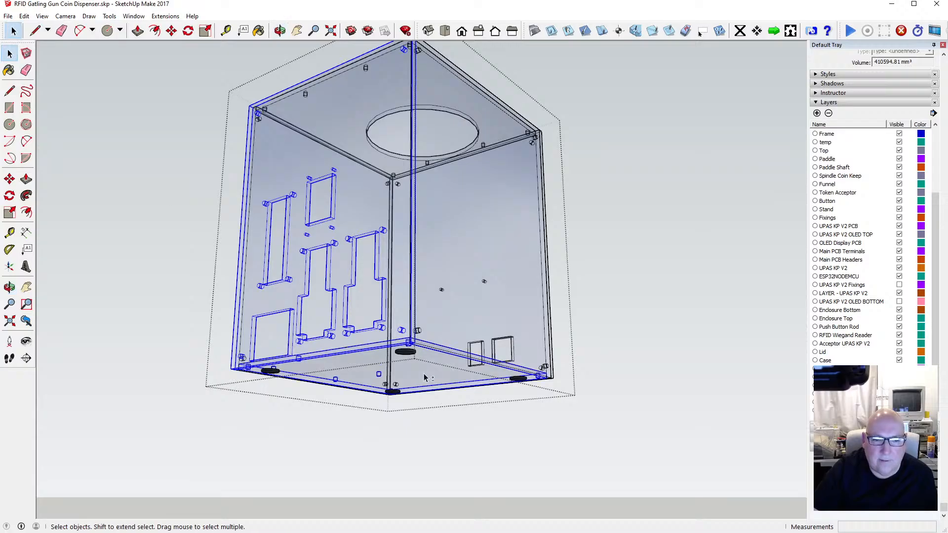
{"action": "left_click", "coordinate": [280, 31]}
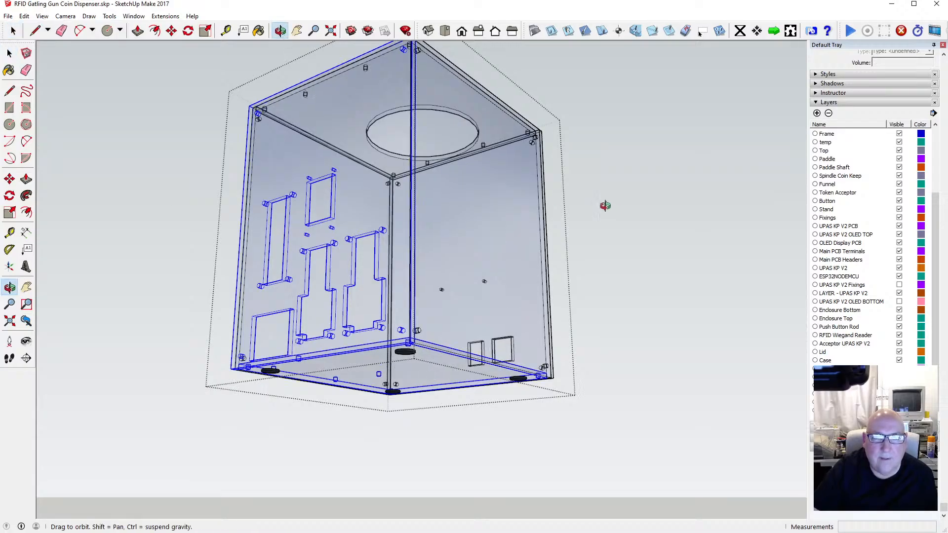
{"action": "left_click_drag", "start_coordinate": [603, 205], "coordinate": [83, 228]}
{"action": "key", "text": "space"}
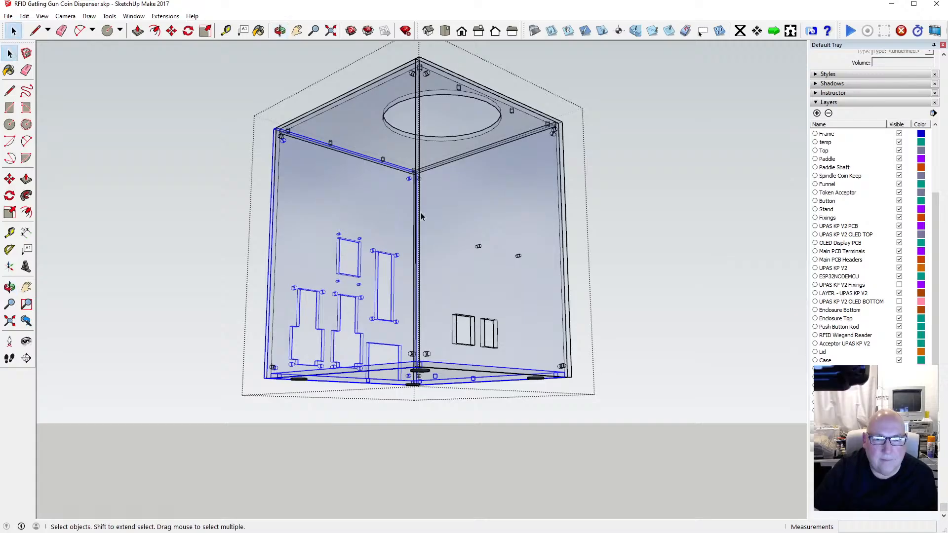
{"action": "left_click", "coordinate": [458, 208], "text": "shift"}
{"action": "left_click", "coordinate": [25, 16]}
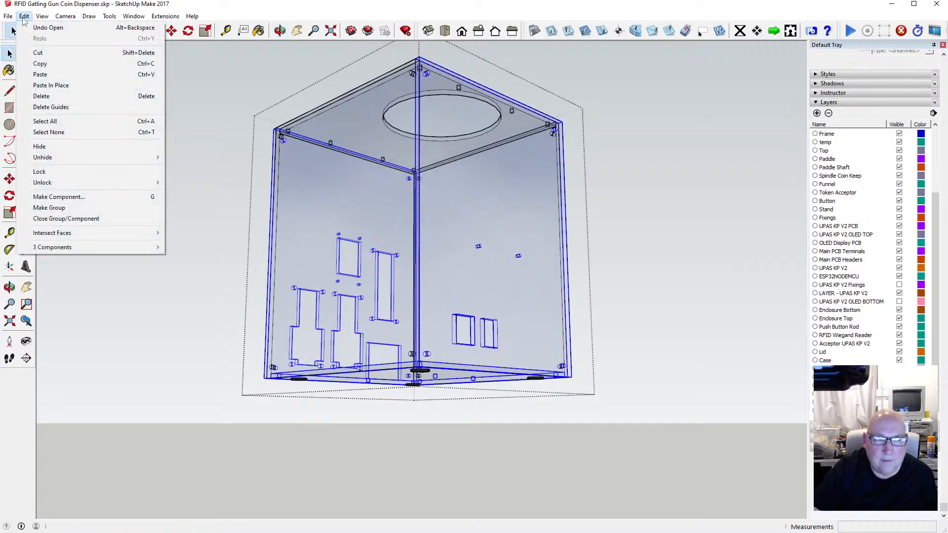
{"action": "left_click", "coordinate": [40, 66]}
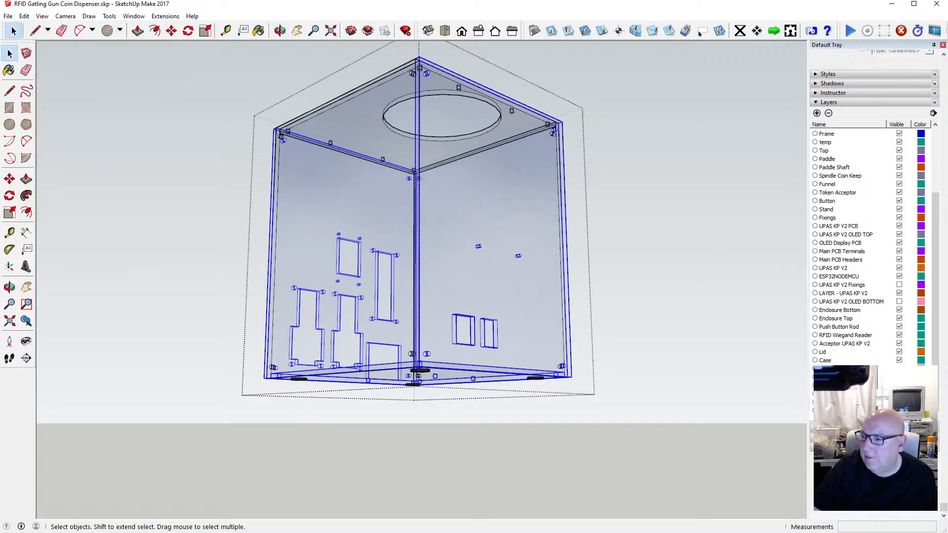
Step: Switch to the Case GCode model and paste the three copied panels in the empty area beside the flat panel layout
{"action": "key", "text": "alt+Tab"}
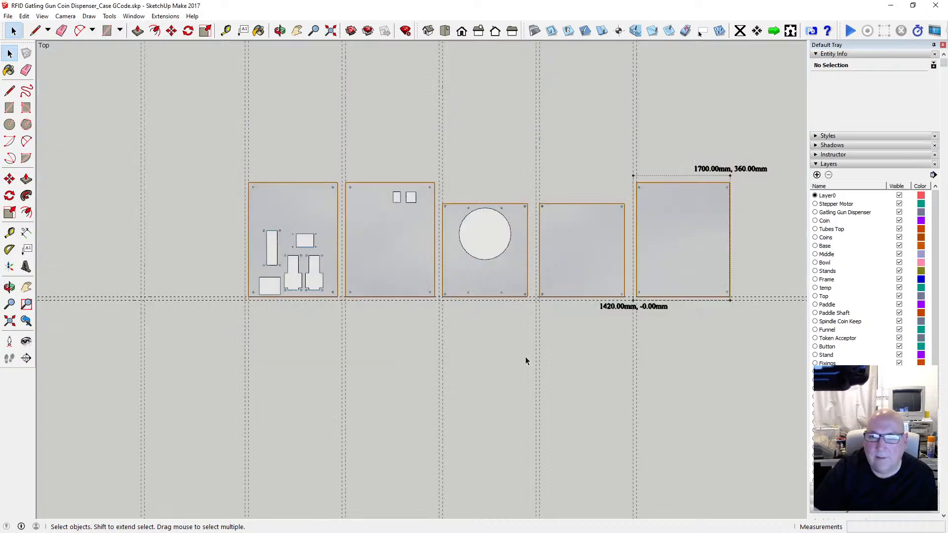
{"action": "scroll", "coordinate": [312, 323], "scroll_direction": "down", "scroll_amount": 2}
{"action": "left_click", "coordinate": [24, 16]}
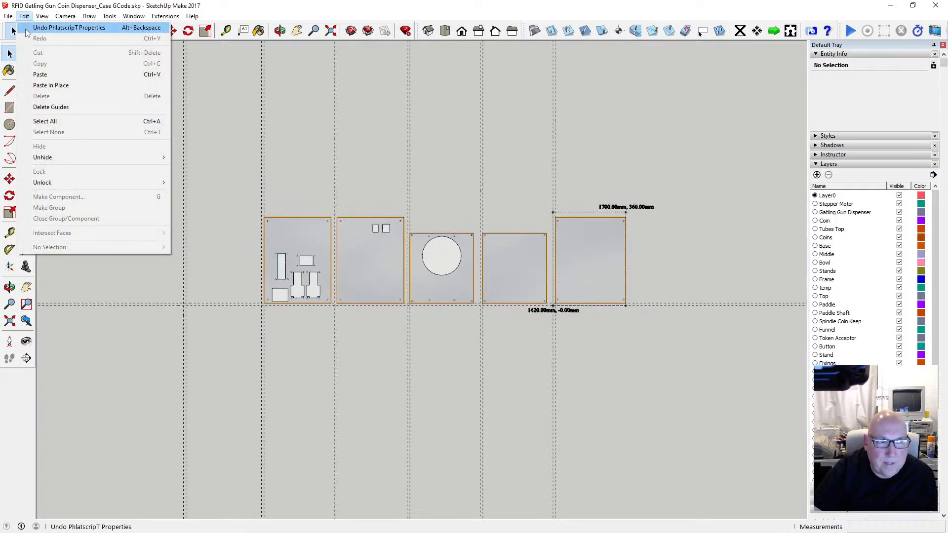
{"action": "left_click", "coordinate": [40, 75]}
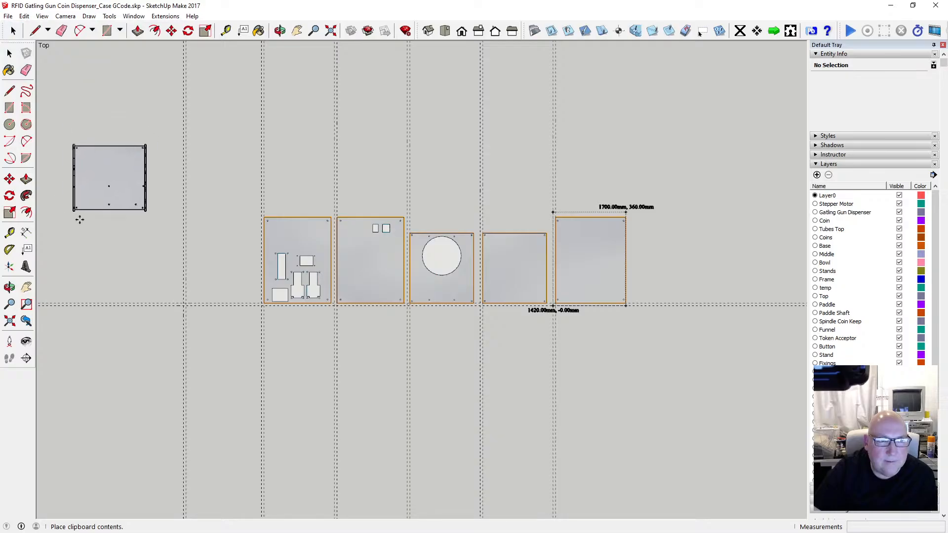
{"action": "left_click", "coordinate": [100, 270]}
{"action": "scroll", "coordinate": [147, 292], "scroll_direction": "up", "scroll_amount": 3}
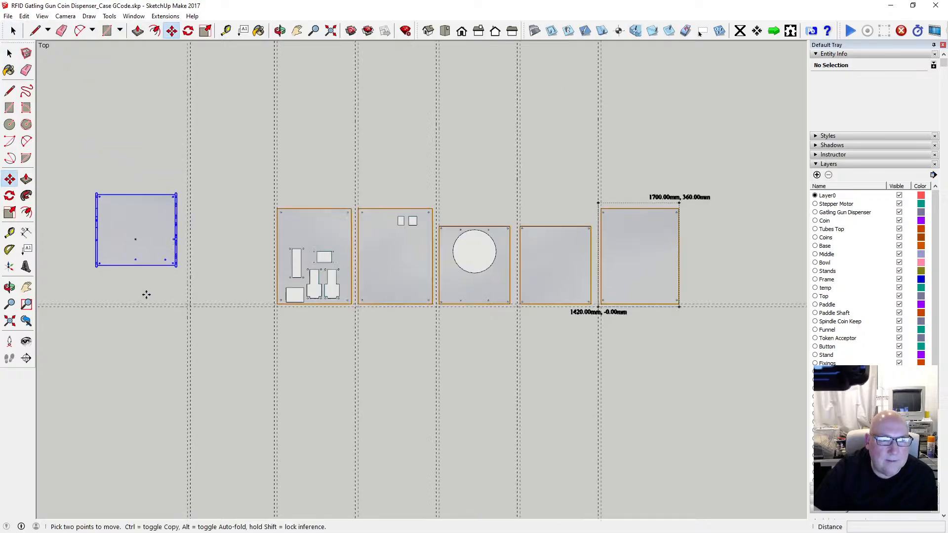
Step: Change the camera to perspective projection and examine the pasted panels next to the flat panel layout
{"action": "left_click", "coordinate": [280, 30]}
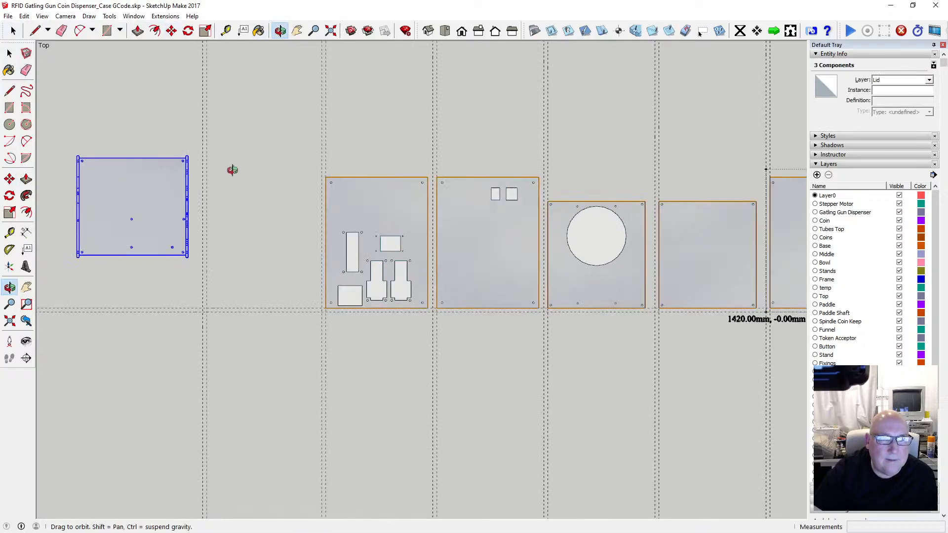
{"action": "left_click_drag", "start_coordinate": [232, 169], "coordinate": [191, 186]}
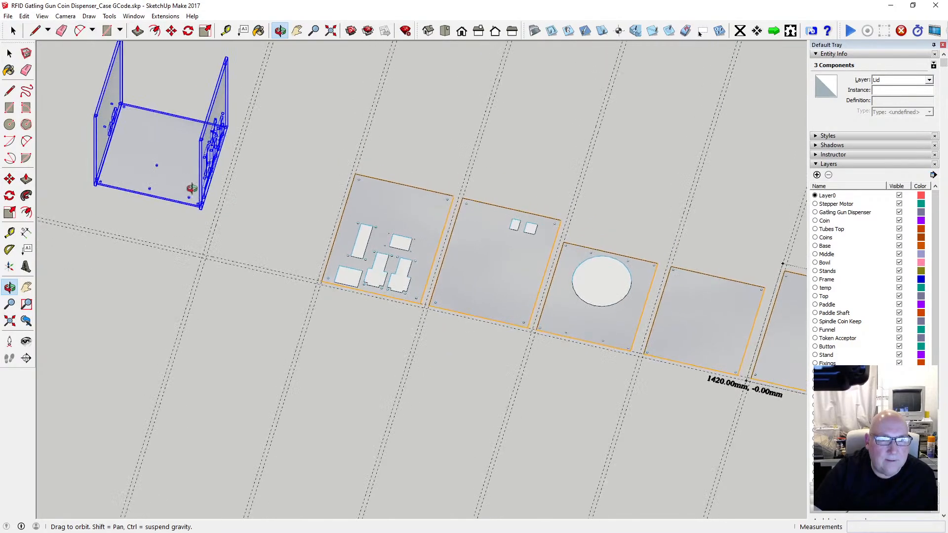
{"action": "scroll", "coordinate": [193, 180], "scroll_direction": "down", "scroll_amount": 3}
{"action": "left_click", "coordinate": [65, 16]}
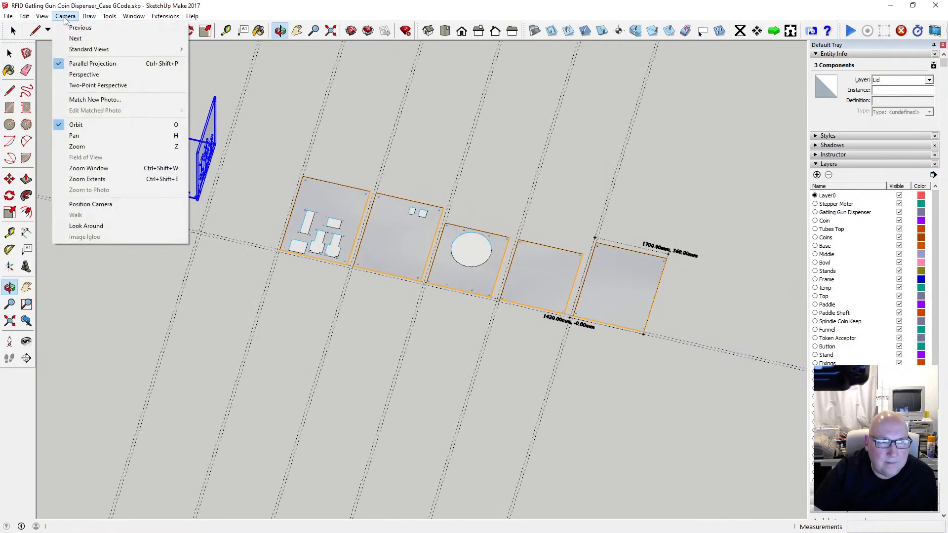
{"action": "left_click", "coordinate": [83, 74]}
{"action": "scroll", "coordinate": [201, 193], "scroll_direction": "up", "scroll_amount": 5}
{"action": "left_click_drag", "start_coordinate": [178, 170], "coordinate": [252, 186]}
{"action": "scroll", "coordinate": [230, 161], "scroll_direction": "down", "scroll_amount": 3}
{"action": "scroll", "coordinate": [290, 207], "scroll_direction": "up", "scroll_amount": 2}
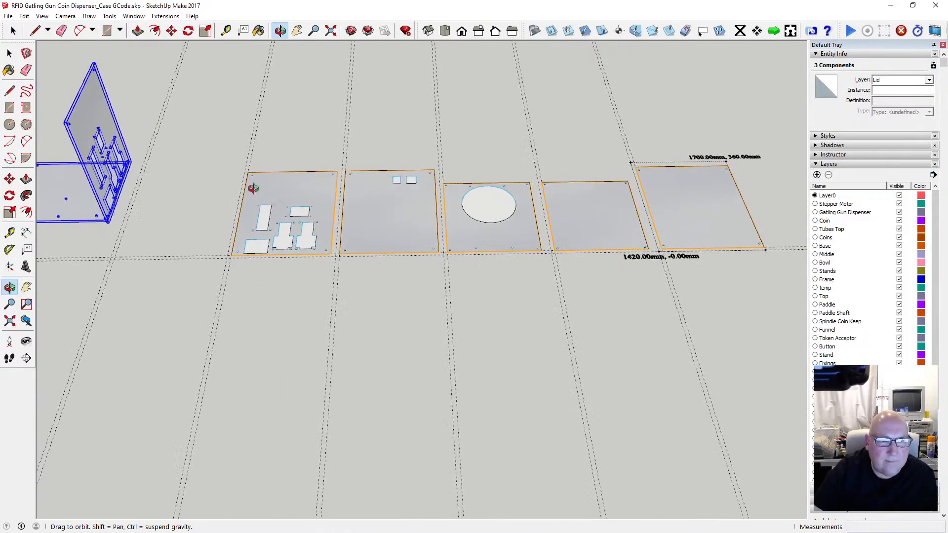
{"action": "scroll", "coordinate": [185, 214], "scroll_direction": "down", "scroll_amount": 3}
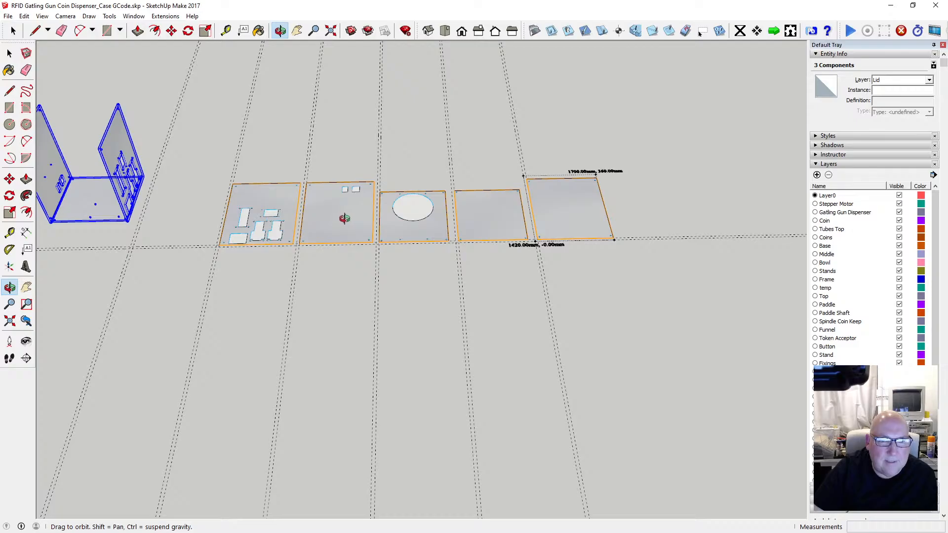
Step: Erase the Phlatscript cut edges from the outdated front panel in the flat layout and delete that panel in top view
{"action": "key", "text": "space"}
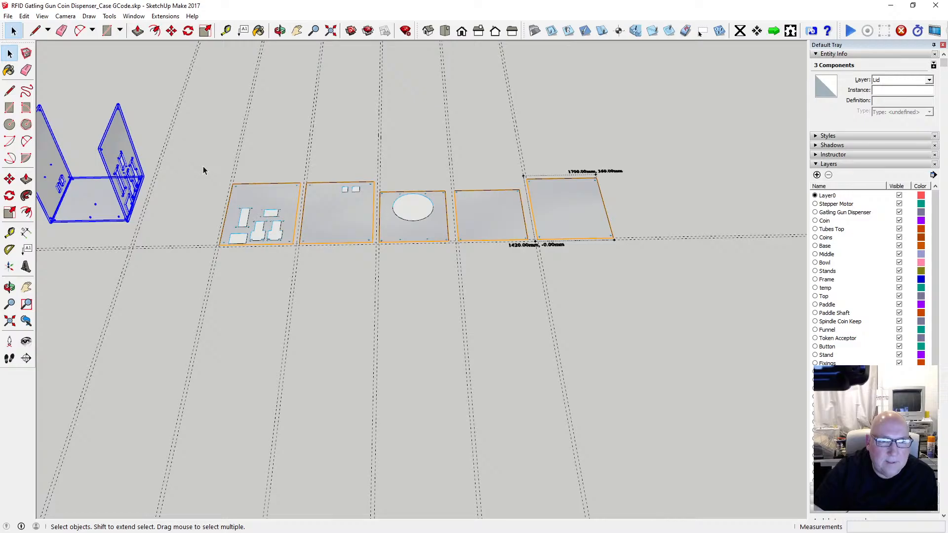
{"action": "left_click_drag", "start_coordinate": [203, 171], "coordinate": [379, 350]}
{"action": "left_click", "coordinate": [442, 31]}
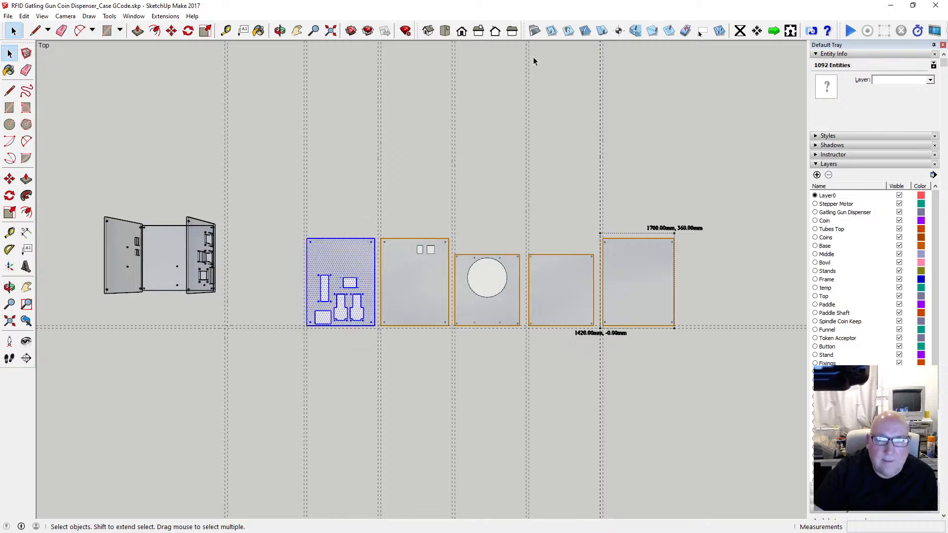
{"action": "left_click", "coordinate": [685, 30]}
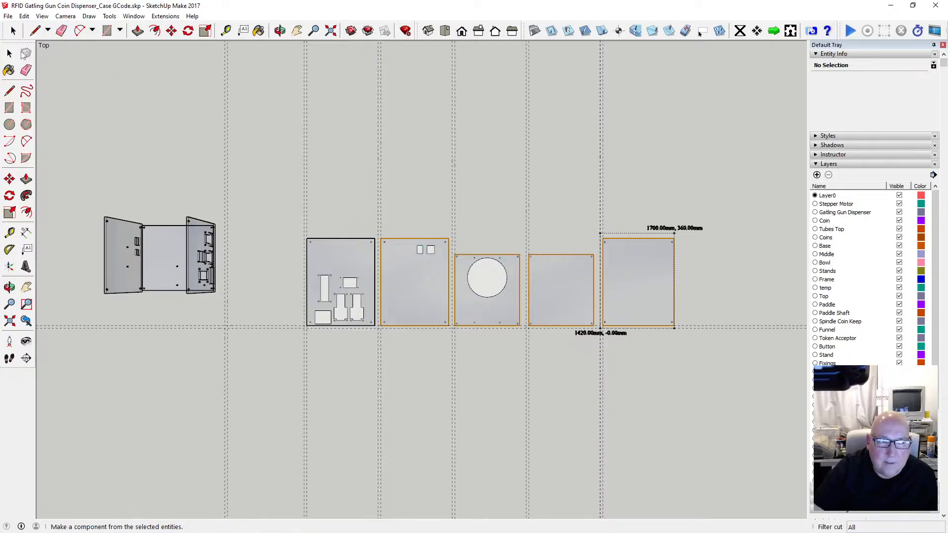
{"action": "left_click", "coordinate": [9, 53]}
{"action": "left_click_drag", "start_coordinate": [356, 321], "coordinate": [376, 342]}
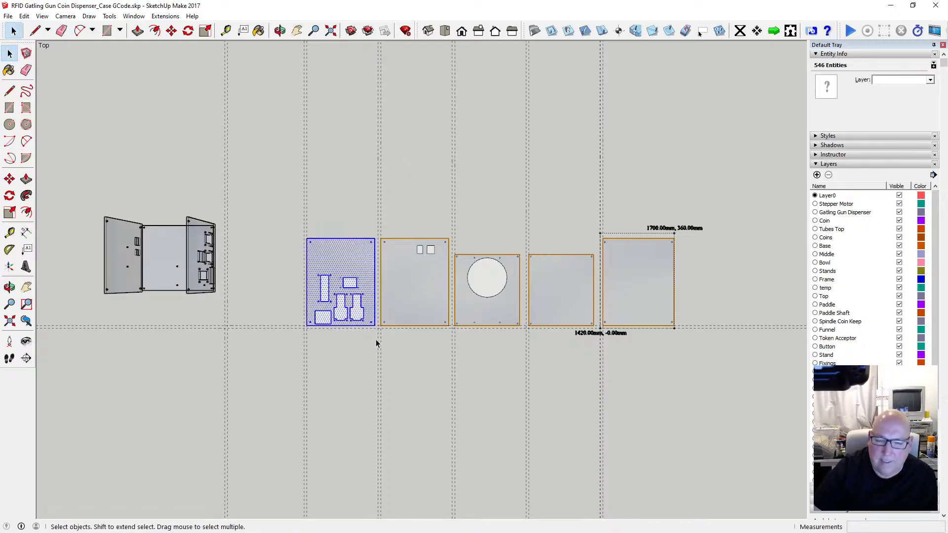
{"action": "key", "text": "Delete"}
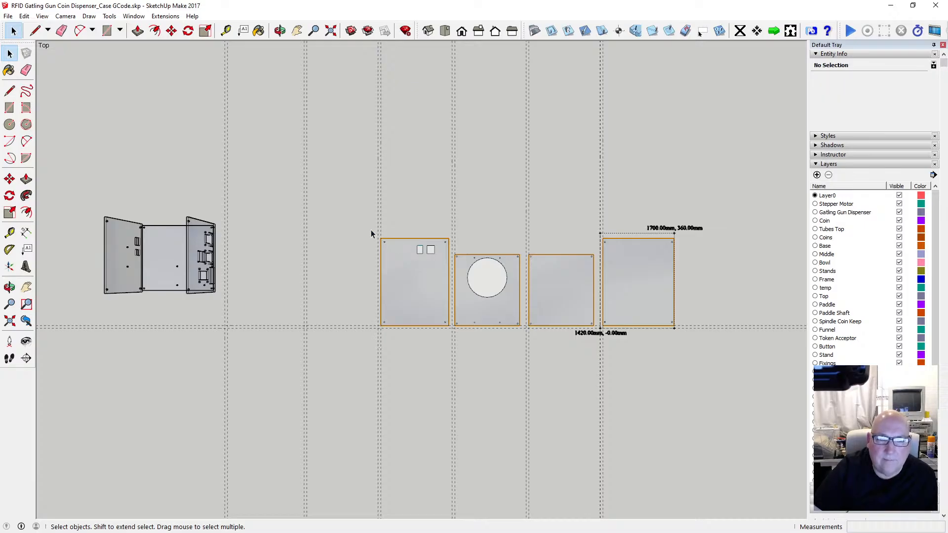
Step: Erase the Phlatscript cut edges from the outdated rear panel with the two rectangular cutouts in the flat layout
{"action": "left_click_drag", "start_coordinate": [454, 339], "coordinate": [454, 341]}
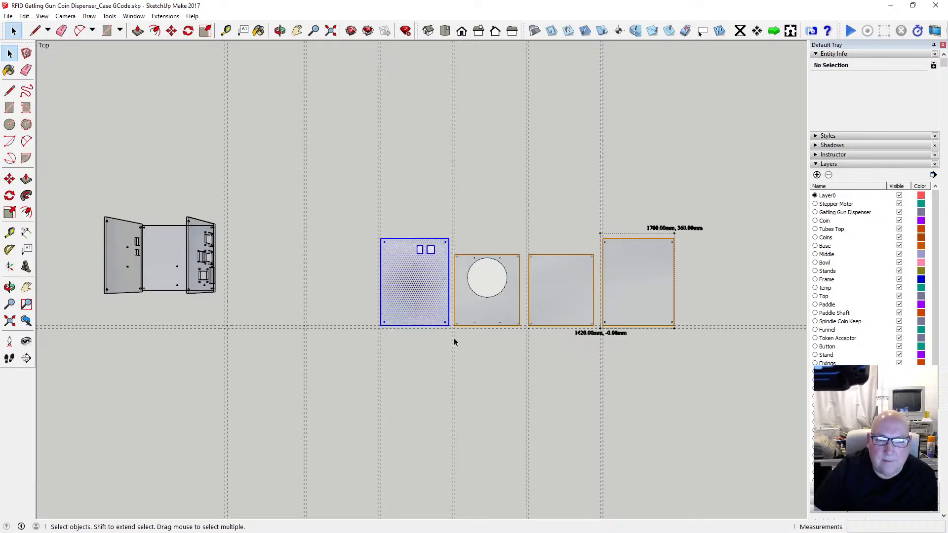
{"action": "key", "text": "e"}
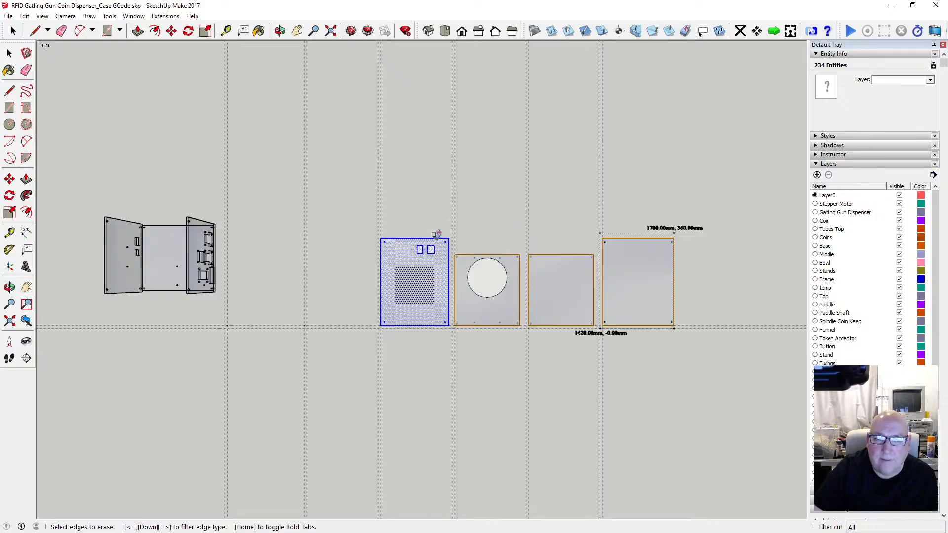
{"action": "key", "text": "Escape"}
{"action": "key", "text": "space"}
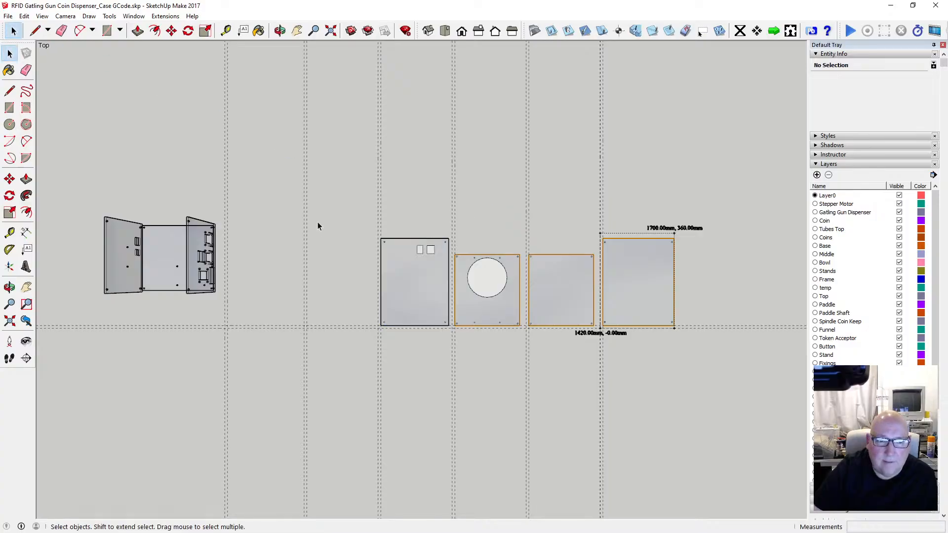
Step: Delete the outdated rear panel with the two rectangular cutouts from the flat layout
{"action": "left_click_drag", "start_coordinate": [333, 202], "coordinate": [450, 343]}
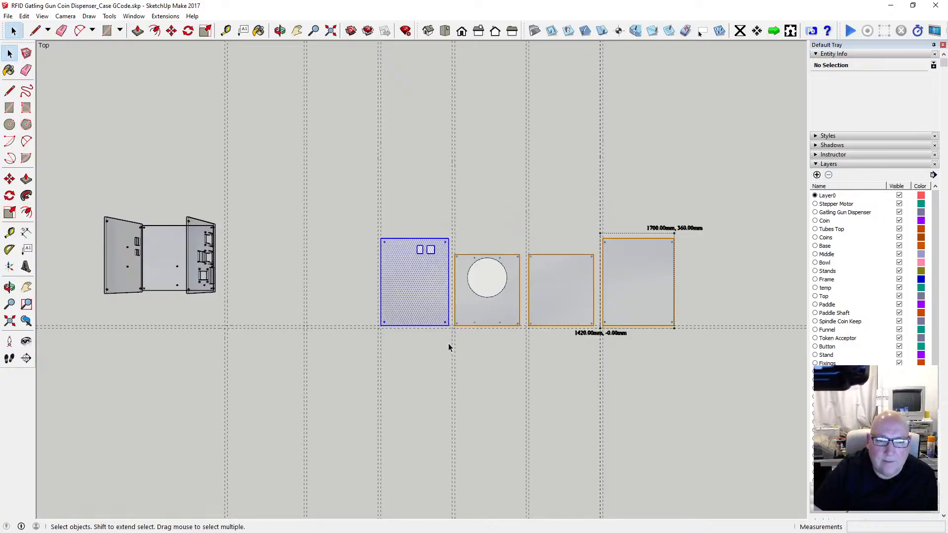
{"action": "key", "text": "Delete"}
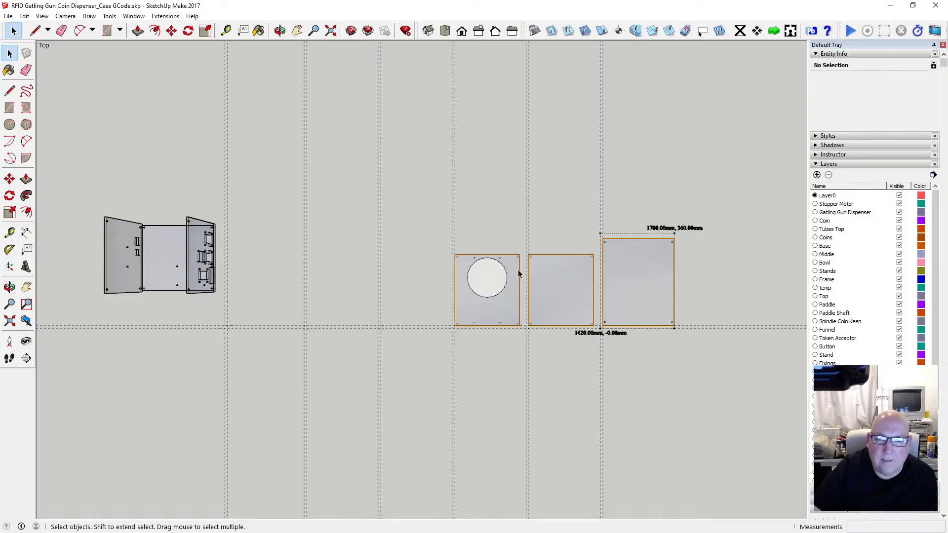
Step: Erase the Phlatscript cut edges from the plain panel beside the circular-hole panel and delete that panel
{"action": "mouse_move", "coordinate": [523, 247]}
{"action": "left_mouse_down"}
{"action": "mouse_move", "coordinate": [582, 329]}
{"action": "mouse_move", "coordinate": [598, 334]}
{"action": "left_mouse_up"}
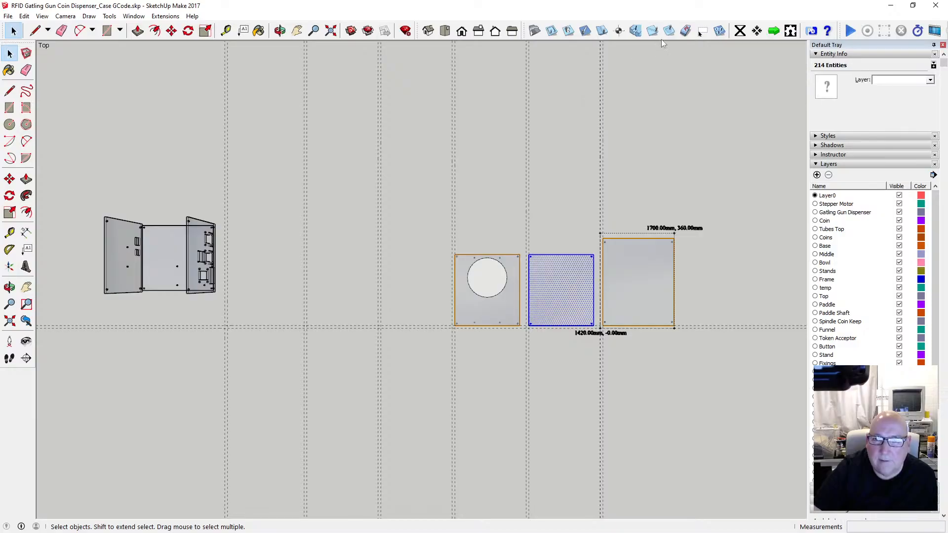
{"action": "key", "text": "e"}
{"action": "key", "text": "Escape"}
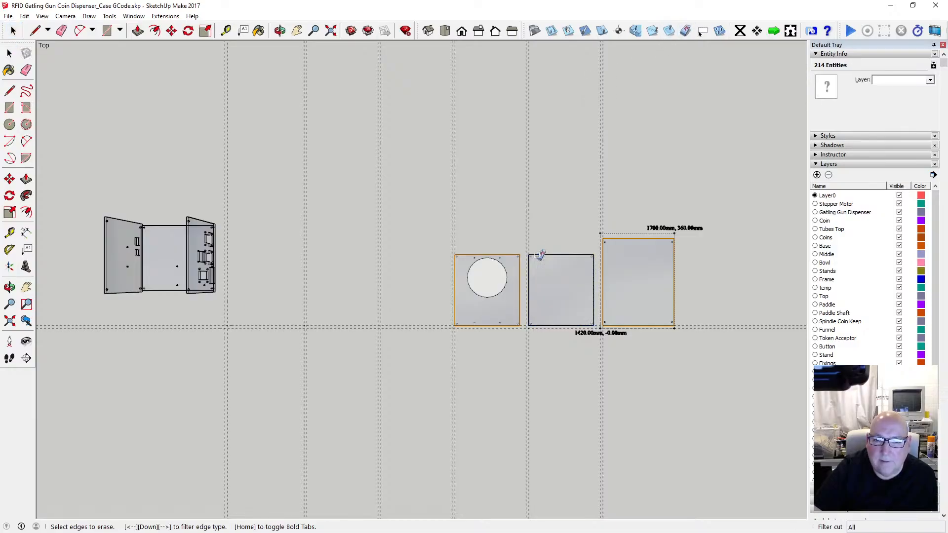
{"action": "left_click", "coordinate": [9, 53]}
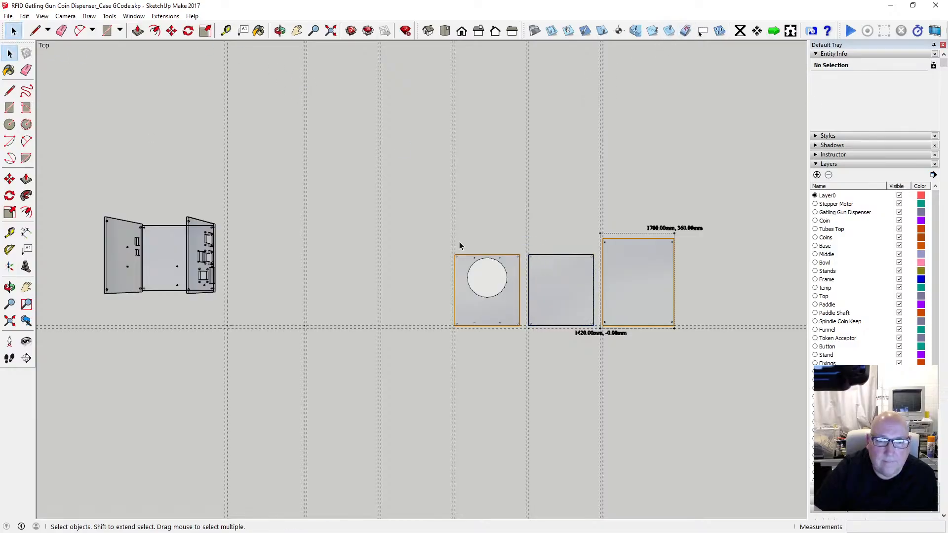
{"action": "left_click_drag", "start_coordinate": [522, 236], "coordinate": [599, 333]}
{"action": "key", "text": "Delete"}
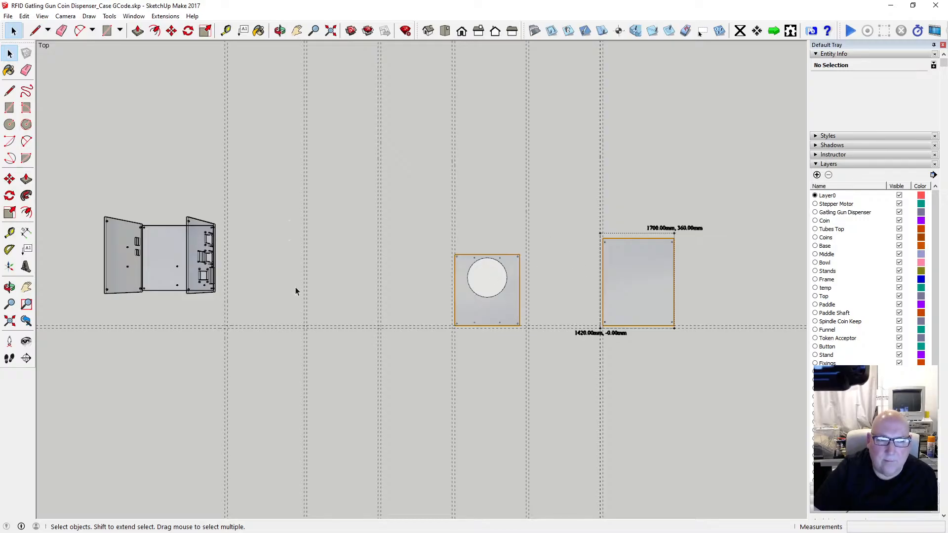
Step: Move the upright pasted panel with the connector cutouts about 509.5 mm away from the other pasted panels, towards the flat layout
{"action": "left_click", "coordinate": [207, 277]}
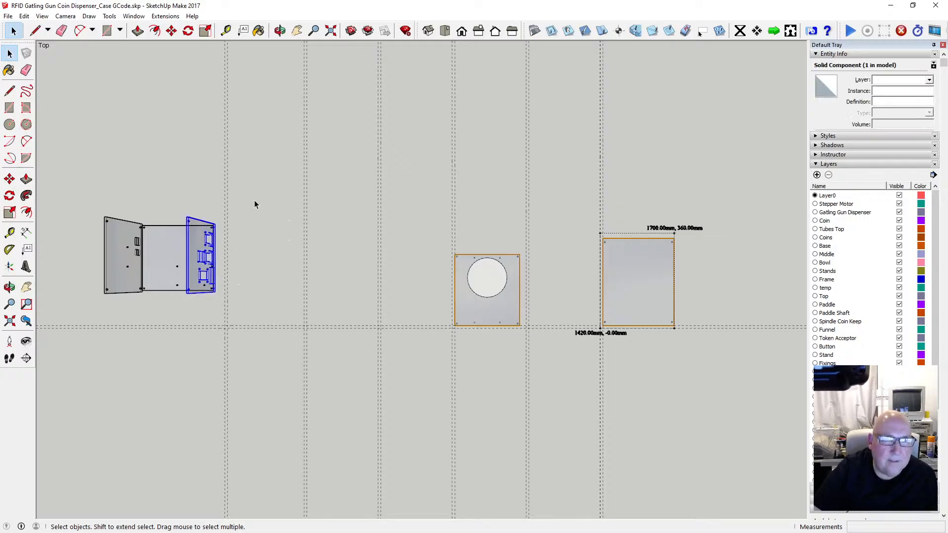
{"action": "left_click", "coordinate": [172, 33]}
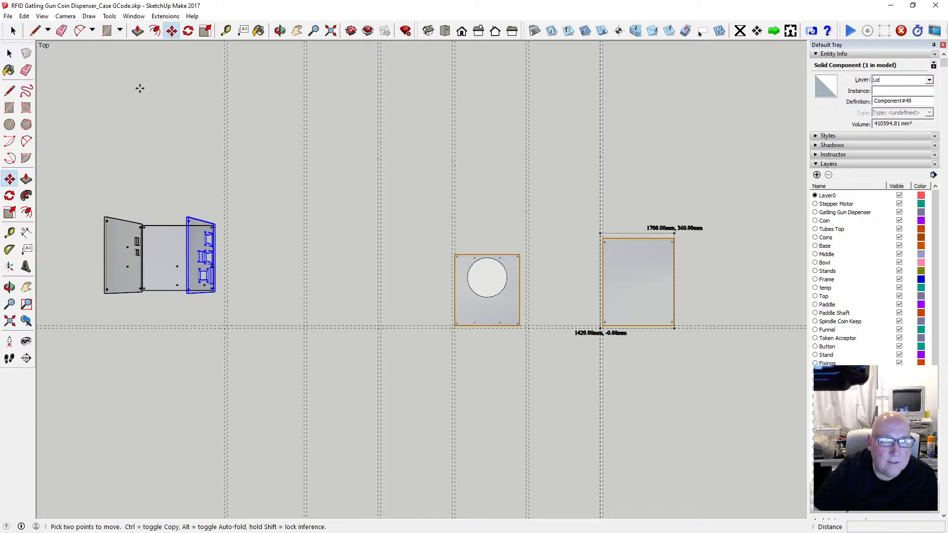
{"action": "left_click", "coordinate": [65, 16]}
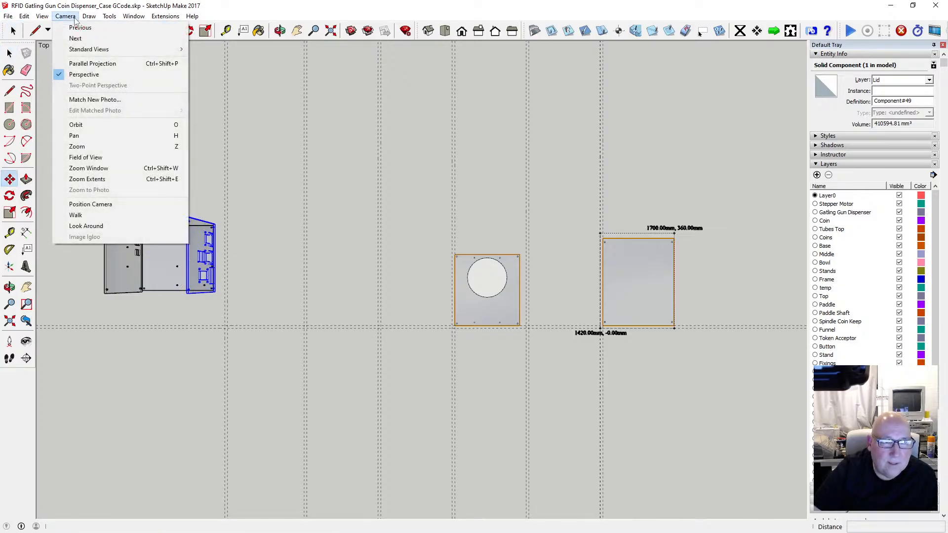
{"action": "left_click", "coordinate": [220, 9]}
{"action": "left_click", "coordinate": [429, 31]}
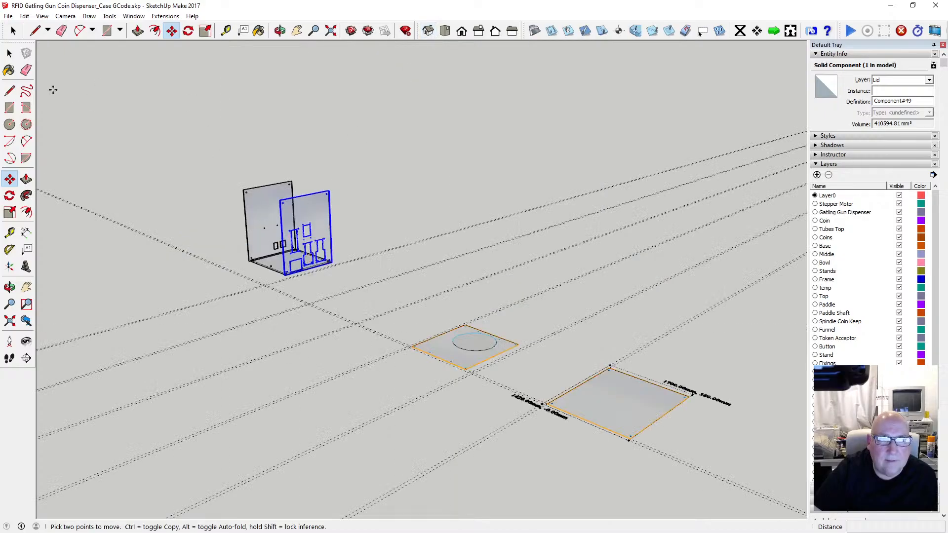
{"action": "left_click", "coordinate": [280, 30]}
{"action": "left_click_drag", "start_coordinate": [324, 142], "coordinate": [305, 335]}
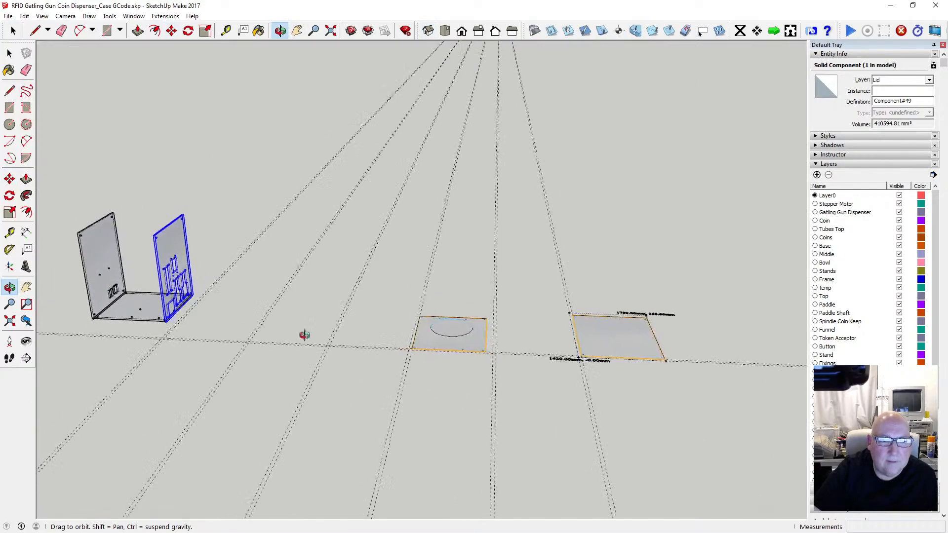
{"action": "scroll", "coordinate": [167, 323], "scroll_direction": "up", "scroll_amount": 3}
{"action": "key", "text": "space"}
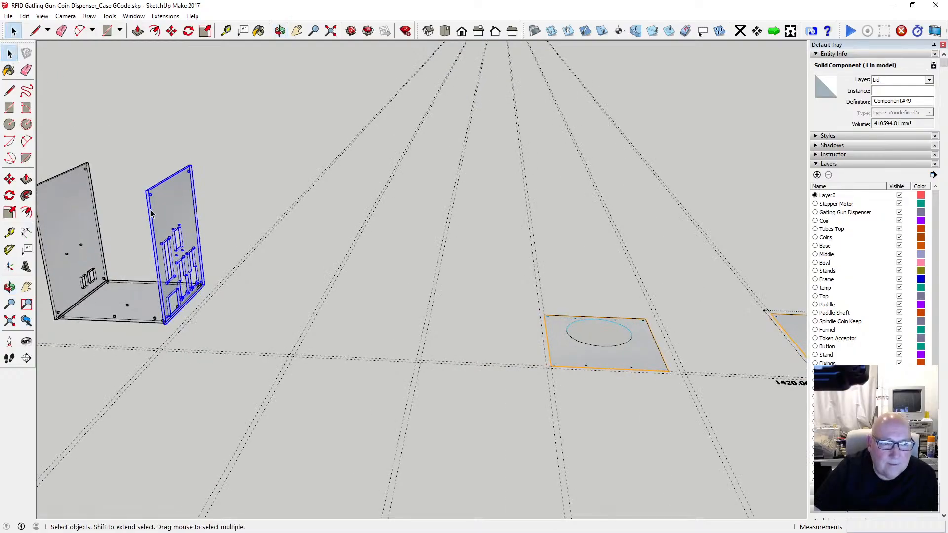
{"action": "left_click", "coordinate": [172, 31]}
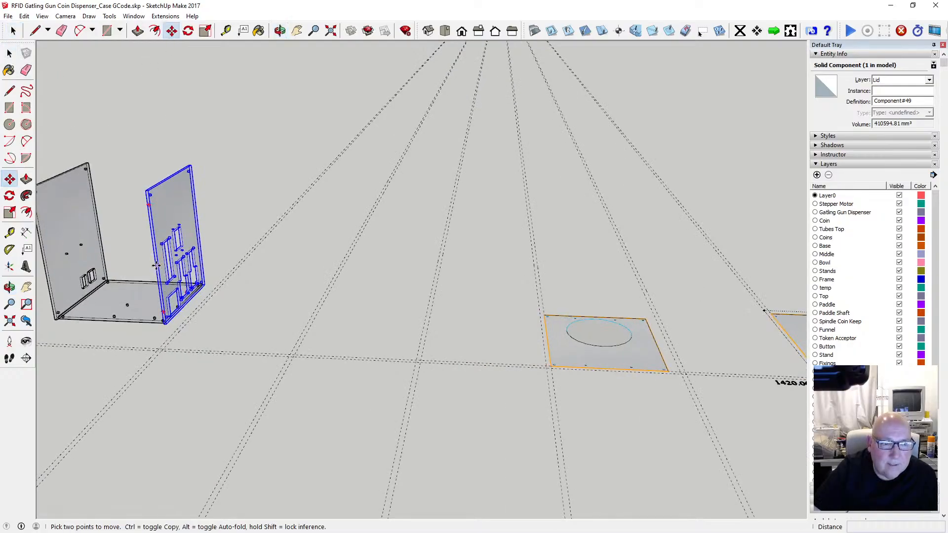
{"action": "left_click", "coordinate": [156, 266]}
{"action": "left_click", "coordinate": [310, 258]}
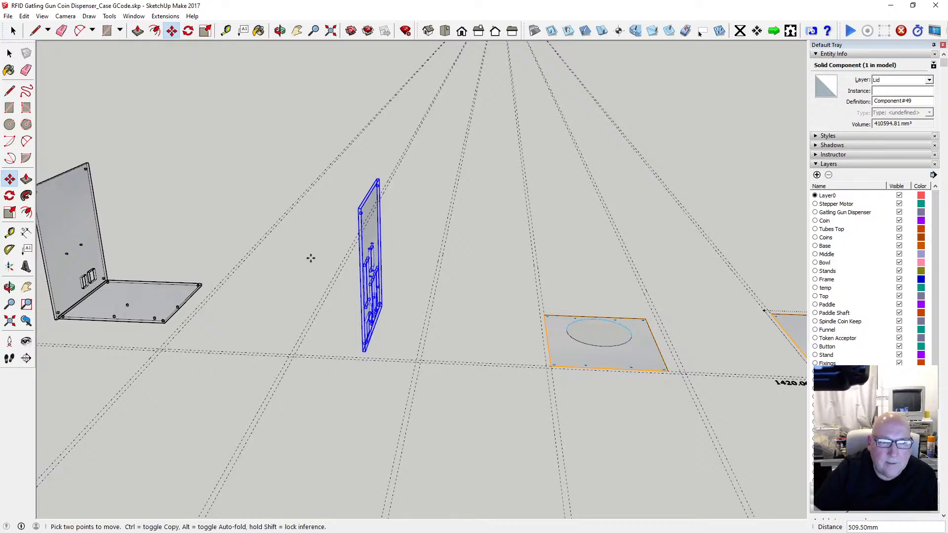
{"action": "key", "text": "q"}
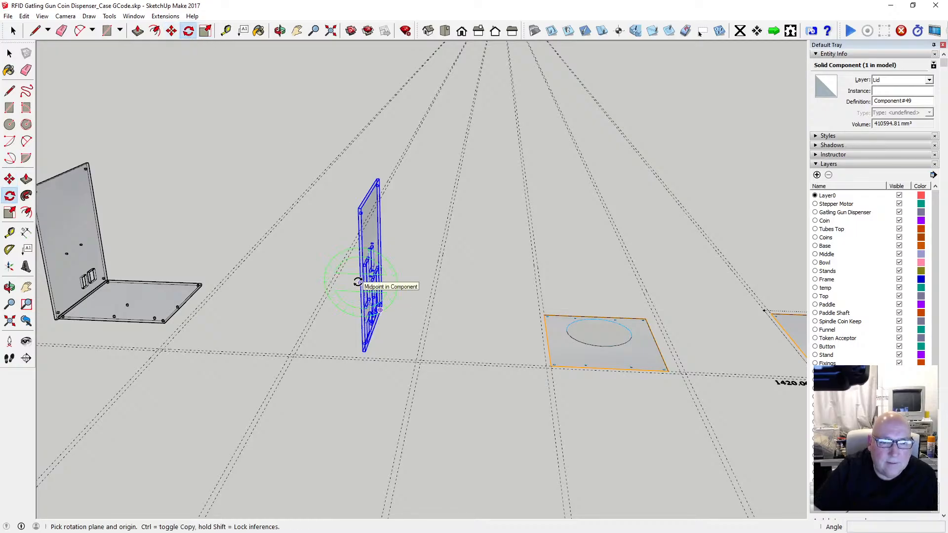
{"action": "left_click", "coordinate": [359, 282]}
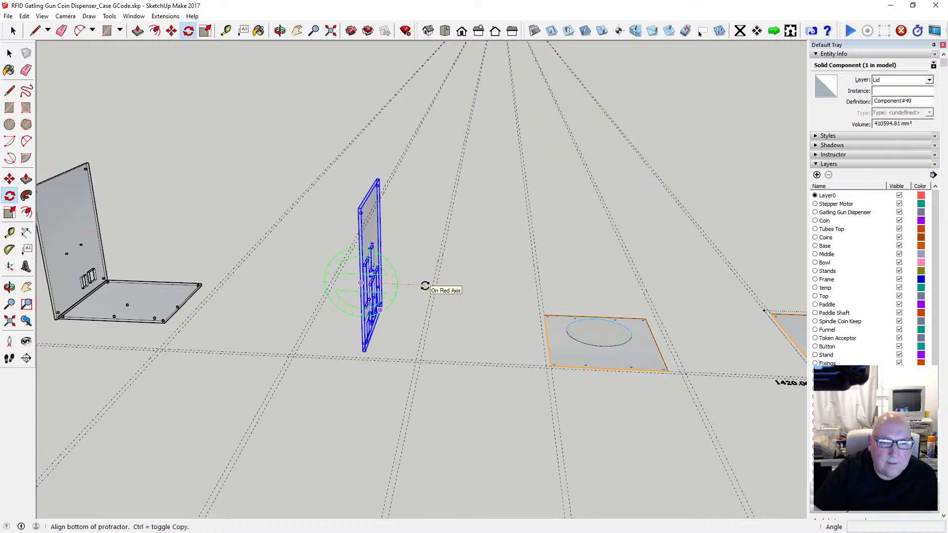
{"action": "key", "text": "Escape"}
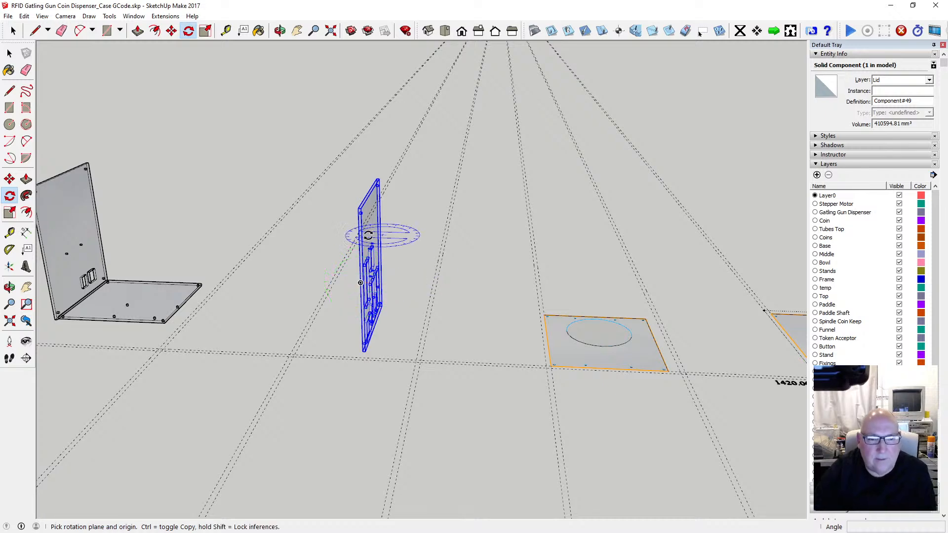
Step: Rotate the upright panel with the connector cutouts 90° about its side-edge midpoint to lay it horizontal
{"action": "left_click", "coordinate": [280, 31]}
{"action": "left_click_drag", "start_coordinate": [290, 52], "coordinate": [215, 57]}
{"action": "key", "text": "q"}
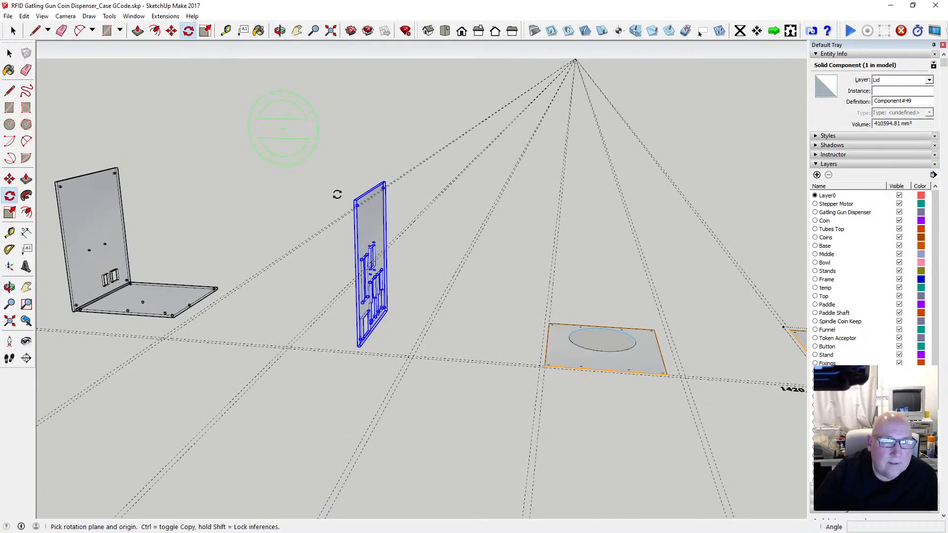
{"action": "left_click", "coordinate": [355, 251]}
{"action": "left_click", "coordinate": [429, 254]}
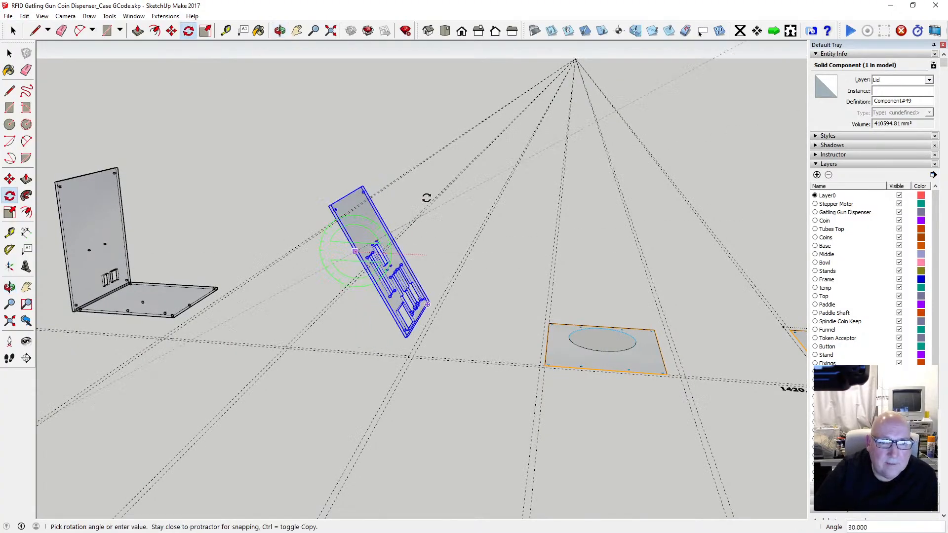
{"action": "left_click", "coordinate": [358, 155]}
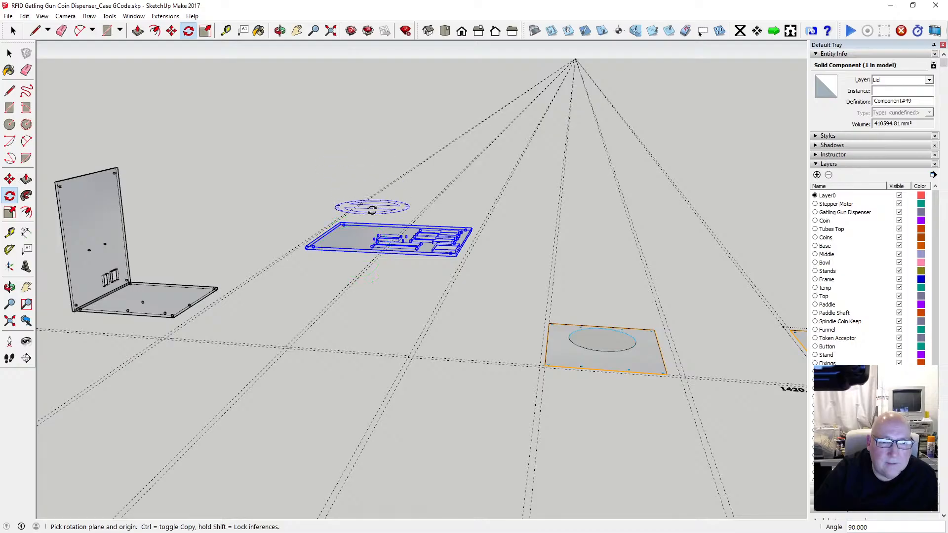
Step: Turn the horizontal connector-cutout panel a quarter turn in its own plane so its cutouts face the baseline guides
{"action": "left_click", "coordinate": [471, 230]}
{"action": "left_click", "coordinate": [520, 241]}
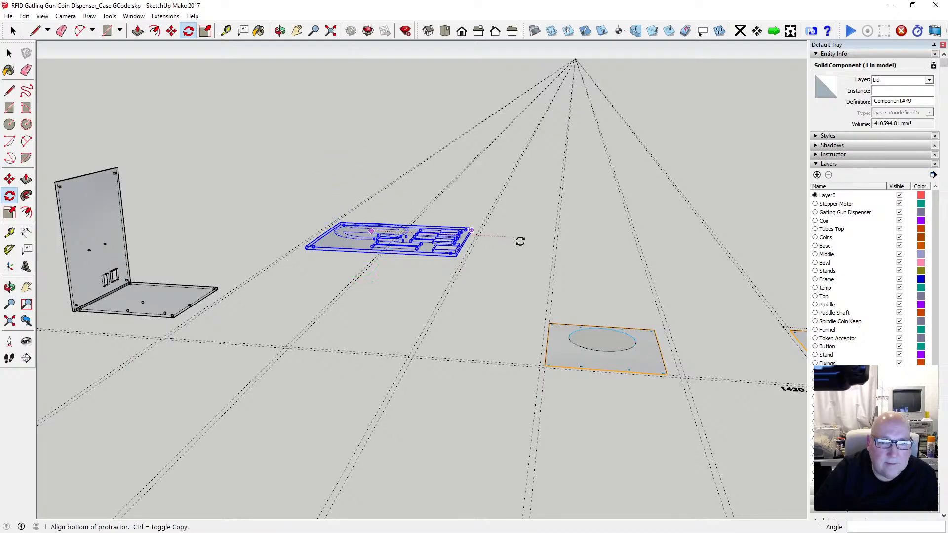
{"action": "left_click", "coordinate": [304, 295]}
Step: Move the connector-cutout panel by its bottom corner onto the guide intersection two columns before the circular-hole panel
{"action": "left_click", "coordinate": [171, 31]}
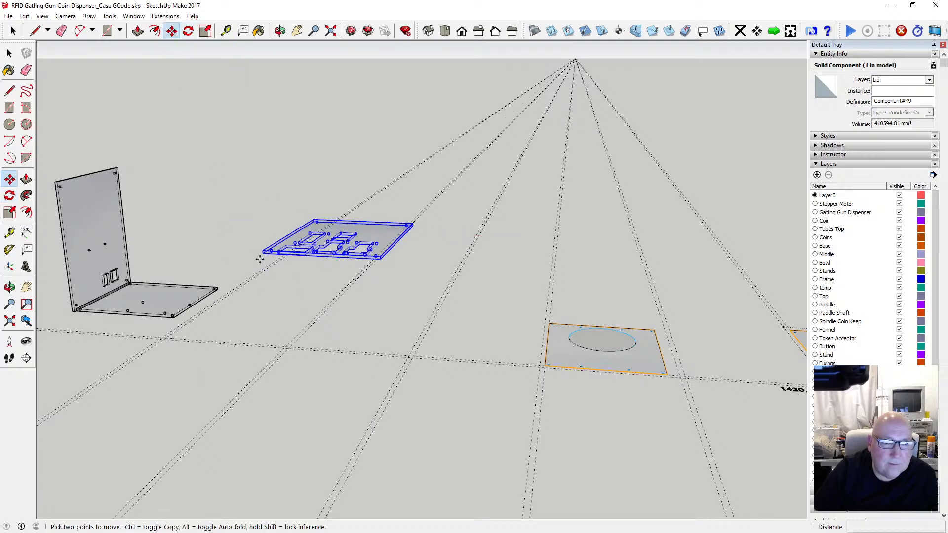
{"action": "left_click", "coordinate": [262, 255]}
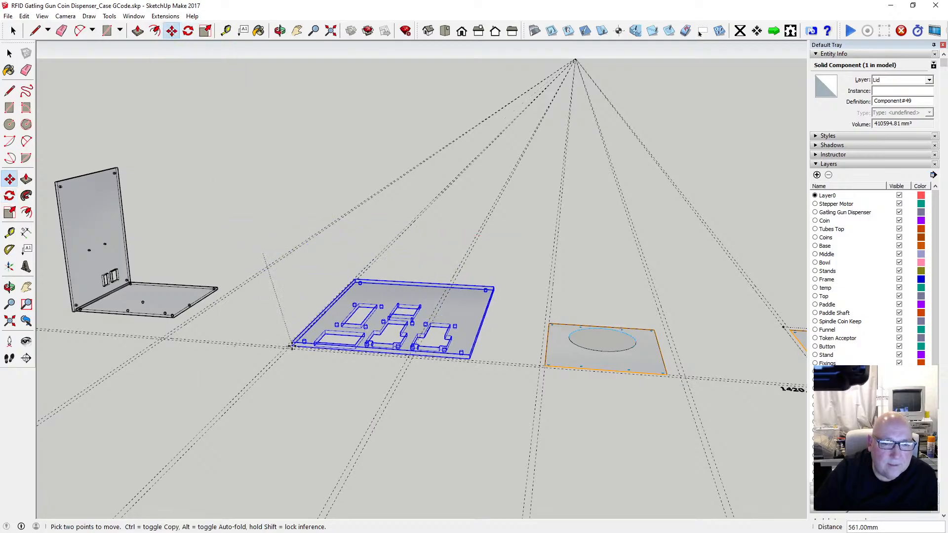
{"action": "scroll", "coordinate": [290, 347], "scroll_direction": "up", "scroll_amount": 3}
{"action": "scroll", "coordinate": [290, 347], "scroll_direction": "up", "scroll_amount": 6}
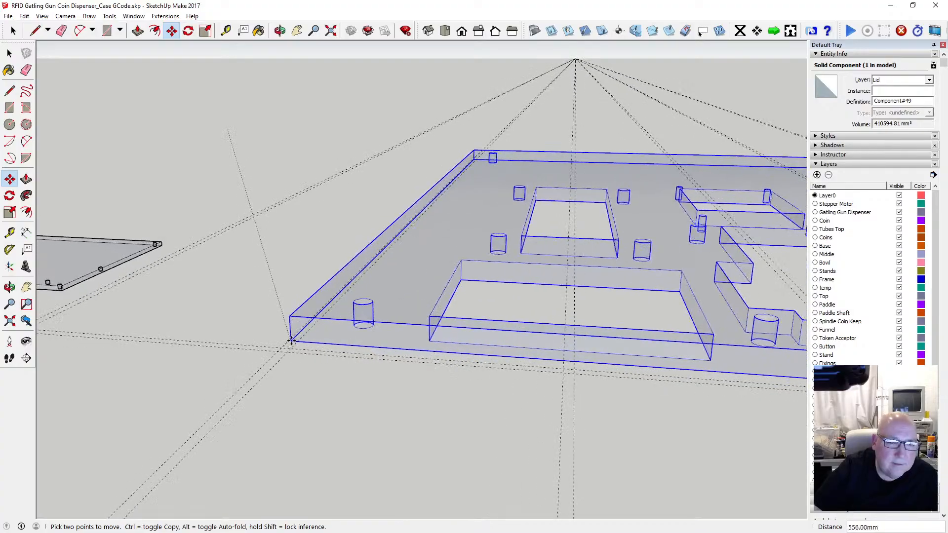
{"action": "scroll", "coordinate": [291, 339], "scroll_direction": "down", "scroll_amount": 4}
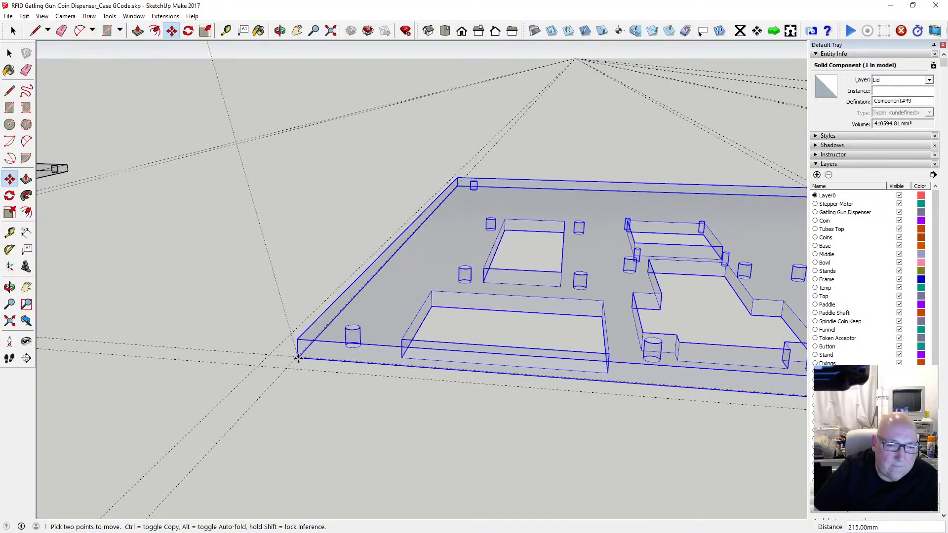
{"action": "scroll", "coordinate": [292, 340], "scroll_direction": "up", "scroll_amount": 3}
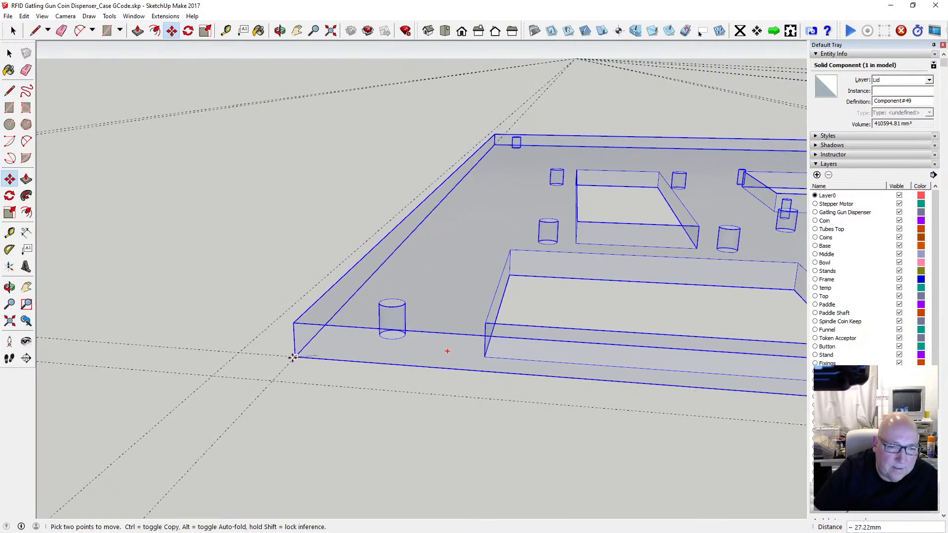
{"action": "left_click", "coordinate": [294, 357]}
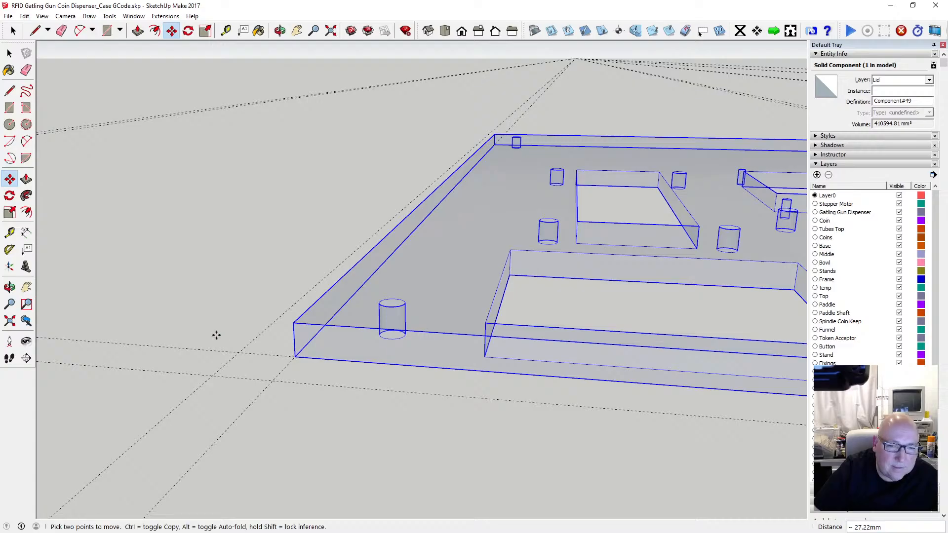
{"action": "scroll", "coordinate": [213, 331], "scroll_direction": "down", "scroll_amount": 5}
{"action": "scroll", "coordinate": [222, 285], "scroll_direction": "down", "scroll_amount": 2}
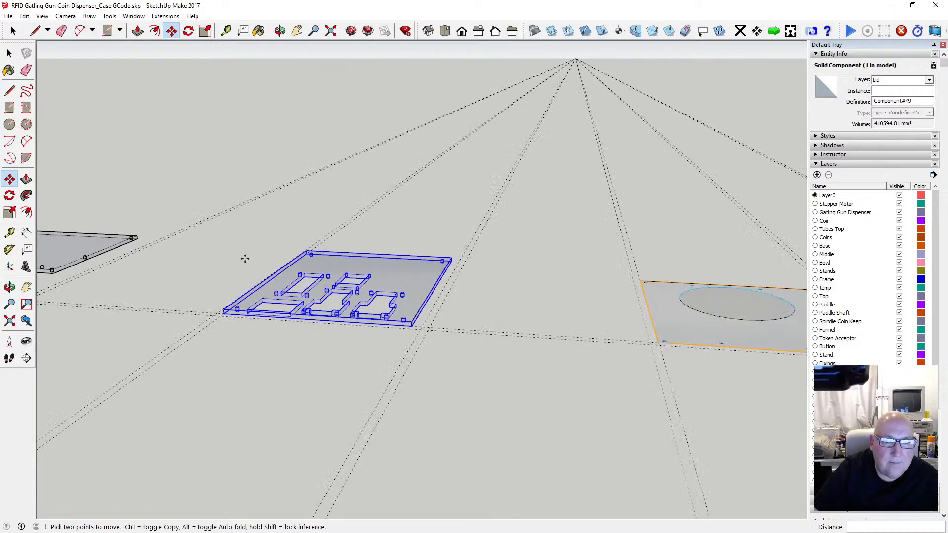
Step: Move the upright pasted panel with the two small rectangular cutouts about 980.5 mm to the empty column beside the connector-cutout panel
{"action": "left_click", "coordinate": [280, 31]}
{"action": "scroll", "coordinate": [353, 254], "scroll_direction": "down", "scroll_amount": 3}
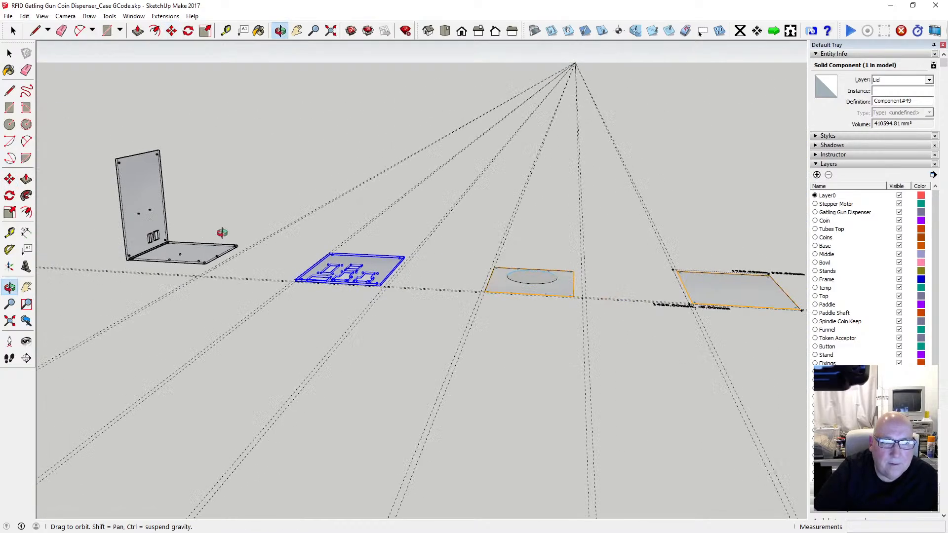
{"action": "left_click_drag", "start_coordinate": [222, 233], "coordinate": [288, 237]}
{"action": "left_click", "coordinate": [10, 53]}
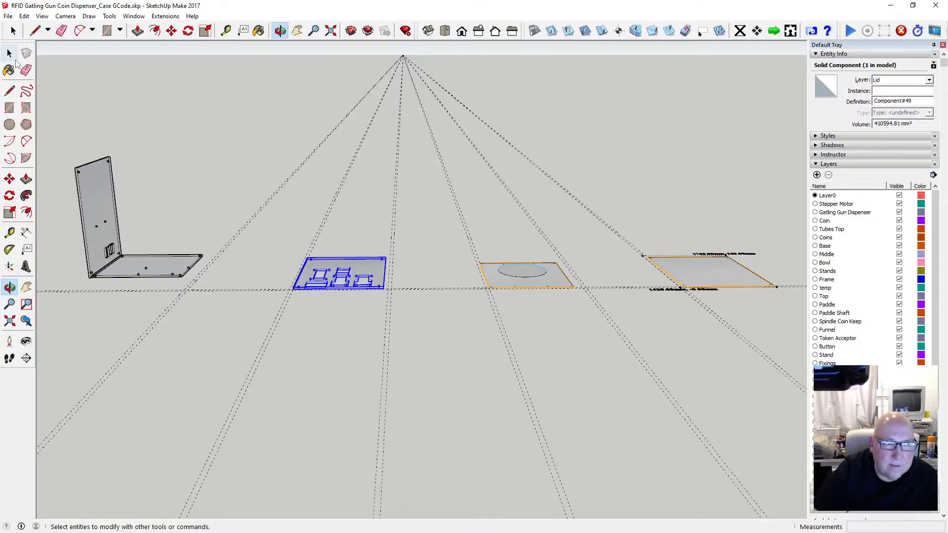
{"action": "left_click", "coordinate": [79, 184]}
{"action": "left_click", "coordinate": [172, 30]}
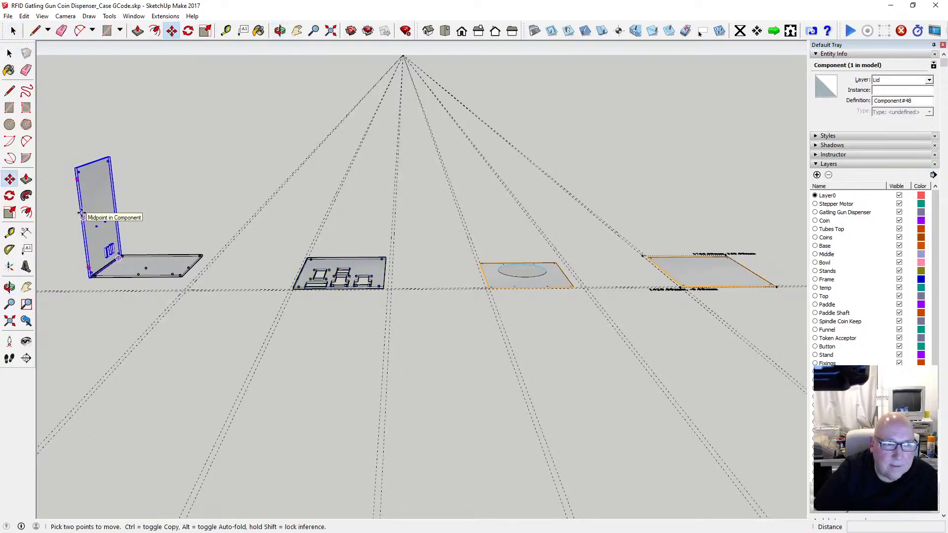
{"action": "left_click", "coordinate": [82, 217]}
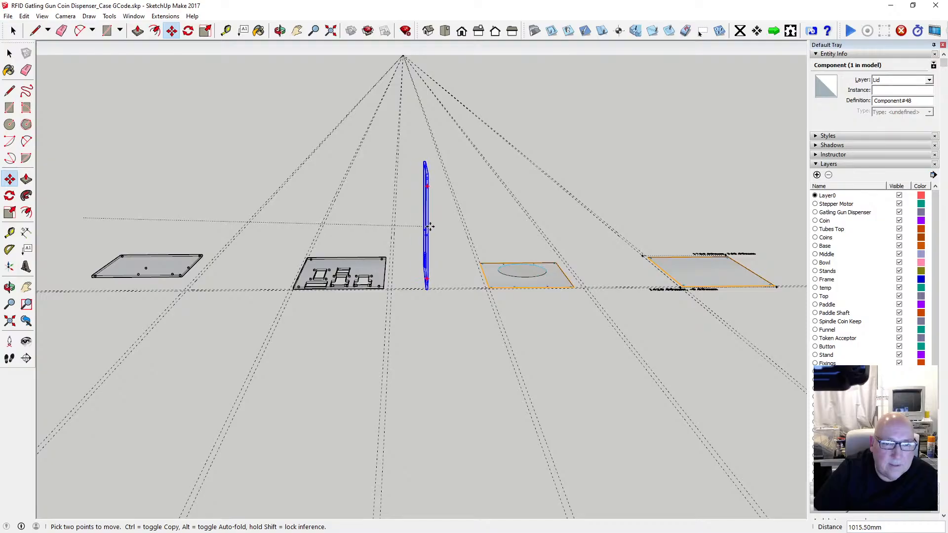
{"action": "left_click", "coordinate": [413, 226]}
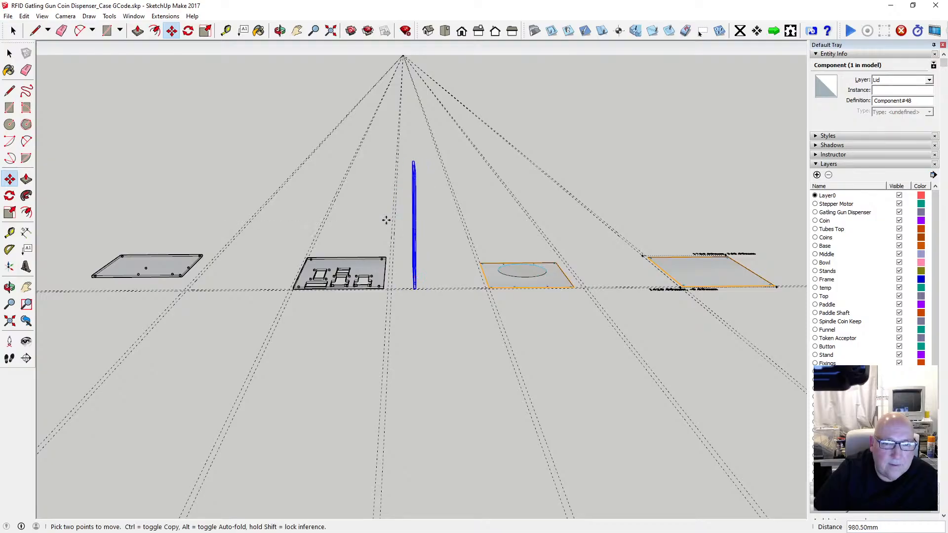
Step: Rotate the upright panel with the two small rectangular cutouts 90° to lie flat and a quarter turn in its own plane
{"action": "left_click", "coordinate": [187, 31]}
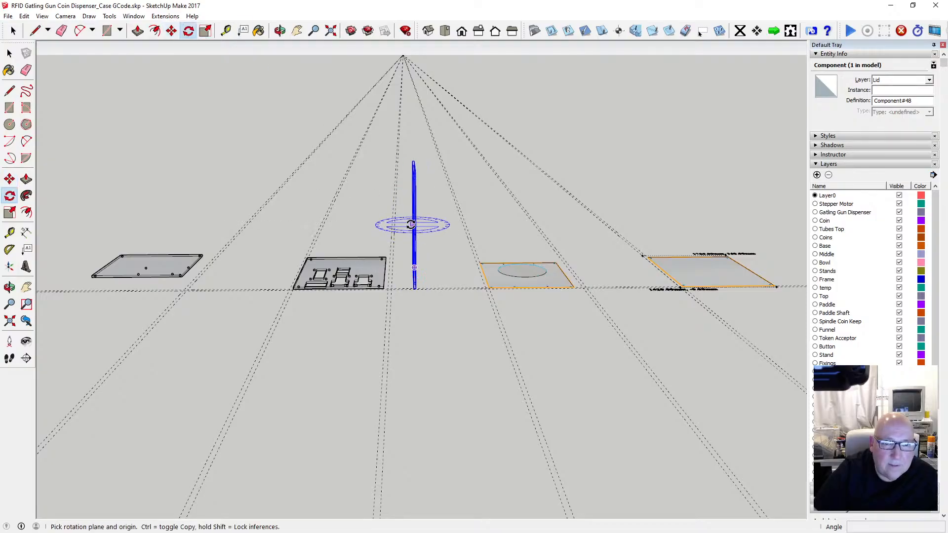
{"action": "left_click", "coordinate": [449, 224]}
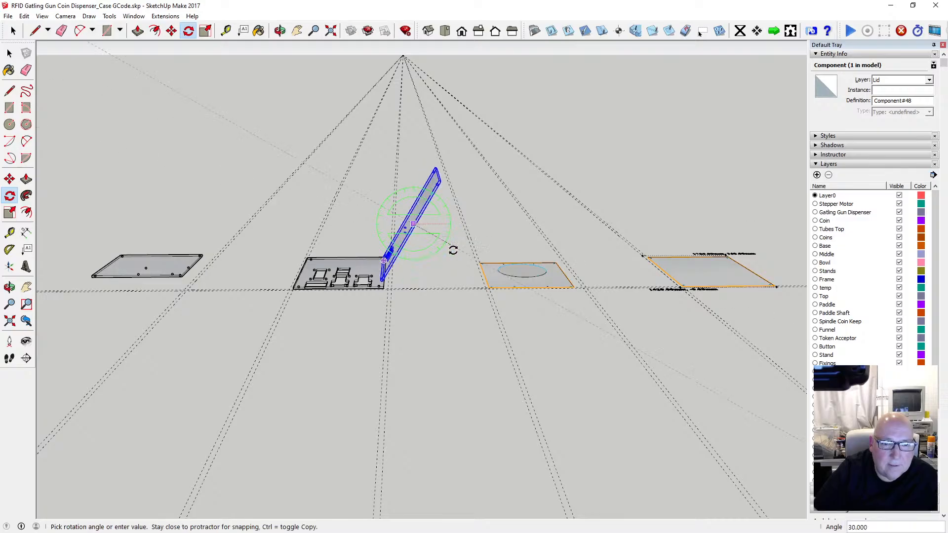
{"action": "left_click", "coordinate": [410, 283]}
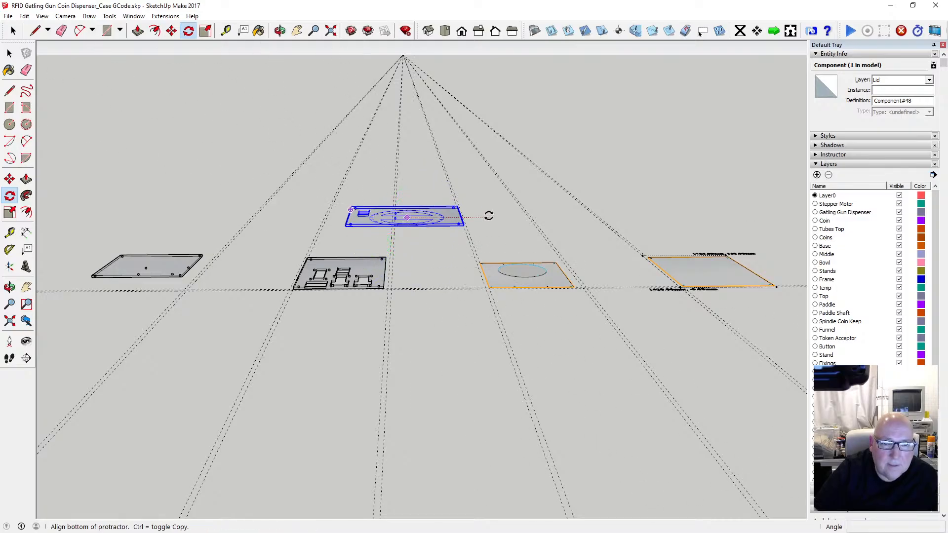
{"action": "left_click", "coordinate": [407, 217]}
{"action": "left_click", "coordinate": [473, 218]}
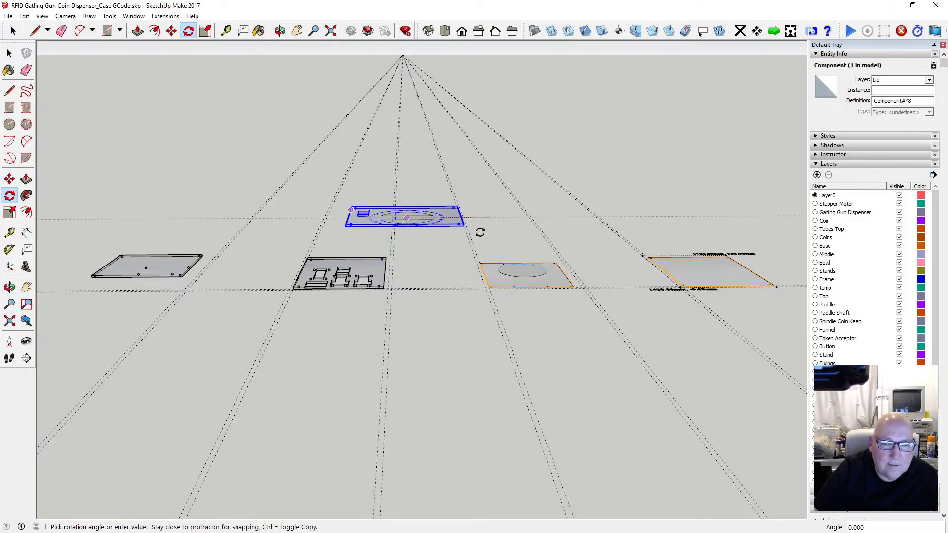
{"action": "left_click", "coordinate": [406, 273]}
Step: Move the flat panel with the two rectangular cutouts by its bottom corner onto the guide intersection beside the connector-cutout panel
{"action": "left_click", "coordinate": [171, 30]}
{"action": "scroll", "coordinate": [390, 230], "scroll_direction": "up", "scroll_amount": 3}
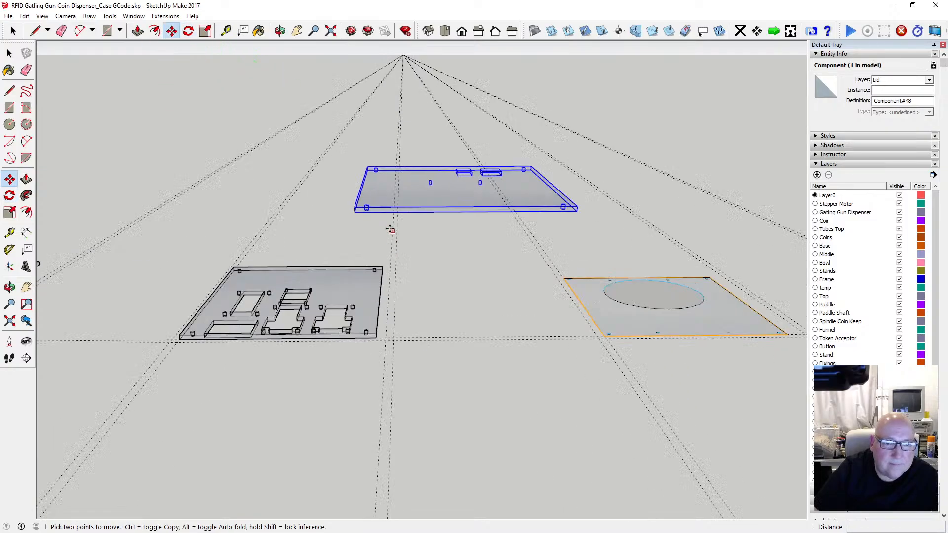
{"action": "scroll", "coordinate": [390, 229], "scroll_direction": "up", "scroll_amount": 2}
{"action": "left_click", "coordinate": [334, 207]}
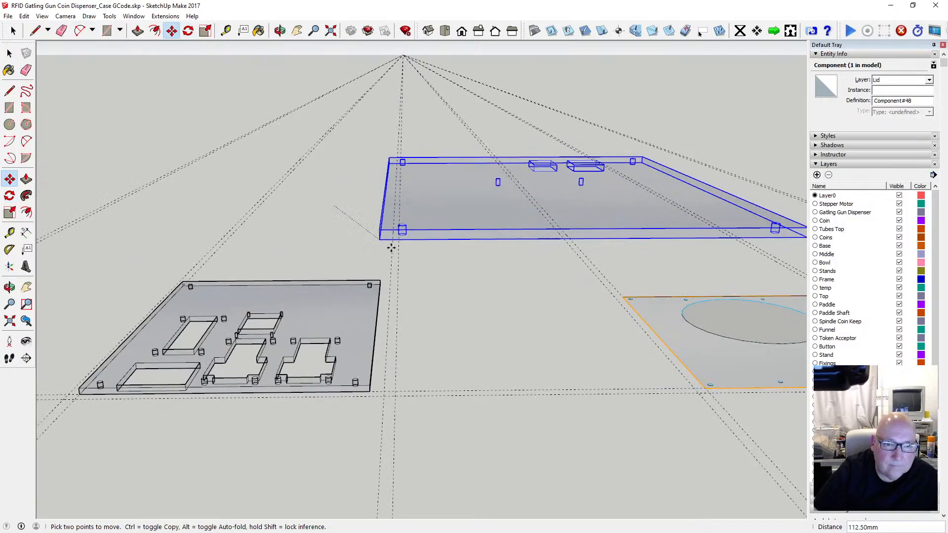
{"action": "scroll", "coordinate": [400, 385], "scroll_direction": "up", "scroll_amount": 3}
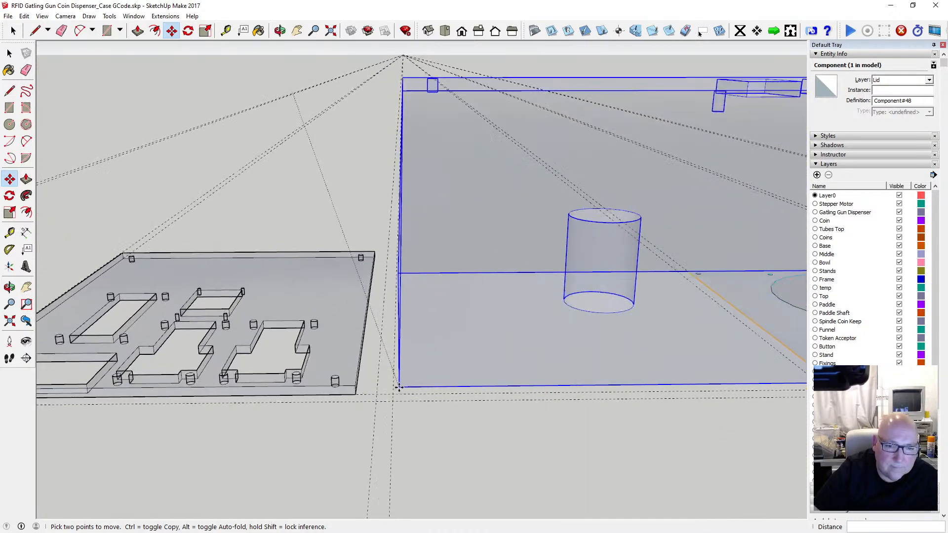
{"action": "scroll", "coordinate": [397, 389], "scroll_direction": "up", "scroll_amount": 3}
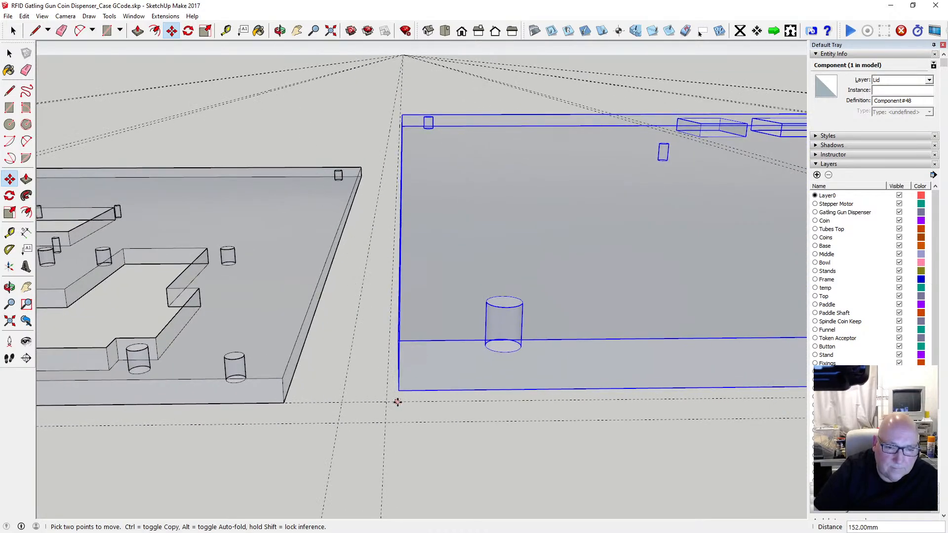
{"action": "type", "text": "1"}
{"action": "key", "text": "Return"}
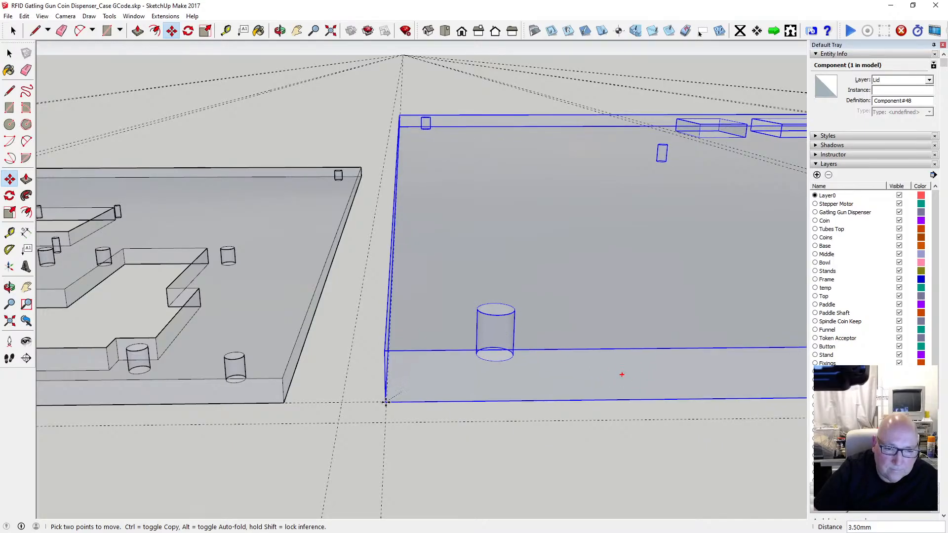
{"action": "scroll", "coordinate": [400, 390], "scroll_direction": "up", "scroll_amount": 5}
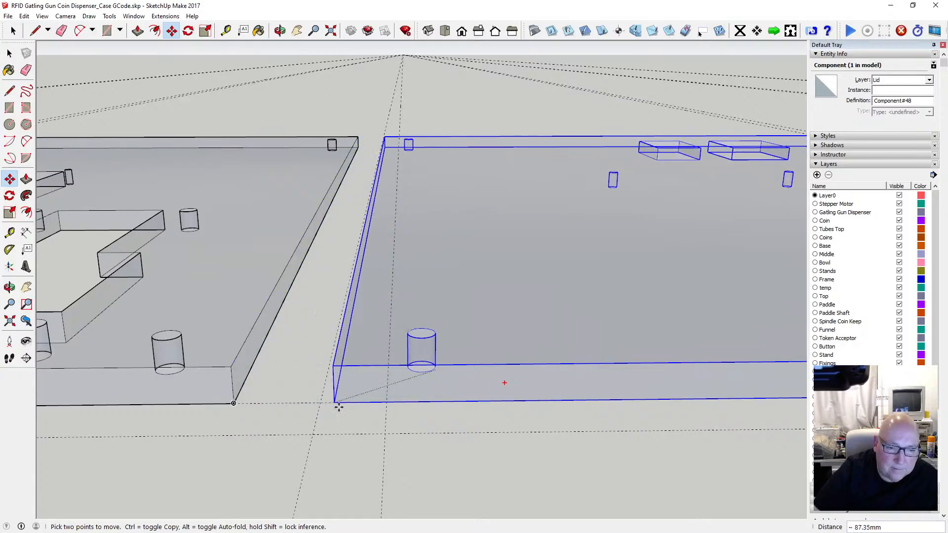
{"action": "left_click", "coordinate": [387, 403]}
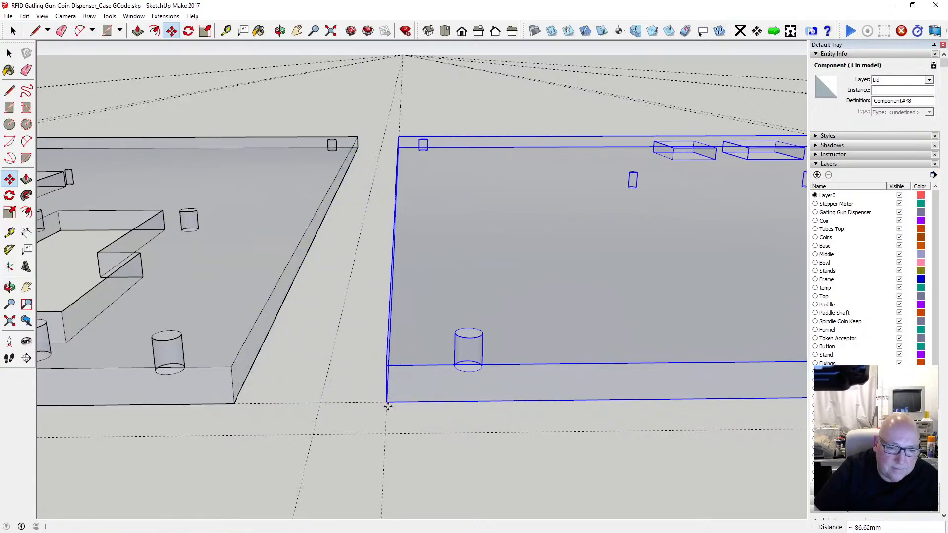
Step: Move the remaining flat screw-hole panel 1447.5 mm to the empty column between the circular-hole panel and the end panel
{"action": "left_click", "coordinate": [280, 32]}
{"action": "scroll", "coordinate": [348, 337], "scroll_direction": "down", "scroll_amount": 5}
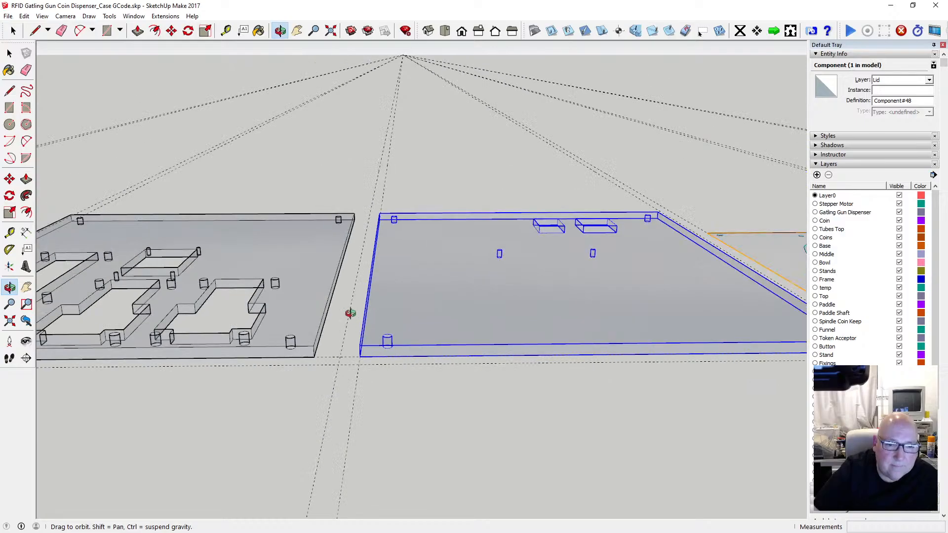
{"action": "left_click_drag", "start_coordinate": [350, 313], "coordinate": [382, 298]}
{"action": "scroll", "coordinate": [336, 293], "scroll_direction": "down", "scroll_amount": 5}
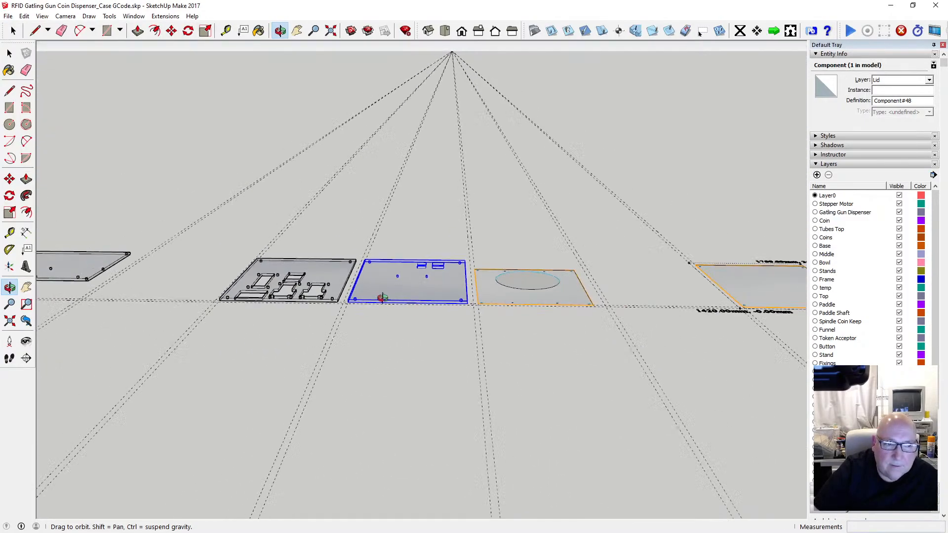
{"action": "scroll", "coordinate": [382, 297], "scroll_direction": "down", "scroll_amount": 4}
{"action": "key", "text": "space"}
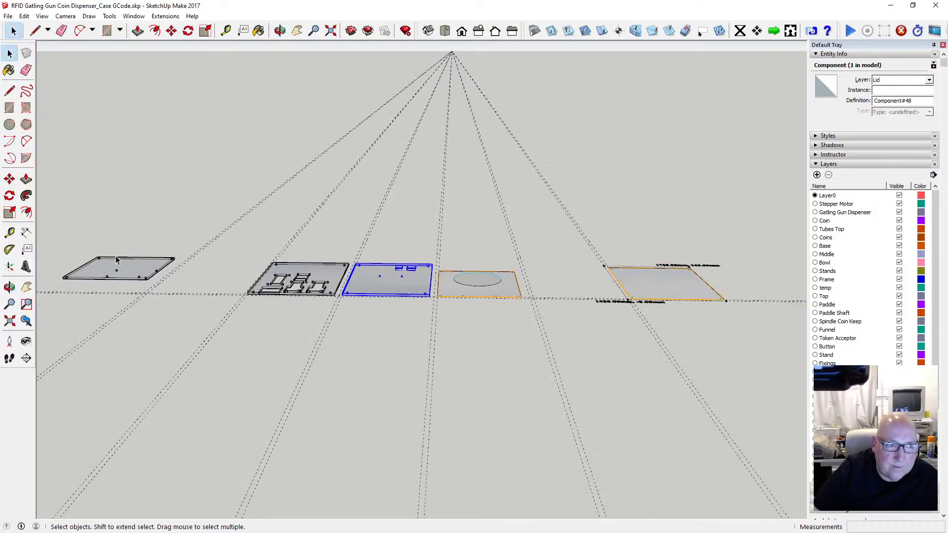
{"action": "left_click", "coordinate": [116, 261]}
{"action": "key", "text": "m"}
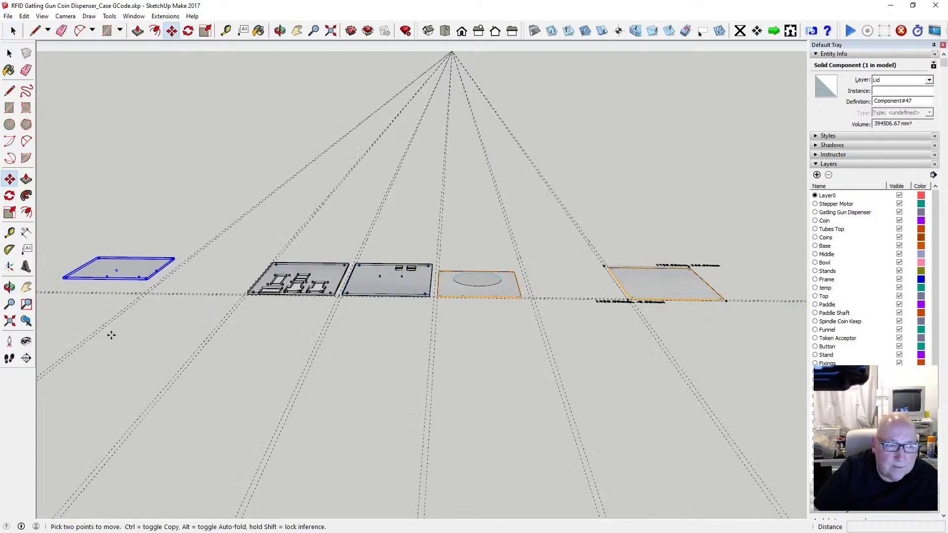
{"action": "left_click", "coordinate": [143, 279]}
{"action": "left_click", "coordinate": [597, 270]}
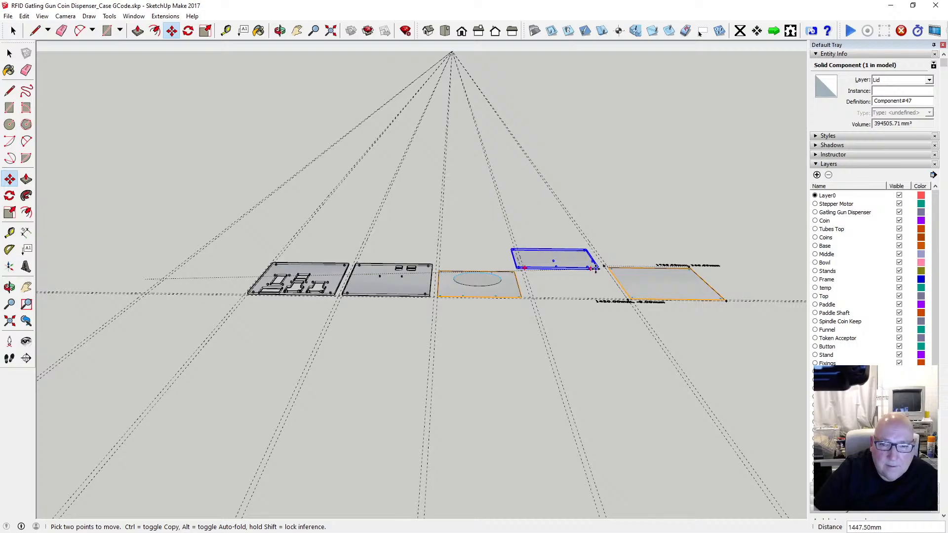
Step: Rotate the flat screw-hole panel 90° in its own plane
{"action": "scroll", "coordinate": [585, 284], "scroll_direction": "up", "scroll_amount": 2}
{"action": "scroll", "coordinate": [586, 285], "scroll_direction": "up", "scroll_amount": 3}
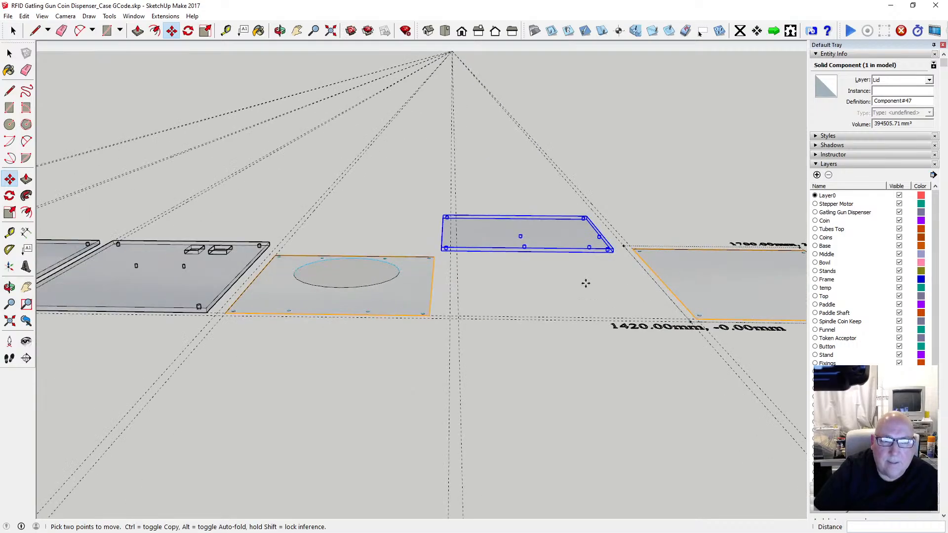
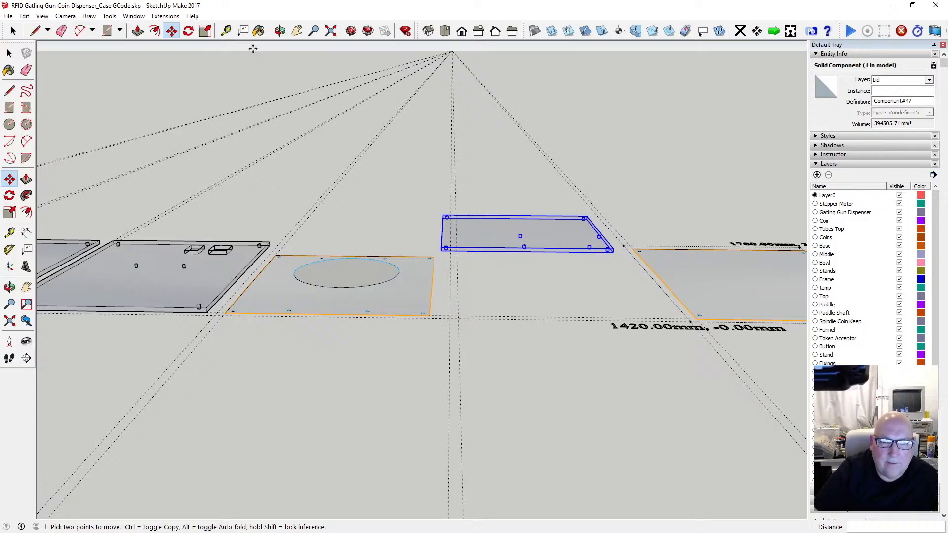
{"action": "left_click", "coordinate": [188, 30]}
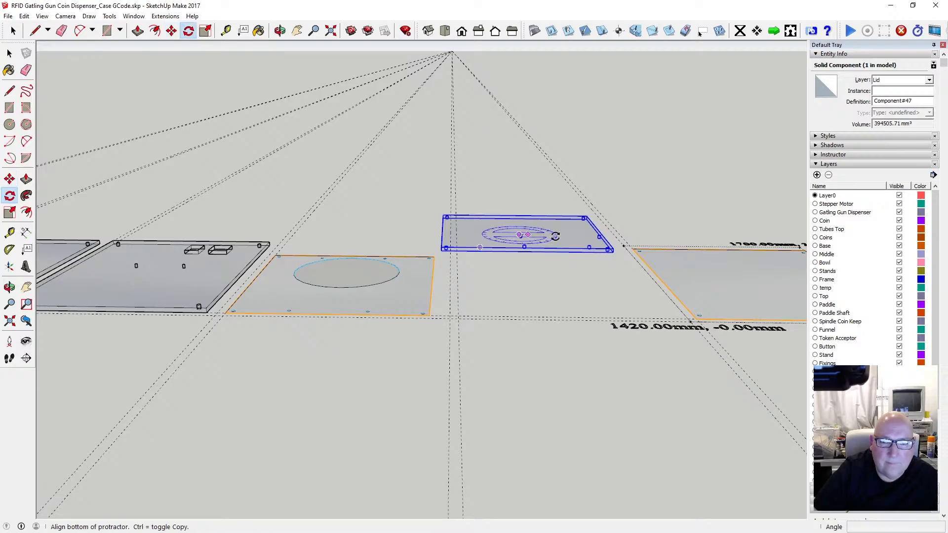
{"action": "left_click", "coordinate": [660, 236]}
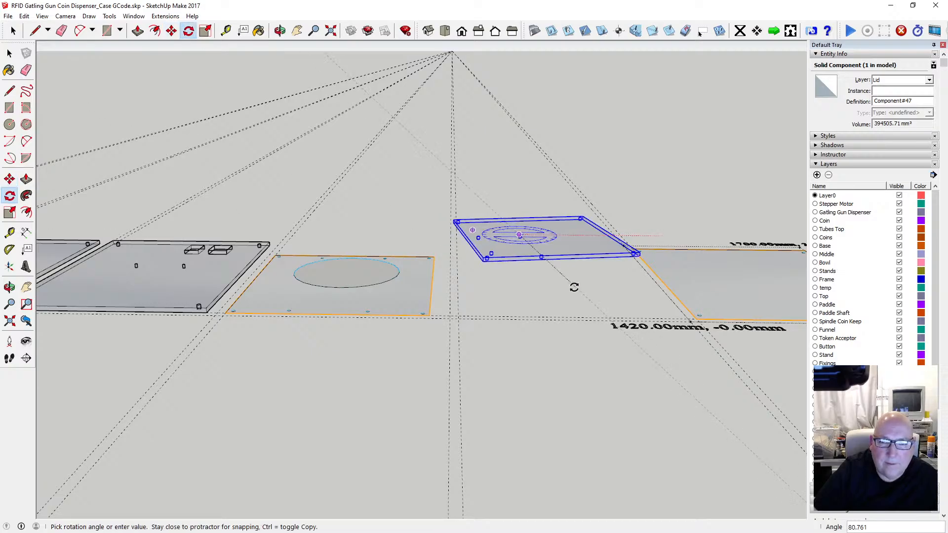
{"action": "left_click", "coordinate": [543, 294]}
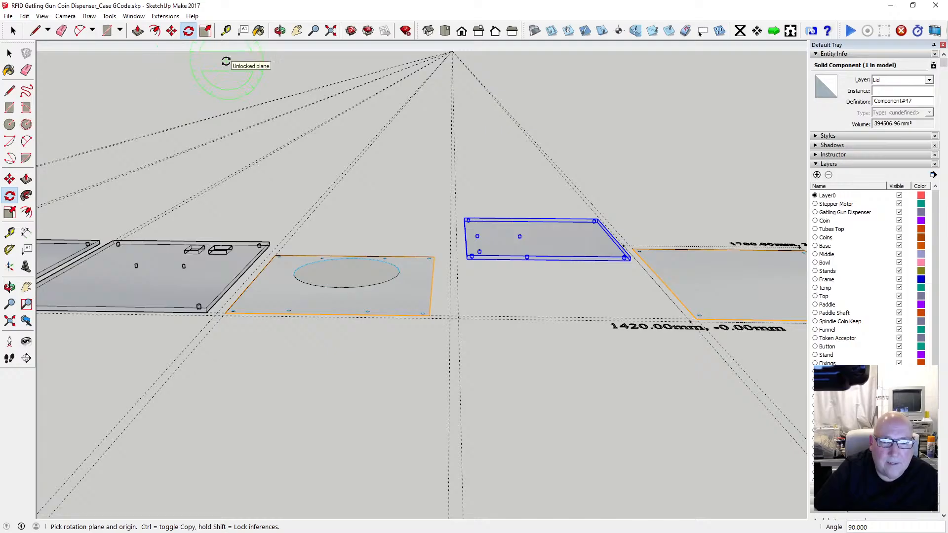
Step: Move the screw-hole panel by its bottom corner onto the guide intersection in the column beside the circular-hole panel
{"action": "left_click", "coordinate": [171, 30]}
{"action": "scroll", "coordinate": [469, 290], "scroll_direction": "up", "scroll_amount": 5}
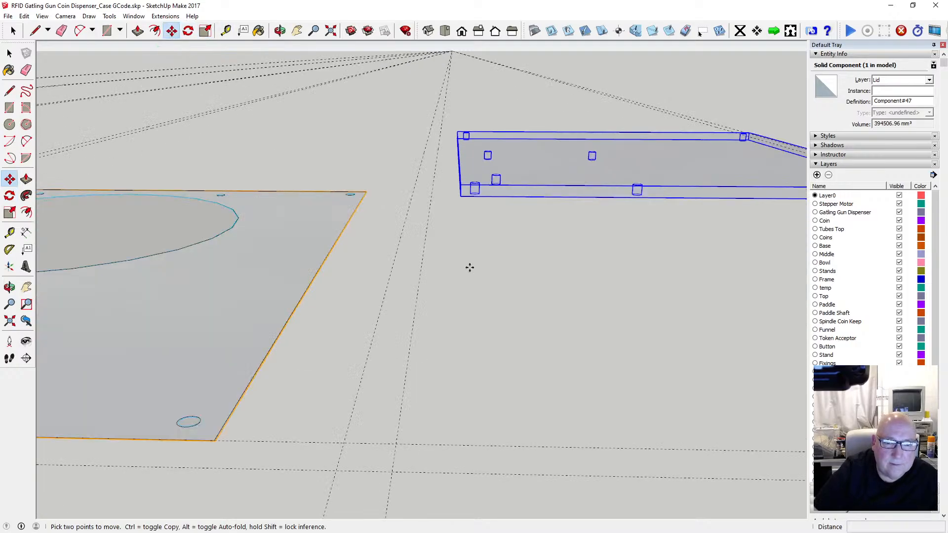
{"action": "left_click", "coordinate": [461, 197]}
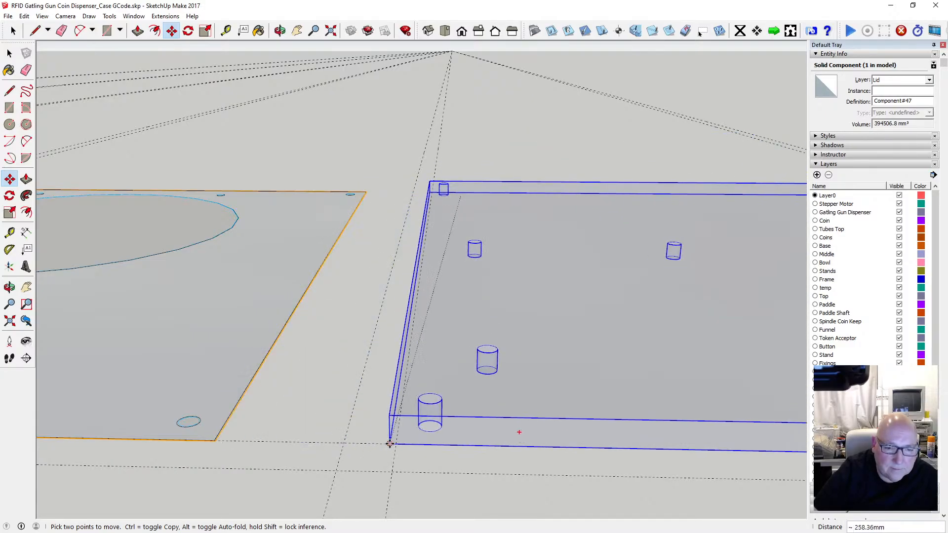
{"action": "left_click", "coordinate": [408, 442]}
{"action": "scroll", "coordinate": [405, 446], "scroll_direction": "up", "scroll_amount": 3}
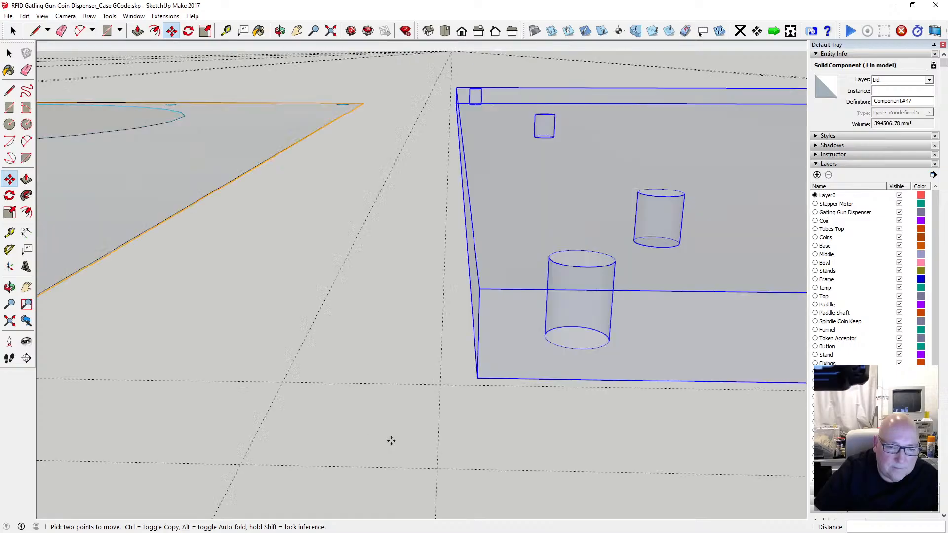
{"action": "left_click", "coordinate": [477, 379]}
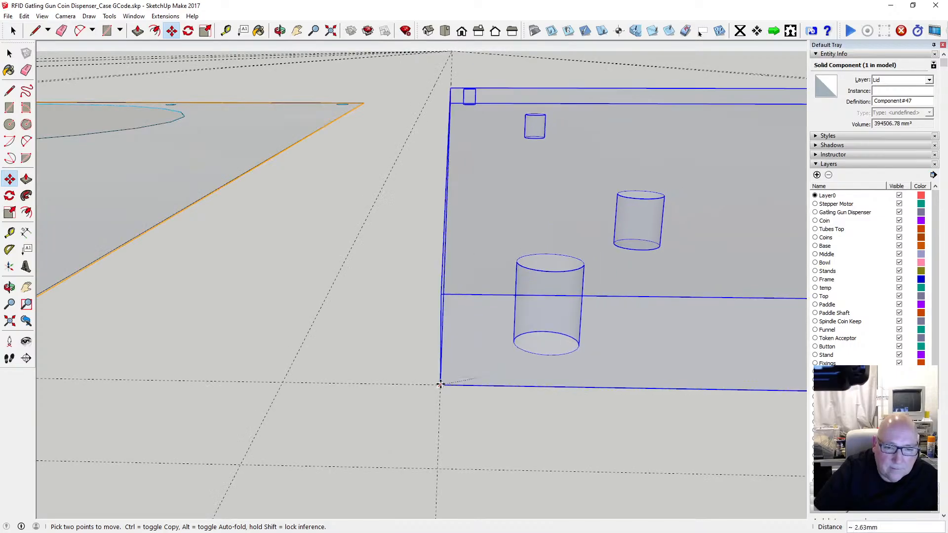
{"action": "left_click", "coordinate": [438, 384]}
Step: Switch the camera to parallel projection with the whole row of panels in view
{"action": "left_click", "coordinate": [280, 31]}
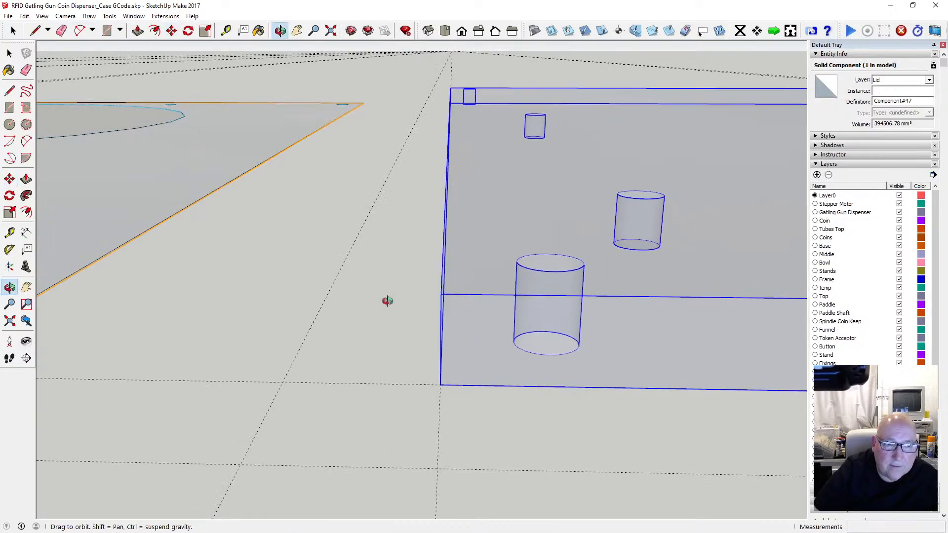
{"action": "left_click_drag", "start_coordinate": [379, 333], "coordinate": [437, 258]}
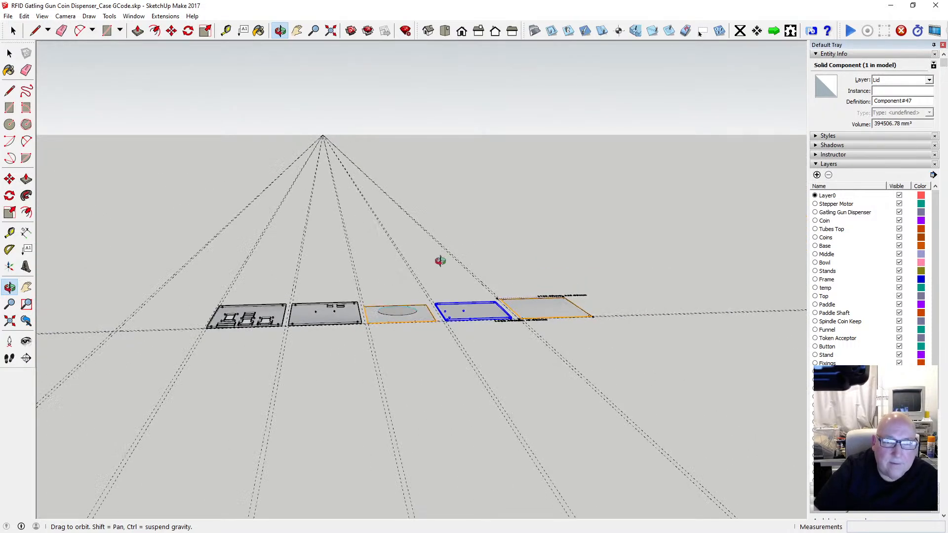
{"action": "left_click", "coordinate": [59, 17]}
{"action": "left_click", "coordinate": [94, 62]}
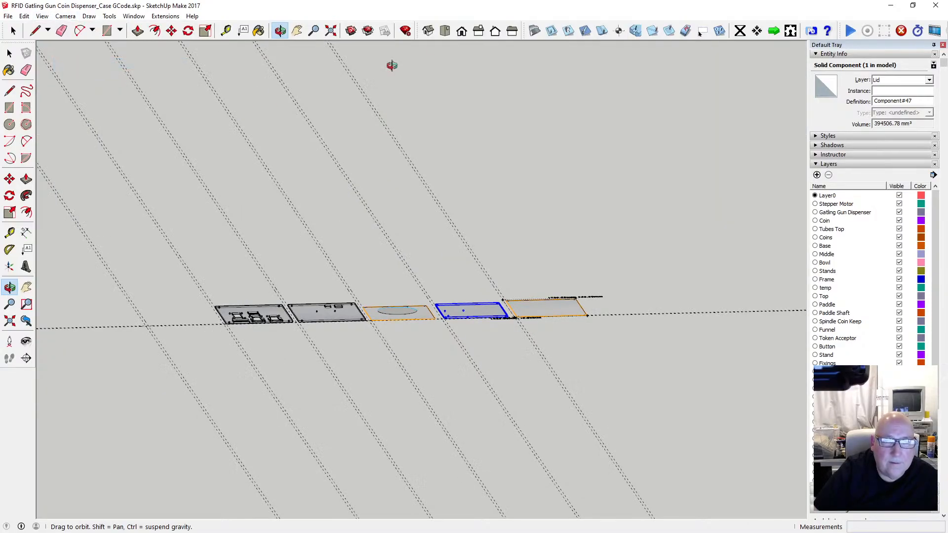
Step: Explode the component of the first panel, the one with the rectangular and stepped cutouts, working from the front view
{"action": "left_click", "coordinate": [444, 31]}
{"action": "left_click", "coordinate": [462, 31]}
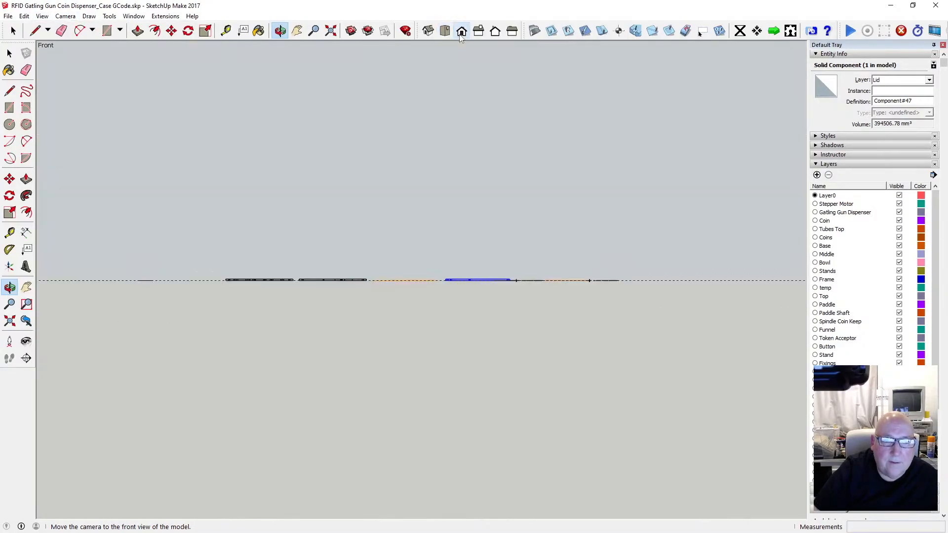
{"action": "scroll", "coordinate": [239, 279], "scroll_direction": "up", "scroll_amount": 10}
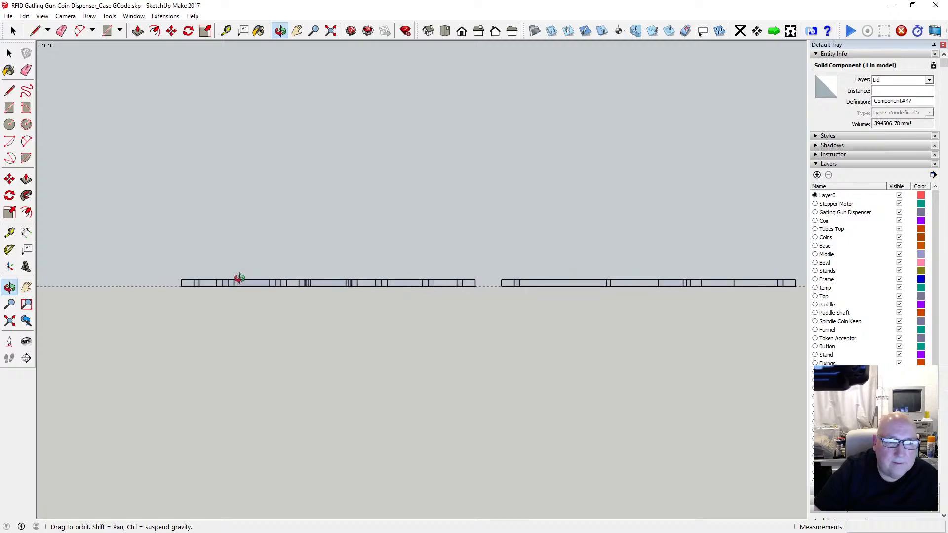
{"action": "left_click", "coordinate": [10, 54]}
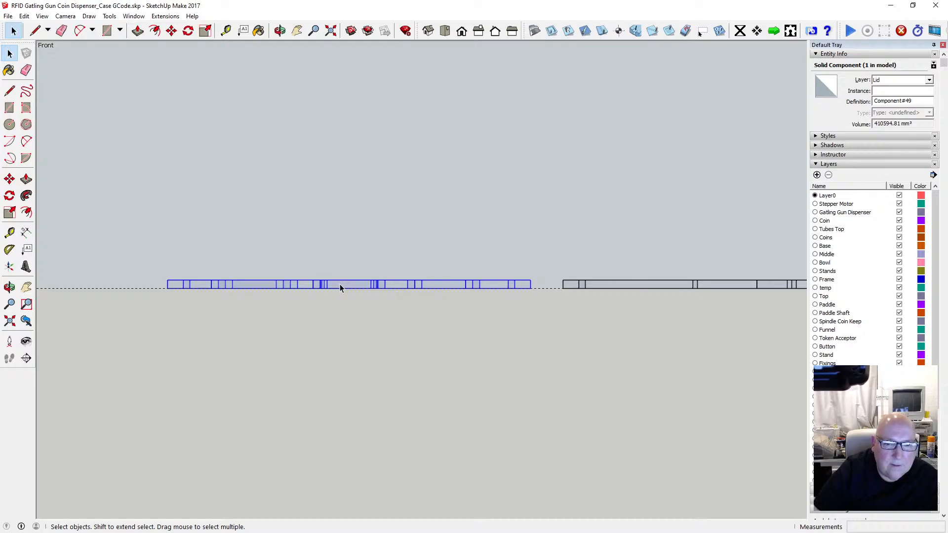
{"action": "left_click", "coordinate": [562, 282]}
{"action": "left_click", "coordinate": [553, 261]}
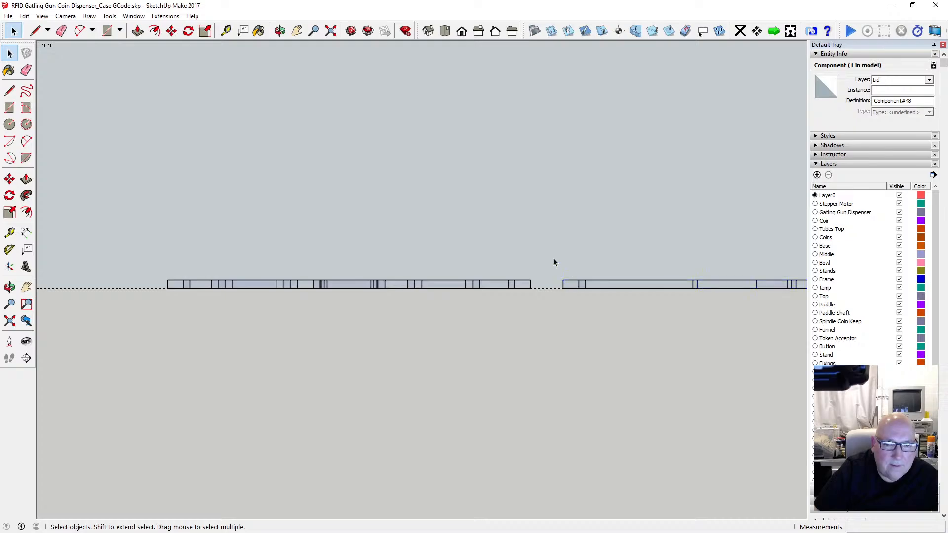
{"action": "left_click", "coordinate": [574, 286]}
{"action": "scroll", "coordinate": [372, 292], "scroll_direction": "down", "scroll_amount": 1}
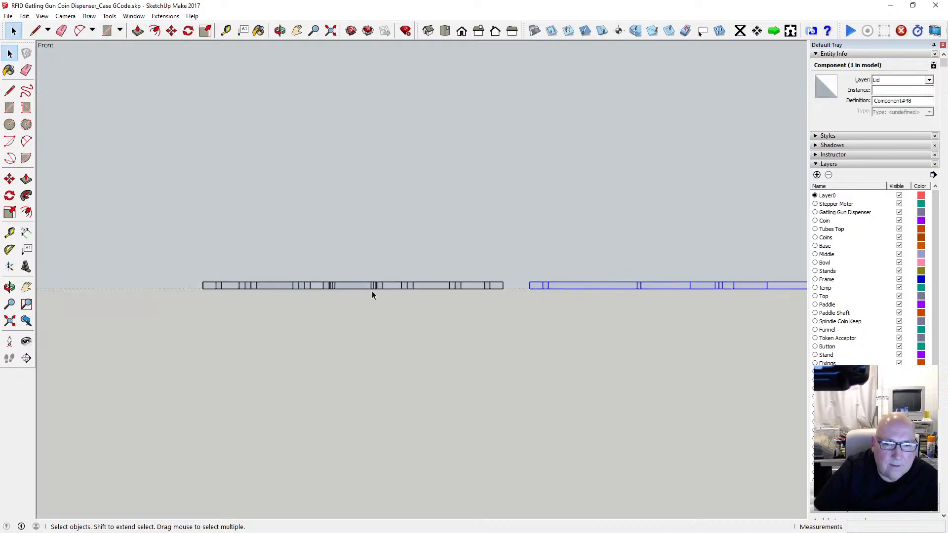
{"action": "right_click", "coordinate": [416, 285]}
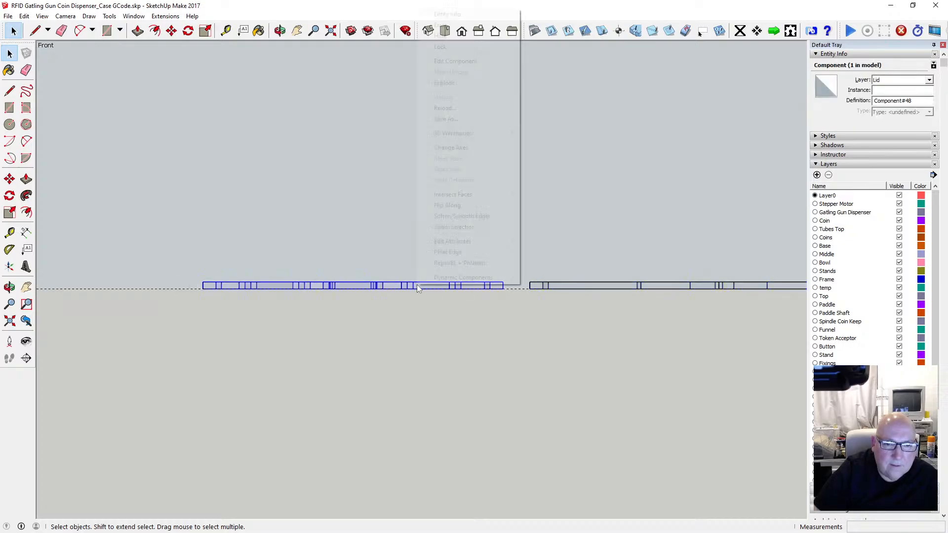
{"action": "left_click", "coordinate": [460, 84]}
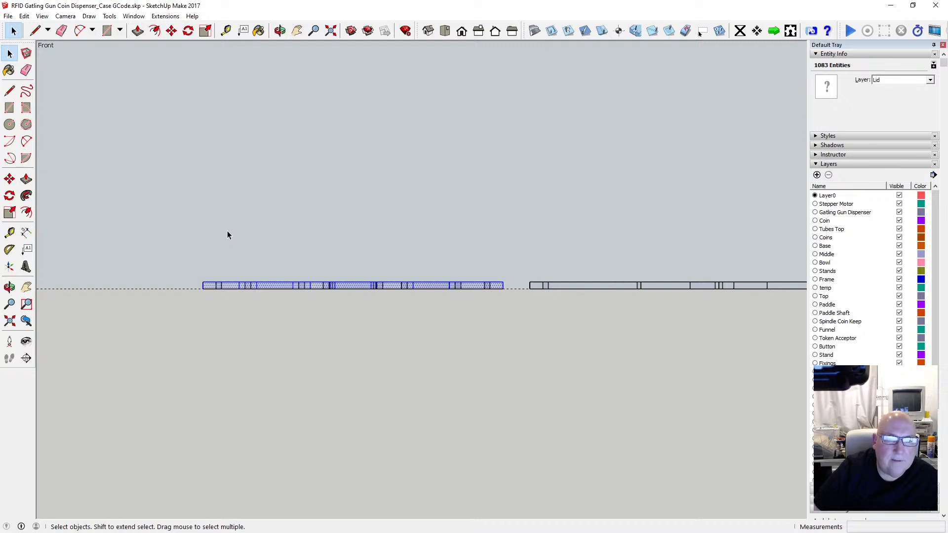
Step: Delete all geometry above the bottom face of the exploded first panel, keeping only its flat outline
{"action": "key", "text": "Delete"}
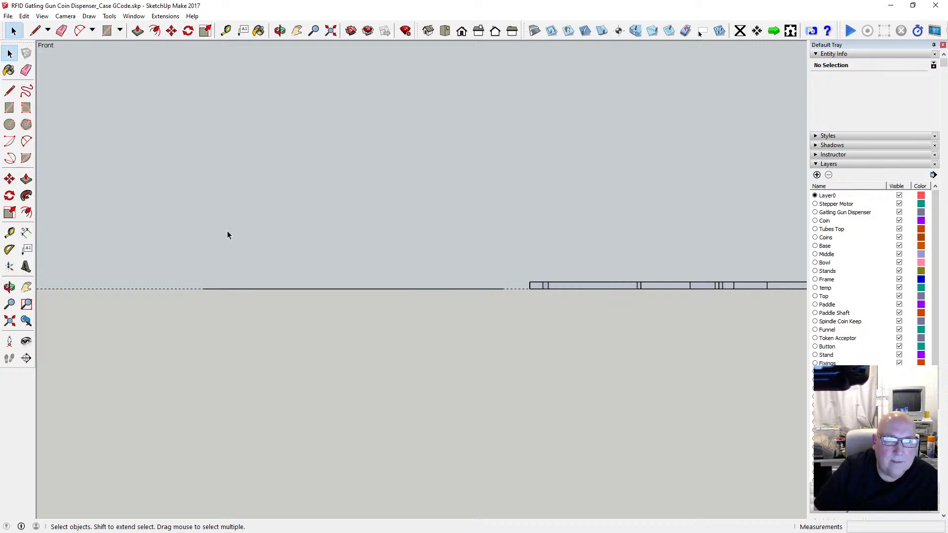
{"action": "left_click", "coordinate": [444, 33]}
{"action": "scroll", "coordinate": [254, 260], "scroll_direction": "down", "scroll_amount": 3}
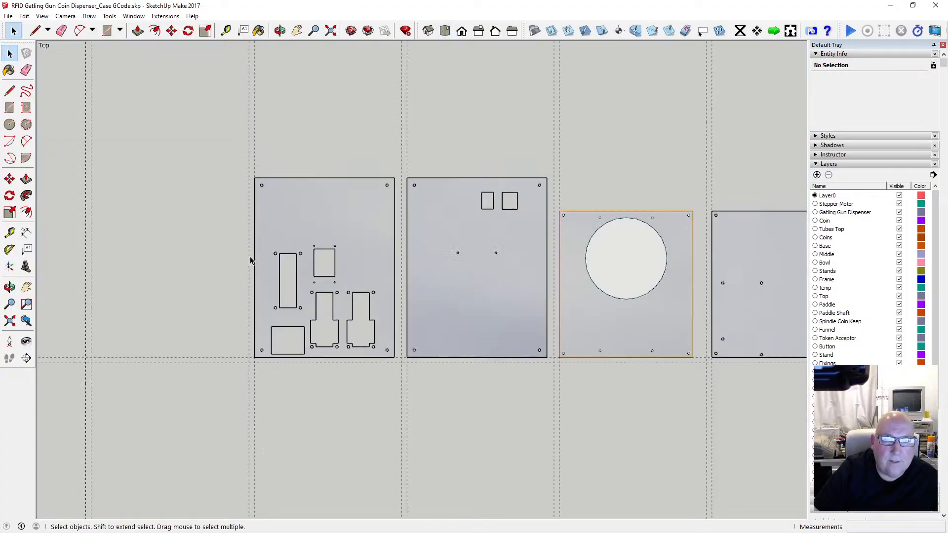
Step: Explode the component of the second panel, the one with two small rectangular openings, working from the front view
{"action": "left_click", "coordinate": [462, 32]}
{"action": "scroll", "coordinate": [309, 269], "scroll_direction": "up", "scroll_amount": 3}
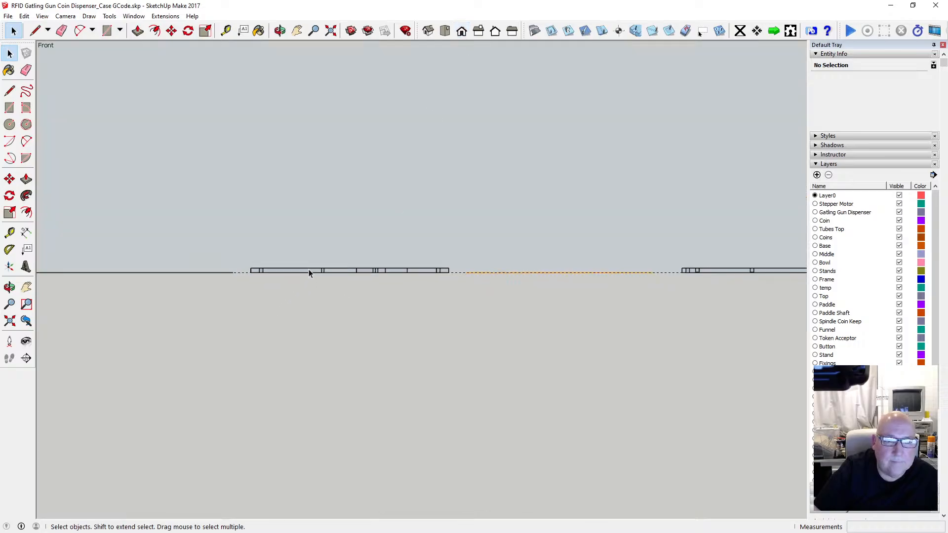
{"action": "right_click", "coordinate": [313, 272]}
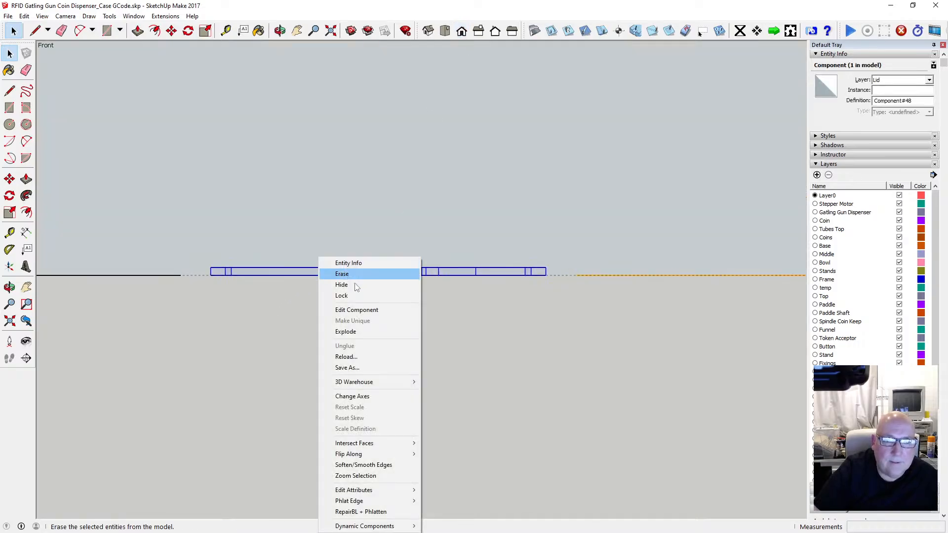
{"action": "left_click", "coordinate": [359, 331]}
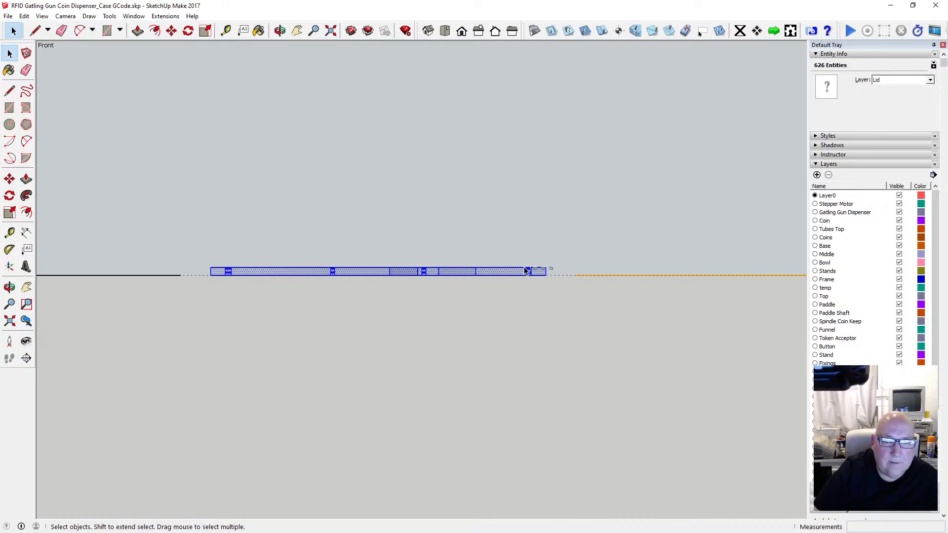
Step: Delete the thickness of the exploded second panel so that only its bottom face and outlines remain
{"action": "left_click", "coordinate": [200, 266]}
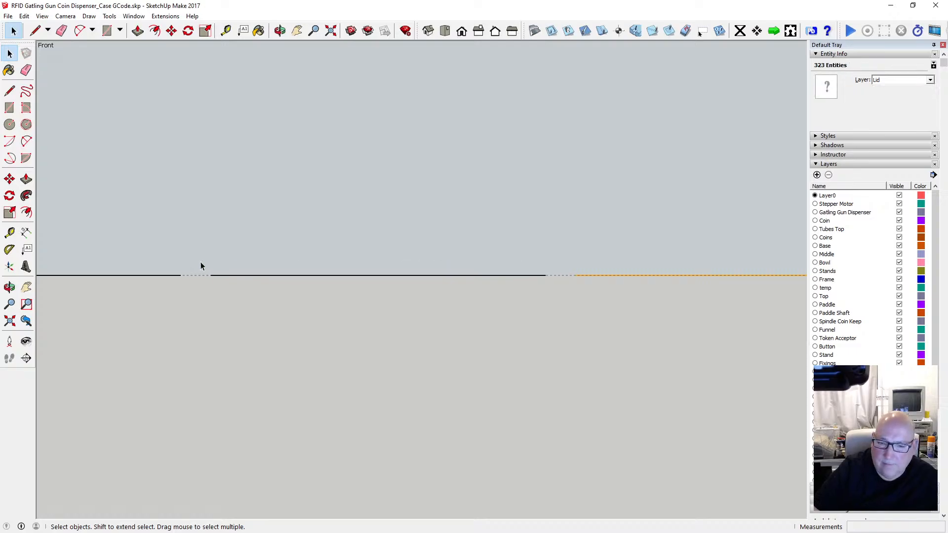
{"action": "left_click", "coordinate": [445, 32]}
{"action": "scroll", "coordinate": [337, 286], "scroll_direction": "down", "scroll_amount": 6}
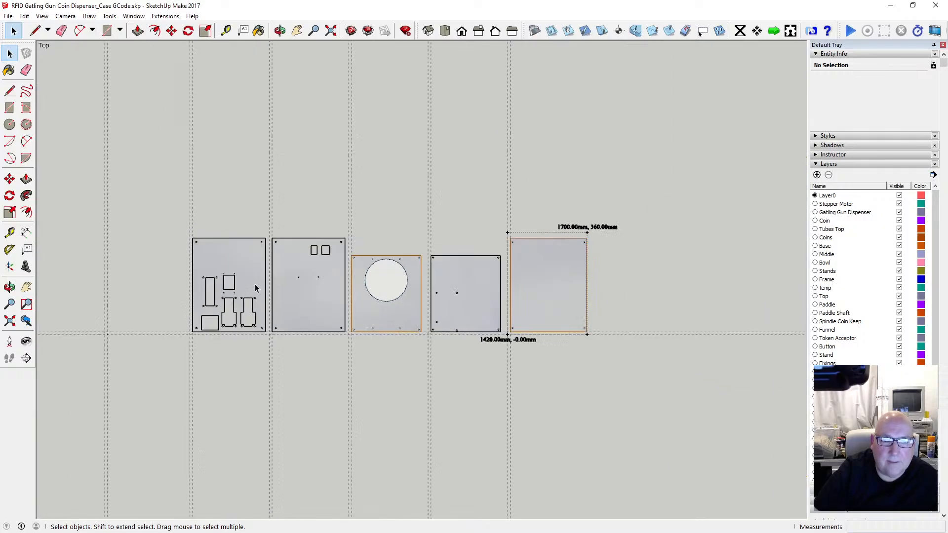
Step: Open the fourth panel's component, delete everything above its bottom face, and close the component
{"action": "scroll", "coordinate": [475, 323], "scroll_direction": "up", "scroll_amount": 5}
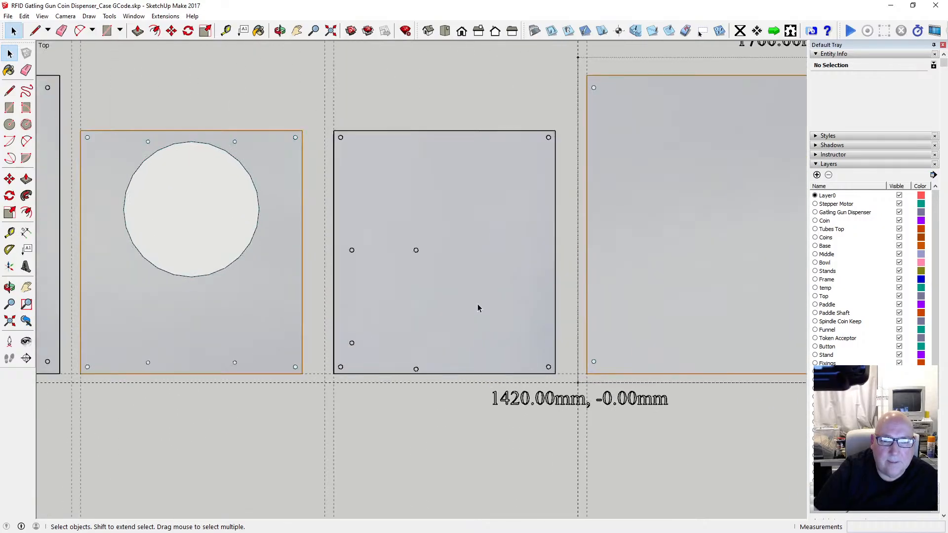
{"action": "left_click", "coordinate": [462, 31]}
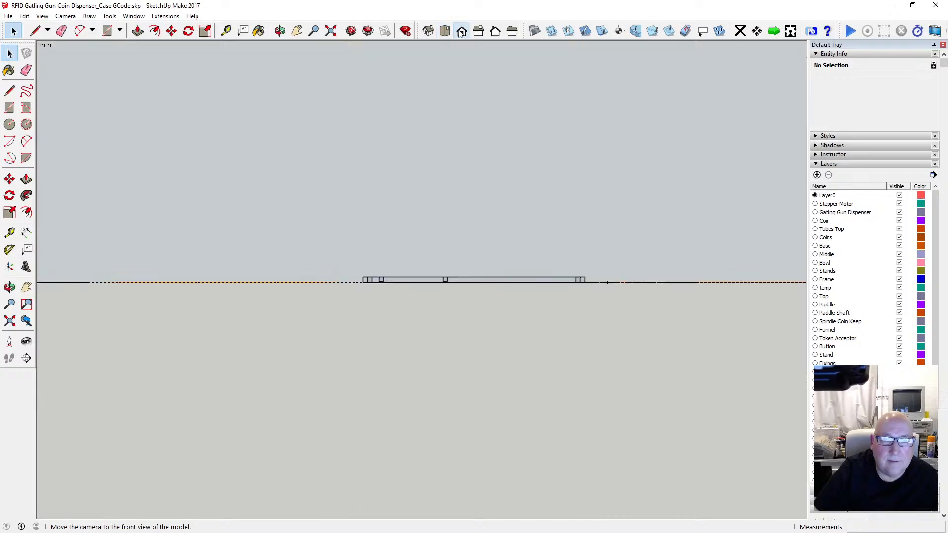
{"action": "double_click", "coordinate": [463, 280]}
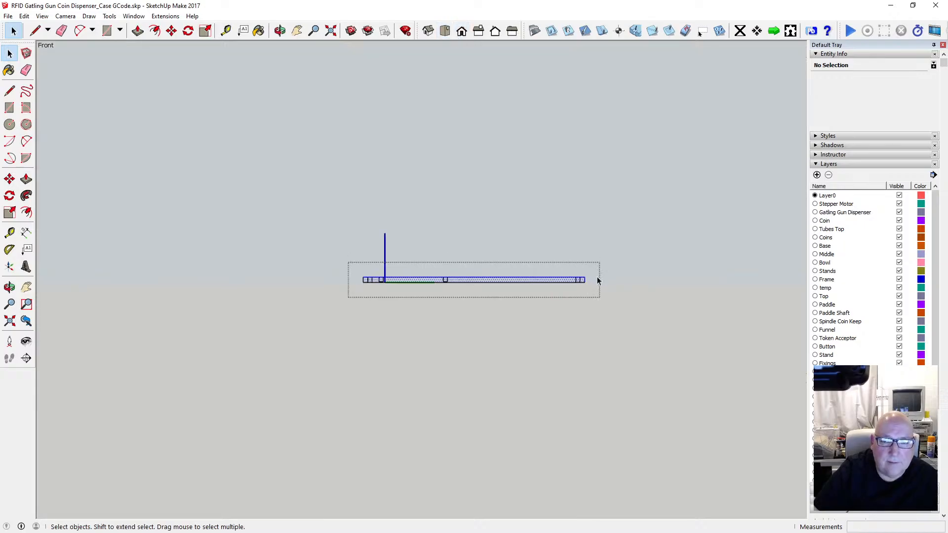
{"action": "key", "text": "ctrl+a"}
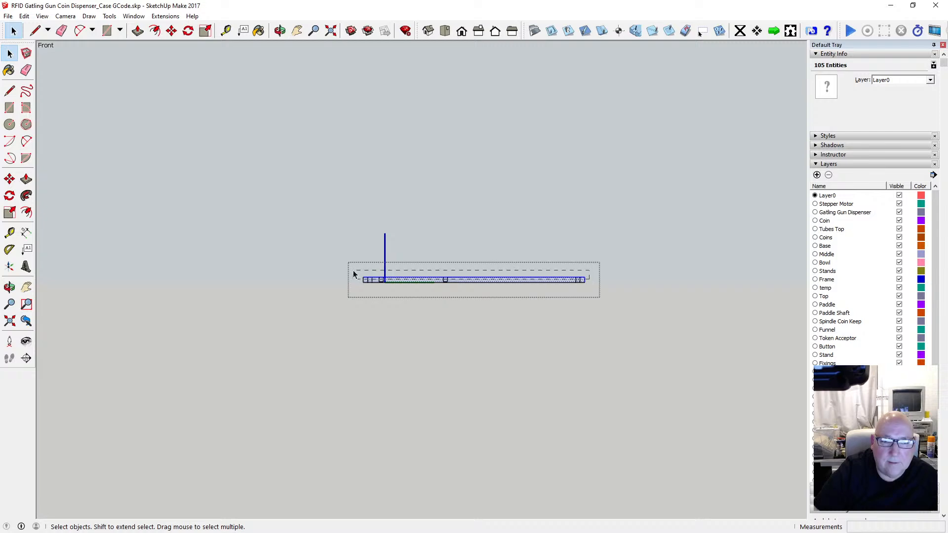
{"action": "left_click", "coordinate": [386, 263]}
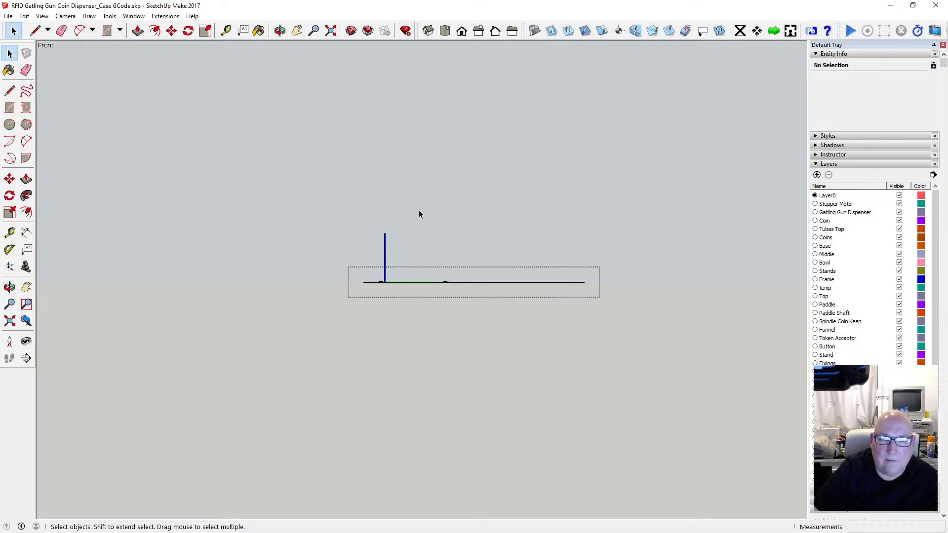
{"action": "left_click", "coordinate": [450, 35]}
{"action": "scroll", "coordinate": [456, 212], "scroll_direction": "down", "scroll_amount": 4}
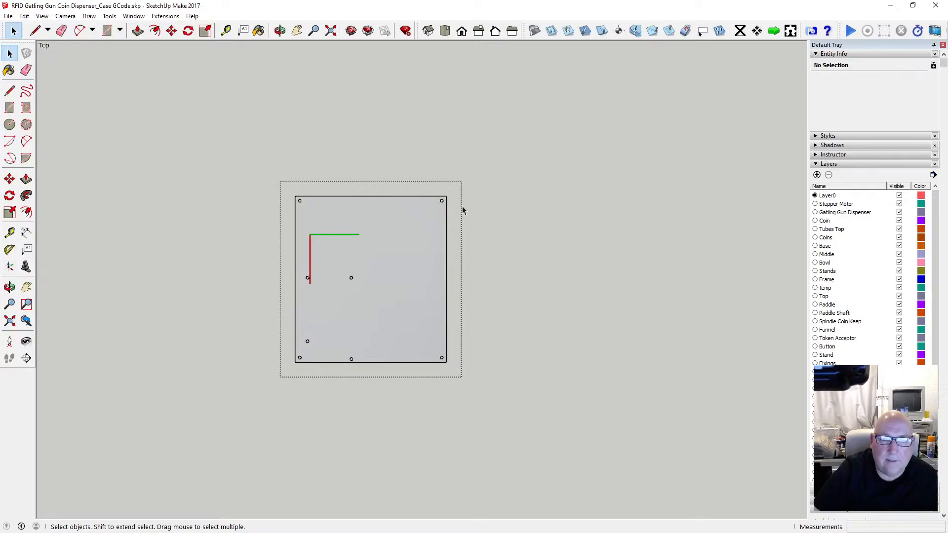
{"action": "left_click", "coordinate": [446, 158]}
{"action": "scroll", "coordinate": [496, 237], "scroll_direction": "down", "scroll_amount": 2}
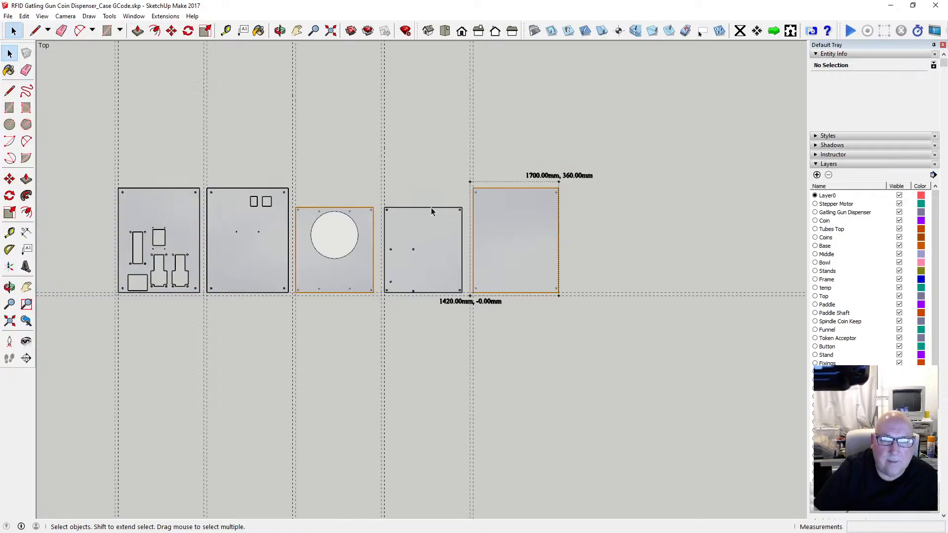
Step: Explode the flattened fourth panel's component and clear the selection
{"action": "right_click", "coordinate": [431, 208]}
{"action": "left_click", "coordinate": [458, 283]}
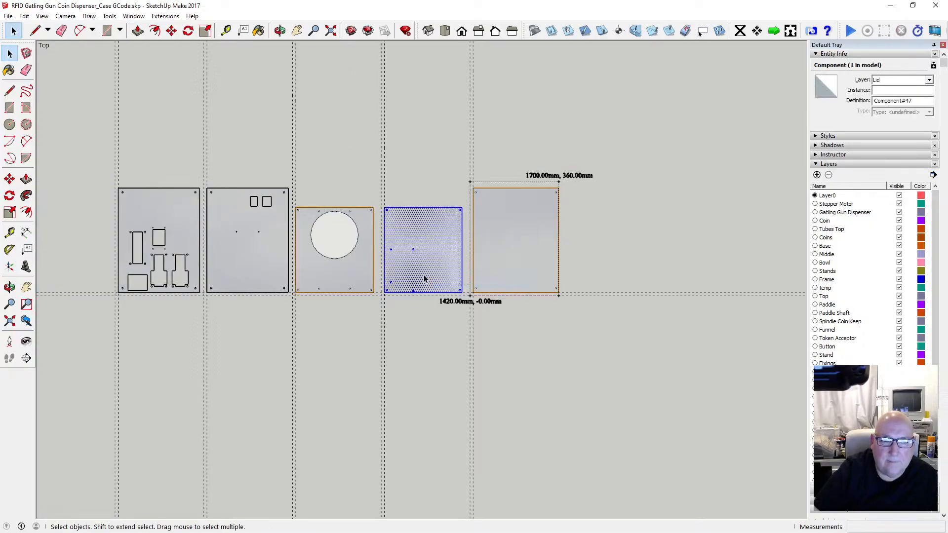
{"action": "left_click", "coordinate": [283, 214]}
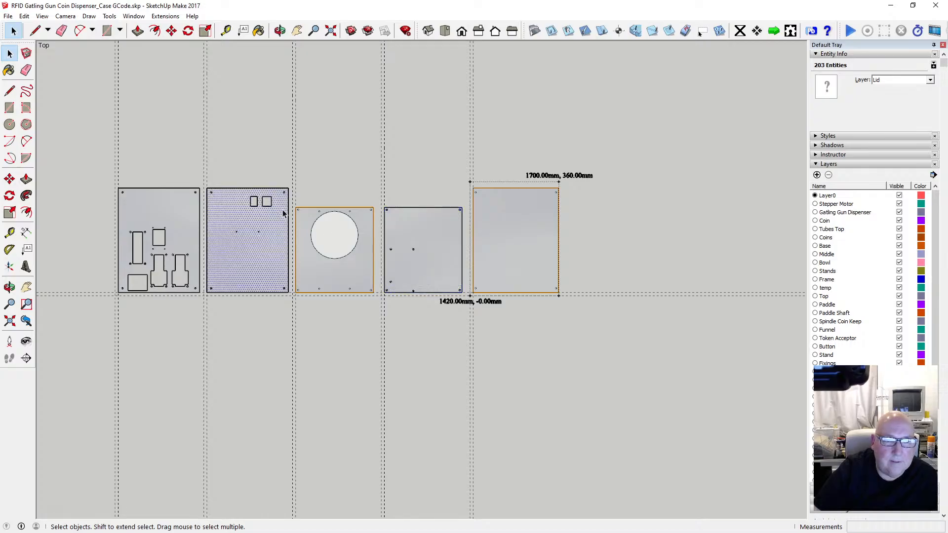
{"action": "left_click", "coordinate": [189, 201]}
{"action": "left_click", "coordinate": [445, 191]}
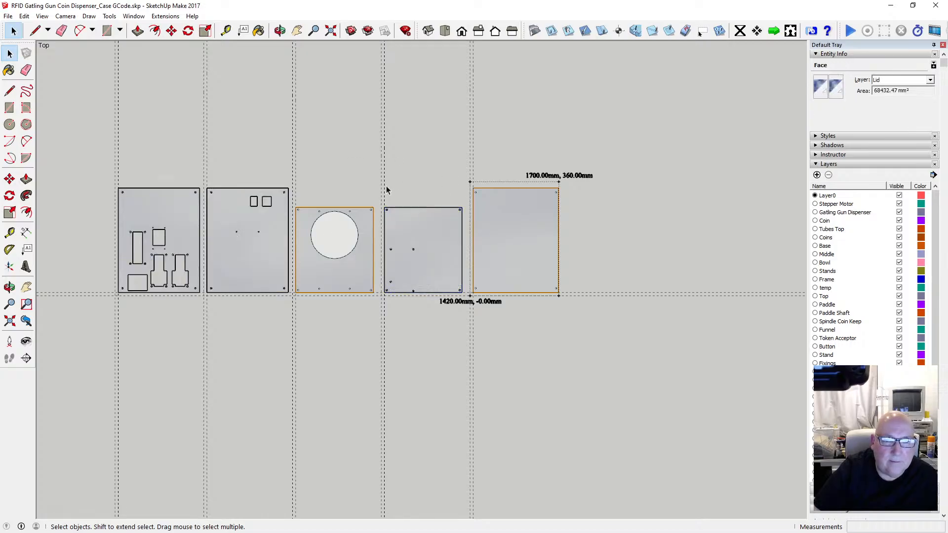
{"action": "scroll", "coordinate": [614, 304], "scroll_direction": "down", "scroll_amount": 3}
{"action": "scroll", "coordinate": [260, 254], "scroll_direction": "up", "scroll_amount": 1}
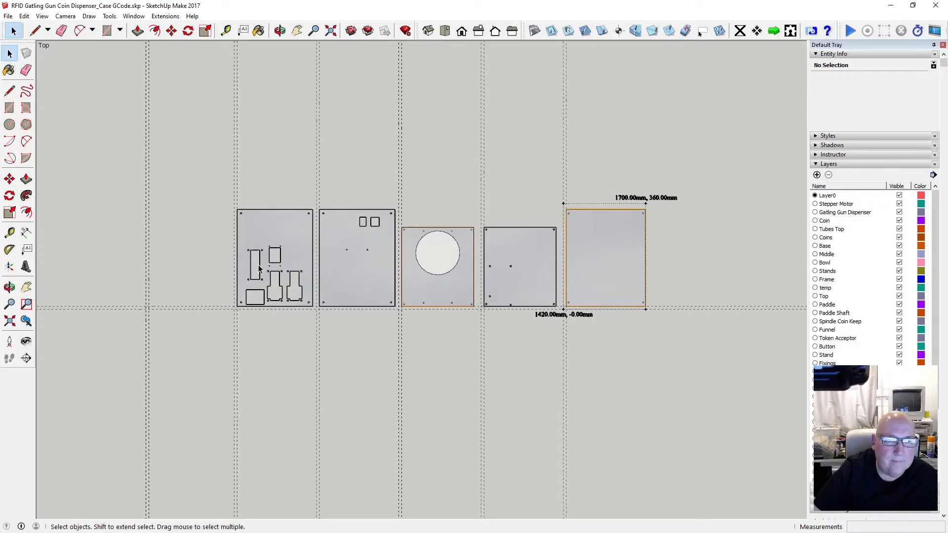
Step: Save the model
{"action": "left_click", "coordinate": [8, 16]}
{"action": "left_click", "coordinate": [24, 63]}
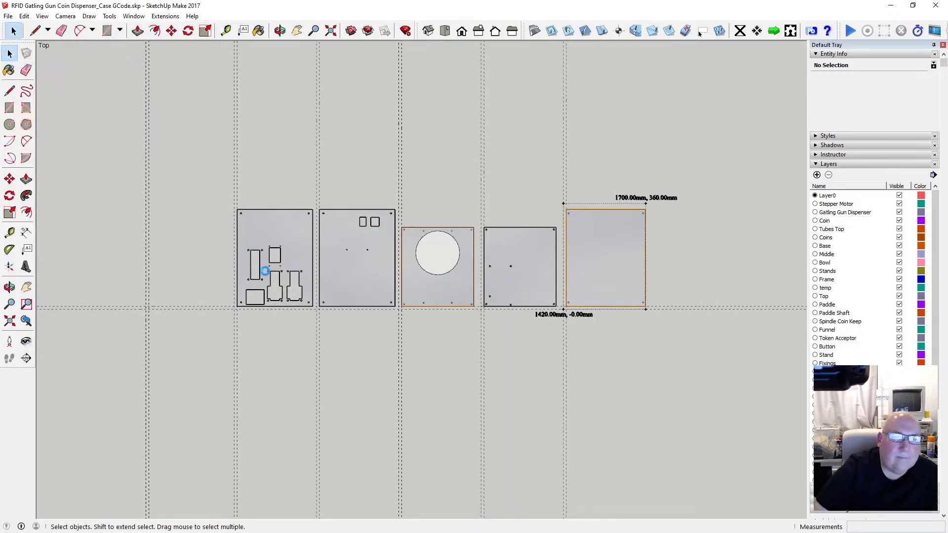
{"action": "scroll", "coordinate": [266, 271], "scroll_direction": "up", "scroll_amount": 4}
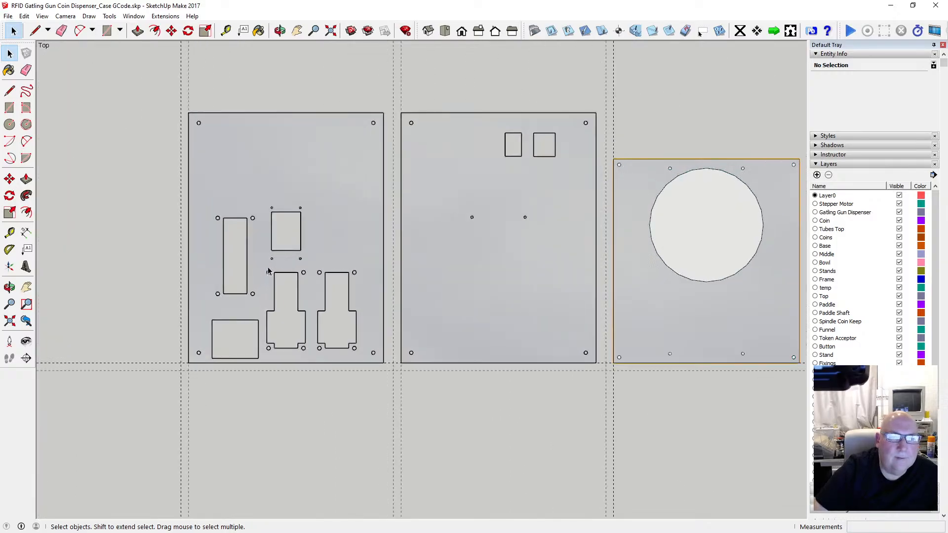
{"action": "scroll", "coordinate": [268, 271], "scroll_direction": "up", "scroll_amount": 2}
{"action": "scroll", "coordinate": [268, 271], "scroll_direction": "down", "scroll_amount": 2}
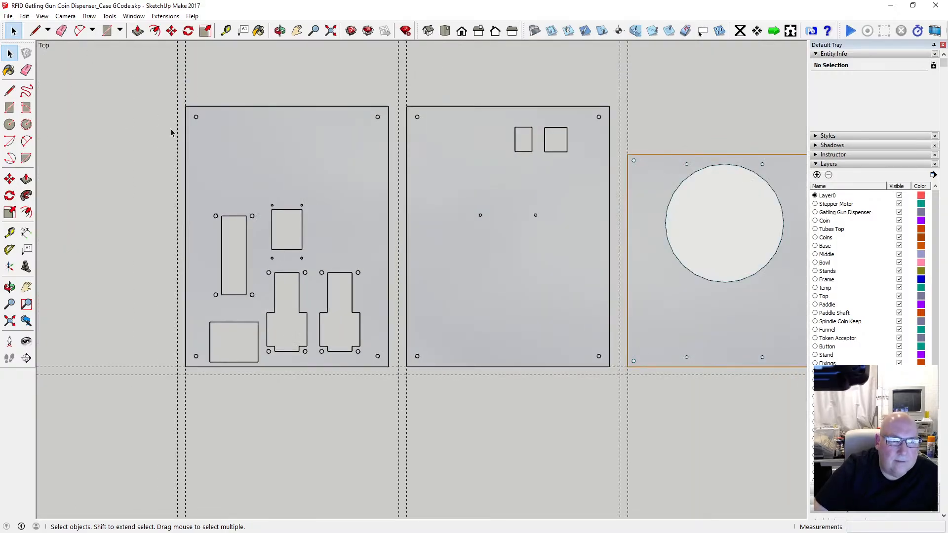
{"action": "left_click_drag", "start_coordinate": [189, 112], "coordinate": [384, 367]}
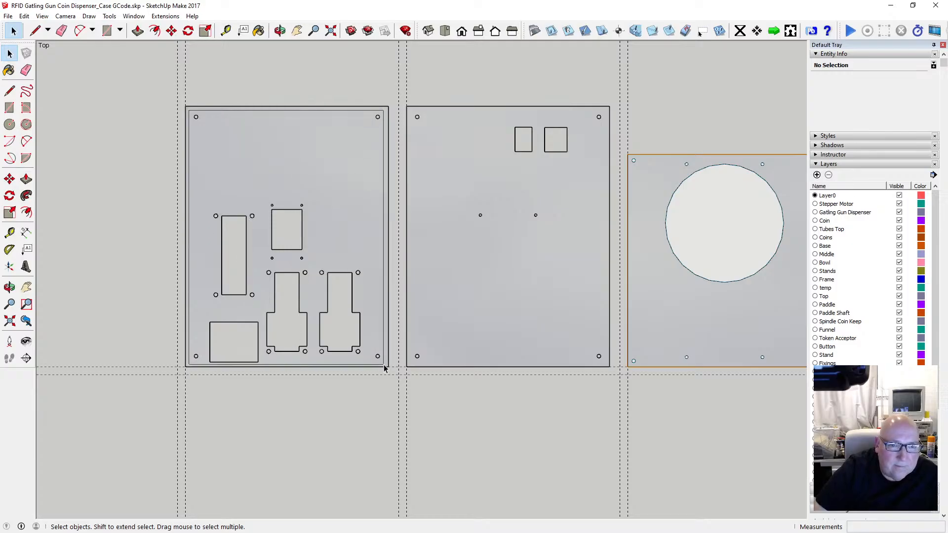
{"action": "left_click_drag", "start_coordinate": [384, 367], "coordinate": [385, 368]}
{"action": "left_click", "coordinate": [127, 171]}
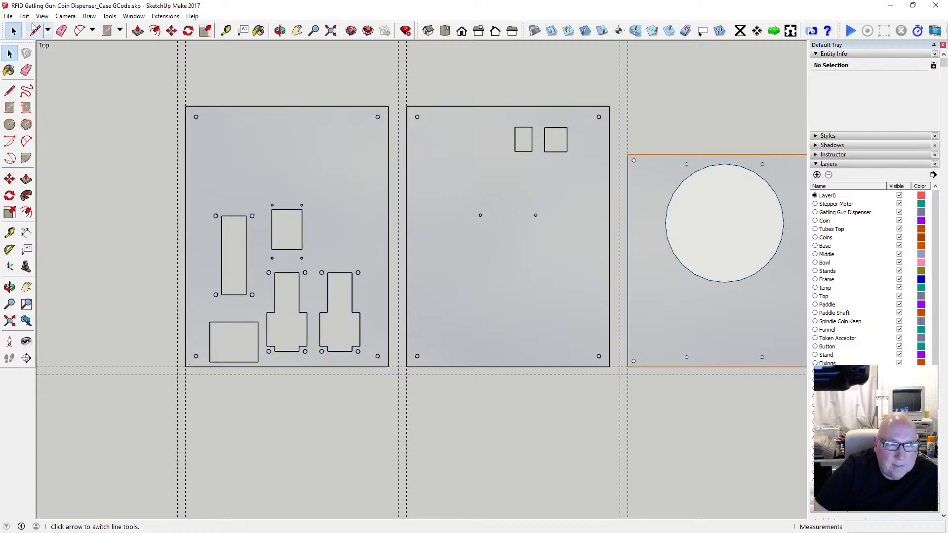
Step: Undo the recent properties, explode, close and erase operations, going back to the solid components of the first two panels
{"action": "left_click", "coordinate": [30, 17]}
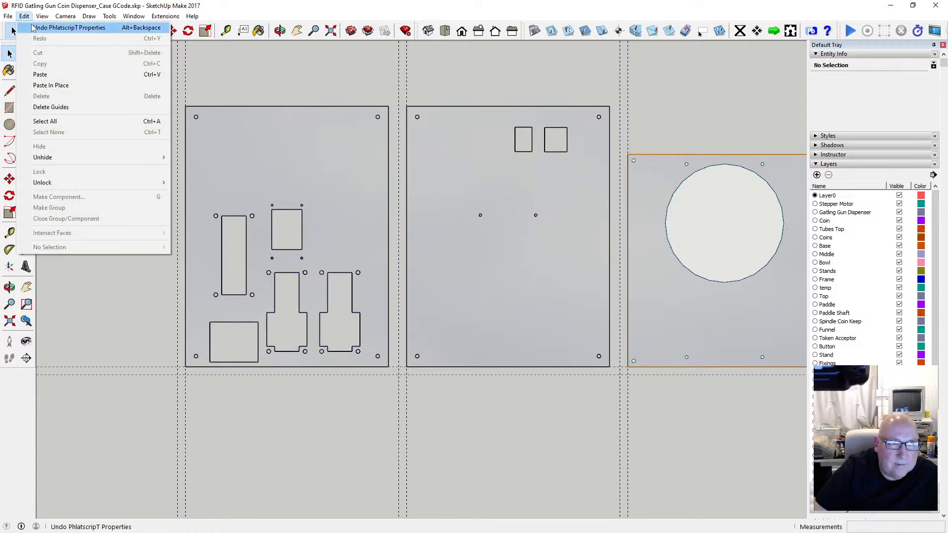
{"action": "left_click", "coordinate": [33, 28]}
{"action": "left_click", "coordinate": [24, 16]}
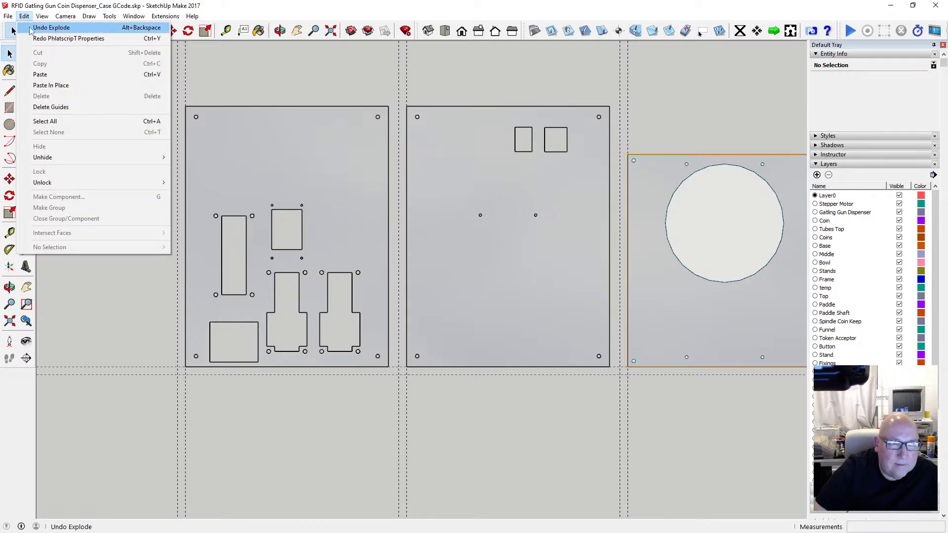
{"action": "left_click", "coordinate": [31, 29]}
{"action": "left_click", "coordinate": [23, 17]}
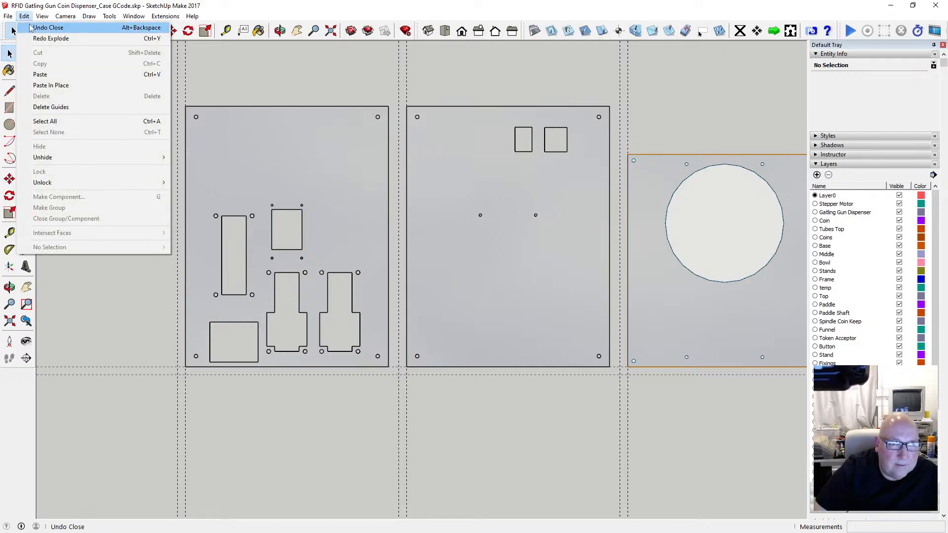
{"action": "left_click", "coordinate": [31, 27]}
{"action": "left_click", "coordinate": [24, 16]}
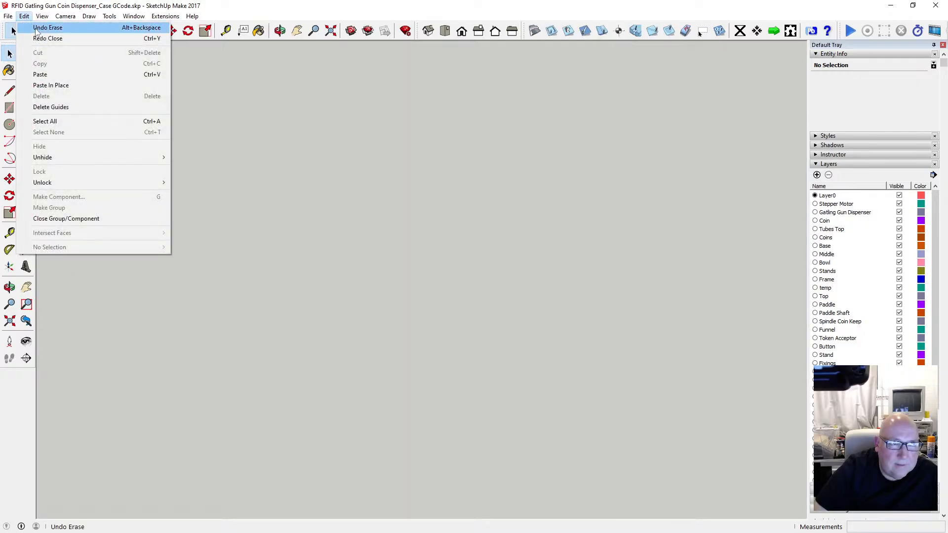
{"action": "left_click", "coordinate": [37, 28]}
{"action": "left_click", "coordinate": [24, 17]}
{"action": "left_click", "coordinate": [36, 28]}
{"action": "left_click", "coordinate": [24, 16]}
{"action": "left_click", "coordinate": [37, 28]}
{"action": "left_click", "coordinate": [24, 16]}
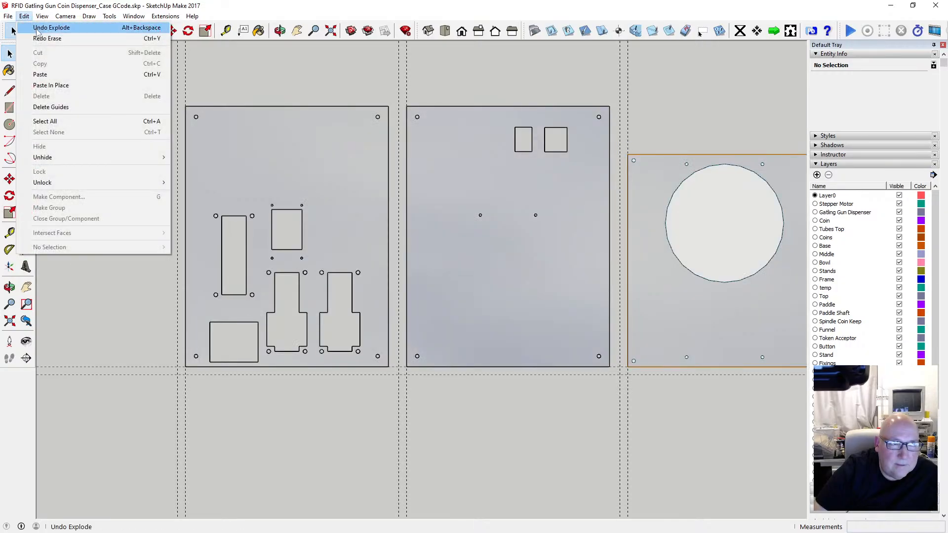
{"action": "left_click", "coordinate": [37, 28]}
{"action": "left_click", "coordinate": [23, 16]}
{"action": "left_click", "coordinate": [37, 28]}
{"action": "left_click", "coordinate": [24, 17]}
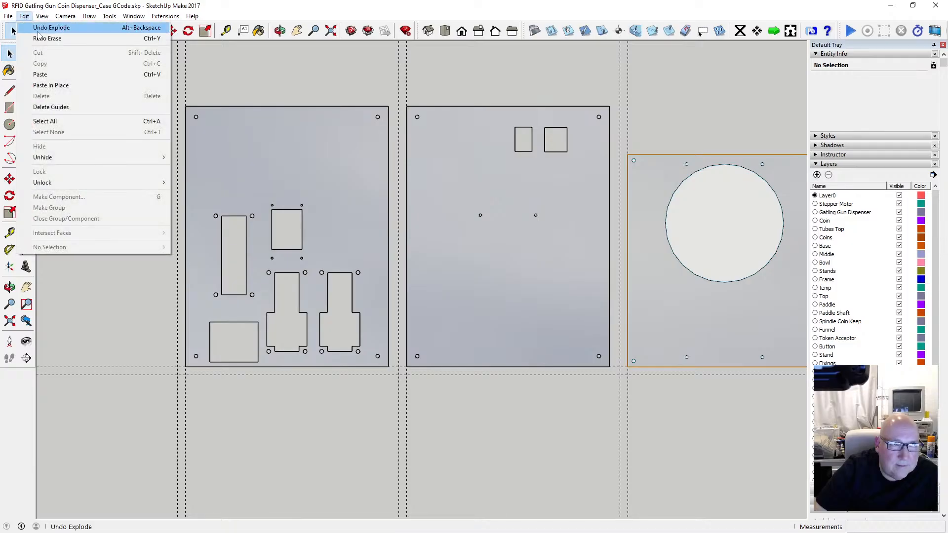
{"action": "left_click", "coordinate": [38, 29]}
Step: Open the first panel's component and cut all its holes and inner cutouts without the outer outline
{"action": "left_click", "coordinate": [248, 182]}
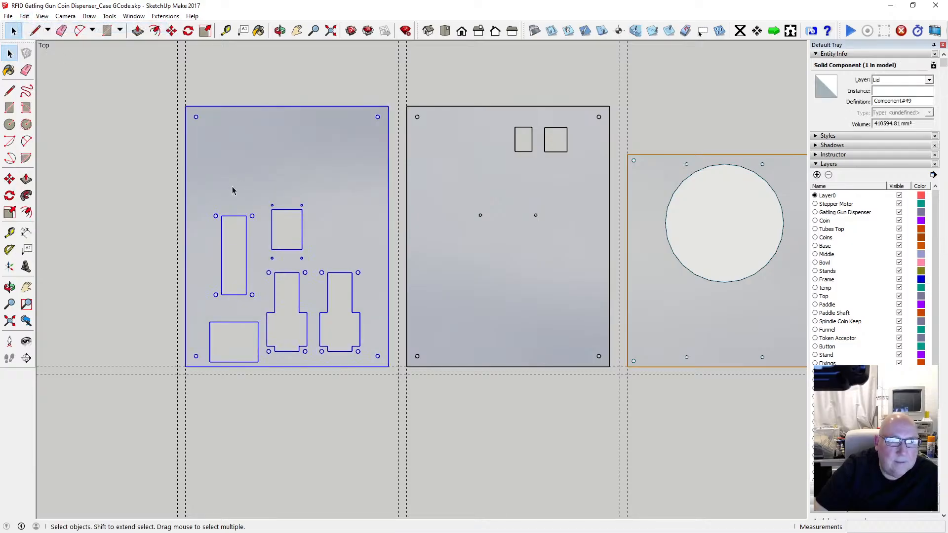
{"action": "double_click", "coordinate": [231, 192]}
{"action": "left_click_drag", "start_coordinate": [191, 112], "coordinate": [385, 369]}
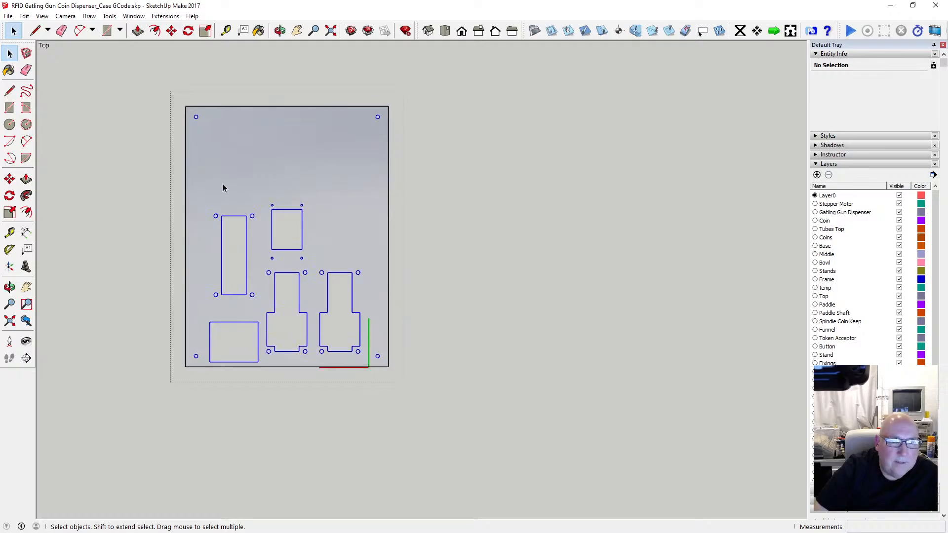
{"action": "left_click", "coordinate": [8, 16]}
{"action": "mouse_move", "coordinate": [39, 16]}
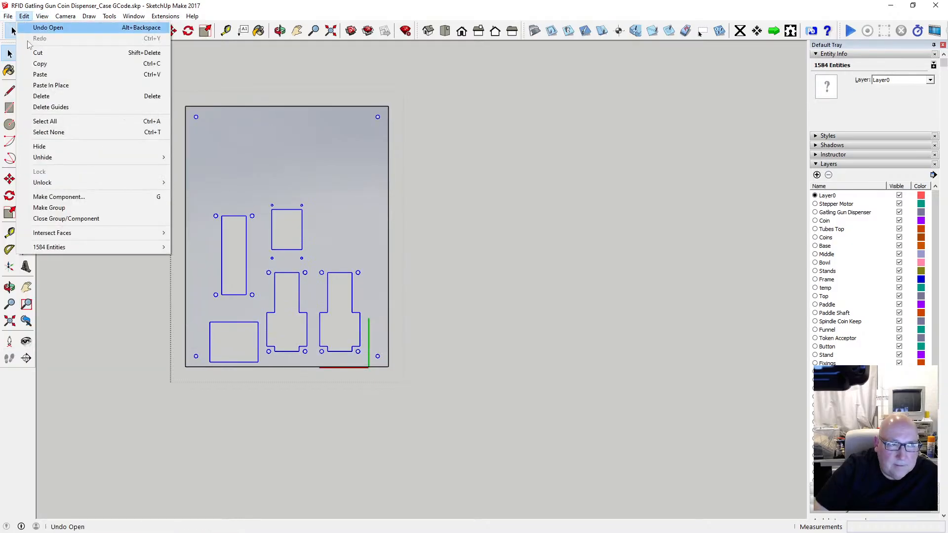
{"action": "left_click", "coordinate": [37, 50]}
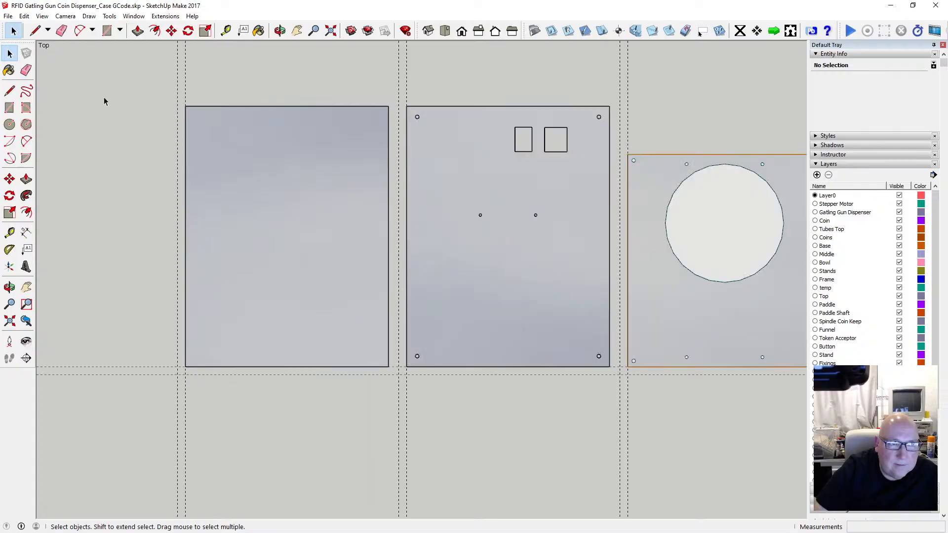
Step: Paste the first panel's holes and cutouts in place outside its component, and cut them to the clipboard again
{"action": "left_click", "coordinate": [24, 15]}
{"action": "left_click", "coordinate": [61, 86]}
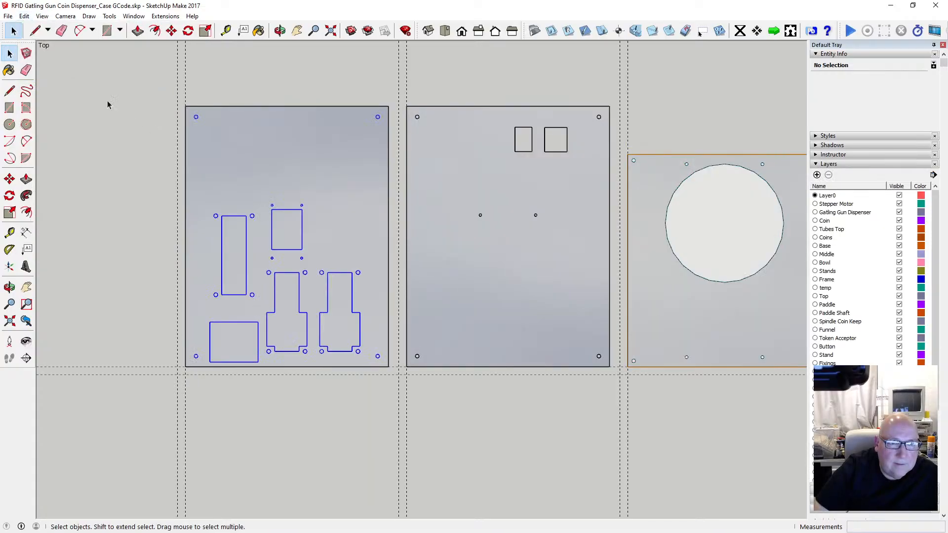
{"action": "left_click", "coordinate": [24, 16]}
{"action": "left_click", "coordinate": [37, 52]}
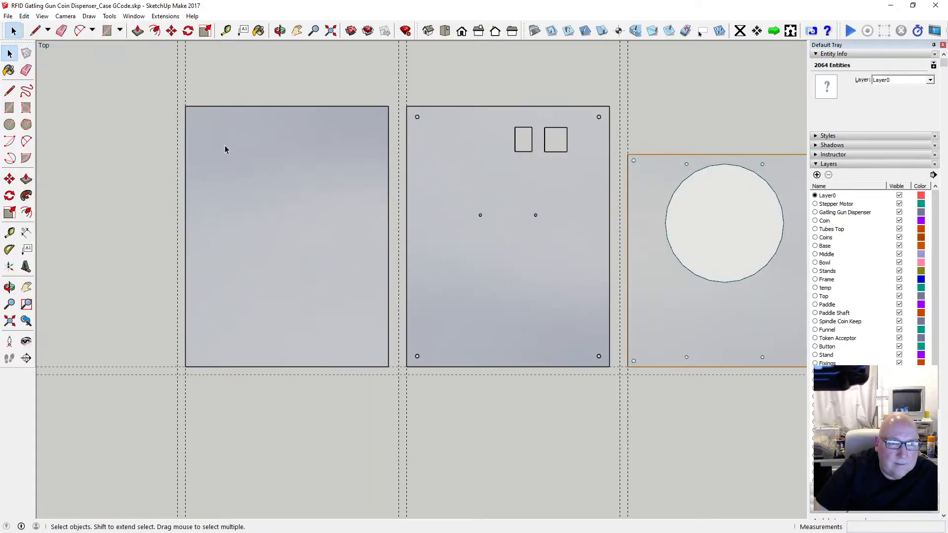
Step: Reopen the first panel's component, paste the holes and cutouts in place inside it, and close the component
{"action": "left_click", "coordinate": [24, 16]}
{"action": "left_click", "coordinate": [64, 86]}
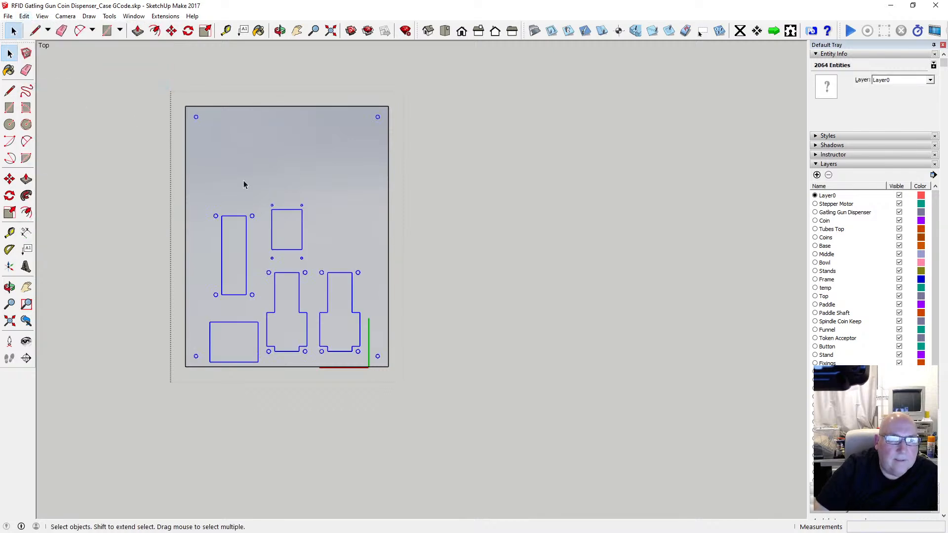
{"action": "left_click", "coordinate": [146, 103]}
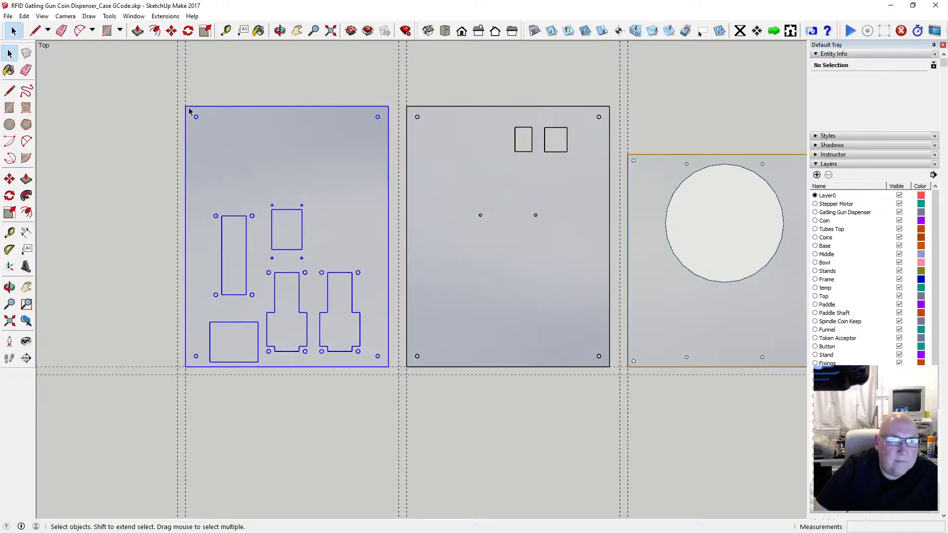
Step: Explode the first panel's component and clear the selection
{"action": "left_click", "coordinate": [189, 108]}
{"action": "right_click", "coordinate": [188, 108]}
{"action": "left_click", "coordinate": [230, 183]}
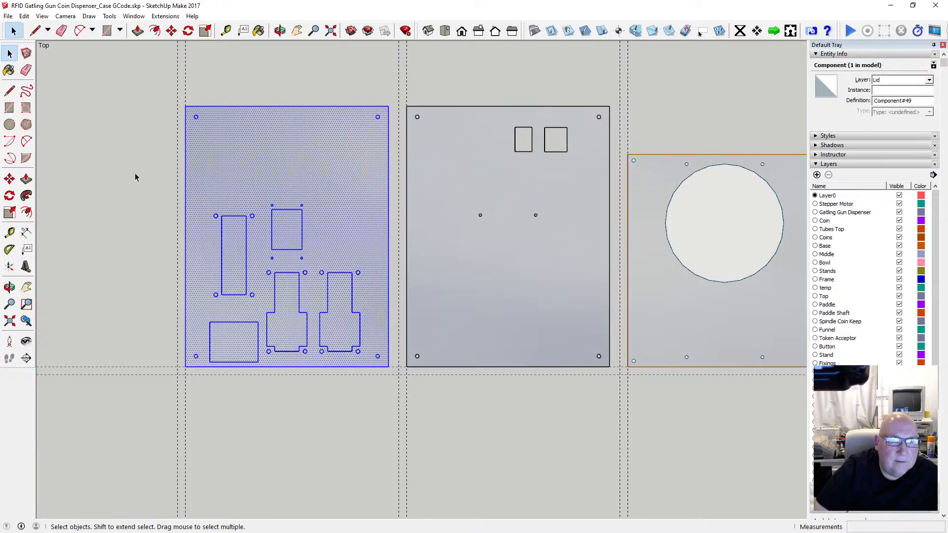
{"action": "left_click", "coordinate": [161, 186]}
Step: Open the second panel's component, cut its holes and two rectangular openings without the outer outline, and close the component
{"action": "scroll", "coordinate": [112, 197], "scroll_direction": "down", "scroll_amount": 1}
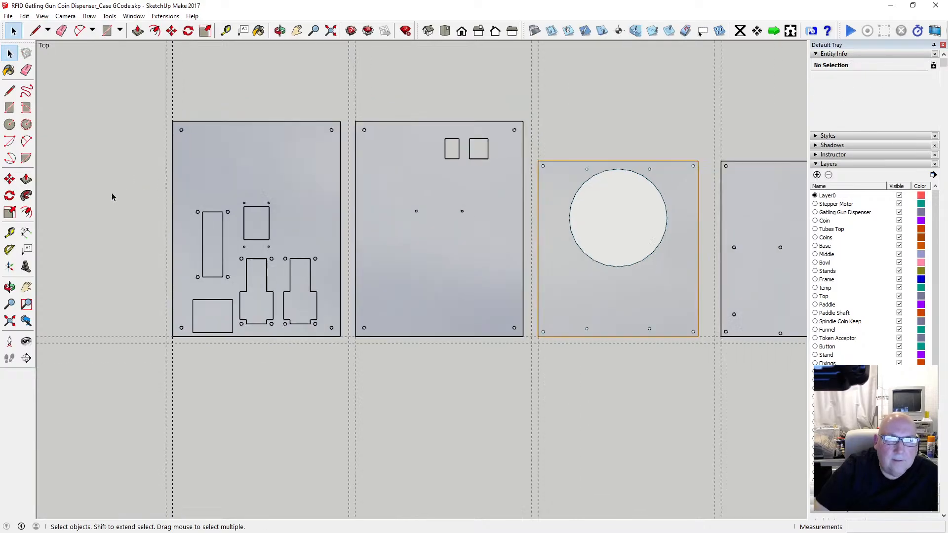
{"action": "double_click", "coordinate": [394, 157]}
{"action": "left_click_drag", "start_coordinate": [360, 127], "coordinate": [521, 334]}
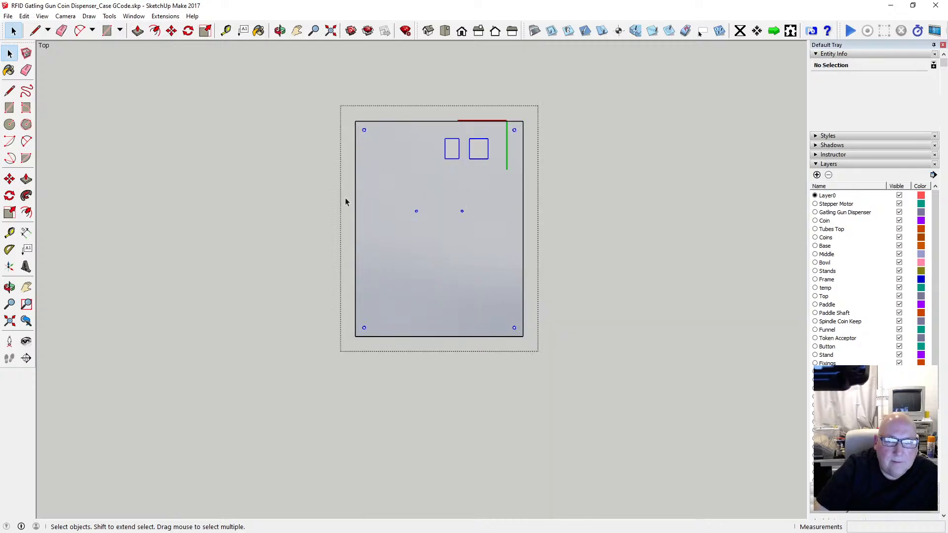
{"action": "left_click", "coordinate": [24, 16]}
{"action": "left_click", "coordinate": [148, 52]}
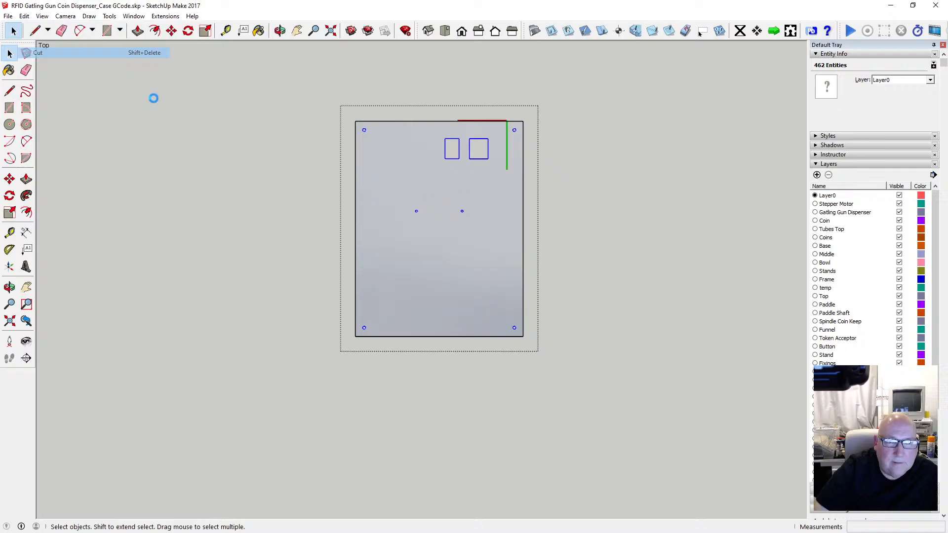
{"action": "left_click", "coordinate": [321, 138]}
Step: Paste the second panel's holes and openings in place outside its component, and cut them to the clipboard again
{"action": "left_click", "coordinate": [24, 16]}
{"action": "left_click", "coordinate": [54, 85]}
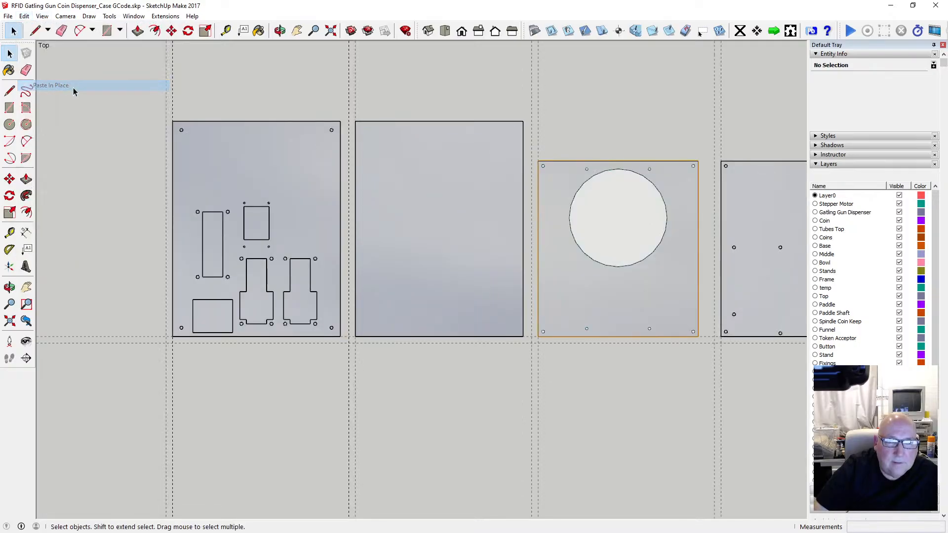
{"action": "left_click", "coordinate": [25, 16]}
{"action": "left_click", "coordinate": [48, 53]}
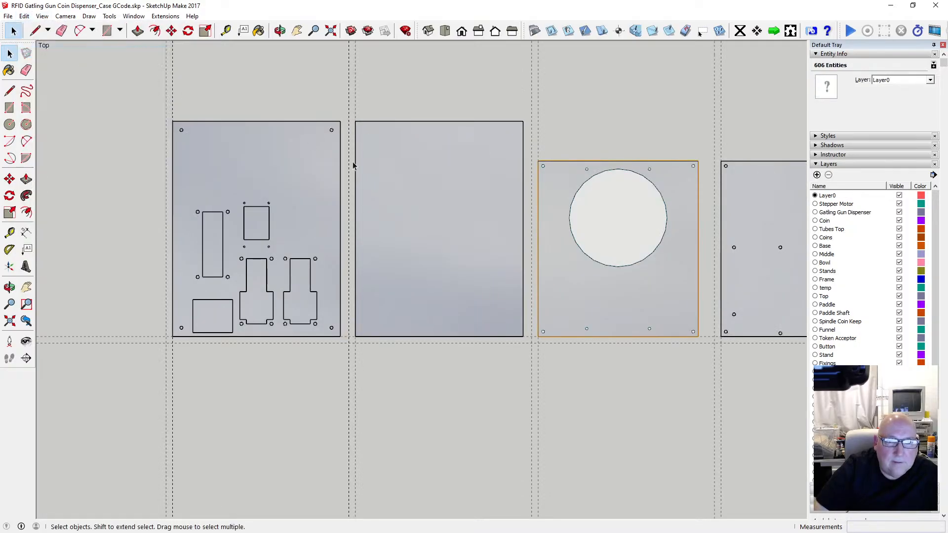
Step: Reopen the second panel's component, paste the holes and openings in place inside it, and close the component
{"action": "double_click", "coordinate": [385, 168]}
{"action": "left_click", "coordinate": [24, 16]}
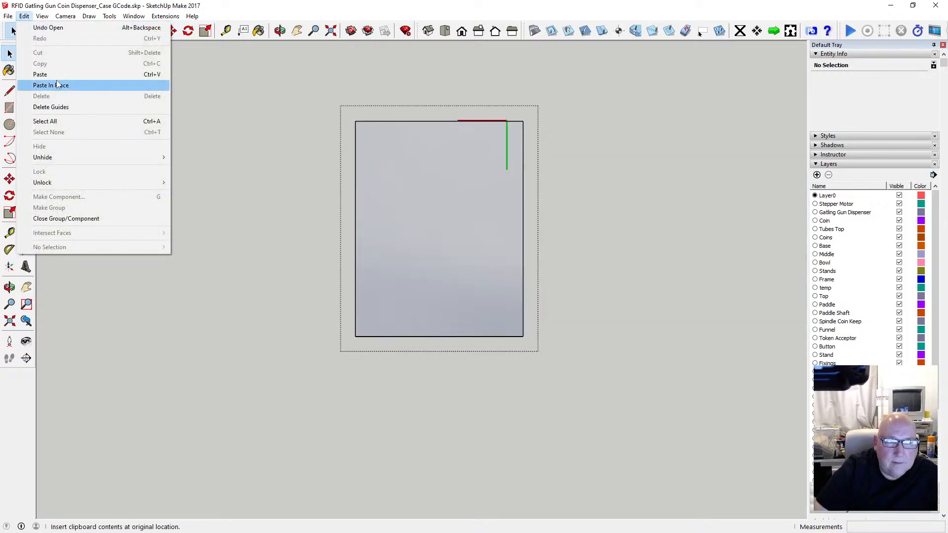
{"action": "left_click", "coordinate": [54, 85]}
{"action": "left_click", "coordinate": [318, 185]}
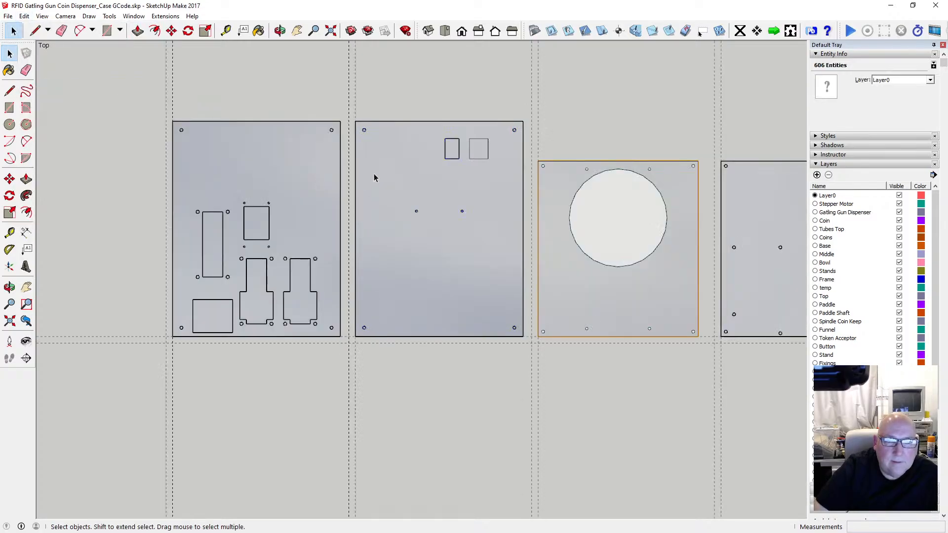
Step: Explode the second panel's component
{"action": "left_click", "coordinate": [374, 175]}
{"action": "right_click", "coordinate": [374, 174]}
{"action": "left_click", "coordinate": [415, 247]}
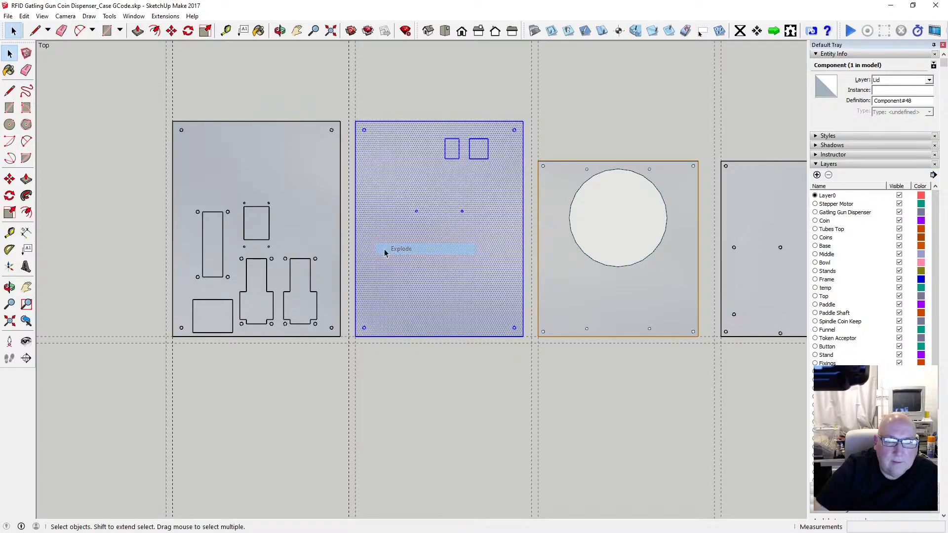
Step: Open the fourth panel's component, cut all its round holes without the outer outline, and close the component
{"action": "scroll", "coordinate": [165, 217], "scroll_direction": "down", "scroll_amount": 4}
{"action": "scroll", "coordinate": [478, 238], "scroll_direction": "up", "scroll_amount": 1}
{"action": "scroll", "coordinate": [468, 223], "scroll_direction": "up", "scroll_amount": 2}
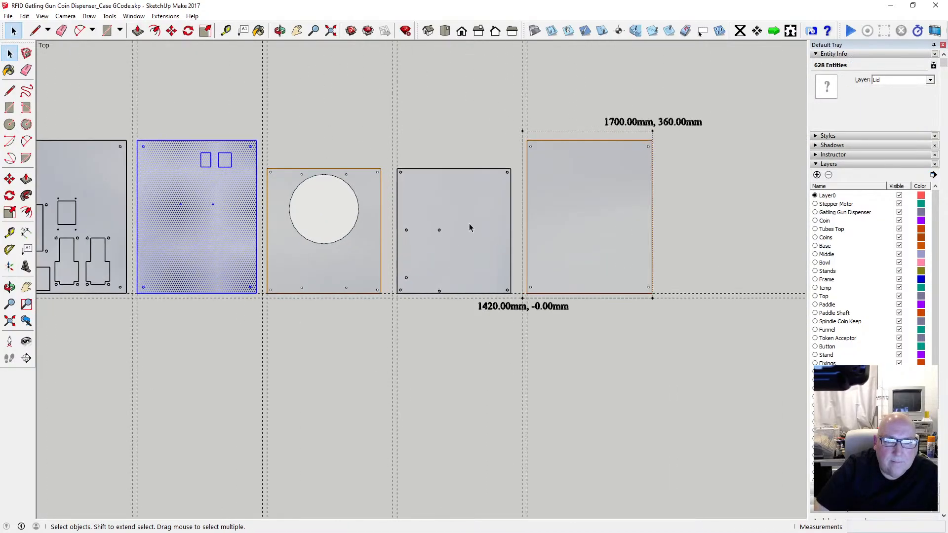
{"action": "double_click", "coordinate": [430, 213]}
{"action": "scroll", "coordinate": [428, 207], "scroll_direction": "up", "scroll_amount": 1}
{"action": "scroll", "coordinate": [426, 206], "scroll_direction": "up", "scroll_amount": 1}
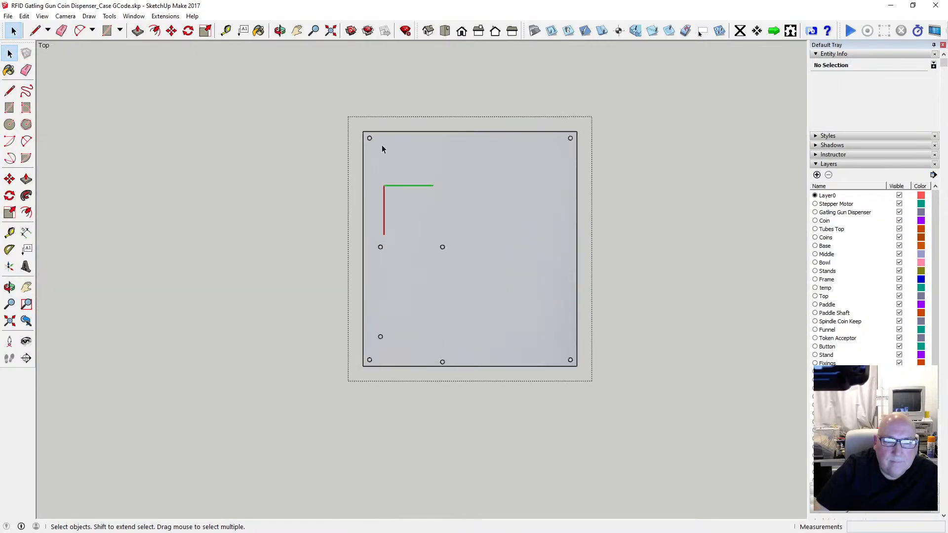
{"action": "left_click_drag", "start_coordinate": [364, 132], "coordinate": [575, 365]}
{"action": "left_click", "coordinate": [23, 16]}
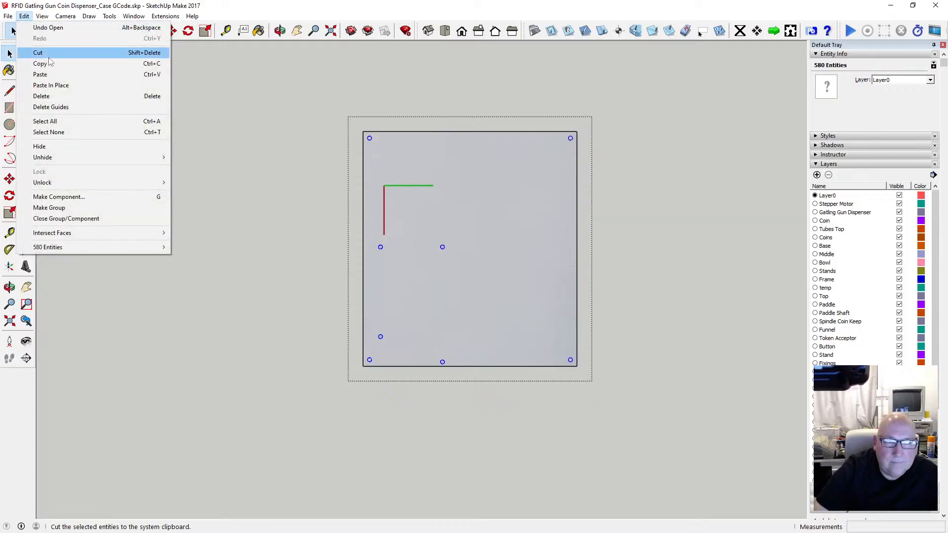
{"action": "left_click", "coordinate": [48, 53]}
{"action": "left_click", "coordinate": [318, 174]}
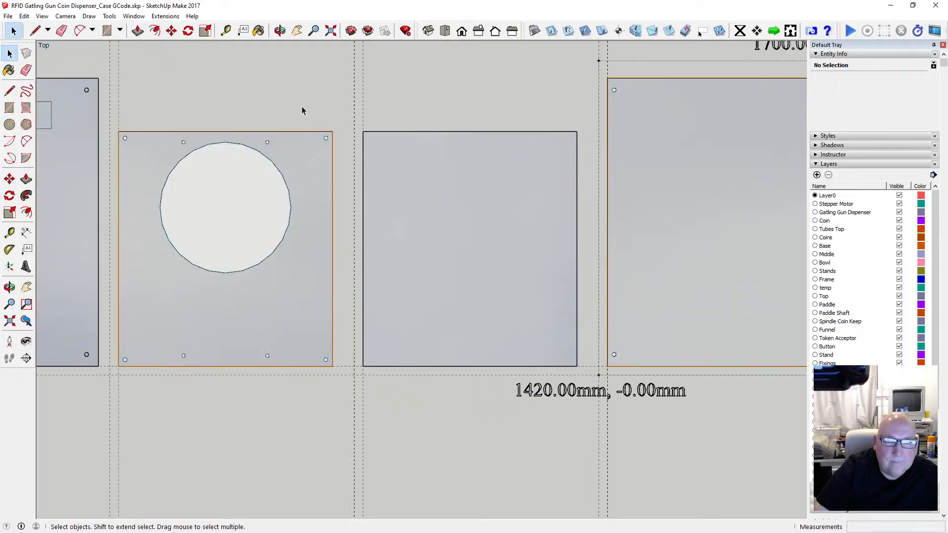
Step: Paste the fourth panel's round holes in place outside its component, and cut them to the clipboard again
{"action": "left_click", "coordinate": [8, 16]}
{"action": "left_click", "coordinate": [24, 16]}
{"action": "left_click", "coordinate": [54, 86]}
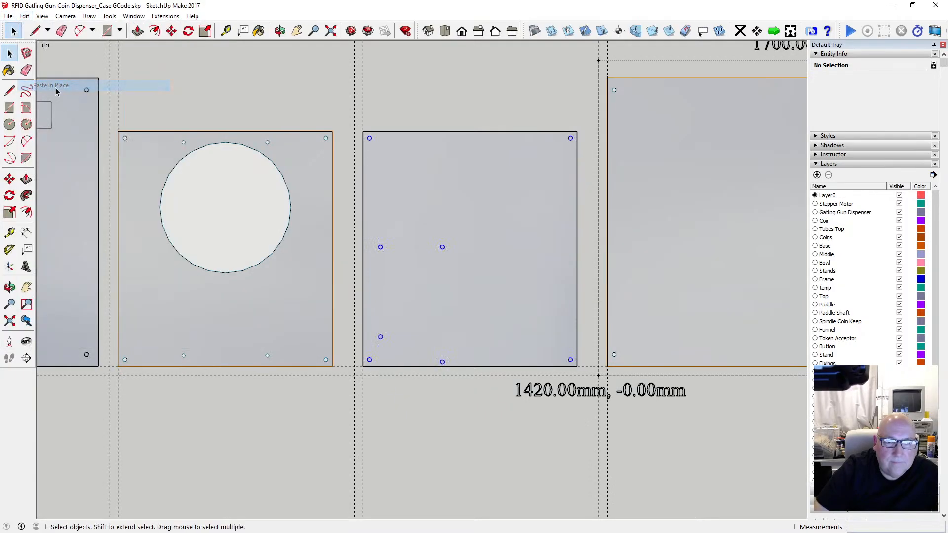
{"action": "left_click", "coordinate": [24, 16]}
{"action": "left_click", "coordinate": [48, 54]}
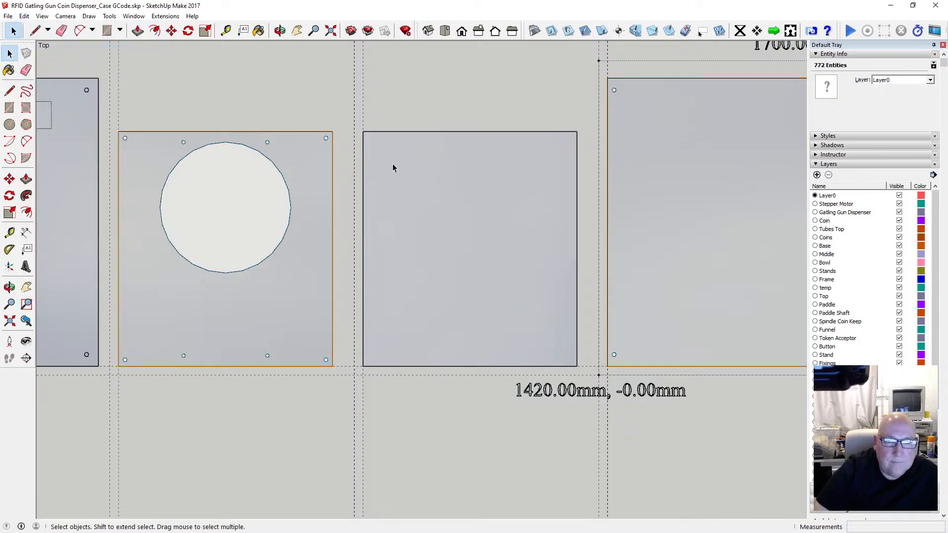
Step: Reopen the fourth panel's component, paste the round holes in place inside it, and close the component
{"action": "double_click", "coordinate": [395, 163]}
{"action": "left_click", "coordinate": [23, 16]}
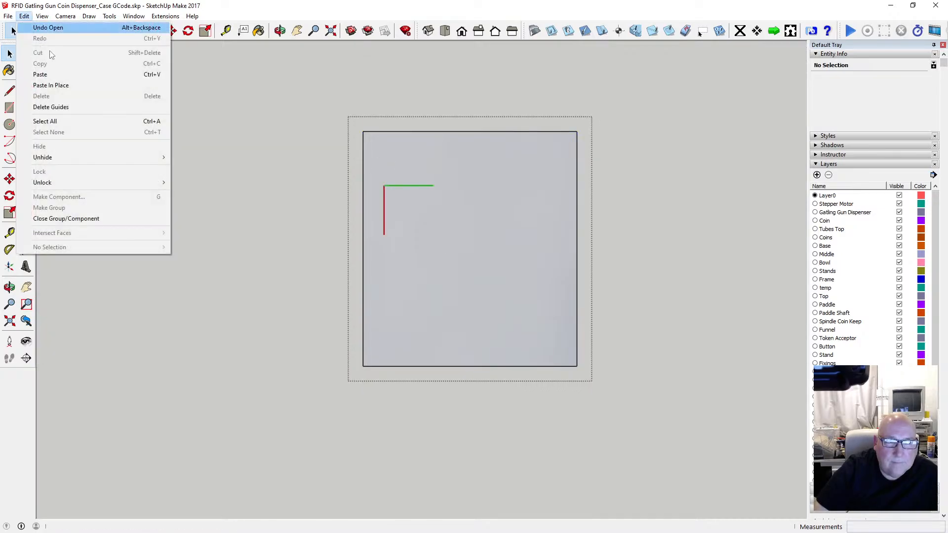
{"action": "left_click", "coordinate": [61, 84]}
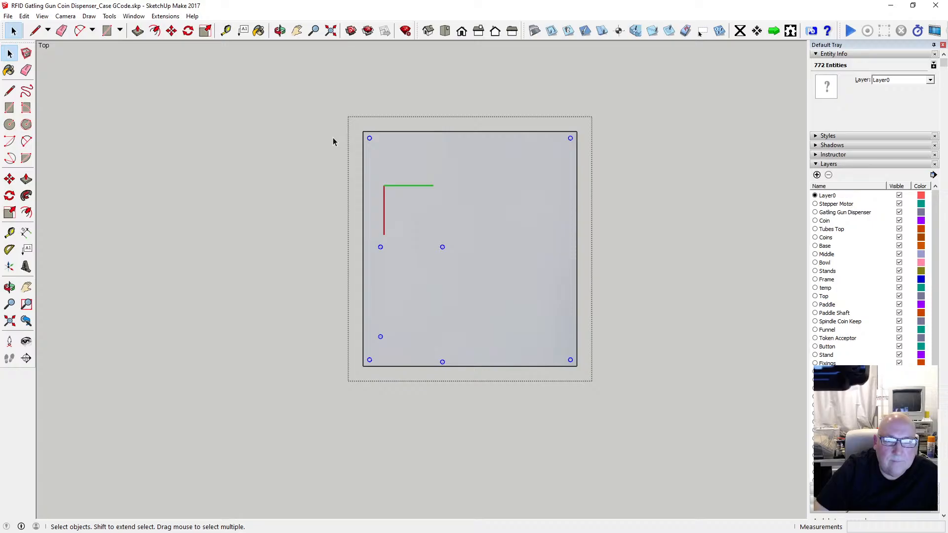
{"action": "left_click", "coordinate": [333, 142]}
Step: Explode the fourth panel's component and clear the selection
{"action": "right_click", "coordinate": [387, 141]}
{"action": "left_click", "coordinate": [424, 215]}
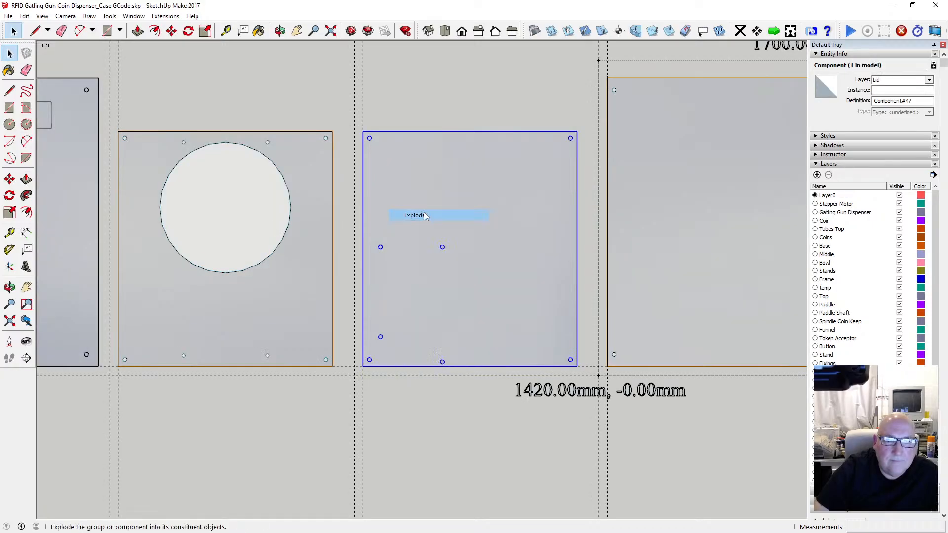
{"action": "scroll", "coordinate": [449, 182], "scroll_direction": "down", "scroll_amount": 6}
{"action": "scroll", "coordinate": [213, 205], "scroll_direction": "up", "scroll_amount": 1}
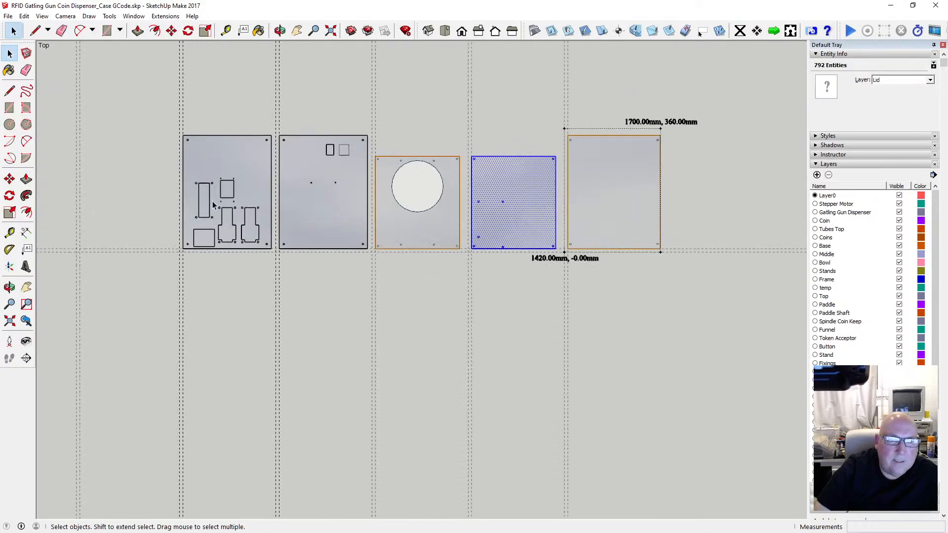
{"action": "scroll", "coordinate": [213, 204], "scroll_direction": "up", "scroll_amount": 2}
{"action": "left_click", "coordinate": [148, 161]}
Step: Check the cutouts on the first two panels and save the model
{"action": "scroll", "coordinate": [235, 196], "scroll_direction": "up", "scroll_amount": 2}
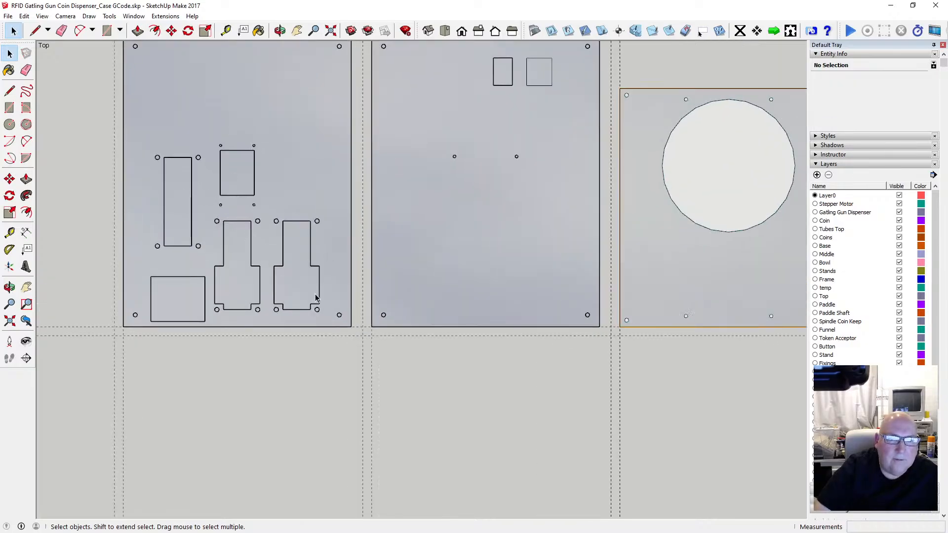
{"action": "scroll", "coordinate": [316, 297], "scroll_direction": "down", "scroll_amount": 2}
{"action": "left_click", "coordinate": [7, 16]}
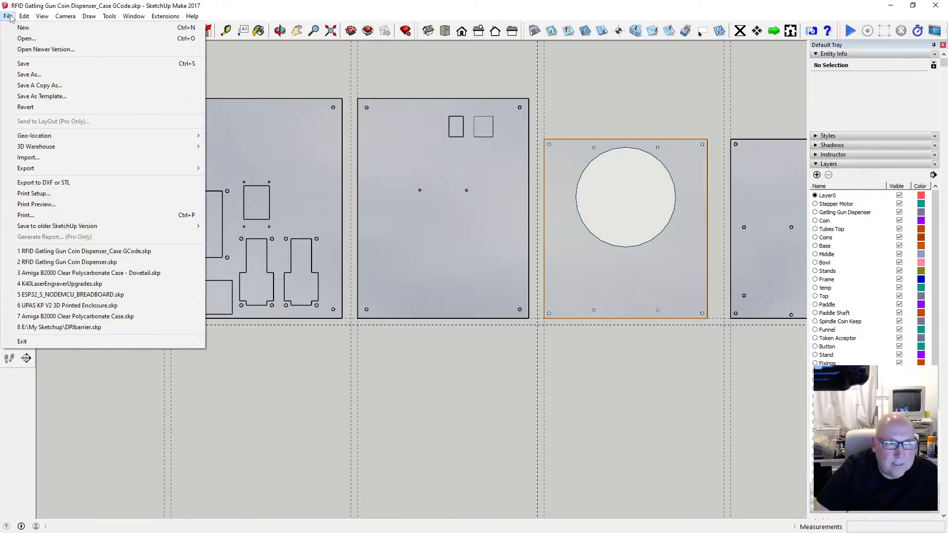
{"action": "left_click", "coordinate": [49, 64]}
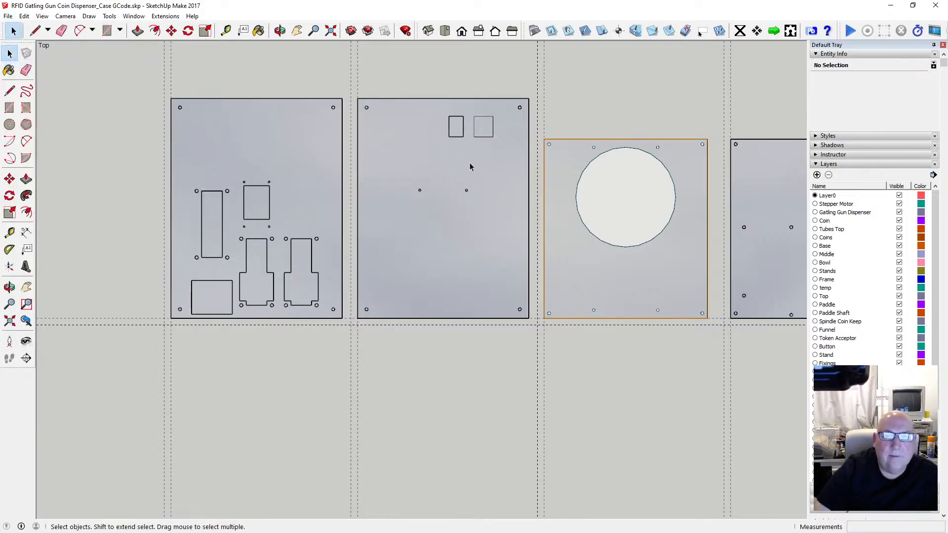
Step: Examine the thickness and cutout walls of the first two panels from an oblique angle, and return to the top view
{"action": "scroll", "coordinate": [470, 167], "scroll_direction": "up", "scroll_amount": 4}
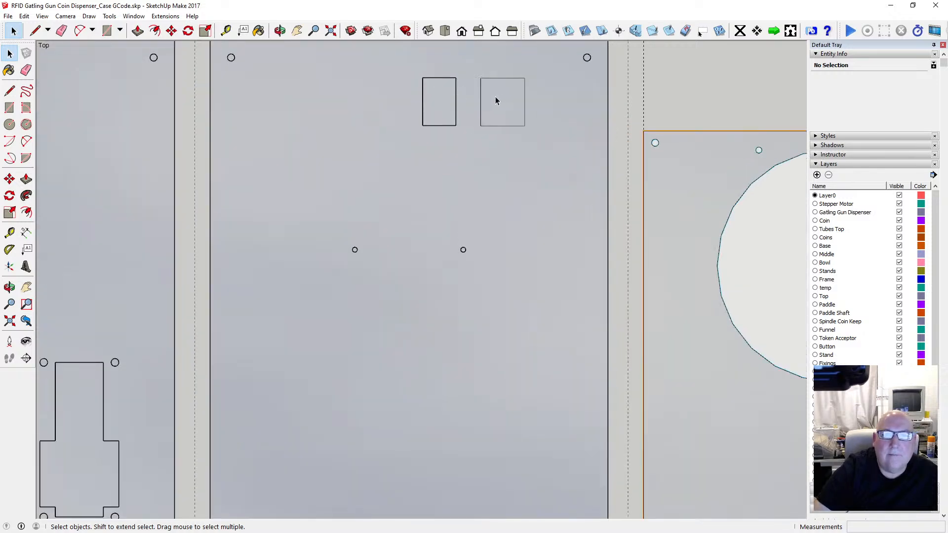
{"action": "left_click", "coordinate": [278, 31]}
{"action": "mouse_move", "coordinate": [385, 99]}
{"action": "left_mouse_down"}
{"action": "mouse_move", "coordinate": [414, 173]}
{"action": "mouse_move", "coordinate": [420, 219]}
{"action": "mouse_move", "coordinate": [379, 104]}
{"action": "left_mouse_up"}
{"action": "left_click_drag", "start_coordinate": [402, 213], "coordinate": [410, 143]}
{"action": "mouse_move", "coordinate": [412, 237]}
{"action": "left_mouse_down"}
{"action": "mouse_move", "coordinate": [418, 176]}
{"action": "mouse_move", "coordinate": [429, 197]}
{"action": "mouse_move", "coordinate": [401, 344]}
{"action": "mouse_move", "coordinate": [445, 328]}
{"action": "mouse_move", "coordinate": [421, 370]}
{"action": "mouse_move", "coordinate": [423, 327]}
{"action": "mouse_move", "coordinate": [423, 377]}
{"action": "mouse_move", "coordinate": [402, 307]}
{"action": "mouse_move", "coordinate": [394, 353]}
{"action": "mouse_move", "coordinate": [400, 235]}
{"action": "left_mouse_up"}
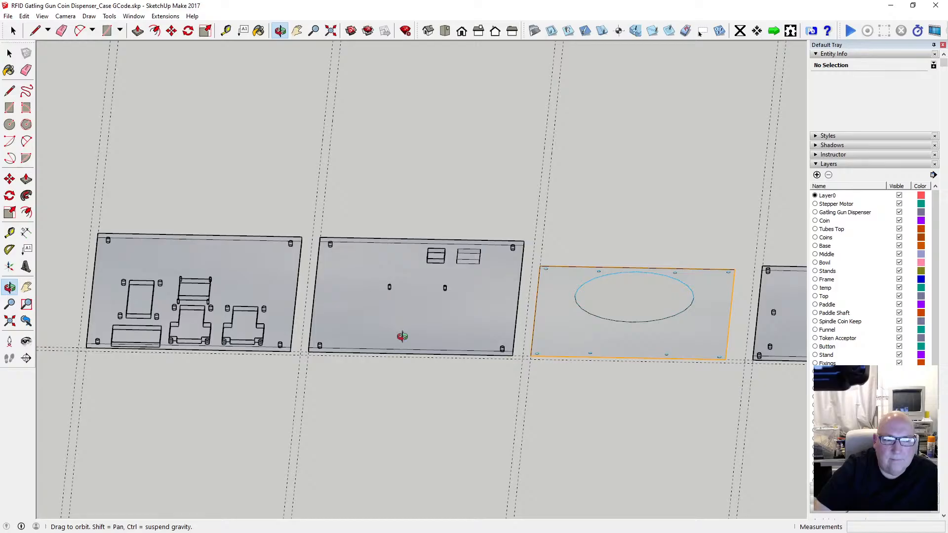
{"action": "left_click_drag", "start_coordinate": [395, 347], "coordinate": [275, 360]}
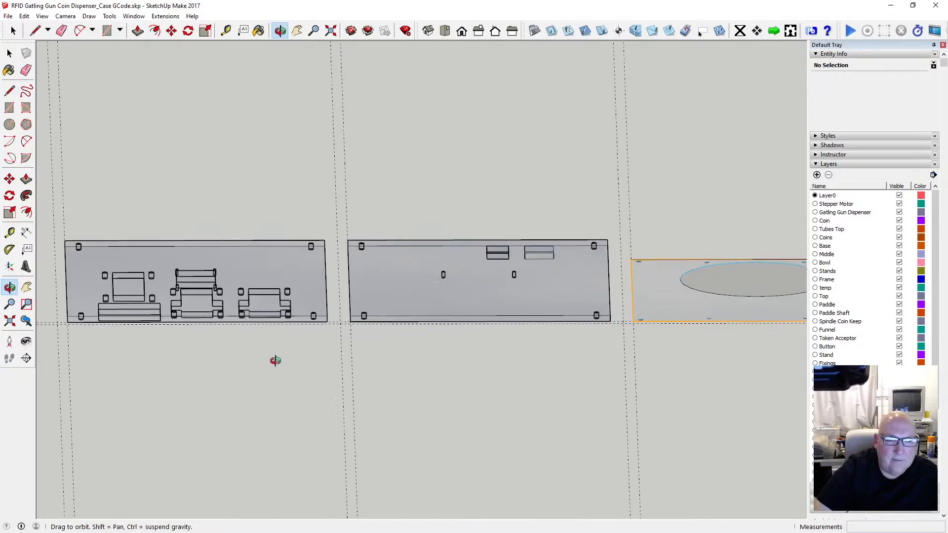
{"action": "left_click", "coordinate": [446, 31]}
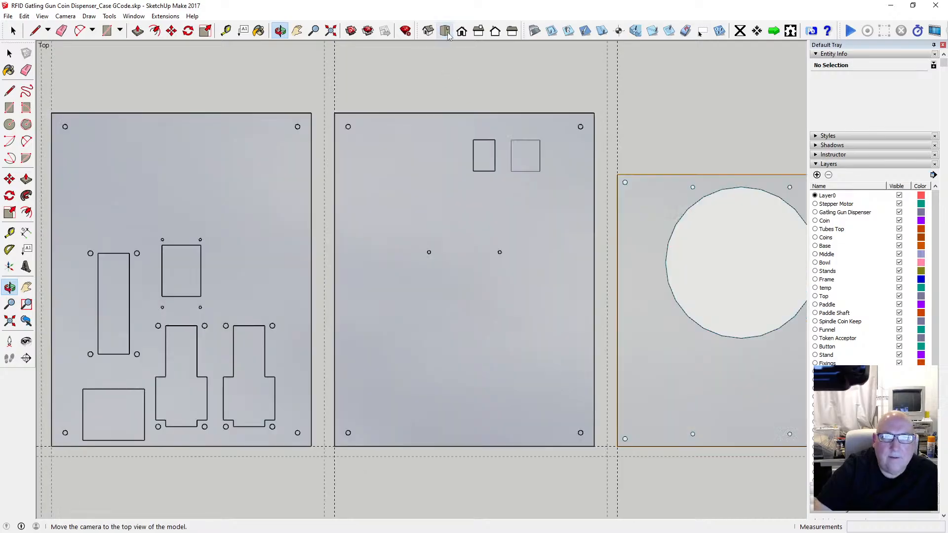
Step: From the front view, delete the first panel's upper face and side walls, keeping only its bottom face
{"action": "left_click", "coordinate": [462, 31]}
{"action": "scroll", "coordinate": [485, 276], "scroll_direction": "down", "scroll_amount": 4}
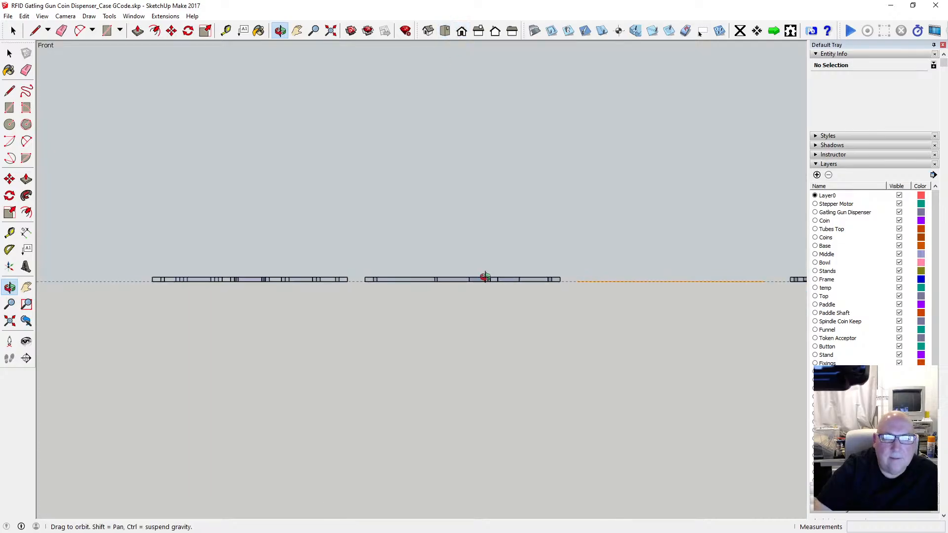
{"action": "scroll", "coordinate": [379, 282], "scroll_direction": "up", "scroll_amount": 5}
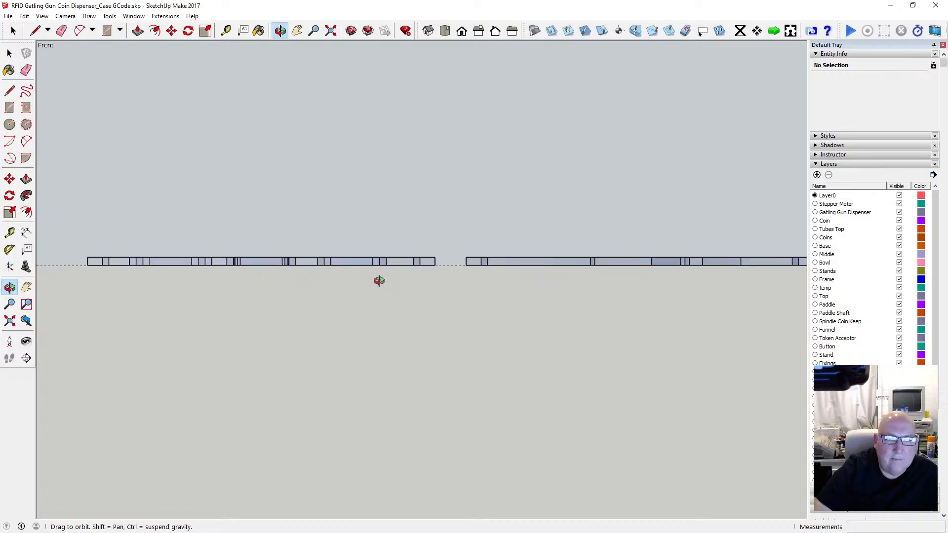
{"action": "key", "text": "space"}
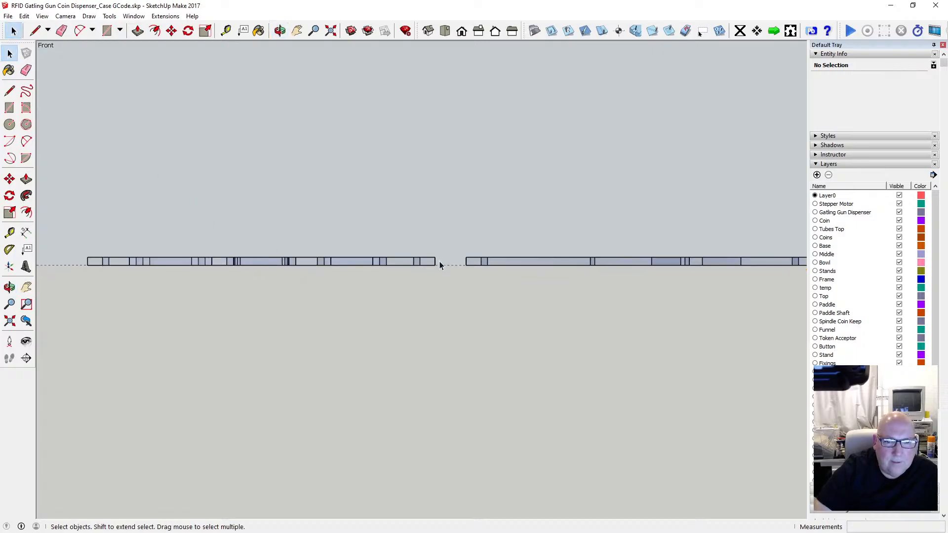
{"action": "left_click_drag", "start_coordinate": [77, 242], "coordinate": [76, 237]}
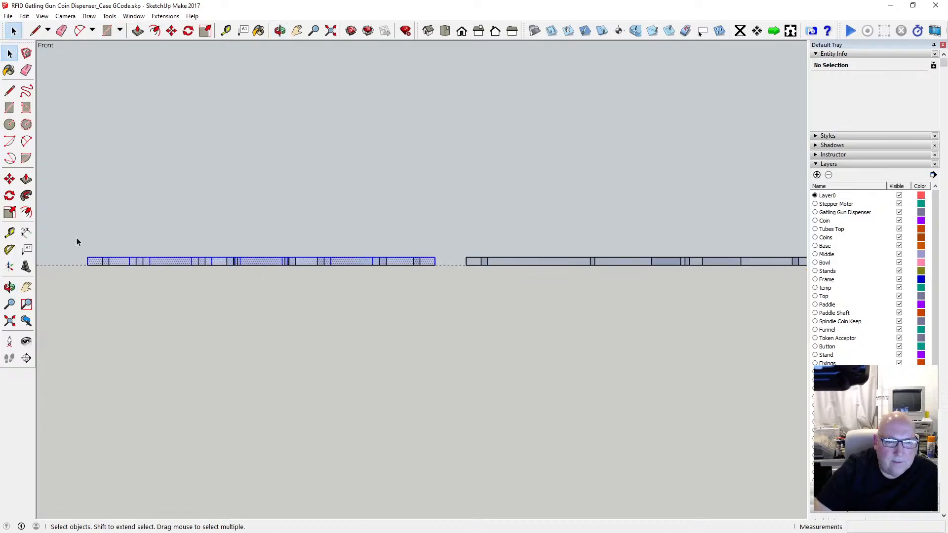
{"action": "key", "text": "Delete"}
Step: Delete the second panel's upper face and side walls, keeping only its bottom face
{"action": "scroll", "coordinate": [172, 321], "scroll_direction": "down", "scroll_amount": 3}
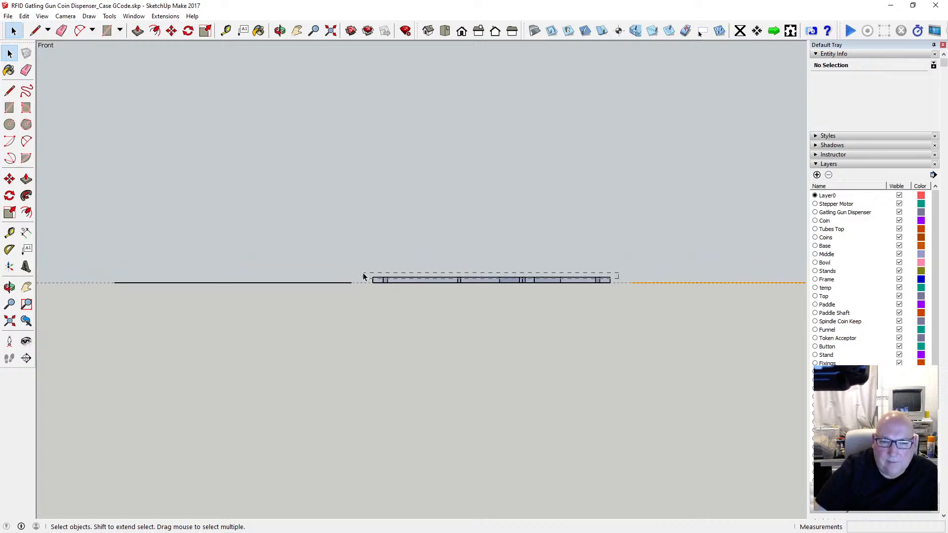
{"action": "left_click_drag", "start_coordinate": [362, 274], "coordinate": [363, 274]}
{"action": "key", "text": "Delete"}
{"action": "scroll", "coordinate": [269, 322], "scroll_direction": "down", "scroll_amount": 1}
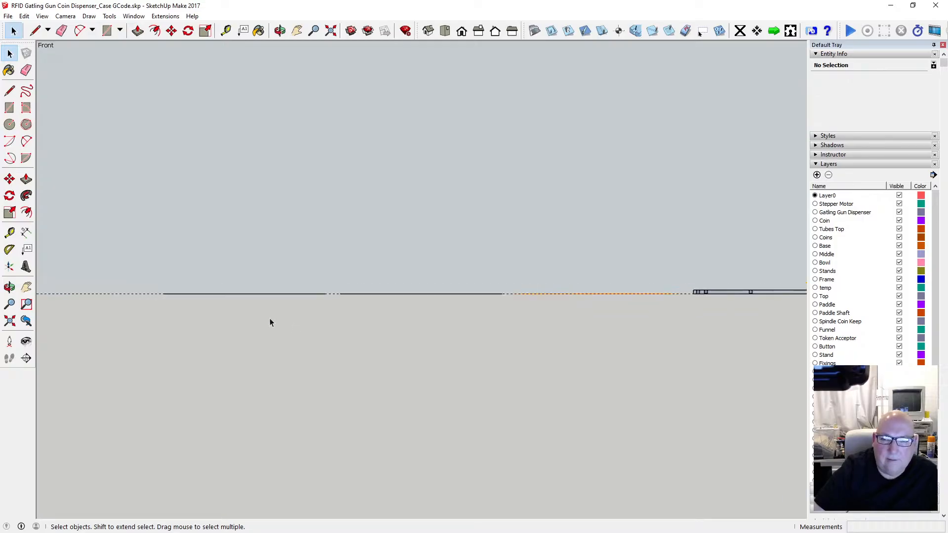
Step: Check the depth of the fourth panel's holes and delete its bottom face and side walls, keeping only the top face
{"action": "scroll", "coordinate": [270, 322], "scroll_direction": "down", "scroll_amount": 1}
{"action": "scroll", "coordinate": [591, 318], "scroll_direction": "up", "scroll_amount": 3}
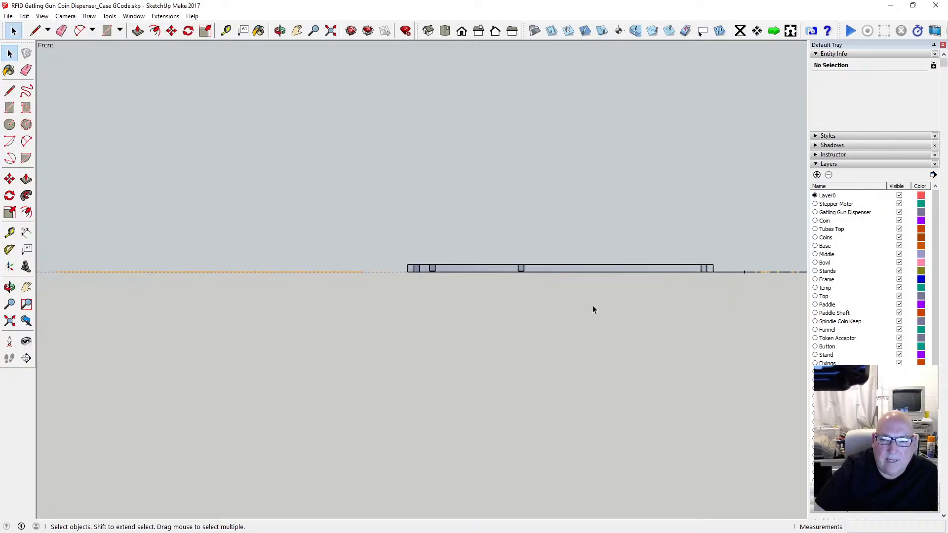
{"action": "left_click_drag", "start_coordinate": [394, 263], "coordinate": [394, 263]}
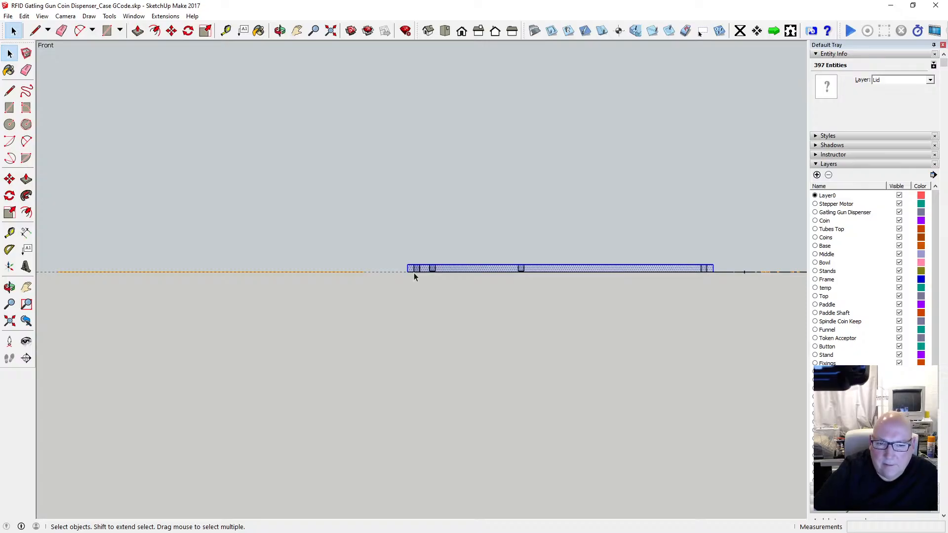
{"action": "scroll", "coordinate": [417, 273], "scroll_direction": "up", "scroll_amount": 5}
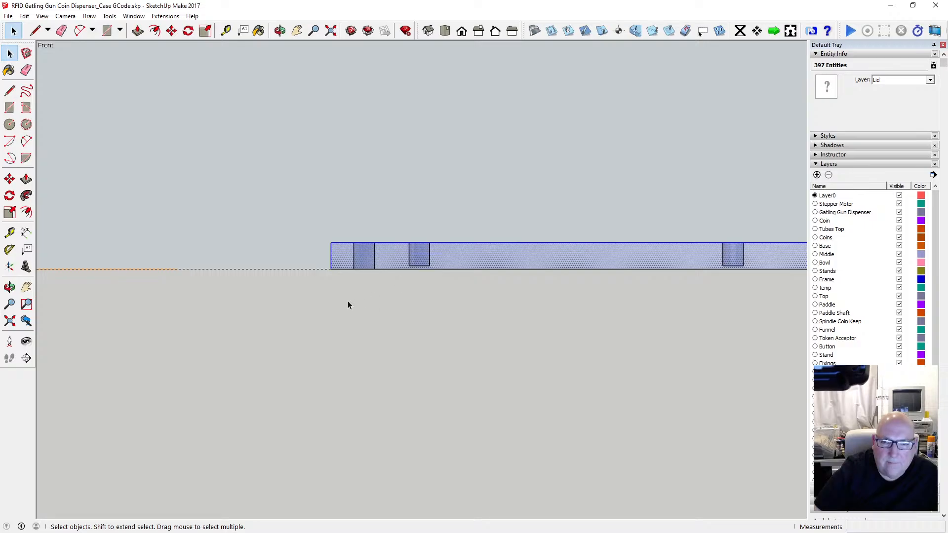
{"action": "scroll", "coordinate": [348, 300], "scroll_direction": "down", "scroll_amount": 2}
{"action": "scroll", "coordinate": [347, 298], "scroll_direction": "down", "scroll_amount": 3}
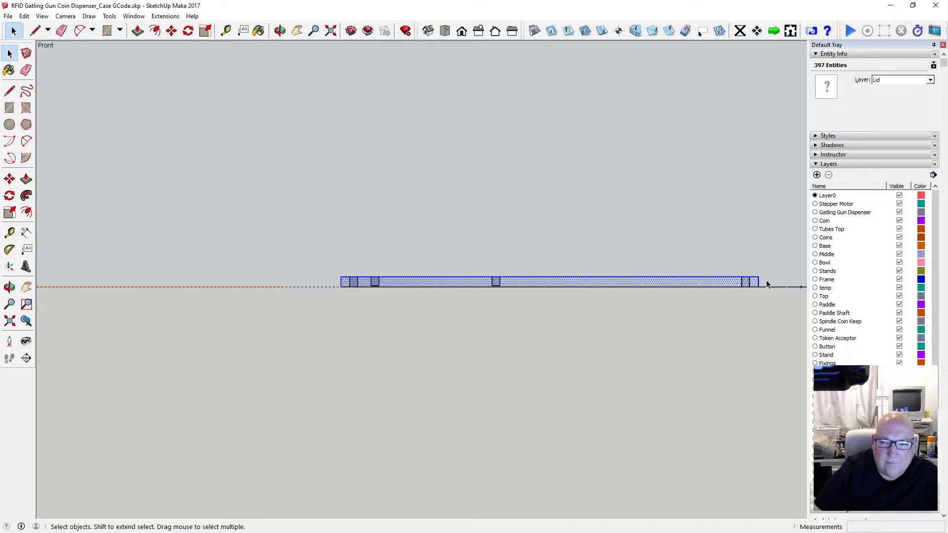
{"action": "left_click", "coordinate": [767, 285]}
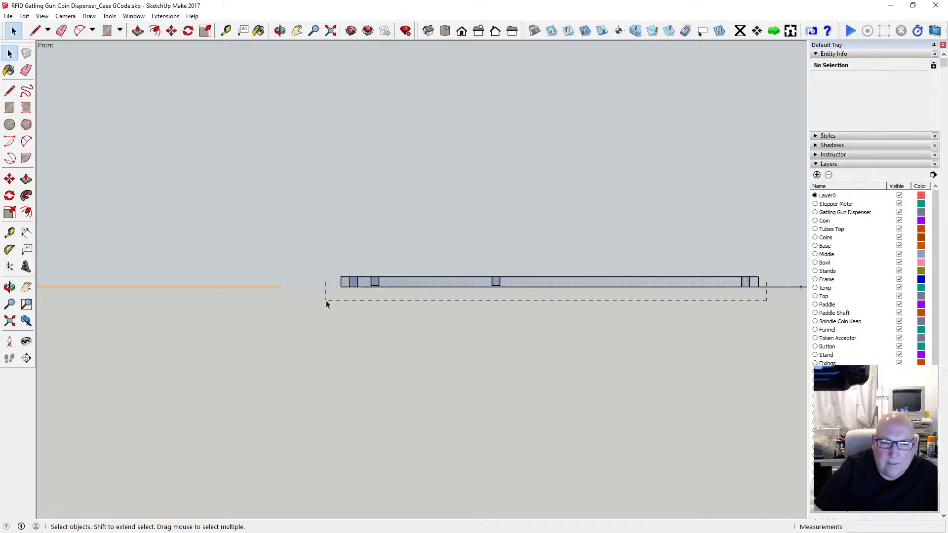
{"action": "left_click_drag", "start_coordinate": [326, 300], "coordinate": [326, 300]}
{"action": "key", "text": "Delete"}
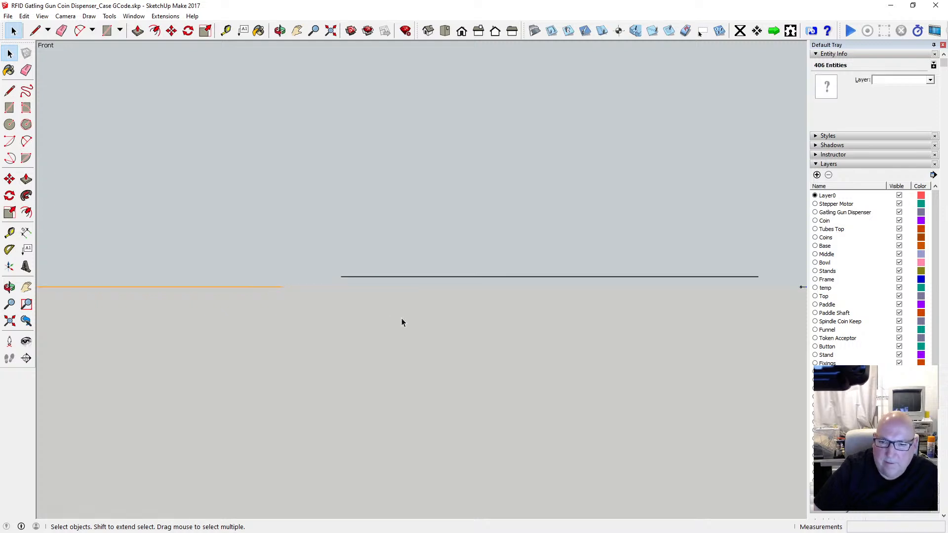
Step: Move the fourth panel's remaining face down 6 mm, return to the top view, and clear the selection
{"action": "left_click_drag", "start_coordinate": [328, 262], "coordinate": [764, 285]}
{"action": "key", "text": "m"}
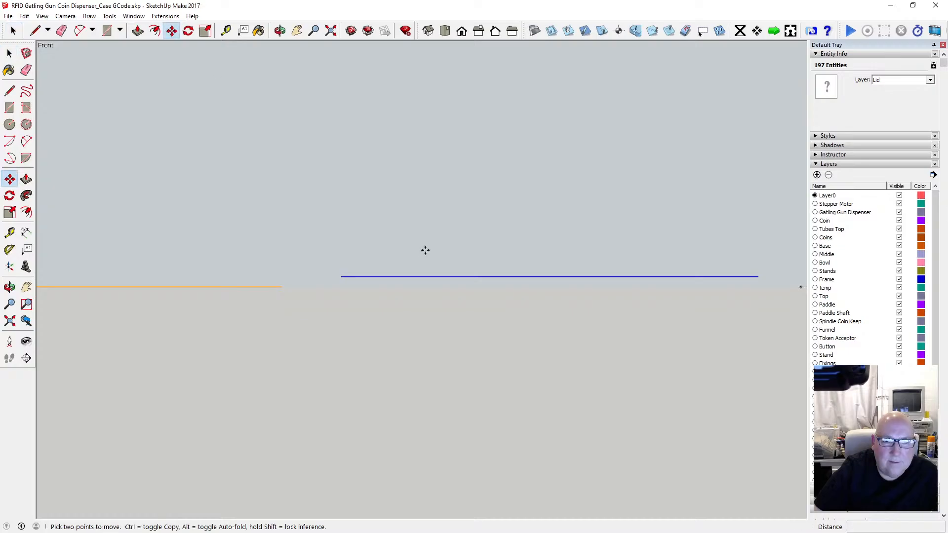
{"action": "left_click", "coordinate": [427, 277]}
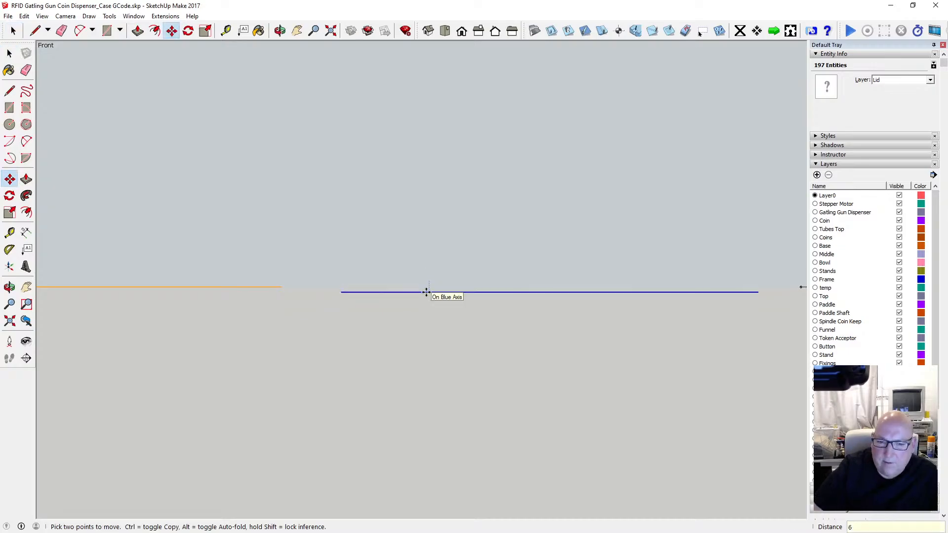
{"action": "type", "text": "6"}
{"action": "key", "text": "Return"}
{"action": "key", "text": "space"}
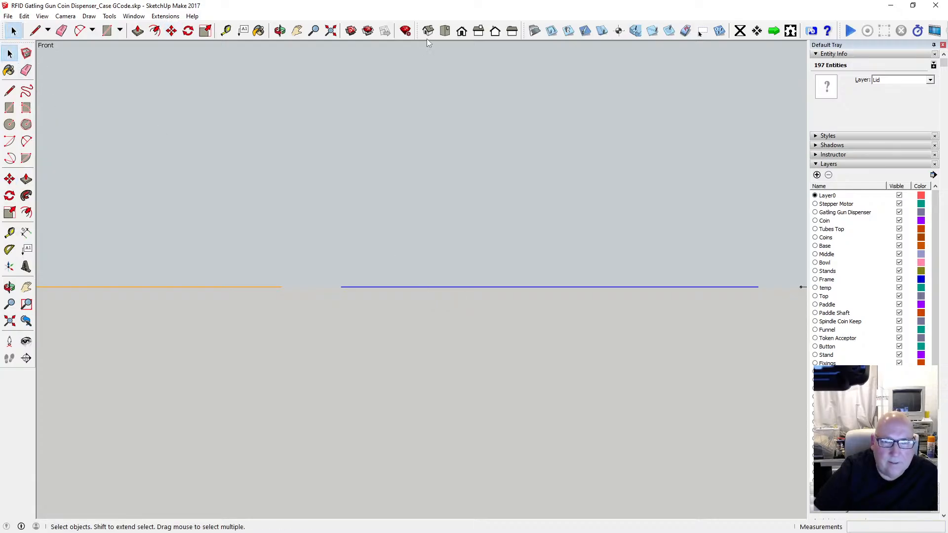
{"action": "left_click", "coordinate": [444, 31]}
{"action": "scroll", "coordinate": [469, 206], "scroll_direction": "down", "scroll_amount": 5}
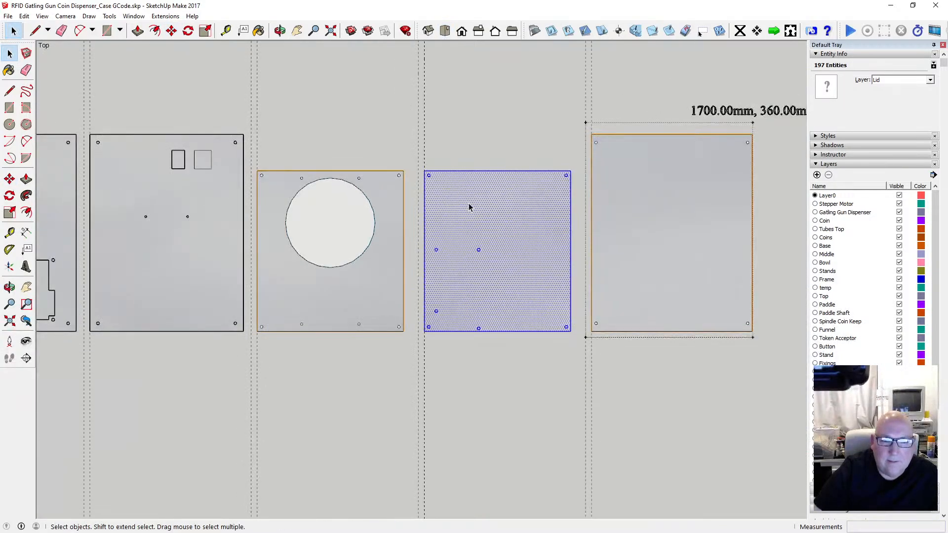
{"action": "left_click", "coordinate": [476, 138]}
Step: Create a horizontal guide 10 mm below the first panel's bottom edge and another 10 mm above that guide
{"action": "scroll", "coordinate": [446, 328], "scroll_direction": "up", "scroll_amount": 3}
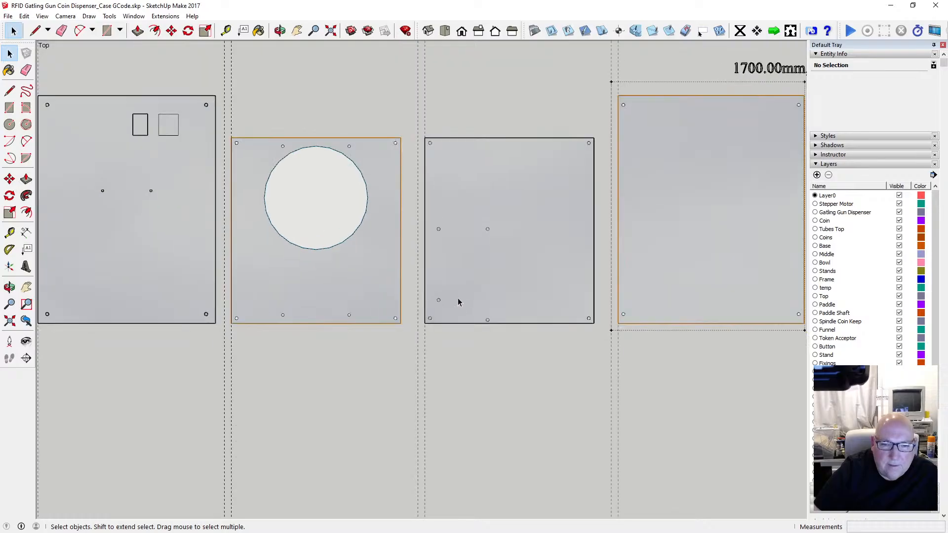
{"action": "scroll", "coordinate": [458, 300], "scroll_direction": "down", "scroll_amount": 4}
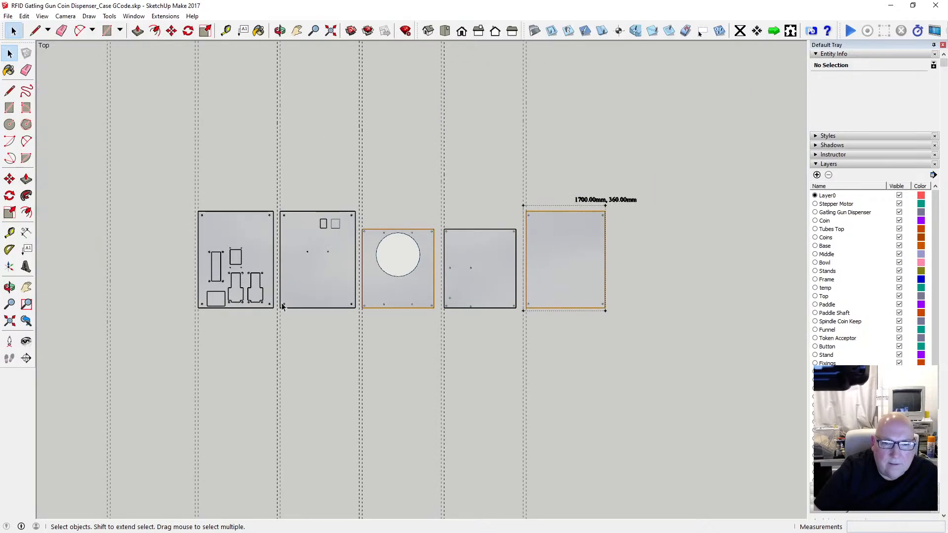
{"action": "scroll", "coordinate": [433, 316], "scroll_direction": "down", "scroll_amount": 3}
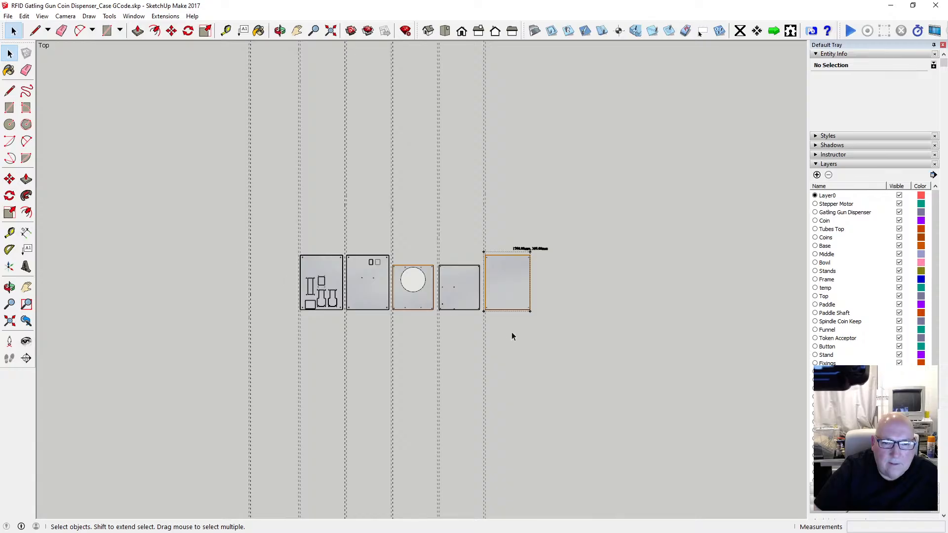
{"action": "scroll", "coordinate": [502, 325], "scroll_direction": "up", "scroll_amount": 4}
{"action": "scroll", "coordinate": [123, 295], "scroll_direction": "up", "scroll_amount": 5}
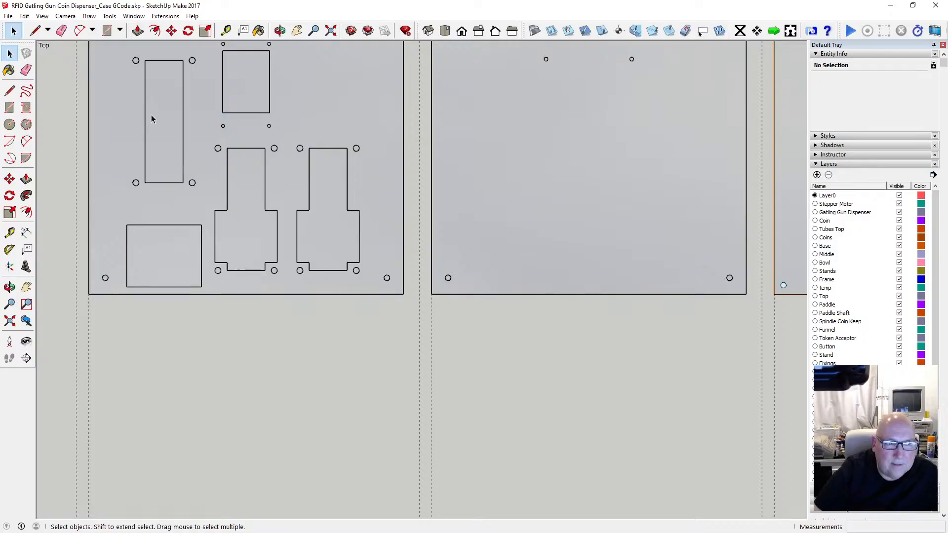
{"action": "left_click", "coordinate": [226, 30]}
{"action": "left_click", "coordinate": [117, 288]}
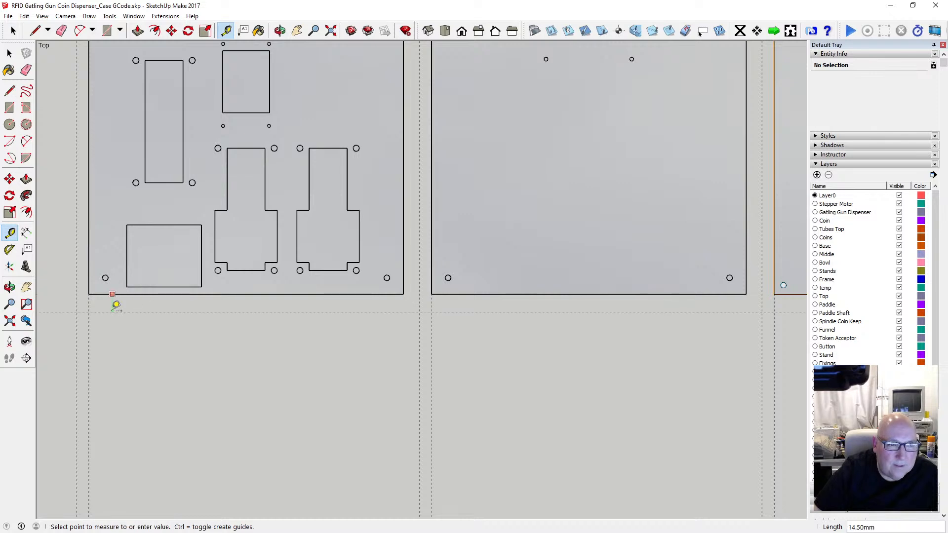
{"action": "type", "text": "10"}
{"action": "key", "text": "Return"}
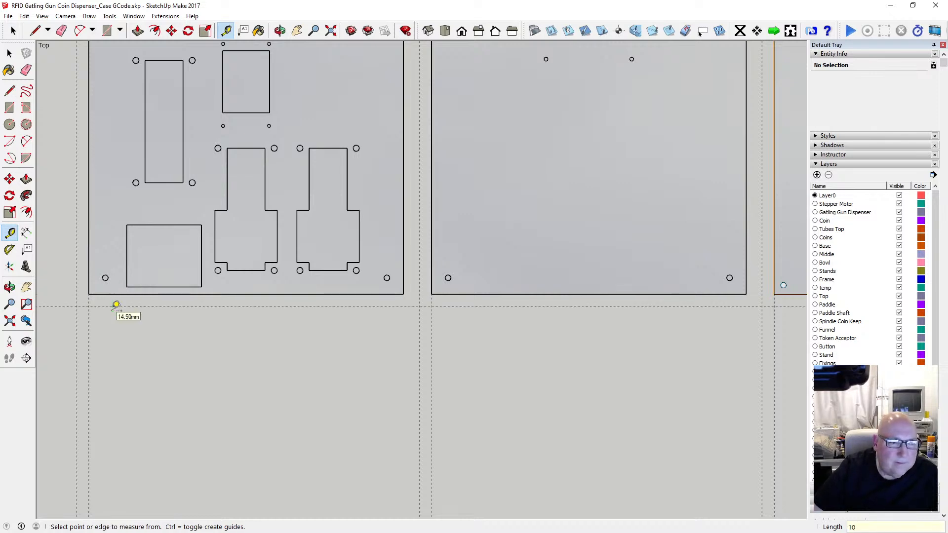
{"action": "left_click", "coordinate": [63, 306]}
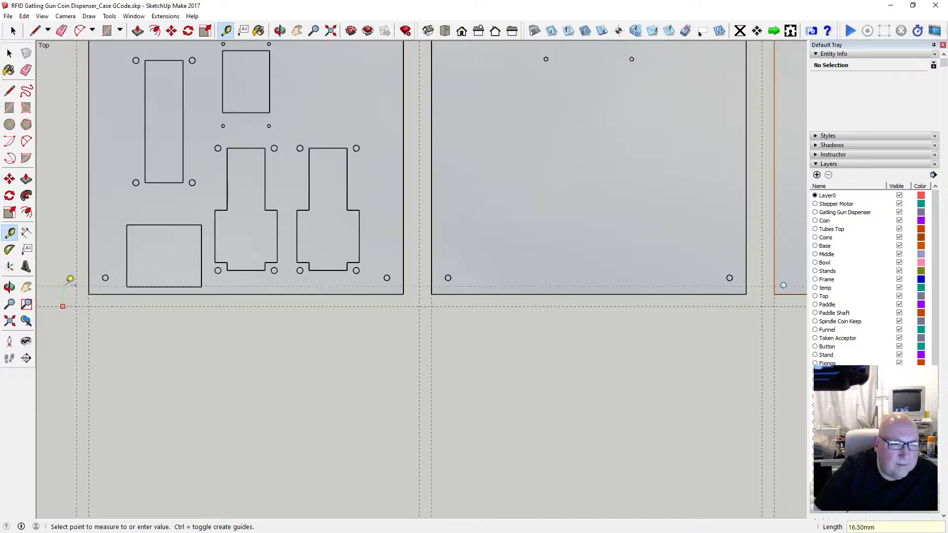
{"action": "type", "text": "1"}
{"action": "key", "text": "Escape"}
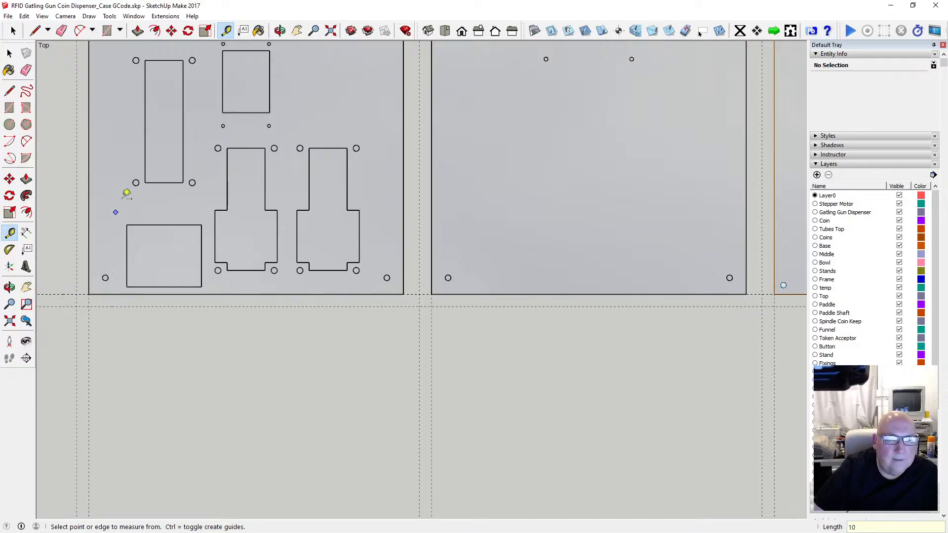
Step: Examine the row of panels from above and how their bottom edges line up with the horizontal guides
{"action": "left_click", "coordinate": [280, 31]}
{"action": "scroll", "coordinate": [359, 172], "scroll_direction": "down", "scroll_amount": 5}
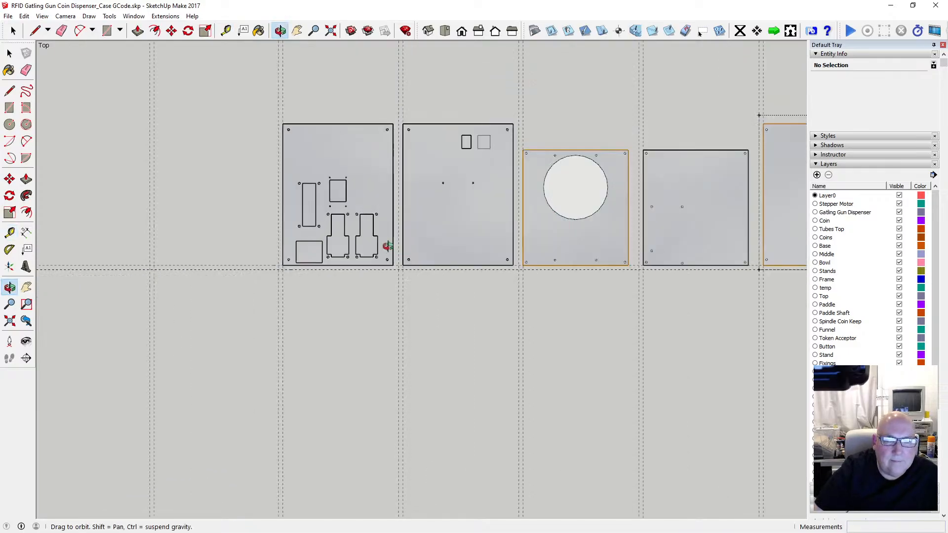
{"action": "scroll", "coordinate": [356, 247], "scroll_direction": "down", "scroll_amount": 2}
{"action": "scroll", "coordinate": [390, 267], "scroll_direction": "up", "scroll_amount": 3}
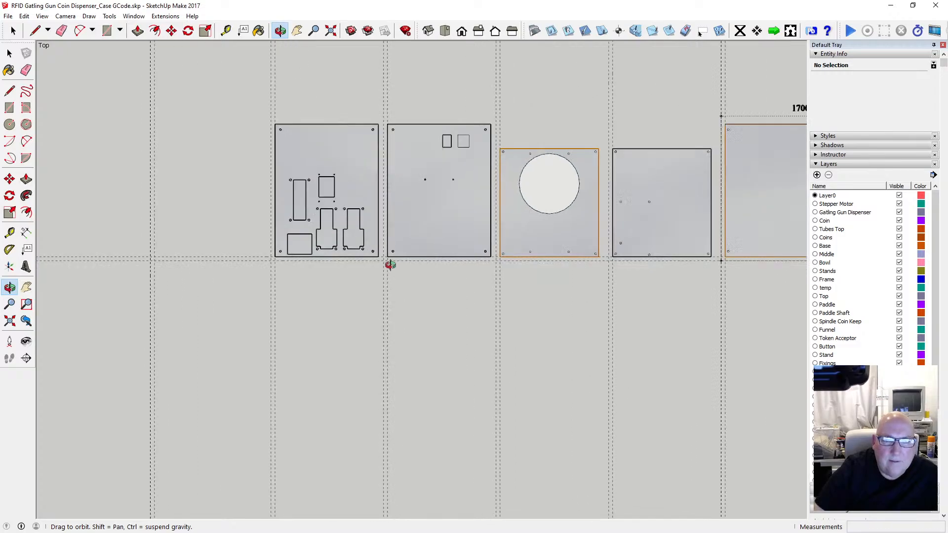
{"action": "scroll", "coordinate": [308, 272], "scroll_direction": "up", "scroll_amount": 3}
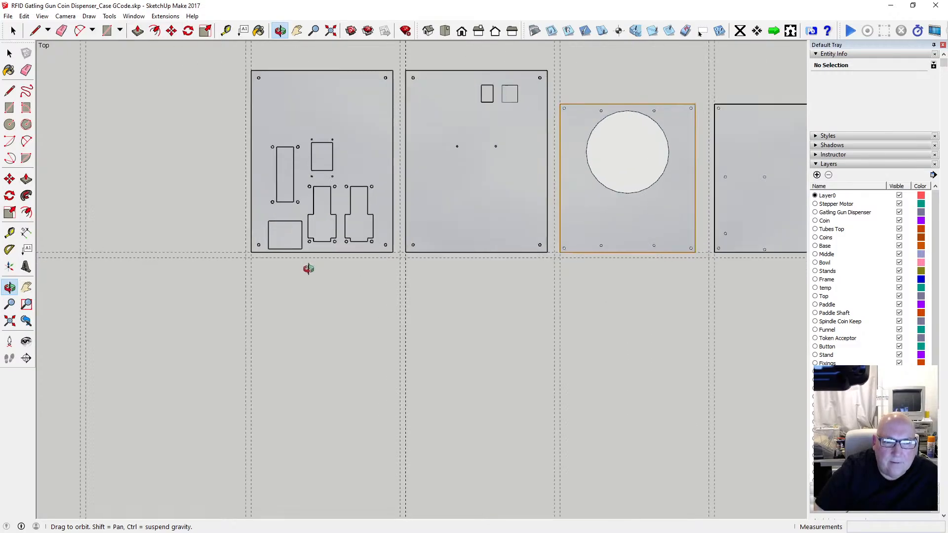
{"action": "scroll", "coordinate": [186, 260], "scroll_direction": "down", "scroll_amount": 2}
{"action": "scroll", "coordinate": [543, 283], "scroll_direction": "up", "scroll_amount": 1}
{"action": "scroll", "coordinate": [544, 283], "scroll_direction": "up", "scroll_amount": 1}
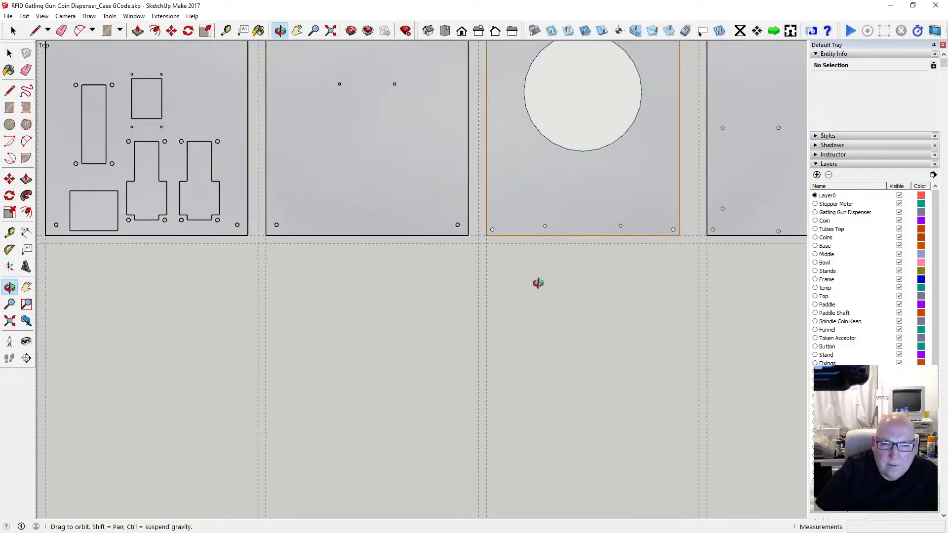
Step: Examine the row of panels from above, finishing on the holes and cutouts of the first two panels
{"action": "scroll", "coordinate": [461, 267], "scroll_direction": "down", "scroll_amount": 2}
{"action": "scroll", "coordinate": [686, 268], "scroll_direction": "up", "scroll_amount": 2}
{"action": "scroll", "coordinate": [681, 268], "scroll_direction": "down", "scroll_amount": 3}
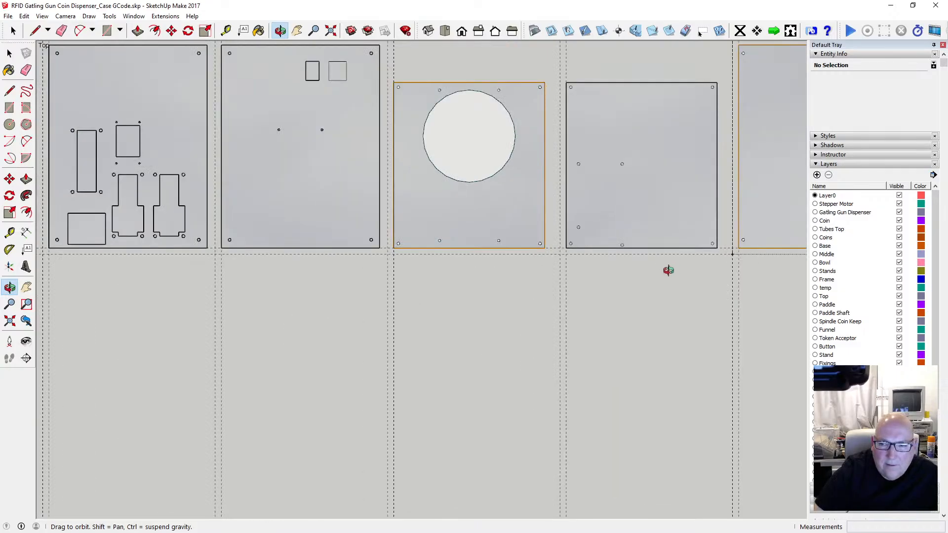
{"action": "scroll", "coordinate": [757, 268], "scroll_direction": "up", "scroll_amount": 2}
{"action": "scroll", "coordinate": [716, 268], "scroll_direction": "up", "scroll_amount": 1}
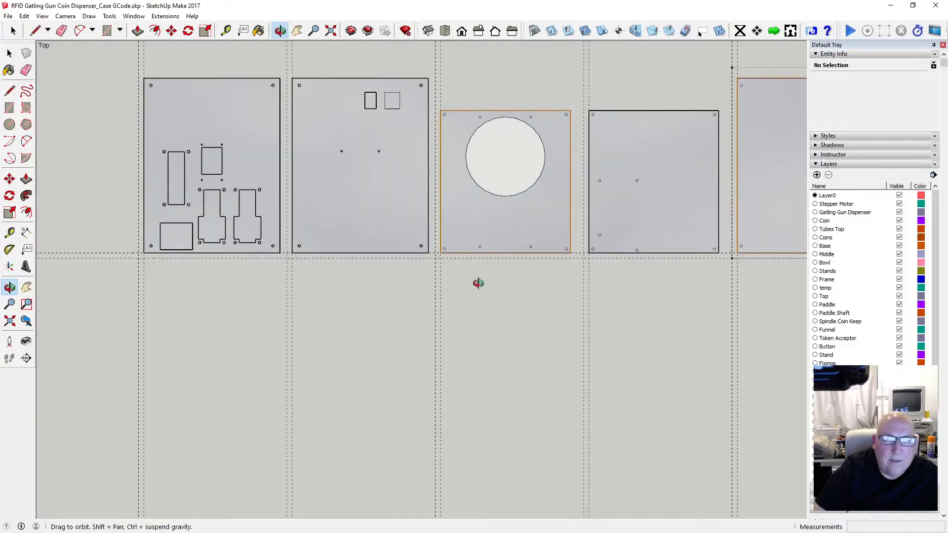
{"action": "scroll", "coordinate": [444, 276], "scroll_direction": "down", "scroll_amount": 1}
{"action": "scroll", "coordinate": [225, 185], "scroll_direction": "up", "scroll_amount": 3}
{"action": "scroll", "coordinate": [296, 257], "scroll_direction": "down", "scroll_amount": 2}
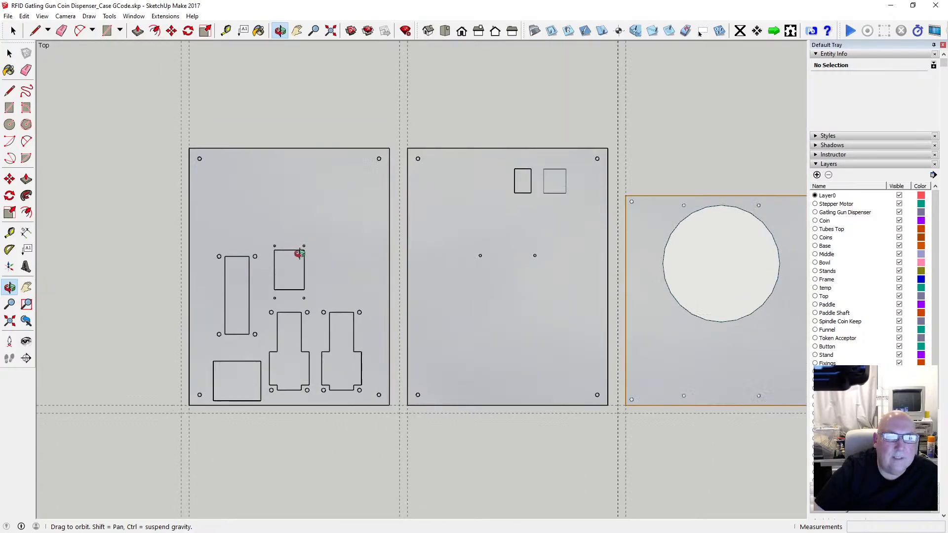
{"action": "scroll", "coordinate": [298, 252], "scroll_direction": "up", "scroll_amount": 3}
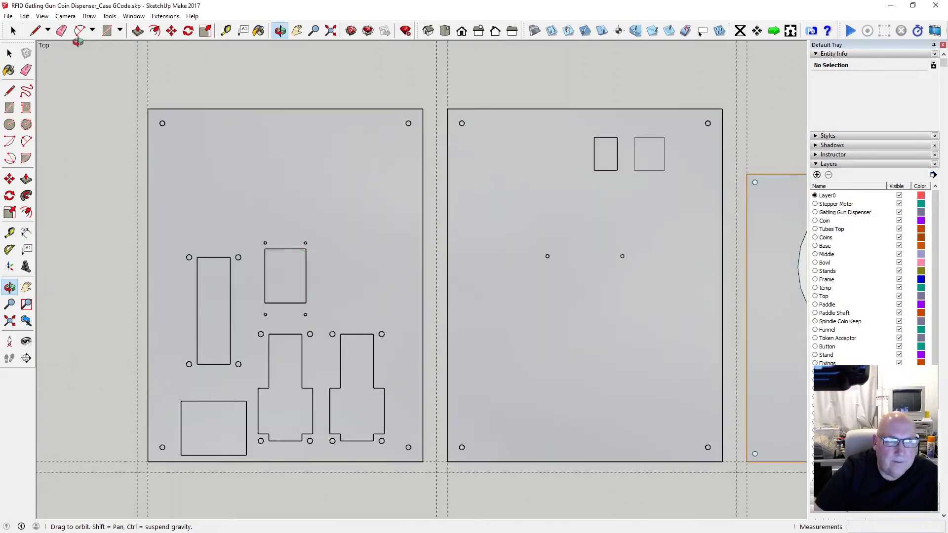
Step: Save the model file and return to the Select tool
{"action": "left_click", "coordinate": [8, 16]}
{"action": "left_click", "coordinate": [24, 63]}
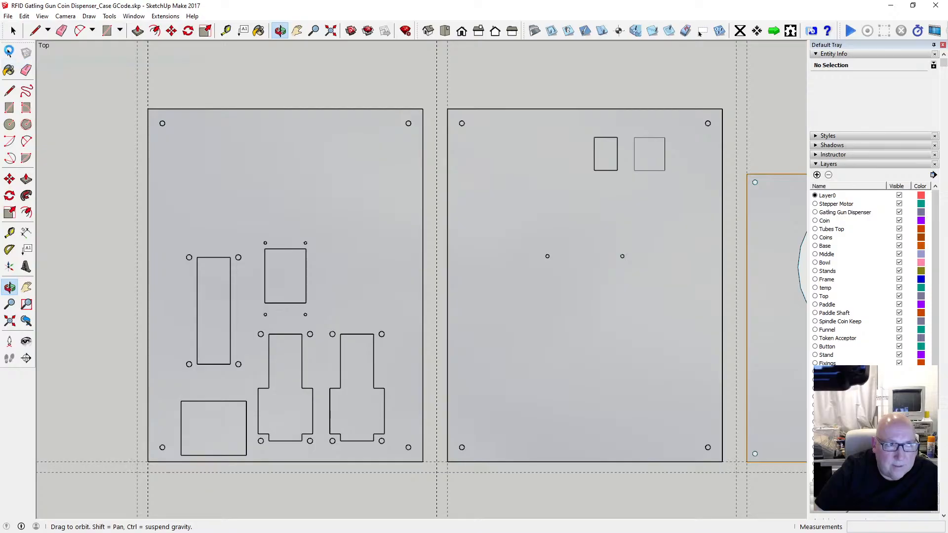
{"action": "key", "text": "space"}
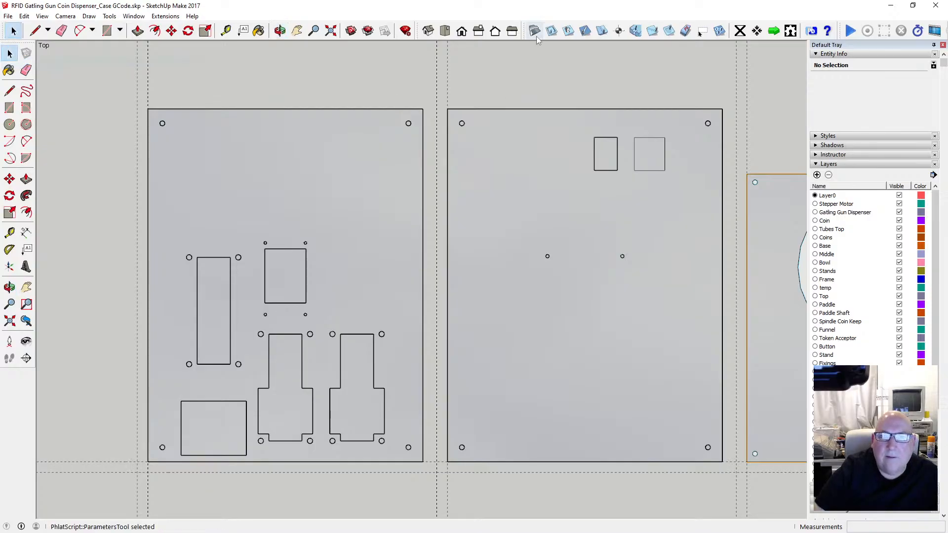
Step: Try to apply an inside cut to the first panel's upper-left corner hole and check which face is picked there
{"action": "left_click", "coordinate": [568, 30]}
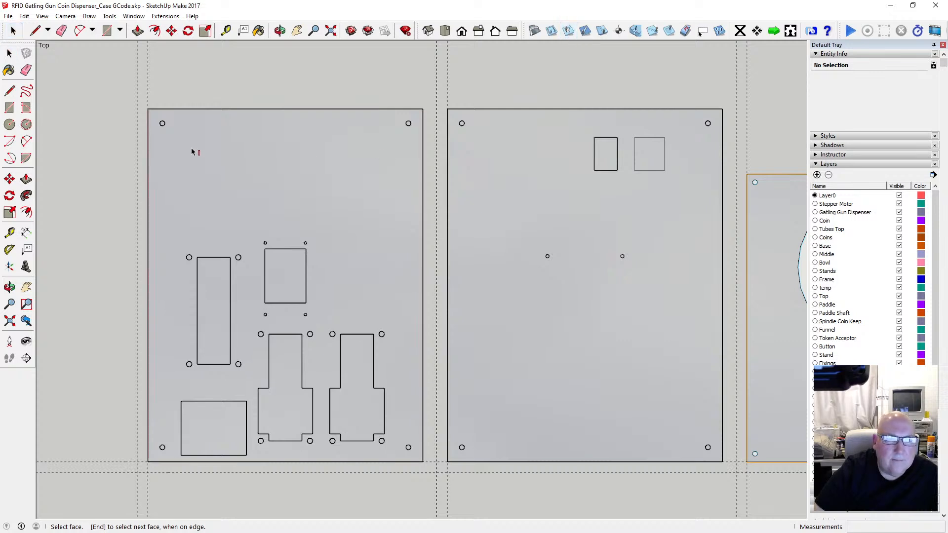
{"action": "scroll", "coordinate": [168, 126], "scroll_direction": "up", "scroll_amount": 4}
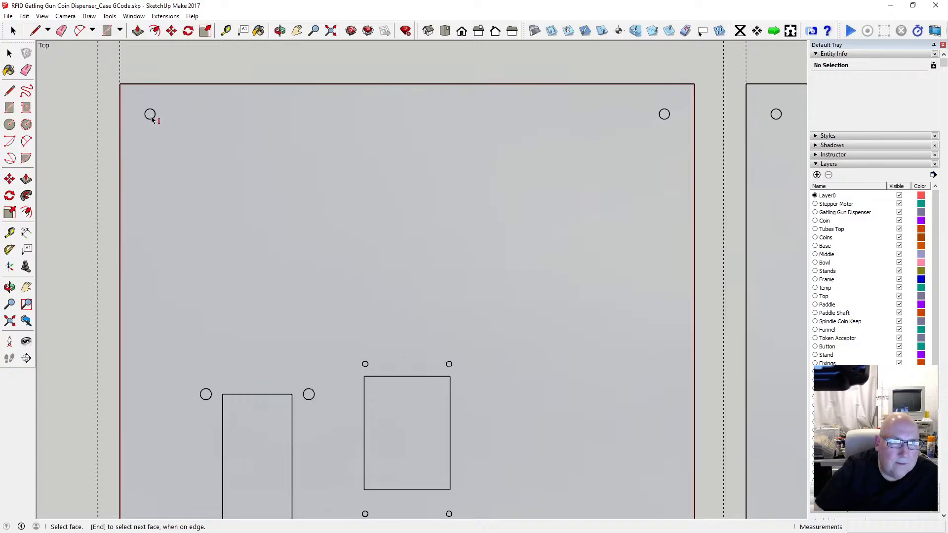
{"action": "scroll", "coordinate": [152, 119], "scroll_direction": "up", "scroll_amount": 3}
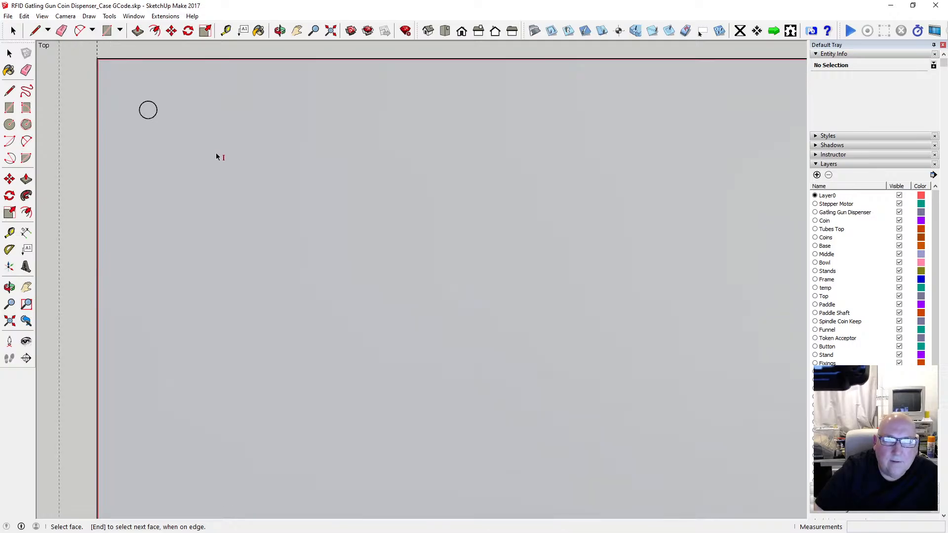
{"action": "scroll", "coordinate": [216, 156], "scroll_direction": "down", "scroll_amount": 3}
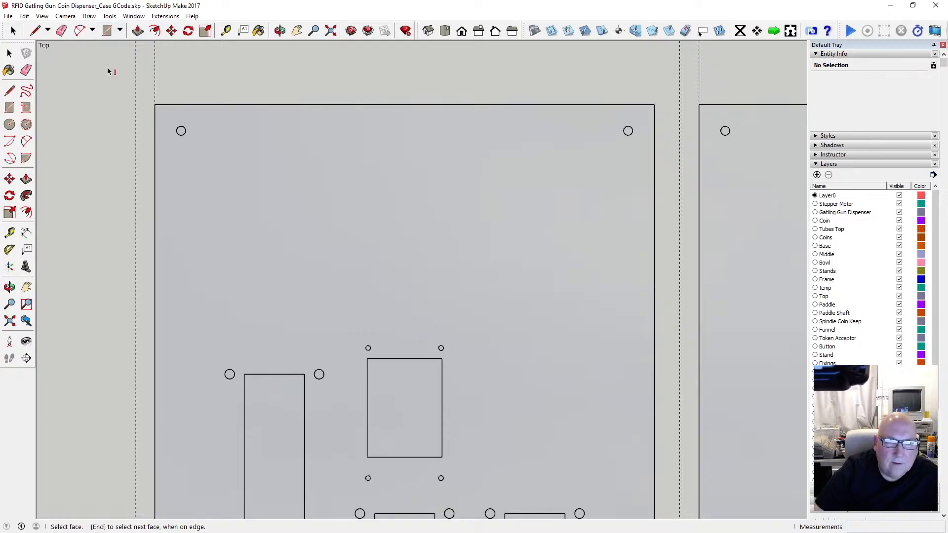
{"action": "key", "text": "space"}
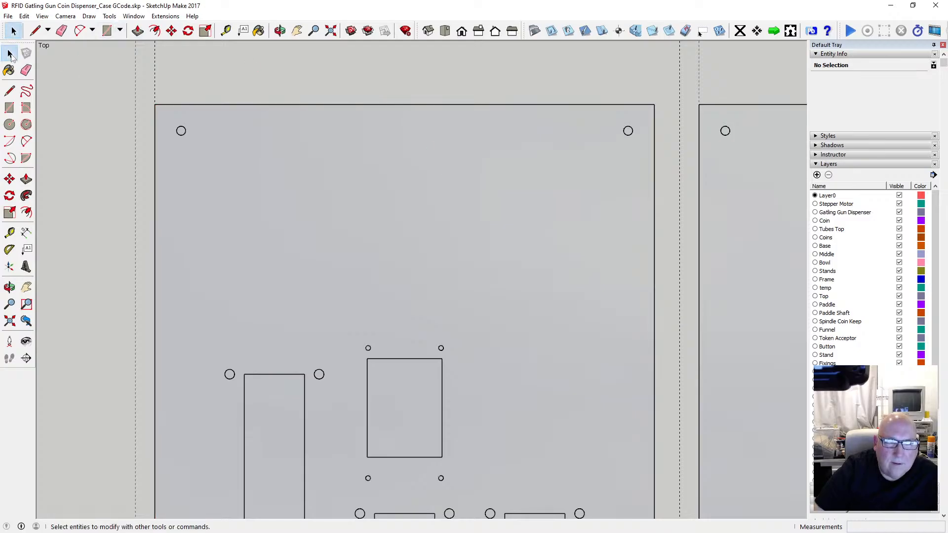
{"action": "left_click", "coordinate": [182, 133]}
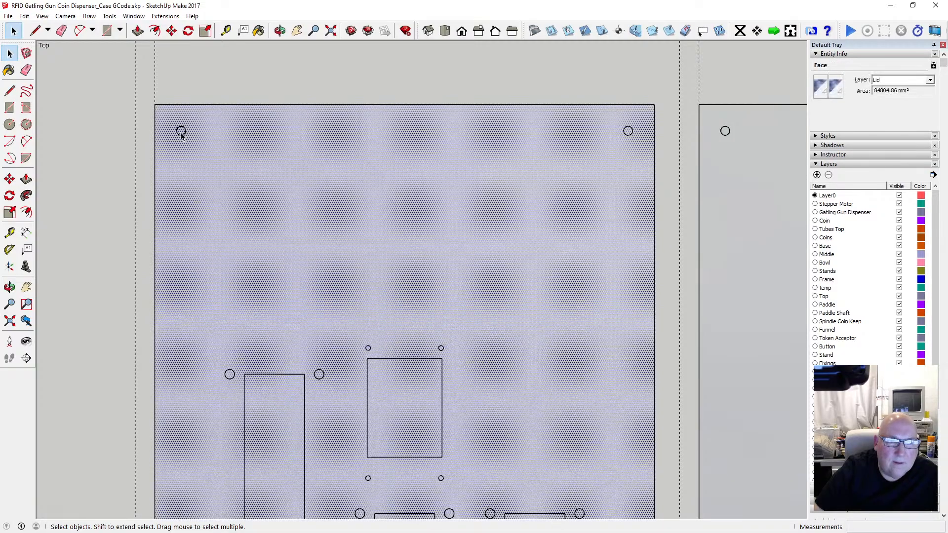
Step: Select the entire first panel with all its holes and cutouts and intersect its faces
{"action": "left_click", "coordinate": [280, 30]}
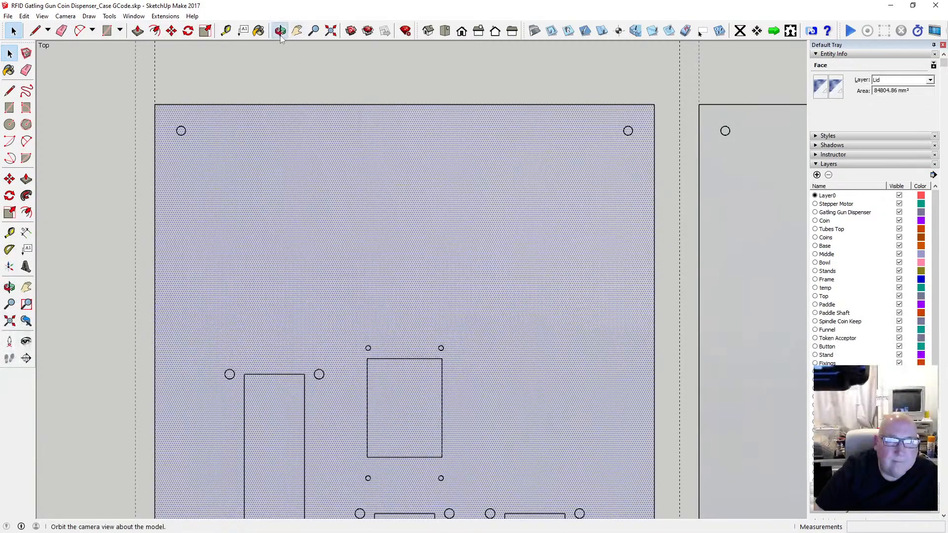
{"action": "scroll", "coordinate": [342, 239], "scroll_direction": "down", "scroll_amount": 4}
{"action": "scroll", "coordinate": [341, 239], "scroll_direction": "down", "scroll_amount": 3}
{"action": "left_click_drag", "start_coordinate": [338, 237], "coordinate": [366, 403]}
{"action": "key", "text": "space"}
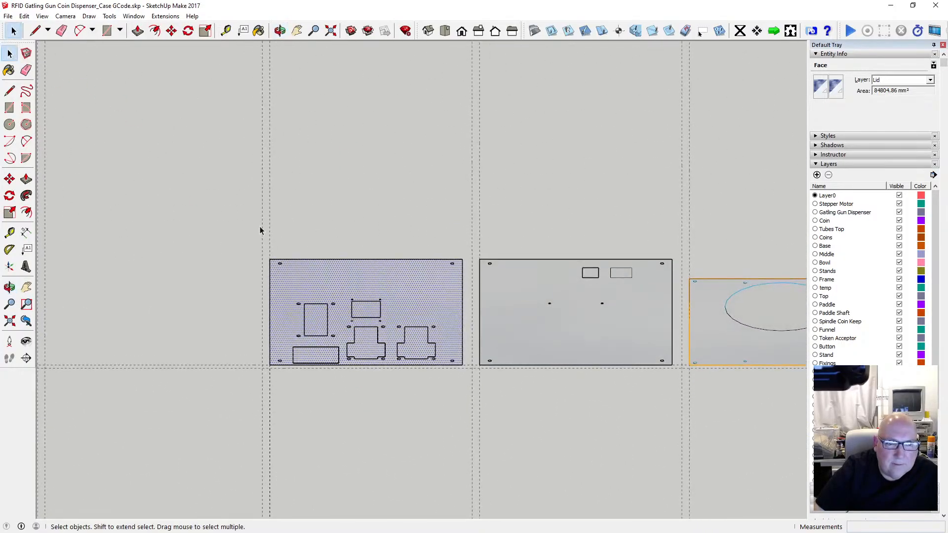
{"action": "left_click_drag", "start_coordinate": [257, 224], "coordinate": [469, 380]}
{"action": "right_click", "coordinate": [409, 349]}
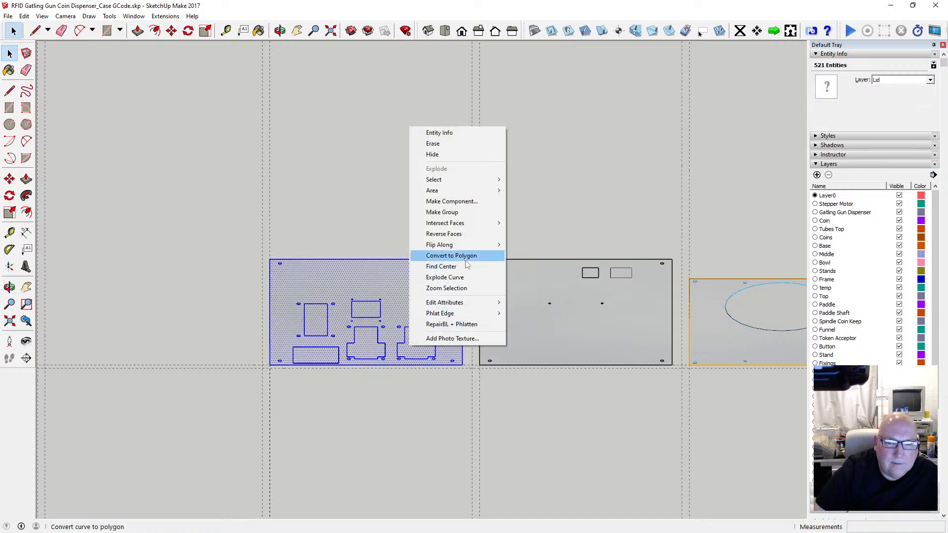
{"action": "mouse_move", "coordinate": [478, 223]}
{"action": "left_click", "coordinate": [535, 223]}
Step: Check that the first panel's upper-left hole can be selected as a separate face, and return to the top view
{"action": "scroll", "coordinate": [301, 316], "scroll_direction": "up", "scroll_amount": 8}
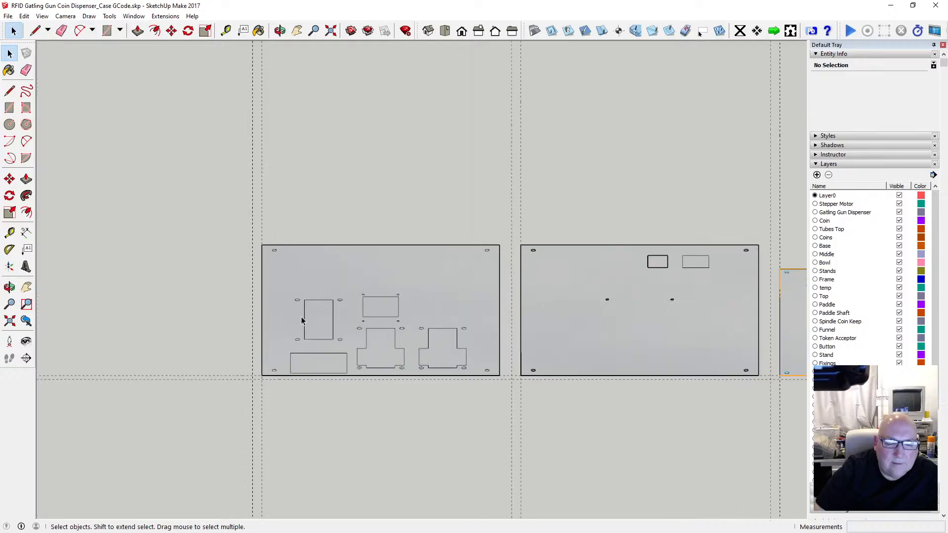
{"action": "scroll", "coordinate": [271, 244], "scroll_direction": "up", "scroll_amount": 2}
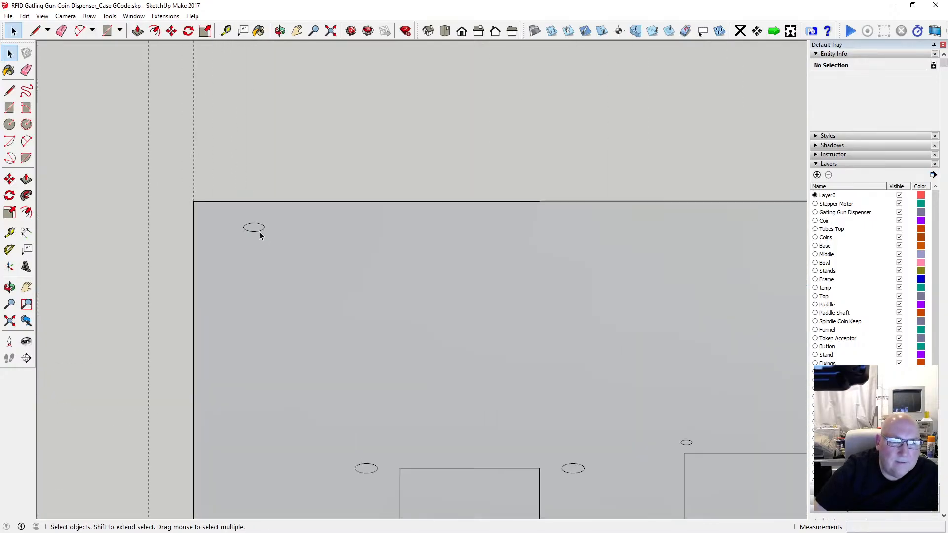
{"action": "left_click", "coordinate": [257, 229]}
{"action": "scroll", "coordinate": [276, 220], "scroll_direction": "down", "scroll_amount": 3}
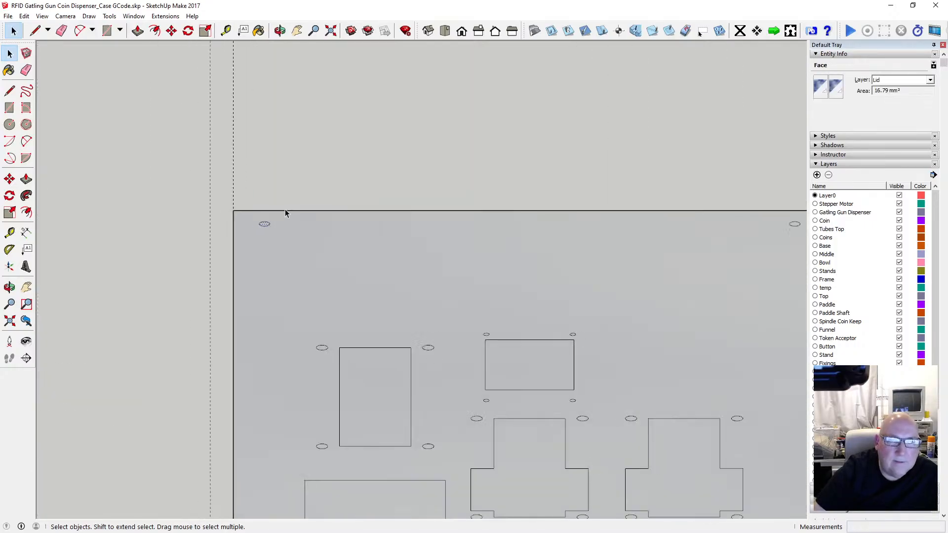
{"action": "left_click", "coordinate": [453, 35]}
{"action": "scroll", "coordinate": [366, 183], "scroll_direction": "down", "scroll_amount": 4}
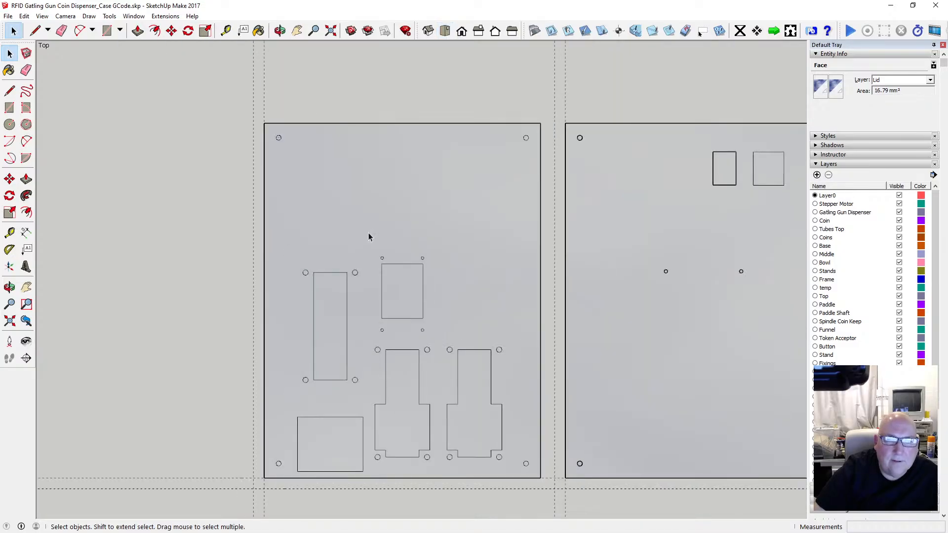
{"action": "scroll", "coordinate": [359, 204], "scroll_direction": "up", "scroll_amount": 1}
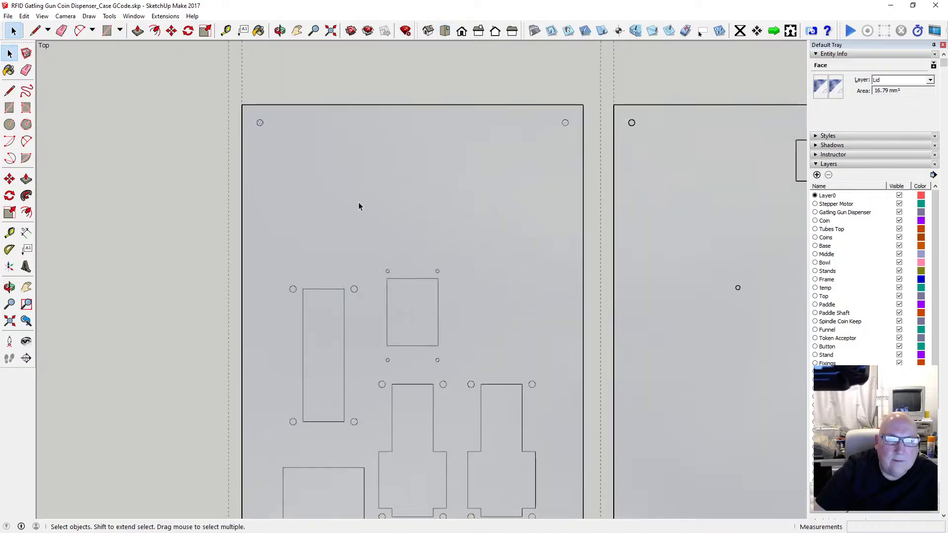
Step: Clear the selection and save the model with the first panel's intersected faces
{"action": "left_click", "coordinate": [286, 94]}
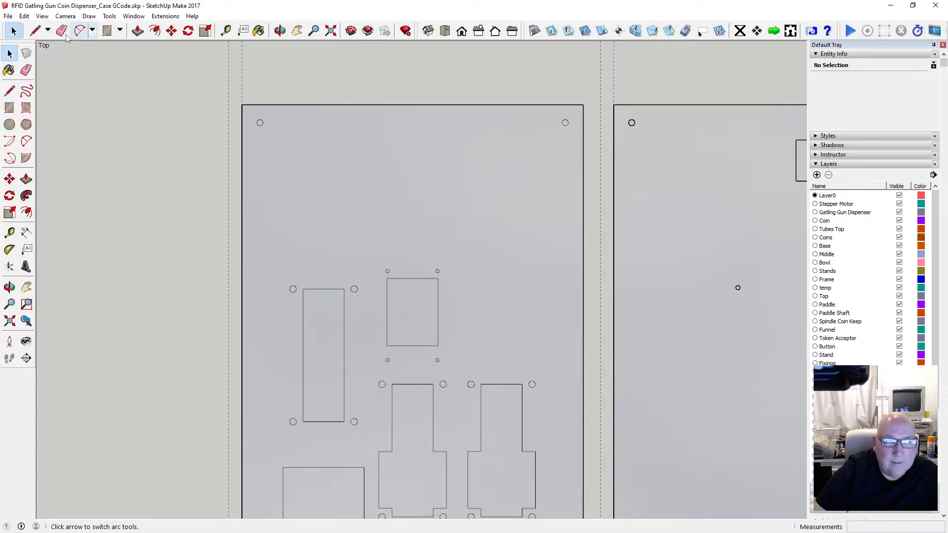
{"action": "left_click", "coordinate": [8, 15]}
{"action": "left_click", "coordinate": [30, 64]}
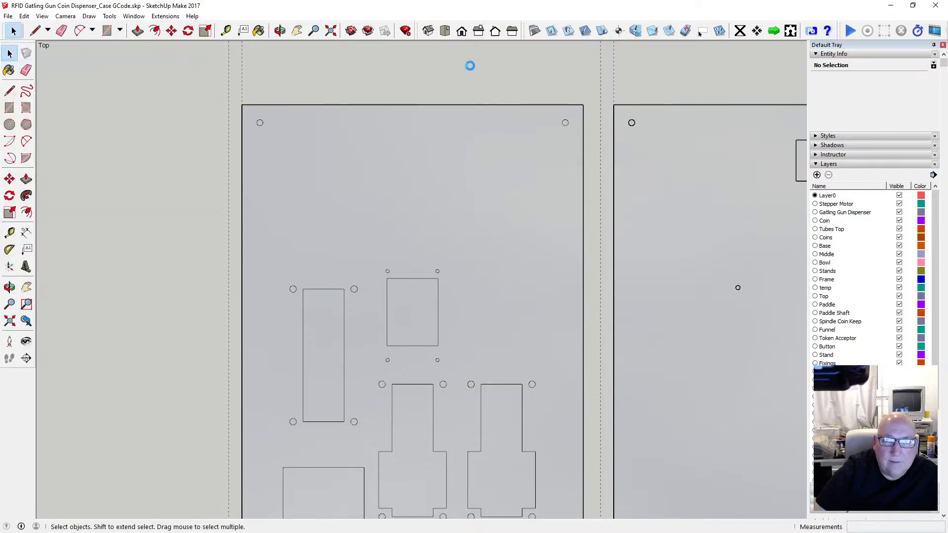
Step: Apply inside cuts to all the round corner and mounting holes of the first panel
{"action": "left_click", "coordinate": [569, 32]}
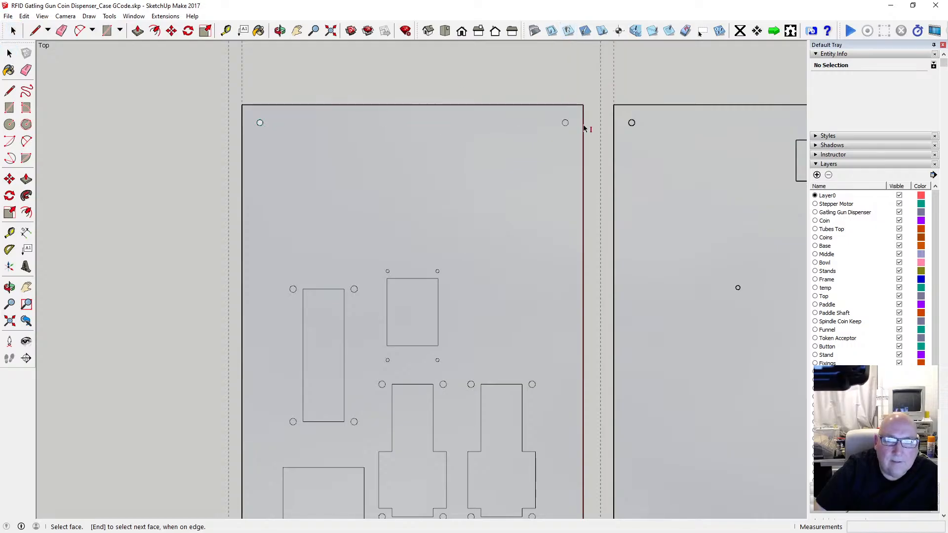
{"action": "scroll", "coordinate": [391, 146], "scroll_direction": "down", "scroll_amount": 2}
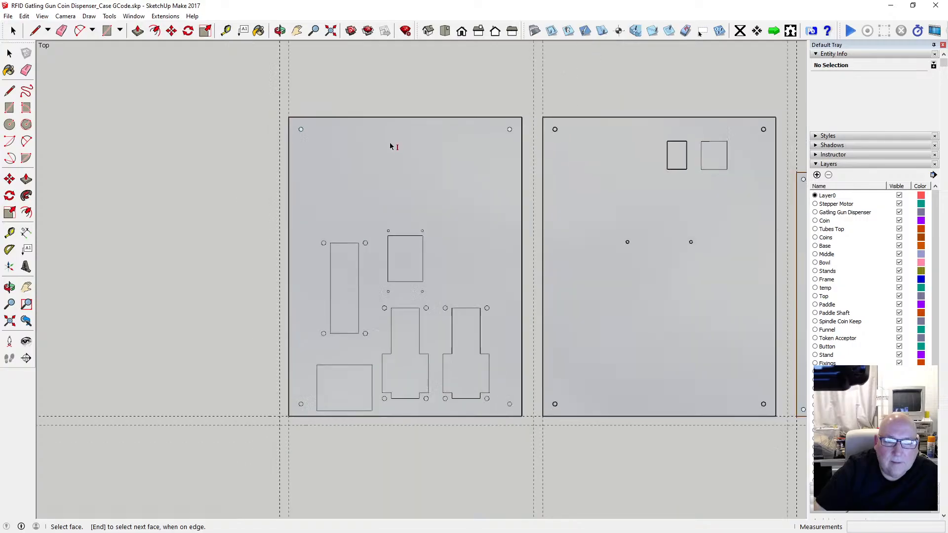
{"action": "scroll", "coordinate": [328, 251], "scroll_direction": "up", "scroll_amount": 3}
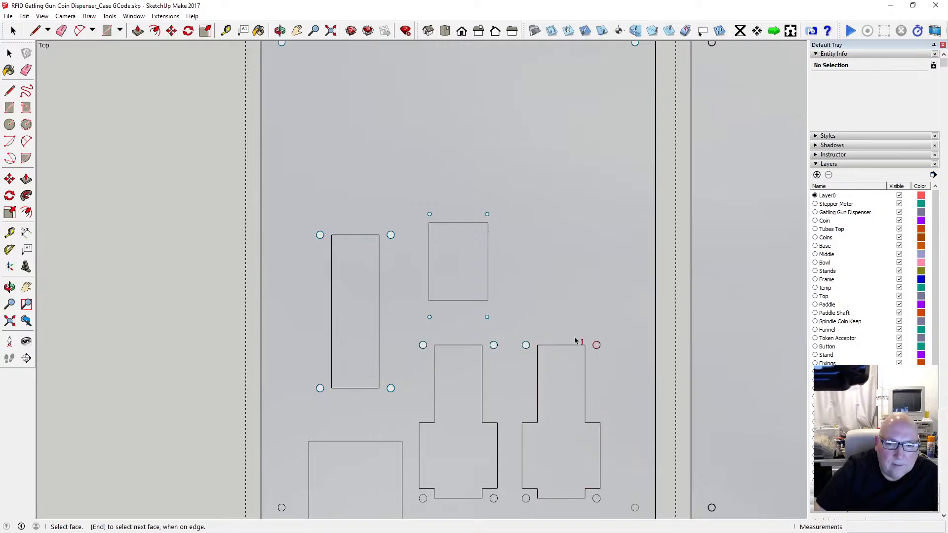
{"action": "scroll", "coordinate": [471, 262], "scroll_direction": "down", "scroll_amount": 2}
{"action": "scroll", "coordinate": [336, 457], "scroll_direction": "up", "scroll_amount": 3}
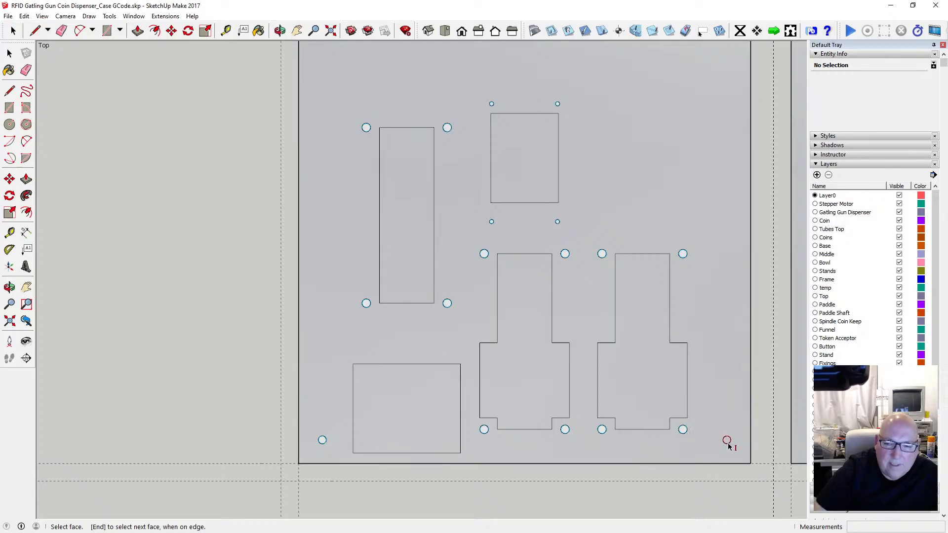
{"action": "scroll", "coordinate": [480, 478], "scroll_direction": "down", "scroll_amount": 3}
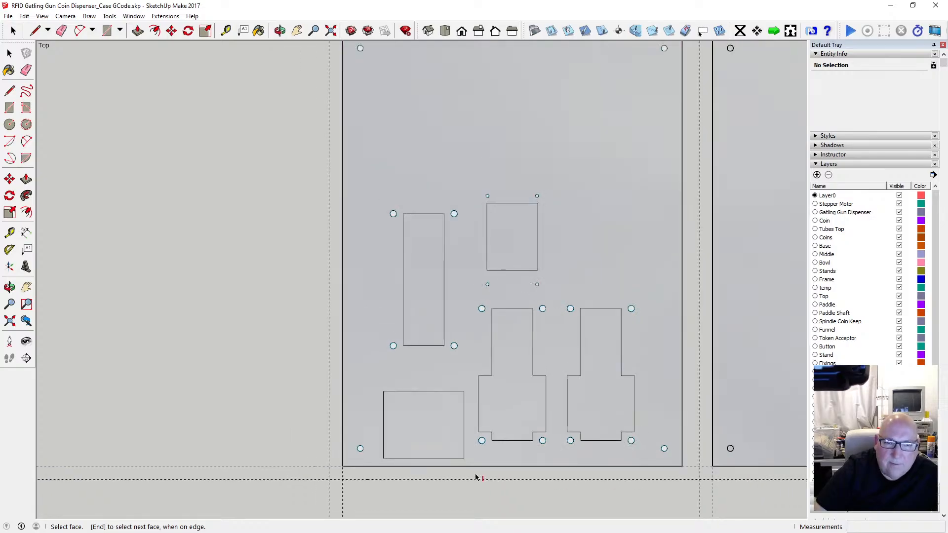
Step: Apply inside cuts to the first panel's three rectangular openings and two stepped openings
{"action": "left_click", "coordinate": [437, 323]}
{"action": "left_click", "coordinate": [514, 296]}
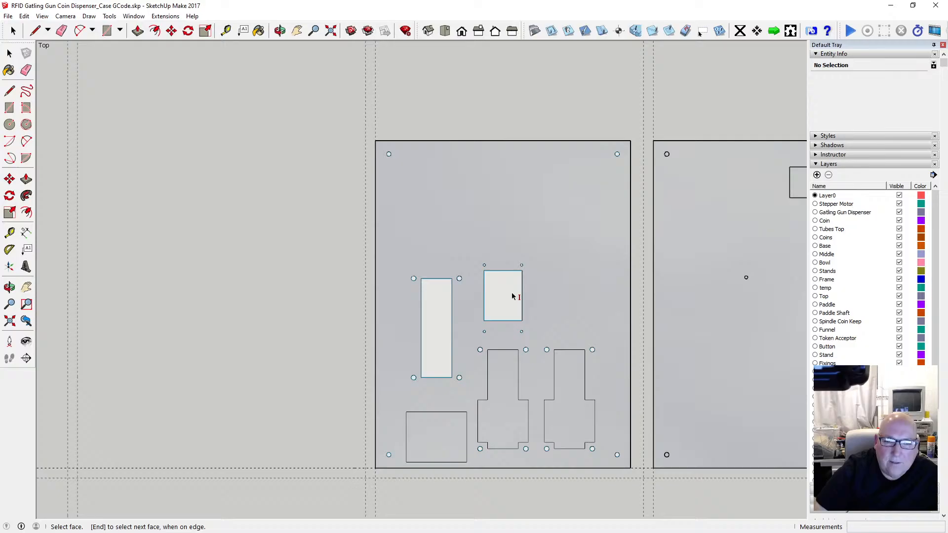
{"action": "left_click", "coordinate": [419, 450]}
{"action": "left_click", "coordinate": [491, 428]}
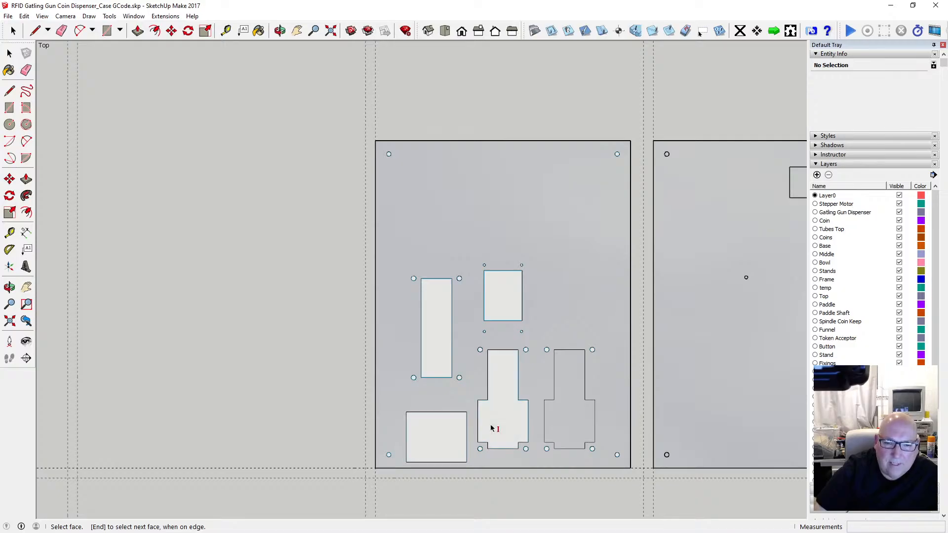
{"action": "left_click", "coordinate": [568, 414]}
Step: Apply an outside cut to the first panel's perimeter and save the model
{"action": "scroll", "coordinate": [319, 354], "scroll_direction": "down", "scroll_amount": 1}
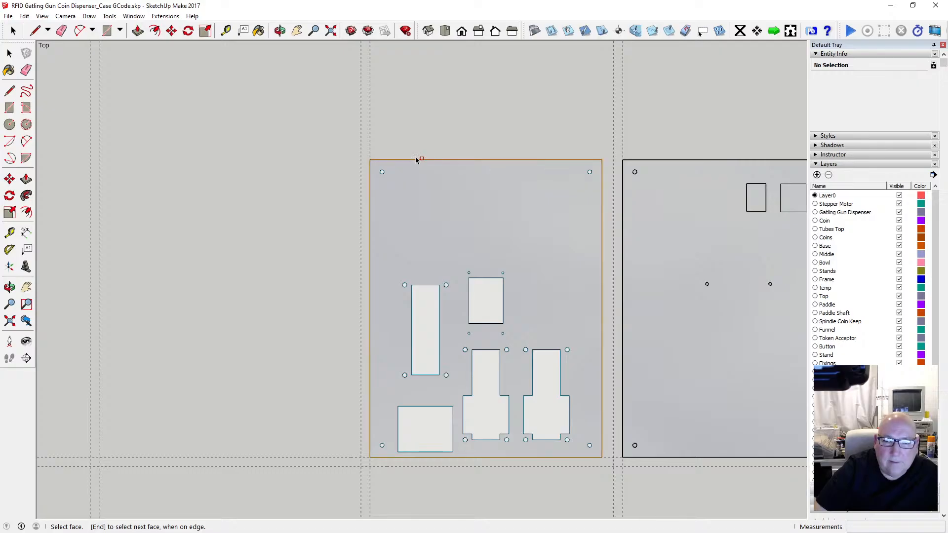
{"action": "scroll", "coordinate": [303, 197], "scroll_direction": "down", "scroll_amount": 2}
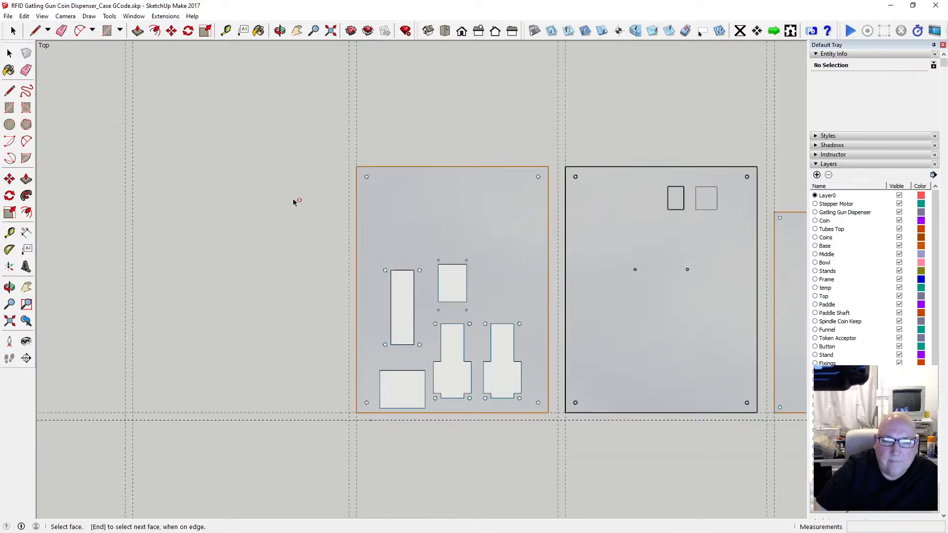
{"action": "left_click", "coordinate": [8, 16]}
{"action": "left_click", "coordinate": [29, 64]}
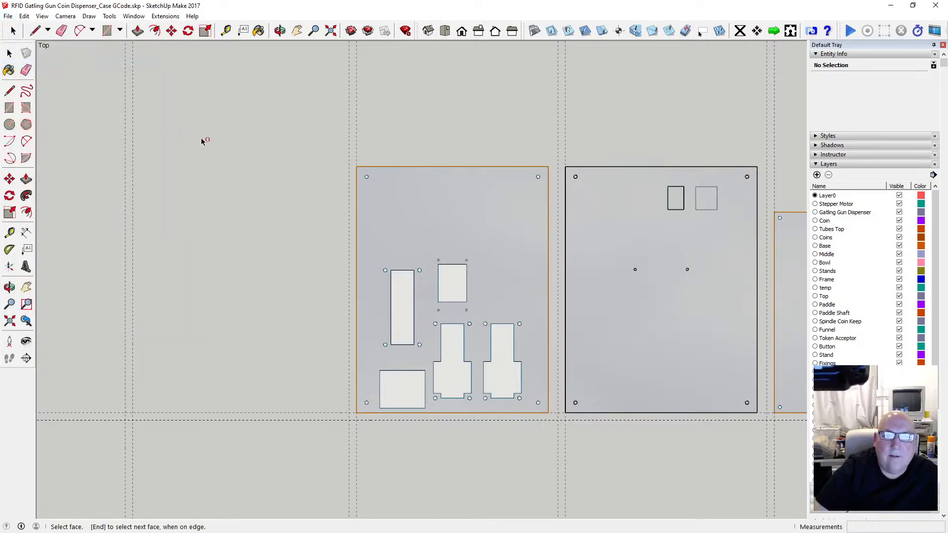
Step: Inspect the first panel's cut lines and the uncut second panel from an angle, and return to the top view
{"action": "scroll", "coordinate": [180, 182], "scroll_direction": "down", "scroll_amount": 3}
{"action": "scroll", "coordinate": [574, 200], "scroll_direction": "up", "scroll_amount": 4}
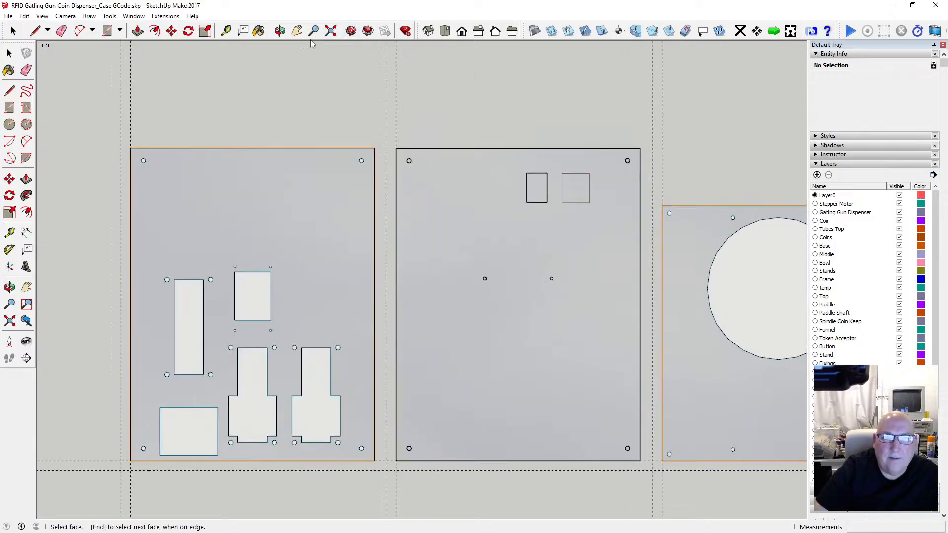
{"action": "left_click", "coordinate": [280, 31]}
{"action": "left_click_drag", "start_coordinate": [479, 118], "coordinate": [514, 334]}
{"action": "left_click_drag", "start_coordinate": [531, 263], "coordinate": [491, 260]}
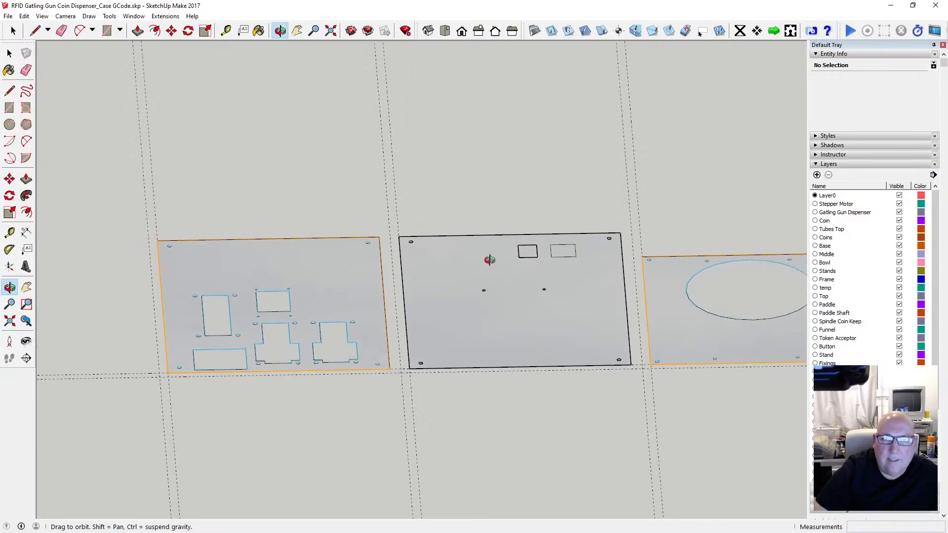
{"action": "left_click", "coordinate": [445, 30]}
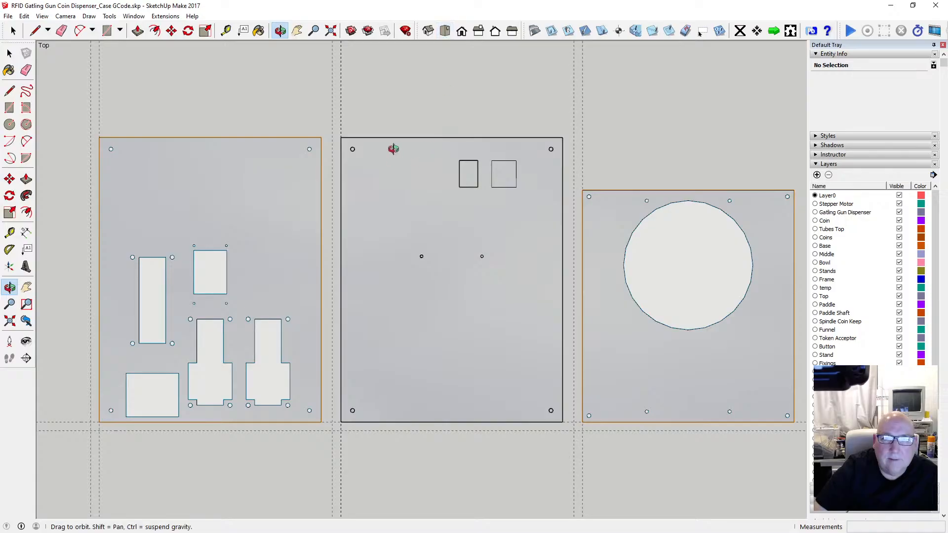
Step: Intersect all faces of the second panel with the model to separate its hole and opening faces
{"action": "left_click", "coordinate": [9, 52]}
{"action": "left_click_drag", "start_coordinate": [329, 123], "coordinate": [567, 433]}
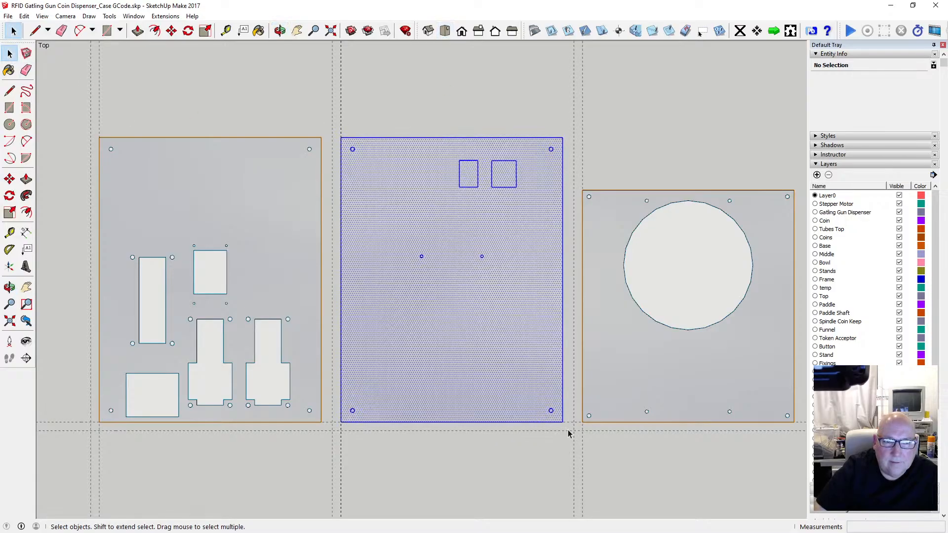
{"action": "right_click", "coordinate": [492, 361]}
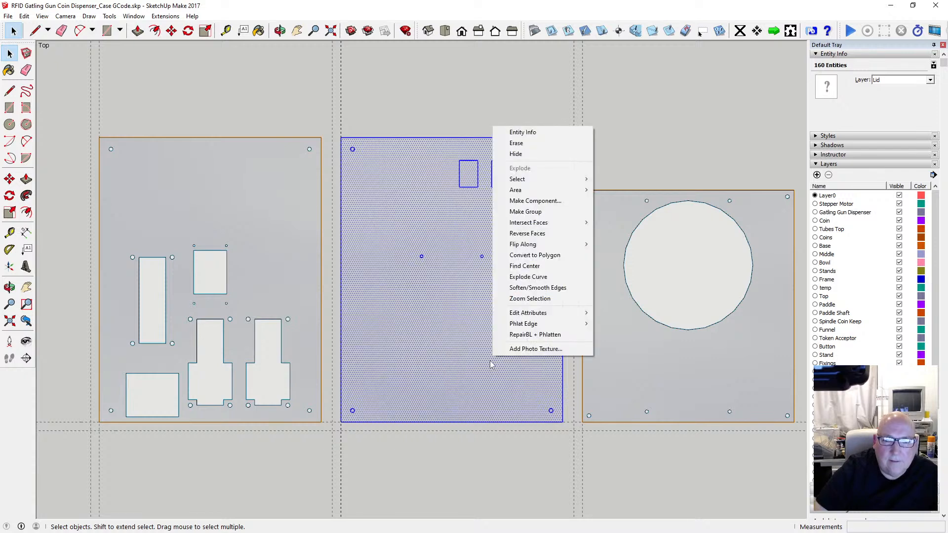
{"action": "mouse_move", "coordinate": [555, 227]}
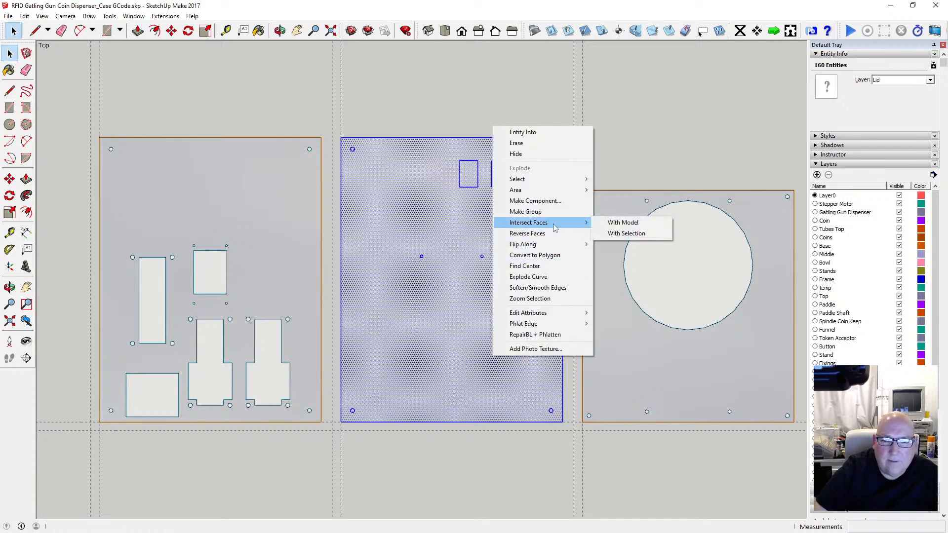
{"action": "left_click", "coordinate": [620, 223]}
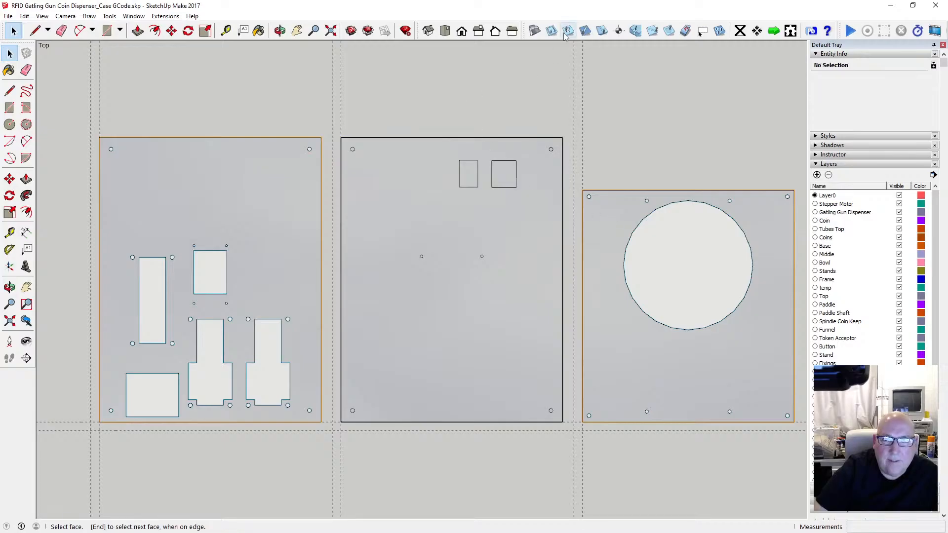
Step: Apply inside cuts to the second panel's round holes and its two rectangular openings
{"action": "scroll", "coordinate": [357, 156], "scroll_direction": "up", "scroll_amount": 3}
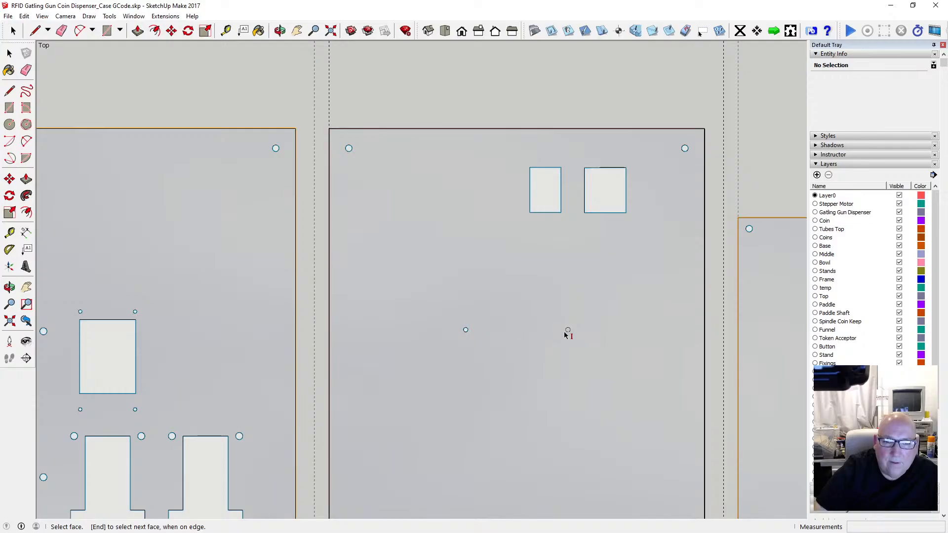
{"action": "scroll", "coordinate": [488, 276], "scroll_direction": "down", "scroll_amount": 3}
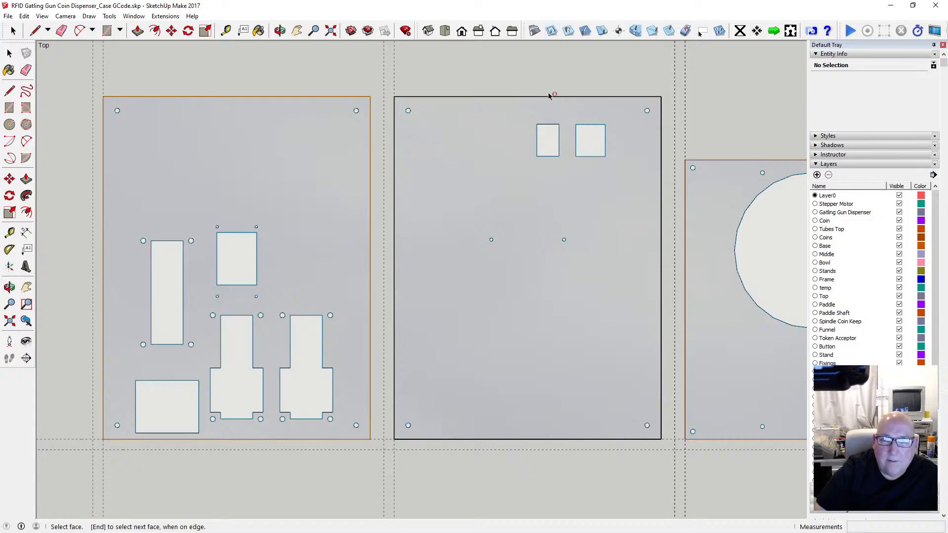
Step: Apply an outside cut to the second panel's perimeter and save the model
{"action": "scroll", "coordinate": [526, 229], "scroll_direction": "down", "scroll_amount": 3}
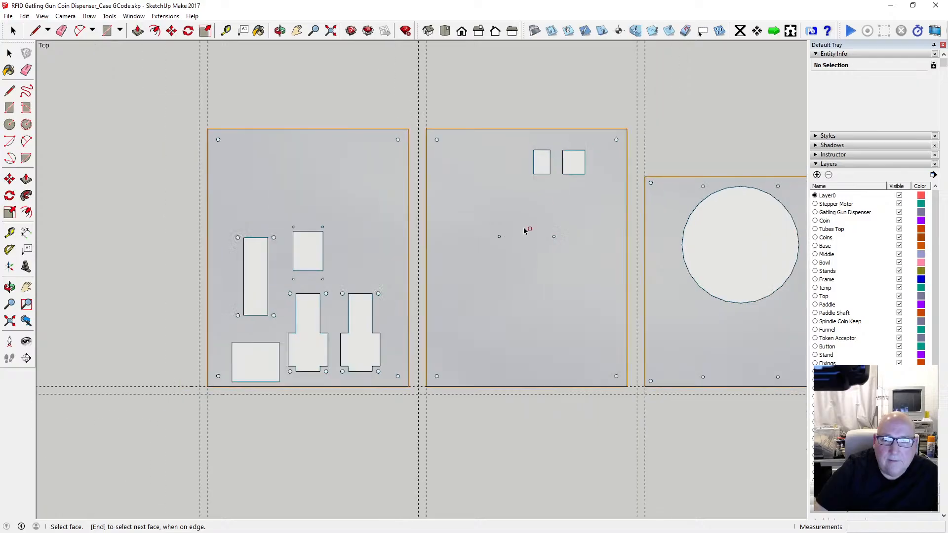
{"action": "left_click", "coordinate": [8, 17]}
{"action": "left_click", "coordinate": [33, 63]}
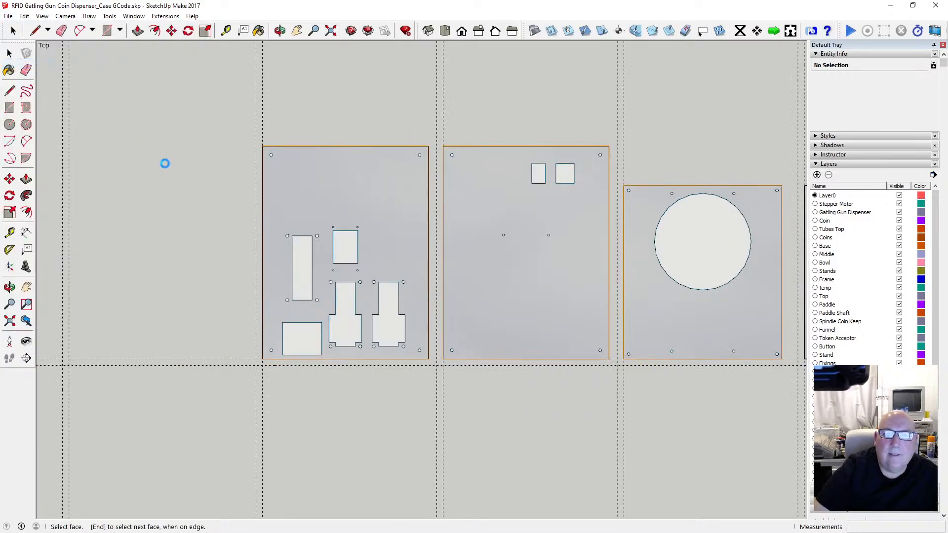
Step: Try to apply an inside cut to the upper-left corner hole of the uncut fourth panel
{"action": "scroll", "coordinate": [164, 157], "scroll_direction": "down", "scroll_amount": 5}
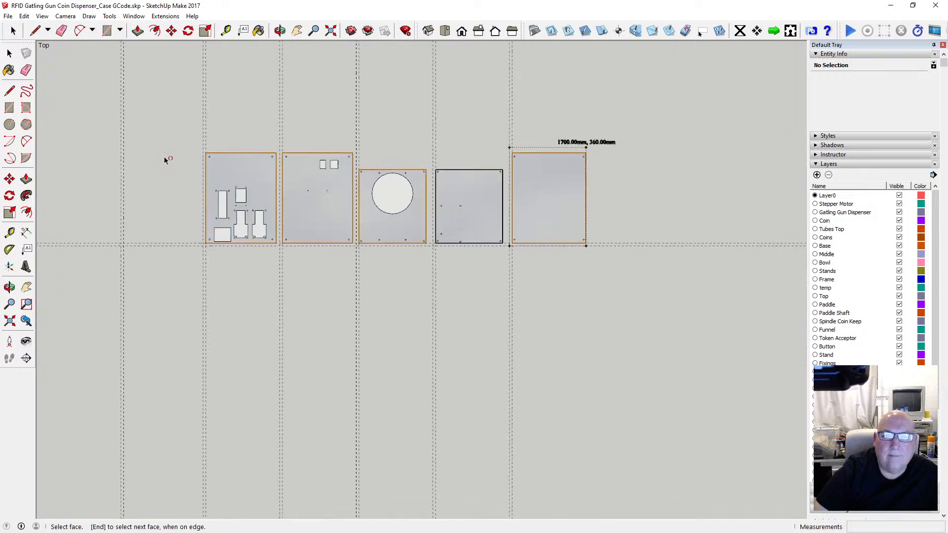
{"action": "scroll", "coordinate": [428, 210], "scroll_direction": "up", "scroll_amount": 6}
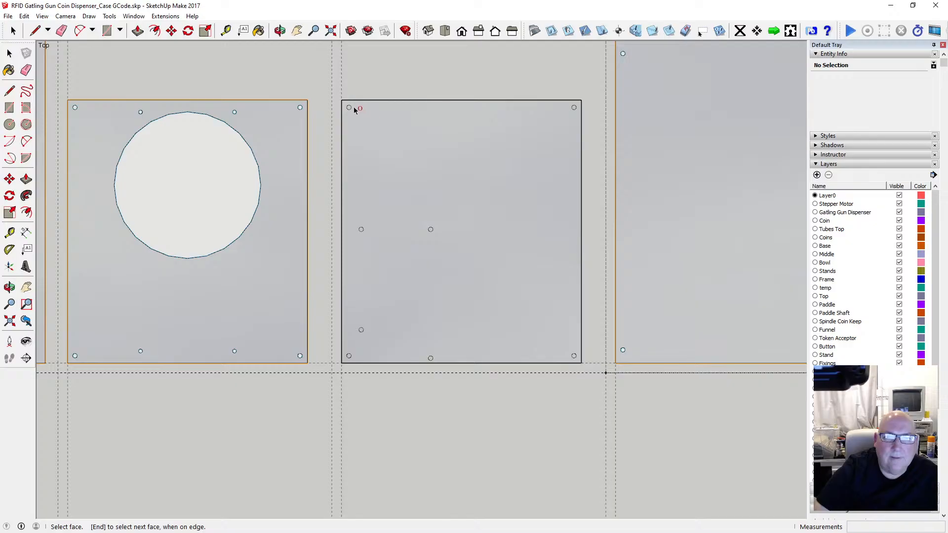
{"action": "scroll", "coordinate": [353, 107], "scroll_direction": "up", "scroll_amount": 3}
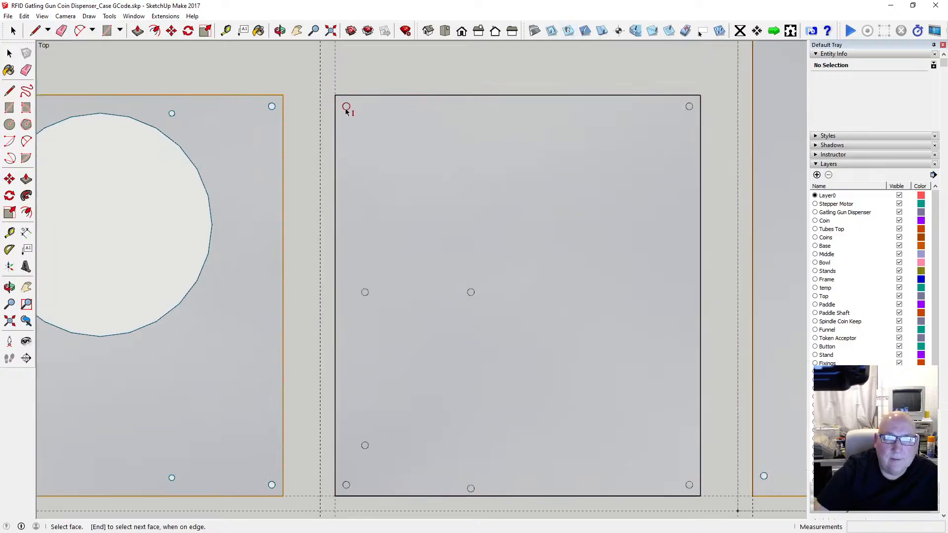
{"action": "scroll", "coordinate": [347, 107], "scroll_direction": "up", "scroll_amount": 2}
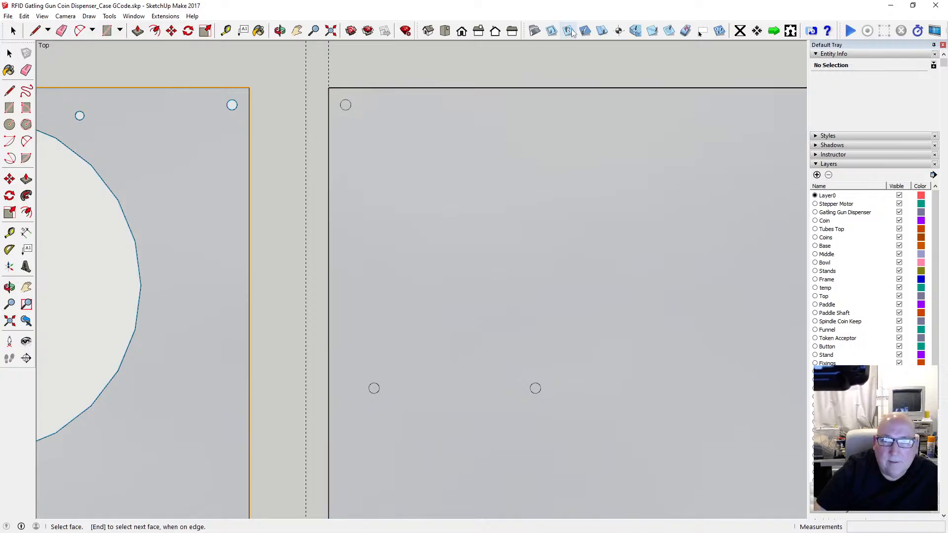
{"action": "scroll", "coordinate": [347, 107], "scroll_direction": "down", "scroll_amount": 3}
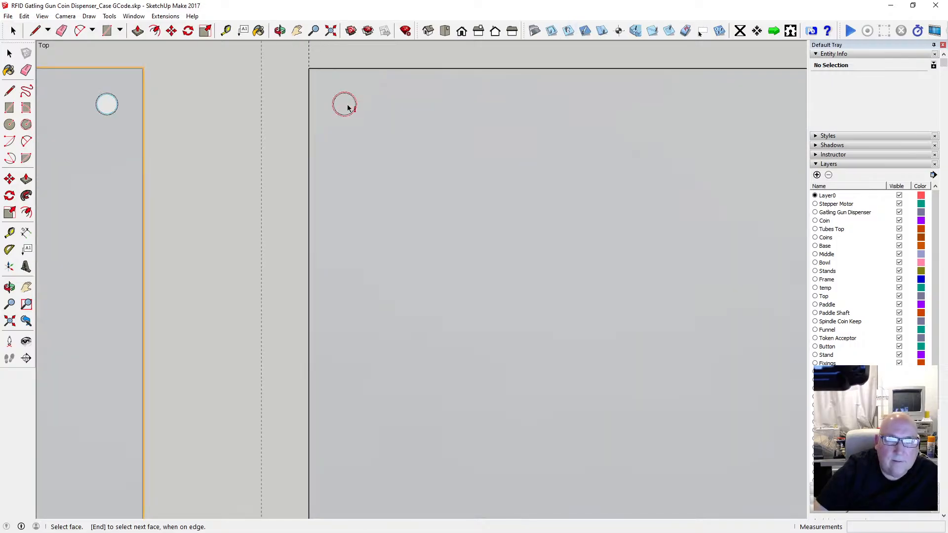
{"action": "scroll", "coordinate": [348, 107], "scroll_direction": "down", "scroll_amount": 2}
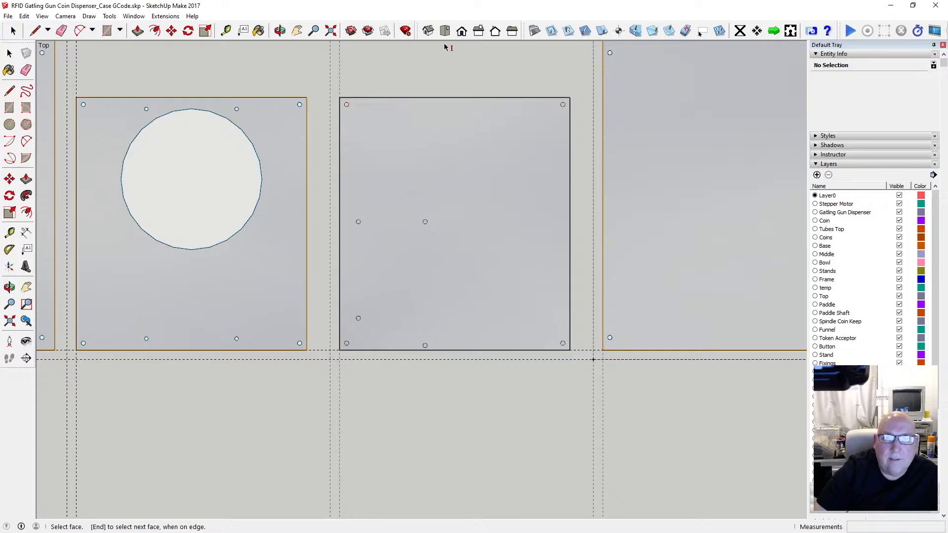
Step: Check from the front view whether the fourth panel lies flat with its neighbours, and return to the top view
{"action": "left_click", "coordinate": [461, 31]}
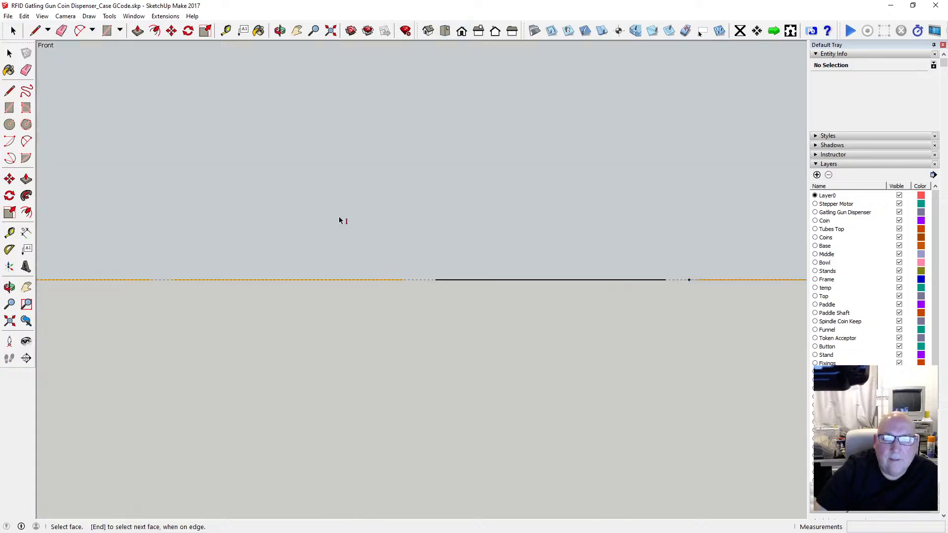
{"action": "scroll", "coordinate": [338, 221], "scroll_direction": "down", "scroll_amount": 1}
{"action": "scroll", "coordinate": [471, 258], "scroll_direction": "up", "scroll_amount": 2}
{"action": "scroll", "coordinate": [469, 254], "scroll_direction": "down", "scroll_amount": 2}
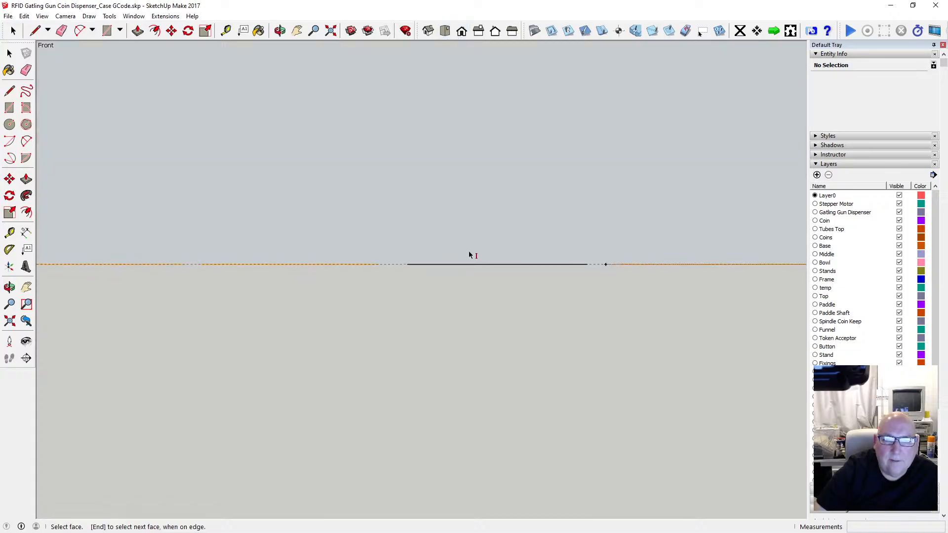
{"action": "left_click", "coordinate": [445, 31]}
{"action": "scroll", "coordinate": [365, 180], "scroll_direction": "down", "scroll_amount": 1}
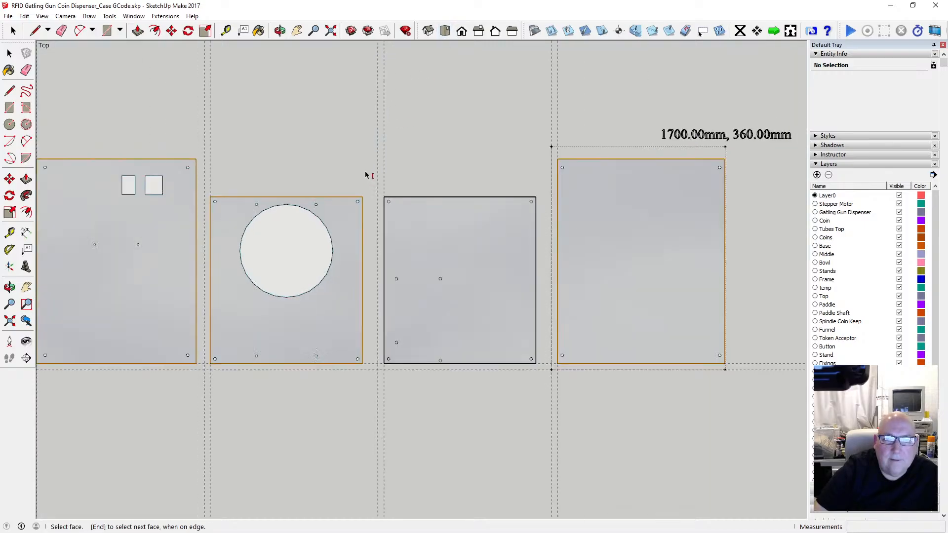
Step: Try to intersect all faces of the fourth panel with the model
{"action": "left_click", "coordinate": [9, 53]}
{"action": "left_click_drag", "start_coordinate": [377, 186], "coordinate": [541, 387]}
{"action": "right_click", "coordinate": [495, 345]}
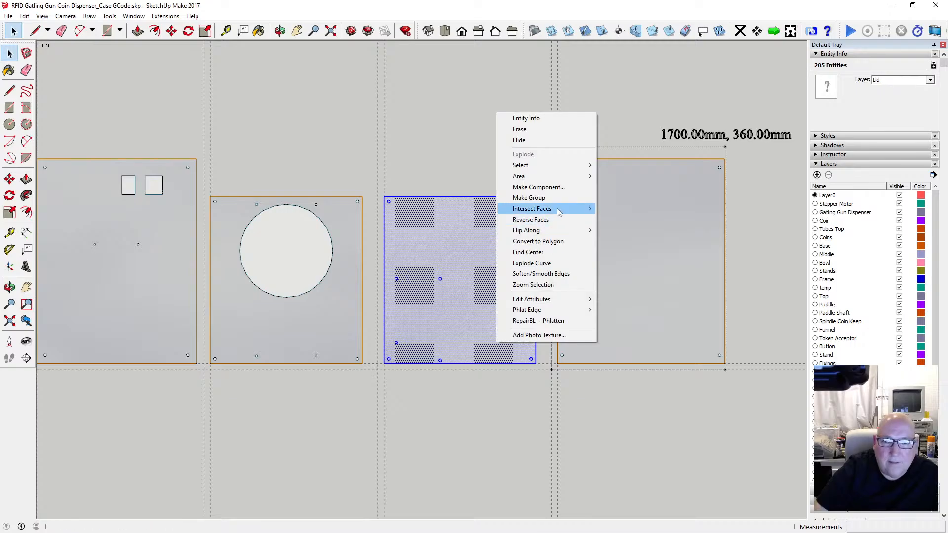
{"action": "mouse_move", "coordinate": [548, 208]}
{"action": "left_click", "coordinate": [623, 208]}
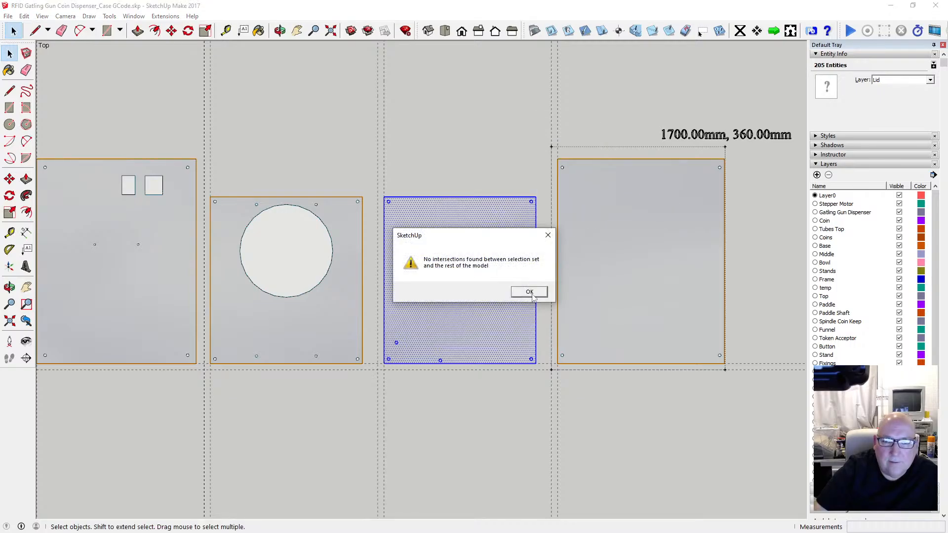
{"action": "left_click", "coordinate": [530, 292]}
Step: Select the face of the fourth panel's upper-left corner hole and try to apply an inside cut to it
{"action": "scroll", "coordinate": [455, 278], "scroll_direction": "up", "scroll_amount": 4}
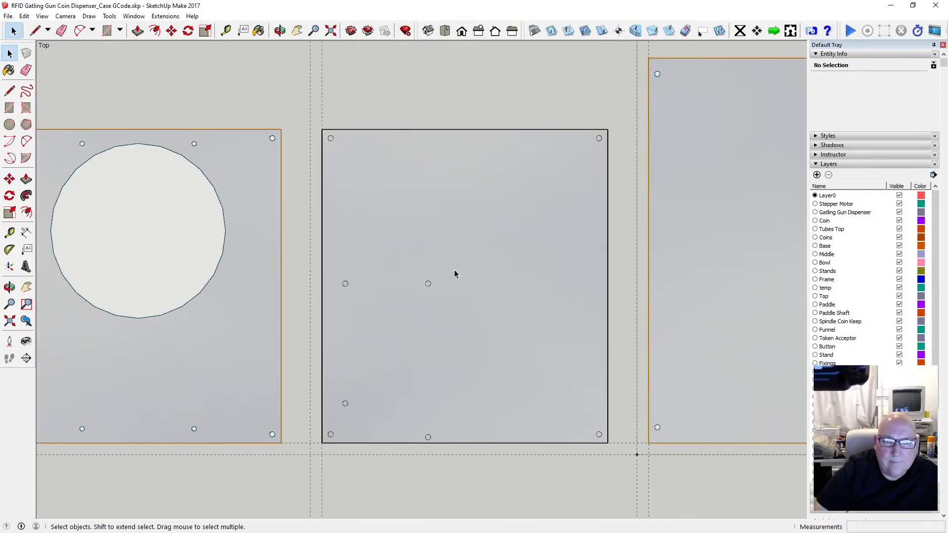
{"action": "scroll", "coordinate": [345, 141], "scroll_direction": "up", "scroll_amount": 6}
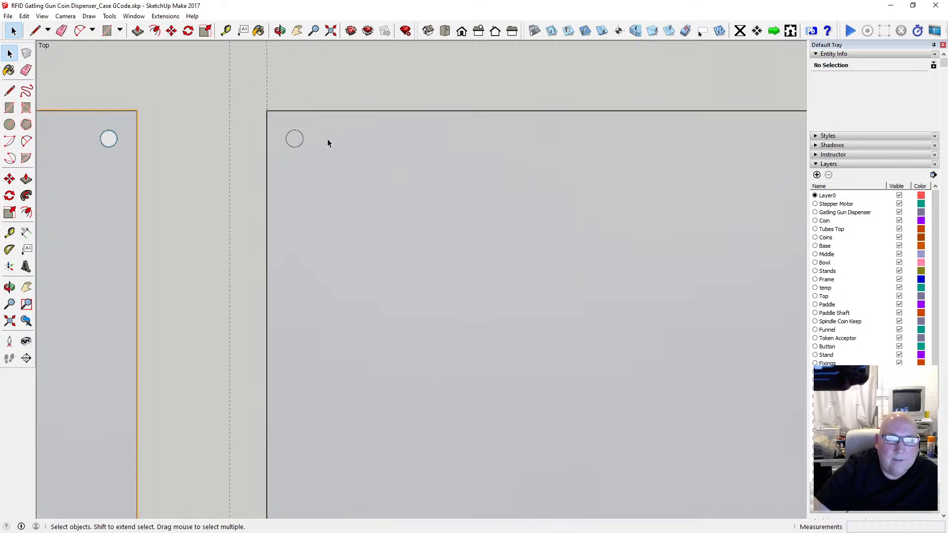
{"action": "left_click", "coordinate": [295, 140]}
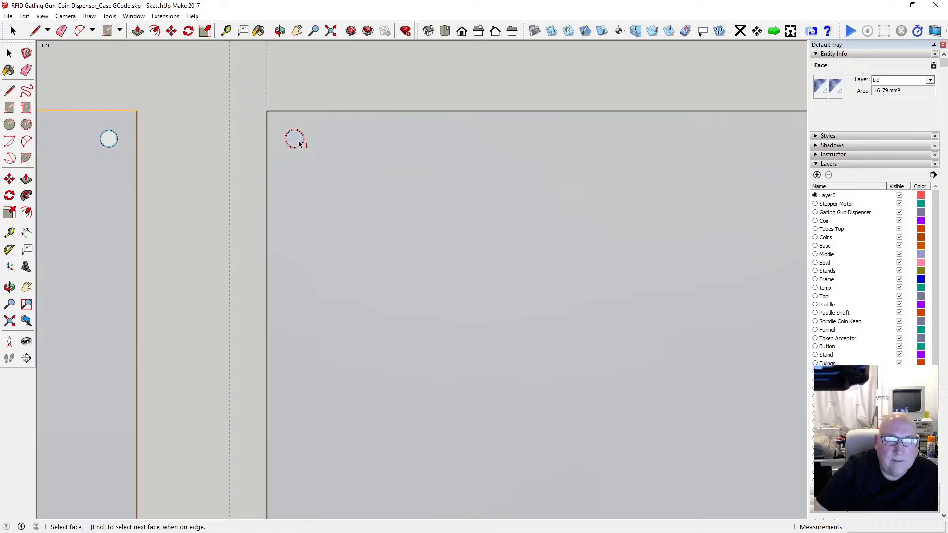
{"action": "scroll", "coordinate": [299, 143], "scroll_direction": "up", "scroll_amount": 3}
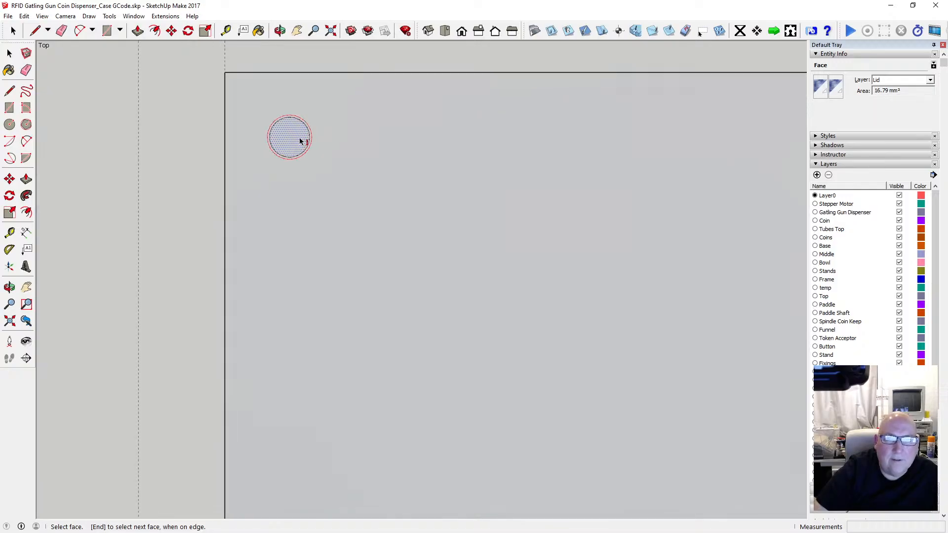
{"action": "scroll", "coordinate": [300, 140], "scroll_direction": "down", "scroll_amount": 5}
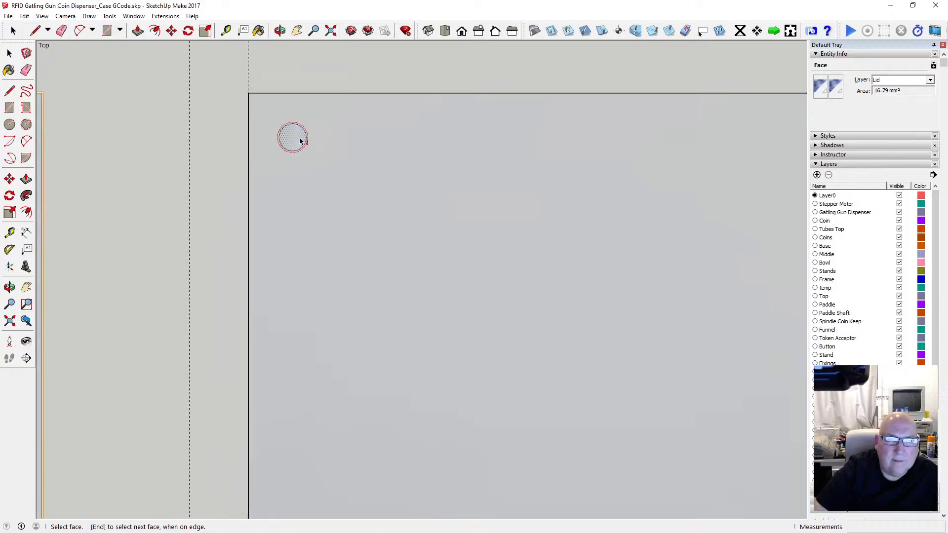
{"action": "scroll", "coordinate": [300, 141], "scroll_direction": "down", "scroll_amount": 2}
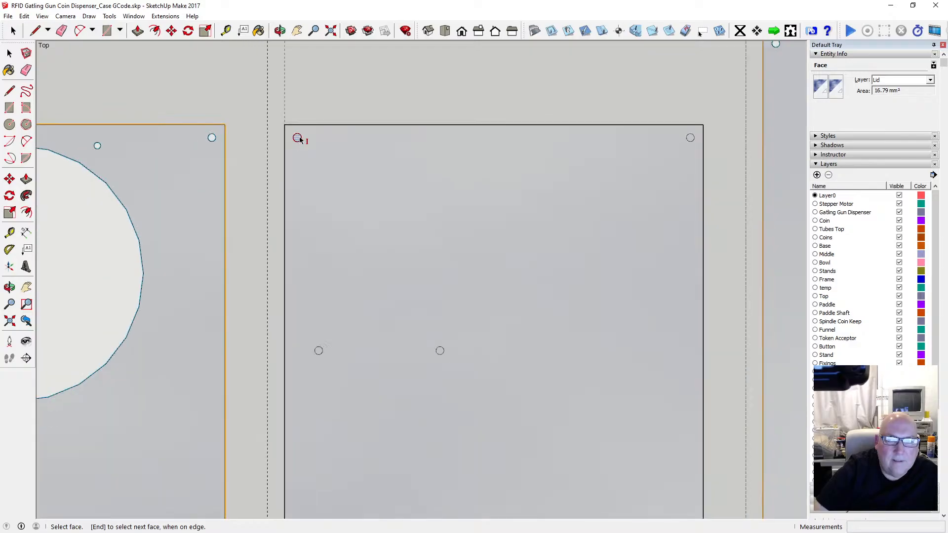
{"action": "scroll", "coordinate": [300, 140], "scroll_direction": "down", "scroll_amount": 2}
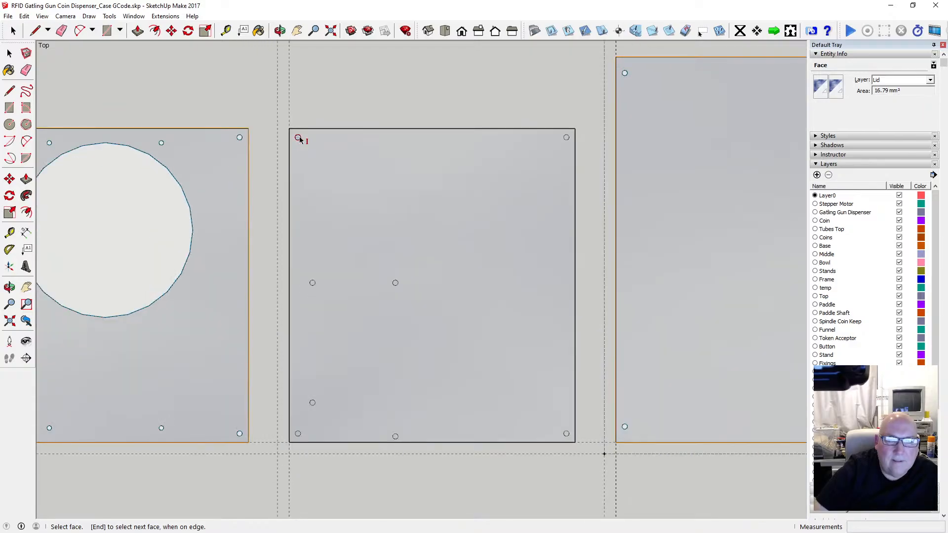
{"action": "left_click", "coordinate": [321, 120]}
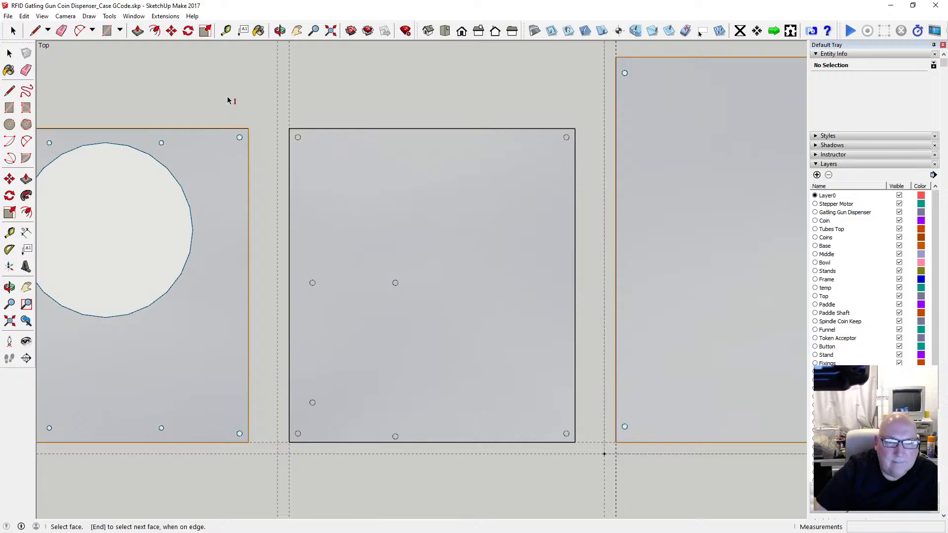
Step: Retry the inside cut on the fourth panel's upper-left corner hole at close zoom, and leave the cut tool
{"action": "scroll", "coordinate": [310, 144], "scroll_direction": "up", "scroll_amount": 5}
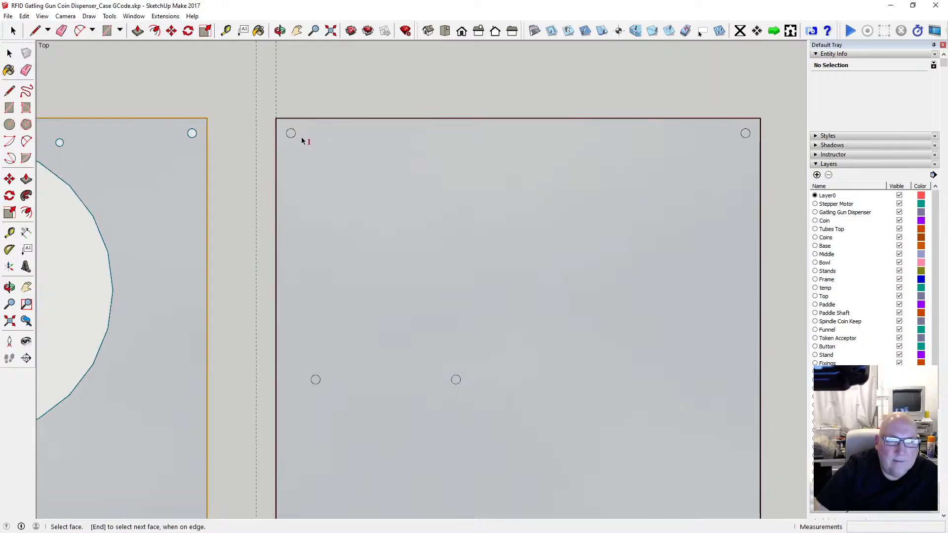
{"action": "scroll", "coordinate": [299, 139], "scroll_direction": "up", "scroll_amount": 1}
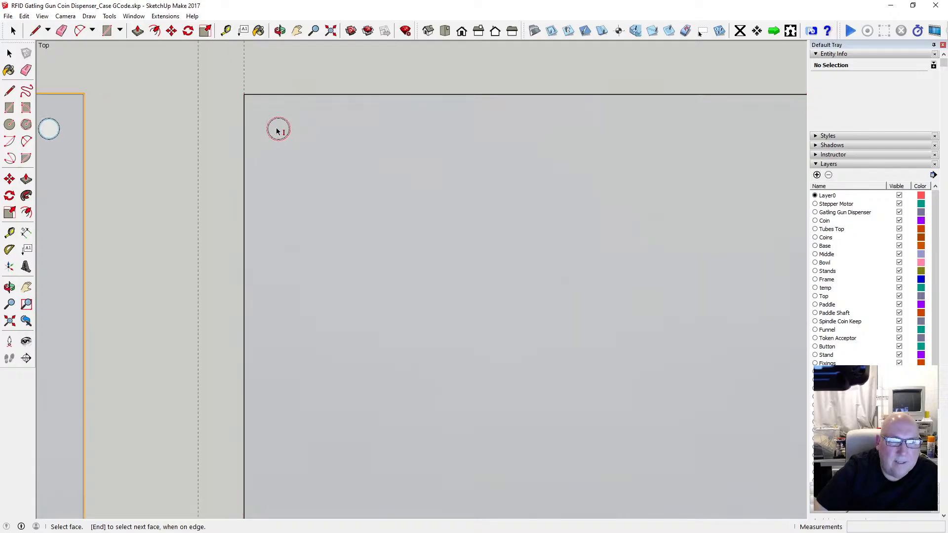
{"action": "scroll", "coordinate": [278, 131], "scroll_direction": "up", "scroll_amount": 1}
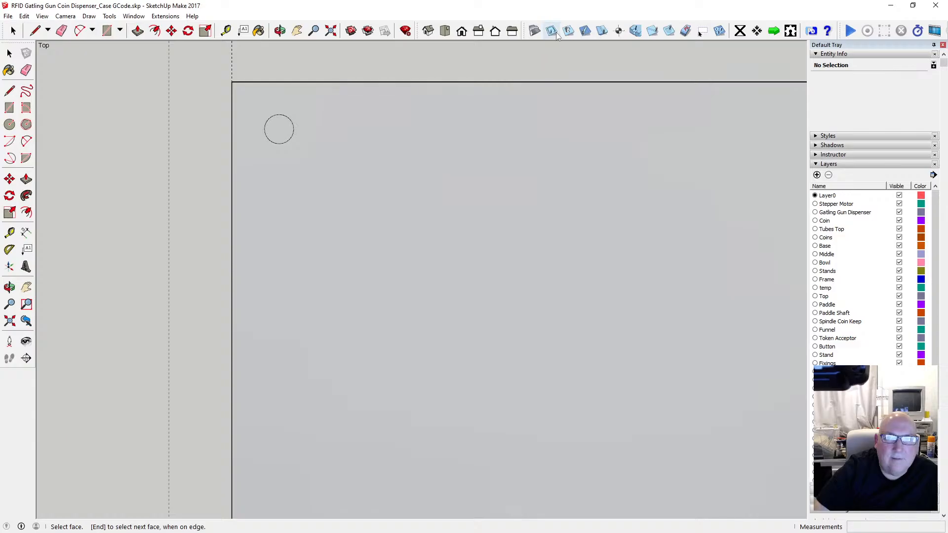
{"action": "left_click", "coordinate": [9, 53]}
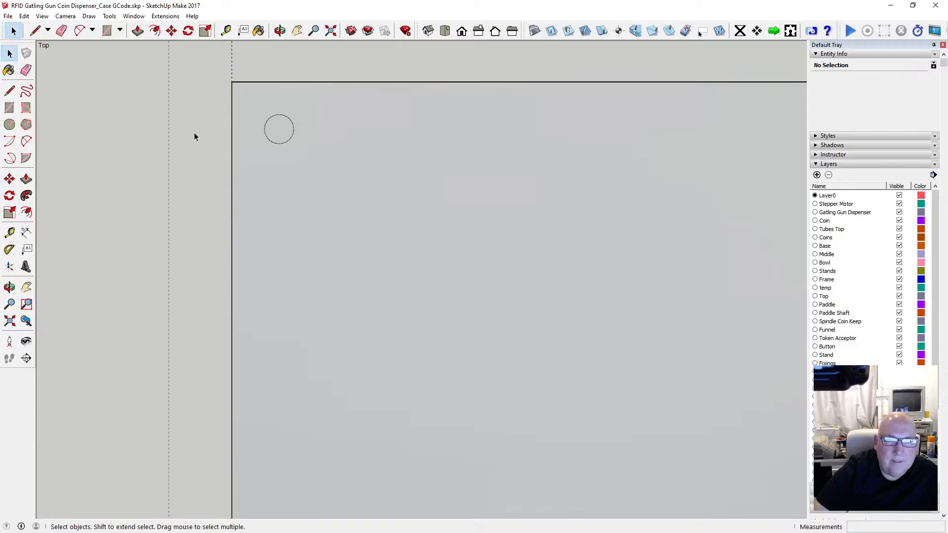
Step: Select the whole fourth panel to check its geometry, and clear the selection
{"action": "scroll", "coordinate": [206, 181], "scroll_direction": "down", "scroll_amount": 4}
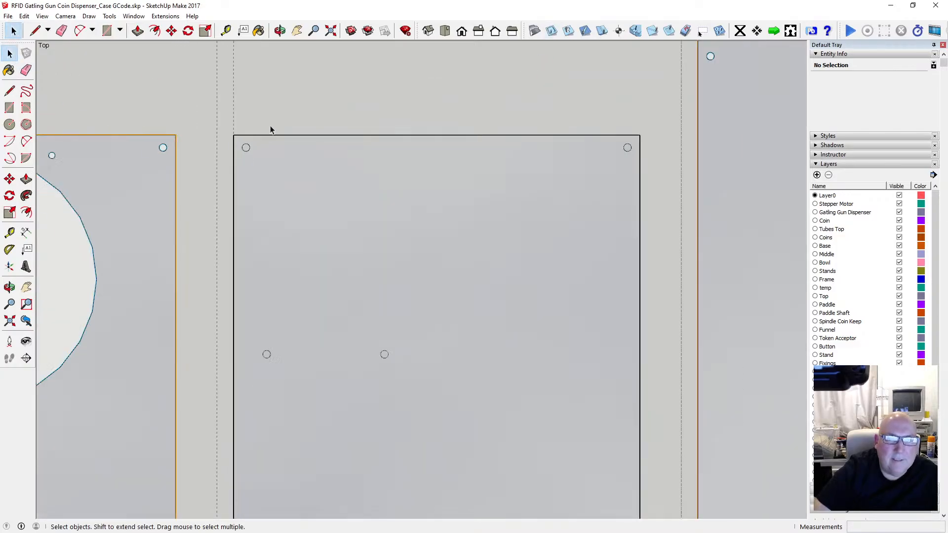
{"action": "scroll", "coordinate": [270, 130], "scroll_direction": "down", "scroll_amount": 3}
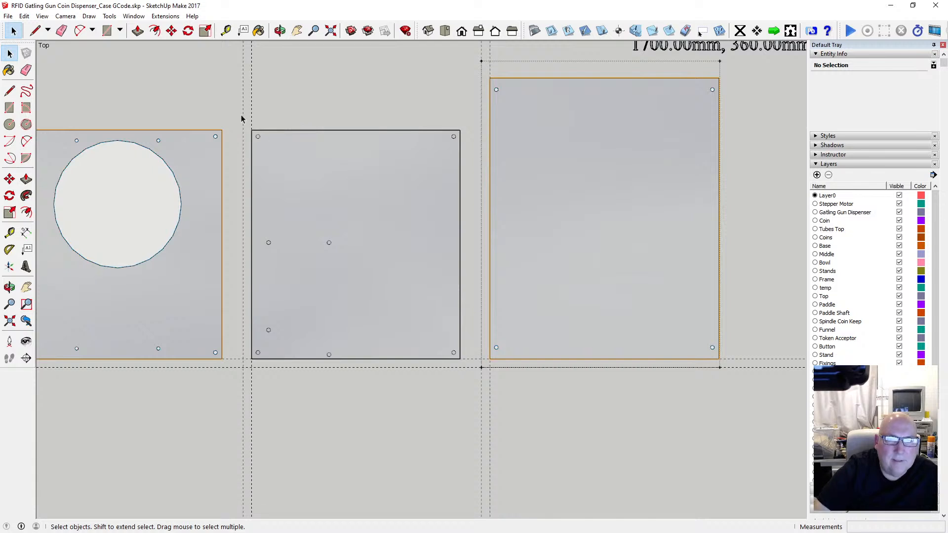
{"action": "left_click_drag", "start_coordinate": [241, 115], "coordinate": [474, 370]}
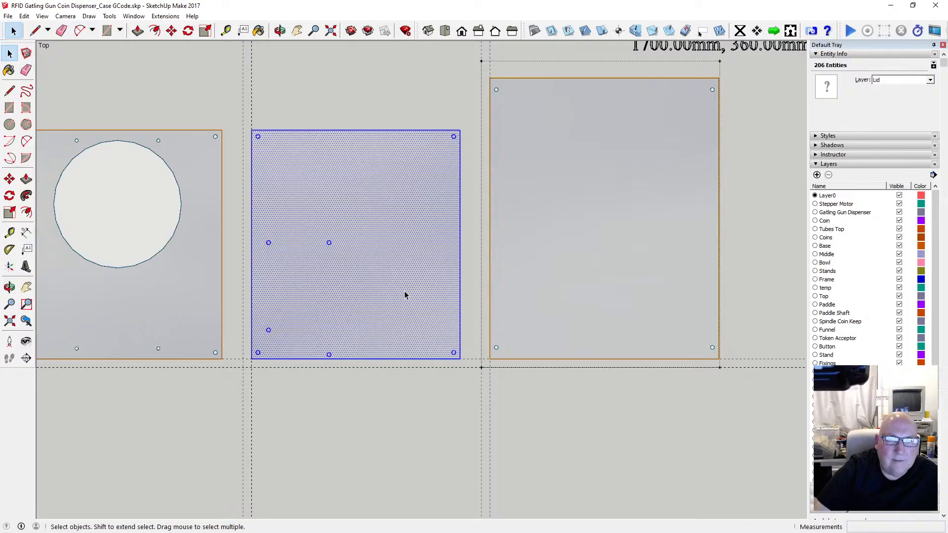
{"action": "left_click", "coordinate": [298, 114]}
{"action": "scroll", "coordinate": [263, 172], "scroll_direction": "up", "scroll_amount": 2}
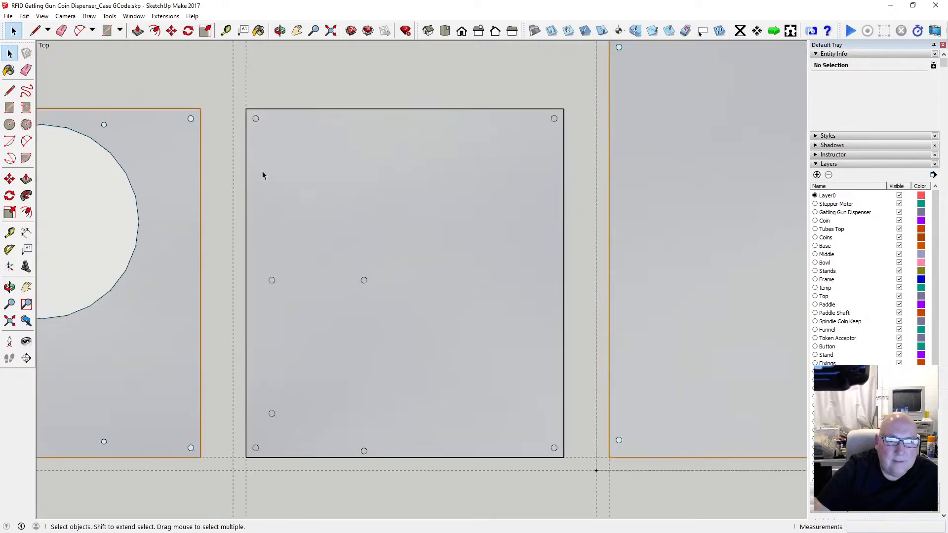
Step: Select the whole fourth panel with its holes and delete it
{"action": "scroll", "coordinate": [262, 172], "scroll_direction": "up", "scroll_amount": 1}
{"action": "scroll", "coordinate": [262, 171], "scroll_direction": "down", "scroll_amount": 2}
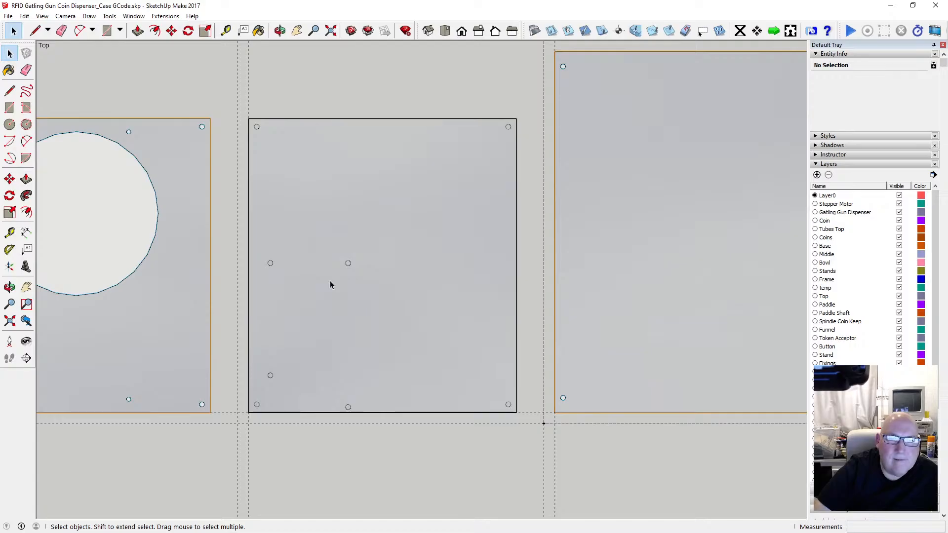
{"action": "left_click_drag", "start_coordinate": [245, 113], "coordinate": [524, 417]}
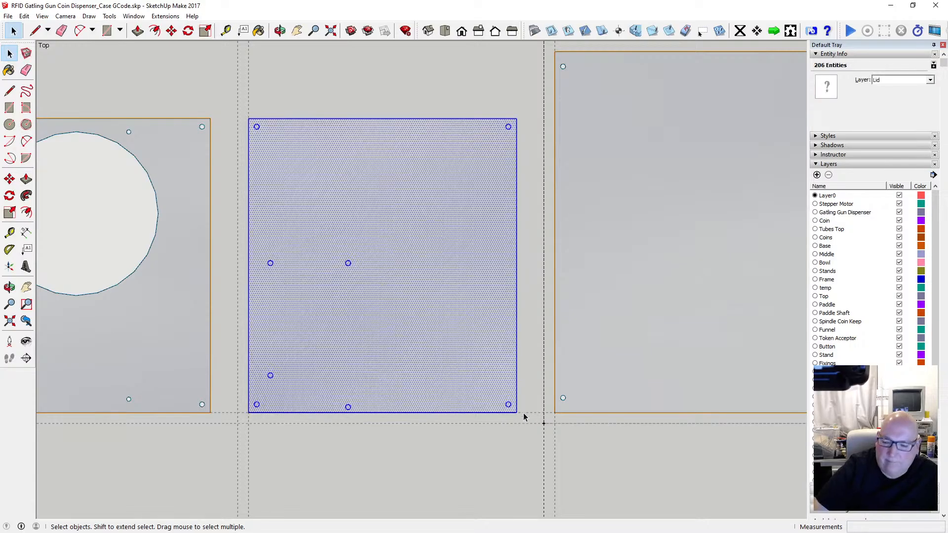
{"action": "key", "text": "Delete"}
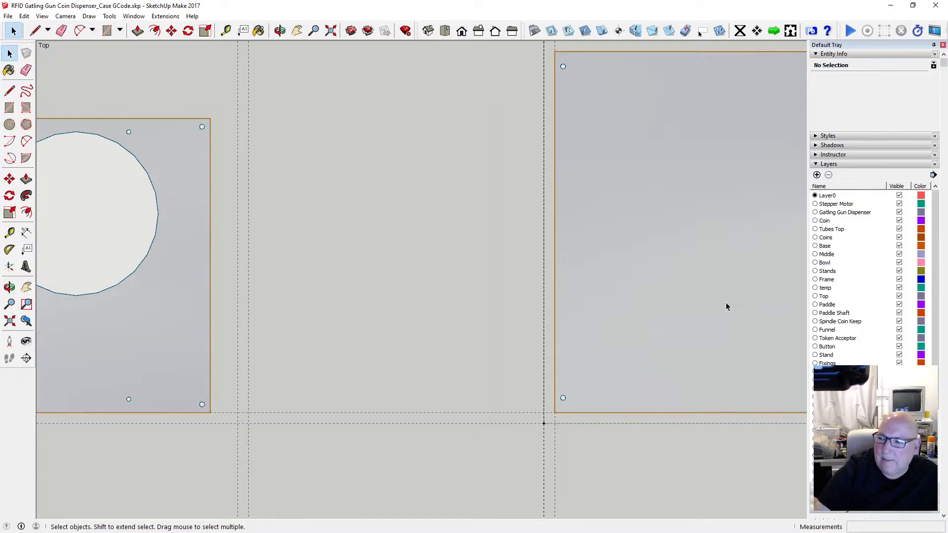
Step: Switch to the RFID Gatling Gun Coin Dispenser model and copy the case's bottom panel
{"action": "key", "text": "alt+Tab"}
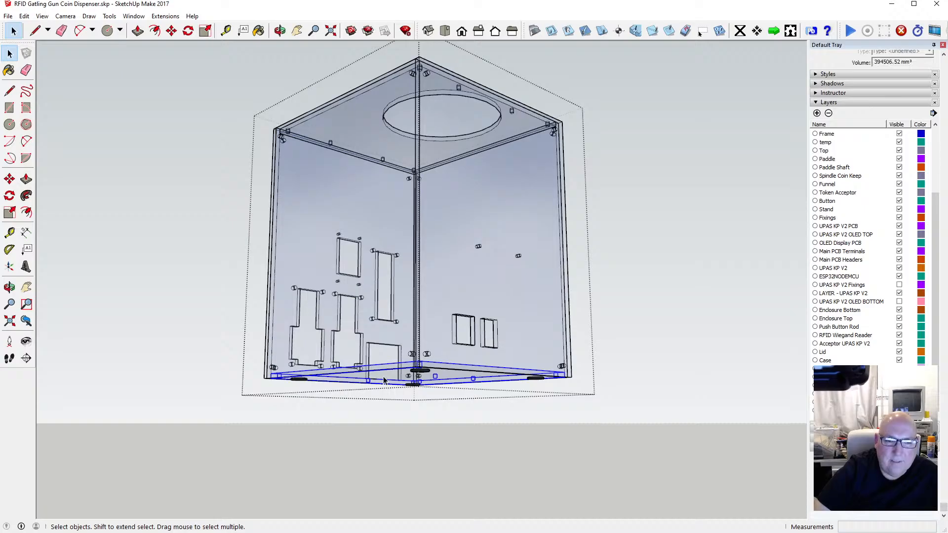
{"action": "key", "text": "Delete"}
{"action": "key", "text": "ctrl+z"}
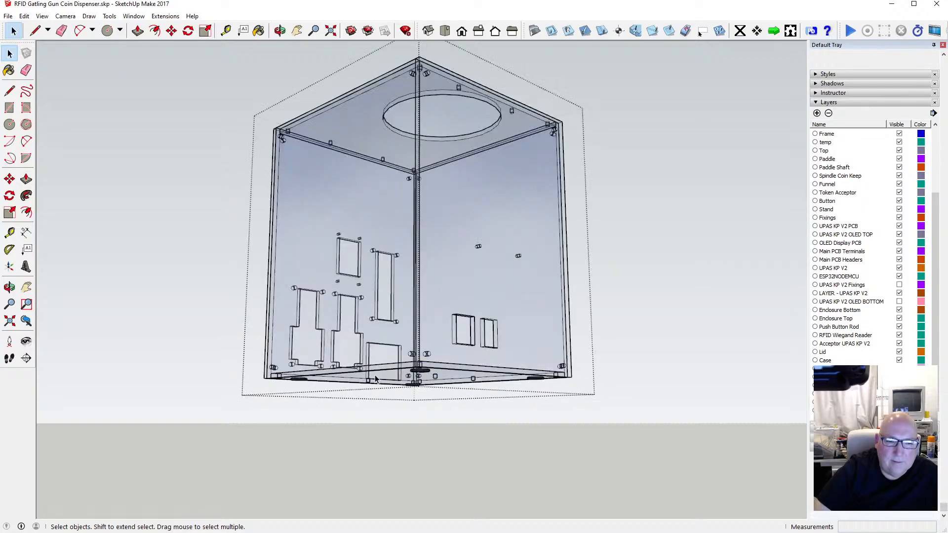
{"action": "left_click", "coordinate": [376, 378]}
{"action": "left_click", "coordinate": [24, 16]}
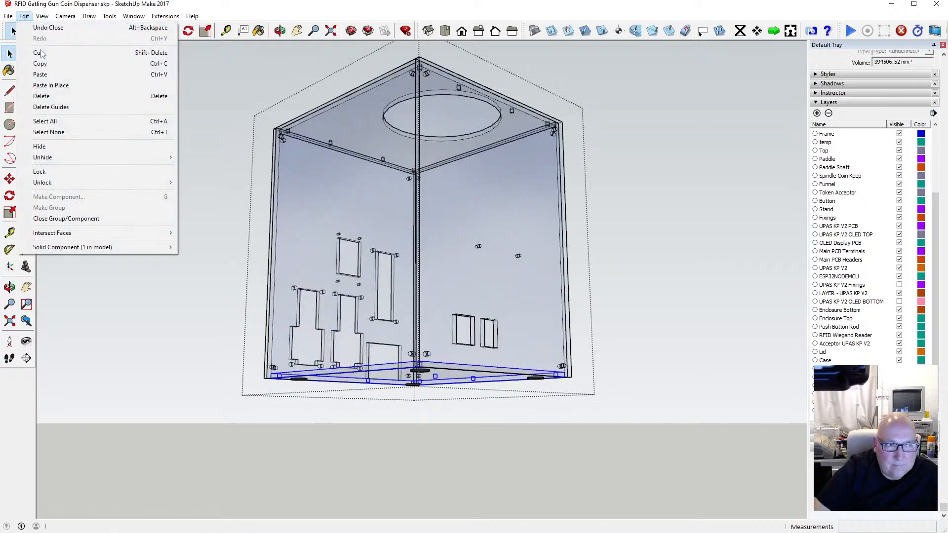
{"action": "left_click", "coordinate": [41, 63]}
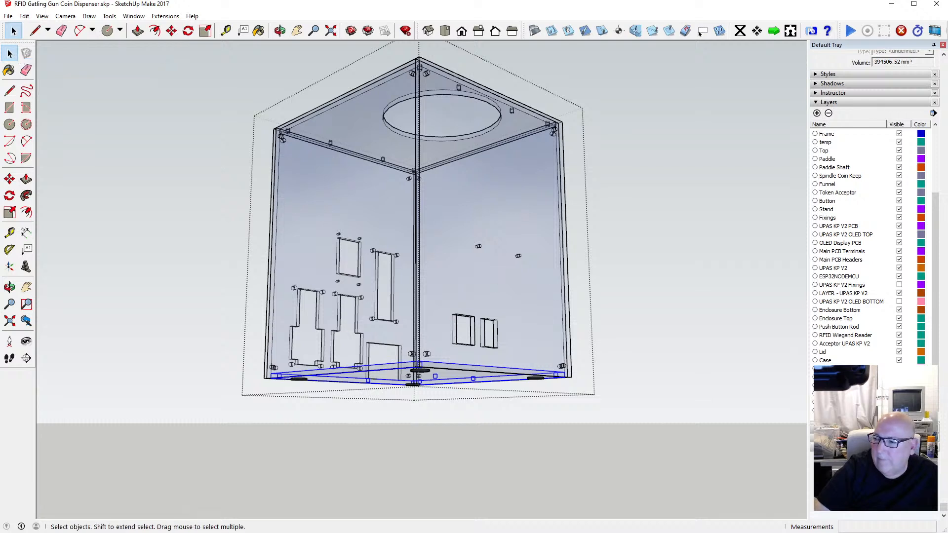
Step: Return to the Case GCode model and paste the copied panel above the empty fourth-panel space
{"action": "key", "text": "alt+Tab"}
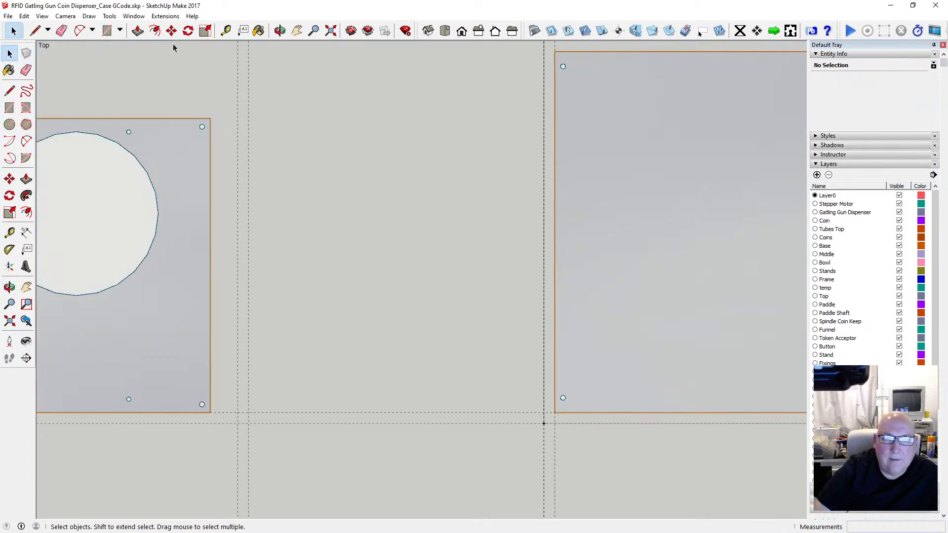
{"action": "left_click", "coordinate": [24, 16]}
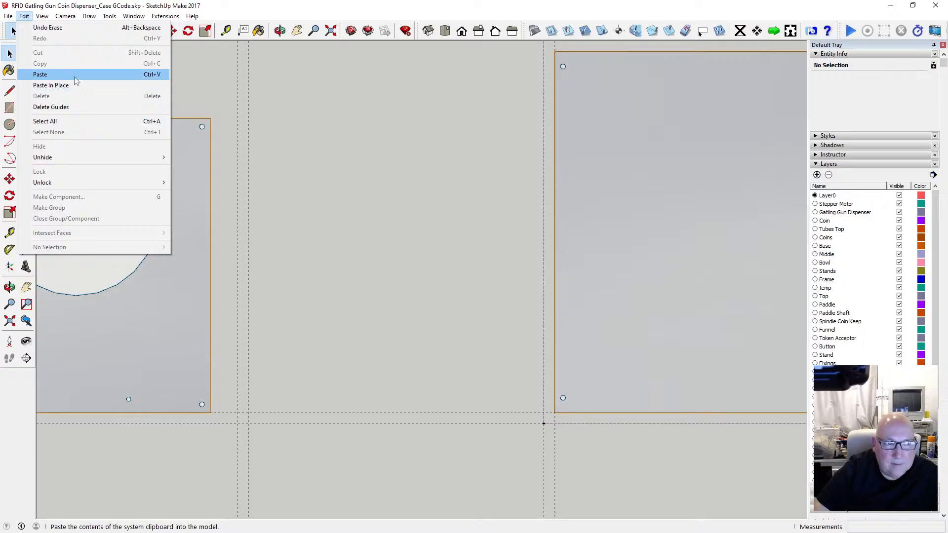
{"action": "left_click", "coordinate": [74, 74]}
{"action": "scroll", "coordinate": [243, 326], "scroll_direction": "down", "scroll_amount": 5}
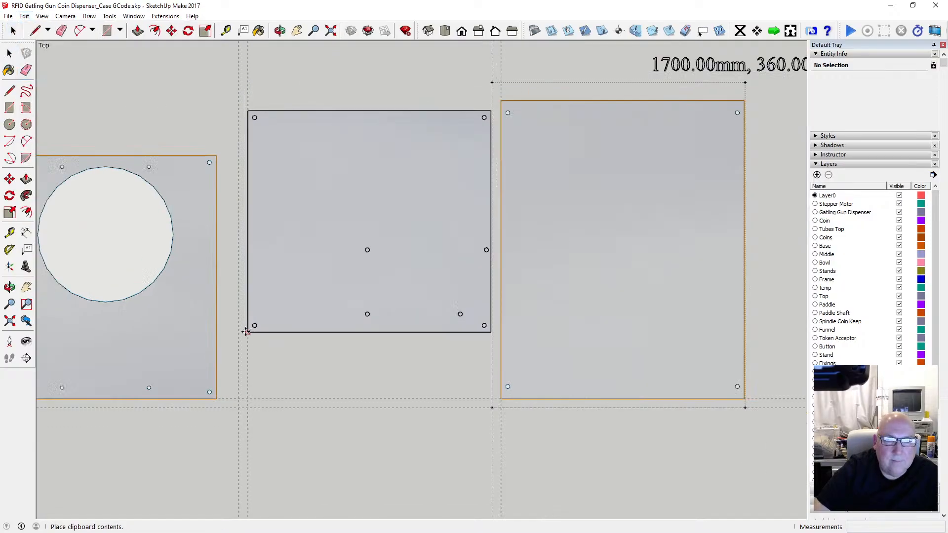
{"action": "left_click", "coordinate": [226, 203]}
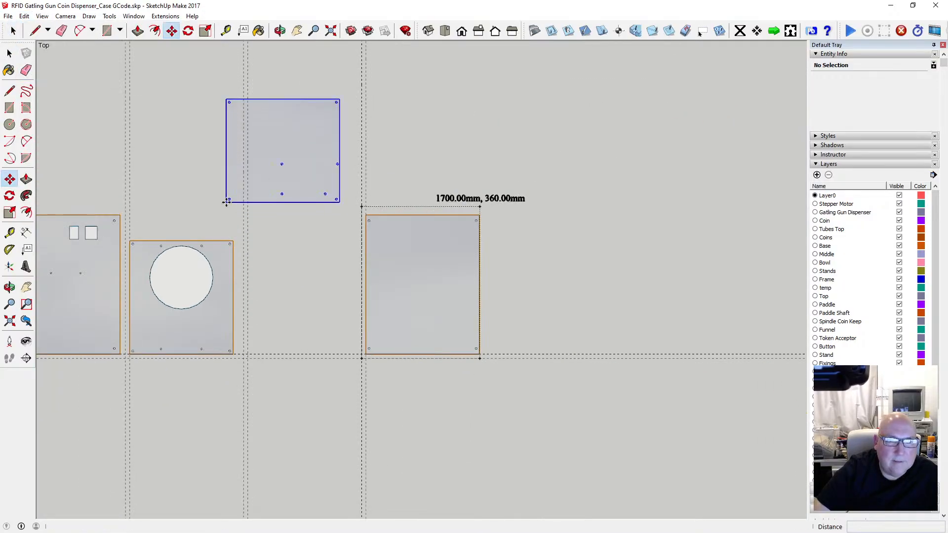
Step: Flip the pasted panel upside down with Rotate, pivoting at the middle of its front edge
{"action": "left_click", "coordinate": [280, 30]}
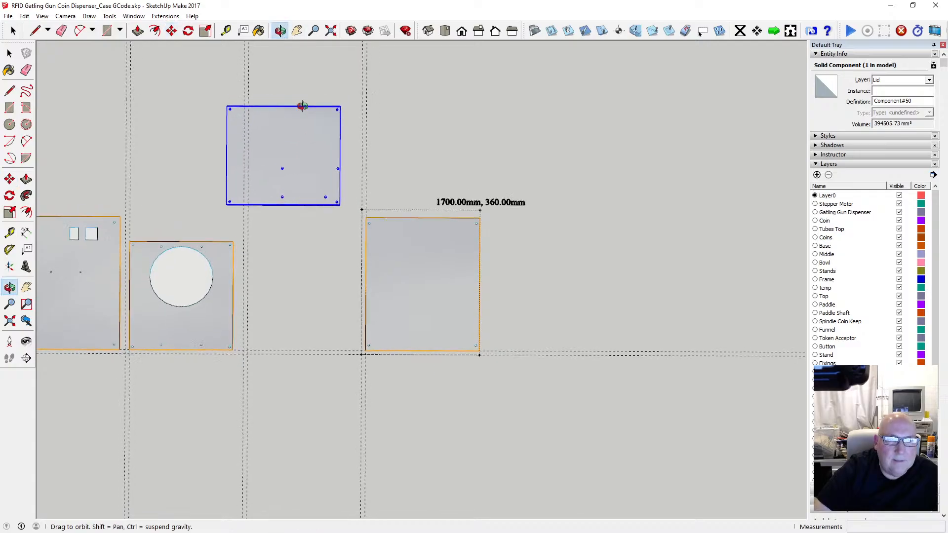
{"action": "left_click_drag", "start_coordinate": [300, 102], "coordinate": [290, 188]}
{"action": "scroll", "coordinate": [292, 224], "scroll_direction": "up", "scroll_amount": 3}
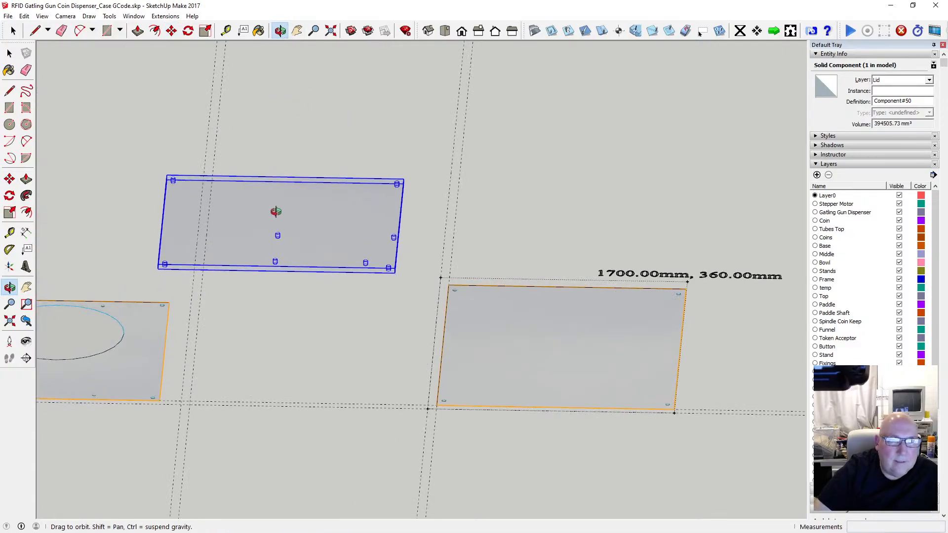
{"action": "key", "text": "q"}
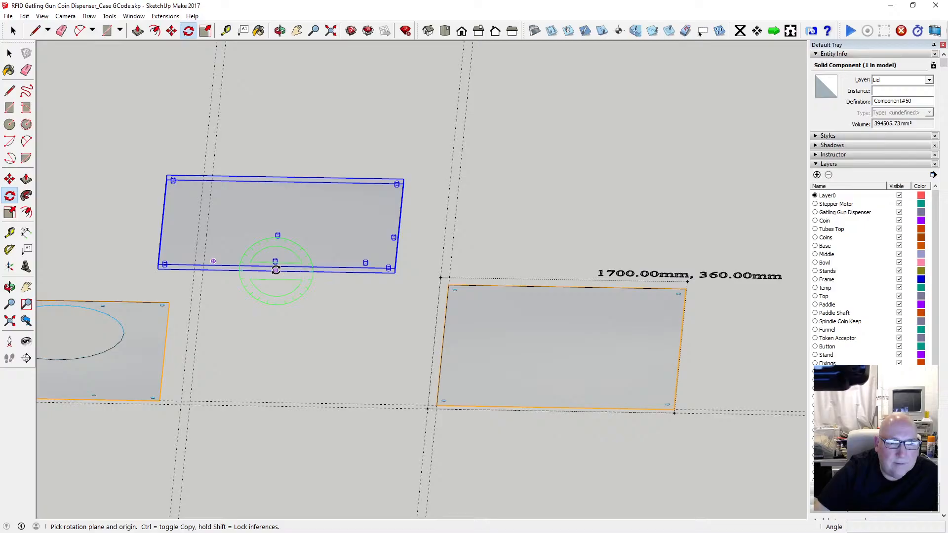
{"action": "left_click", "coordinate": [275, 270]}
{"action": "left_click", "coordinate": [427, 272]}
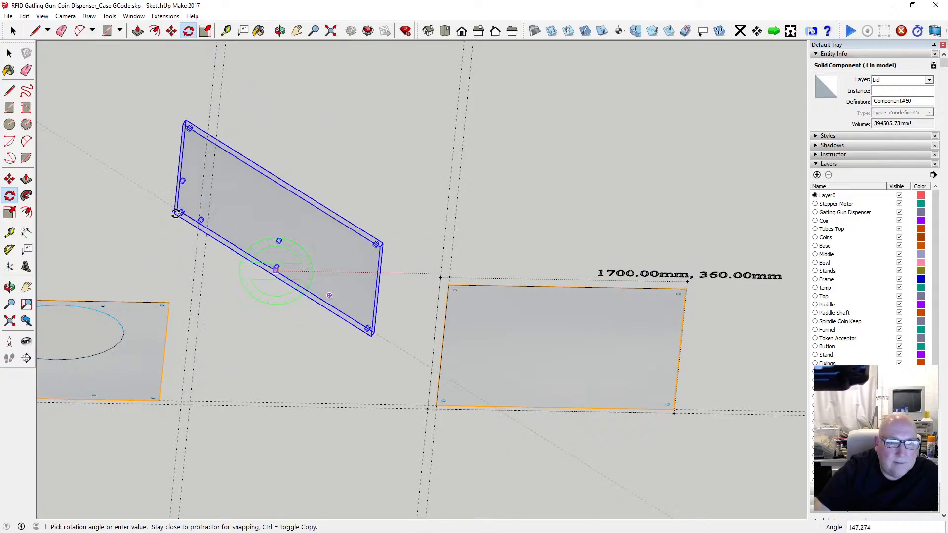
{"action": "left_click", "coordinate": [151, 271]}
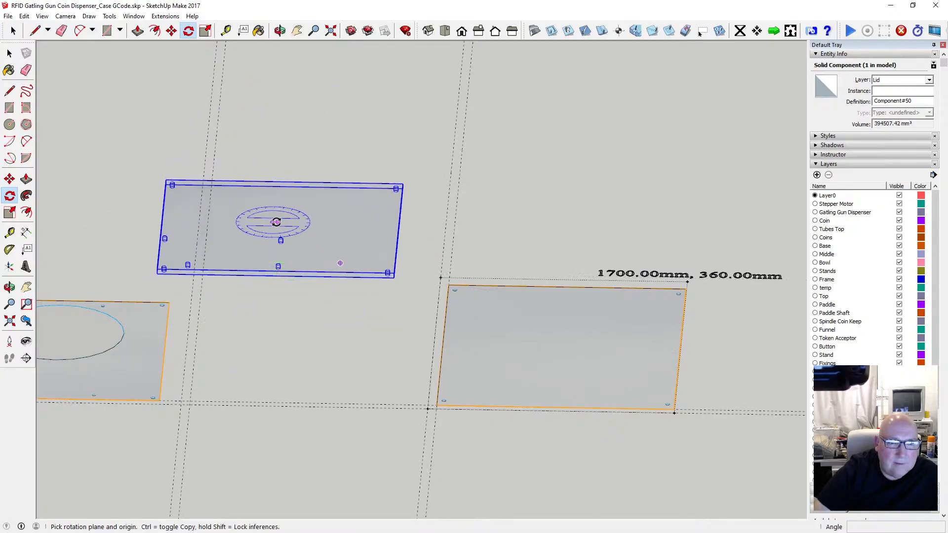
Step: Rotate the pasted panel 90 degrees in the horizontal plane about the middle of its face
{"action": "left_click", "coordinate": [273, 222]}
{"action": "left_click", "coordinate": [424, 222]}
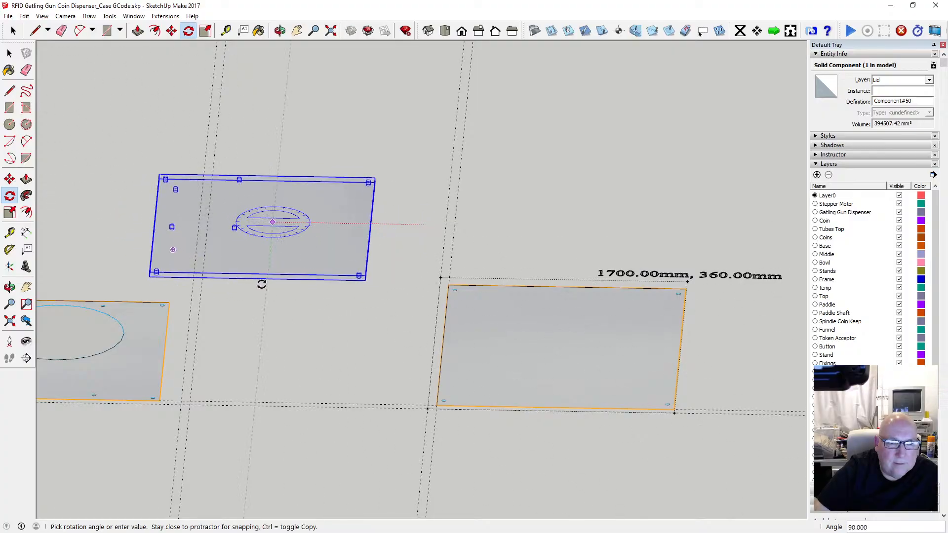
{"action": "left_click", "coordinate": [262, 285]}
Step: Select the pasted panel and move it by its front-left corner into the guide-framed space between the third and fifth panels
{"action": "left_click", "coordinate": [154, 30]}
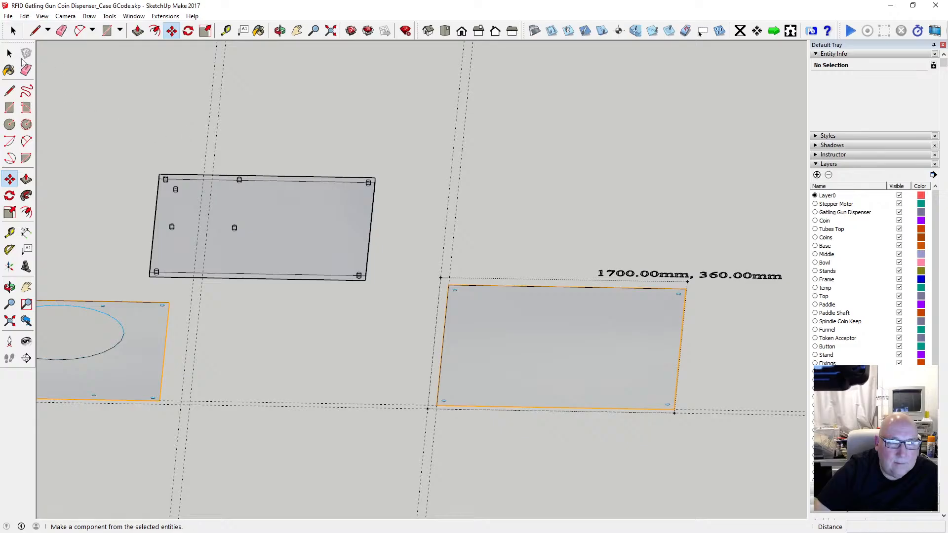
{"action": "key", "text": "space"}
{"action": "left_click", "coordinate": [211, 178]}
{"action": "left_click", "coordinate": [171, 30]}
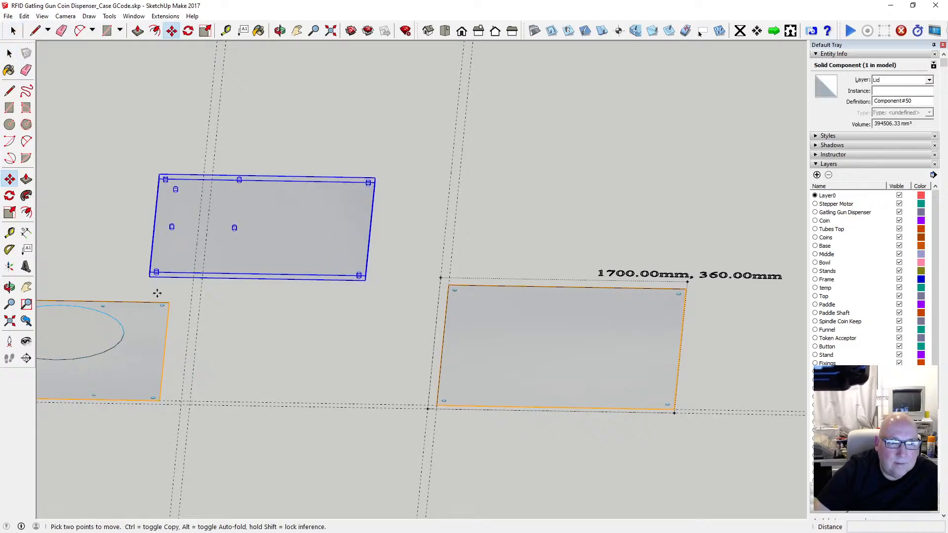
{"action": "left_click", "coordinate": [151, 278]}
{"action": "scroll", "coordinate": [203, 387], "scroll_direction": "up", "scroll_amount": 6}
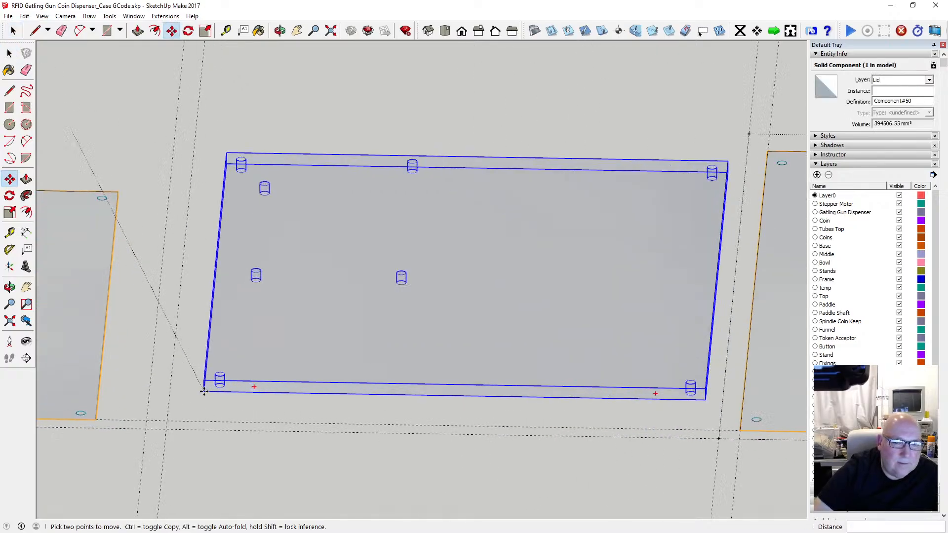
{"action": "left_click", "coordinate": [151, 433]}
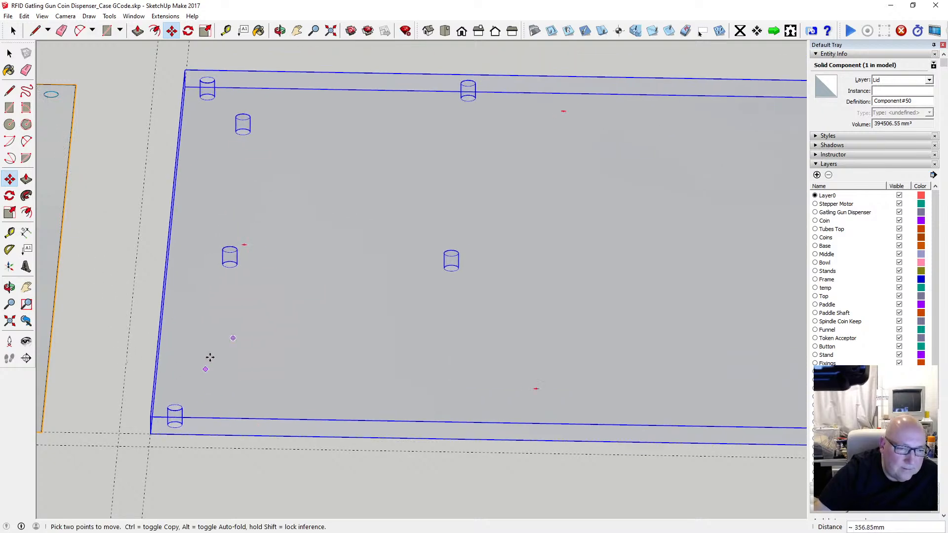
Step: Switch the camera to perspective and move the panel's lower front-left corner exactly onto the guide intersection
{"action": "left_click", "coordinate": [280, 30]}
{"action": "left_click_drag", "start_coordinate": [289, 212], "coordinate": [195, 84]}
{"action": "left_click", "coordinate": [65, 16]}
{"action": "left_click", "coordinate": [93, 78]}
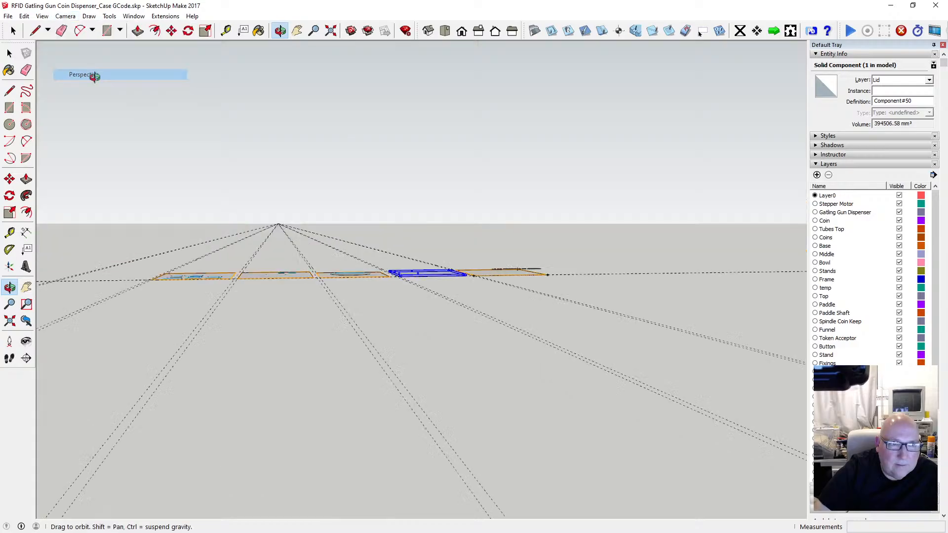
{"action": "scroll", "coordinate": [383, 274], "scroll_direction": "up", "scroll_amount": 10}
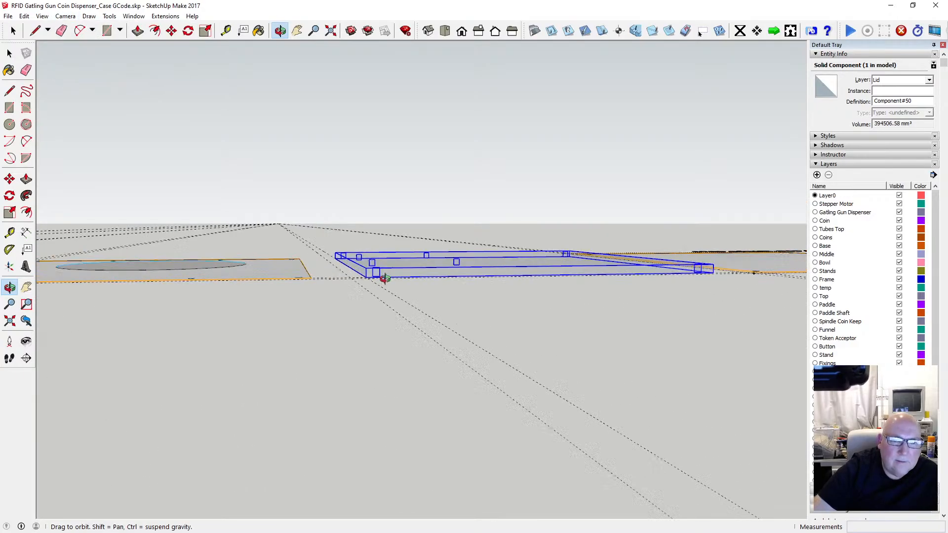
{"action": "left_click_drag", "start_coordinate": [375, 271], "coordinate": [320, 302]}
{"action": "scroll", "coordinate": [320, 301], "scroll_direction": "up", "scroll_amount": 8}
{"action": "scroll", "coordinate": [320, 300], "scroll_direction": "down", "scroll_amount": 3}
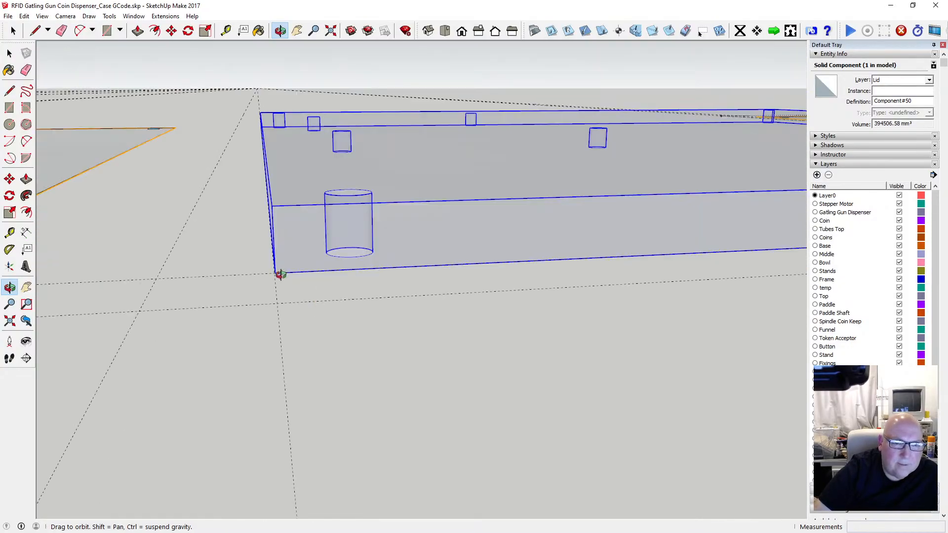
{"action": "left_click_drag", "start_coordinate": [281, 274], "coordinate": [282, 282]}
{"action": "scroll", "coordinate": [317, 333], "scroll_direction": "up", "scroll_amount": 7}
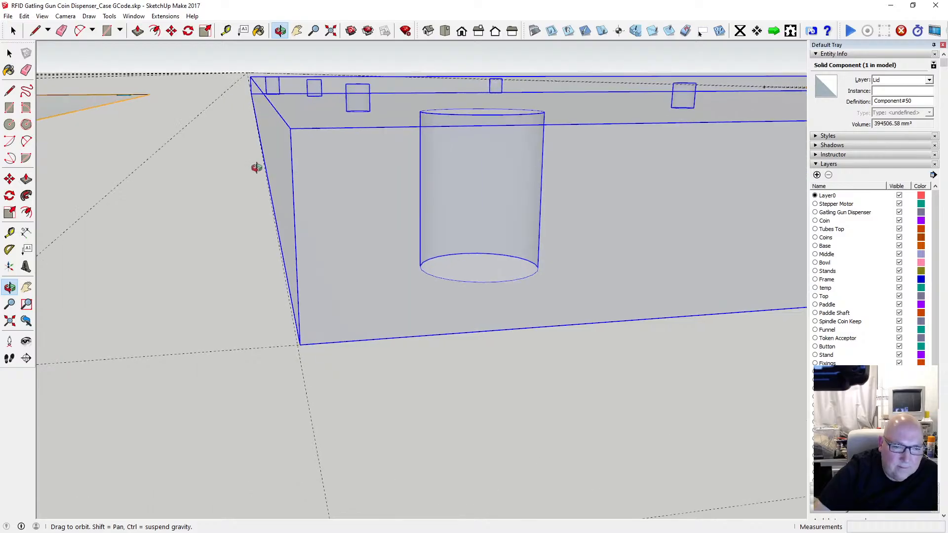
{"action": "left_click", "coordinate": [172, 31]}
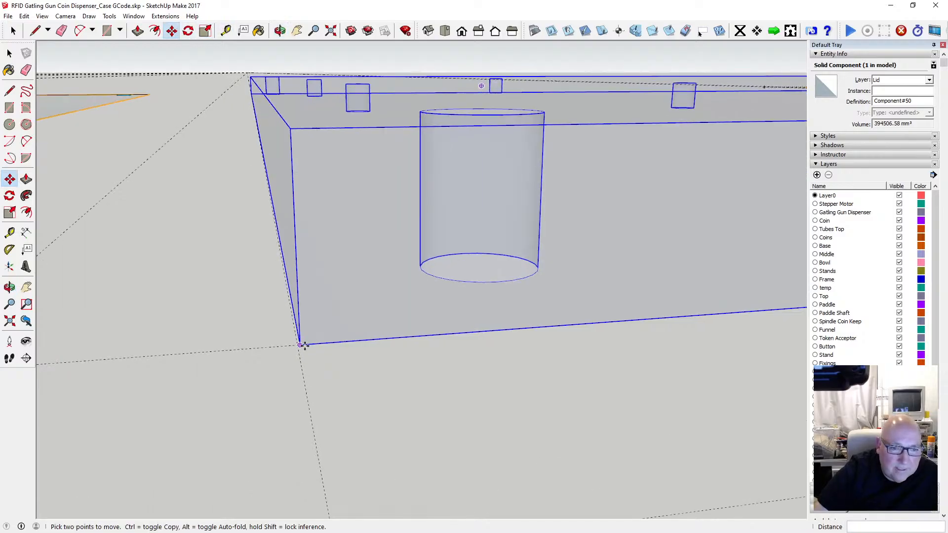
{"action": "left_click", "coordinate": [302, 345]}
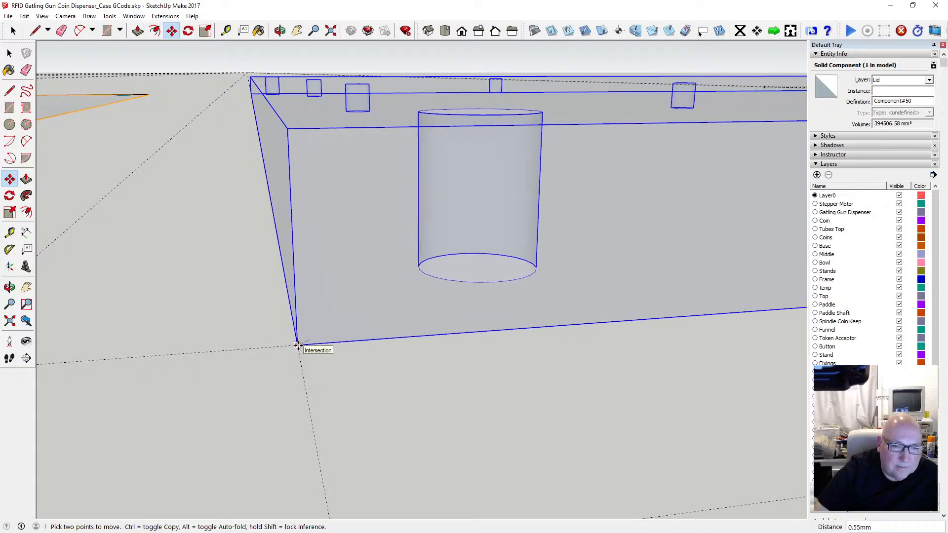
{"action": "left_click", "coordinate": [298, 344]}
Step: Inspect the repositioned panel from the front and open its component for editing
{"action": "scroll", "coordinate": [272, 364], "scroll_direction": "down", "scroll_amount": 8}
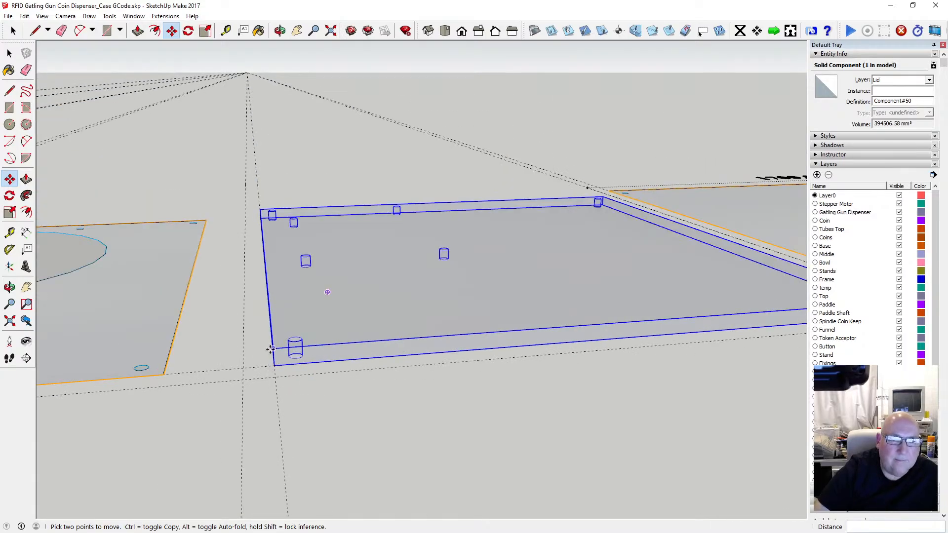
{"action": "scroll", "coordinate": [272, 349], "scroll_direction": "down", "scroll_amount": 3}
{"action": "left_click", "coordinate": [280, 30]}
{"action": "left_click_drag", "start_coordinate": [400, 196], "coordinate": [371, 197]}
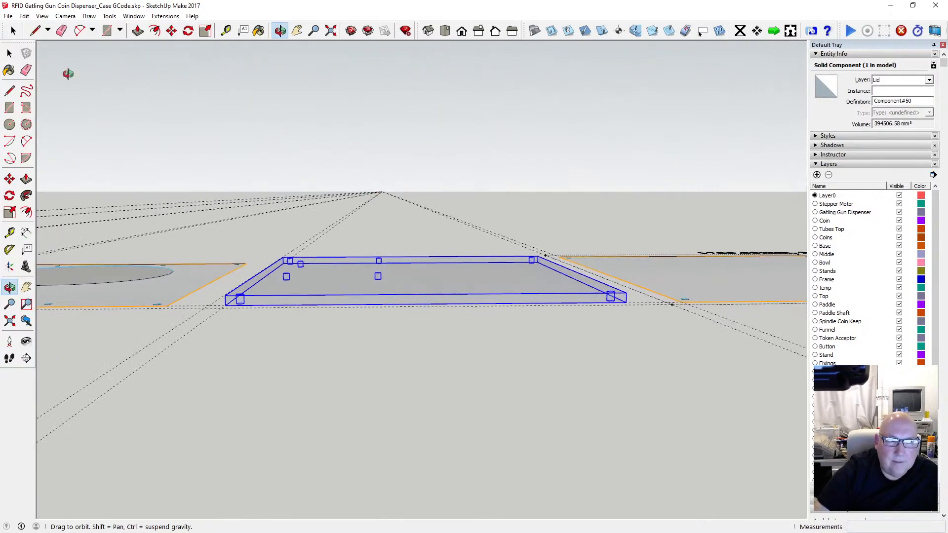
{"action": "key", "text": "space"}
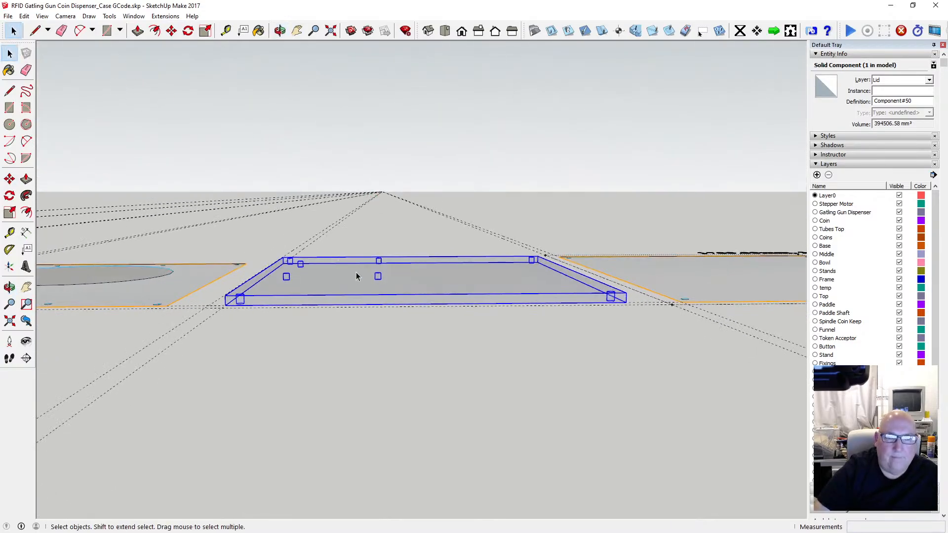
{"action": "double_click", "coordinate": [357, 274]}
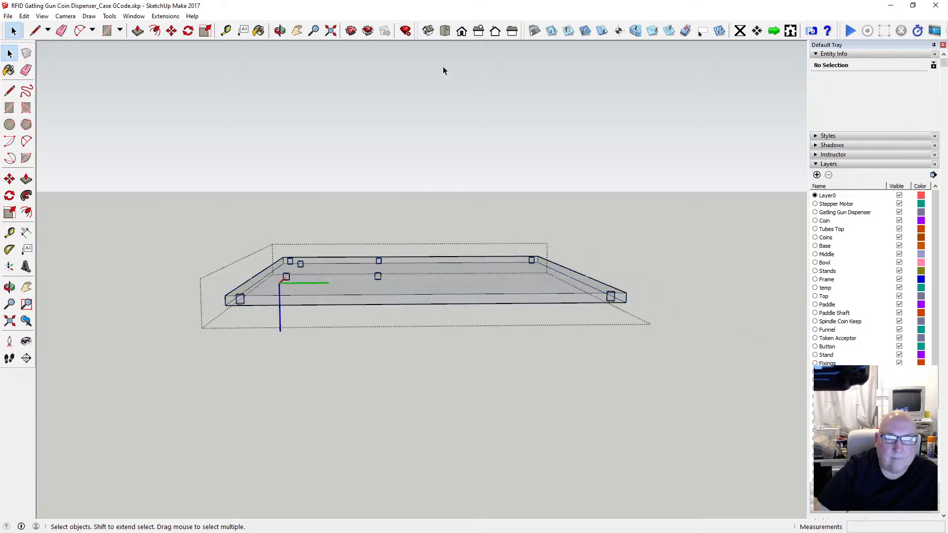
Step: In a parallel-projection front view, delete the panel's upper face and side geometry, keeping only its bottom face, and return to the top view
{"action": "left_click", "coordinate": [461, 32]}
{"action": "left_click", "coordinate": [65, 16]}
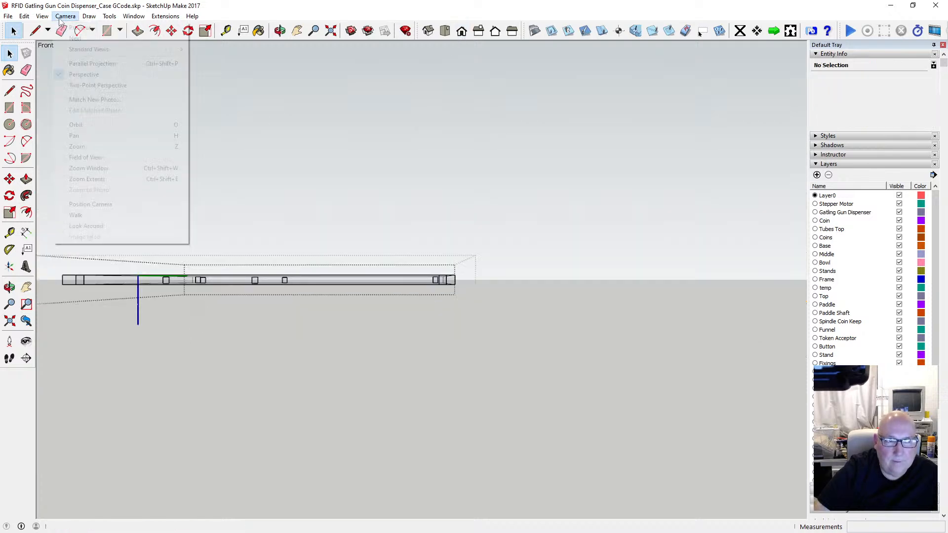
{"action": "left_click", "coordinate": [89, 63]}
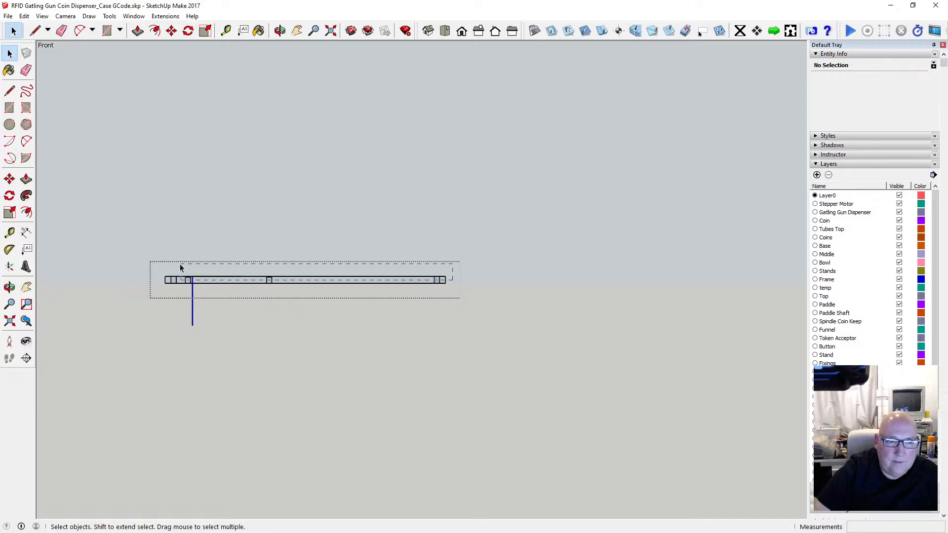
{"action": "left_click_drag", "start_coordinate": [161, 264], "coordinate": [162, 265]}
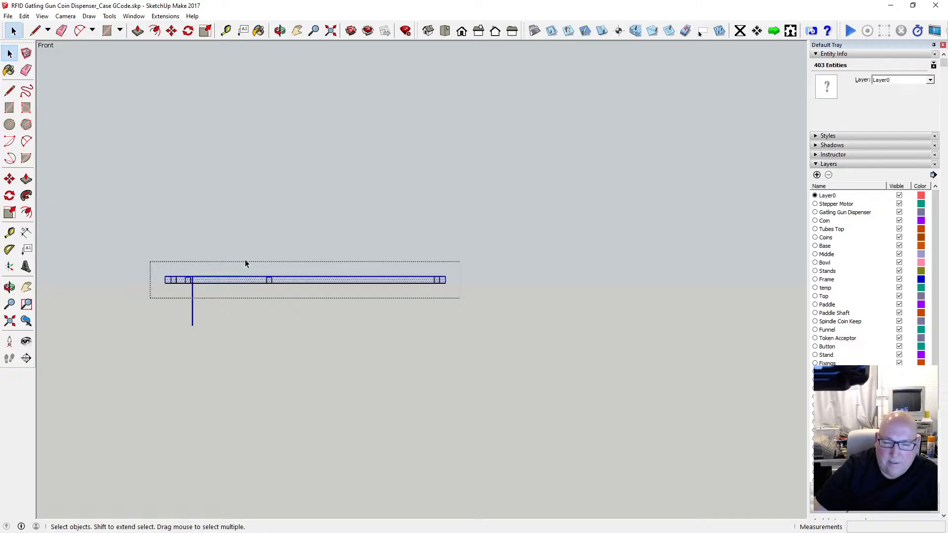
{"action": "key", "text": "Delete"}
{"action": "left_click", "coordinate": [444, 30]}
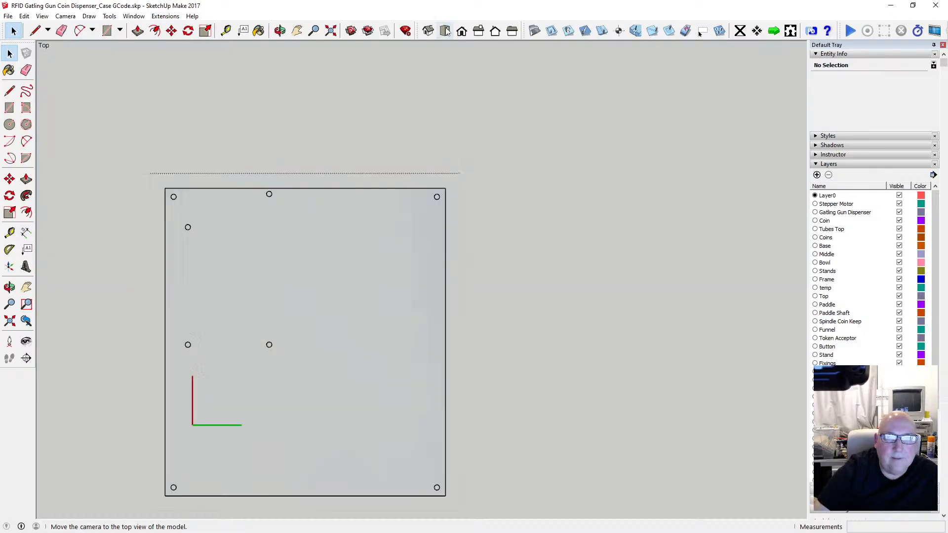
Step: Select all the screw-hole circles in the panel component, cut them, and paste them in place outside the component
{"action": "scroll", "coordinate": [410, 234], "scroll_direction": "down", "scroll_amount": 3}
{"action": "scroll", "coordinate": [311, 262], "scroll_direction": "up", "scroll_amount": 2}
{"action": "scroll", "coordinate": [311, 265], "scroll_direction": "up", "scroll_amount": 1}
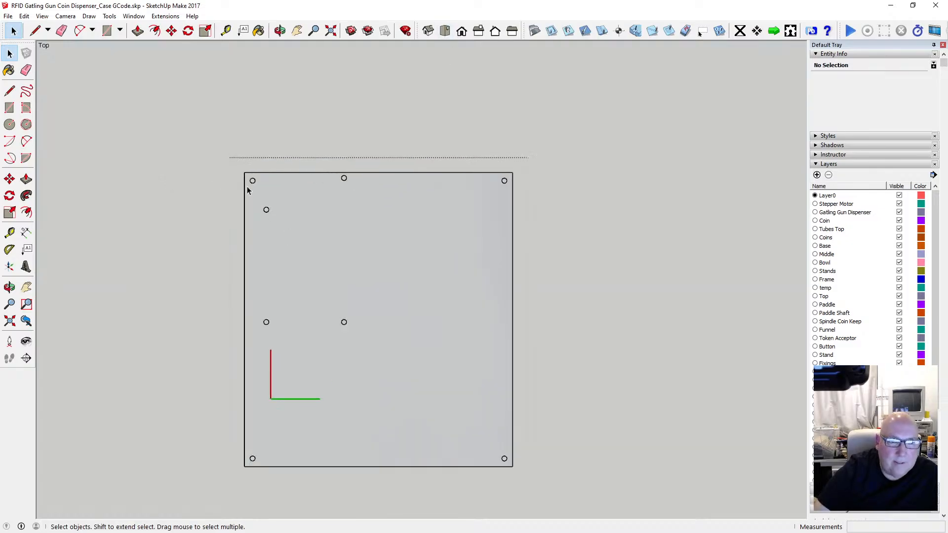
{"action": "left_click_drag", "start_coordinate": [380, 209], "coordinate": [511, 469]}
{"action": "left_click", "coordinate": [24, 16]}
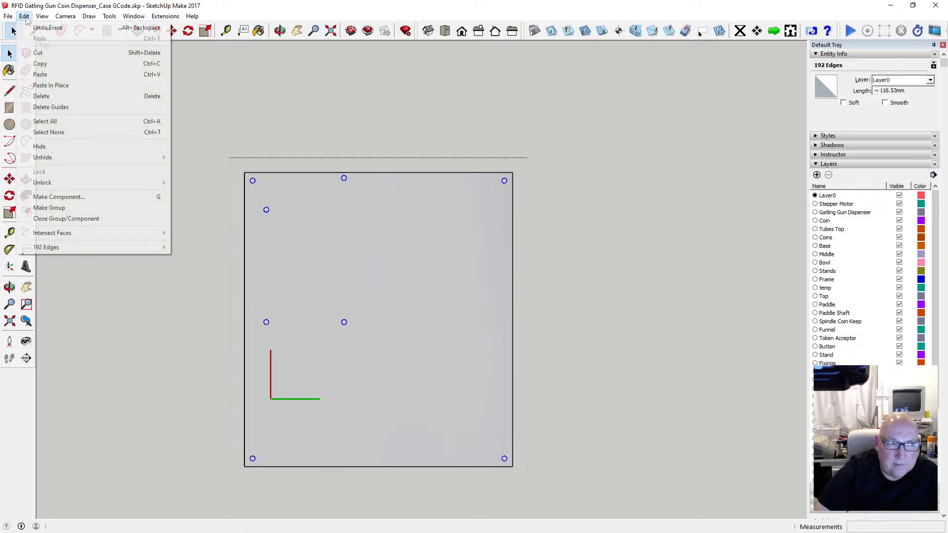
{"action": "left_click", "coordinate": [51, 52]}
{"action": "left_click", "coordinate": [183, 173]}
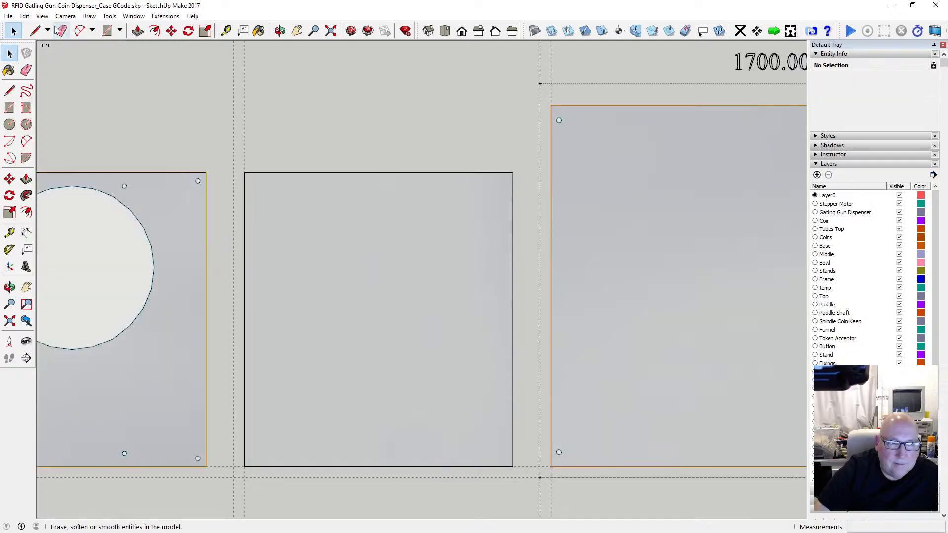
{"action": "left_click", "coordinate": [23, 16]}
{"action": "left_click", "coordinate": [55, 83]}
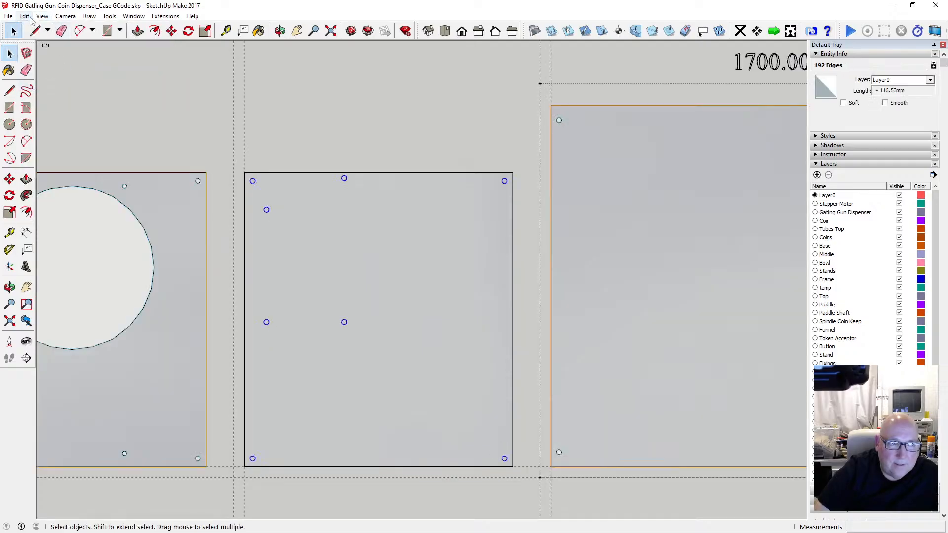
Step: Cut the loose hole circles, open the fourth panel's component, and paste them in place inside it
{"action": "left_click", "coordinate": [23, 16]}
{"action": "left_click", "coordinate": [51, 52]}
{"action": "double_click", "coordinate": [282, 202]}
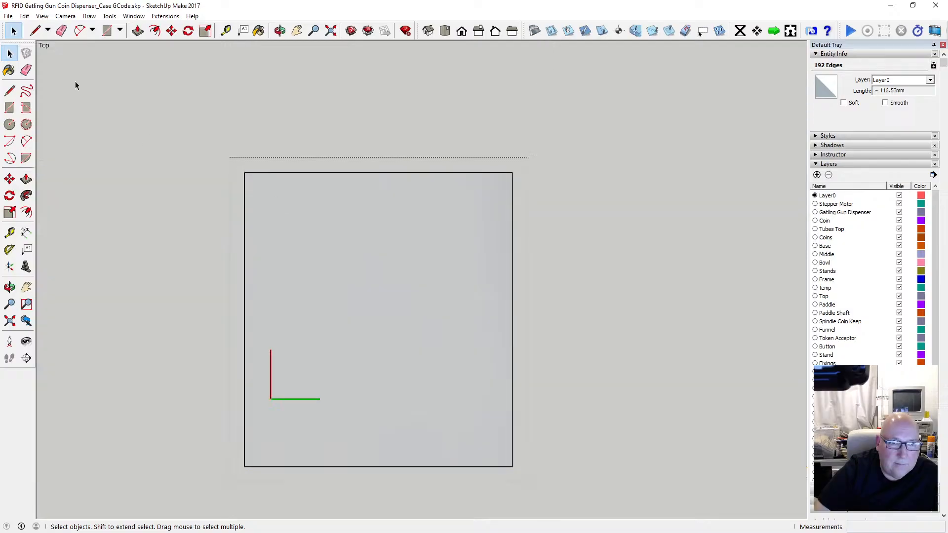
{"action": "left_click", "coordinate": [24, 16]}
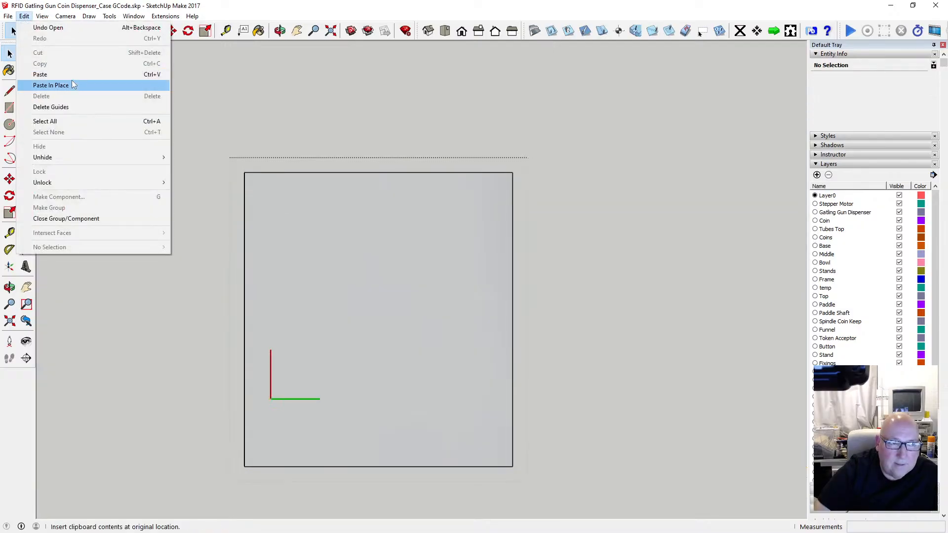
{"action": "left_click", "coordinate": [71, 83]}
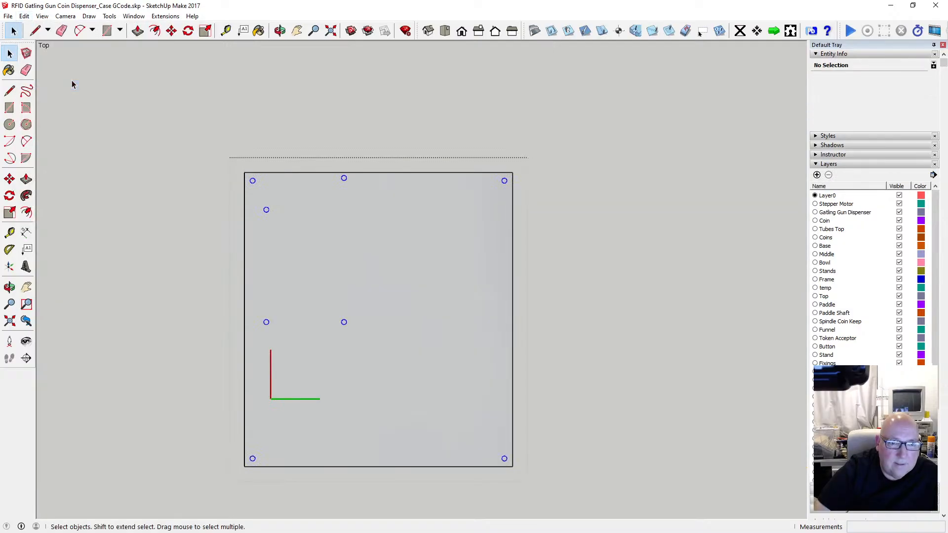
Step: Close and explode the fourth panel's component, then check from the front that its geometry lies flat
{"action": "left_click", "coordinate": [218, 182]}
{"action": "right_click", "coordinate": [263, 192]}
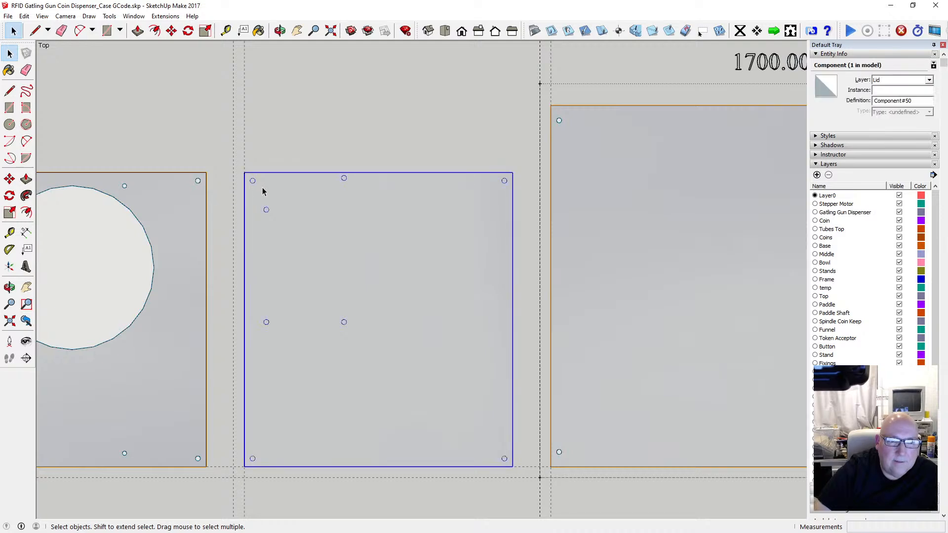
{"action": "left_click", "coordinate": [296, 263]}
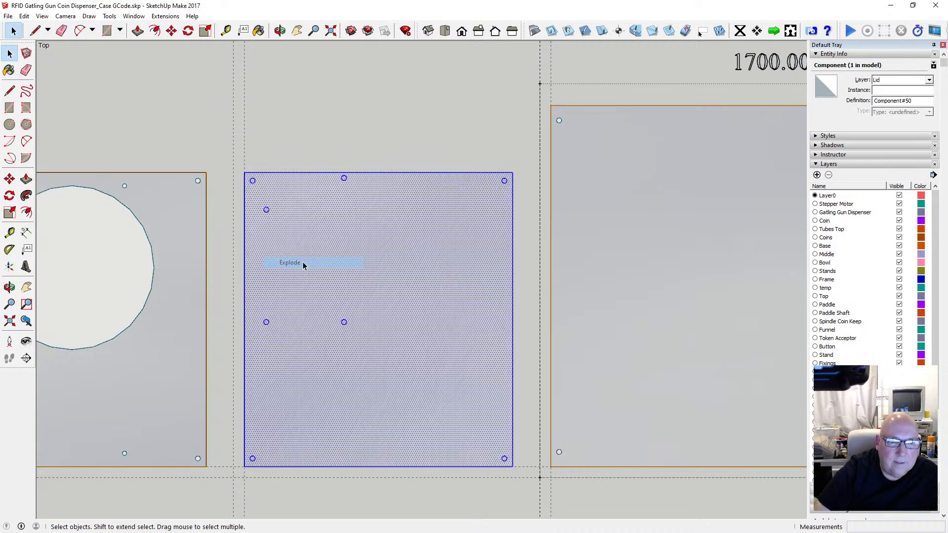
{"action": "left_click", "coordinate": [461, 31]}
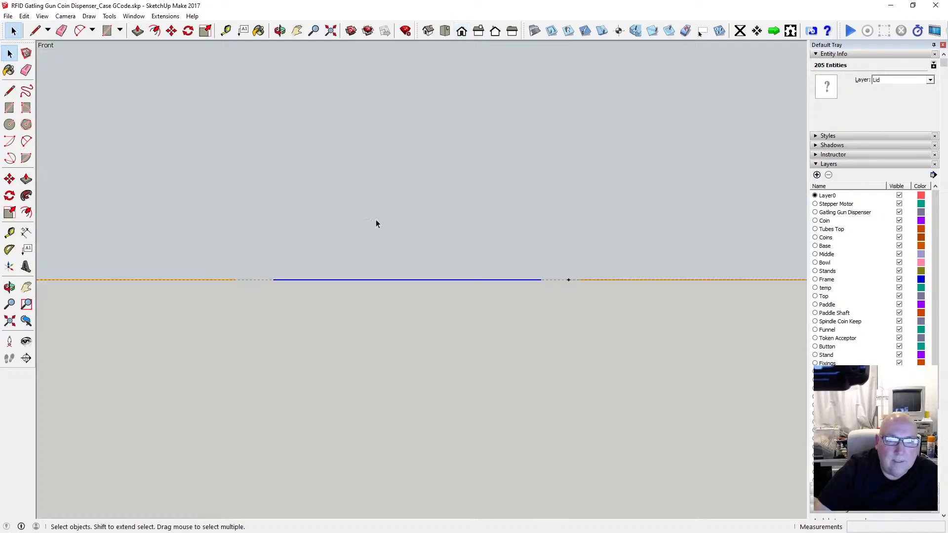
{"action": "left_click", "coordinate": [444, 30]}
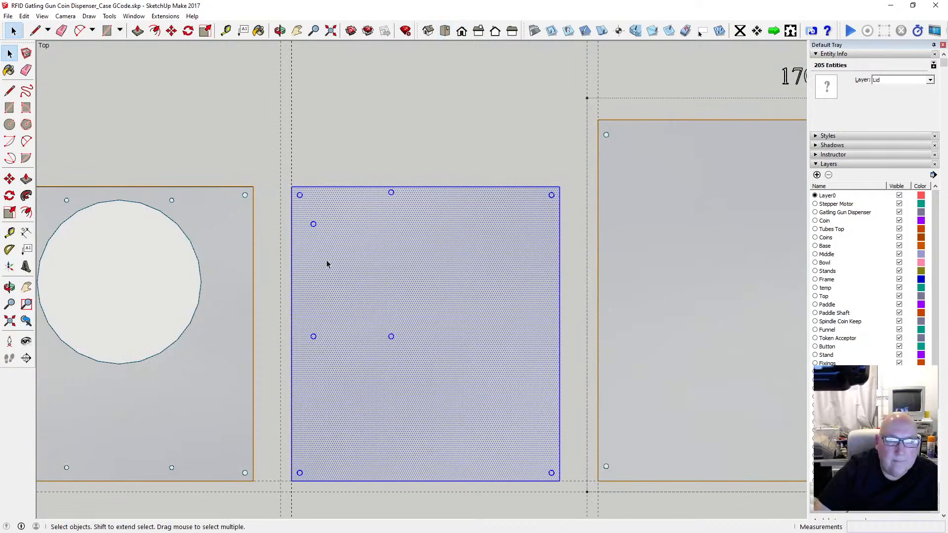
{"action": "left_click", "coordinate": [324, 168]}
Step: Save the model with the exploded fourth panel
{"action": "scroll", "coordinate": [303, 201], "scroll_direction": "up", "scroll_amount": 5}
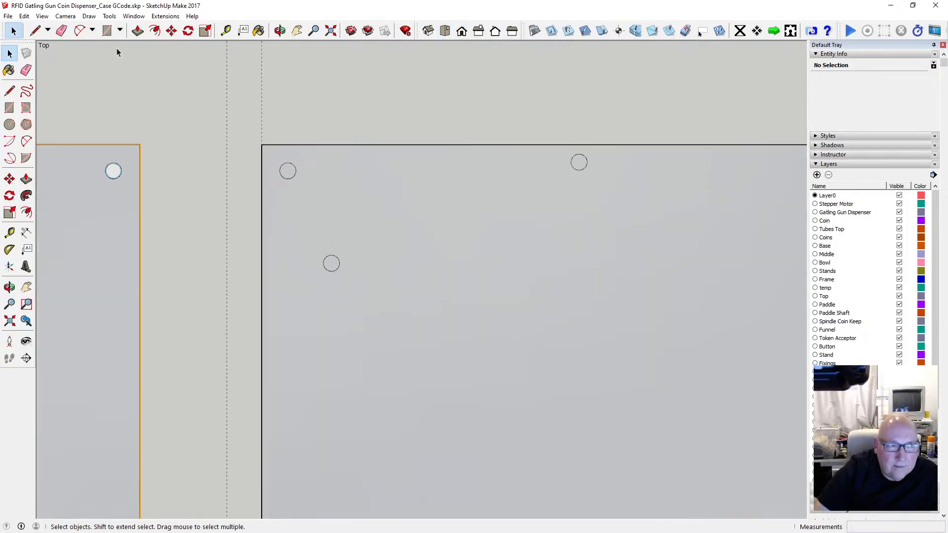
{"action": "left_click", "coordinate": [8, 16]}
{"action": "left_click", "coordinate": [30, 64]}
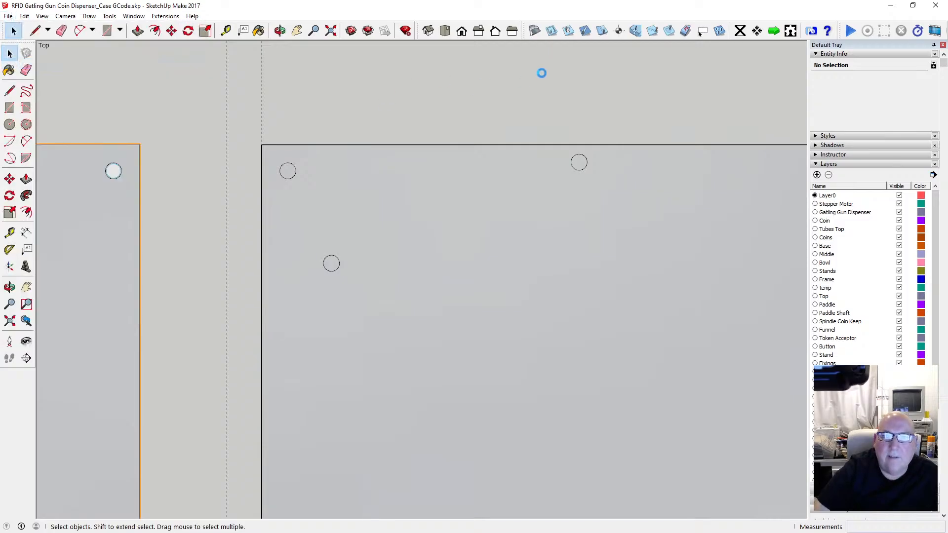
Step: Apply PhlatScript inside cuts to the fourth panel's four upper holes: three along the back edge and one just below them
{"action": "left_click", "coordinate": [567, 31]}
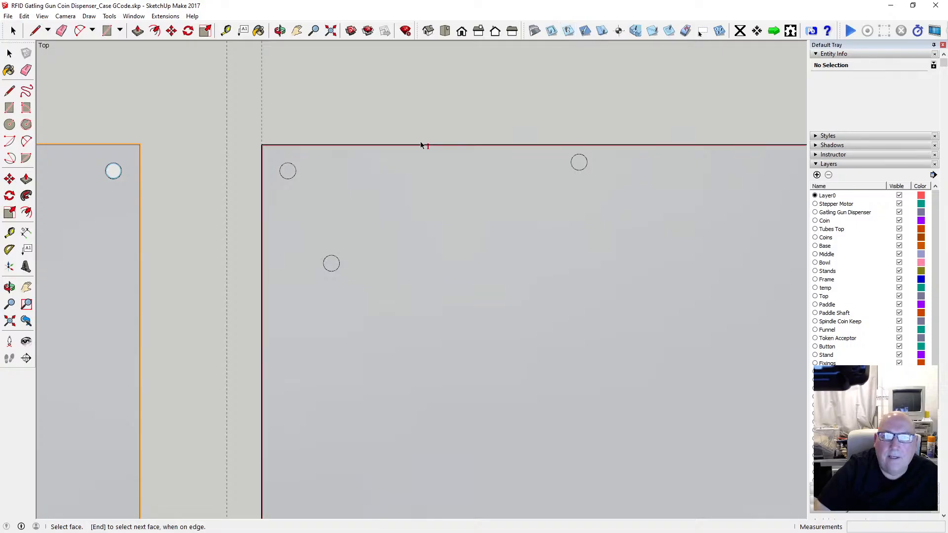
{"action": "left_click", "coordinate": [289, 173]}
{"action": "left_click", "coordinate": [336, 265]}
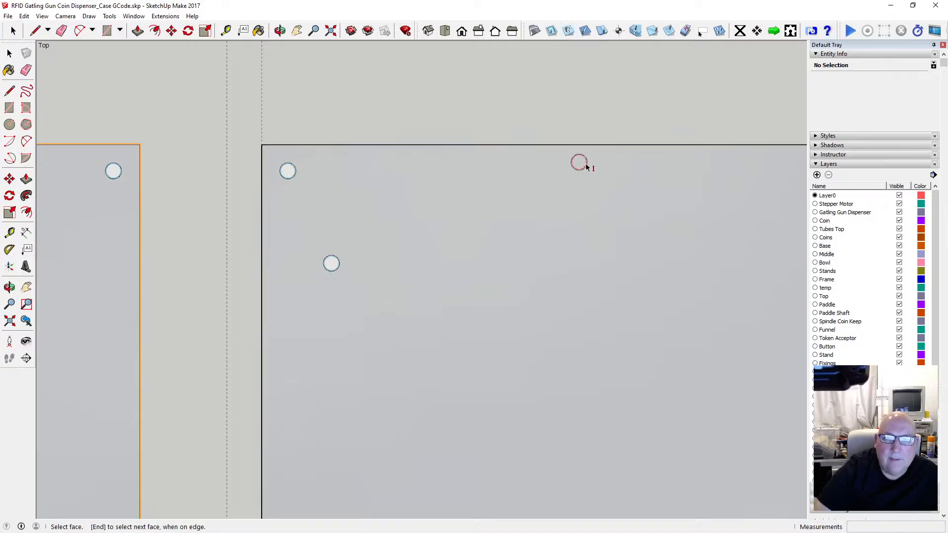
{"action": "left_click", "coordinate": [586, 164]}
{"action": "scroll", "coordinate": [306, 205], "scroll_direction": "down", "scroll_amount": 1}
{"action": "scroll", "coordinate": [285, 205], "scroll_direction": "down", "scroll_amount": 1}
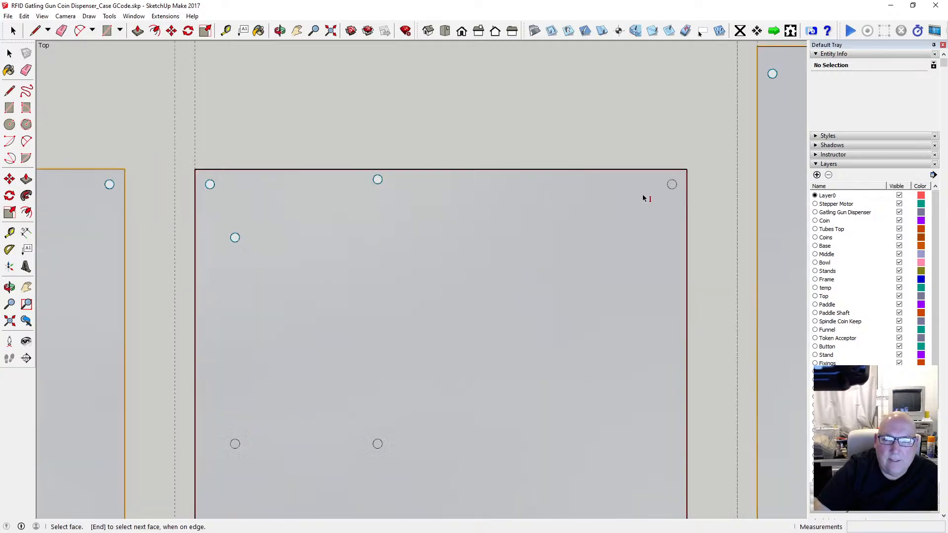
{"action": "scroll", "coordinate": [673, 184], "scroll_direction": "up", "scroll_amount": 3}
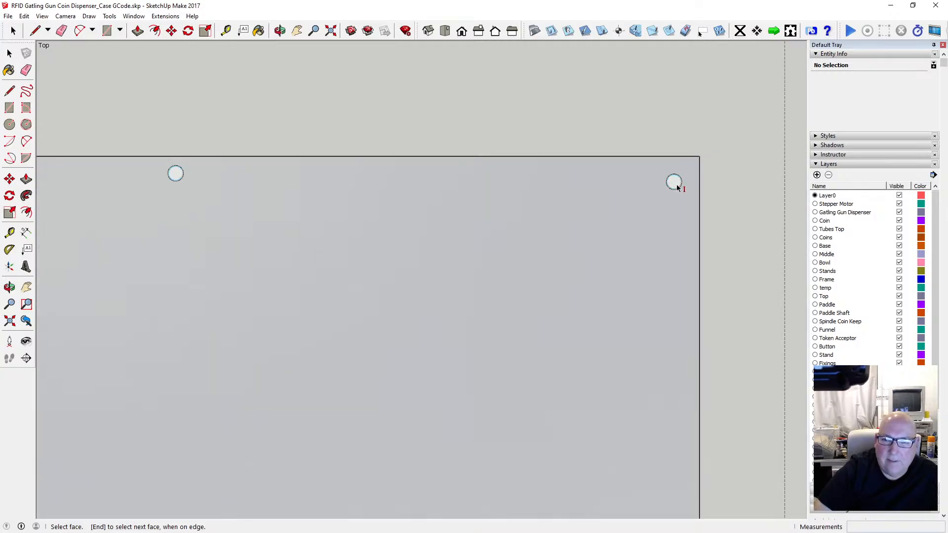
{"action": "scroll", "coordinate": [676, 185], "scroll_direction": "up", "scroll_amount": 3}
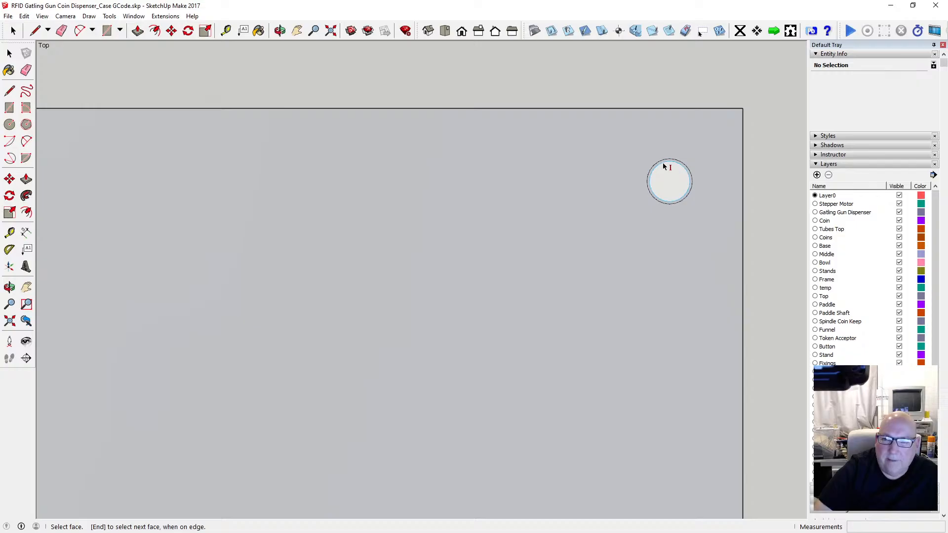
{"action": "scroll", "coordinate": [590, 173], "scroll_direction": "down", "scroll_amount": 6}
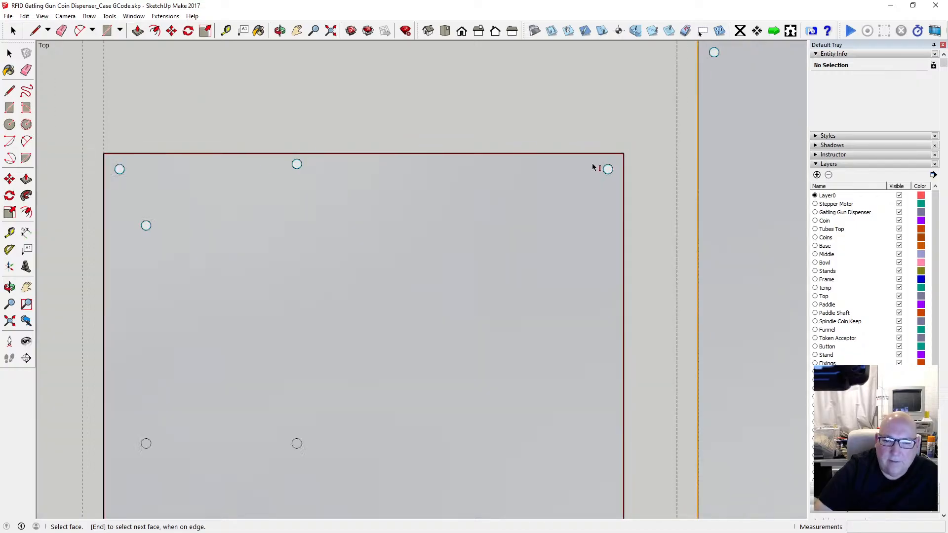
Step: Apply inside cuts to the fourth panel's two middle holes and its two front corner holes
{"action": "scroll", "coordinate": [406, 307], "scroll_direction": "down", "scroll_amount": 1}
{"action": "scroll", "coordinate": [387, 303], "scroll_direction": "up", "scroll_amount": 5}
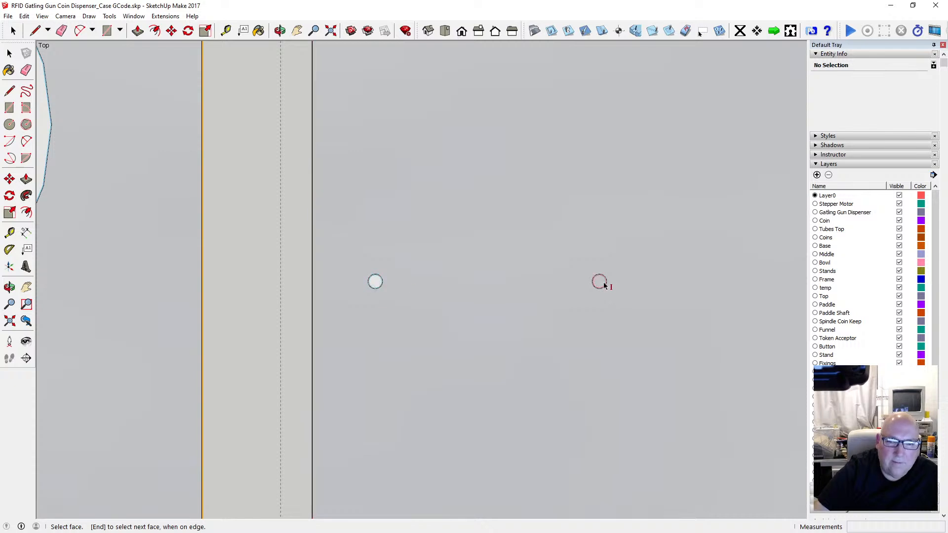
{"action": "scroll", "coordinate": [439, 239], "scroll_direction": "down", "scroll_amount": 4}
{"action": "scroll", "coordinate": [386, 402], "scroll_direction": "up", "scroll_amount": 2}
{"action": "scroll", "coordinate": [390, 425], "scroll_direction": "up", "scroll_amount": 1}
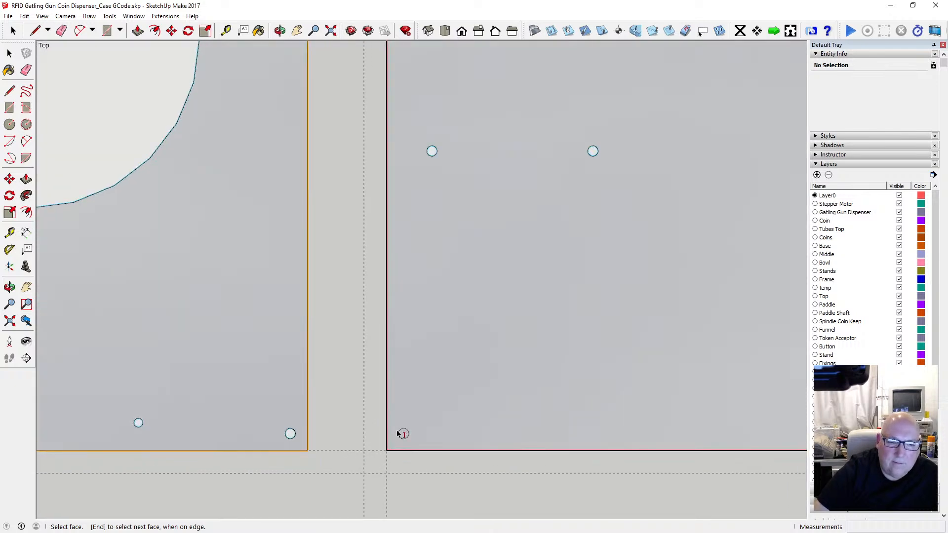
{"action": "scroll", "coordinate": [360, 422], "scroll_direction": "down", "scroll_amount": 2}
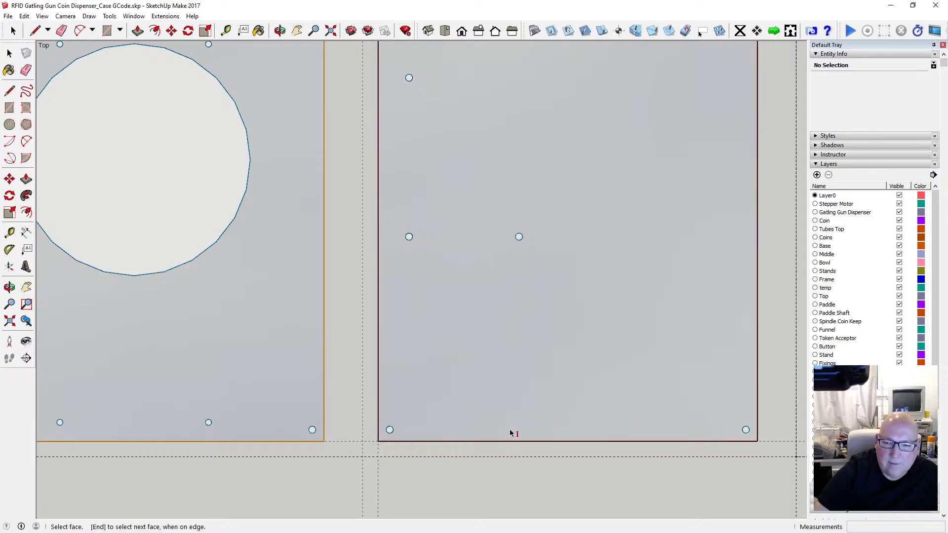
Step: Add an outside cut around the fourth panel's perimeter and save the model
{"action": "scroll", "coordinate": [511, 431], "scroll_direction": "down", "scroll_amount": 1}
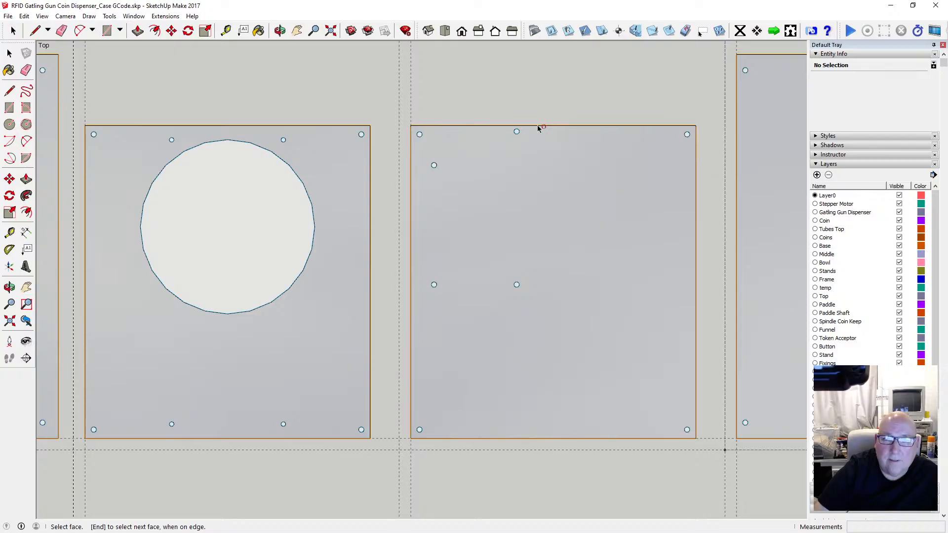
{"action": "left_click", "coordinate": [9, 52]}
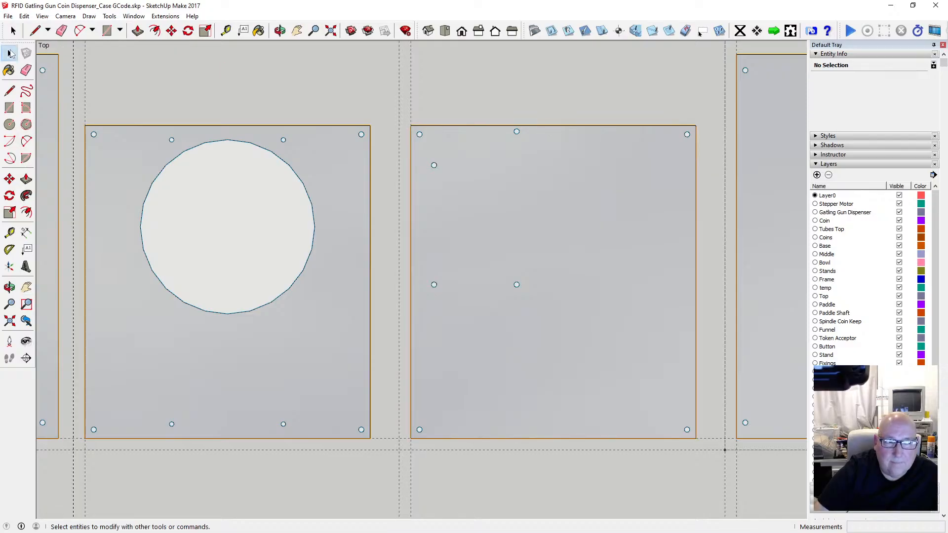
{"action": "left_click", "coordinate": [7, 16]}
{"action": "left_click", "coordinate": [30, 63]}
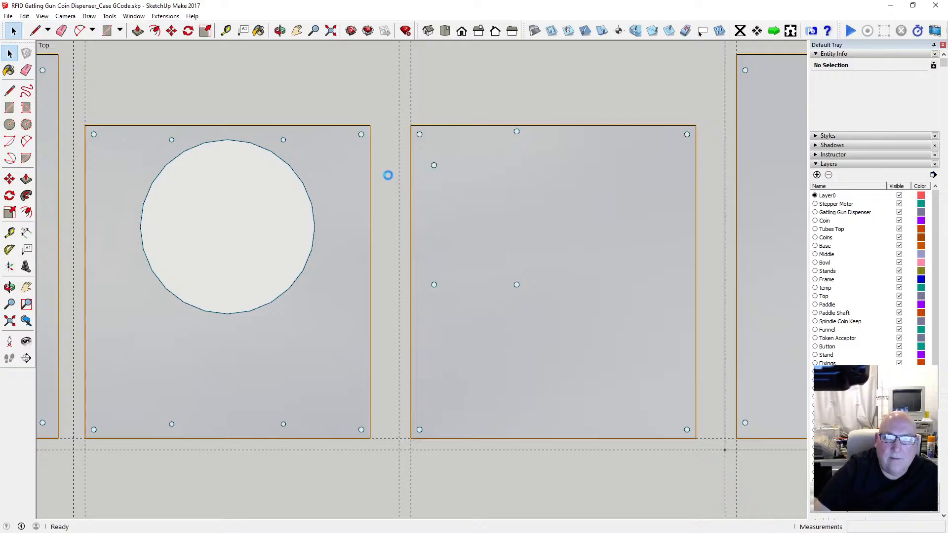
Step: Reposition the PhlatScript Safe Area at the guide intersection outside the first panel's front-left corner, at 300 mm, 0 mm
{"action": "scroll", "coordinate": [419, 205], "scroll_direction": "down", "scroll_amount": 1}
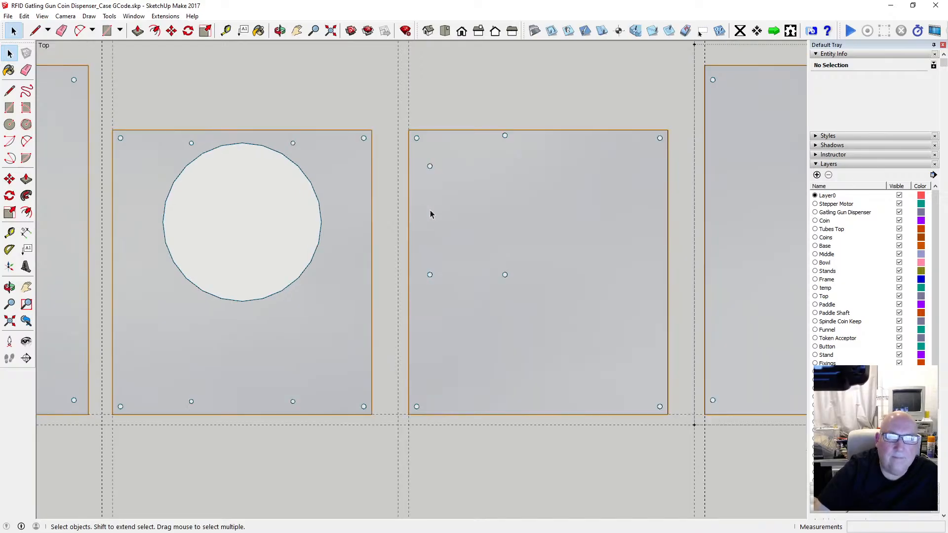
{"action": "scroll", "coordinate": [430, 214], "scroll_direction": "down", "scroll_amount": 6}
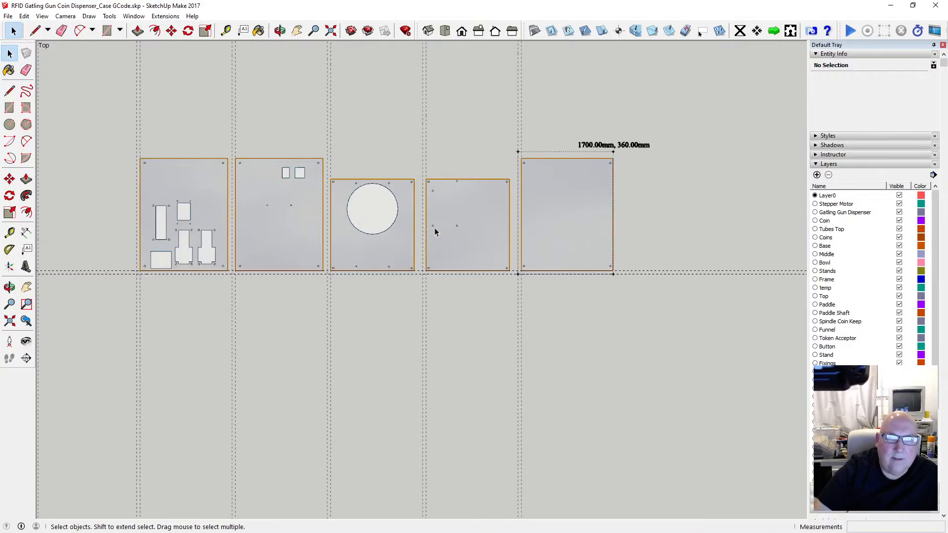
{"action": "scroll", "coordinate": [435, 231], "scroll_direction": "down", "scroll_amount": 2}
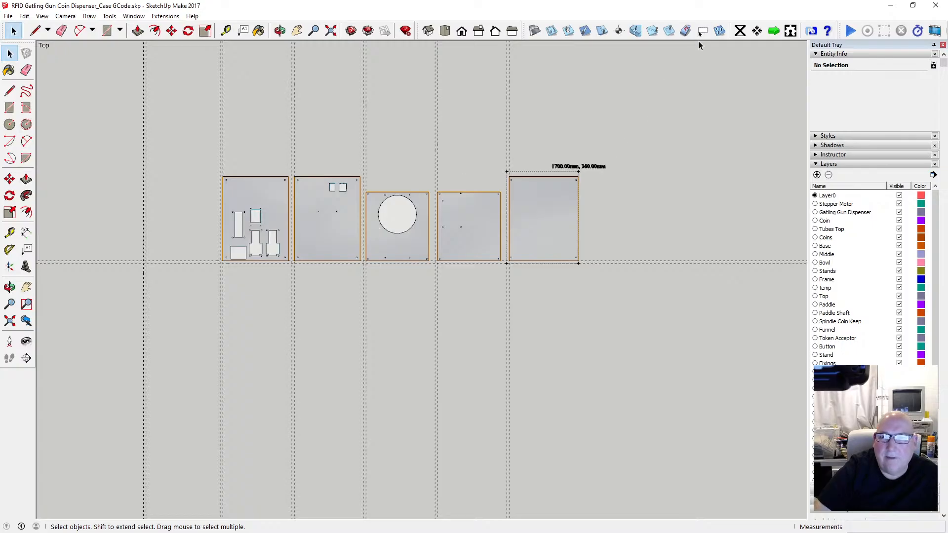
{"action": "left_click", "coordinate": [702, 30]}
{"action": "scroll", "coordinate": [224, 256], "scroll_direction": "up", "scroll_amount": 7}
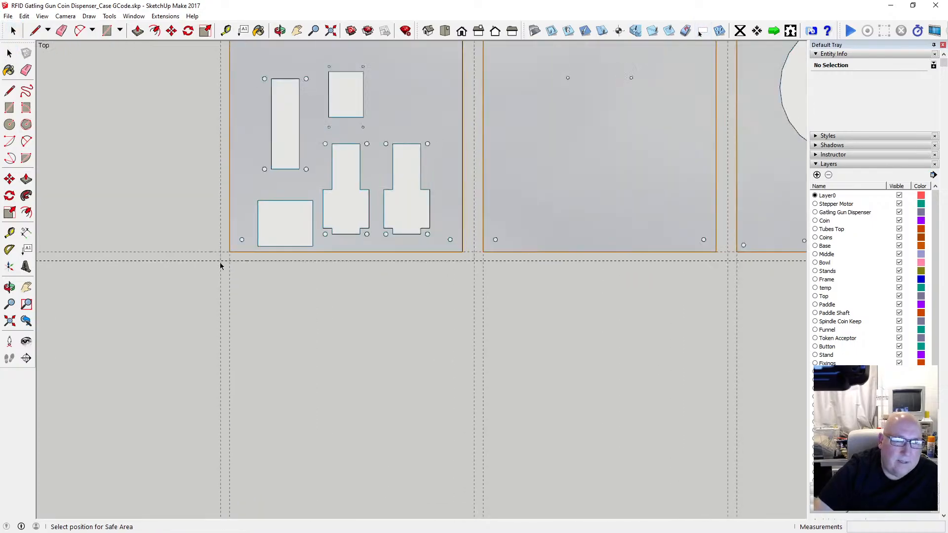
{"action": "scroll", "coordinate": [220, 267], "scroll_direction": "up", "scroll_amount": 2}
{"action": "left_click", "coordinate": [221, 259]}
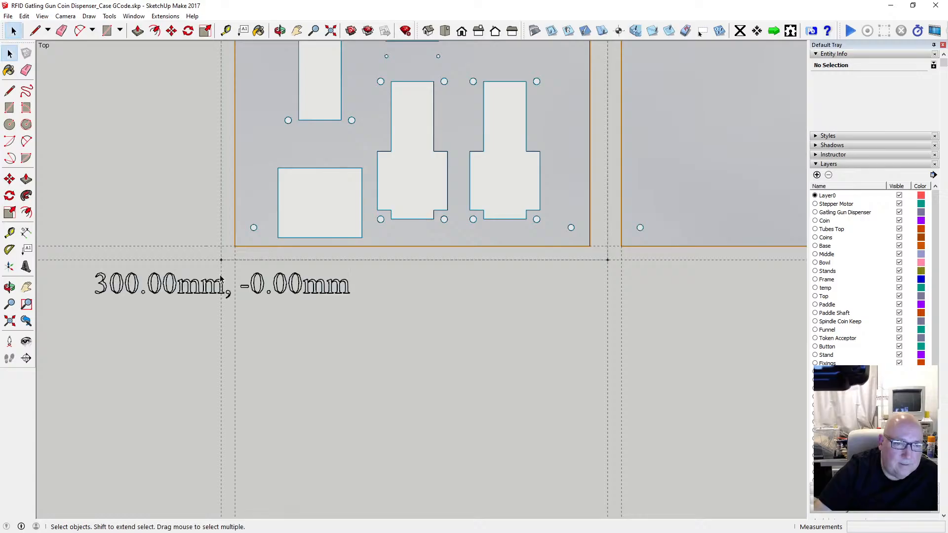
{"action": "scroll", "coordinate": [223, 259], "scroll_direction": "up", "scroll_amount": 3}
{"action": "scroll", "coordinate": [208, 321], "scroll_direction": "down", "scroll_amount": 2}
{"action": "scroll", "coordinate": [208, 321], "scroll_direction": "down", "scroll_amount": 5}
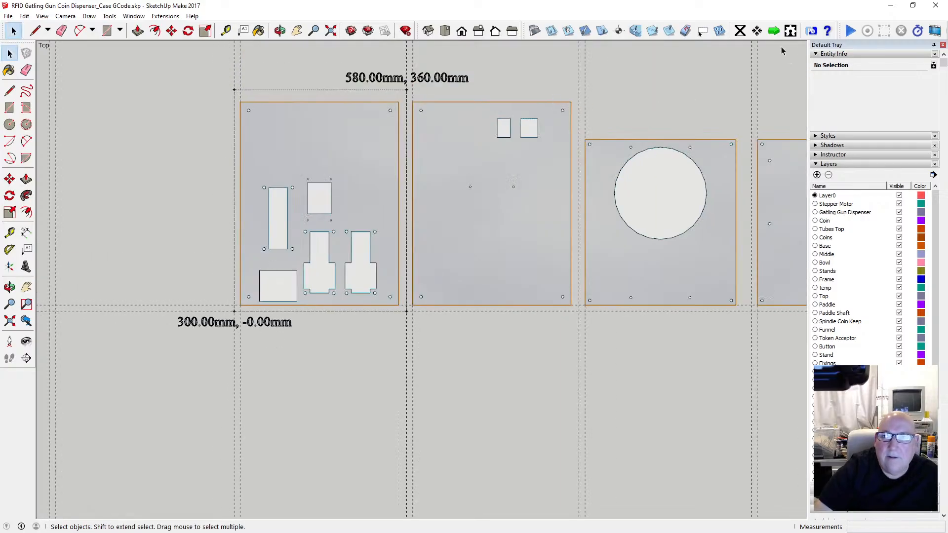
Step: Generate the first panel's G-code and save it over the existing RFID Gatling Gun Coin Dispenser_Case GCode_Front.cnc
{"action": "left_click", "coordinate": [775, 33]}
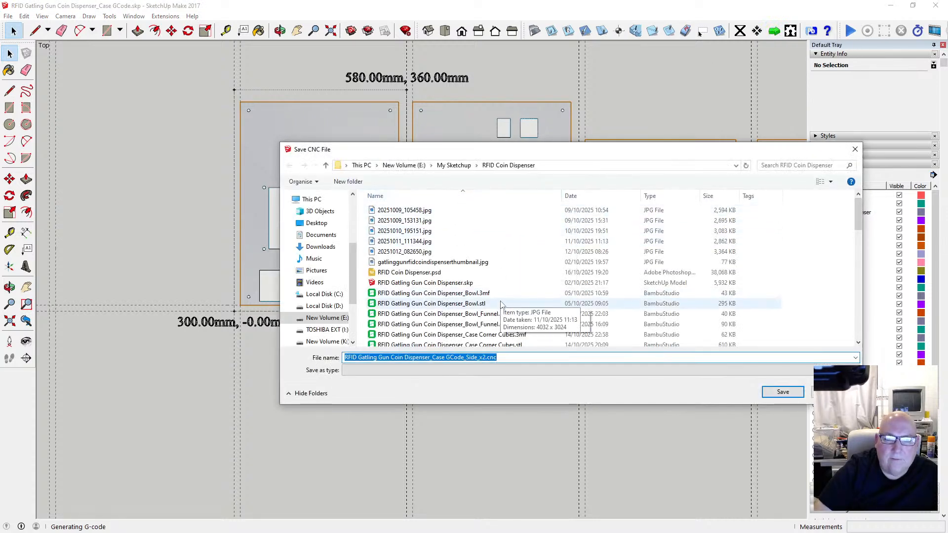
{"action": "scroll", "coordinate": [510, 282], "scroll_direction": "down", "scroll_amount": 2}
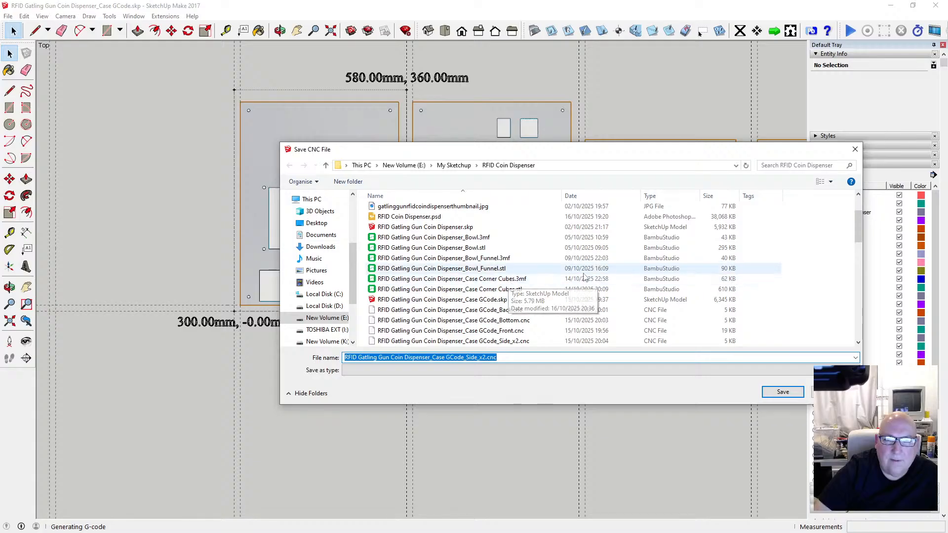
{"action": "scroll", "coordinate": [620, 301], "scroll_direction": "down", "scroll_amount": 1}
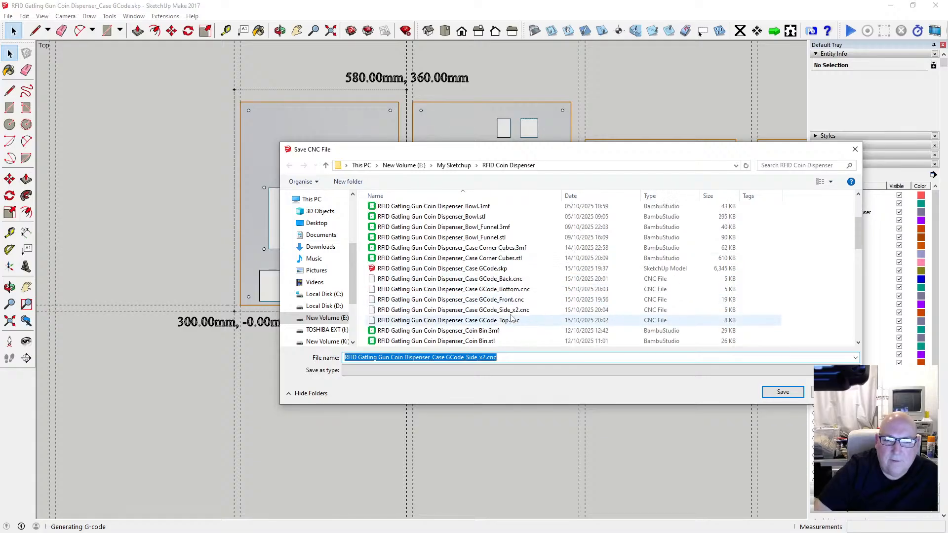
{"action": "left_click", "coordinate": [516, 302]}
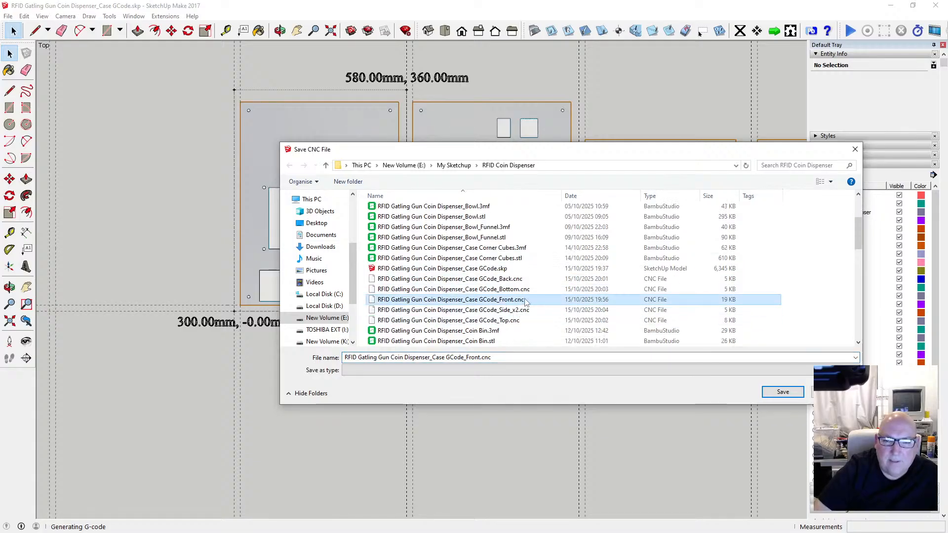
{"action": "left_click", "coordinate": [782, 393]}
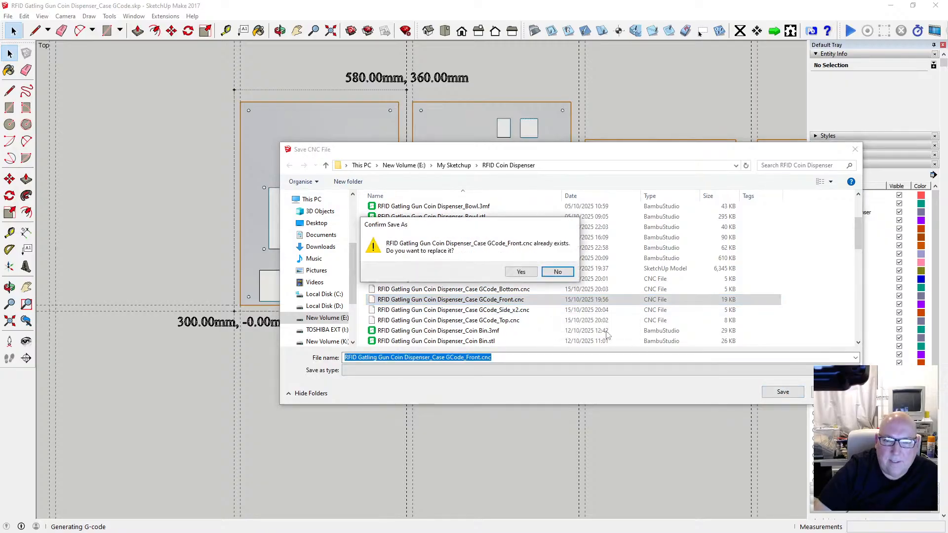
{"action": "left_click", "coordinate": [522, 272]}
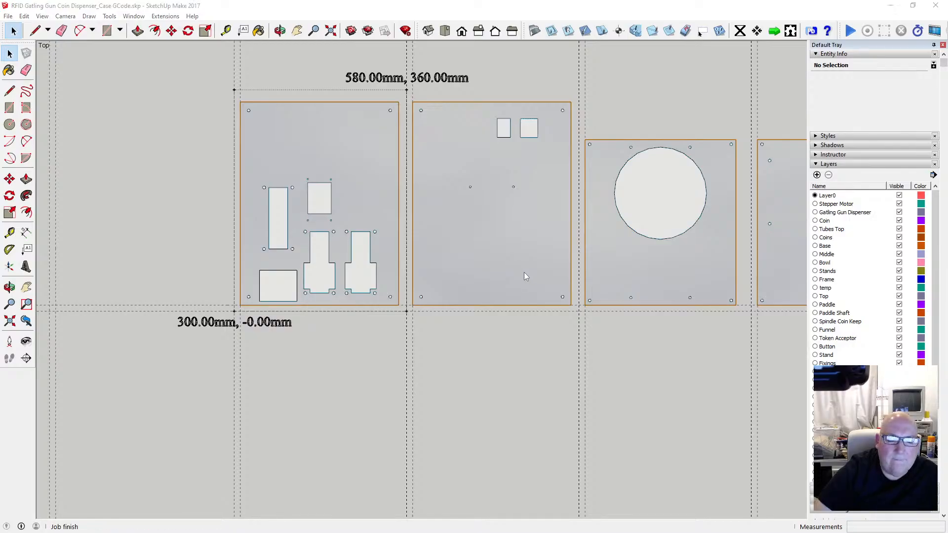
{"action": "left_click", "coordinate": [543, 292]}
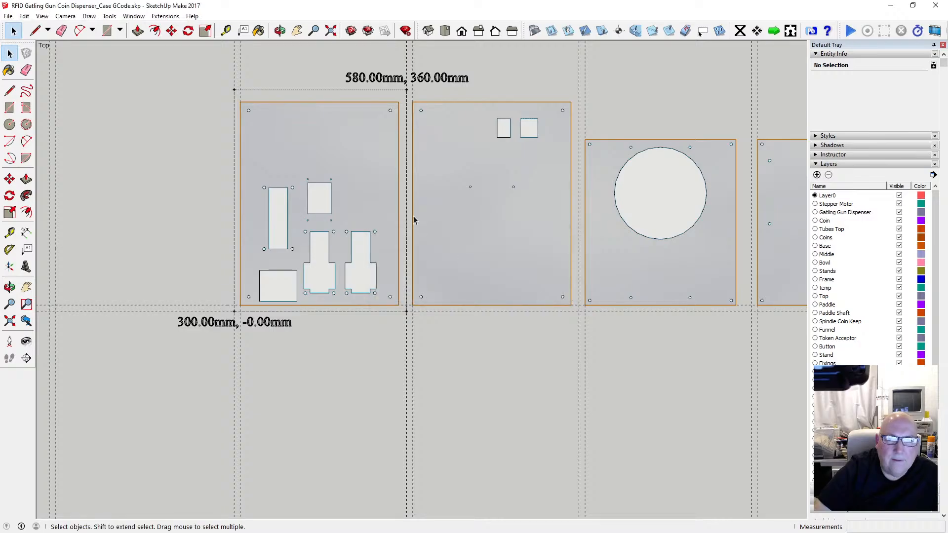
Step: Reposition the PhlatScript Safe Area at the guide intersection outside the second panel's front-left corner, at 580 mm, 0 mm
{"action": "left_click", "coordinate": [701, 30]}
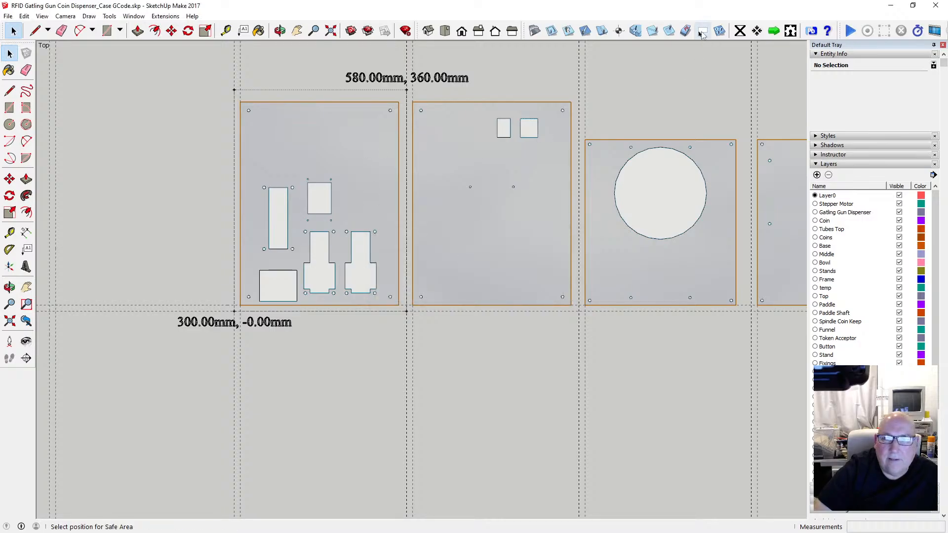
{"action": "left_click", "coordinate": [407, 314]}
{"action": "scroll", "coordinate": [403, 316], "scroll_direction": "up", "scroll_amount": 3}
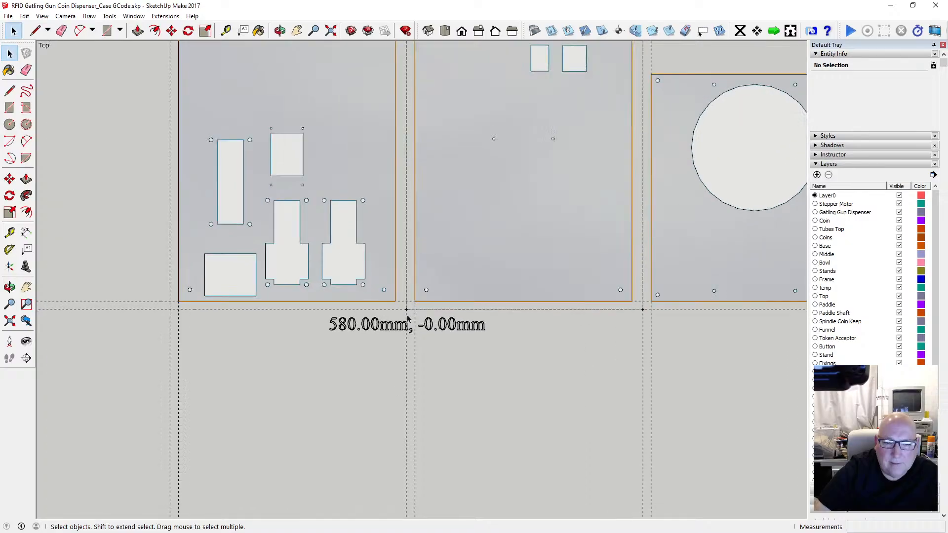
{"action": "scroll", "coordinate": [395, 329], "scroll_direction": "down", "scroll_amount": 2}
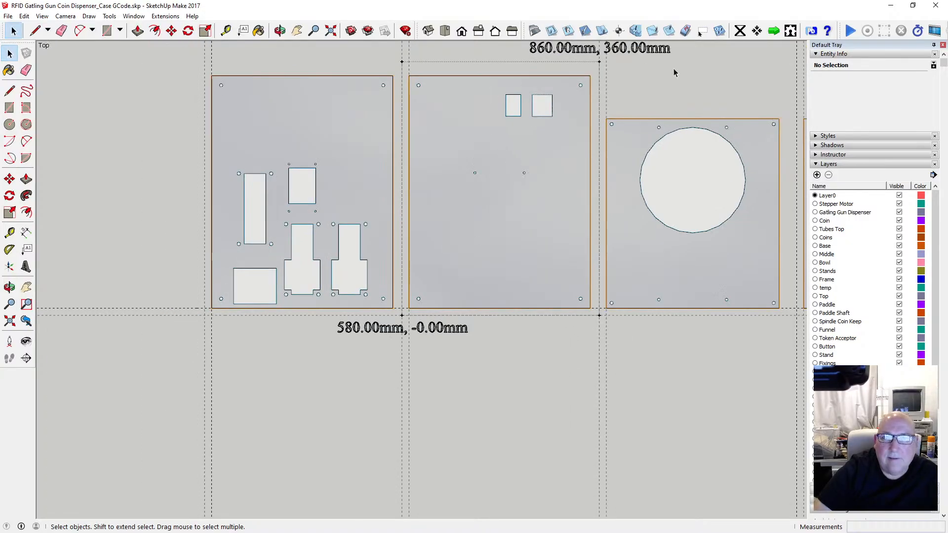
Step: Generate the second panel's G-code and save it over the existing RFID Gatling Gun Coin Dispenser_Case GCode_Back.cnc
{"action": "left_click", "coordinate": [774, 31]}
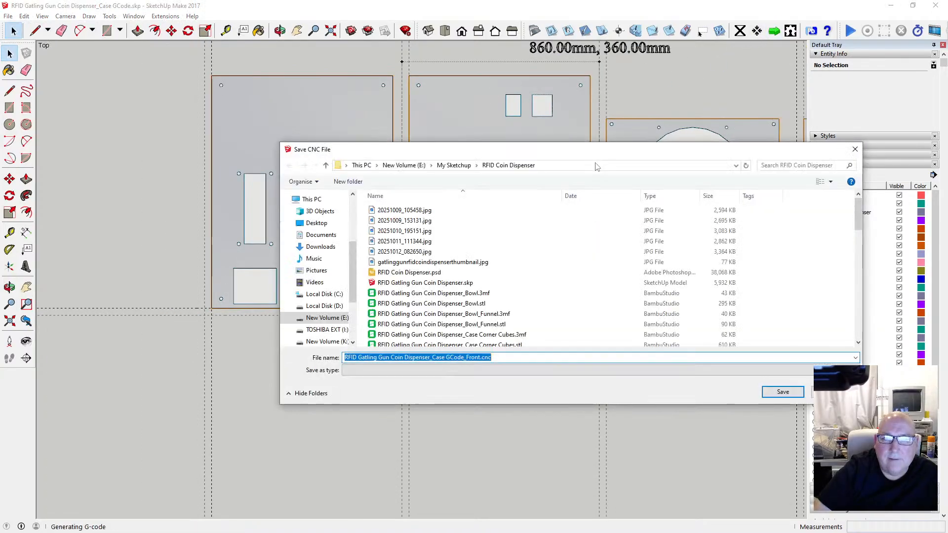
{"action": "scroll", "coordinate": [513, 311], "scroll_direction": "down", "scroll_amount": 3}
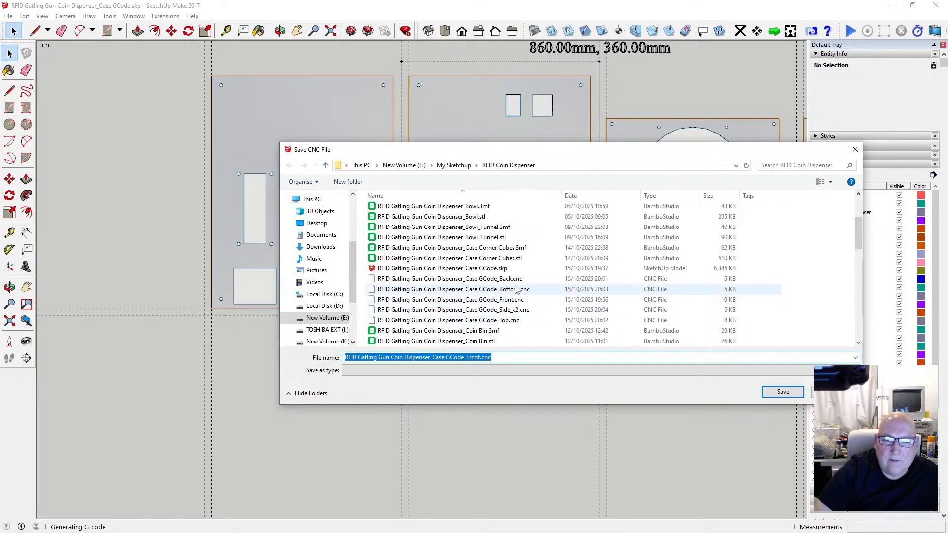
{"action": "left_click", "coordinate": [514, 279]}
{"action": "left_click", "coordinate": [782, 391]}
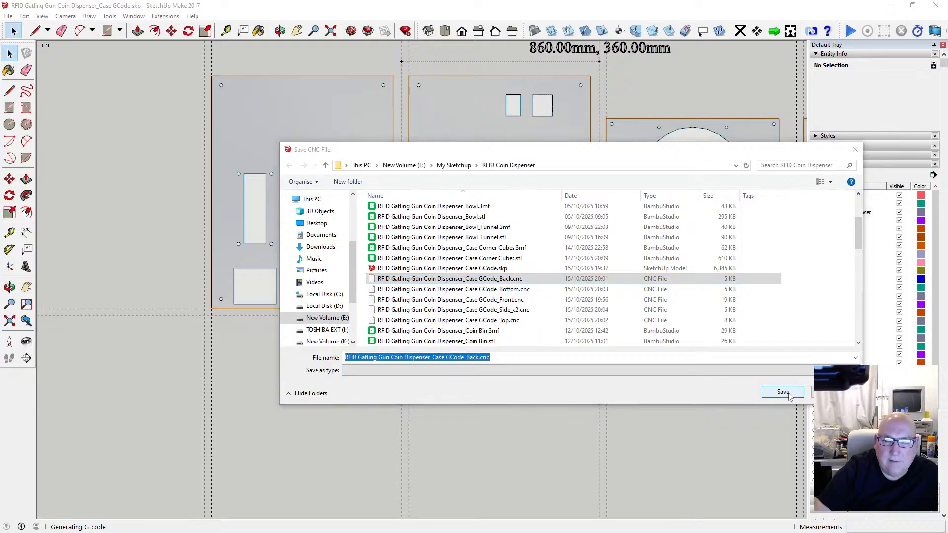
{"action": "left_click", "coordinate": [520, 272]}
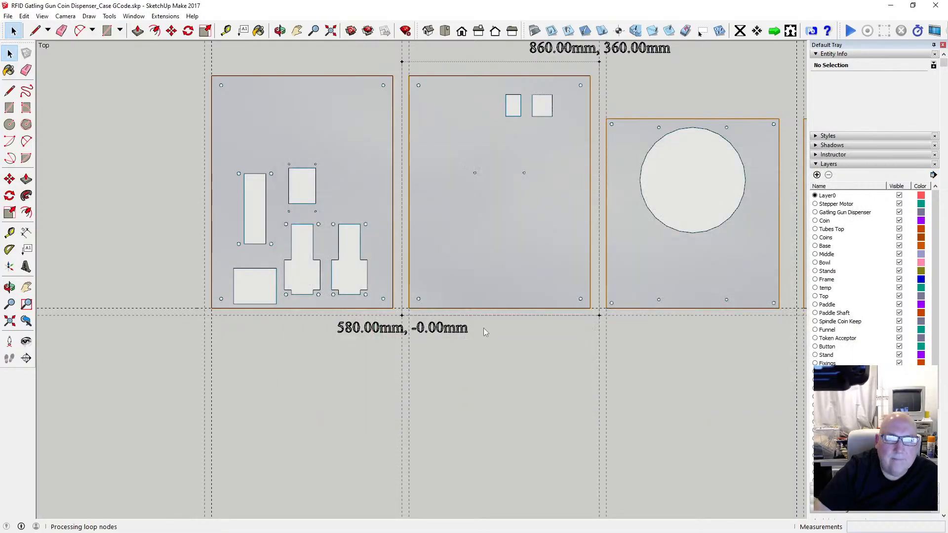
{"action": "left_click", "coordinate": [539, 294]}
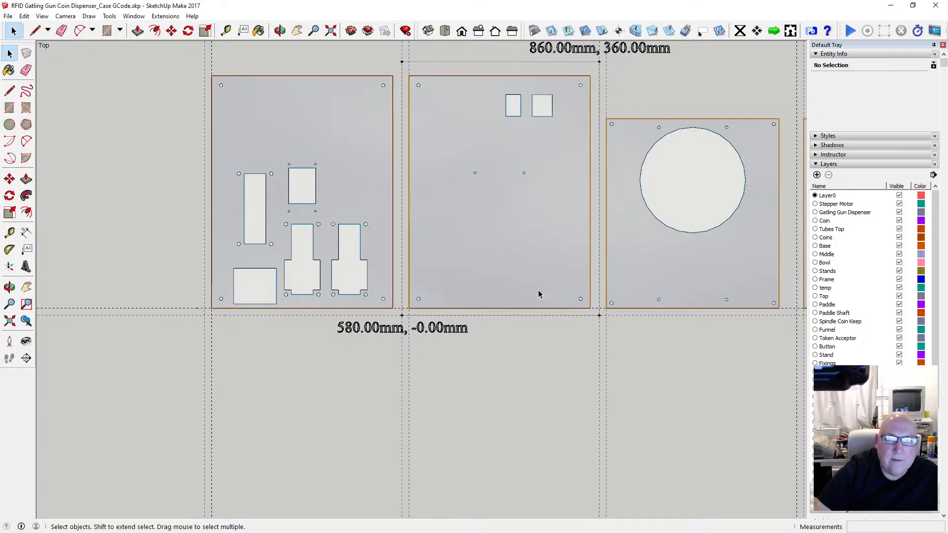
Step: Reposition the PhlatScript Safe Area at the guide intersection outside the fourth panel's front-left corner, at 1140 mm, 0 mm
{"action": "scroll", "coordinate": [290, 362], "scroll_direction": "down", "scroll_amount": 5}
{"action": "scroll", "coordinate": [570, 329], "scroll_direction": "up", "scroll_amount": 1}
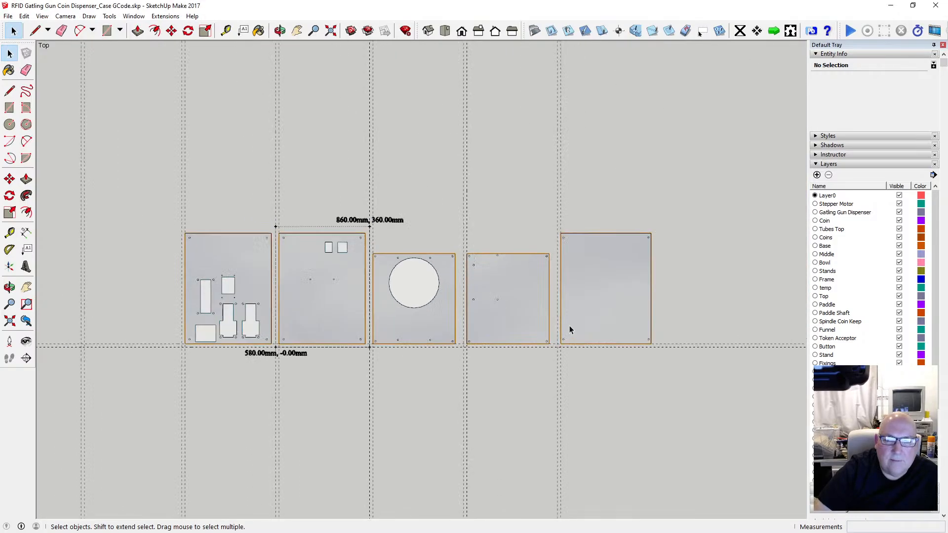
{"action": "scroll", "coordinate": [570, 330], "scroll_direction": "up", "scroll_amount": 1}
{"action": "left_click", "coordinate": [702, 30]}
{"action": "scroll", "coordinate": [440, 365], "scroll_direction": "up", "scroll_amount": 1}
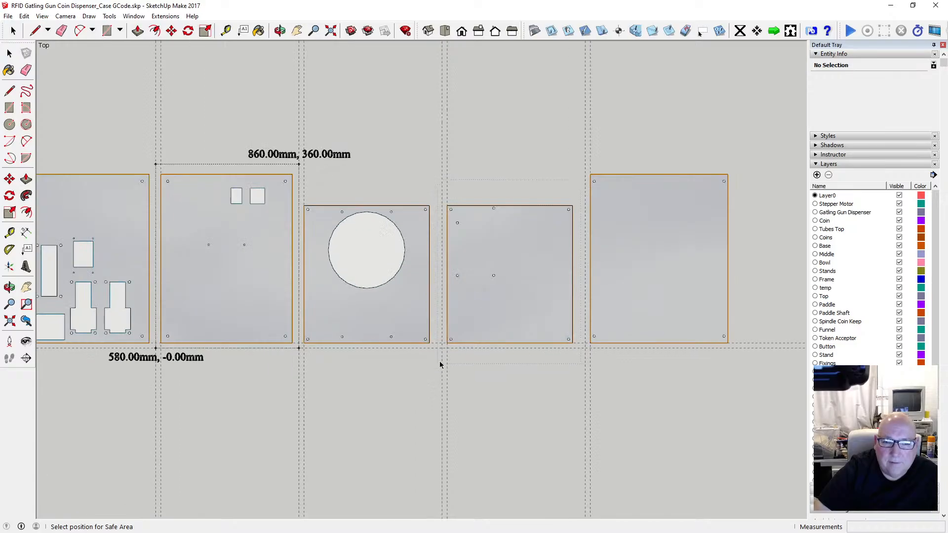
{"action": "scroll", "coordinate": [440, 364], "scroll_direction": "up", "scroll_amount": 3}
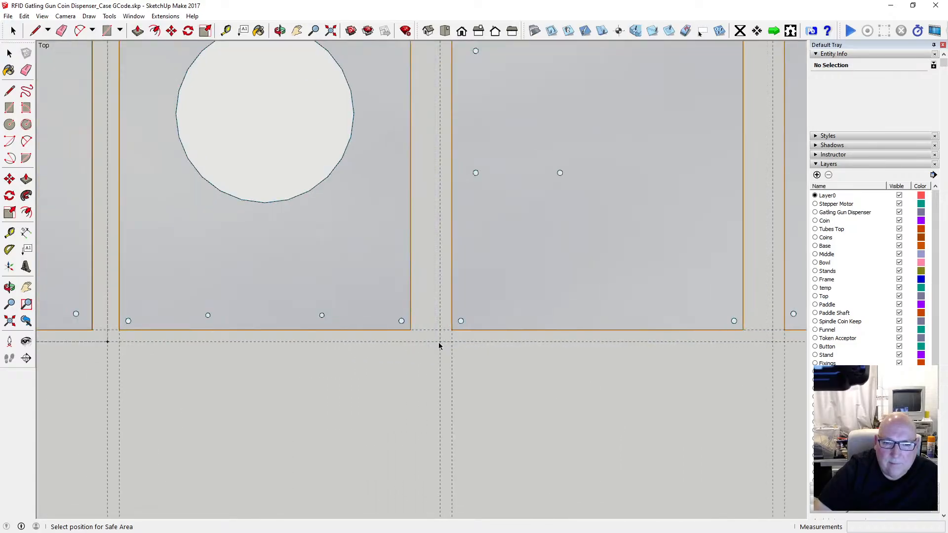
{"action": "left_click", "coordinate": [440, 345]}
{"action": "scroll", "coordinate": [368, 390], "scroll_direction": "down", "scroll_amount": 3}
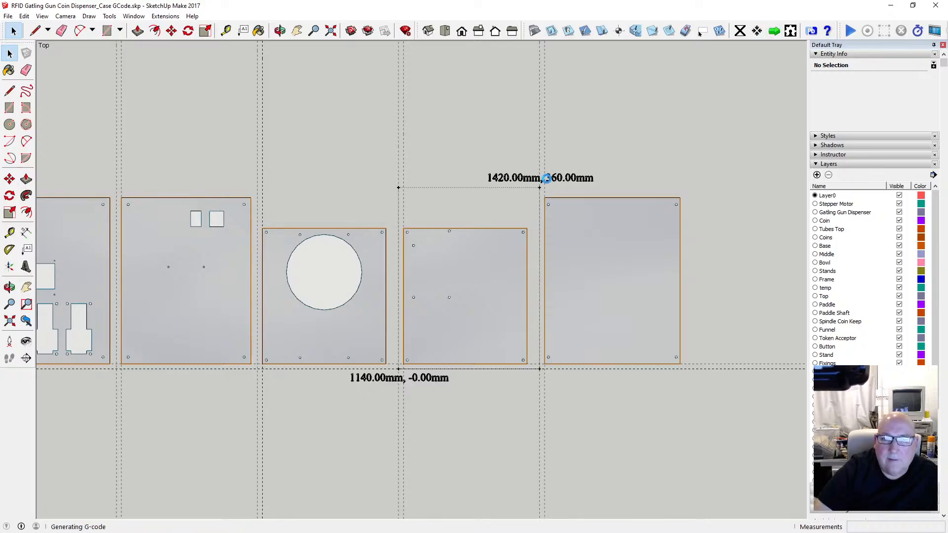
Step: Generate the fourth panel's G-code and save it over the existing RFID Gatling Gun Coin Dispenser_Case GCode_Bottom.cnc
{"action": "scroll", "coordinate": [479, 220], "scroll_direction": "down", "scroll_amount": 3}
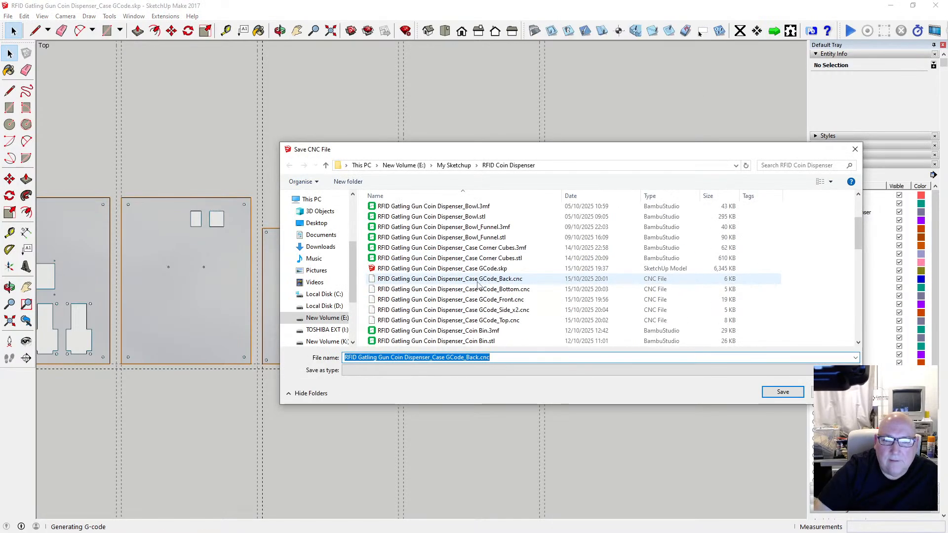
{"action": "left_click", "coordinate": [523, 291]}
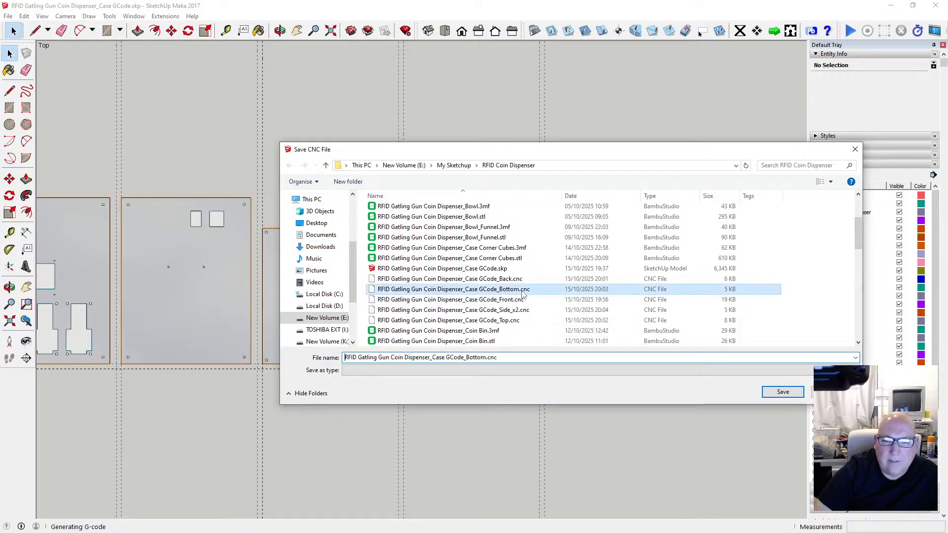
{"action": "left_click", "coordinate": [765, 394]}
{"action": "left_click", "coordinate": [525, 272]}
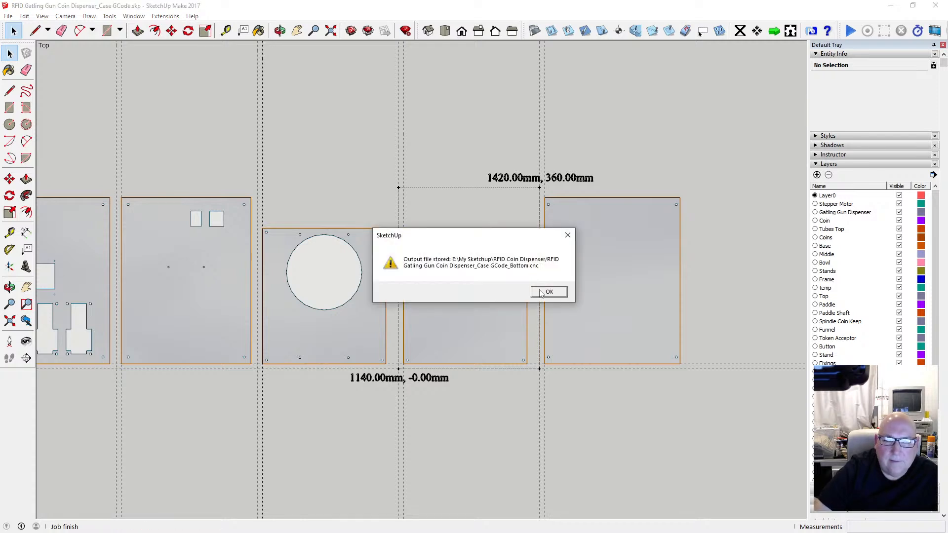
{"action": "left_click", "coordinate": [541, 293]}
Step: Save the case G-code model and close its SketchUp window
{"action": "scroll", "coordinate": [445, 259], "scroll_direction": "down", "scroll_amount": 3}
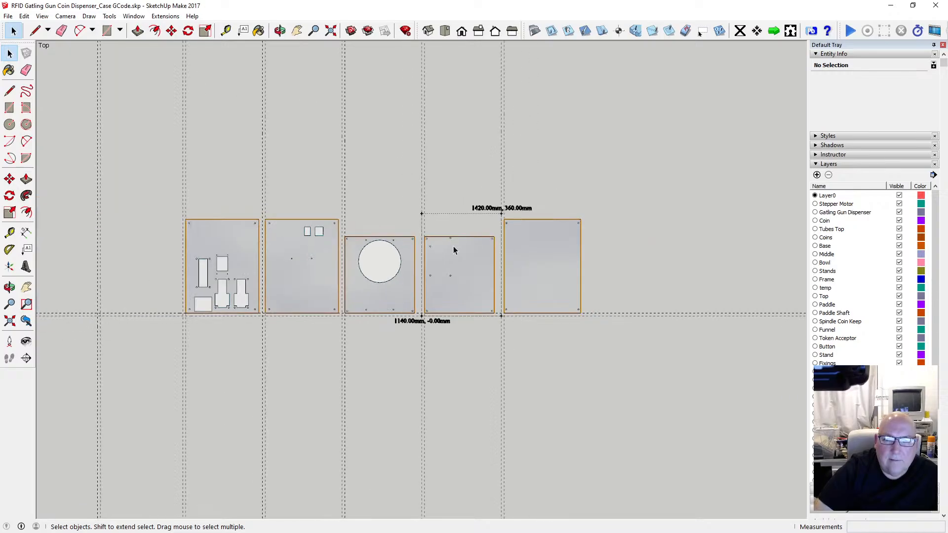
{"action": "left_click", "coordinate": [8, 16]}
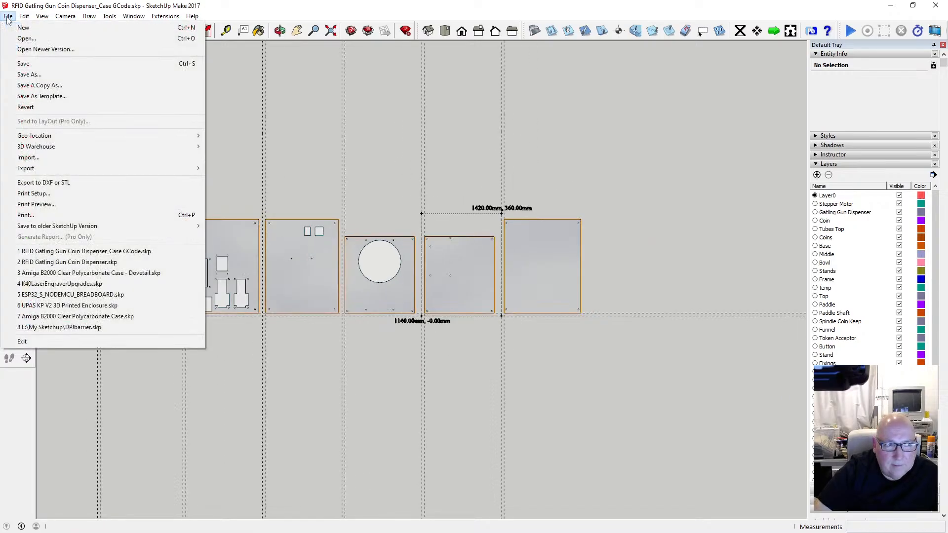
{"action": "left_click", "coordinate": [23, 63]}
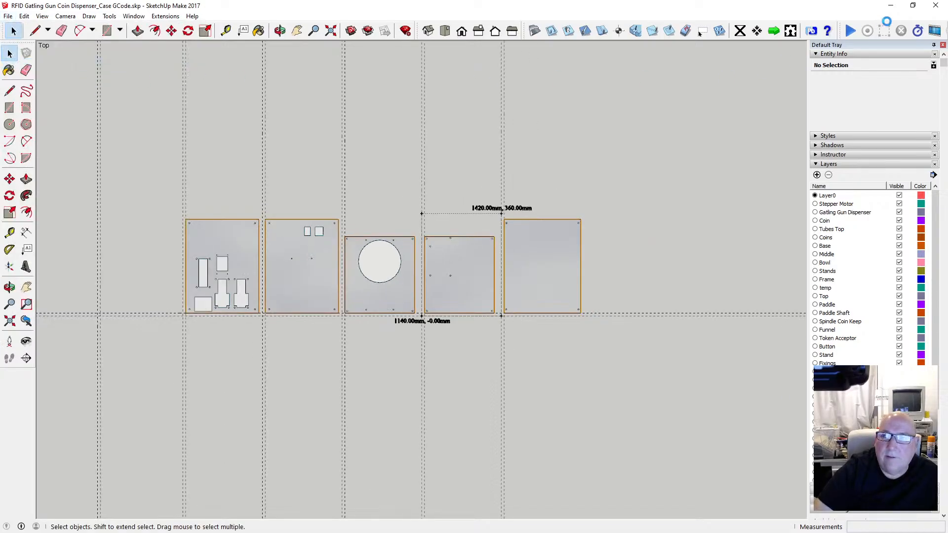
{"action": "left_click", "coordinate": [935, 6]}
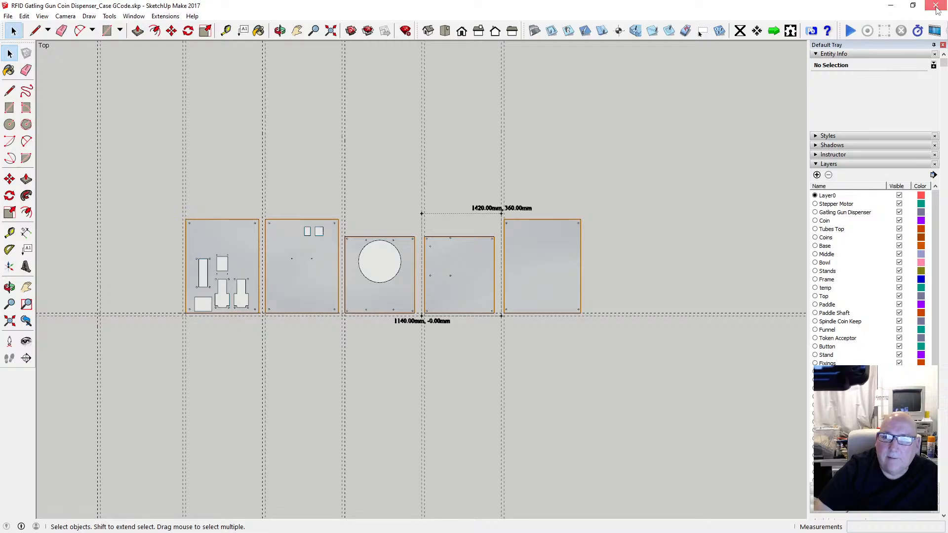
{"action": "left_click", "coordinate": [680, 220]}
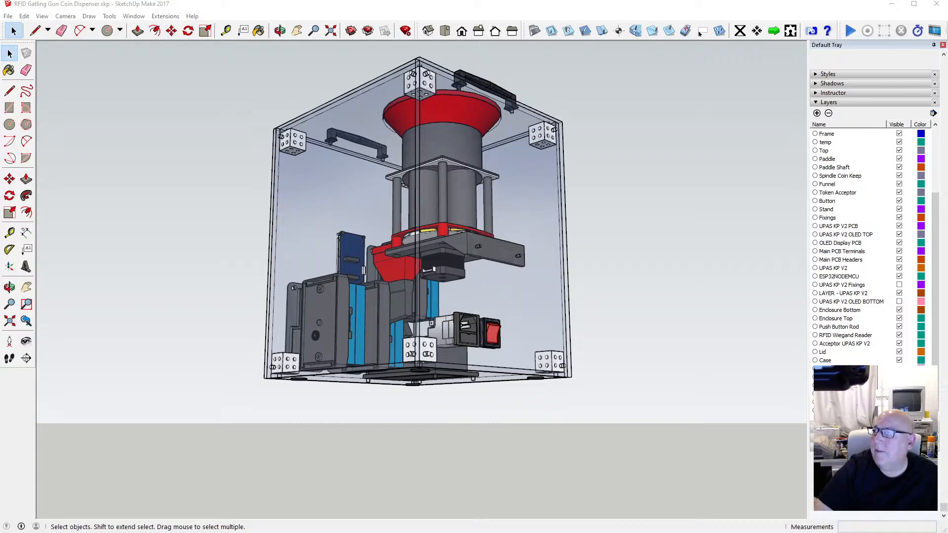
Step: Switch to NC Viewer in a maximized browser window and load RFID Gatling Gun Coin Dispenser_Case GCode_Front.cnc
{"action": "left_click_drag", "start_coordinate": [947, 123], "coordinate": [416, 74]}
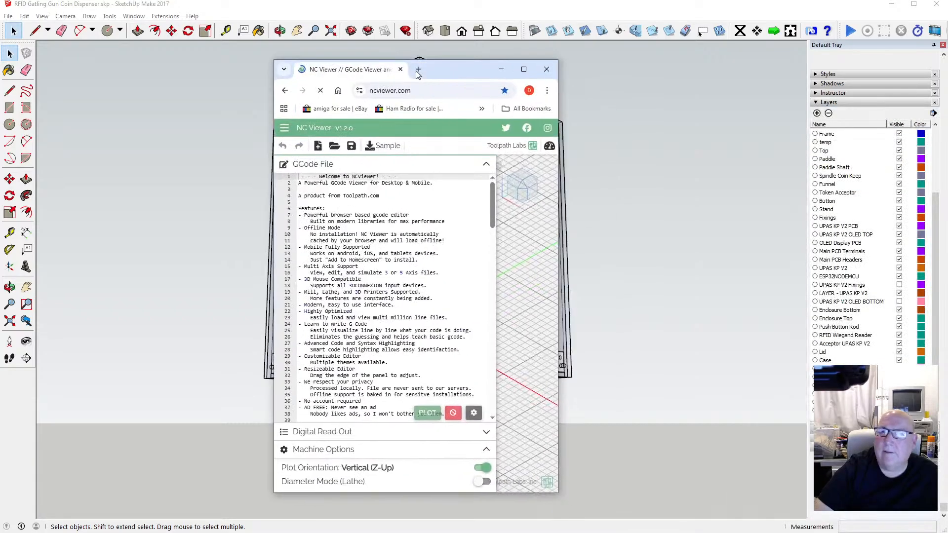
{"action": "left_click", "coordinate": [527, 70]}
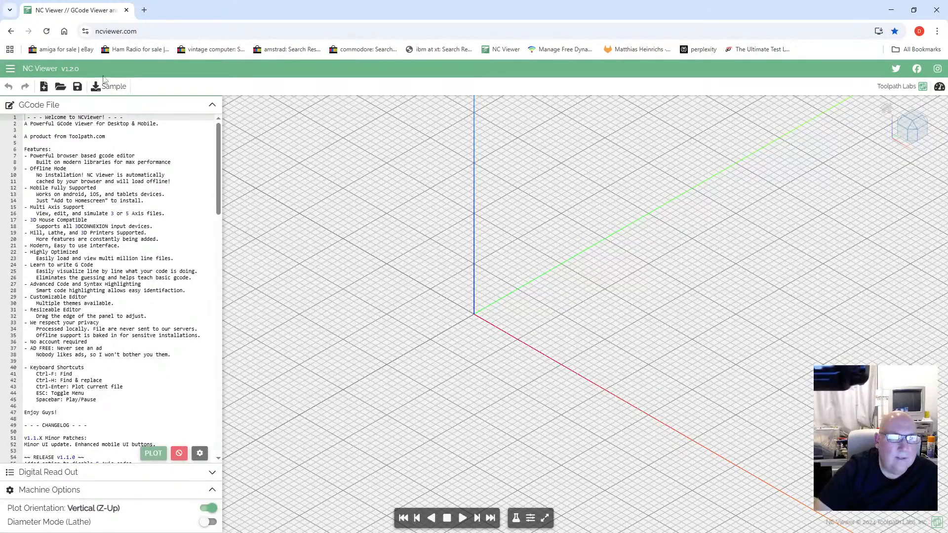
{"action": "left_click", "coordinate": [61, 87]}
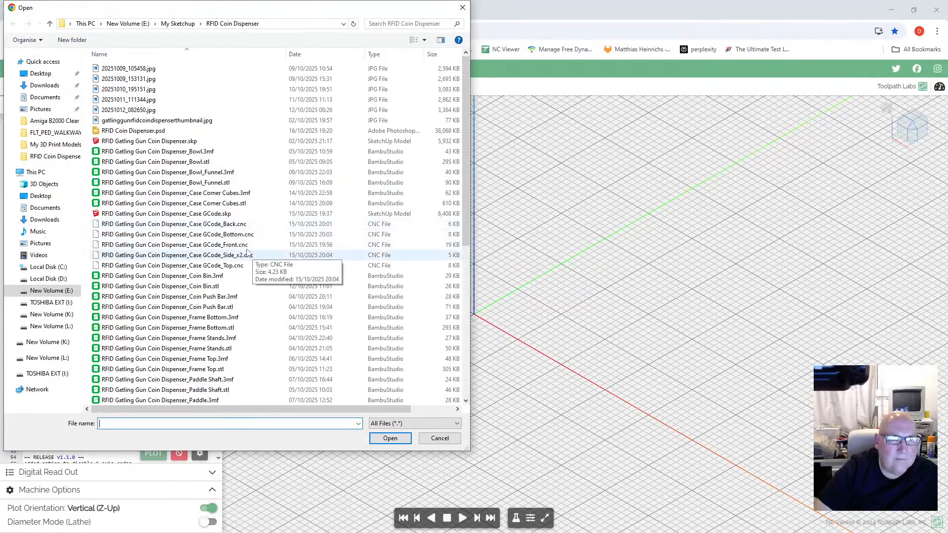
{"action": "left_click", "coordinate": [232, 245]}
{"action": "left_click", "coordinate": [389, 437]}
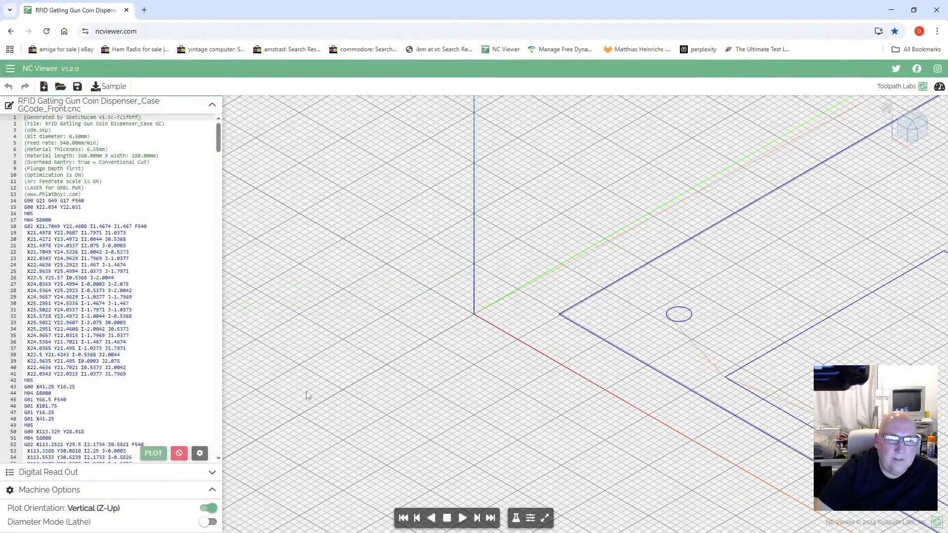
Step: Play the toolpath simulation of the front panel's G-code with the whole panel in view
{"action": "scroll", "coordinate": [309, 385], "scroll_direction": "down", "scroll_amount": 10}
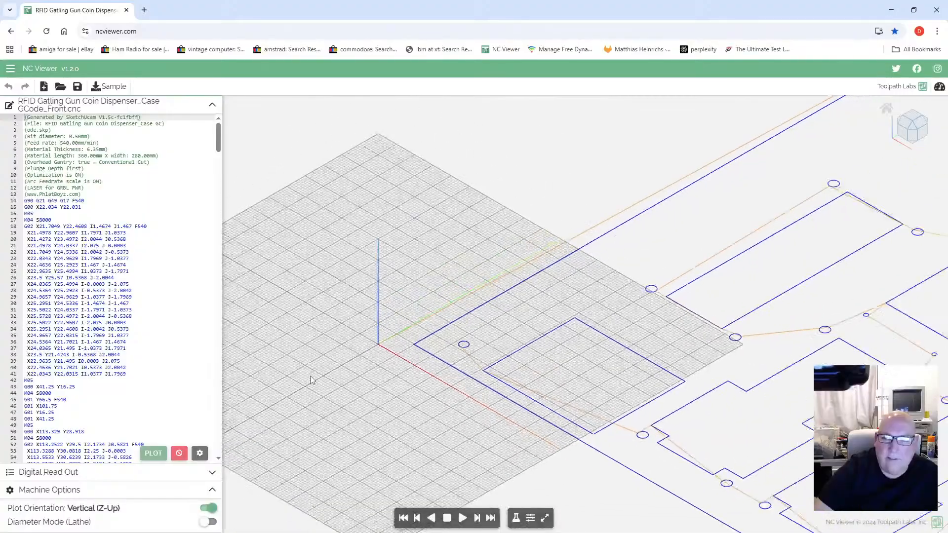
{"action": "scroll", "coordinate": [311, 379], "scroll_direction": "down", "scroll_amount": 5}
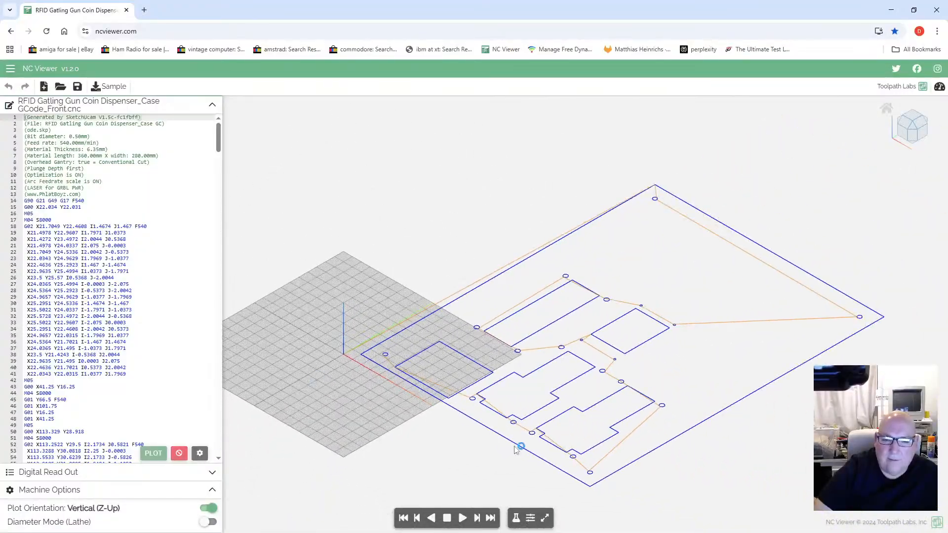
{"action": "left_click", "coordinate": [463, 518]}
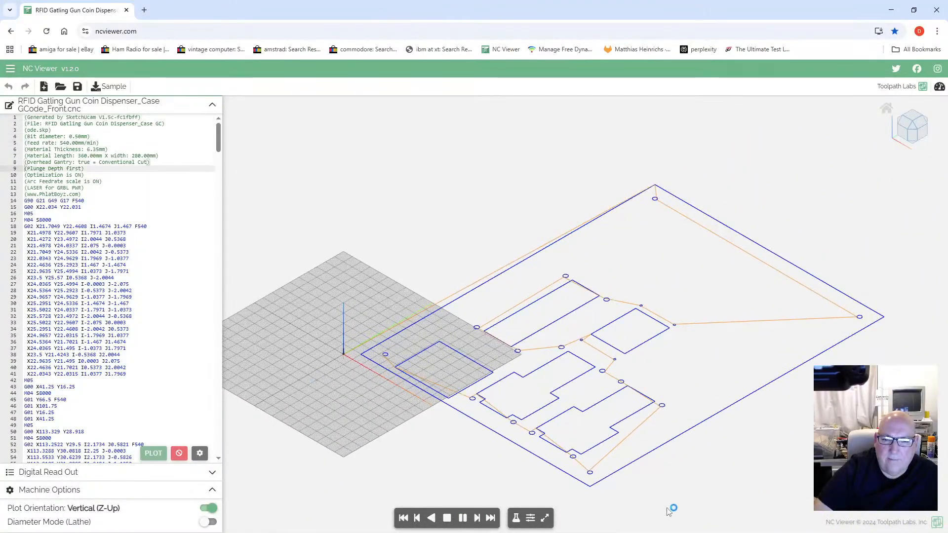
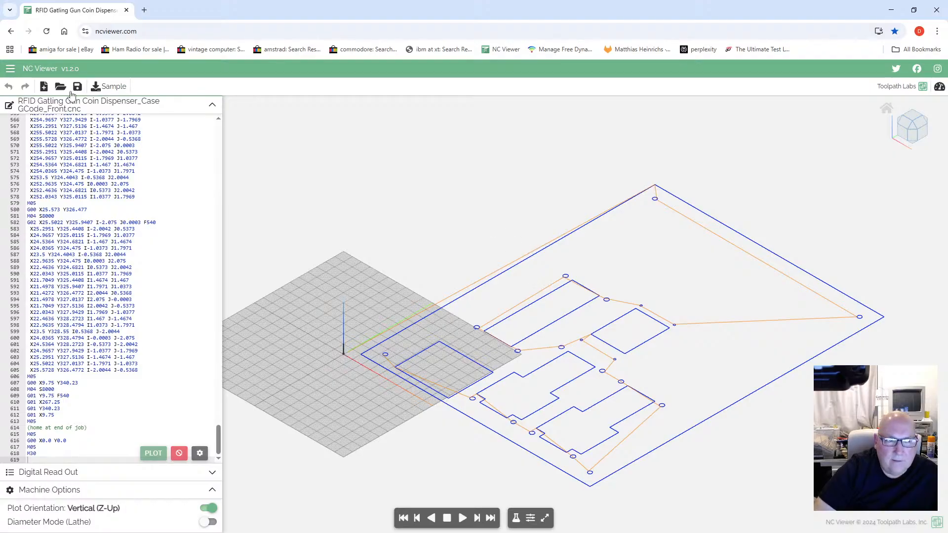
Step: Load RFID Gatling Gun Coin Dispenser_Case GCode_Back.cnc and play its toolpath simulation
{"action": "left_click", "coordinate": [61, 86]}
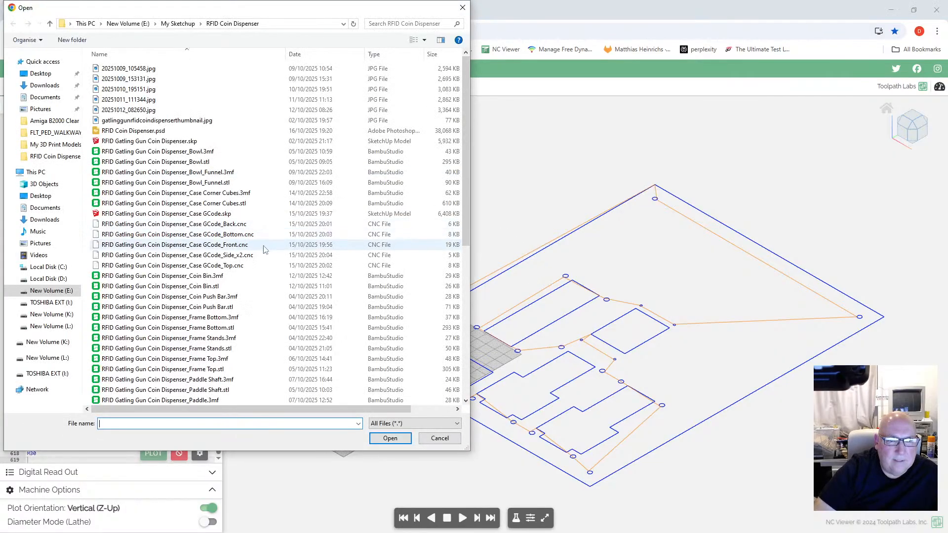
{"action": "left_click", "coordinate": [237, 225]}
{"action": "left_click", "coordinate": [387, 439]}
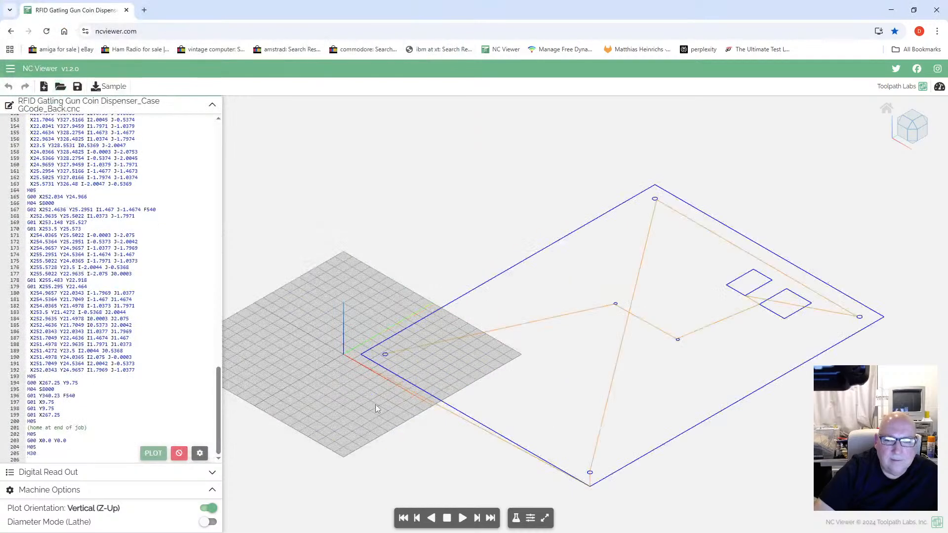
{"action": "left_click", "coordinate": [463, 518]}
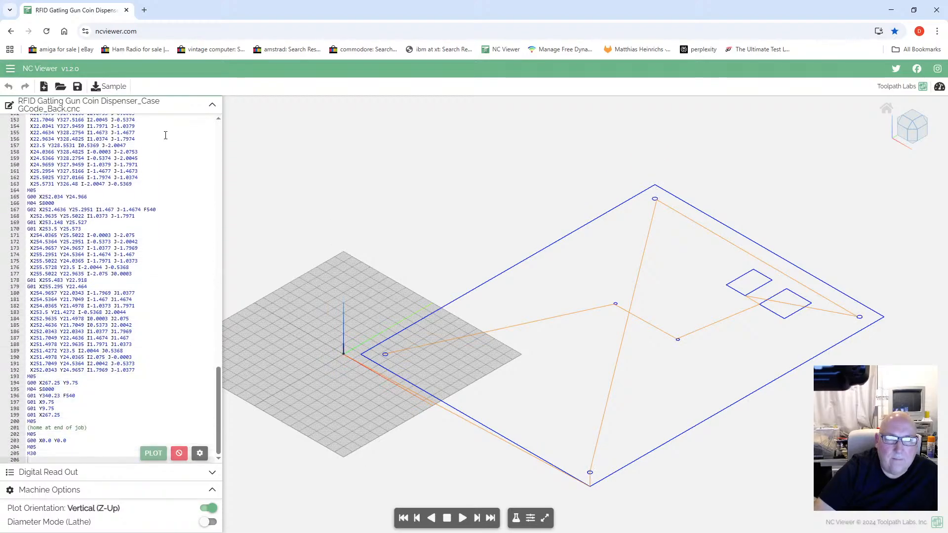
Step: Load RFID Gatling Gun Coin Dispenser_Case GCode_Bottom.cnc and play its toolpath simulation
{"action": "left_click", "coordinate": [61, 86]}
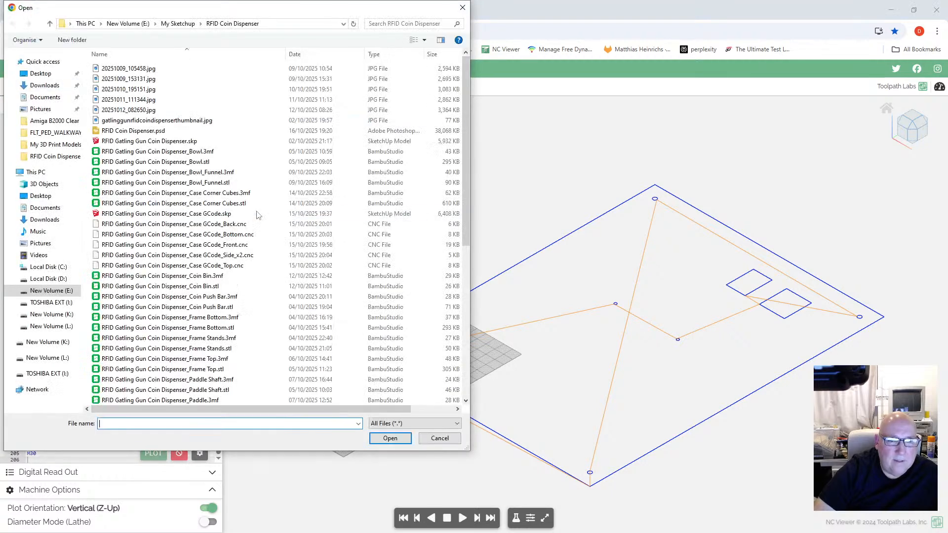
{"action": "left_click", "coordinate": [249, 239]}
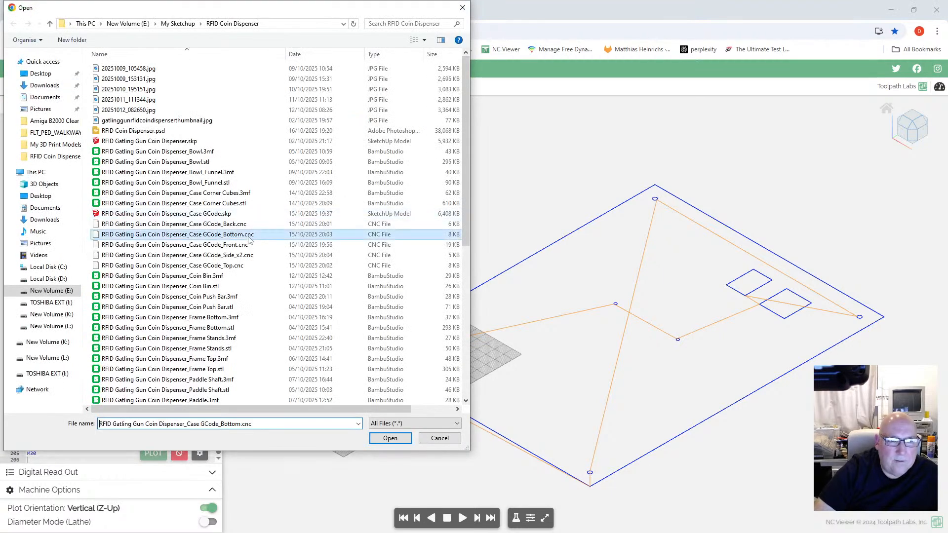
{"action": "left_click", "coordinate": [391, 440]}
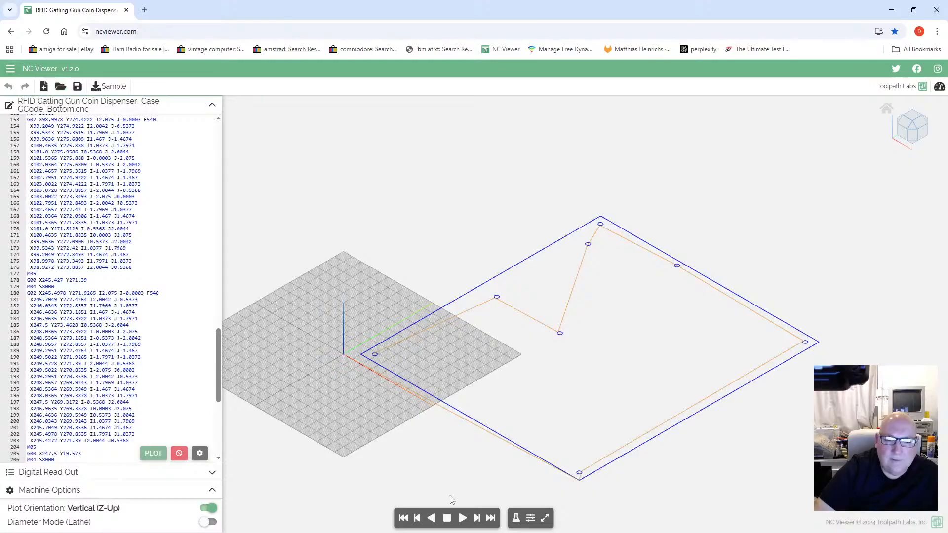
{"action": "left_click", "coordinate": [463, 518]}
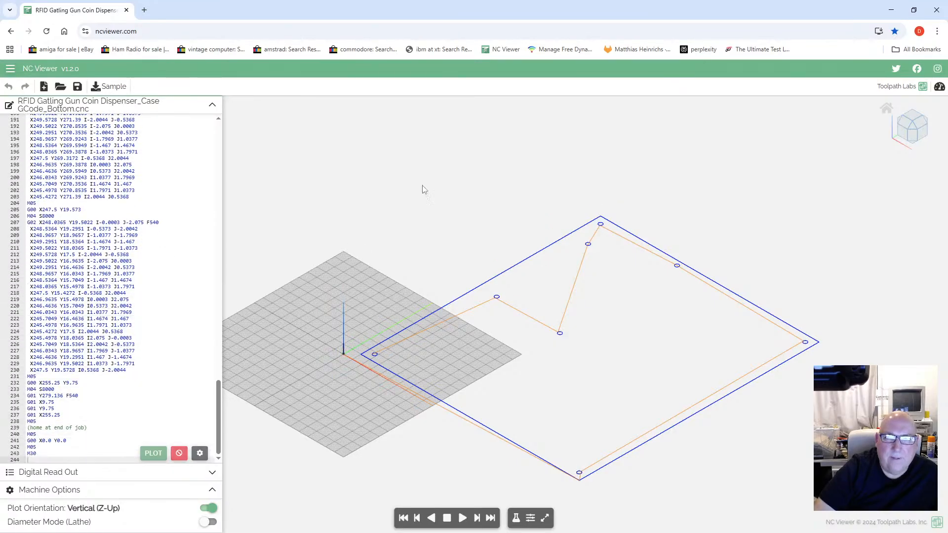
Step: Switch to the RFID Gatling Gun Coin Dispenser model in SketchUp and examine the coin mechanism and its support bracket inside the case
{"action": "left_click", "coordinate": [892, 10]}
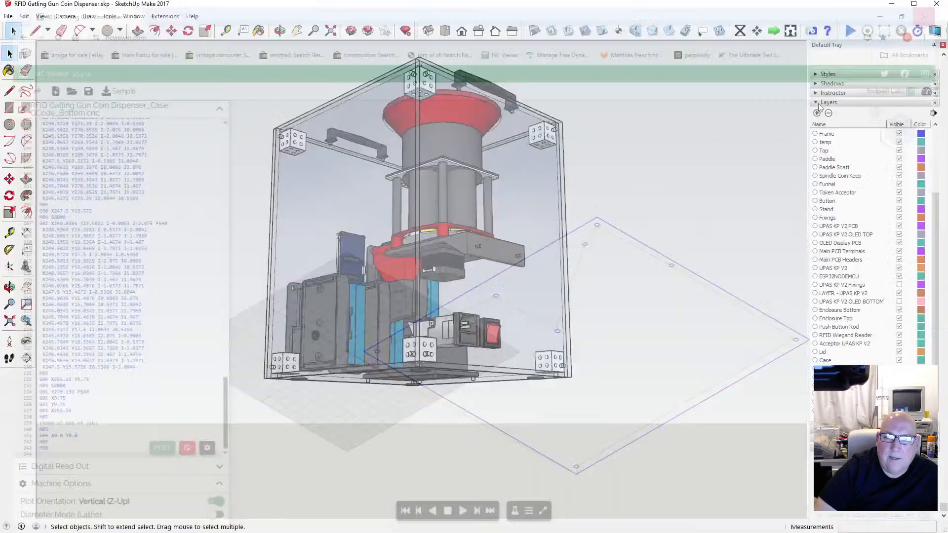
{"action": "scroll", "coordinate": [607, 200], "scroll_direction": "up", "scroll_amount": 2}
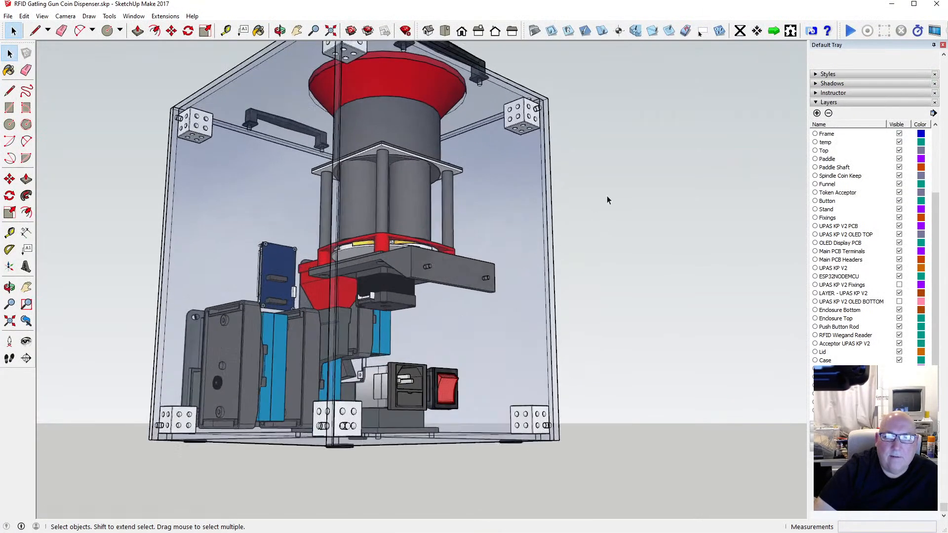
{"action": "left_click", "coordinate": [279, 30]}
{"action": "left_click_drag", "start_coordinate": [209, 202], "coordinate": [497, 239]}
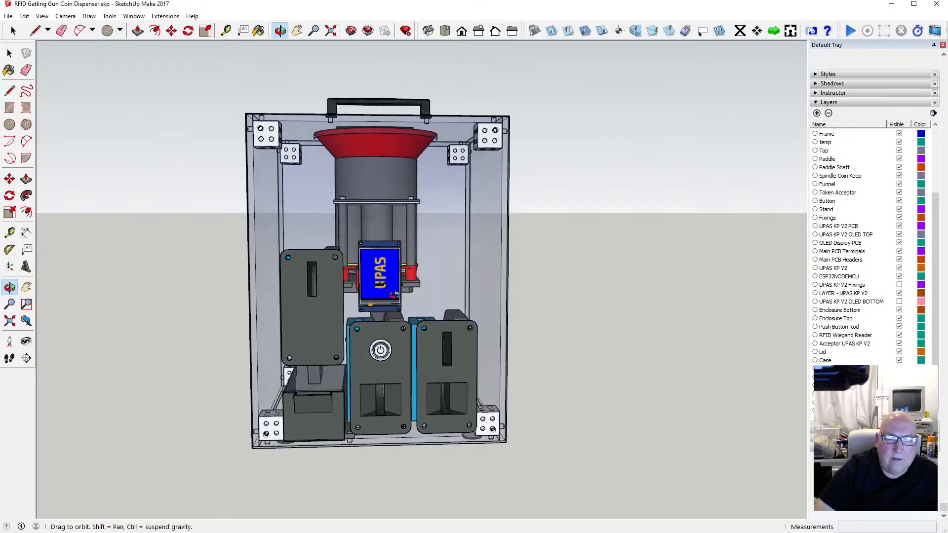
{"action": "scroll", "coordinate": [393, 282], "scroll_direction": "up", "scroll_amount": 3}
{"action": "left_click_drag", "start_coordinate": [394, 282], "coordinate": [406, 425]}
{"action": "scroll", "coordinate": [504, 289], "scroll_direction": "up", "scroll_amount": 3}
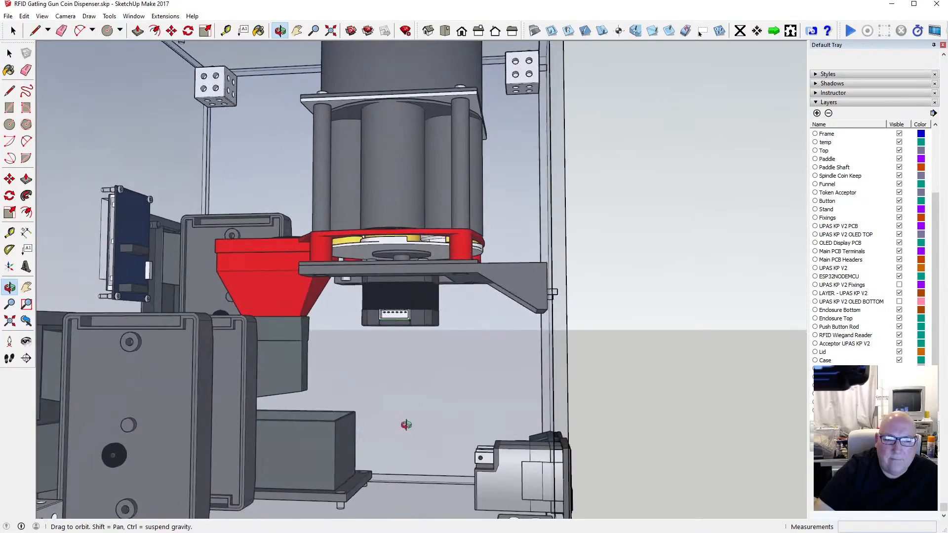
{"action": "left_click_drag", "start_coordinate": [352, 486], "coordinate": [509, 395]}
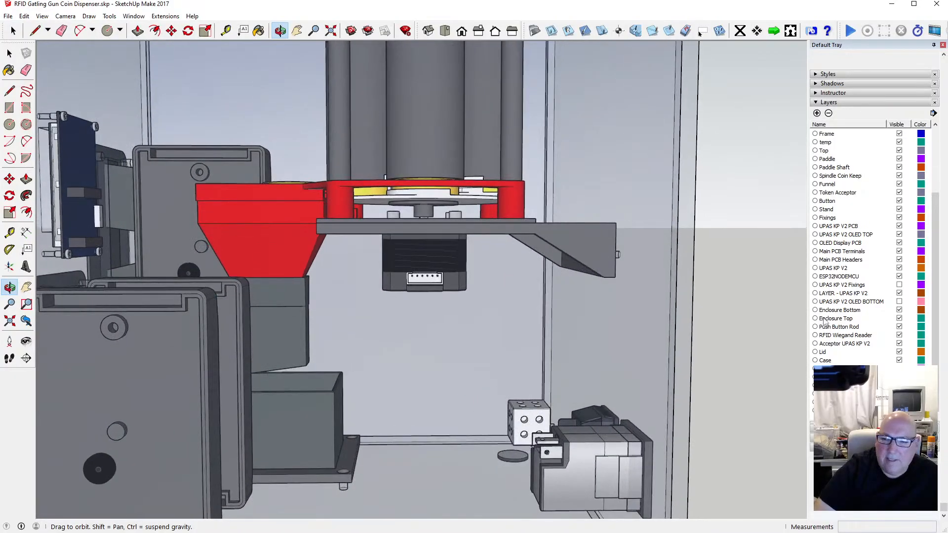
Step: Hide the Case layer and open the support bracket under the coin mechanism for editing
{"action": "left_click", "coordinate": [898, 360]}
{"action": "scroll", "coordinate": [446, 236], "scroll_direction": "down", "scroll_amount": 3}
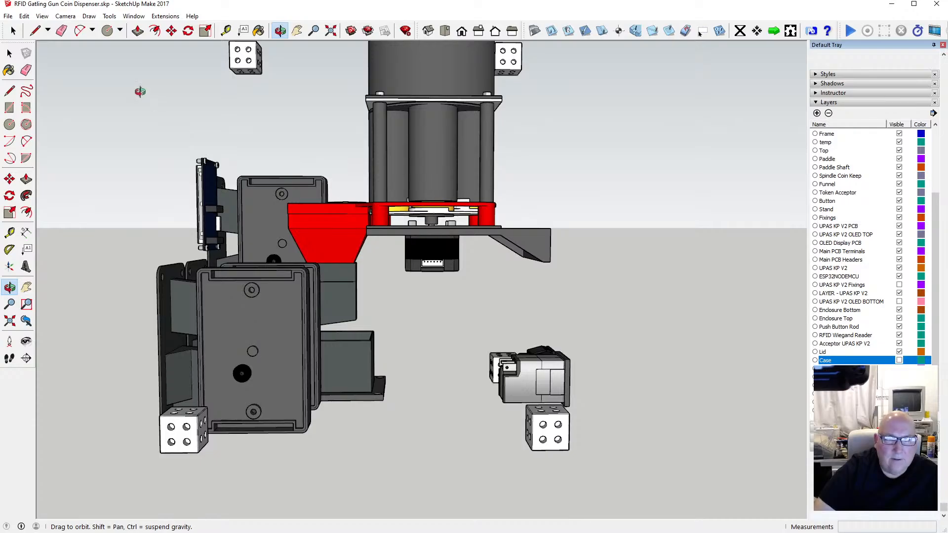
{"action": "key", "text": "space"}
{"action": "scroll", "coordinate": [501, 226], "scroll_direction": "up", "scroll_amount": 3}
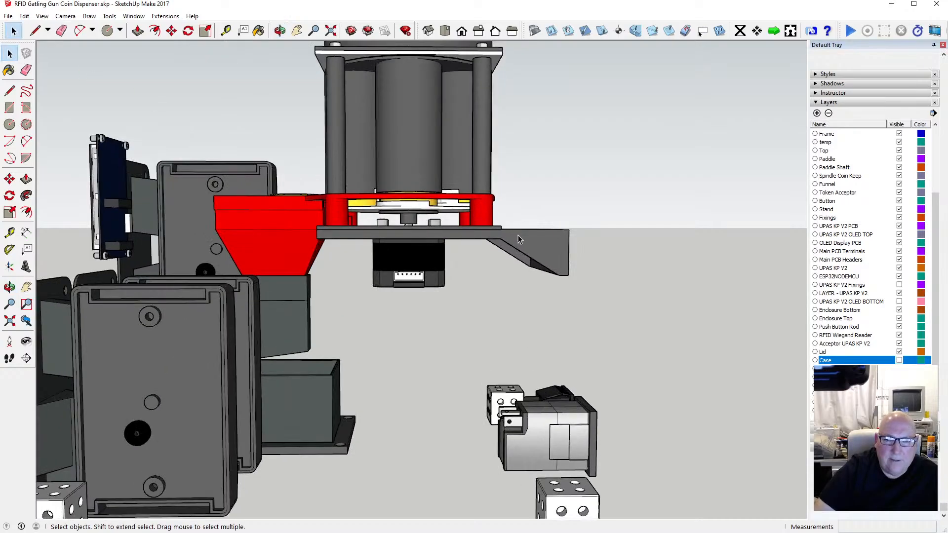
{"action": "left_click", "coordinate": [519, 238]}
{"action": "double_click", "coordinate": [531, 240]}
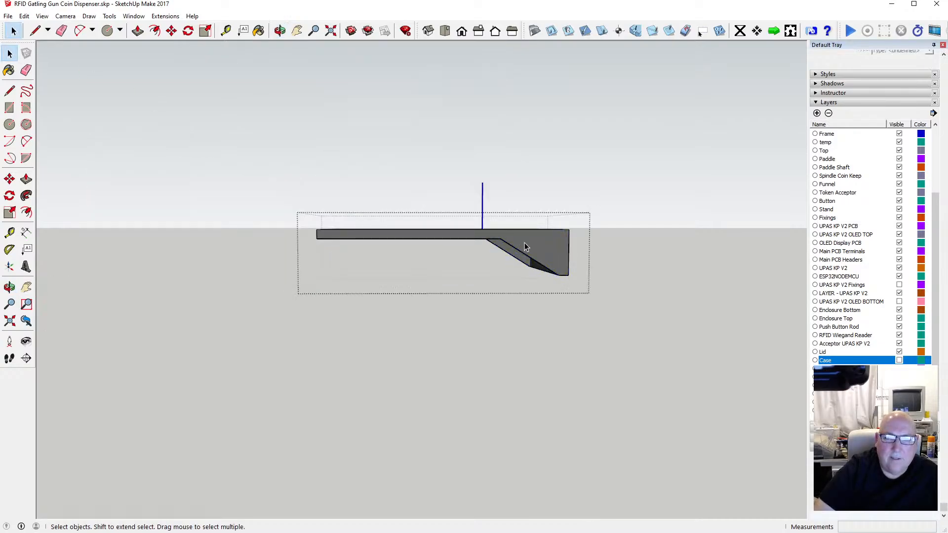
Step: Select all of the bracket's faces and edges and call Soften/Smooth Edges on them
{"action": "left_click", "coordinate": [280, 31]}
{"action": "left_click_drag", "start_coordinate": [410, 143], "coordinate": [473, 212]}
{"action": "left_click", "coordinate": [9, 54]}
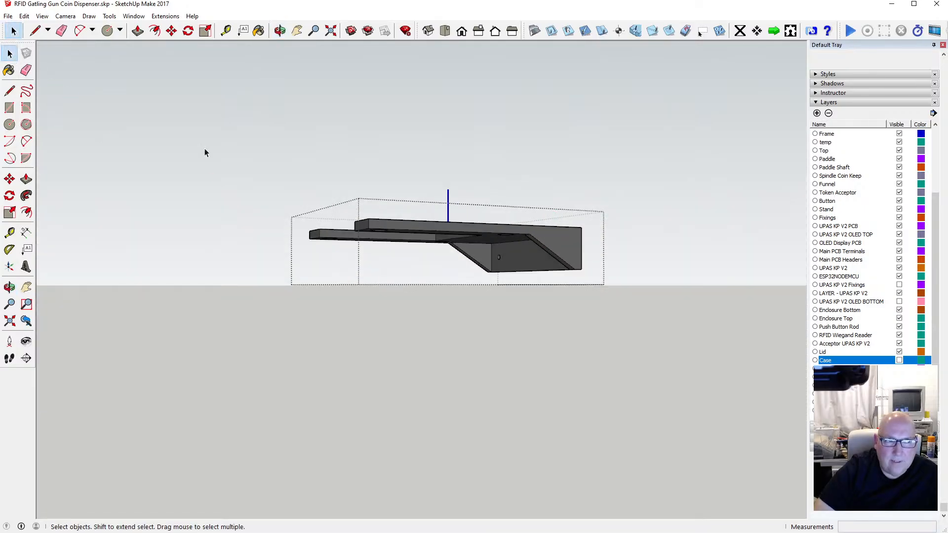
{"action": "left_click_drag", "start_coordinate": [295, 162], "coordinate": [600, 292]}
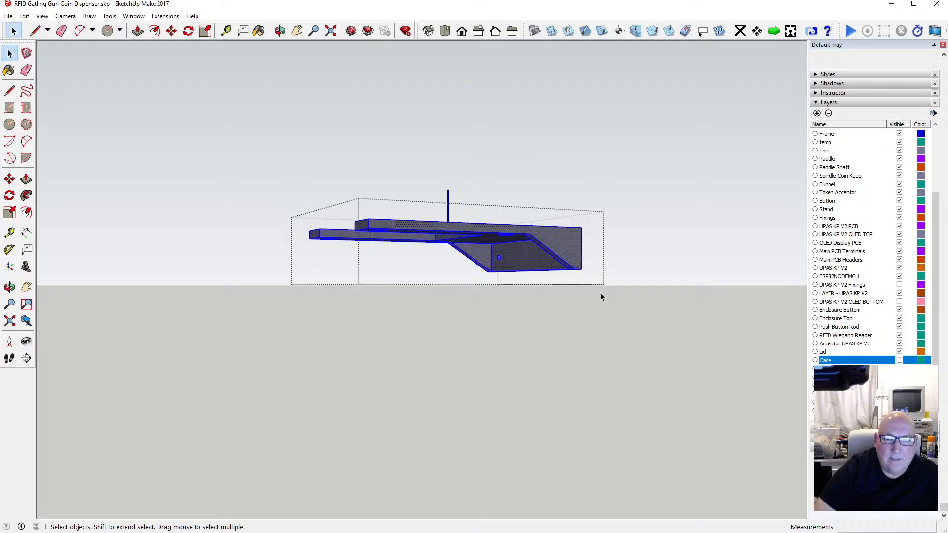
{"action": "right_click", "coordinate": [463, 236]}
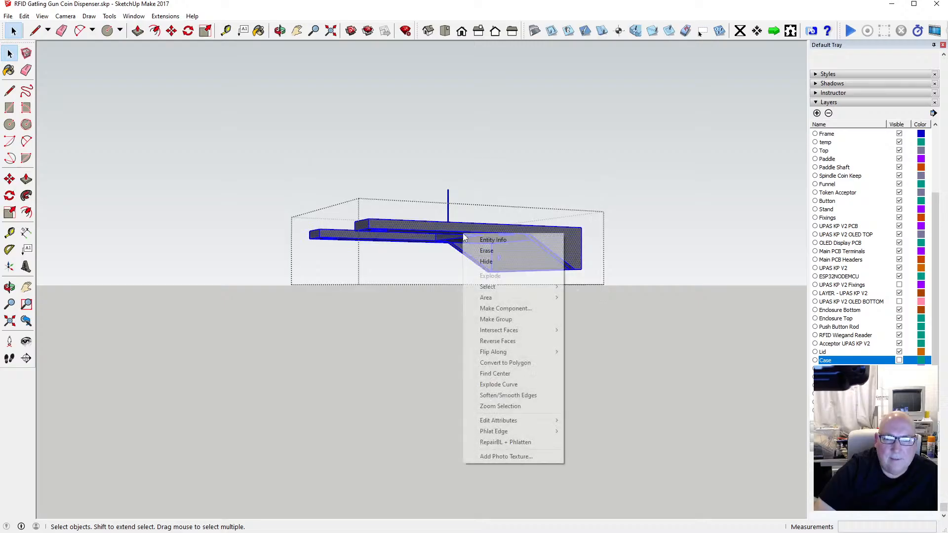
{"action": "left_click", "coordinate": [514, 395]}
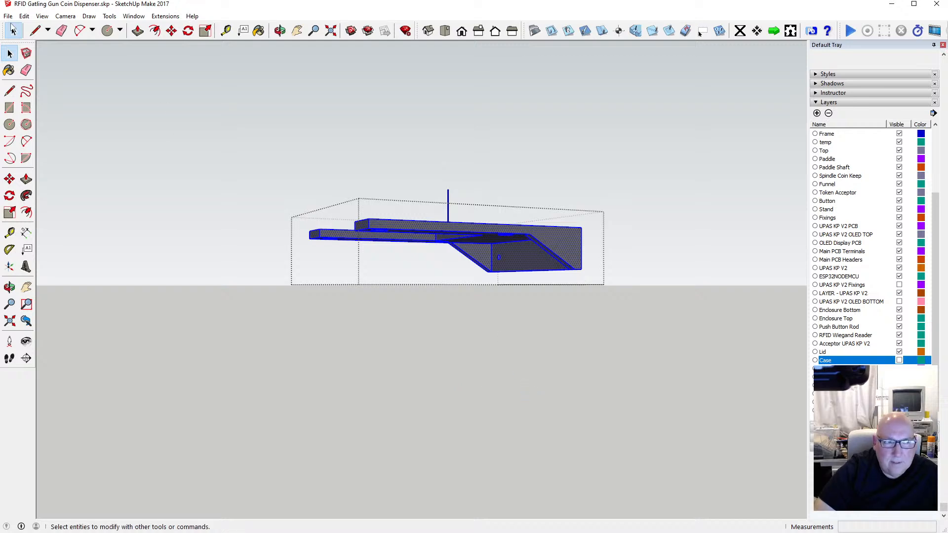
Step: Start exporting the selected bracket geometry with the stl option
{"action": "left_click", "coordinate": [7, 16]}
{"action": "left_click", "coordinate": [73, 183]}
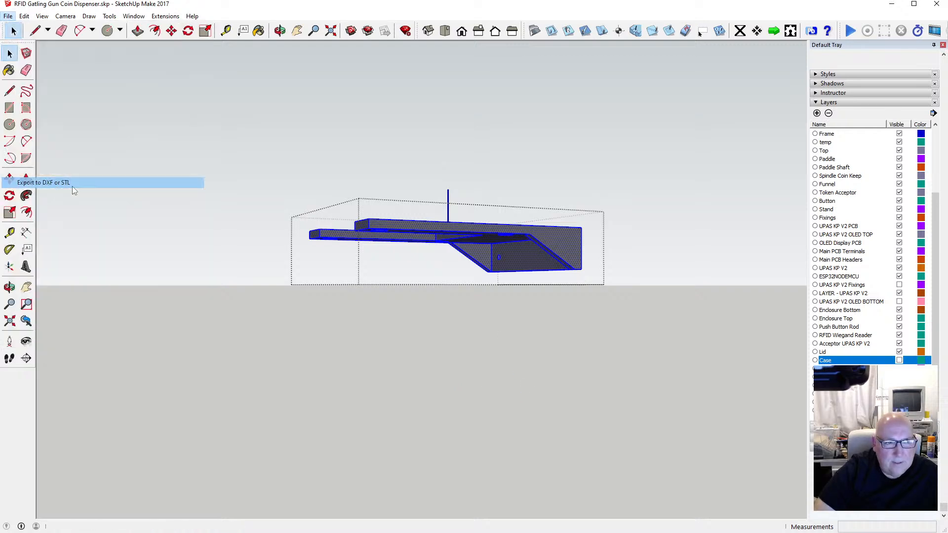
{"action": "left_click", "coordinate": [450, 283]}
{"action": "left_click", "coordinate": [504, 265]}
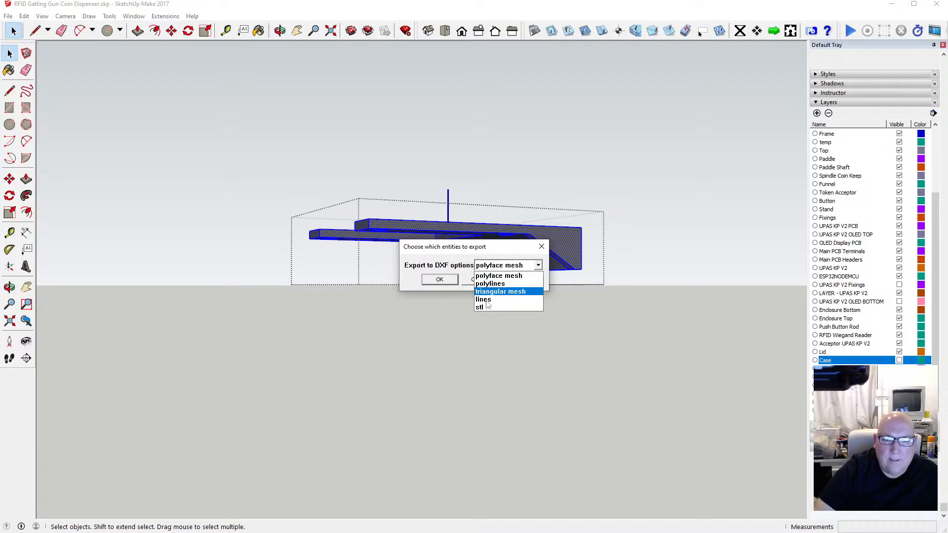
{"action": "left_click", "coordinate": [484, 309]}
{"action": "left_click", "coordinate": [440, 280]}
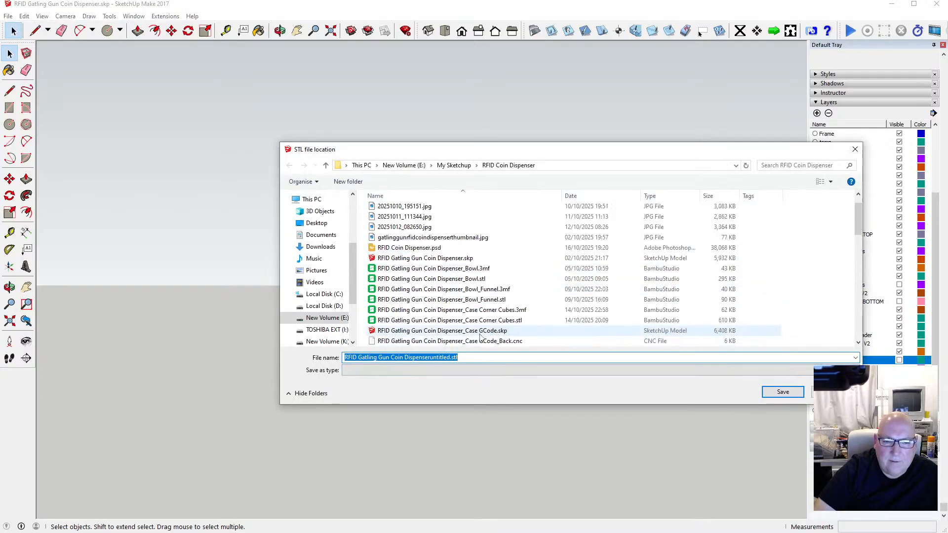
Step: Save the export as RFID Gatling Gun Coin Dispenser Bracket.stl and leave the bracket's editing mode
{"action": "left_click", "coordinate": [445, 357]}
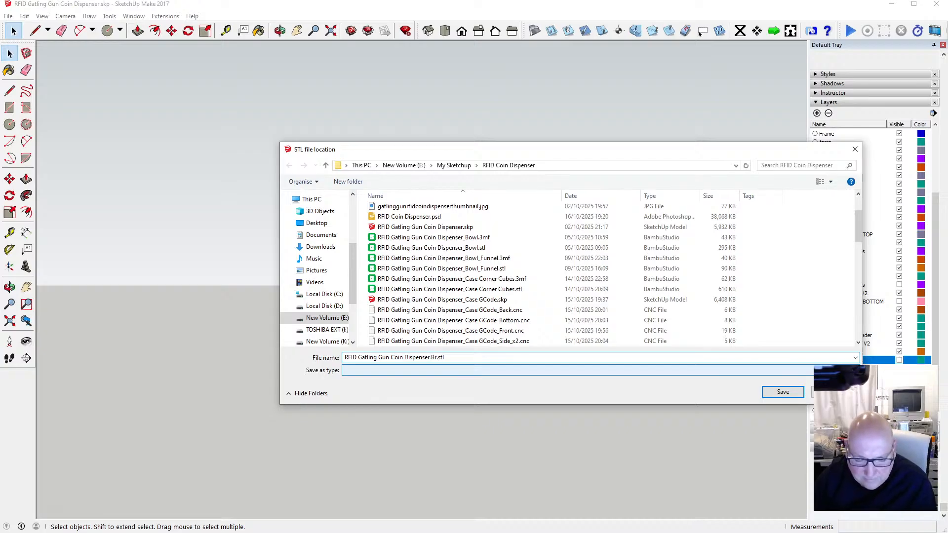
{"action": "type", "text": "ack"}
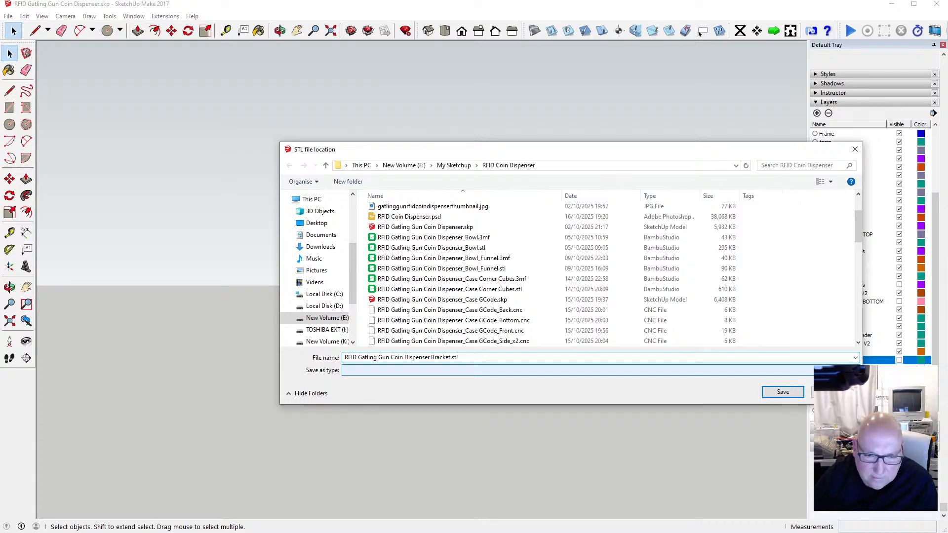
{"action": "type", "text": "et"}
{"action": "key", "text": "Return"}
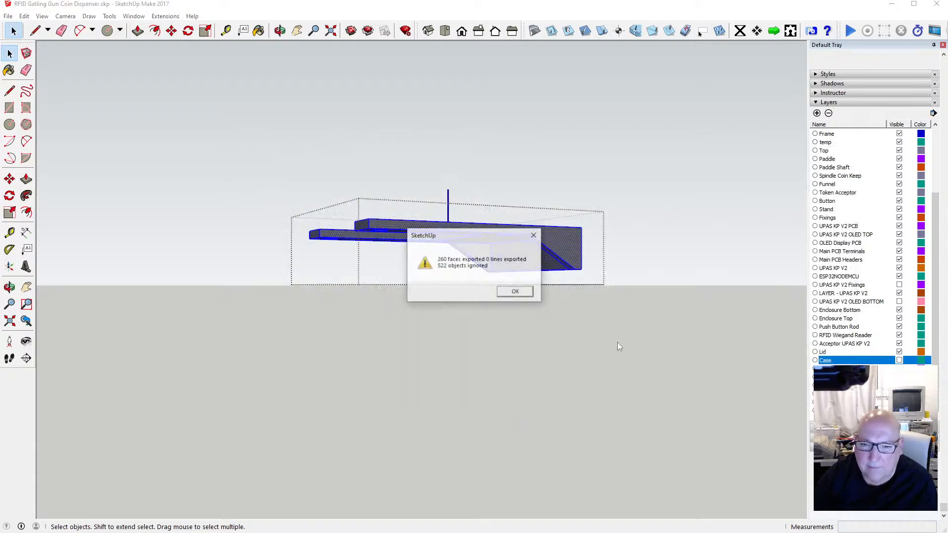
{"action": "left_click", "coordinate": [515, 291]}
{"action": "scroll", "coordinate": [602, 279], "scroll_direction": "down", "scroll_amount": 3}
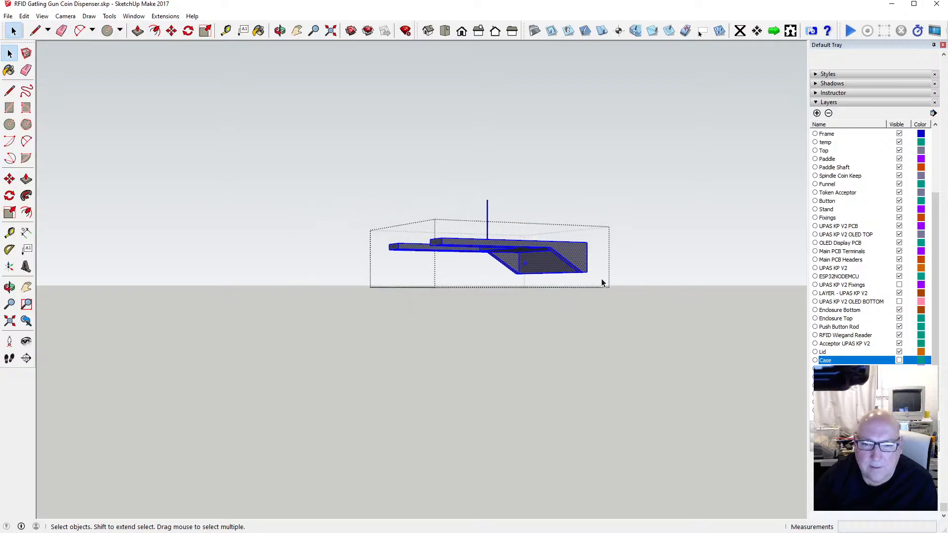
{"action": "left_click", "coordinate": [635, 285]}
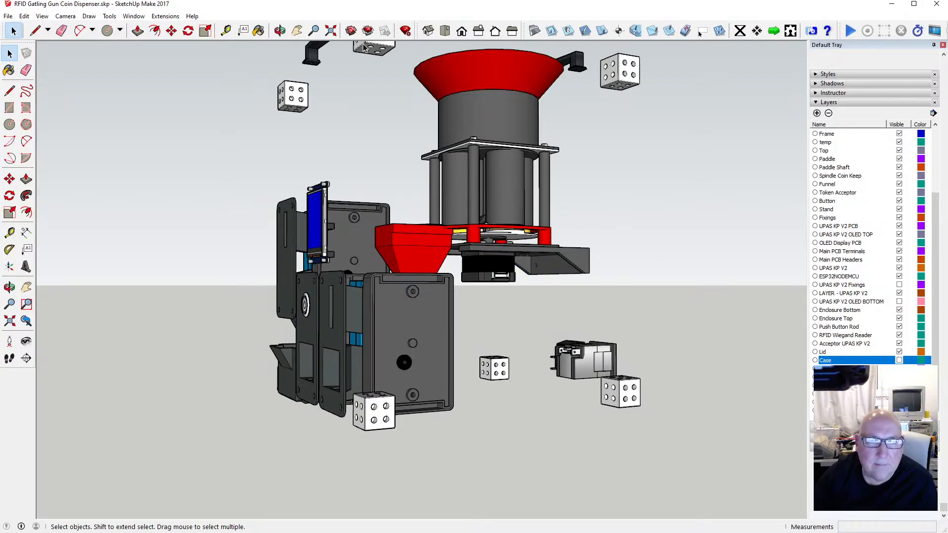
Step: Open the U-shaped base frame beneath the coin bin for editing and select all of its geometry
{"action": "left_click", "coordinate": [280, 31]}
{"action": "left_click_drag", "start_coordinate": [493, 222], "coordinate": [473, 422]}
{"action": "scroll", "coordinate": [447, 430], "scroll_direction": "up", "scroll_amount": 3}
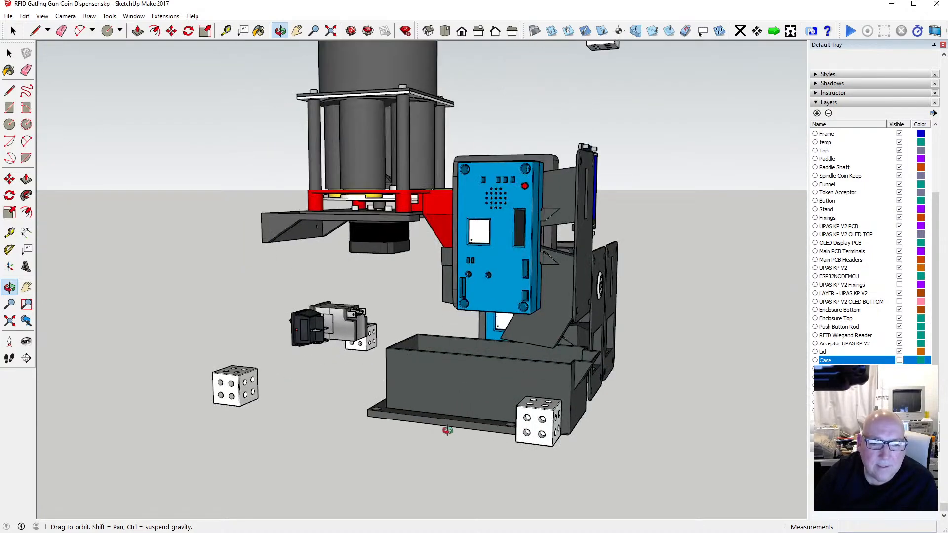
{"action": "scroll", "coordinate": [447, 430], "scroll_direction": "up", "scroll_amount": 2}
{"action": "left_click_drag", "start_coordinate": [407, 359], "coordinate": [538, 434]}
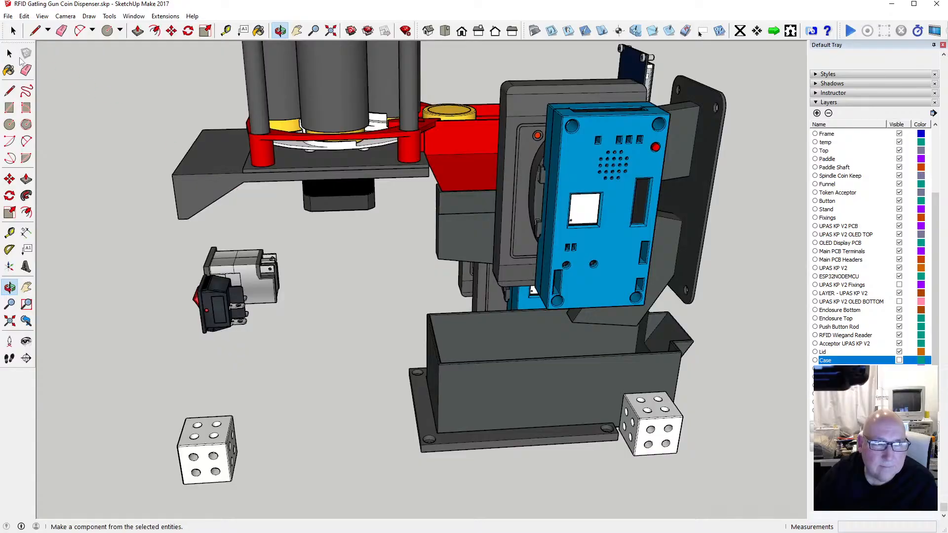
{"action": "left_click", "coordinate": [9, 53]}
{"action": "double_click", "coordinate": [447, 438]}
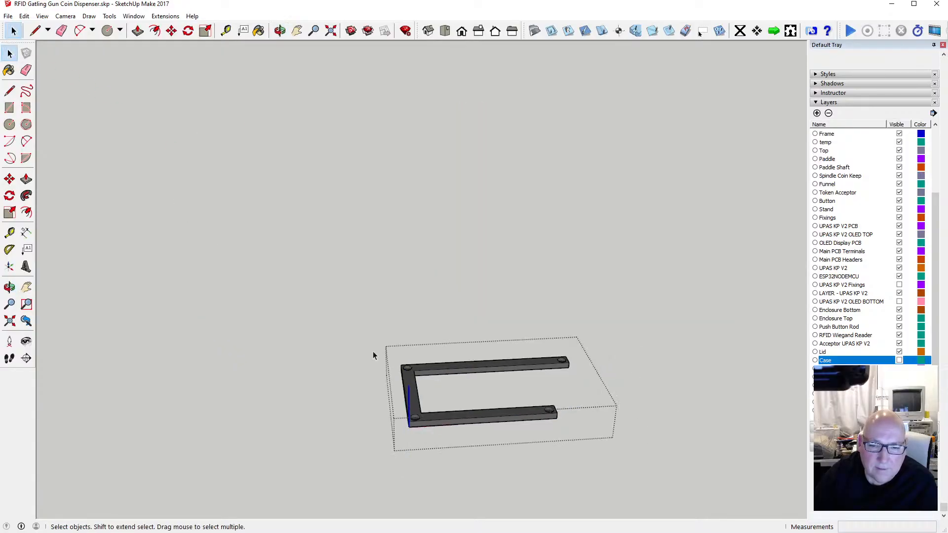
{"action": "left_click_drag", "start_coordinate": [387, 322], "coordinate": [561, 430]}
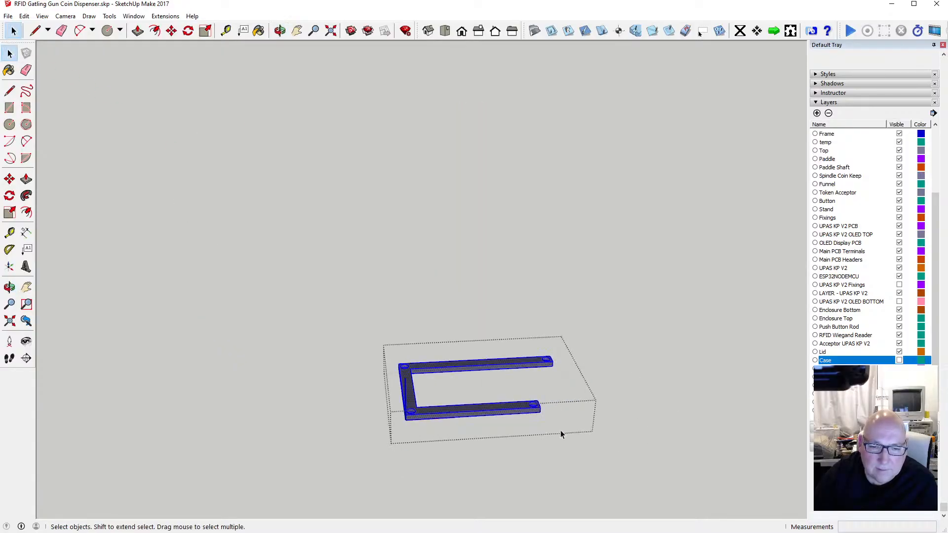
{"action": "right_click", "coordinate": [499, 413]}
{"action": "left_click", "coordinate": [562, 354]}
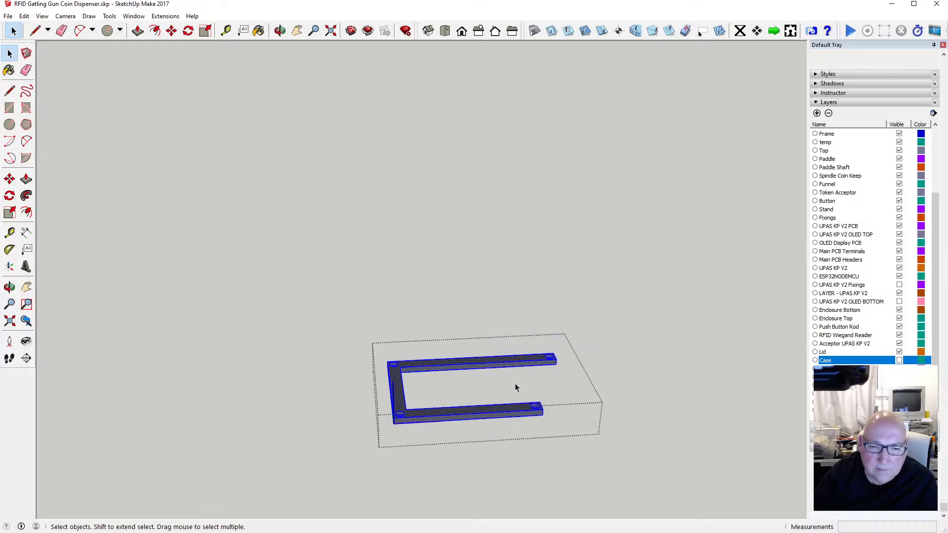
Step: Start exporting the selected U-shaped frame geometry in millimetres with the stl option
{"action": "left_click", "coordinate": [9, 16]}
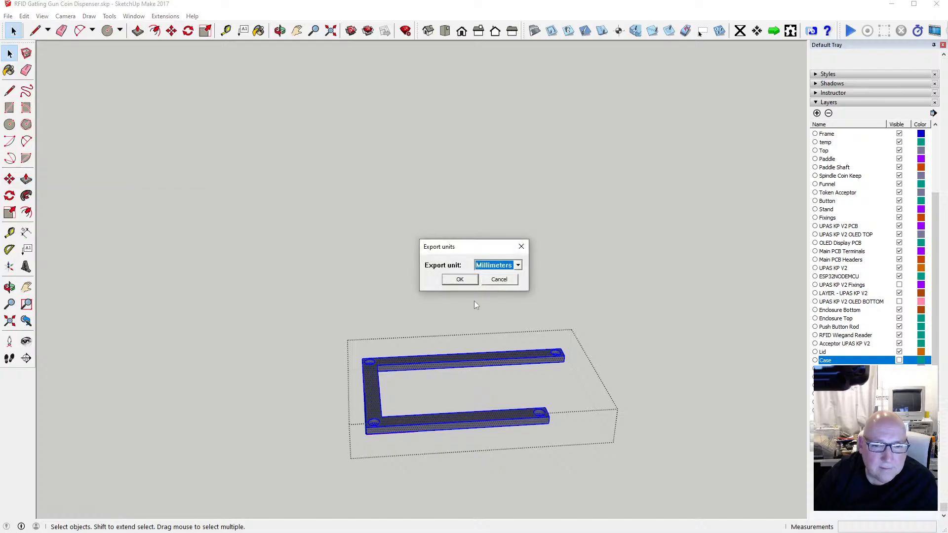
{"action": "left_click", "coordinate": [460, 280]}
{"action": "left_click", "coordinate": [508, 265]}
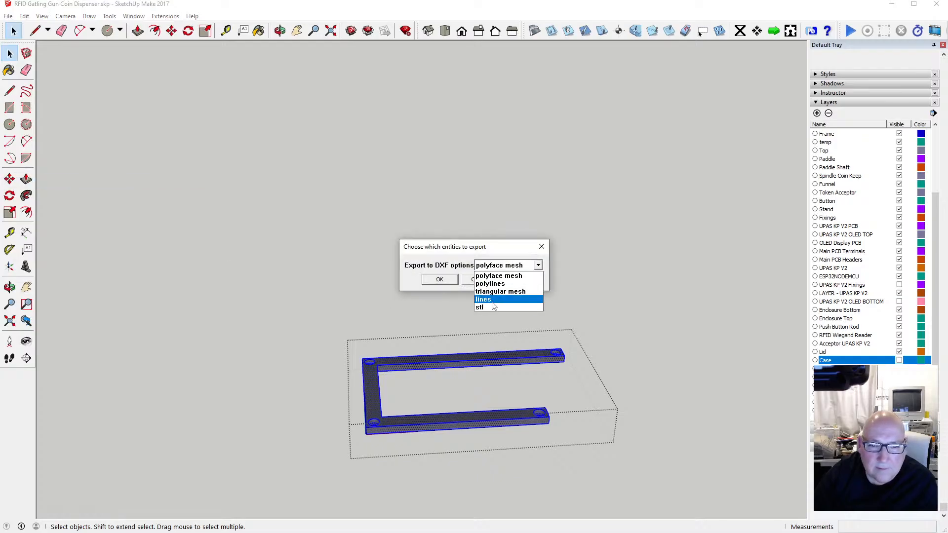
{"action": "left_click", "coordinate": [492, 308]}
{"action": "left_click", "coordinate": [439, 280]}
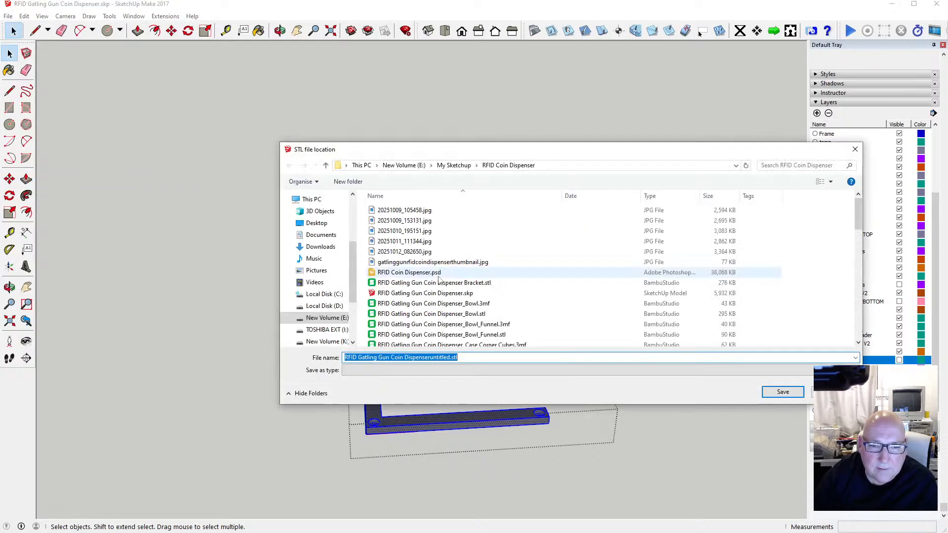
Step: Save the export as RFID Gatling Gun Coin Dispenser Coin Draw Guide.stl and leave the frame's editing mode
{"action": "scroll", "coordinate": [508, 310], "scroll_direction": "down", "scroll_amount": 4}
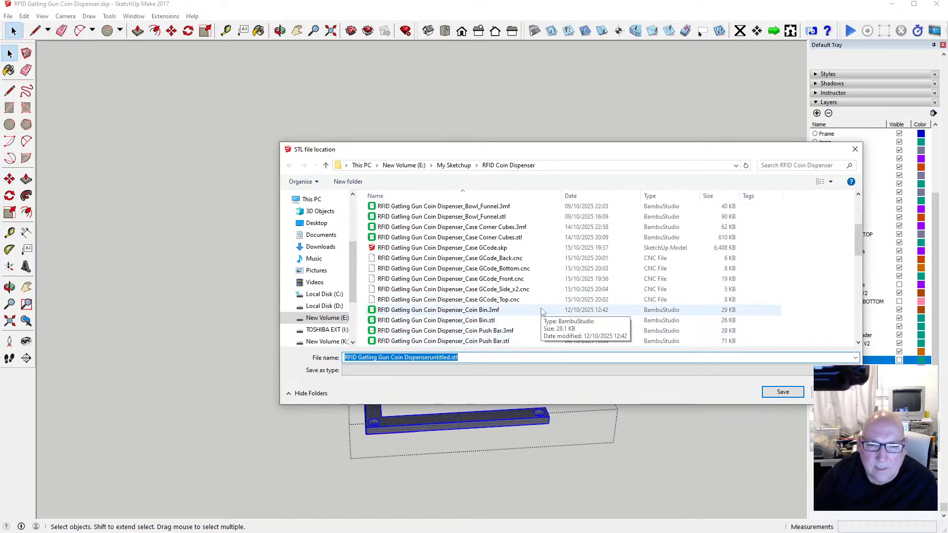
{"action": "scroll", "coordinate": [541, 311], "scroll_direction": "down", "scroll_amount": 2}
{"action": "scroll", "coordinate": [541, 311], "scroll_direction": "up", "scroll_amount": 3}
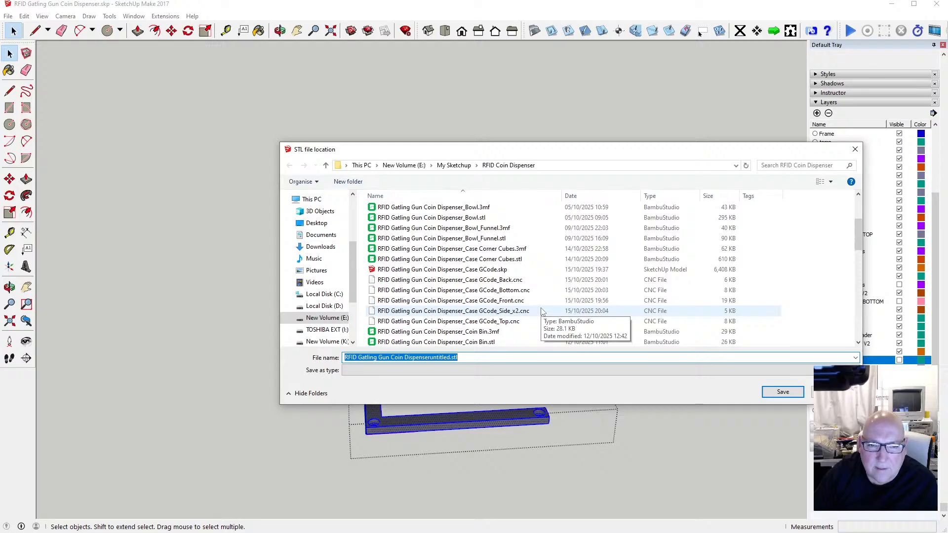
{"action": "scroll", "coordinate": [541, 311], "scroll_direction": "up", "scroll_amount": 1}
{"action": "left_click", "coordinate": [481, 217]}
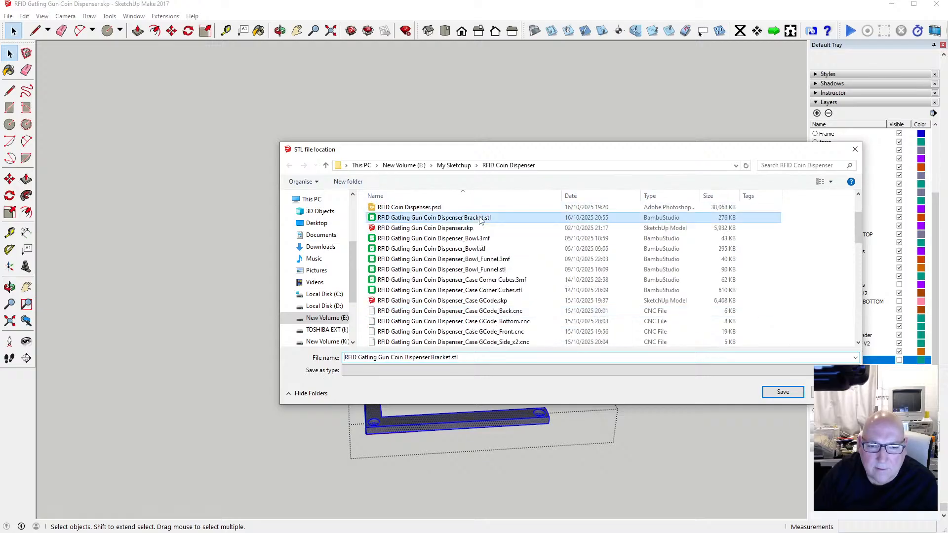
{"action": "left_click", "coordinate": [451, 357]}
{"action": "left_click", "coordinate": [448, 358]}
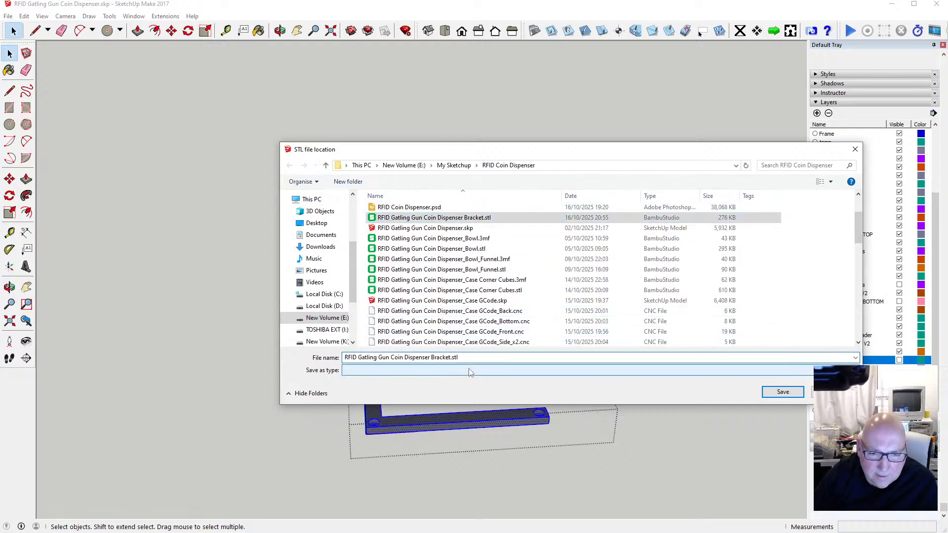
{"action": "key", "text": "BackSpace"}
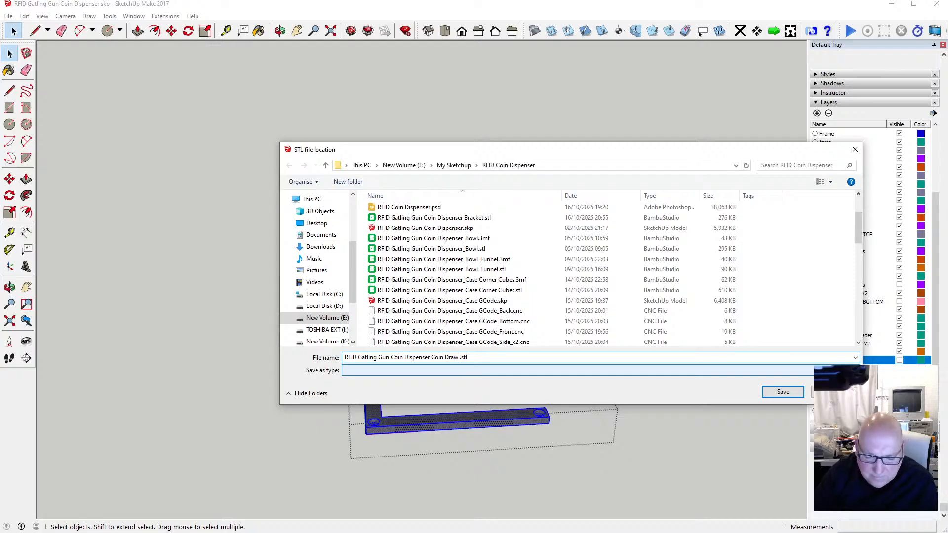
{"action": "left_click", "coordinate": [782, 391]}
{"action": "left_click", "coordinate": [517, 291]}
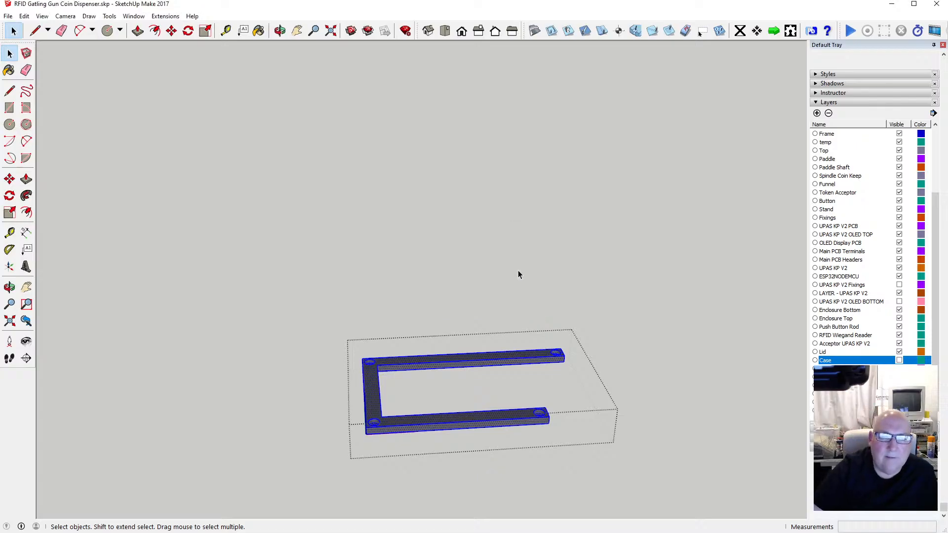
{"action": "left_click", "coordinate": [518, 270]}
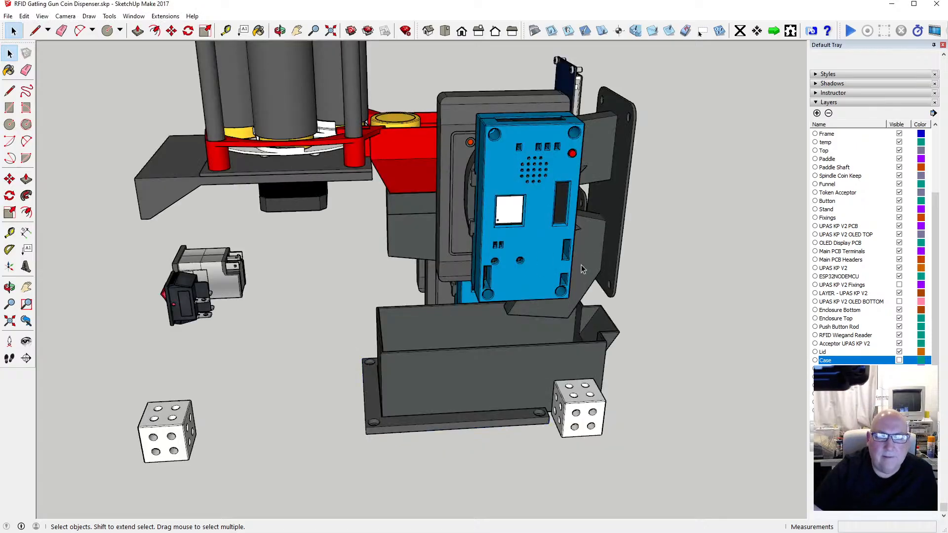
Step: Make the Case layer visible again and save the coin dispenser model
{"action": "left_click", "coordinate": [900, 361]}
{"action": "scroll", "coordinate": [449, 333], "scroll_direction": "down", "scroll_amount": 4}
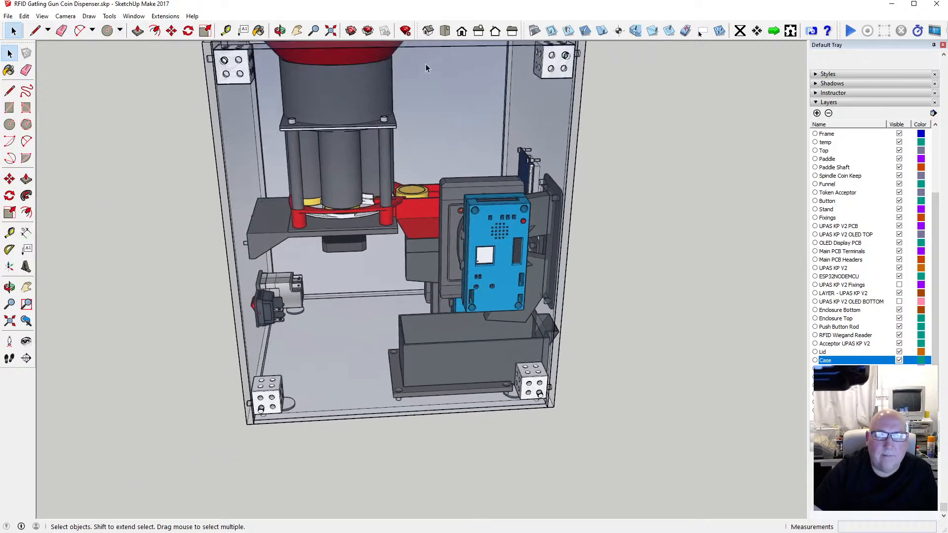
{"action": "left_click", "coordinate": [280, 30]}
{"action": "left_click_drag", "start_coordinate": [566, 159], "coordinate": [371, 276]}
{"action": "scroll", "coordinate": [434, 207], "scroll_direction": "up", "scroll_amount": 3}
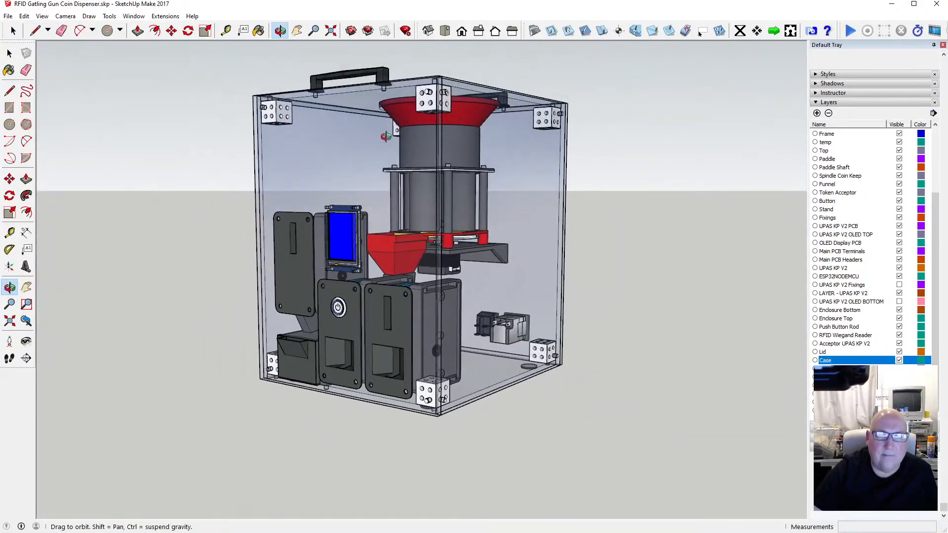
{"action": "left_click", "coordinate": [331, 30]}
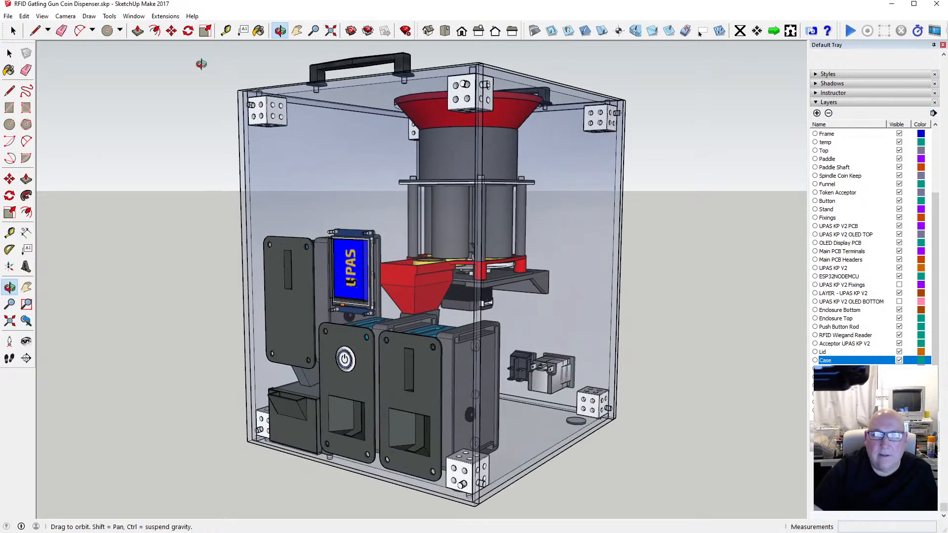
{"action": "left_click", "coordinate": [8, 16]}
{"action": "left_click", "coordinate": [22, 62]}
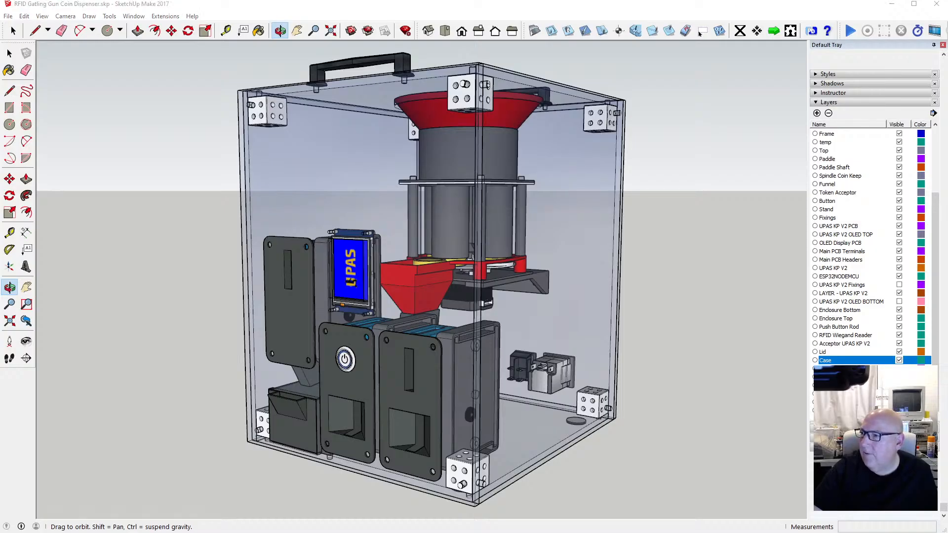
Step: Switch to Bambu Studio, maximize its window and start the printer's live camera feed
{"action": "mouse_move", "coordinate": [947, 74]}
{"action": "left_mouse_down"}
{"action": "mouse_move", "coordinate": [883, 95]}
{"action": "mouse_move", "coordinate": [575, 88]}
{"action": "mouse_move", "coordinate": [472, 48]}
{"action": "mouse_move", "coordinate": [341, 23]}
{"action": "left_mouse_up"}
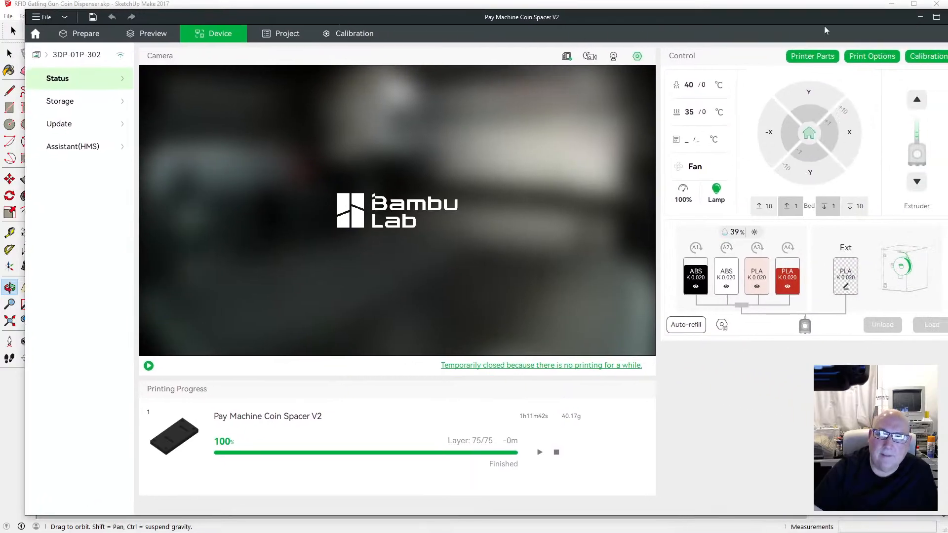
{"action": "left_click", "coordinate": [936, 17]}
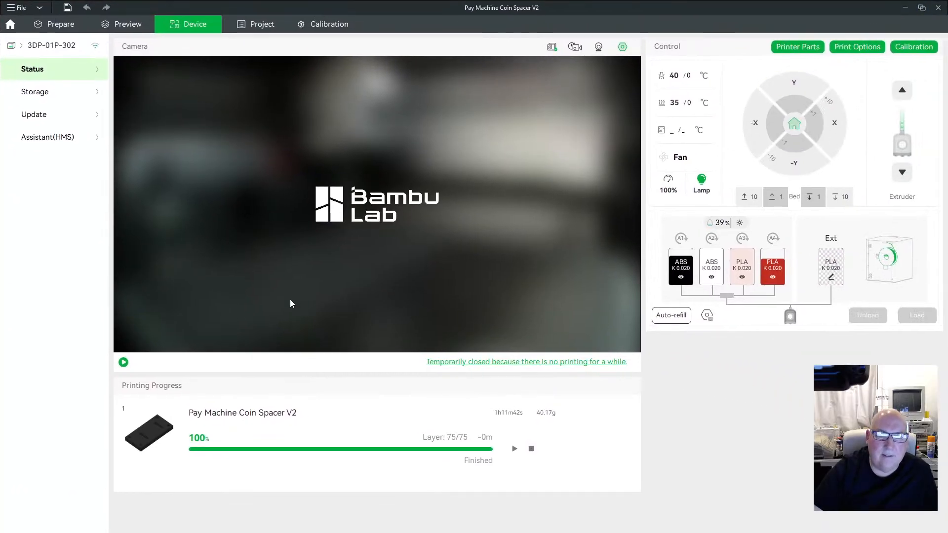
{"action": "left_click", "coordinate": [124, 362]}
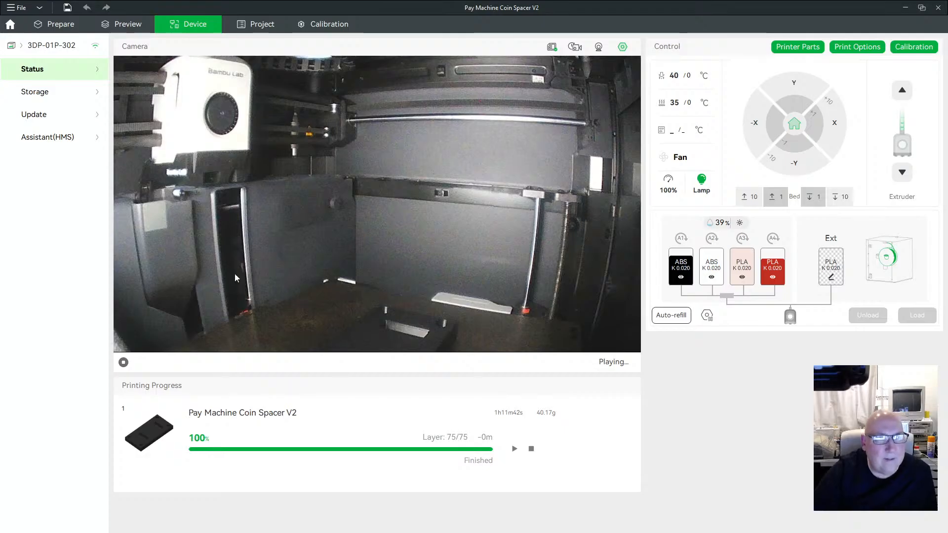
Step: Create a new empty project in place of the Pay Machine Coin Spacer V2 project
{"action": "left_click", "coordinate": [19, 7]}
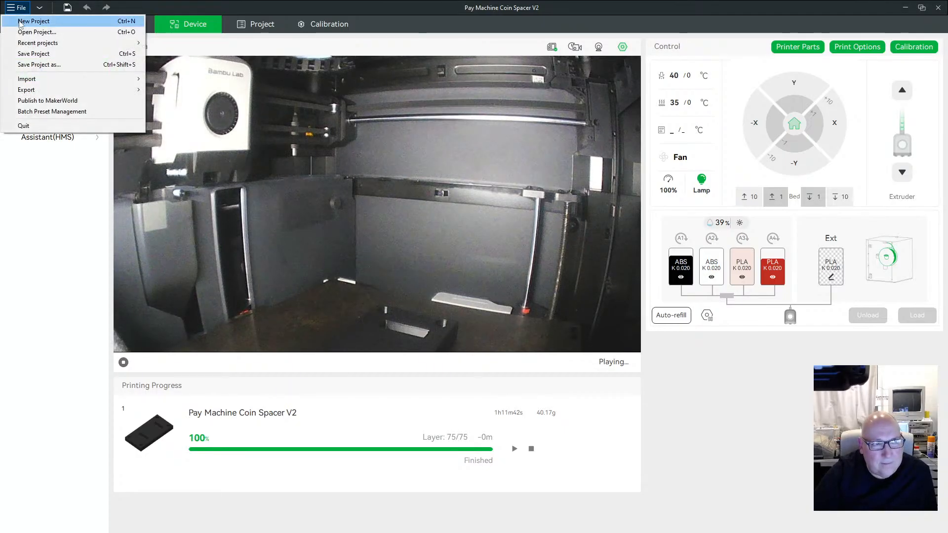
{"action": "left_click", "coordinate": [20, 23]}
{"action": "left_click", "coordinate": [543, 299]}
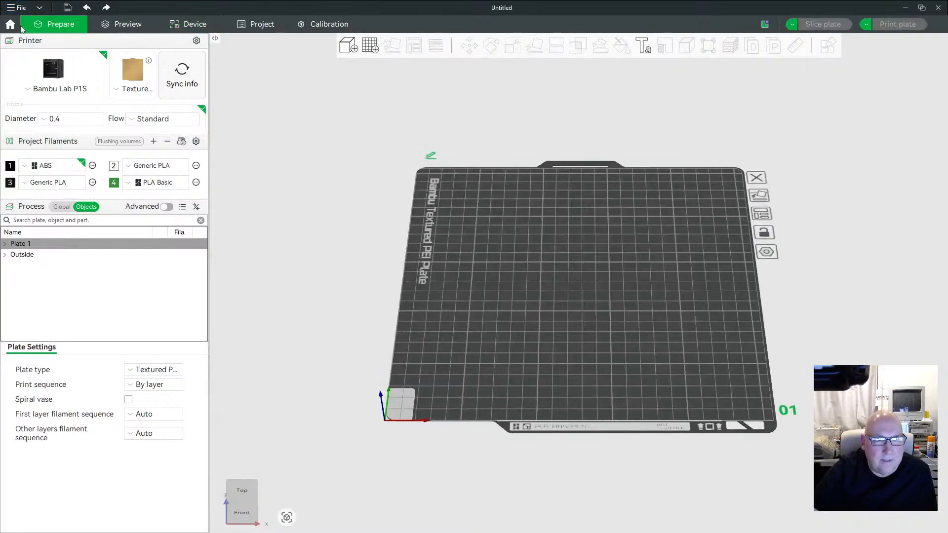
Step: Import RFID Gatling Gun Coin Dispenser Bracket.stl from the RFID Coin Dispenser folder inside My Sketchup on drive E
{"action": "left_click", "coordinate": [19, 7]}
{"action": "mouse_move", "coordinate": [74, 79]}
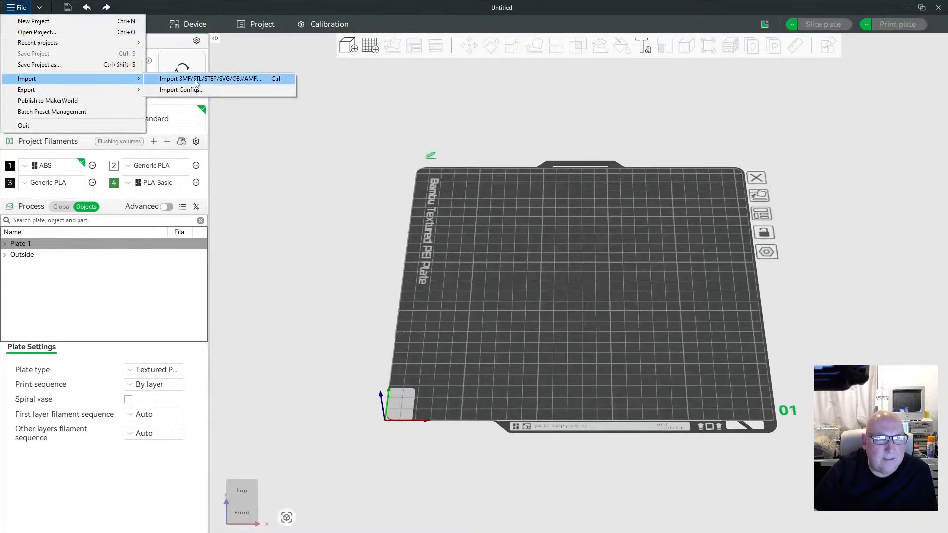
{"action": "left_click", "coordinate": [197, 81]}
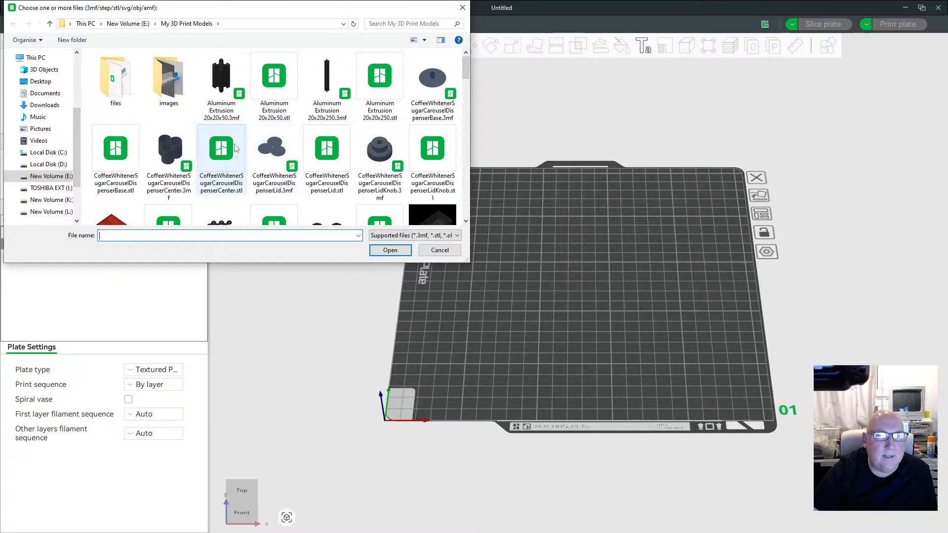
{"action": "left_click", "coordinate": [69, 178]}
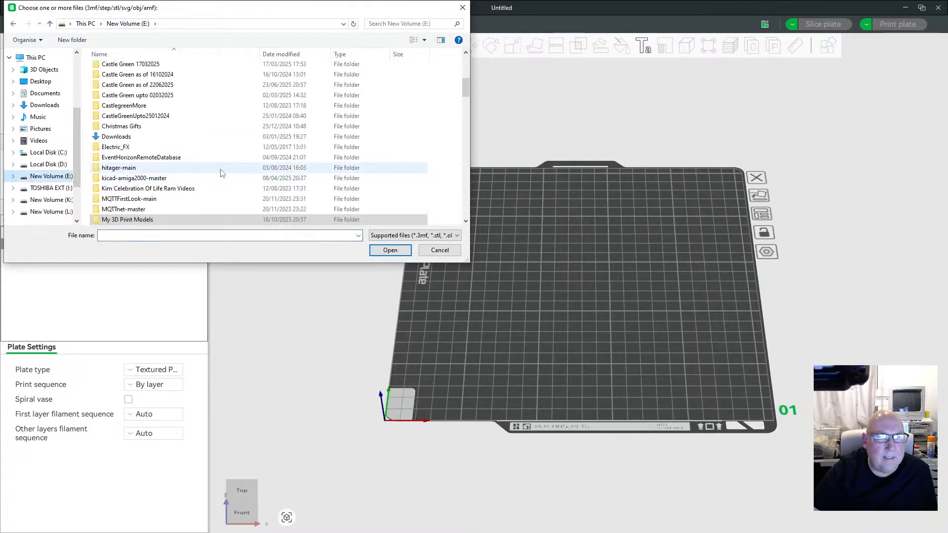
{"action": "scroll", "coordinate": [221, 171], "scroll_direction": "down", "scroll_amount": 16}
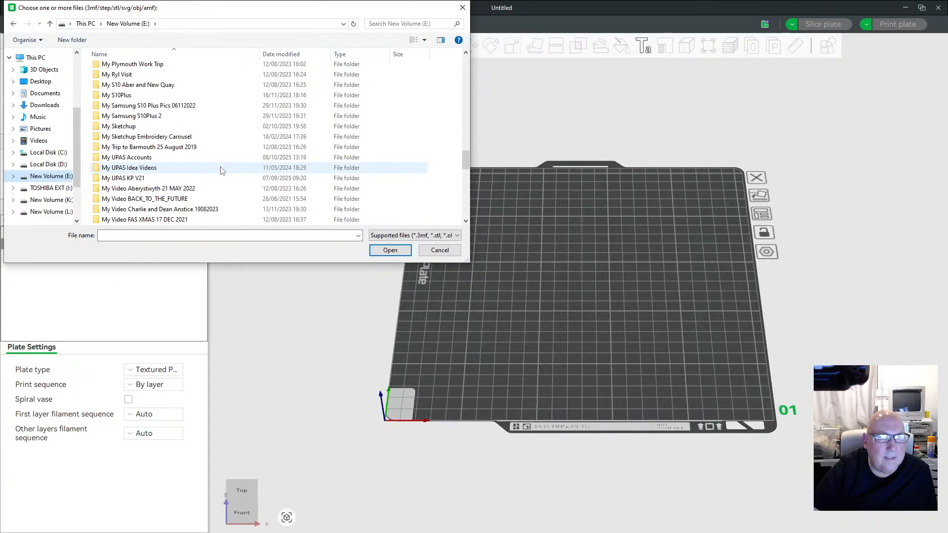
{"action": "scroll", "coordinate": [212, 168], "scroll_direction": "up", "scroll_amount": 4}
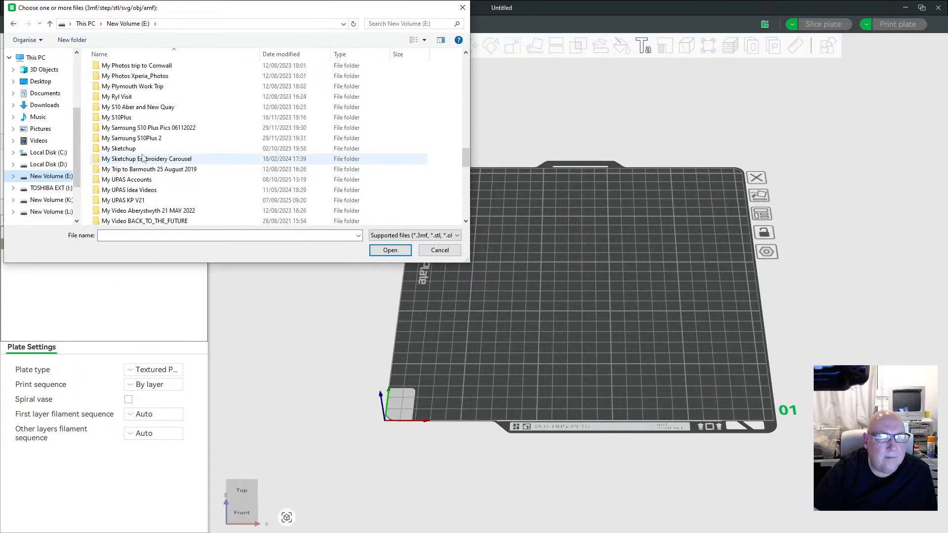
{"action": "left_click", "coordinate": [135, 150]}
{"action": "double_click", "coordinate": [136, 150]}
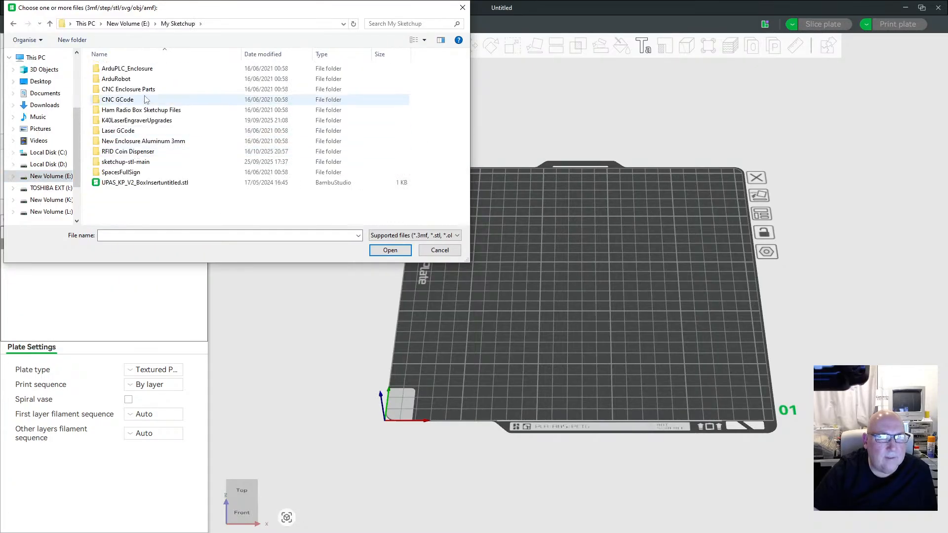
{"action": "double_click", "coordinate": [137, 151]}
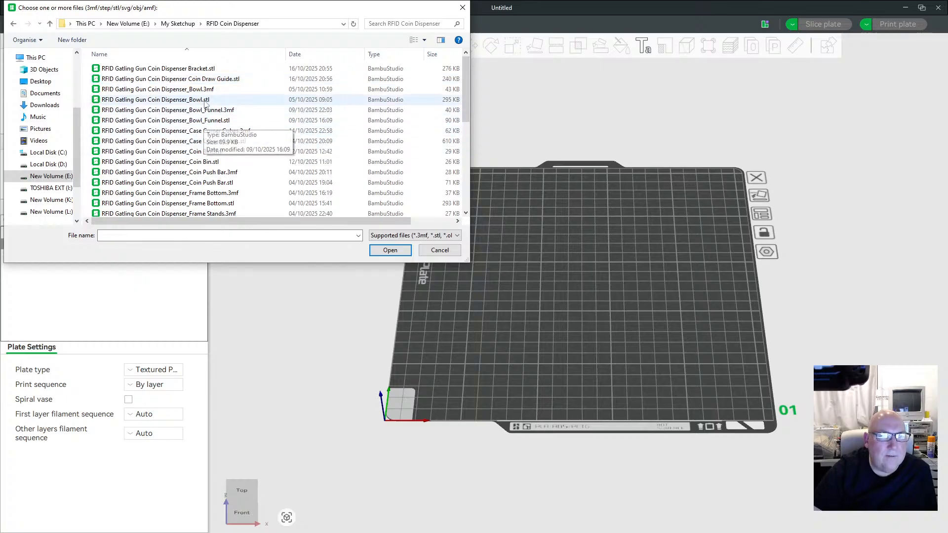
{"action": "left_click", "coordinate": [204, 70]}
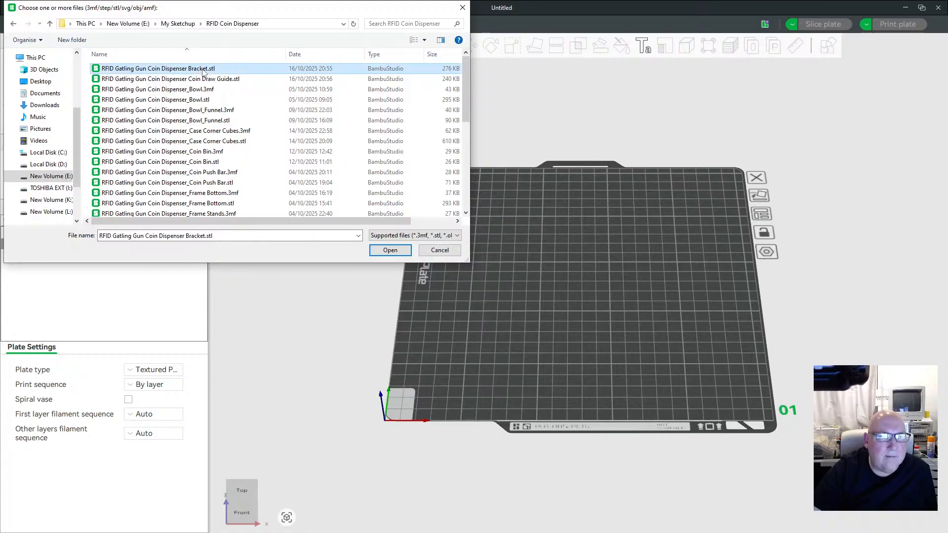
{"action": "left_click", "coordinate": [390, 250]}
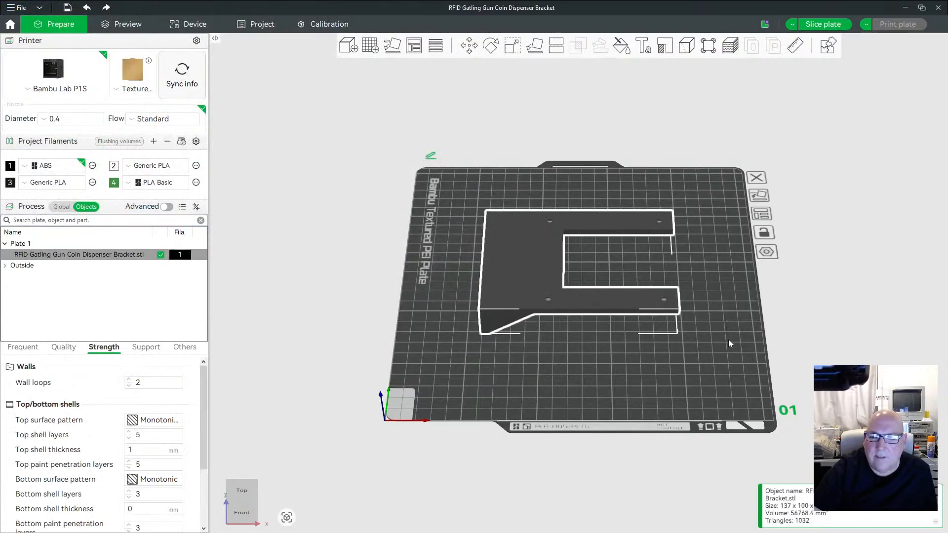
Step: Auto-orient the bracket on the build plate
{"action": "left_click_drag", "start_coordinate": [729, 340], "coordinate": [765, 327]}
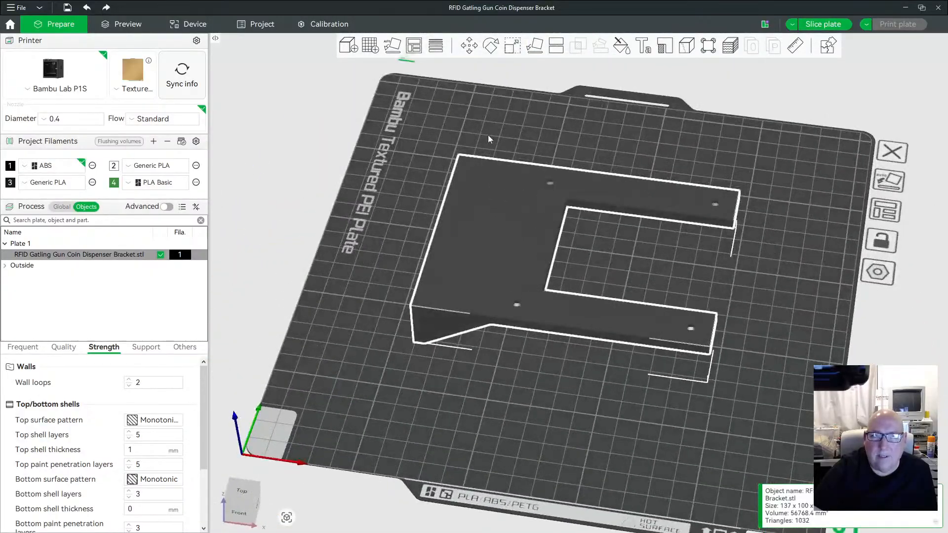
{"action": "left_click", "coordinate": [392, 52]}
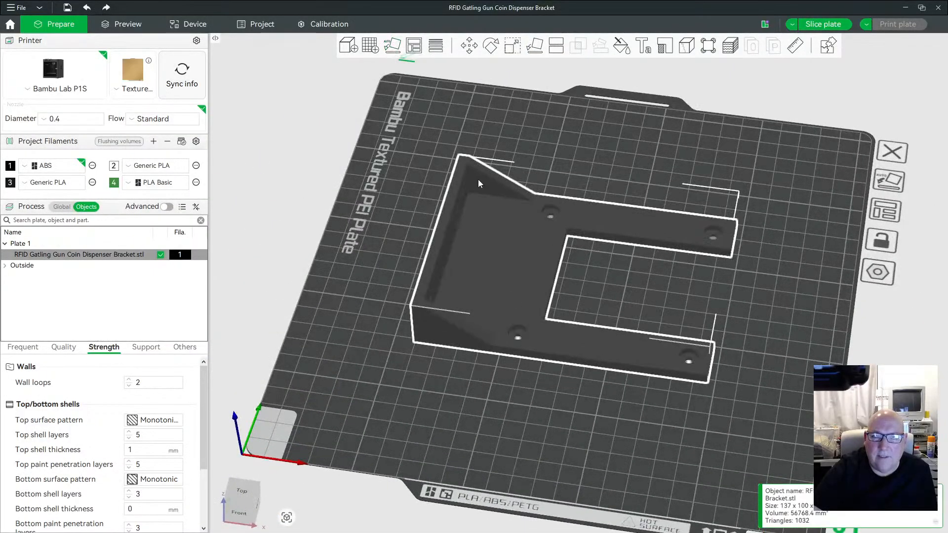
{"action": "left_click_drag", "start_coordinate": [518, 417], "coordinate": [493, 390]}
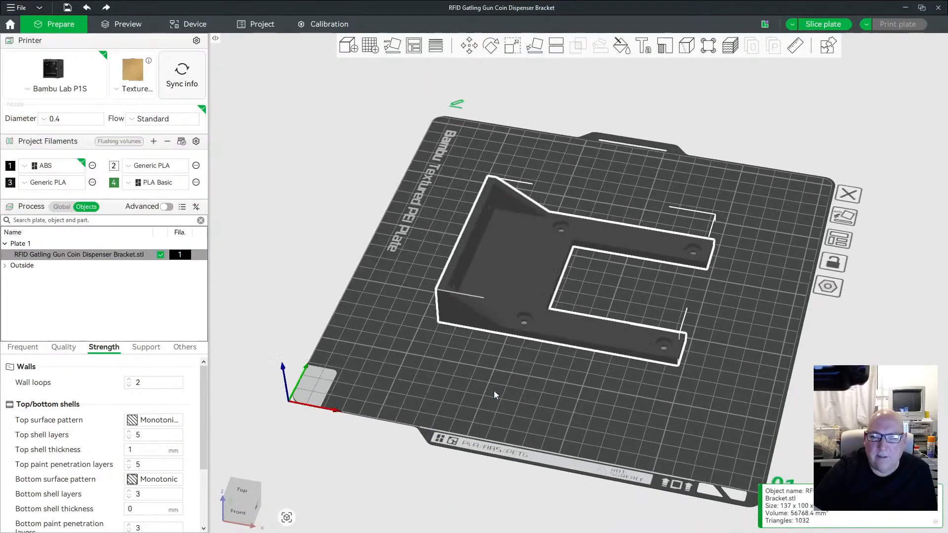
Step: Slice the bracket's plate and open the print job for sending to the printer
{"action": "left_click", "coordinate": [817, 25]}
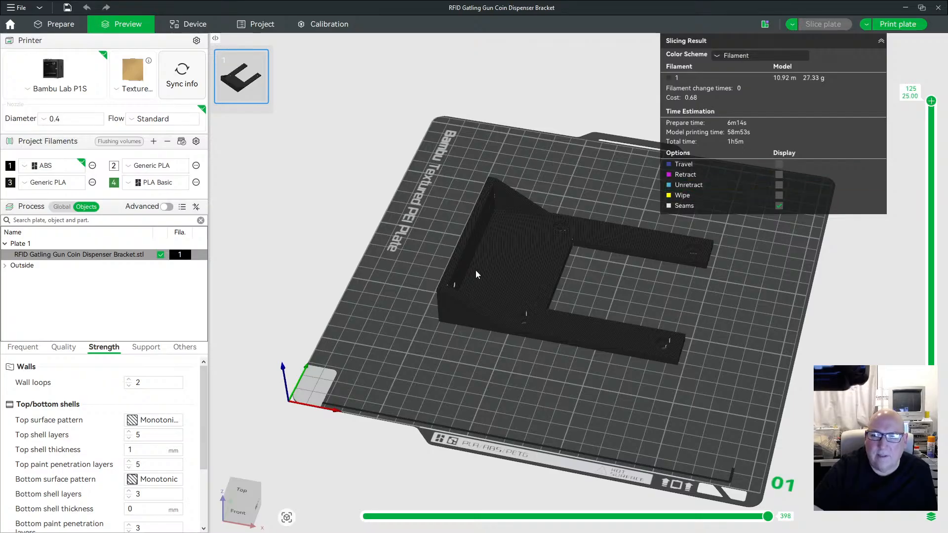
{"action": "left_click", "coordinate": [896, 25]}
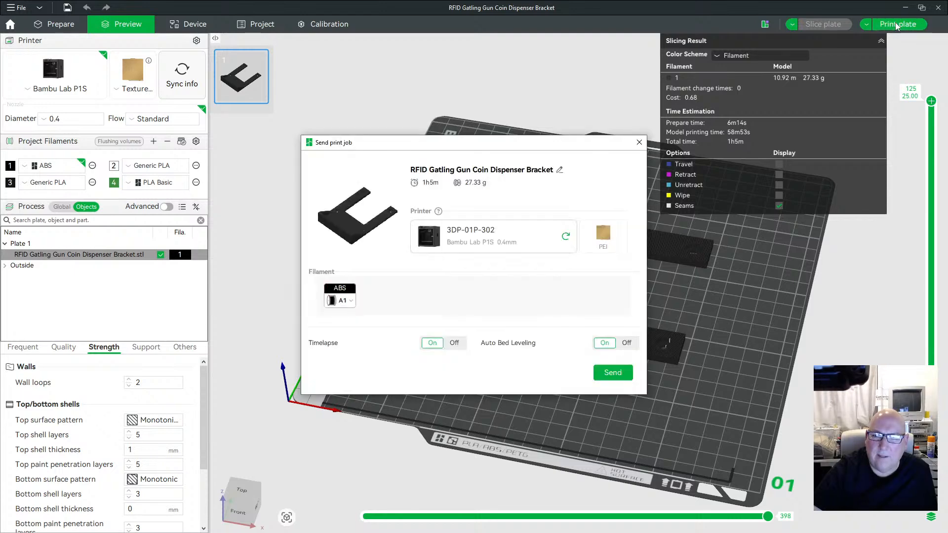